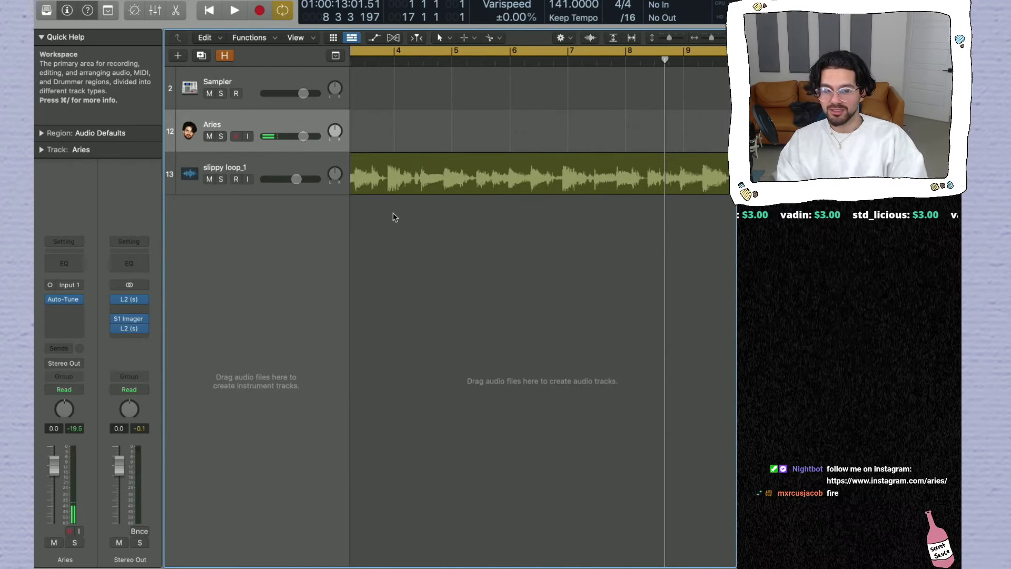
Step: Split the slippy loop_1 region at its first strong hit in bar 1 and move the remaining part to the start of bar 1
scroll(395, 217, "left", 3)
key("t")
key("i")
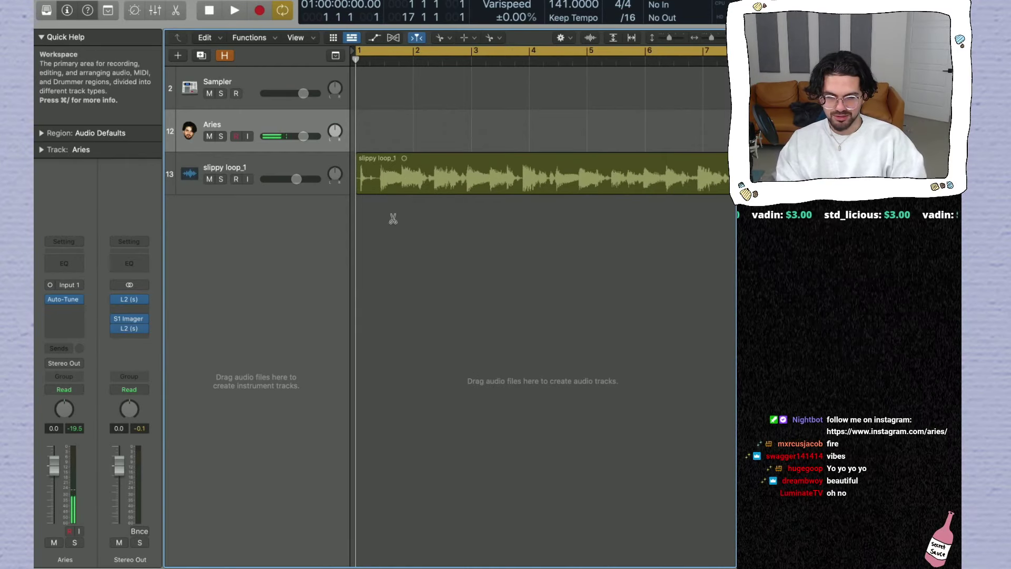
left_click(378, 188)
key("t")
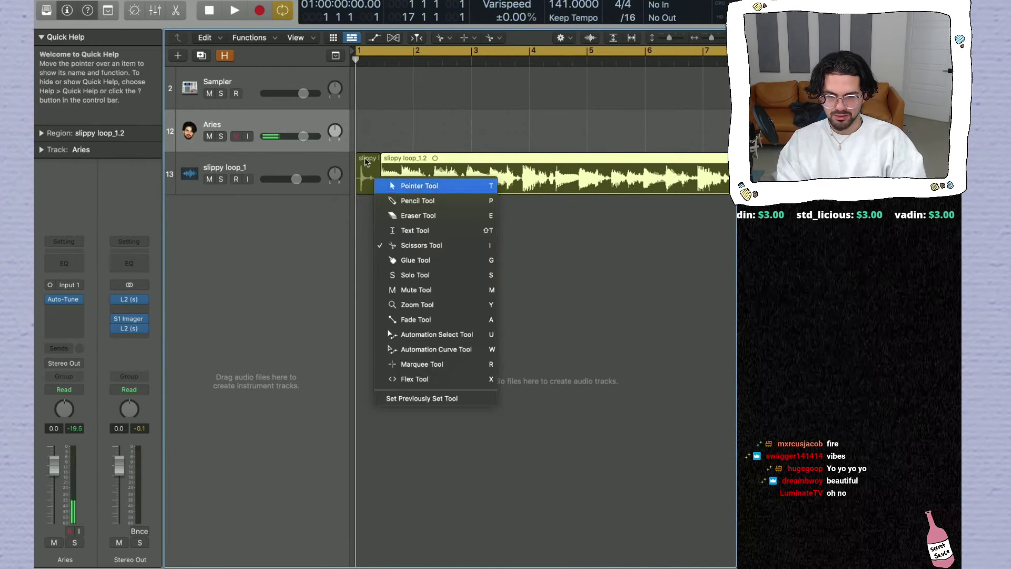
key("t")
left_click_drag(399, 165, 374, 165)
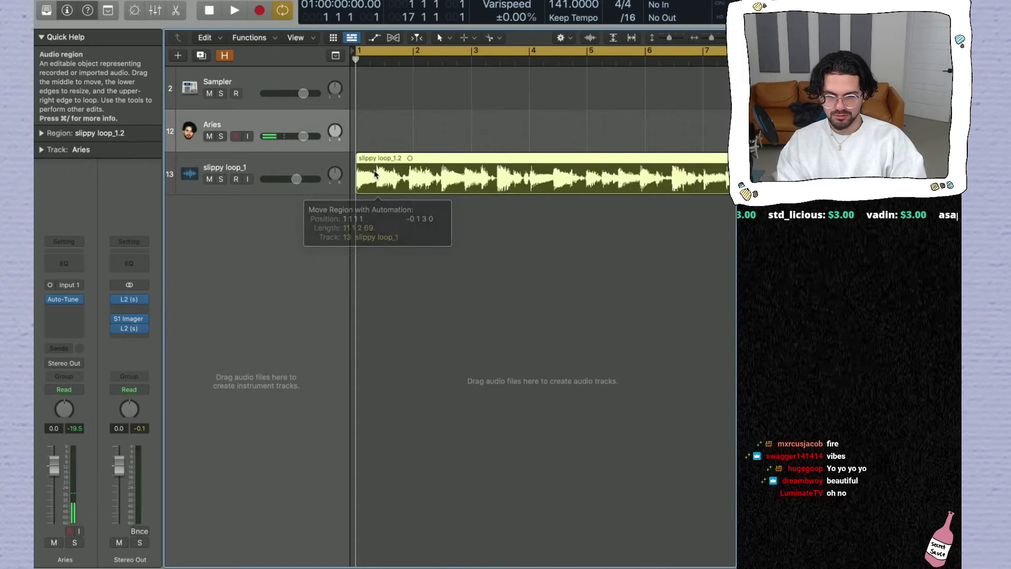
Step: Play the shifted loop from bar 1 through to its end, following the waveform
key("space")
key("t")
key("t")
scroll(375, 174, "right", 2)
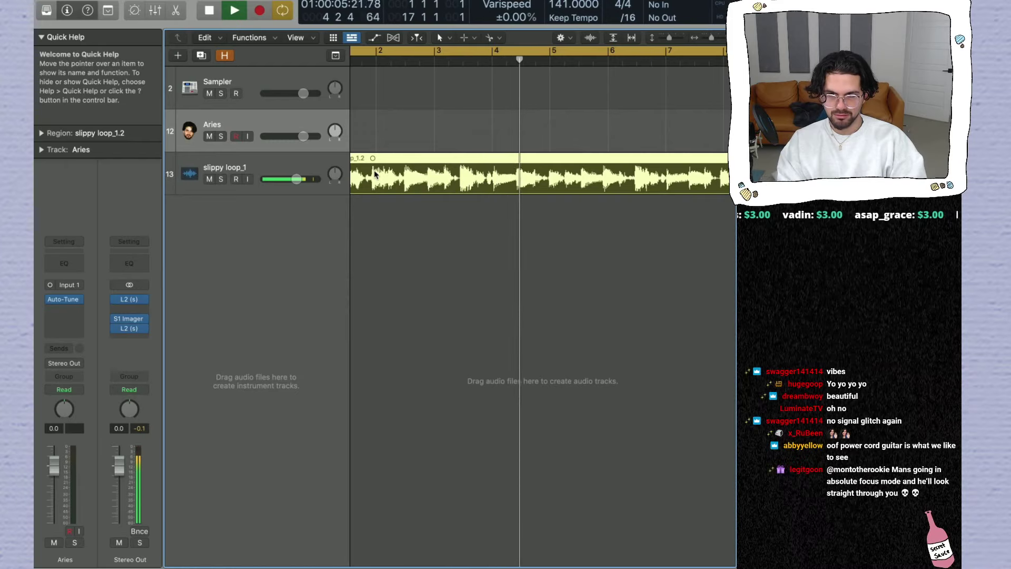
scroll(375, 174, "right", 8)
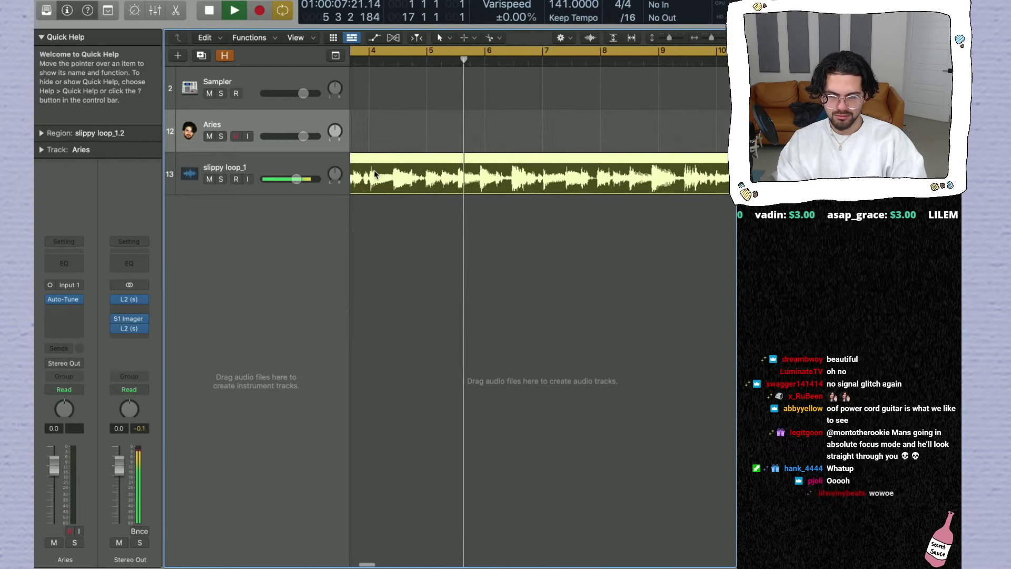
key("t")
left_click(375, 172)
key("i")
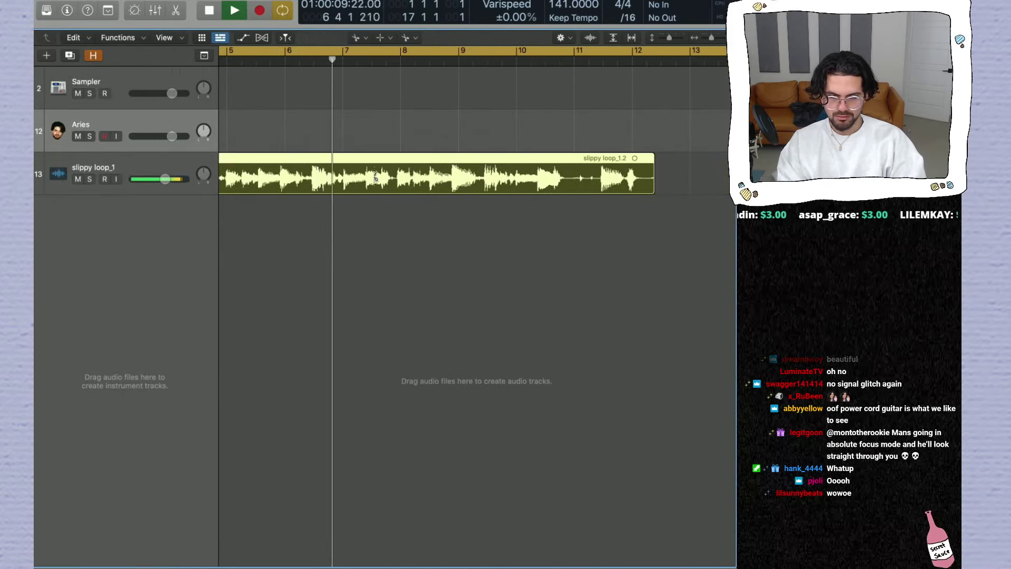
key("i")
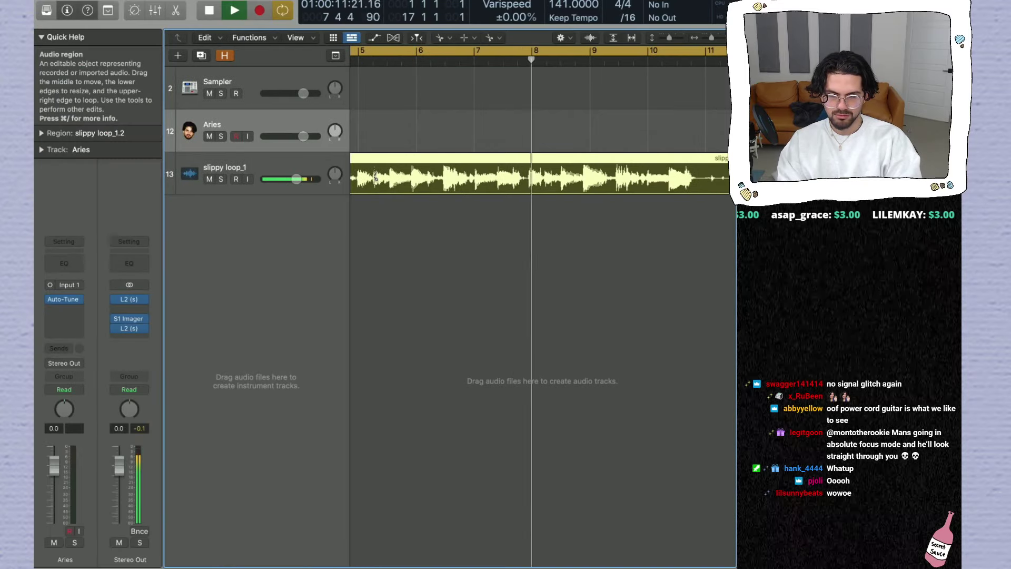
key("t")
key("i")
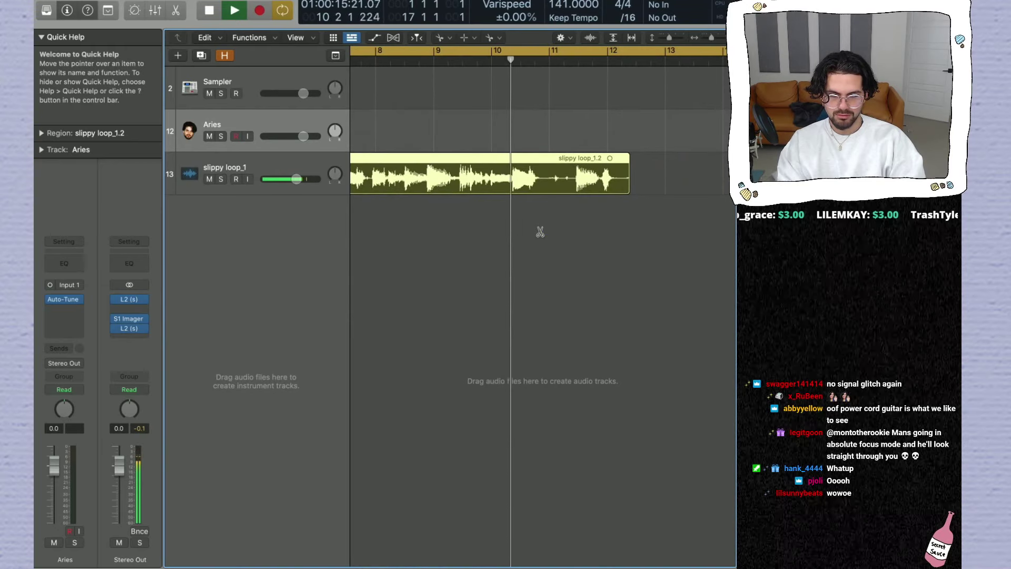
key("t")
key("t")
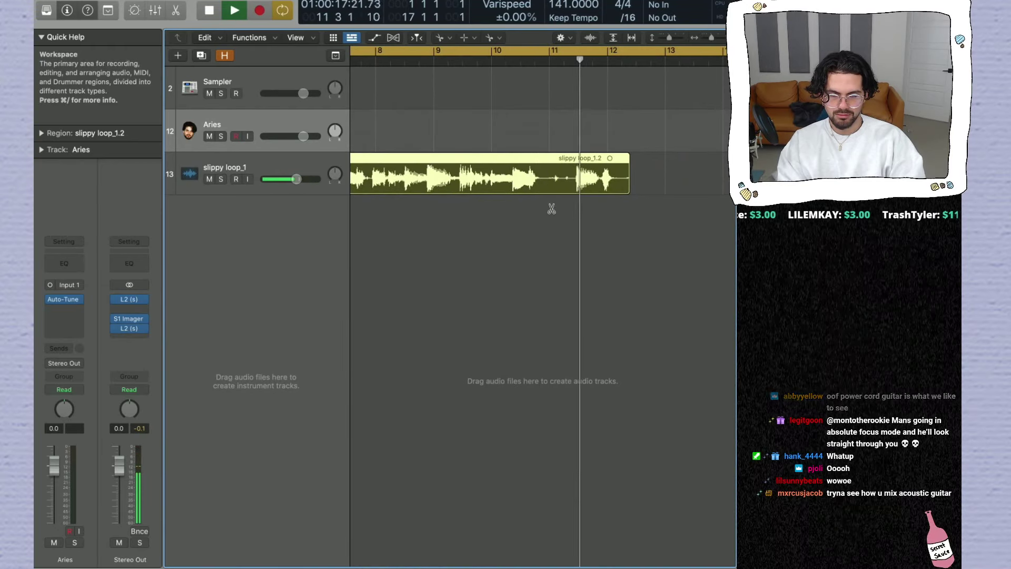
key("space")
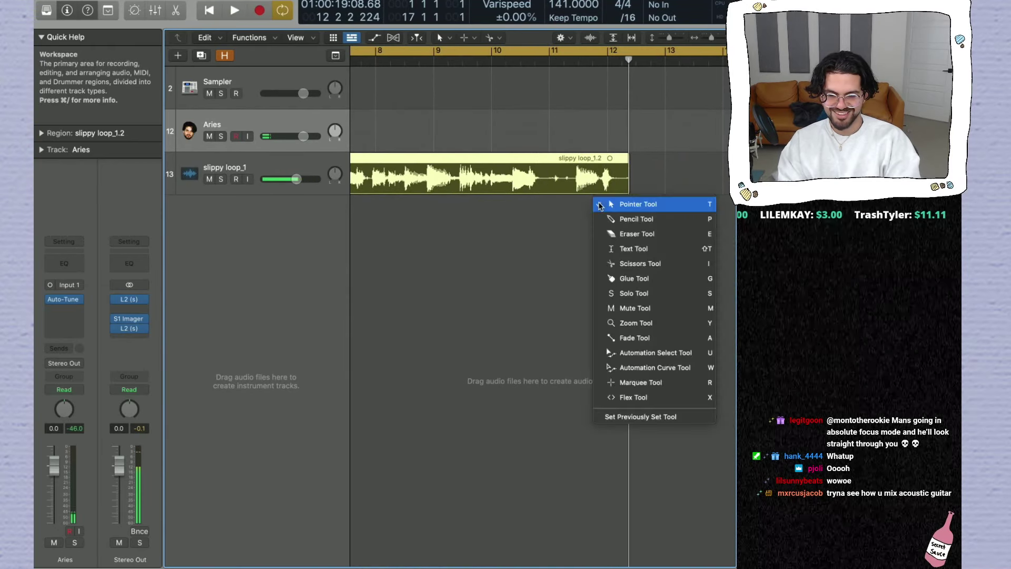
Step: Split the loop region just before bar 11 and delete the tail after the cut
key("t")
key("i")
left_click(546, 172)
key("t")
key("t")
key("BackSpace")
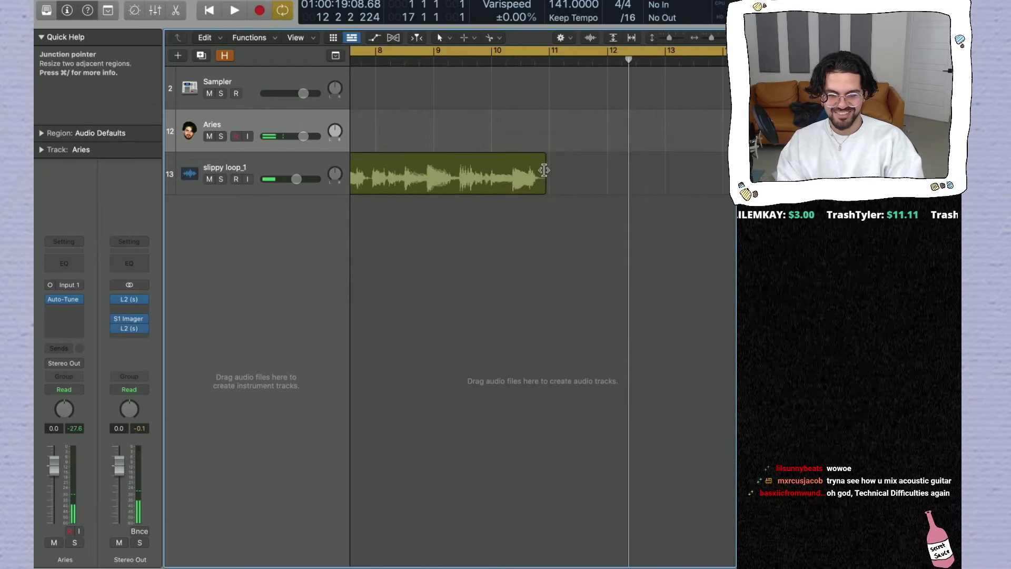
Step: Play the trimmed loop from the start and check its timing against the grid around bar 4
key("Return")
key("space")
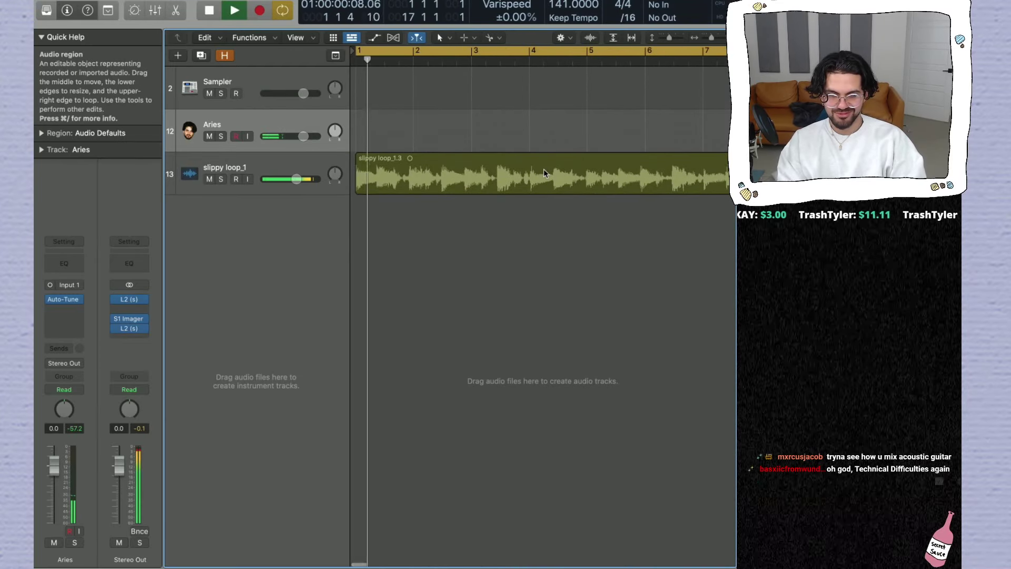
scroll(544, 173, "down", 3)
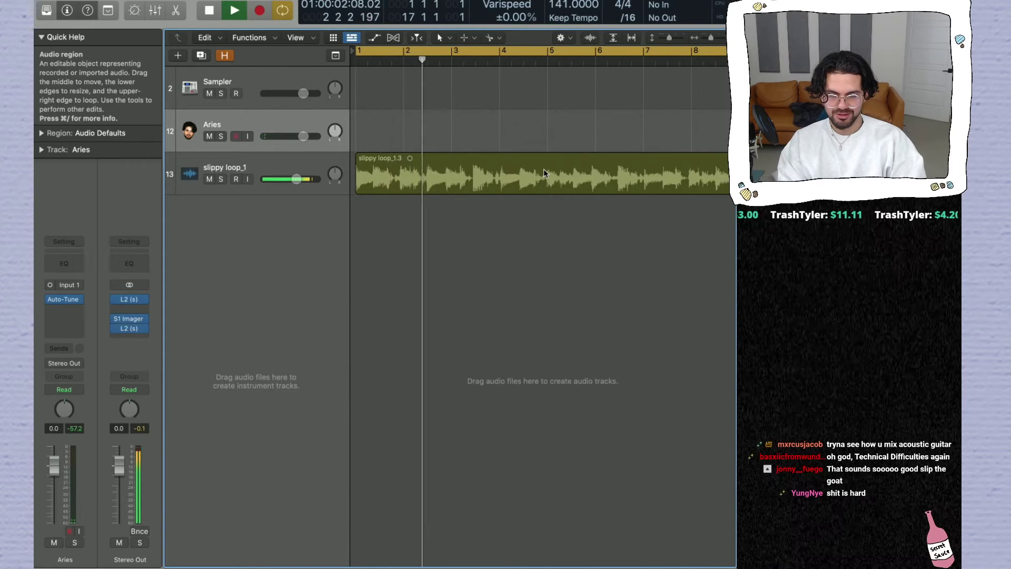
key("super+Right")
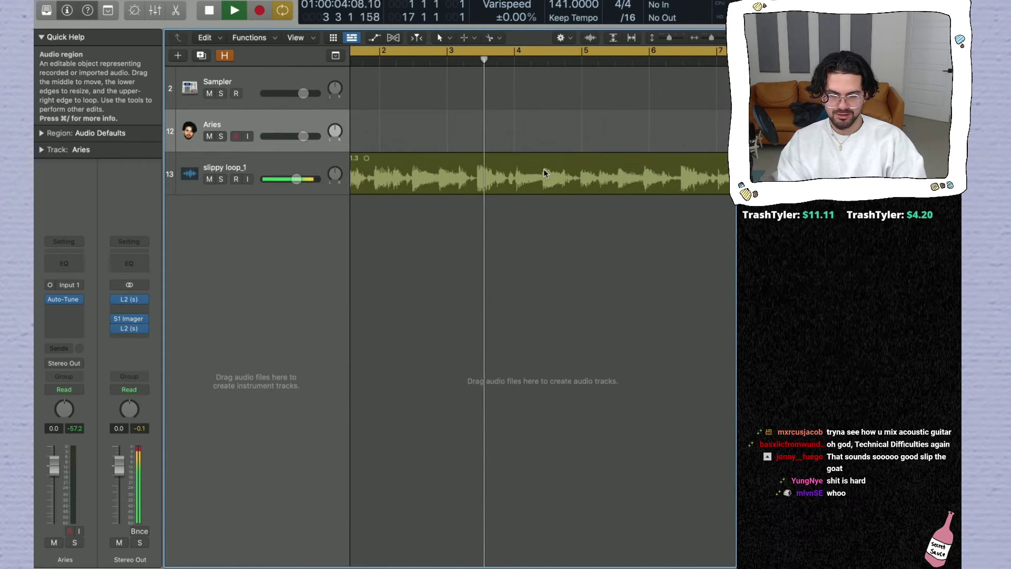
key("super+Right")
key("space")
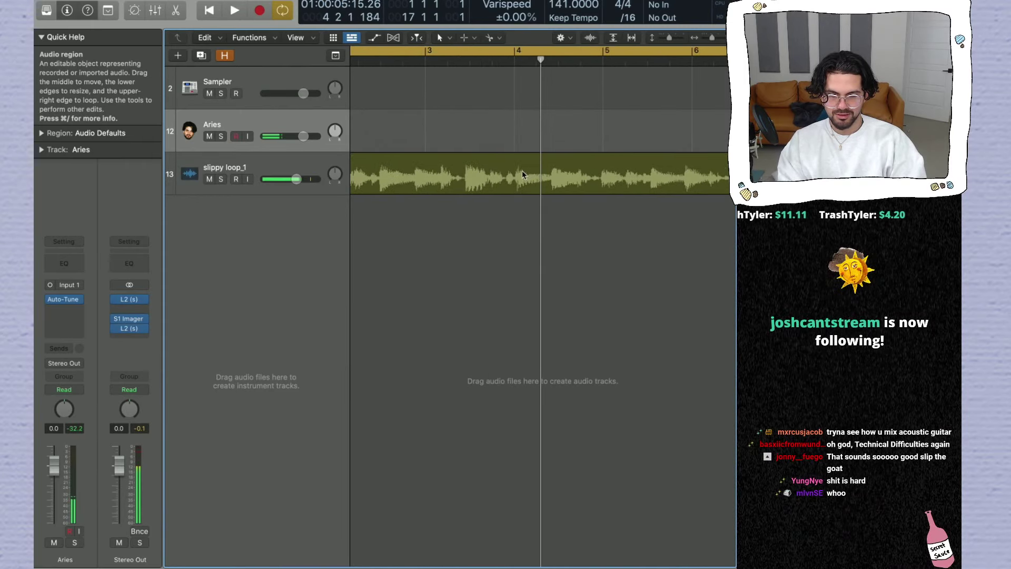
key("super+Right")
key("super+Right")
key("super+Right")
key("super+Right")
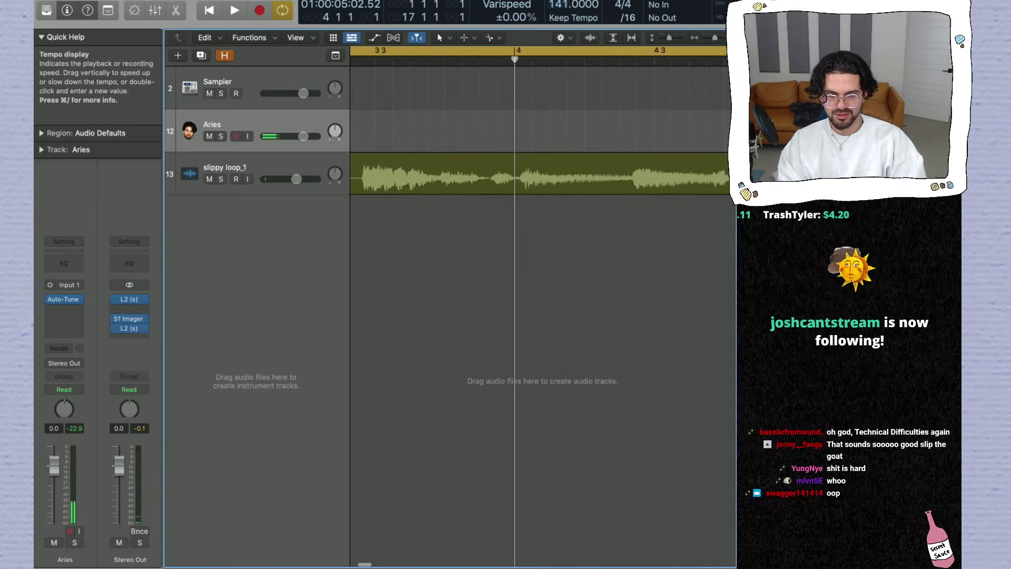
Step: Set the project tempo to 140 BPM and play the loop again from the start
key("Return")
key("space")
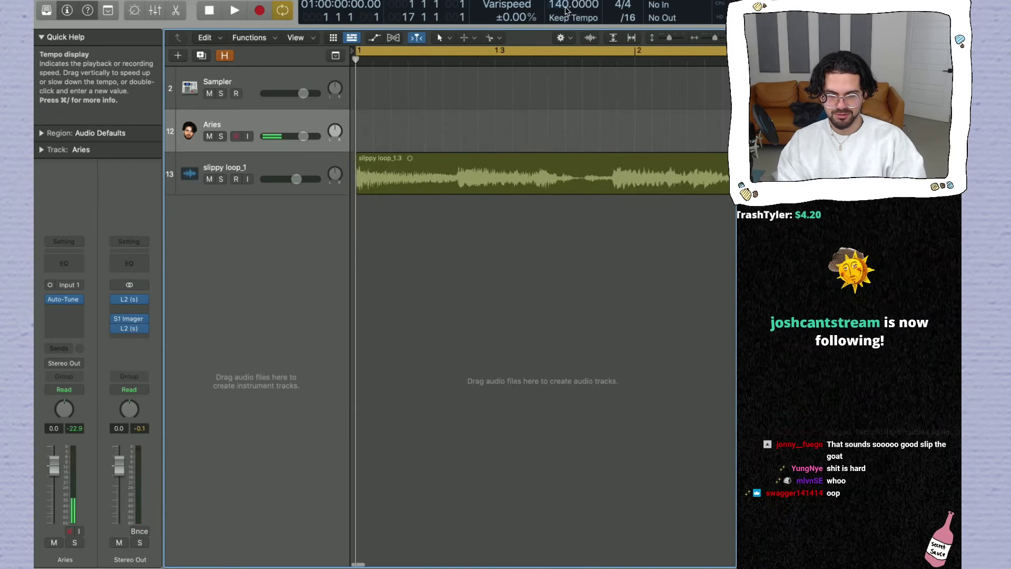
left_click(485, 173)
key("space")
key("super+Left")
key("super+Left")
key("super+Left")
key("super+Left")
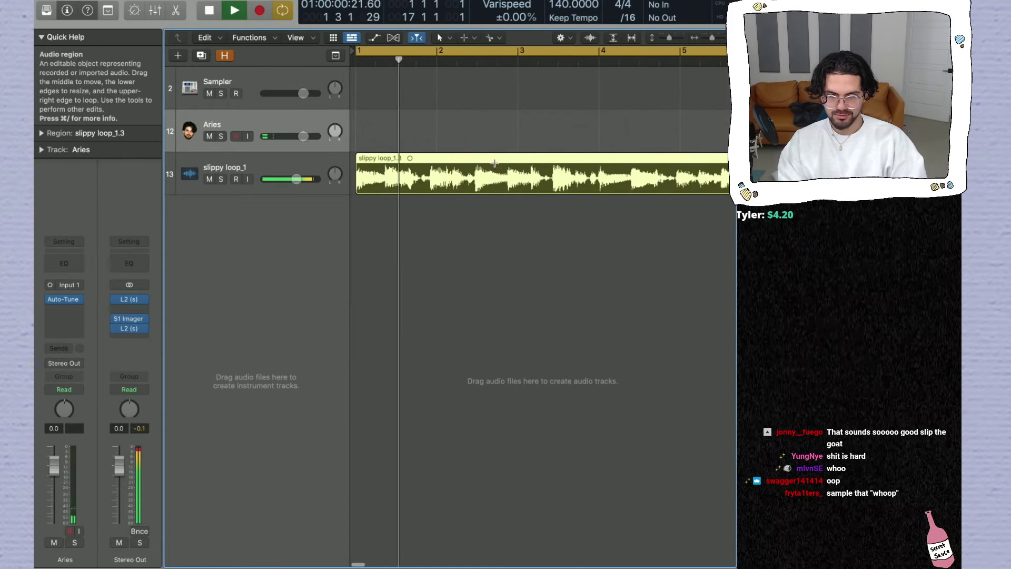
Step: Enable Flex on the slippy loop_1 track in Polyphonic (Auto) mode and play the loop past bar 4
key("super+f")
left_click(266, 178)
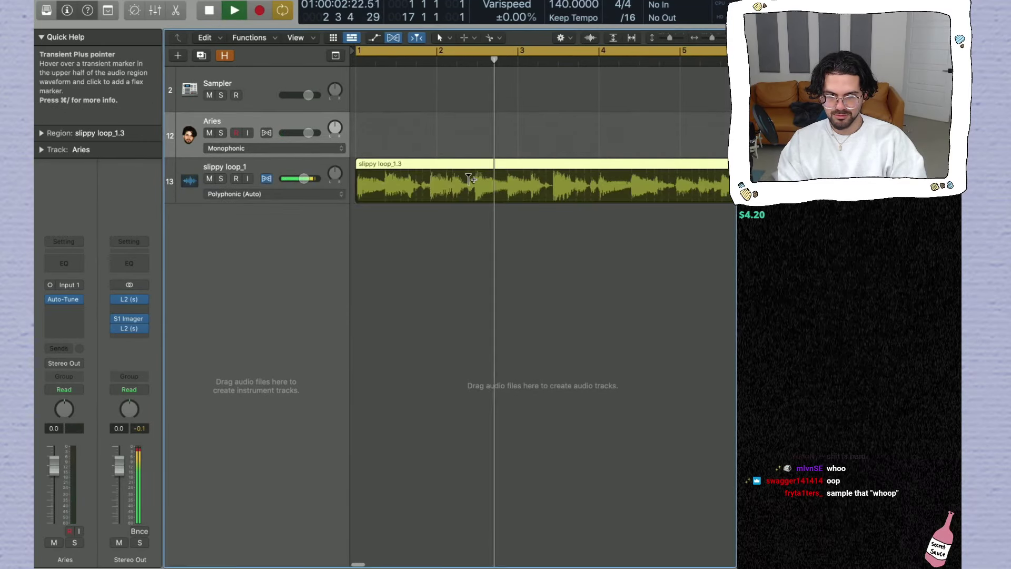
key("super+Right")
key("super+Right")
key("super+Right")
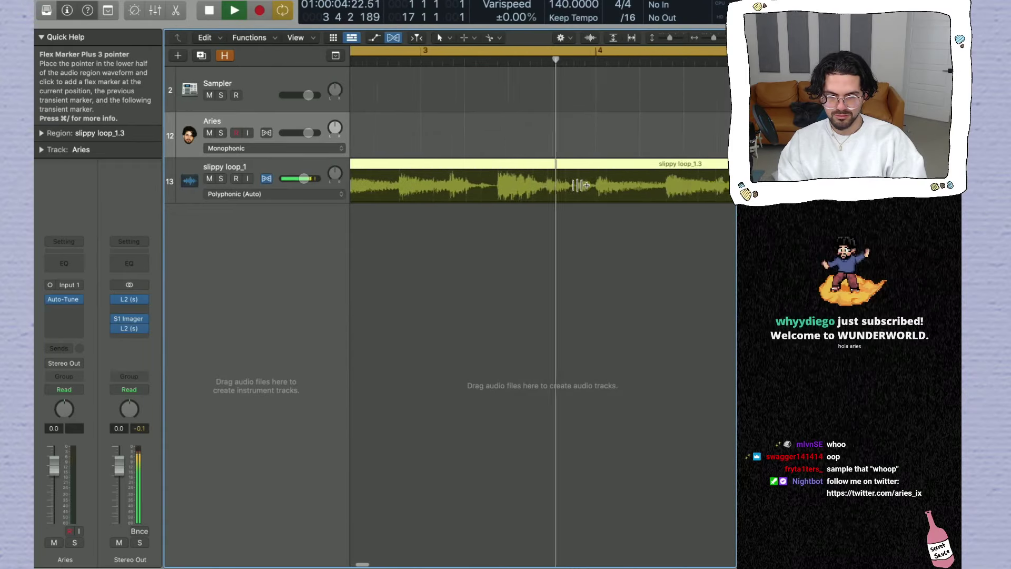
key("space")
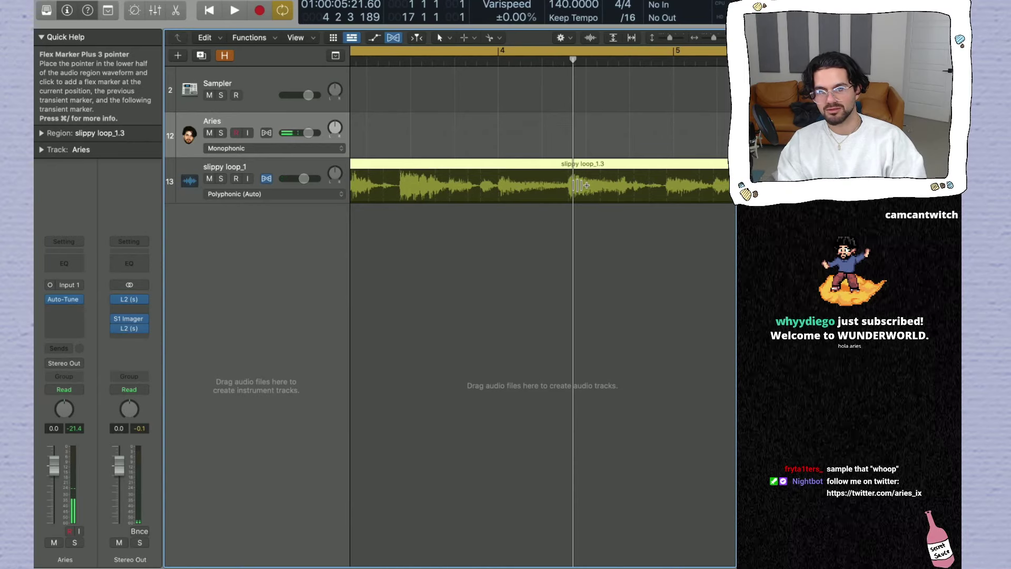
Step: Align the loop's hits at bars 4 and 5 to the grid with flex markers and play it from the start
left_click(499, 175)
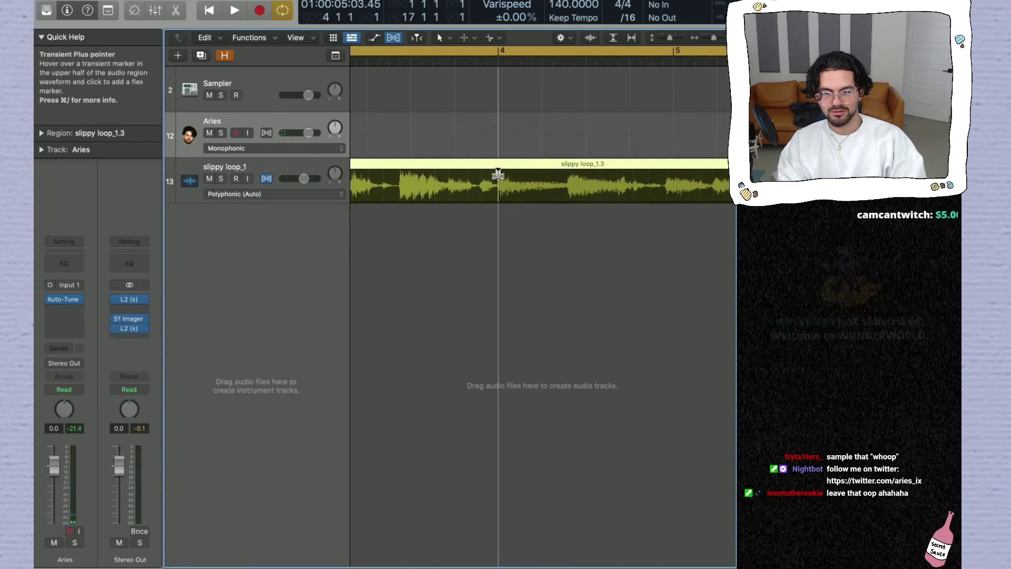
left_click_drag(666, 176, 673, 175)
key("space")
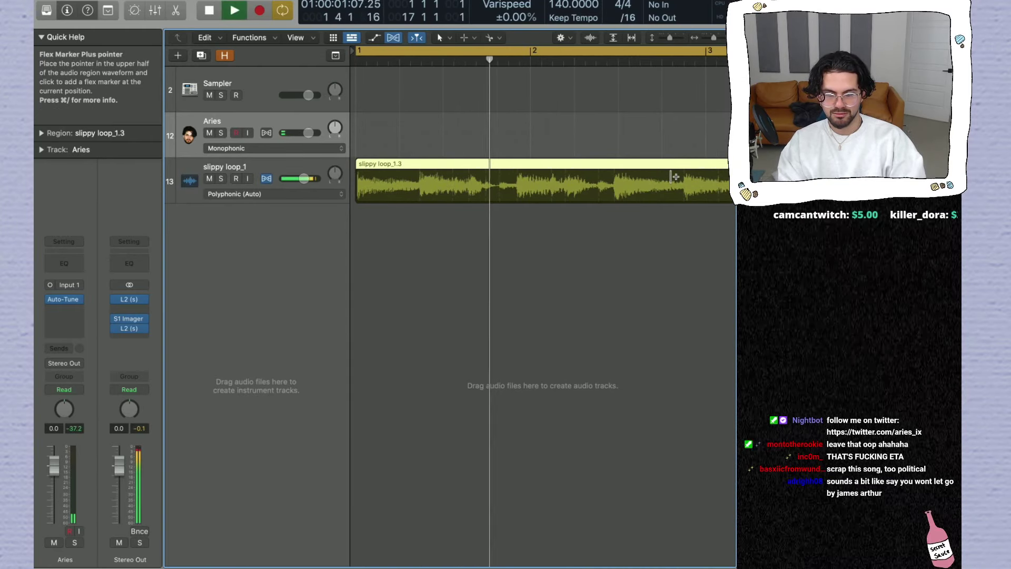
key("space")
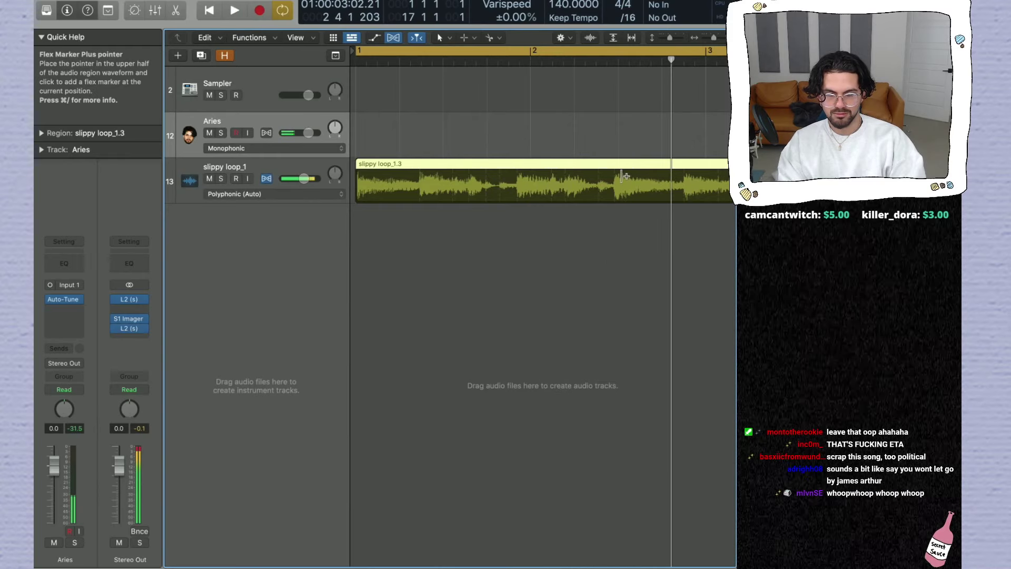
Step: Align the hit at beat 3 of bar 2 to the grid with a flex marker and audition the result
left_click(616, 176)
key("space")
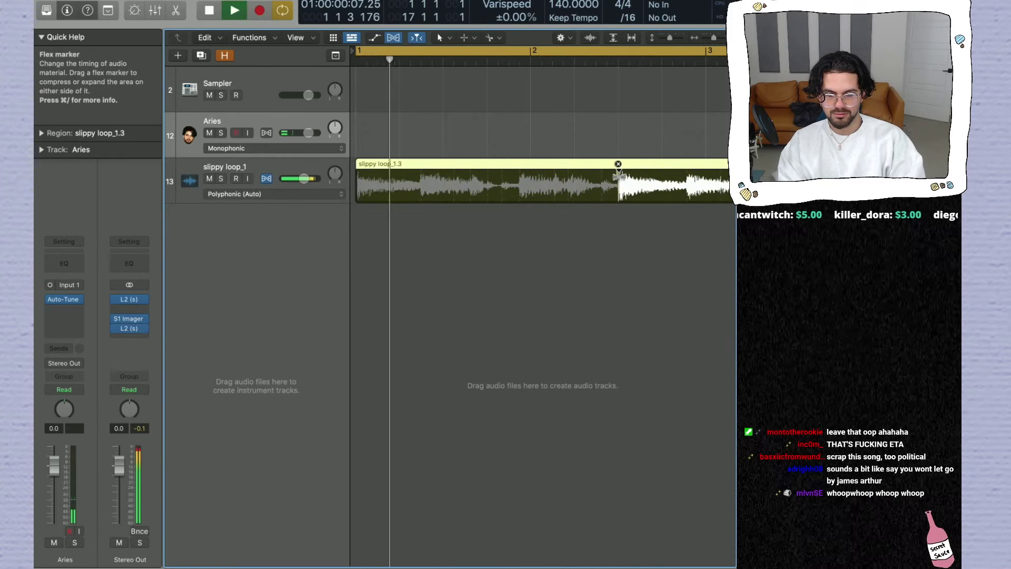
key("space")
key("space")
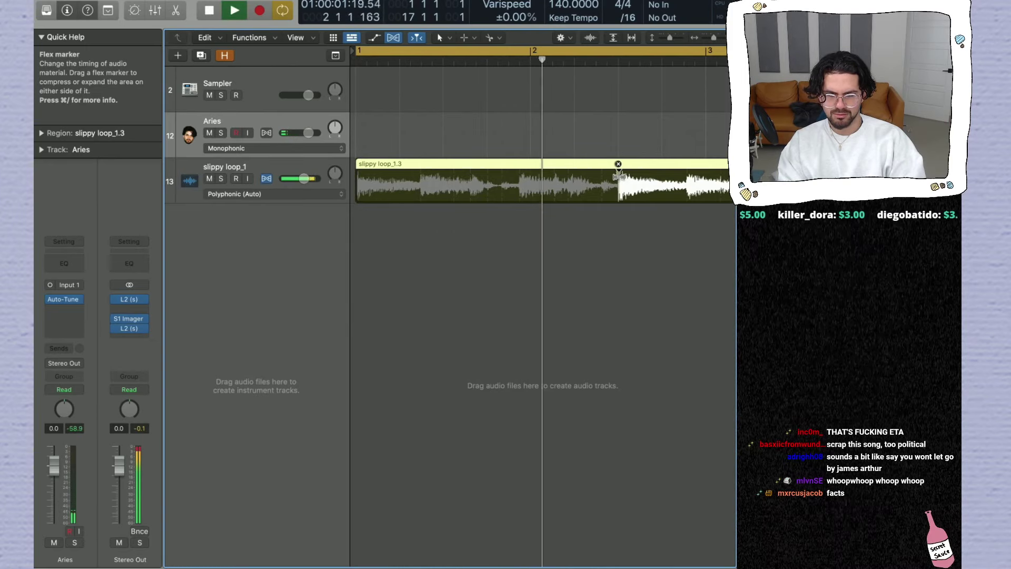
key("space")
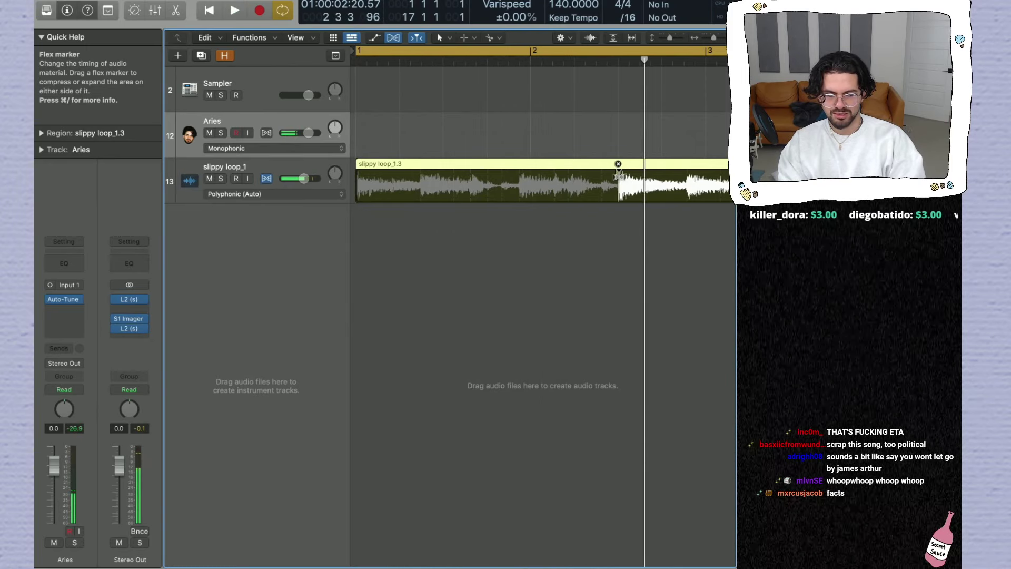
Step: Hide the Flex display and listen to the loop from the start to bar 4
key("super+Left")
key("super+Left")
key("super+Left")
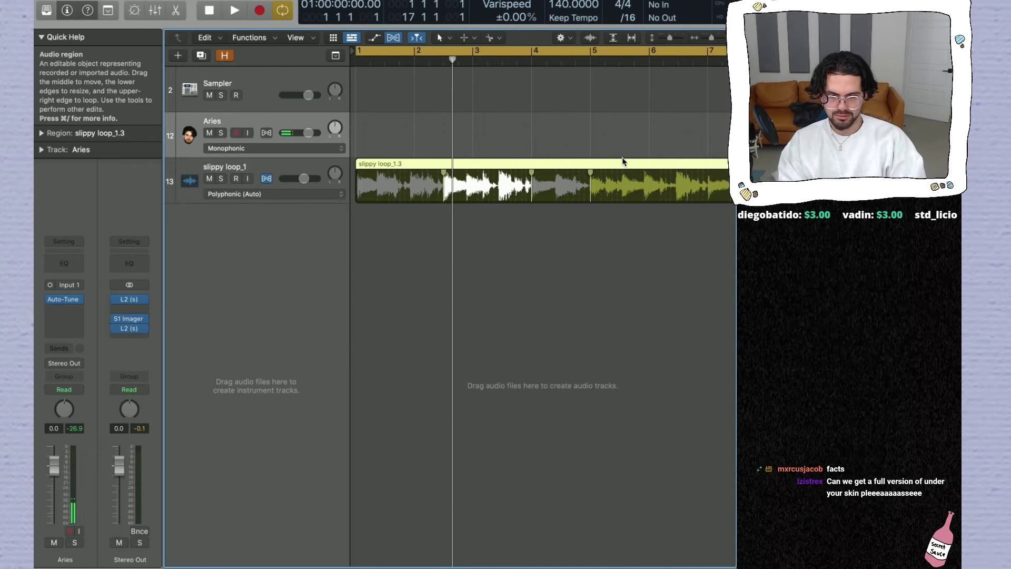
key("space")
key("super+f")
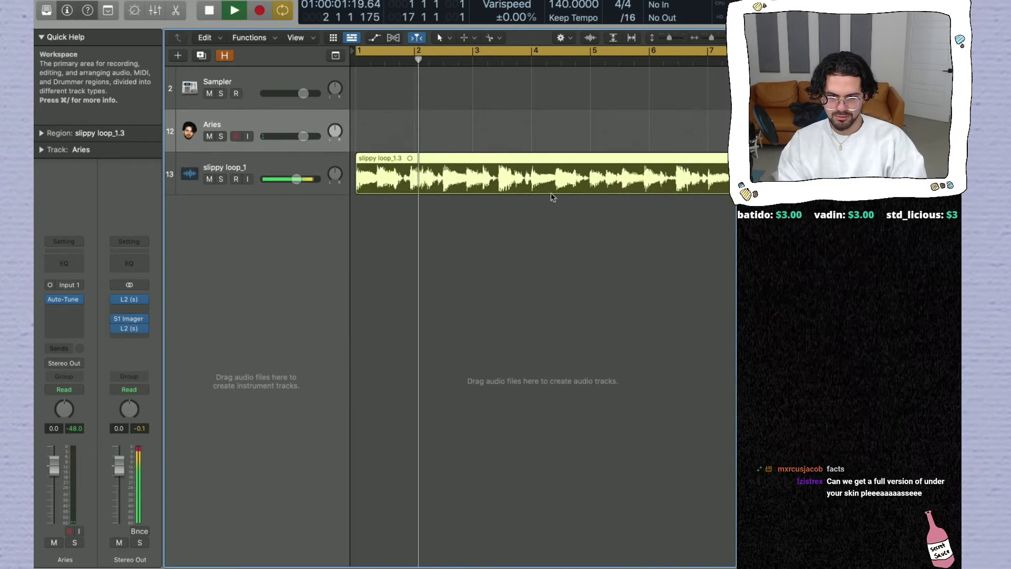
key("super+Right")
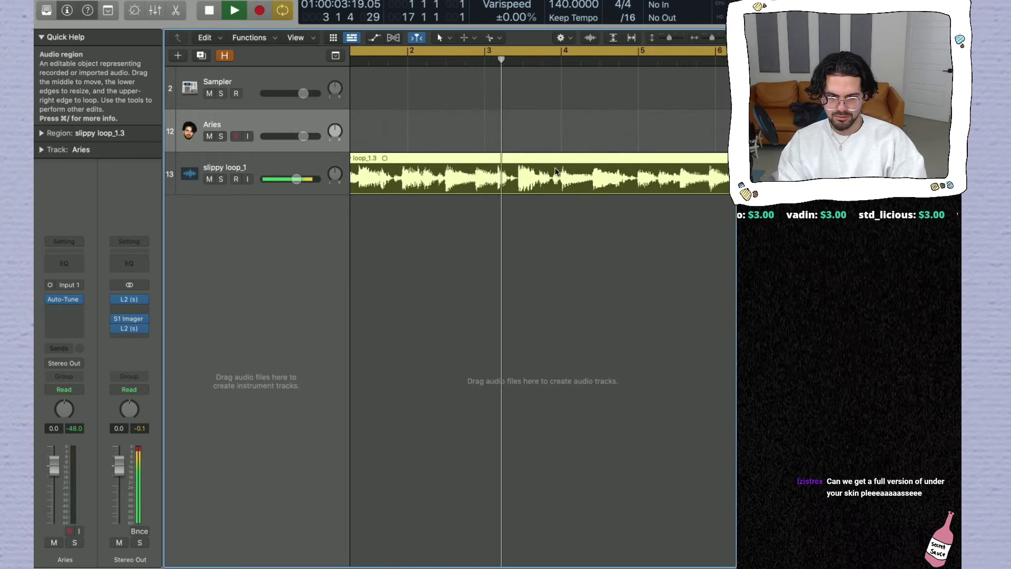
key("space")
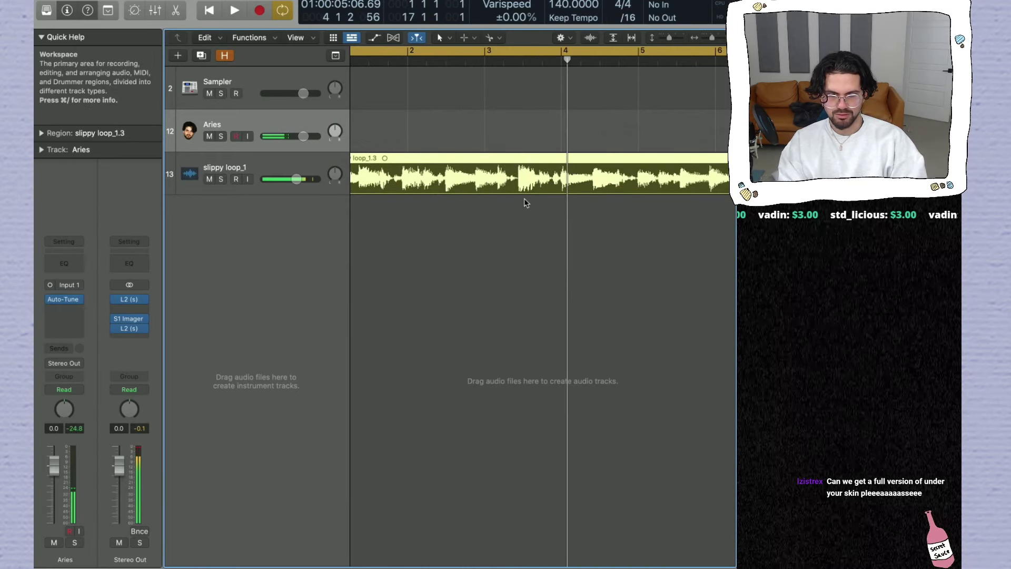
Step: Show the Flex display, switch off Flex for the slippy loop_1 track and set the project tempo to 185 BPM
key("super+Left")
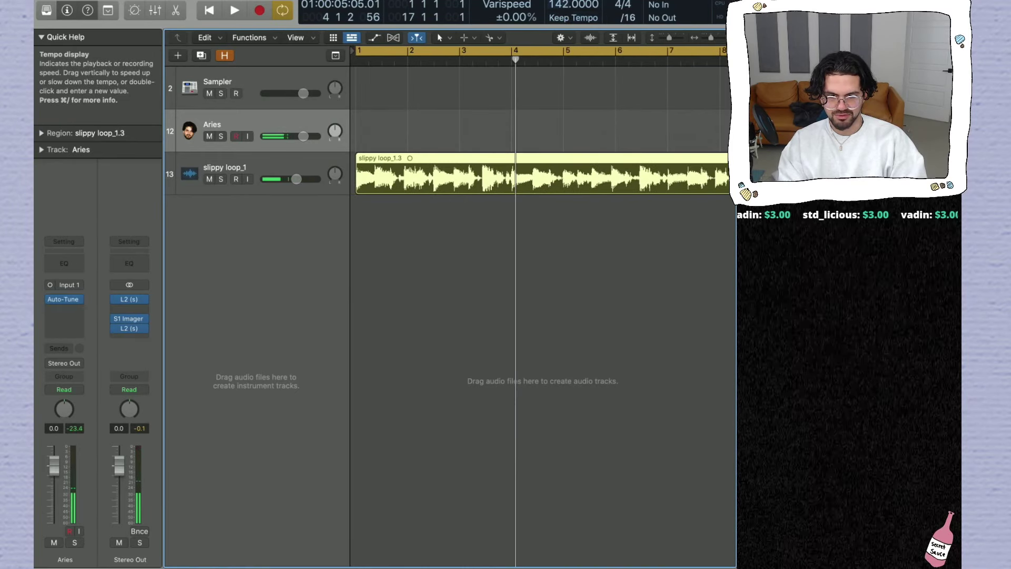
key("super+f")
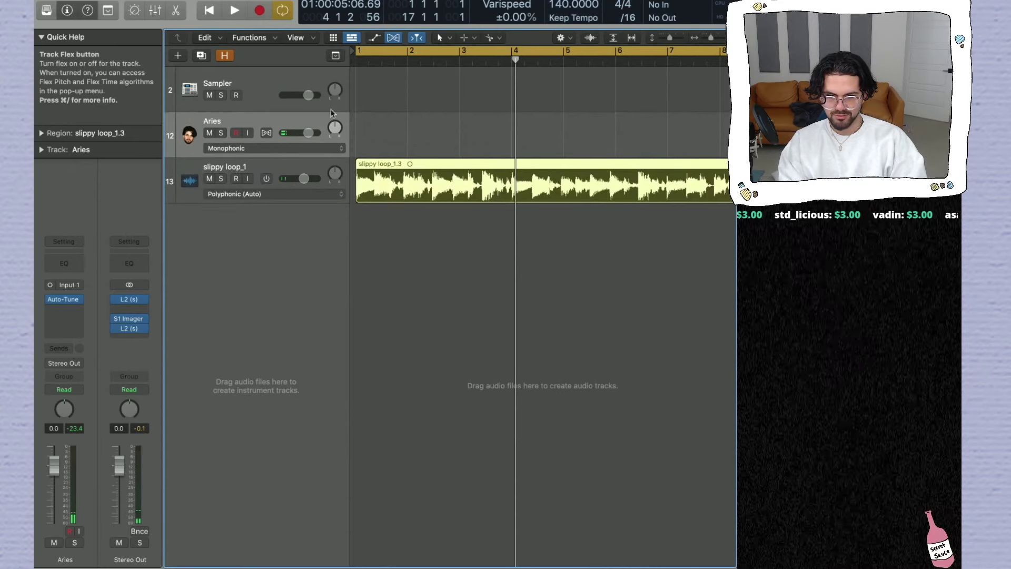
left_click_drag(573, 5, 573, 0)
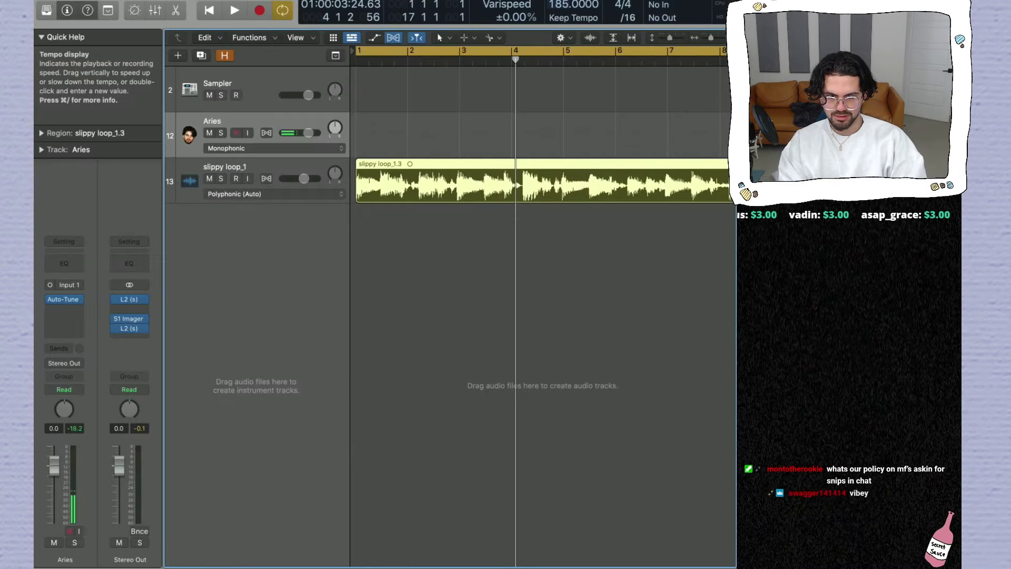
scroll(575, 87, "up", 10)
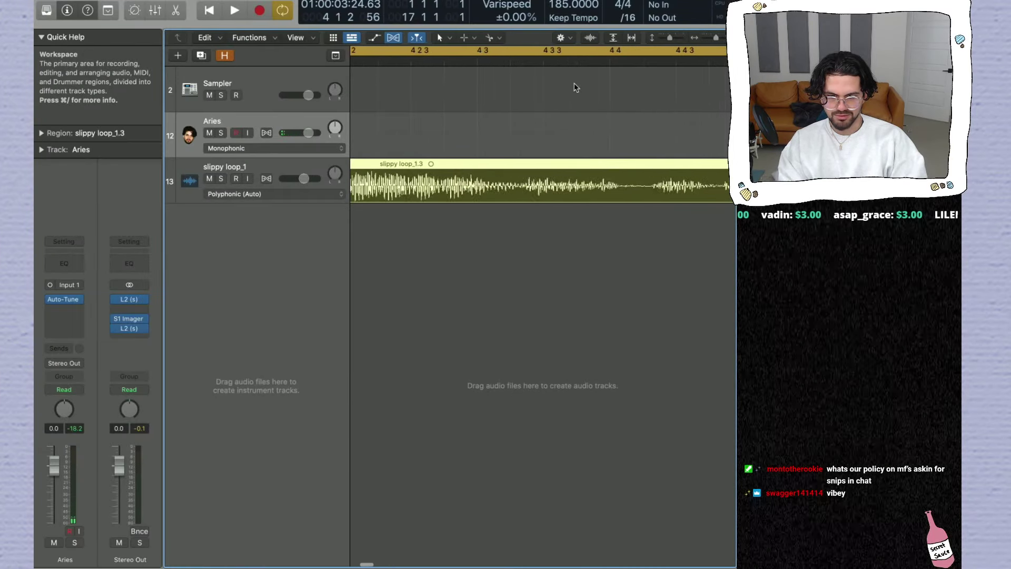
Step: Switch Flex on again for the slippy loop_1 track and delete its existing flex markers, including the one at bar 5
scroll(575, 87, "right", 3)
scroll(576, 88, "down", 3)
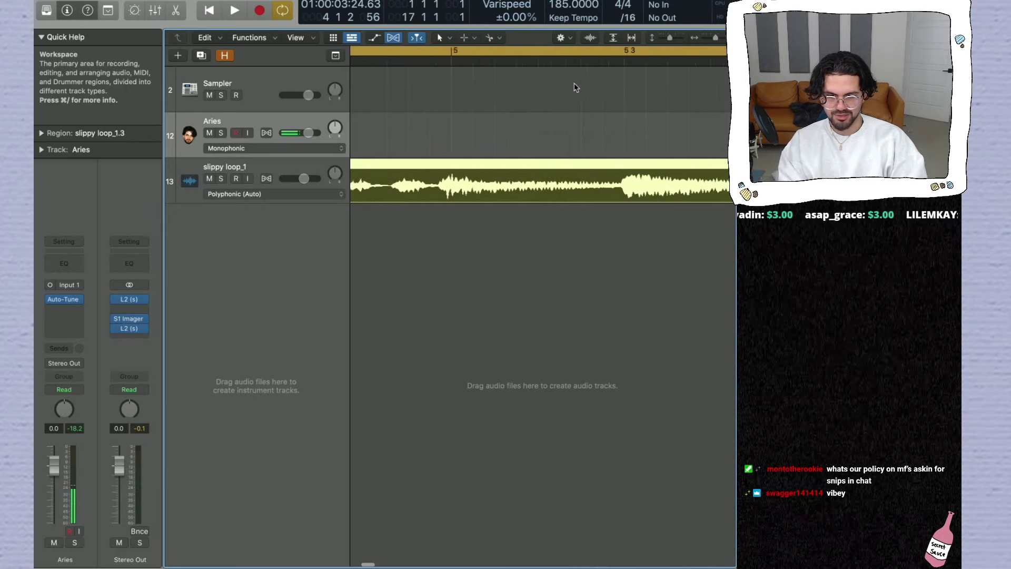
scroll(576, 88, "left", 3)
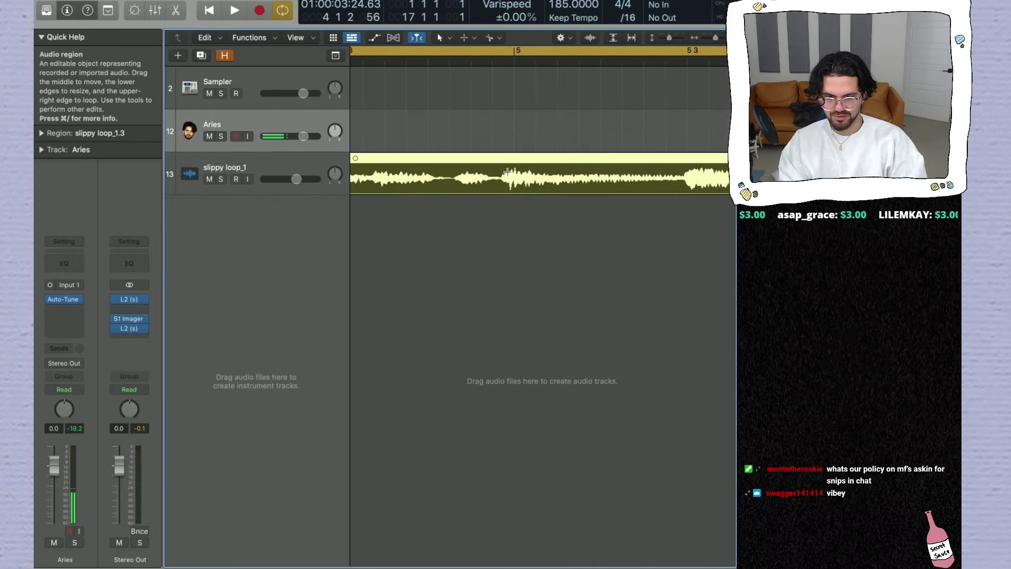
left_click(267, 179)
scroll(513, 187, "up", 5)
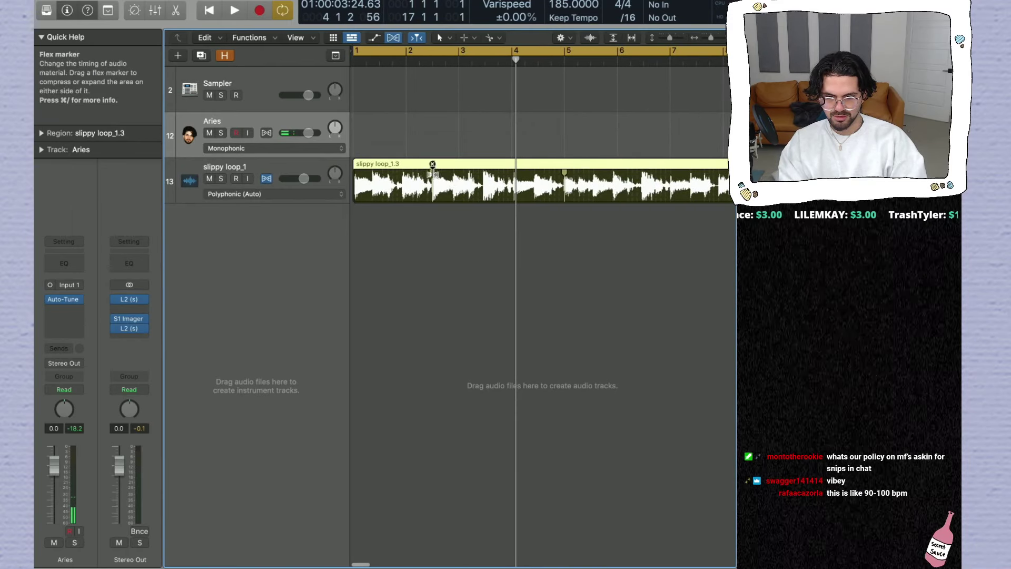
left_click(565, 165)
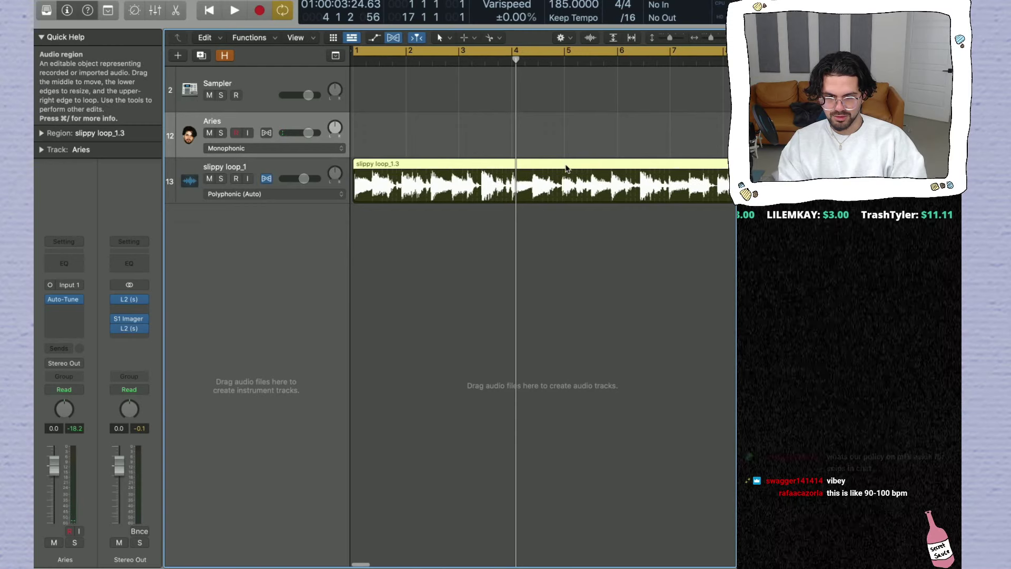
left_click(266, 179)
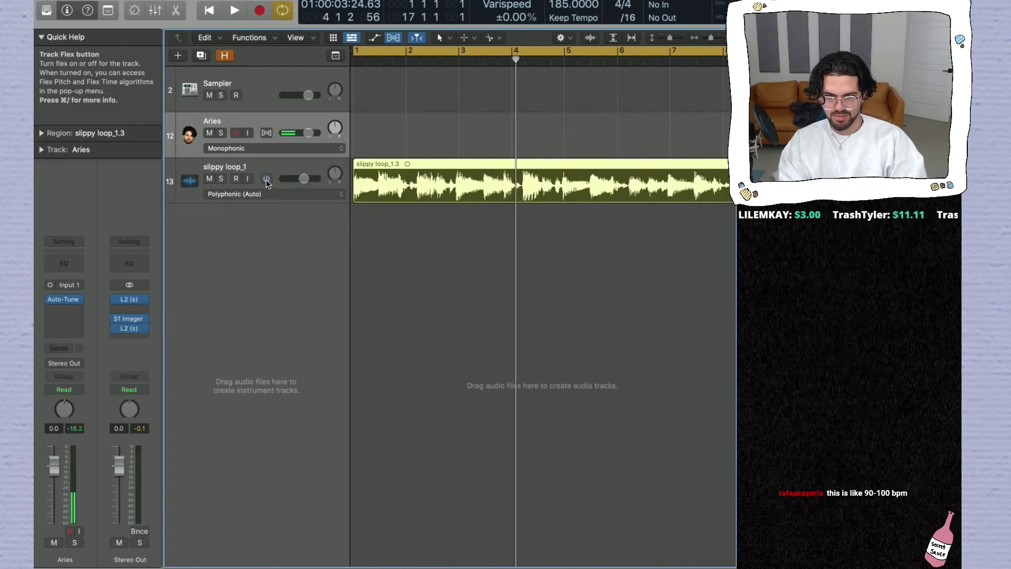
left_click(267, 179)
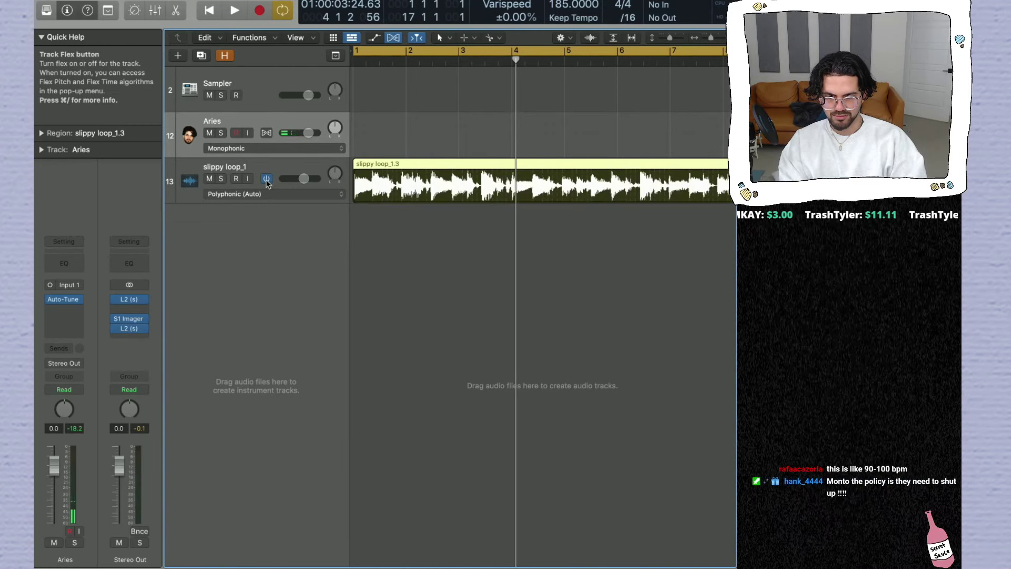
left_click(266, 179)
left_click(266, 179)
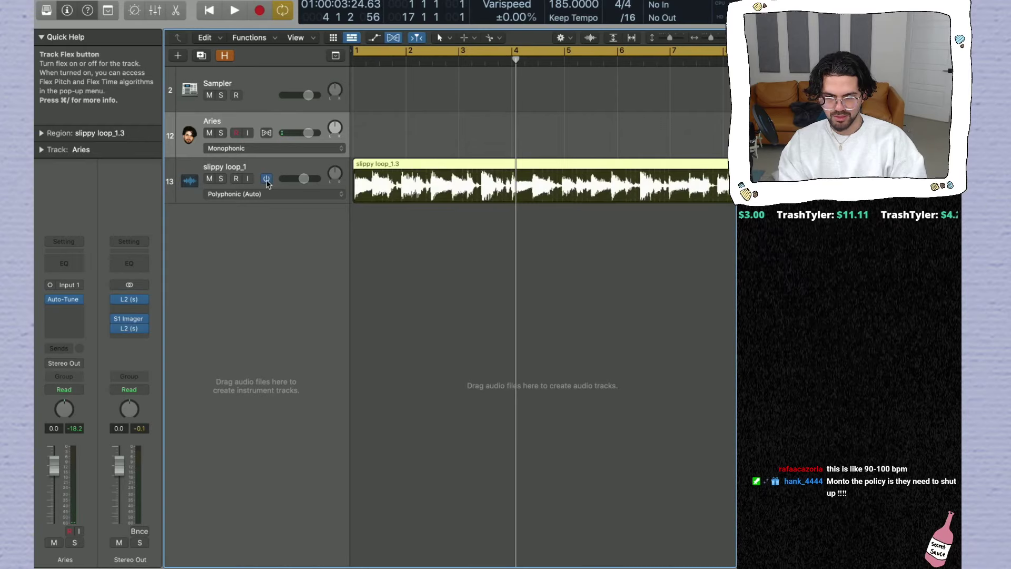
Step: Align the loop's hit at bar 3 to the grid with a flex marker and play the loop from the start
key("super+Right")
key("super+Right")
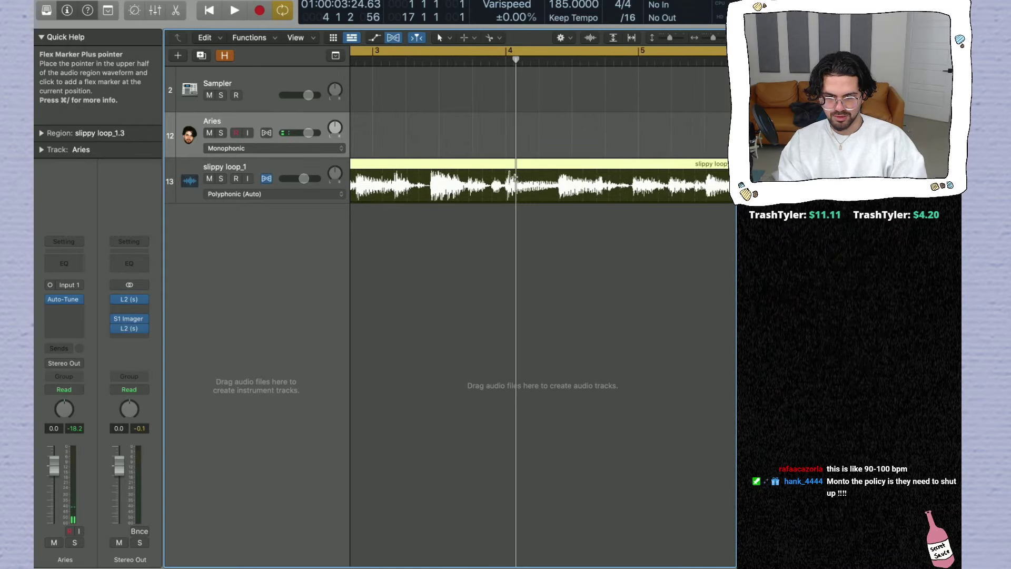
left_click_drag(505, 174, 636, 161)
key("space")
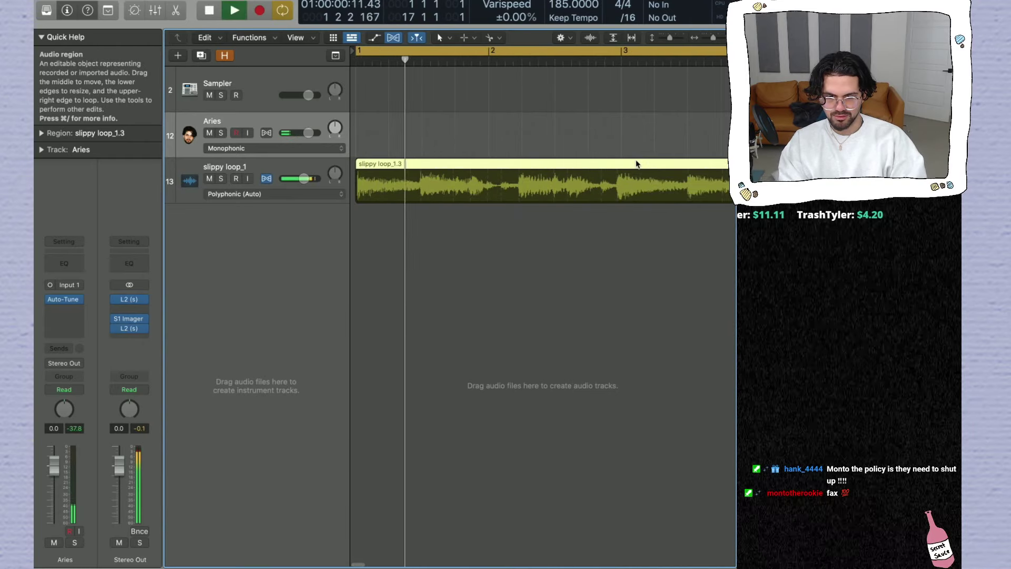
Step: Align the hit at bar 5 to the grid with a flex marker and resume playback
key("super+Left")
key("super+Left")
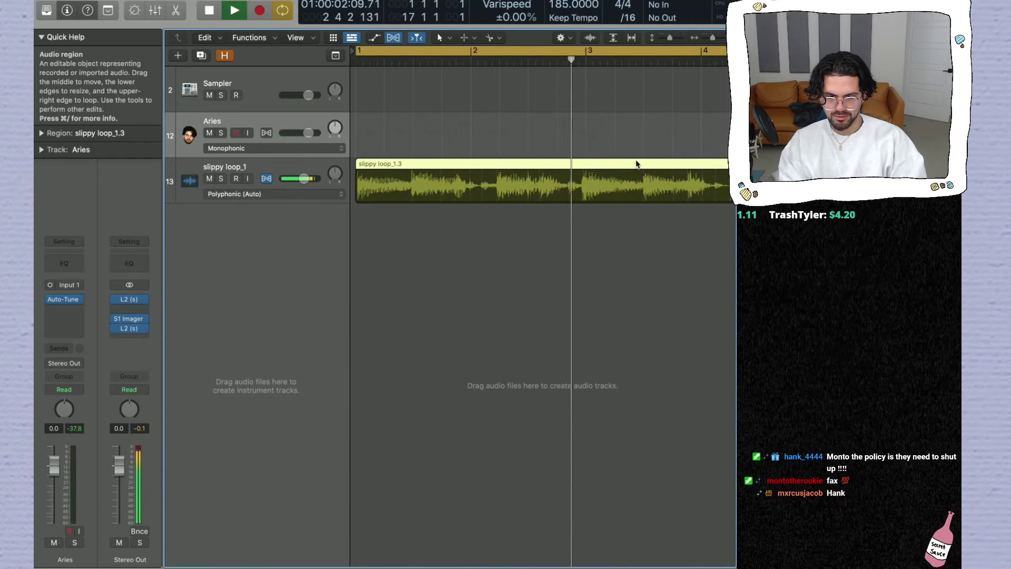
scroll(637, 163, "right", 3)
key("space")
left_click_drag(472, 174, 475, 176)
key("space")
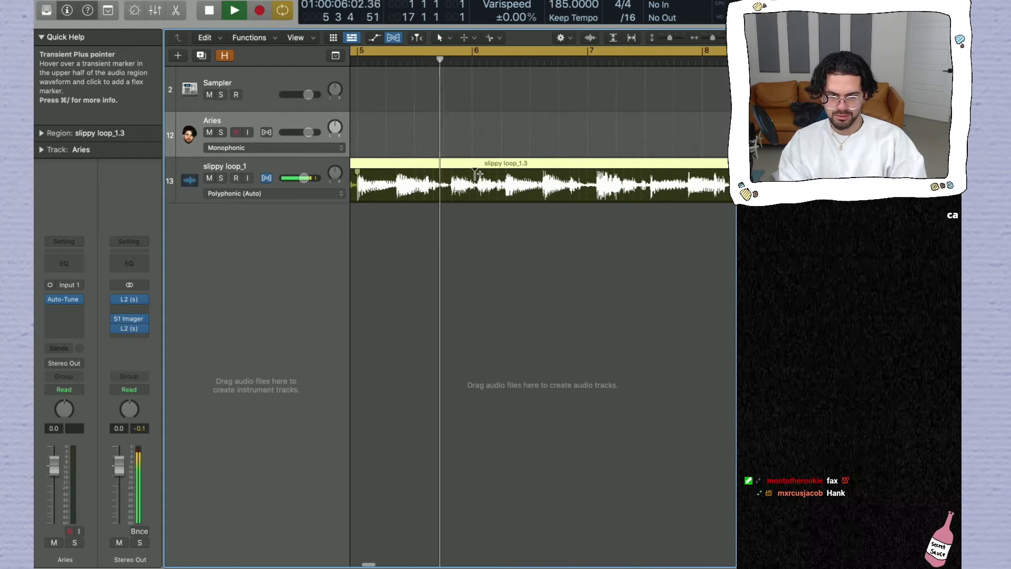
Step: Listen to the loop through to its end, then replay it from the start to check its timing up to bar 7
scroll(479, 174, "right", 2)
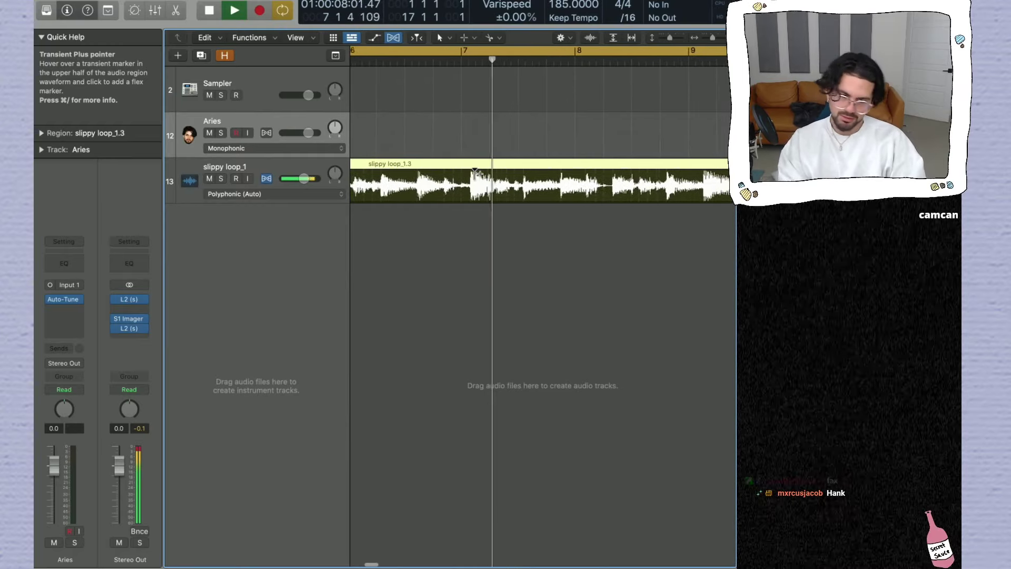
key("super+Left")
scroll(479, 174, "right", 1)
scroll(479, 174, "left", 2)
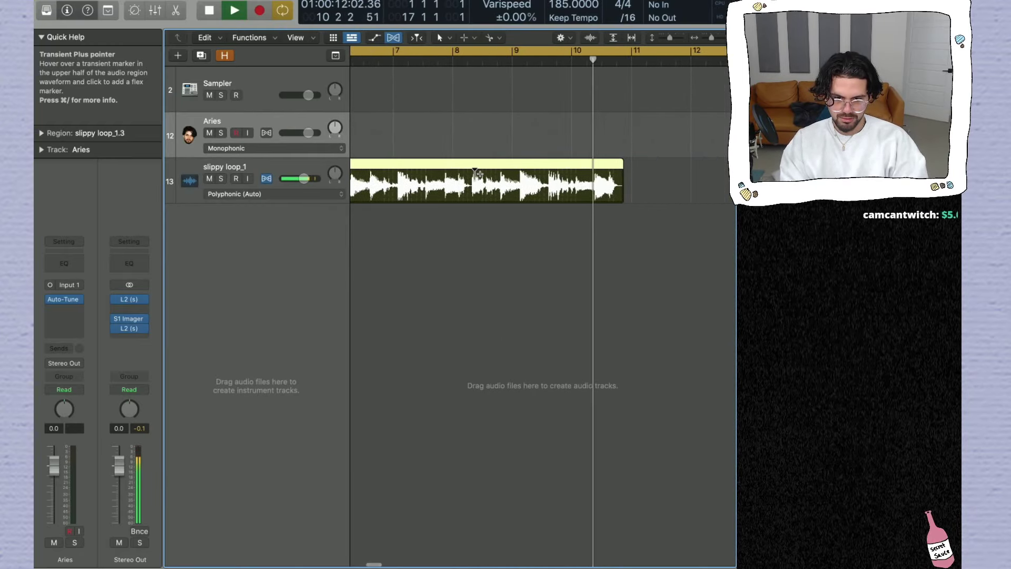
key("space")
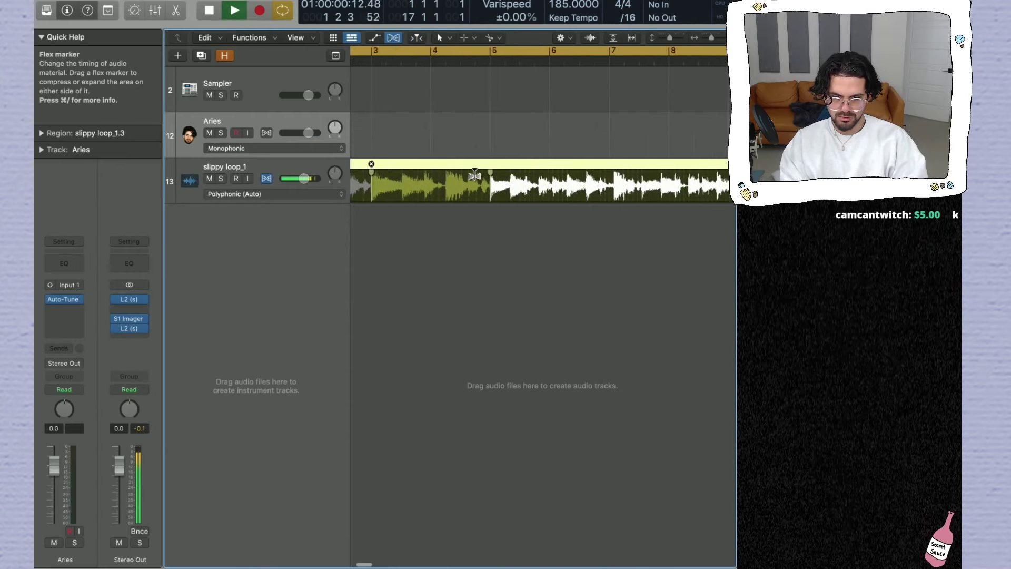
key("super+Left")
key("super+Left")
mouse_move(579, 198)
left_mouse_down()
mouse_move(639, 197)
mouse_move(577, 198)
left_mouse_up()
key("super+Right")
key("super+Left")
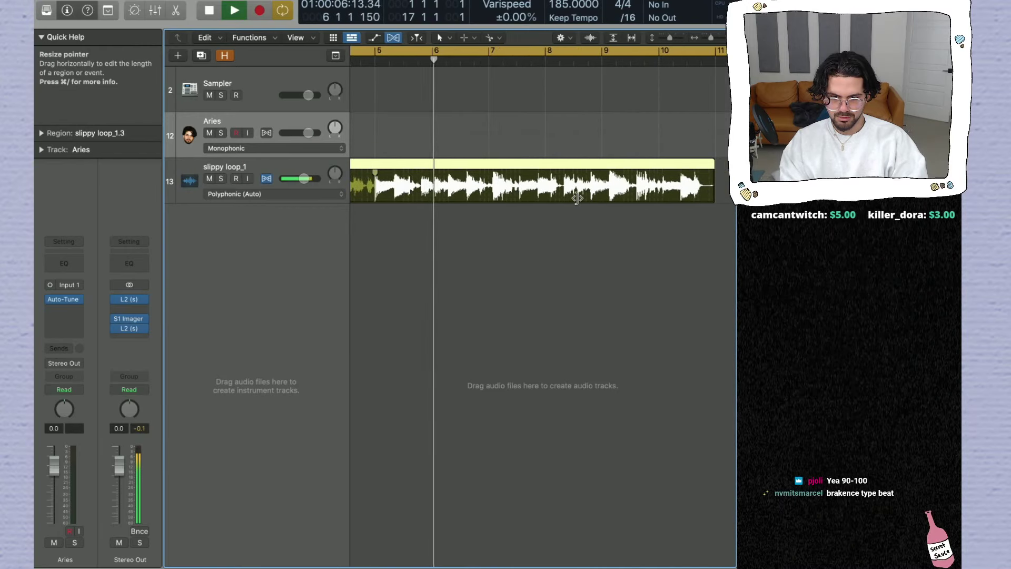
key("super+Right")
key("super+Right")
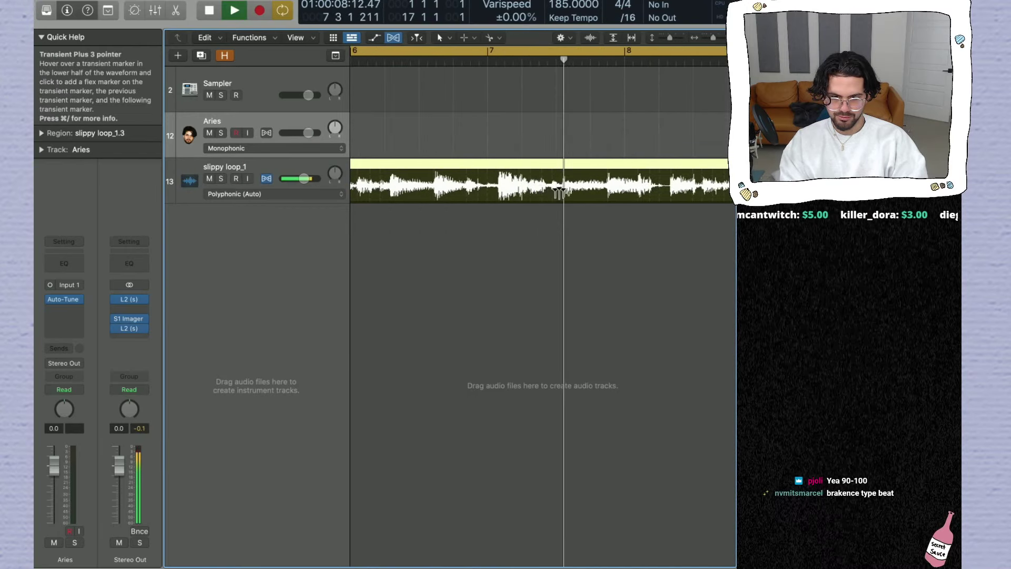
Step: Stretch the loop with a flex marker so that a hit lands on bar 9, and audition from just before bar 5
key("space")
mouse_move(563, 174)
left_mouse_down()
mouse_move(740, 169)
mouse_move(627, 169)
left_mouse_up()
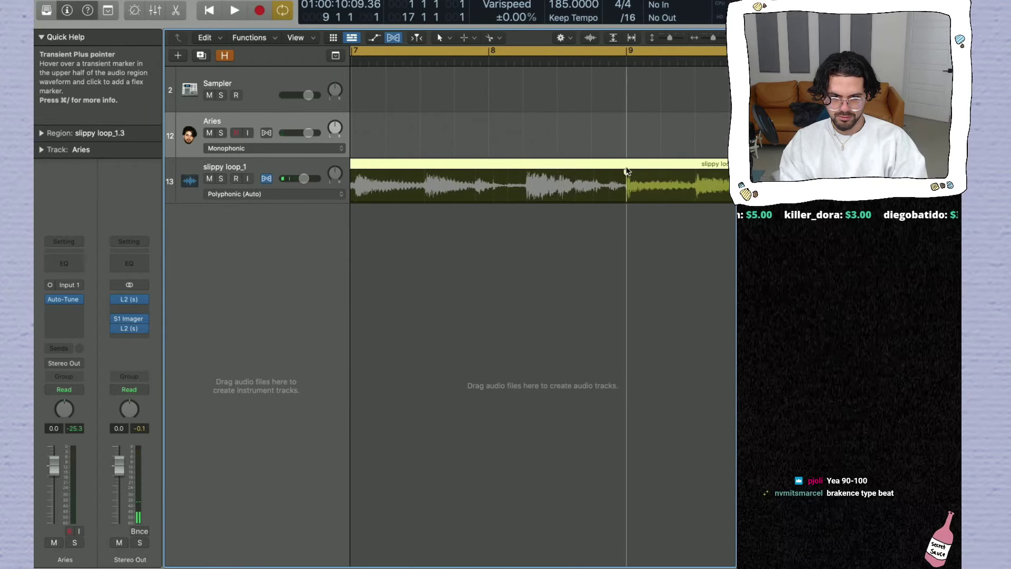
key("space")
key("super+Left")
key("super+Left")
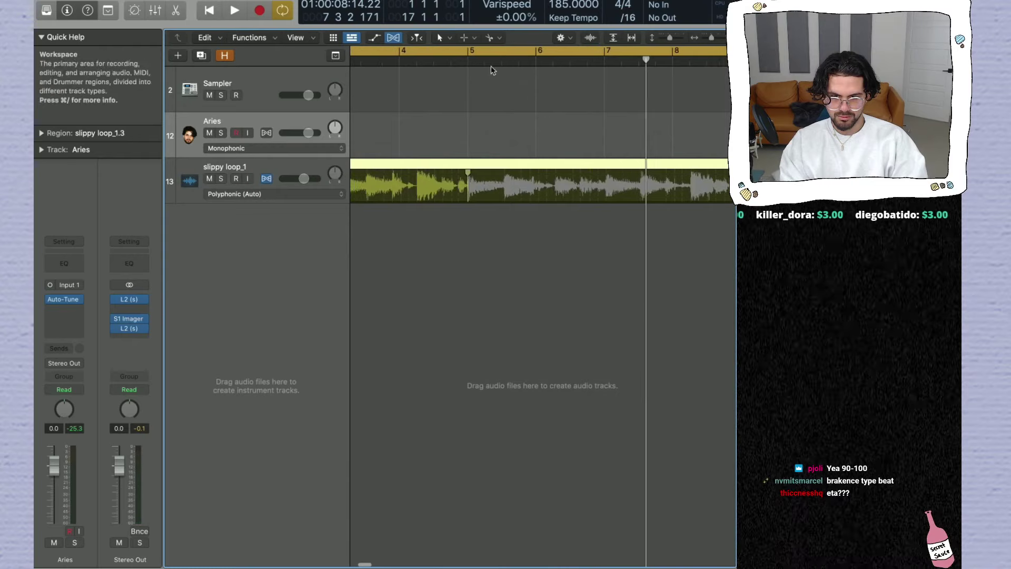
double_click(450, 62)
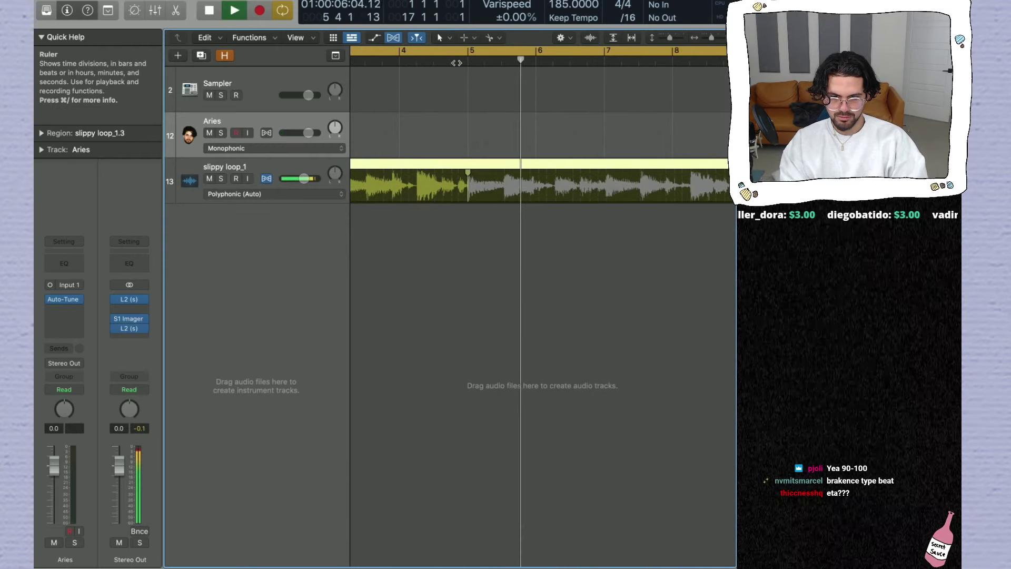
Step: Align the hit at bar 7 to the grid with a flex marker and audition from early in bar 6
key("super+Right")
key("super+Right")
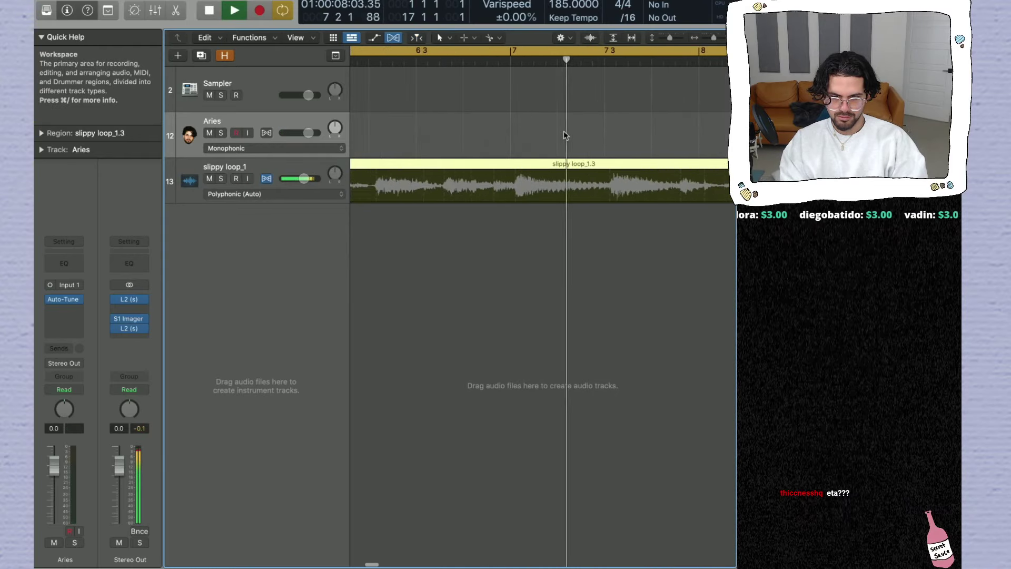
key("space")
left_click_drag(516, 176, 511, 173)
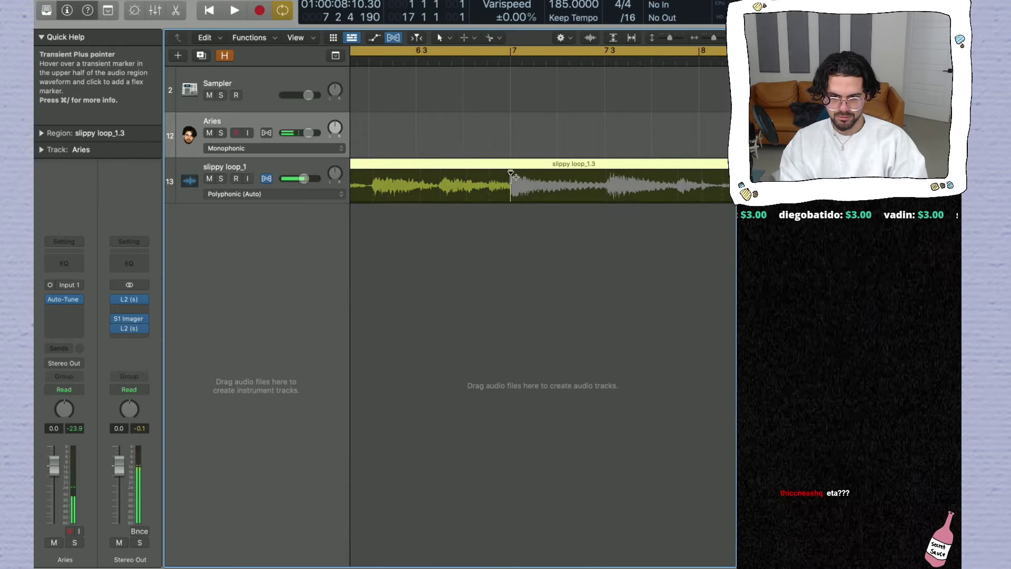
double_click(382, 61)
key("space")
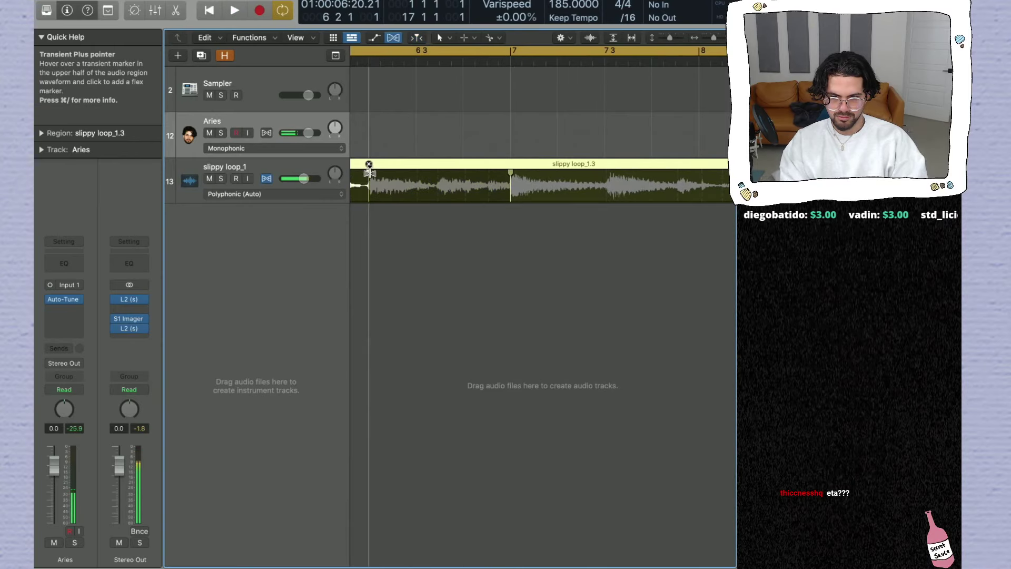
Step: Pin the hit at beat 2 of bar 6 with a flex marker and audition from around beat 3 of bar 5
left_click(372, 171)
scroll(379, 182, "left", 3)
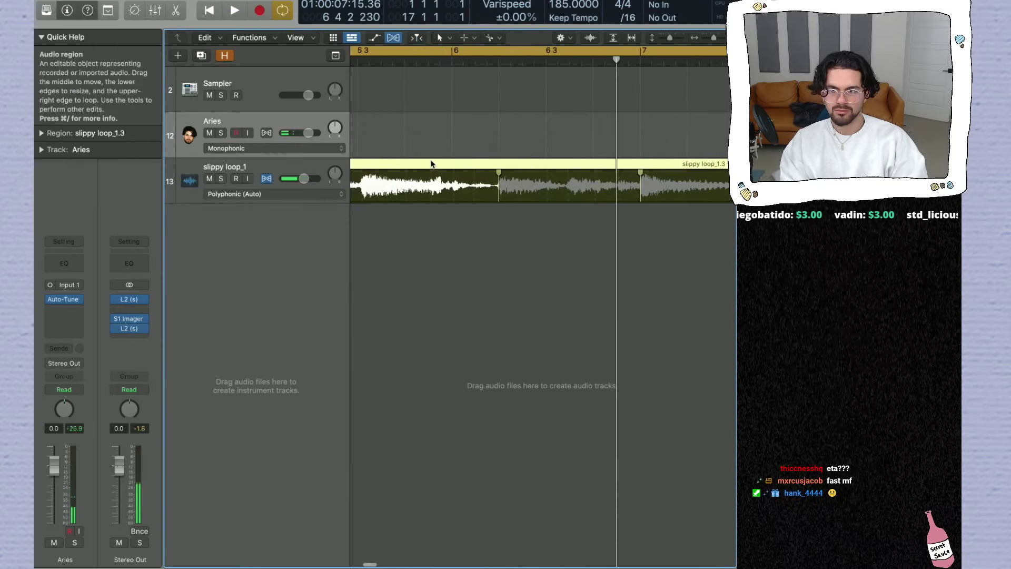
double_click(428, 66)
key("space")
Step: Align the hit at beat 3 of bar 5 with a flex marker and play on from just before bar 5
left_click_drag(412, 171, 408, 171)
scroll(408, 171, "left", 4)
scroll(408, 171, "up", 1)
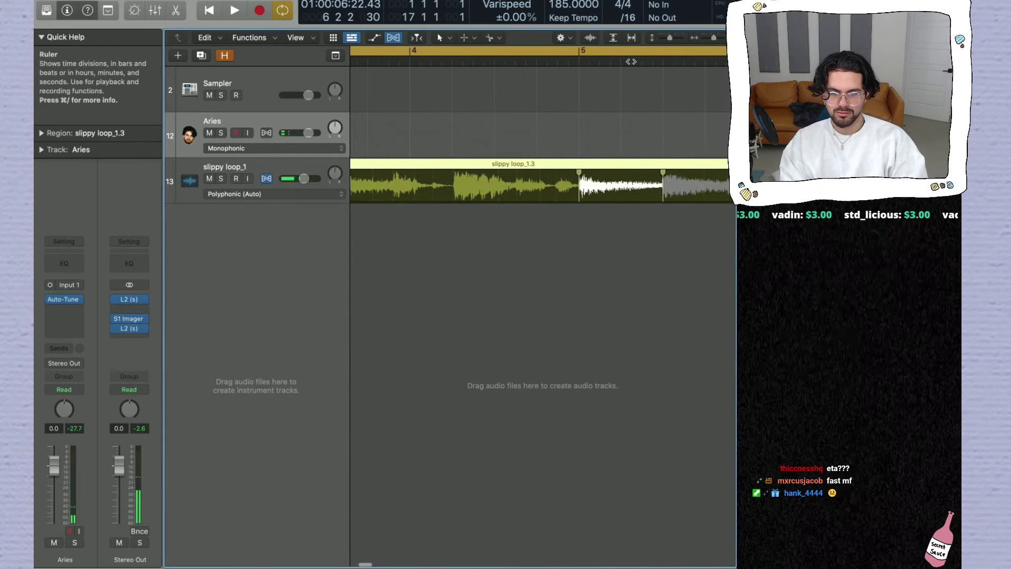
double_click(560, 60)
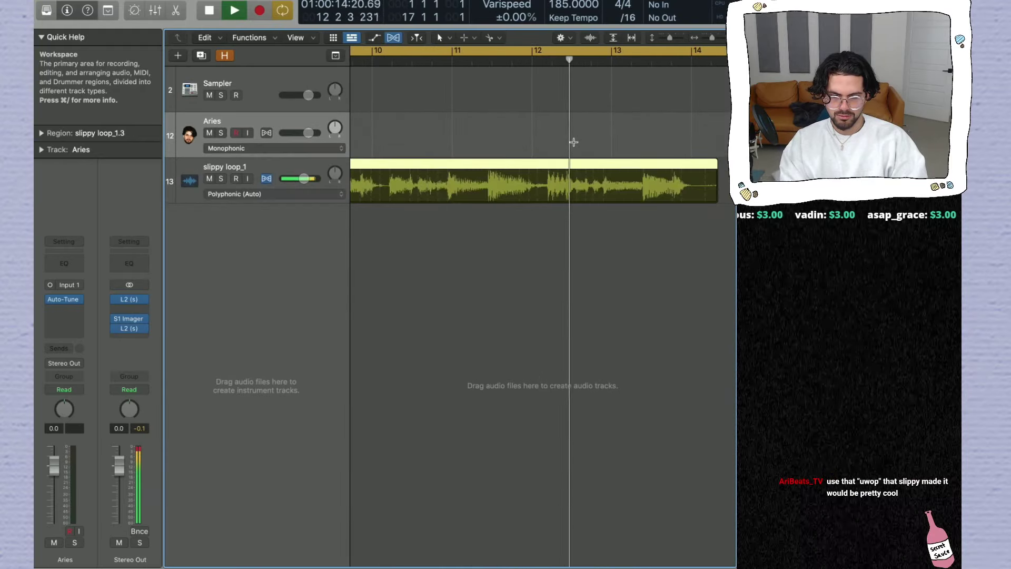
Step: Audition the passage leading into bar 13 and align its hit to bar 13 with a flex marker
key("space")
key("super+Right")
key("super+Right")
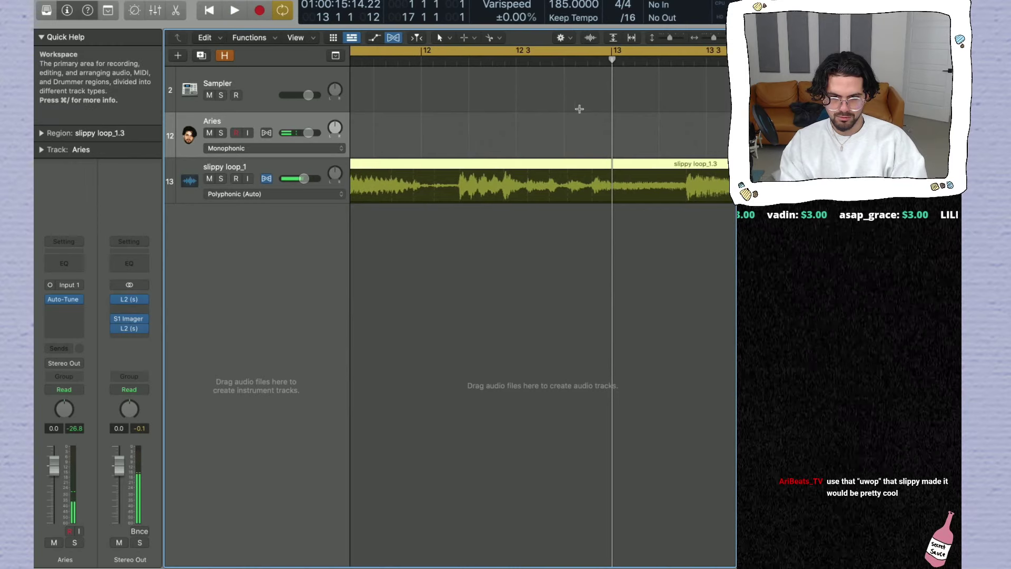
double_click(562, 64)
key("space")
key("t")
Step: Split the slippy loop_1 region at bar 13, delete the part after it and hide the Flex display
key("t")
left_click_drag(594, 176, 619, 177)
key("super+Left")
key("super+Left")
key("t")
key("i")
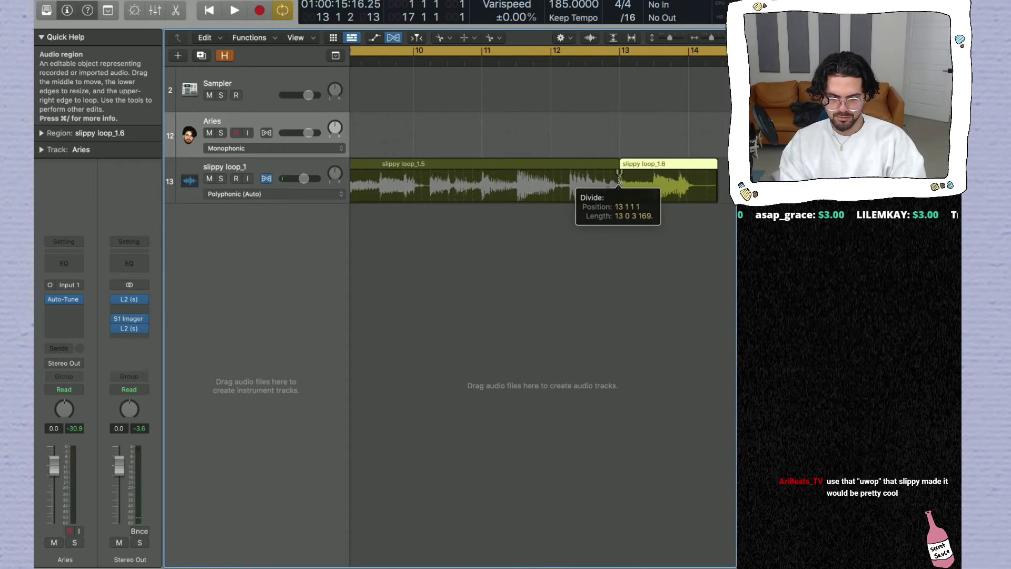
key("super+f")
key("BackSpace")
key("t")
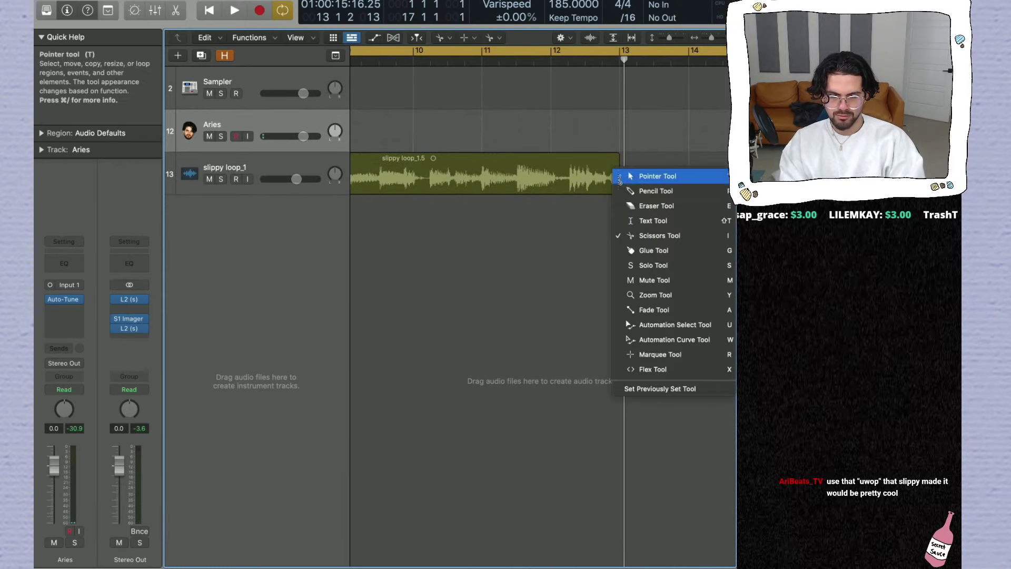
key("t")
Step: Play the trimmed loop from the start with the whole region in view
key("super+Left")
key("super+Left")
key("space")
key("t")
key("t")
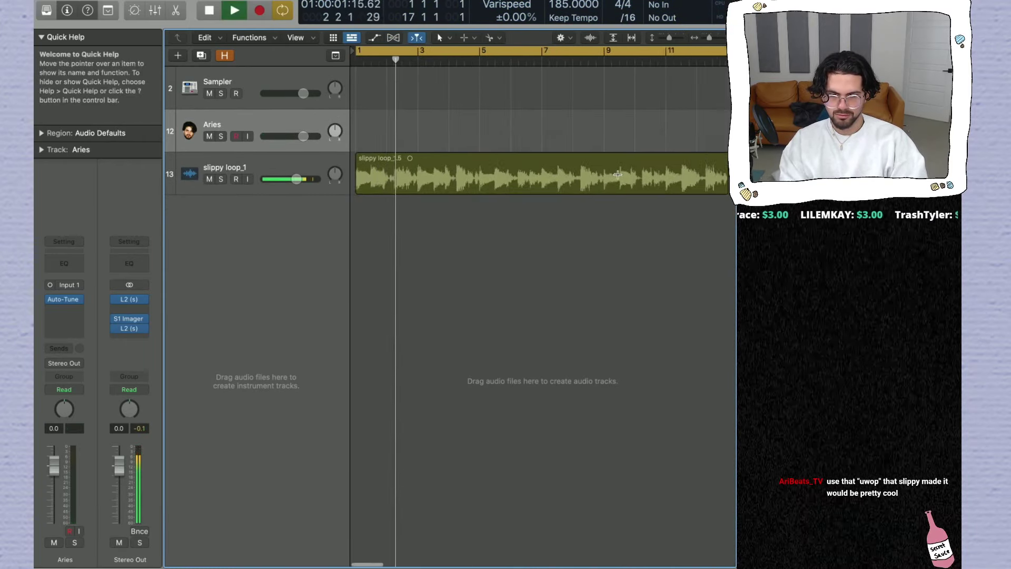
Step: Insert the Waves GTR Stomp 2 (m->s) plug-in on the slippy loop_1 track, stop playback and close the plug-in window
left_click(256, 170)
left_click(64, 321)
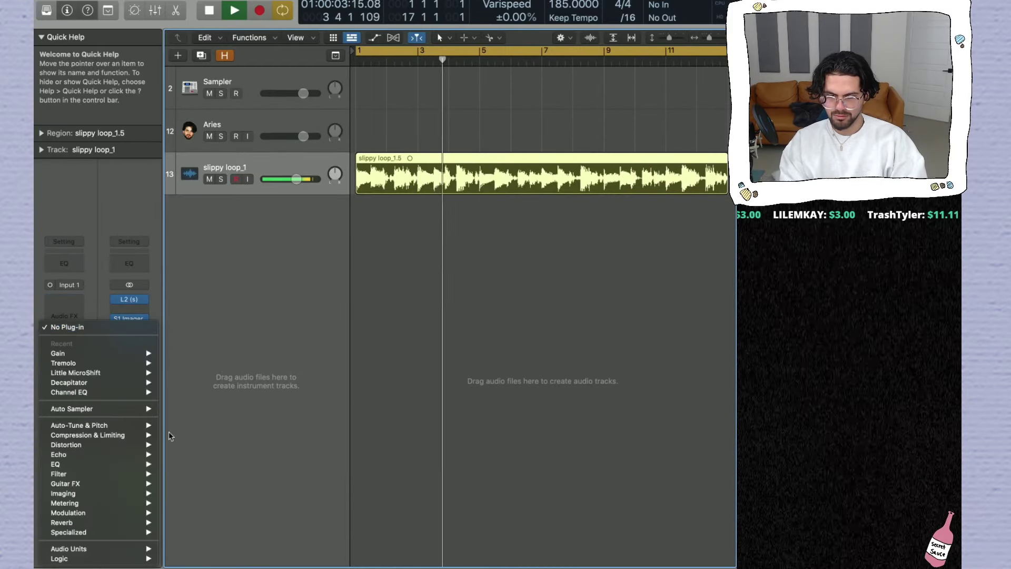
mouse_move(95, 549)
mouse_move(241, 521)
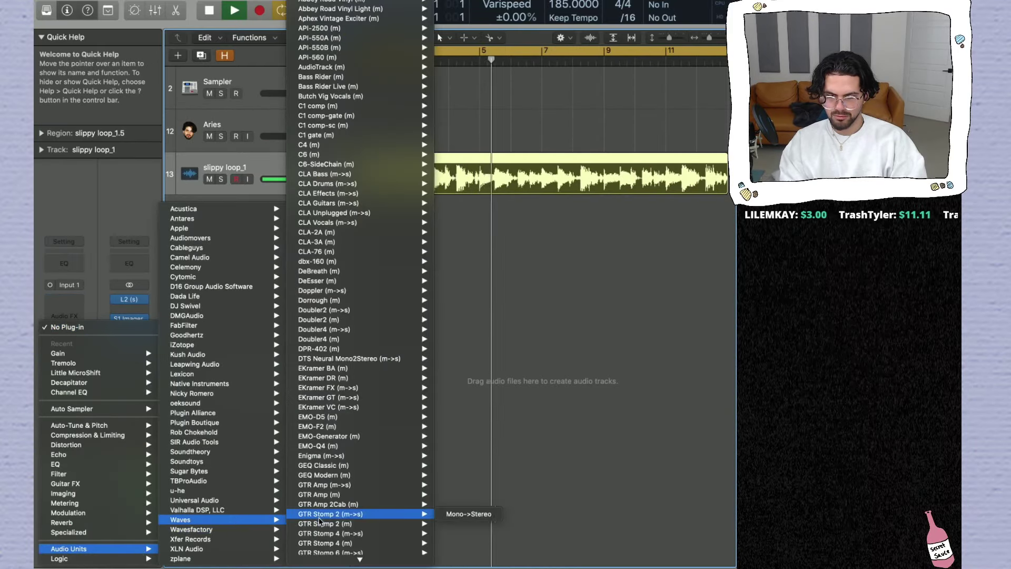
left_click(368, 511)
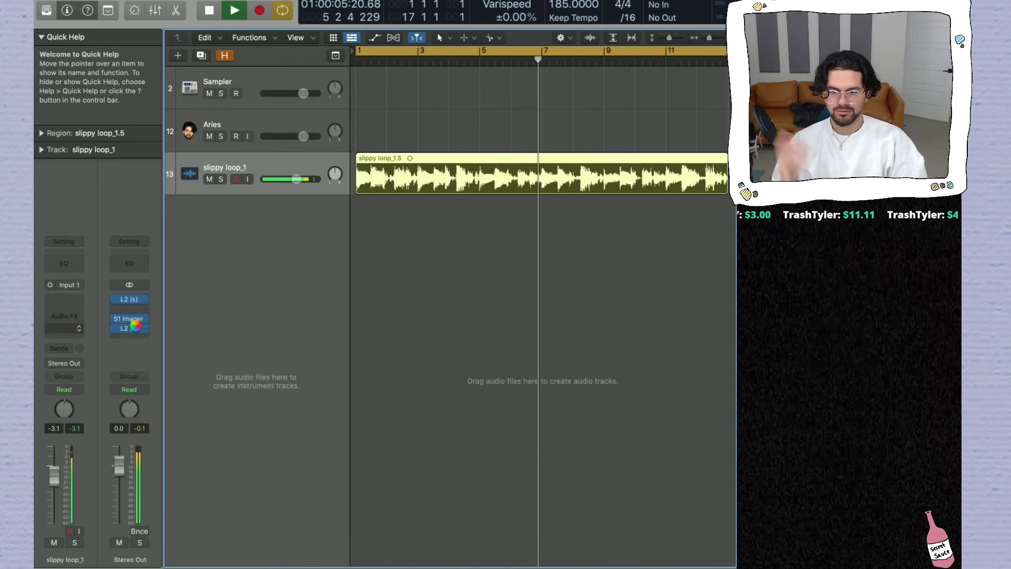
key("space")
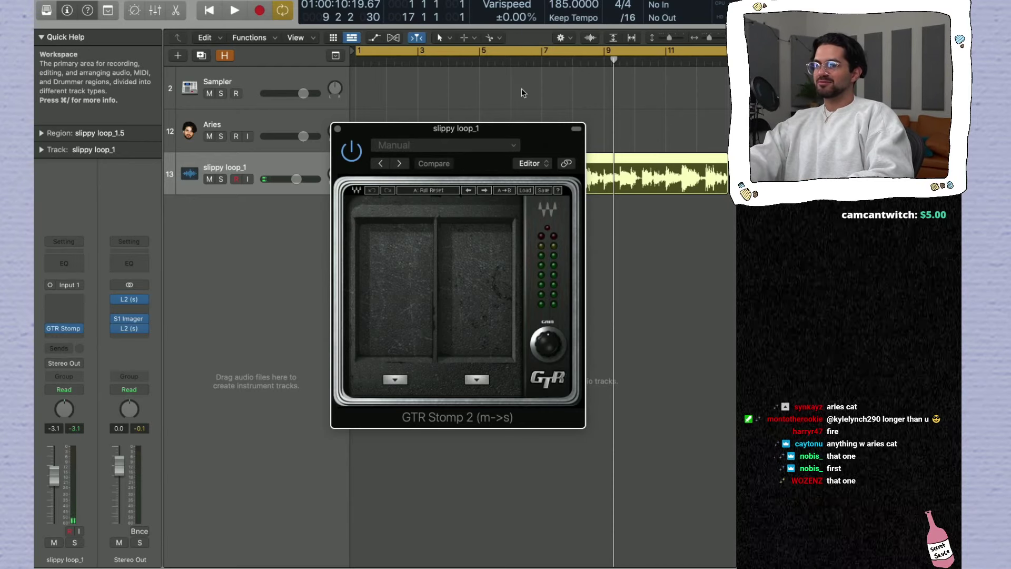
left_click(338, 129)
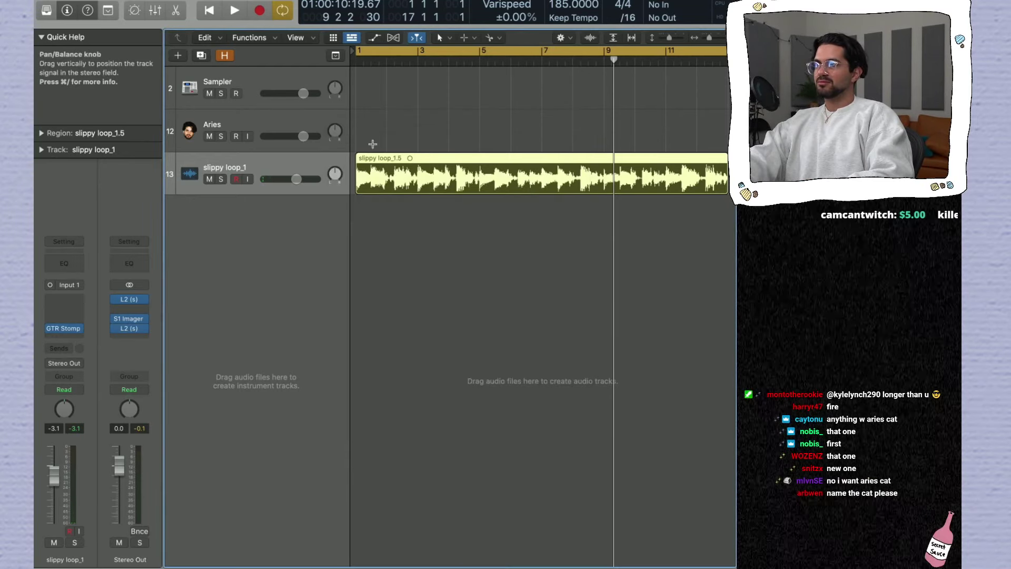
Step: Deselect the loop region and play the project from the beginning with the plug-in in place
left_click(402, 242)
key("Return")
key("space")
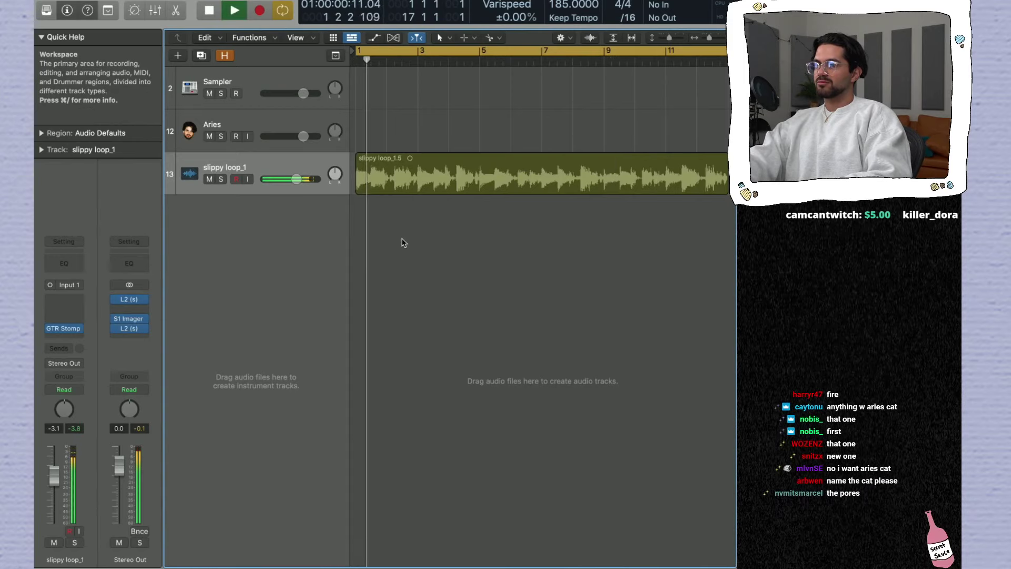
Step: Remove GTR Stomp 2 from the slippy loop_1 track and insert the Waves CLA Guitars (m->s) plug-in instead
left_click(77, 330)
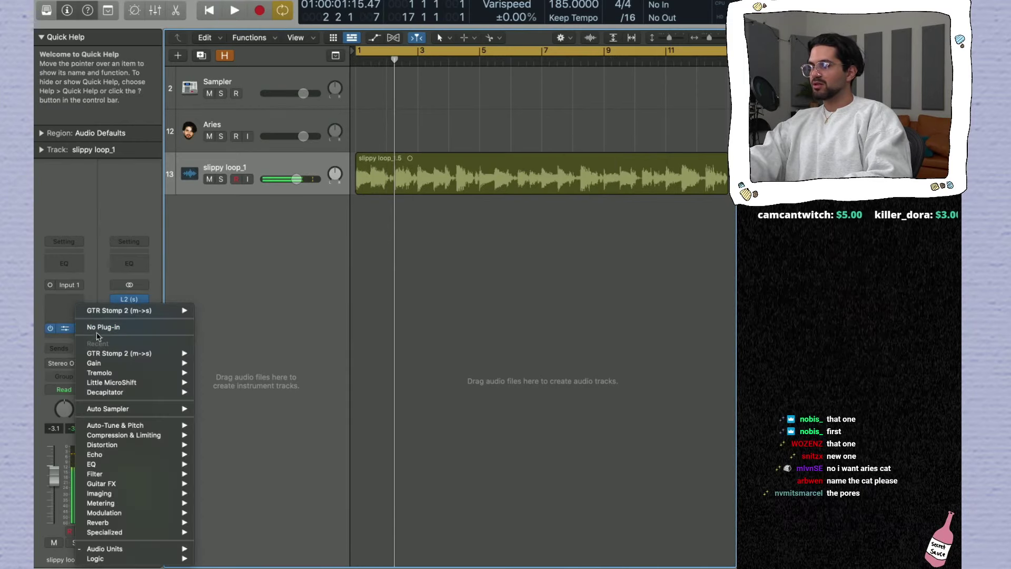
left_click(106, 329)
left_click(78, 299)
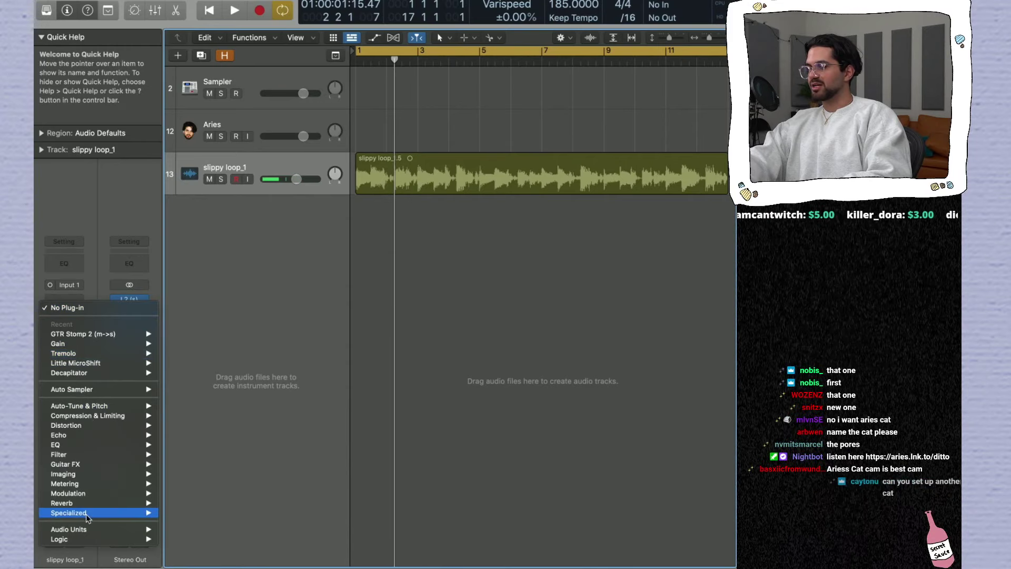
mouse_move(116, 529)
mouse_move(278, 520)
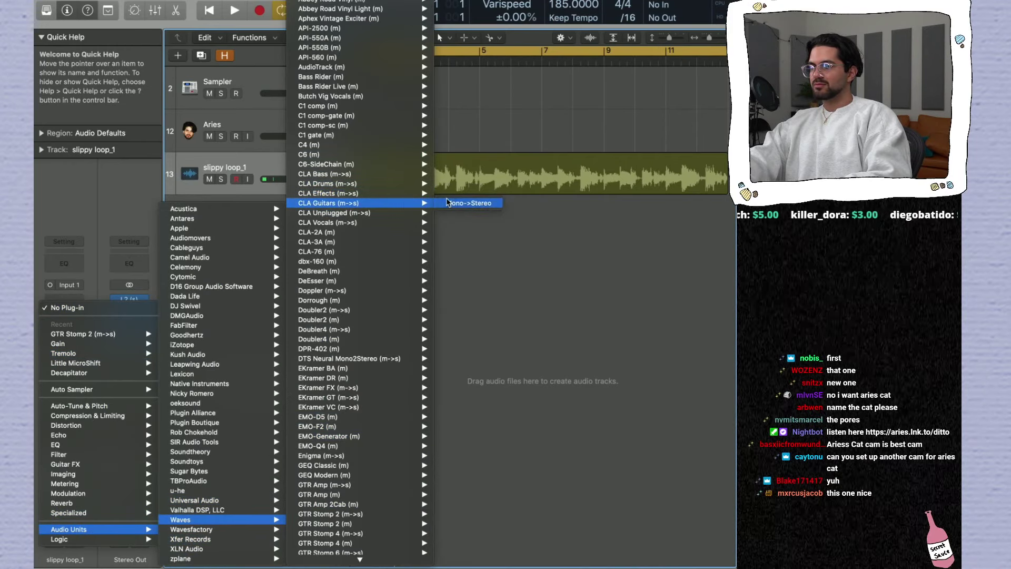
left_click(448, 203)
Step: Switch off the delay and reverb sections in CLA Guitars and play the loop with the plug-in active
key("space")
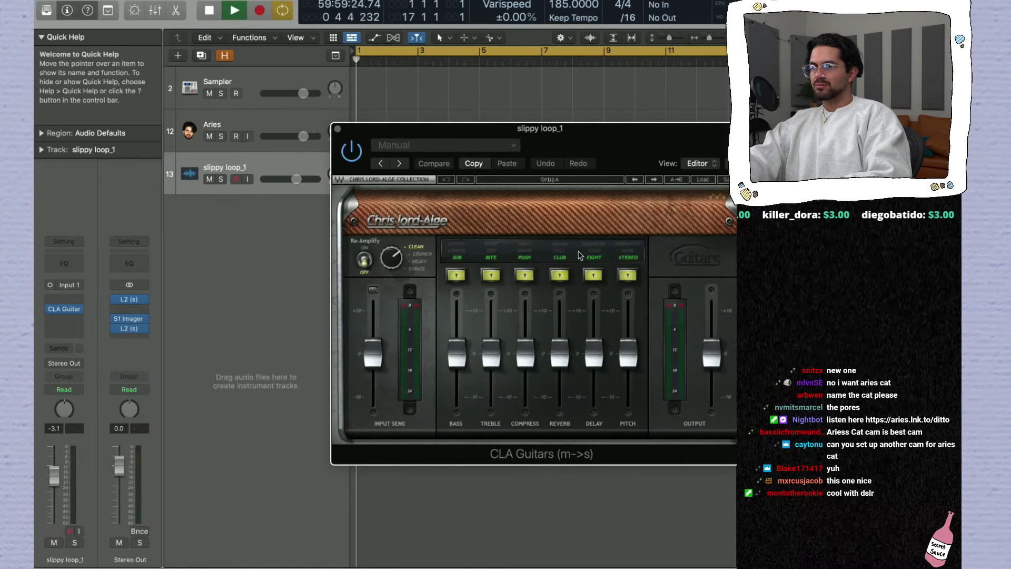
left_click(593, 275)
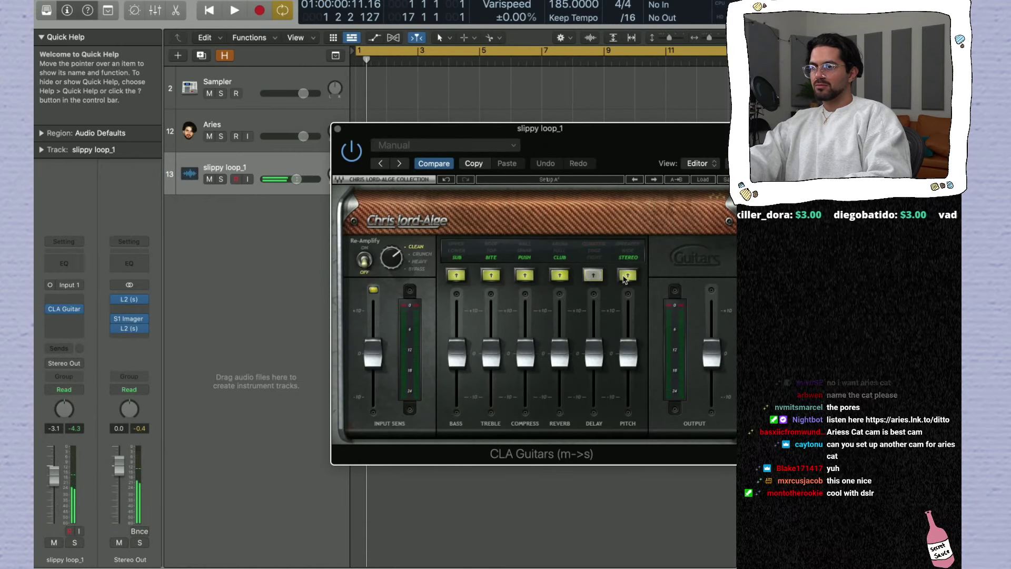
left_click(566, 276)
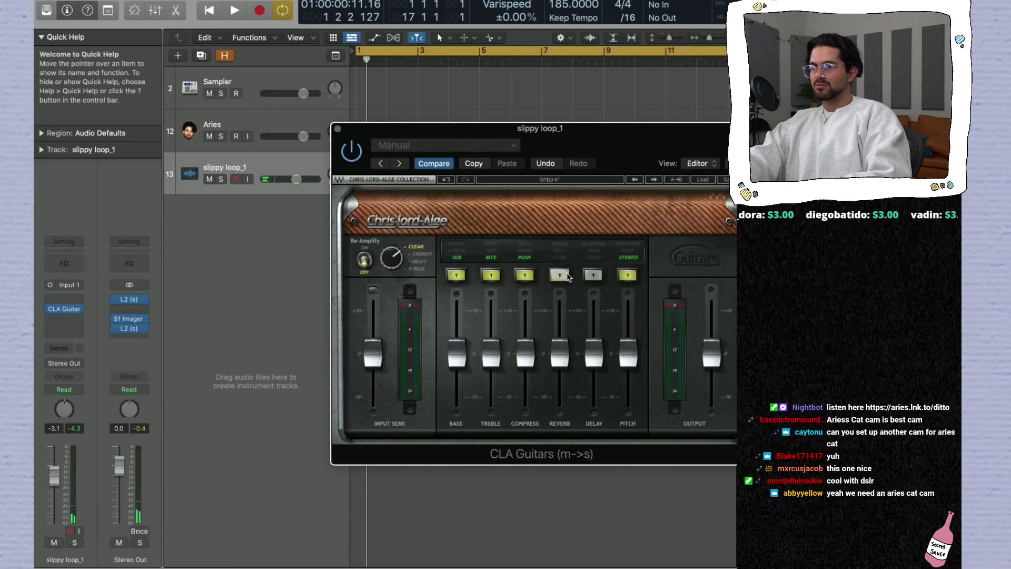
key("space")
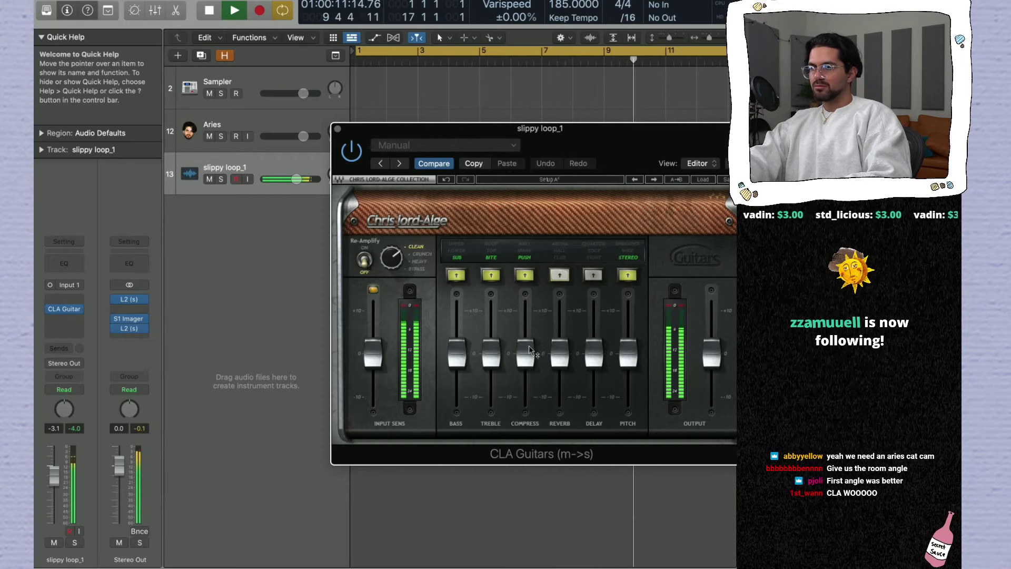
Step: Cycle the Treble modes back to Bite, compare the loop with CLA Guitars bypassed and active, and close the plug-in window
left_click(492, 275)
left_click(492, 275)
left_click(495, 275)
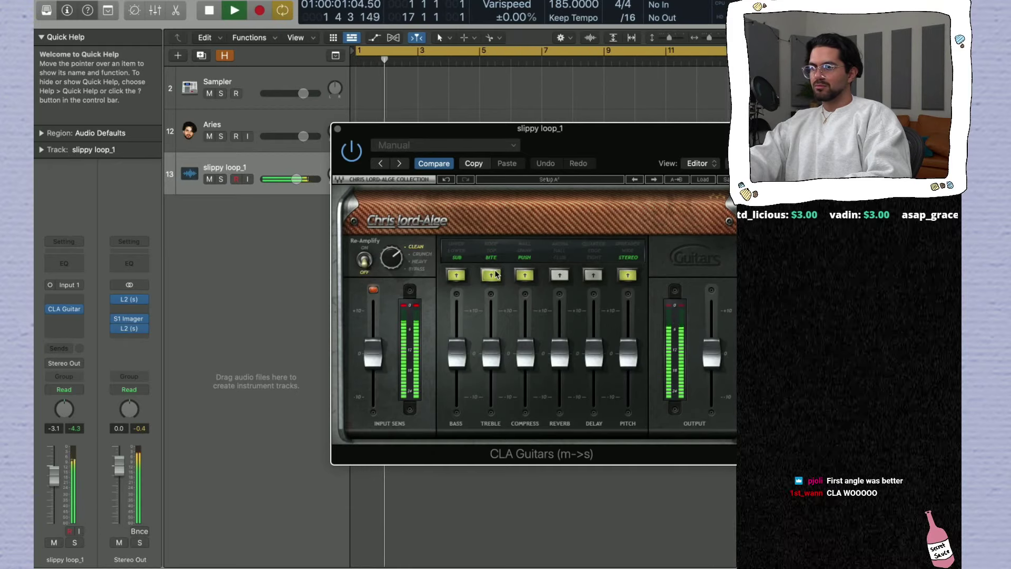
left_click(351, 154)
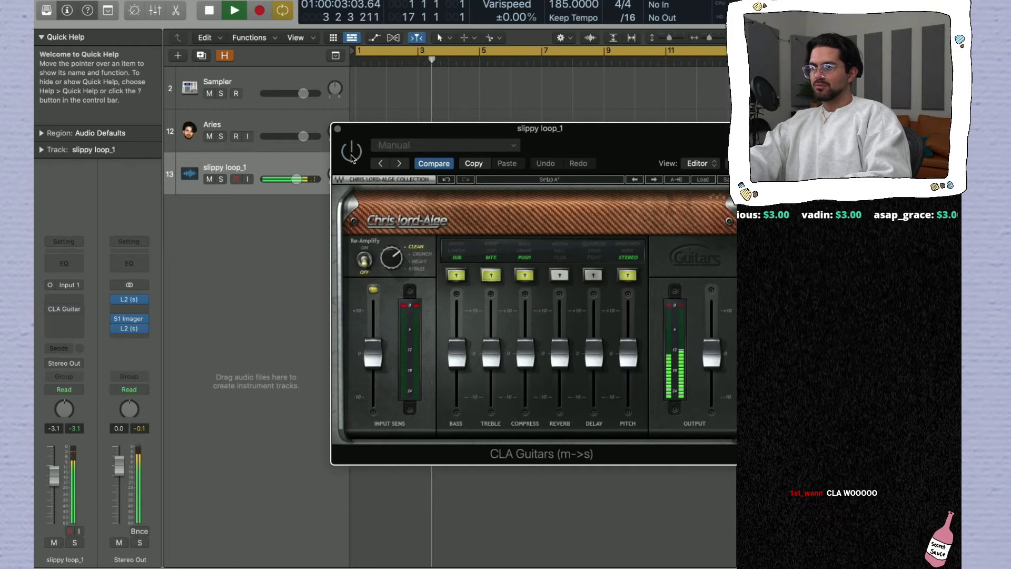
left_click(352, 154)
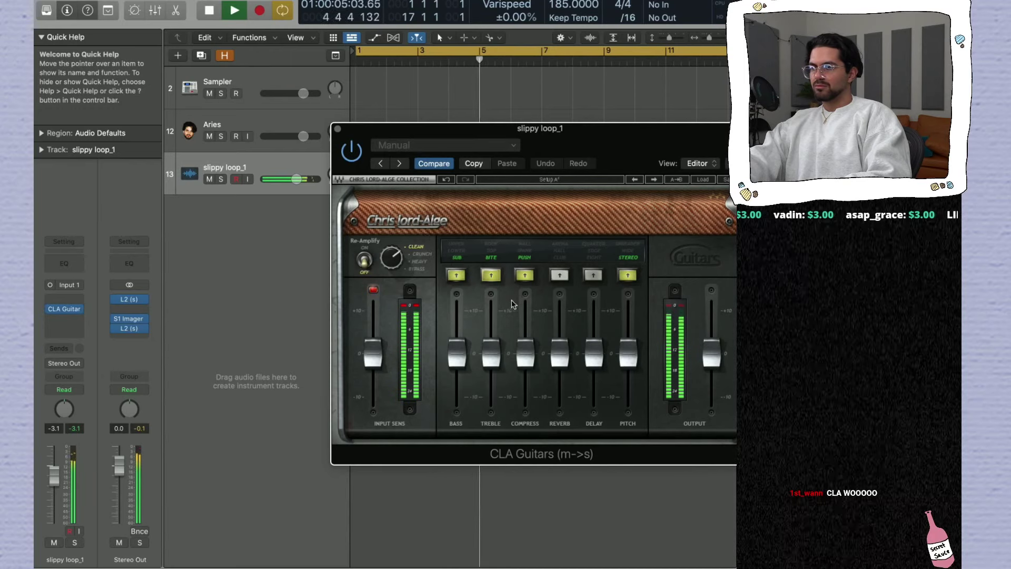
left_click(338, 129)
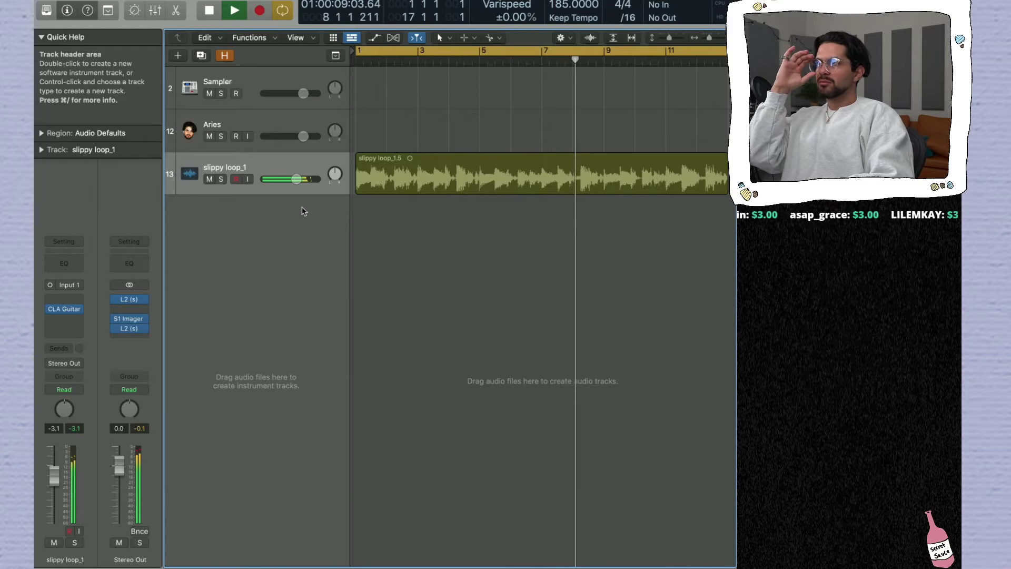
Step: Split the slippy loop_1 region at bar 9 and at bar 5 with the Scissors tool
key("super+Left")
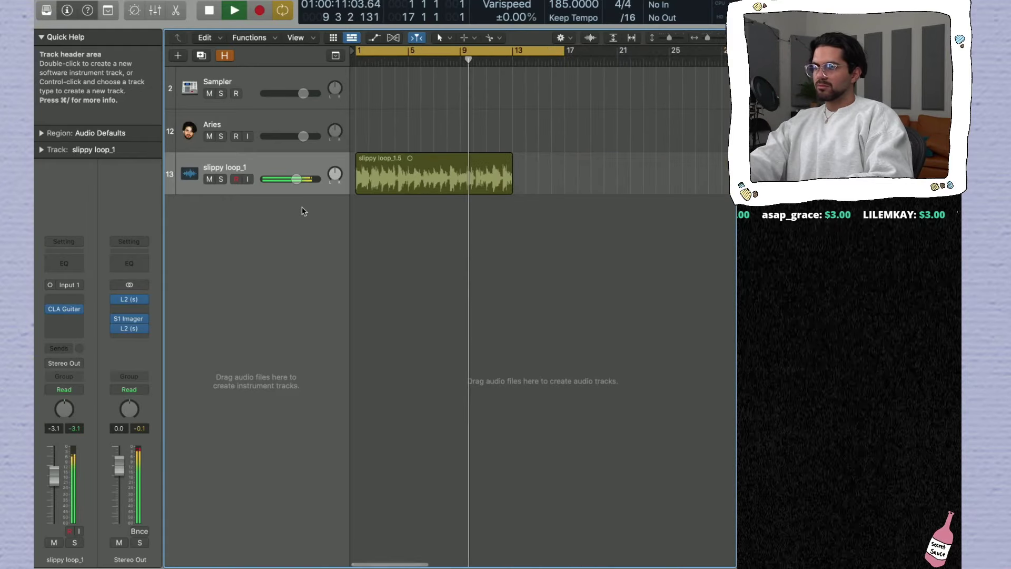
key("t")
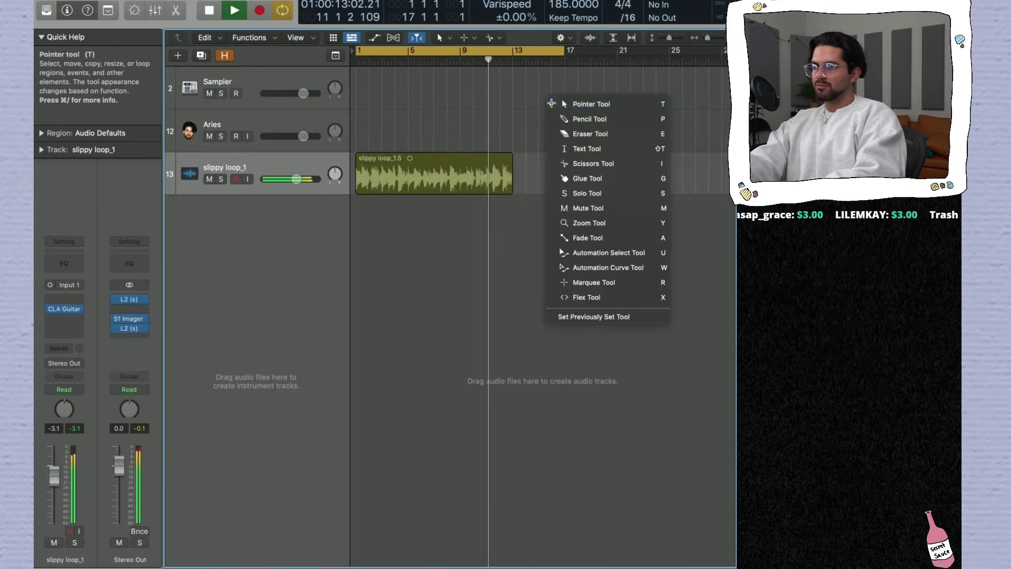
key("i")
left_click(459, 175)
key("t")
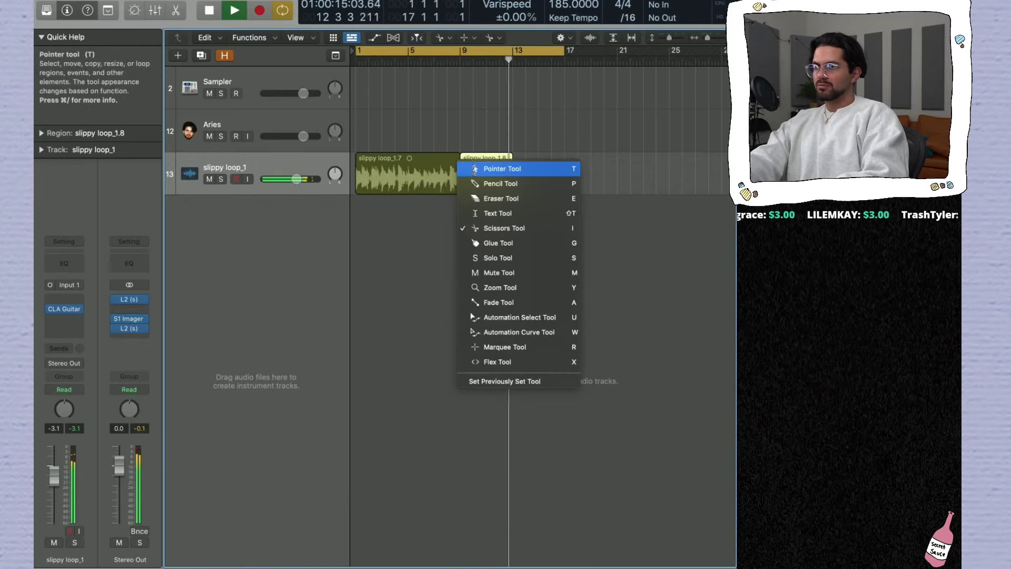
key("t")
Step: Copy the loop section between bars 5 and 9 to bar 13 with the Pointer tool
key("t")
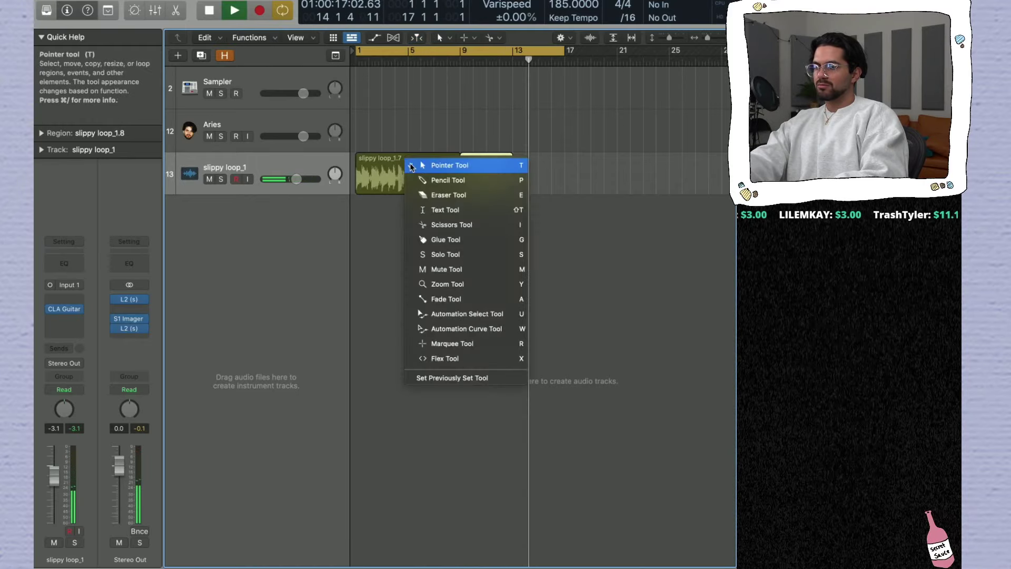
key("i")
left_click(409, 166)
key("t")
key("t")
left_click_drag(427, 163, 531, 165)
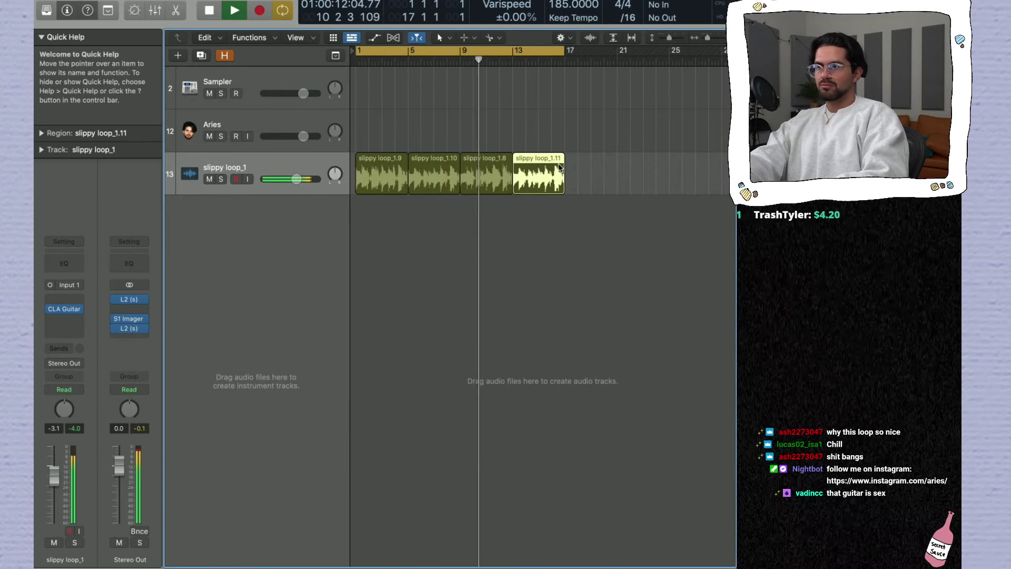
Step: Add a software instrument track below slippy loop_1, return to the project start and hide the Library
scroll(559, 167, "up", 5)
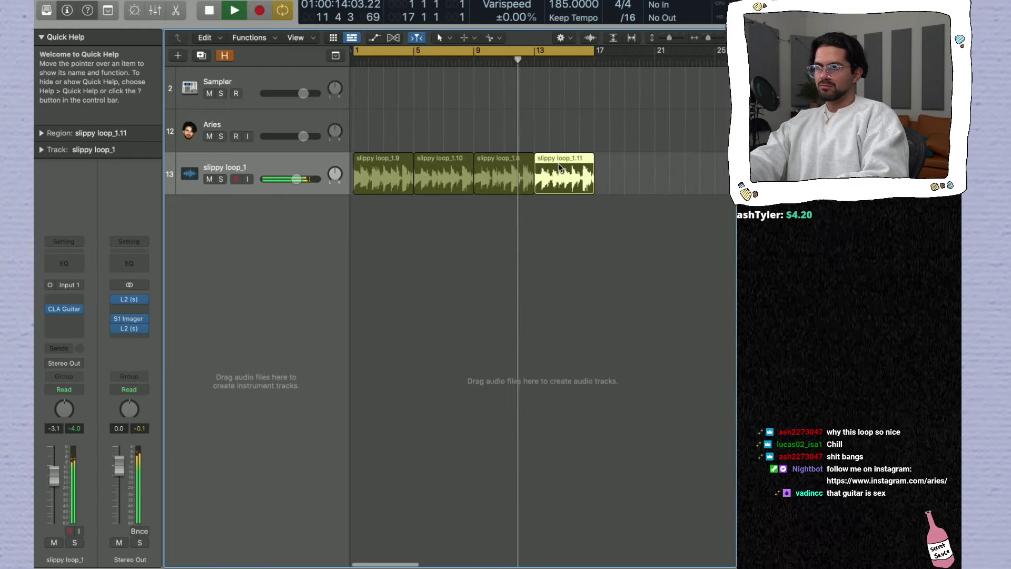
scroll(559, 167, "down", 5)
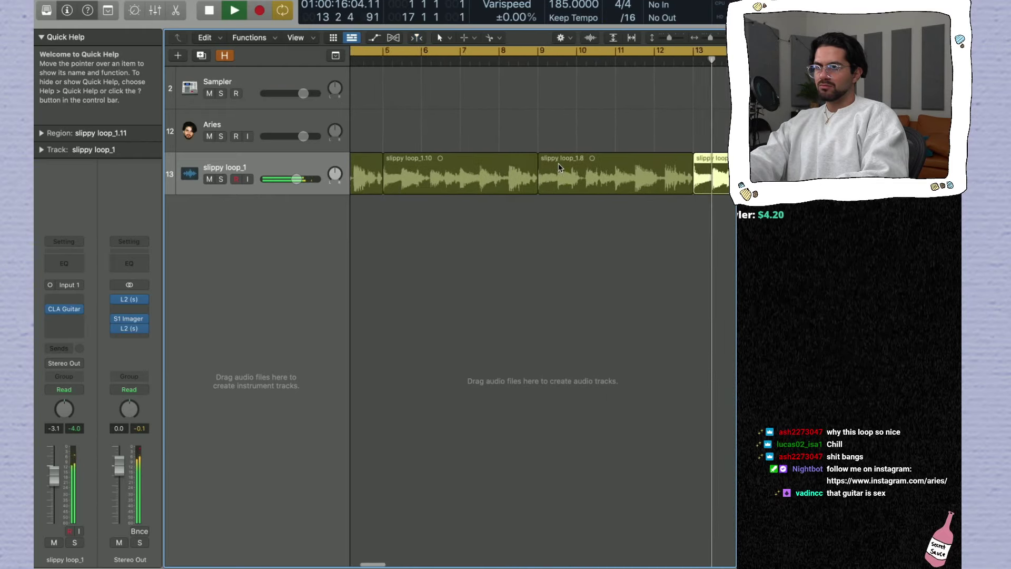
double_click(241, 230)
key("Return")
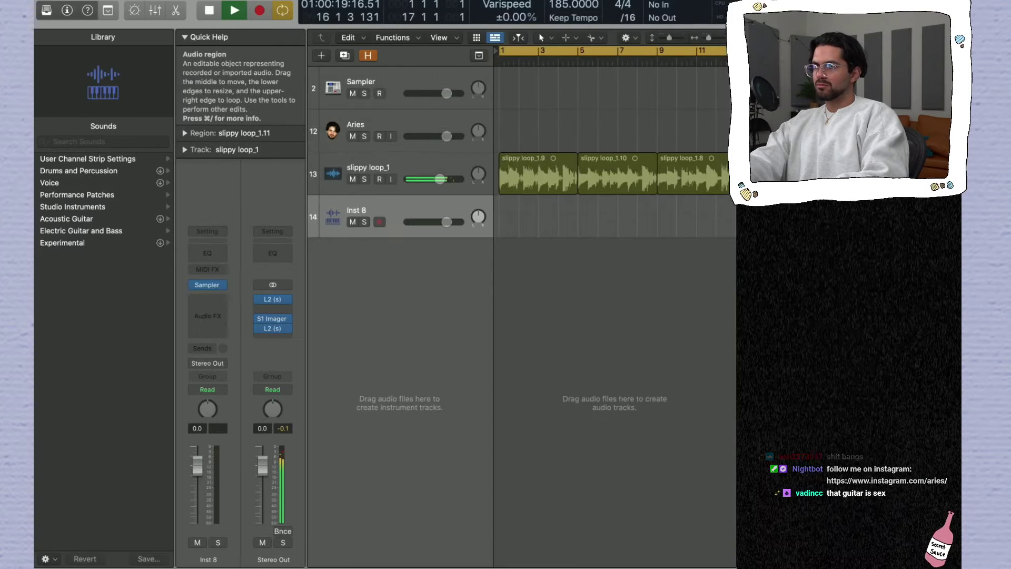
key("y")
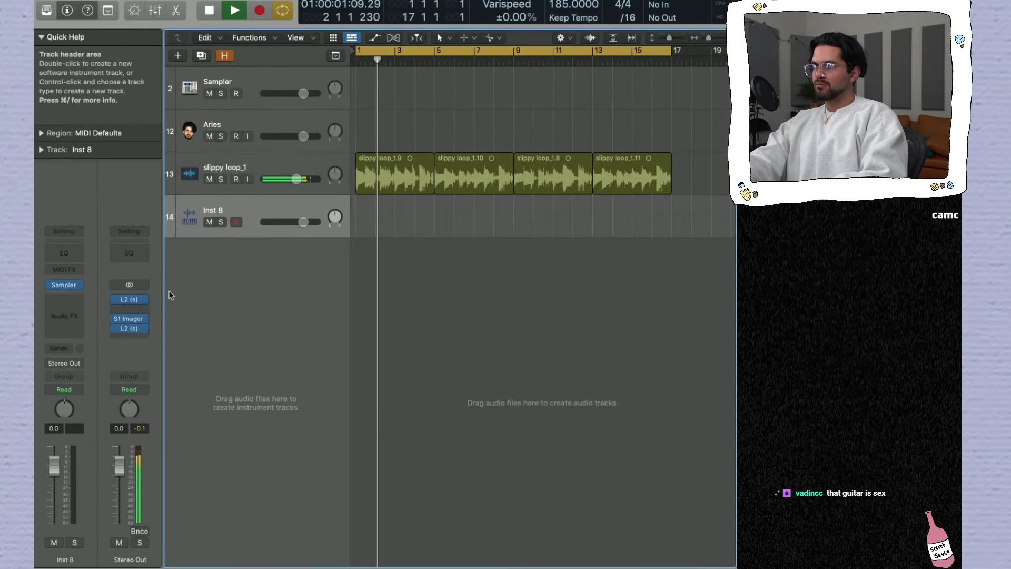
Step: Replace the Sampler on the new Inst 8 track with the reFX Nexus instrument
left_click(61, 285)
mouse_move(136, 376)
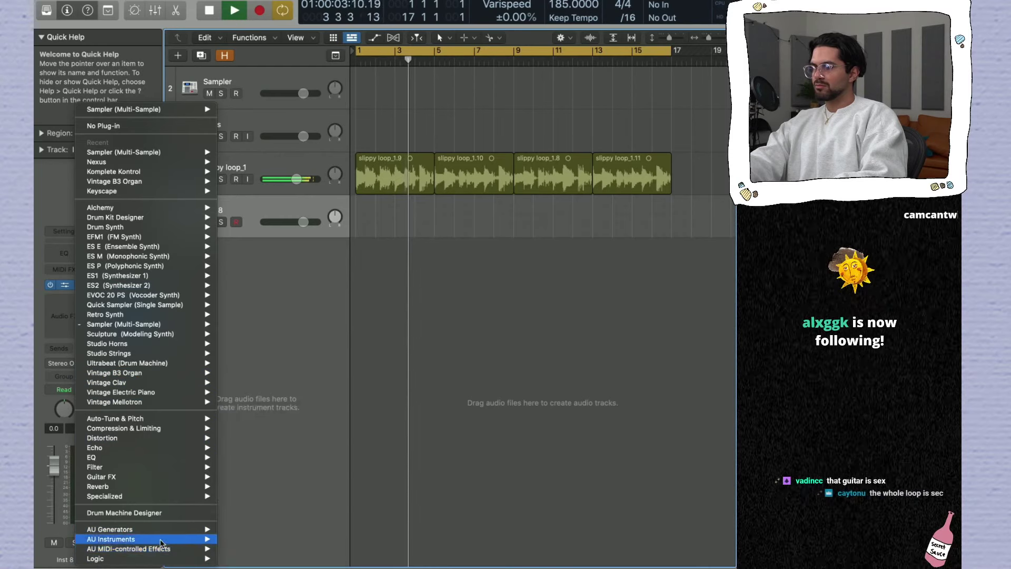
mouse_move(137, 539)
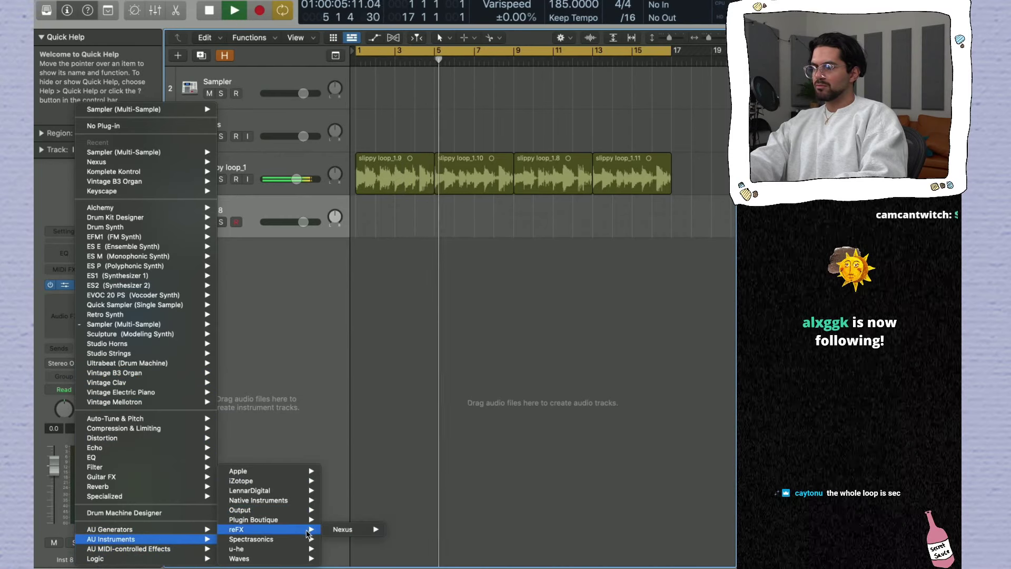
mouse_move(302, 539)
mouse_move(358, 529)
left_click(406, 529)
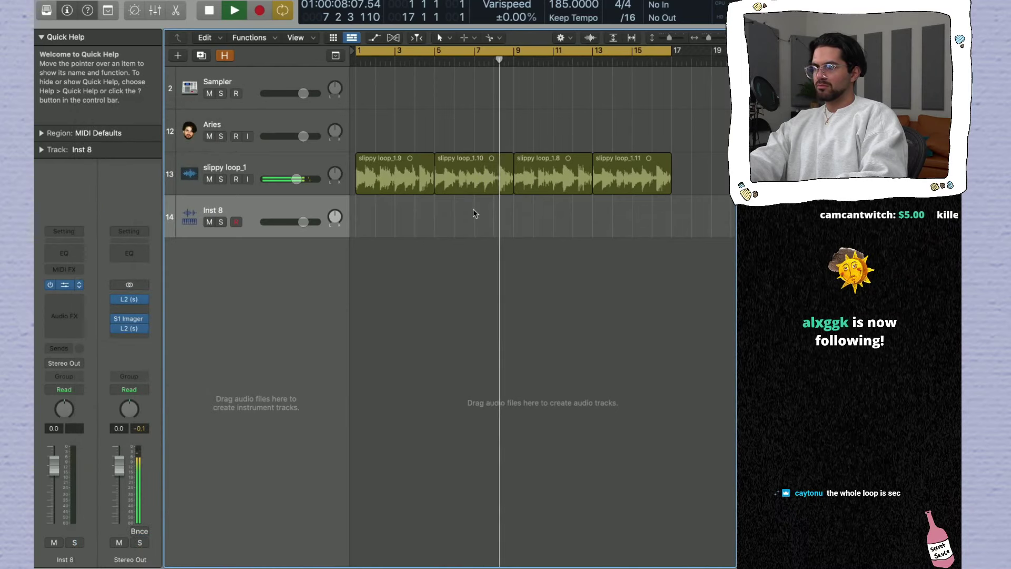
Step: Show the Bass category in Nexus and audition several of its presets down to Doggy over the playing loop
left_click(629, 197)
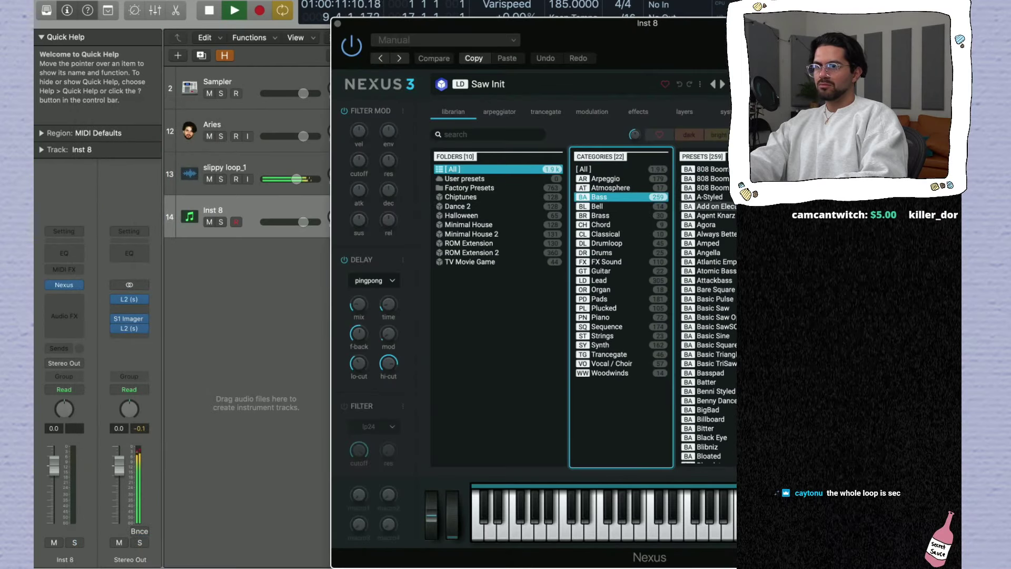
left_click(716, 298)
left_click(716, 336)
left_click(716, 354)
left_click(716, 391)
scroll(719, 369, "down", 10)
left_click(722, 346)
left_click(727, 374)
left_click(722, 422)
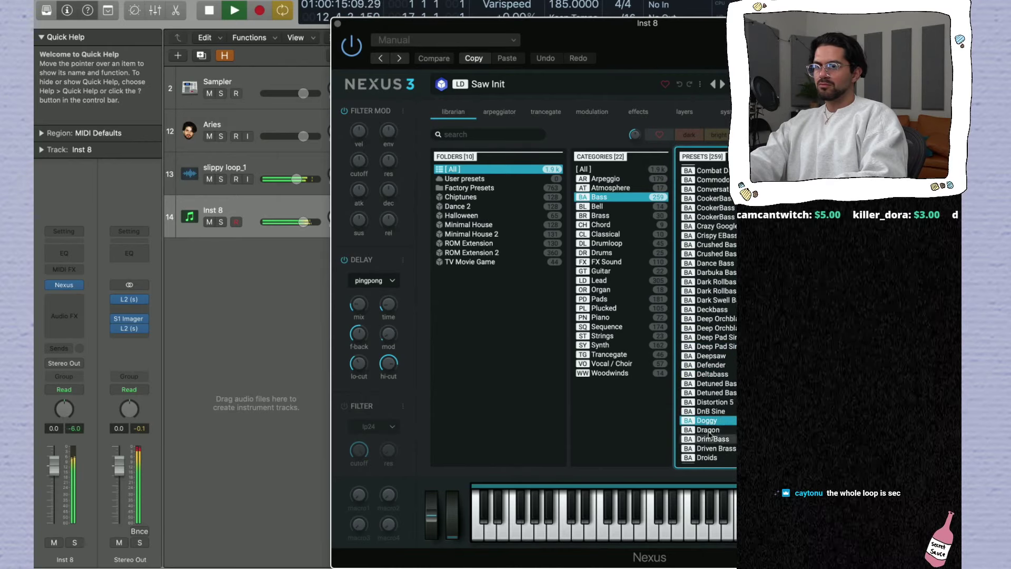
Step: Stop playback and slightly lower the volume of the slippy loop_1 track
left_click(289, 280)
key("space")
left_click_drag(297, 179, 291, 180)
Step: Audition Nexus bass presets further down the list, including Juno Bass, Kodi, Lazy Bass, Mailo and Mass Drive 2
scroll(713, 384, "down", 10)
left_click(714, 338)
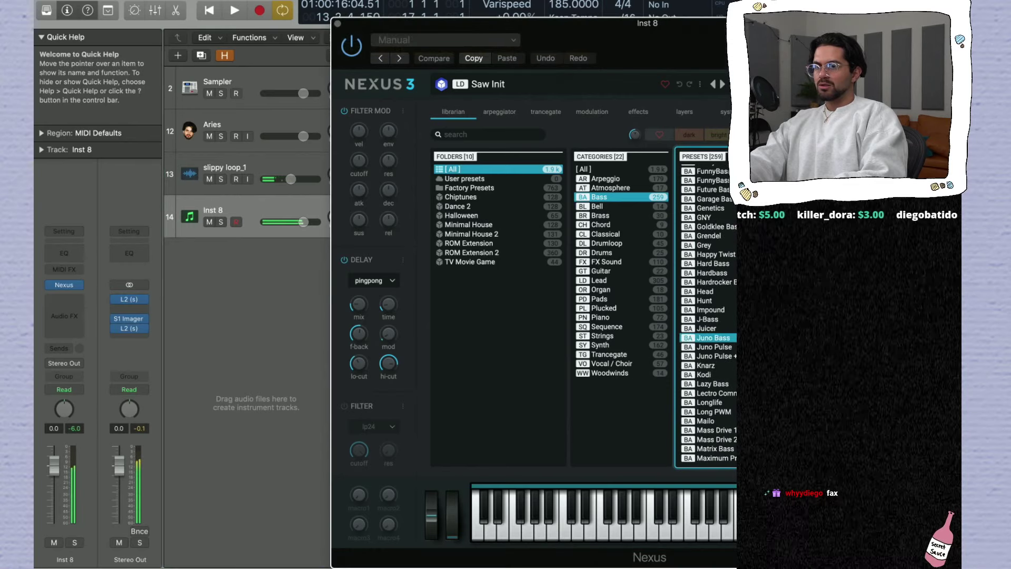
left_click(714, 374)
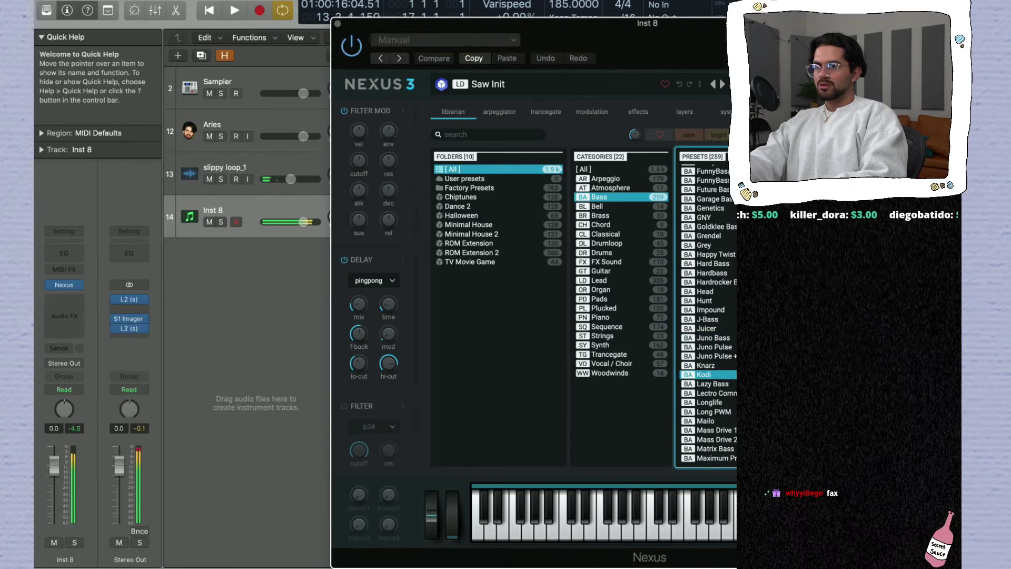
left_click(729, 386)
left_click(730, 396)
left_click(719, 421)
left_click(720, 439)
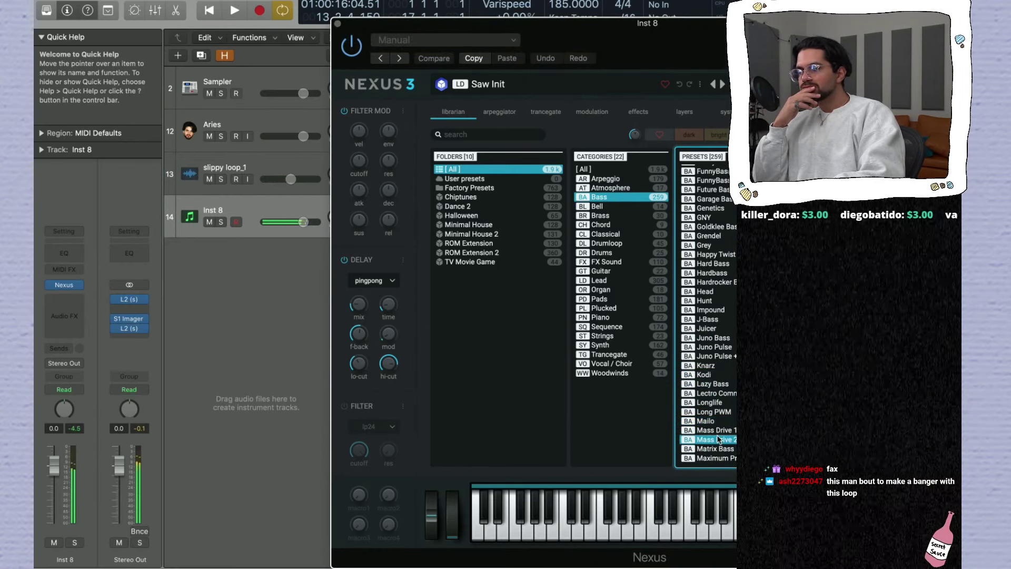
Step: Audition Nexus bass presets upward through the list, including Hardrocker, Genetics and French
left_click(728, 319)
key("Up")
key("Up")
key("Up")
key("Up")
key("Up")
key("Up")
key("Up")
key("Up")
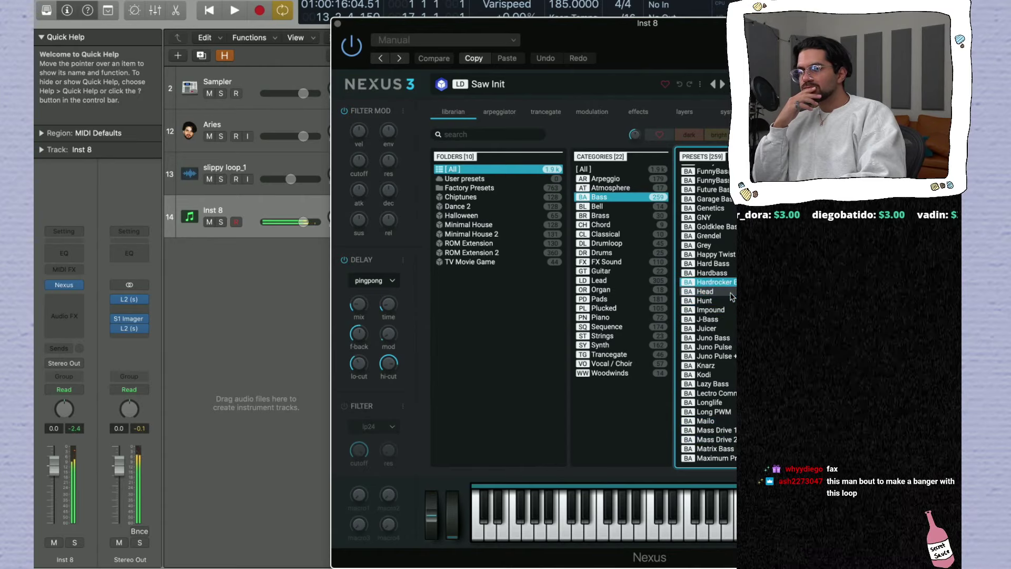
key("Up")
key("Up")
key("Up")
key("Up")
key("Up")
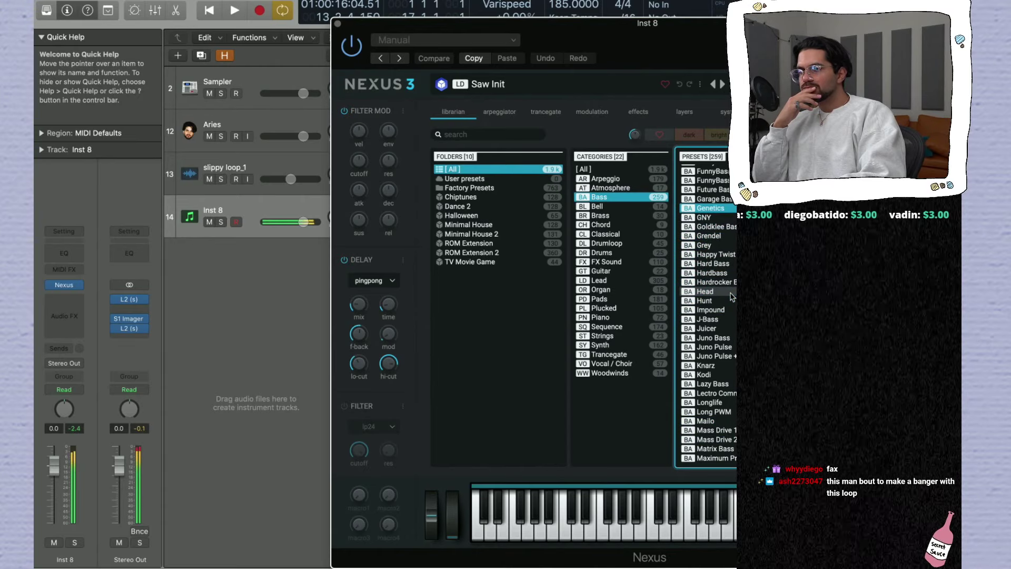
key("Up")
key("Up")
key("Up")
key("Up")
key("Up")
key("Up")
key("Up")
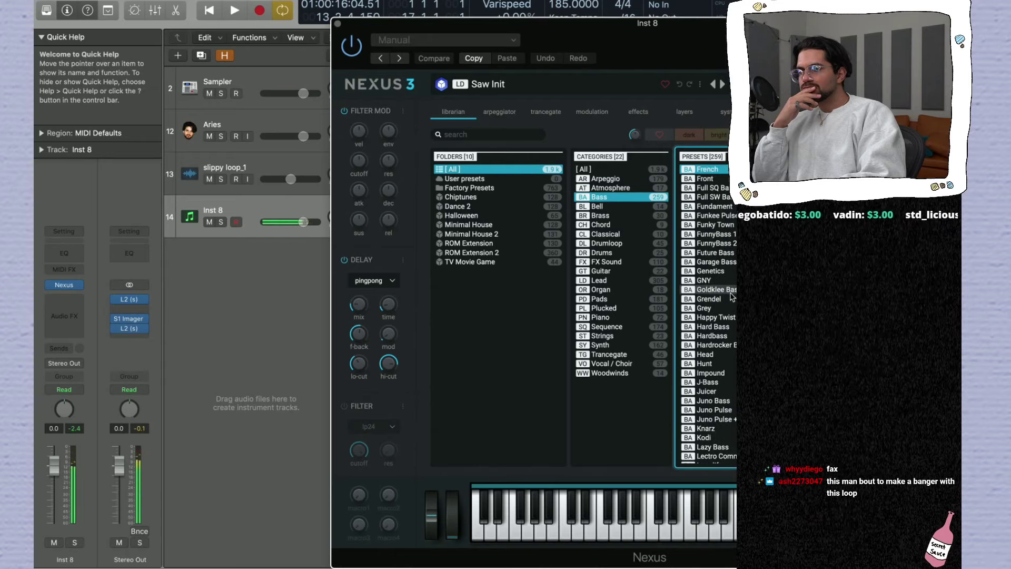
Step: Continue auditioning bass presets further up the list, including Freecon, Extra, Dutti, Droids and Doggy
key("Down")
key("Up")
key("Up")
key("Up")
key("Up")
key("Up")
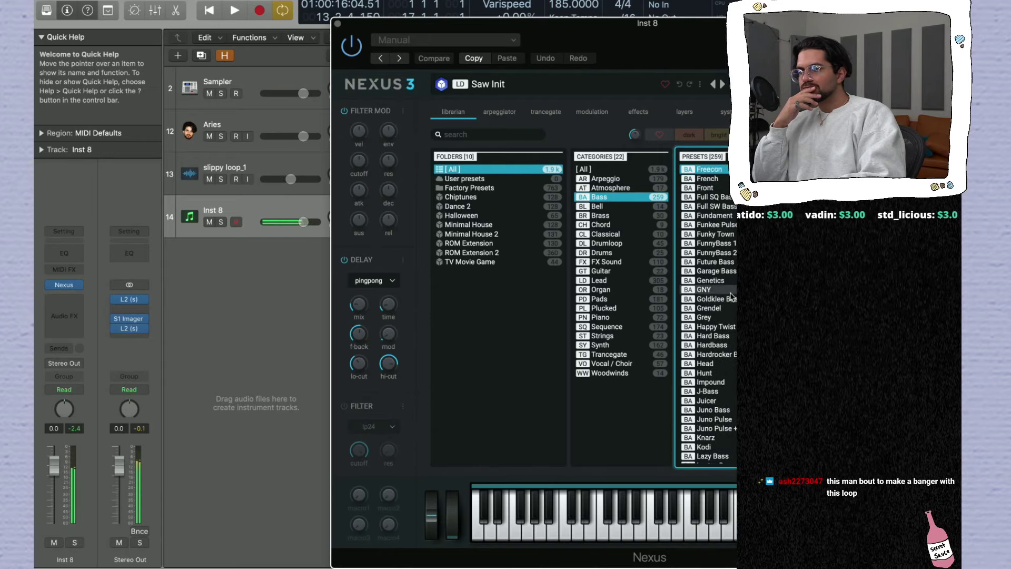
key("Down")
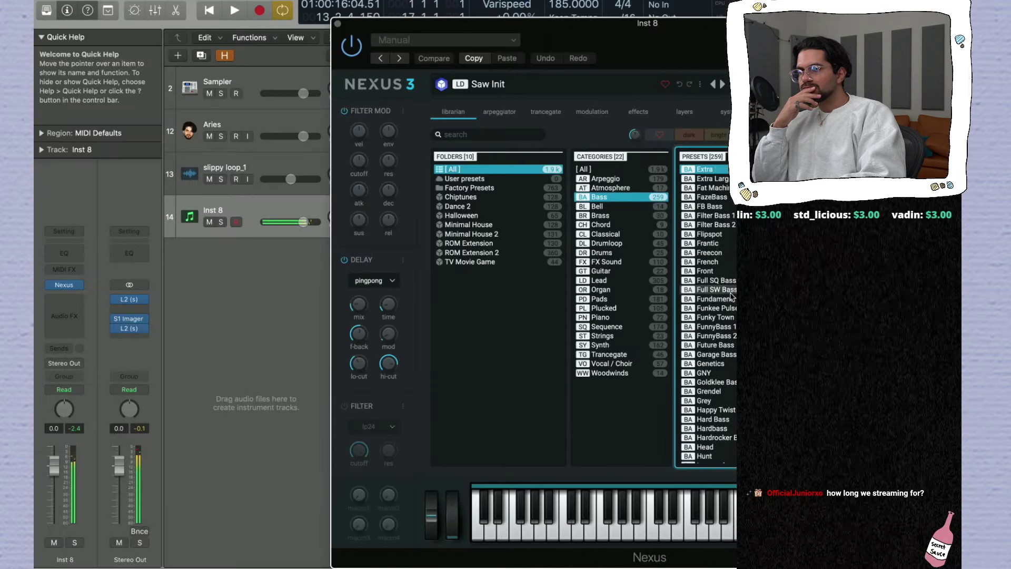
key("Up")
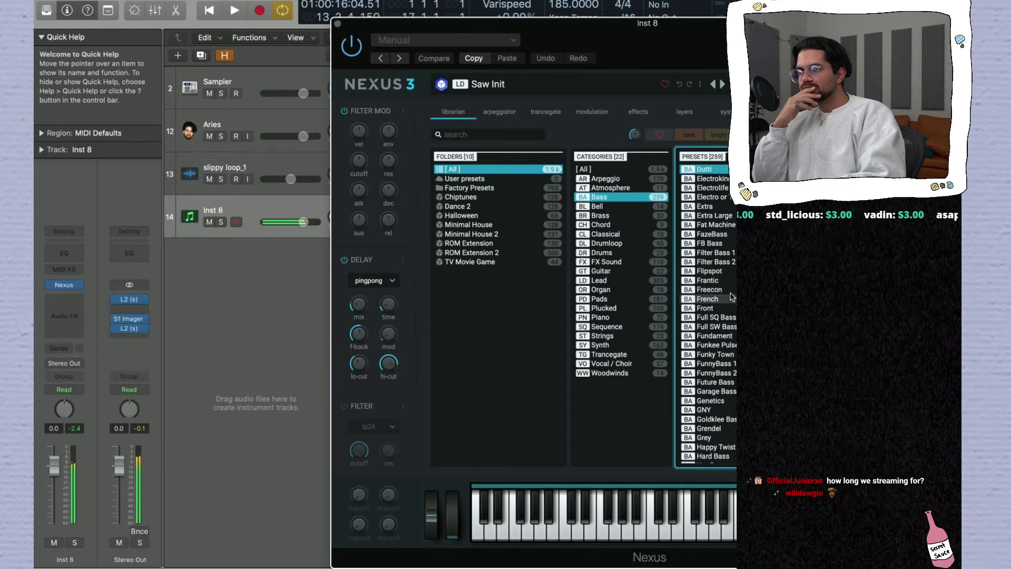
key("Up")
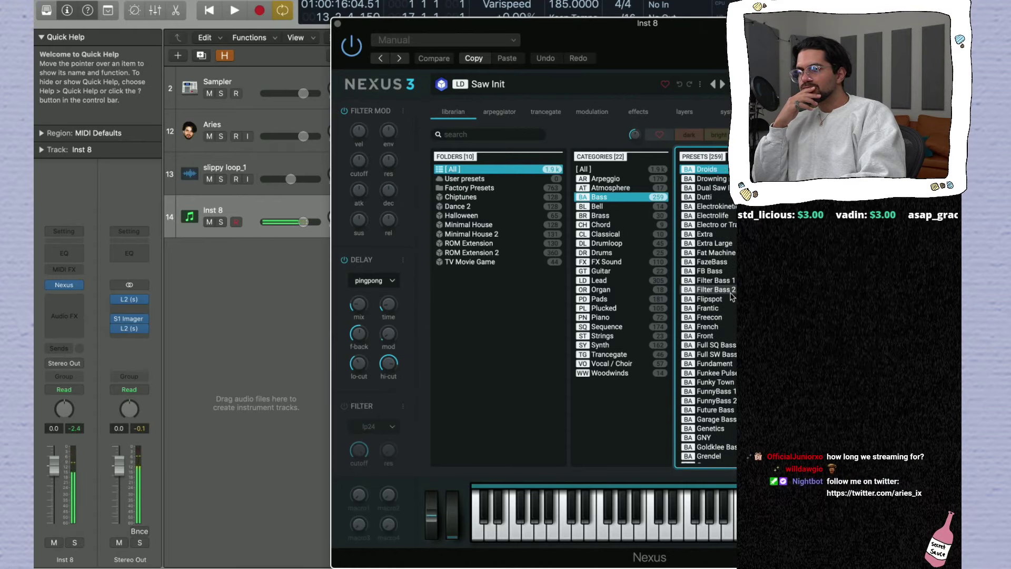
key("Up")
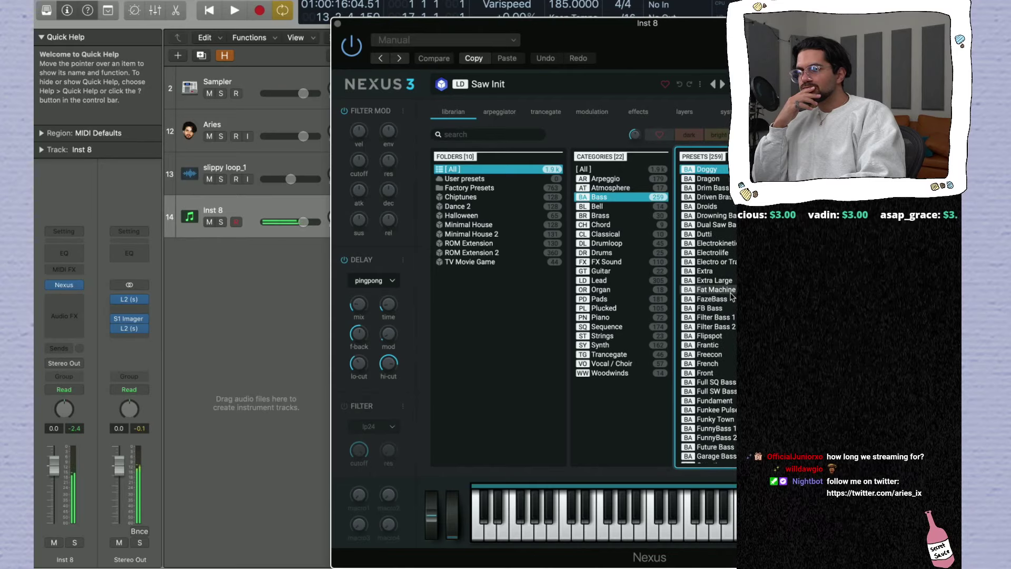
key("Up")
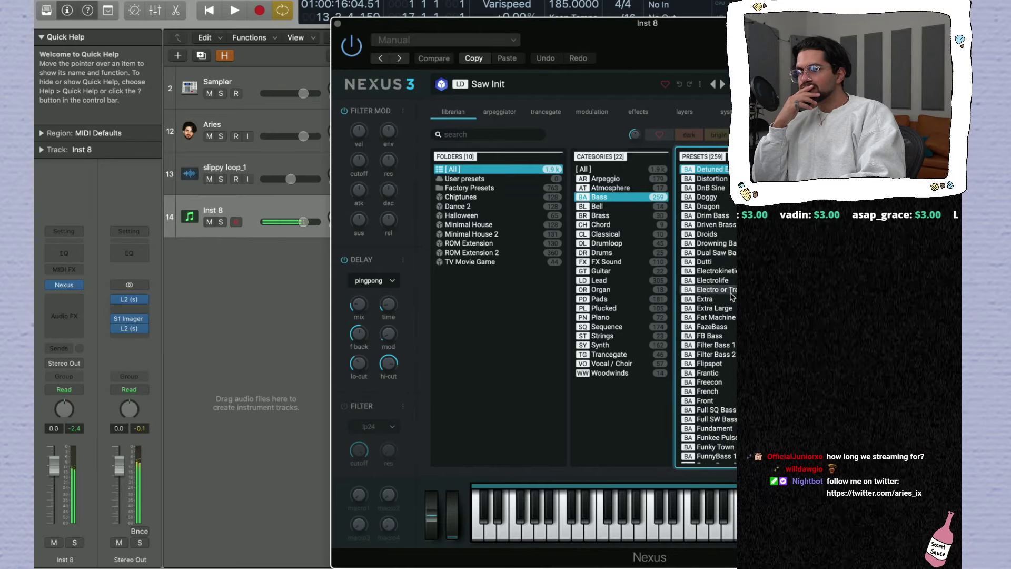
Step: Jump to the Rollin Bassline preset far down the bass list and compare it with the presets around Rox Bass
scroll(731, 296, "down", 15)
left_click(727, 351)
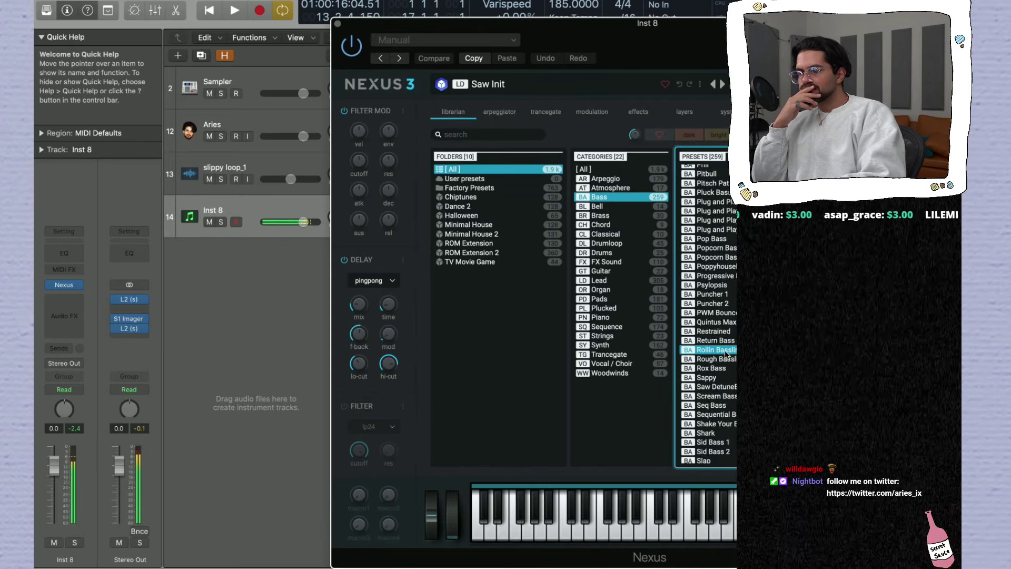
key("Down")
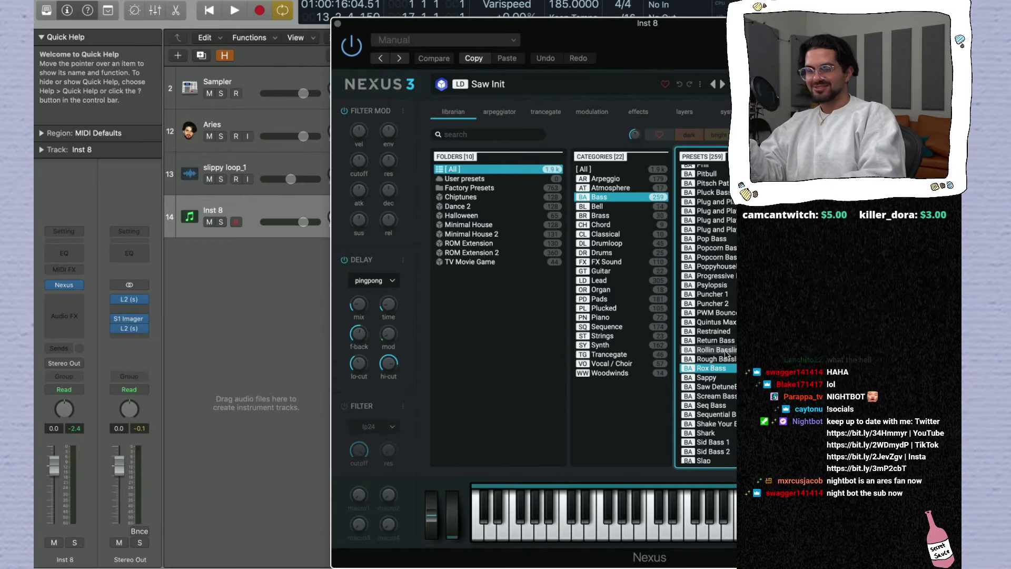
key("Down")
key("Down")
key("Down")
key("Down")
Step: Browse further down the bass presets to Slide and load it on the instrument track
key("Down")
key("Up")
key("Up")
key("Up")
key("Up")
key("Up")
key("Down")
key("Down")
key("Down")
key("Down")
key("Down")
key("Down")
key("Down")
key("Down")
key("Down")
key("Down")
key("Down")
key("Down")
key("Down")
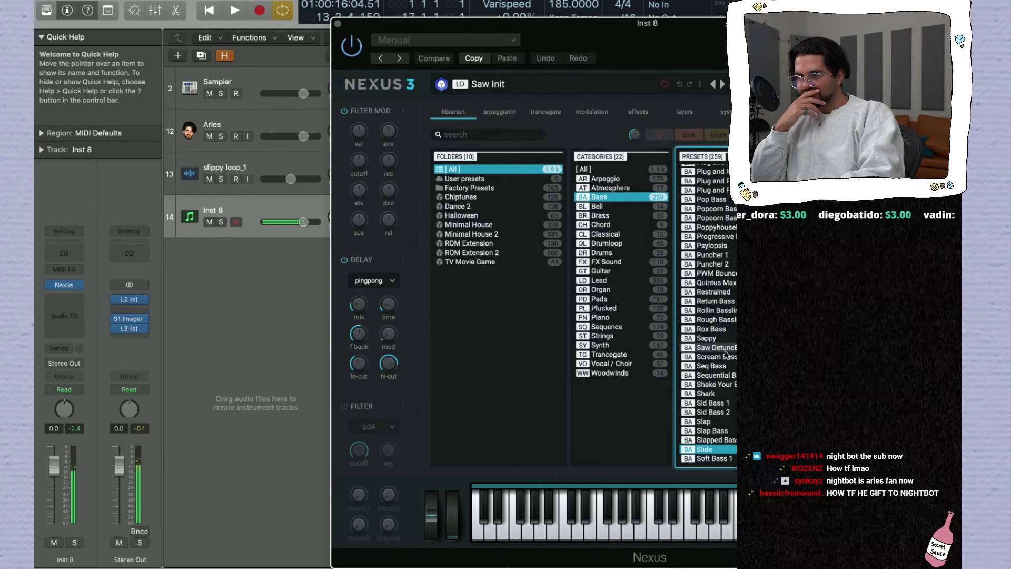
left_click(715, 453)
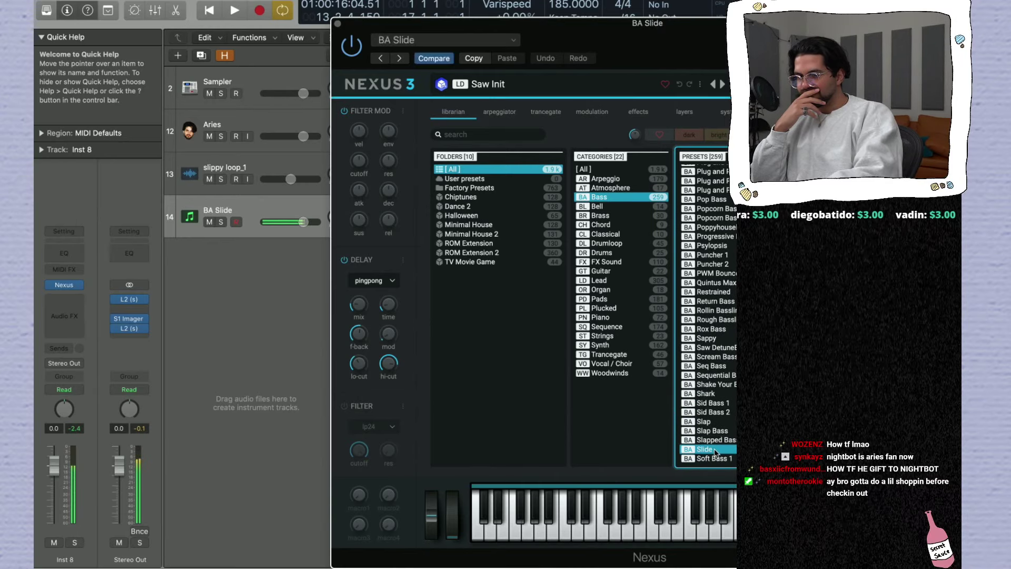
Step: Try out the Slide bass with Musical Typing, playing A2 and E2, and close the typing keyboard
key("super+k")
key("h")
key("h")
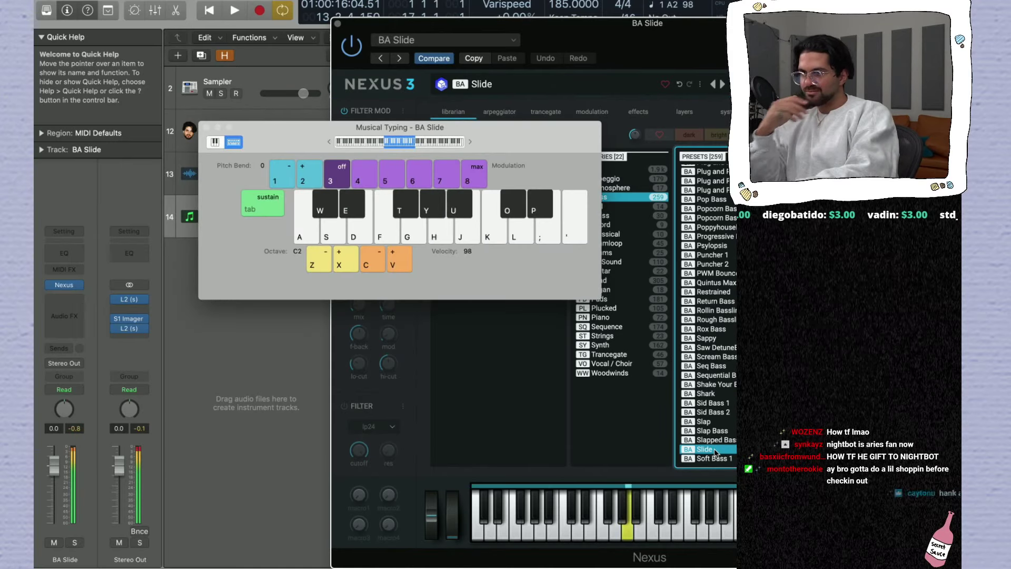
key("h")
key("d")
key("d")
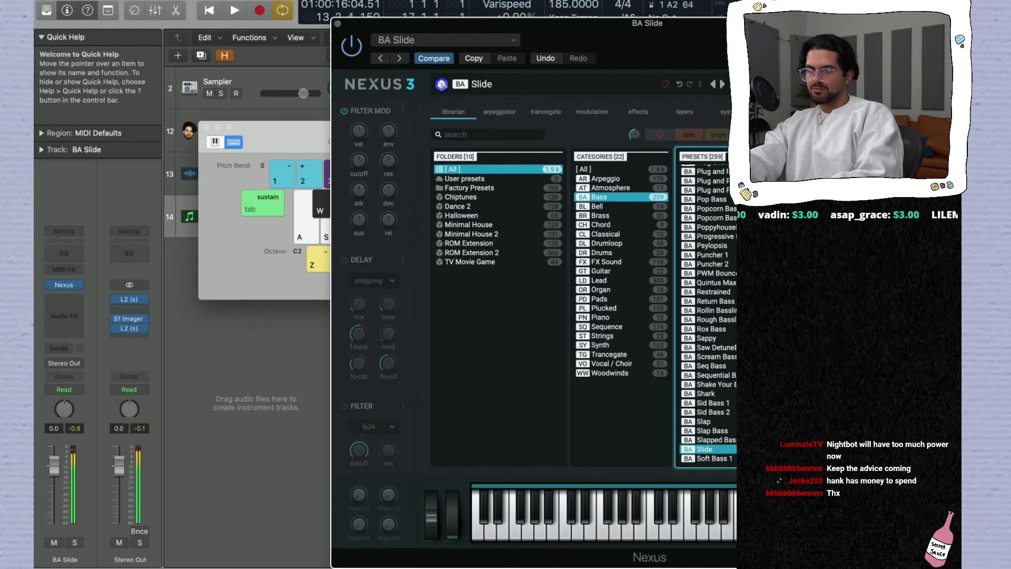
left_click(206, 128)
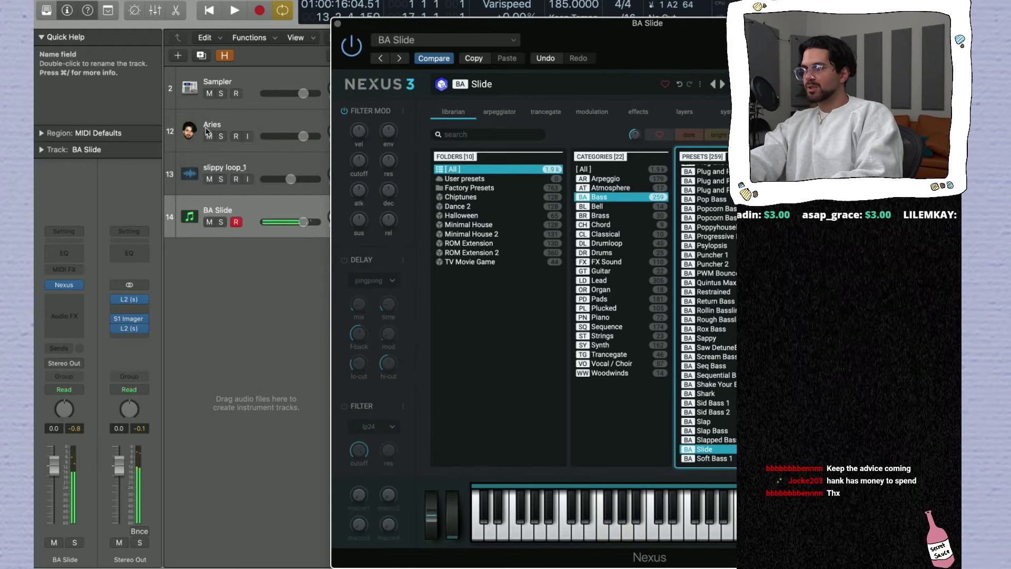
Step: Add the stereo Decapitator distortion to the BA Slide track and switch on its Punish option
left_click(63, 297)
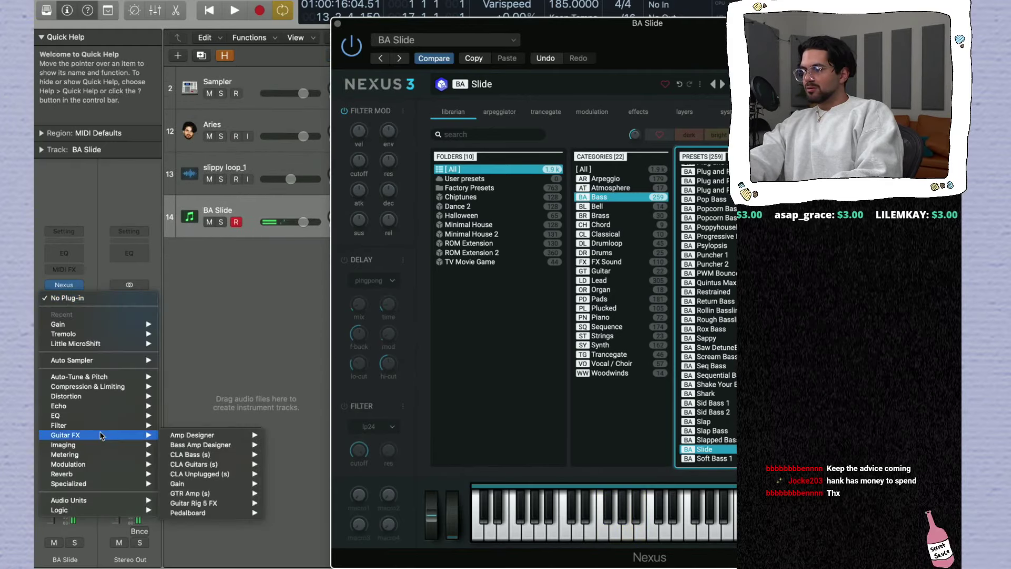
mouse_move(94, 396)
mouse_move(216, 425)
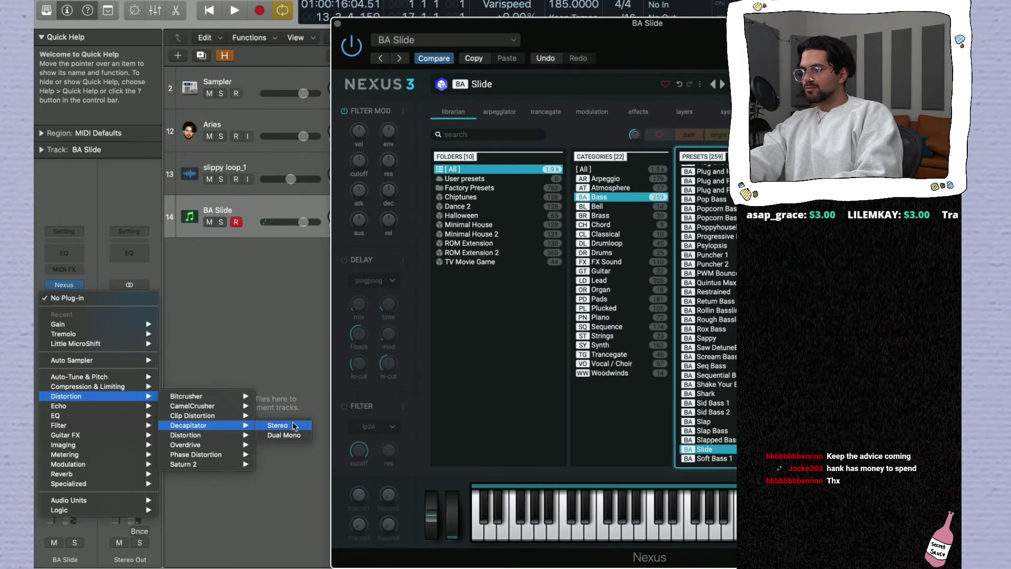
left_click(294, 426)
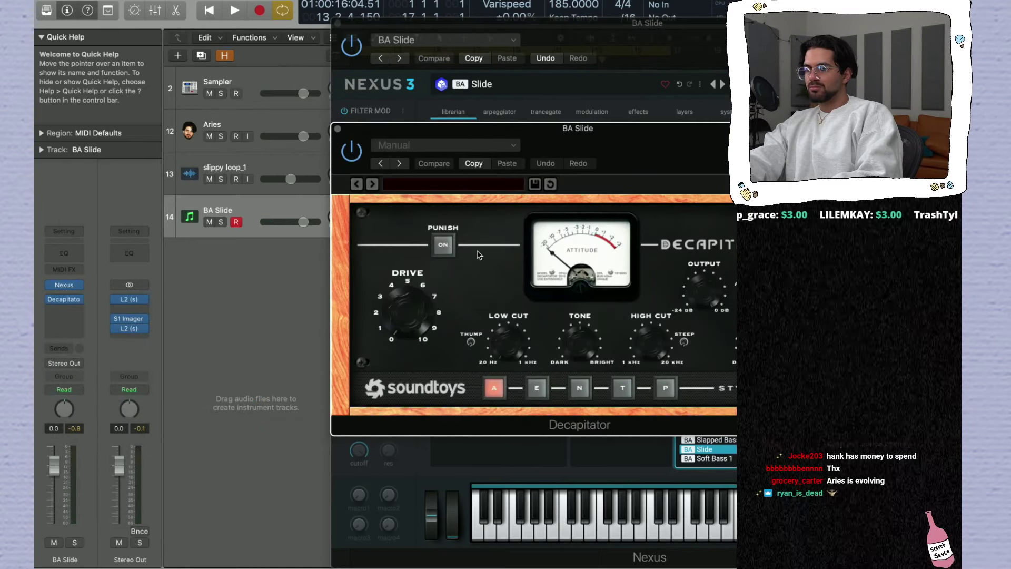
left_click(444, 245)
Step: Play the start of the loop and test bass notes B2, A2, G2 and E2 against it with Musical Typing
key("super+k")
key("f")
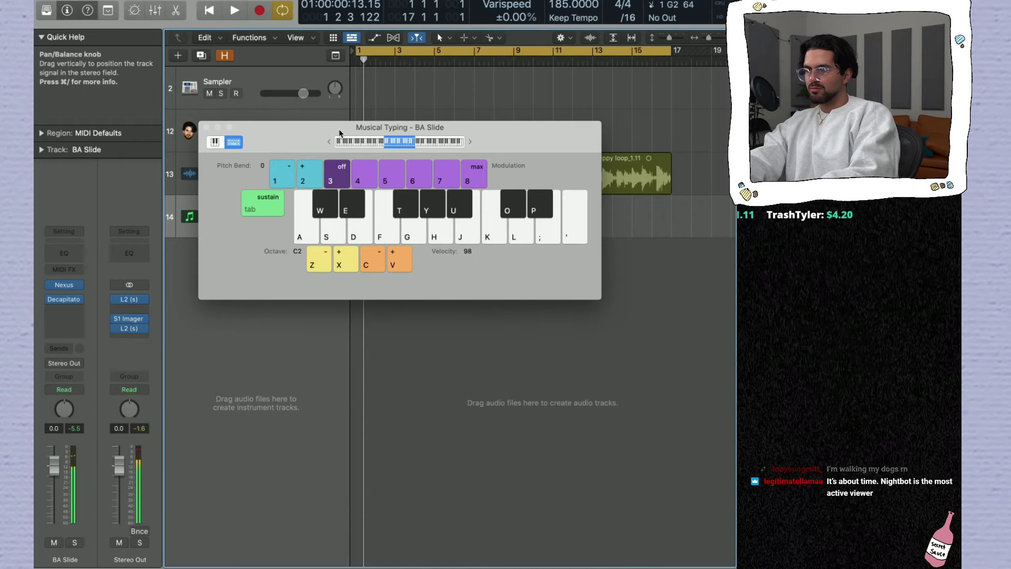
key("space")
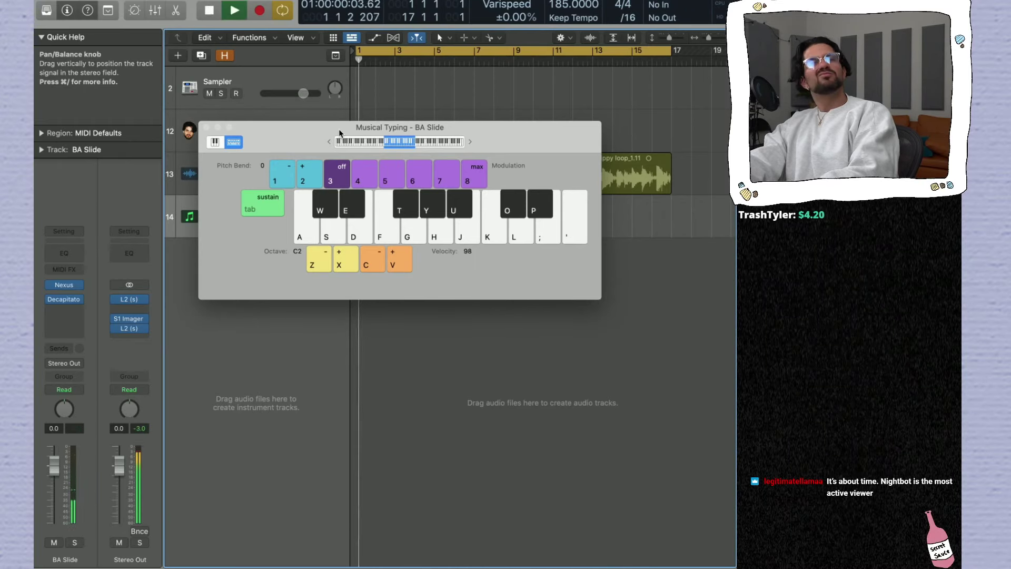
key("j")
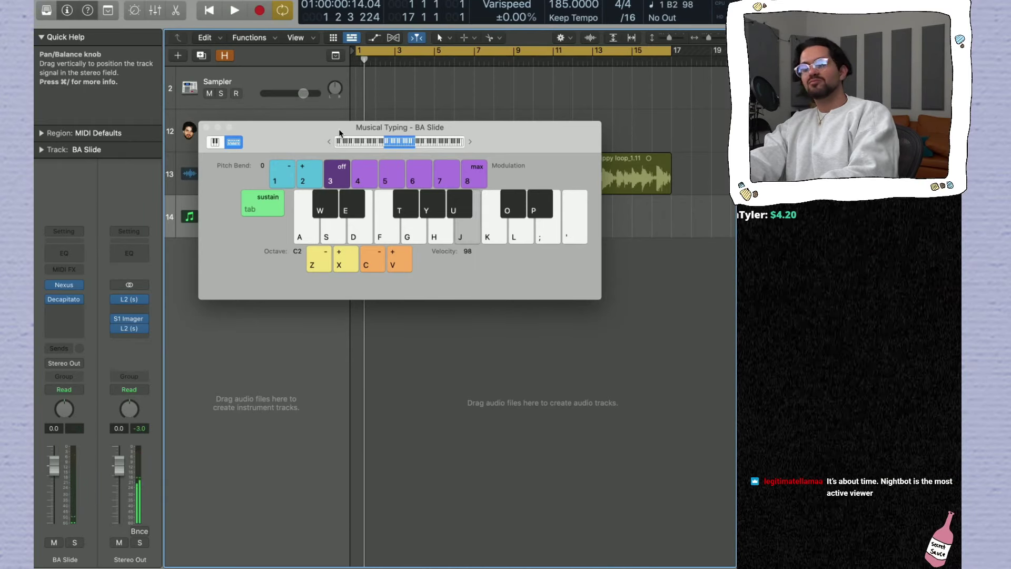
key("h")
key("h")
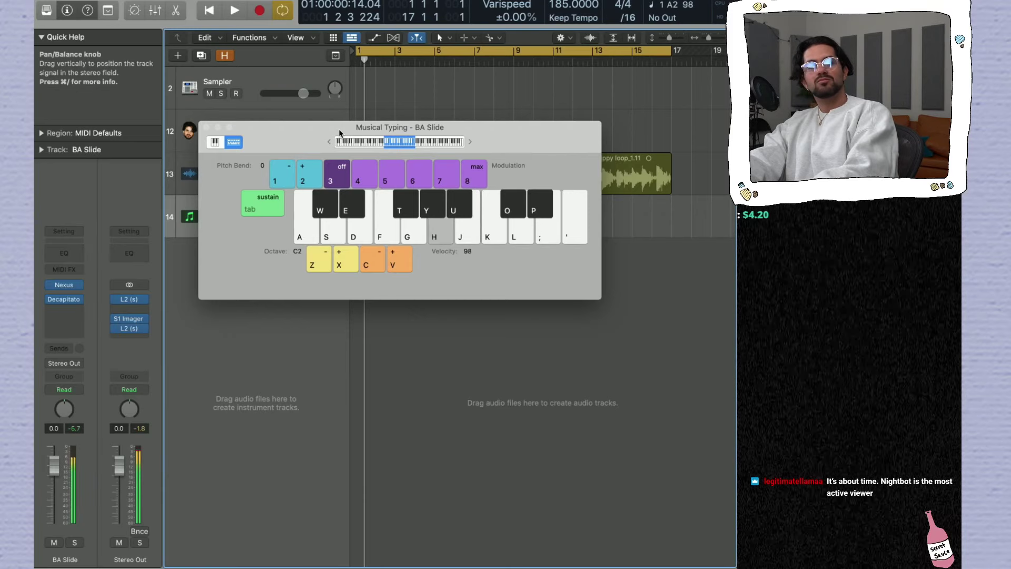
key("g")
key("d")
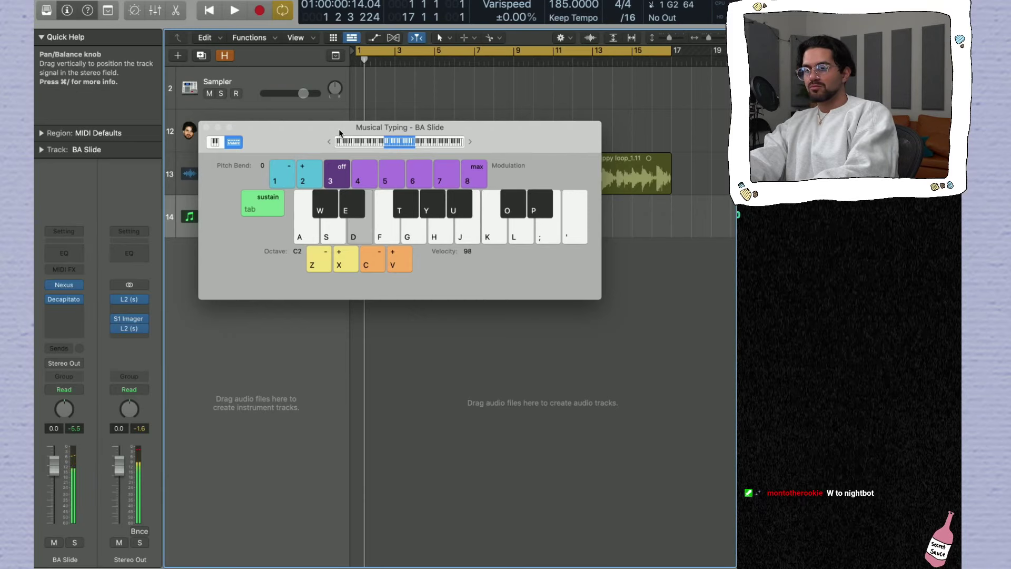
Step: Raise Musical Typing to octave C3, replay the loop's opening while testing C#4 against it, and close the typing keyboard
key("x")
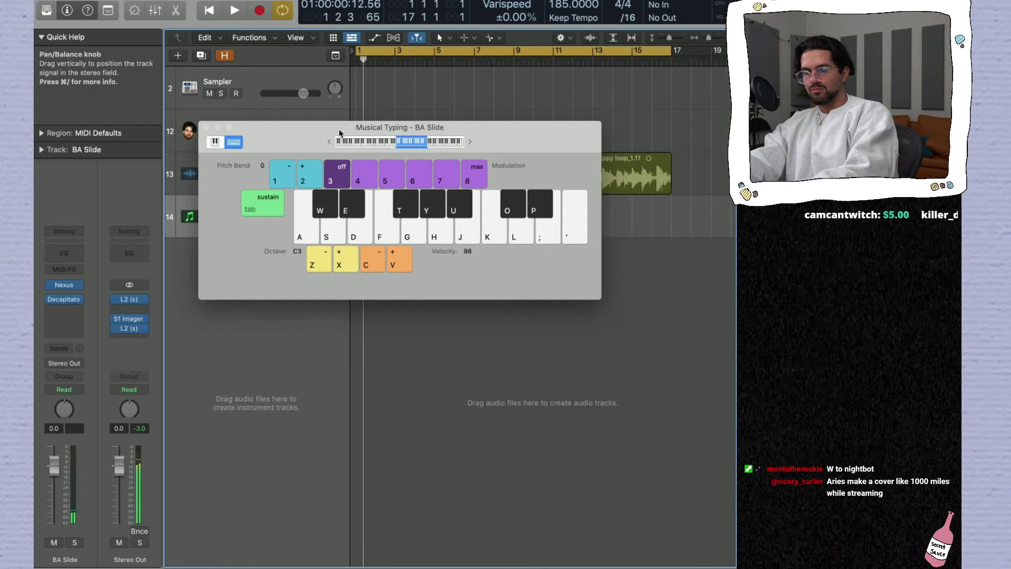
key("space")
key("space")
key("space")
key("space")
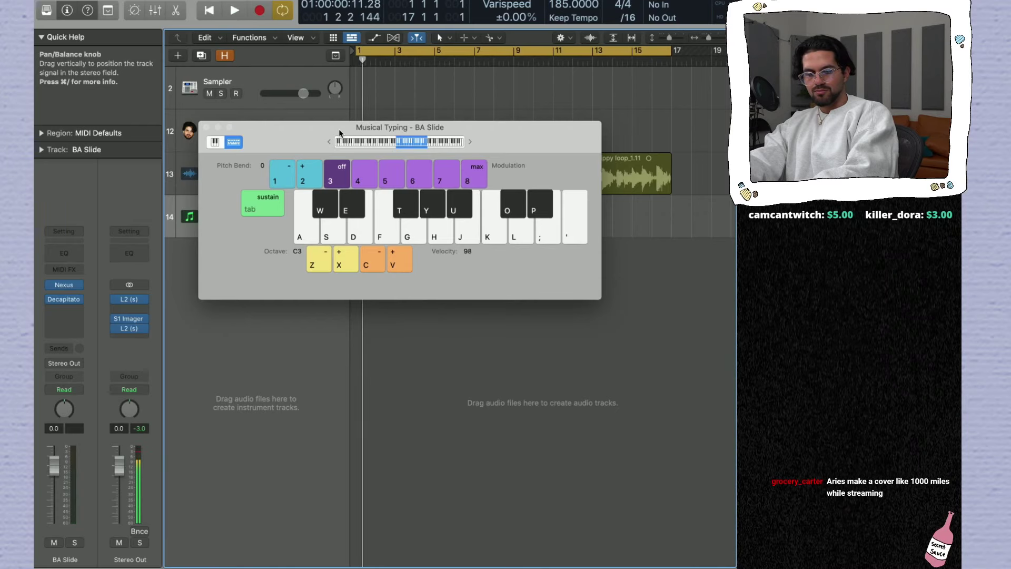
key("space")
key("space")
key("space")
key("space")
key("o")
key("space")
key("o")
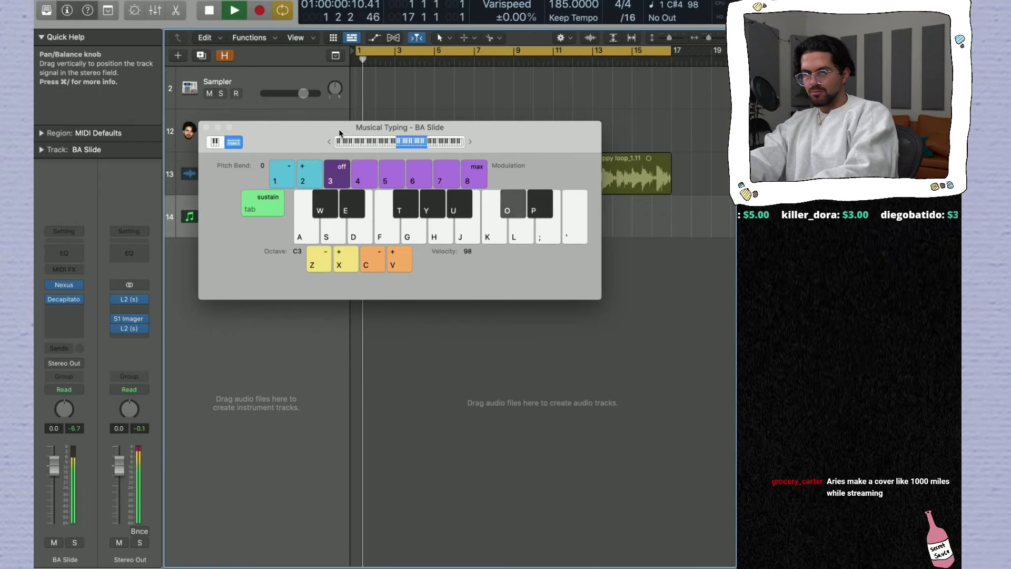
key("space")
key("super+k")
Step: Create an empty MIDI region at bar 1 on the BA Slide track and lengthen it to four bars
key("t")
key("p")
left_click(372, 210)
key("t")
key("t")
left_click_drag(377, 230, 434, 225)
Step: Open the BA Slide region in the Piano Roll, draw a D3 note at its start and check it with the loop
key("e")
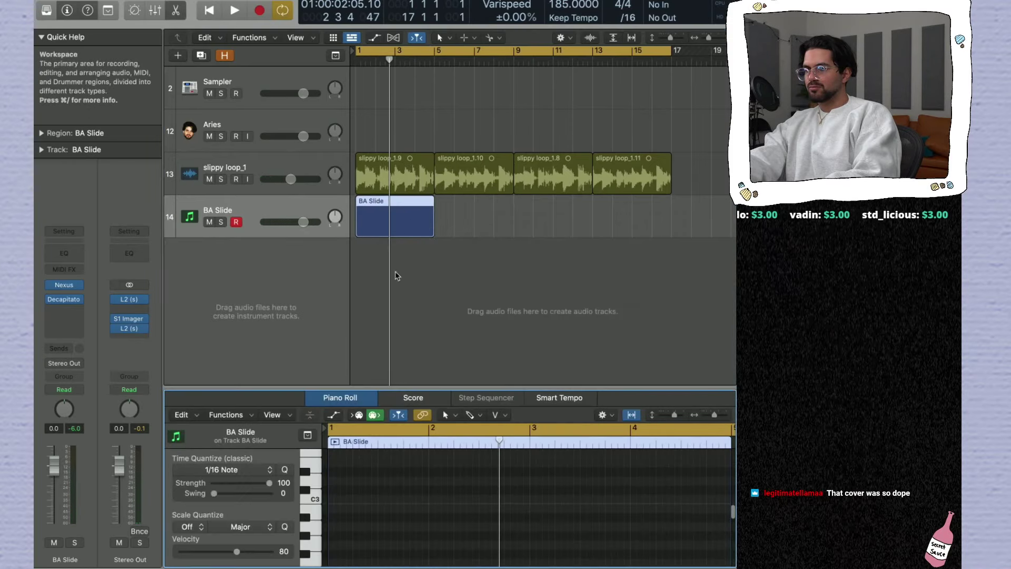
key("t")
key("p")
left_click(337, 481)
key("space")
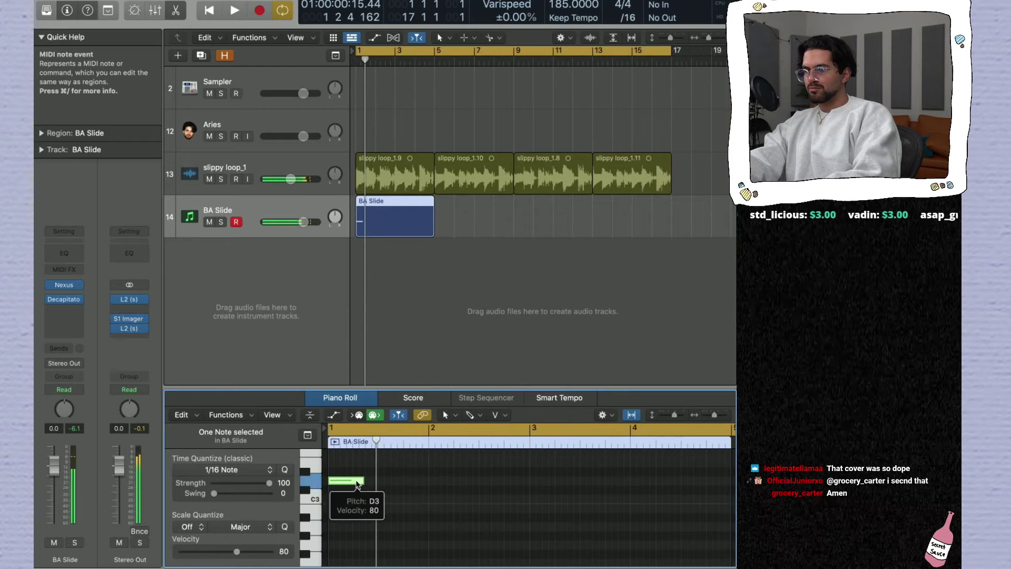
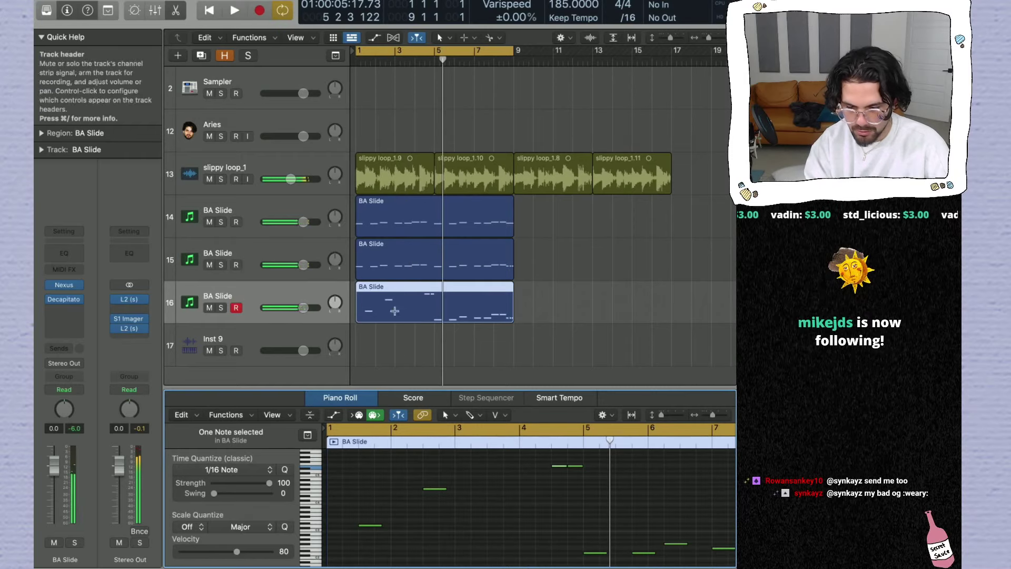
Step: Delete the BA Slide MIDI region on track 16 and play the loop from bar 1
left_click(522, 301)
key("Delete")
key("space")
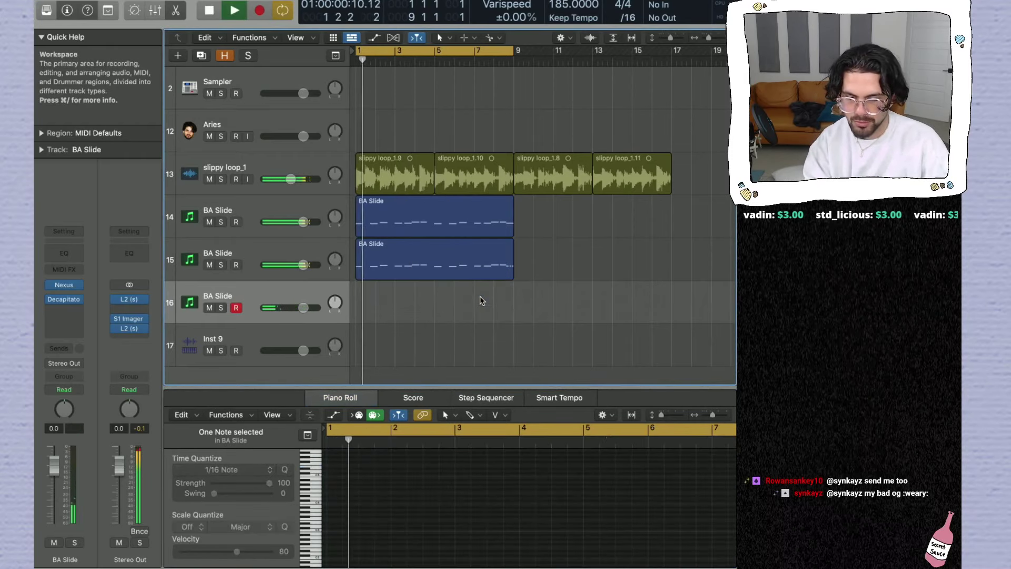
Step: Show Musical Typing and test the notes E5 and A5 on BA Slide against the playing loop
key("super+k")
key("d")
key("h")
key("d")
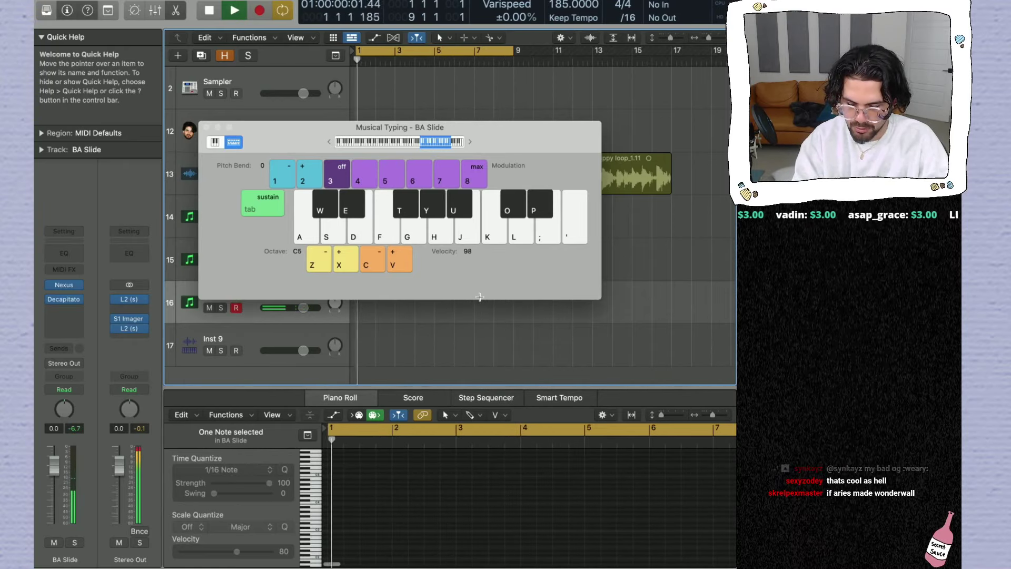
key("d")
key("h")
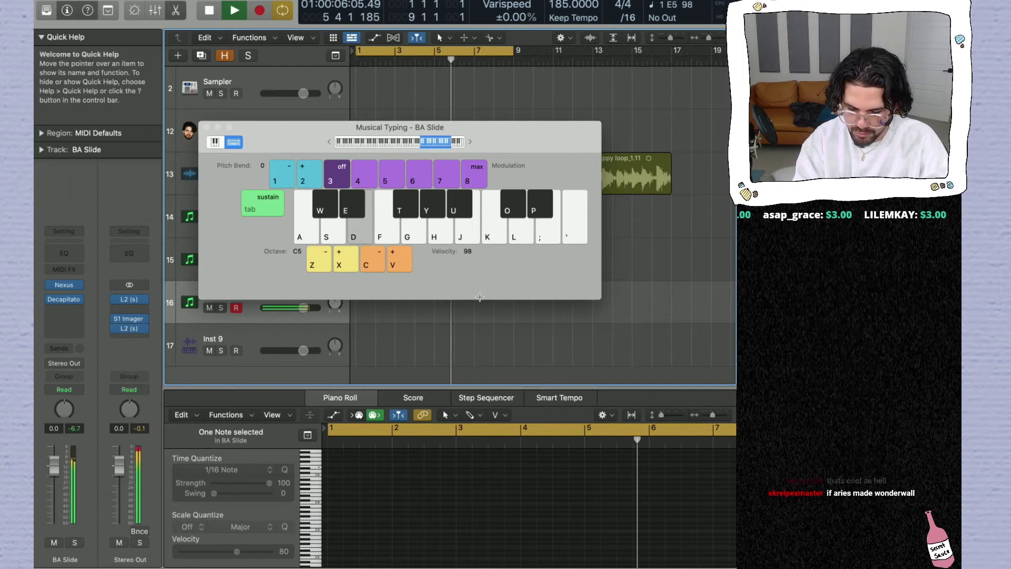
key("d")
key("space")
key("d")
Step: Restart the loop, raise Musical Typing to octave C6 and test E6, D6, C6 and C#6 against it
key("d")
key("Return")
key("space")
key("d")
key("x")
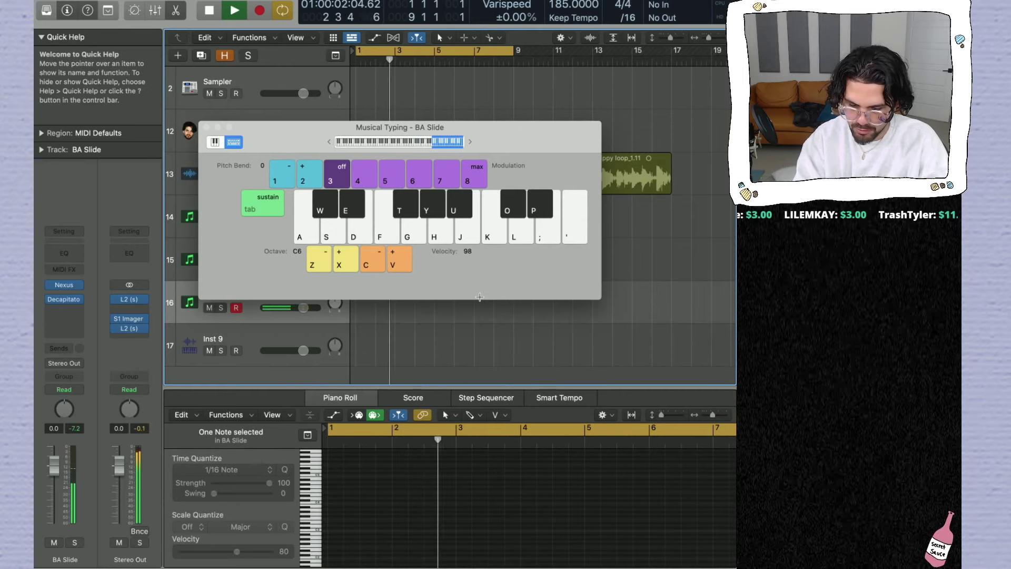
key("d")
key("s")
key("a")
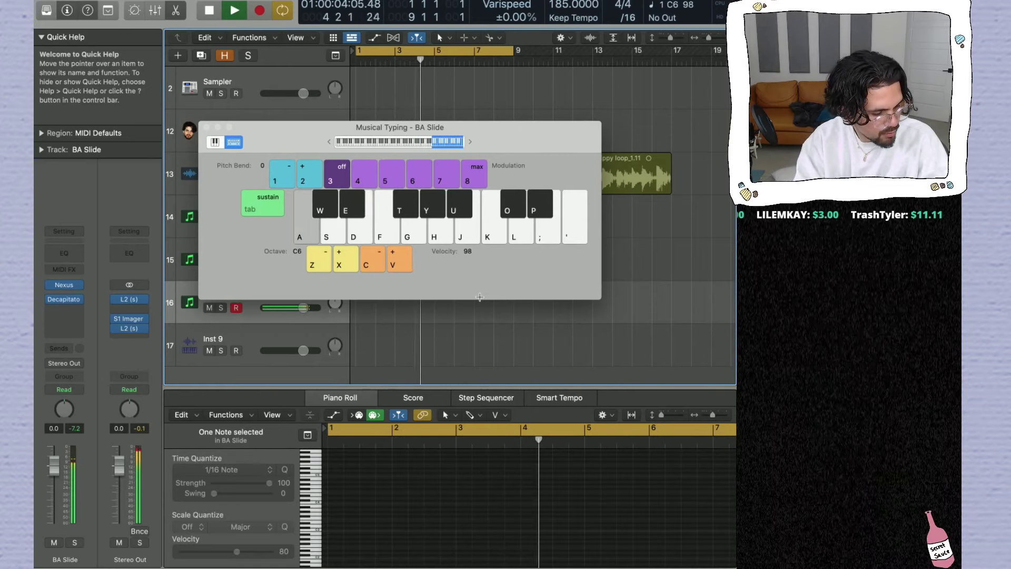
key("d")
key("s")
key("w")
key("w")
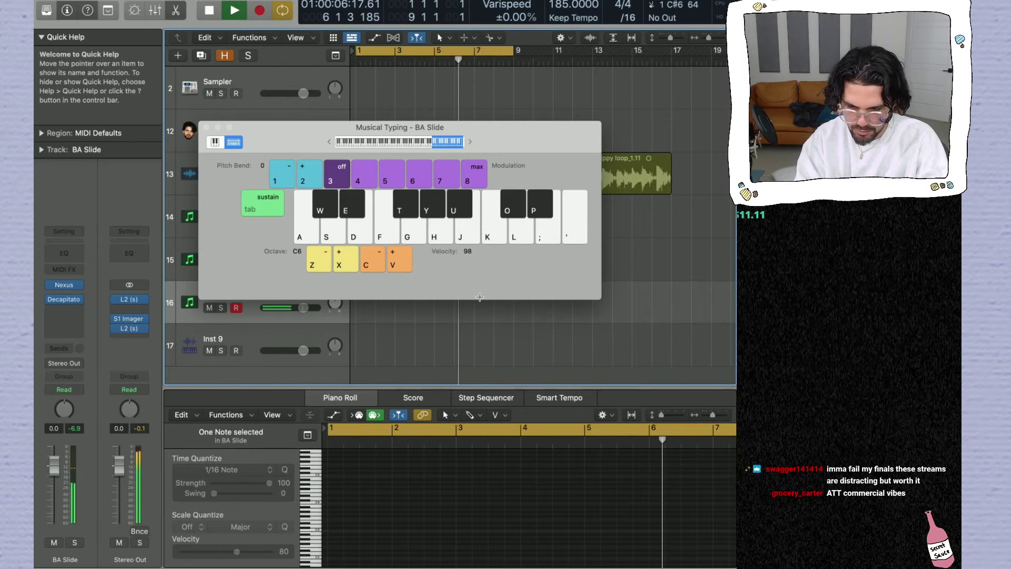
Step: Rehearse C#6 accents with A6 over repeated passes of the loop, then stop and close Musical Typing
key("w")
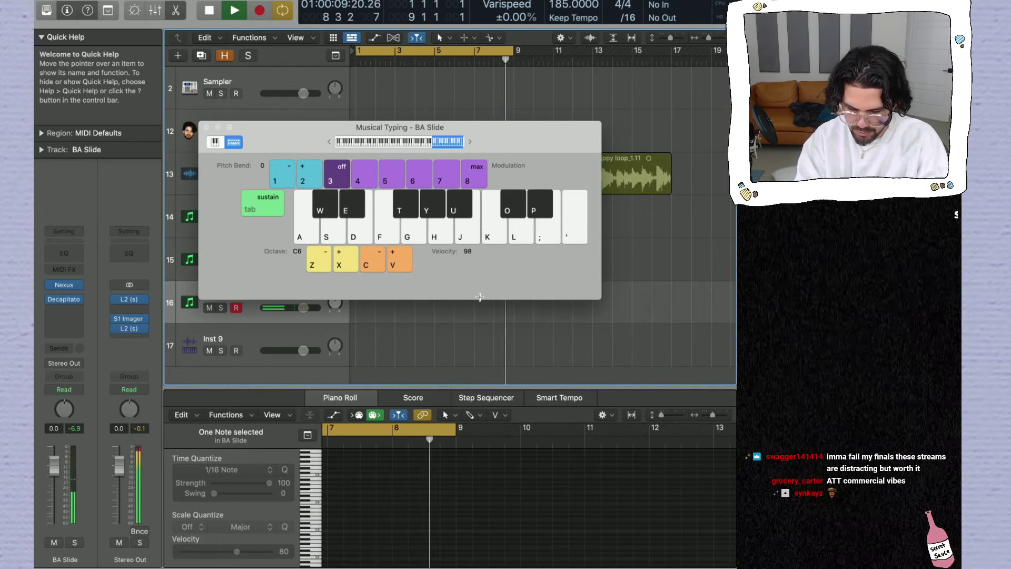
key("w")
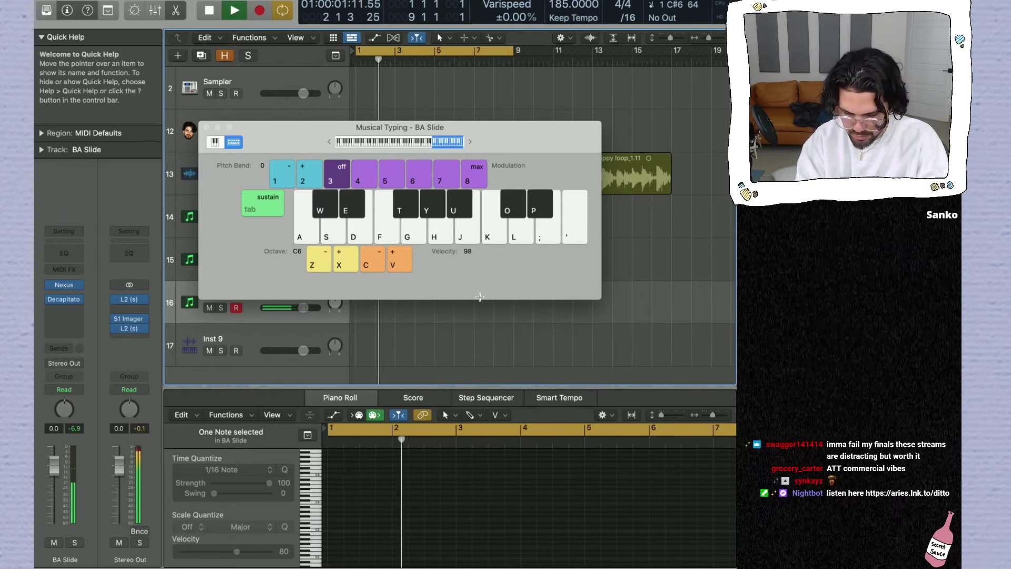
key("w")
key("w")
key("h")
key("h")
key("w")
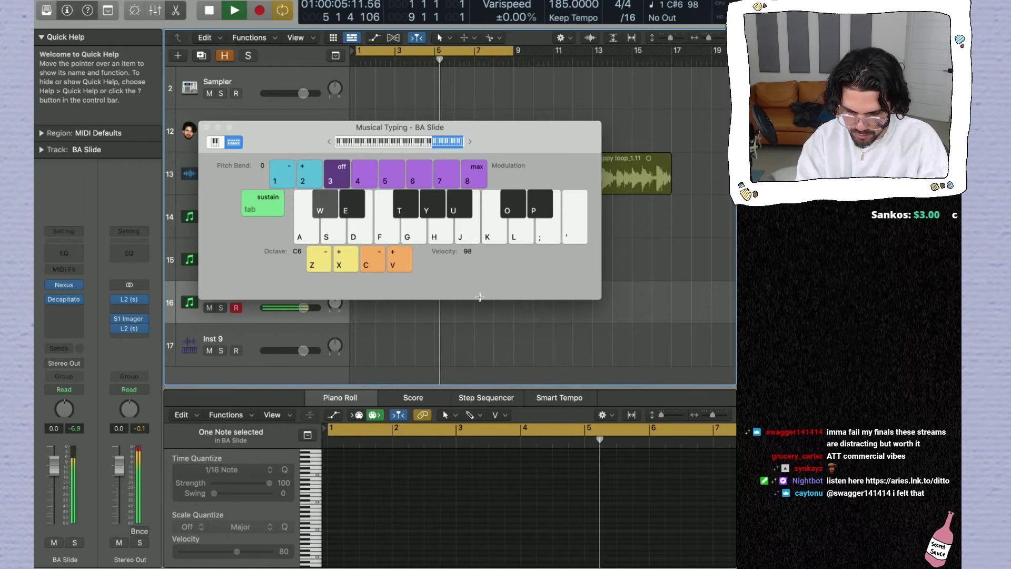
key("w")
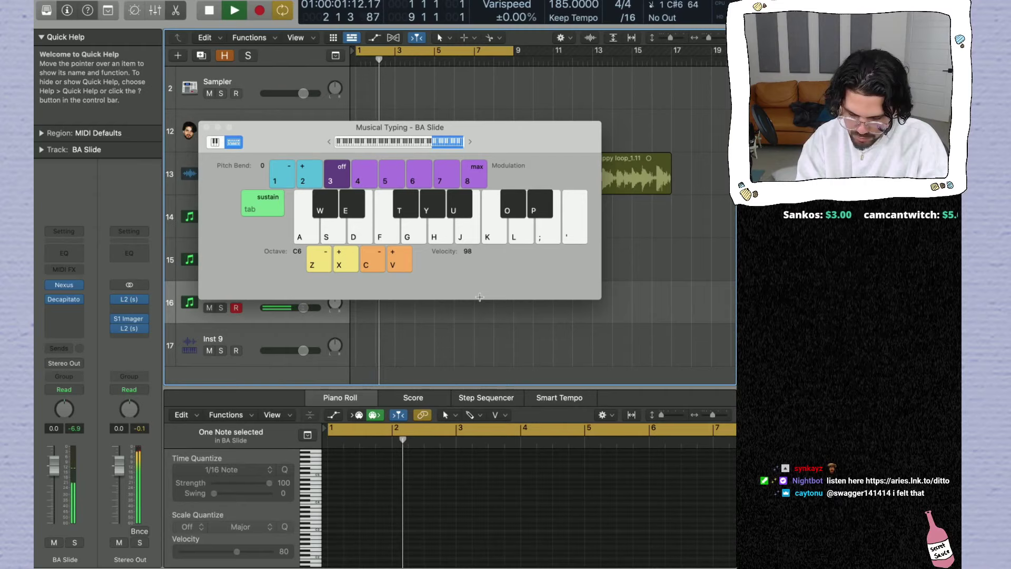
key("w")
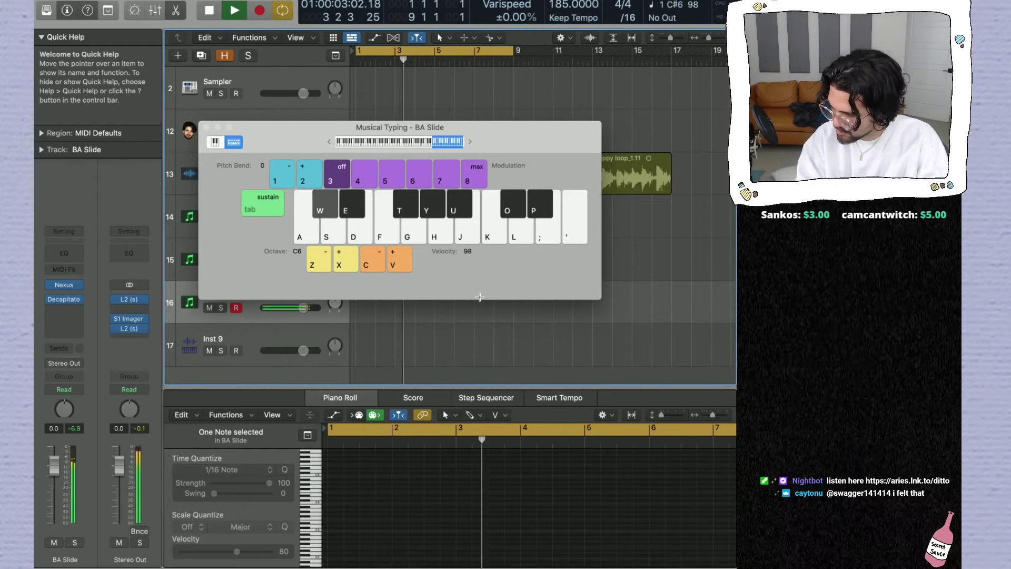
key("w")
left_click(207, 127)
key("space")
Step: Record two C#6 notes at bars 5 and 7 on BA Slide track 16 with Musical Typing
key("r")
key("super+k")
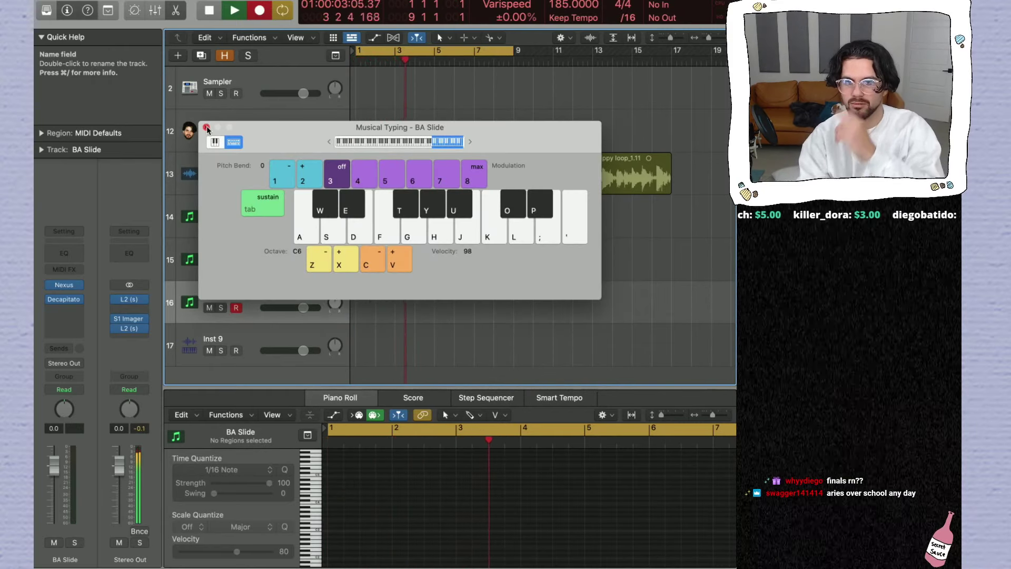
key("w")
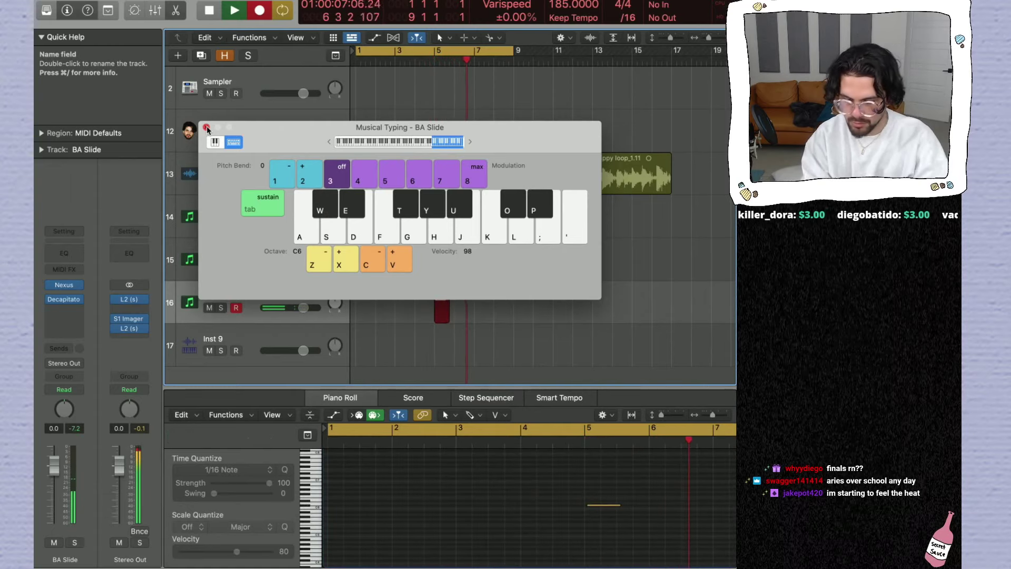
key("w")
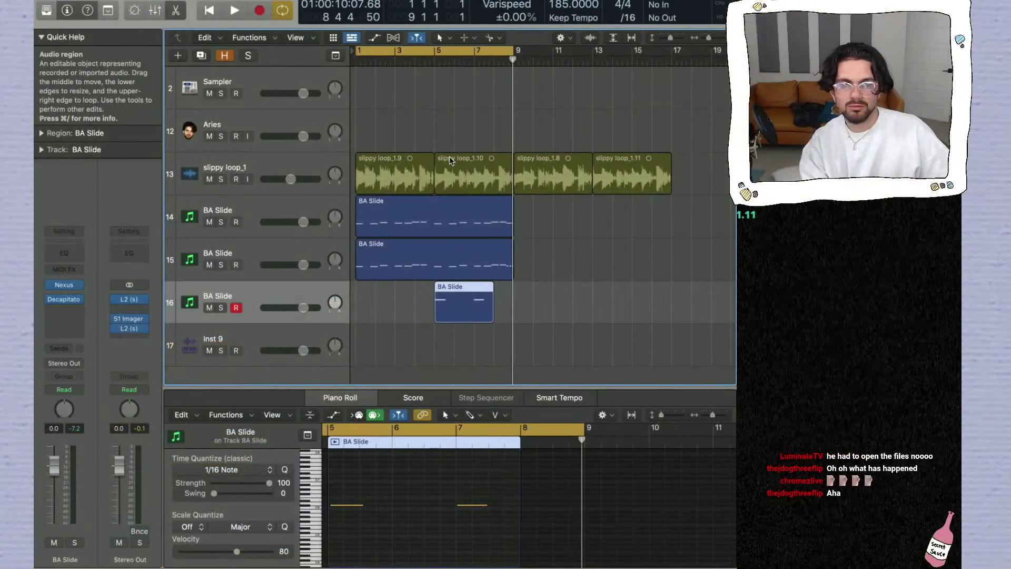
Step: Bounce the newly recorded BA Slide region in place to a new track, with the source muted
left_click(503, 299)
left_click(469, 298)
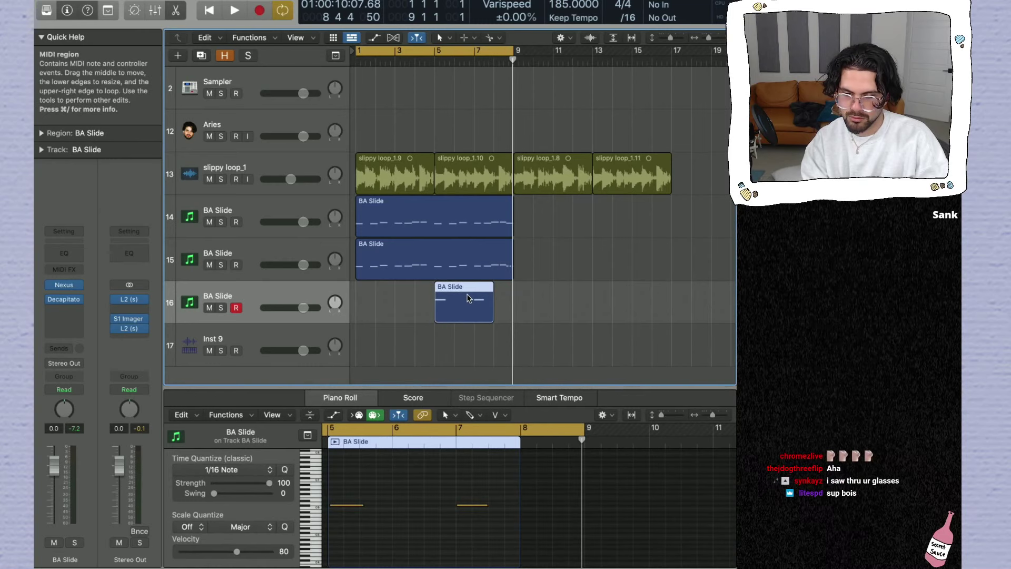
key("ctrl+b")
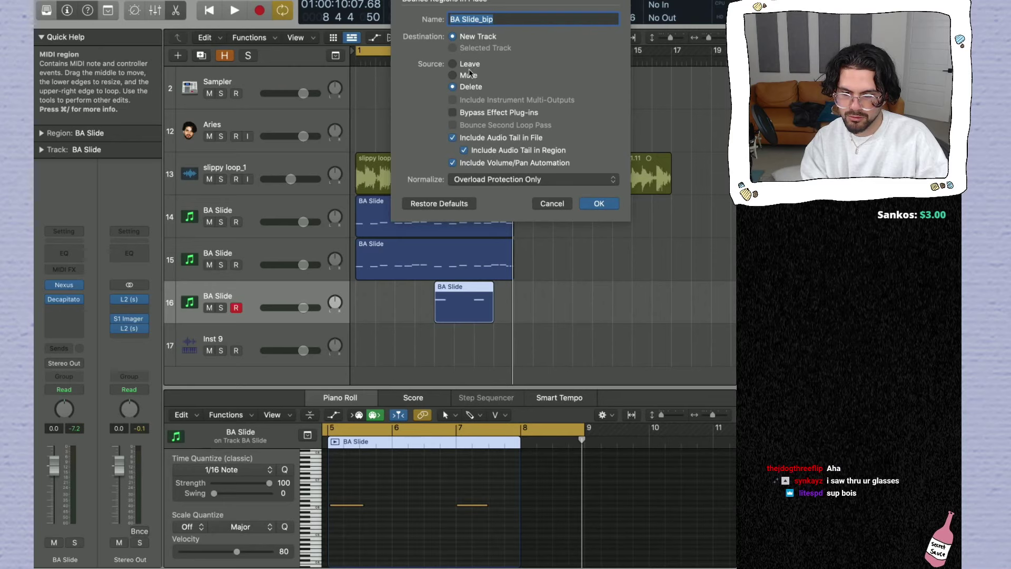
left_click(468, 75)
key("Return")
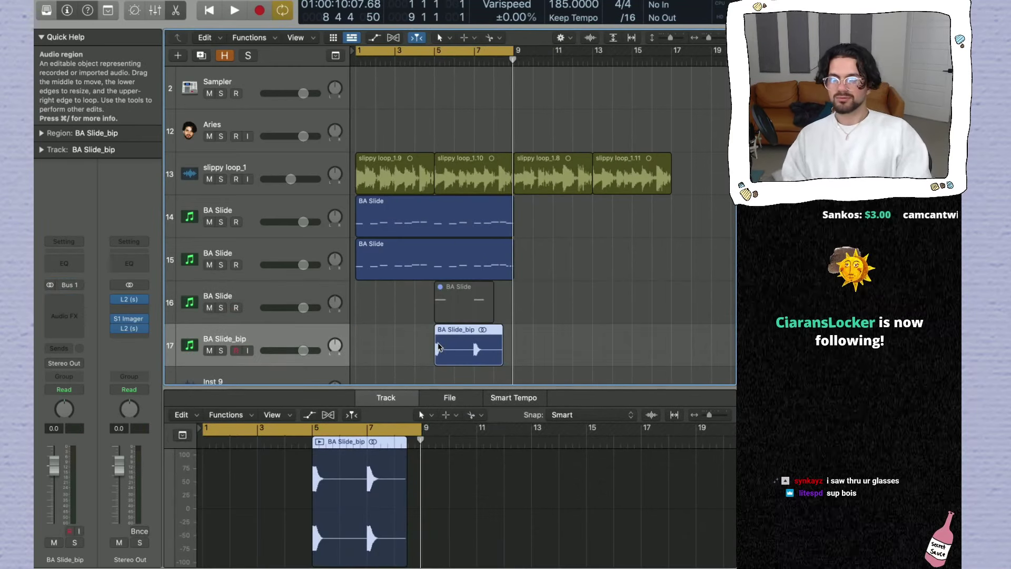
Step: Move the BA Slide_bip region to bar 1, trim it to one bar, and solo its track to hear it
left_click_drag(438, 347, 360, 347)
left_click_drag(423, 361, 375, 361)
key("s")
key("space")
key("space")
Step: Add ValhallaRoom reverb to the BA Slide_bip track and set its decay to 2.99 s during playback
left_click(79, 312)
mouse_move(83, 483)
mouse_move(228, 512)
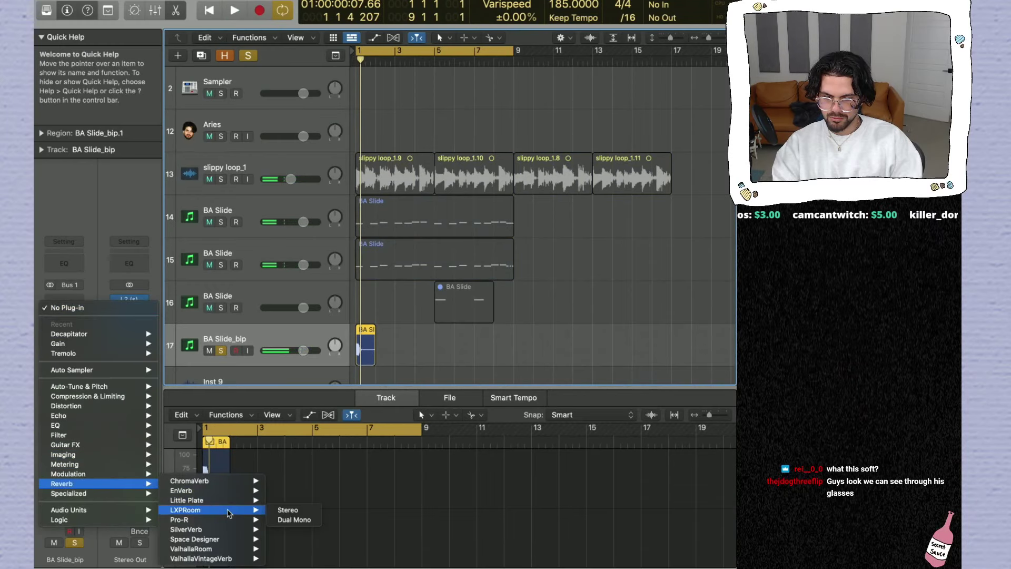
mouse_move(232, 549)
left_click(289, 546)
key("space")
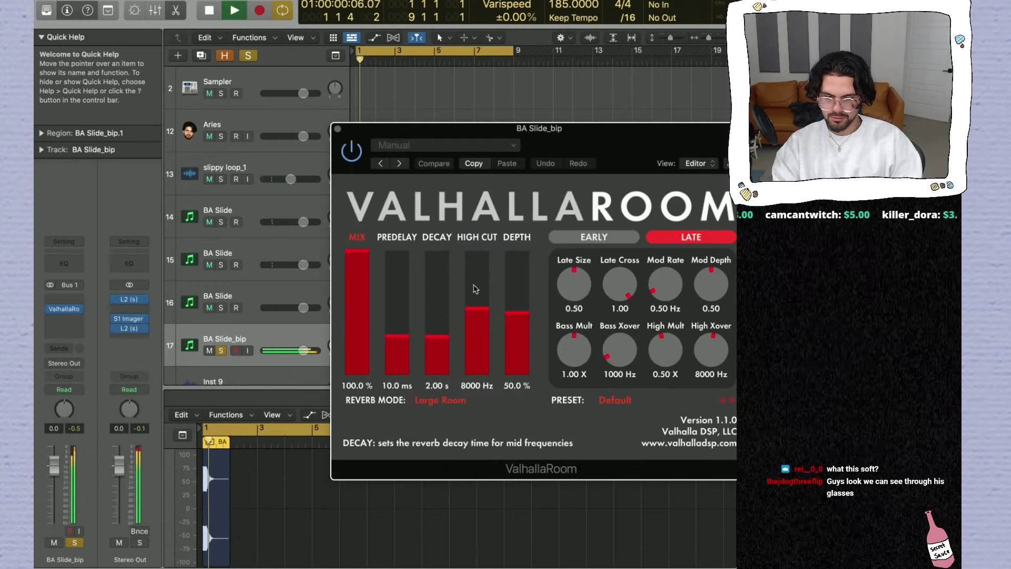
mouse_move(437, 337)
left_mouse_down()
mouse_move(433, 361)
mouse_move(437, 316)
mouse_move(432, 332)
left_mouse_up()
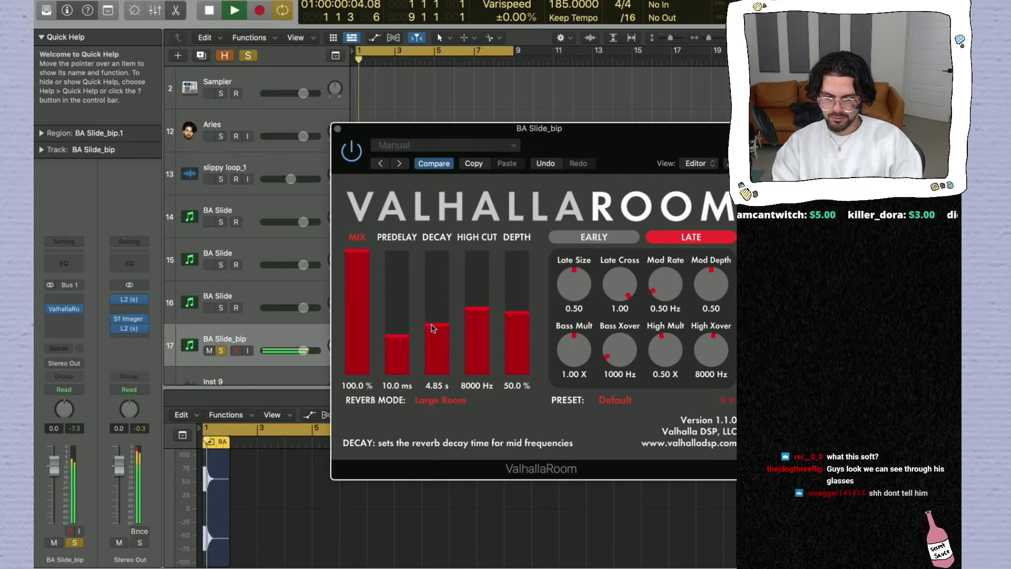
left_click(338, 128)
key("space")
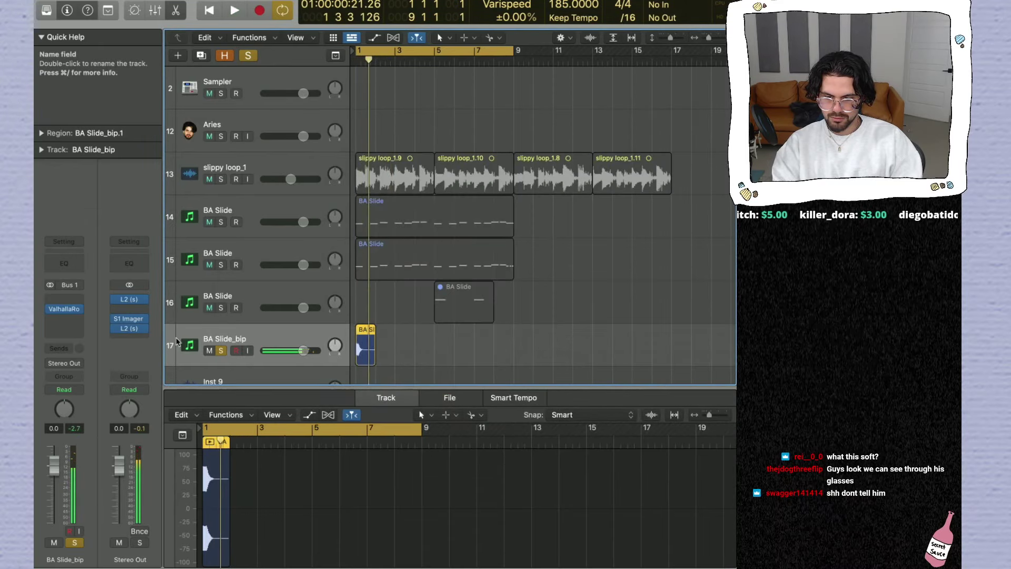
Step: Add Little AlterBoy after the reverb, audition a lowered formant on the bounced hit, and return the formant to zero
left_click(64, 319)
mouse_move(96, 399)
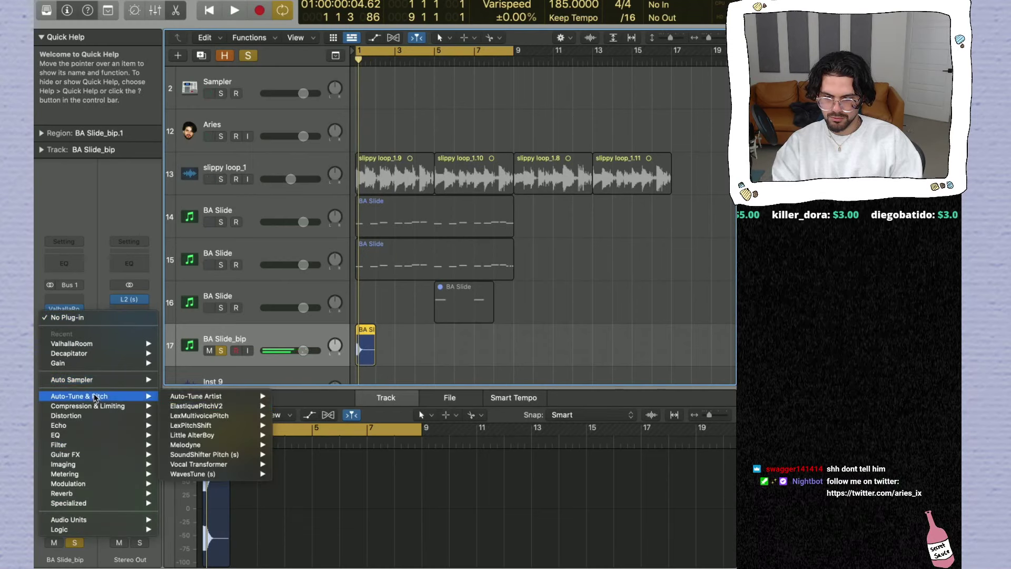
mouse_move(215, 436)
left_click(292, 436)
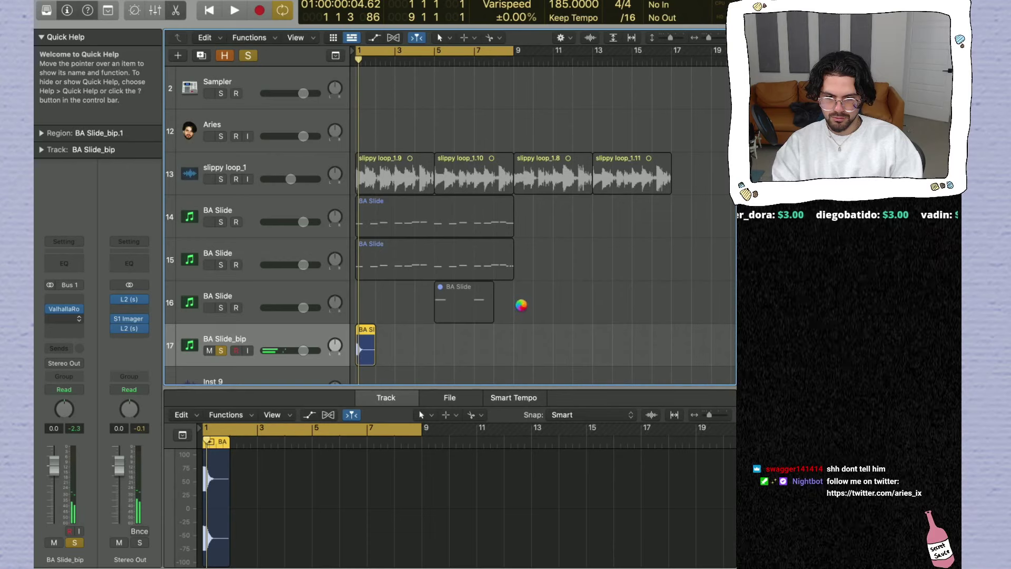
key("space")
left_click_drag(510, 277, 509, 313)
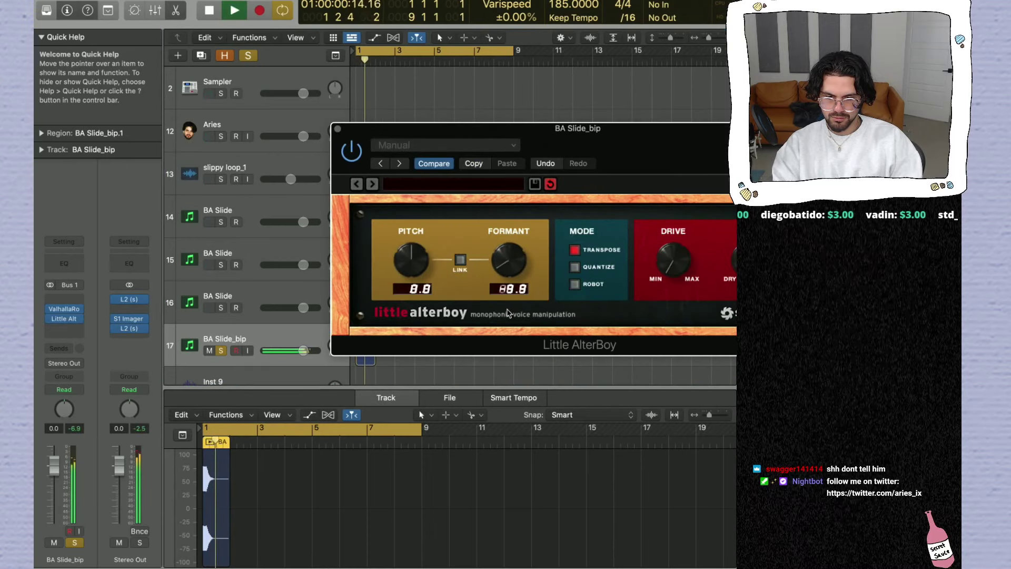
mouse_move(500, 260)
left_mouse_down()
mouse_move(510, 214)
mouse_move(514, 263)
mouse_move(502, 192)
mouse_move(503, 243)
left_mouse_up()
key("space")
key("space")
key("space")
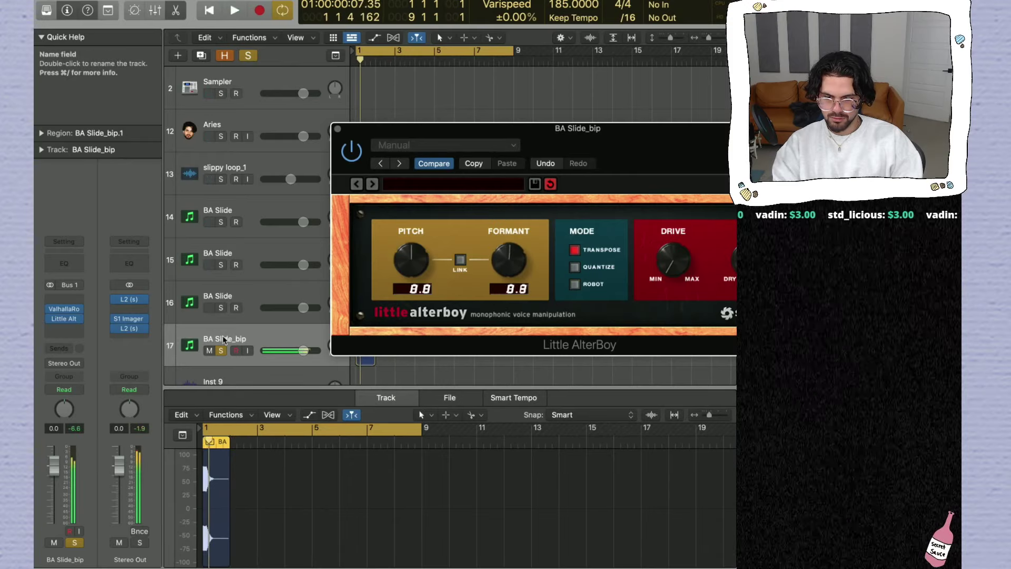
Step: Set BA Slide_bip to Latch automation and record a rising Little AlterBoy formant sweep during playback
left_click(64, 328)
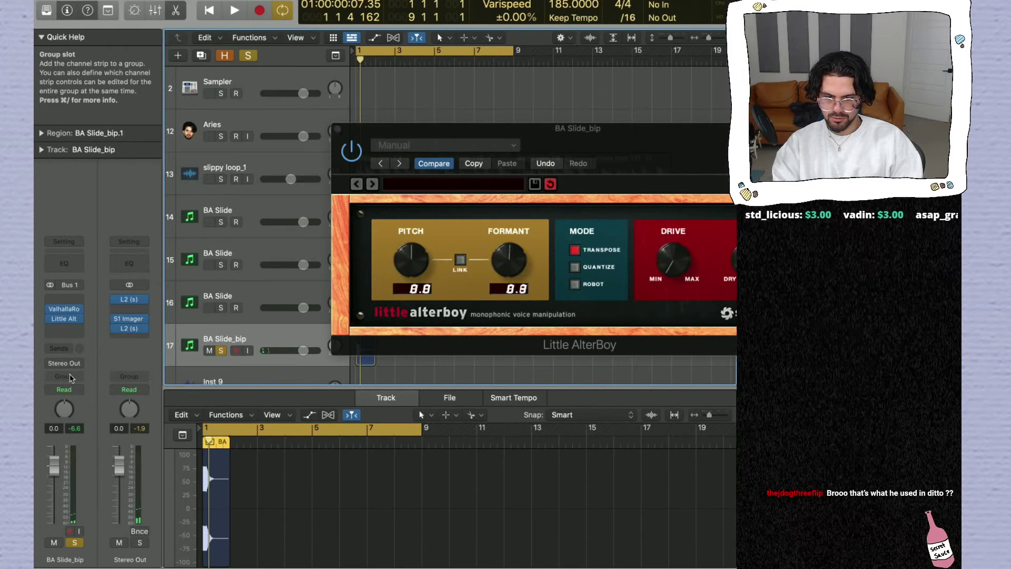
left_click(64, 389)
left_click(64, 410)
key("space")
left_click_drag(509, 261, 510, 211)
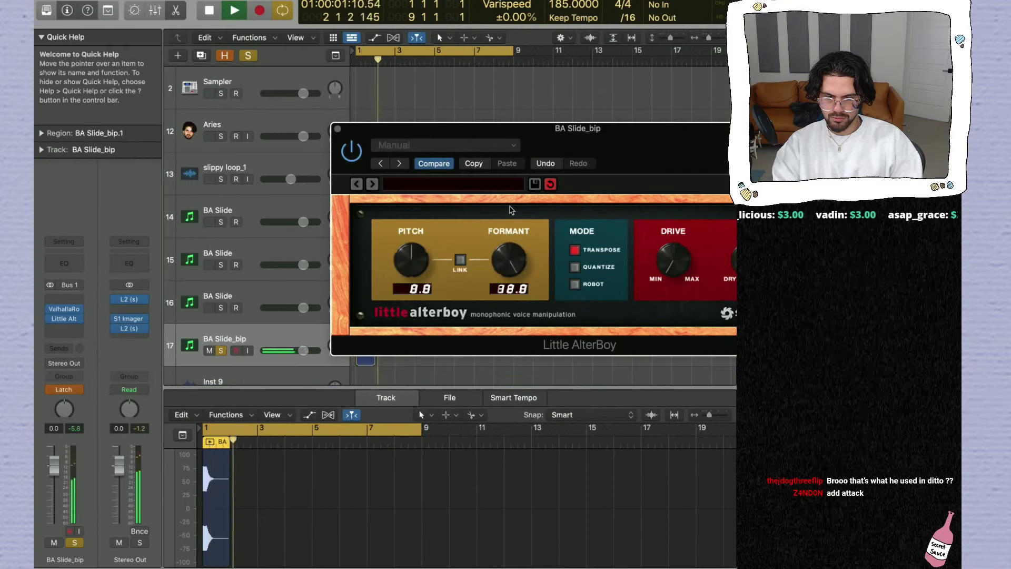
key("space")
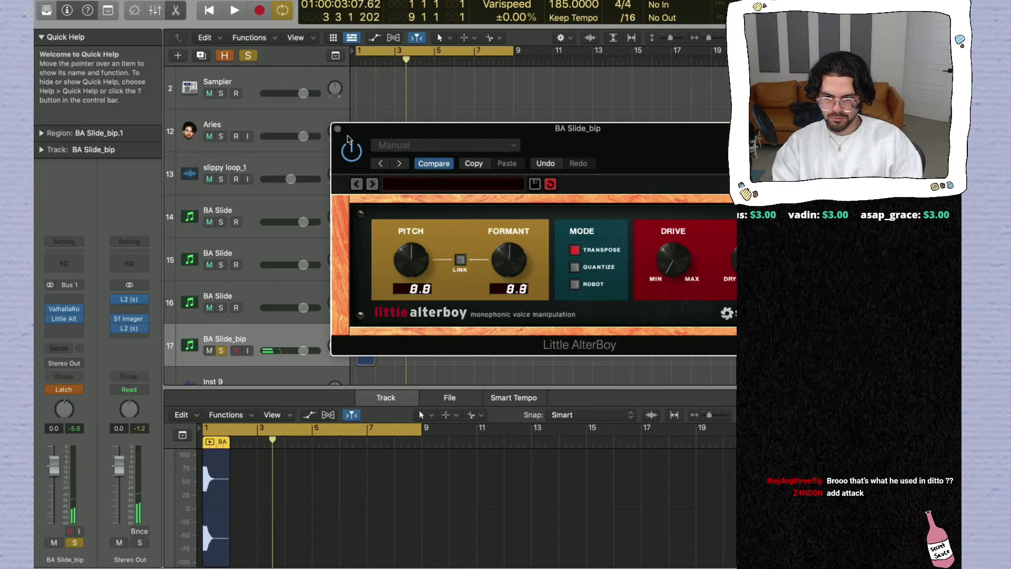
Step: Close Little AlterBoy and return the BA Slide_bip automation mode to Read
left_click(338, 129)
left_click(64, 389)
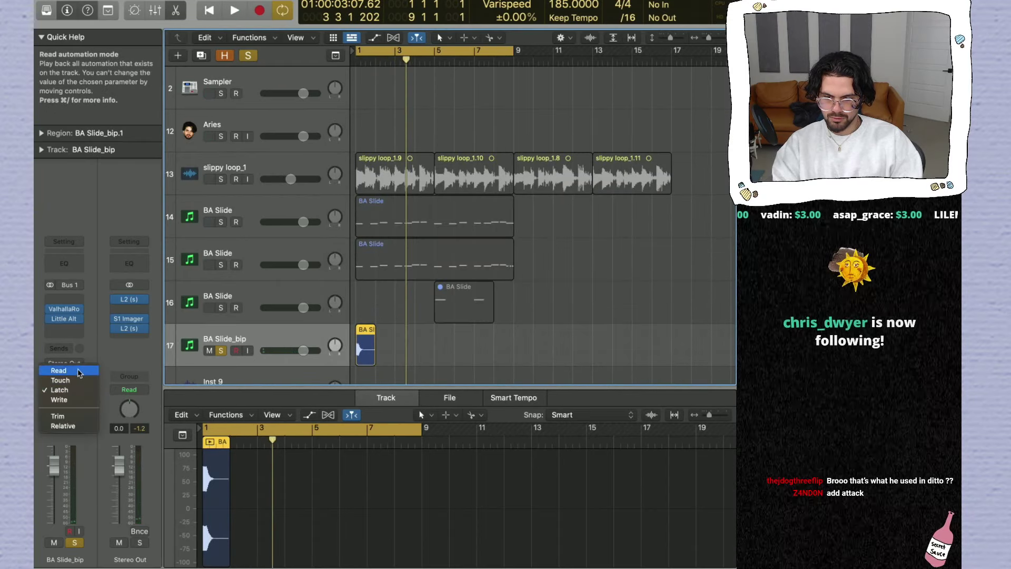
left_click(78, 371)
Step: Play back the hit, enlarge the tracks and show the Little AlterBoy Formant automation on BA Slide_bip
key("a")
key("a")
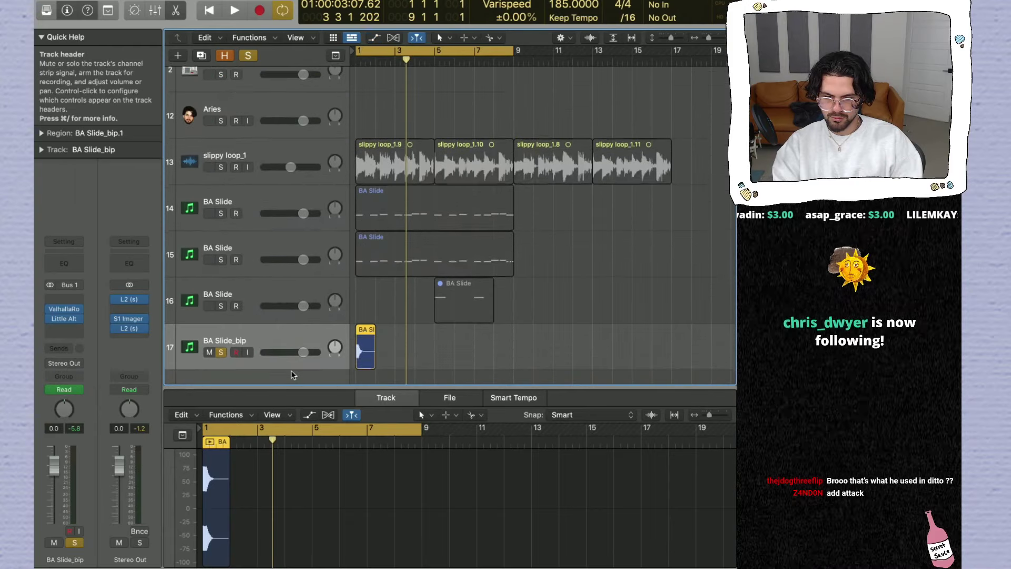
key("space")
left_click_drag(672, 38, 675, 43)
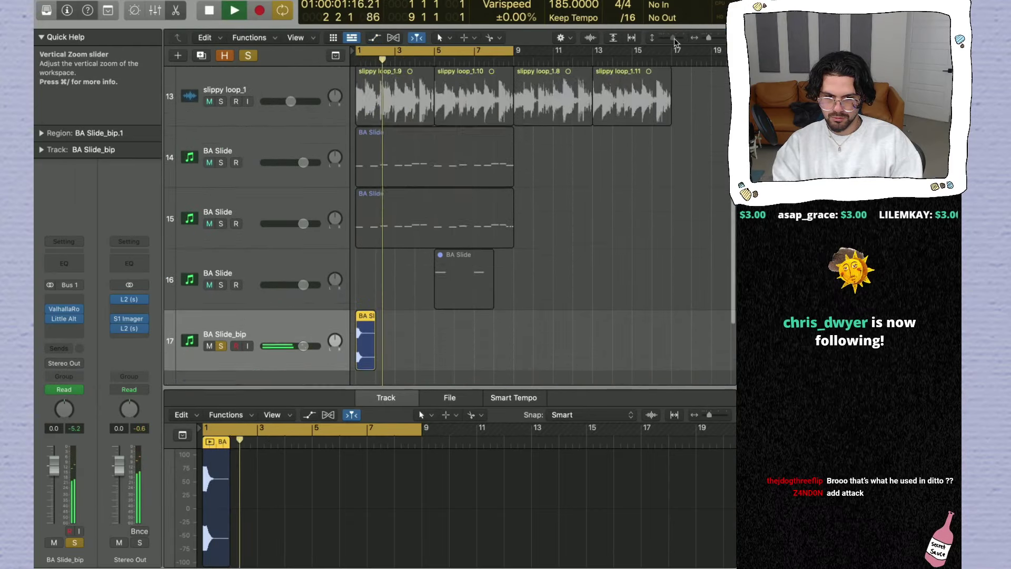
key("a")
left_click(280, 334)
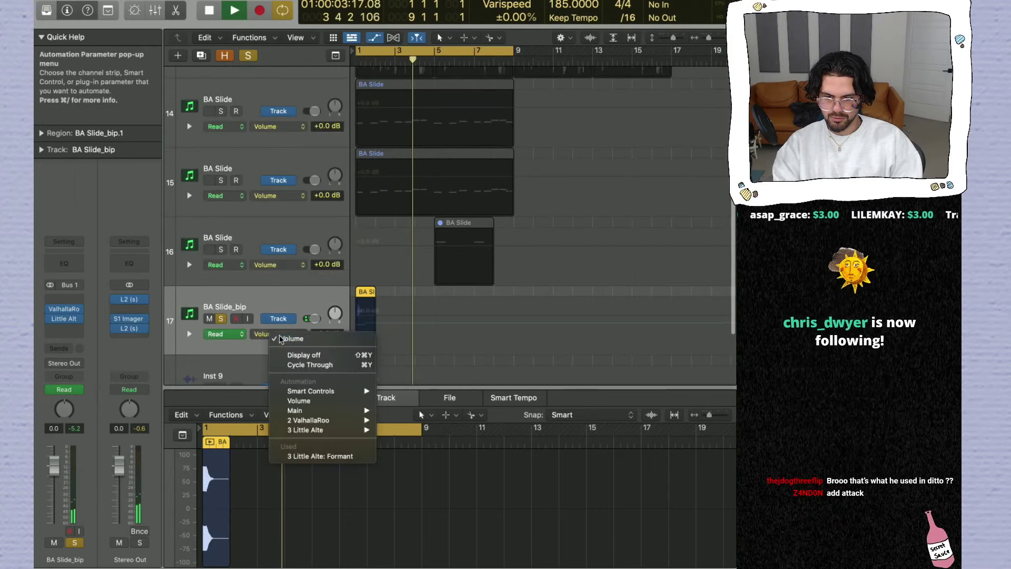
left_click(319, 456)
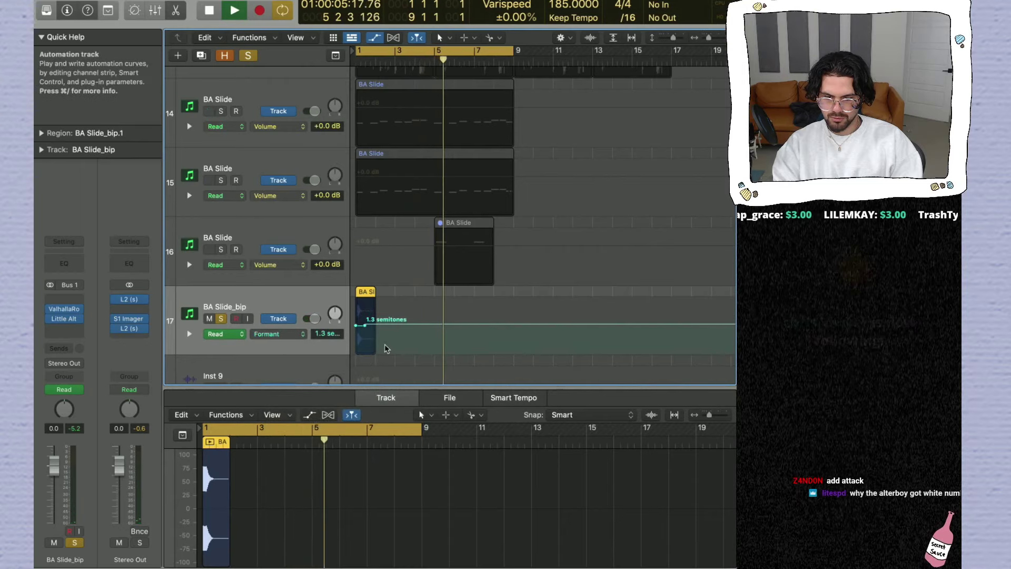
Step: Set BA Slide_bip to Touch automation, record a Little AlterBoy formant move during playback, and close the plug-in
left_click(78, 388)
left_click(87, 402)
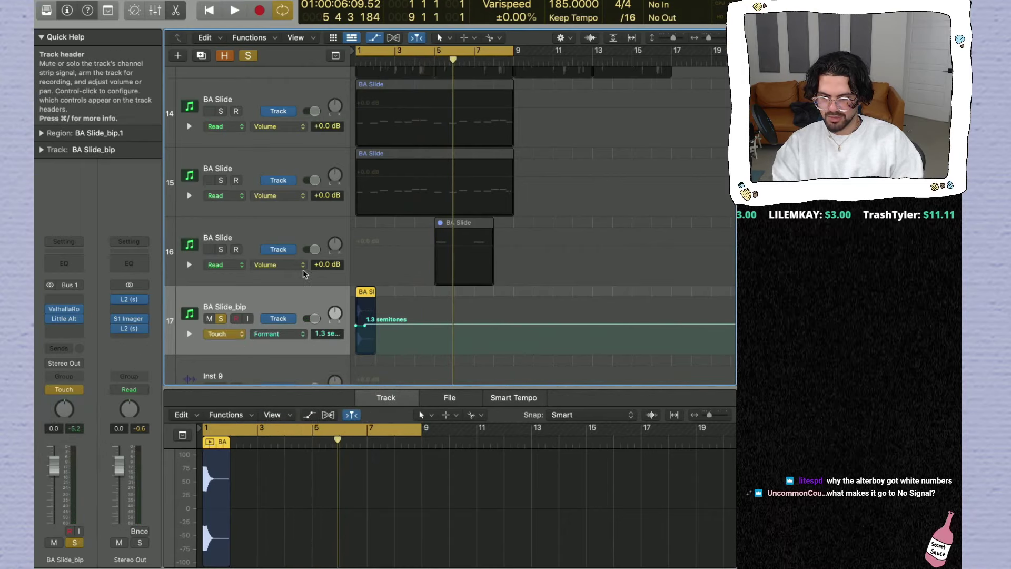
left_click(63, 318)
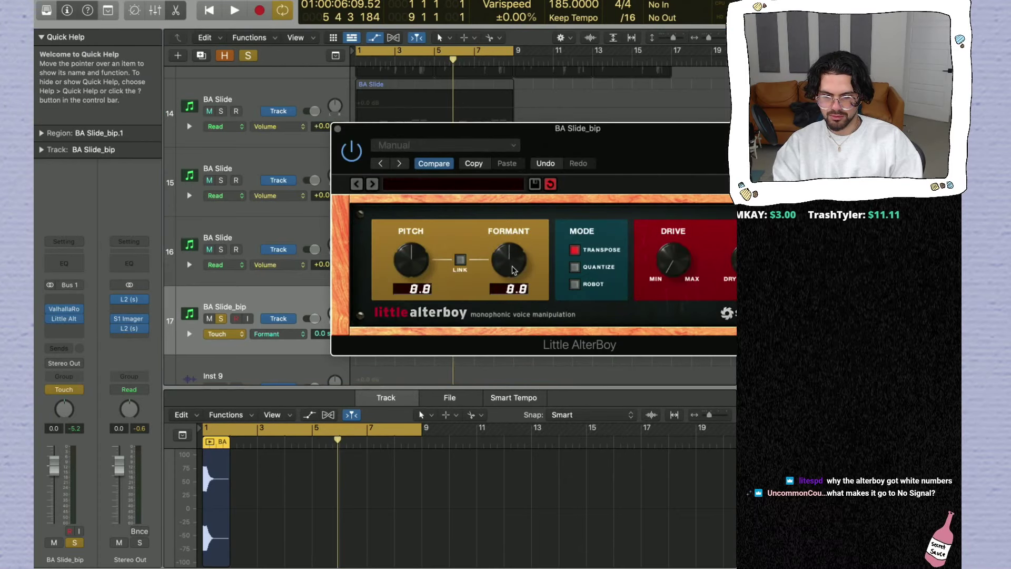
key("space")
mouse_move(510, 255)
left_mouse_down()
mouse_move(510, 245)
mouse_move(513, 264)
left_mouse_up()
key("space")
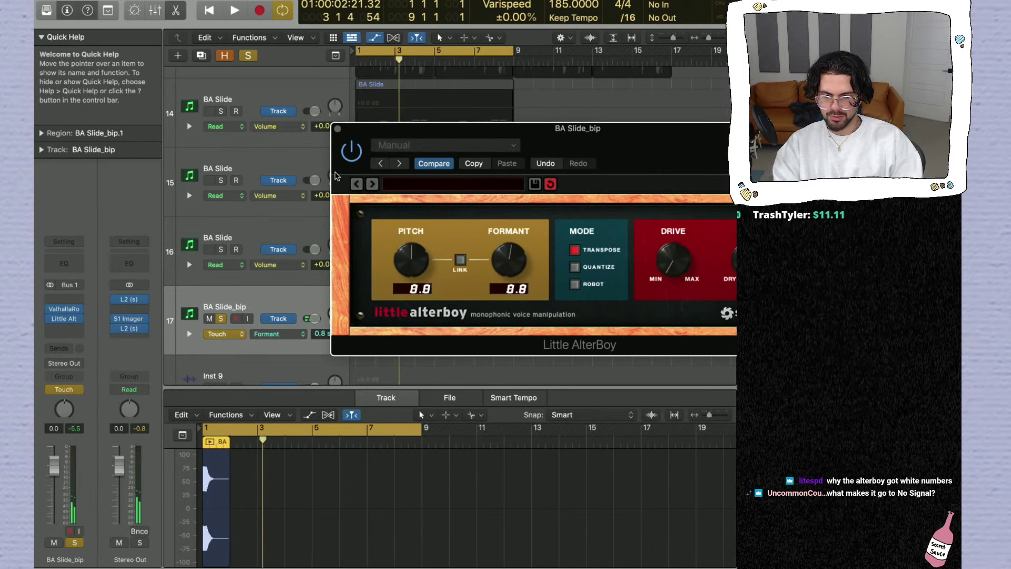
left_click(337, 129)
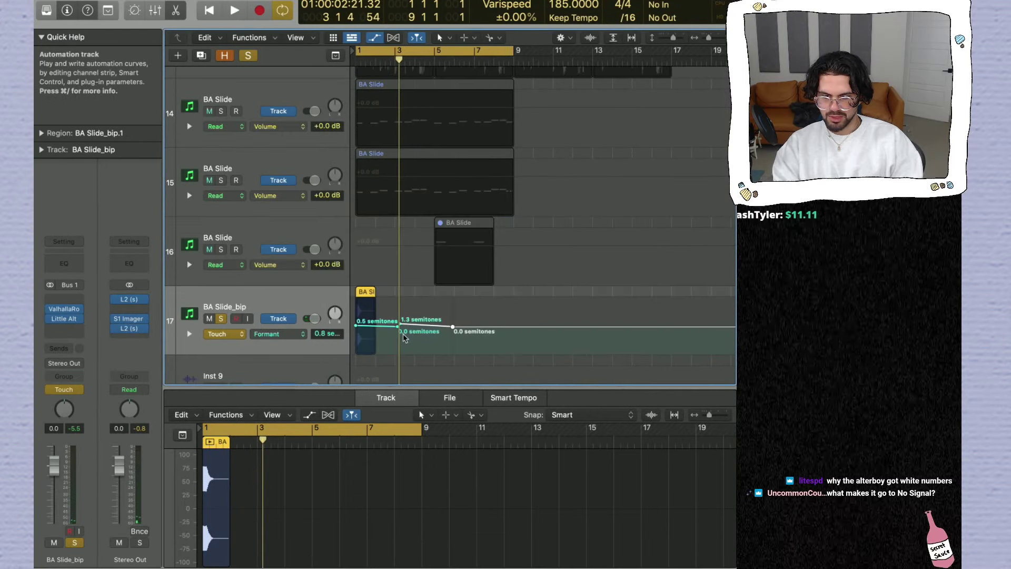
Step: Play back the hit and examine the recorded Formant automation and the available automation parameters on BA Slide_bip
key("space")
key("super+Right")
key("super+Left")
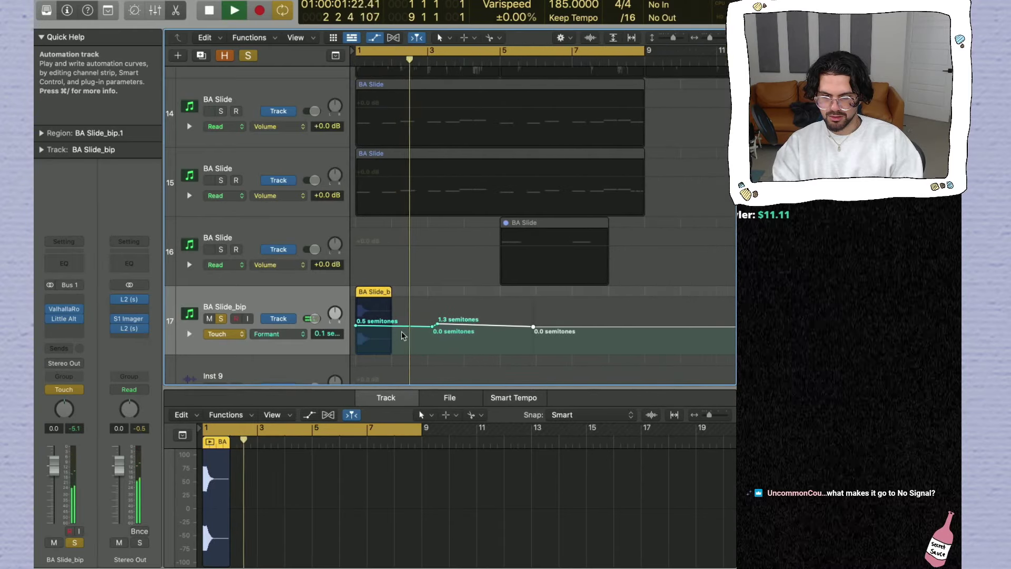
key("a")
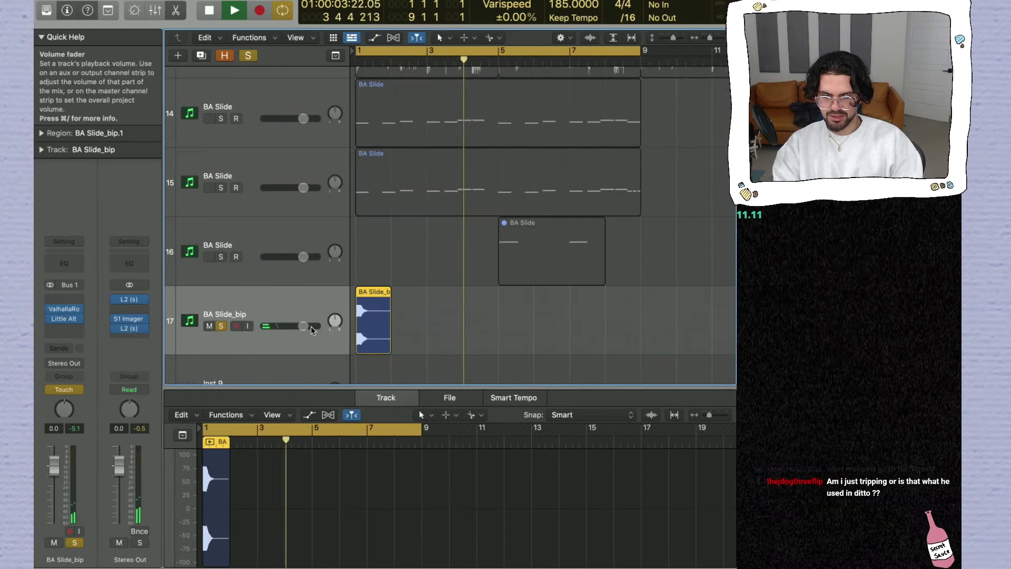
key("a")
left_click(285, 338)
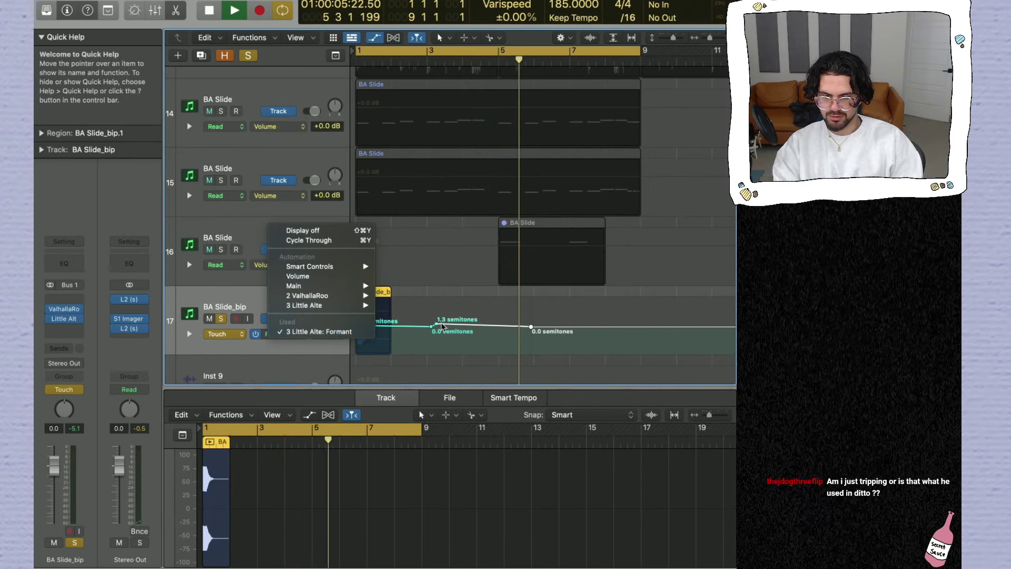
Step: Move the formant rise on BA Slide_bip earlier onto the hit and raise its peak to 5.3 semitones
left_click(436, 328)
left_click(432, 327)
left_click_drag(445, 334, 379, 327)
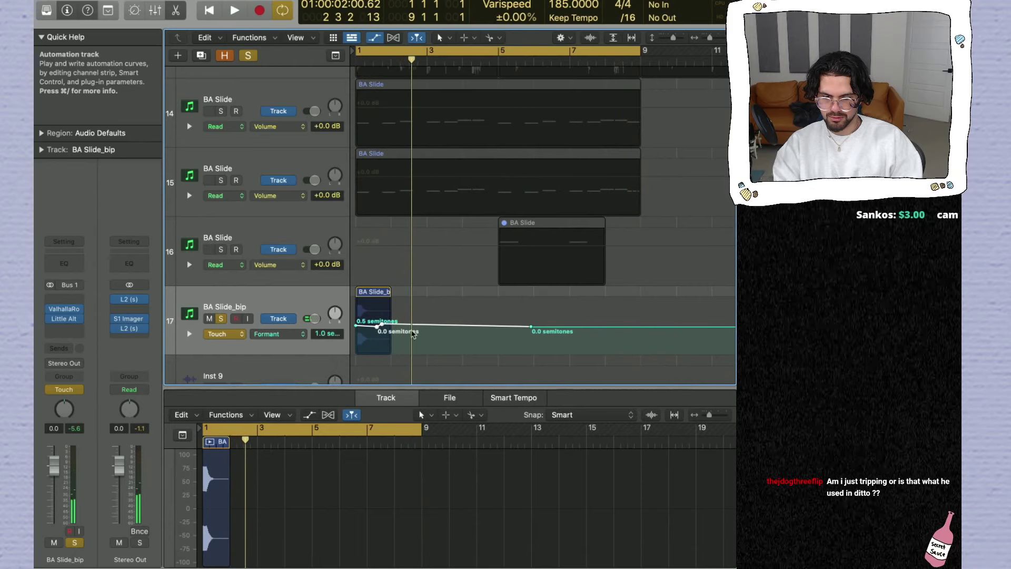
left_click_drag(399, 326, 402, 315)
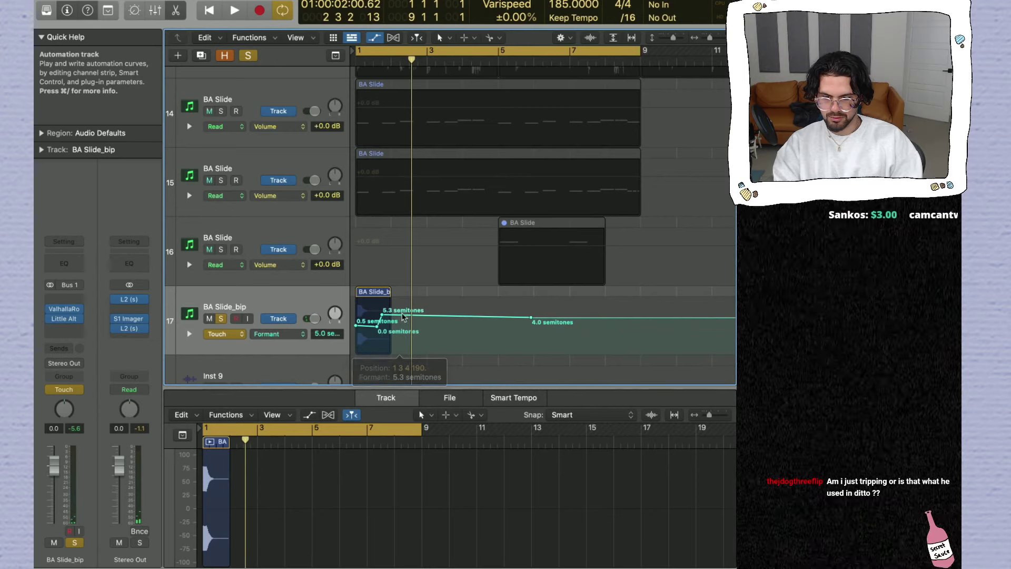
key("space")
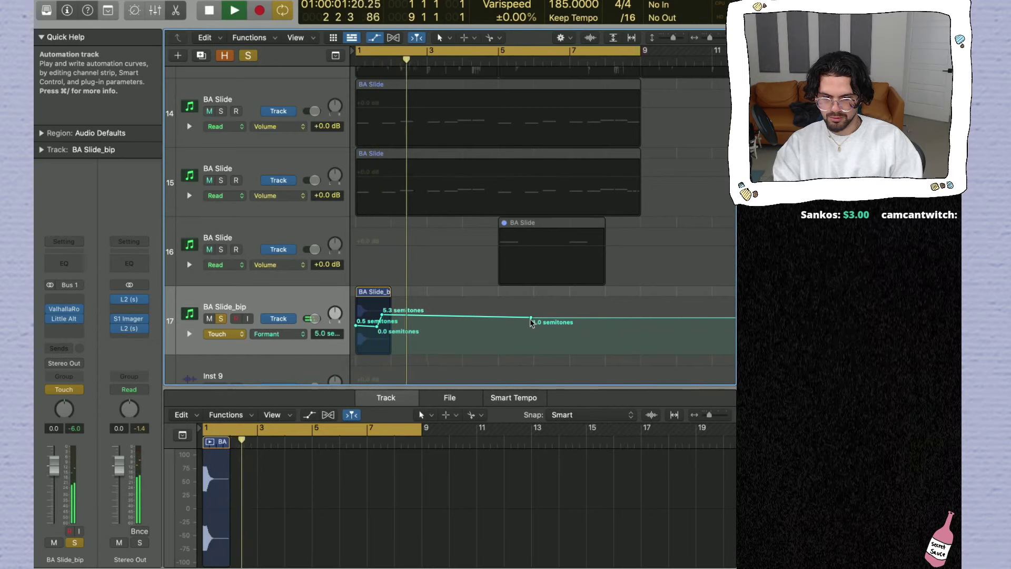
Step: Move the last formant point earlier, just before bar 3, set it to 0.9 semitones and audition the curve
left_click_drag(531, 317, 423, 325)
key("space")
key("space")
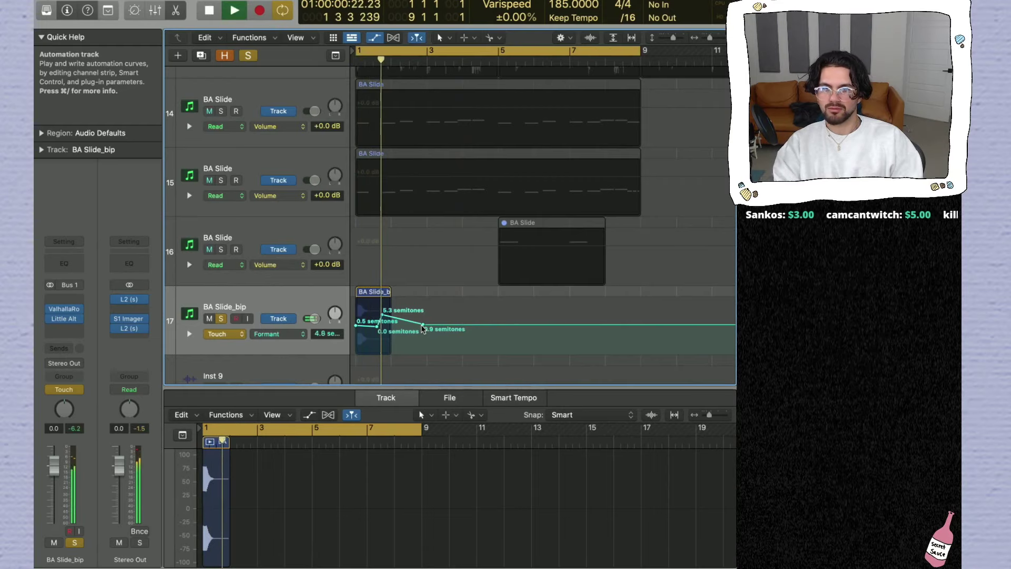
key("Return")
key("space")
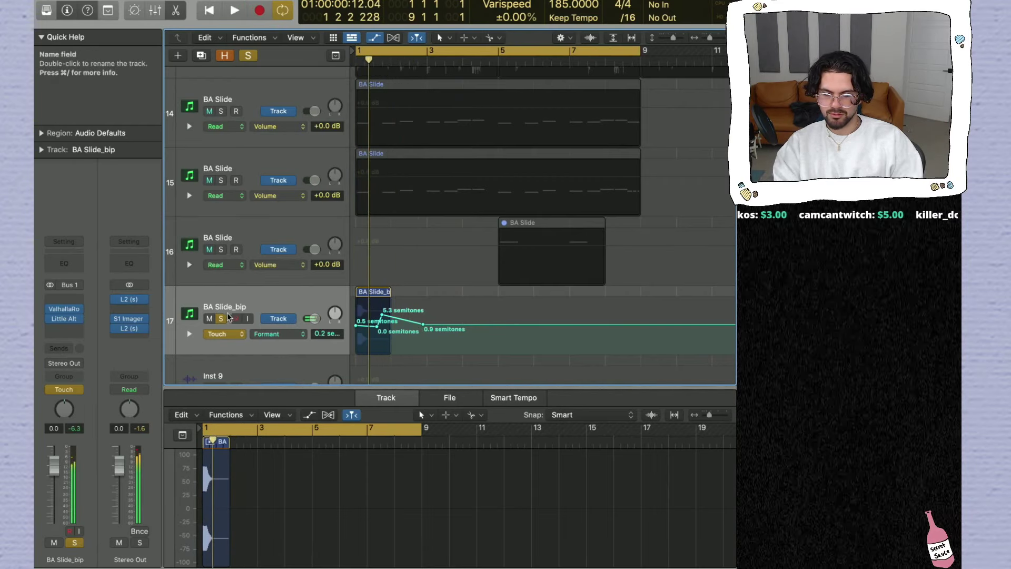
Step: Unsolo BA Slide_bip, add a stereo Decapitator after Little AlterBoy and turn Punish on
left_click(221, 318)
left_click(64, 327)
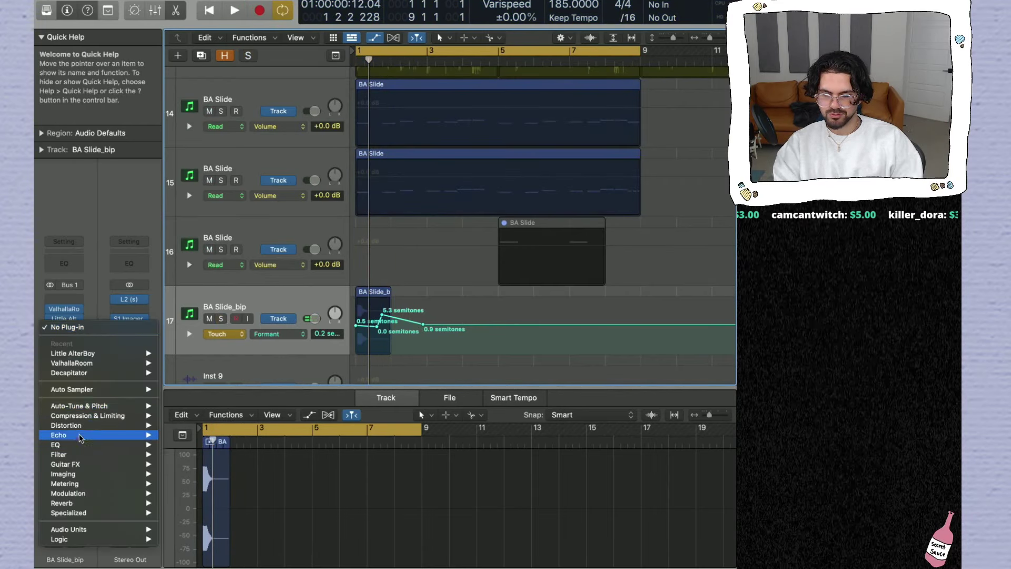
mouse_move(100, 425)
mouse_move(221, 458)
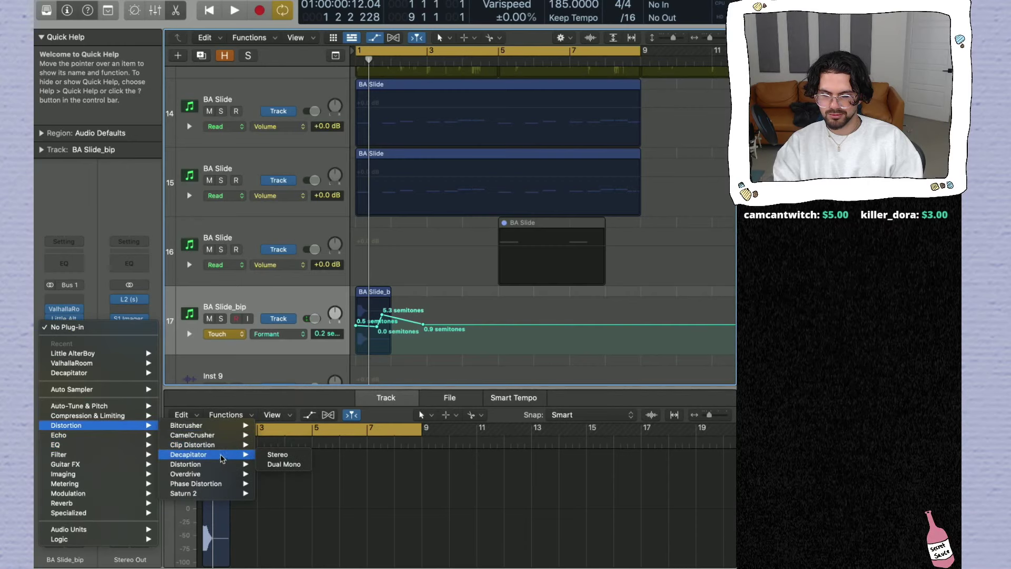
left_click(277, 455)
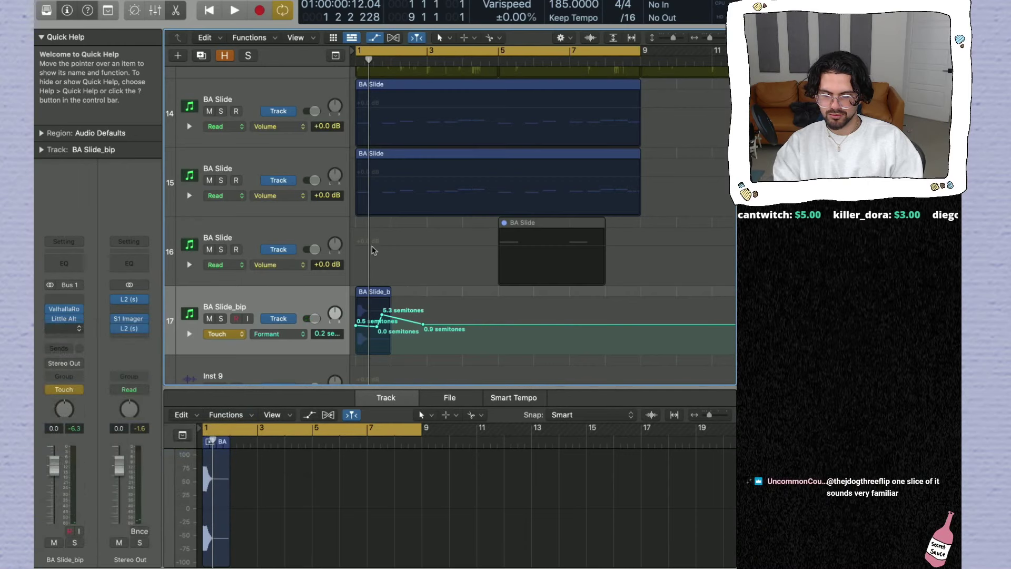
left_click(443, 245)
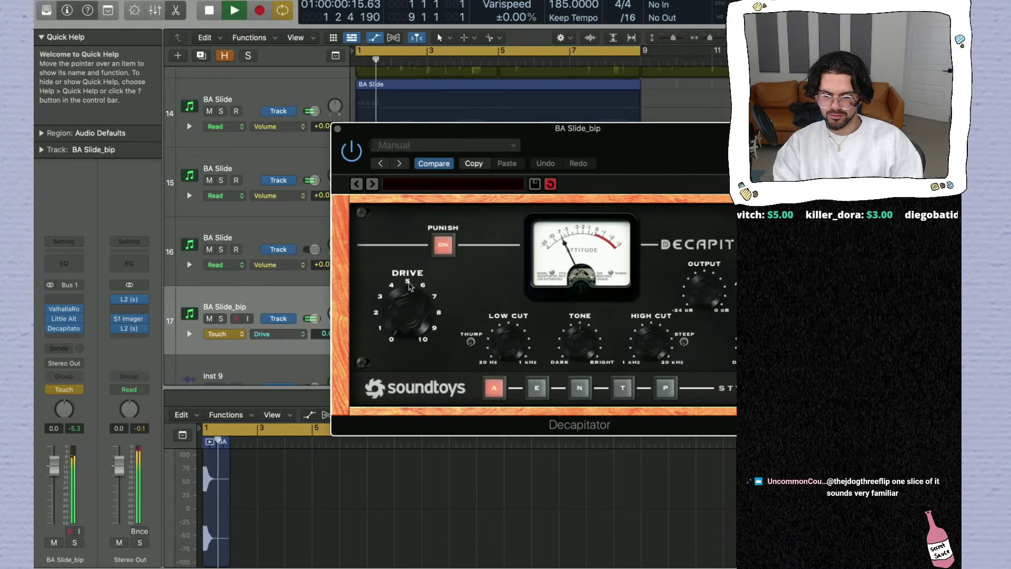
Step: Return BA Slide_bip to Read automation and show the Decapitator Drive automation on the track
left_click(220, 334)
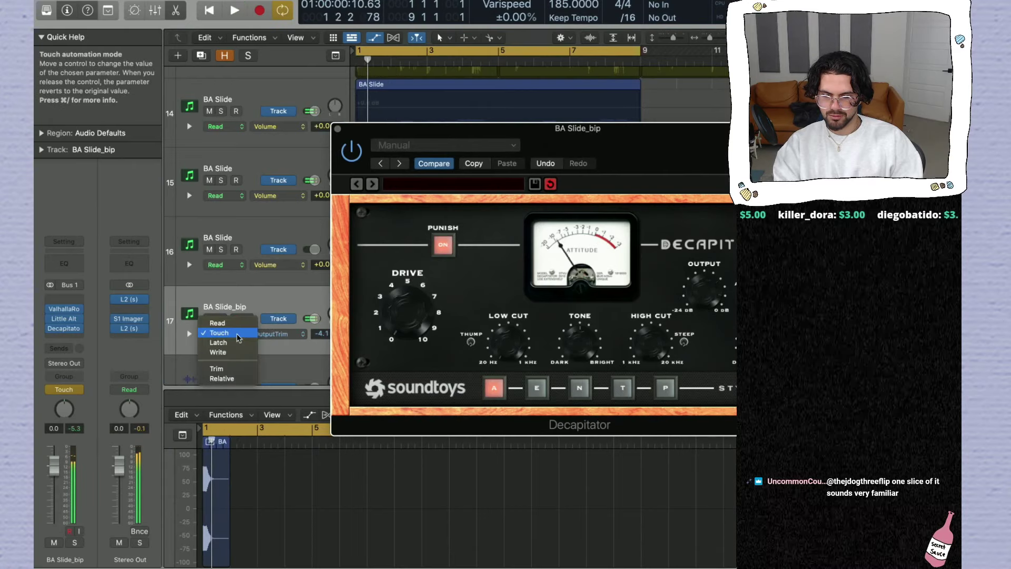
left_click(215, 324)
left_click_drag(448, 134, 539, 119)
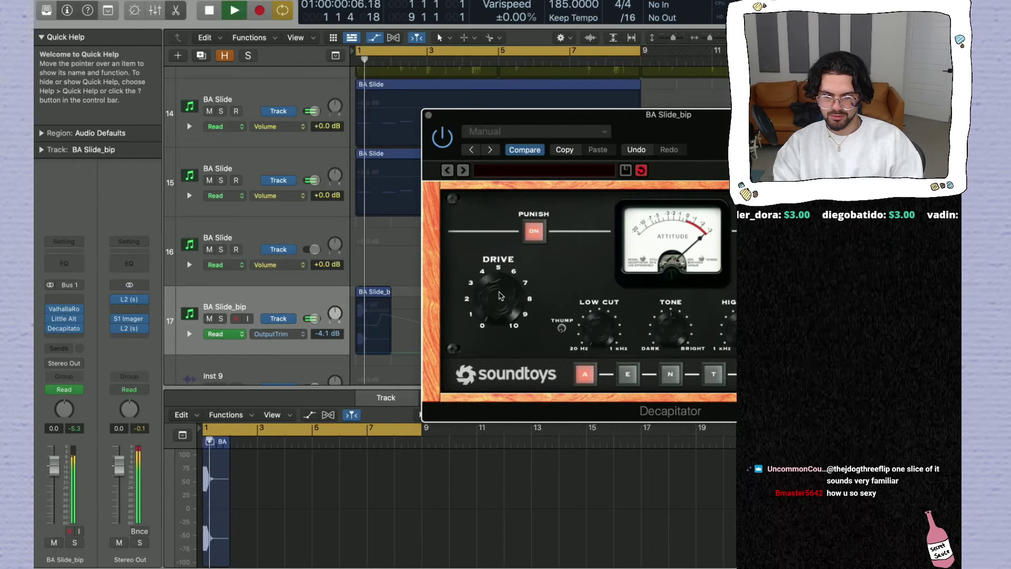
left_click(275, 335)
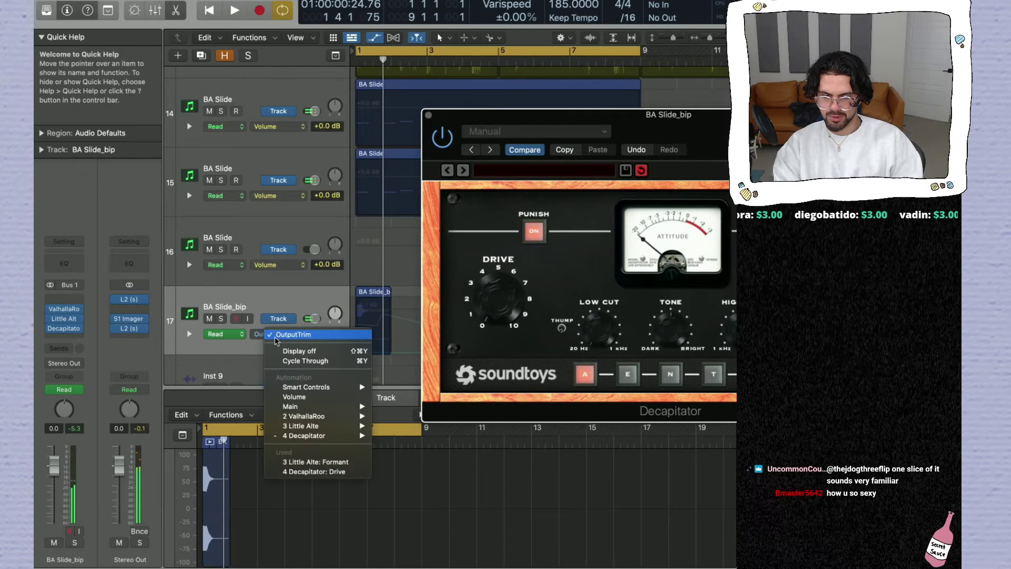
left_click(303, 472)
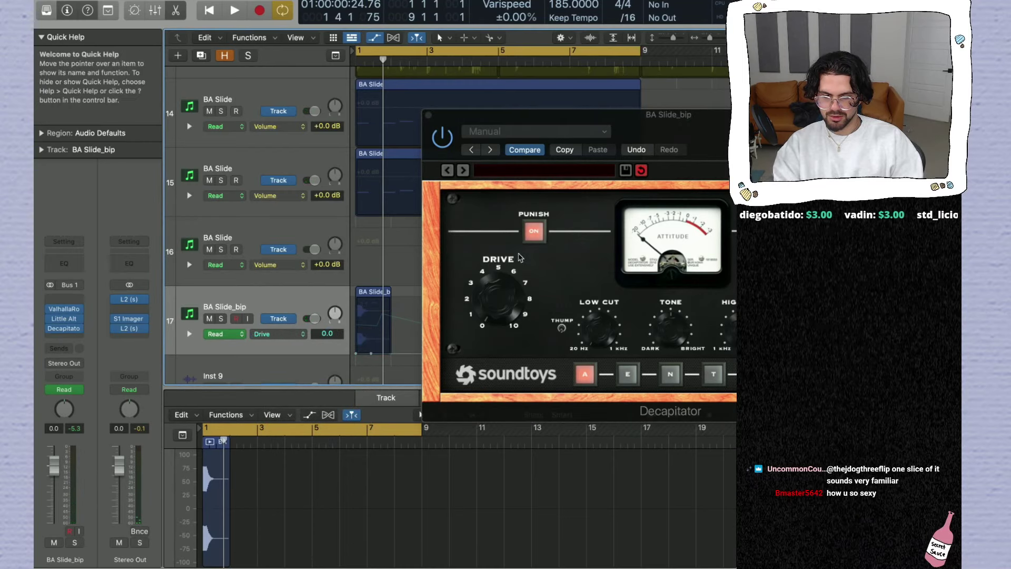
Step: Lower the BA Slide_bip volume to -11.6 dB while listening to the beat, and close Decapitator
key("space")
left_click(502, 262)
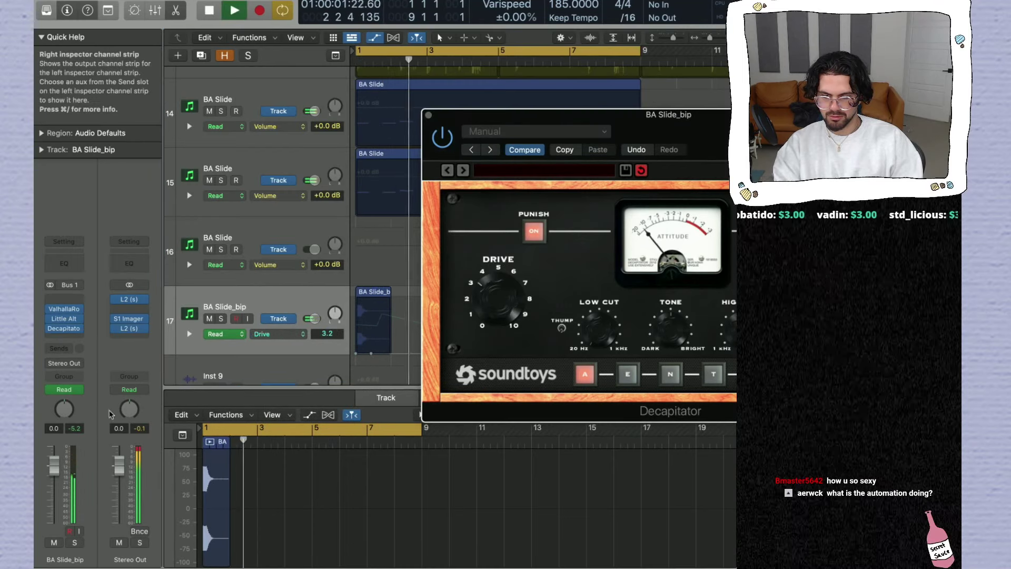
left_click_drag(53, 471, 51, 495)
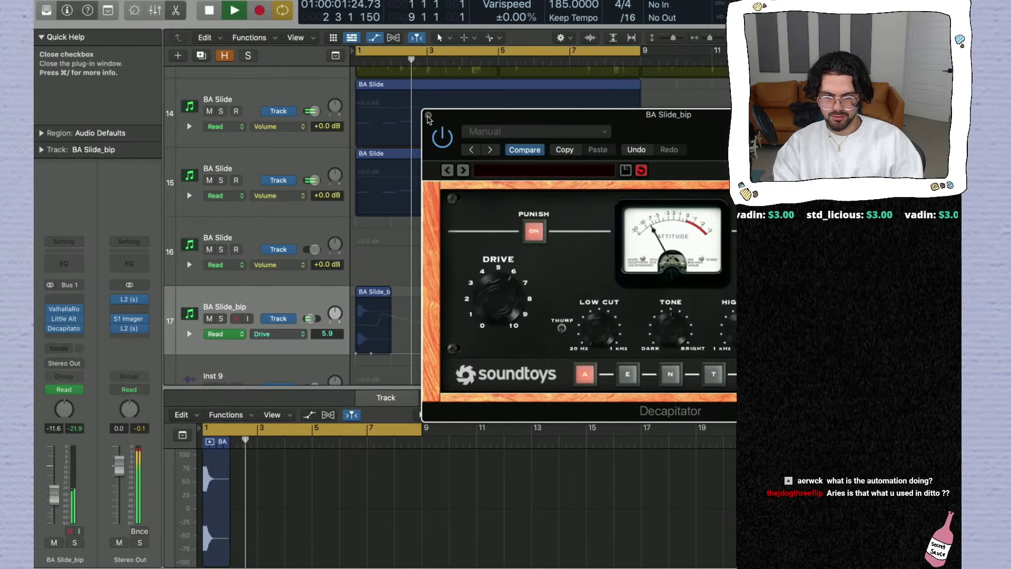
key("space")
key("space")
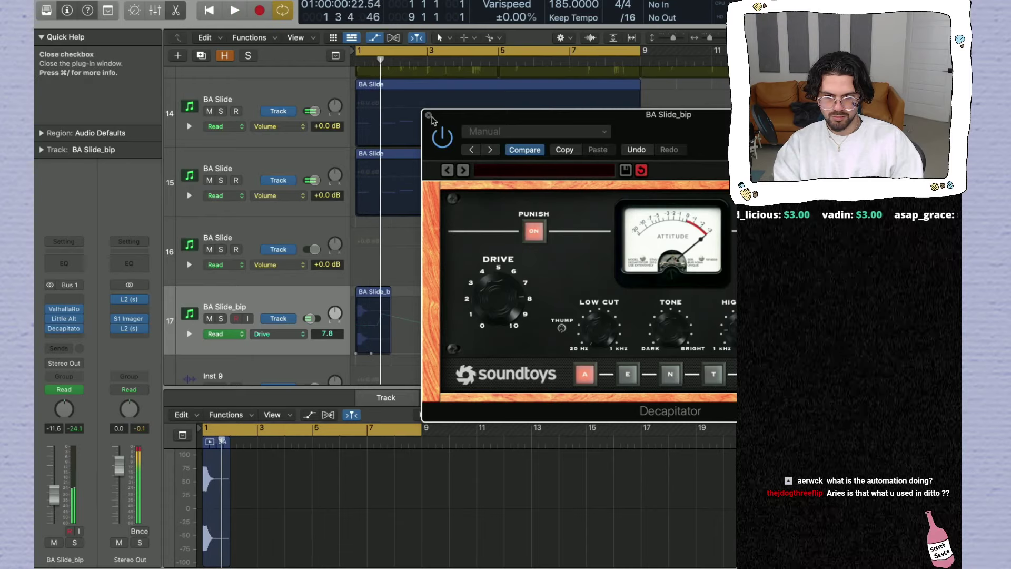
left_click(428, 115)
key("space")
Step: Hide the automation, transpose the BA Slide_bip.1 region to -12 and play it with the beat
key("a")
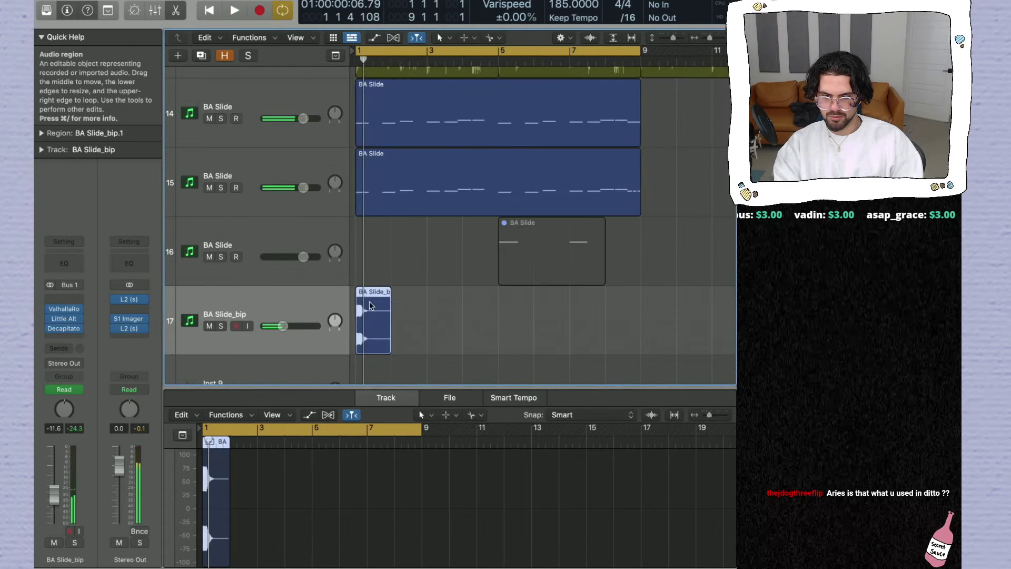
left_click(373, 316)
left_click(63, 133)
left_click_drag(103, 190, 104, 208)
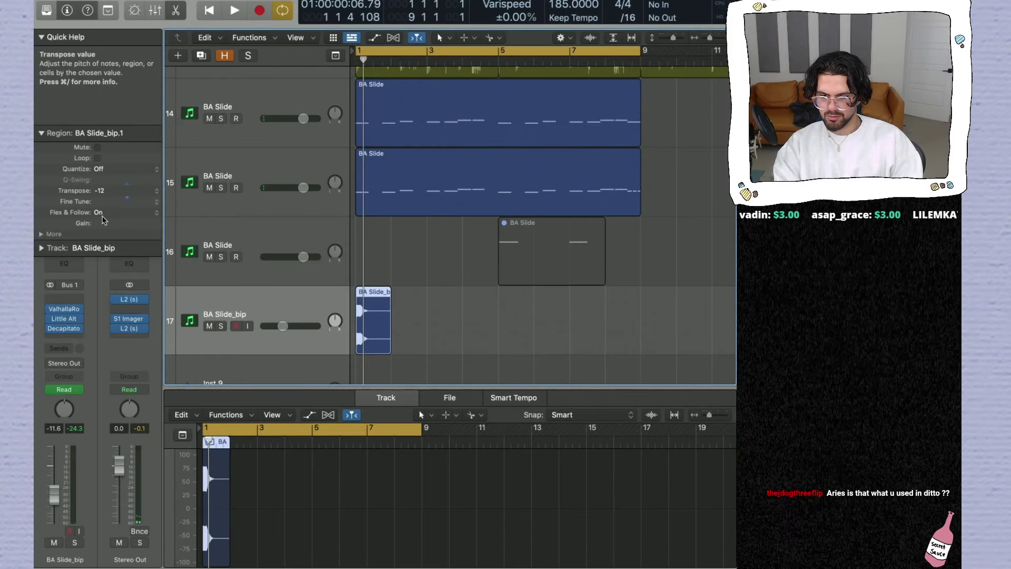
key("space")
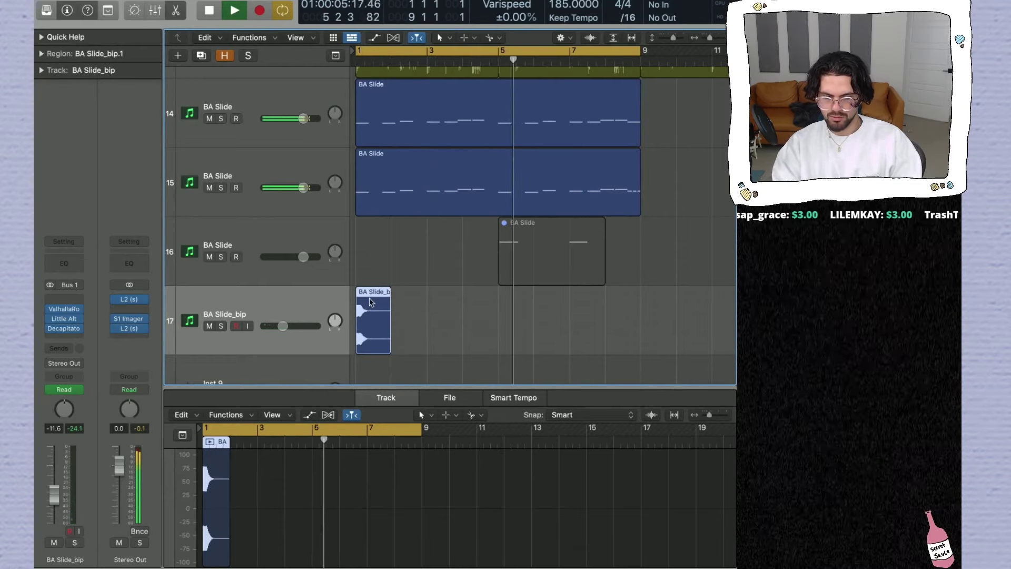
Step: Bounce the BA Slide_bip region in place to a new track with the source muted, and audition the bounced region
key("ctrl+b")
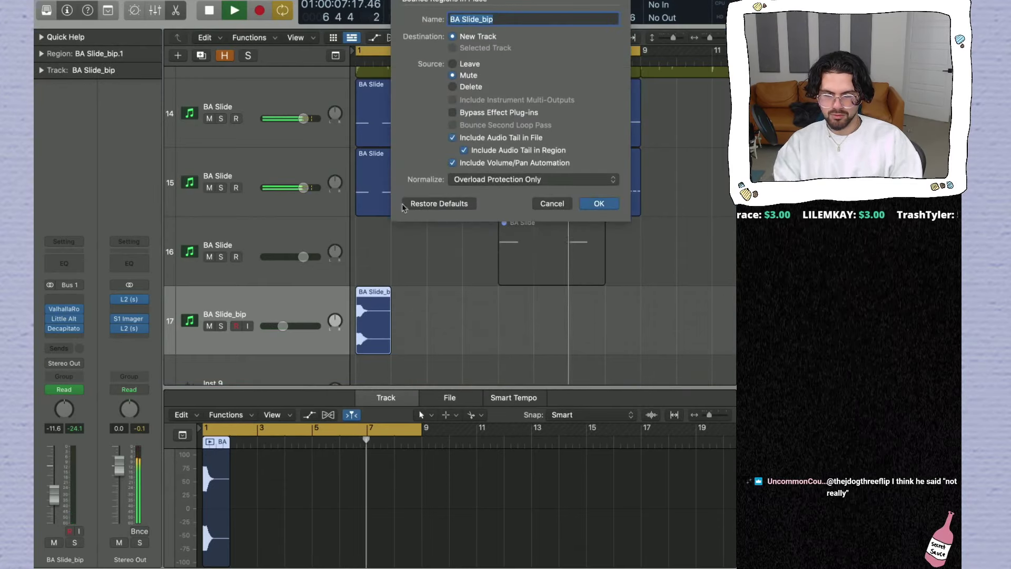
key("Return")
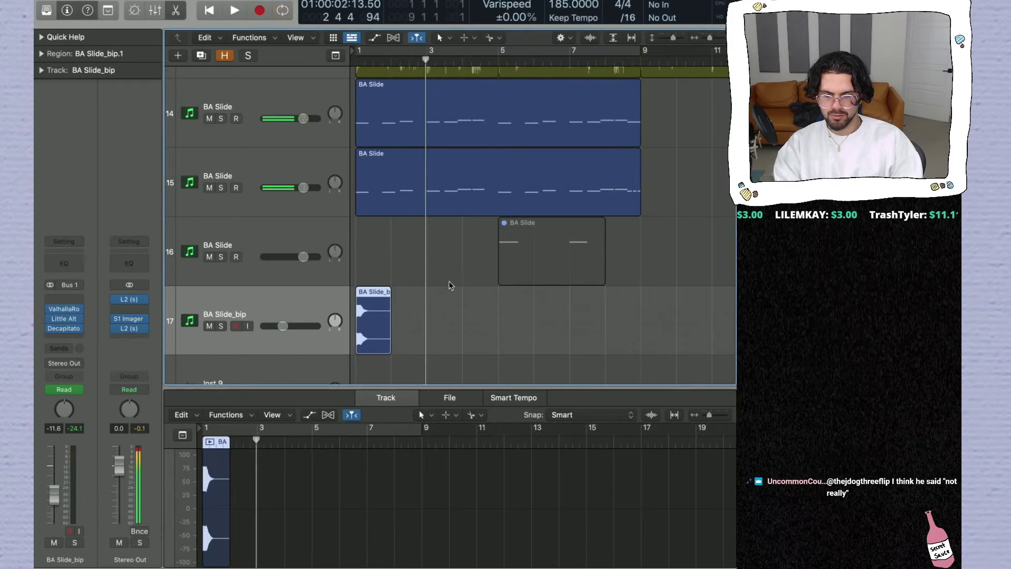
left_click(513, 332)
left_click(413, 328)
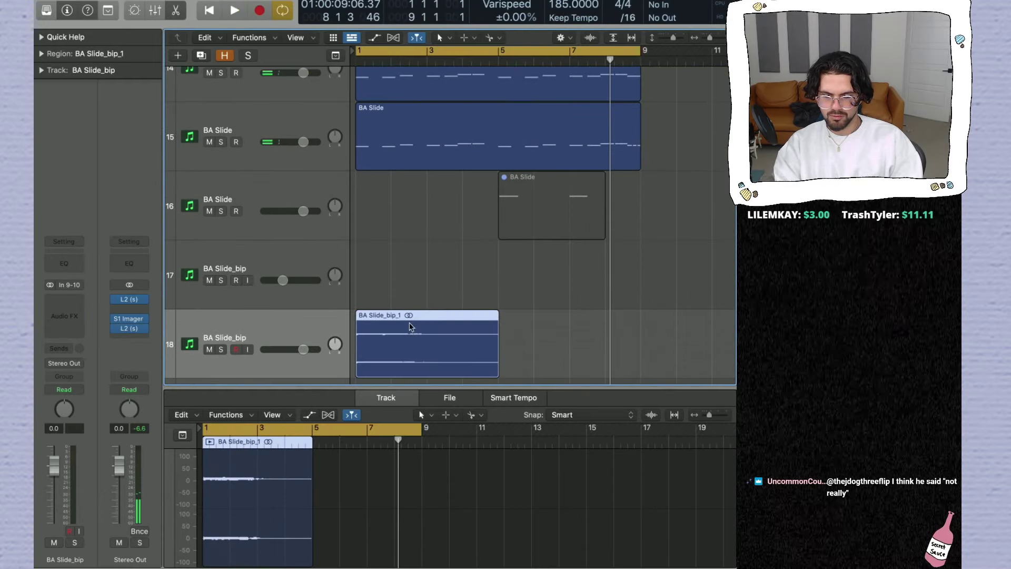
key("space")
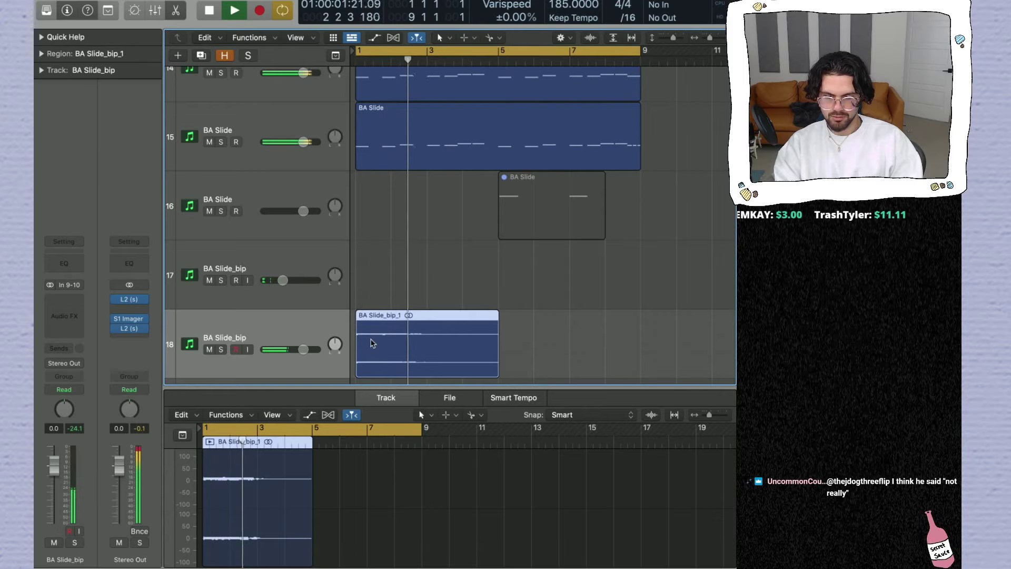
Step: Trim the silent tail off the end of the bounced region and copy the region to bar 5
left_click_drag(498, 359, 477, 359)
key("t")
key("t")
left_click_drag(395, 330, 536, 321)
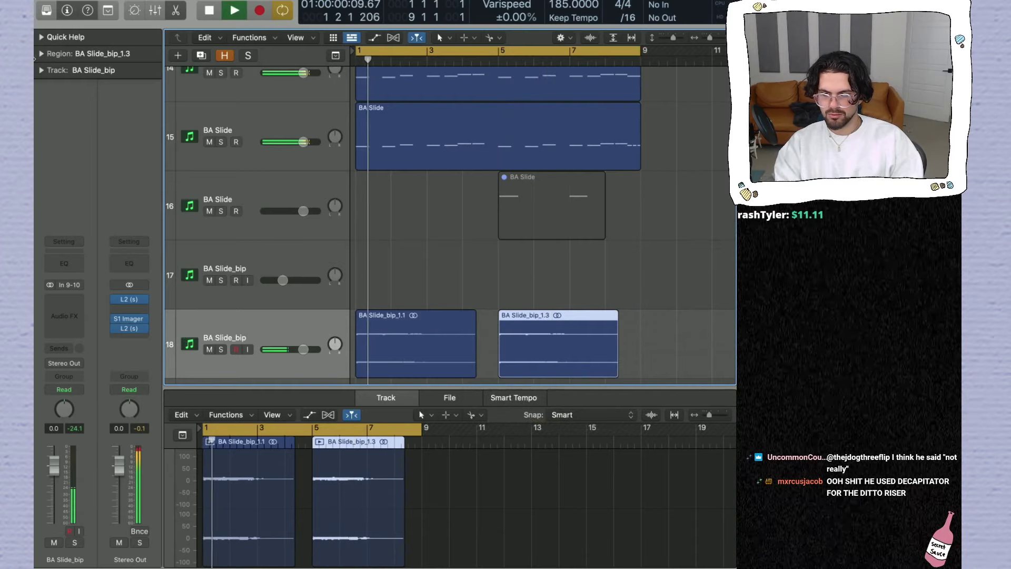
Step: Transpose the copied region at bar 5 to +12 and listen to it in the beat
left_click(42, 54)
left_click_drag(110, 113, 124, 89)
key("t")
key("t")
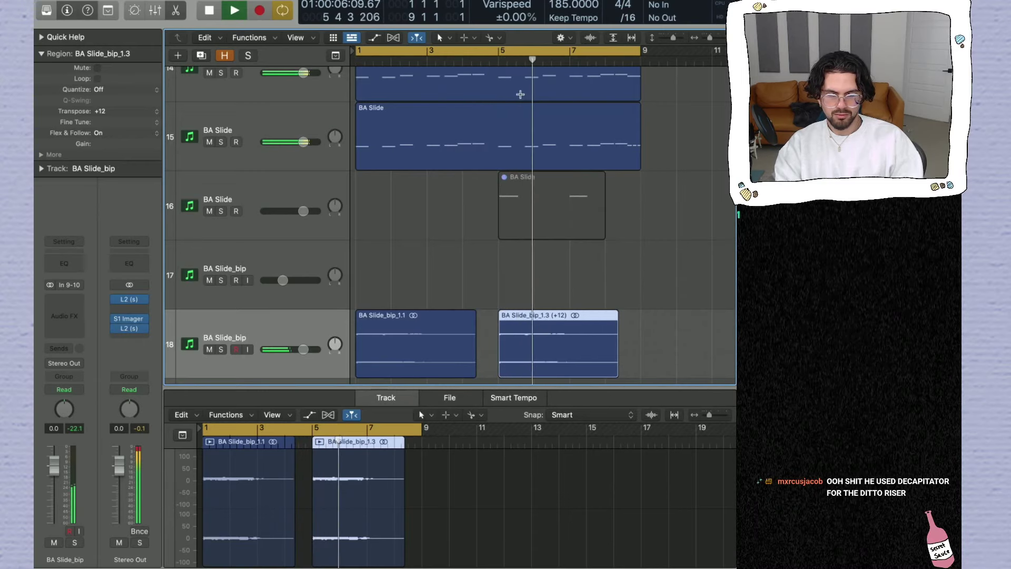
left_click(505, 58)
key("t")
key("t")
Step: Create a new audio track below BA Slide_bip and move the +12 region at bar 5 onto it
left_click(307, 325)
key("alt+super+a")
left_click_drag(583, 267, 583, 341)
Step: Add a stereo ValhallaVintageVerb to the Audio 8 track
left_click(64, 316)
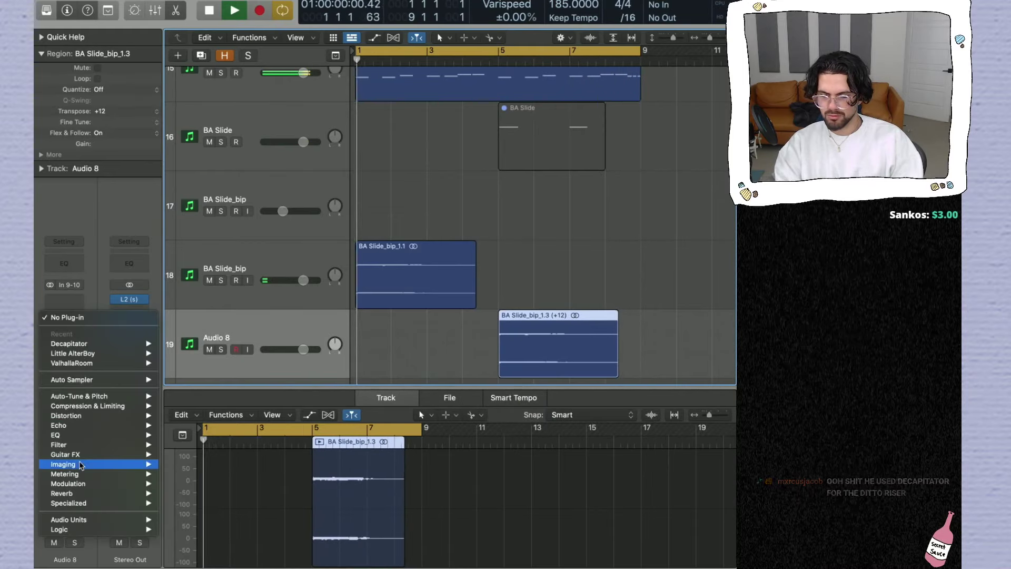
mouse_move(106, 493)
mouse_move(210, 559)
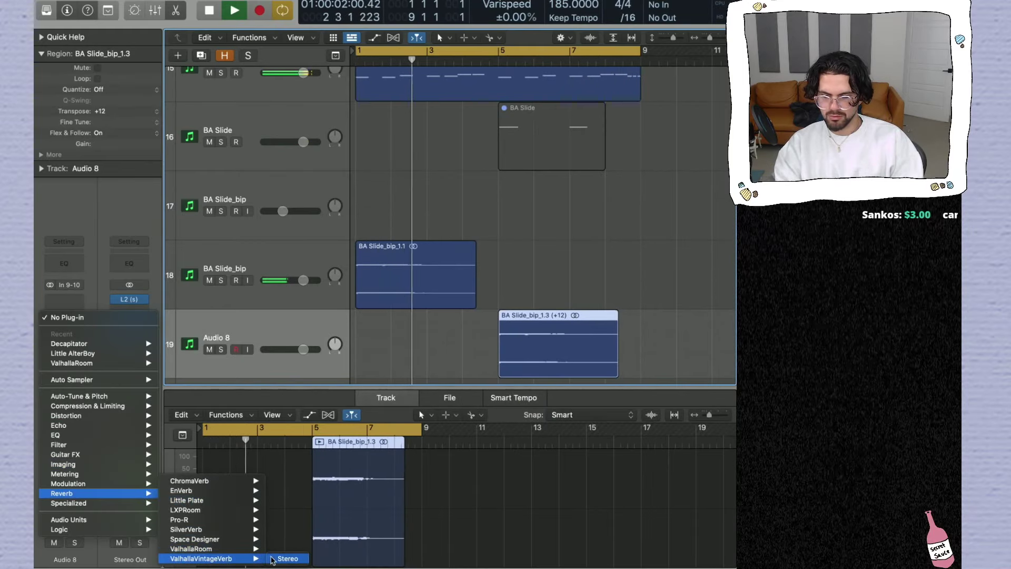
left_click(284, 553)
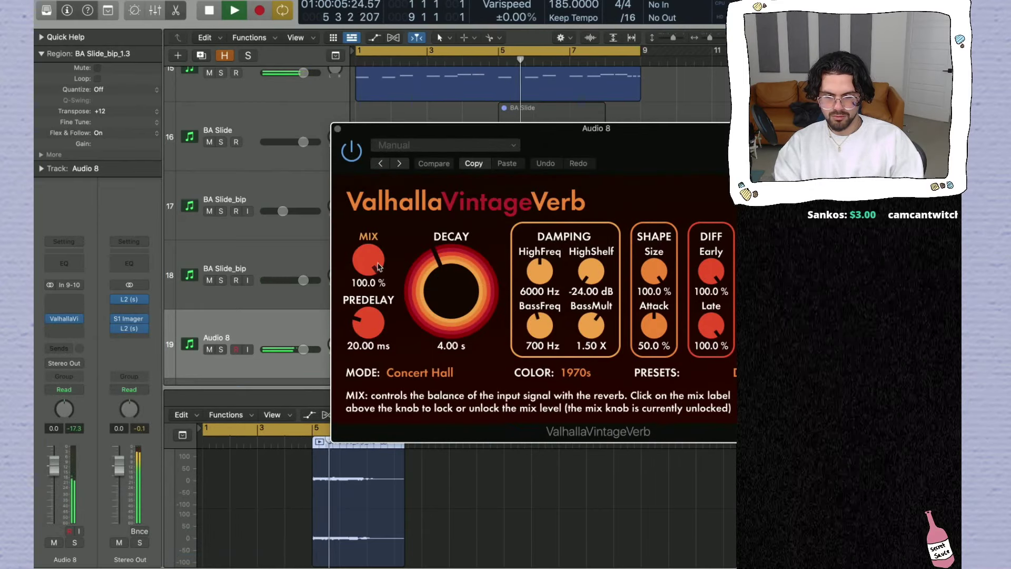
Step: Set the ValhallaVintageVerb mix on Audio 8 to about 61% while the beat plays, and close the plug-in
left_click_drag(369, 260, 367, 316)
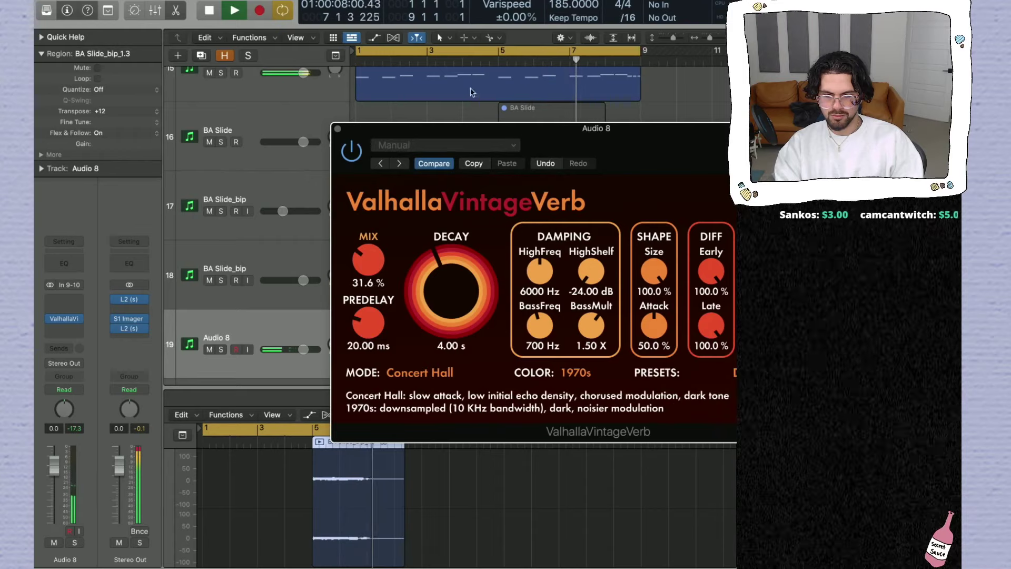
left_click(487, 65)
left_click_drag(367, 261, 362, 218)
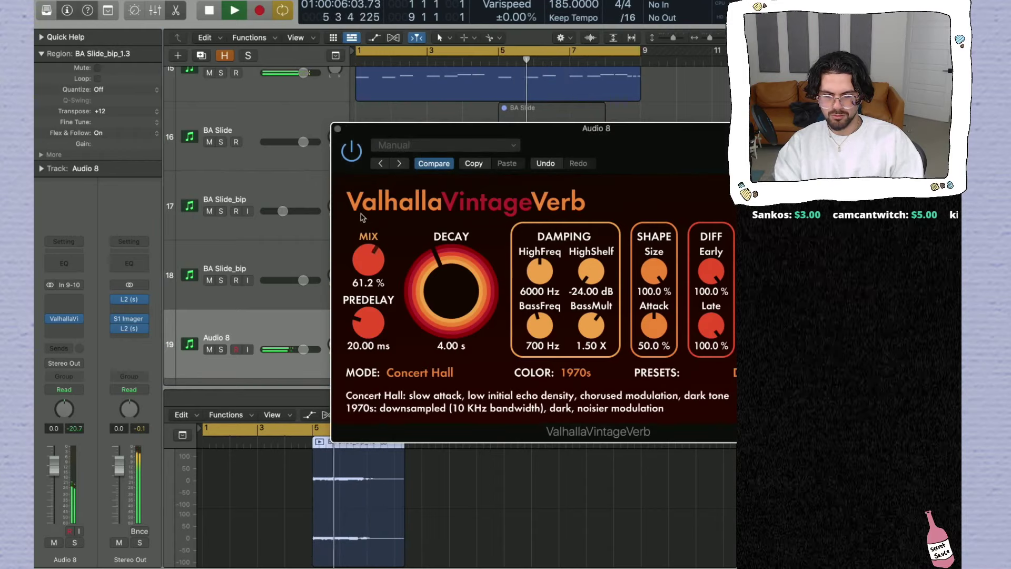
left_click(337, 129)
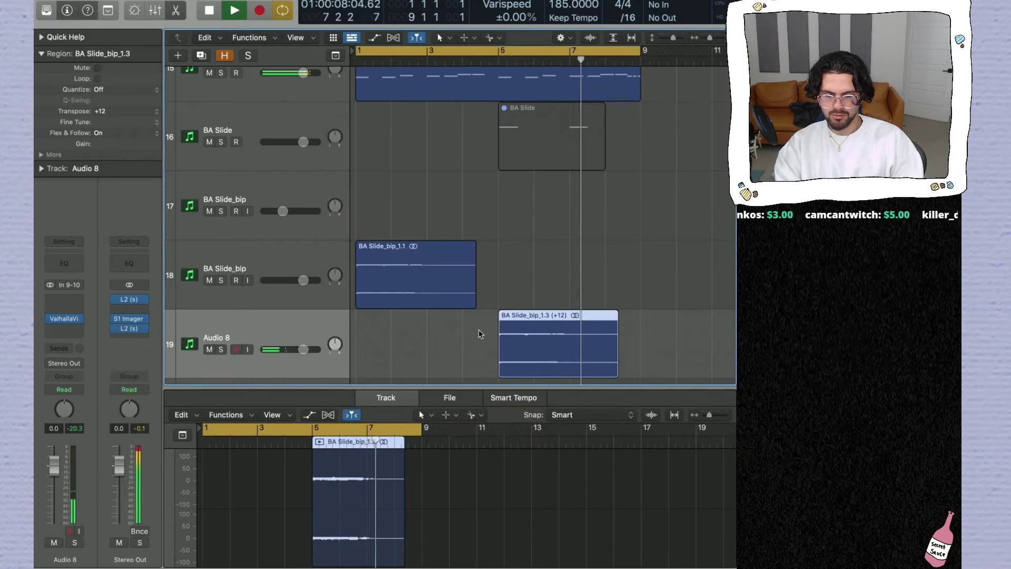
Step: Pan Audio 8 right to +26 and the BA Slide_bip track 18 slightly left
left_click(478, 334)
mouse_move(336, 344)
left_mouse_down()
mouse_move(338, 326)
mouse_move(336, 340)
left_mouse_up()
left_click_drag(335, 274, 334, 288)
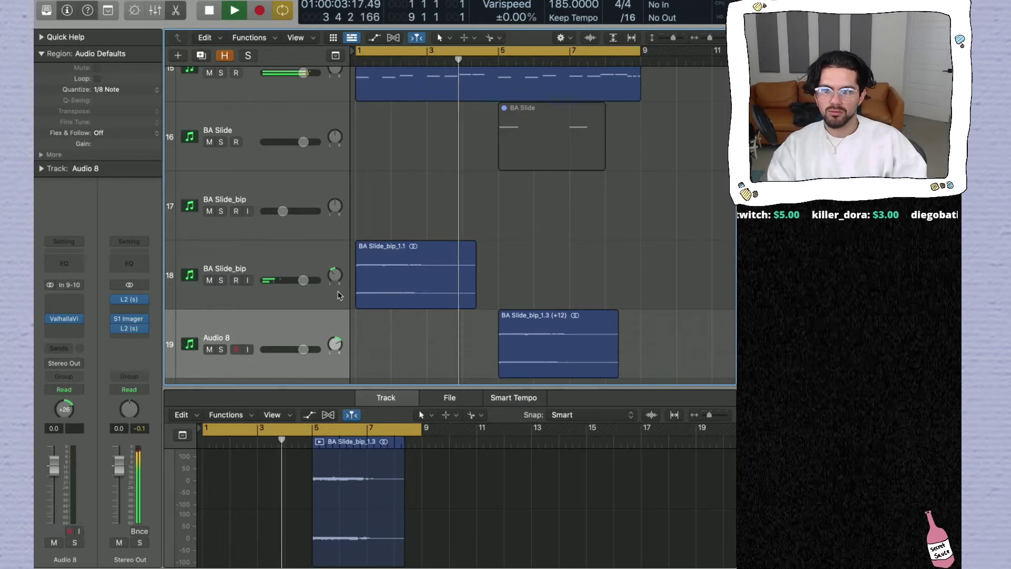
Step: Hide the audio editor and listen to the looped beat with the panned accent hits
scroll(435, 261, "down", 3)
key("e")
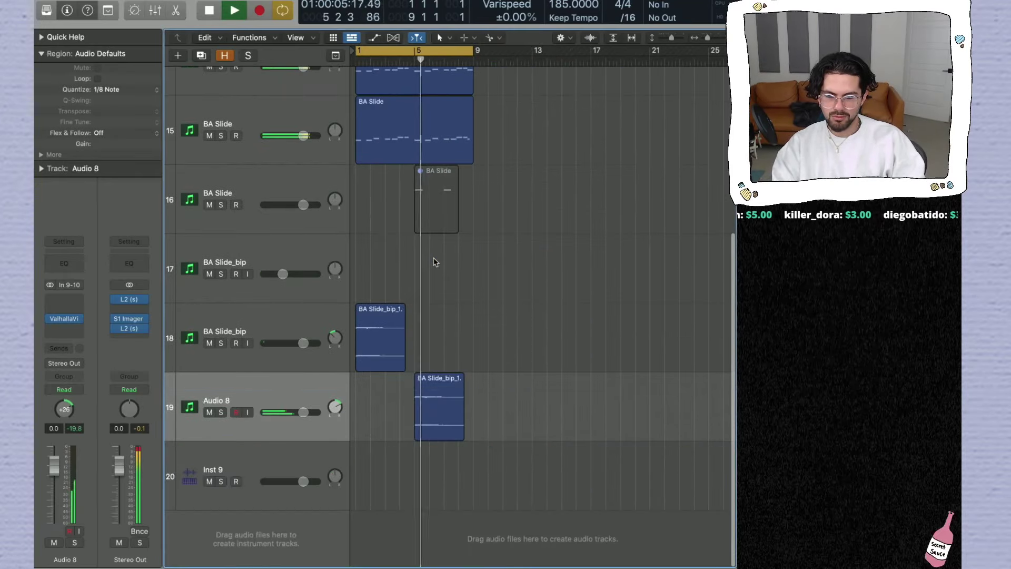
scroll(457, 307, "up", 4)
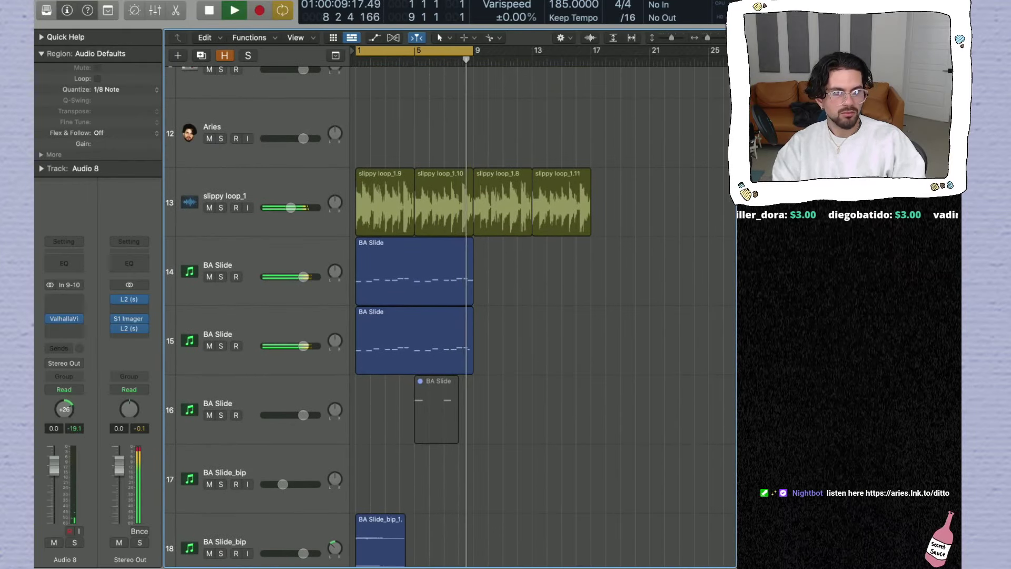
scroll(537, 255, "down", 2)
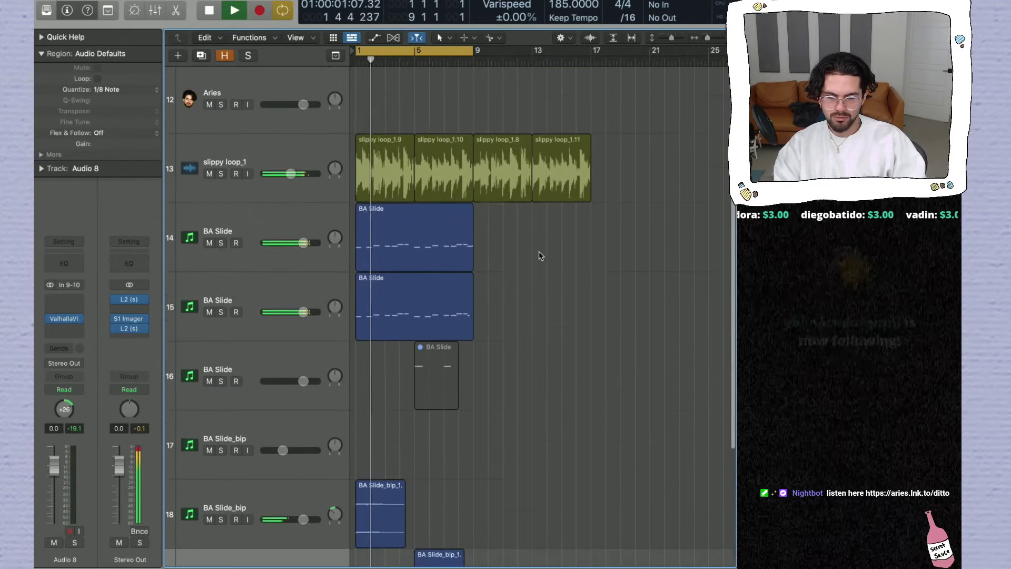
scroll(541, 256, "down", 1)
key("space")
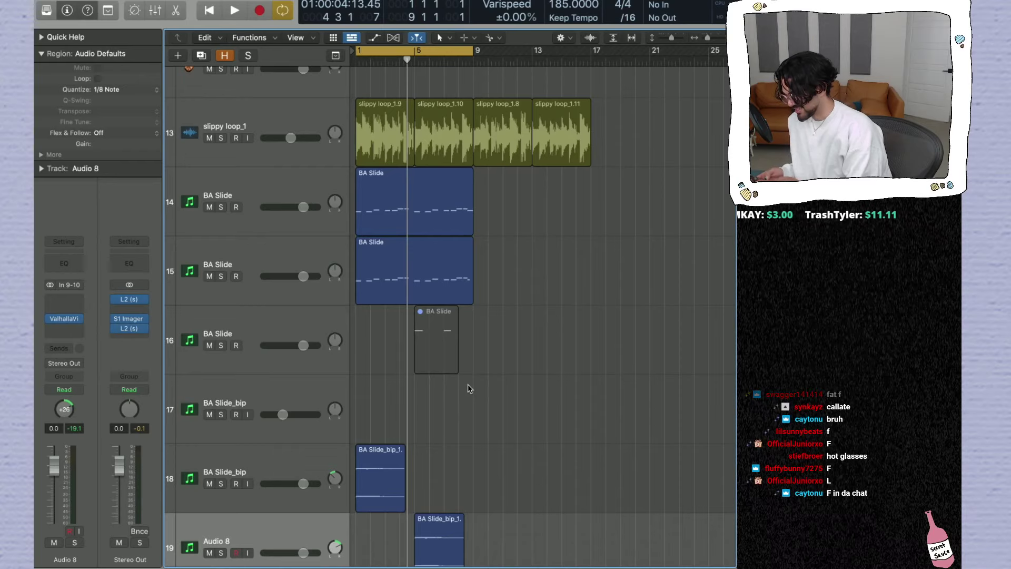
Step: Create a new audio track below Inst 9 and set its recording source to Input 2
scroll(468, 387, "down", 5)
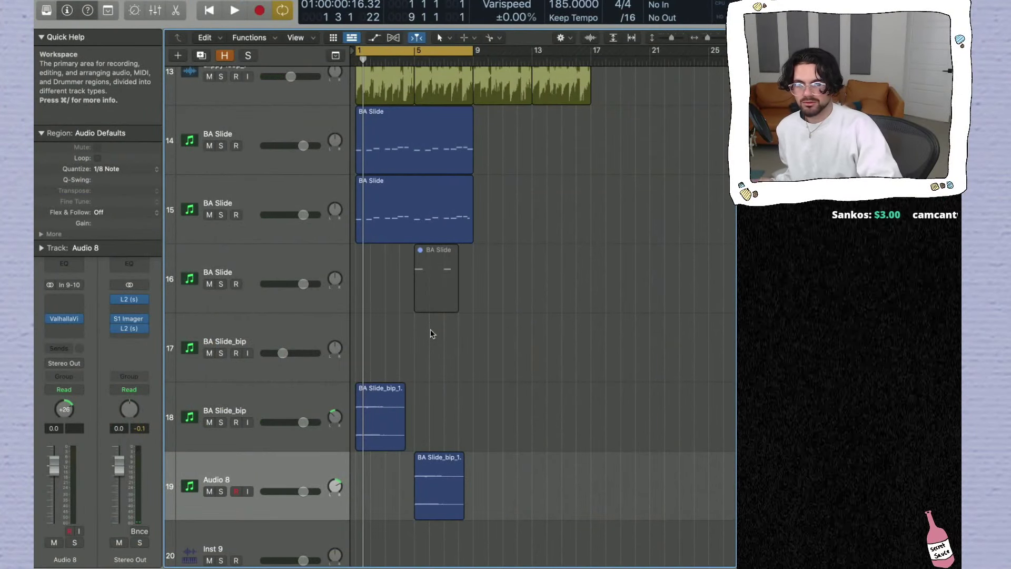
scroll(411, 378, "down", 3)
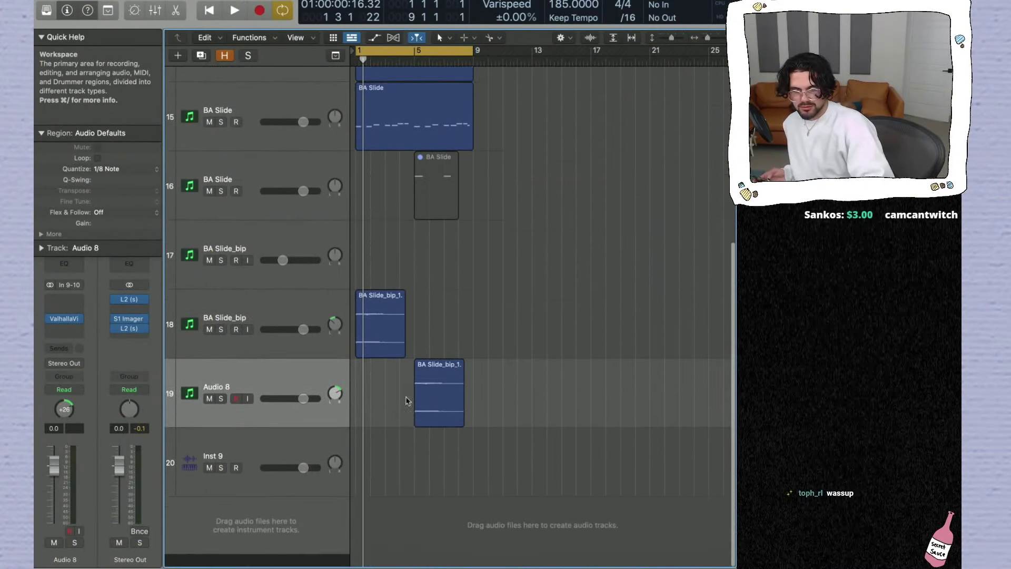
double_click(252, 516)
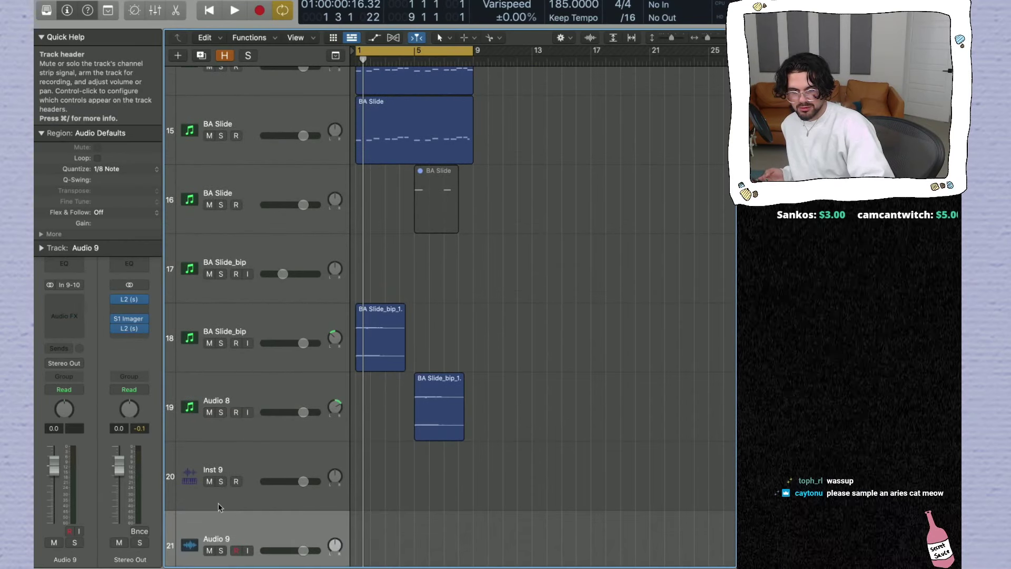
left_click(54, 286)
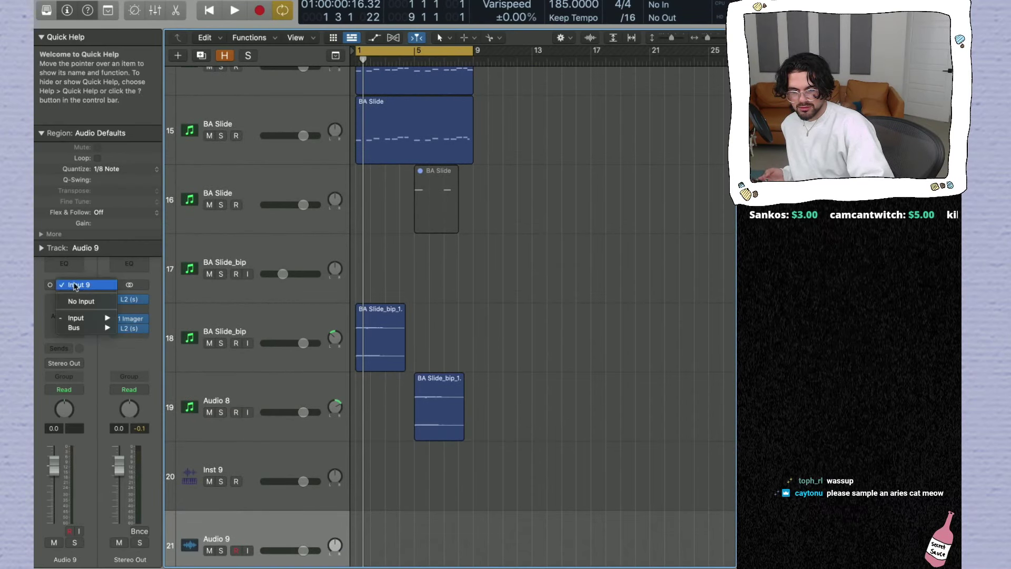
mouse_move(90, 318)
left_click(135, 319)
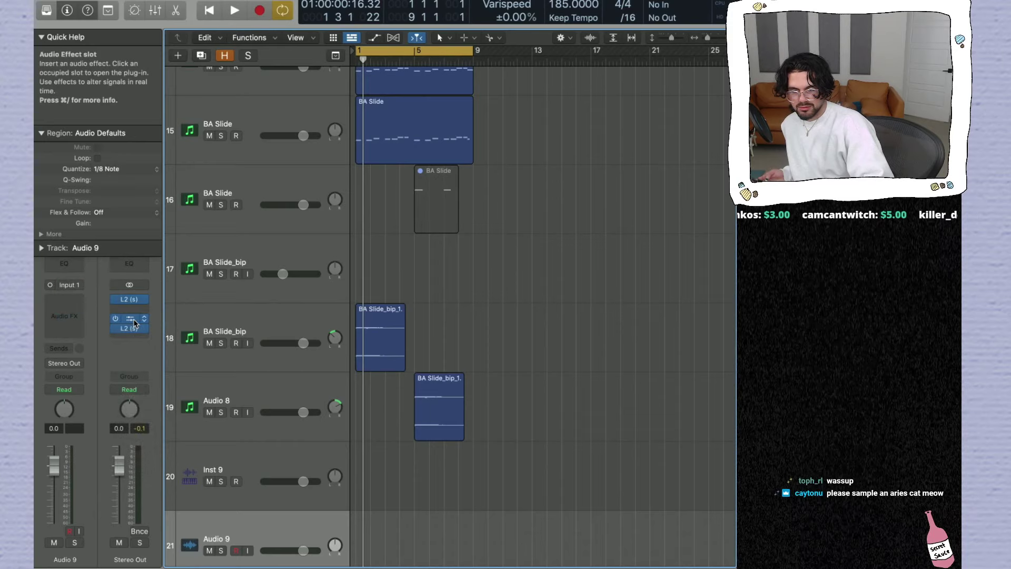
left_click(79, 285)
mouse_move(90, 318)
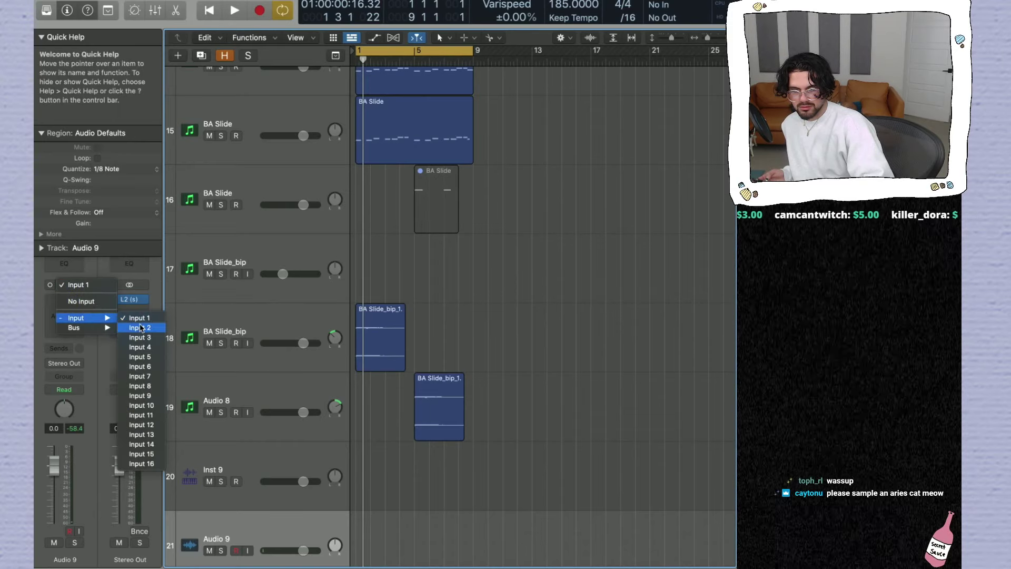
left_click(136, 329)
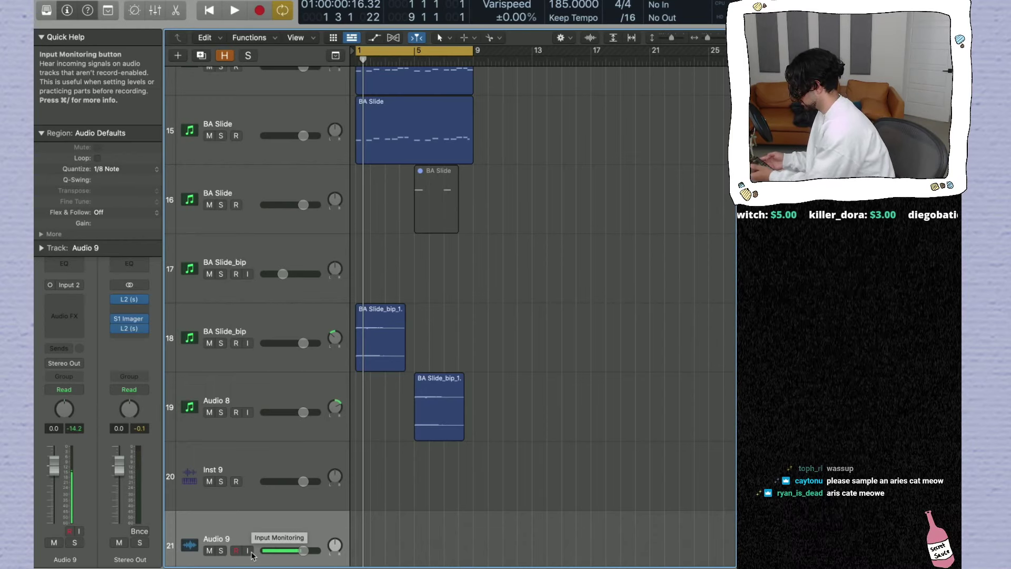
Step: Turn on input monitoring for Audio 9 and raise its volume to 6.0 dB, checking the live sound against the beat
left_click(251, 553)
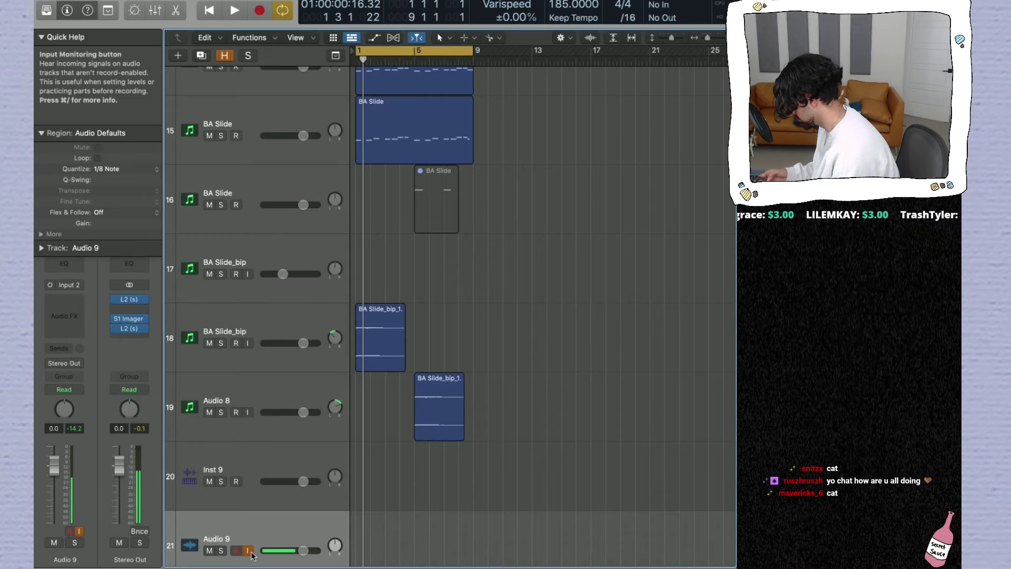
key("space")
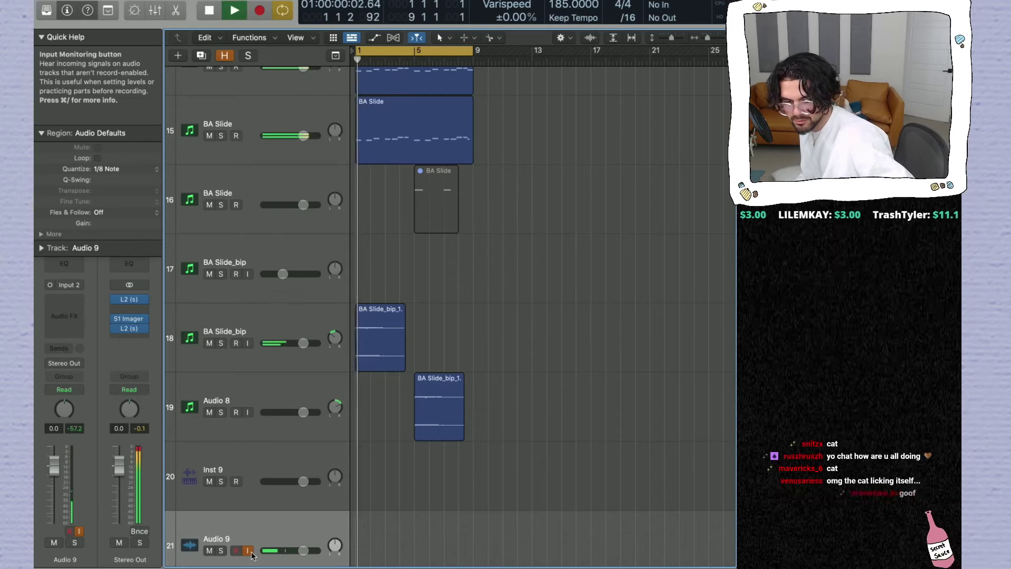
key("space")
left_click_drag(54, 463, 54, 419)
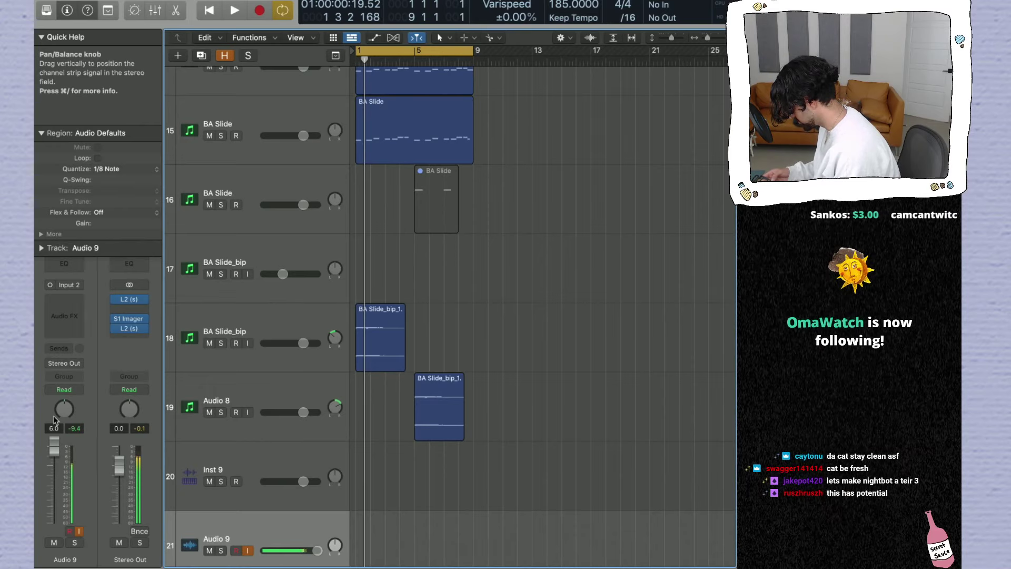
key("space")
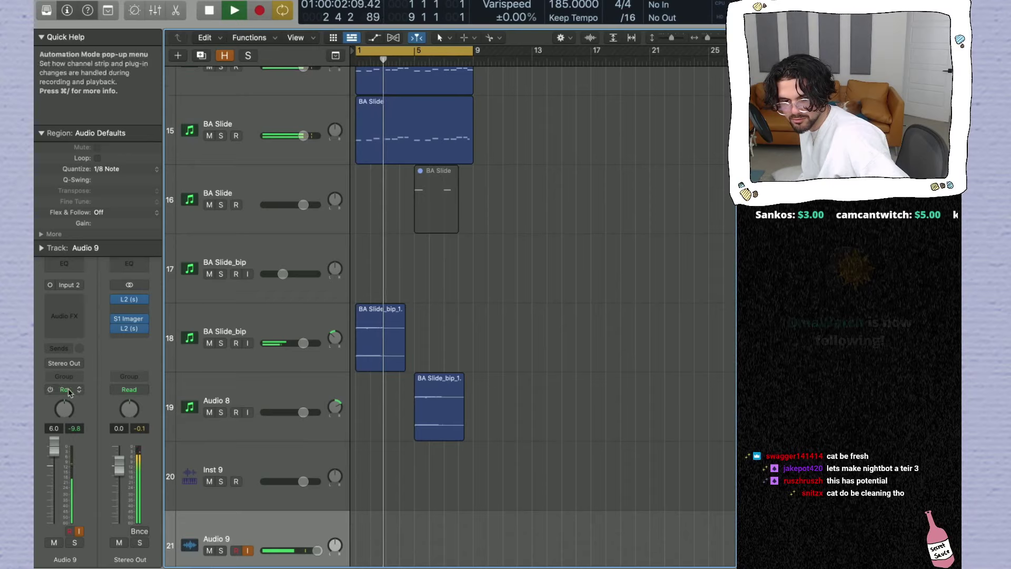
Step: Lower Audio 9's volume to 3.2 dB, mute BA Slide tracks 14 and 15, and audition the live input with the guitar loop
scroll(211, 151, "up", 3)
scroll(211, 151, "up", 2)
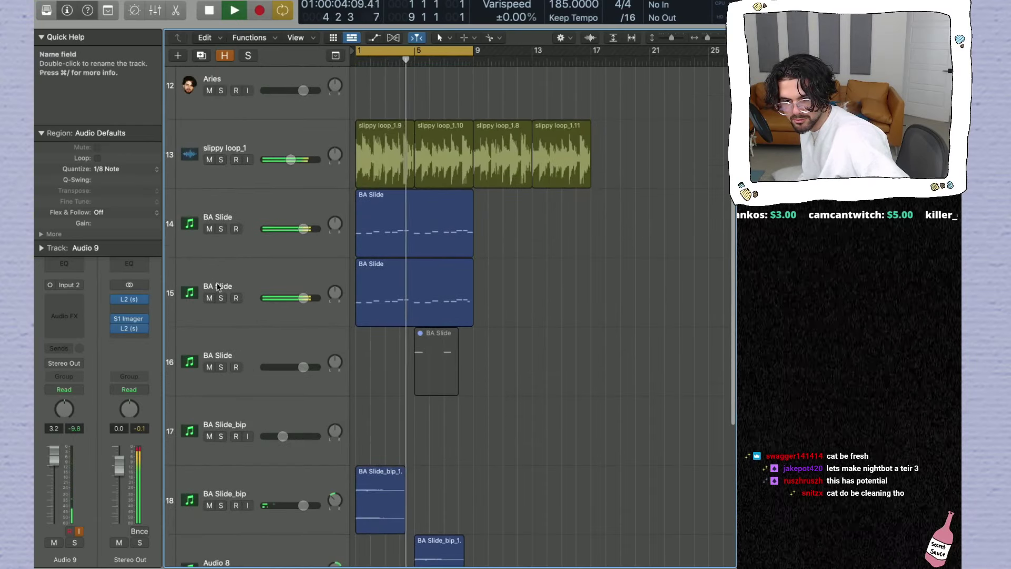
left_click(209, 228)
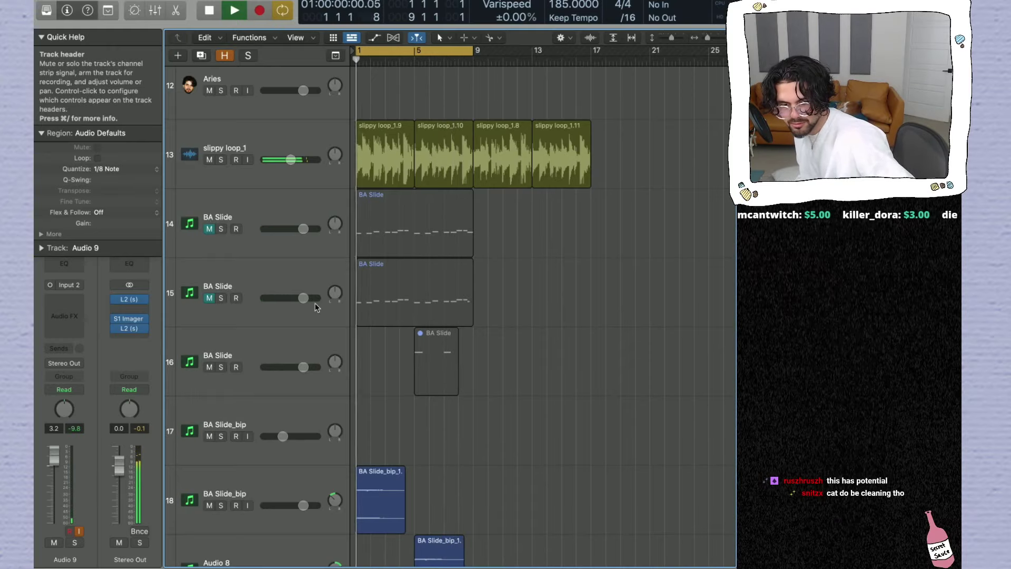
scroll(315, 302, "down", 3)
scroll(315, 304, "down", 1)
key("space")
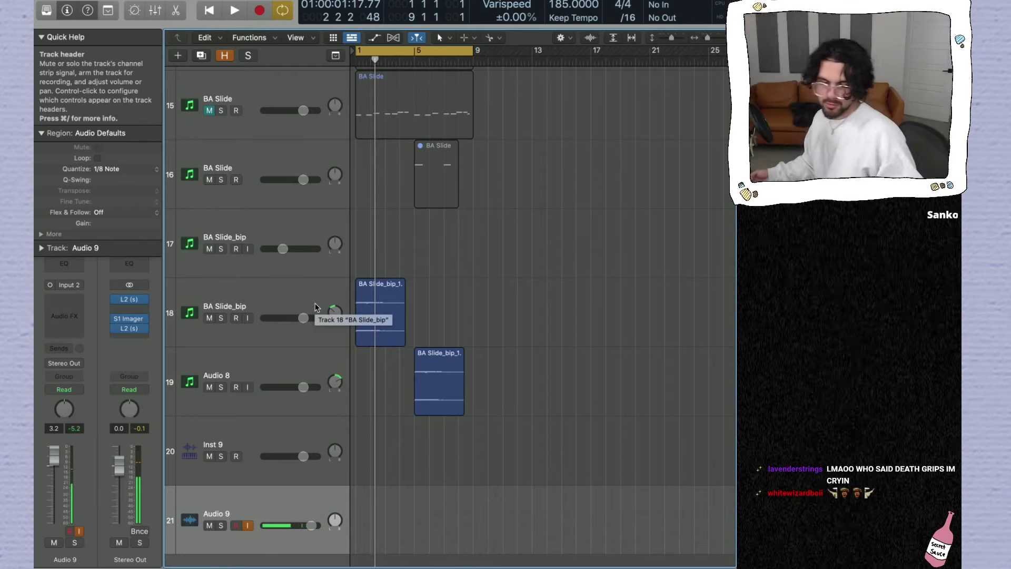
Step: Arm and solo Audio 9 and record a take on it from bar 1 to near the end of bar 6
left_click(235, 525)
left_click(221, 526)
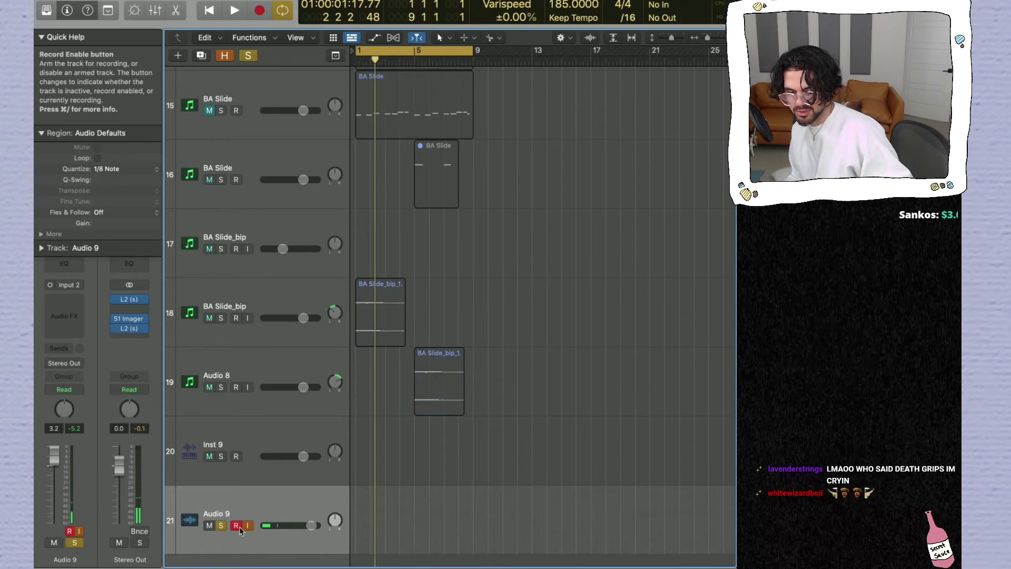
scroll(238, 530, "down", 2)
key("r")
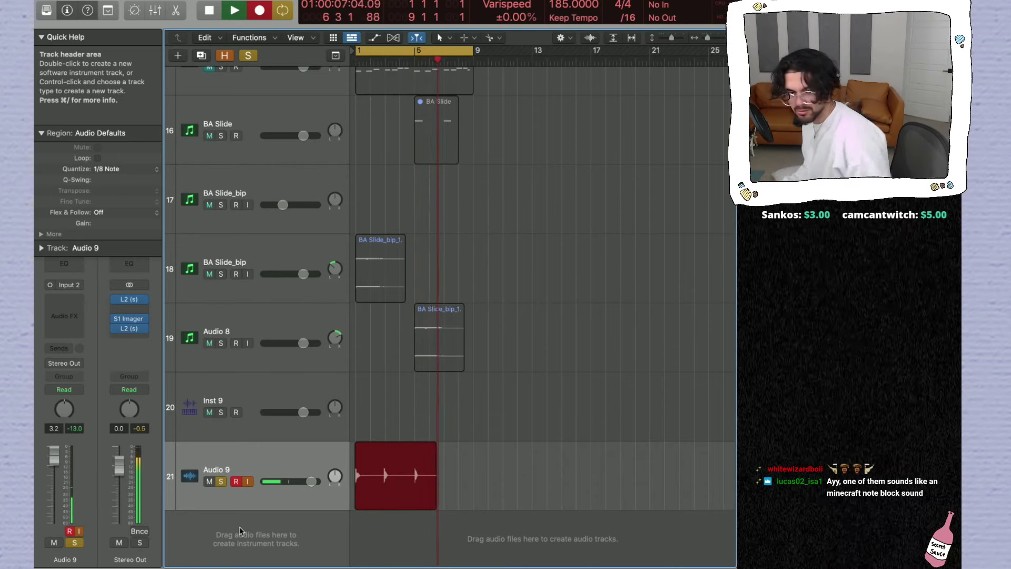
key("space")
Step: Create another audio track below Audio 9 and turn off Audio 9's solo so only the new track is soloed
double_click(257, 521)
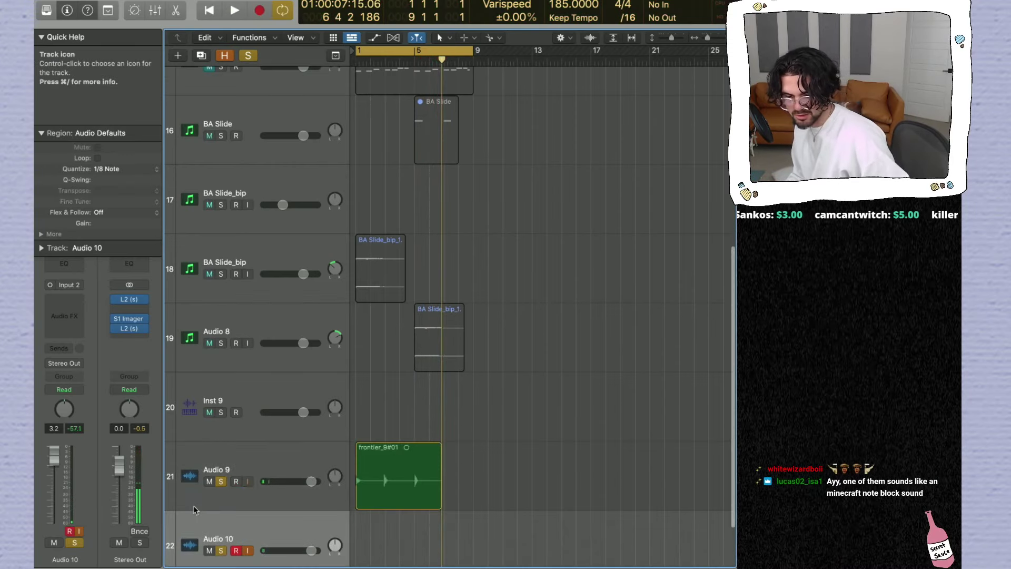
left_click(222, 482)
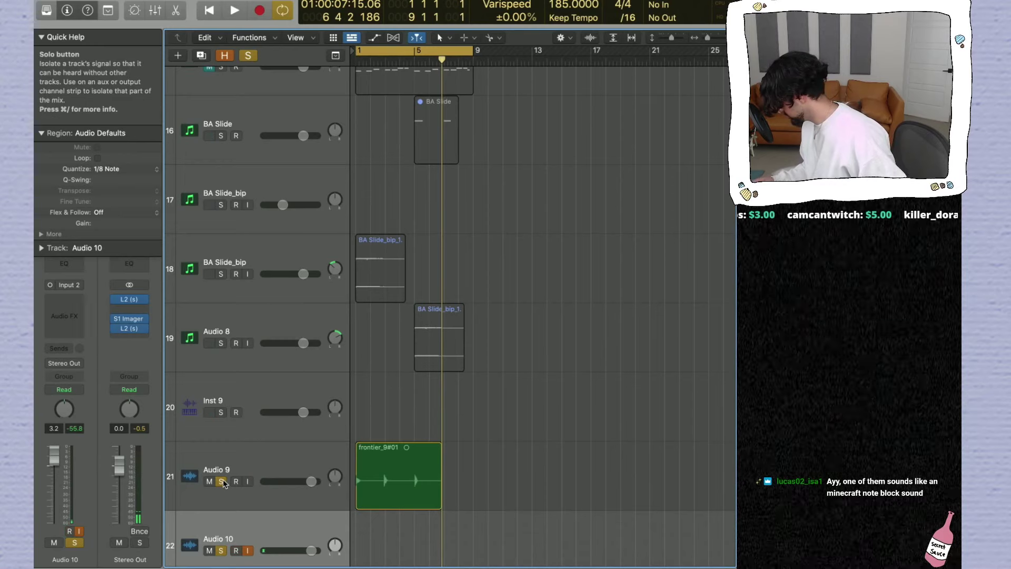
left_click(222, 482)
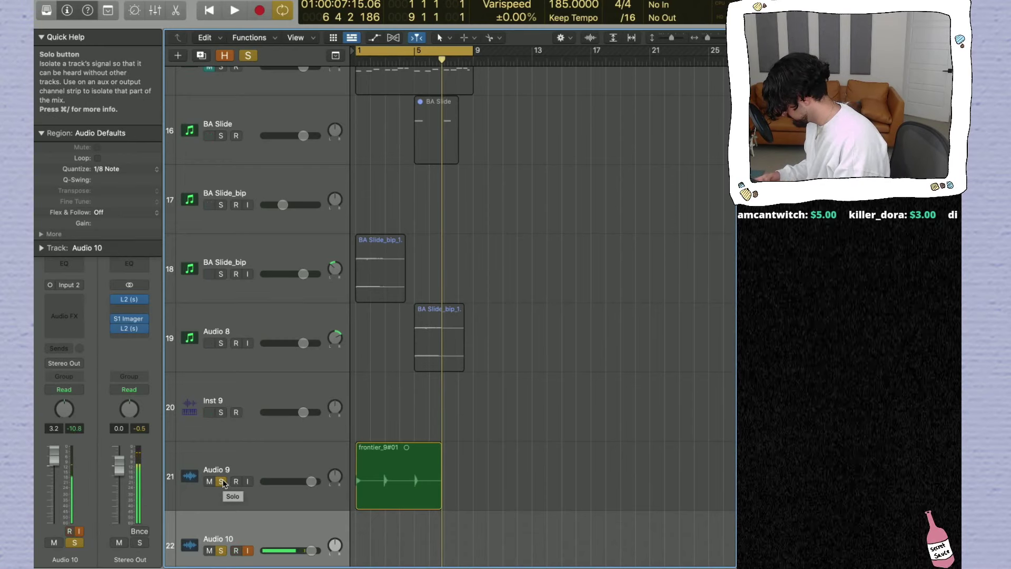
left_click(221, 481)
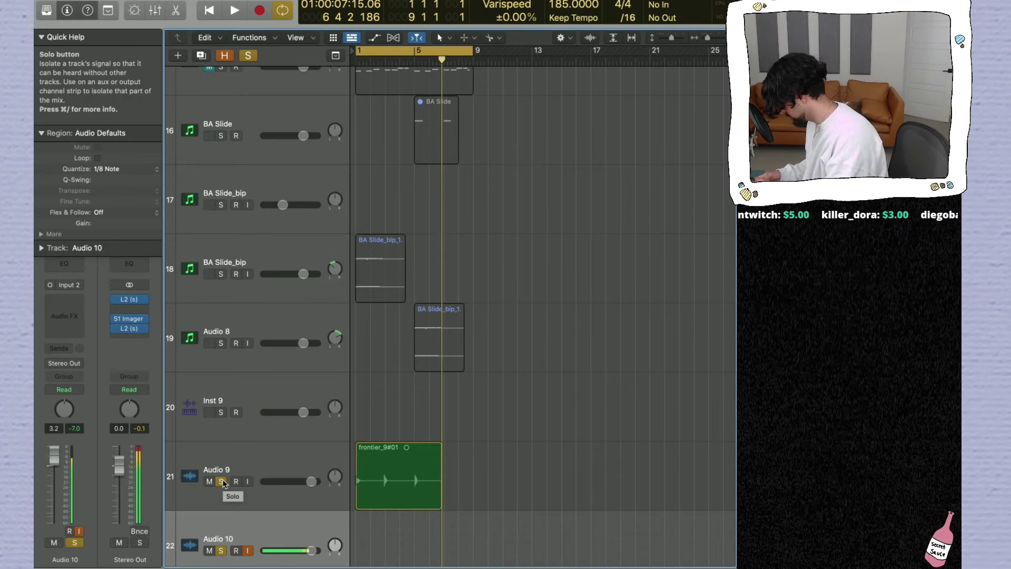
left_click(221, 482)
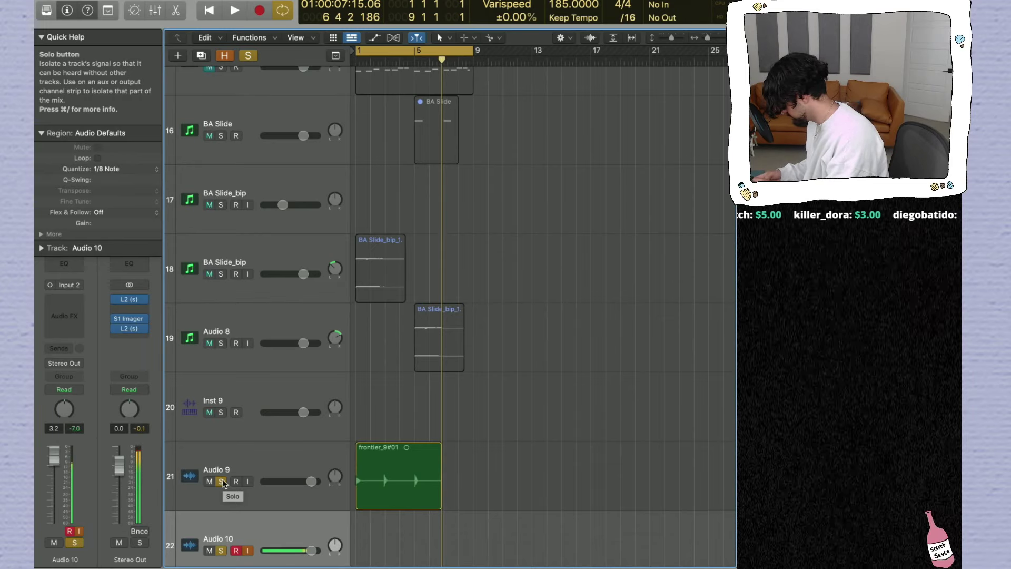
left_click(222, 482)
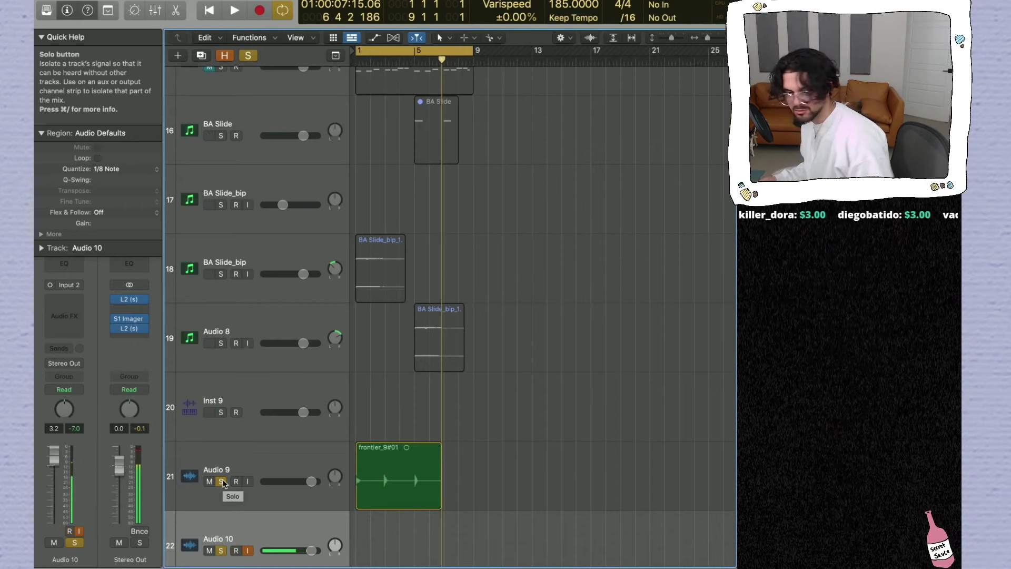
left_click(222, 482)
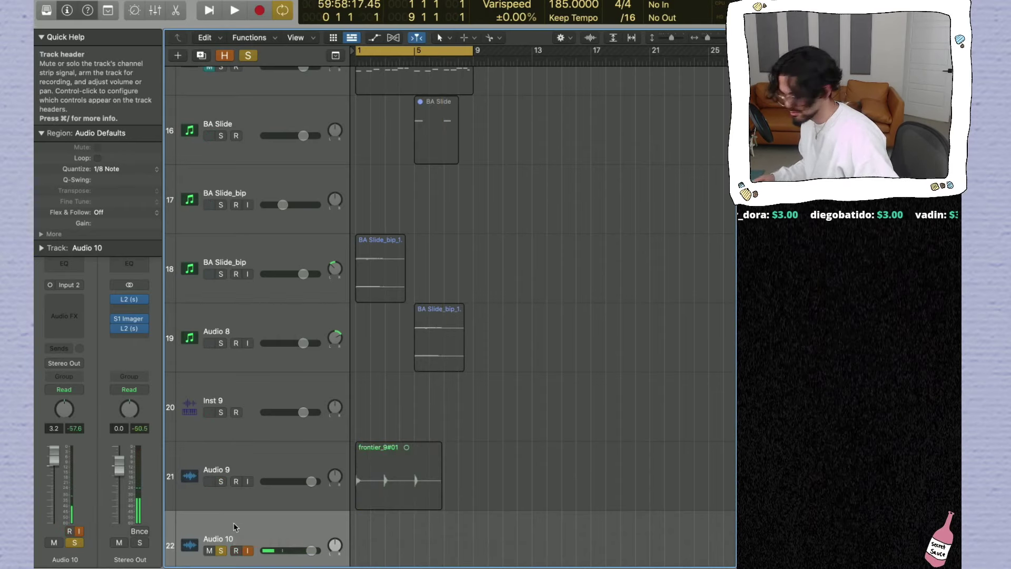
Step: Record a short take on Audio 10 from bar 1, turn cycle mode off, and record a second take from bar 2 into bar 6
key("space")
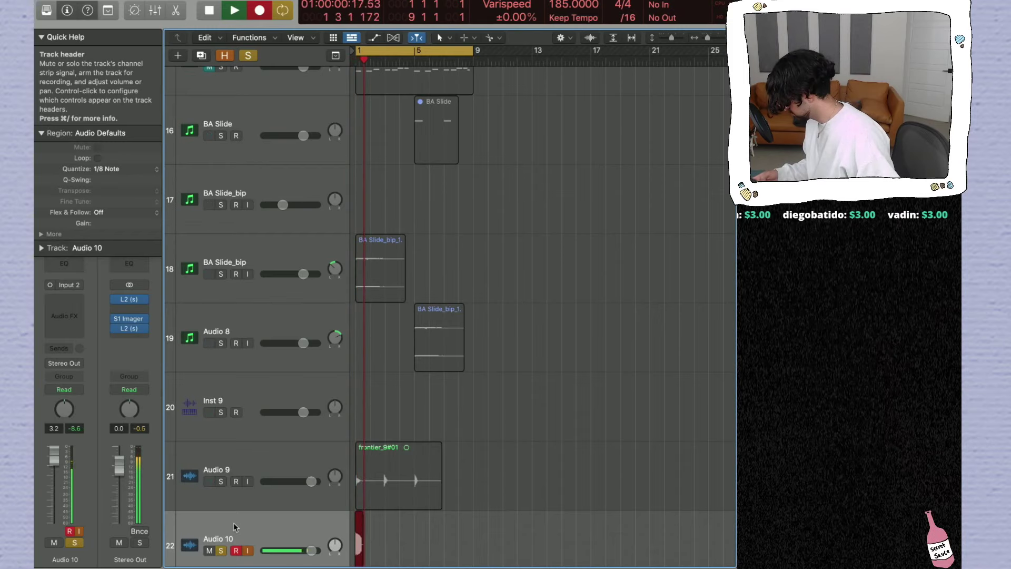
key("space")
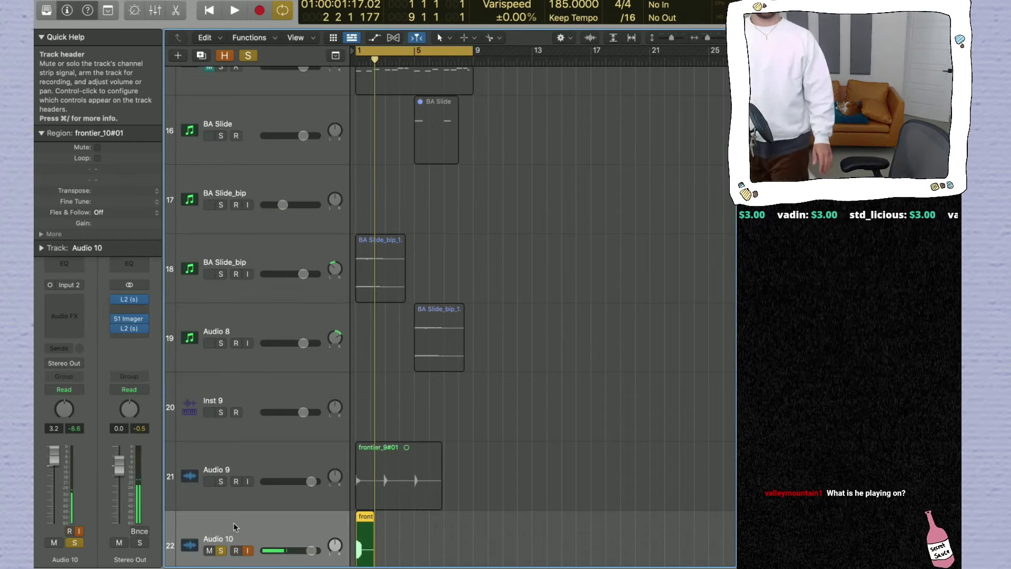
key("c")
key("r")
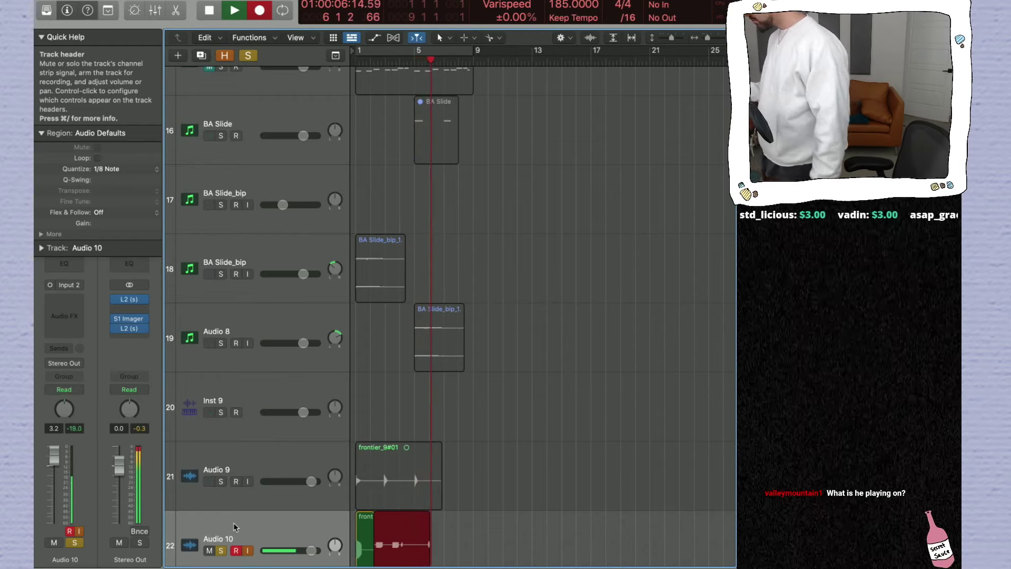
key("space")
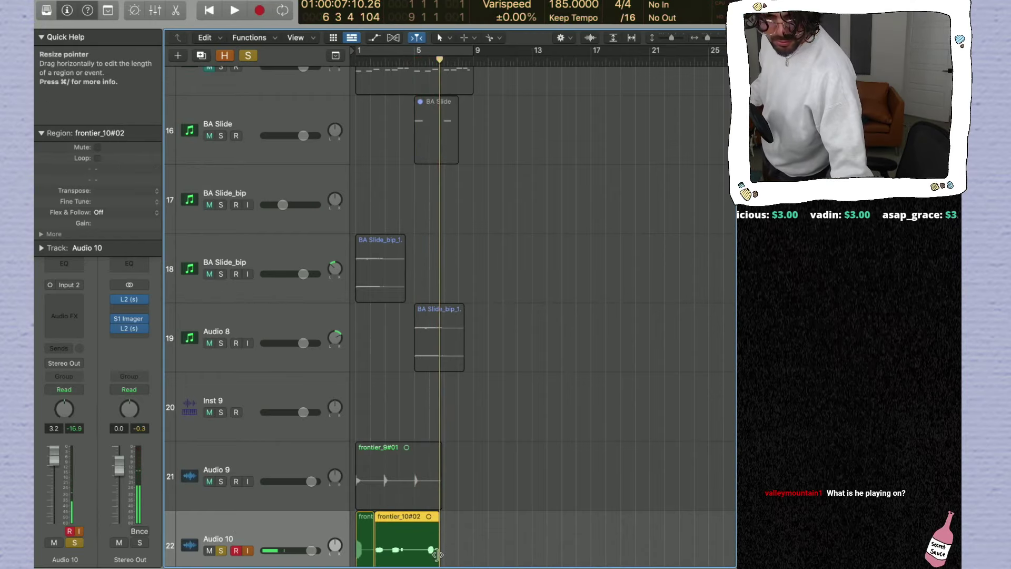
Step: Shorten the second take on Audio 10 so that it ends at about the end of bar 3
left_click_drag(441, 550, 399, 553)
mouse_move(377, 553)
scroll(428, 404, "down", 3)
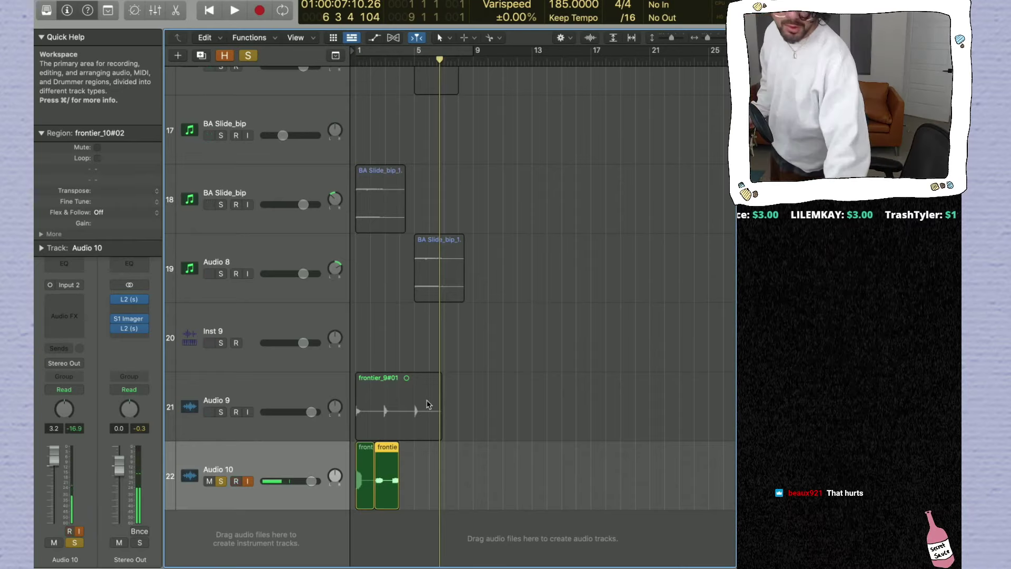
Step: Create another audio track below Audio 10 and record a take on it from late bar 6 to about bar 14
key("super+d")
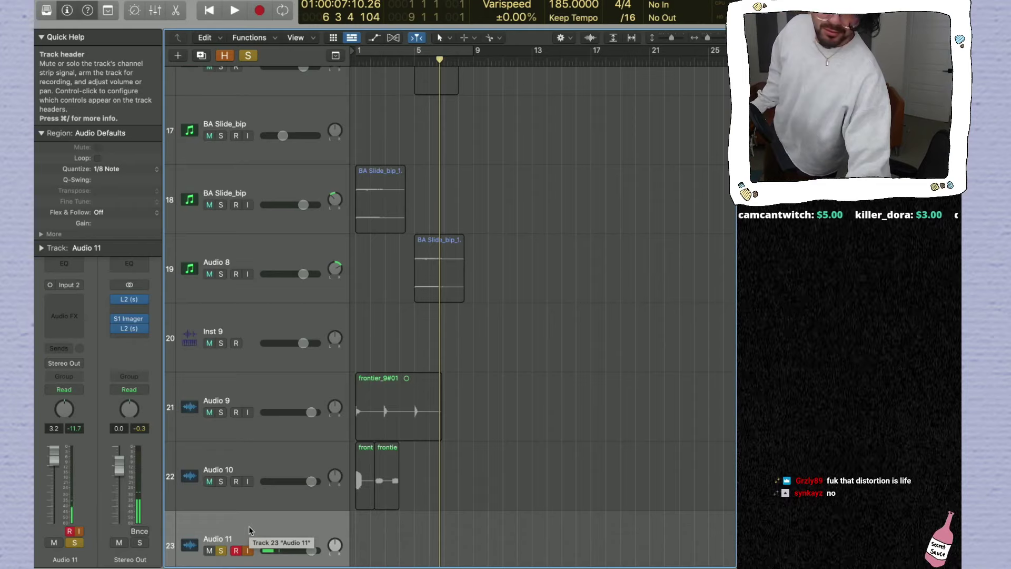
key("r")
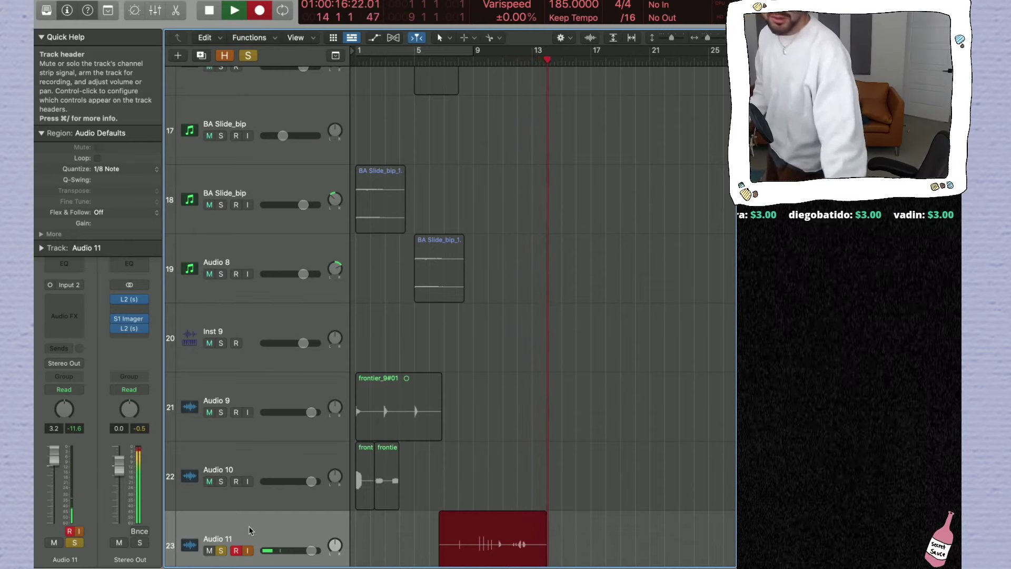
key("space")
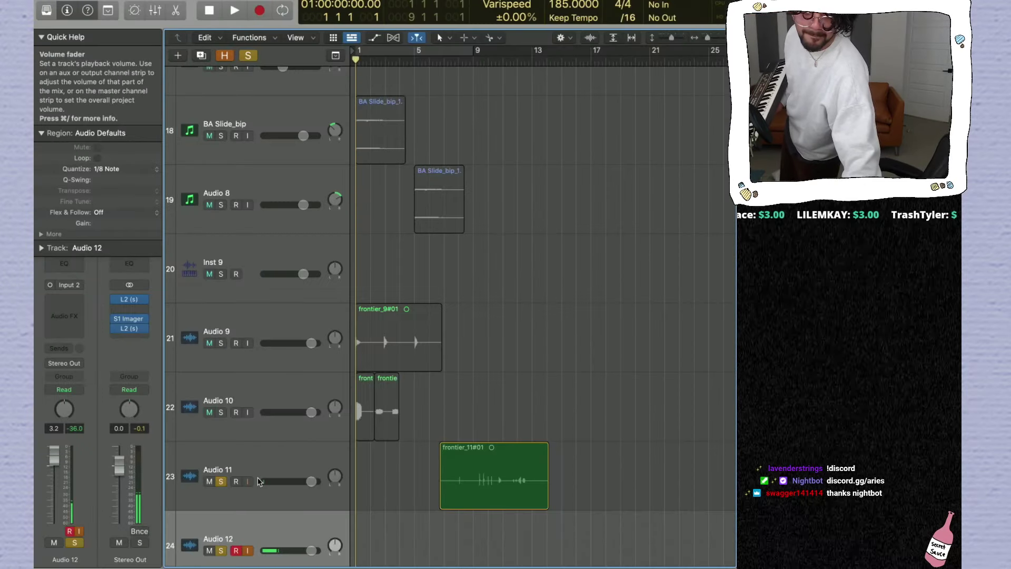
Step: Record a long take on Audio 12 from bar 1 into bar 28
key("r")
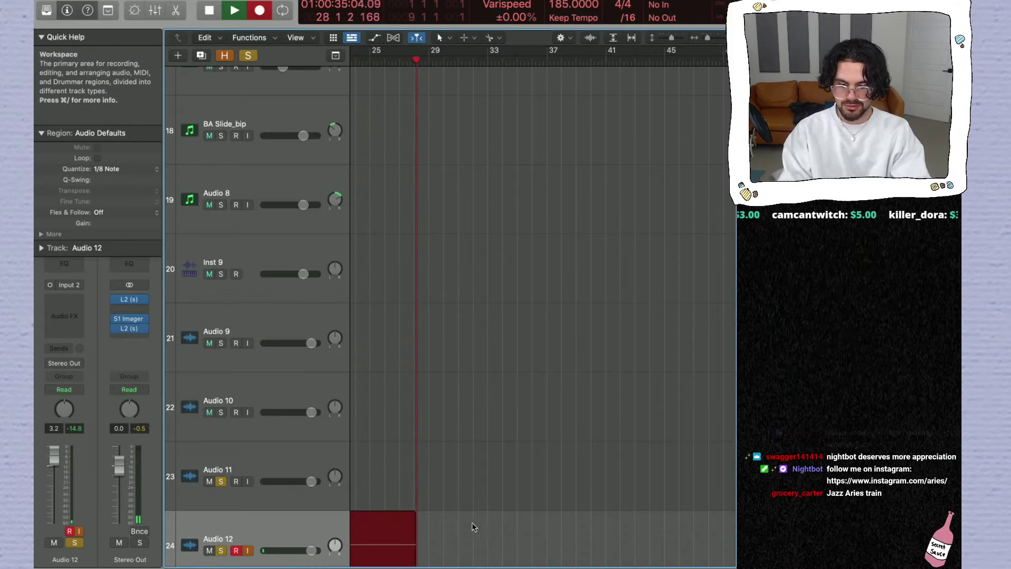
scroll(442, 527, "left", 10)
key("space")
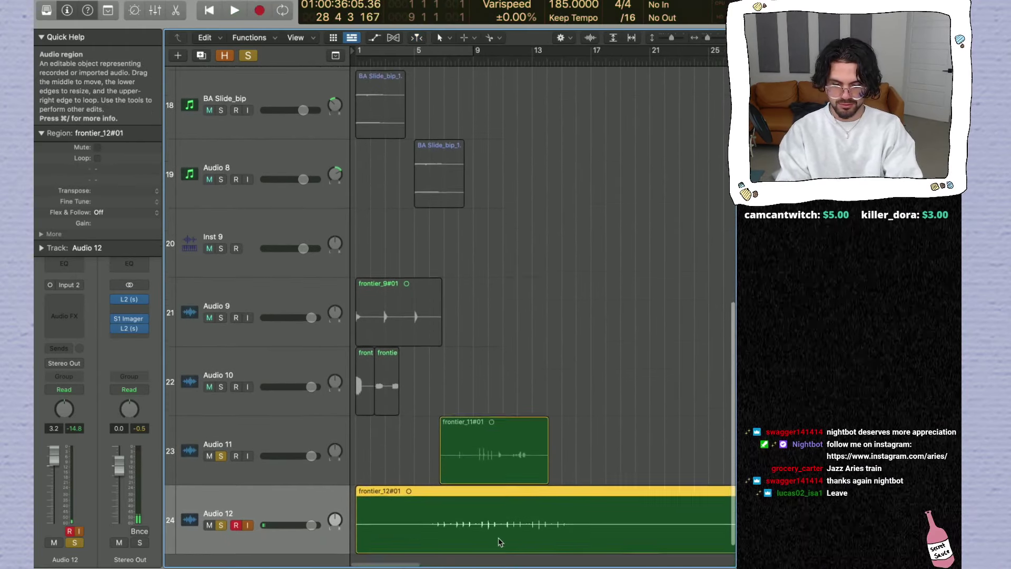
Step: Split the Audio 12 take shortly before bar 16 and delete everything after the cut
scroll(527, 506, "down", 2)
left_click(576, 485)
key("t")
Step: Split the Audio 12 take at about bar 6 and delete the silent opening section
key("t")
key("BackSpace")
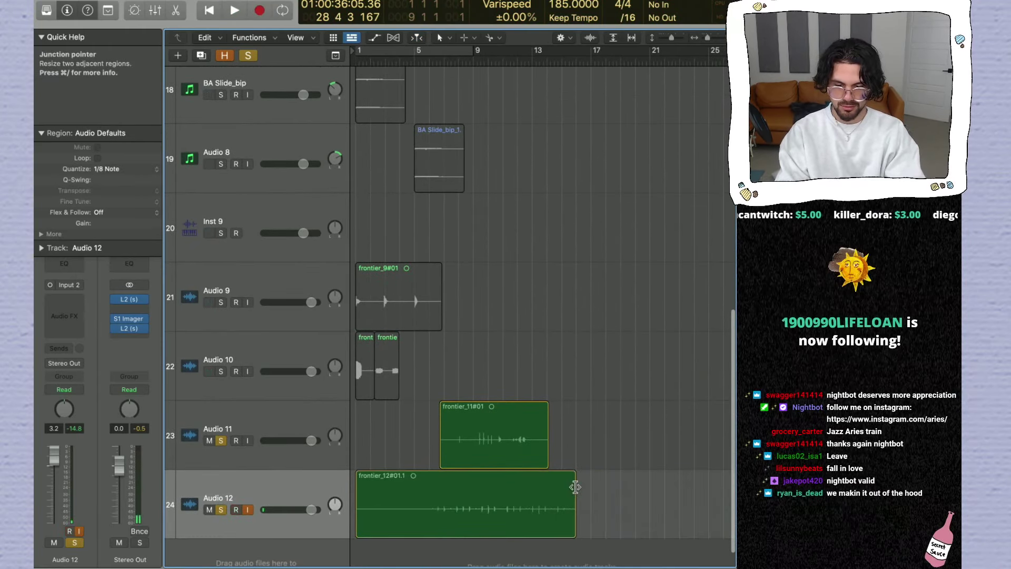
key("t")
key("i")
left_click(433, 491)
key("t")
key("t")
left_click(422, 479)
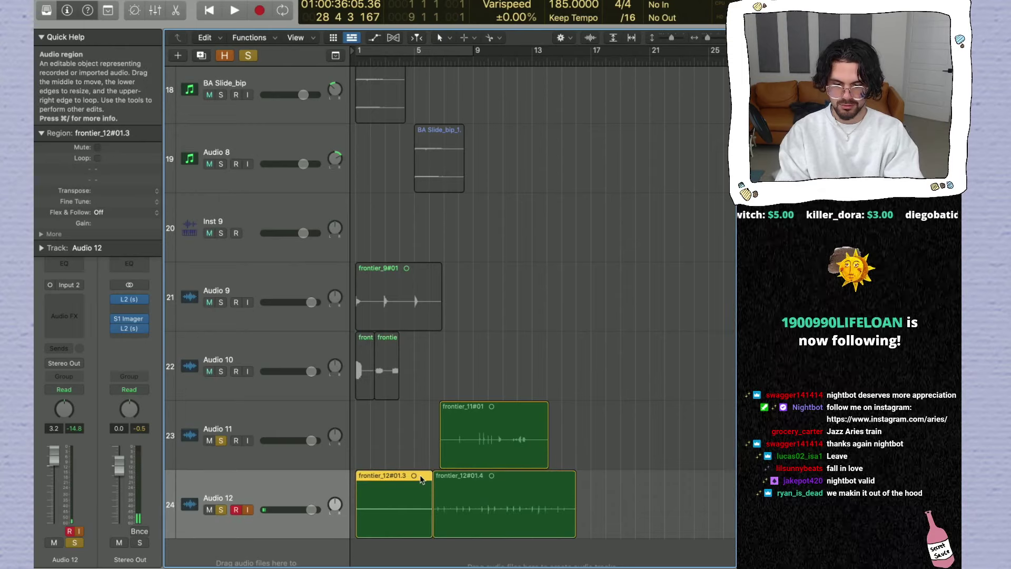
key("BackSpace")
key("t")
key("t")
Step: Turn off Audio 11's solo and Audio 12's input monitoring and record arming, and audition Audio 10 in solo
key("Return")
key("space")
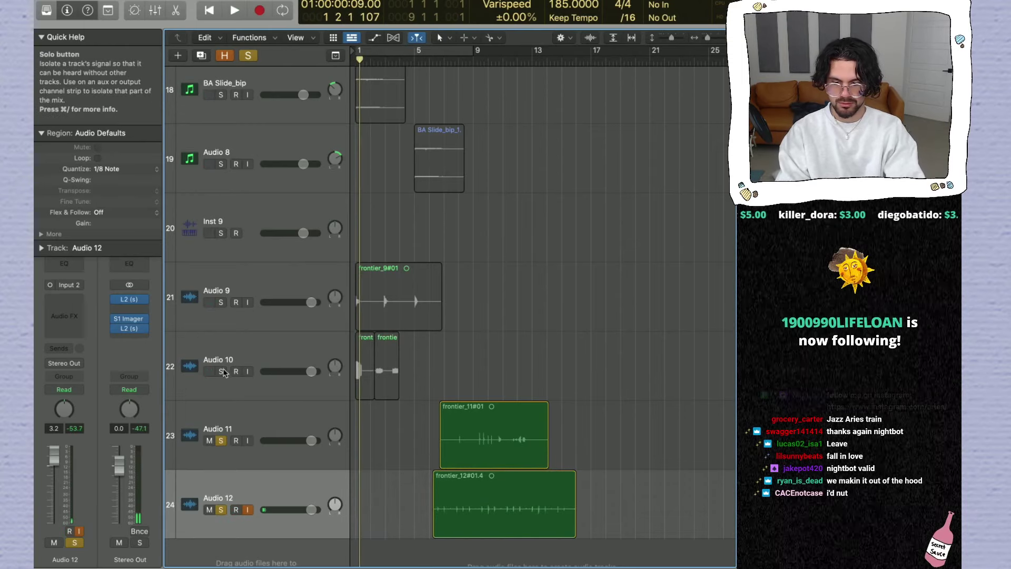
left_click(221, 442)
left_click(248, 510)
left_click(236, 510)
key("space")
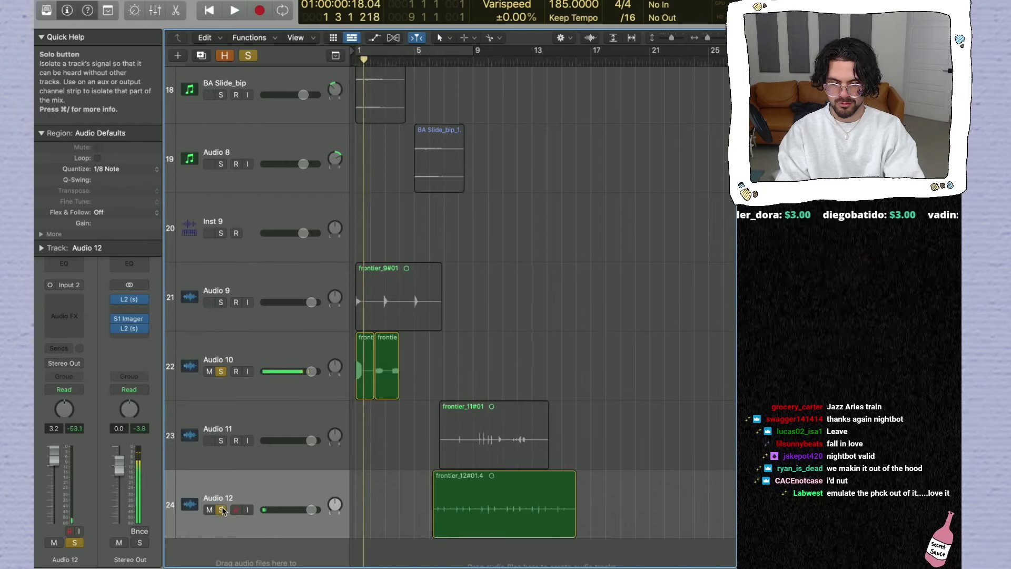
Step: Turn off the solos on Audio 12 and Audio 10 and audition Audio 9 soloed from bar 1
left_click(221, 510)
left_click(221, 302)
key("space")
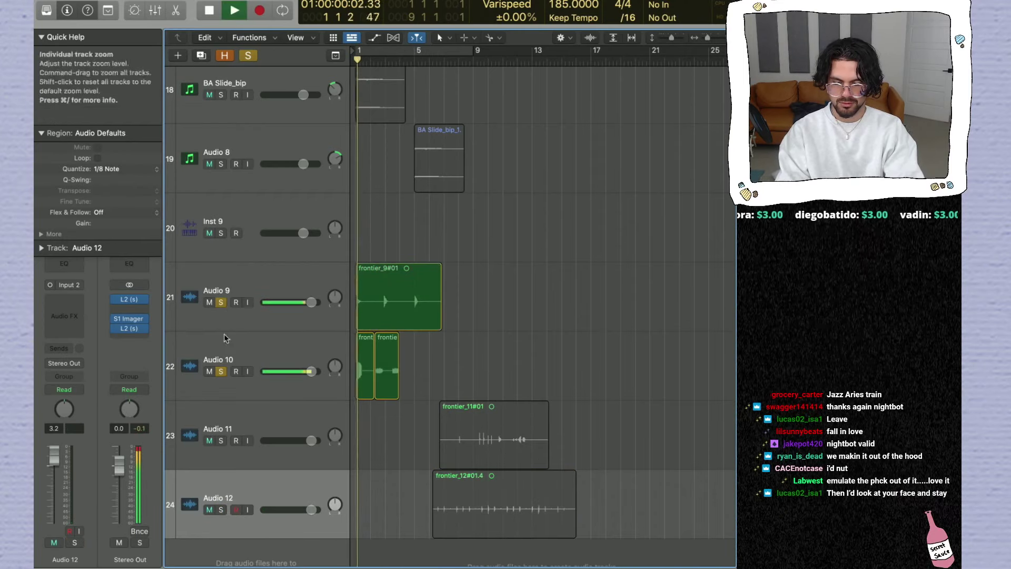
key("space")
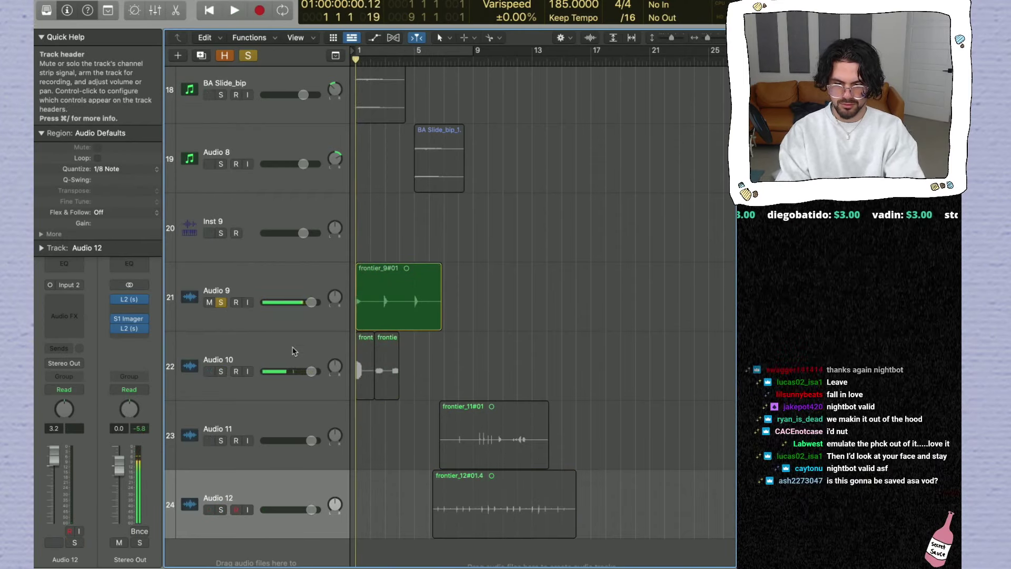
Step: Split the Audio 9 take in bar 1 just after the first hit's tail and play it from the start
key("super+Right")
key("super+Right")
key("super+Right")
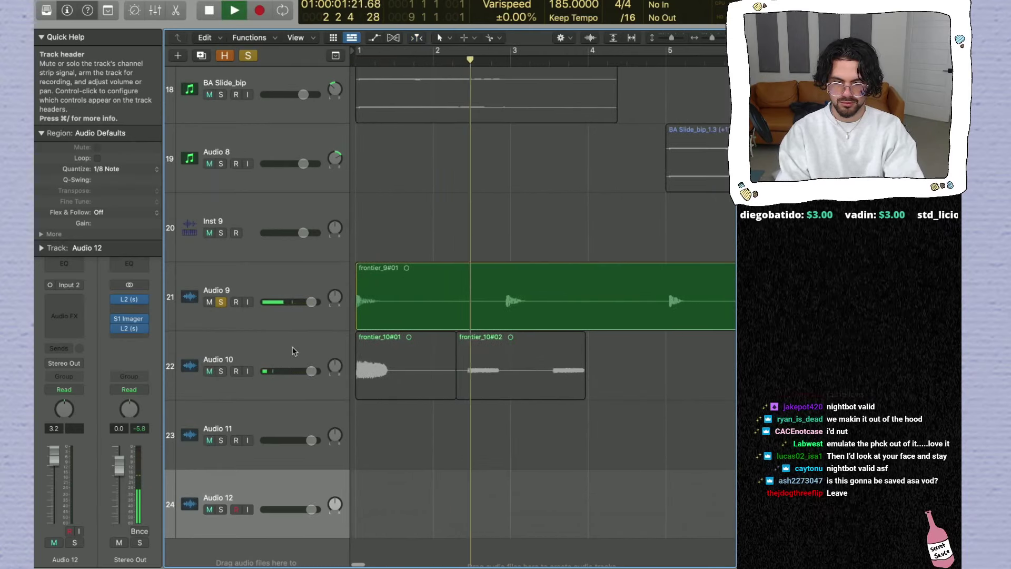
key("t")
key("r")
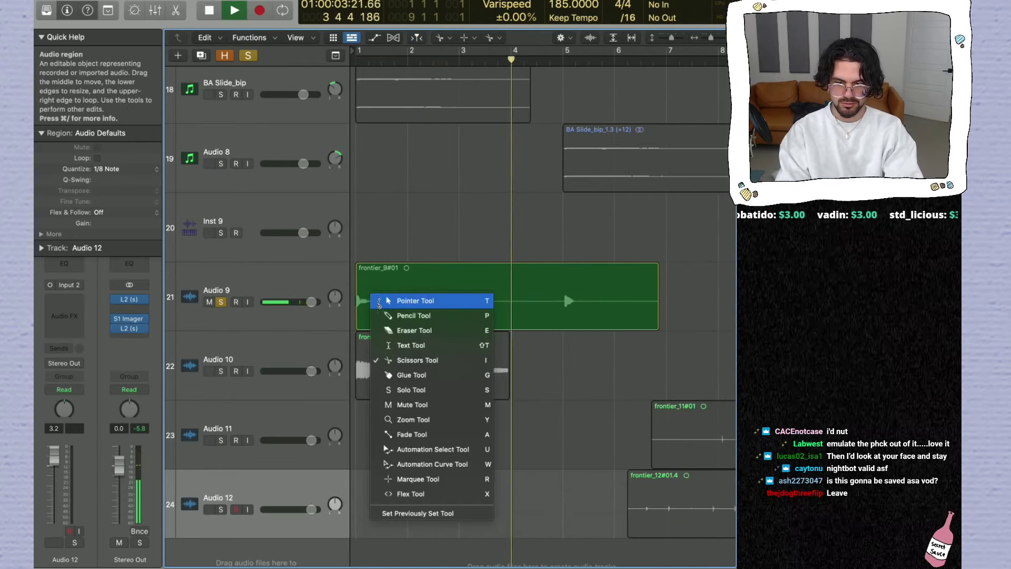
key("t")
key("i")
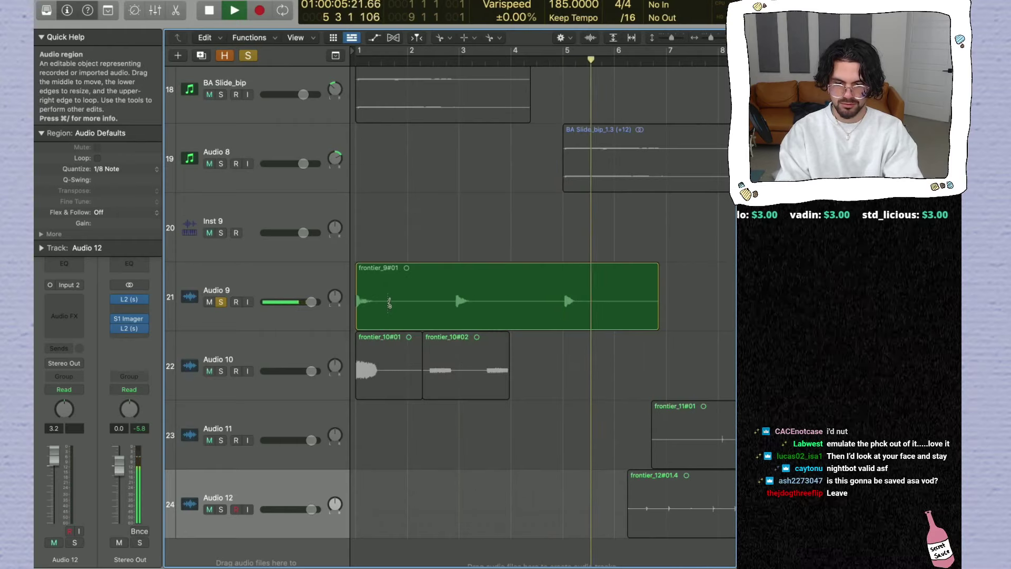
left_click(387, 298)
key("space")
key("space")
key("Return")
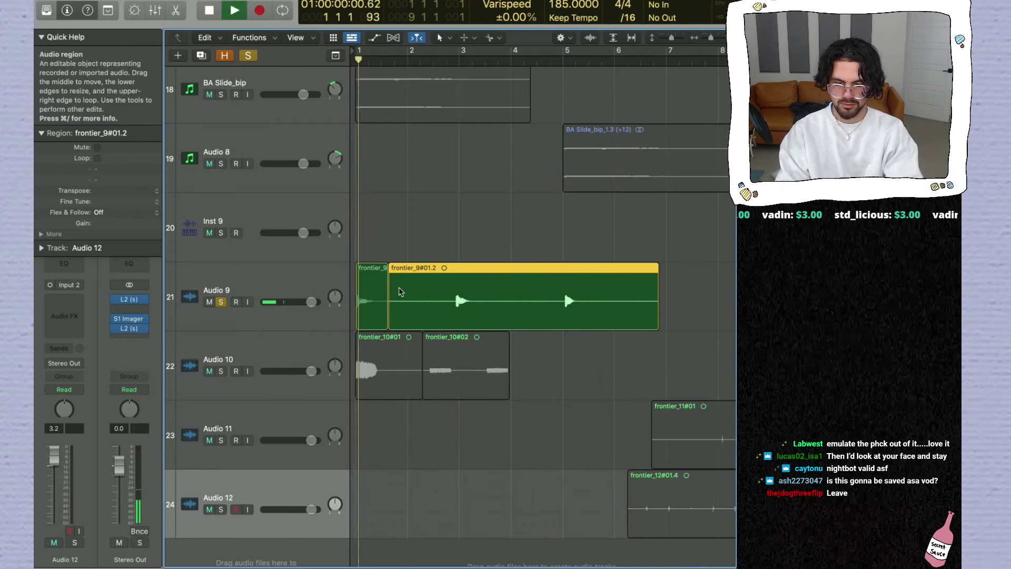
Step: Cut out the silence between the hits on Audio 9, leaving three separate hit regions
scroll(422, 294, "up", 1)
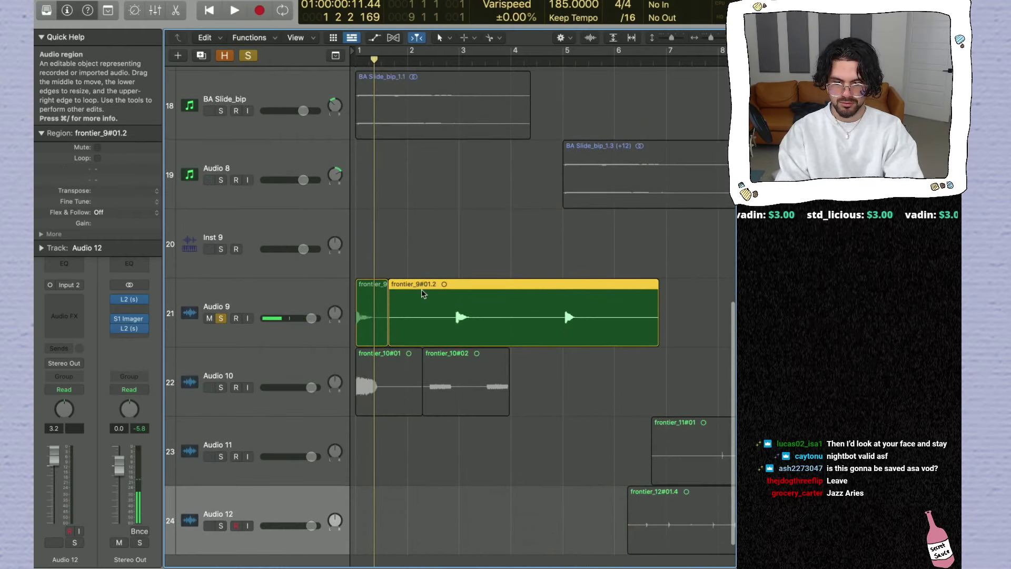
left_click_drag(394, 327, 564, 322)
key("BackSpace")
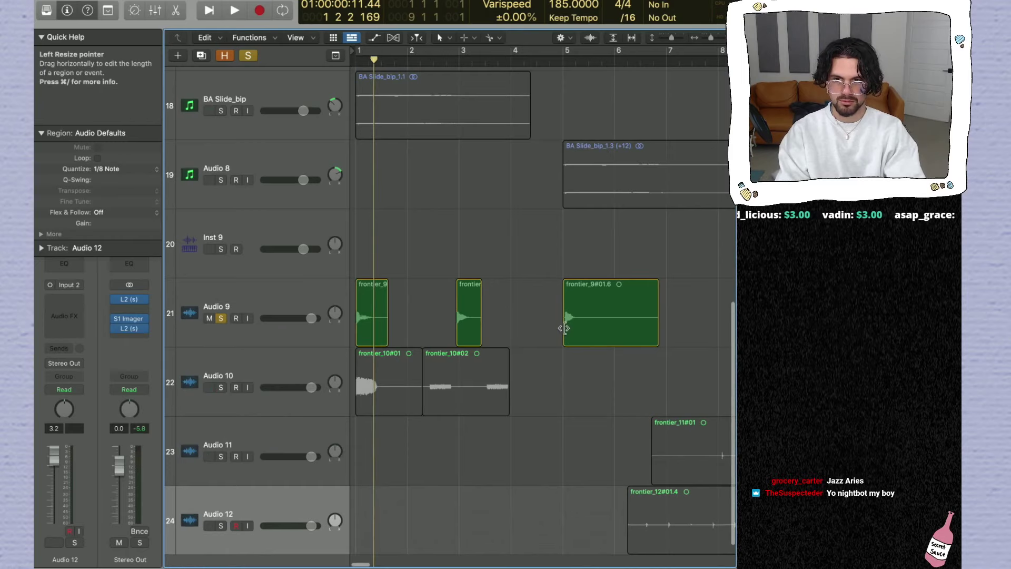
Step: Trim the third Audio 9 hit to start at its transient in bar 5 and cut off its silent tail after mid-bar
key("super+Right")
scroll(563, 327, "right", 10)
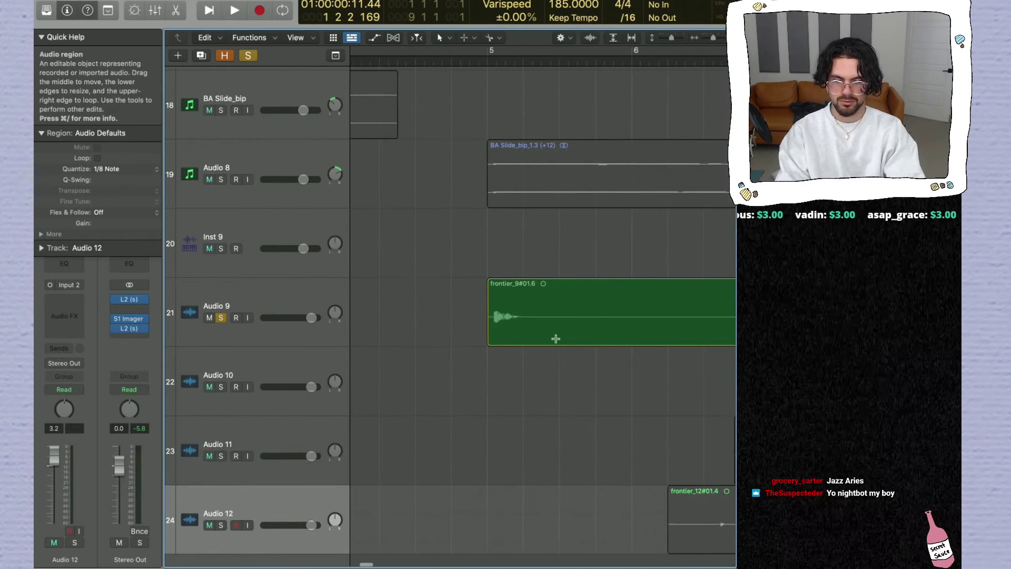
left_click_drag(492, 326, 499, 330)
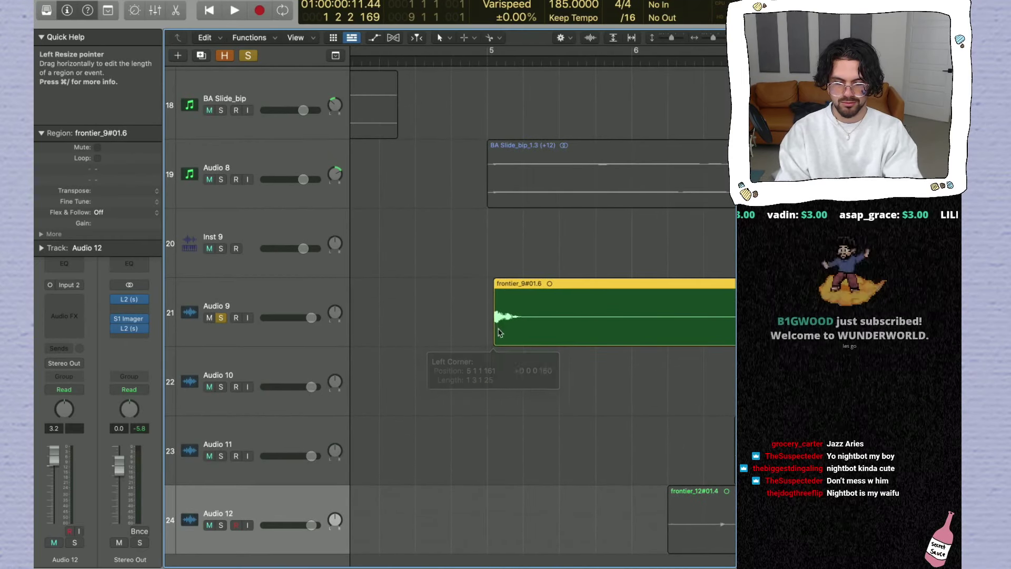
left_click(575, 318)
key("t")
key("t")
key("BackSpace")
key("t")
key("t")
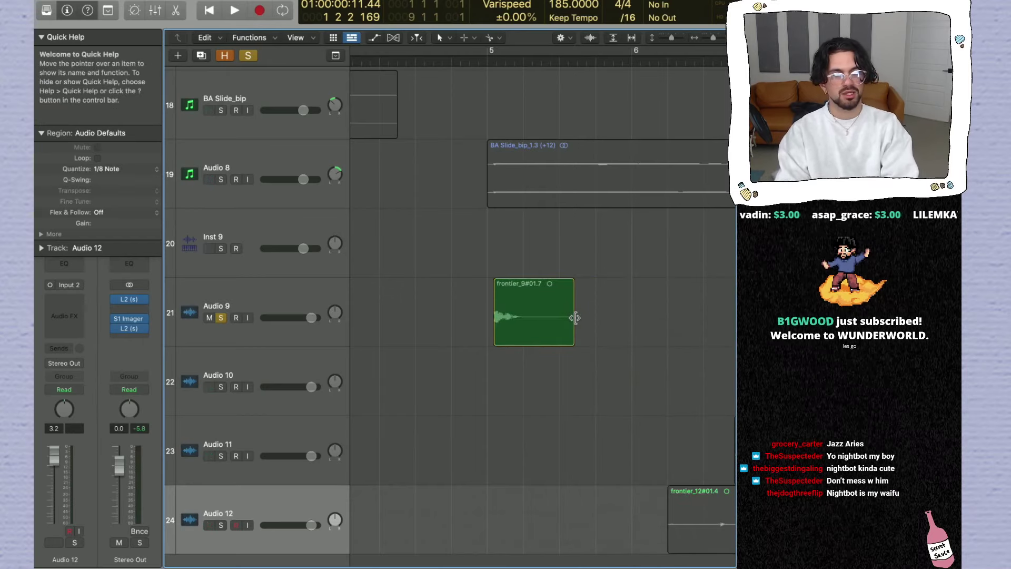
Step: Move Audio 9's second hit to just after the first in bar 1 and the third hit to 2 2 1 161
key("super+Left")
key("super+Left")
scroll(575, 318, "left", 5)
left_click(454, 299)
left_click_drag(456, 300, 395, 295)
left_click_drag(557, 299, 426, 300)
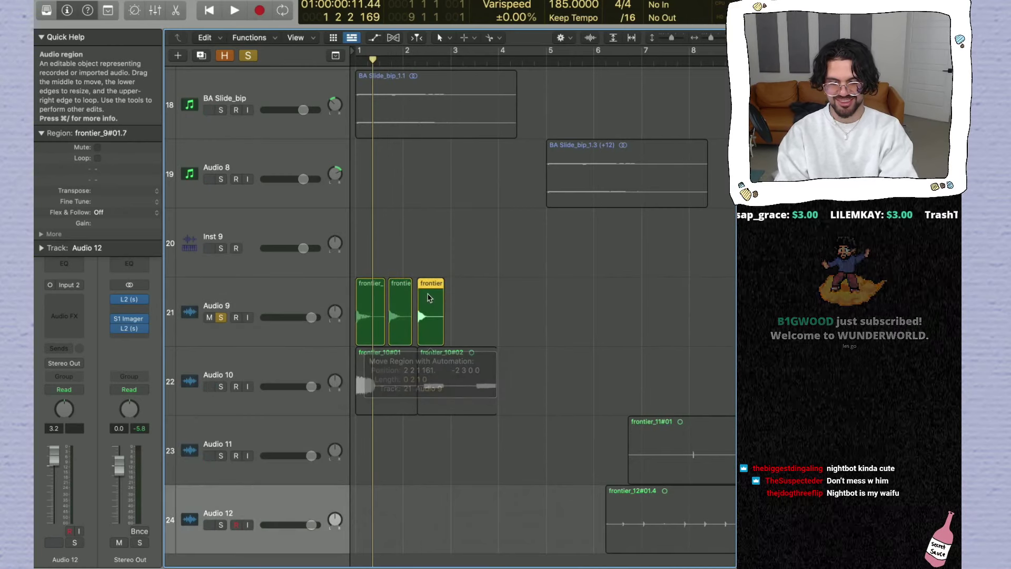
Step: Solo Audio 10, turn off Audio 9's solo, and listen to the Audio 10 takes
key("space")
left_click(220, 386)
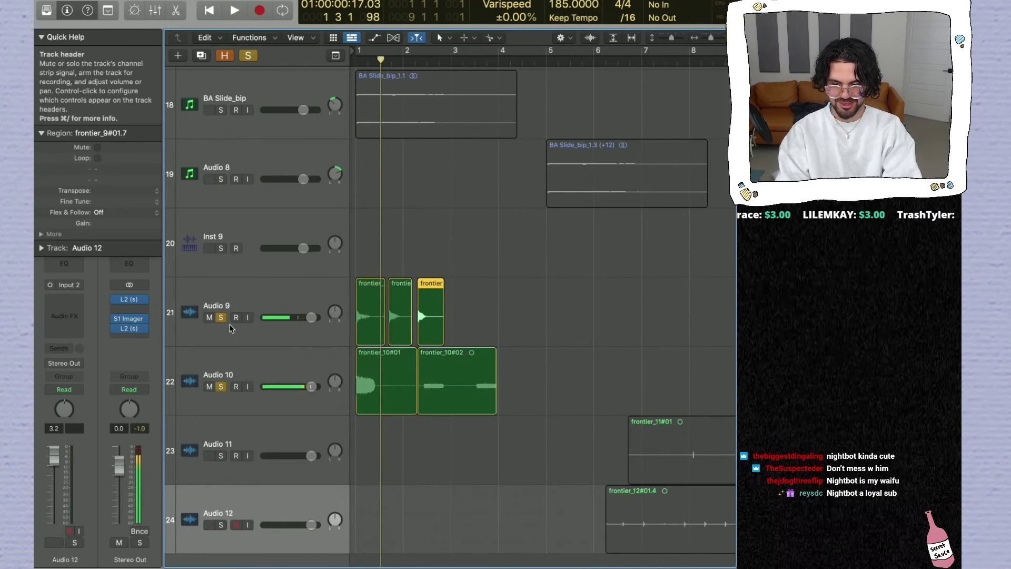
left_click(212, 318)
left_click(210, 318)
left_click(221, 318)
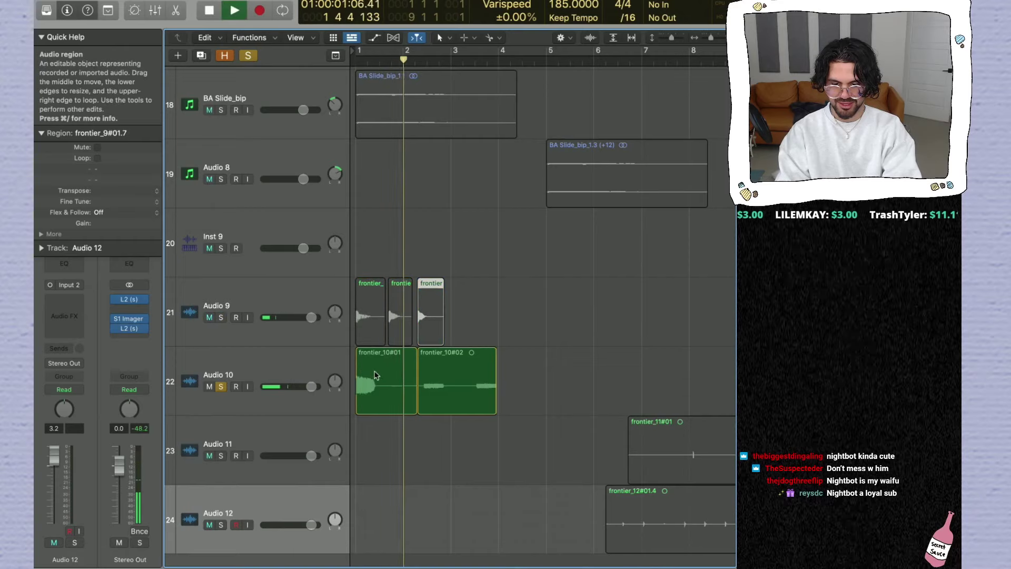
Step: Shorten the second Audio 10 take to end just before bar 3 and the first to end right after its sound
left_click_drag(494, 396, 448, 397)
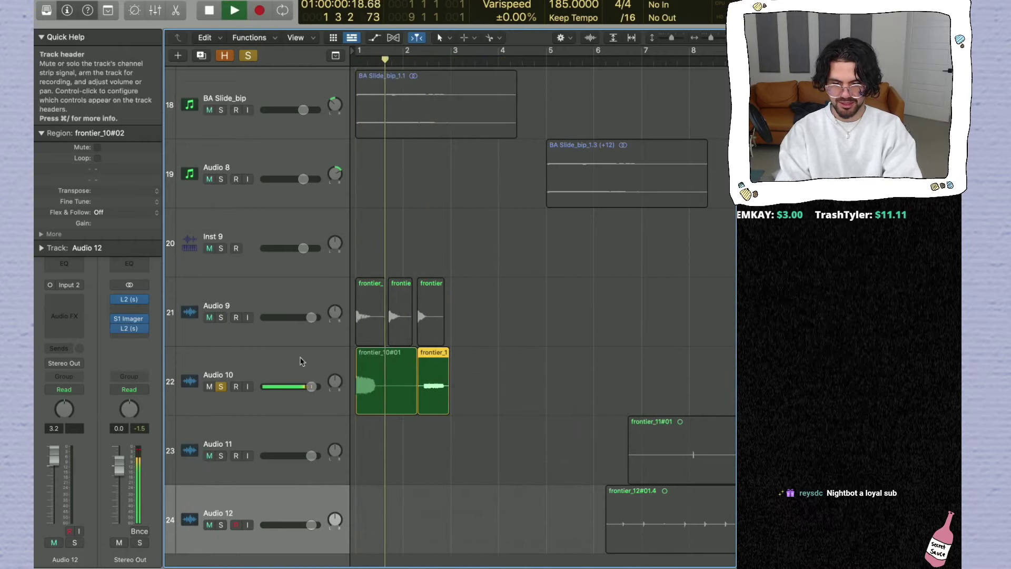
left_click(257, 370)
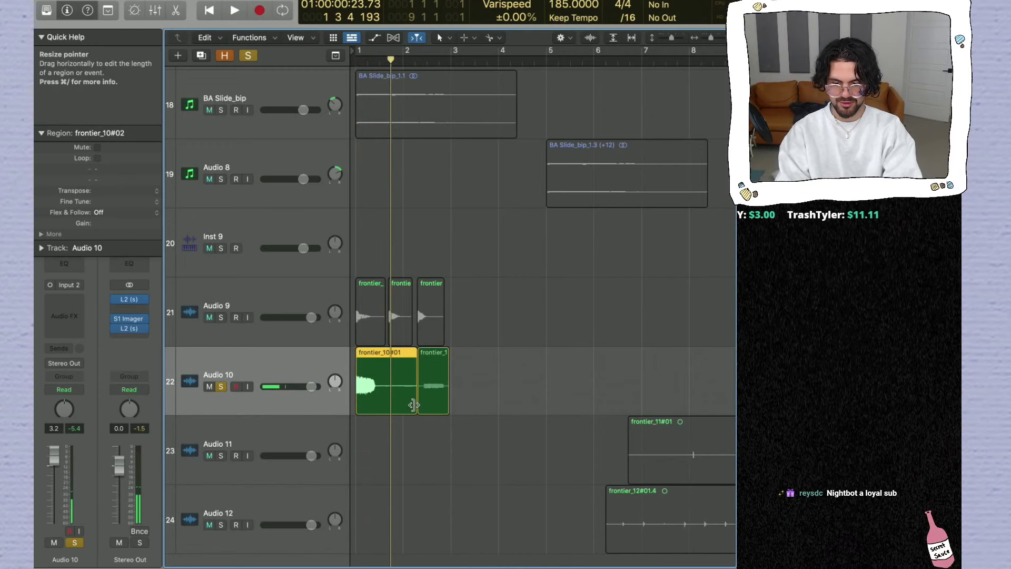
left_click_drag(417, 400, 377, 401)
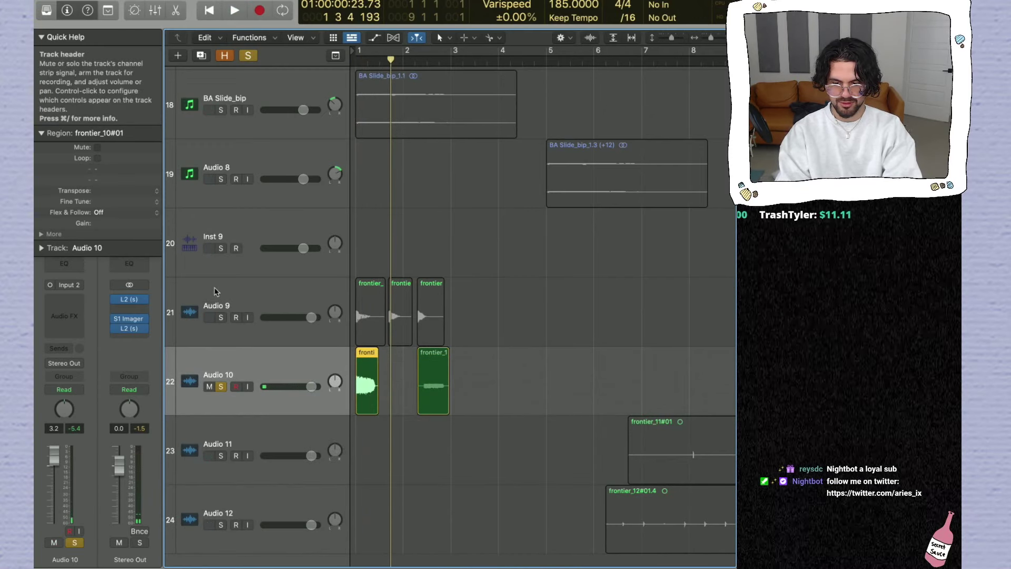
Step: Rename the Audio 9 track as kick and the Audio 10 track as glitch sound
double_click(220, 305)
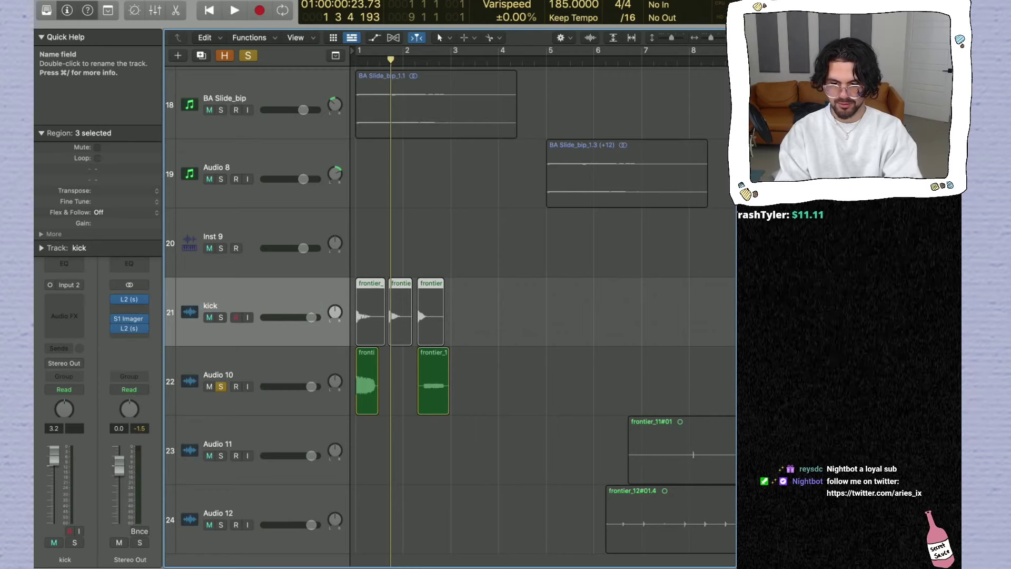
left_click(234, 375)
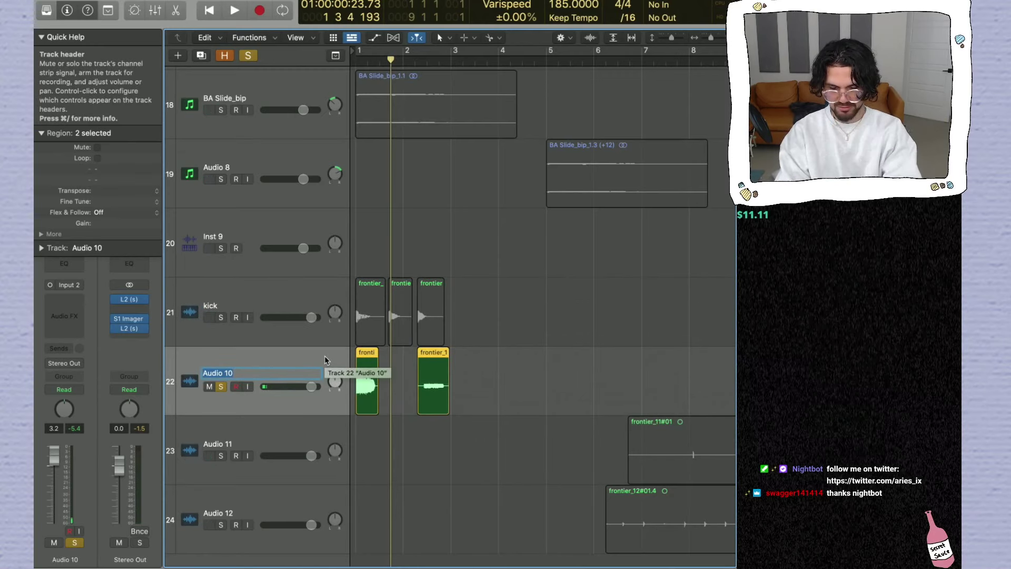
type("glitch sound")
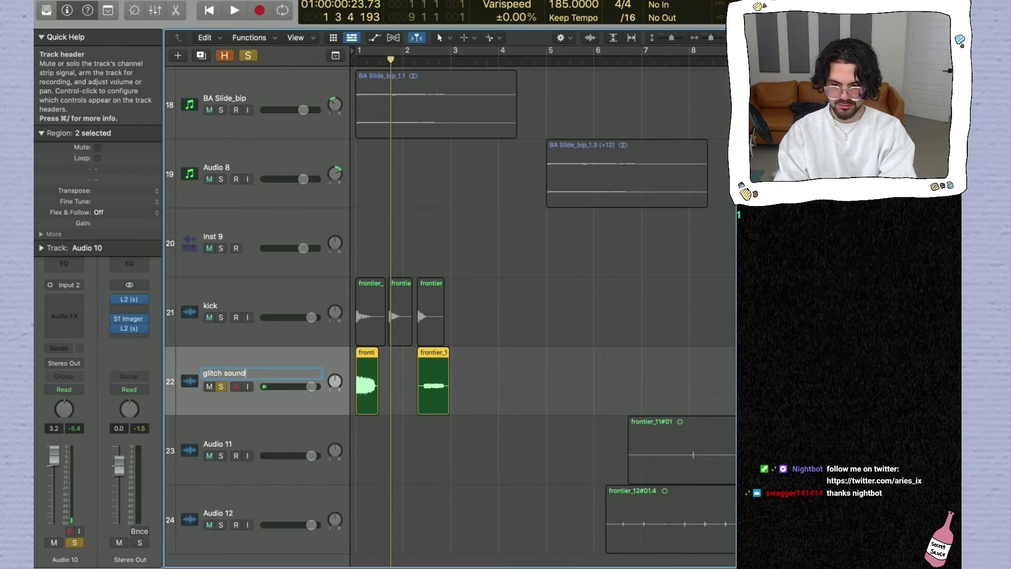
key("Return")
Step: Play the glitch sound track, and turn off its solo to hear it with the full arrangement
key("space")
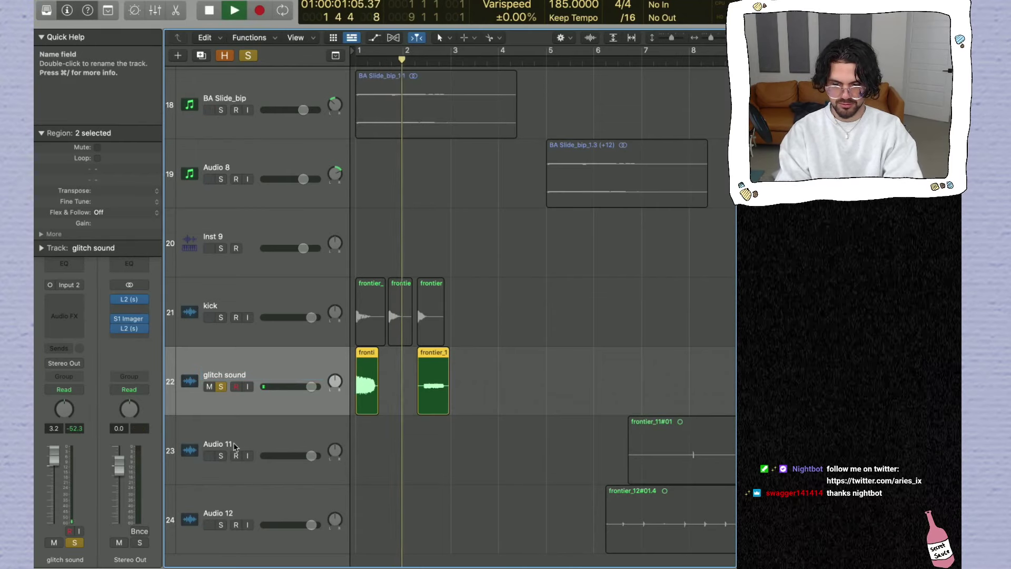
left_click(221, 387)
scroll(429, 411, "down", 2)
key("super+Left")
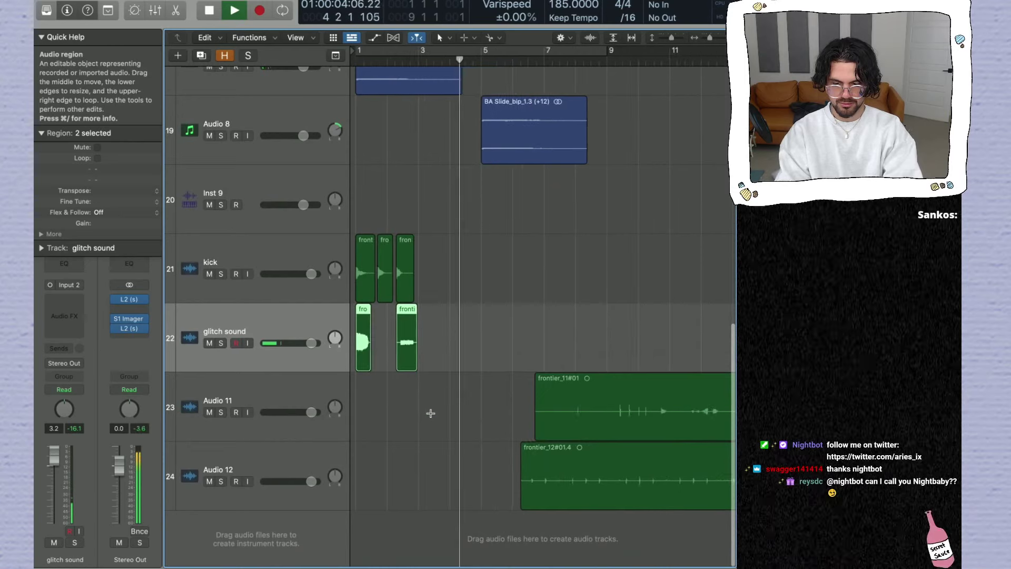
Step: Move the Audio 12 take to bar 1 and play it soloed from the start
left_click(264, 492)
key("space")
left_click_drag(533, 453, 375, 461)
key("Return")
left_click(222, 482)
key("space")
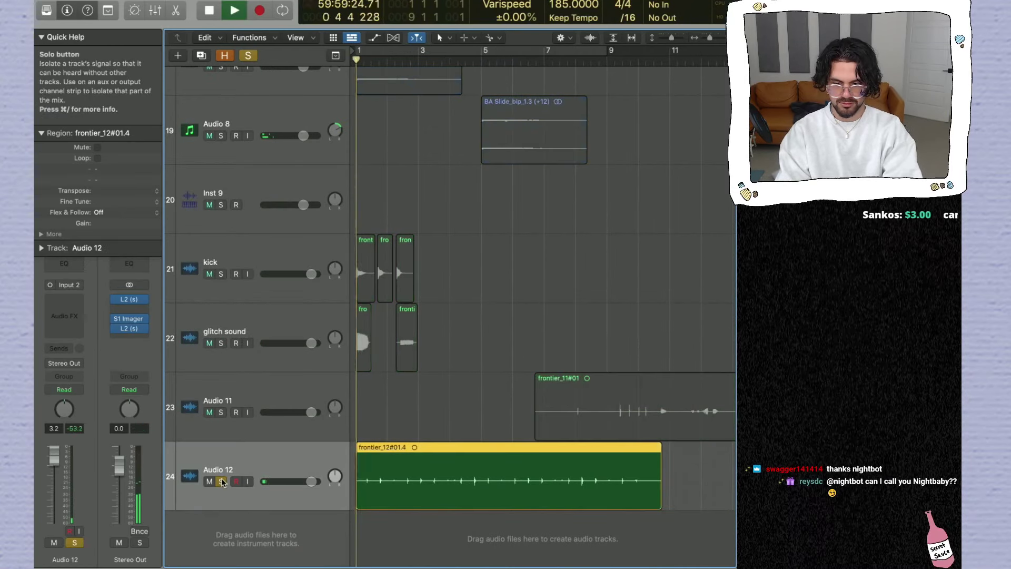
Step: Trim the beginning of the Audio 12 take while auditioning it
key("super+Right")
key("super+Left")
key("super+Left")
key("super+Left")
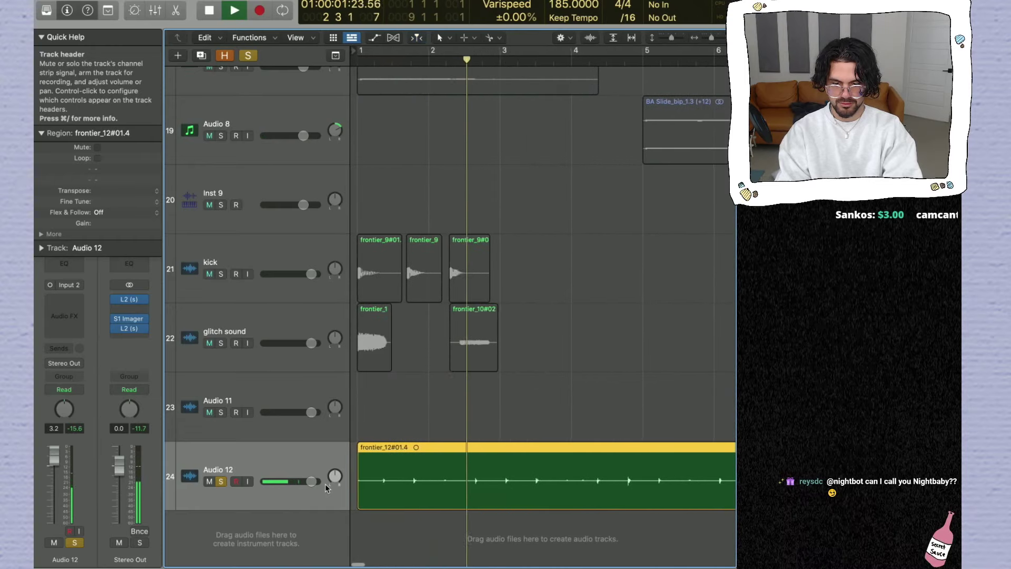
left_click_drag(358, 496, 398, 497)
key("super+Right")
key("super+Right")
key("super+Right")
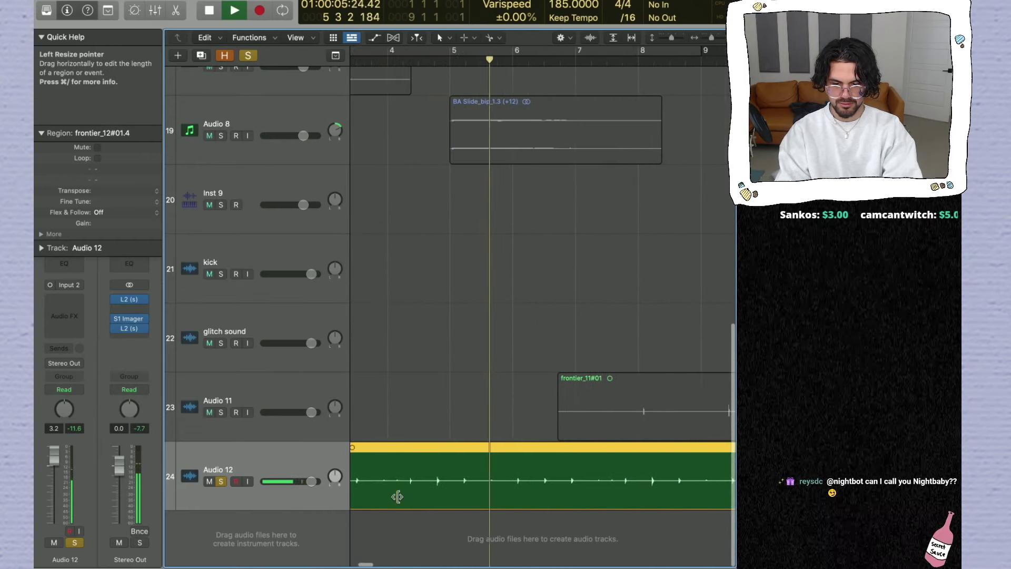
Step: Trim the start of the Audio 12 take, move it back to bar 1, and play it soloed
scroll(402, 494, "left", 3)
left_click_drag(433, 493, 379, 470)
key("super+Left")
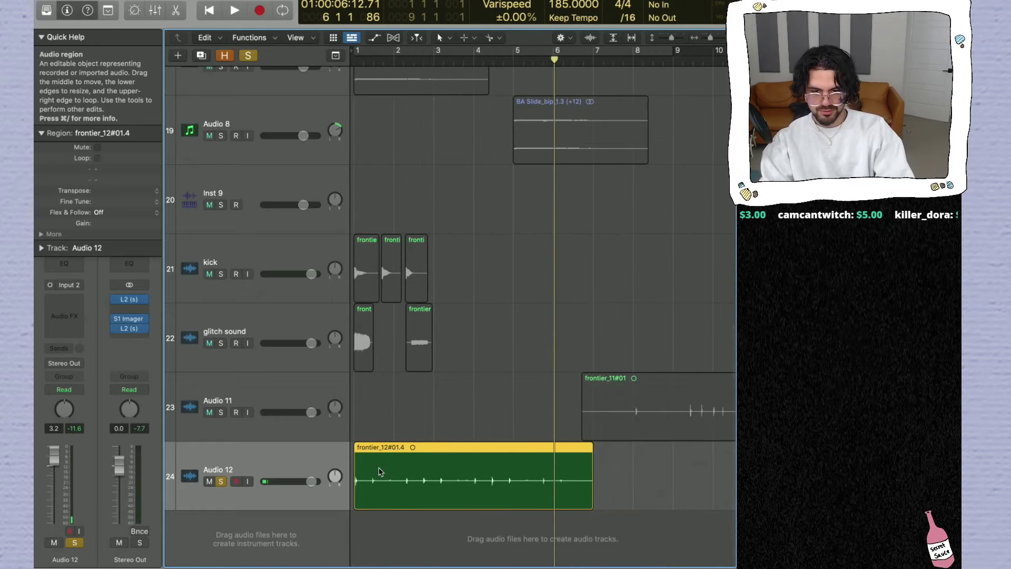
left_click_drag(513, 51, 357, 53)
key("space")
Step: Turn off the Audio 12 solo, mute the glitch sound and kick tracks, and check the take against the arrangement
key("space")
left_click(220, 481)
key("space")
key("super+Right")
left_click(209, 342)
left_click(209, 274)
key("space")
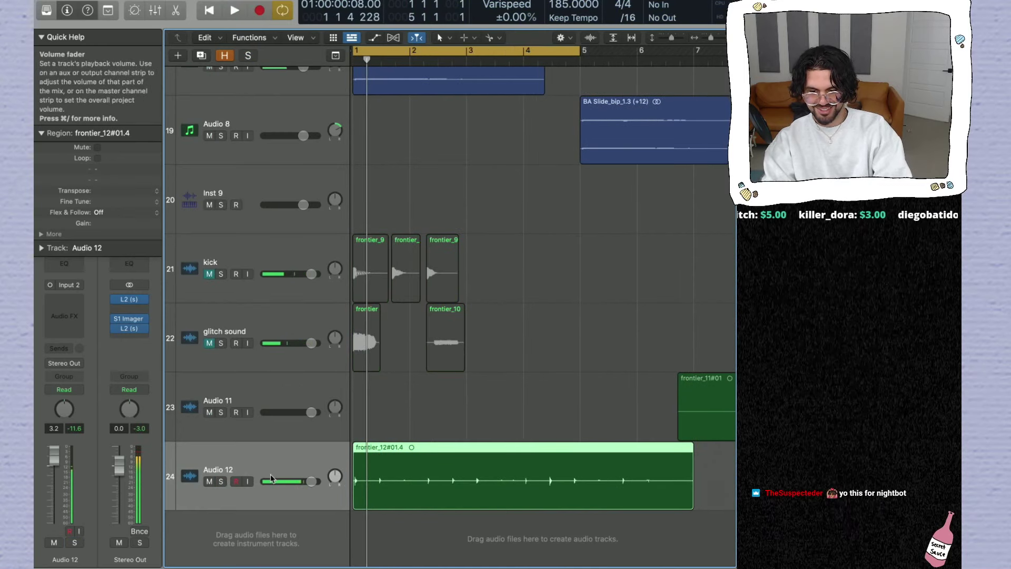
Step: Insert a mono Gain plug-in on Audio 12 and raise its gain to about +7.5 dB during playback
left_click(64, 317)
mouse_move(116, 486)
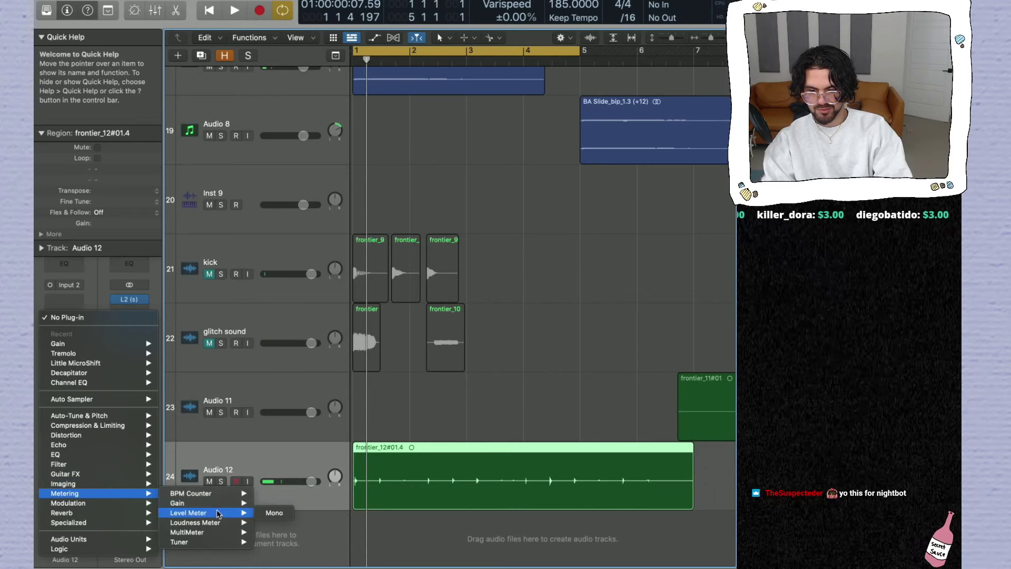
mouse_move(239, 504)
left_click(271, 504)
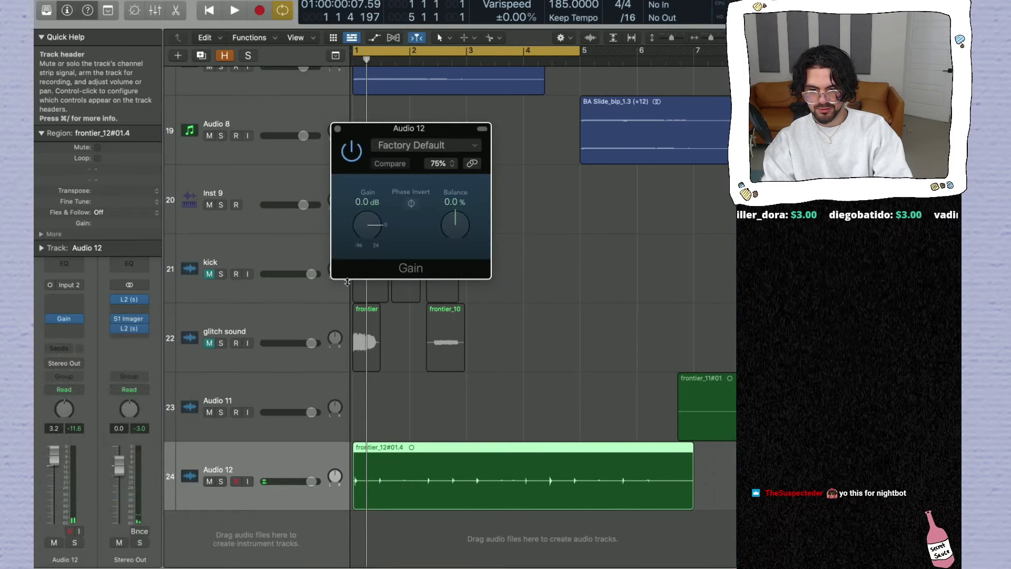
key("space")
left_click_drag(368, 232, 368, 228)
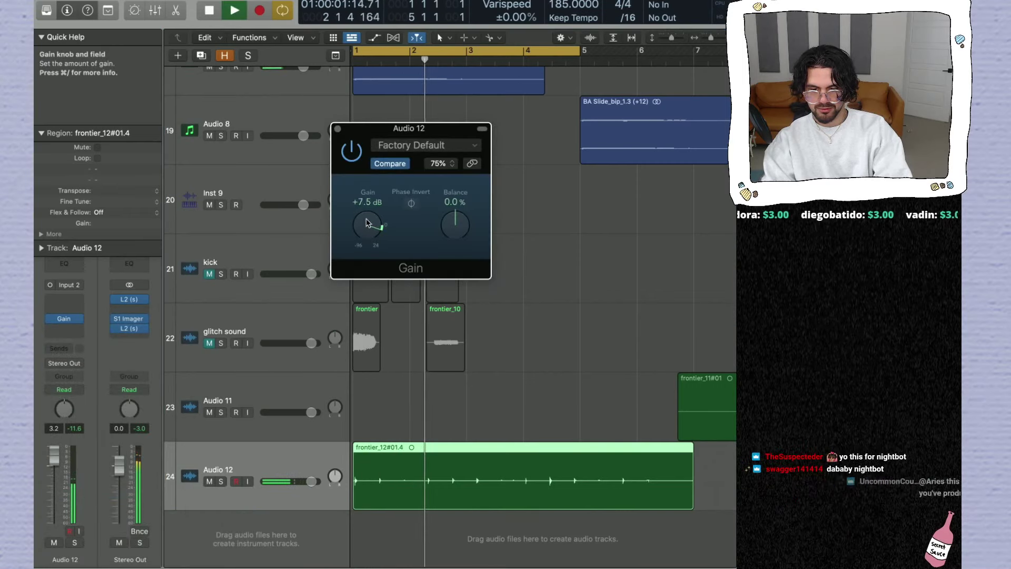
left_click(338, 129)
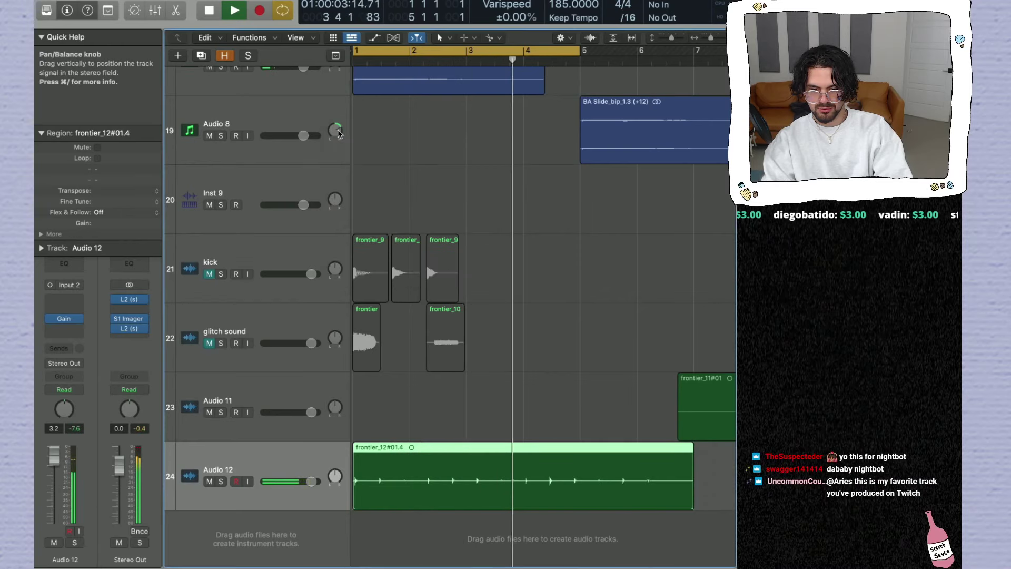
Step: Cut one short hit out of the Audio 12 take, place it at bar 1, and play it
key("Return")
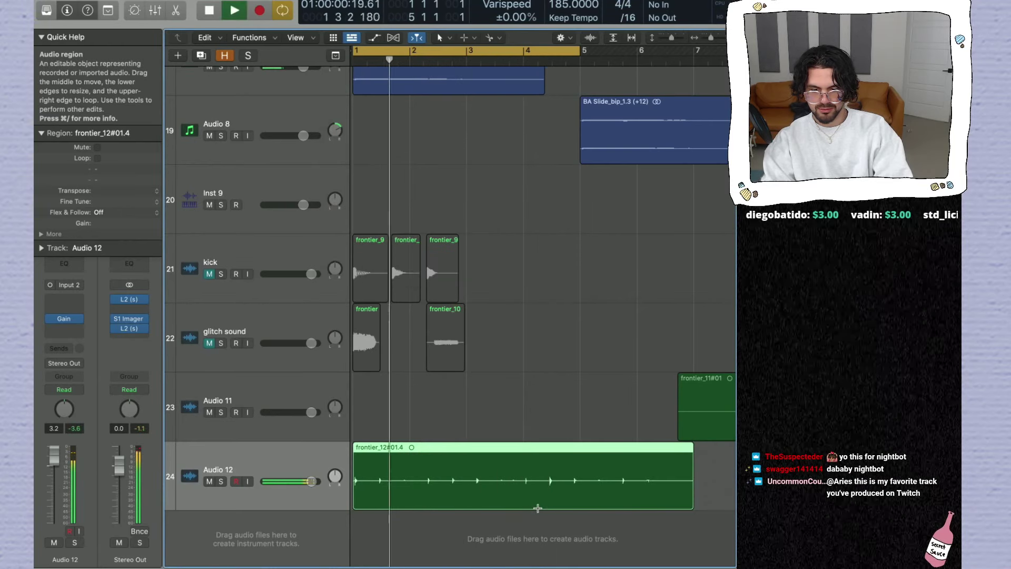
key("super+Right")
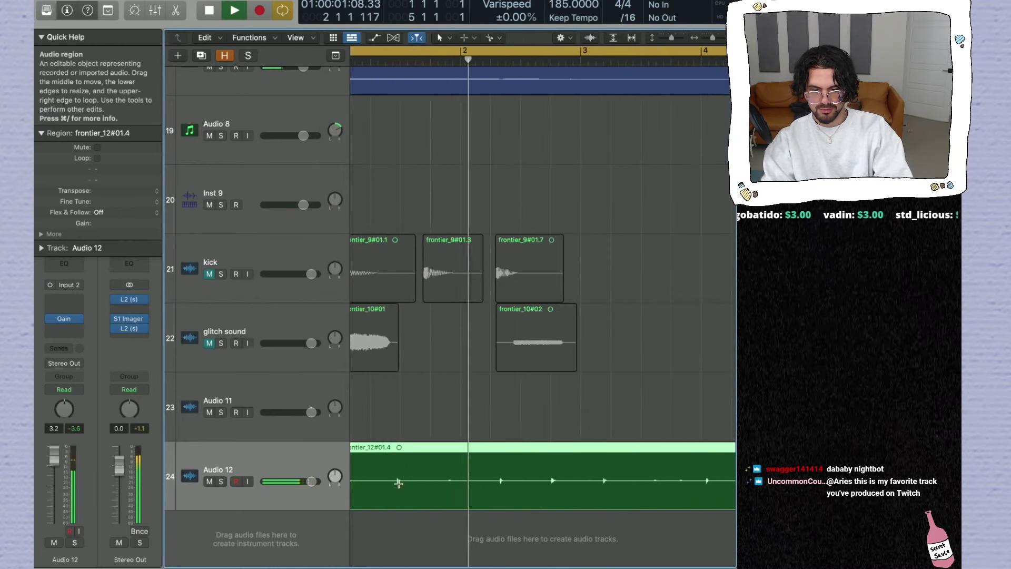
scroll(399, 483, "left", 1)
key("space")
left_click_drag(361, 493, 359, 468)
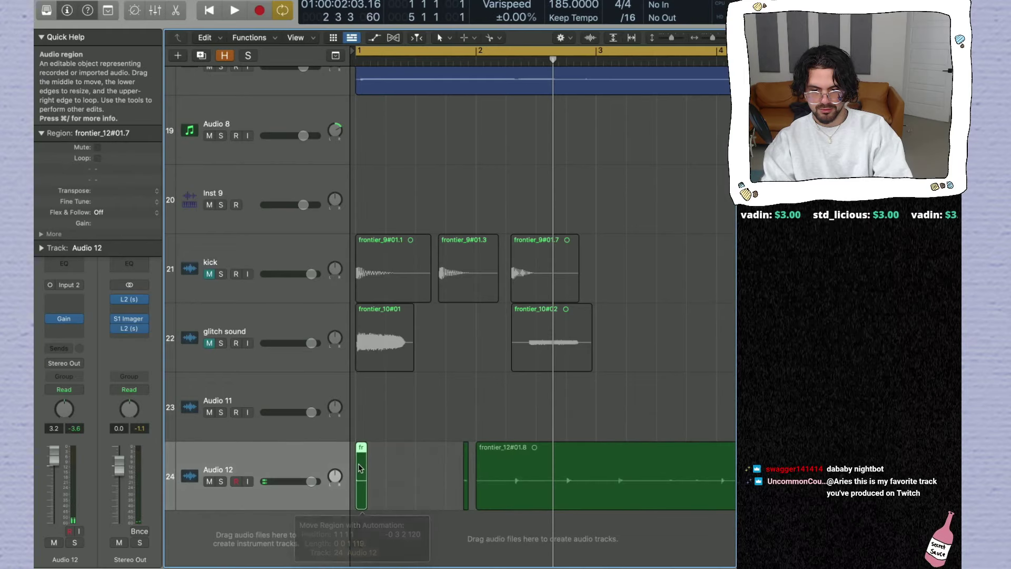
key("space")
Step: Delete the leftover pieces of the Audio 12 take, keeping only the short hit at bar 1
left_click(485, 466)
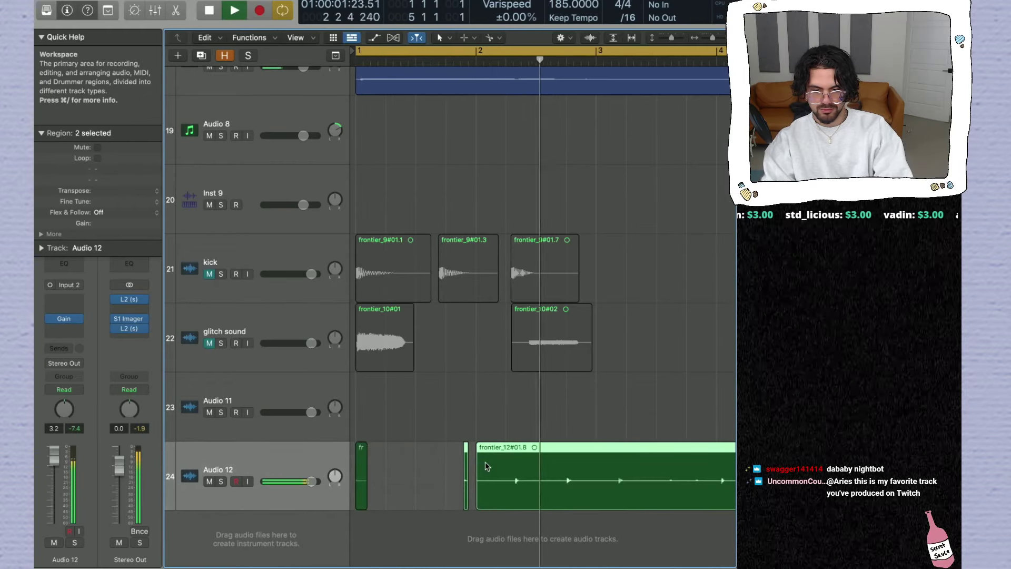
key("super+Left")
key("super+Left")
key("super+Left")
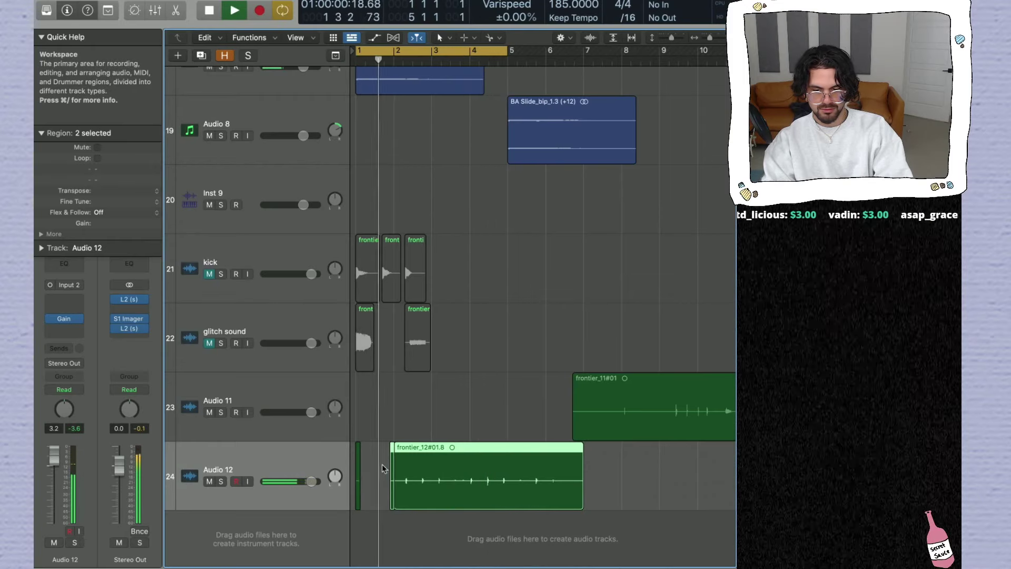
key("Delete")
key("space")
key("space")
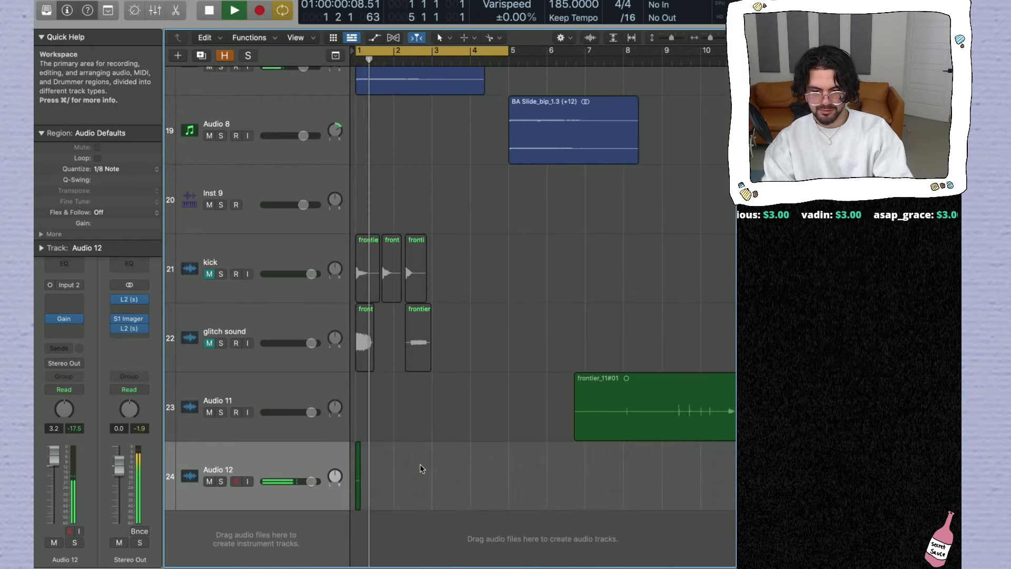
Step: Rename the Audio 12 track as hat
key("super+Right")
left_click(362, 466)
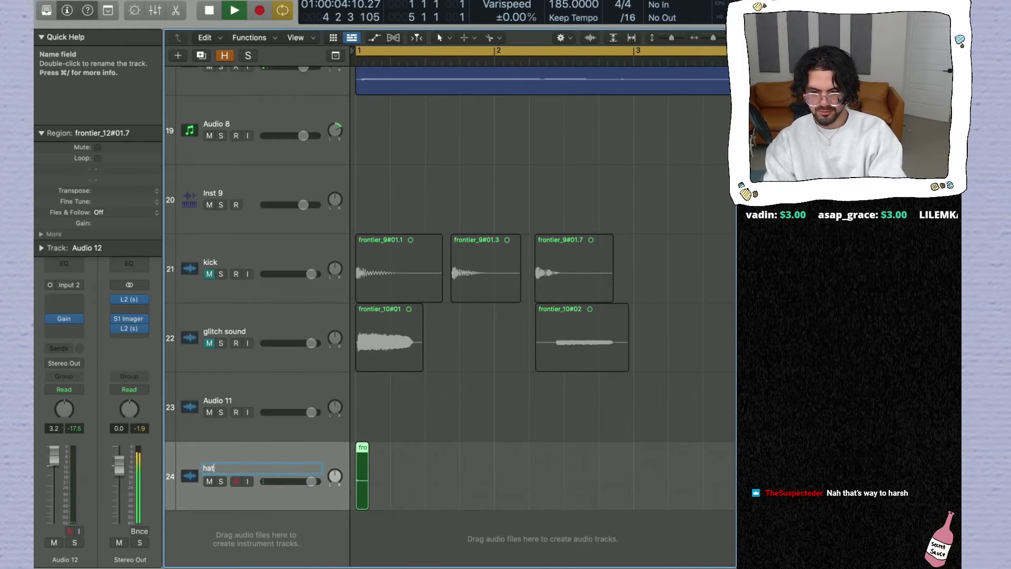
key("super+Left")
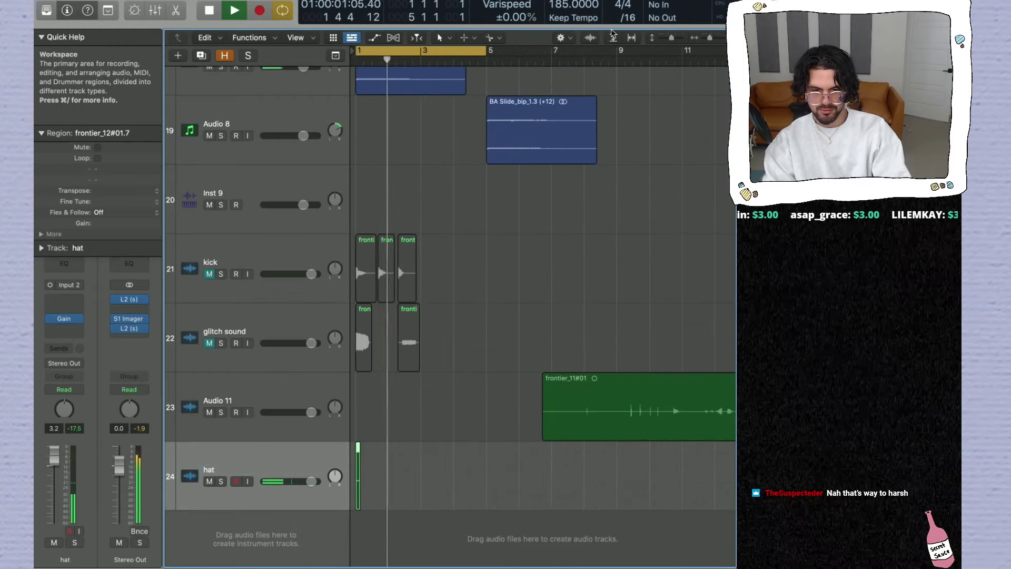
Step: Turn off cycling and play the Audio 11 take soloed from around bar 7
key("c")
left_click(617, 60)
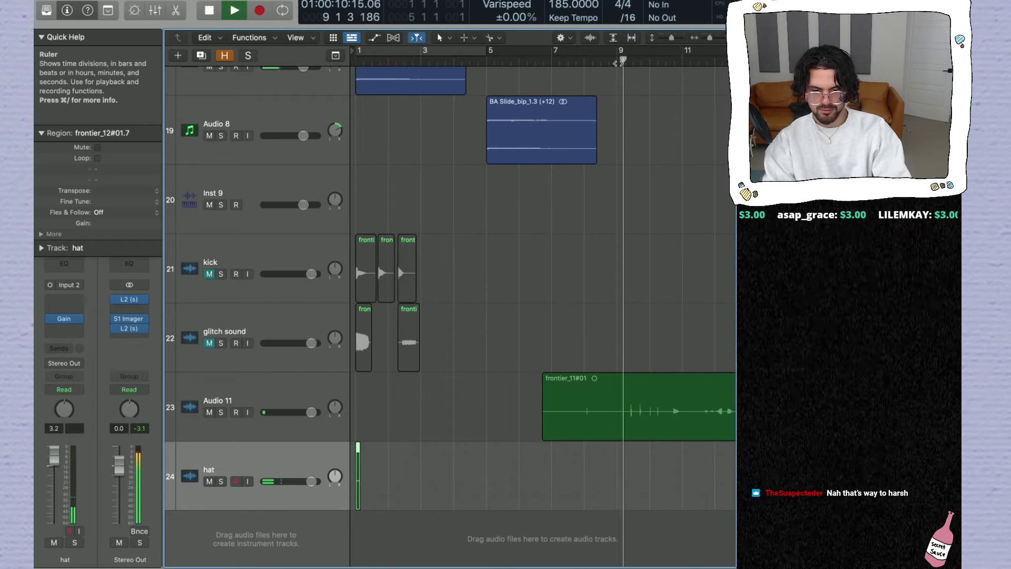
left_click(222, 416)
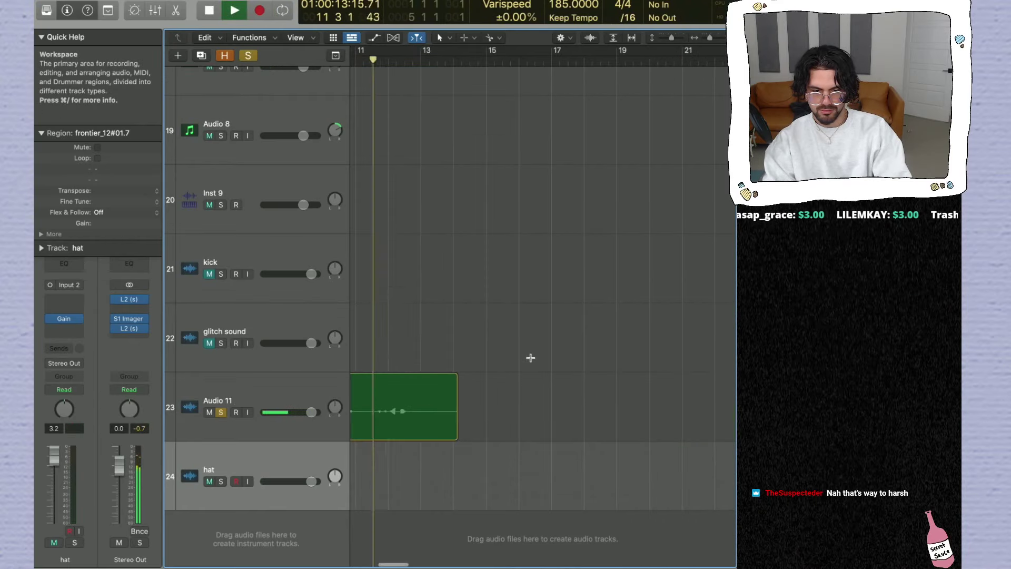
key("super+Left")
left_click(469, 61)
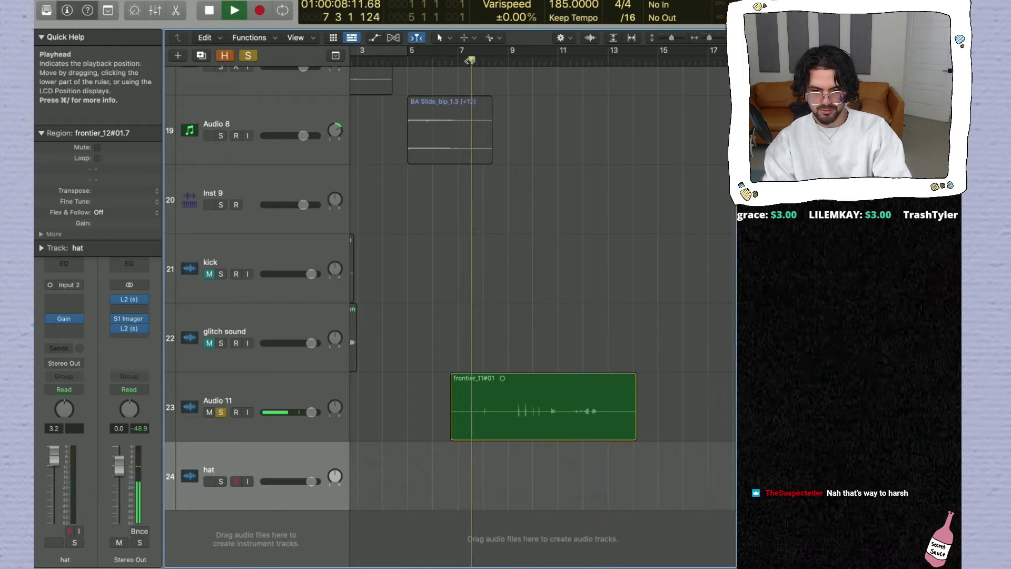
Step: Cut the first hit out of the Audio 11 take, remove the rest, and move the hit to bar 1
key("t")
key("i")
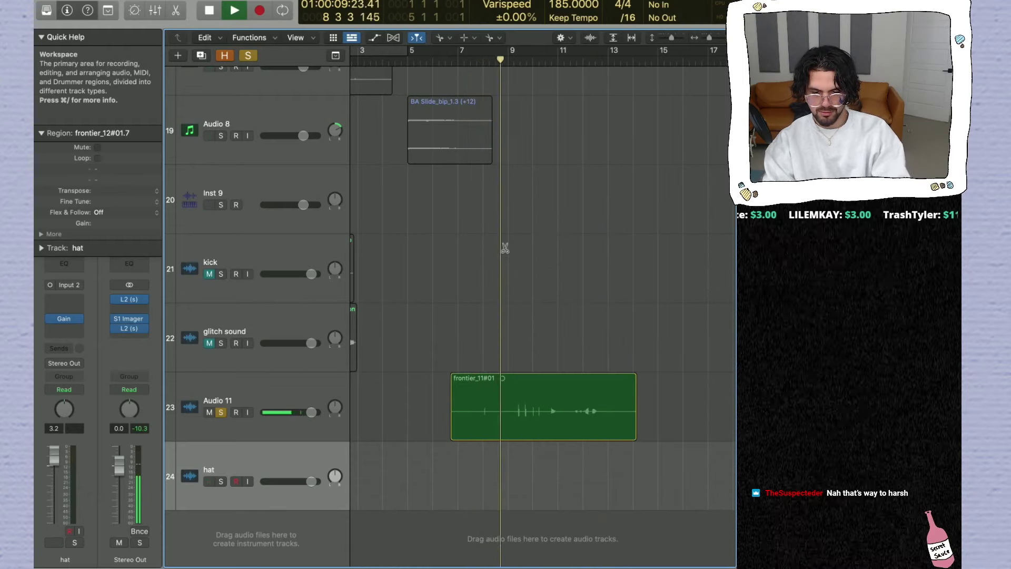
left_click(484, 421)
key("t")
key("t")
left_click_drag(635, 424, 511, 433)
left_click_drag(534, 397, 357, 395)
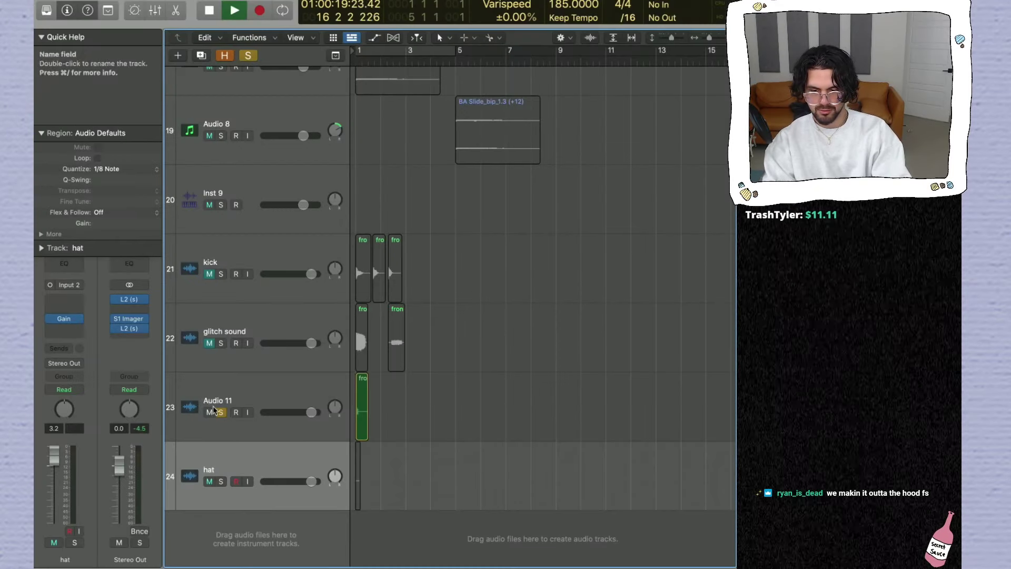
Step: Rename the Audio 11 track as cow and play its hit soloed from the start
double_click(216, 399)
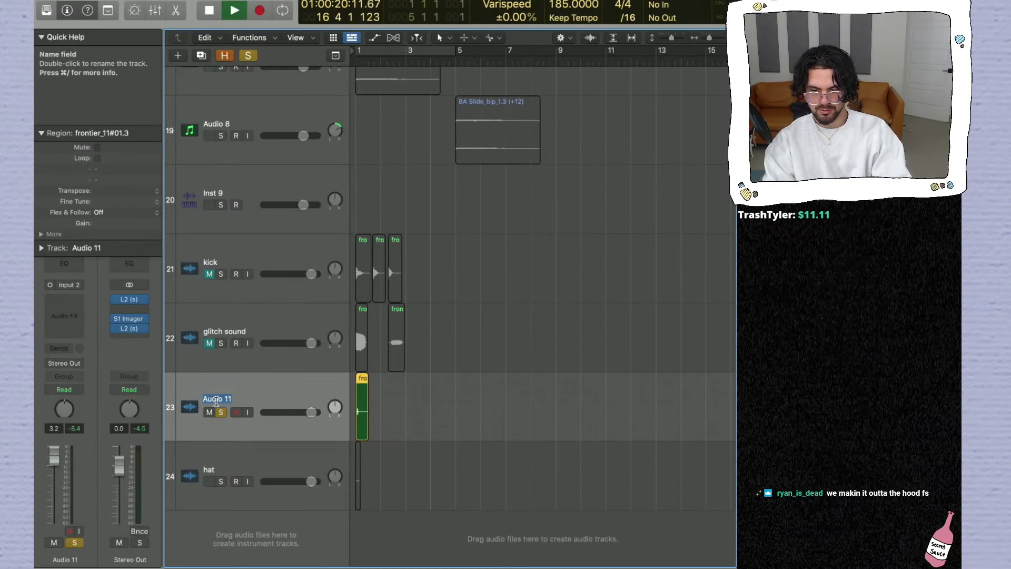
key("Return")
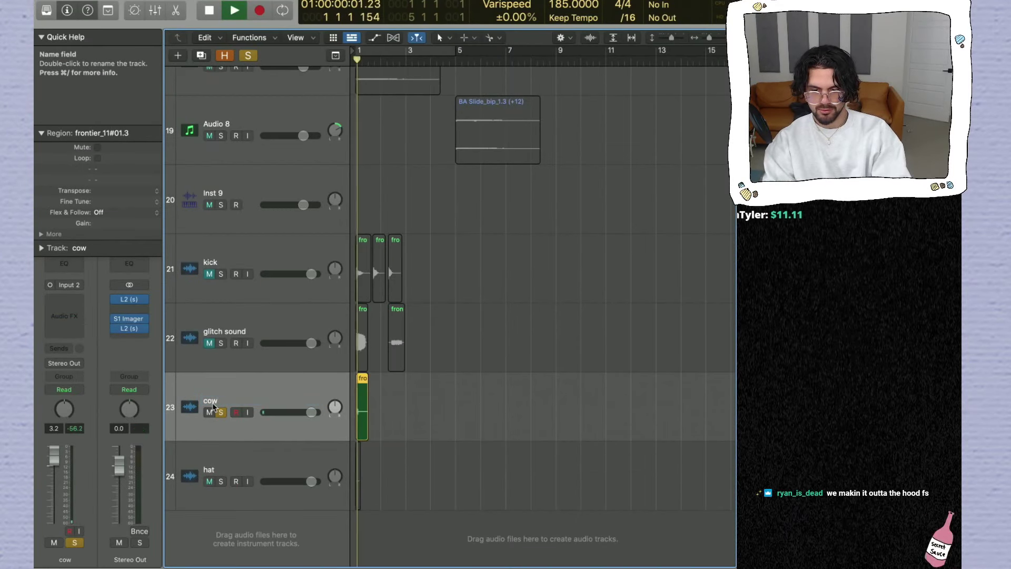
key("space")
key("super+Right")
key("super+Right")
key("super+Right")
key("super+Right")
key("Return")
key("space")
Step: Trim the silence before the cow hit, move the region back to bar 1, and audition it
key("space")
key("super+Right")
key("super+Right")
key("super+Right")
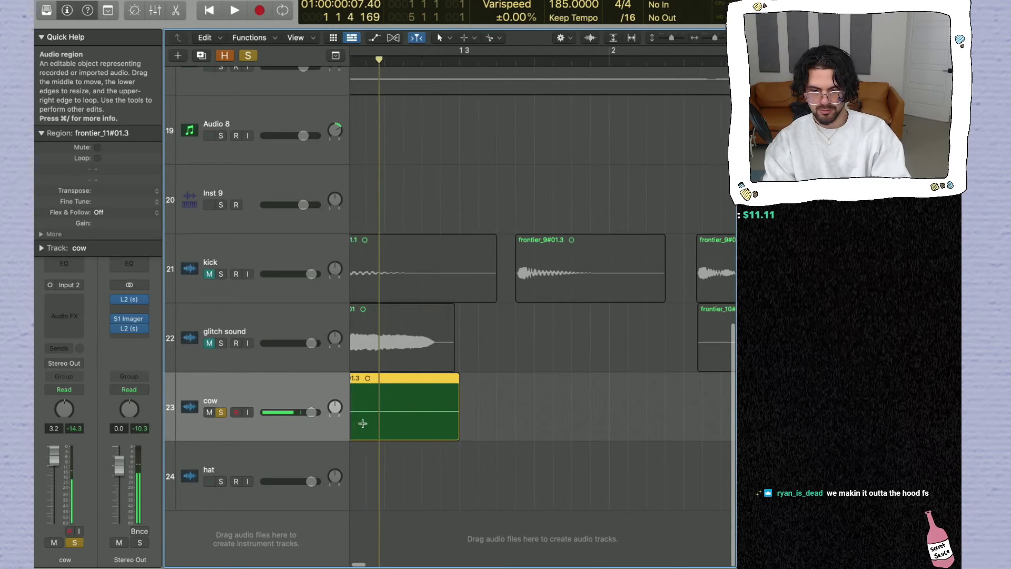
key("Return")
left_click_drag(361, 424, 386, 424)
left_click_drag(384, 397, 357, 396)
key("space")
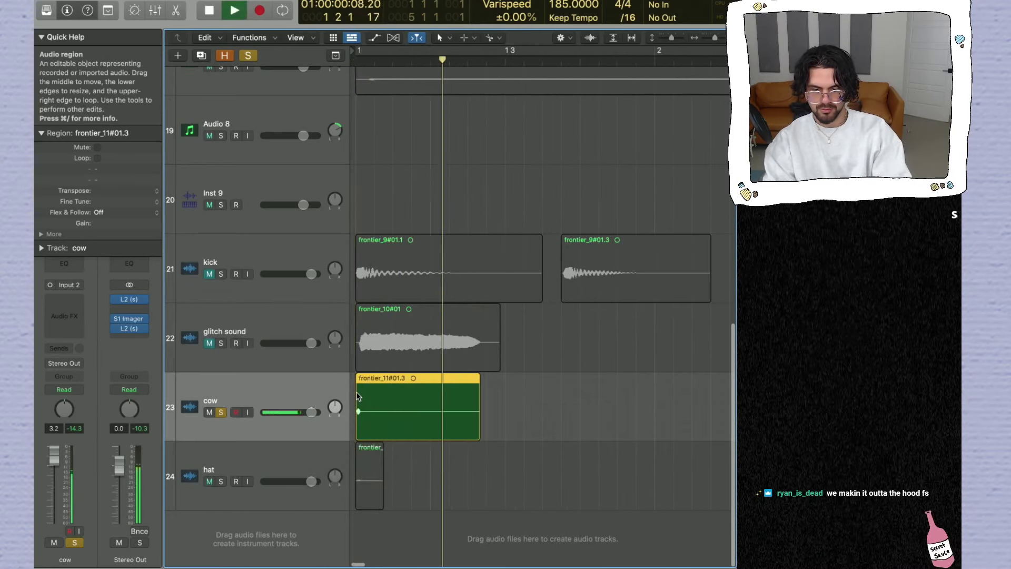
key("space")
key("space")
key("space")
Step: Turn off the cow track's solo and mute the cow and hat tracks
left_click(221, 413)
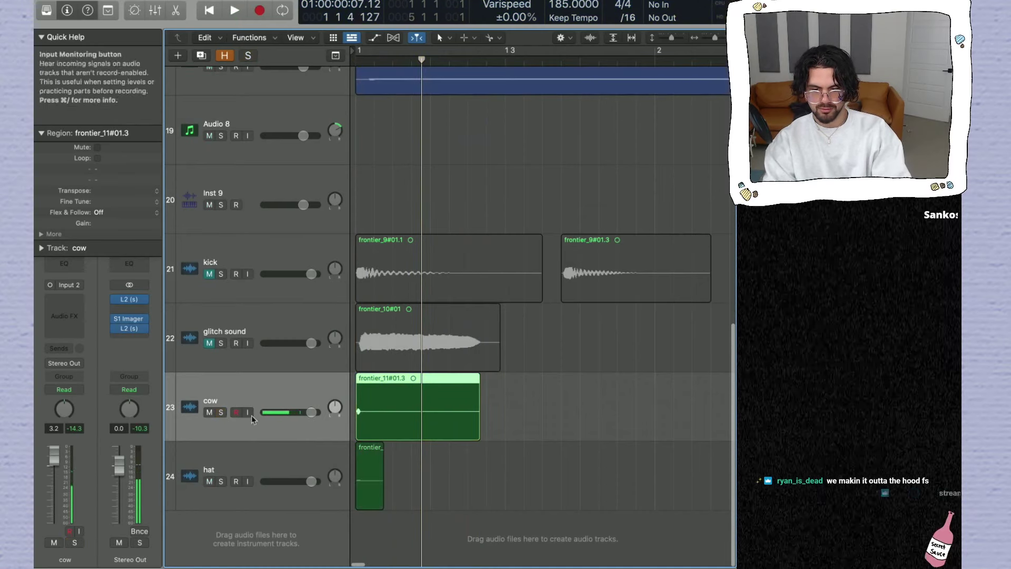
scroll(312, 414, "down", 1)
left_click(210, 413)
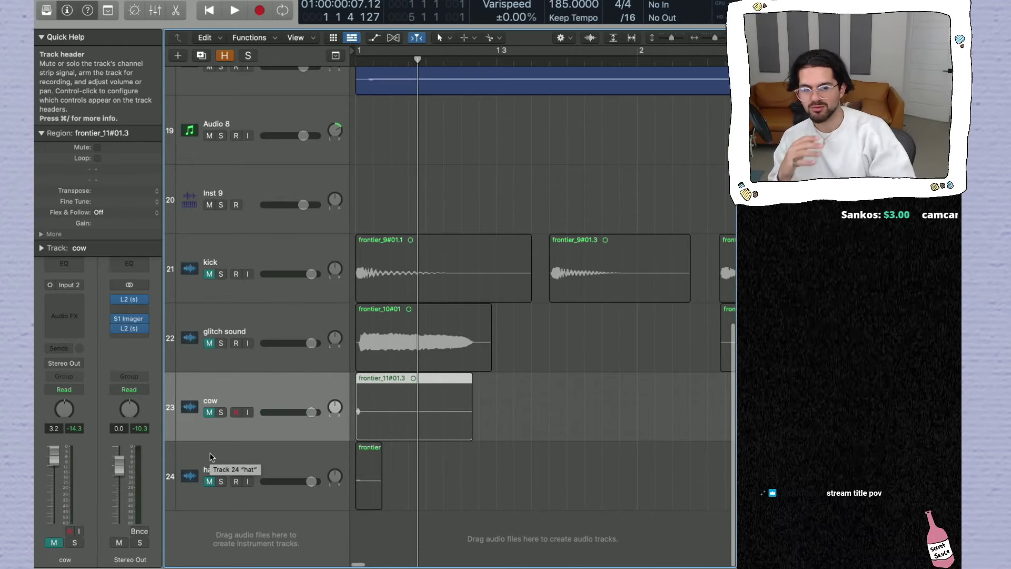
scroll(382, 450, "down", 3)
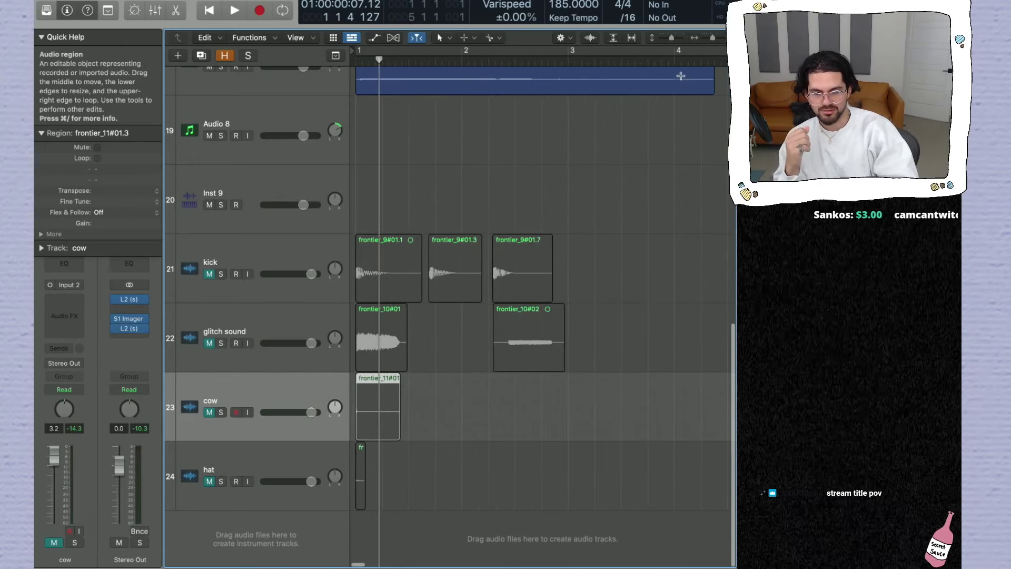
Step: Reduce the track heights, play the arrangement in a cycle, and extend the cycle range to bar 9
left_click_drag(671, 37, 665, 38)
key("super+Left")
key("super+Left")
key("super+Left")
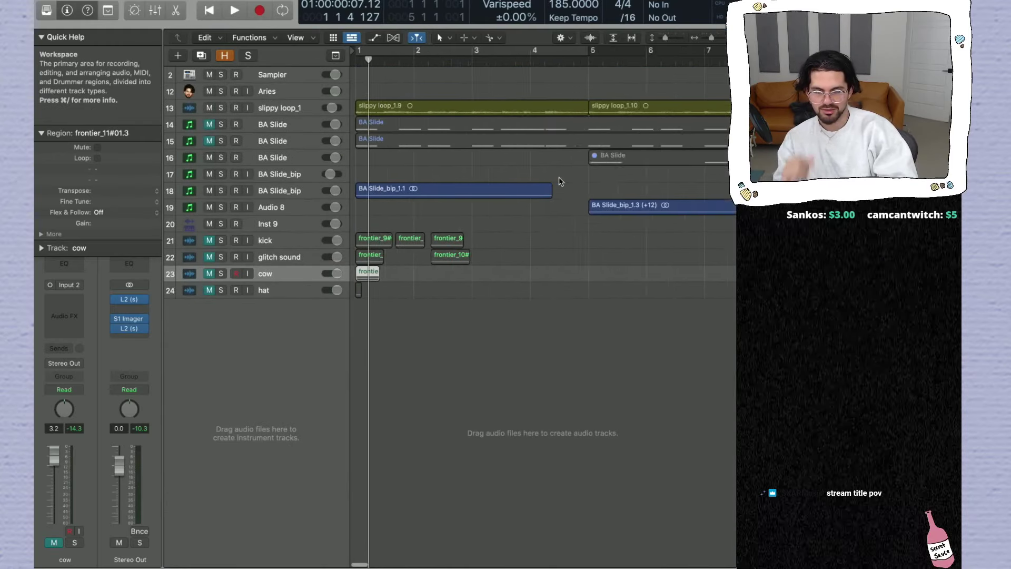
key("space")
key("super+Right")
key("super+Right")
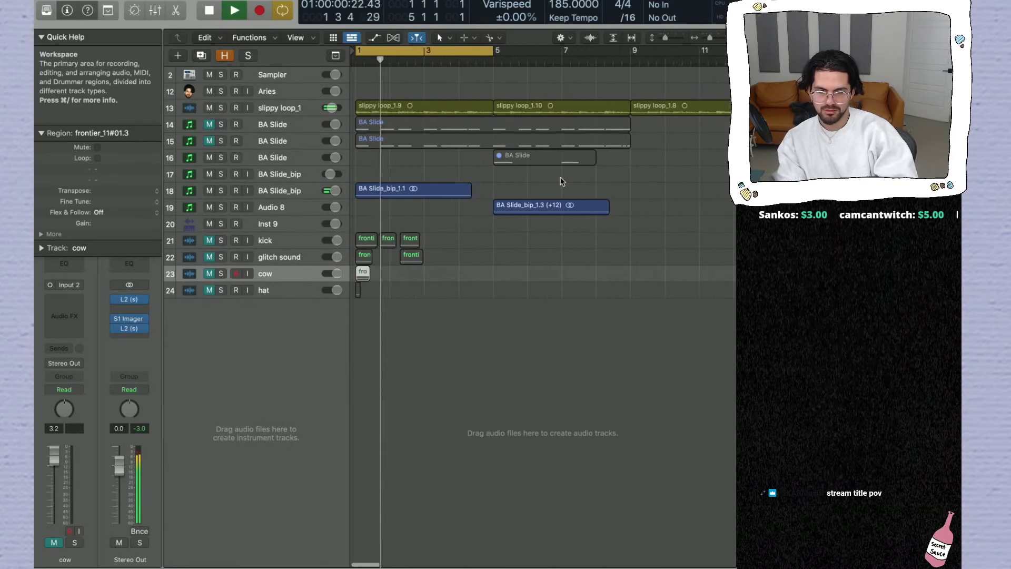
left_click_drag(492, 50, 630, 50)
left_click(568, 190)
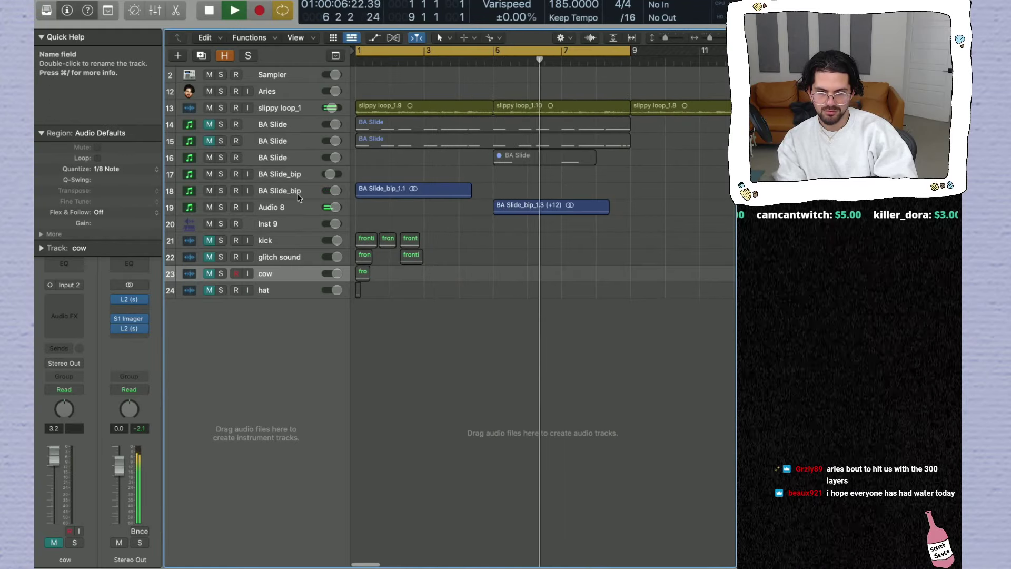
Step: Automate Audio 8's volume to fade in from -∞ dB just after bar 4 to +0.0 dB about halfway through bar 5
left_click(292, 200)
key("a")
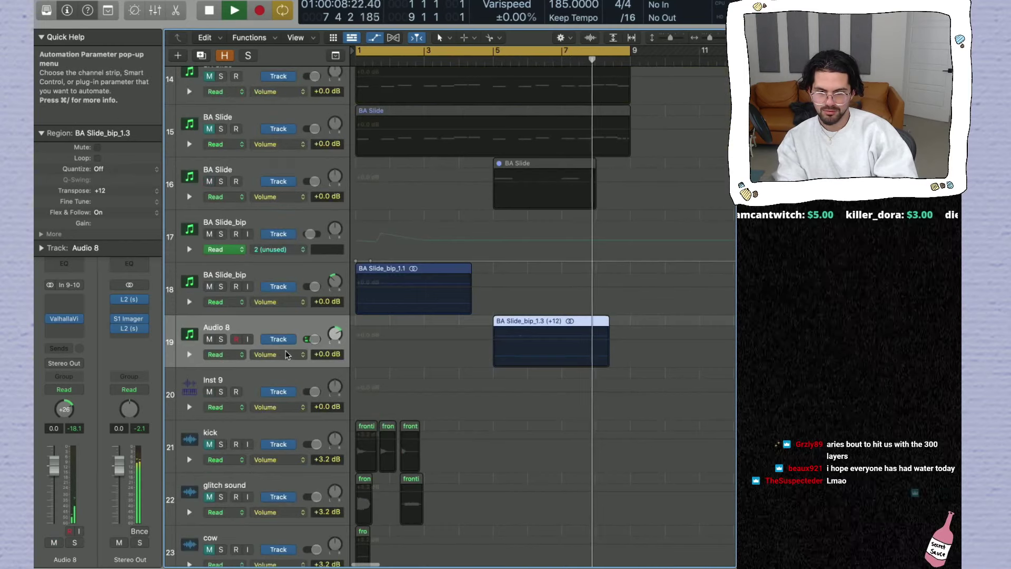
left_click(525, 342)
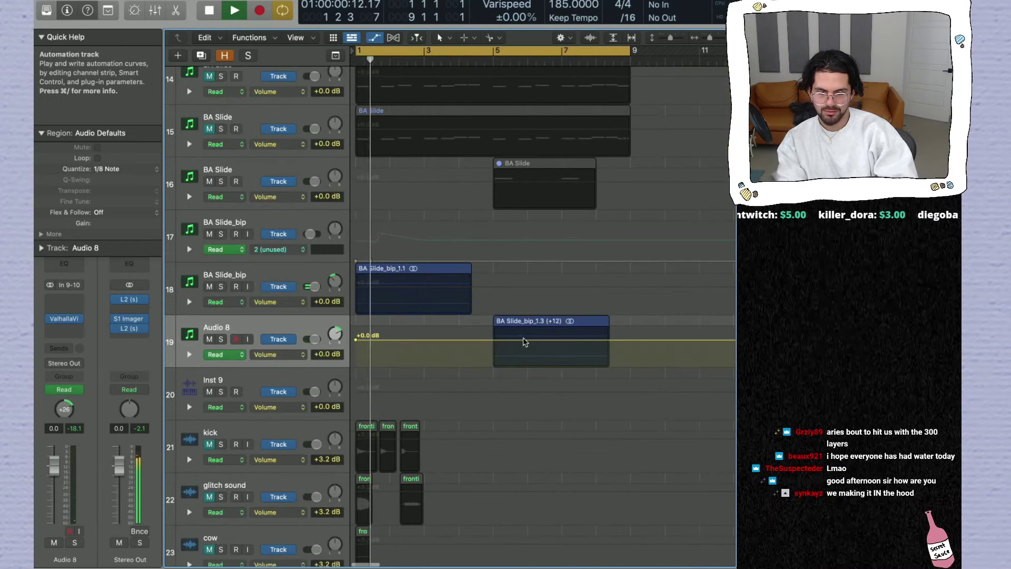
left_click_drag(484, 340, 484, 366)
left_click_drag(527, 340, 544, 341)
left_click_drag(485, 365, 462, 365)
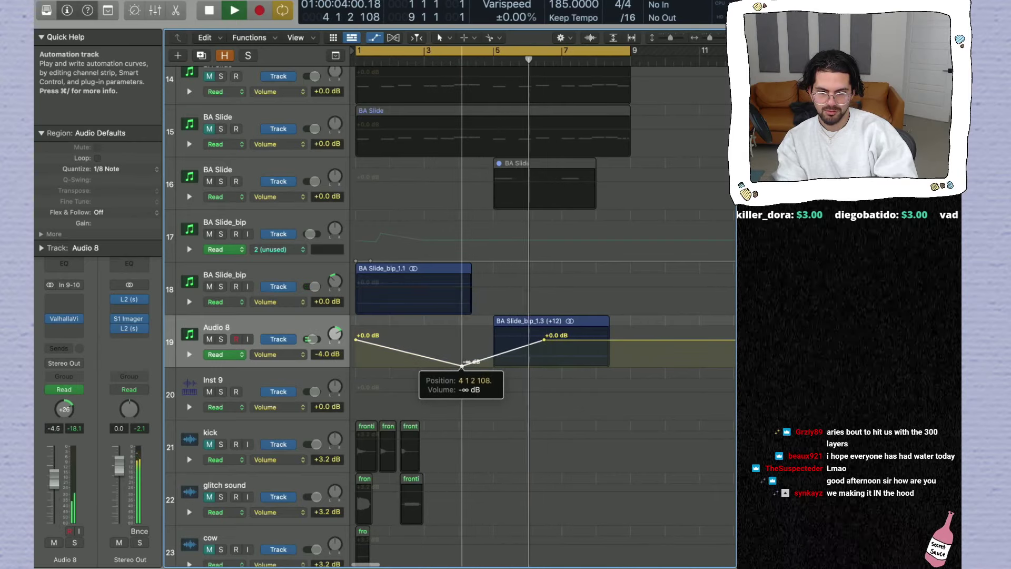
left_click_drag(545, 340, 513, 340)
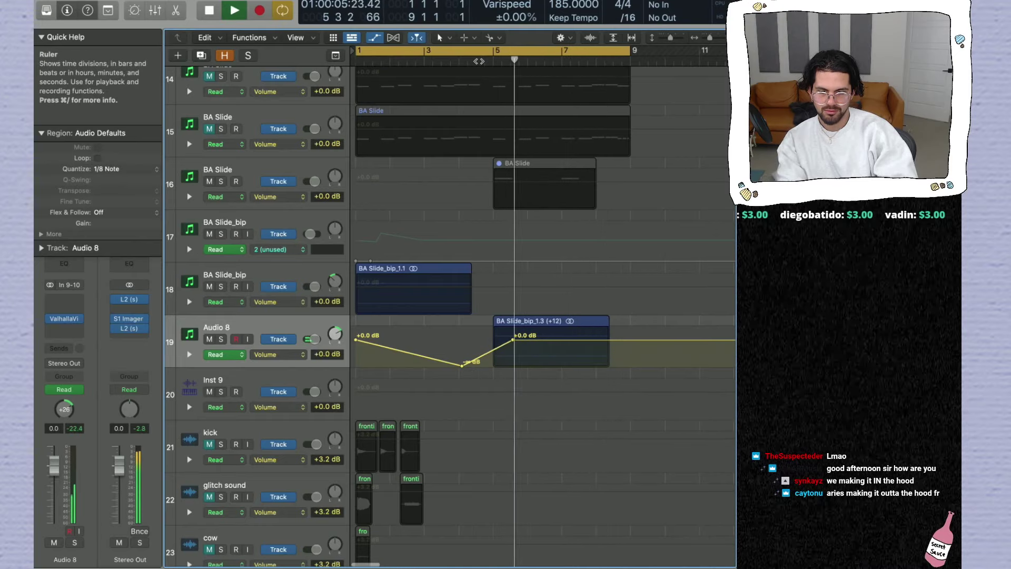
key("a")
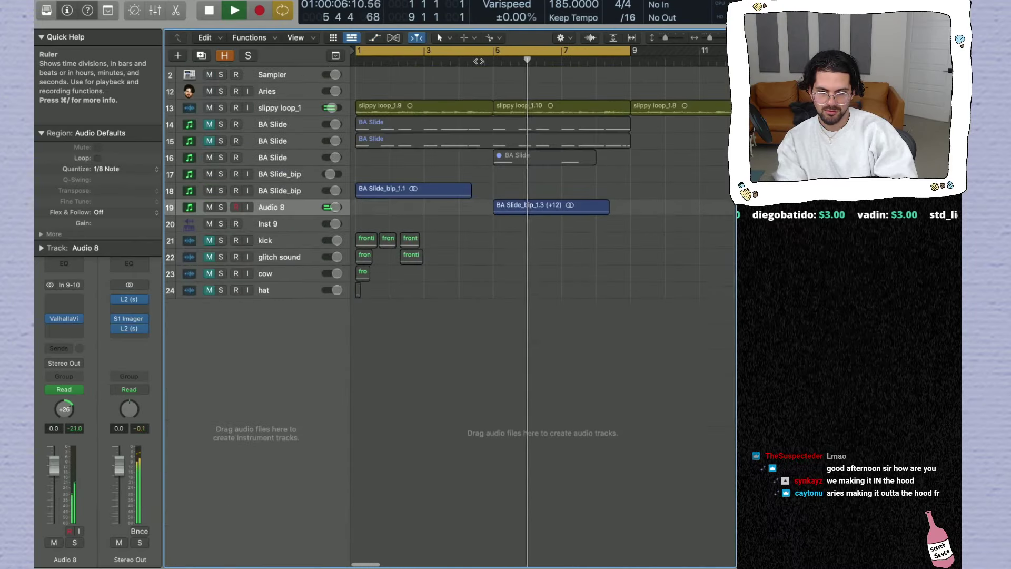
scroll(480, 200, "down", 5)
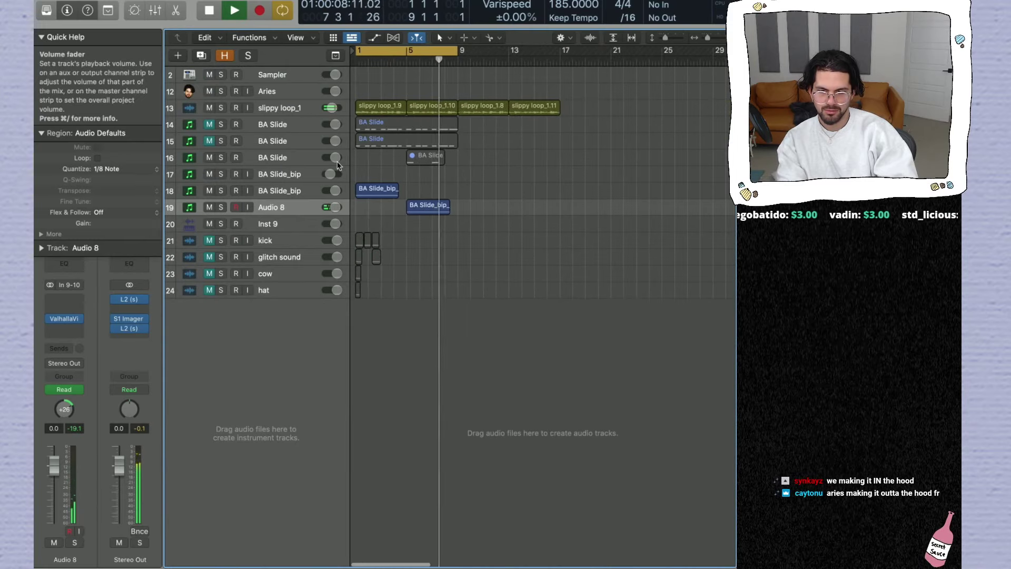
Step: Play the arrangement with BA Slide tracks 14 and 15 unmuted and slippy loop_1 muted
key("space")
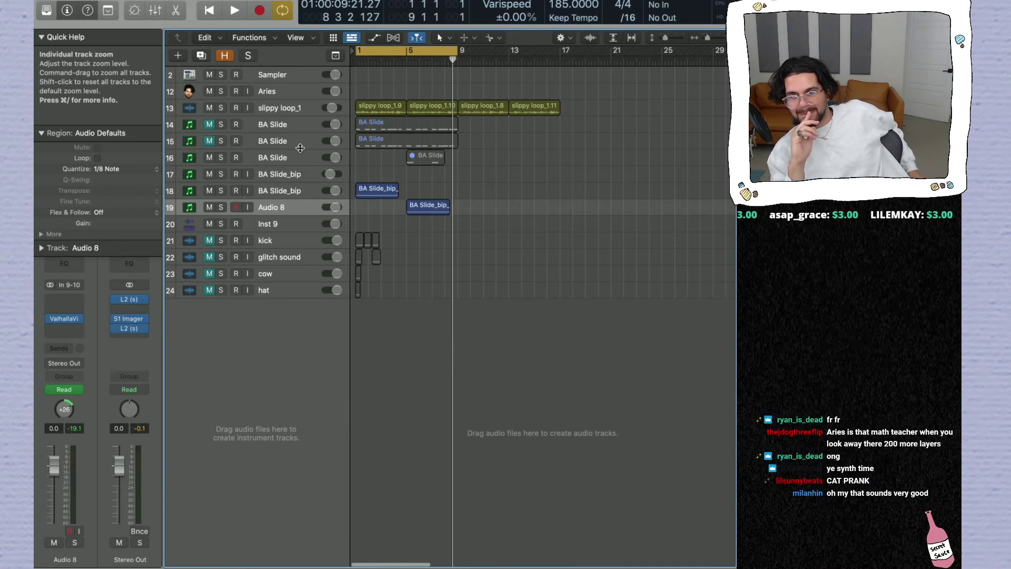
key("space")
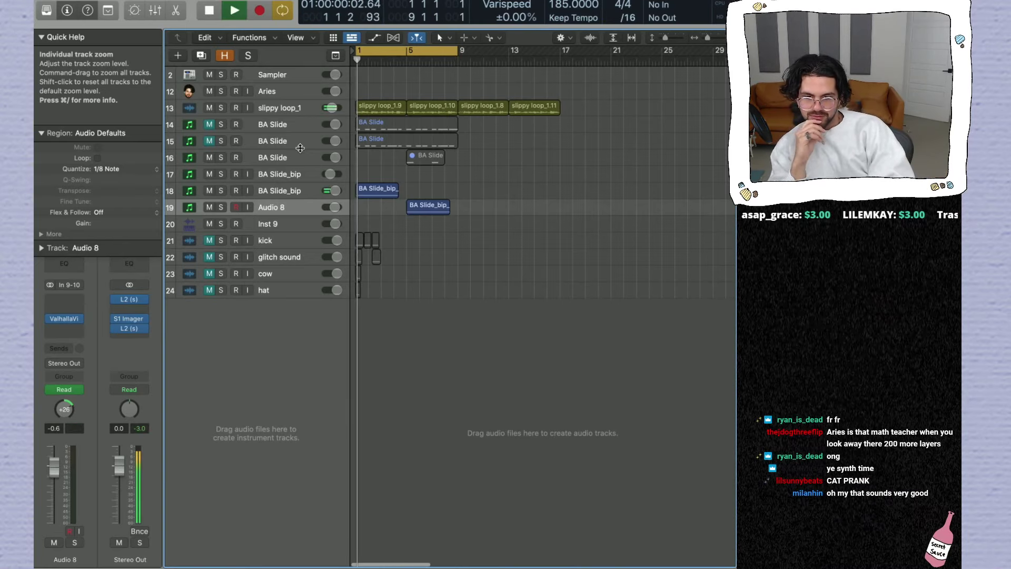
left_click(210, 141)
left_click(210, 125)
left_click_drag(465, 143, 416, 129)
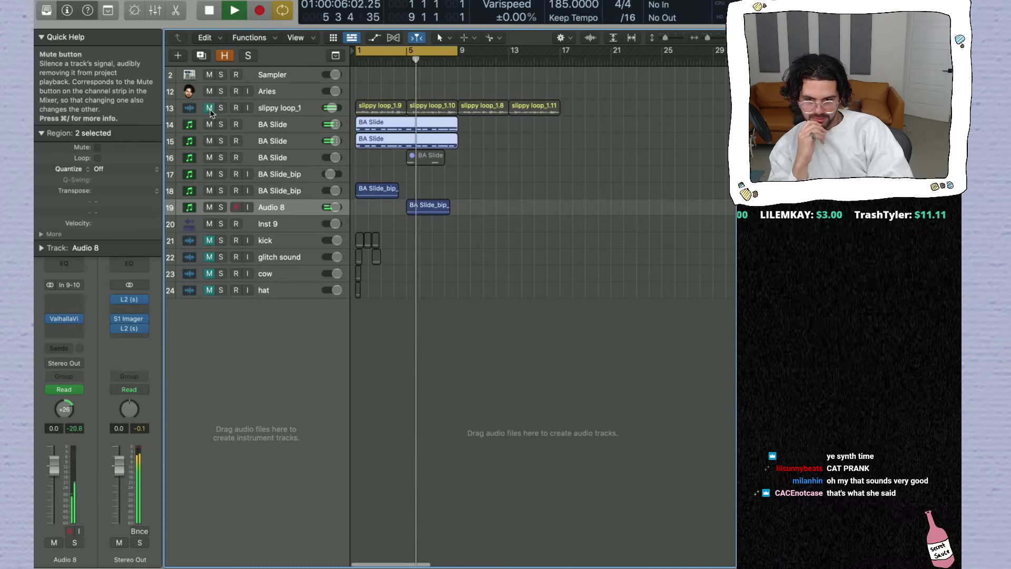
Step: Solo the kick track and delete its second and third regions, keeping only the one at bar 1
left_click_drag(395, 239, 356, 239)
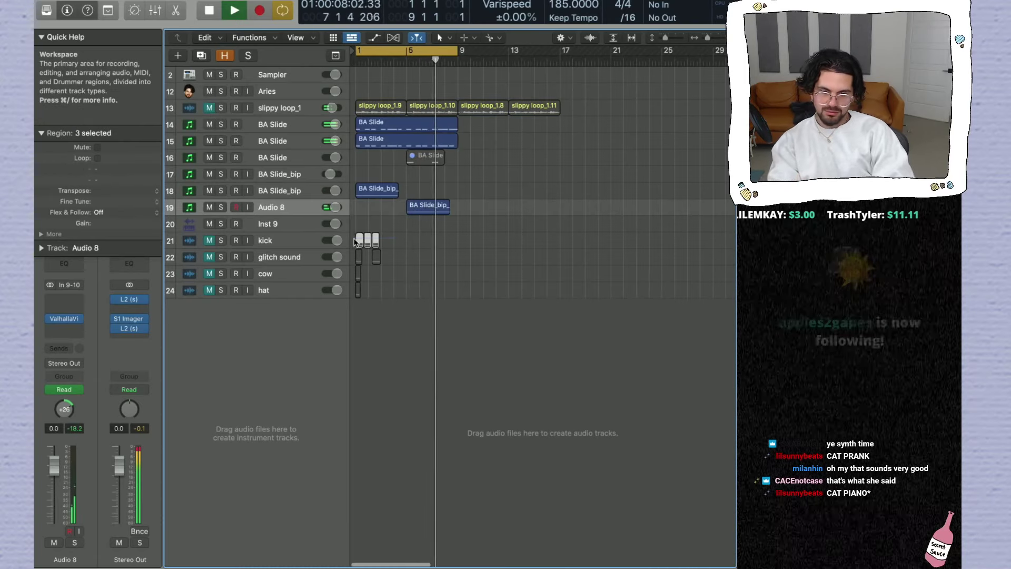
left_click(300, 240)
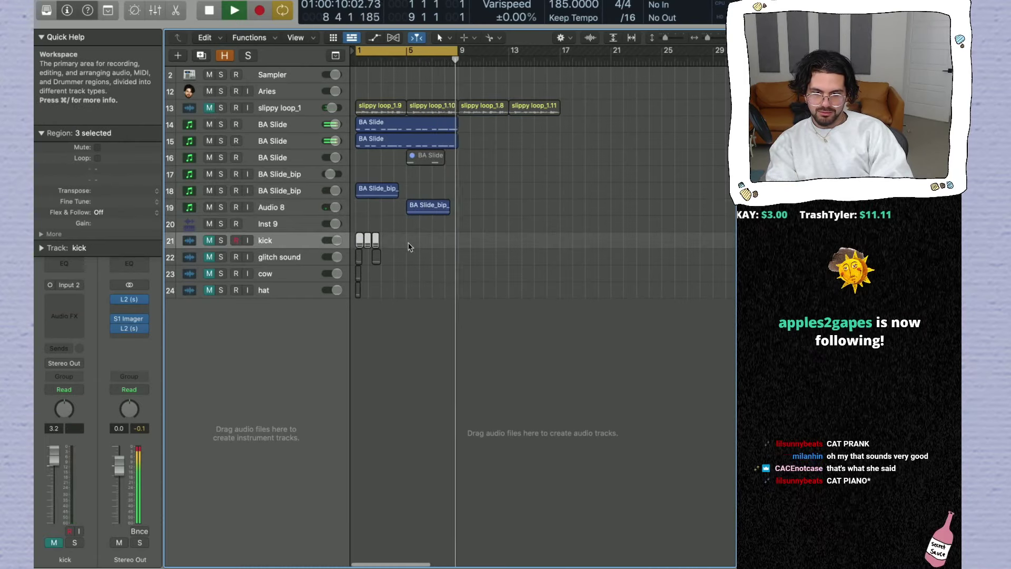
key("super+Right")
key("super+Right")
key("super+Right")
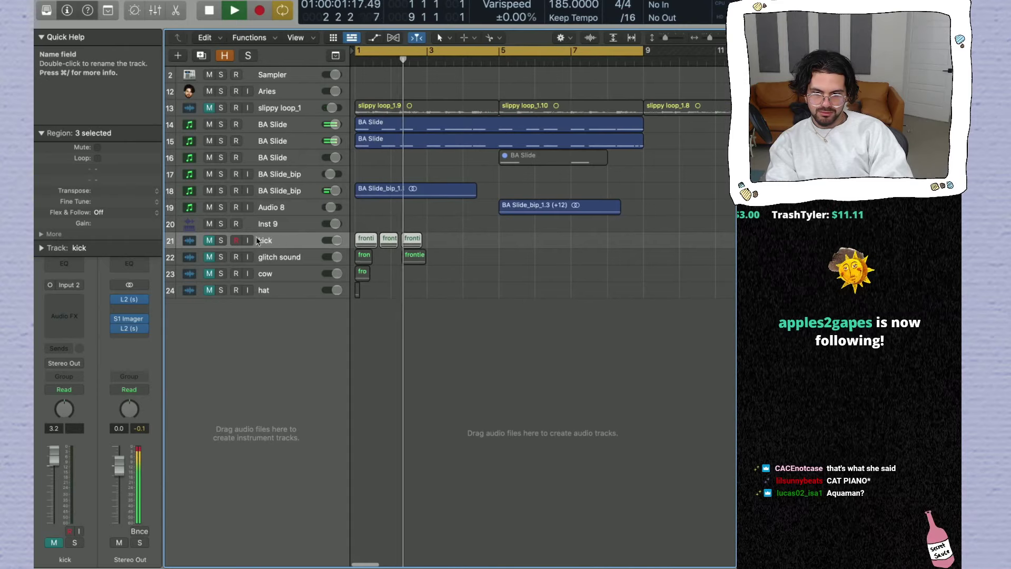
left_click(221, 240)
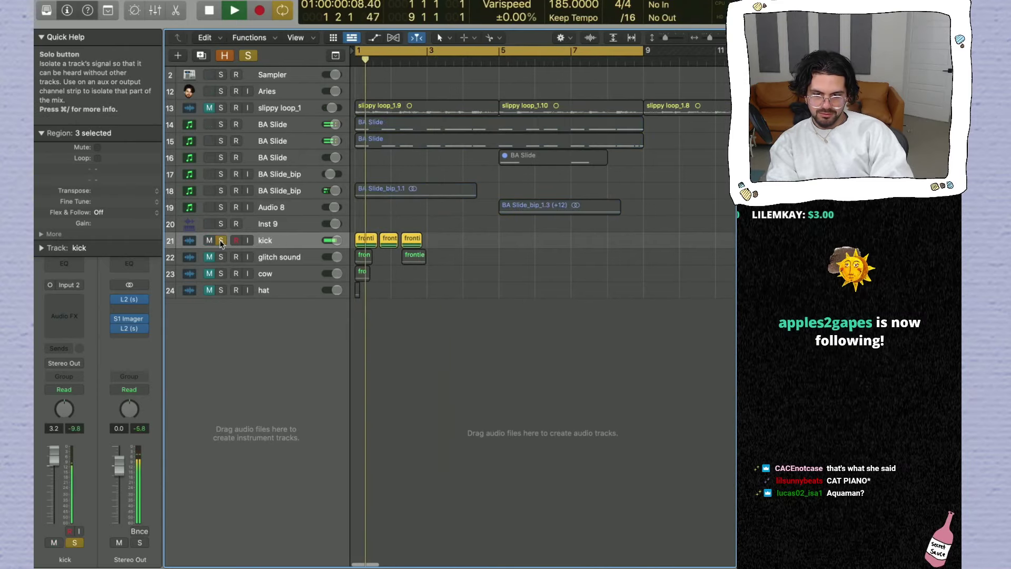
left_click_drag(428, 239, 387, 237)
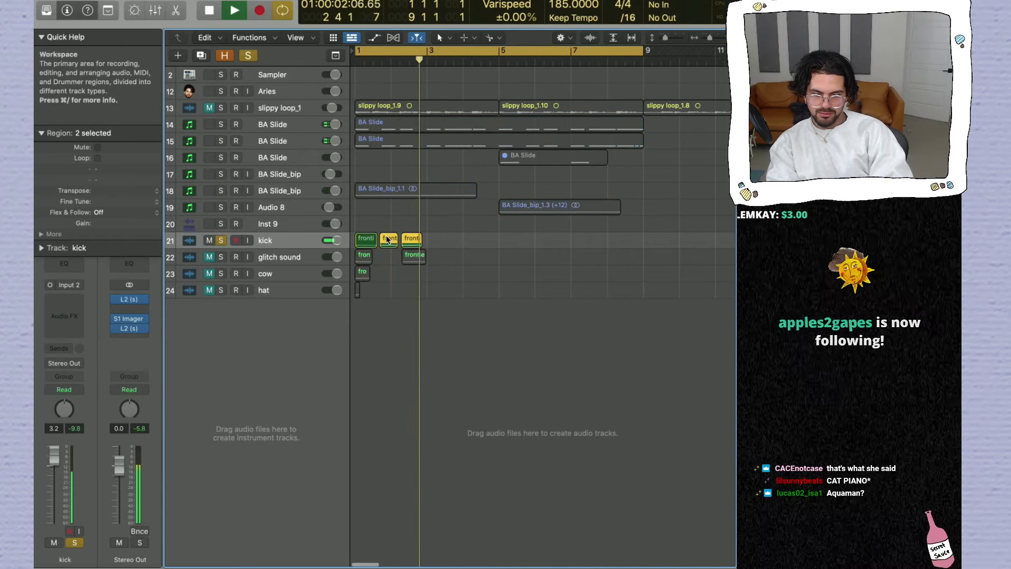
key("Delete")
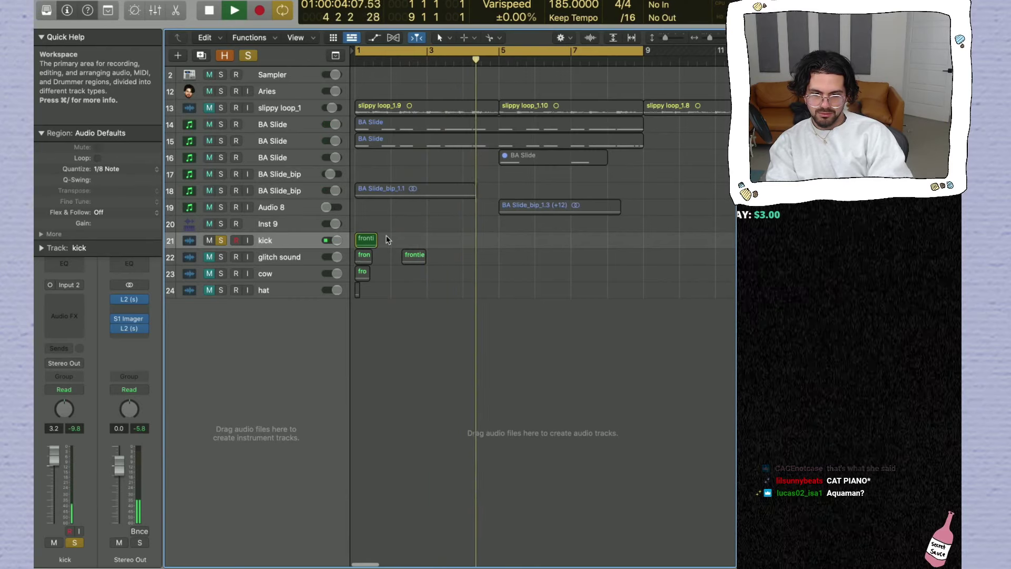
Step: Trim the end of the remaining kick region slightly and audition it
key("Return")
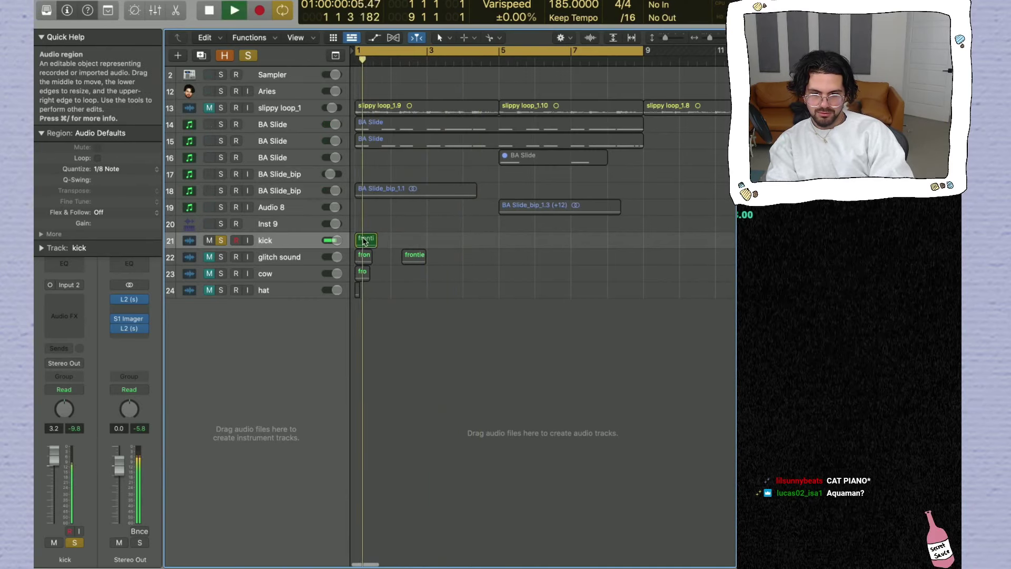
left_click_drag(376, 244, 372, 244)
key("space")
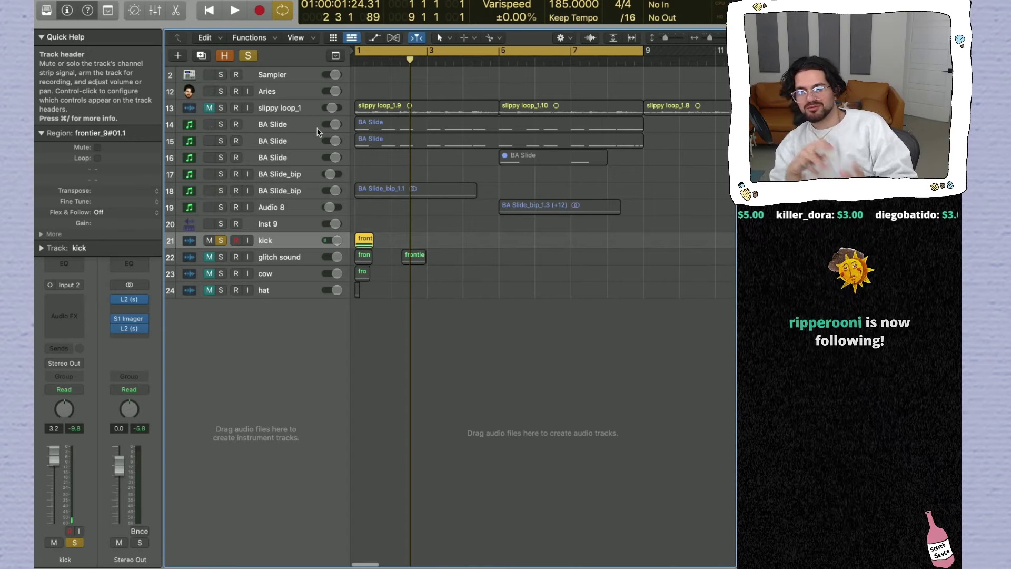
key("space")
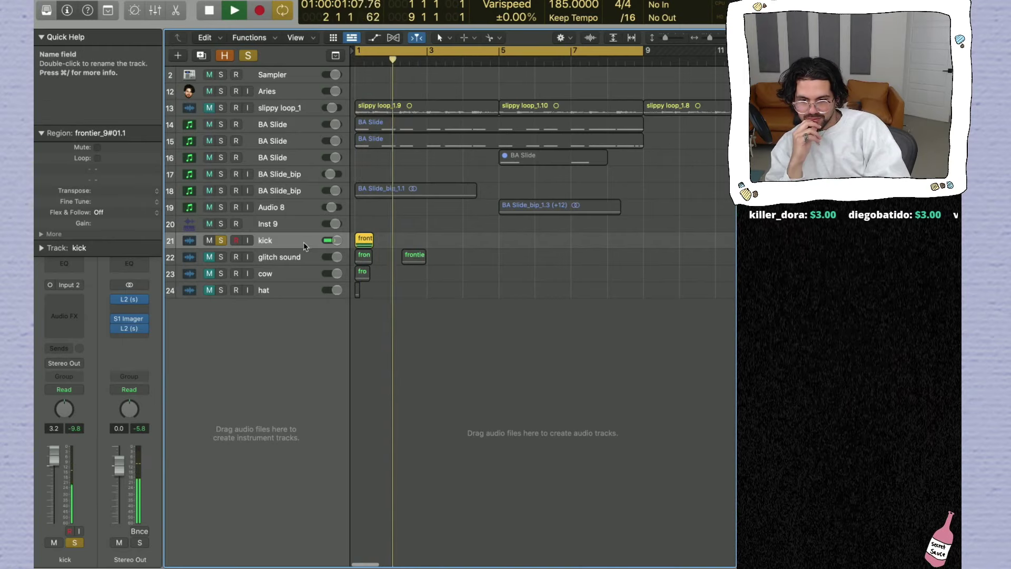
Step: Collapse the Region inspector and Quick Help, then solo BA Slide track 15 and audition it together with the kick
left_click(42, 133)
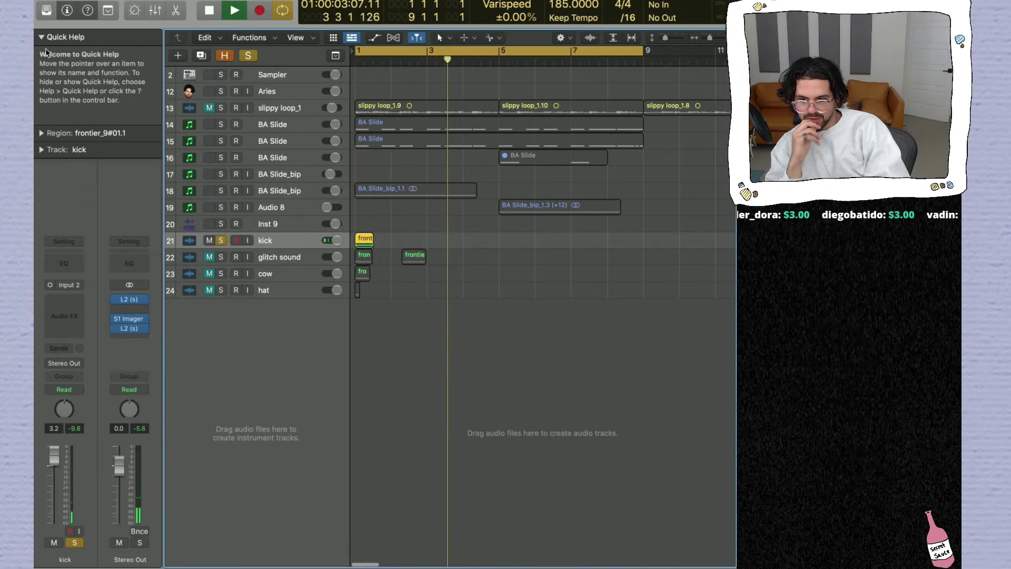
left_click(41, 37)
left_click(222, 141)
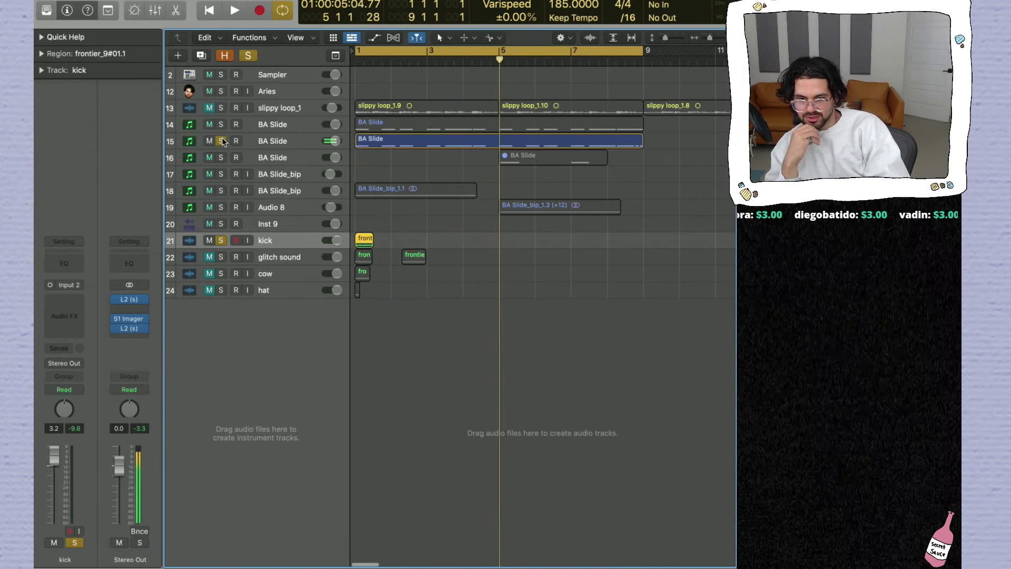
key("space")
key("space")
key("space")
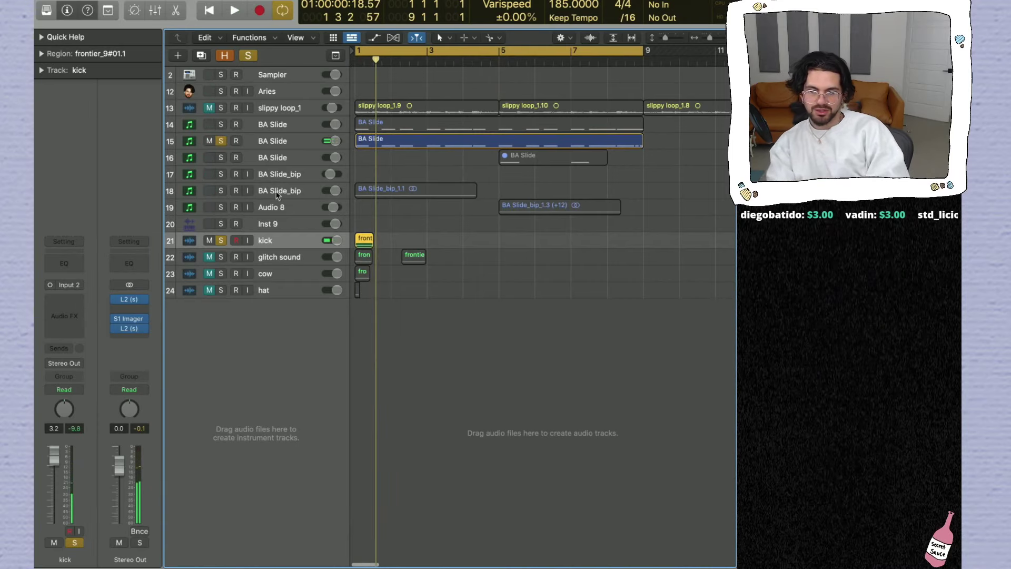
Step: Open the Sampler instrument on the Sampler track and load the kick region into it as a C1 zone
left_click(293, 76)
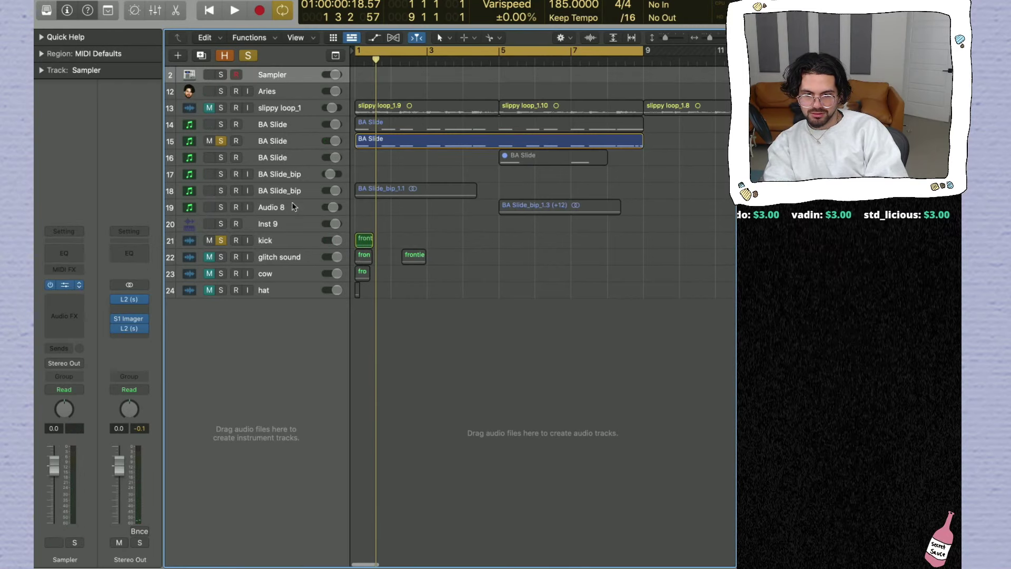
key("v")
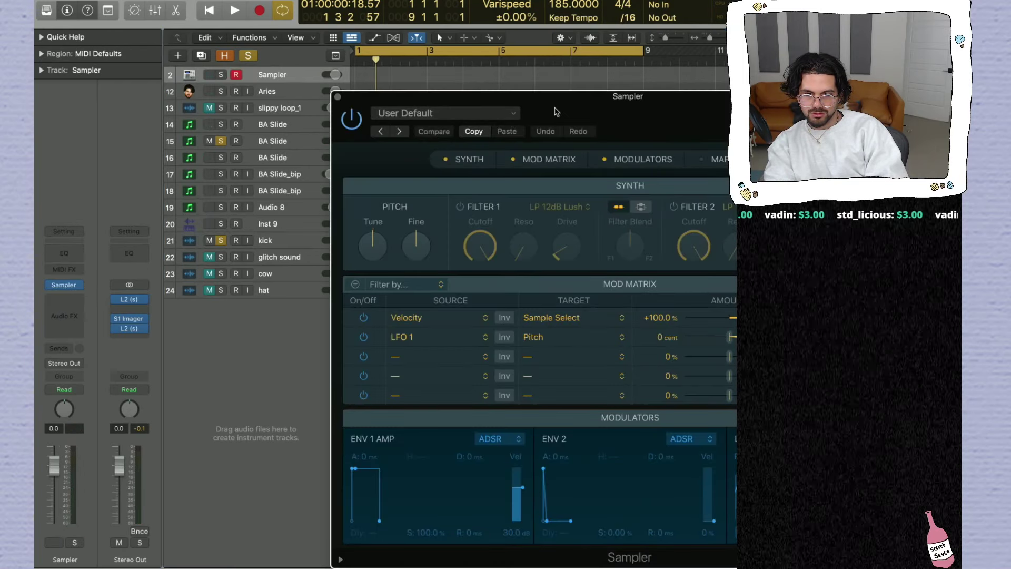
left_click_drag(557, 112, 700, 78)
left_click_drag(549, 221, 632, 127)
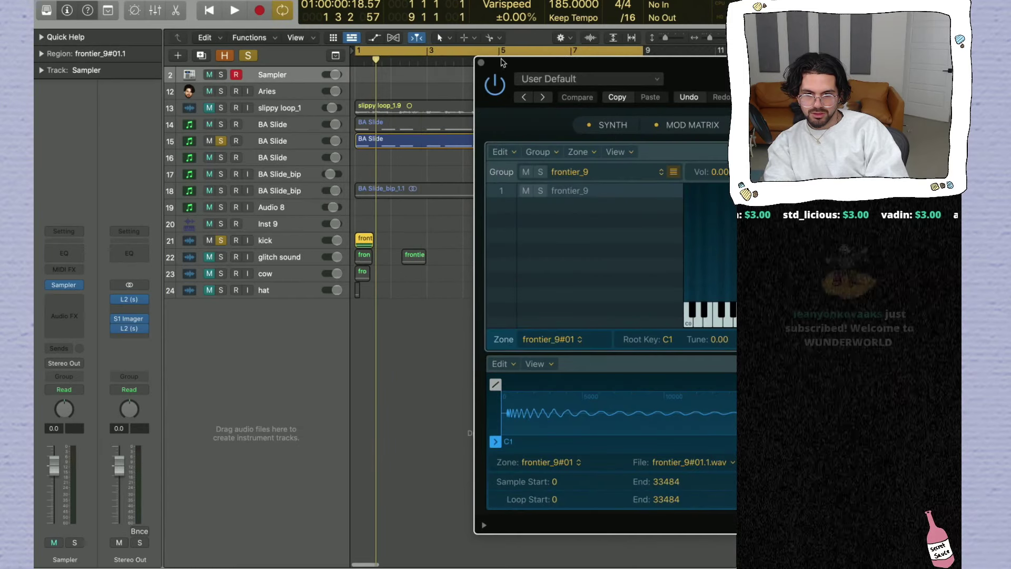
Step: Widen the kick zone's key range both above and below C1, and close the Sampler window
double_click(502, 62)
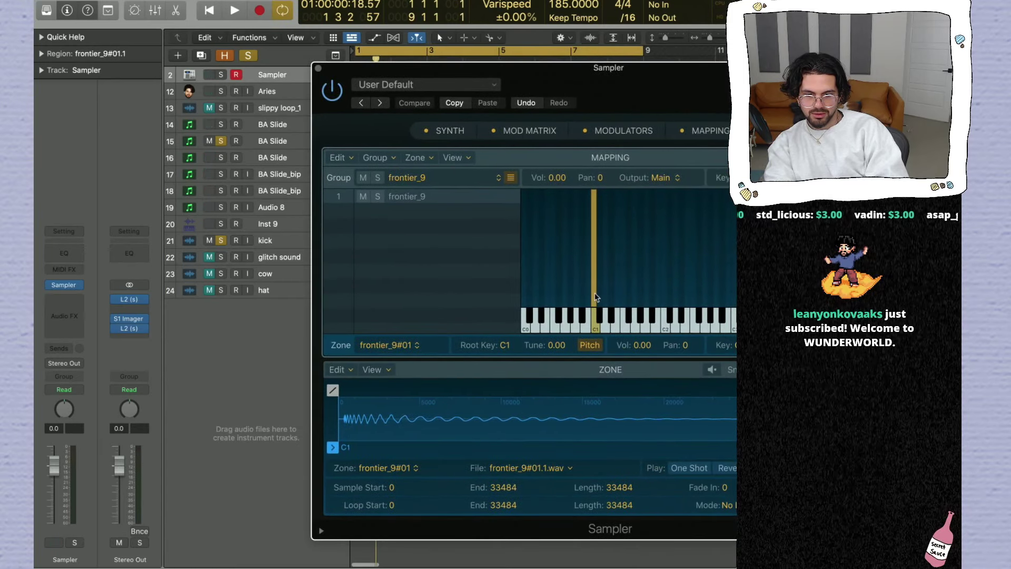
left_click_drag(598, 294, 726, 275)
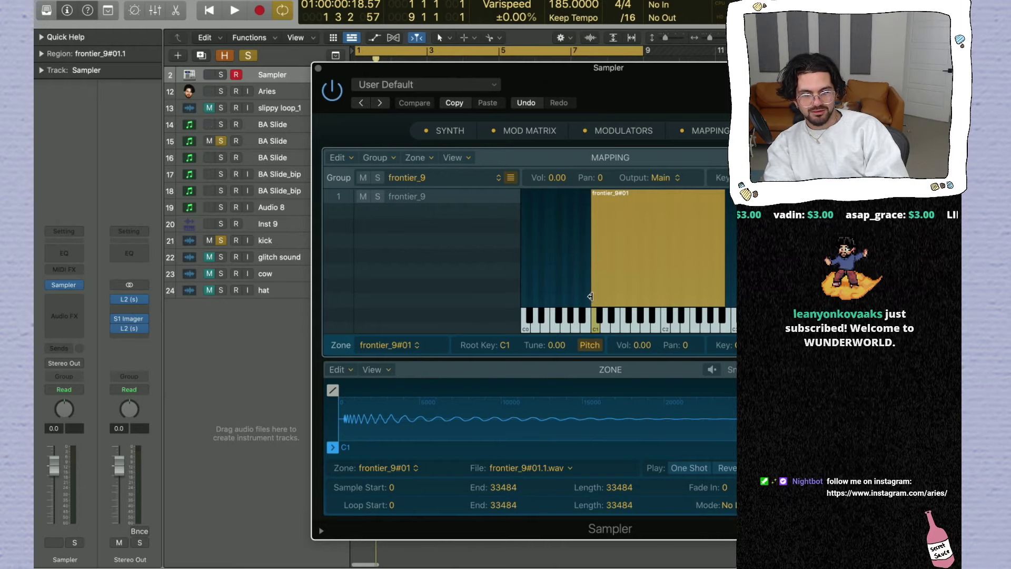
left_click_drag(590, 296, 542, 295)
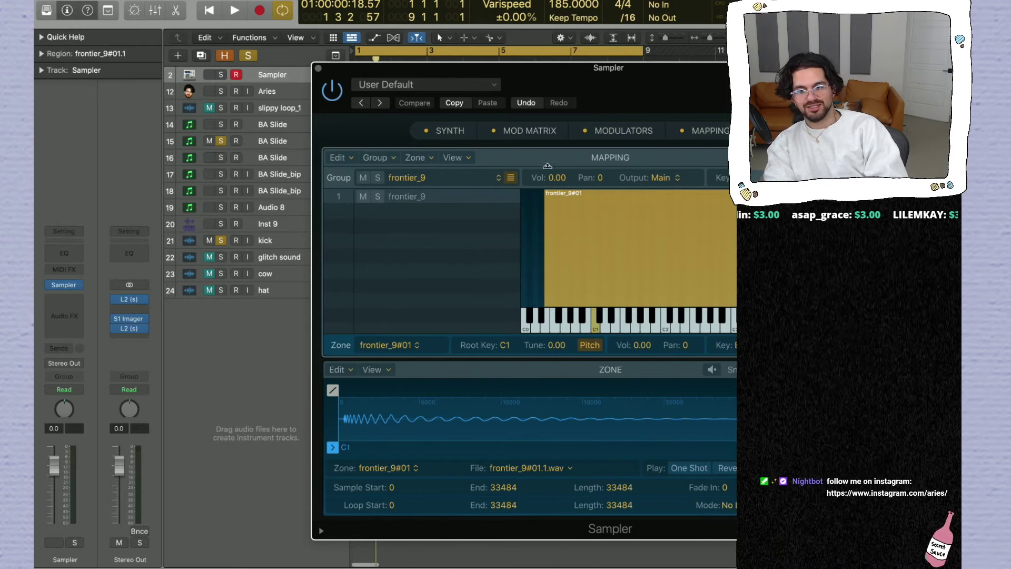
left_click(317, 68)
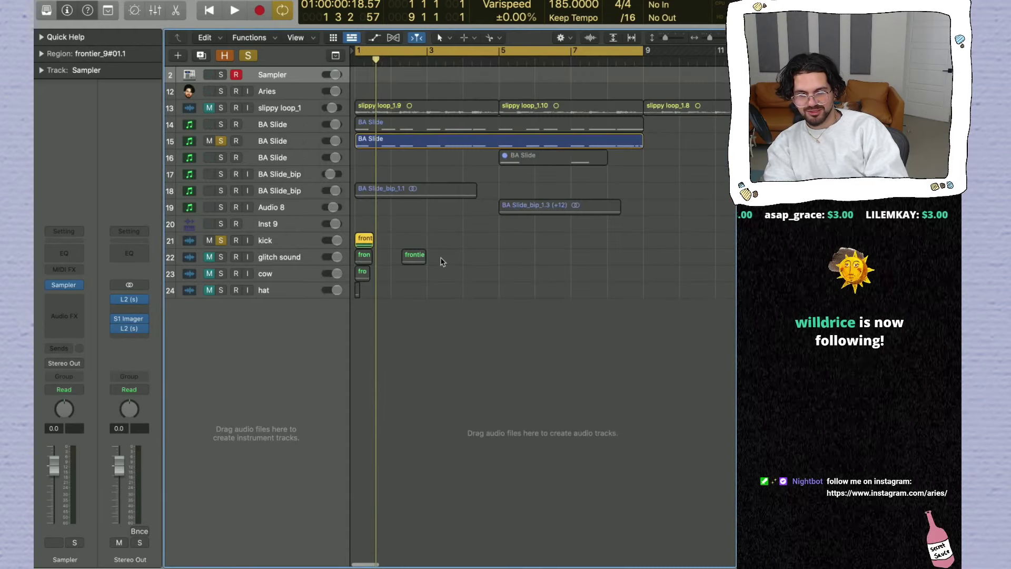
Step: Copy track 15's BA Slide region onto the Sampler track and audition it soloed, comparing it with track 15 while the kick is muted
left_click(366, 241)
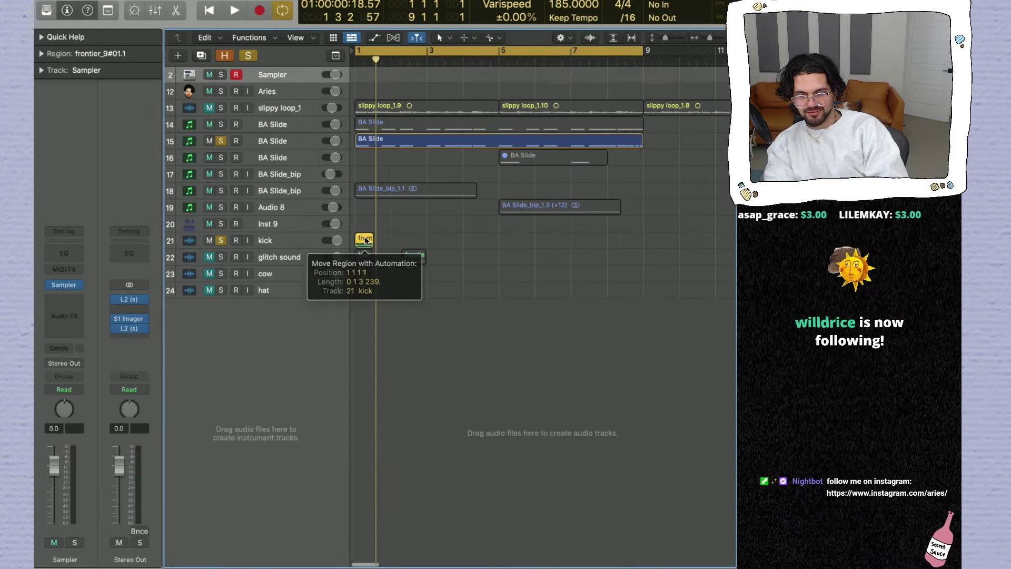
left_click_drag(384, 142, 384, 77)
key("space")
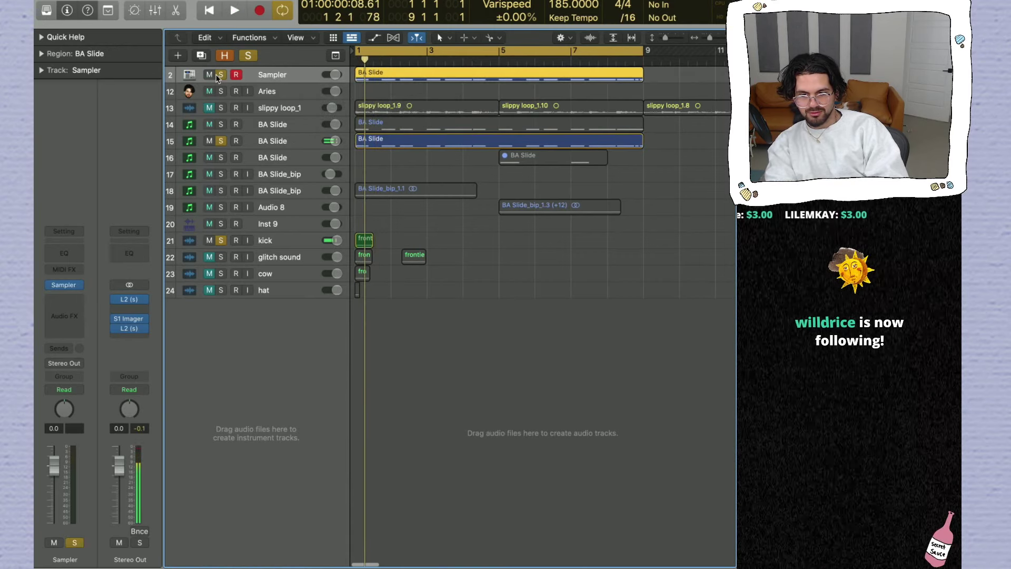
left_click(220, 74)
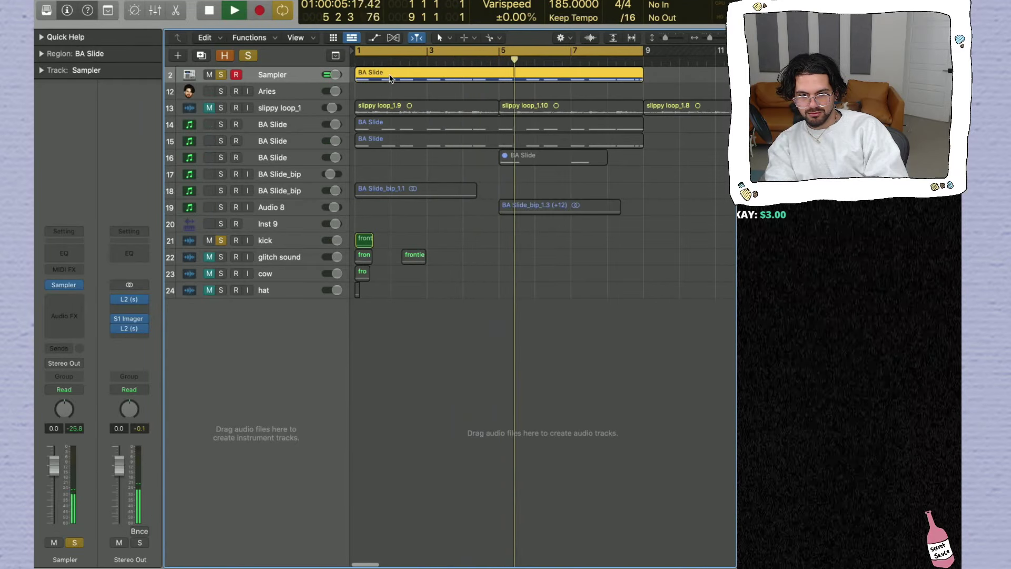
left_click(222, 141)
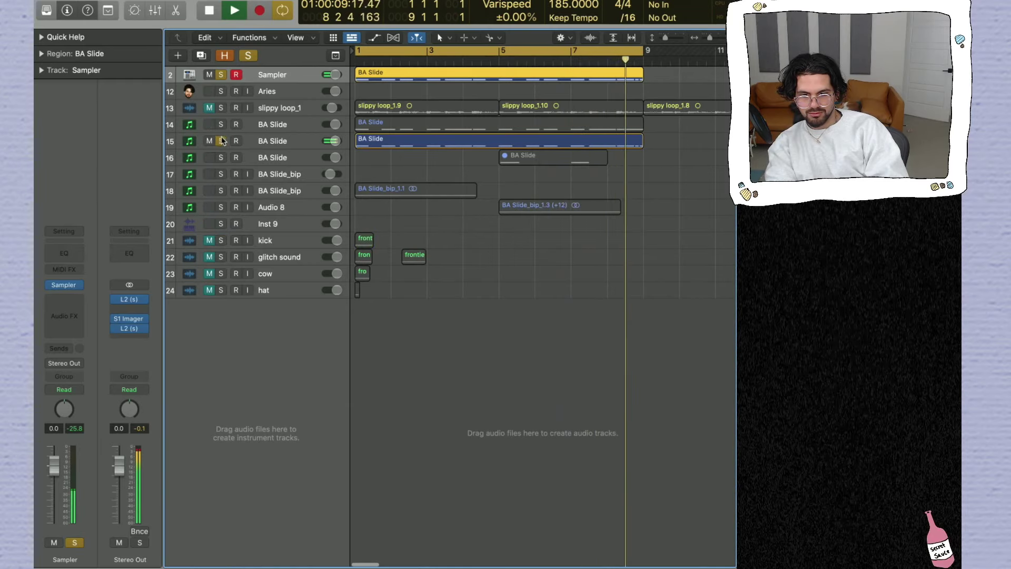
left_click(222, 141)
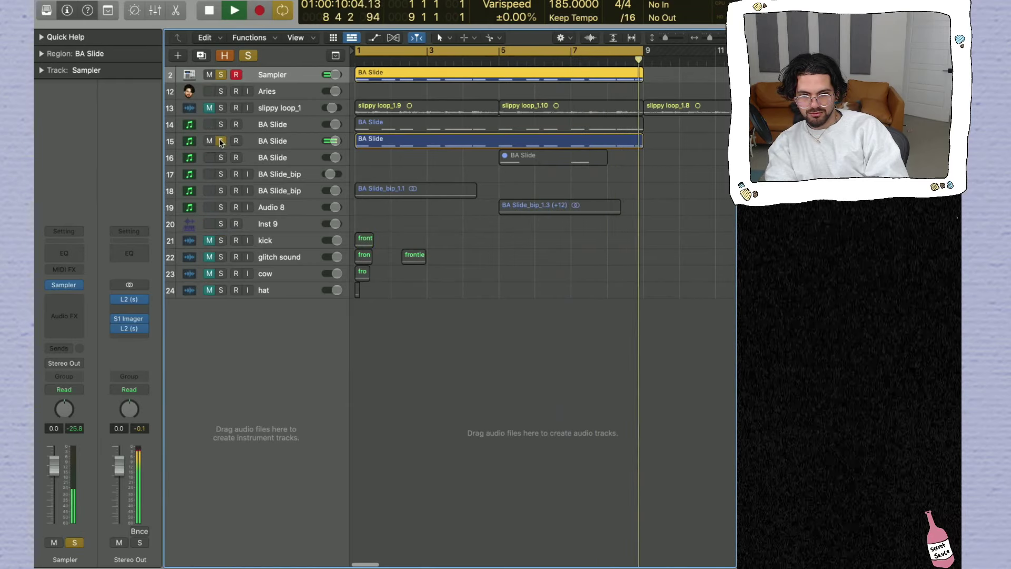
Step: Open the Sampler track's BA Slide region in the Piano Roll and transpose all its notes down two semitones
double_click(425, 80)
key("space")
left_click_drag(336, 487, 418, 526)
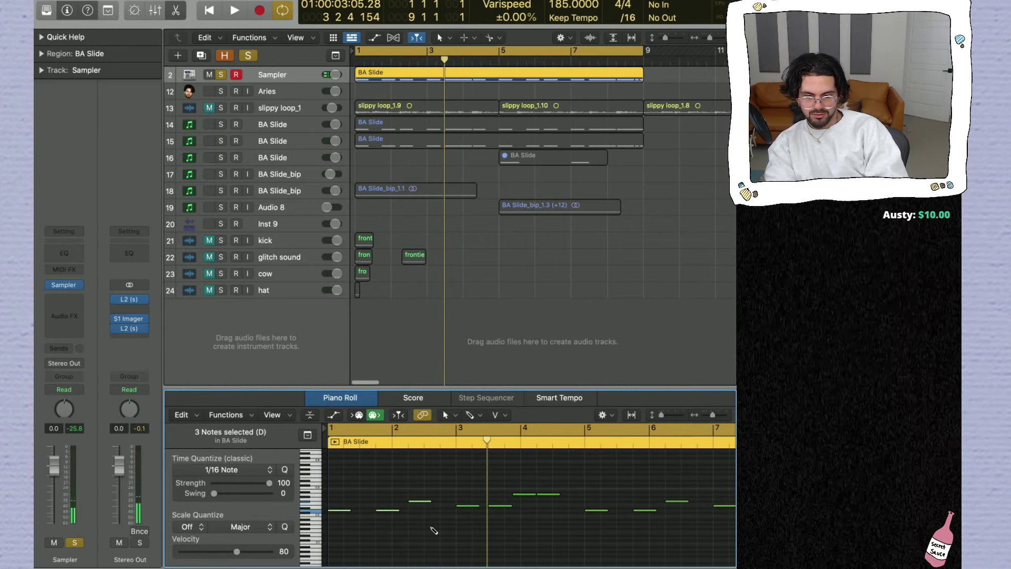
key("alt+Down")
key("alt+Down")
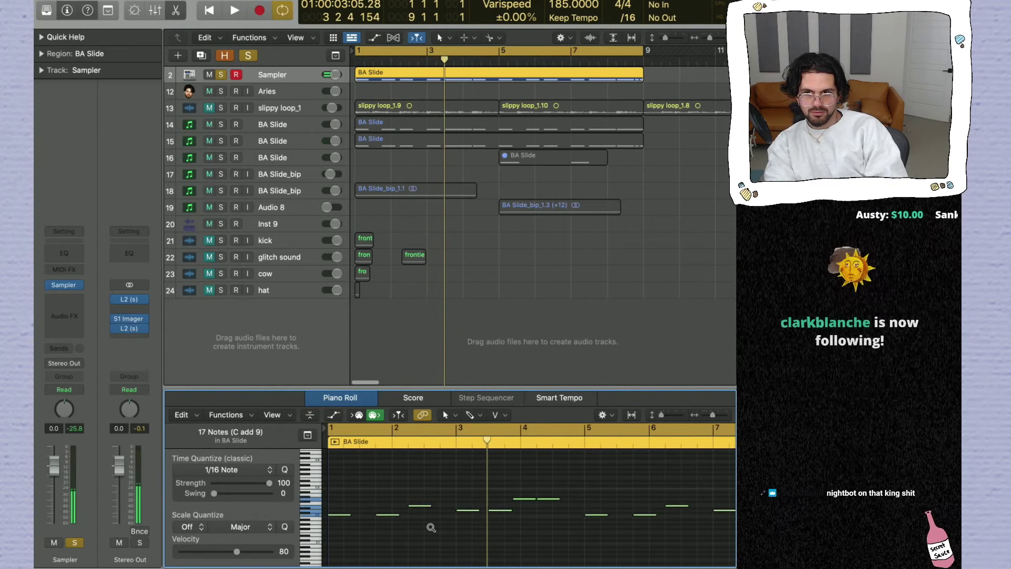
key("alt+shift+Up")
scroll(430, 530, "up", 2)
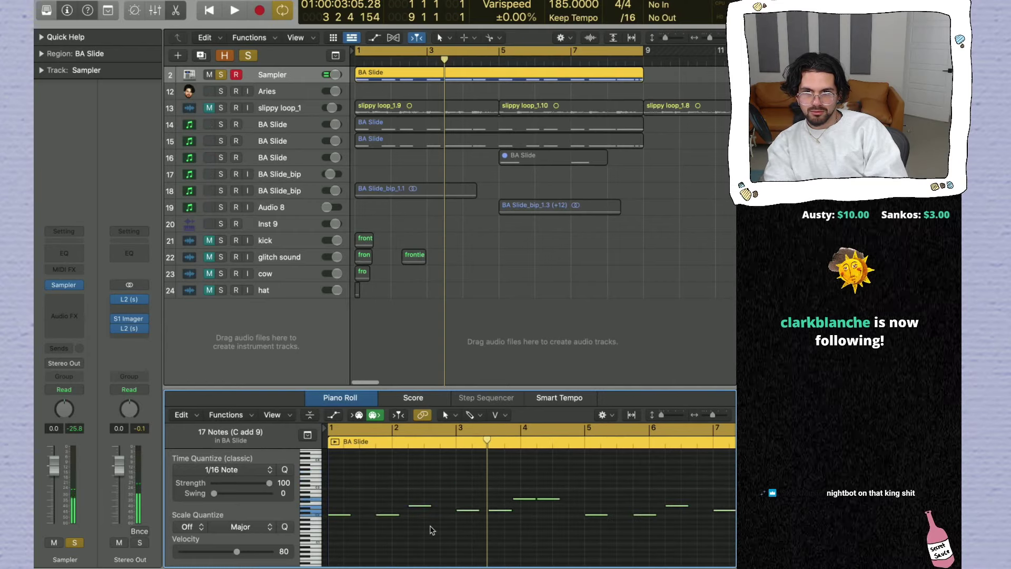
Step: Audition the Sampler part from the start, transpose all its notes down an octave, and play it again
key("Return")
key("space")
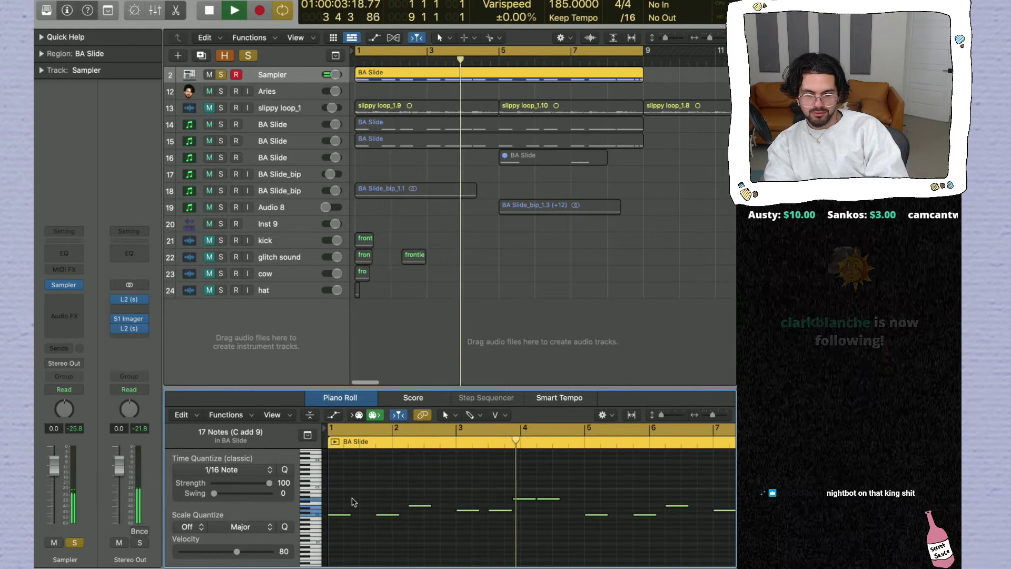
key("space")
key("alt+shift+Down")
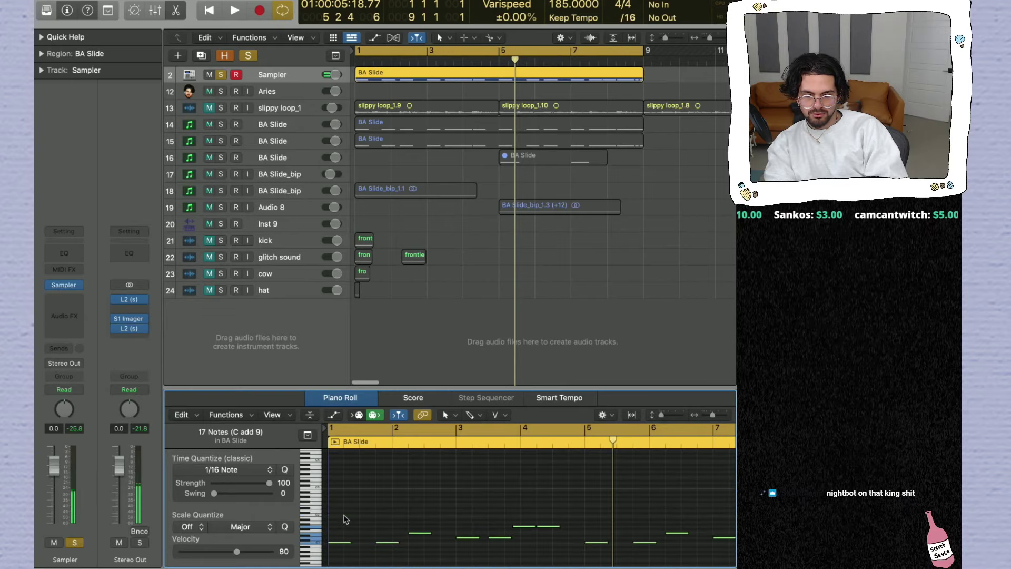
key("space")
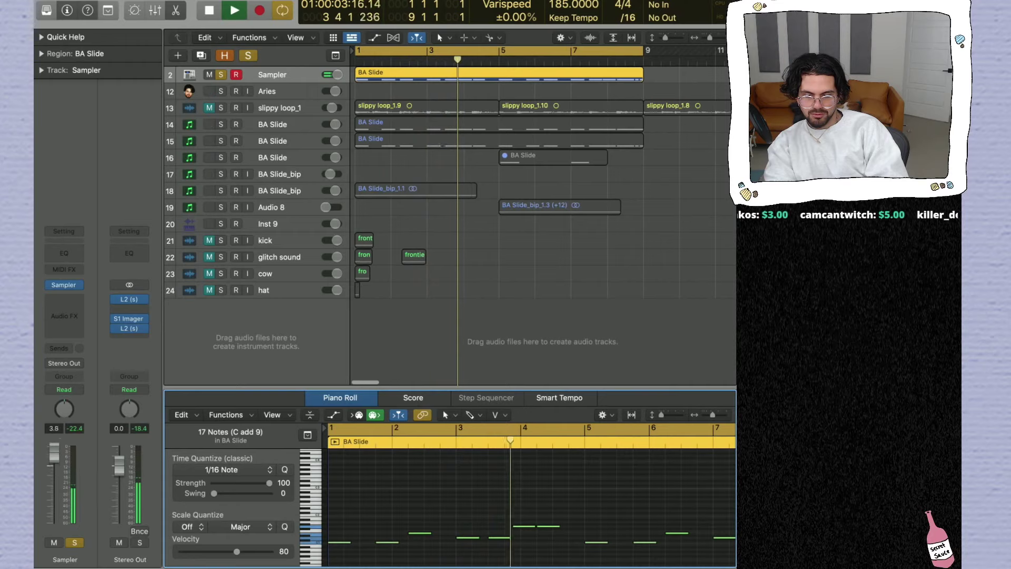
Step: Insert a Decapitator on the Sampler track at its default settings and close its window
left_click(60, 311)
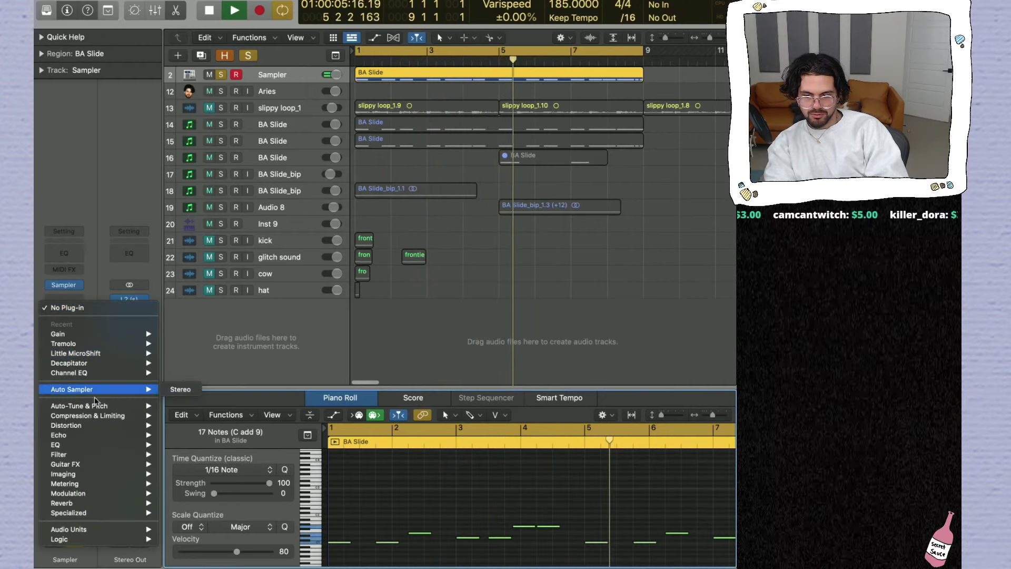
mouse_move(121, 429)
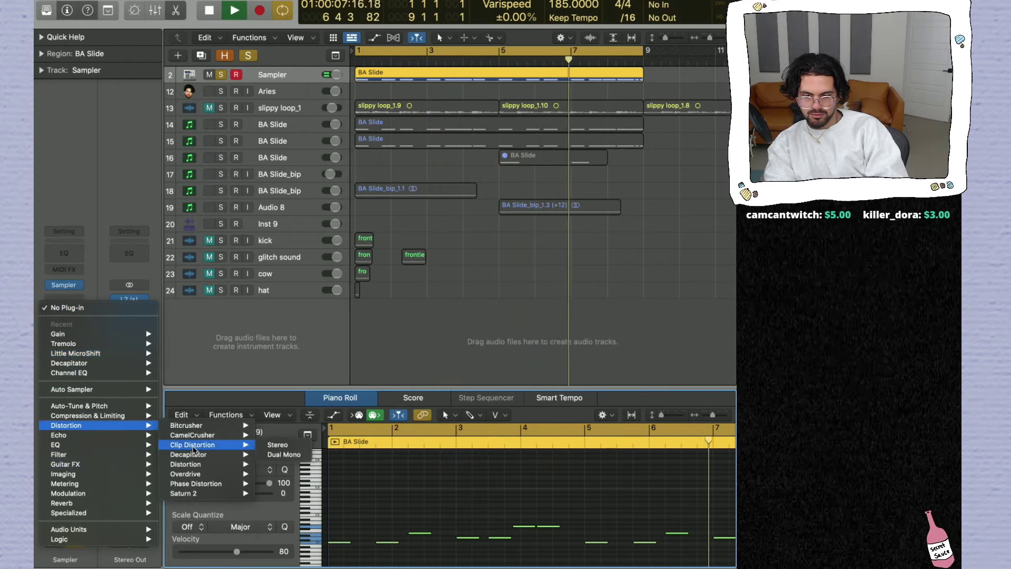
mouse_move(211, 454)
left_click(276, 455)
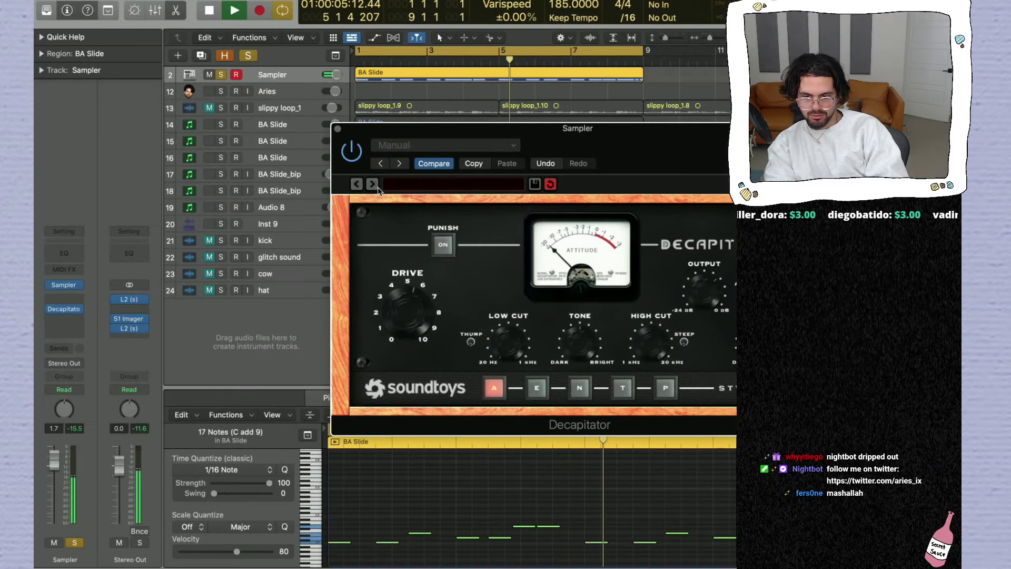
left_click(338, 128)
Step: Insert Saturn 2 after Decapitator on the Sampler track and split its spectrum into two bands
left_click(65, 319)
mouse_move(106, 434)
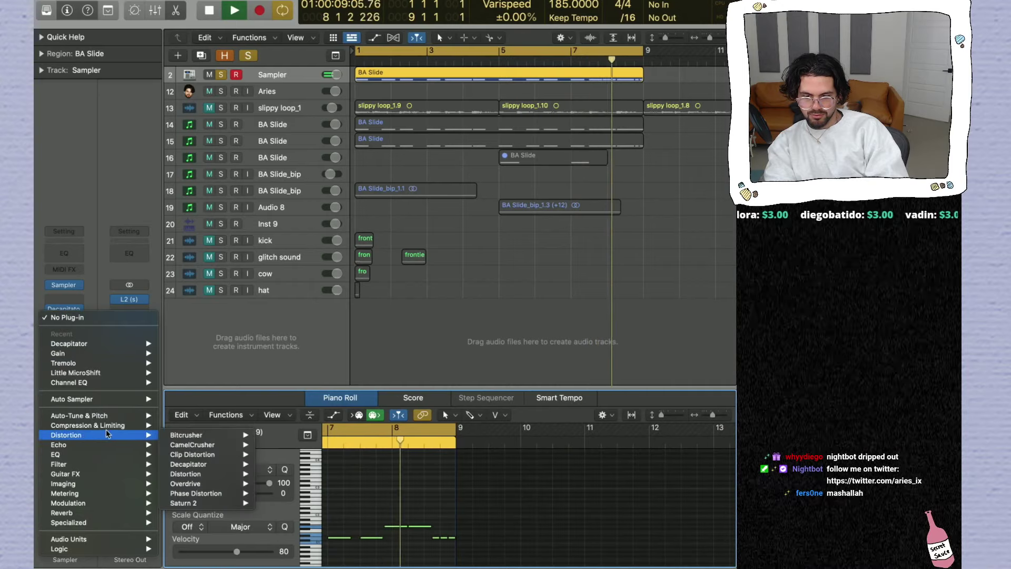
mouse_move(231, 503)
left_click(272, 503)
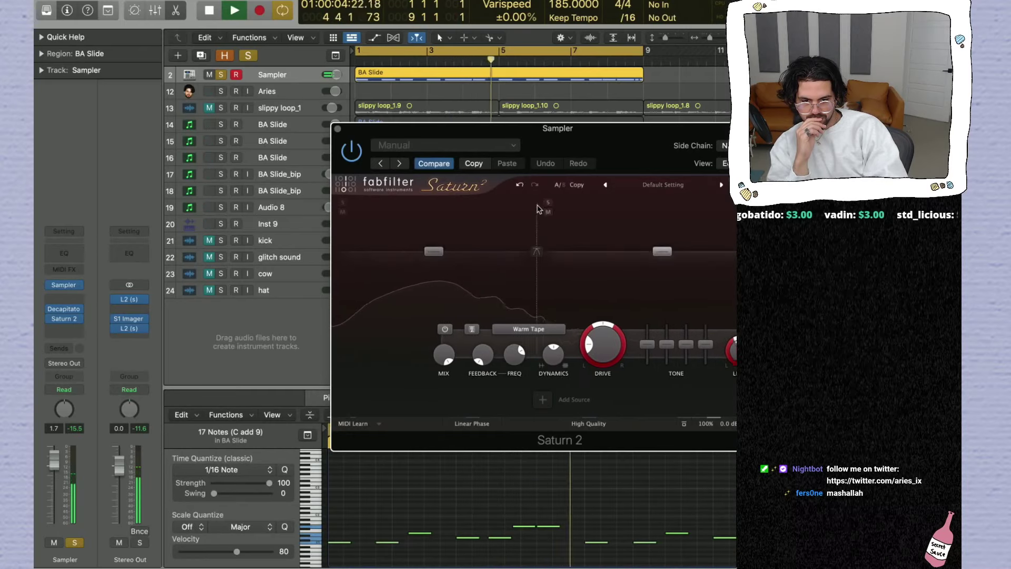
left_click_drag(677, 135, 505, 135)
Step: Set Saturn 2's upper band to Heavy Saturation and raise its level to about +11 dB
left_click(395, 329)
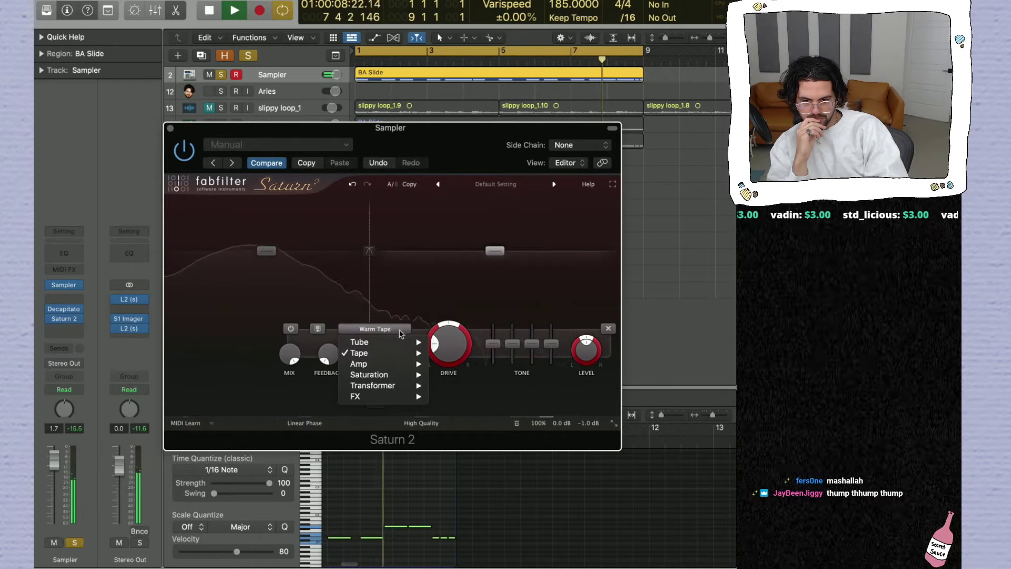
mouse_move(401, 375)
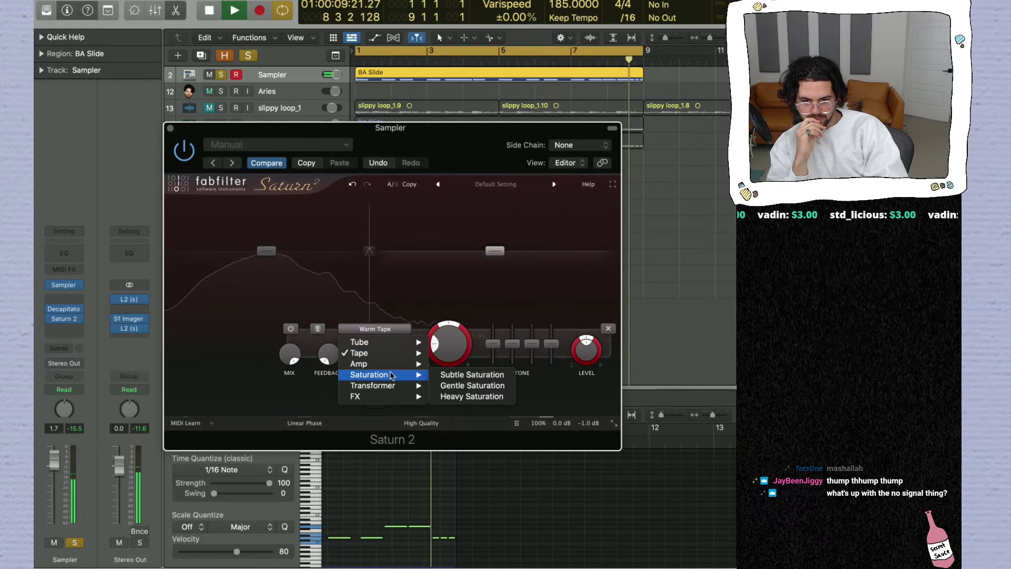
left_click(471, 397)
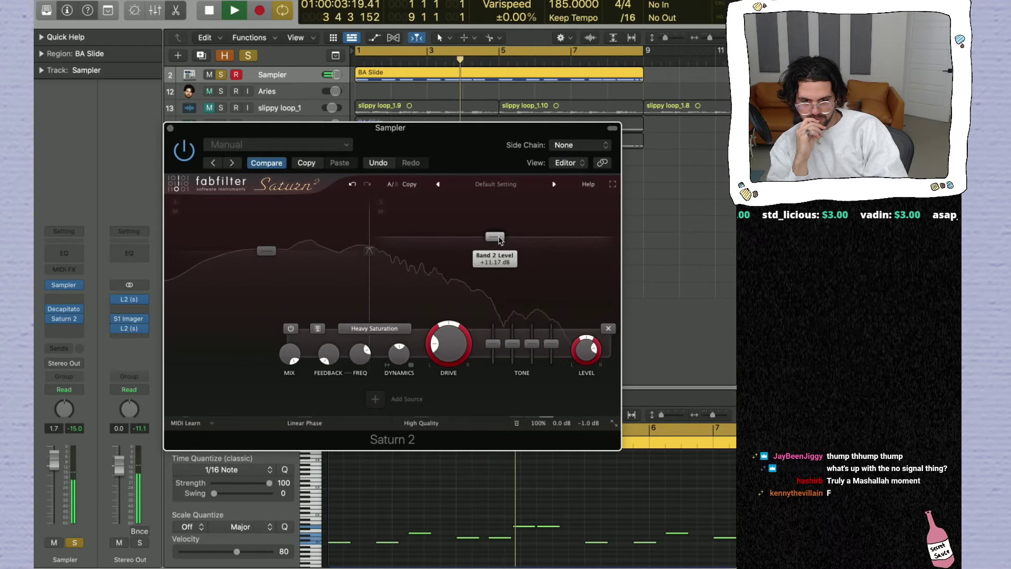
mouse_move(500, 241)
left_mouse_down()
mouse_move(499, 229)
mouse_move(499, 239)
left_mouse_up()
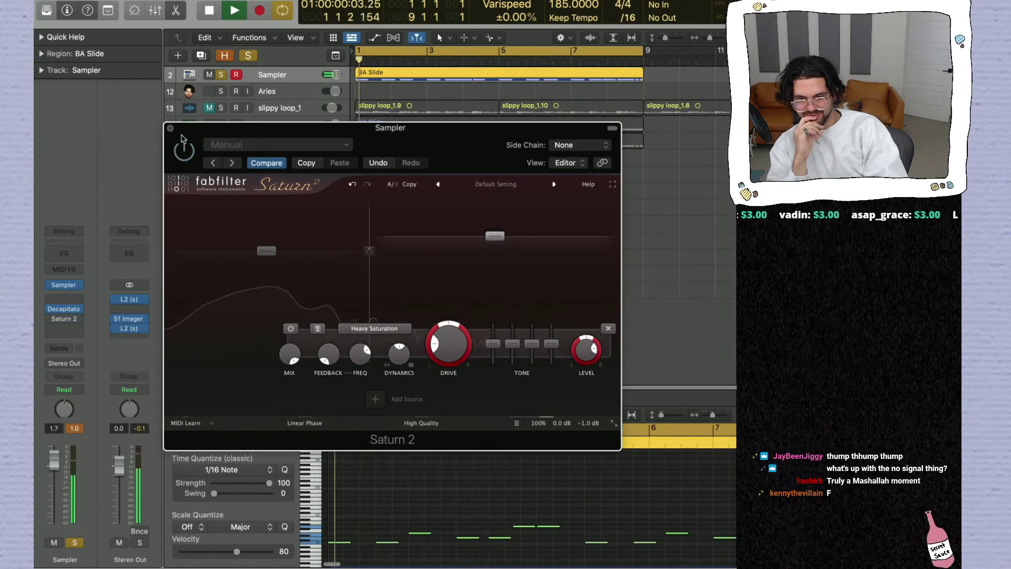
Step: Raise Saturn 2's band 1 level to about +10.7 dB, auditioning it with band 2 muted before unmuting band 2
left_click(273, 257)
key("space")
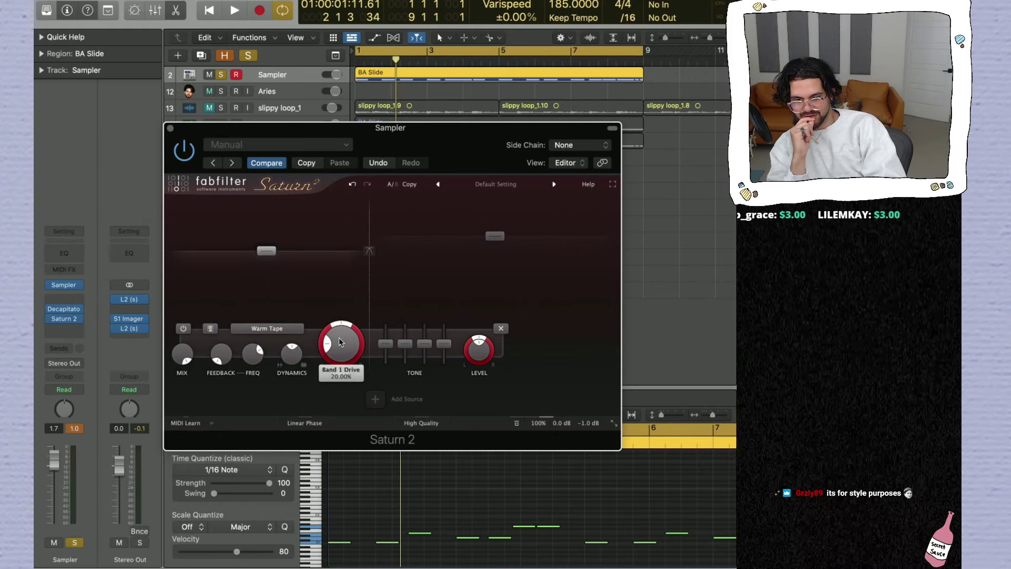
left_click_drag(267, 251, 266, 242)
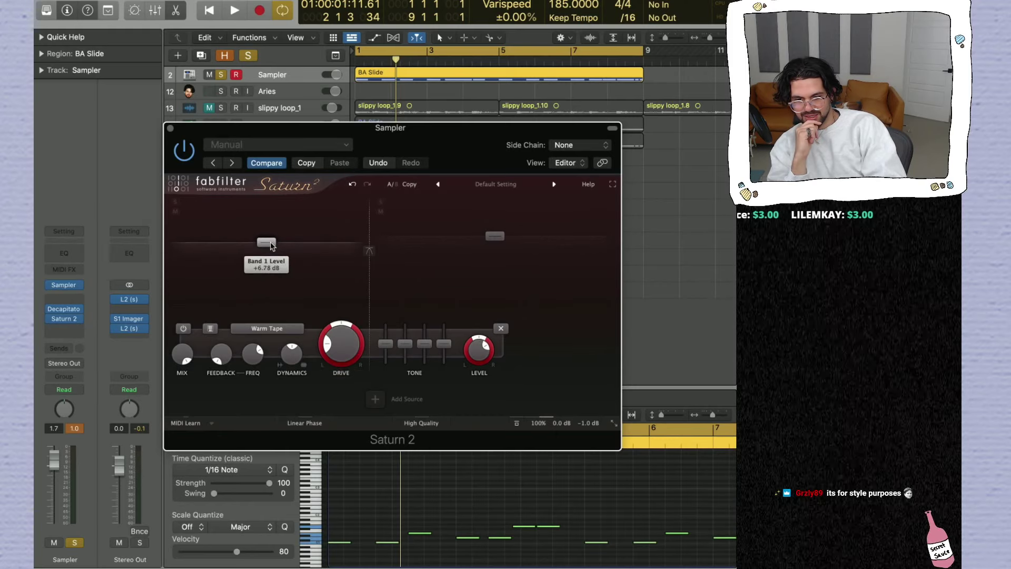
key("space")
left_click(380, 211)
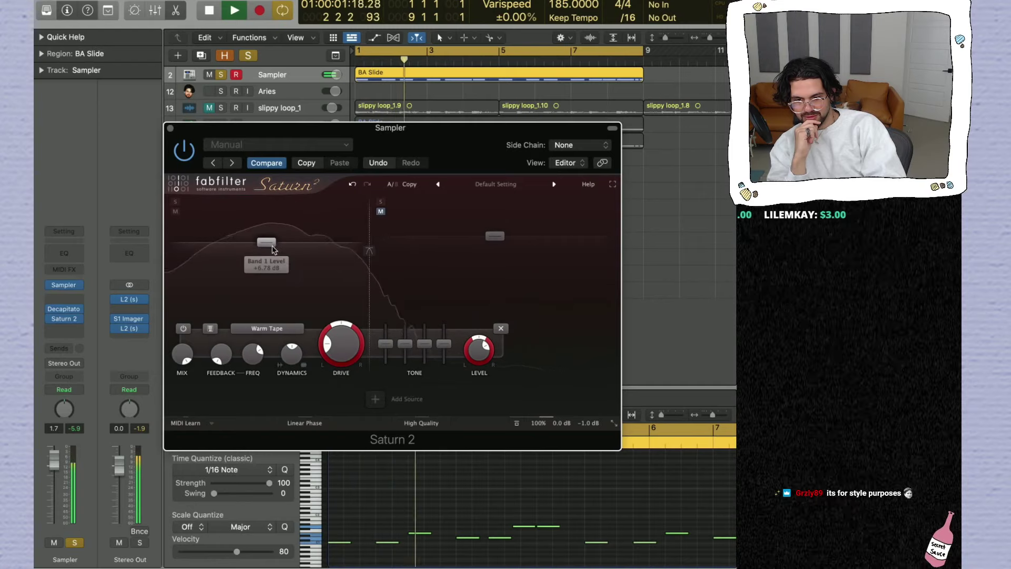
left_click_drag(274, 246, 276, 241)
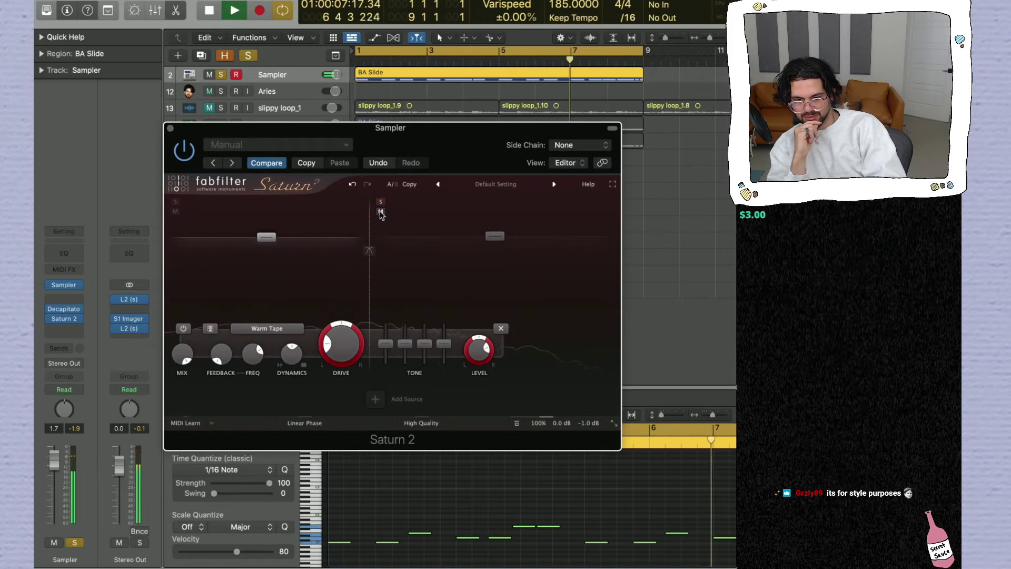
Step: Lower Saturn 2's band 2 level to about +3.4 dB during playback, and stop playback
left_click_drag(495, 236, 492, 250)
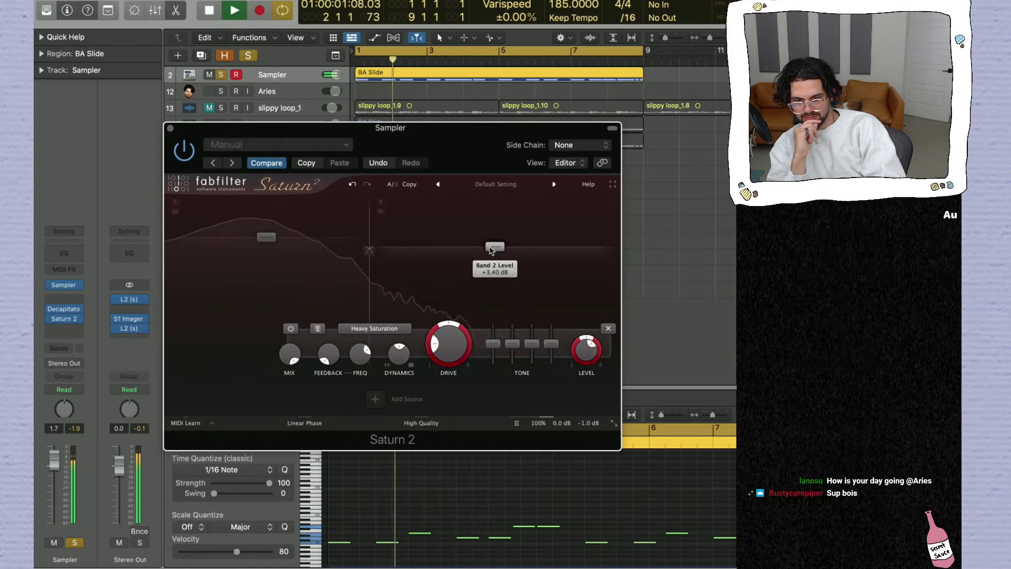
left_click_drag(490, 250, 490, 250)
key("space")
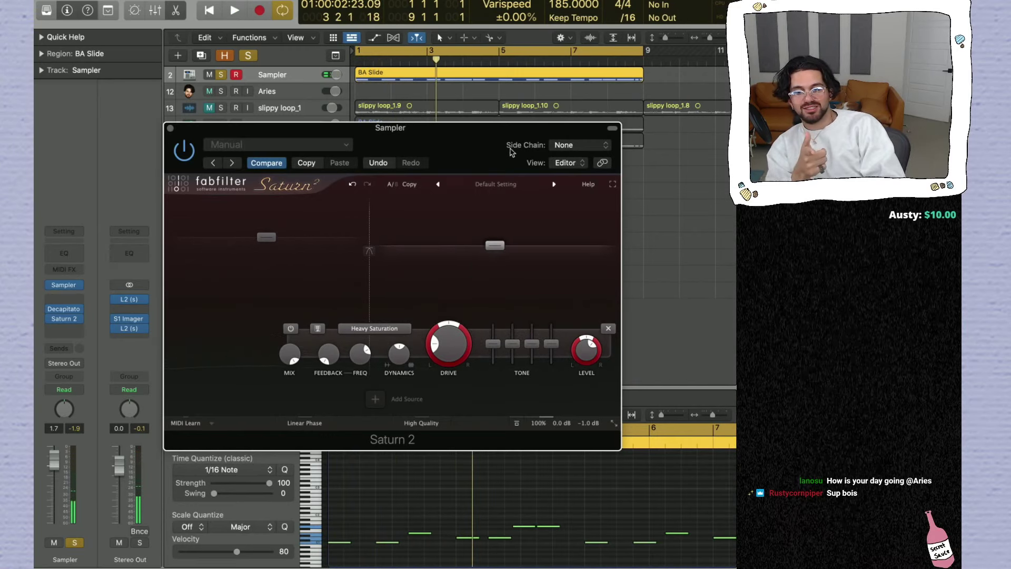
Step: Check both Saturn 2 band levels, play the Sampler part through the plug-in, and close its window
left_click(269, 235)
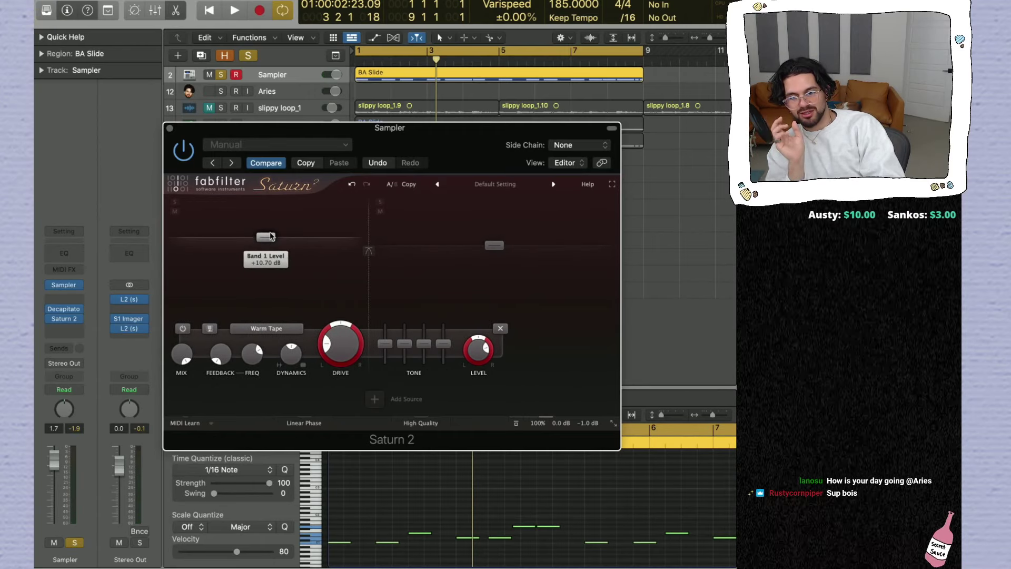
mouse_move(498, 247)
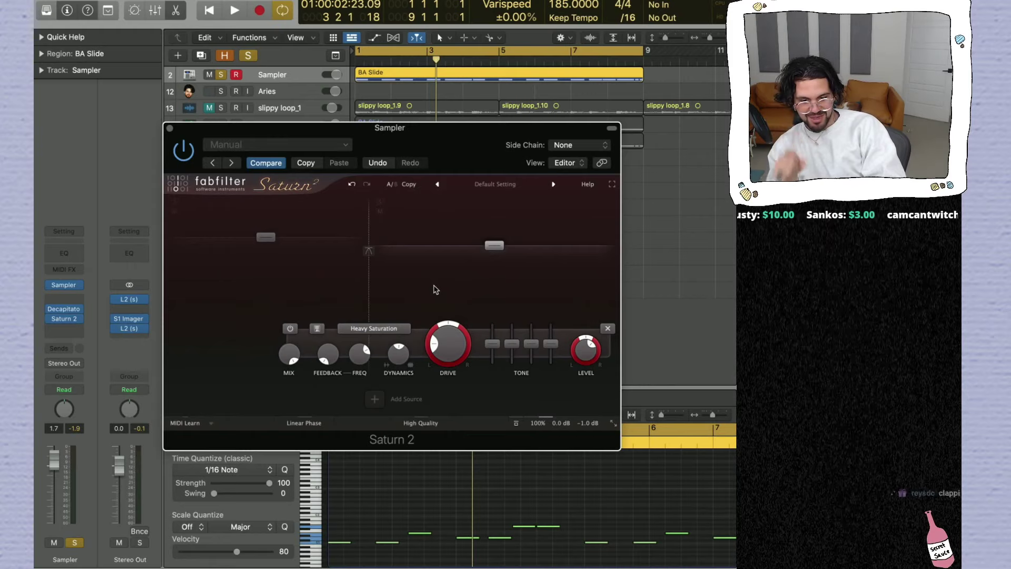
left_click_drag(471, 142, 442, 124)
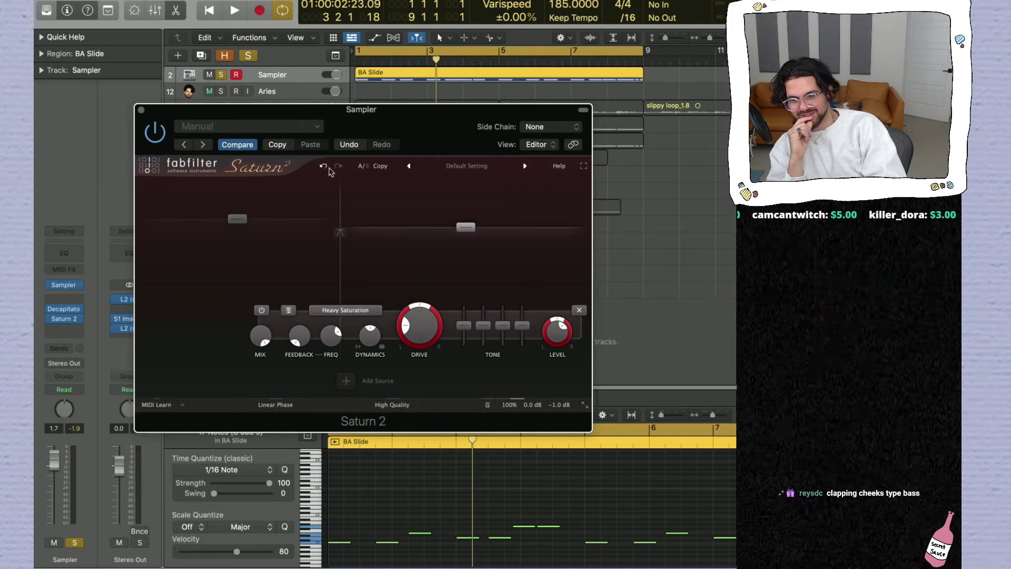
left_click(246, 226)
key("space")
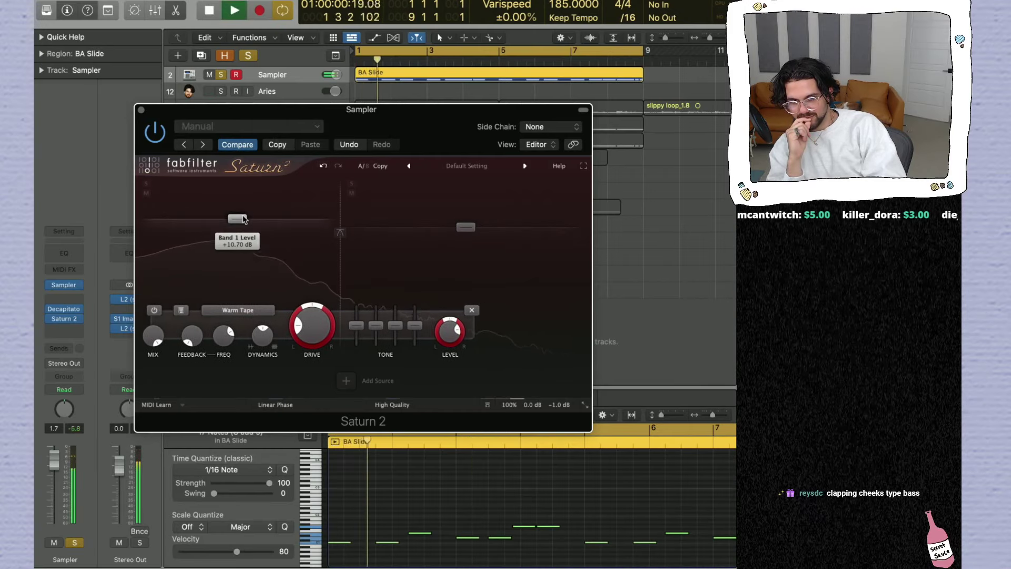
left_click(141, 110)
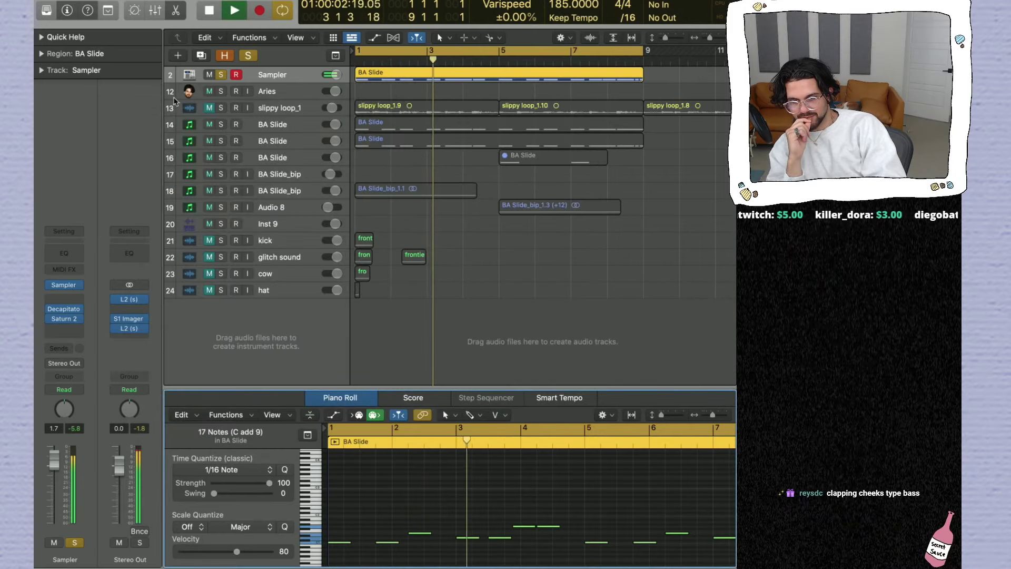
Step: Take the Sampler track out of solo and play it together with the other tracks
key("space")
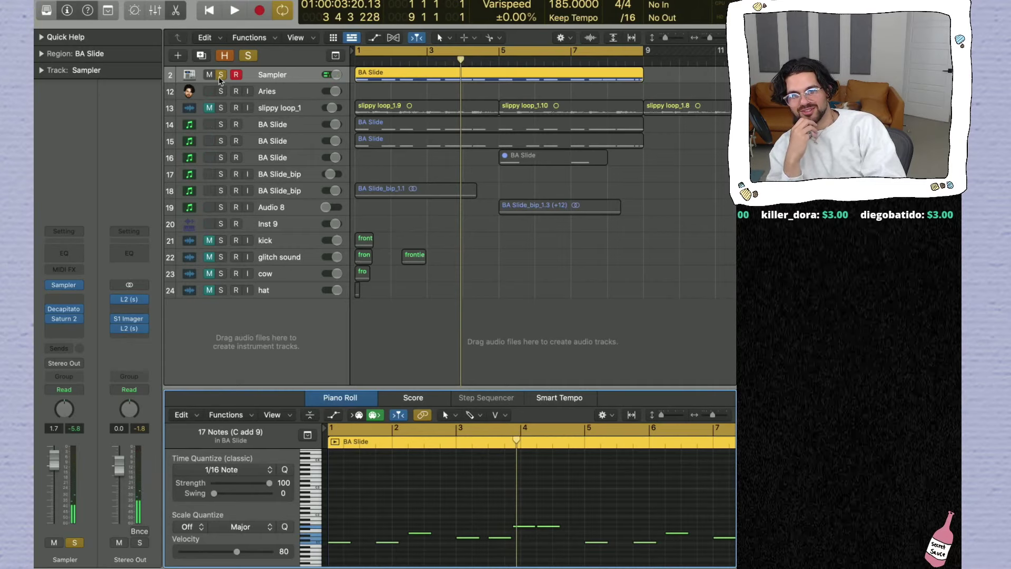
left_click(221, 75)
key("space")
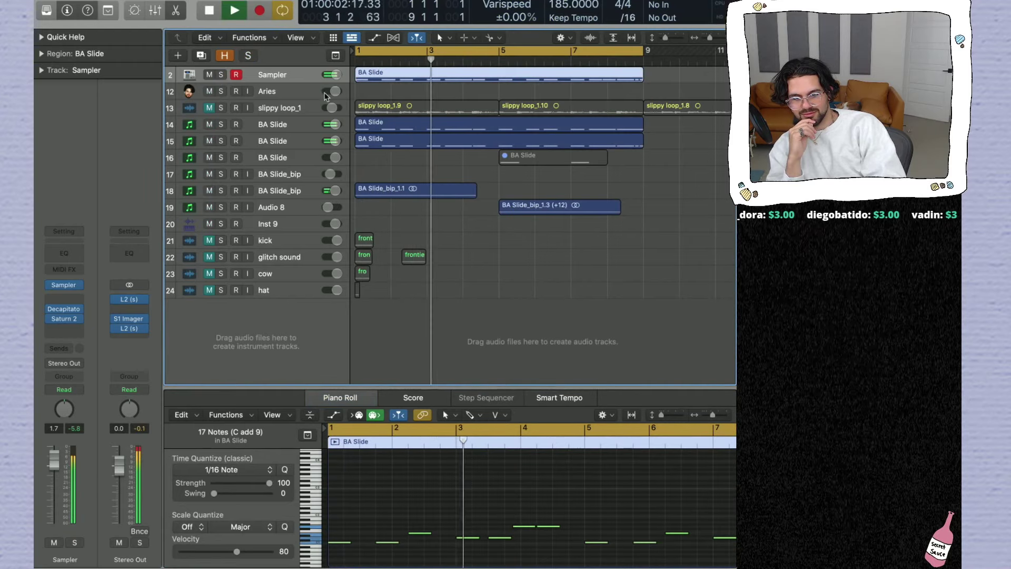
Step: Move the Sampler track's BA Slide region to start at bar 9 and unmute the slippy loop_1 track
key("super+Left")
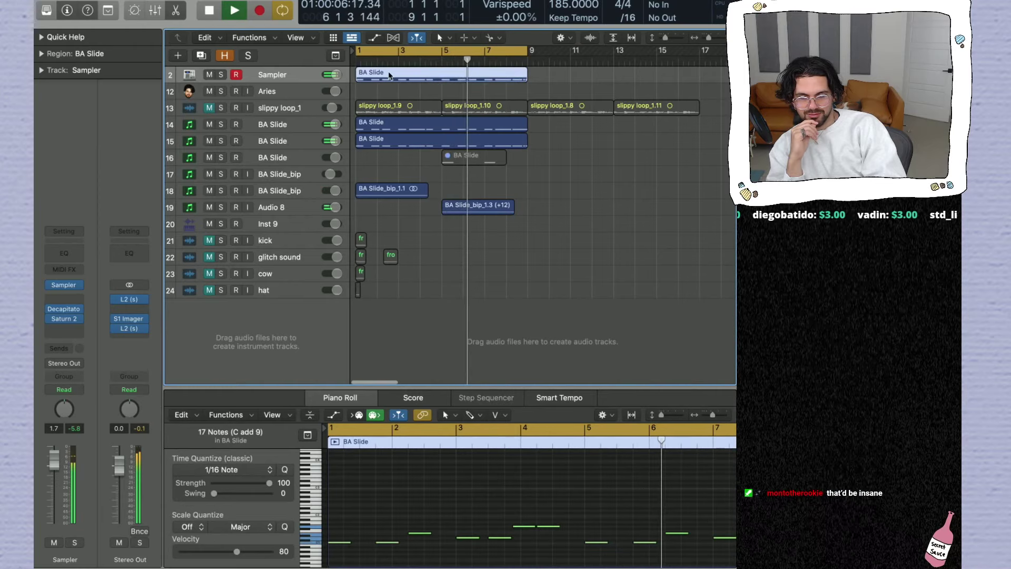
key("super+Right")
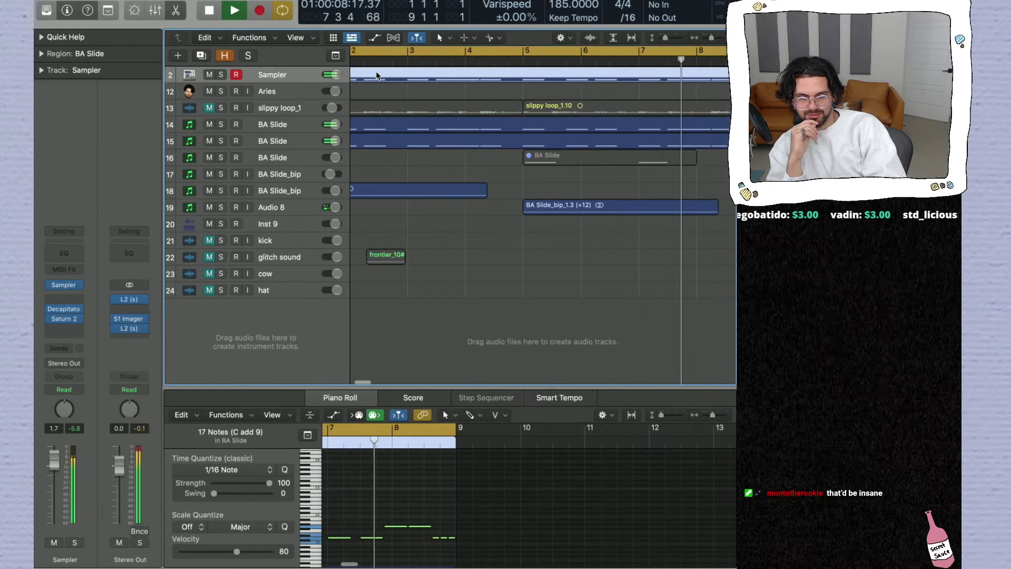
key("super+Left")
key("super+Left")
key("super+Left")
key("super+Left")
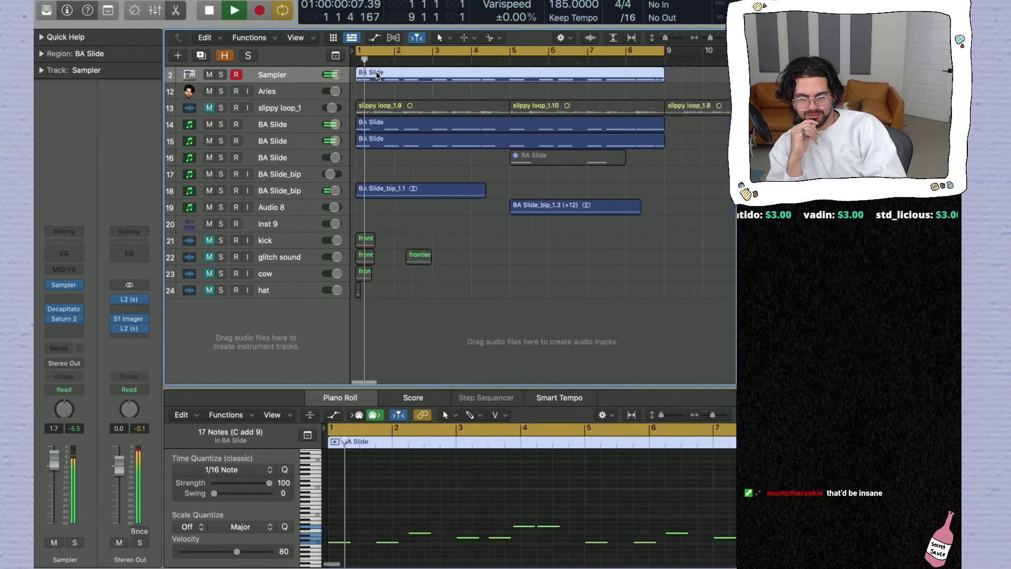
left_click_drag(395, 76, 478, 76)
left_click(210, 108)
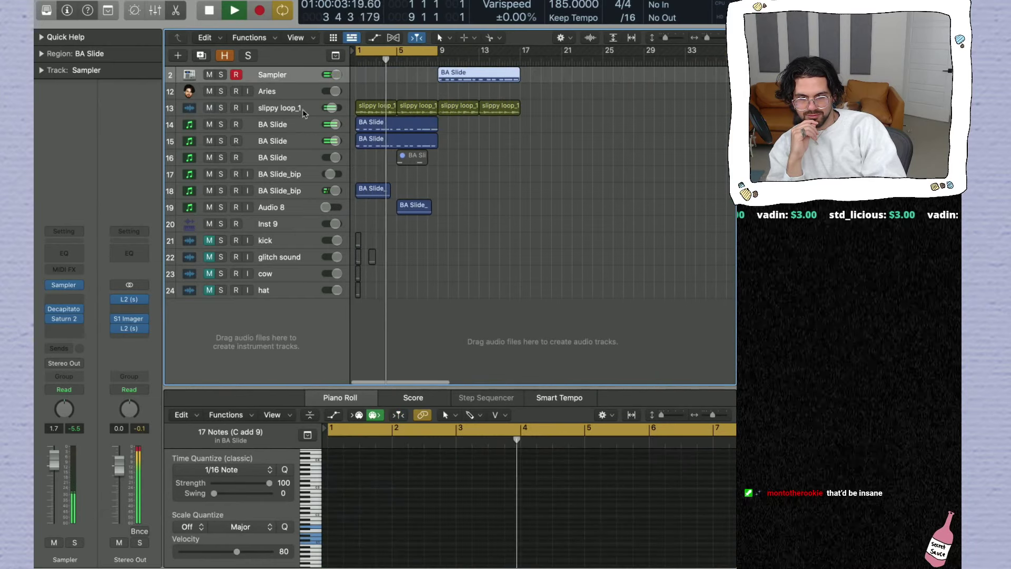
Step: Deselect the Sampler region and set the cycle range to bars 9 through 17
left_click(465, 124)
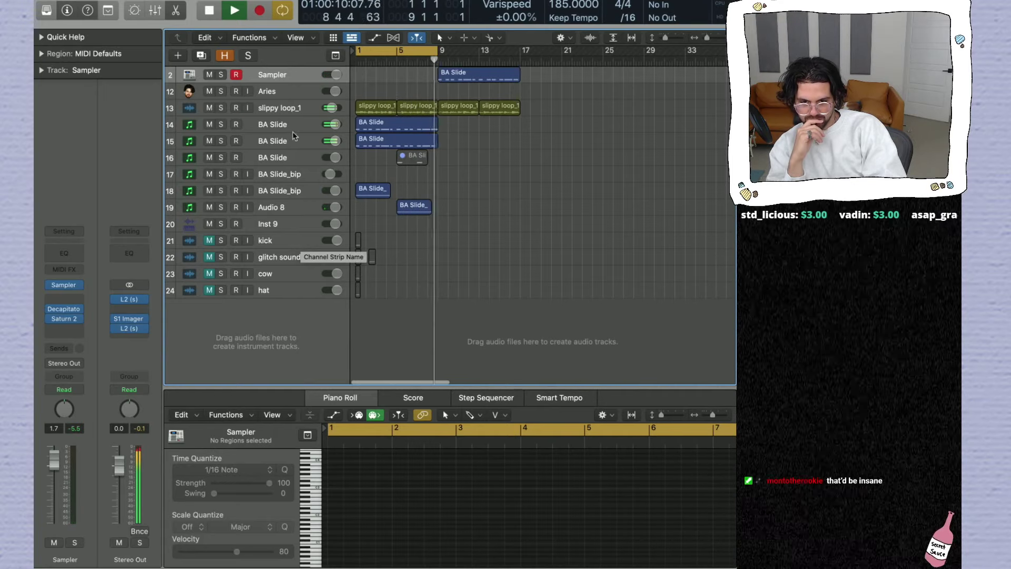
key("super+Left")
key("super+Left")
key("c")
left_click_drag(426, 51, 391, 51)
key("super+Right")
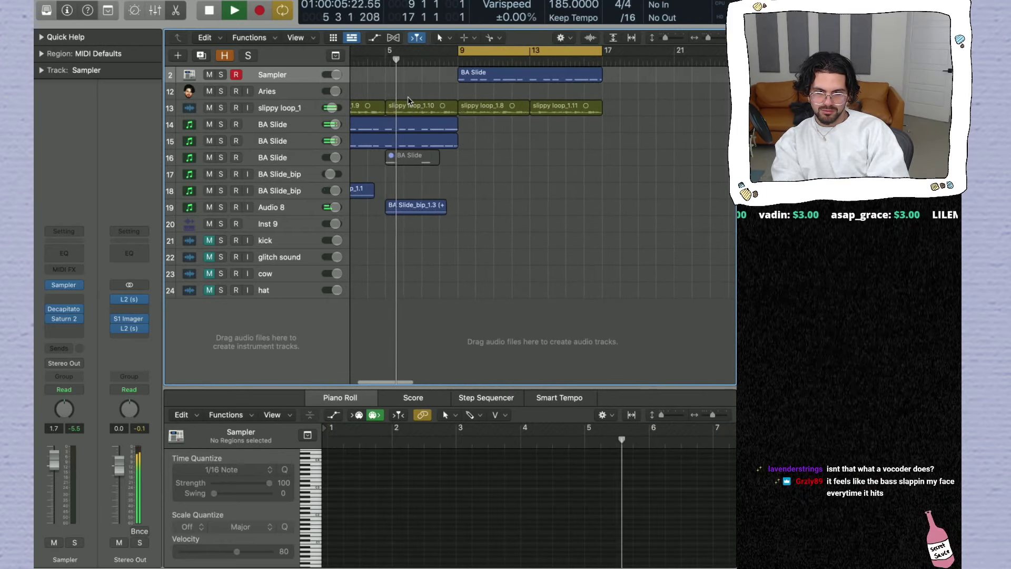
scroll(408, 100, "right", 3)
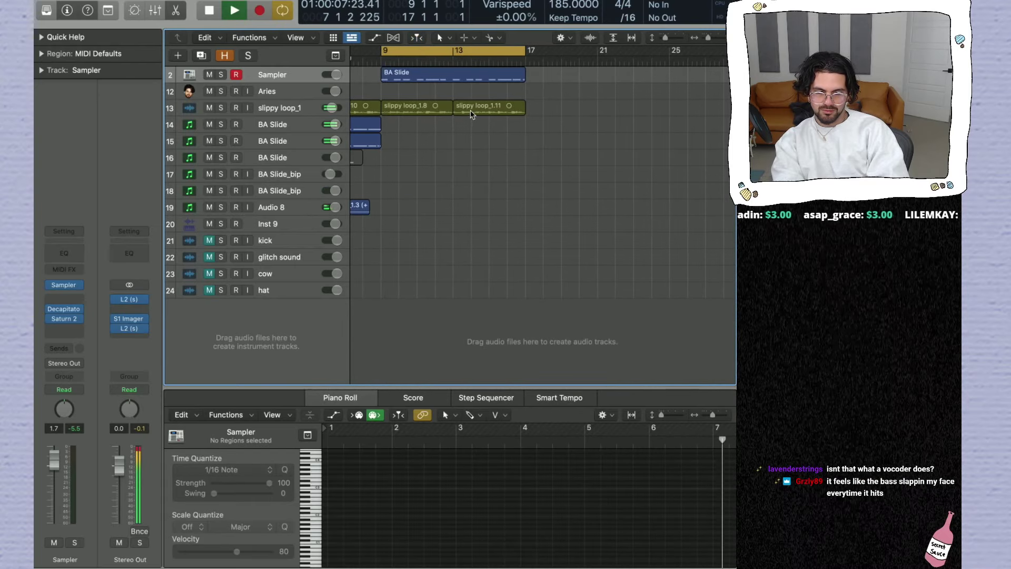
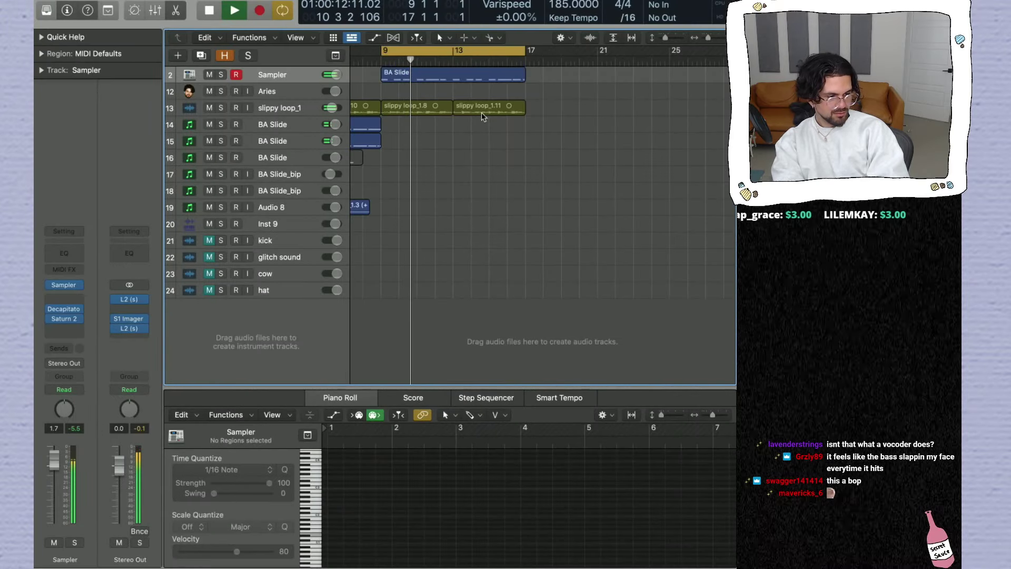
Step: Bounce the Sampler track's BA Slide region in place to a new audio track
key("super+Left")
scroll(482, 112, "down", 3)
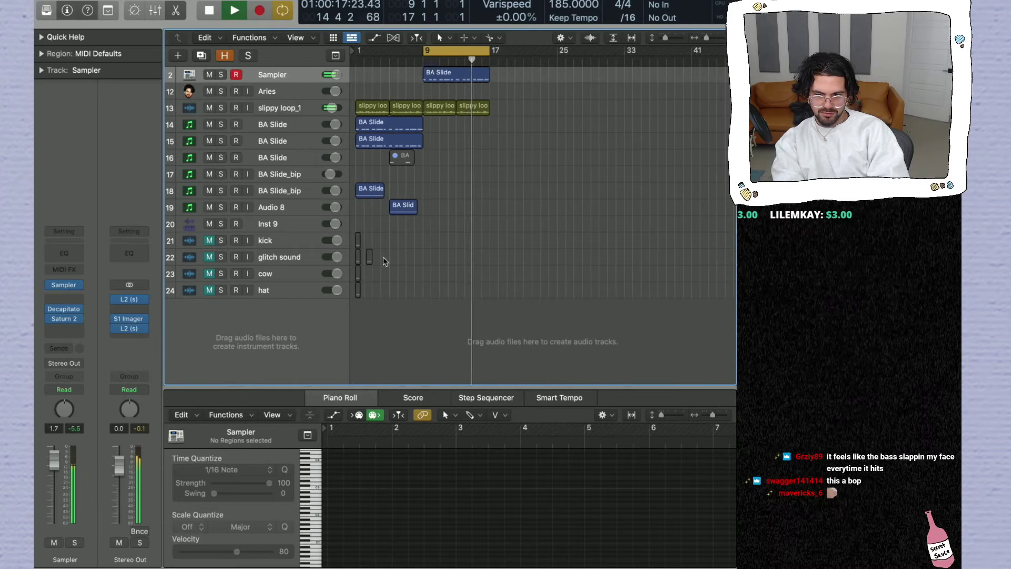
scroll(371, 268, "up", 3)
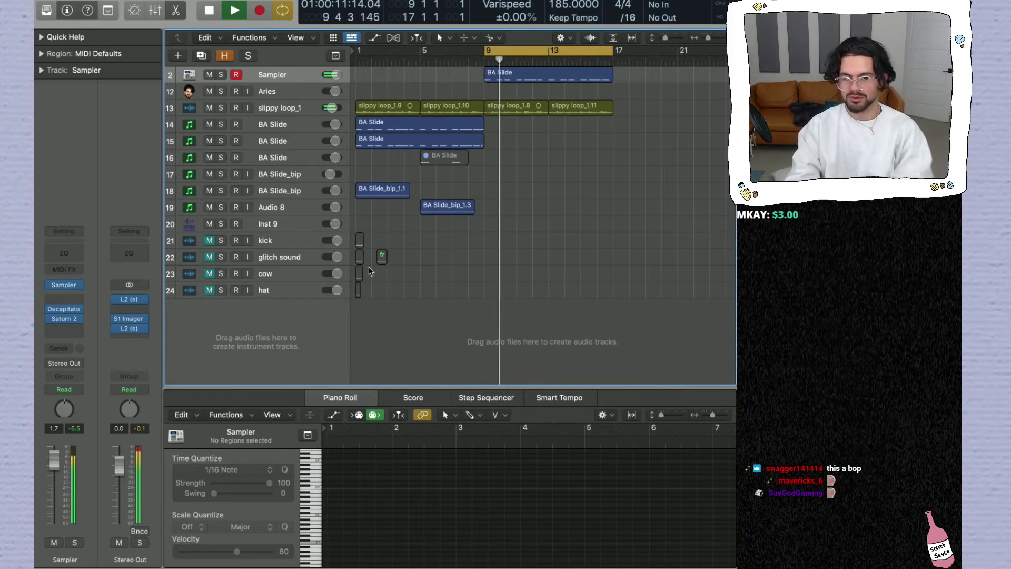
left_click(580, 75)
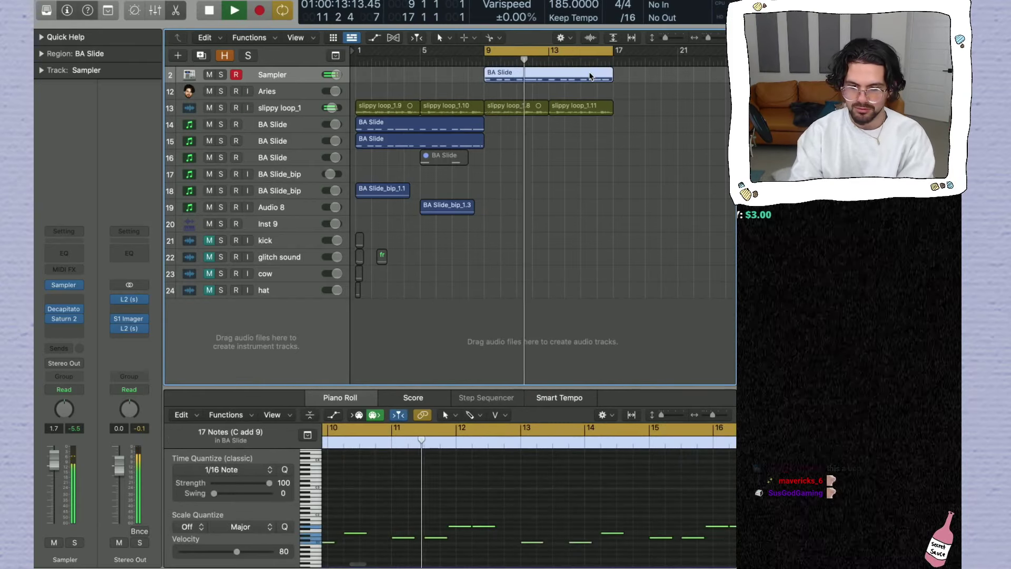
key("ctrl+b")
key("Return")
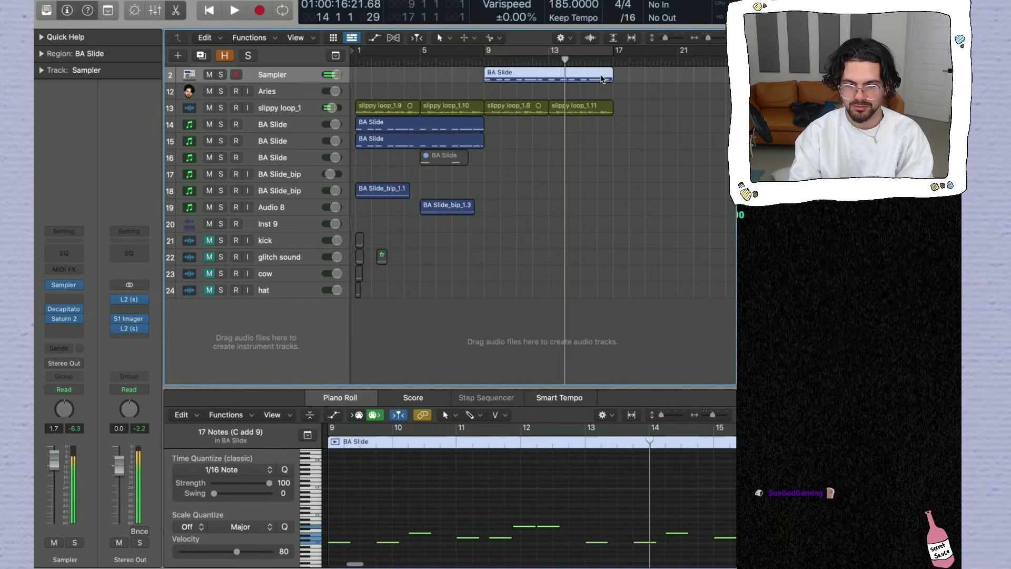
Step: Rename the bounced audio track "bedroom kick" and move it between the Inst 9 and kick tracks
left_click(263, 98)
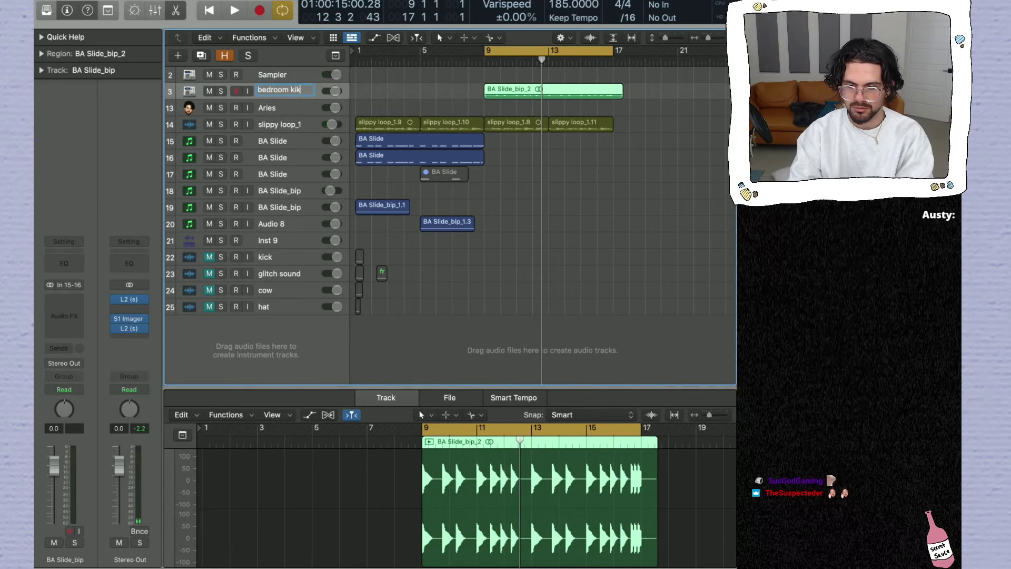
left_click_drag(276, 92, 294, 250)
left_click(578, 253)
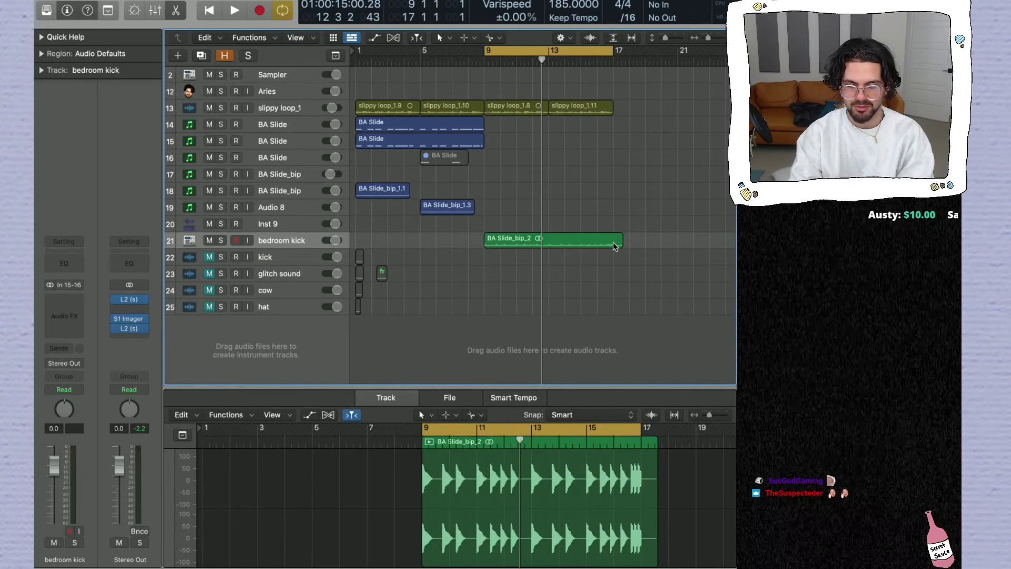
Step: Trim the end of the bounced bedroom kick region to bar 17
key("i")
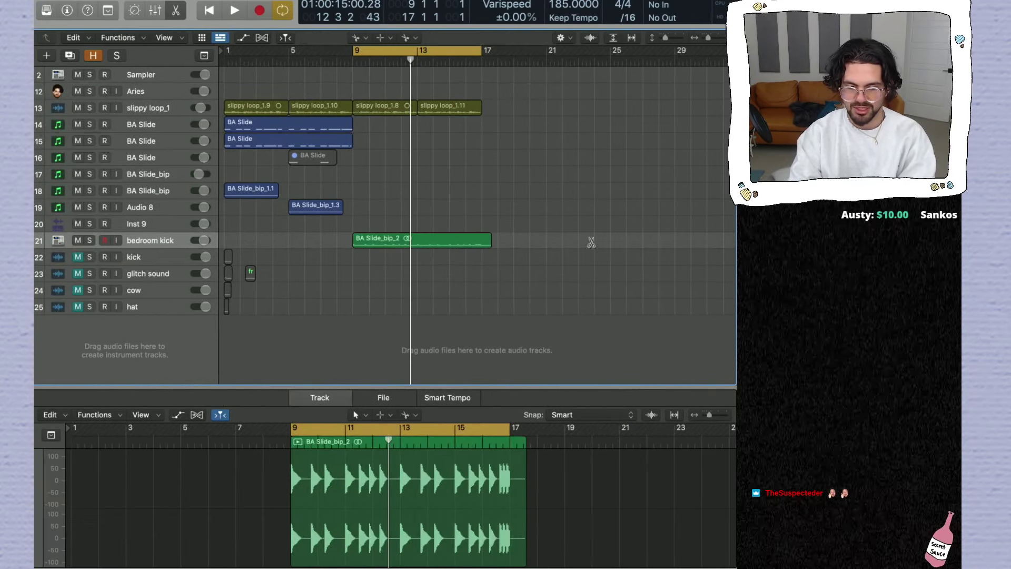
key("i")
left_click(614, 241)
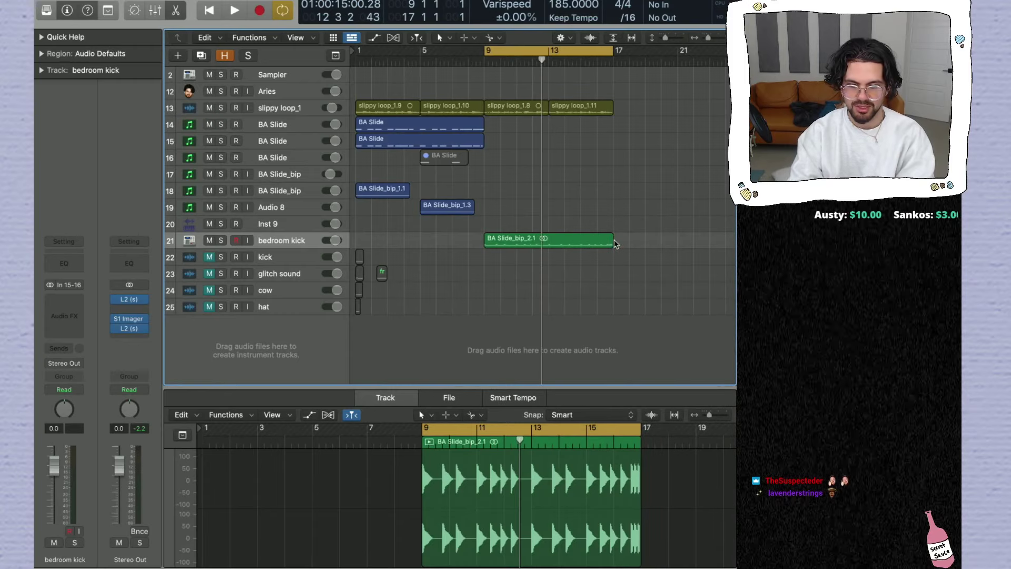
Step: Play the trimmed bedroom kick region and examine its individual hits in an enlarged waveform
key("space")
scroll(596, 197, "up", 5)
scroll(596, 196, "right", 1)
key("space")
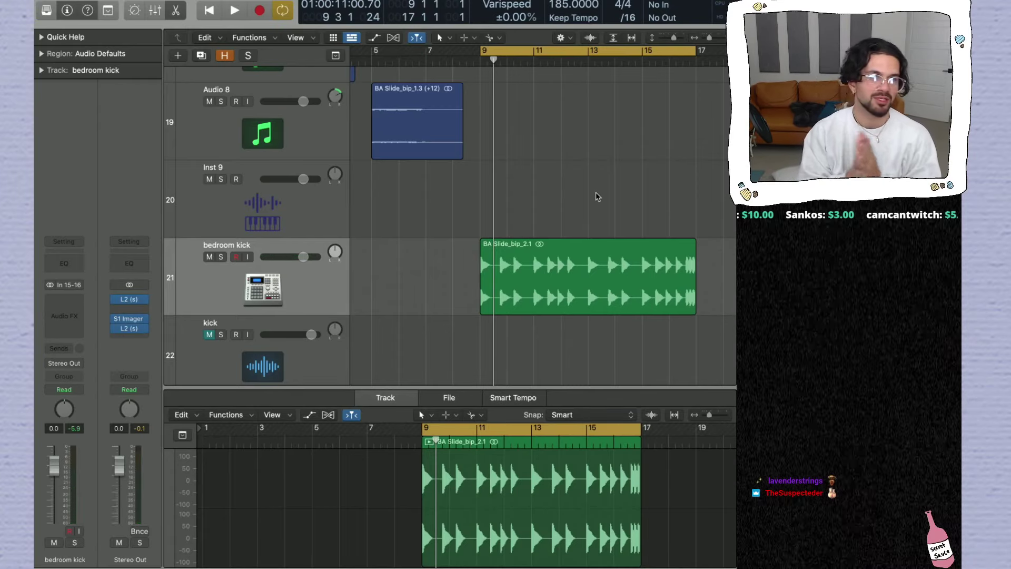
key("space")
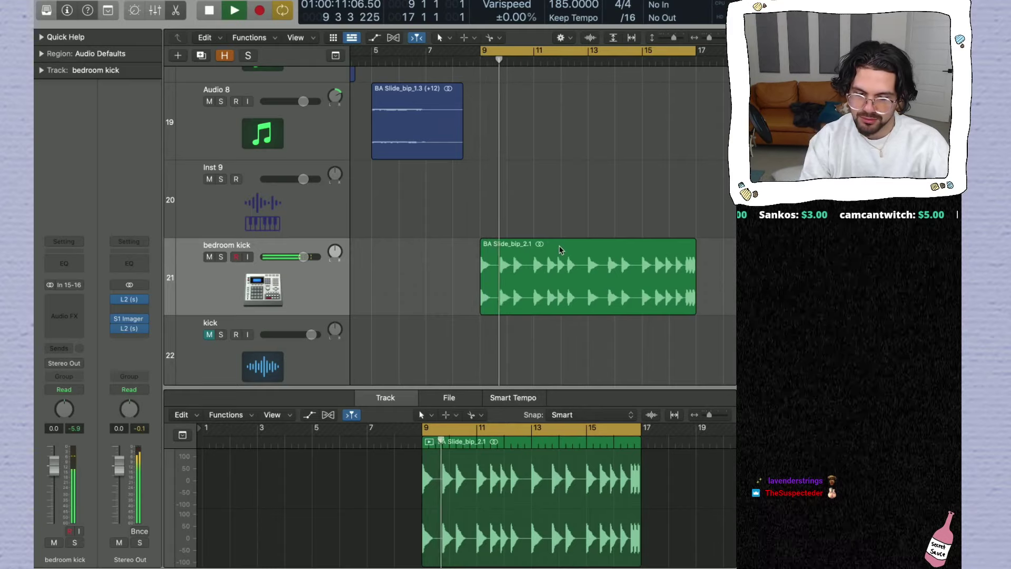
scroll(560, 249, "right", 3)
scroll(559, 250, "left", 1)
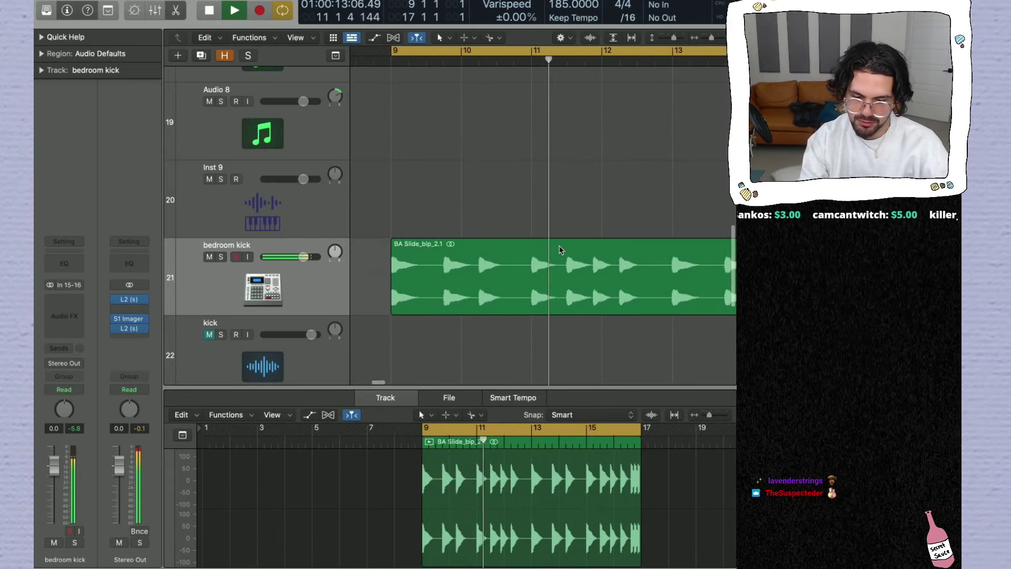
Step: Duplicate the bedroom kick track and move the hit around bar 10 onto the copy, keeping its original timing
left_click_drag(437, 299, 474, 300)
scroll(474, 300, "down", 3)
scroll(445, 293, "down", 1)
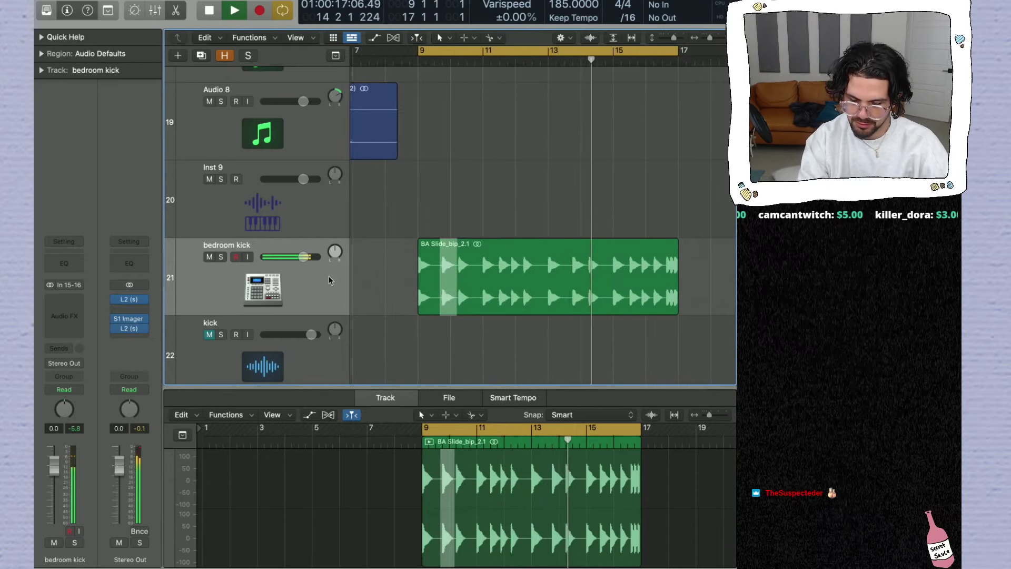
key("super+d")
key("space")
left_click_drag(447, 232, 447, 311)
key("super+z")
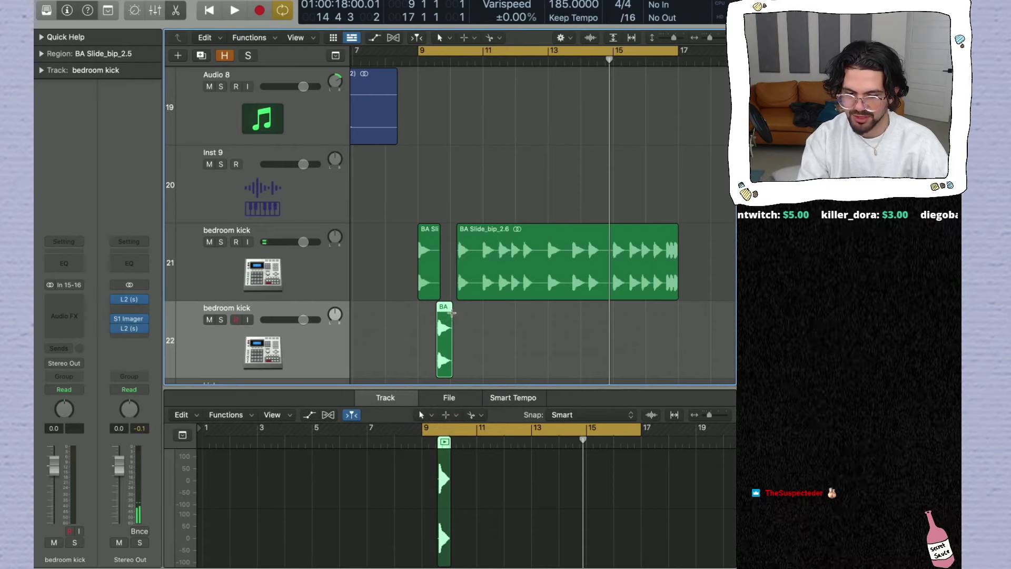
key("super+z")
key("super+shift+z")
key("super+z")
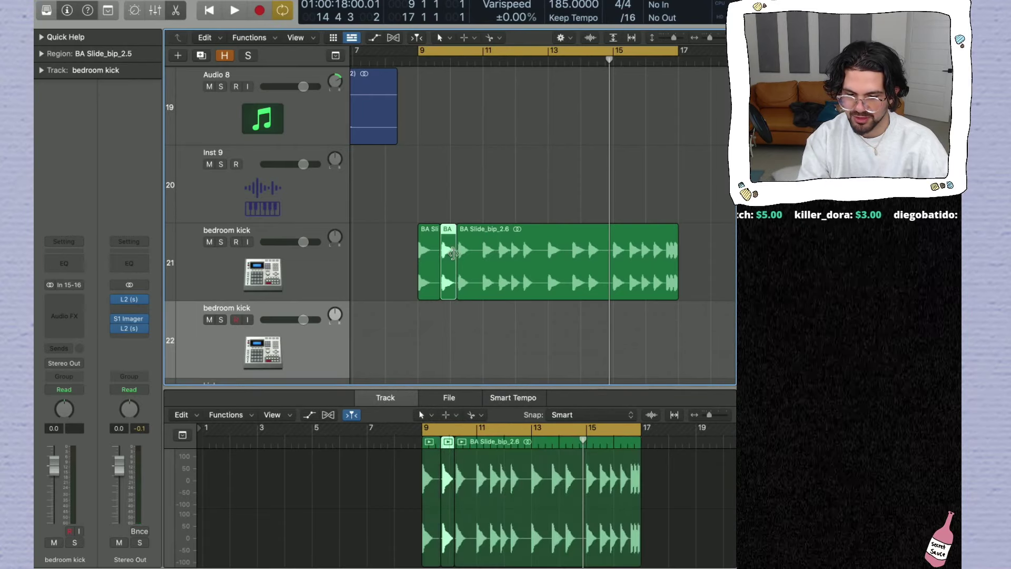
left_click(454, 258)
left_click(452, 311)
left_click_drag(449, 237, 450, 315)
Step: Play the split kicks and move the hit just after bar 12 onto the second bedroom kick track
key("space")
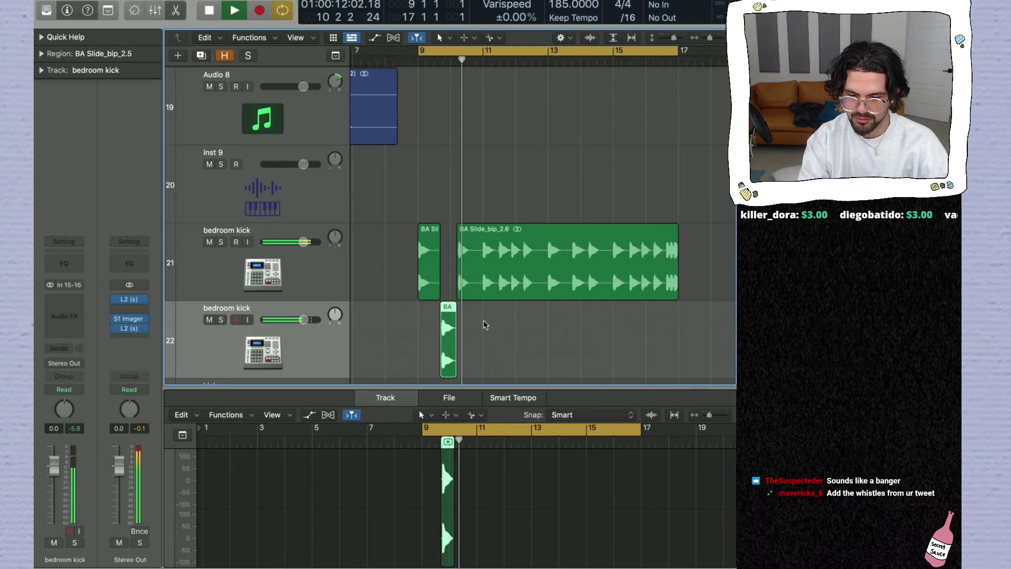
scroll(493, 307, "right", 2)
scroll(494, 307, "up", 3)
scroll(493, 306, "left", 2)
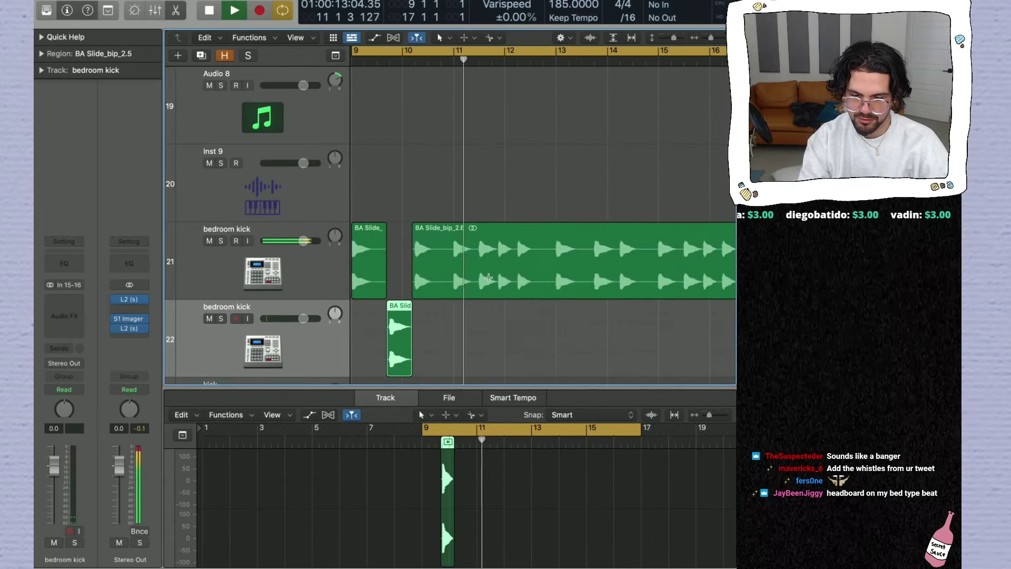
scroll(490, 279, "up", 3)
scroll(489, 278, "down", 2)
key("space")
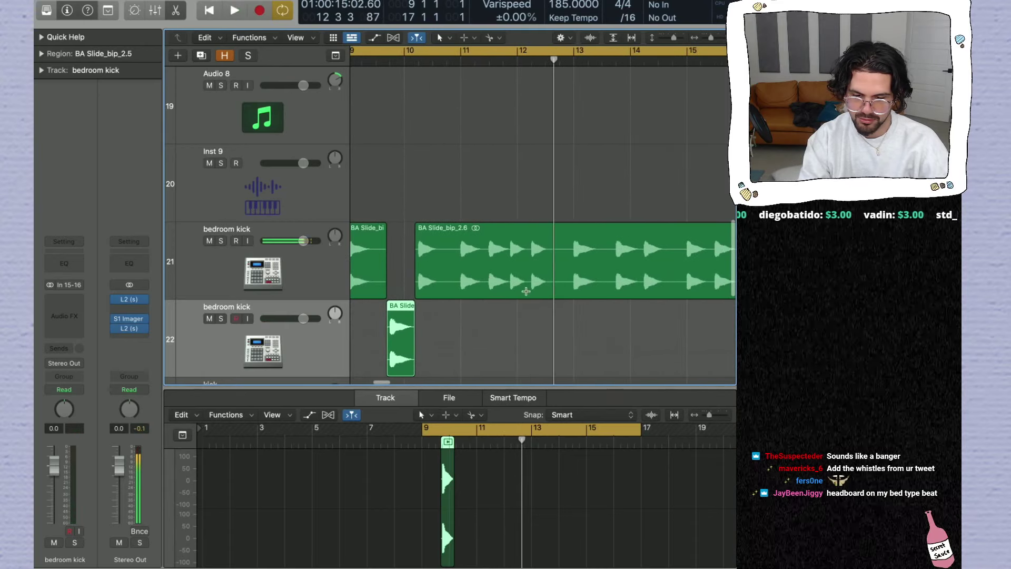
left_click_drag(549, 291, 530, 292)
left_click_drag(534, 248, 535, 314)
Step: Move the hit around bar 14 and the closing hits of bar 16 onto the second bedroom kick track
key("space")
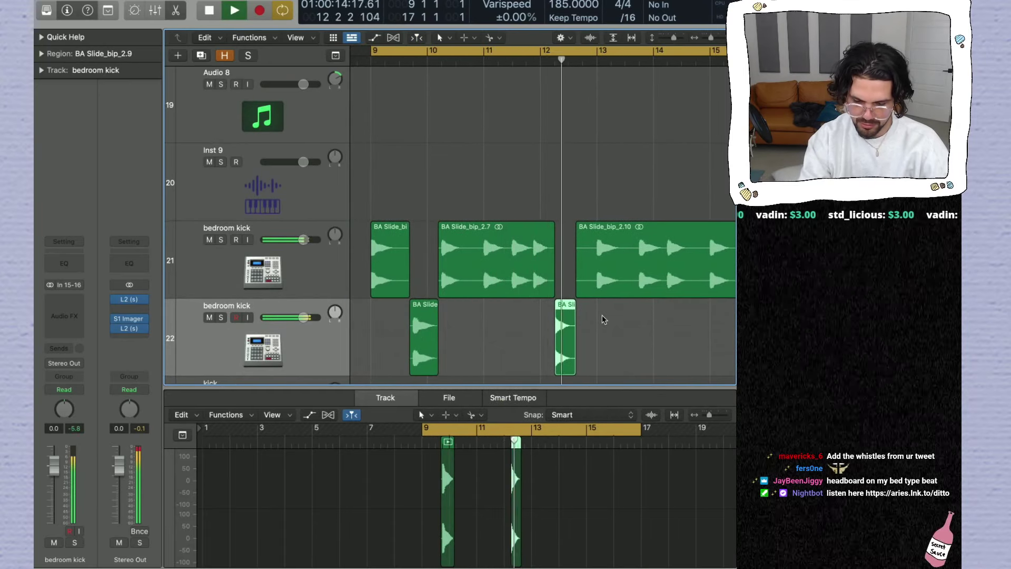
scroll(580, 310, "right", 5)
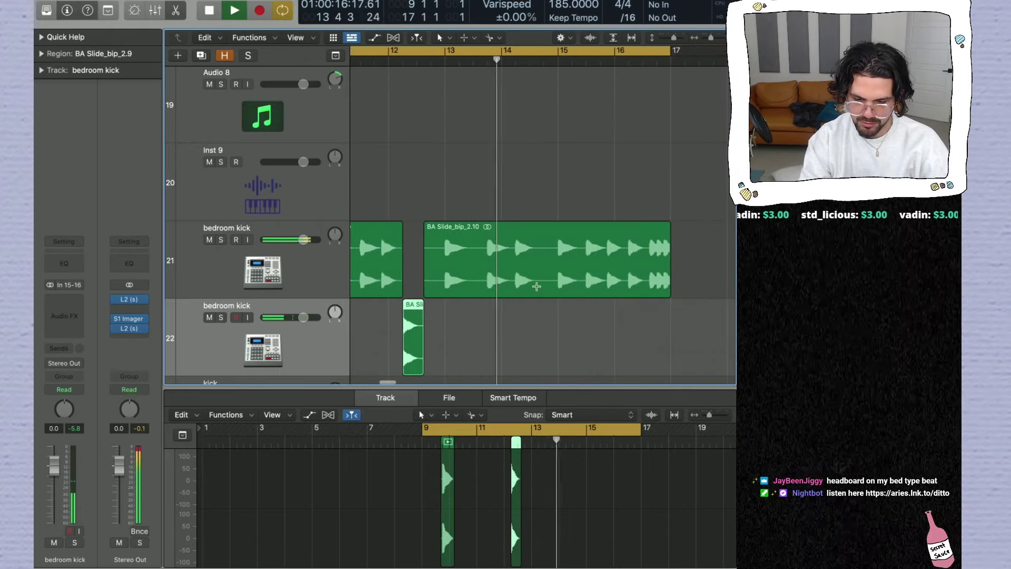
left_click_drag(491, 284, 501, 327)
left_click_drag(628, 286, 671, 287)
left_click_drag(645, 253, 645, 329)
Step: Duplicate the second bedroom kick track and move the fast kick roll before bar 17 onto the new track 23
key("super+d")
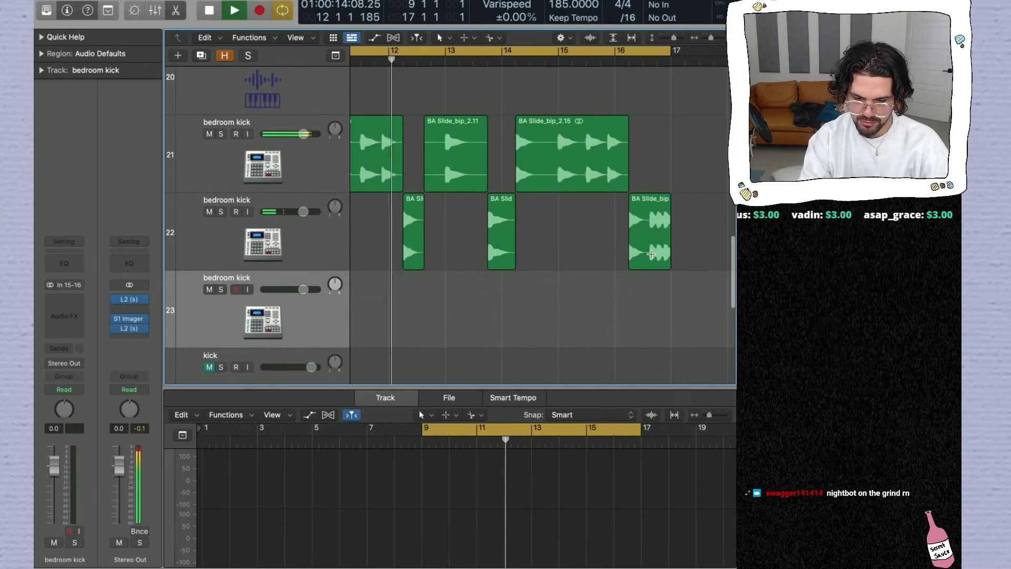
left_click(652, 255)
left_click_drag(656, 255, 656, 333)
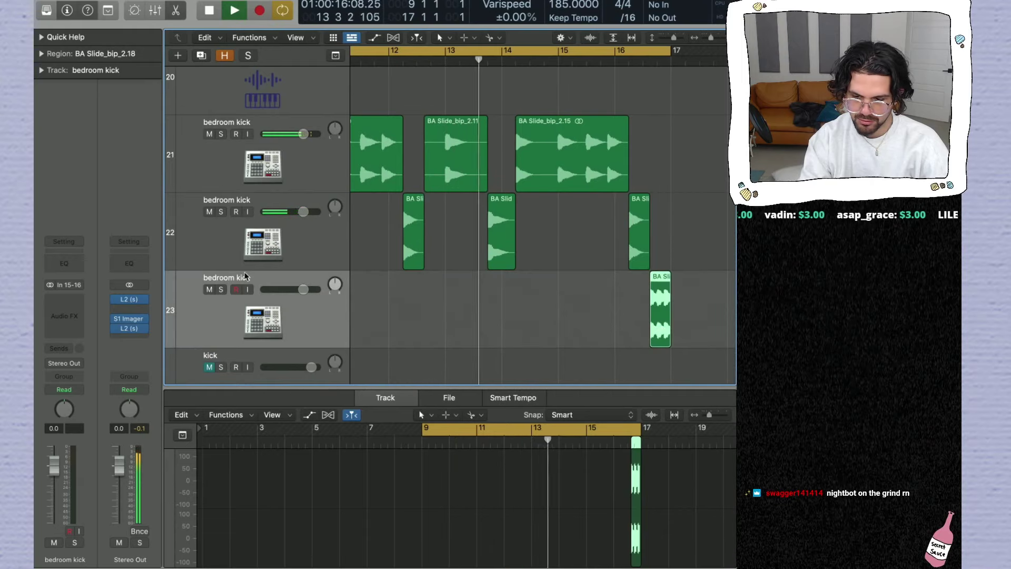
Step: Add a Channel EQ to track 23 with a low cut at 188 Hz and 36 dB/Oct
left_click(77, 260)
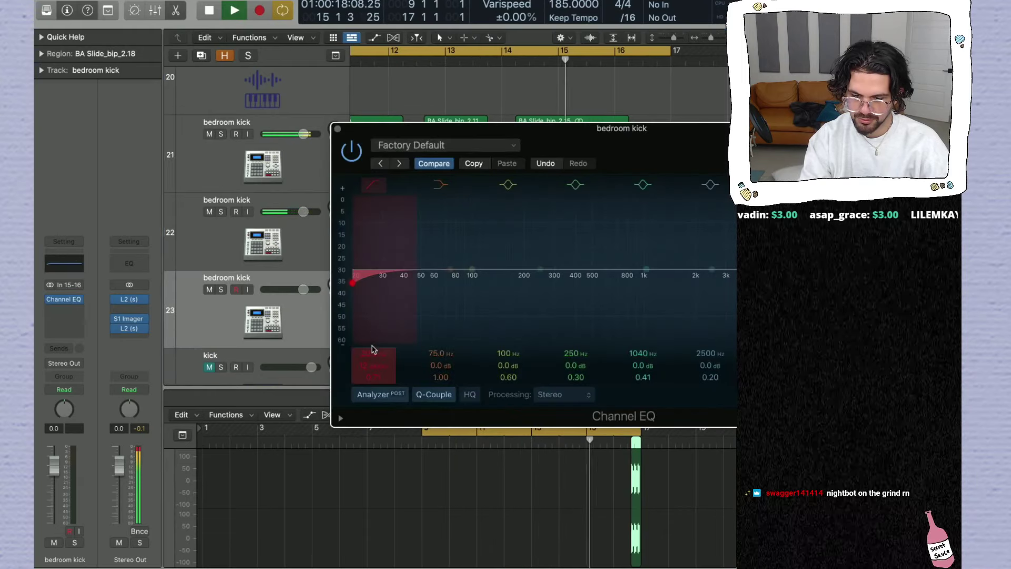
left_click_drag(382, 354, 382, 312)
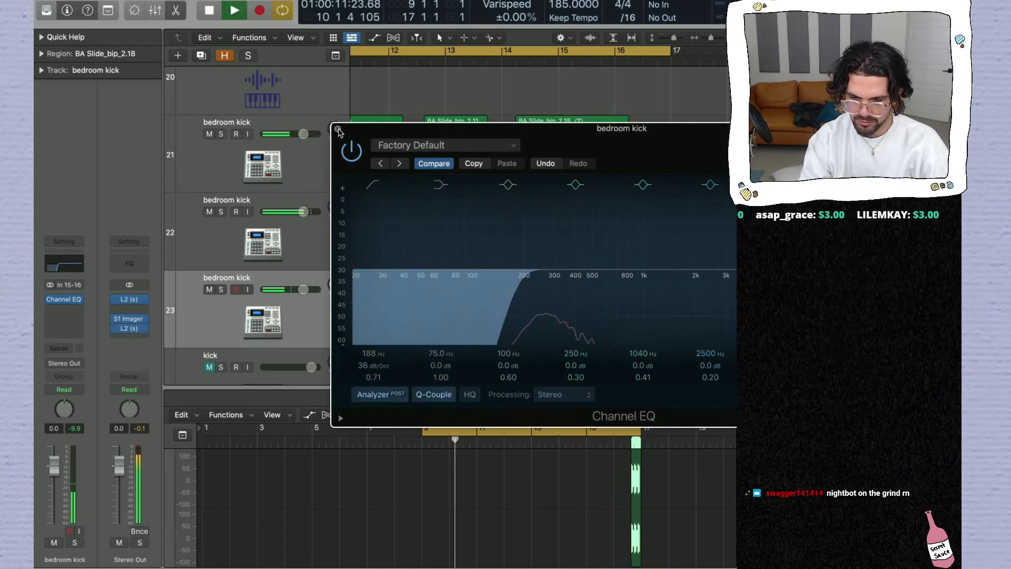
left_click(338, 130)
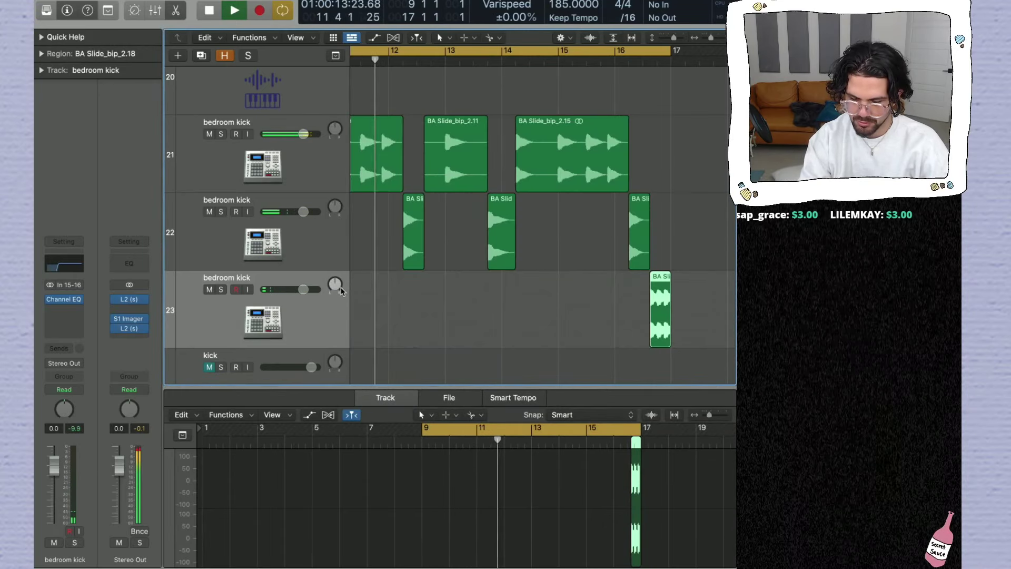
Step: Duplicate track 23 and pan the two roll tracks to opposite sides, with the copy at +63
key("super+d")
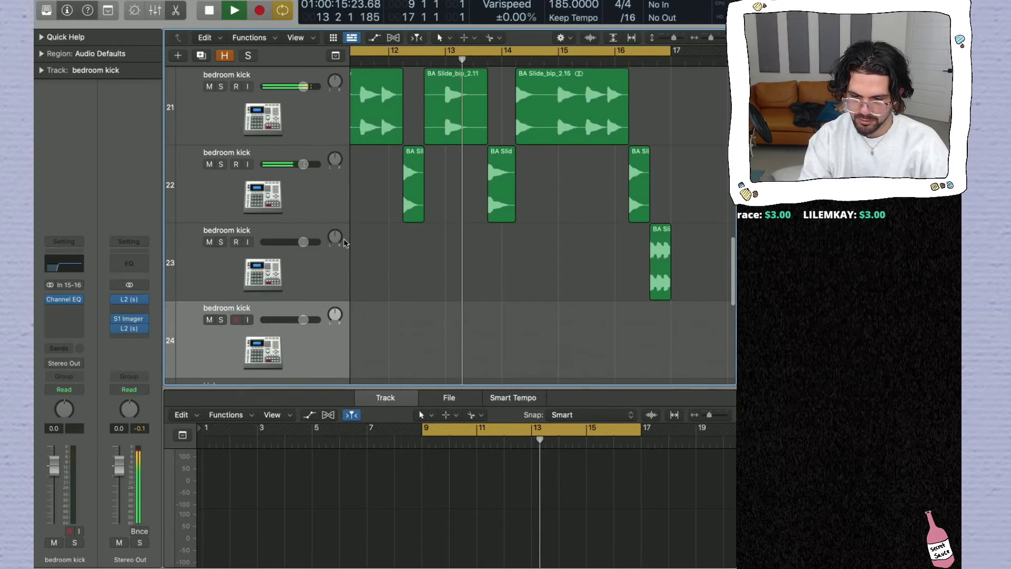
mouse_move(335, 236)
left_mouse_down()
mouse_move(332, 328)
mouse_move(335, 248)
left_mouse_up()
Step: Split the kick roll region before bar 17 on track 23 into three single hits
key("super+Right")
key("super+Right")
key("super+Right")
key("super+Right")
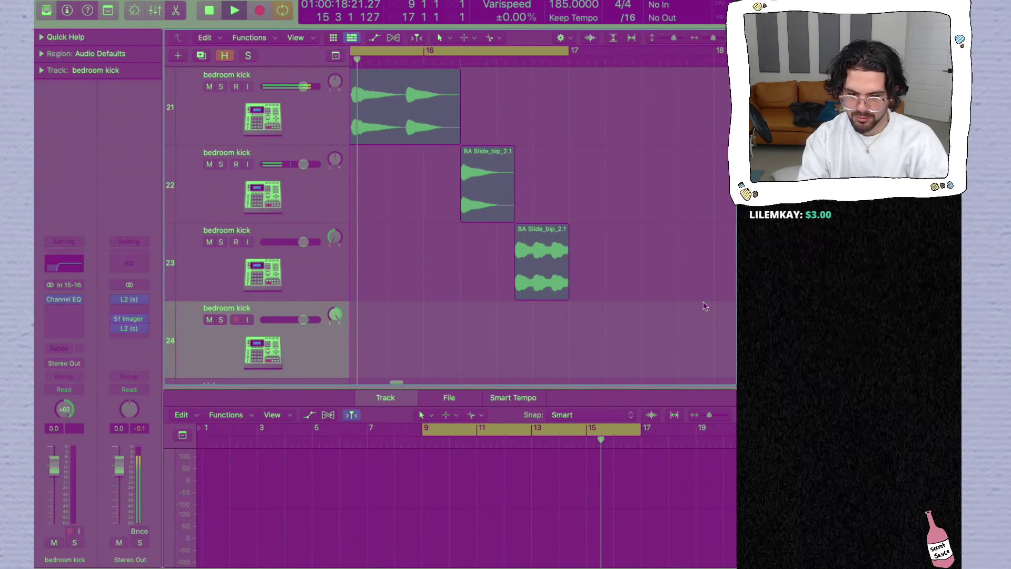
key("space")
right_click(533, 259)
right_click(551, 258)
key("t")
key("t")
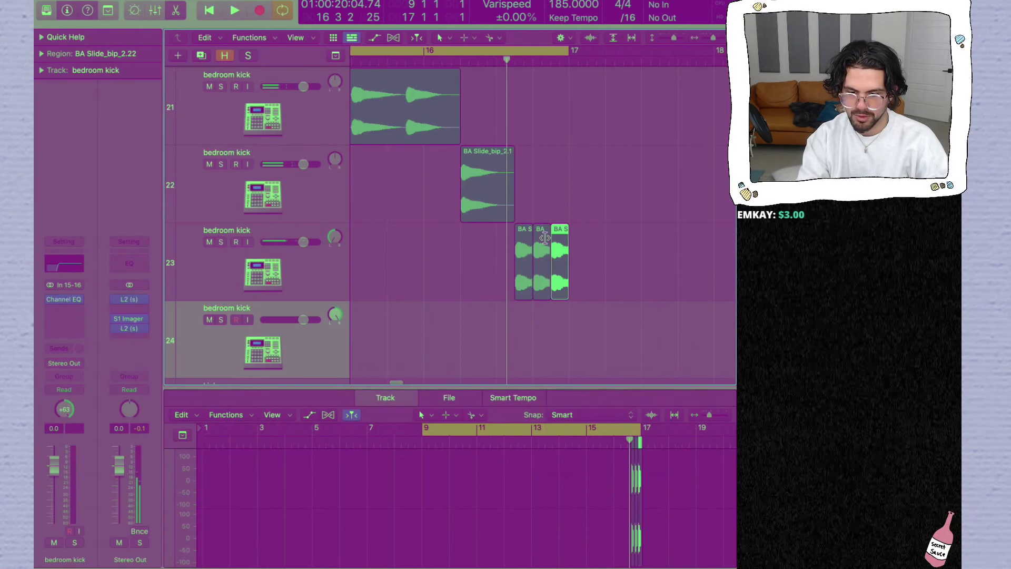
Step: Move the roll's middle hit onto track 24, narrow the panning of tracks 23 and 24, and play it back
left_click(547, 296, "shift")
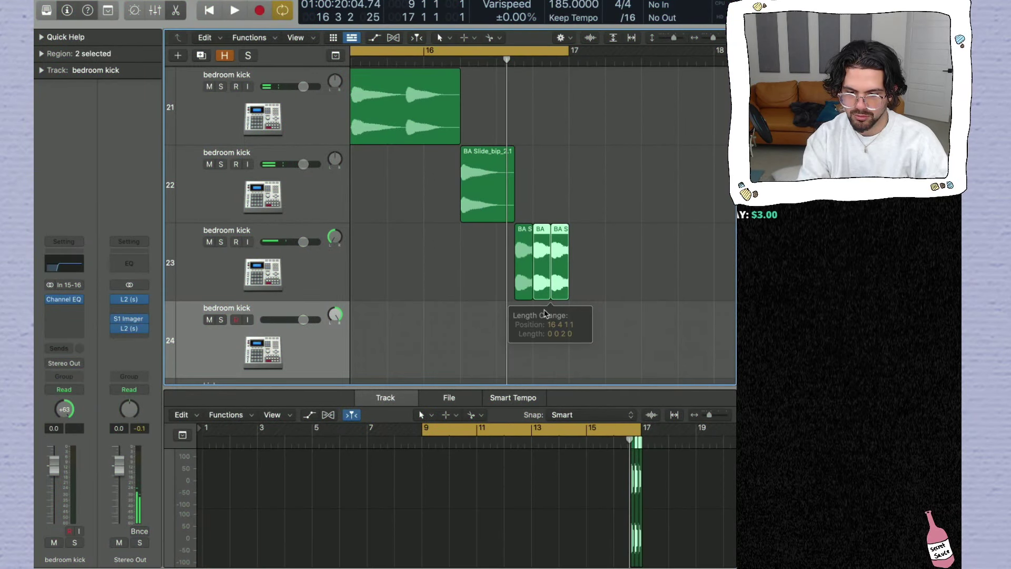
left_click(545, 314)
left_click_drag(542, 263, 542, 340)
left_click_drag(335, 237, 335, 212)
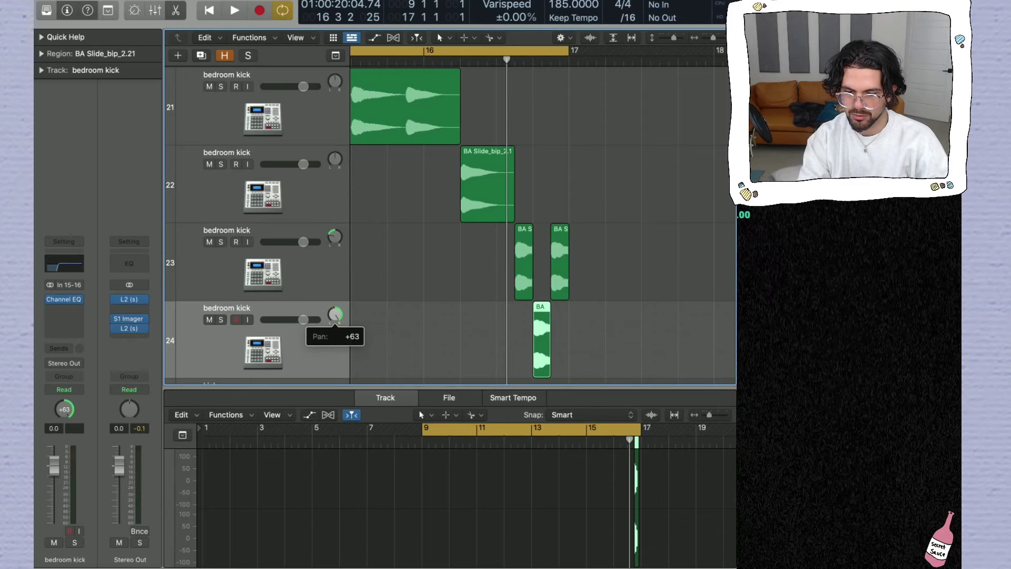
key("space")
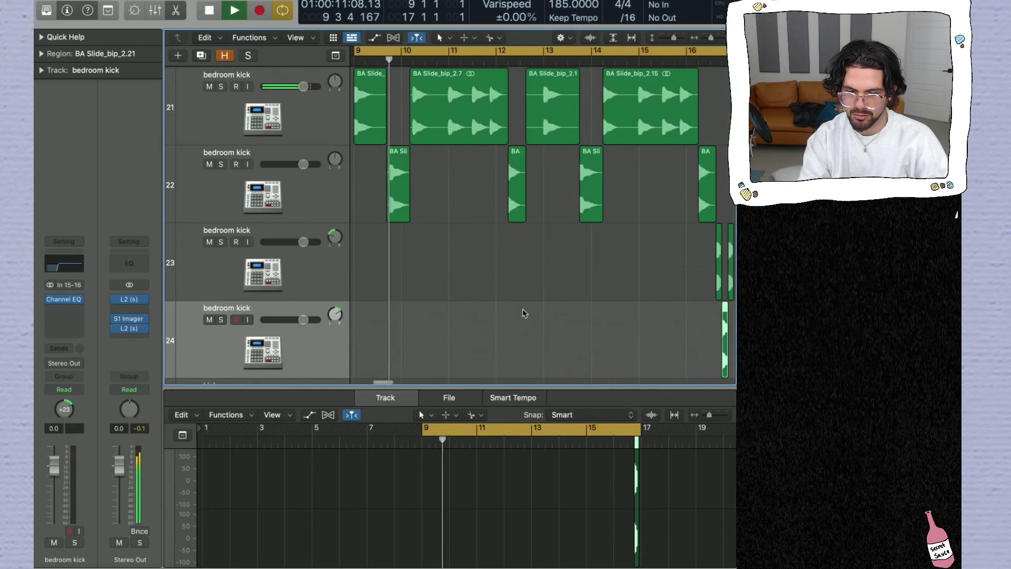
Step: Select the four hit regions on bedroom kick track 22 and transpose them by -12
left_click(291, 169)
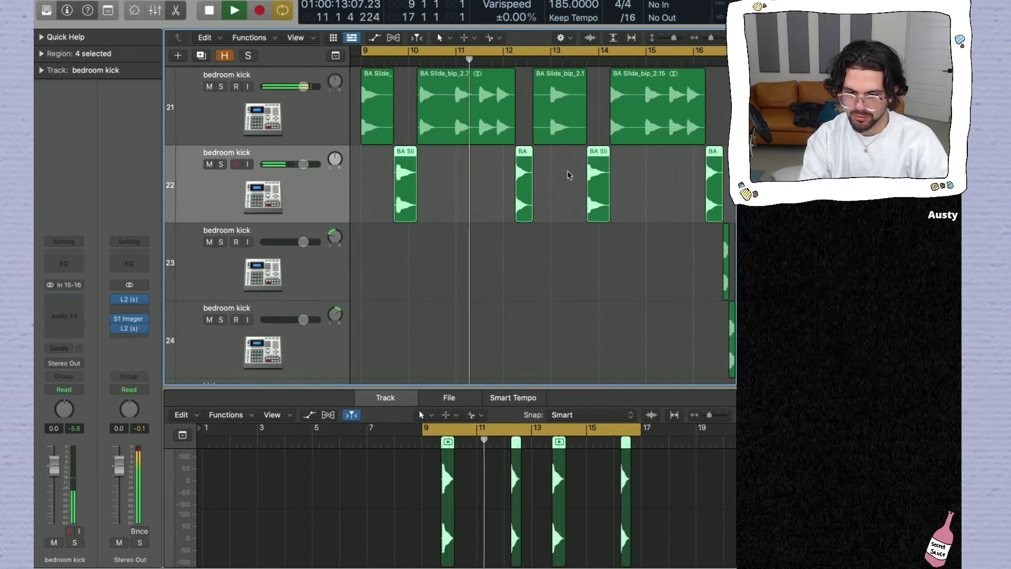
left_click_drag(707, 177, 399, 169)
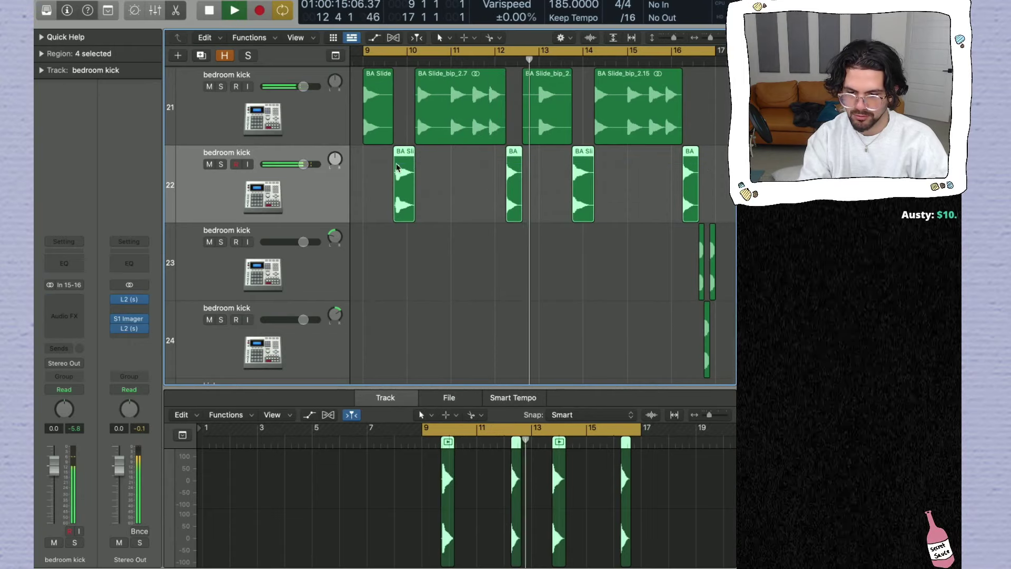
key("space")
key("space")
key("space")
left_click(42, 55)
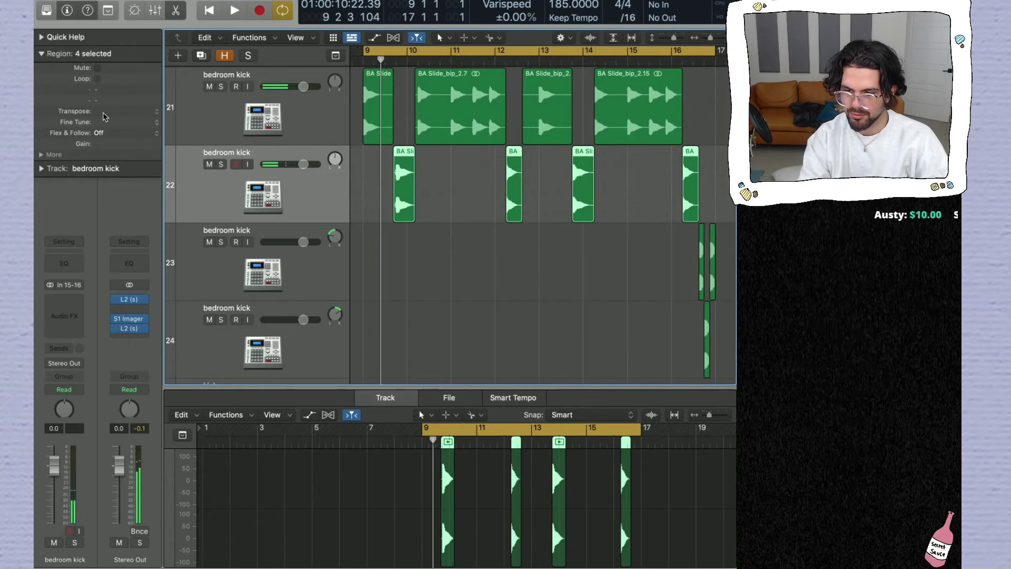
mouse_move(103, 112)
left_mouse_down()
mouse_move(104, 147)
mouse_move(108, 120)
left_mouse_up()
Step: Lower the volume of bedroom kick track 22 to about -8.2 dB during playback
key("space")
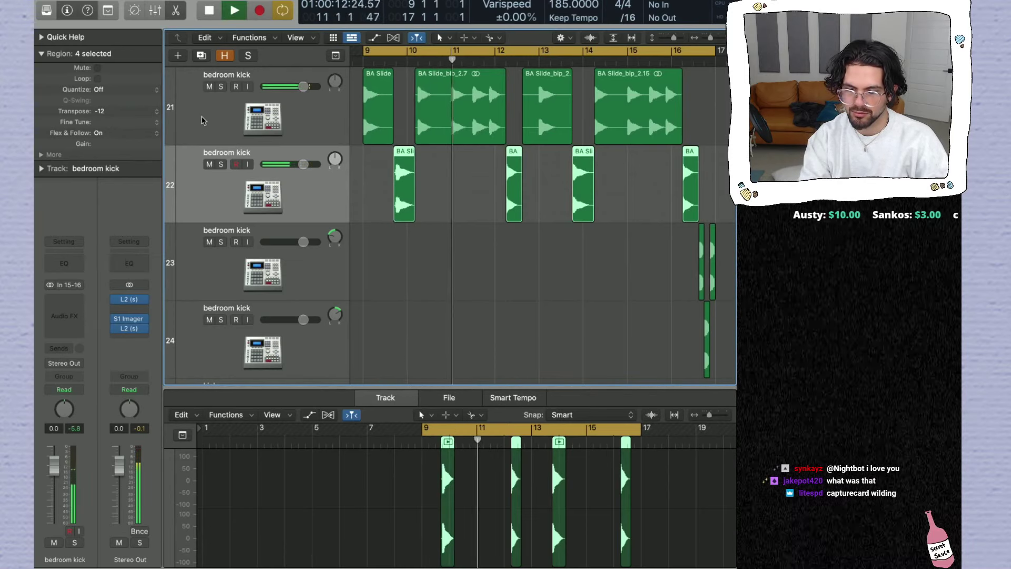
left_click_drag(297, 167, 283, 166)
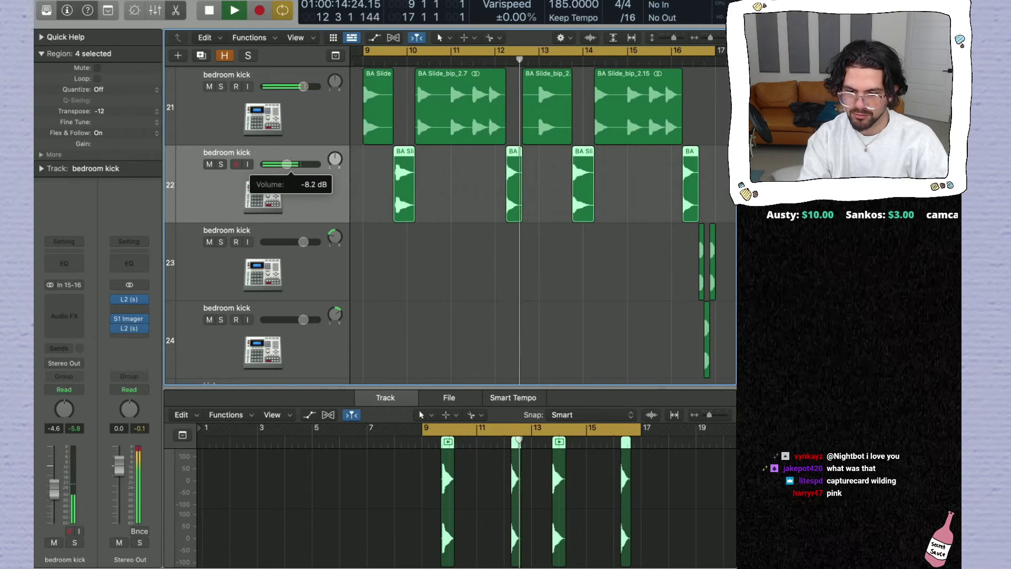
Step: Mute and delete the four hit regions on bedroom kick track 22, play the beat without them, and delete the empty track
key("ctrl+m")
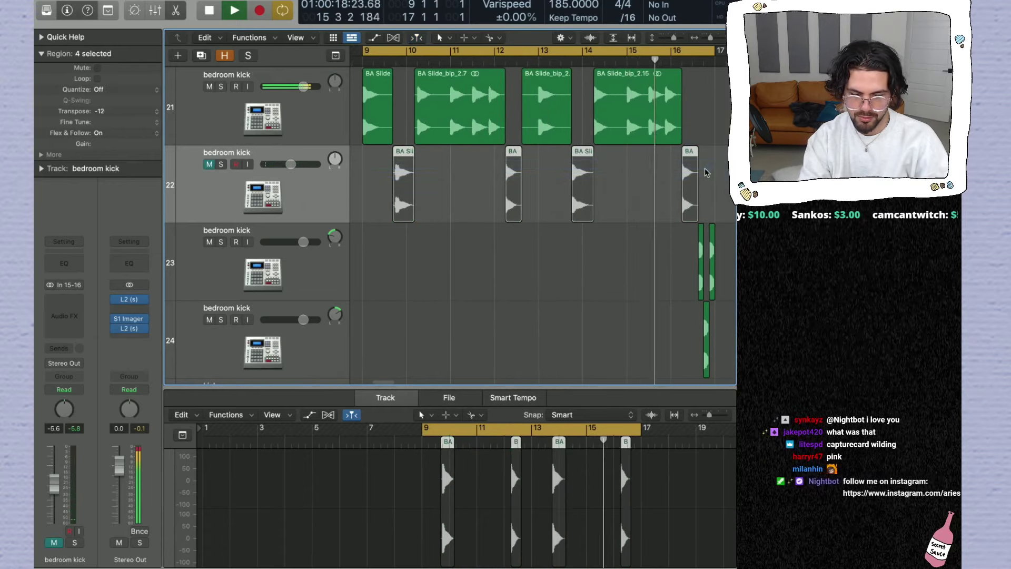
key("Delete")
key("space")
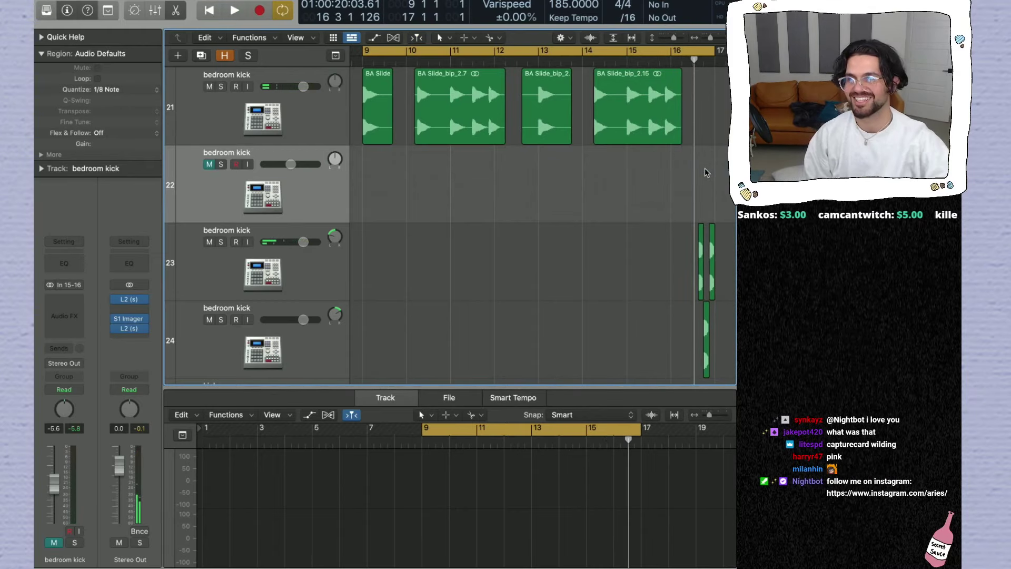
key("space")
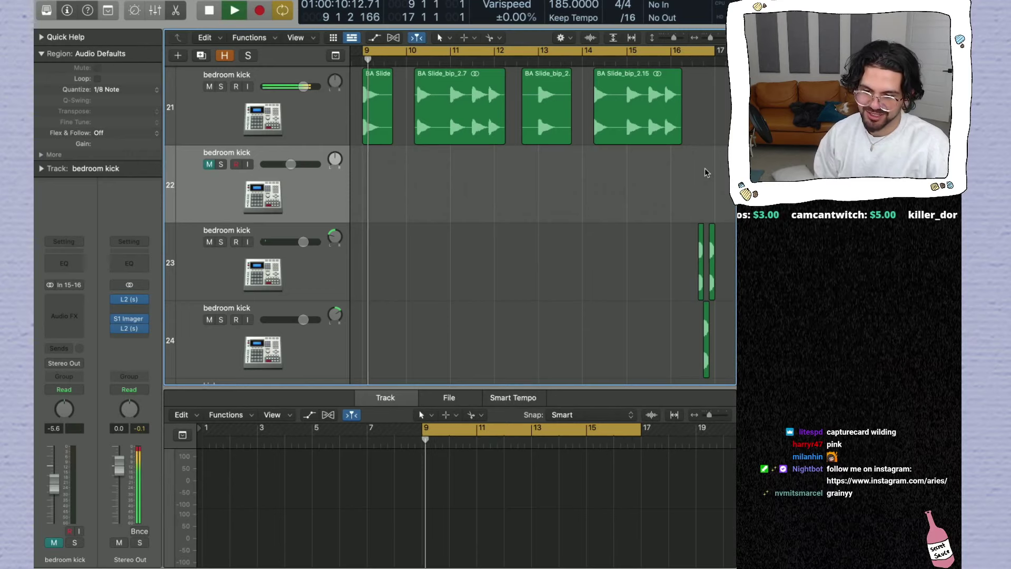
key("super+Left")
key("super+BackSpace")
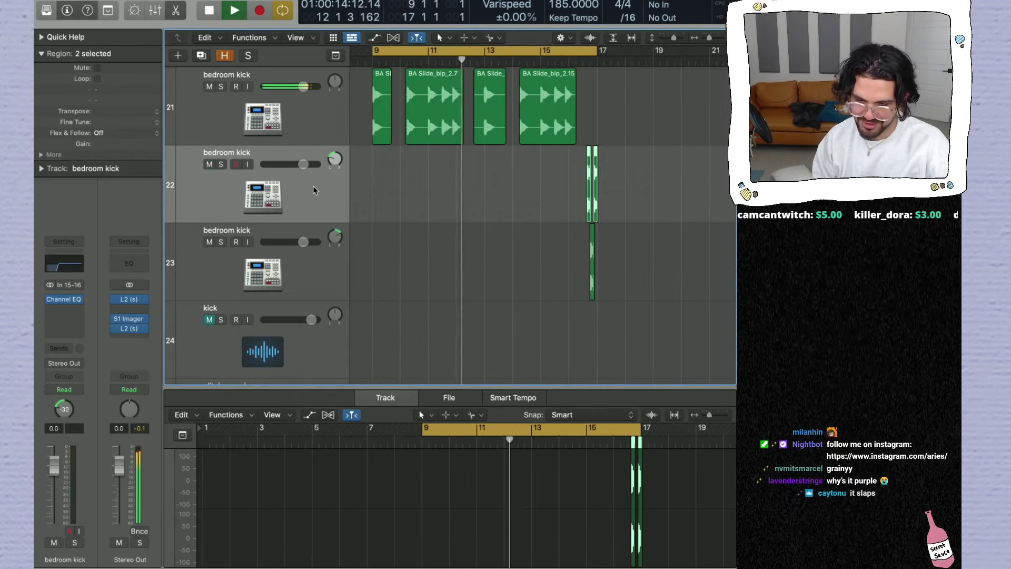
Step: Group the two panned bedroom kick tracks 22 and 23 into a summing stack and rename it fill
left_click_drag(674, 38, 672, 39)
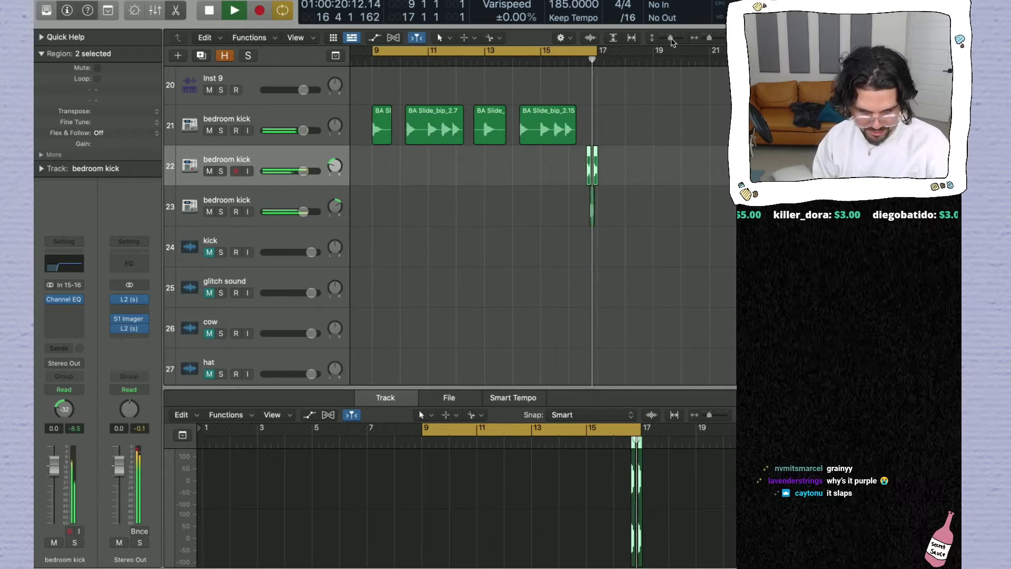
key("space")
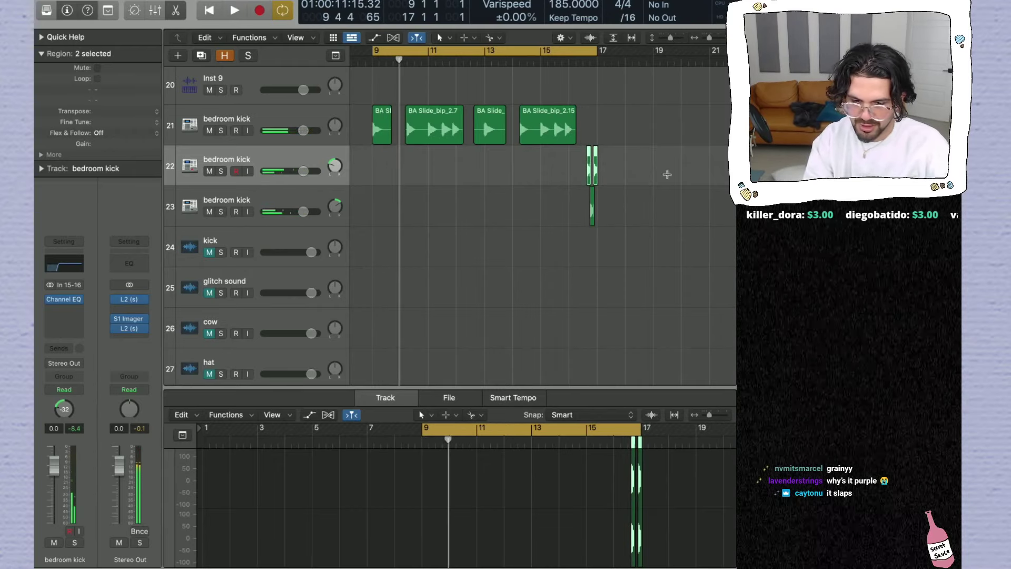
left_click(275, 196, "shift")
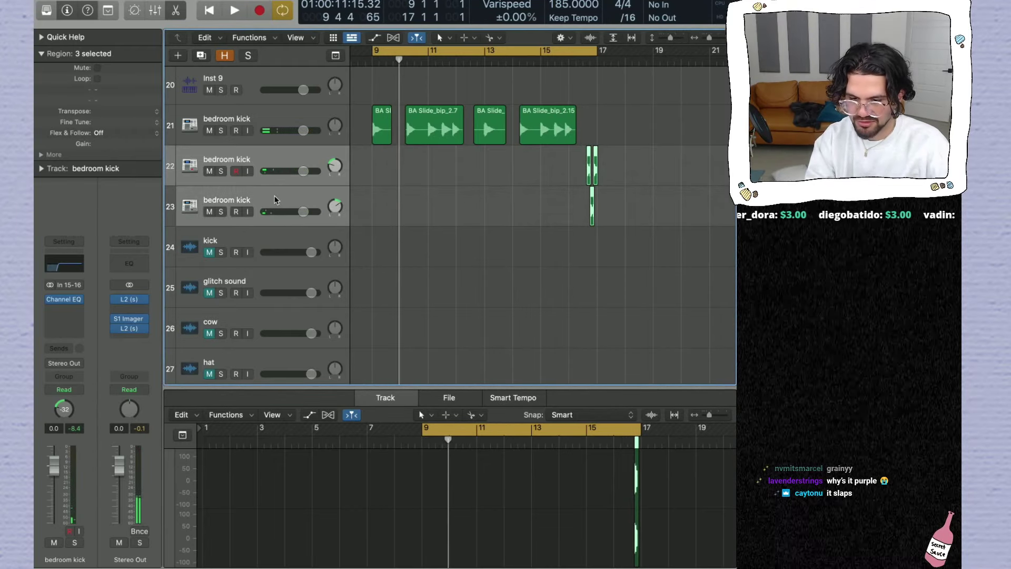
key("shift+super+d")
key("Return")
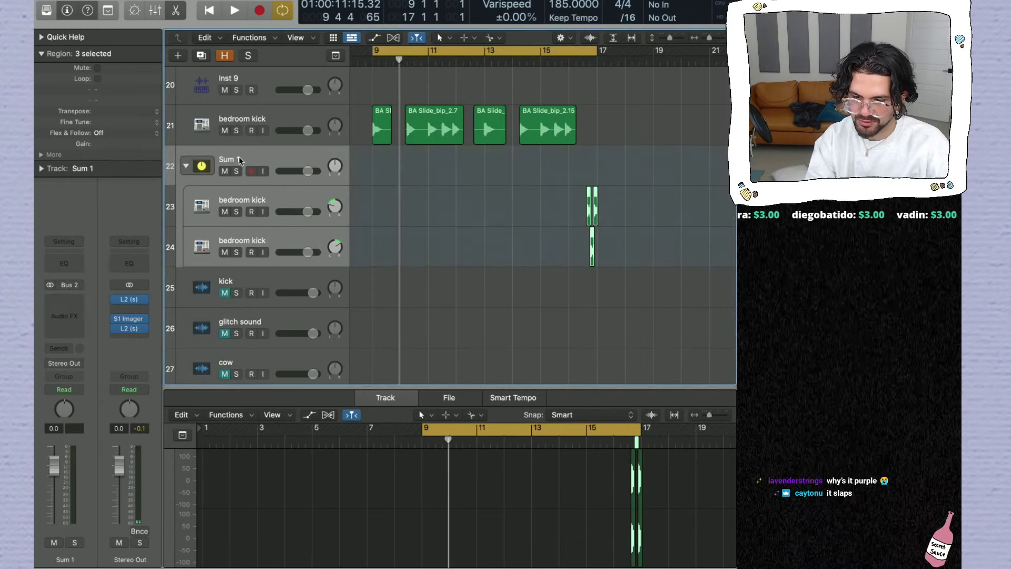
left_click(238, 160)
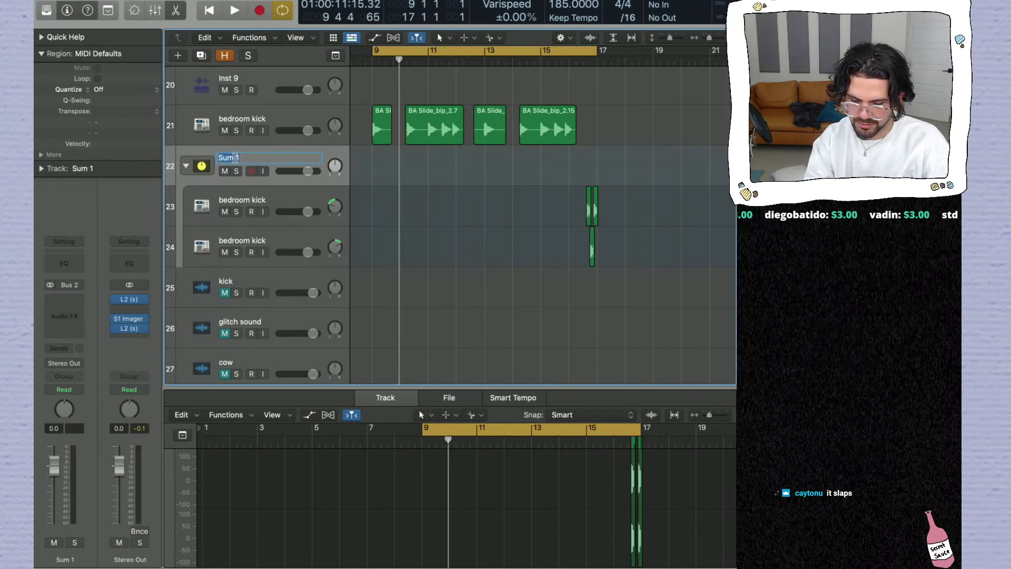
type("fill")
key("Return")
Step: Set the cycle range to bar 16 only and solo the fill stack during playback
key("space")
left_click_drag(569, 51, 593, 53)
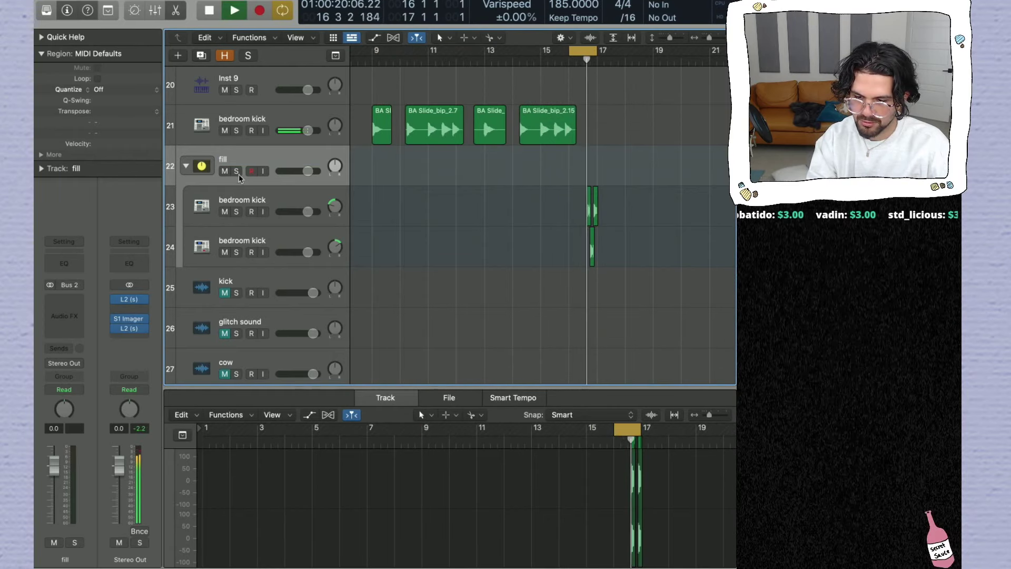
left_click(236, 171)
left_click(74, 303)
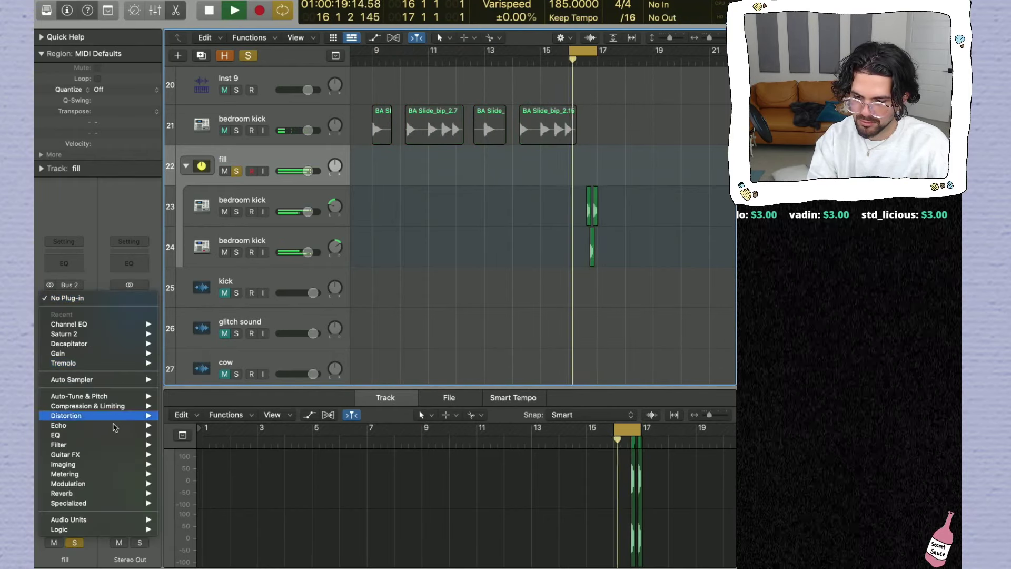
left_click(547, 244)
key("space")
Step: Select the three fill hits before bar 17 and activate the Fade tool on them
key("super+Right")
key("super+Right")
key("super+Right")
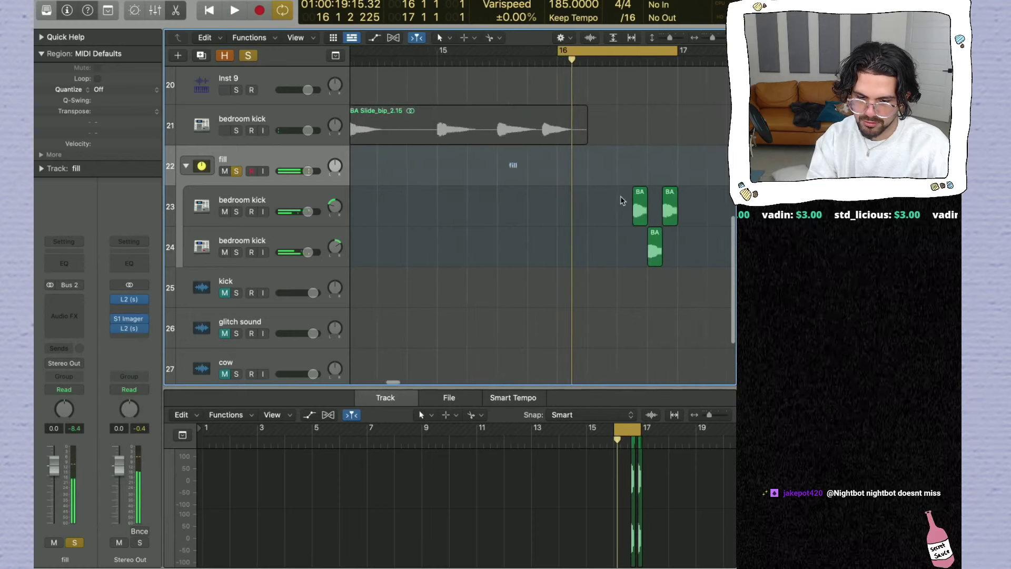
scroll(621, 200, "right", 3)
key("t")
left_click(622, 199)
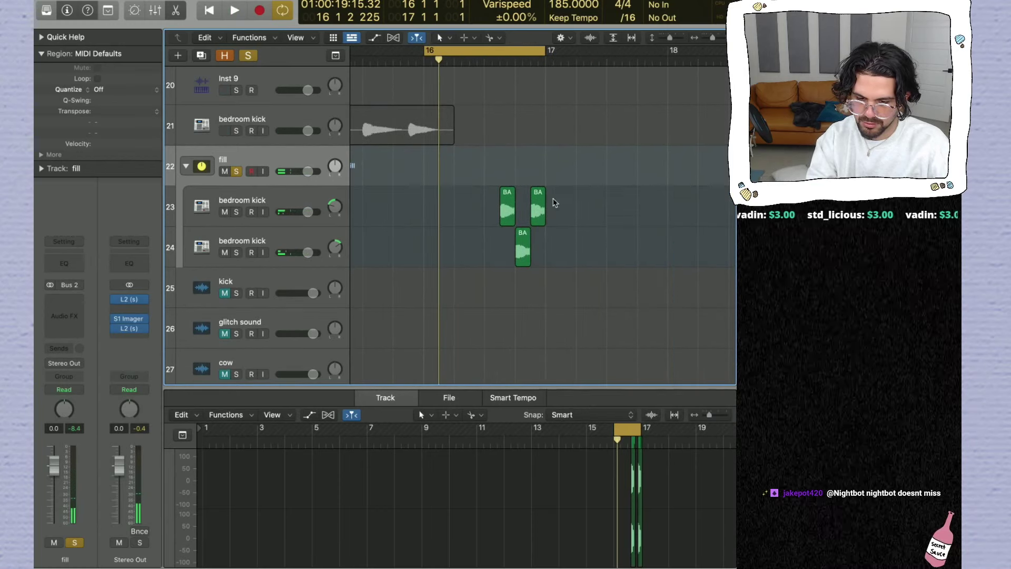
left_click_drag(552, 207, 503, 250)
key("t")
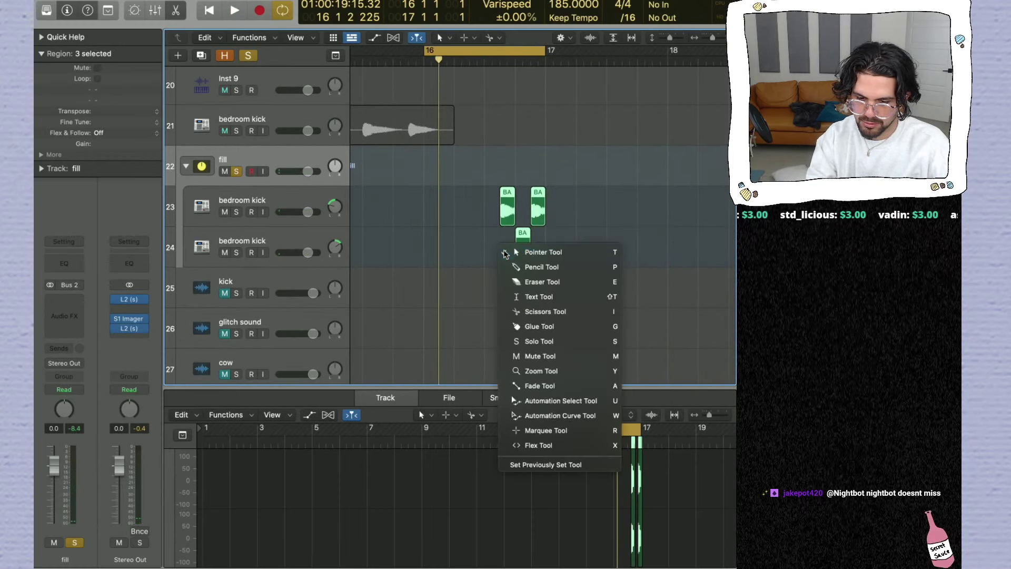
key("a")
key("z")
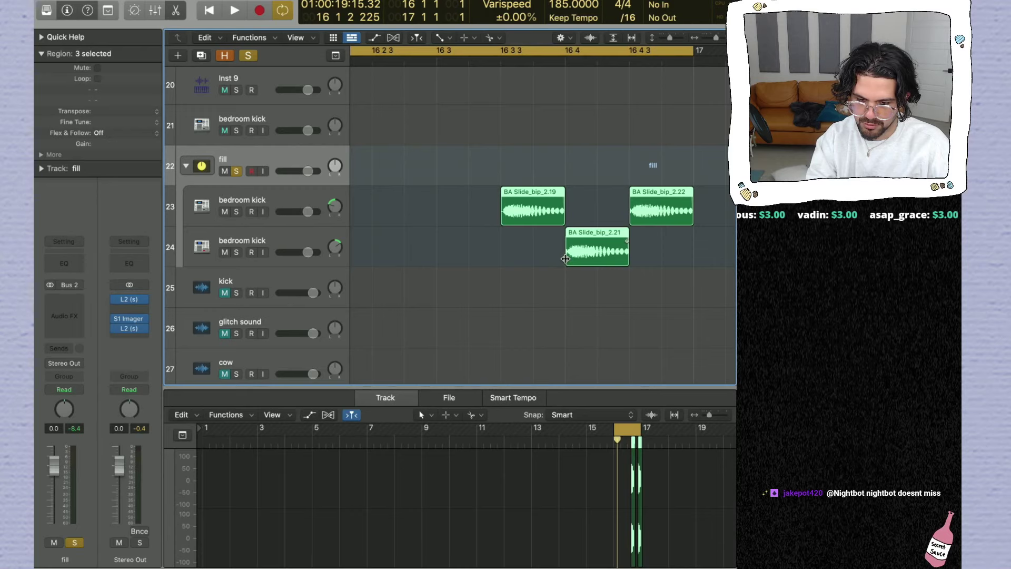
Step: Return to the Pointer tool and briefly play the soloed fill
key("t")
key("t")
key("space")
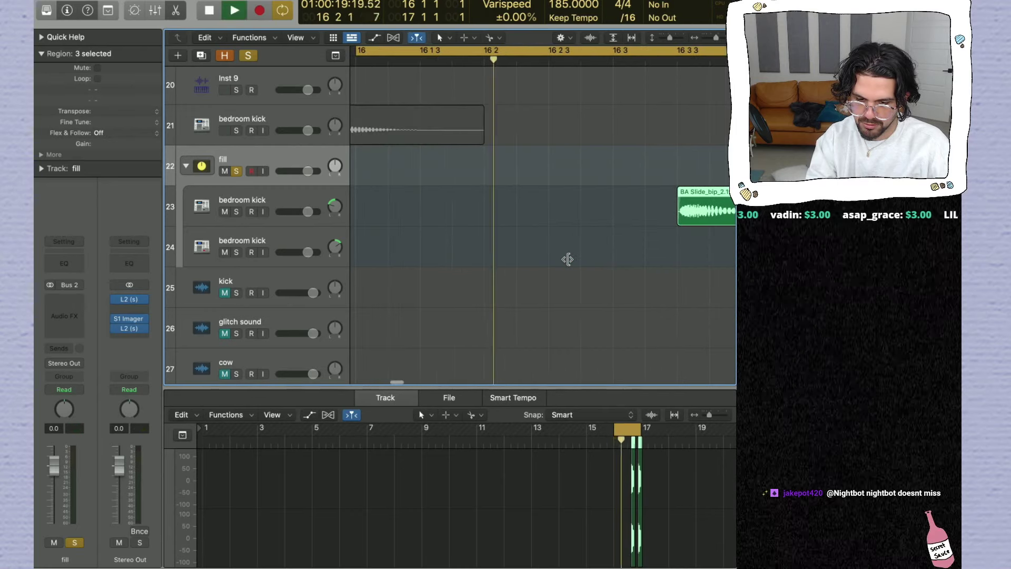
key("z")
key("space")
Step: Insert a stereo Saturn 2 distortion on the fill stack and start playback
left_click(64, 307)
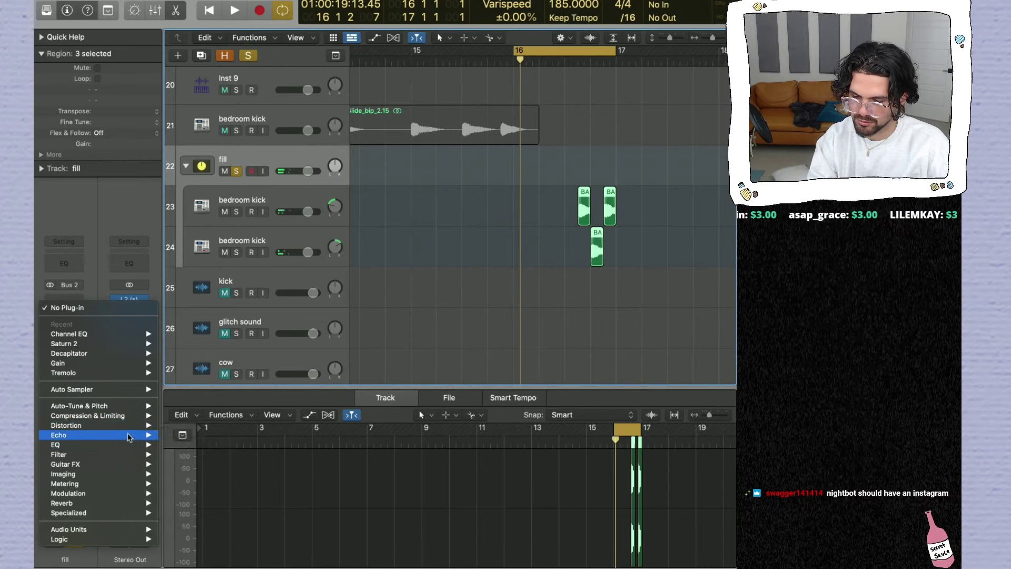
mouse_move(131, 427)
mouse_move(232, 464)
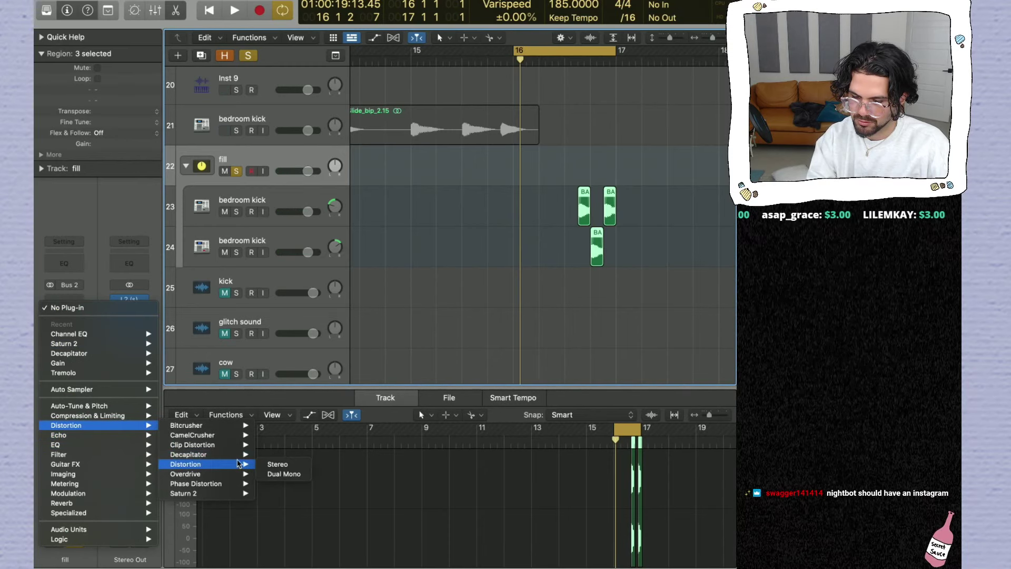
mouse_move(221, 495)
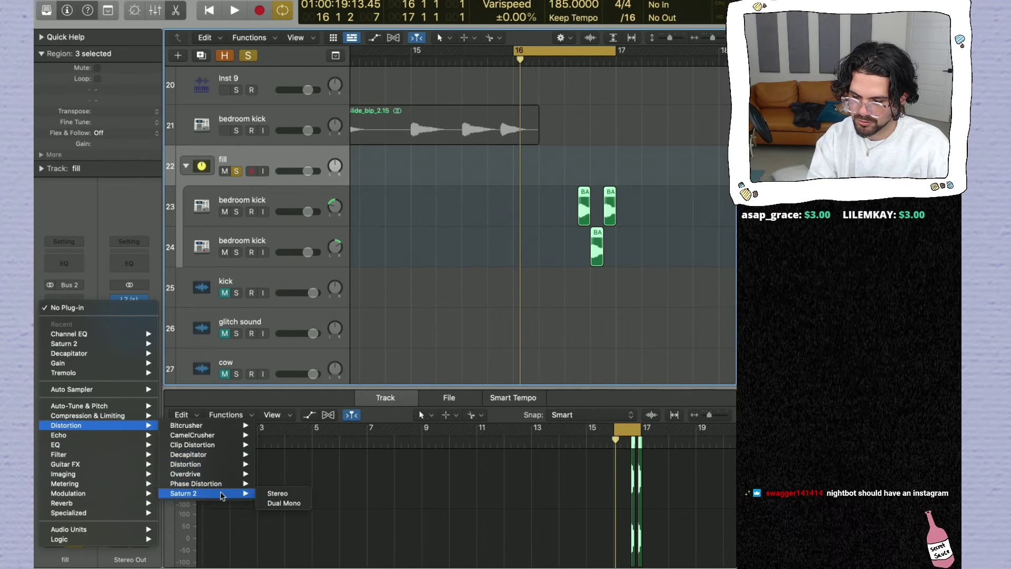
left_click(278, 493)
key("space")
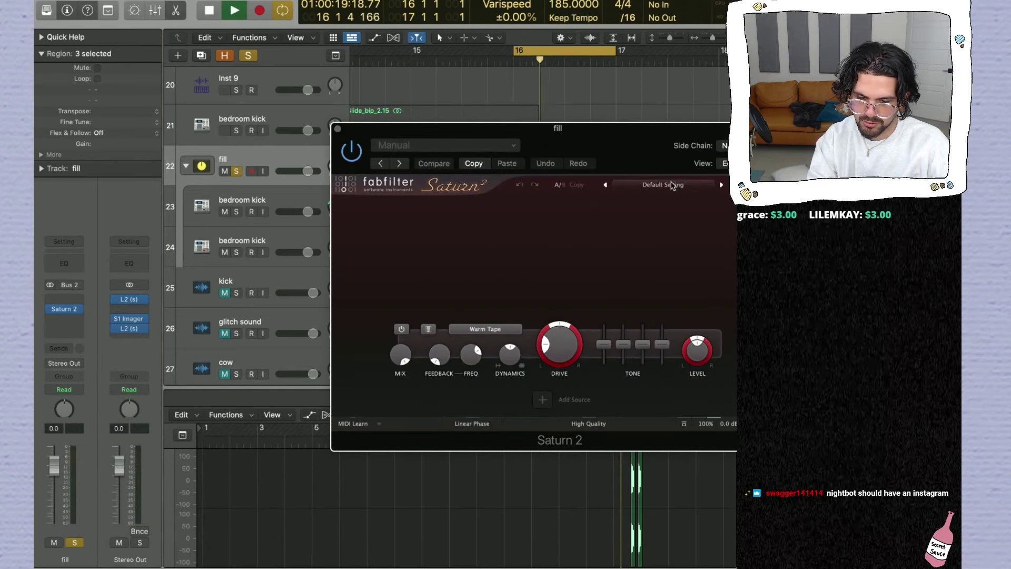
Step: Load the Flutter Machine MdB preset in Saturn 2 on the fill stack
left_click(672, 185)
left_click(656, 240)
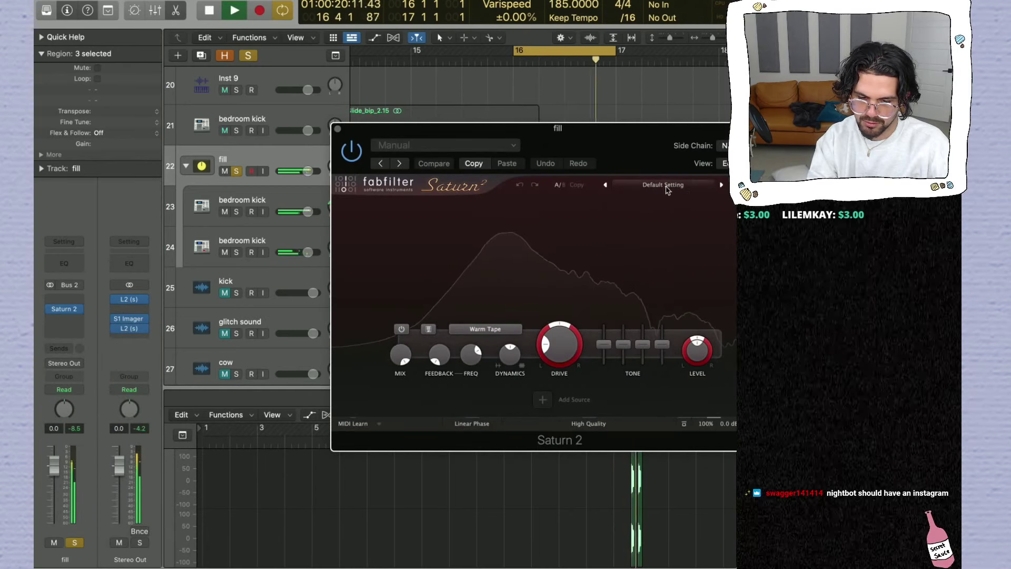
left_click(667, 185)
mouse_move(653, 228)
left_click(727, 251)
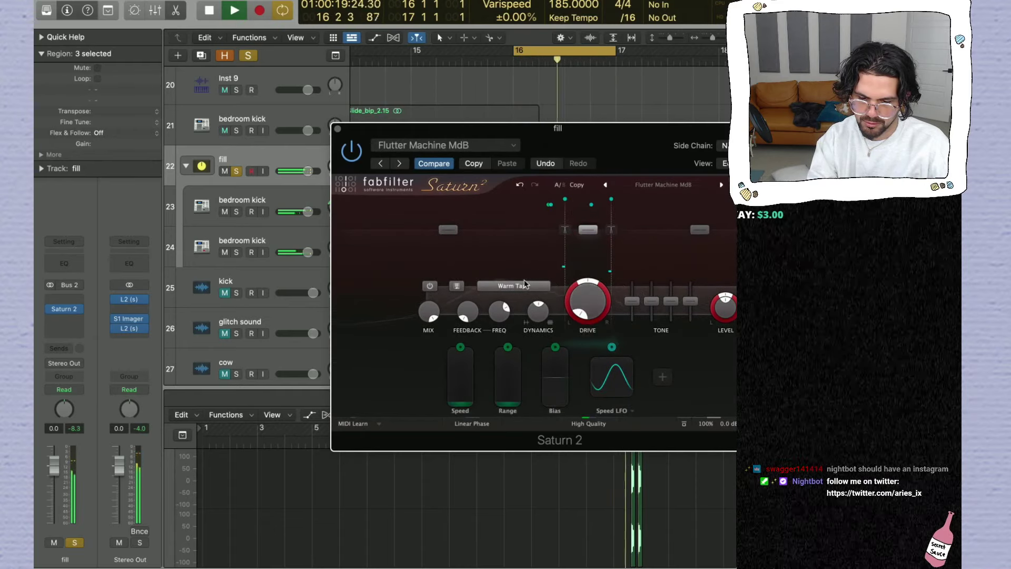
Step: Raise the Drive and the first Tone slider of Saturn 2's lowest band, and close the plug-in
left_click_drag(515, 275, 545, 204)
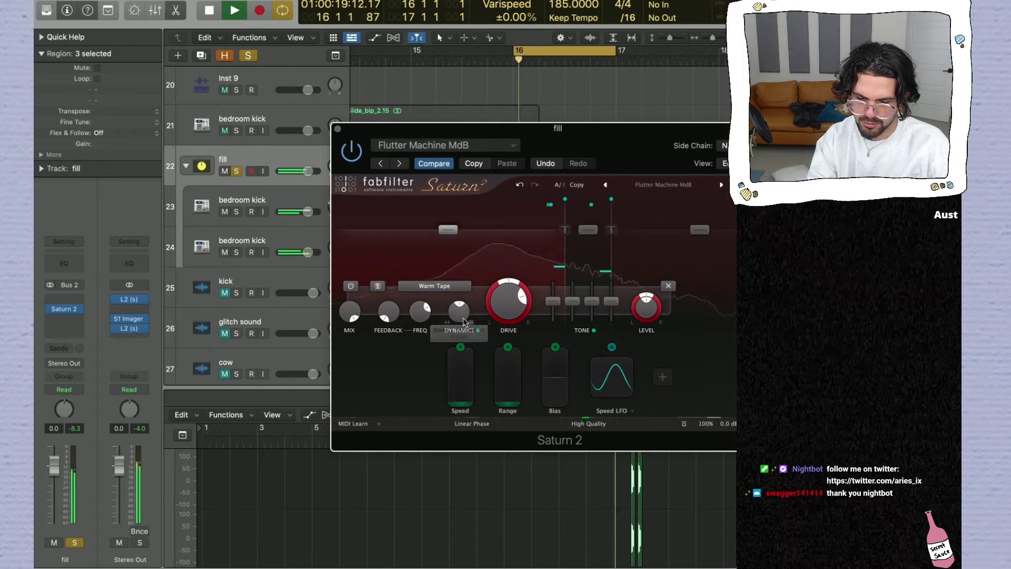
mouse_move(554, 302)
left_mouse_down()
mouse_move(555, 289)
mouse_move(556, 298)
left_mouse_up()
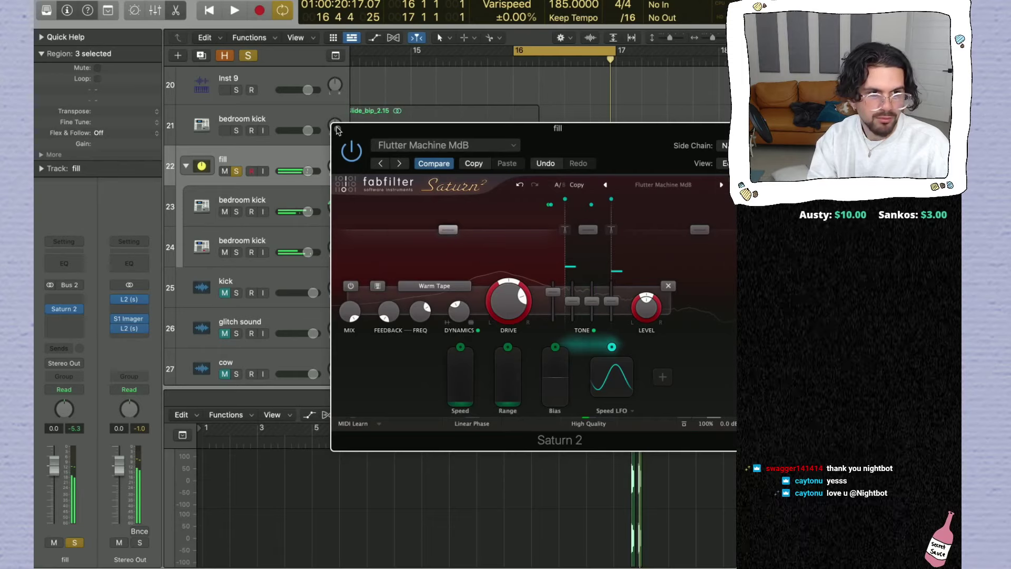
left_click(338, 130)
Step: Play the fill against the unsoloed kick and remove Saturn 2 from the fill stack
key("space")
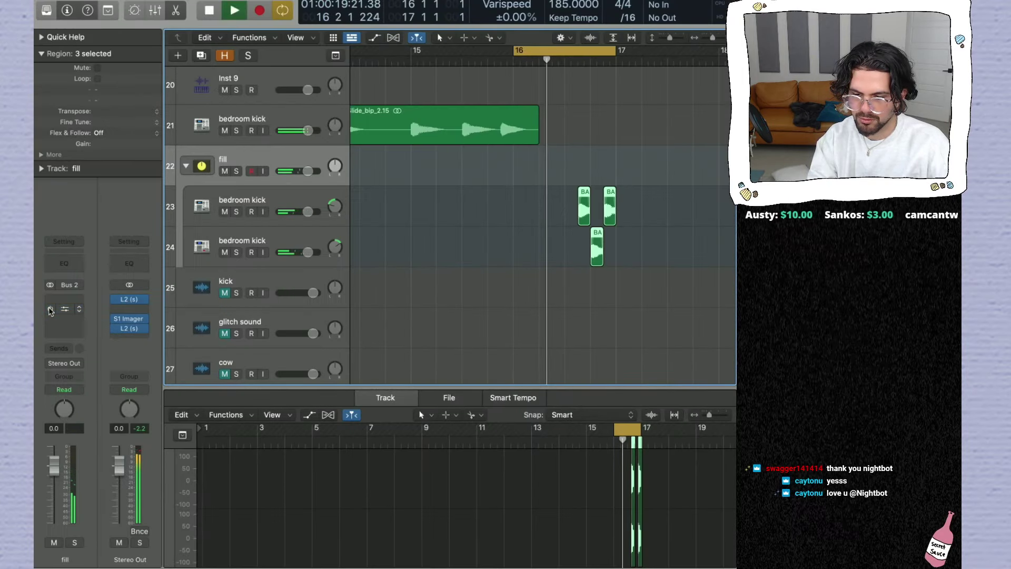
key("space")
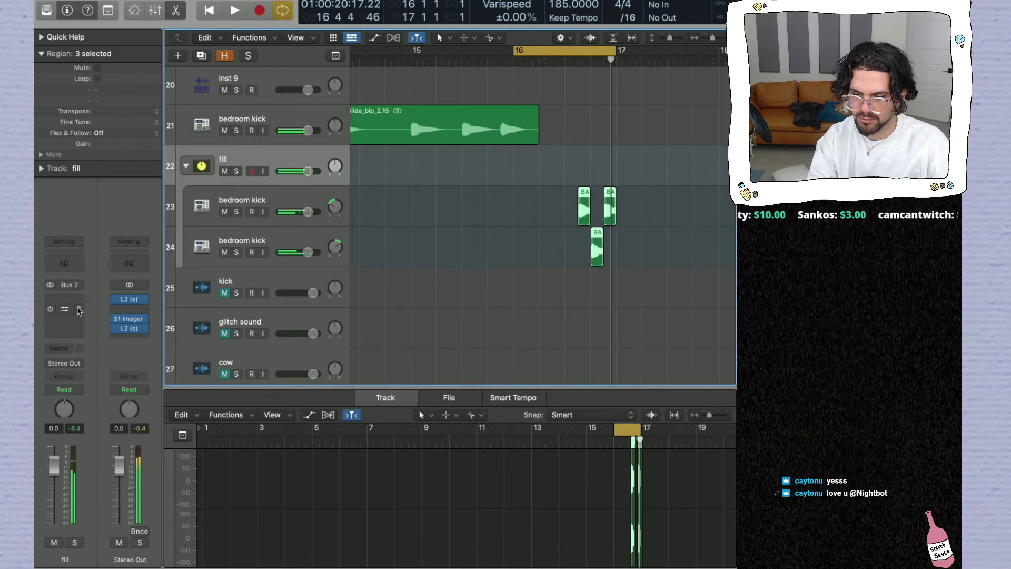
left_click(79, 309)
left_click(87, 323)
Step: Insert a stereo Doubler4 on the fill stack and play the fill through it
left_click(68, 306)
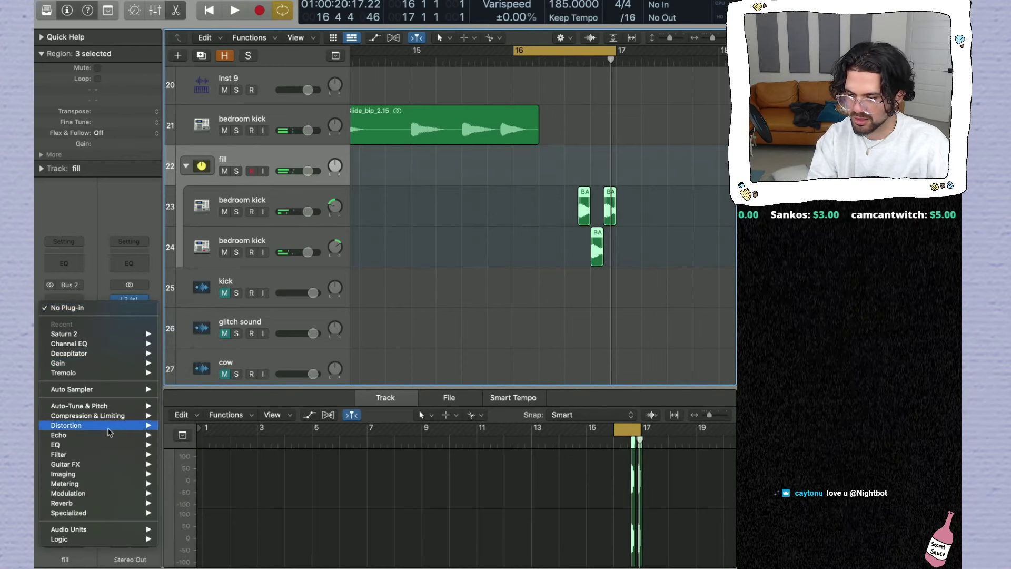
mouse_move(95, 513)
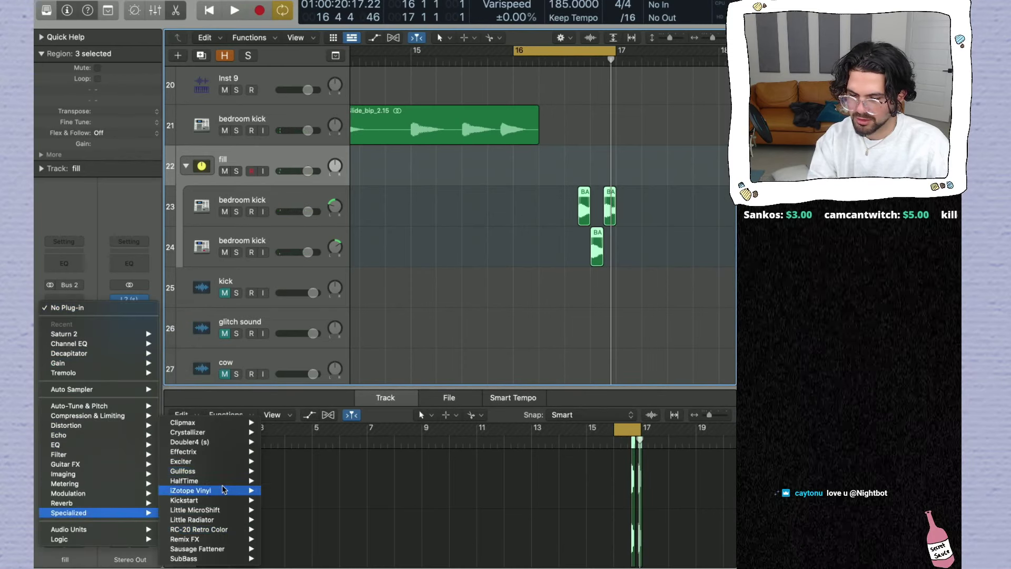
mouse_move(167, 480)
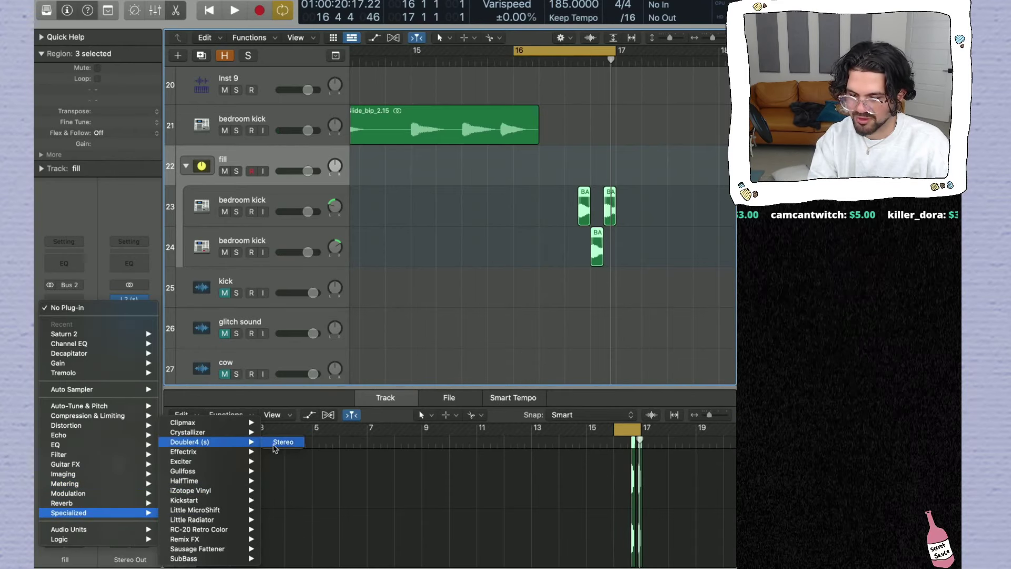
left_click(274, 444)
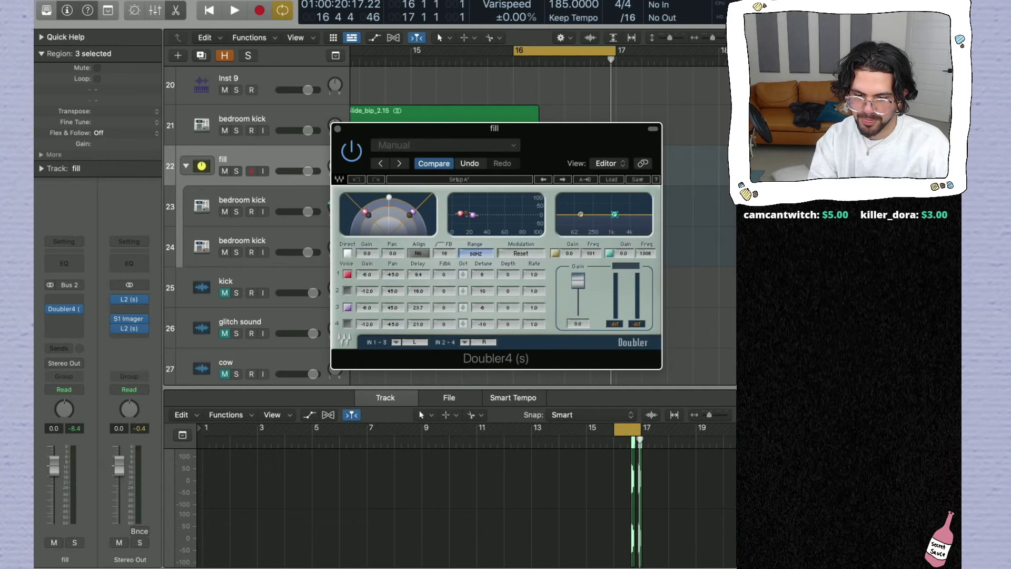
key("space")
Step: Lower Doubler4's direct gain to about -5.1, compare the fill soloed and unsoloed, and close the plug-in
key("space")
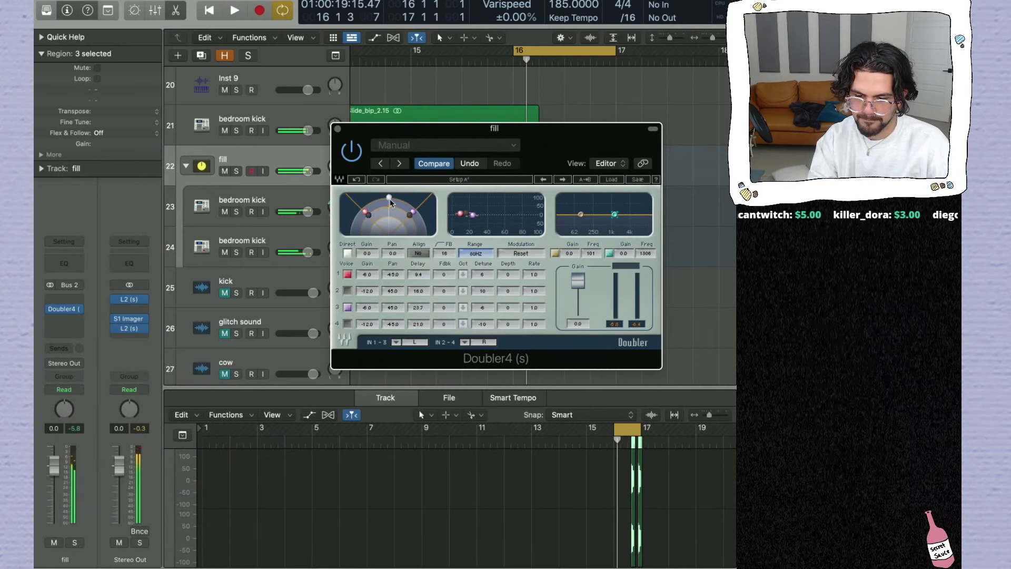
key("space")
left_click(235, 173)
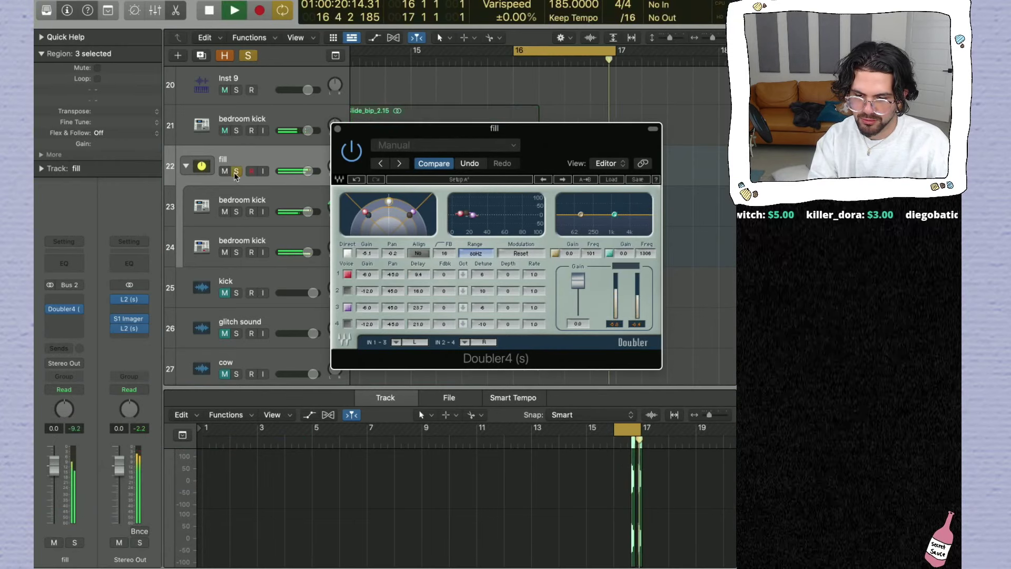
left_click(235, 174)
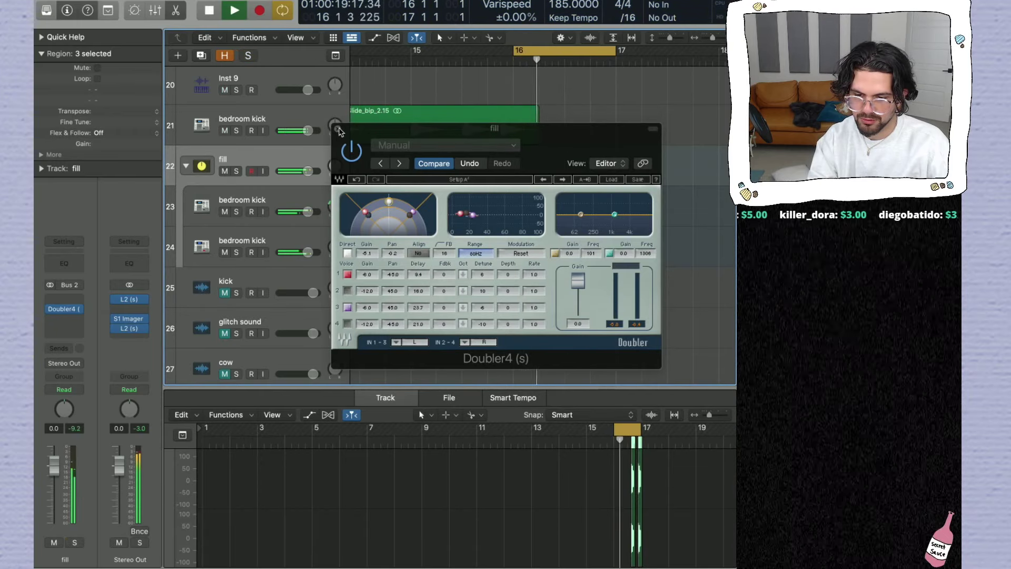
left_click(338, 128)
Step: Solo the fill stack again and play back bar 16
key("space")
left_click(236, 171)
key("space")
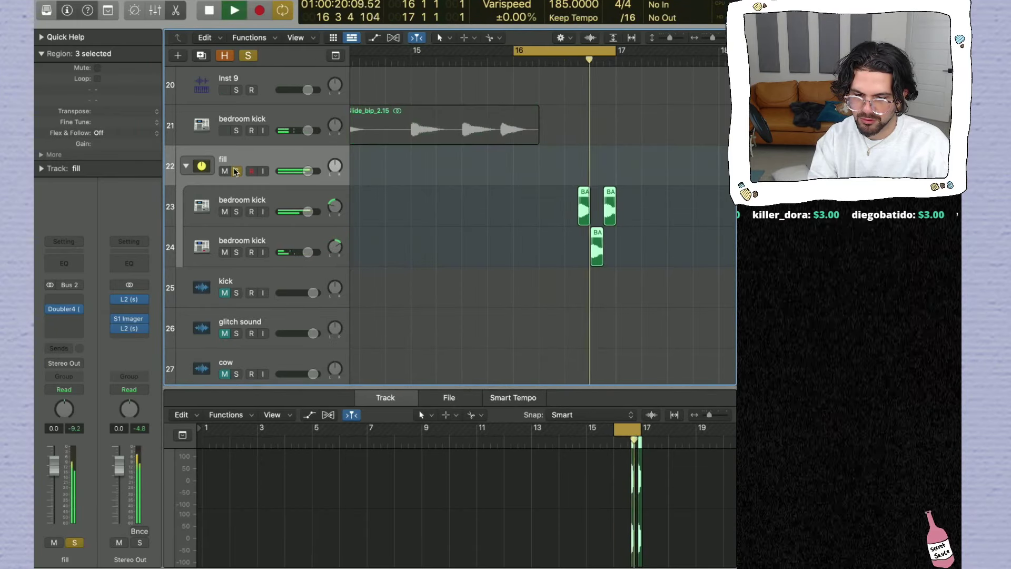
key("space")
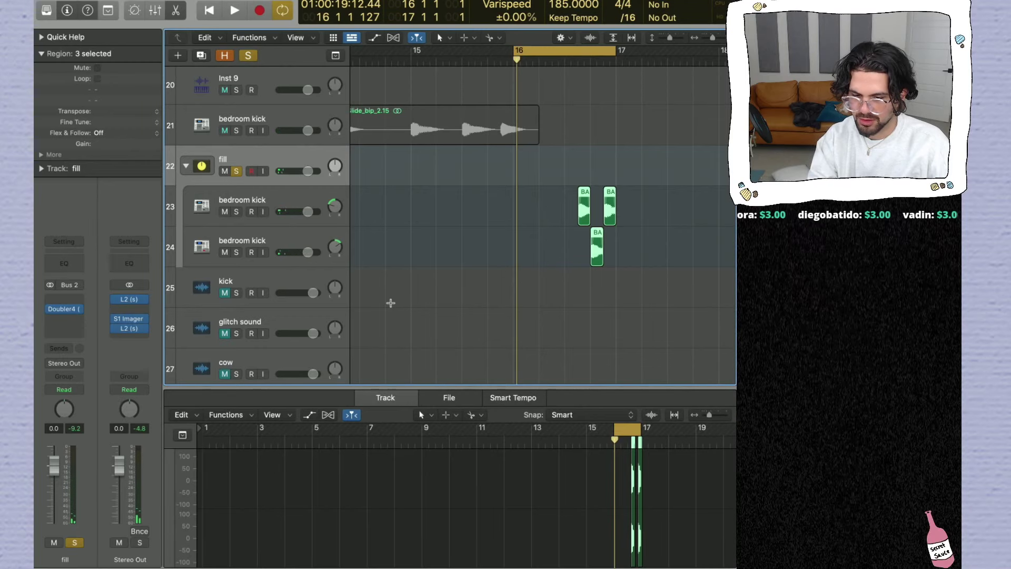
Step: Show track automation and set the fill stack's automation parameter to Mute
left_click(66, 392)
left_click(98, 317)
key("a")
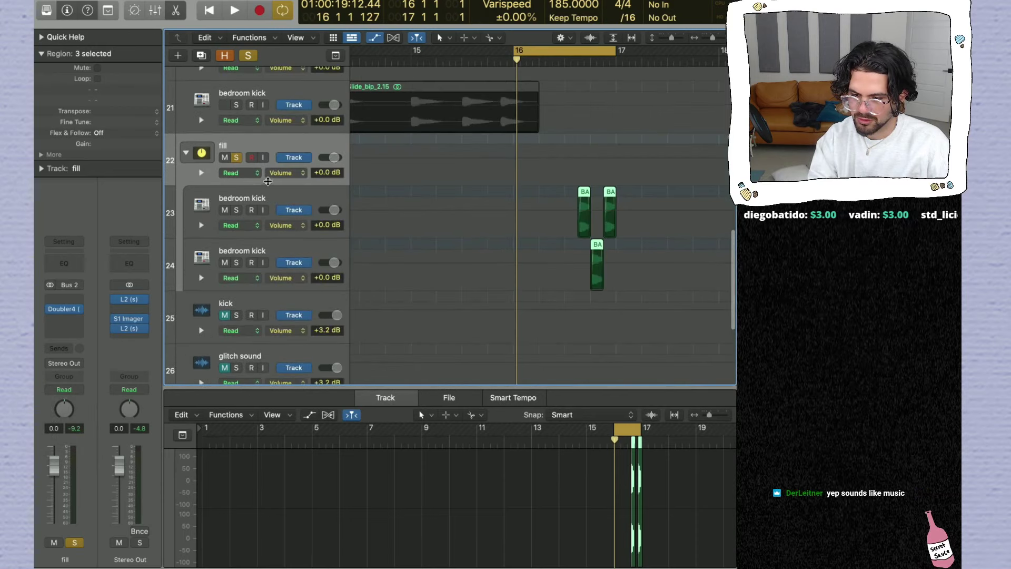
left_click(284, 173)
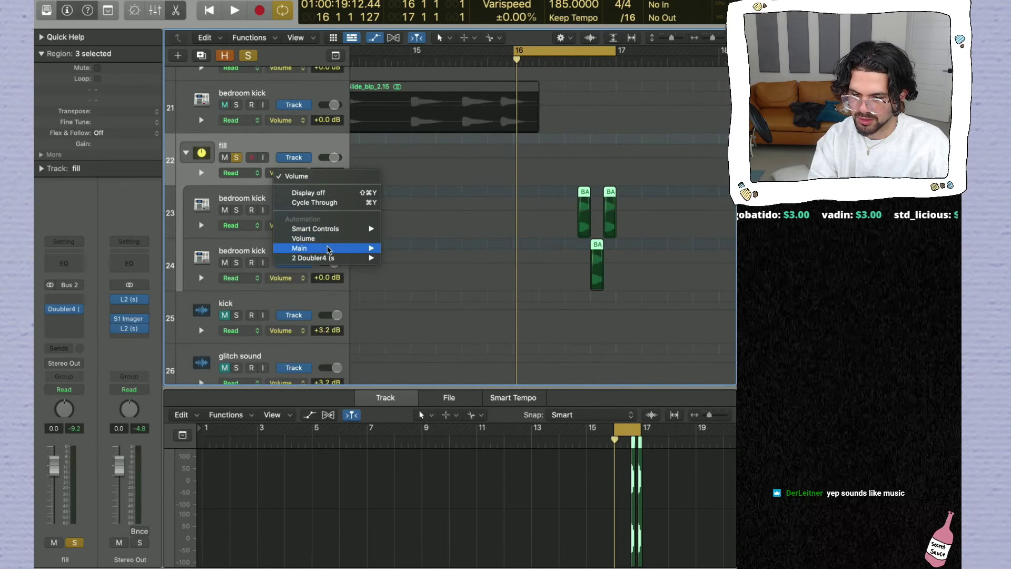
mouse_move(329, 250)
left_click(454, 278)
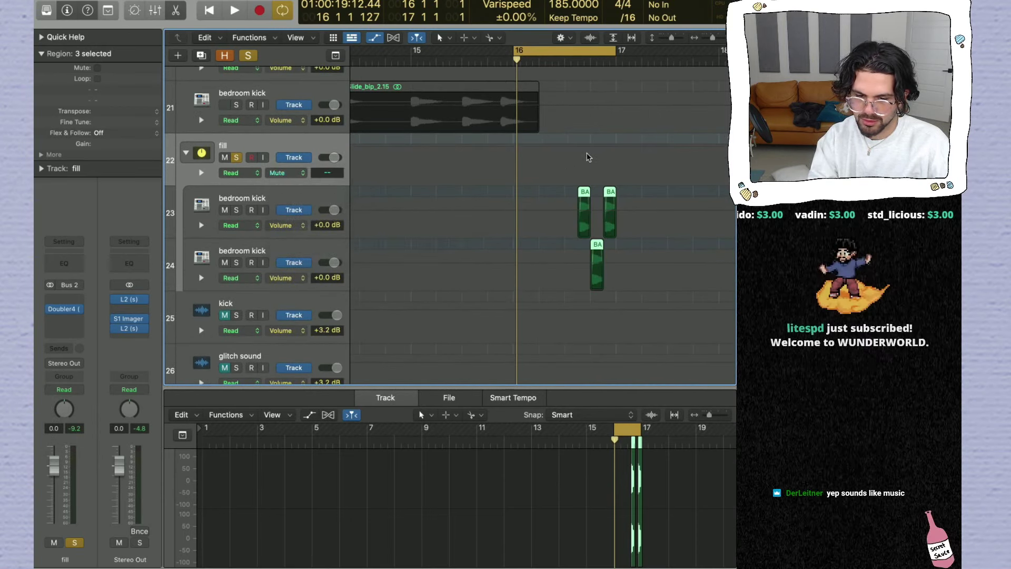
Step: Look for a Doubler4 parameter to automate on the fill stack and hide track automation again
left_click(287, 176)
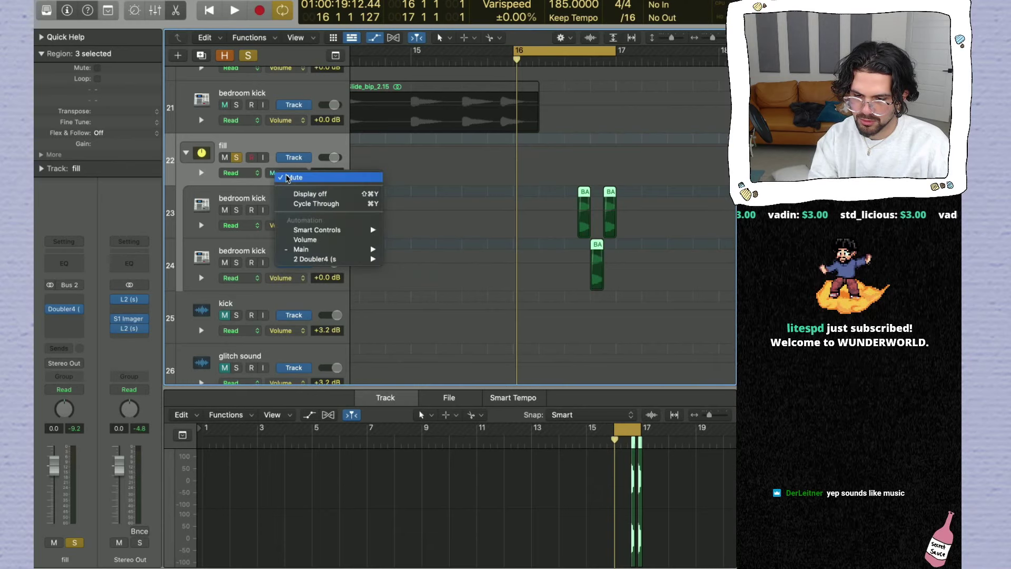
mouse_move(328, 262)
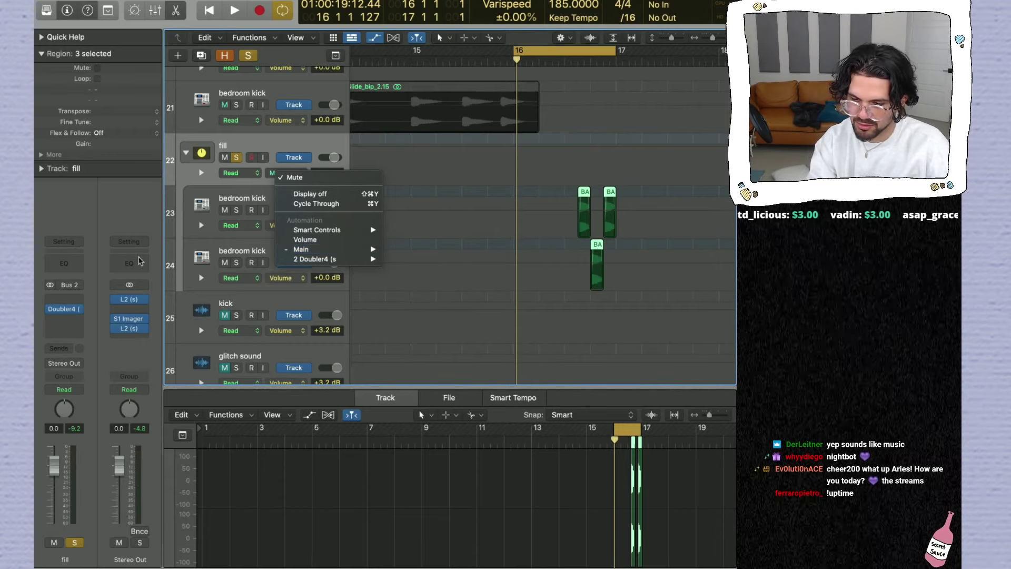
left_click(261, 180)
left_click(276, 174)
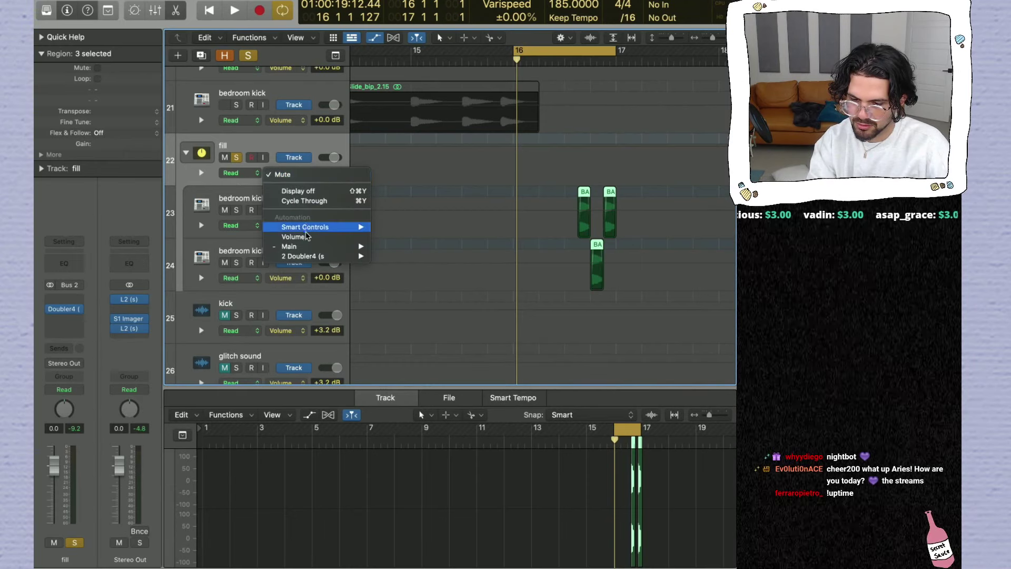
left_click(296, 135)
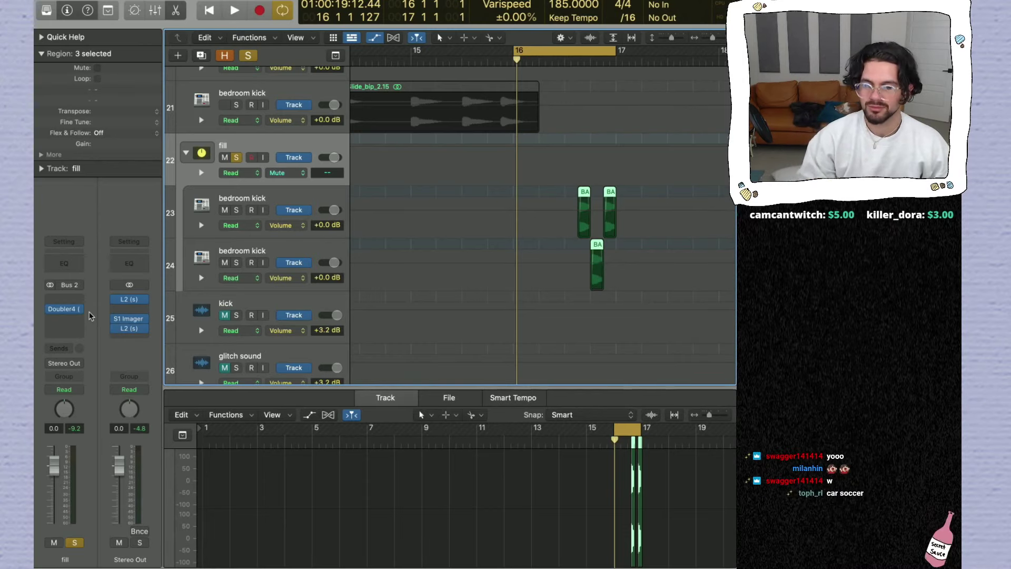
key("a")
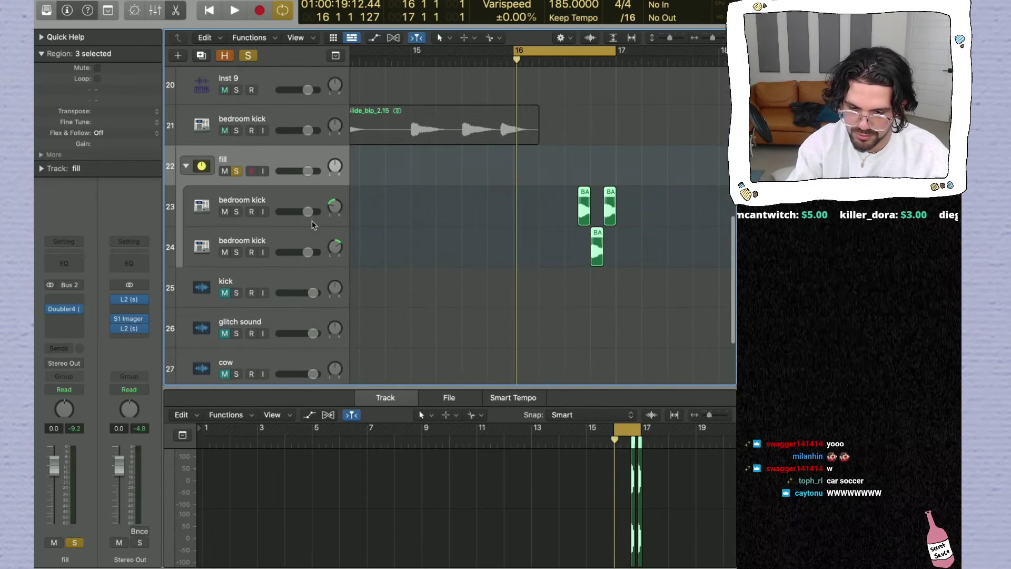
Step: Play the soloed fill in bar 16 and select its last kick hit to check the region's transposition
key("space")
left_click(566, 203)
key("t")
left_click(577, 197)
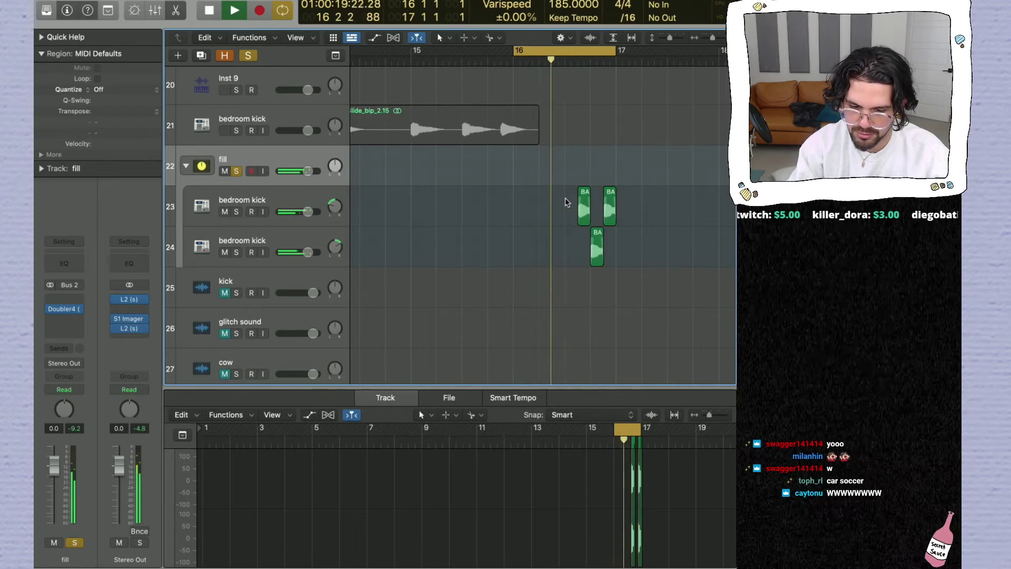
key("space")
left_click(610, 208)
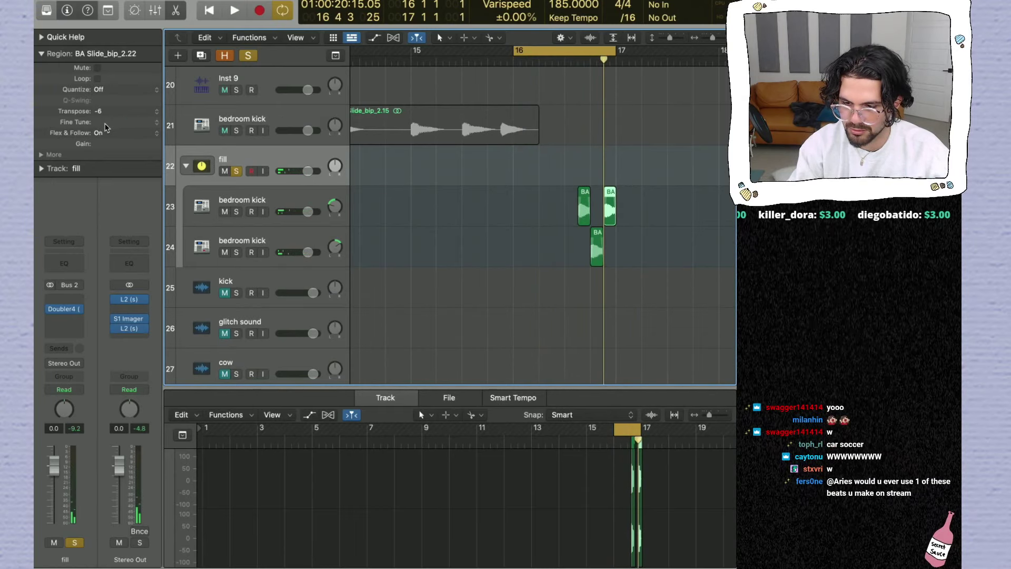
key("space")
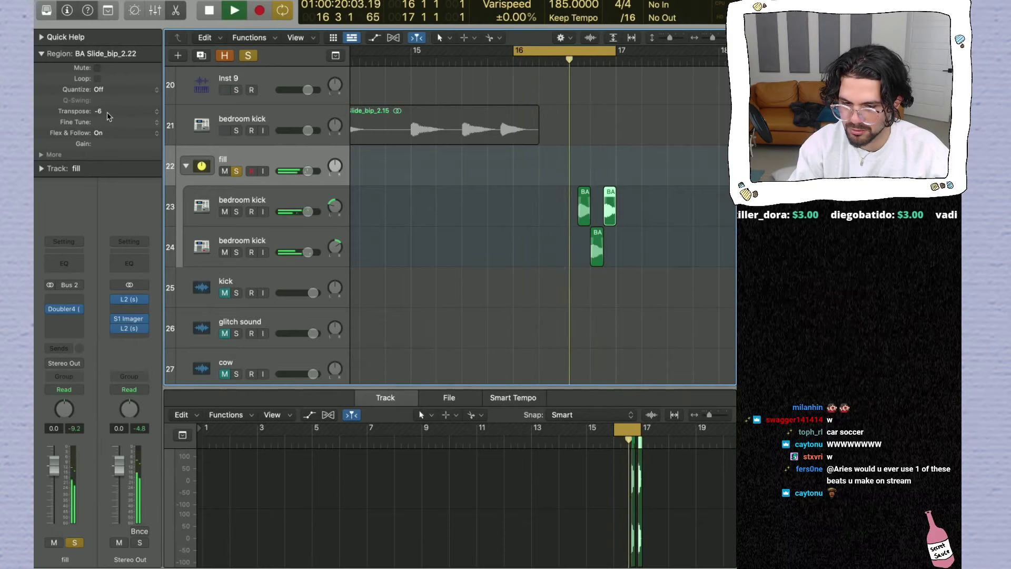
Step: Turn off the fill stack's solo and extend the cycle range to span bar 9 to bar 17 during playback
left_click(249, 56)
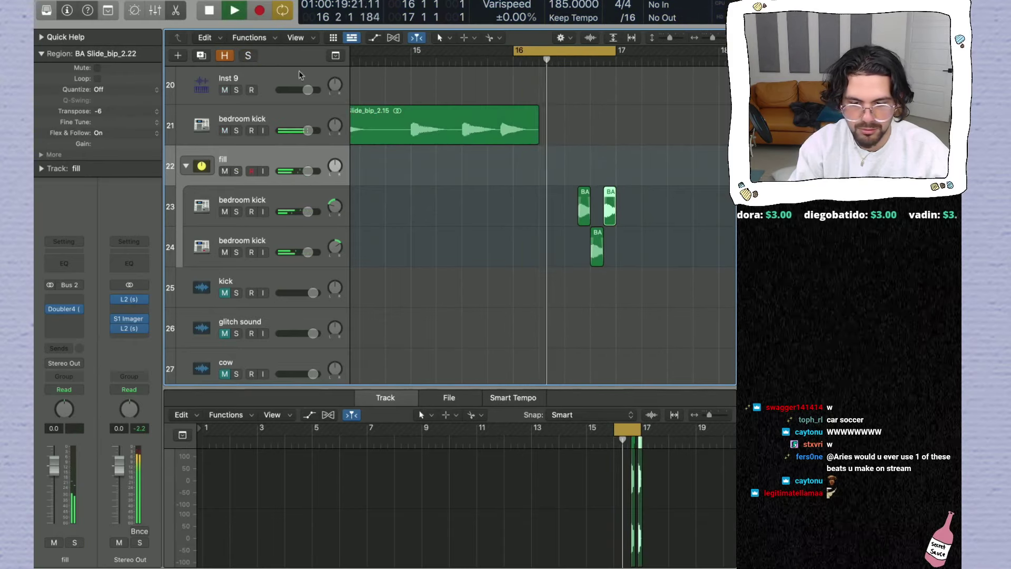
key("super+Left")
key("super+Left")
key("super+Left")
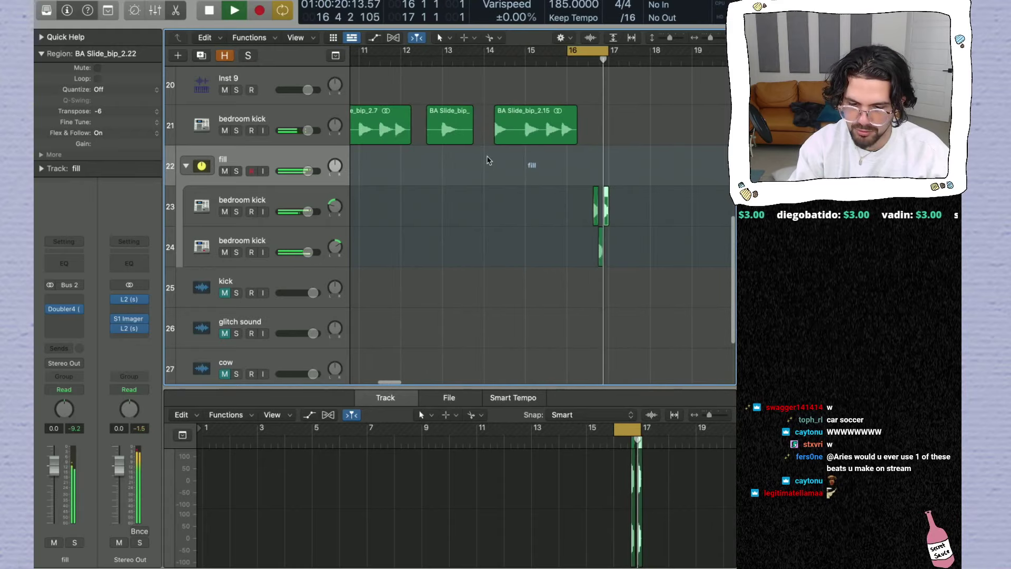
key("super+Left")
key("super+Left")
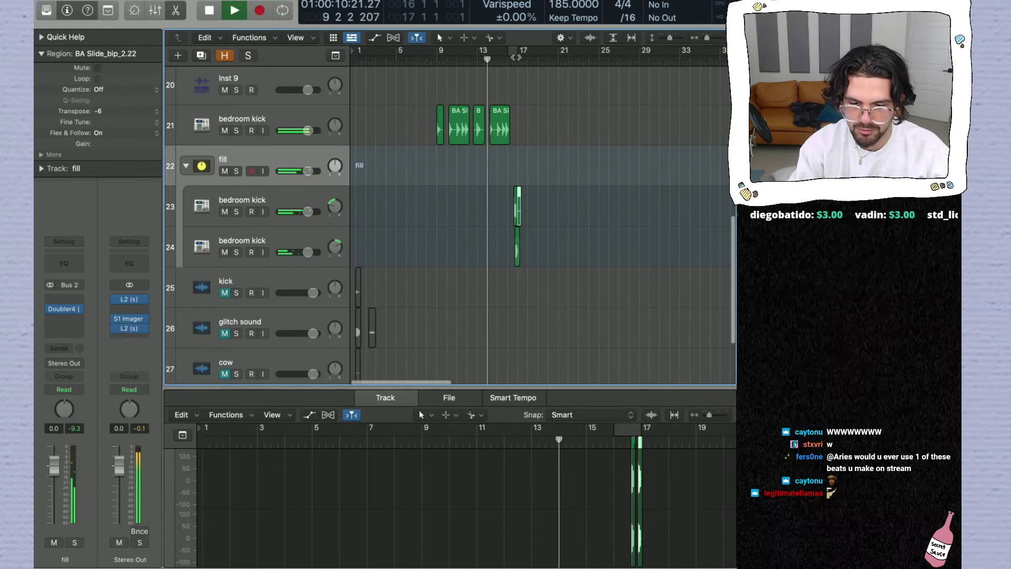
left_click_drag(515, 55, 439, 52)
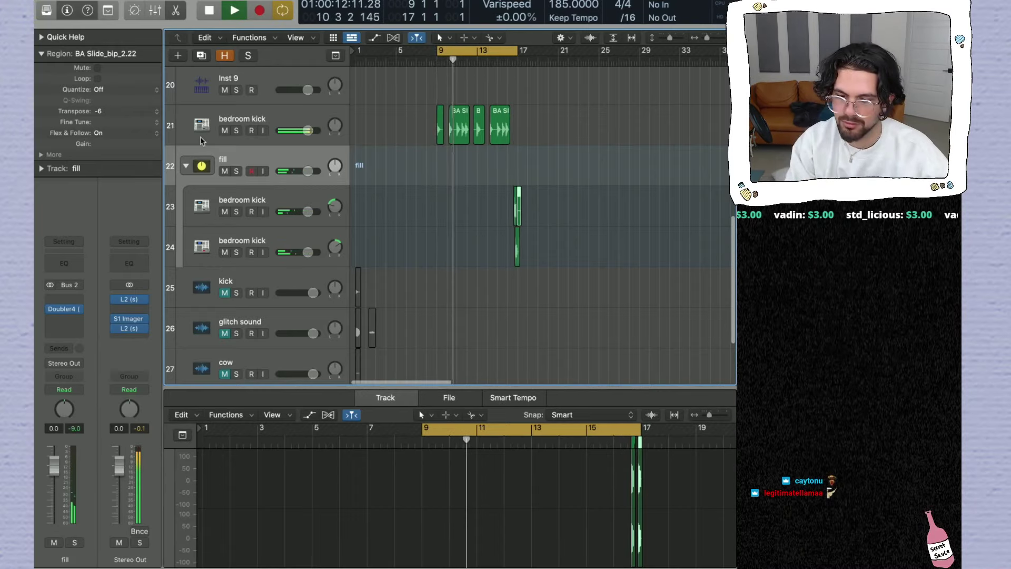
Step: Collapse the fill stack and play the bedroom kick pattern together with the fill
left_click(186, 166)
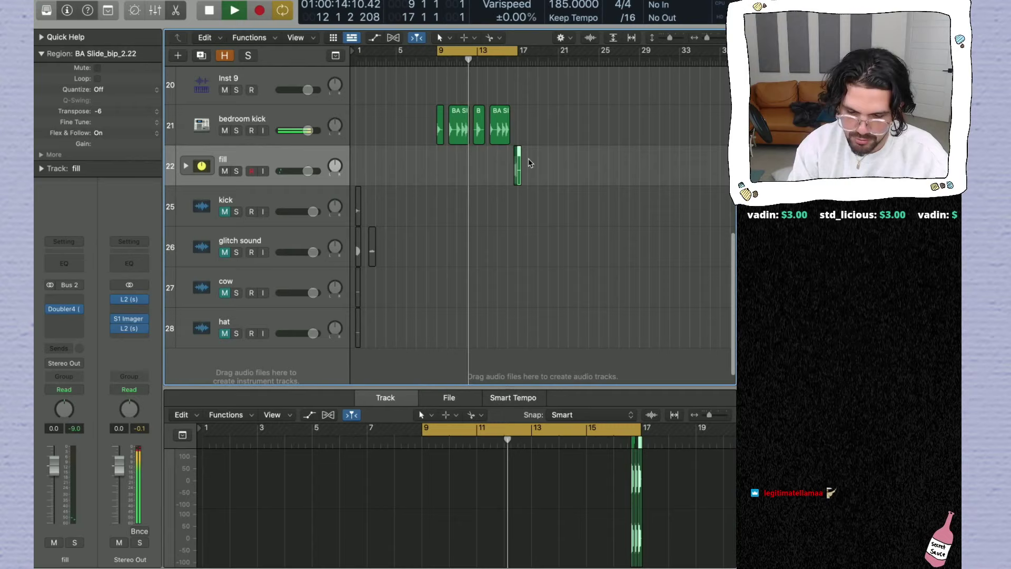
left_click_drag(529, 161, 431, 118)
key("t")
key("t")
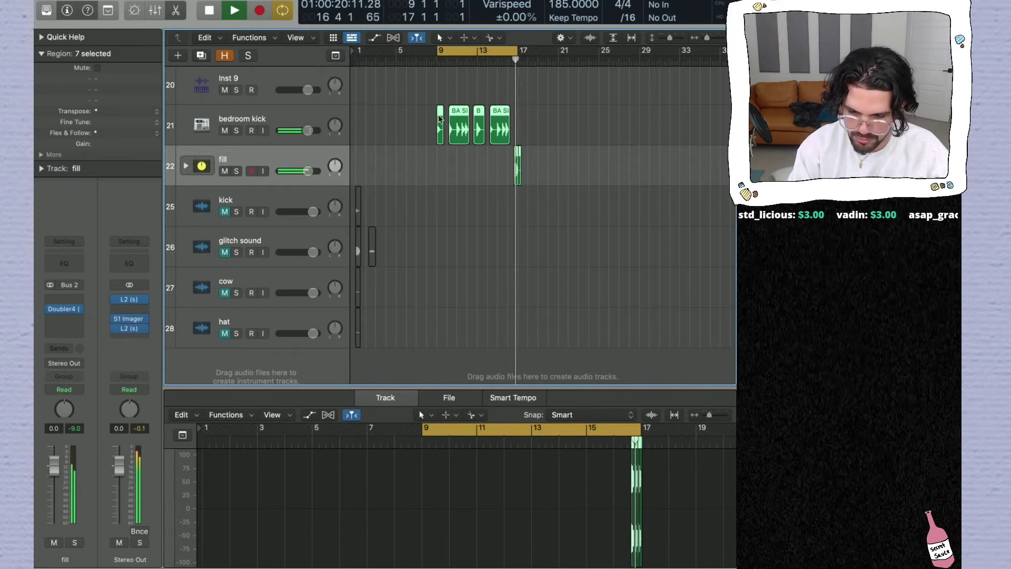
left_click(440, 120)
key("super+Left")
key("super+Right")
key("super+Right")
key("super+Right")
key("super+Right")
key("super+Right")
key("super+Left")
key("super+Left")
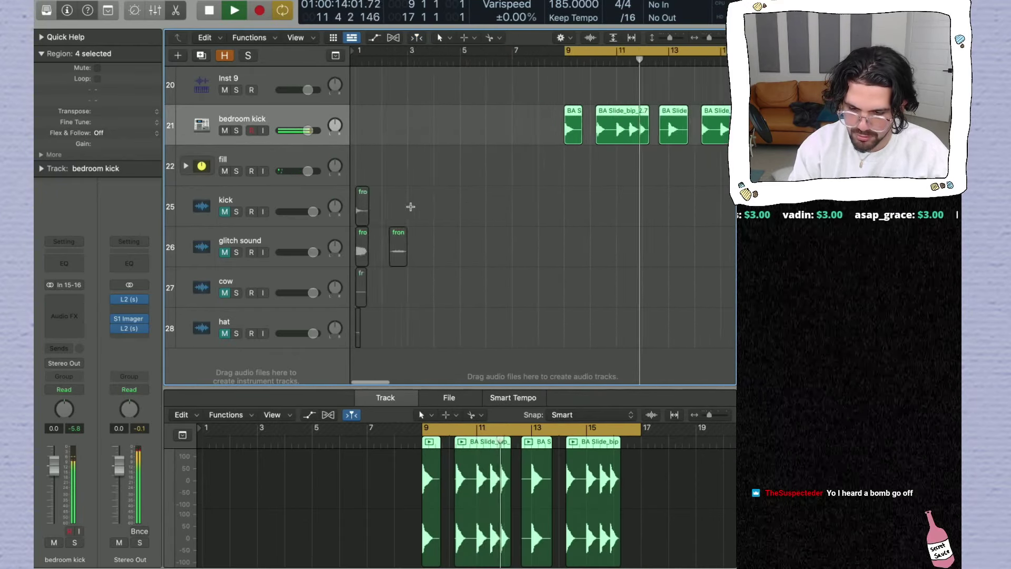
key("super+Left")
key("super+Left")
key("super+Left")
key("space")
Step: Unmute and solo the cow track, auditioning its sound from the project start with cycling off
left_click(233, 289)
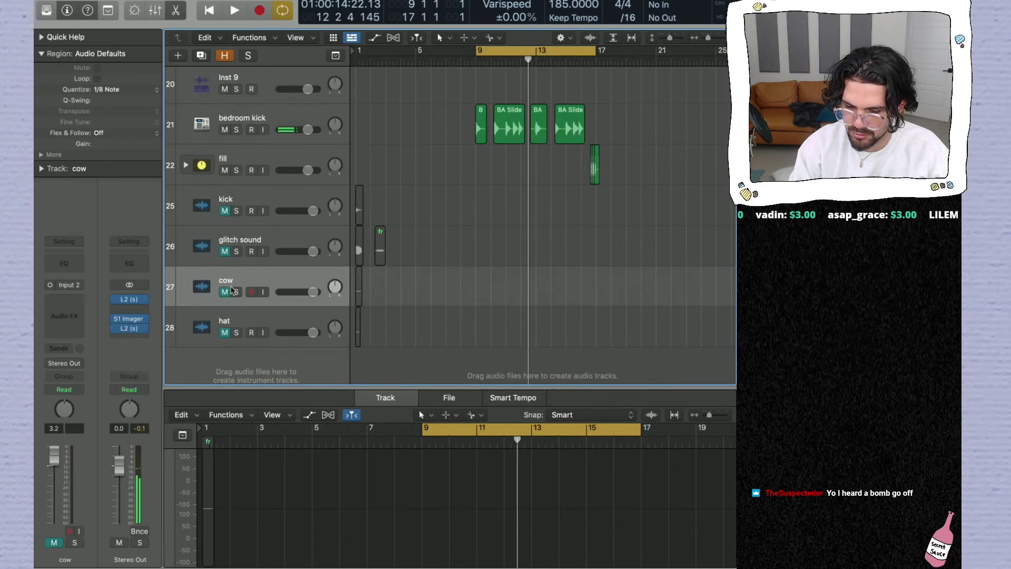
key("Return")
key("c")
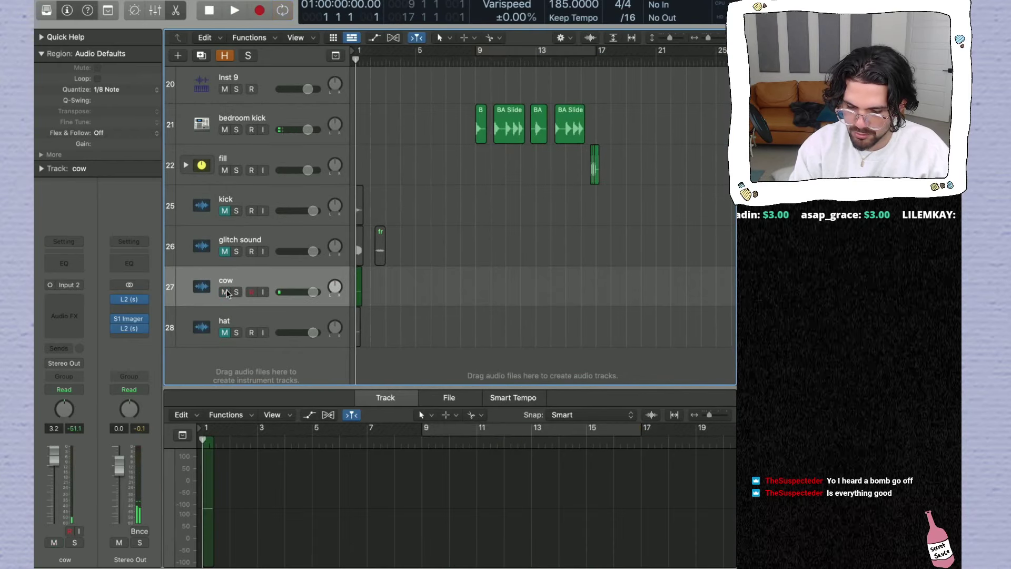
key("space")
key("super+f")
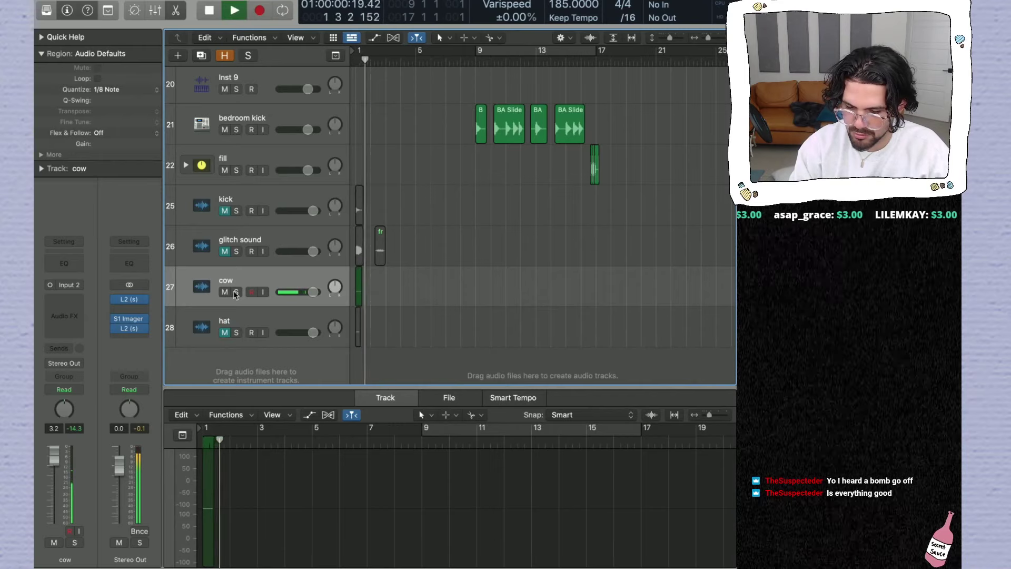
key("s")
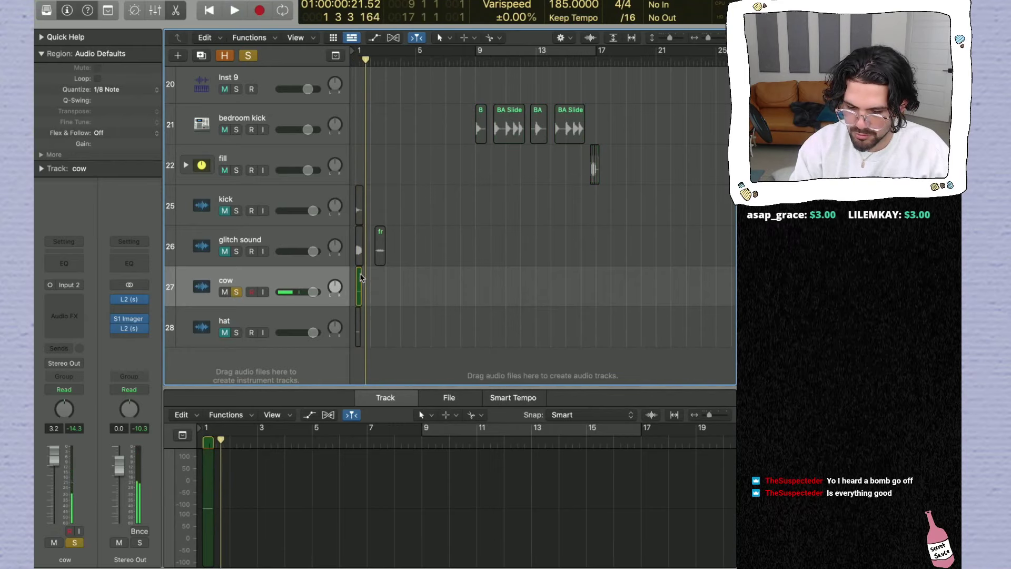
Step: Move the cow region to beat 3 of bar 9 and play it with the cycle range back on
left_click_drag(359, 286, 487, 284)
left_click(491, 62)
key("space")
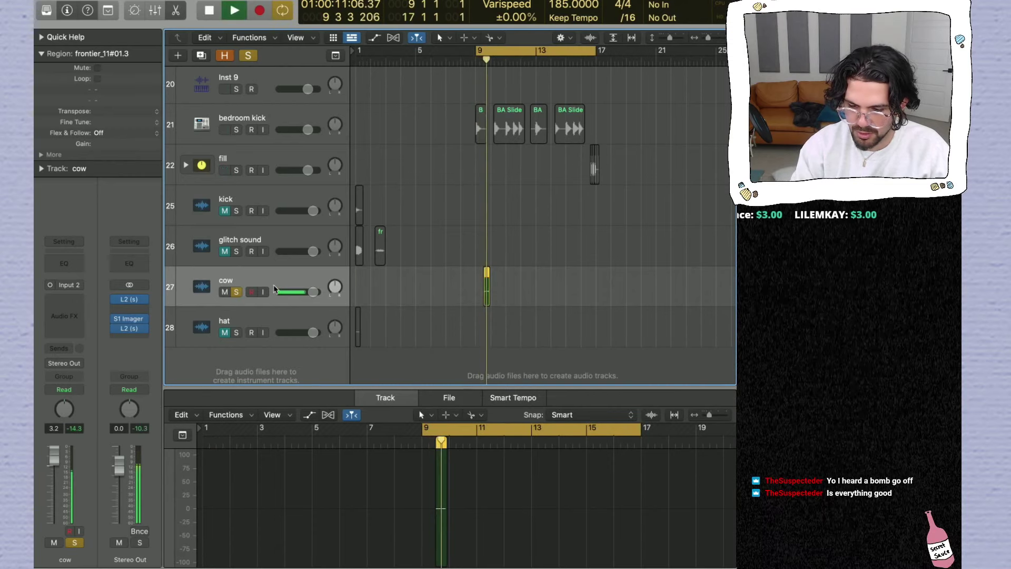
Step: Unsolo the cow track and move it directly beneath the bedroom kick track, playing it against the beat
key("s")
left_click_drag(264, 290, 282, 136)
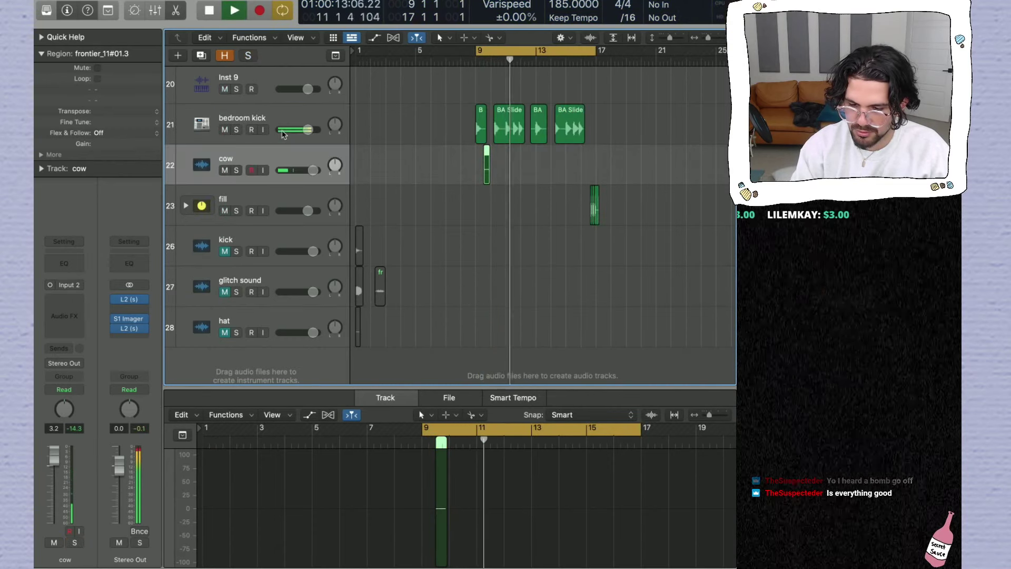
key("z")
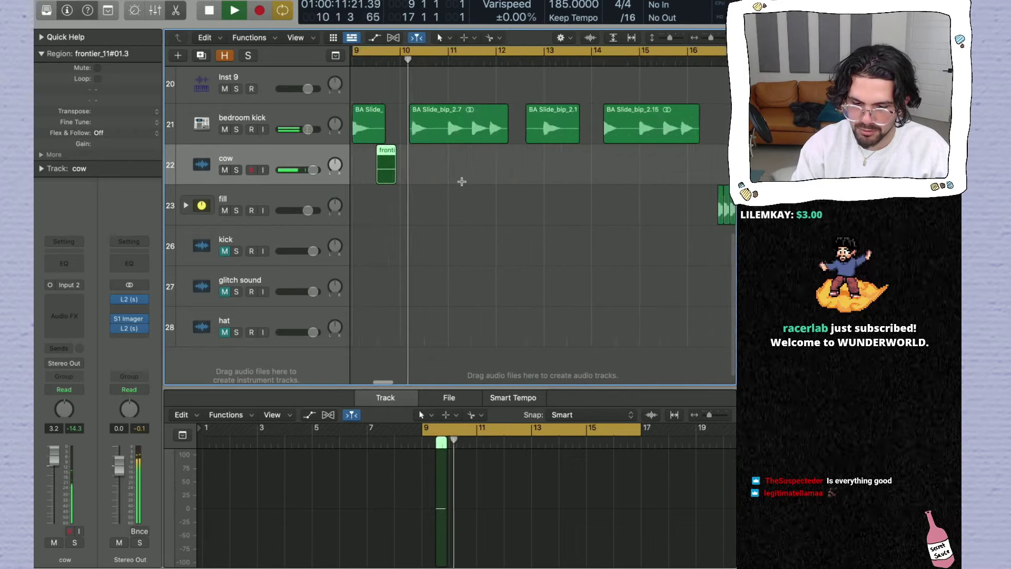
key("space")
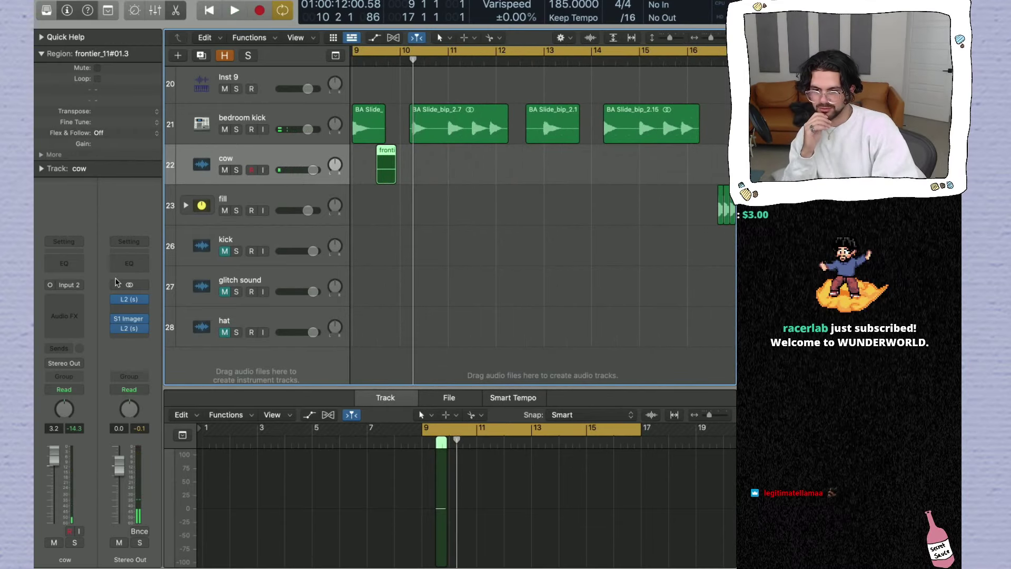
Step: Insert a mono Decapitator with Punish on into the cow track, play it with the beat, and close the plug-in
left_click(98, 295)
mouse_move(128, 365)
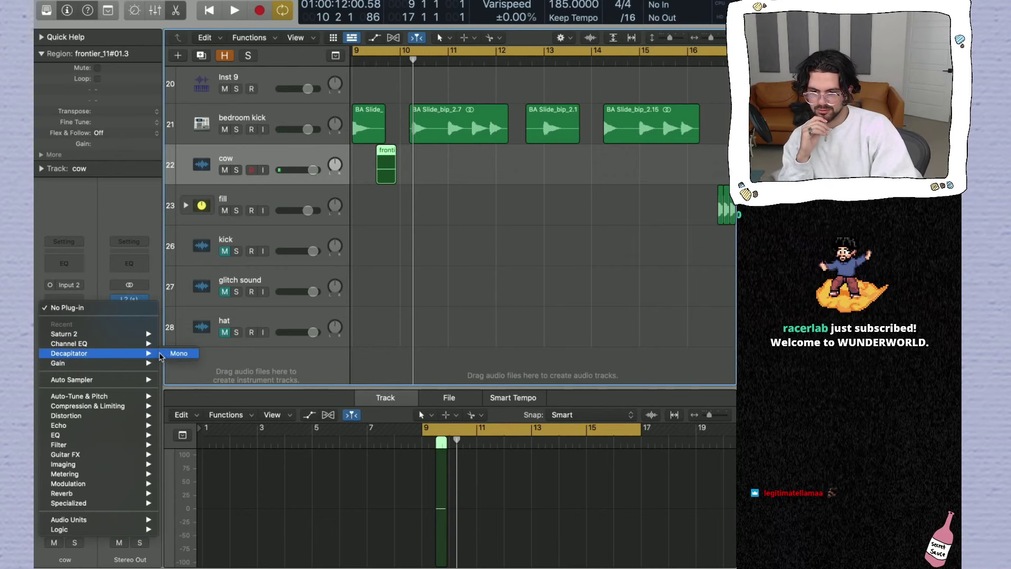
left_click(174, 354)
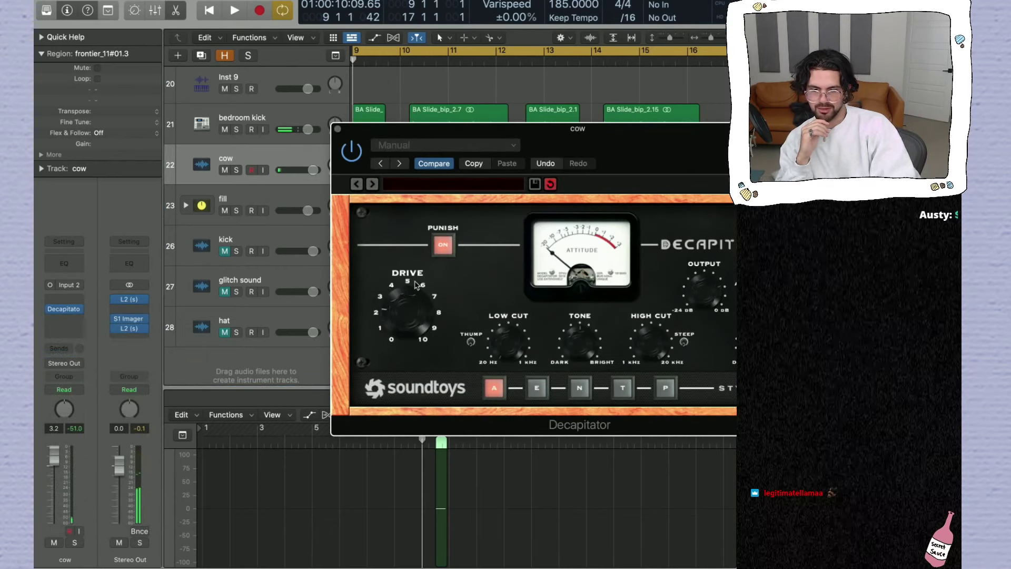
key("space")
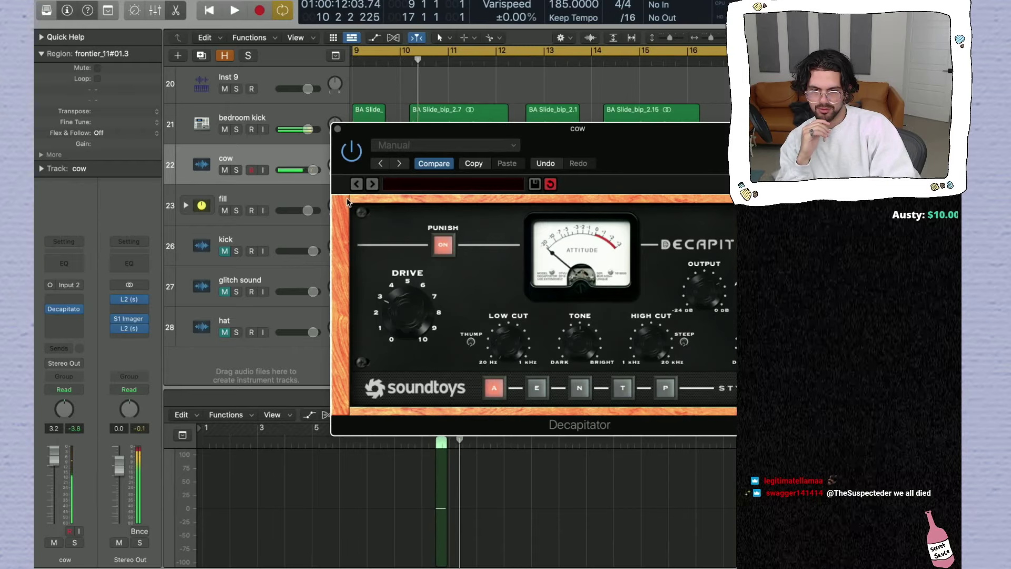
left_click(339, 129)
key("space")
Step: Transpose the cow region to -4 with Flex & Follow on and play it from bar 9
key("super+Right")
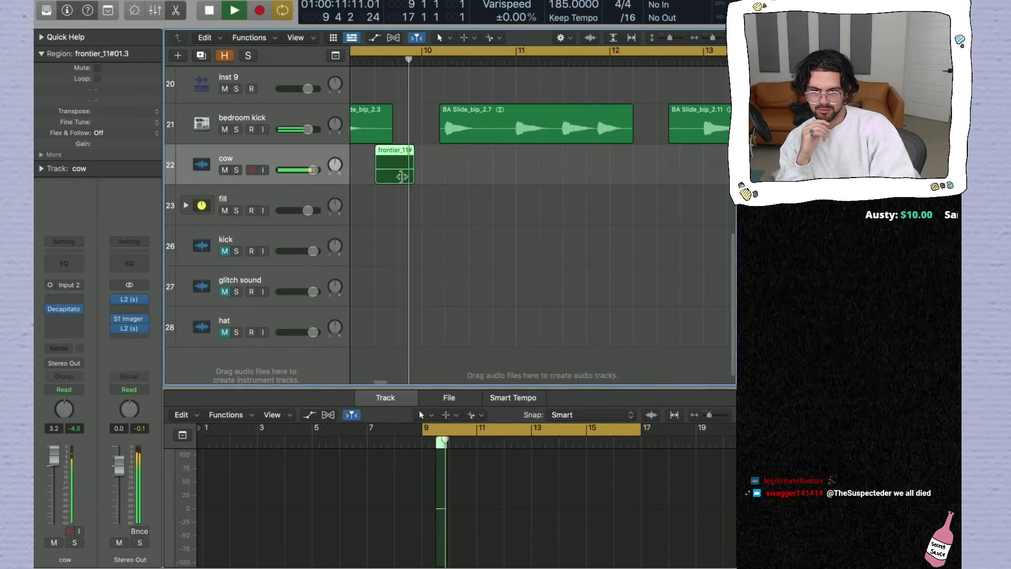
key("Return")
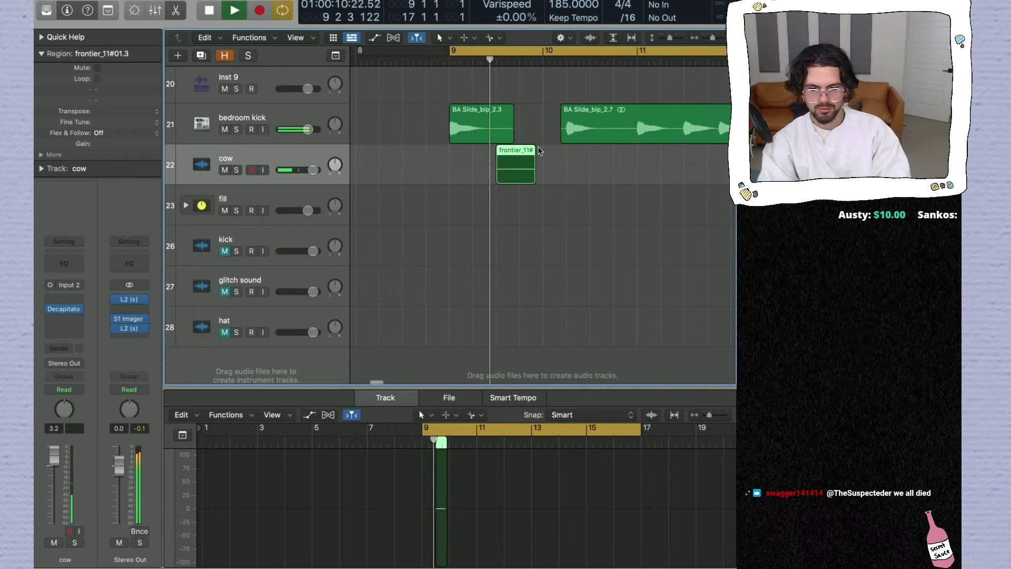
key("space")
left_click(493, 154)
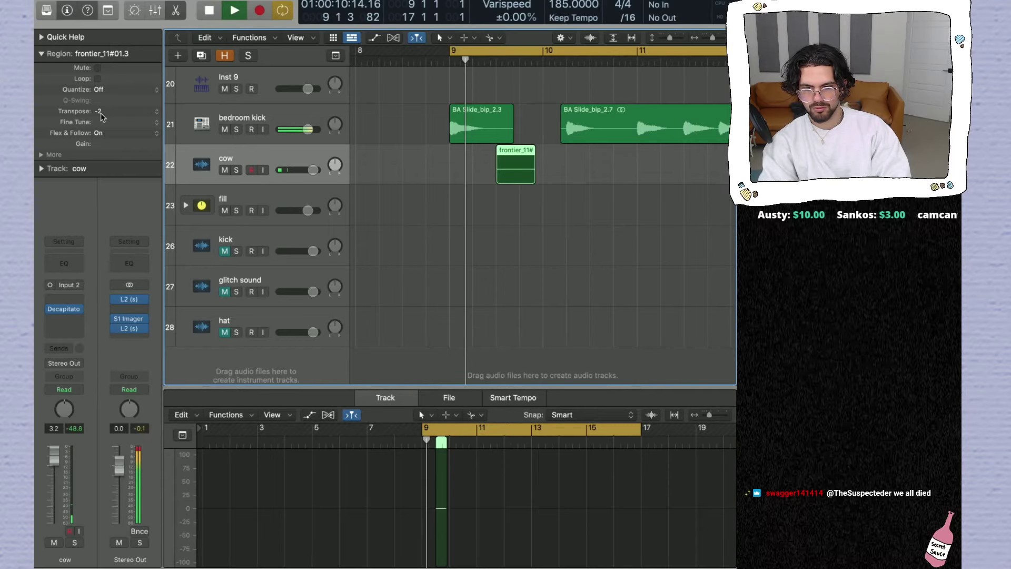
left_click_drag(101, 116, 102, 119)
key("space")
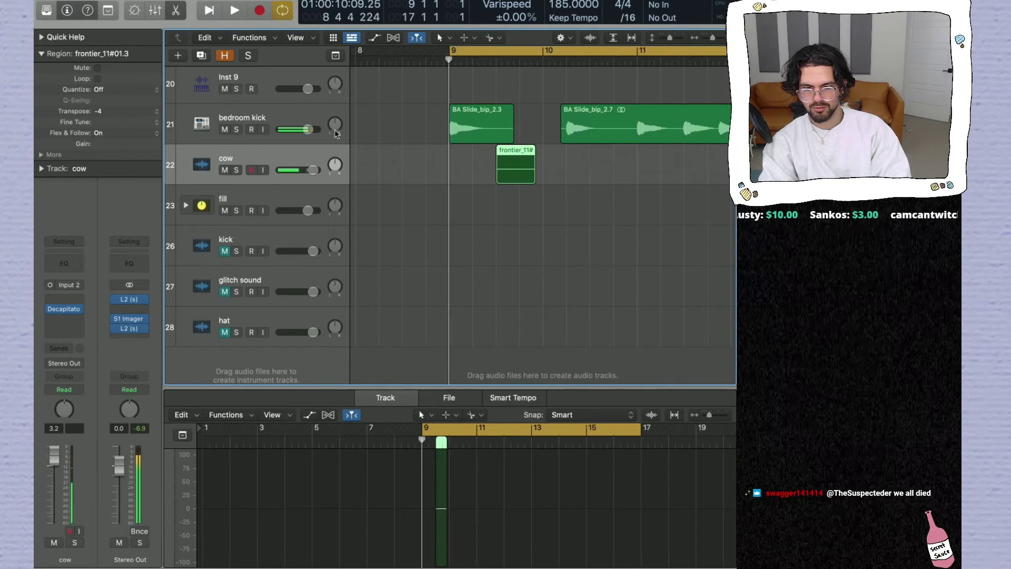
key("space")
Step: Shorten the cow region from its end to stop at about the end of the first kick region
scroll(523, 166, "down", 2)
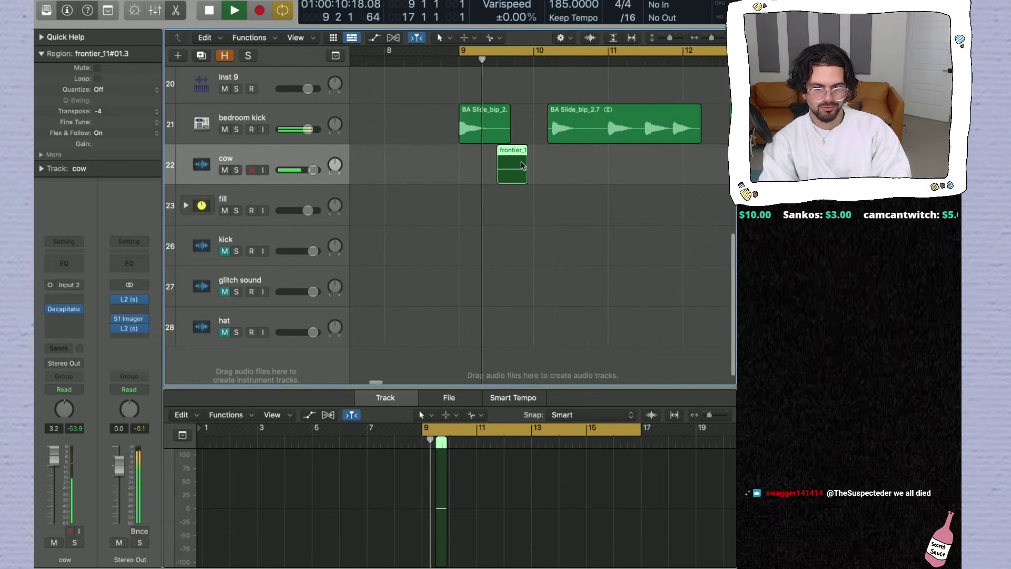
key("space")
left_click_drag(527, 174, 515, 173)
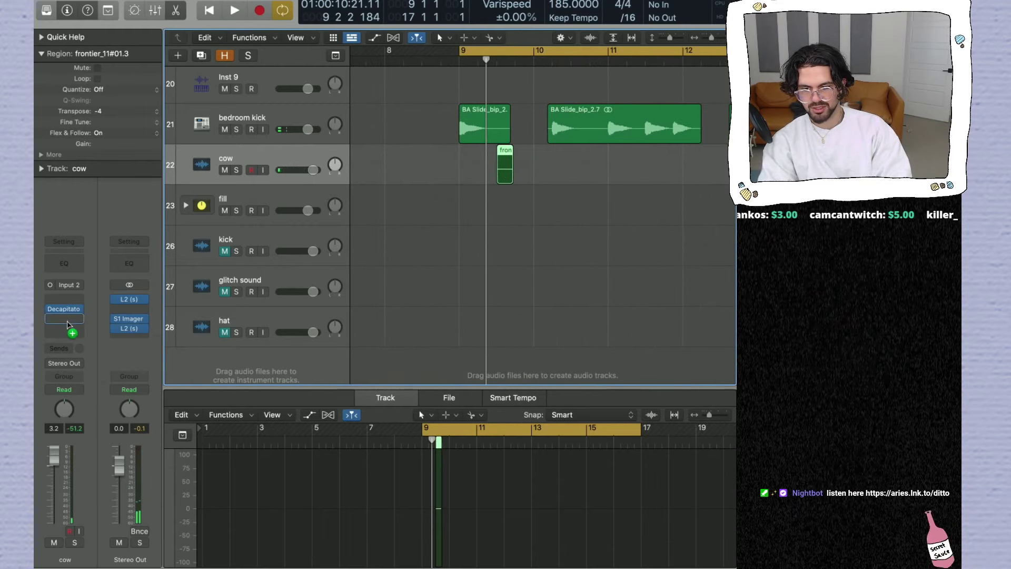
Step: Duplicate the Decapitator on the cow track until it has four instances, playing the result against the beat
left_click(65, 329)
left_click(67, 335)
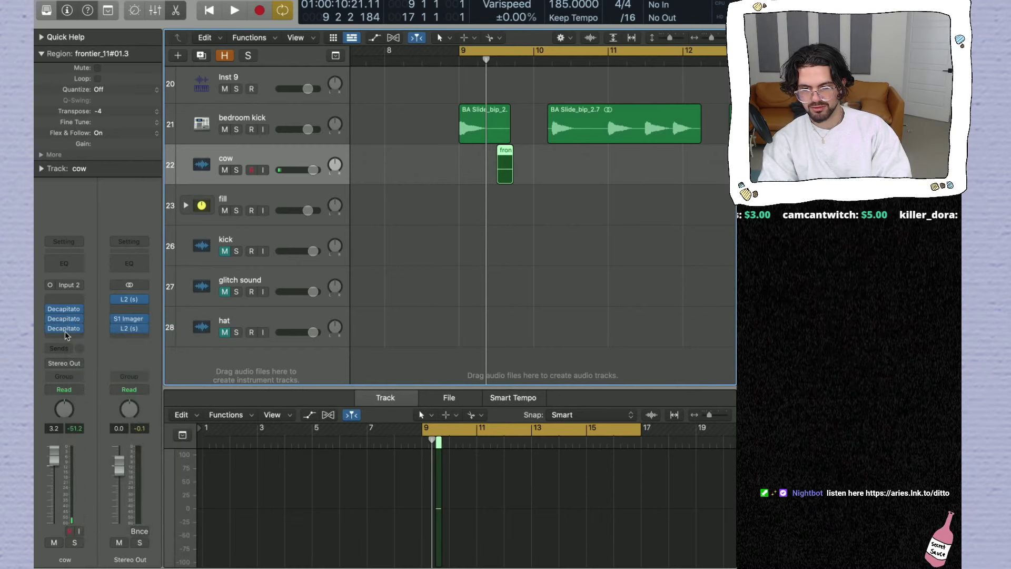
key("space")
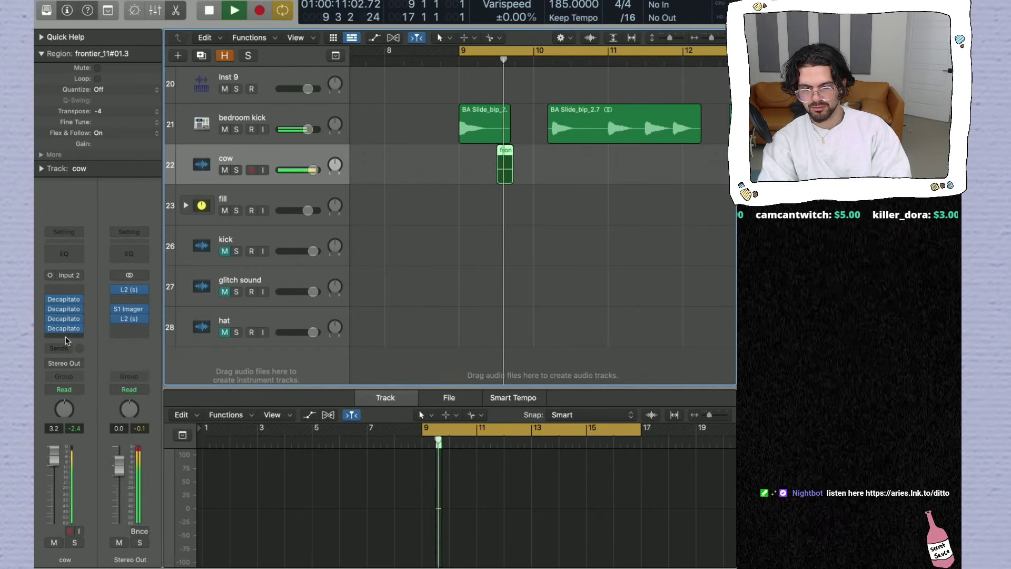
key("space")
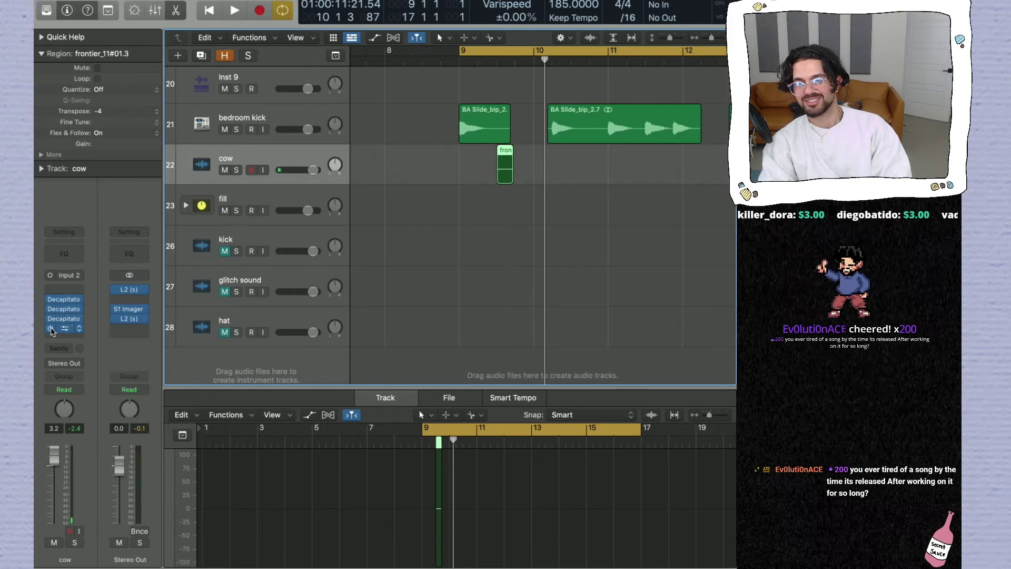
key("space")
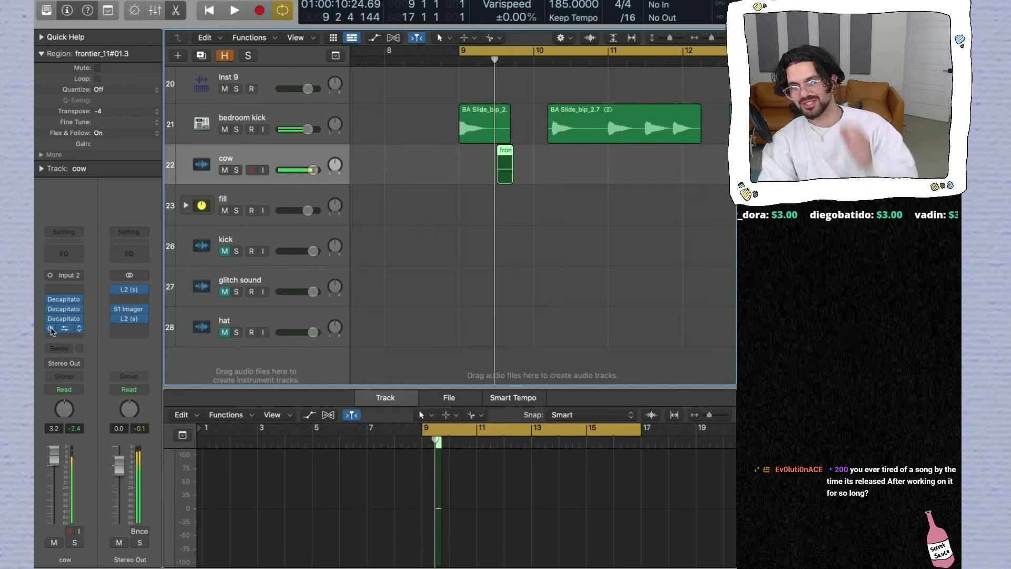
key("space")
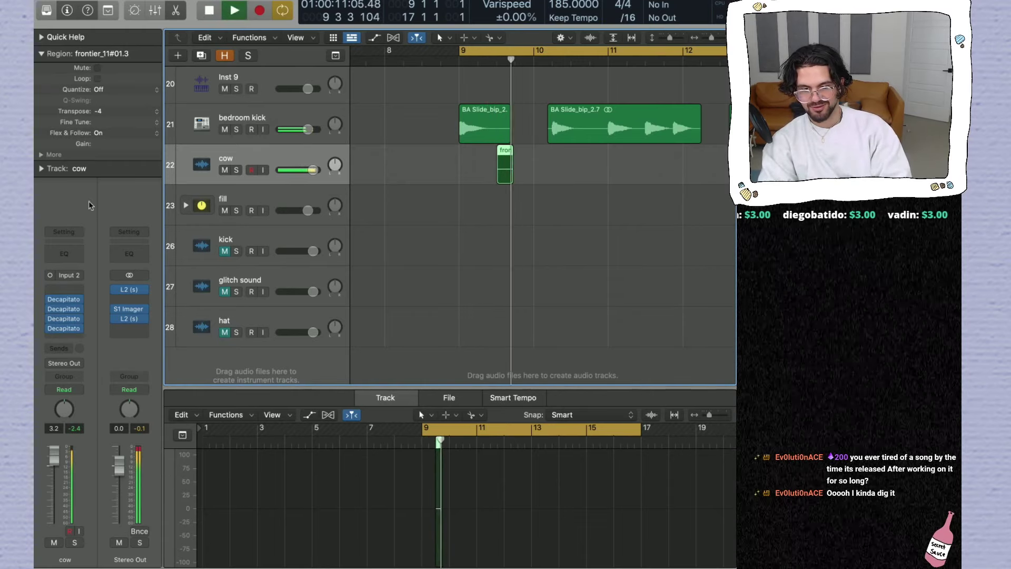
key("space")
key("space")
key("space")
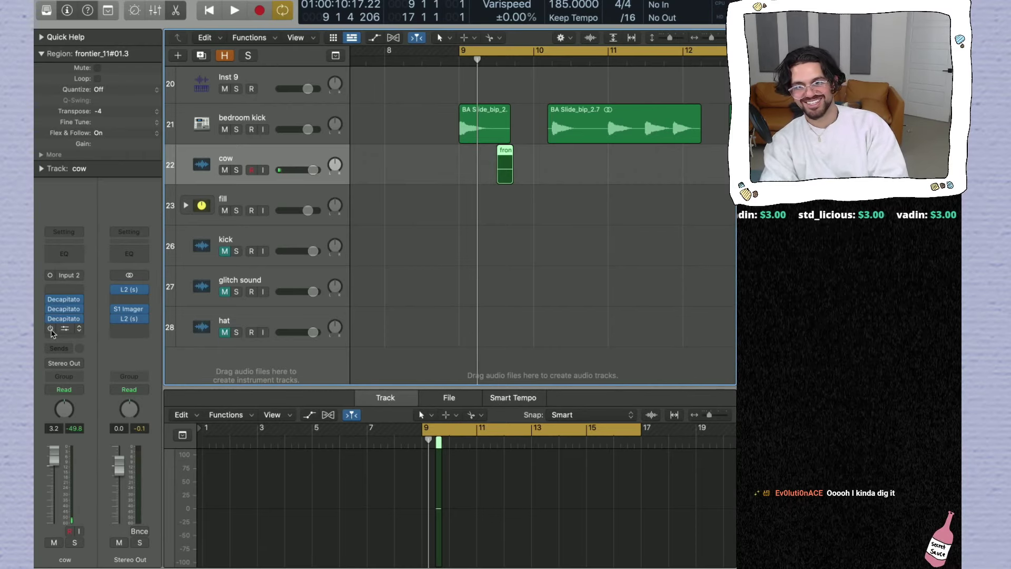
Step: Remove the fourth Decapitator from the cow track and play the beat from bar 9
left_click(82, 329)
left_click(105, 333)
key("space")
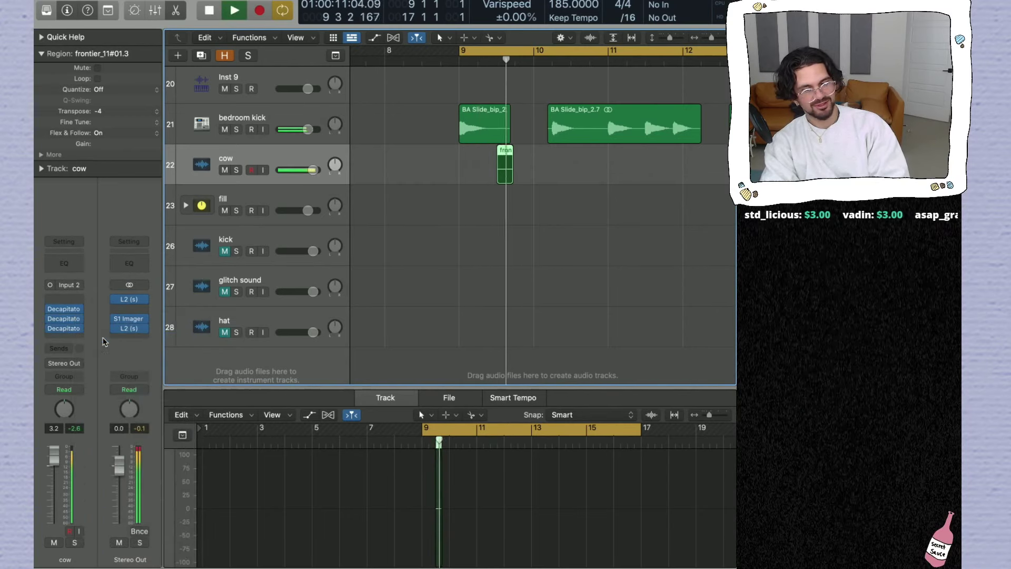
key("space")
Step: Solo the cow track and play it, comparing the third Decapitator bypassed and active
left_click(237, 171)
key("space")
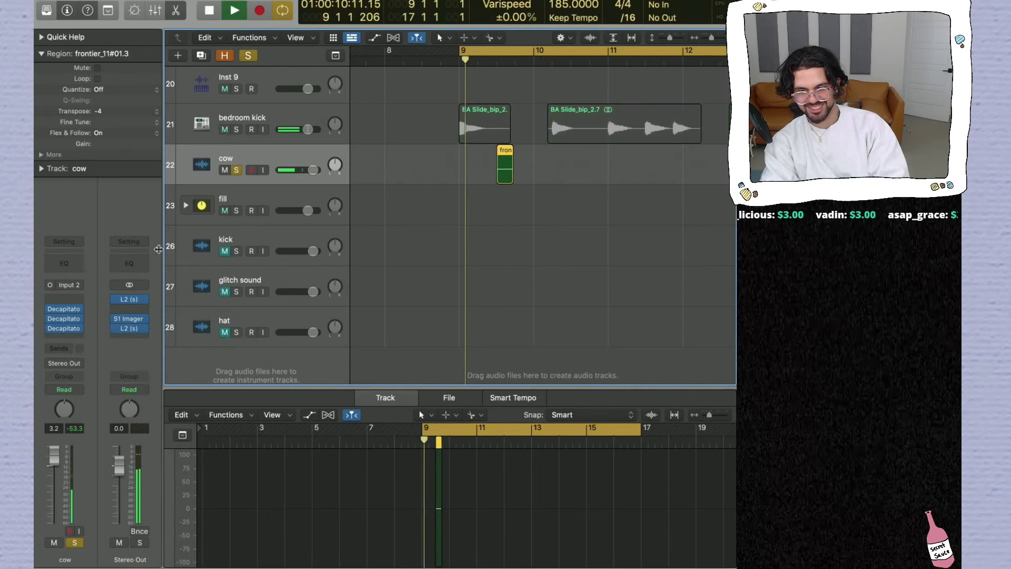
key("space")
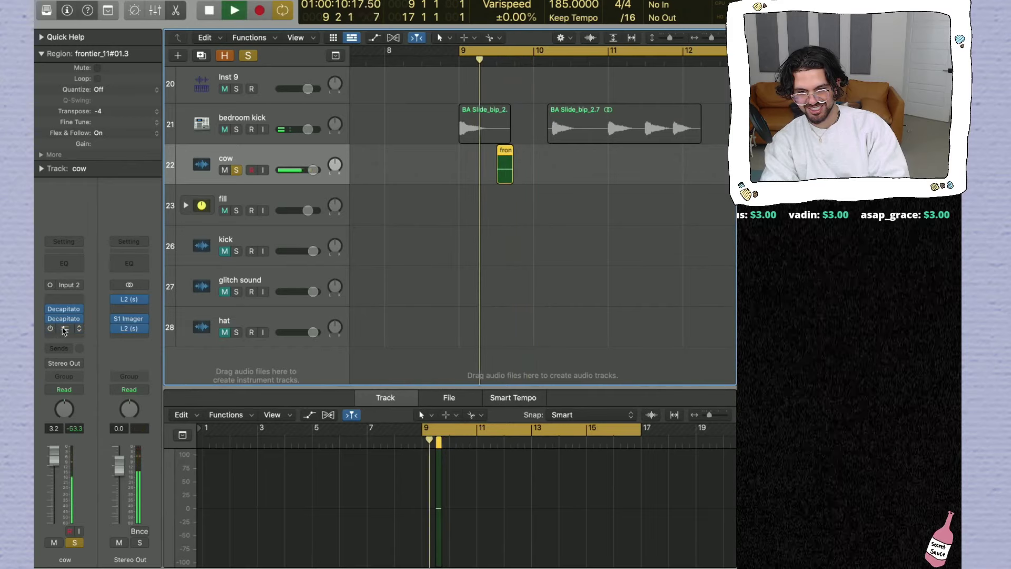
key("space")
key("space")
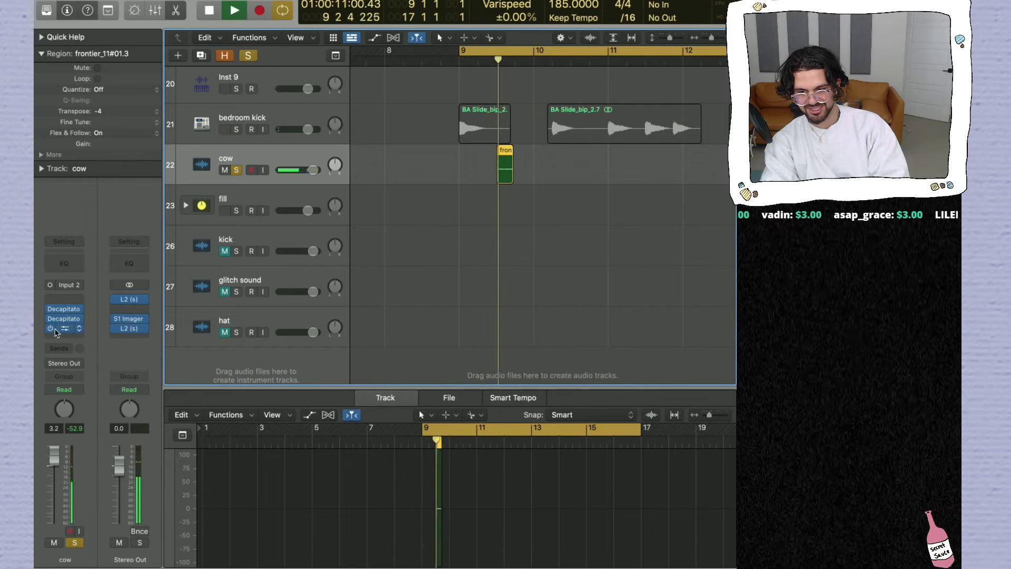
key("space")
key("space")
key("space")
key("space")
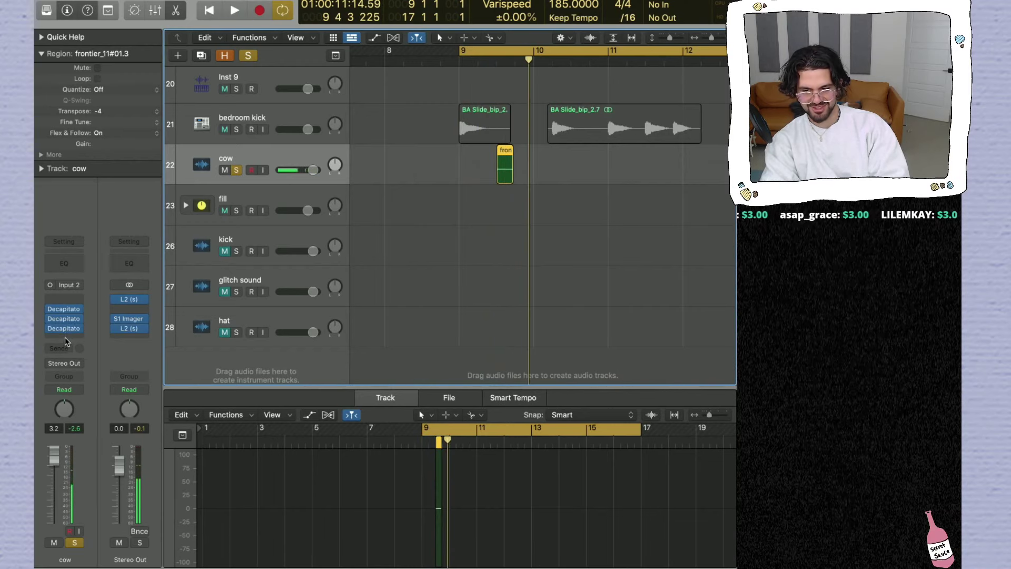
Step: Extend the cow track to five Decapitators, bounce its region in place to a new track, and unsolo the cow track
left_click_drag(68, 333, 67, 330)
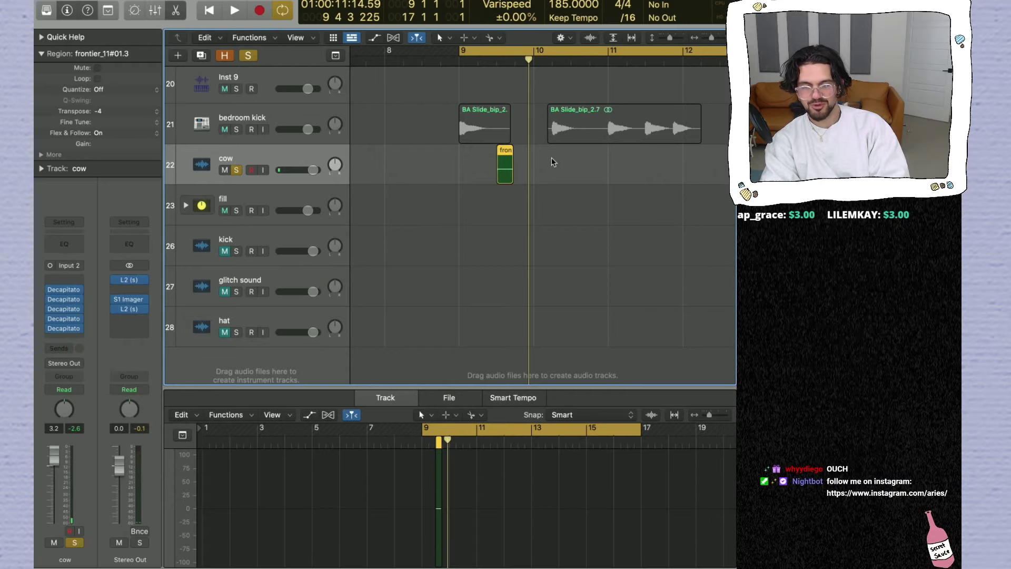
key("ctrl+b")
key("Return")
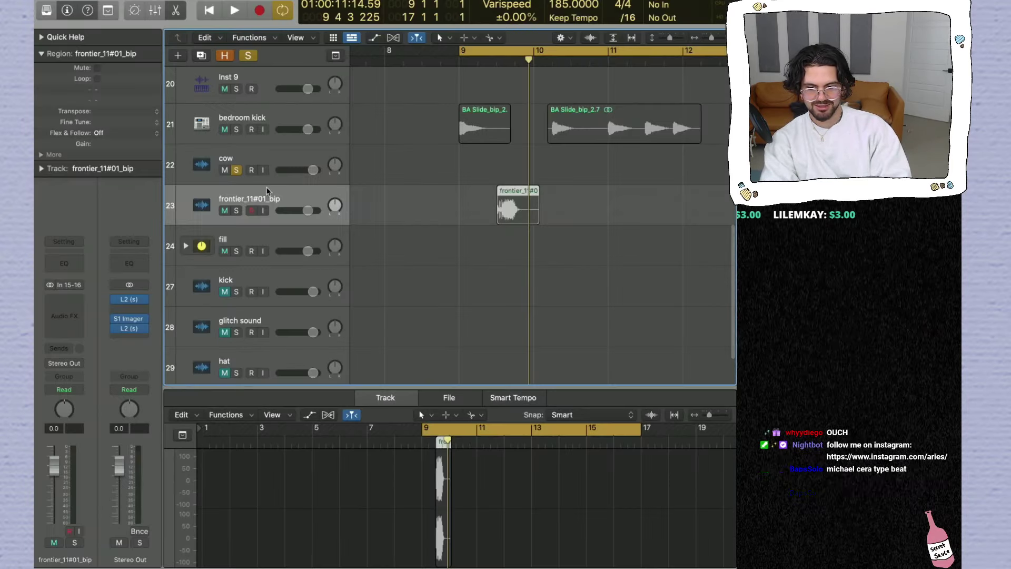
left_click(238, 173)
key("super+Right")
key("super+Right")
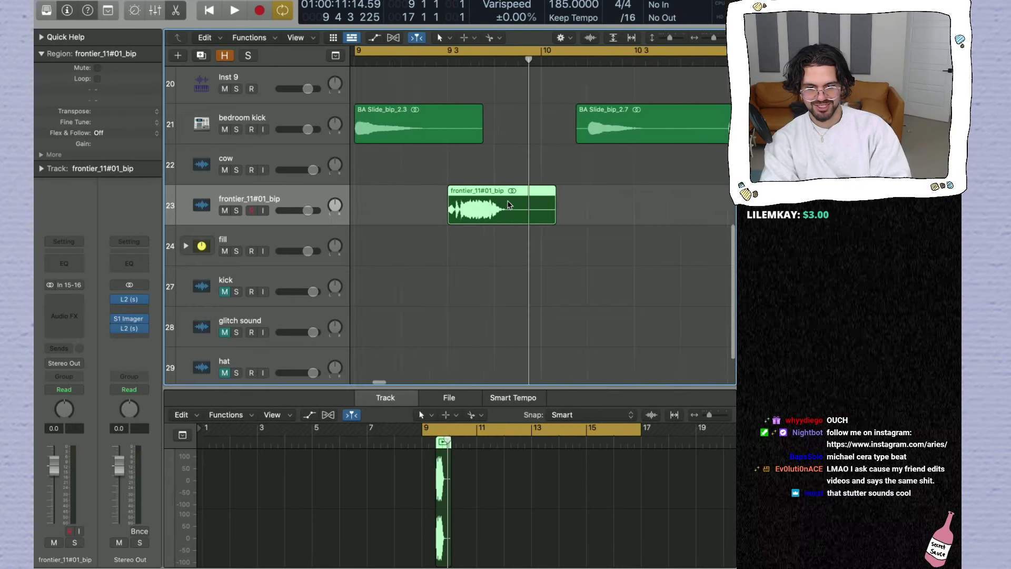
key("super+Left")
key("super+Left")
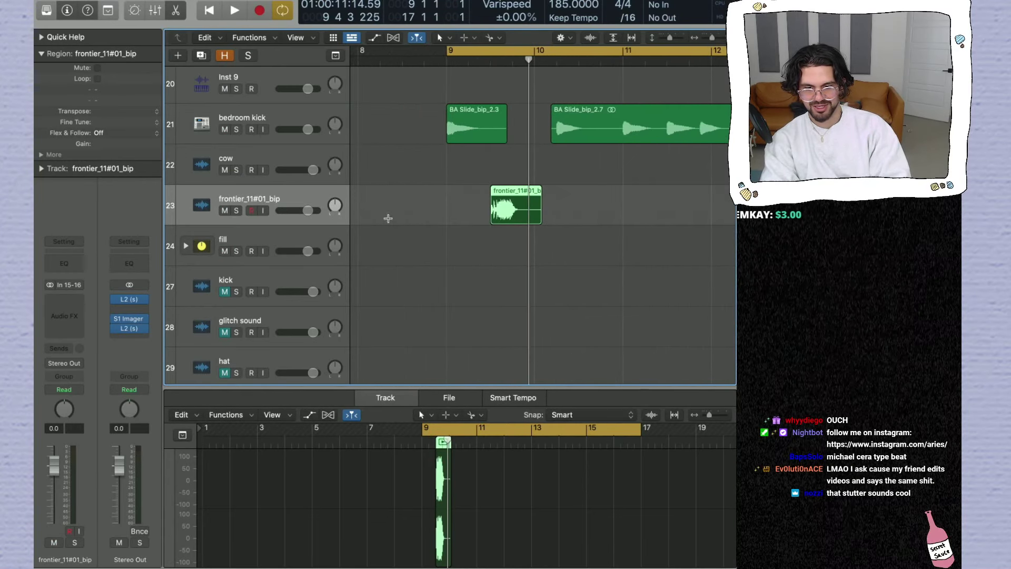
Step: Insert a Channel EQ on the bounced cow track and play it with the high cut at about 300 Hz
left_click(74, 264)
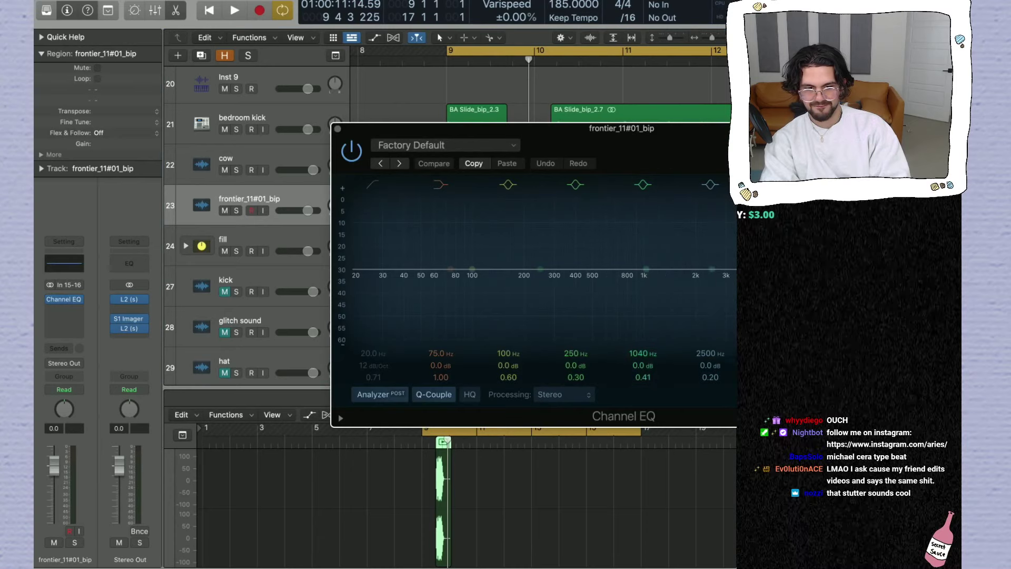
left_click_drag(681, 283, 561, 283)
key("space")
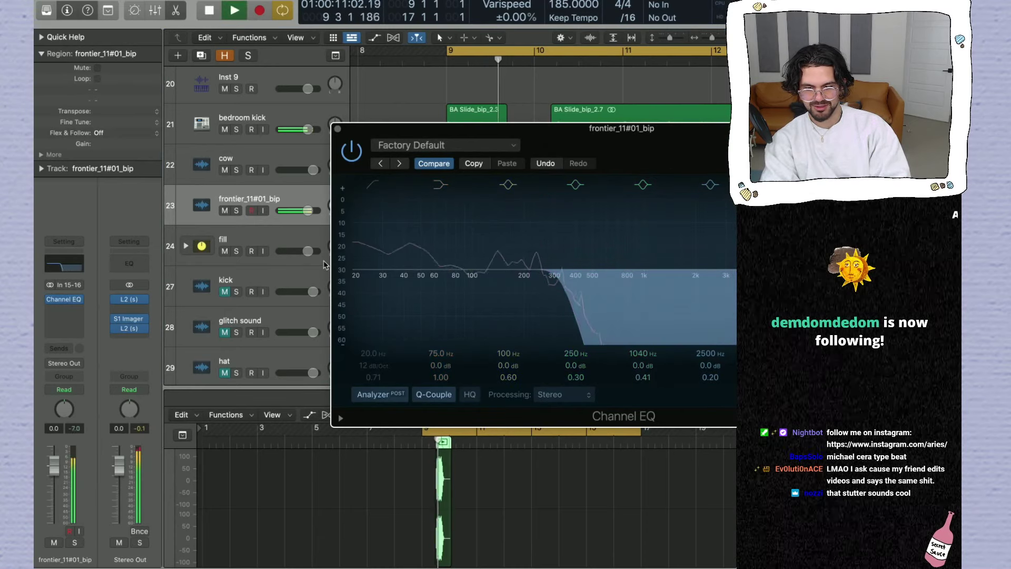
key("space")
Step: Raise the bounced cow track's high cut to just above 1 kHz and play it with the beat
left_click_drag(561, 283, 675, 283)
key("space")
key("space")
key("space")
key("space")
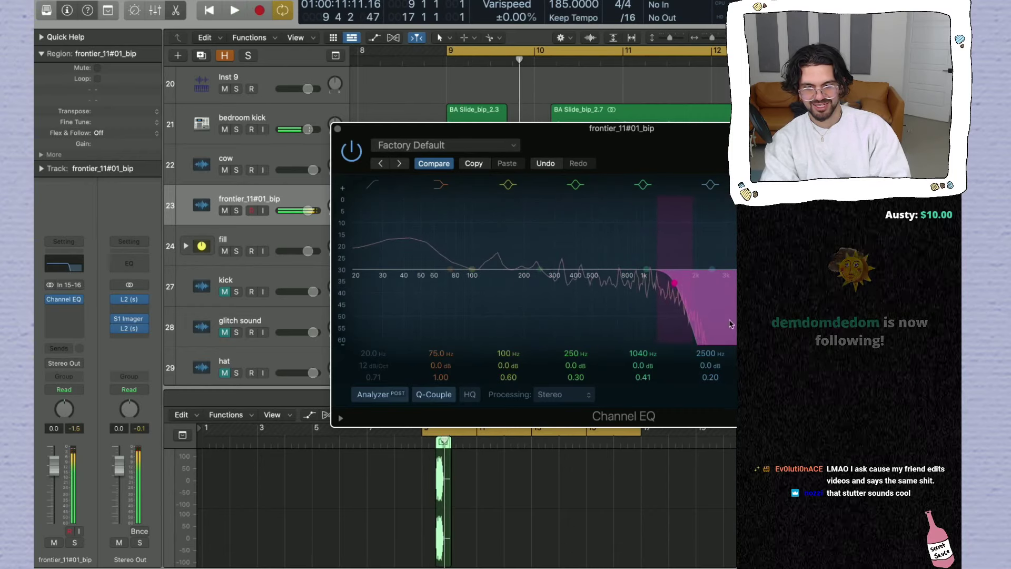
Step: Audition the bounced cow track in solo, close its Channel EQ, and delete the track with its region
left_click(237, 211)
key("space")
key("space")
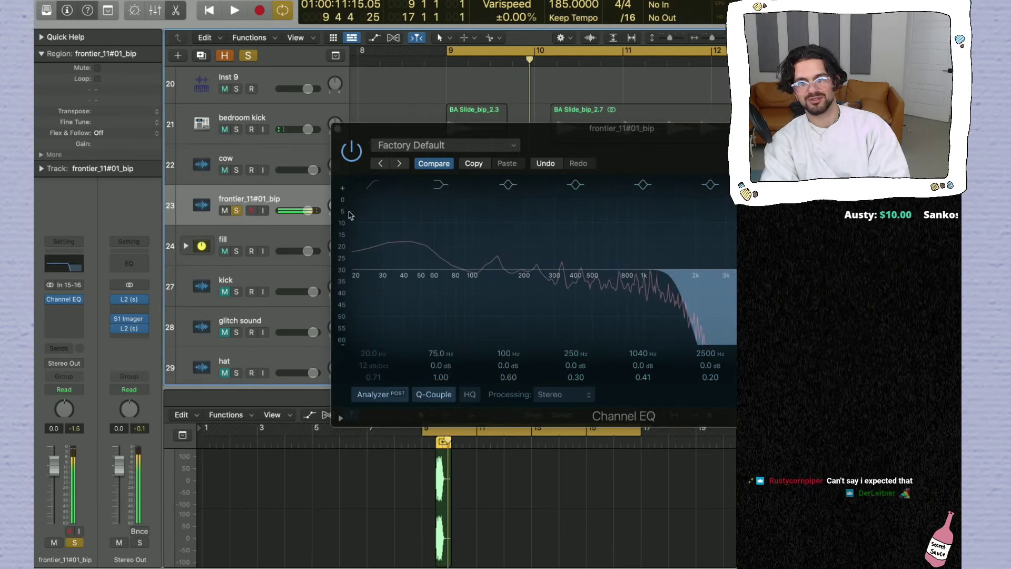
key("space")
left_click(337, 129)
key("space")
left_click(238, 210)
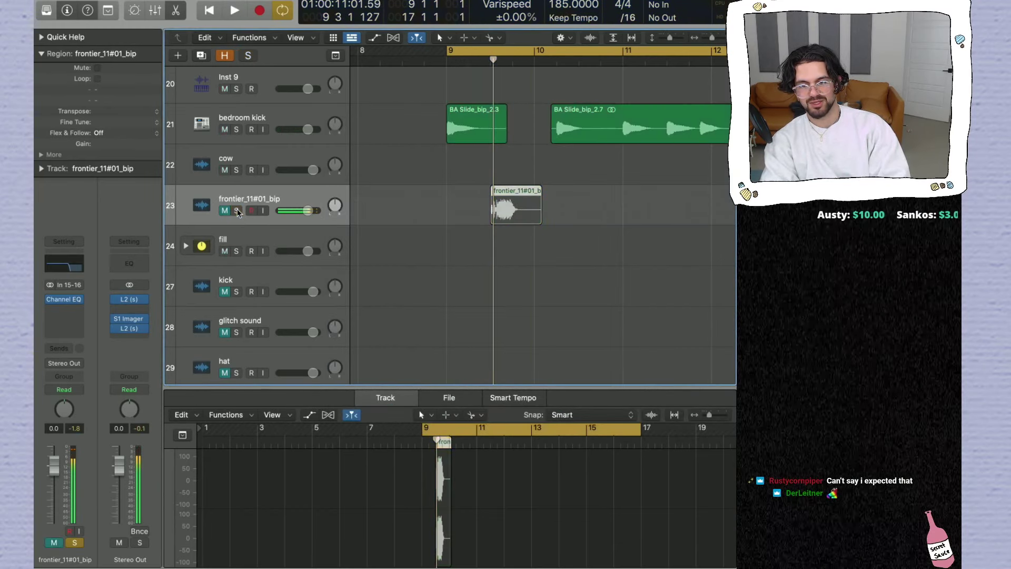
key("Delete")
key("super+BackSpace")
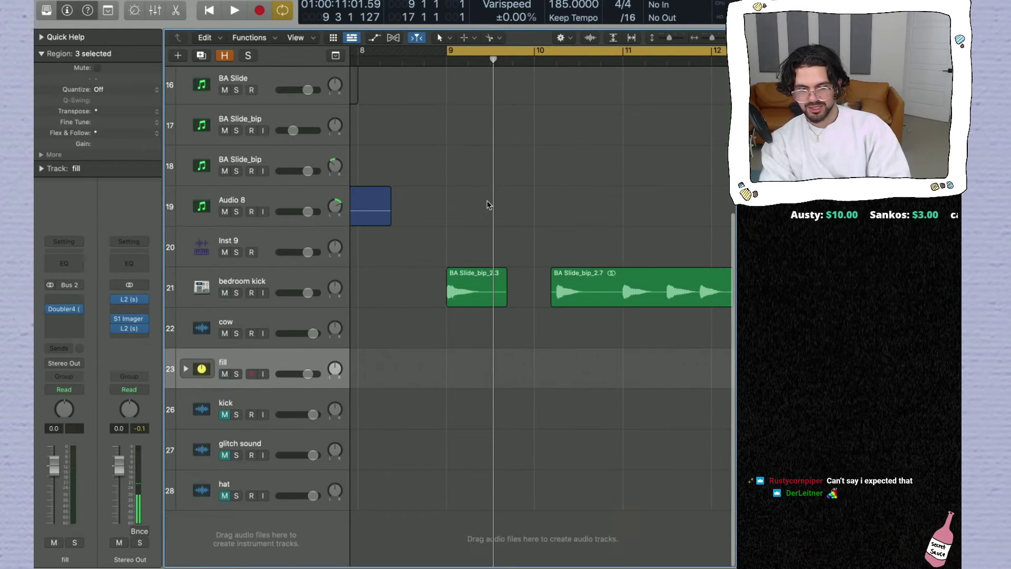
Step: Copy the second glitch sound region to about the middle of bar 11 on the same track
scroll(484, 270, "down", 6)
key("space")
scroll(485, 268, "up", 2)
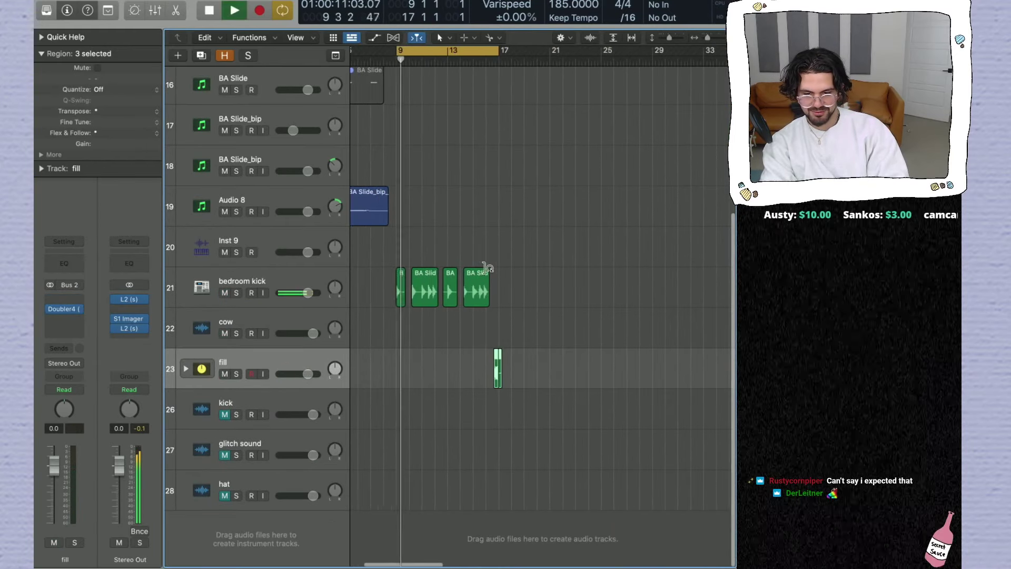
scroll(485, 268, "left", 3)
scroll(488, 267, "left", 2)
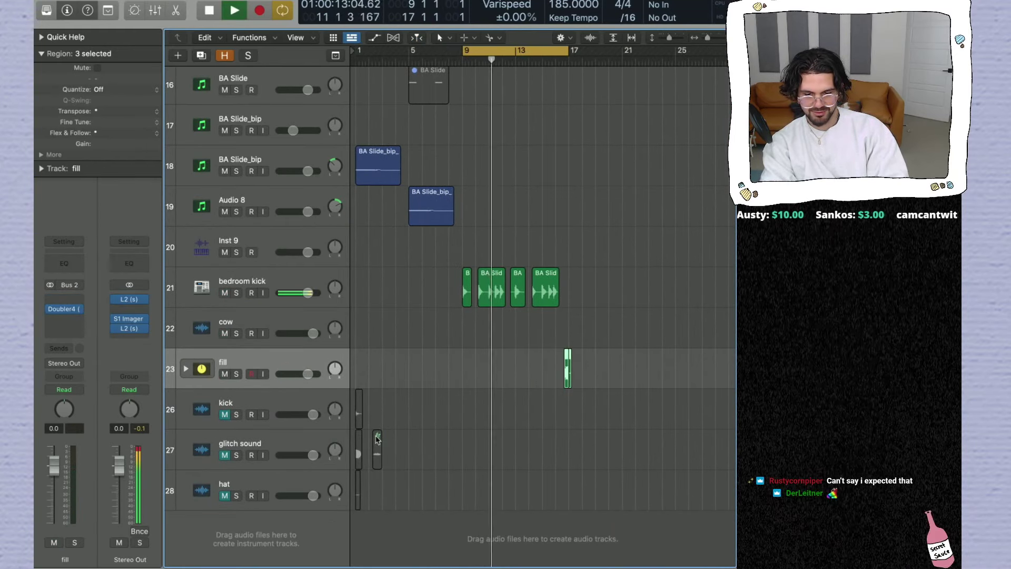
left_click_drag(377, 440, 498, 442)
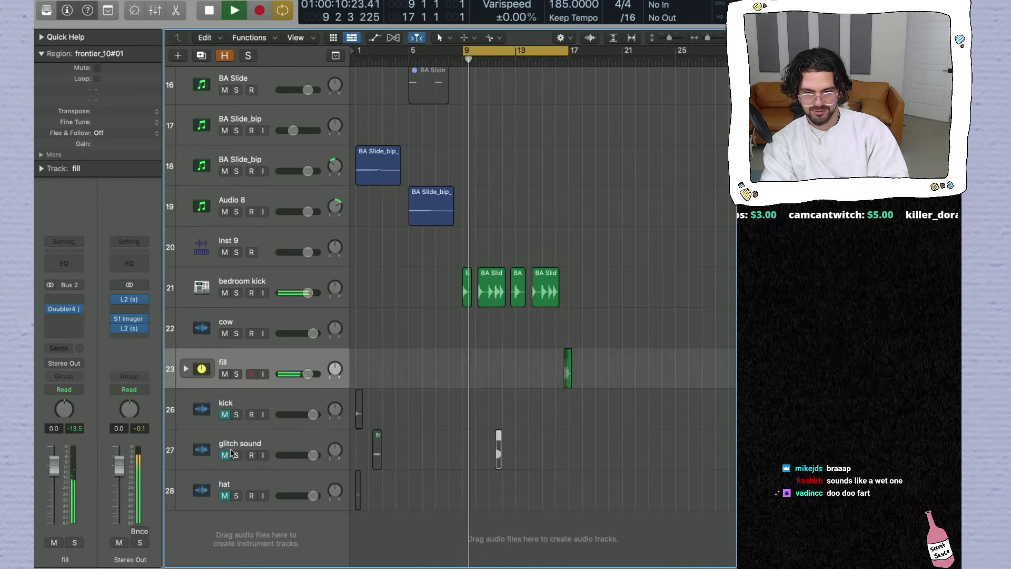
Step: Unmute the glitch sound track, lower it to -2.6 dB, and move it directly beneath the bedroom kick track
left_click_drag(282, 442, 304, 333)
key("space")
left_click(518, 320)
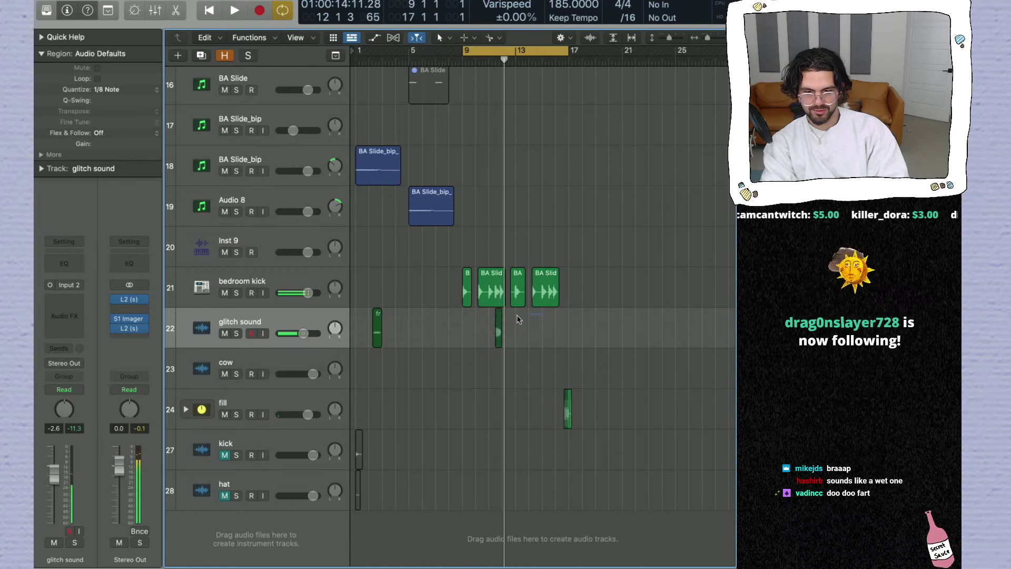
Step: Set the cycle range from bar 11 to 12 3 around the copied glitch region and play it
key("super+Right")
key("super+Right")
key("super+Right")
double_click(472, 58)
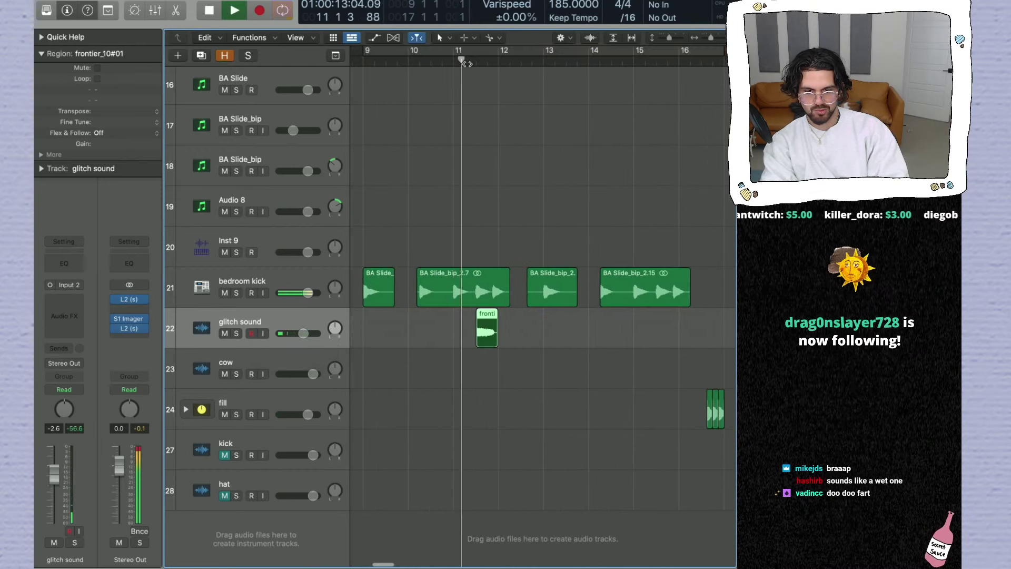
left_click_drag(456, 53, 521, 57)
key("space")
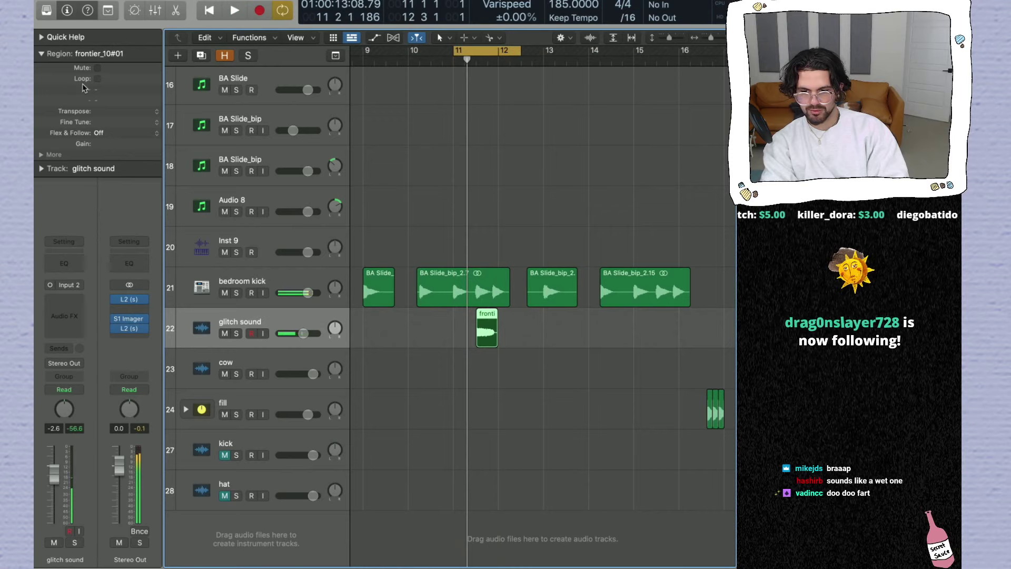
Step: Transpose the copied glitch region to -6 with Flex & Follow on, checking it in the cycle
left_click_drag(112, 118, 109, 108)
key("space")
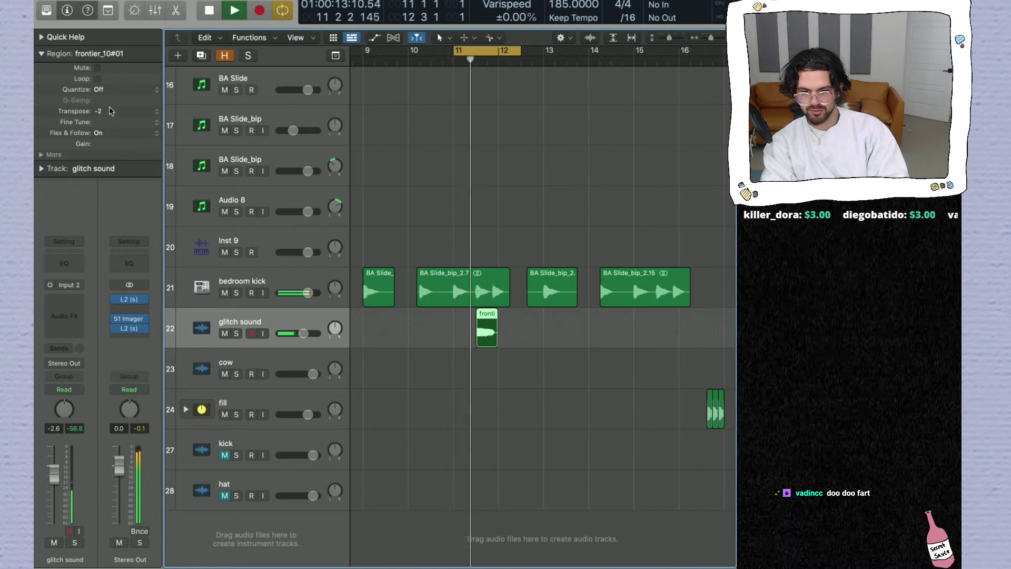
key("space")
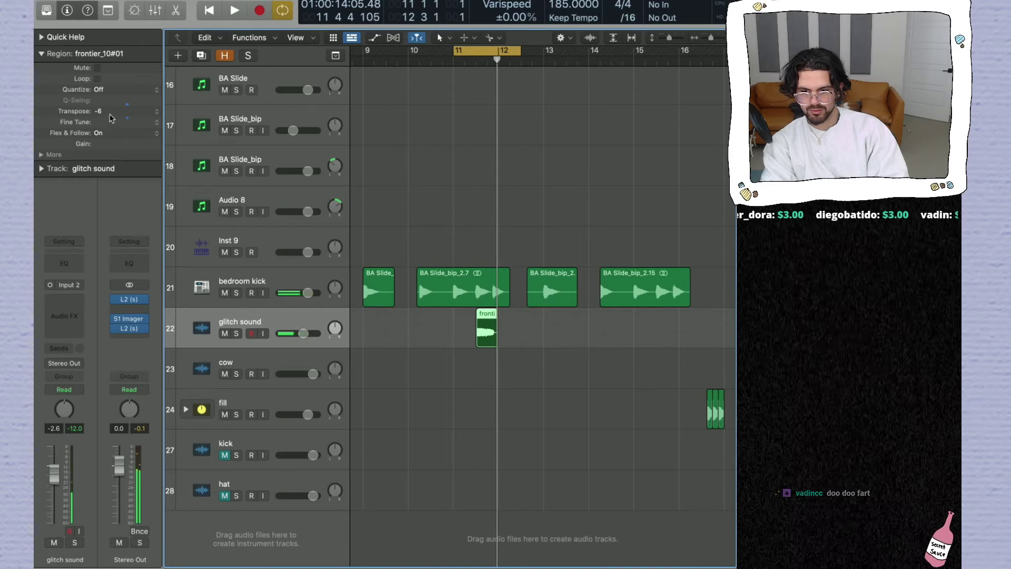
key("space")
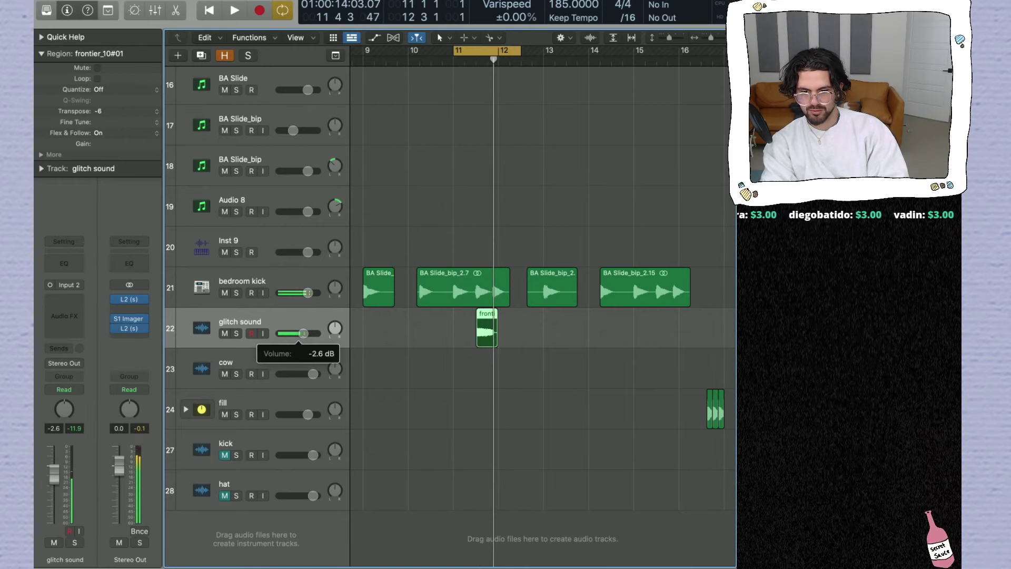
Step: Lower the glitch sound track's volume to -8.6 dB while playing the cycle
key("space")
key("space")
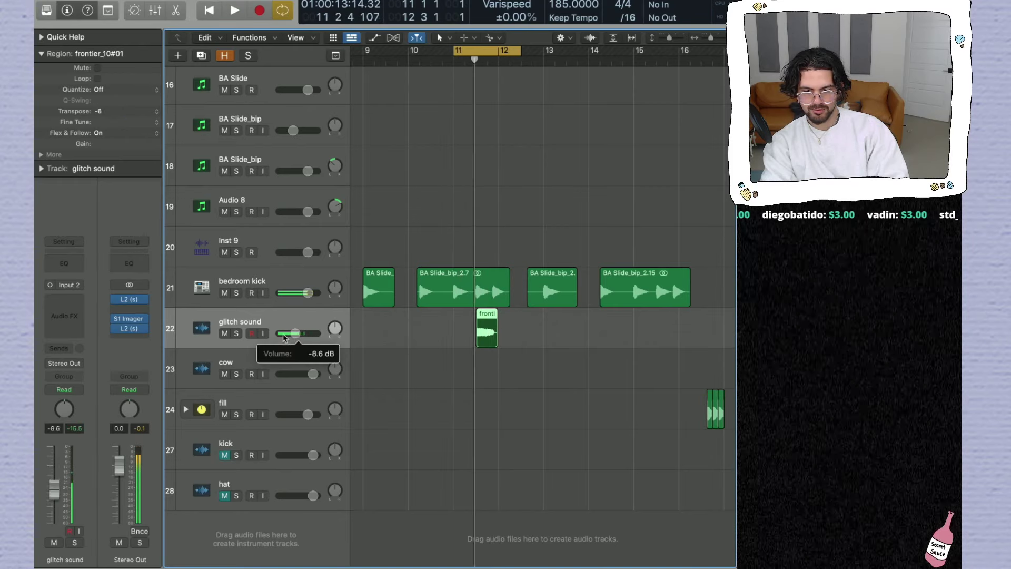
key("space")
Step: Try the copied glitch region at transpose -8, and set it to transpose -7 with fine tune -2
key("space")
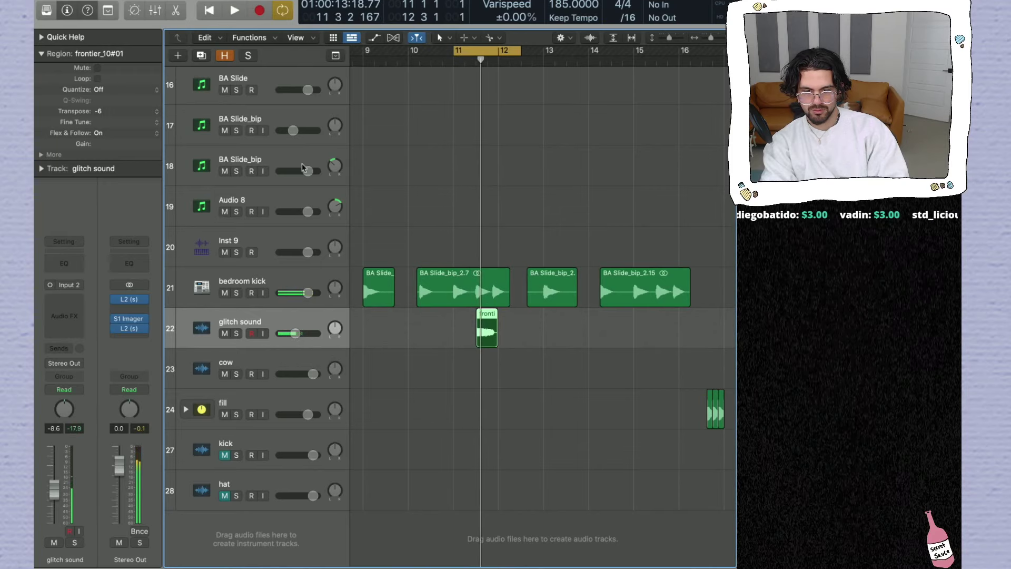
key("space")
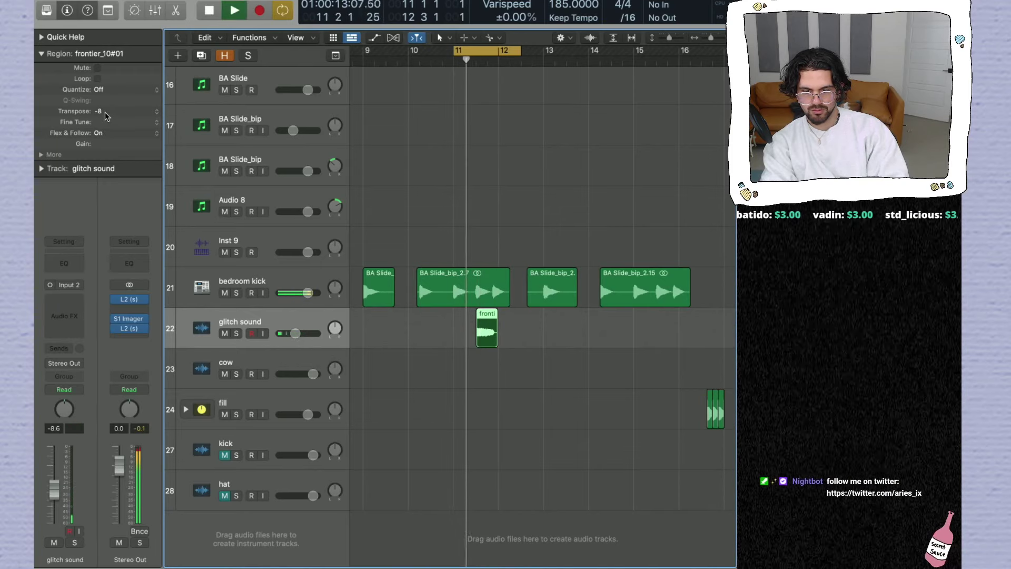
key("space")
key("space")
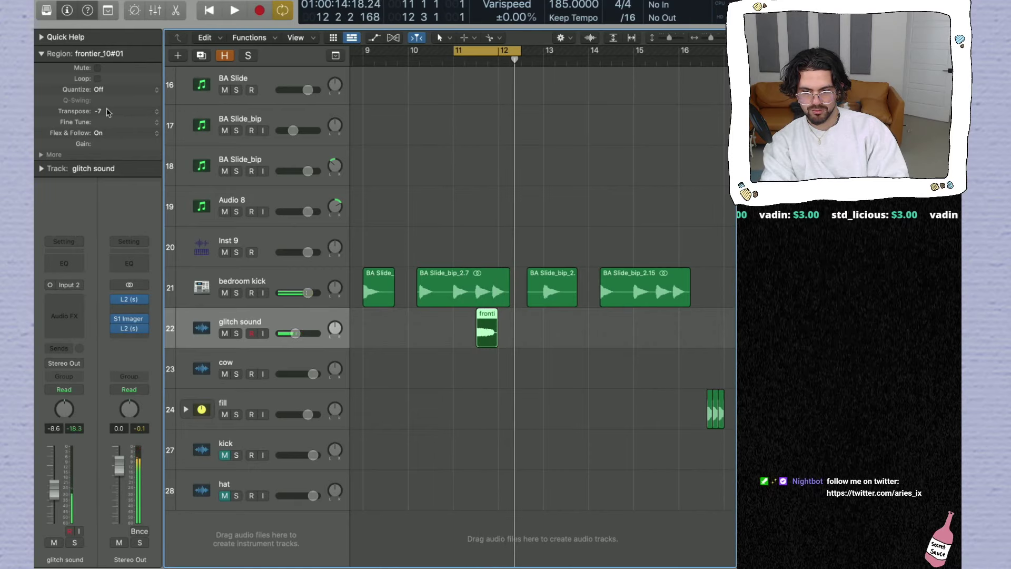
left_click_drag(107, 109, 106, 119)
key("space")
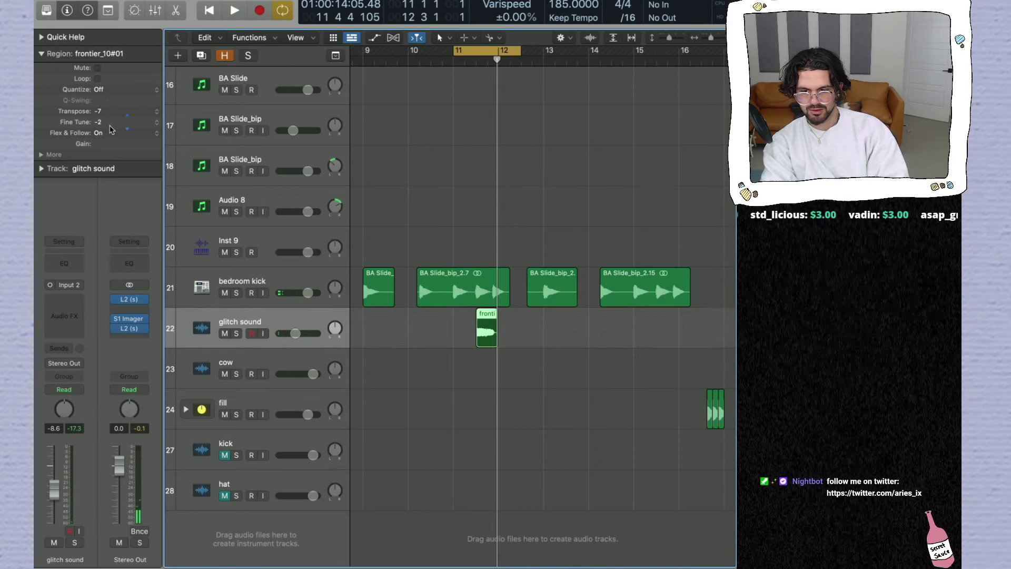
Step: Set the copied glitch region's fine tune to -50 while playing the cycle
key("space")
left_click_drag(105, 120, 107, 123)
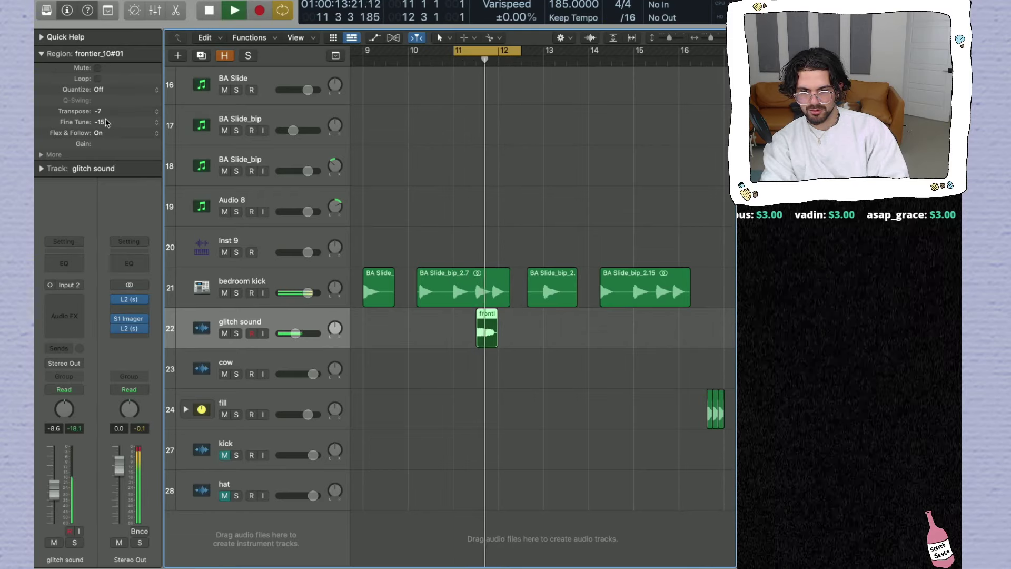
mouse_move(97, 116)
left_mouse_down()
mouse_move(106, 137)
mouse_move(105, 125)
left_mouse_up()
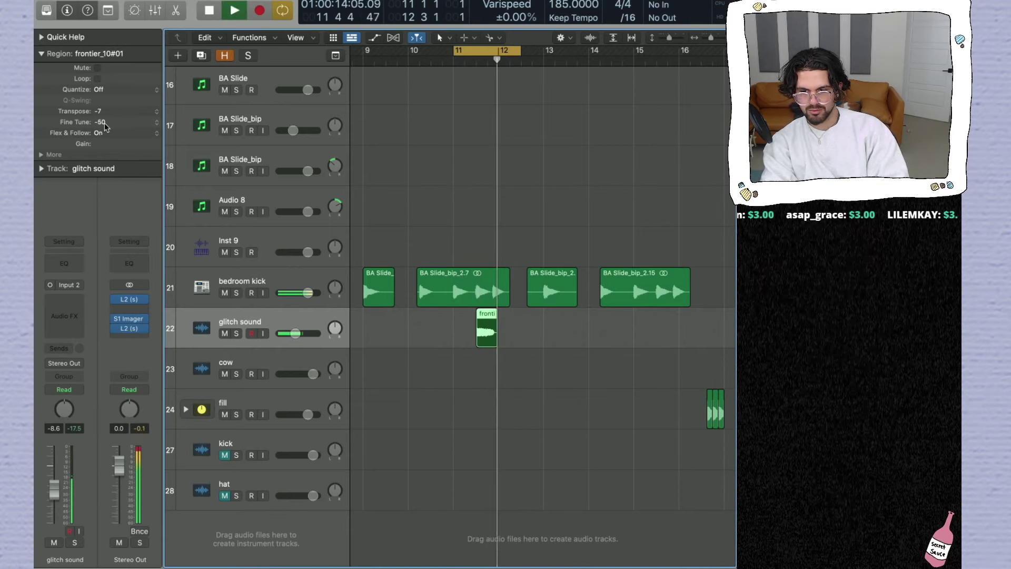
Step: Turn the cycle off and play from bar 9, lowering the glitch sound track's volume to -14.2 dB
key("super+Left")
key("super+Left")
key("super+Left")
key("c")
left_click(436, 63)
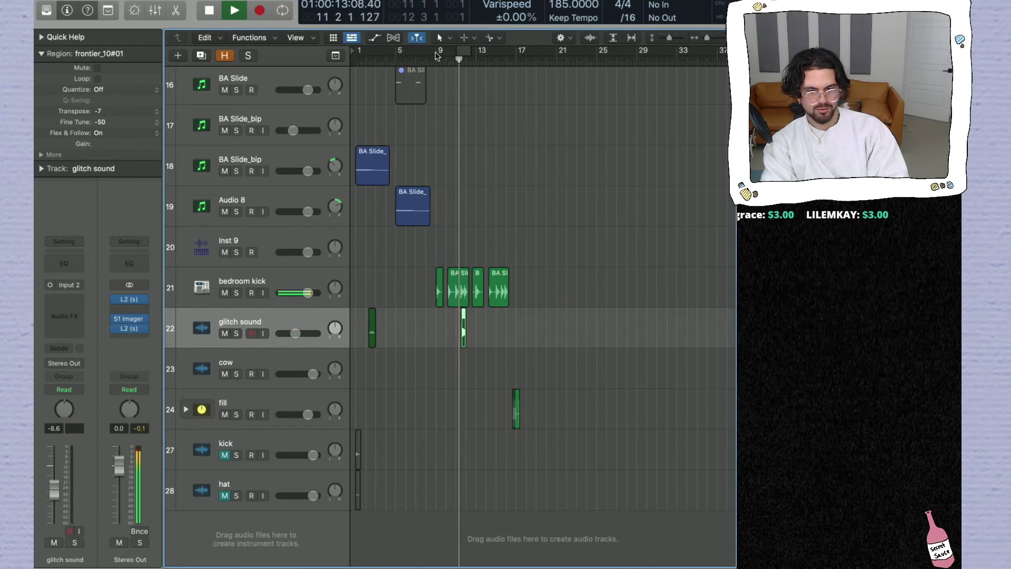
left_click_drag(299, 336, 291, 336)
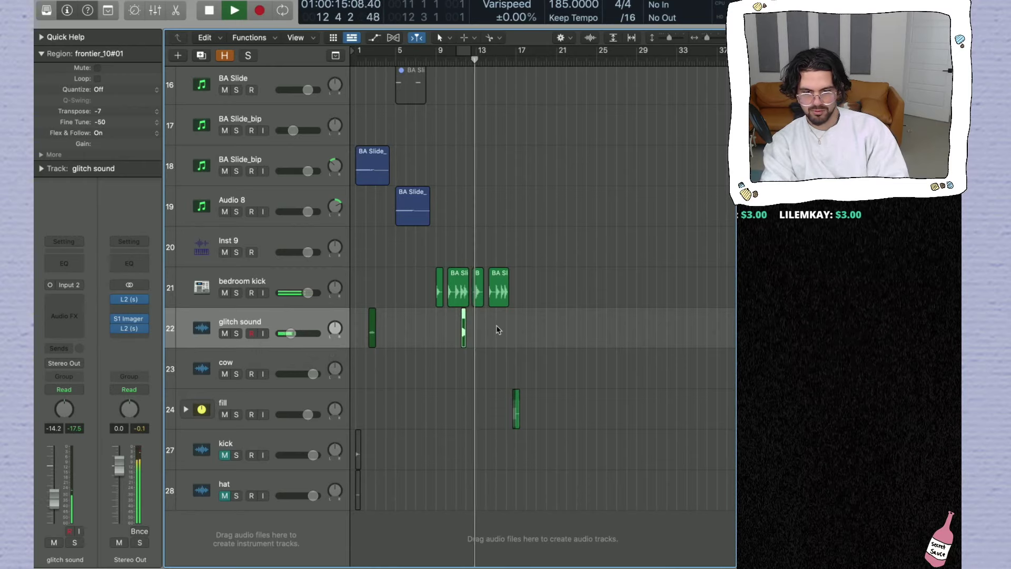
Step: Copy the transposed glitch region four bars further on, under the last bedroom kick region, and play a cycle from bar 9 to 17
scroll(462, 324, "up", 5)
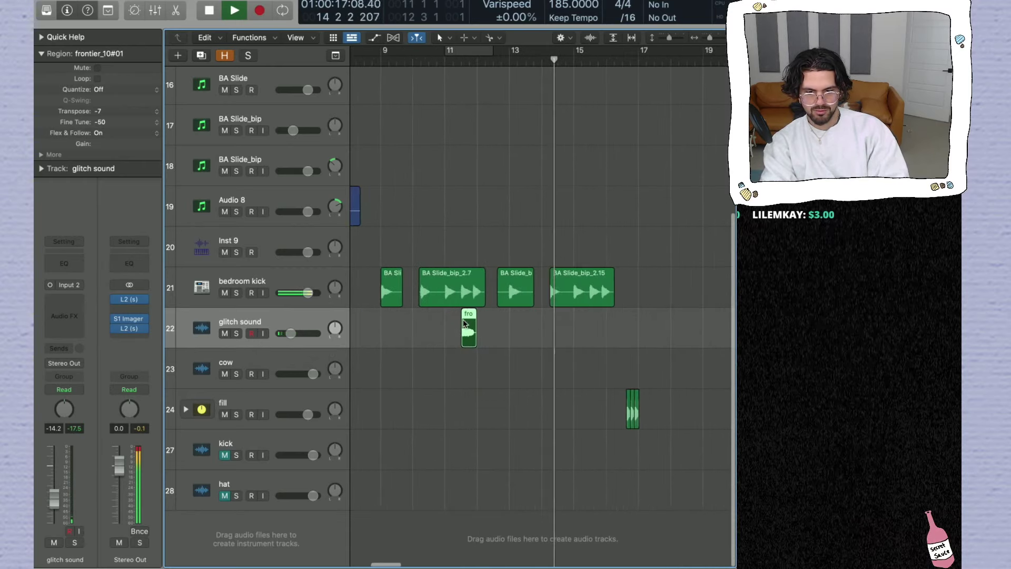
left_click_drag(466, 323, 602, 331)
left_click_drag(386, 54, 639, 83)
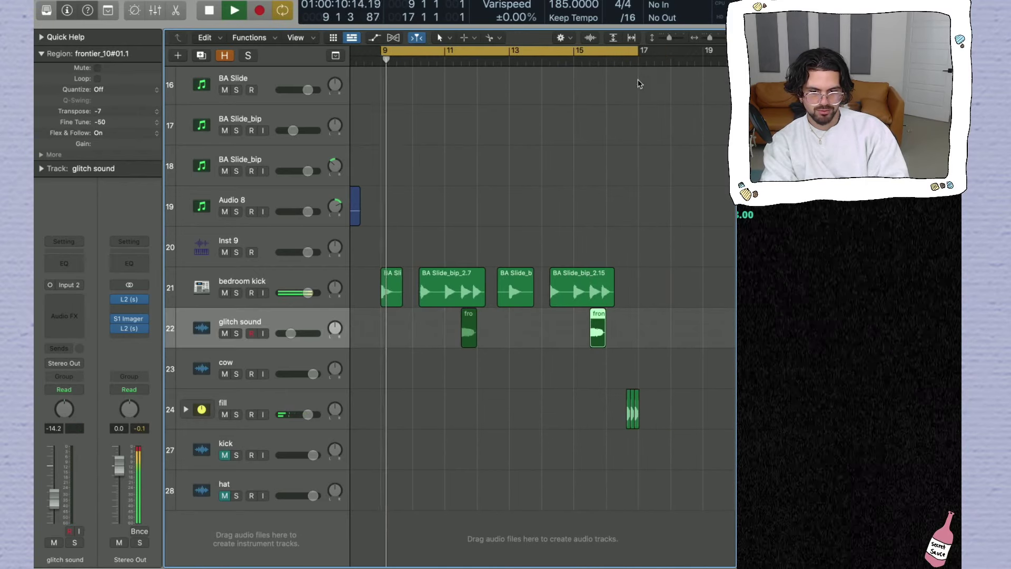
key("space")
Step: Express the varispeed setting in bpm, slow it to 173 bpm, and play the cycle
left_click(532, 9)
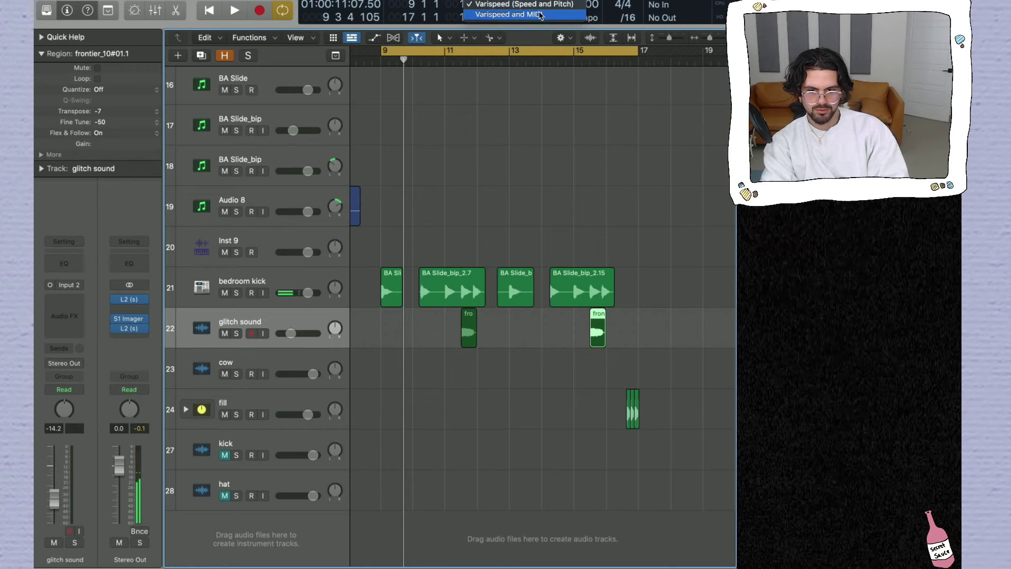
left_click(539, 5)
left_click(532, 18)
left_click(544, 29)
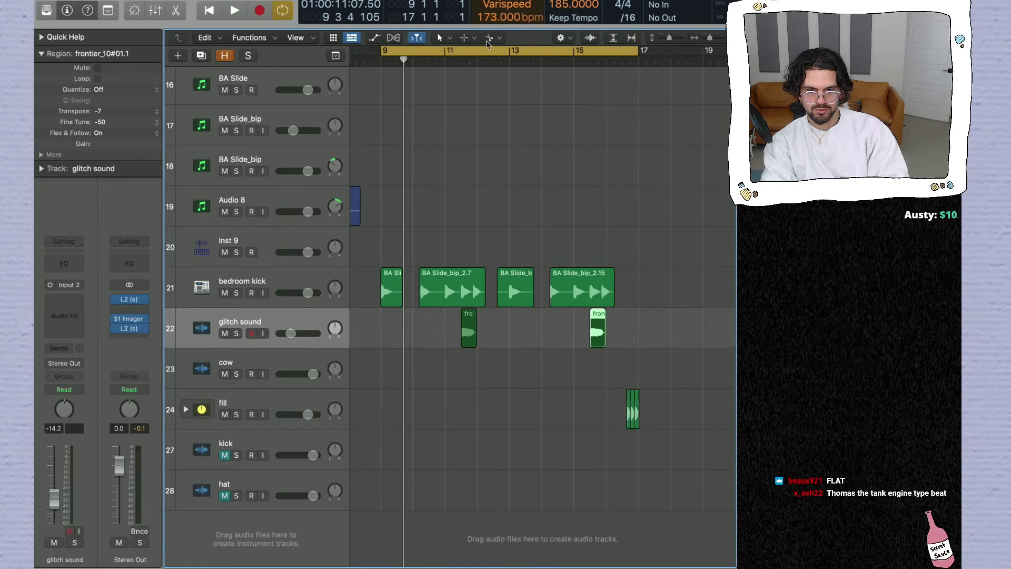
key("space")
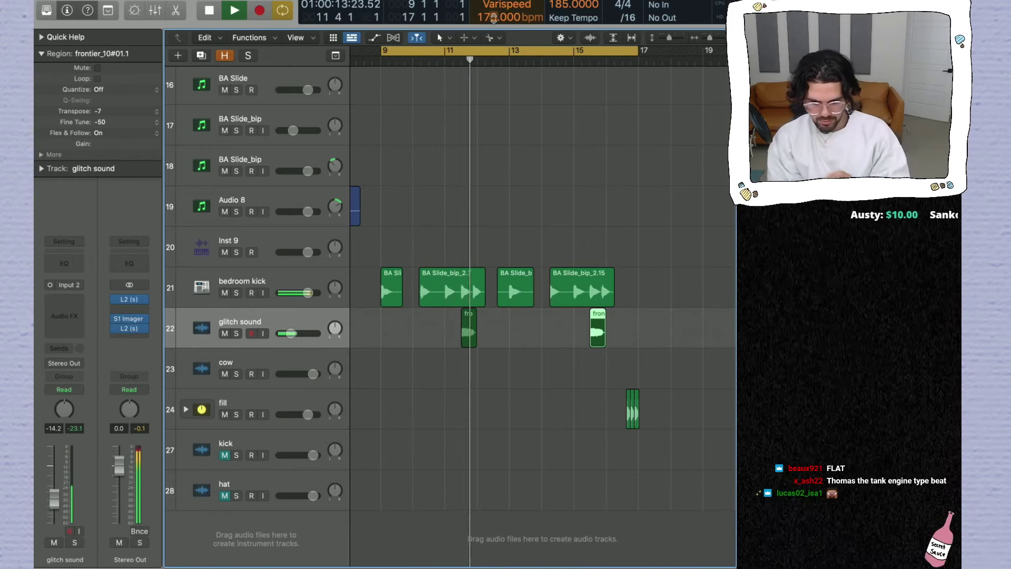
left_click_drag(494, 19, 493, 22)
Step: Duplicate the bedroom kick track without its regions and copy one kick hit from BA Slide_bip_2.15 onto it after bar 15
left_click(470, 326)
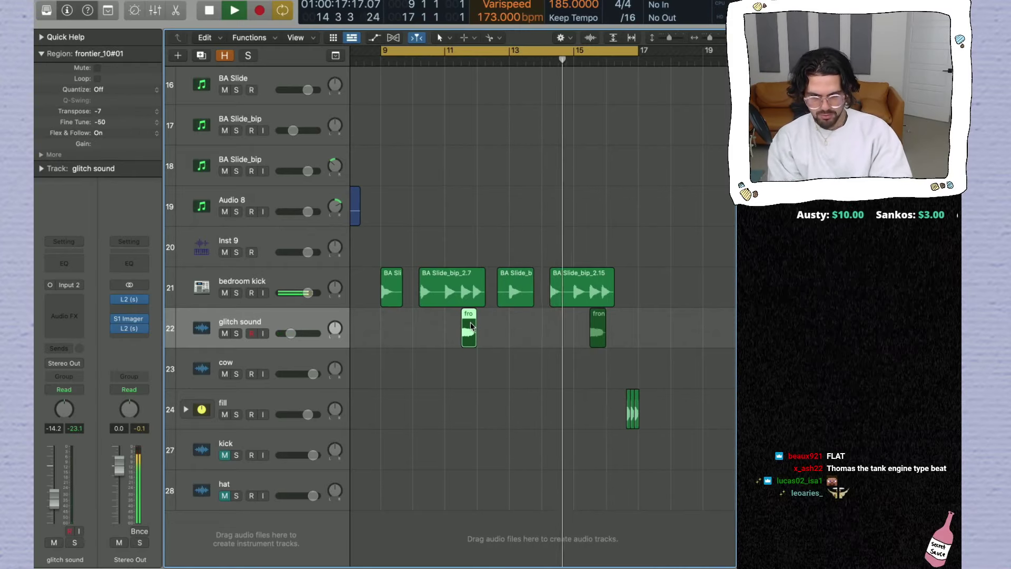
key("super+Right")
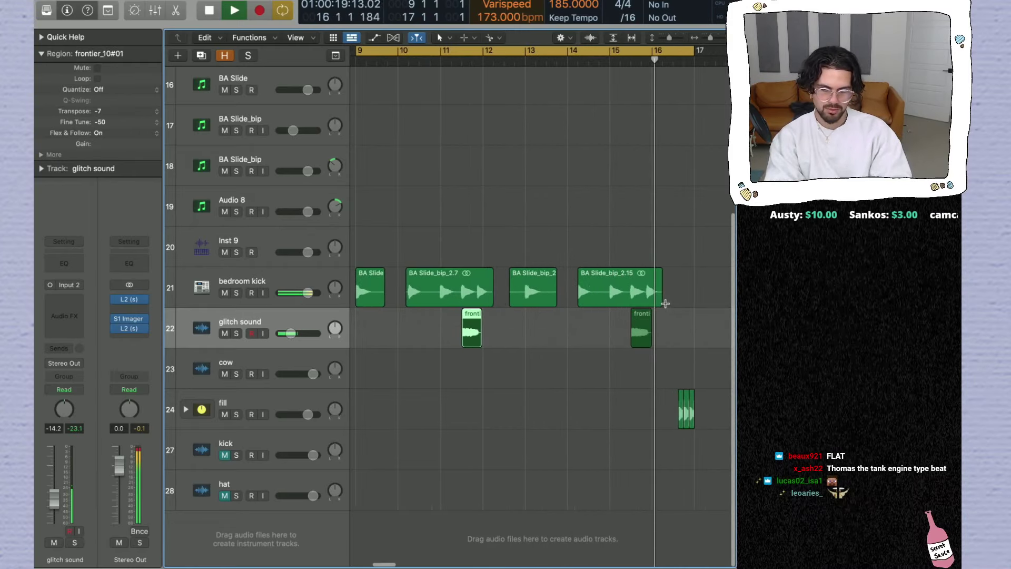
key("space")
left_click(327, 297)
key("super+d")
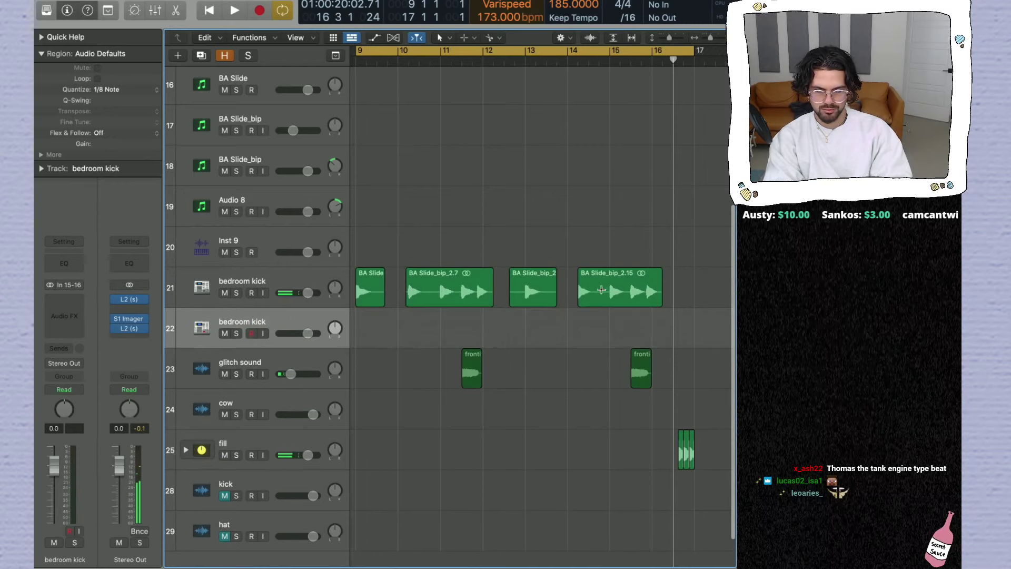
mouse_move(608, 295)
left_mouse_down()
mouse_move(626, 295)
mouse_move(626, 320)
left_mouse_up()
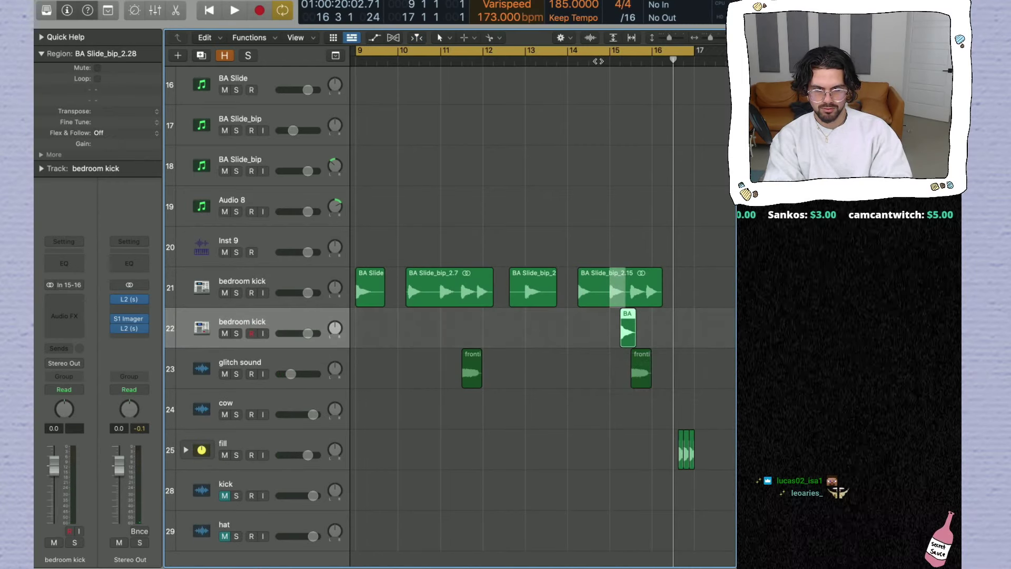
Step: Transpose the copied kick hit to -6 with Flex & Follow on and audition it
double_click(598, 61)
left_click(580, 321)
left_click(623, 324)
key("space")
scroll(620, 320, "up", 3)
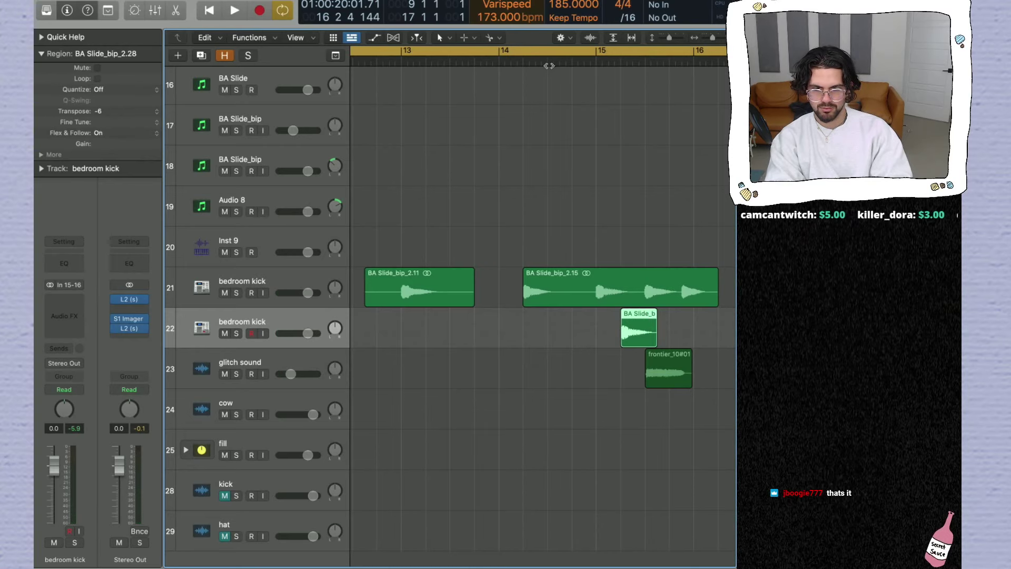
Step: Lower the duplicated bedroom kick track's volume to -8.2 dB and play the whole cycle
key("space")
left_click_drag(308, 333, 295, 333)
key("super+Left")
key("super+Left")
key("super+Left")
key("super+Left")
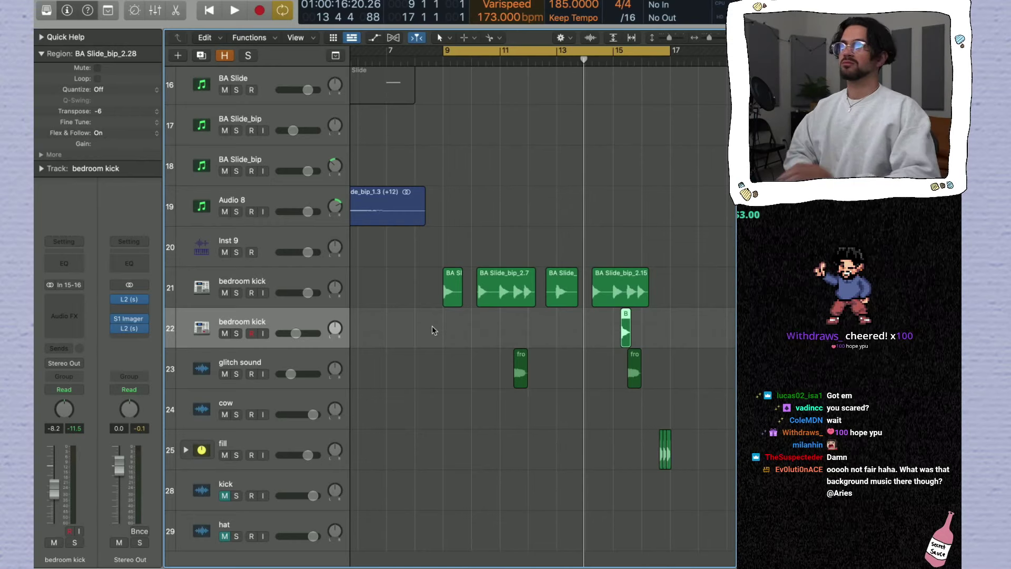
left_click(467, 318)
key("space")
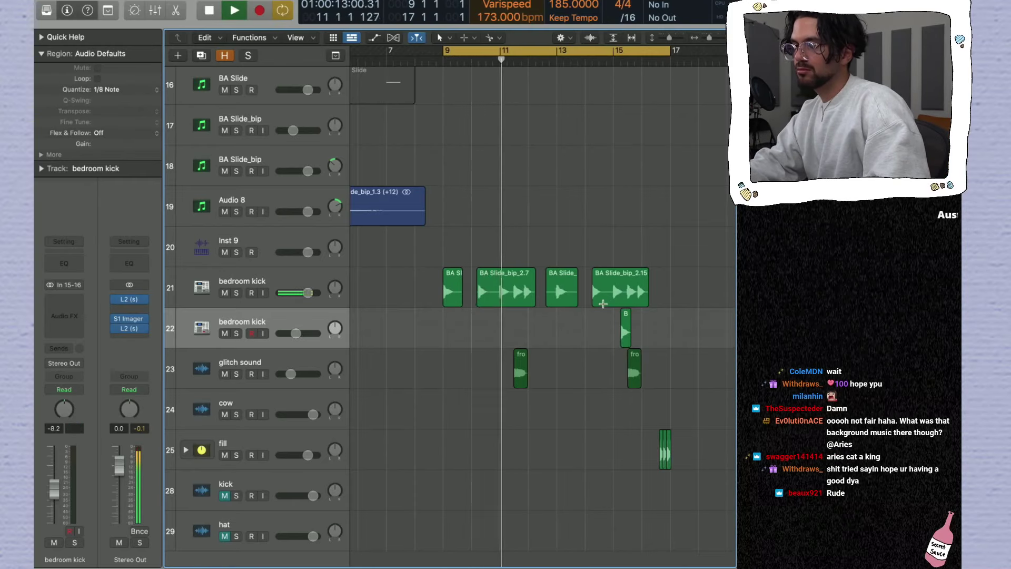
Step: Unmute the hat track and copy its first hat region to beat 2 of bar 9, playing it with the kicks
scroll(510, 352, "down", 2)
scroll(510, 353, "left", 5)
scroll(510, 354, "down", 3)
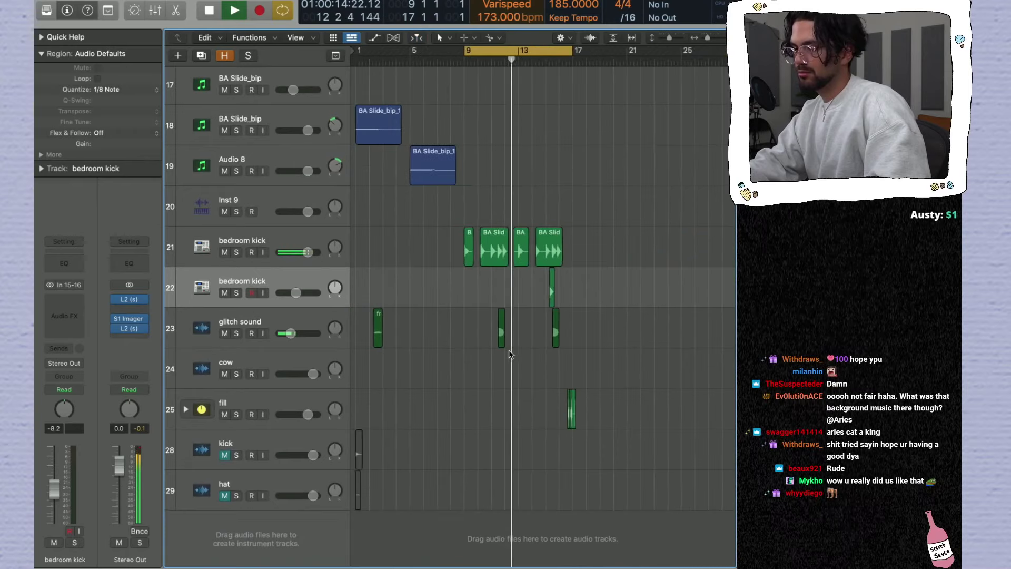
left_click(288, 483)
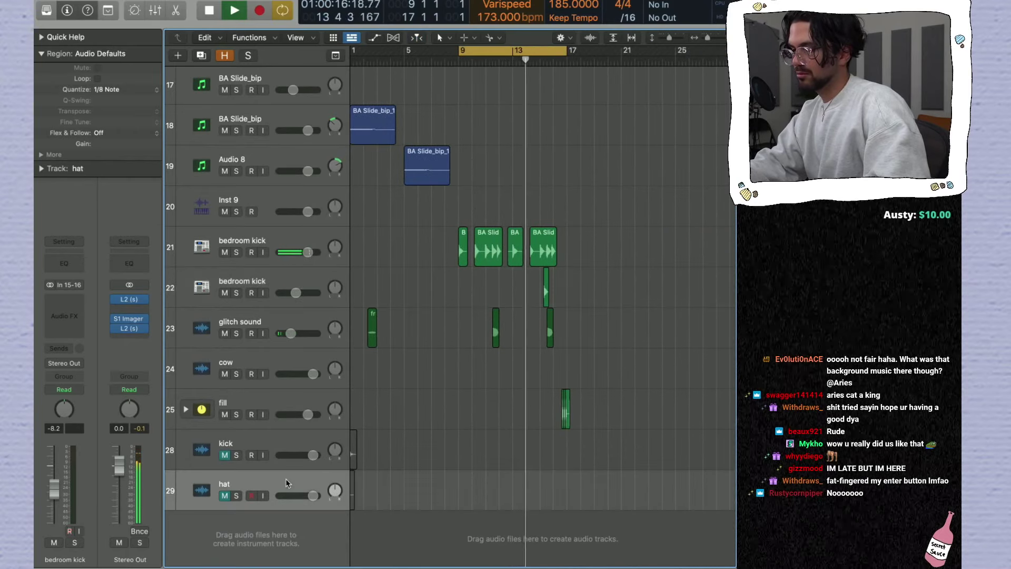
left_click(225, 495)
scroll(452, 485, "left", 1)
left_click_drag(364, 490, 476, 485)
scroll(467, 483, "up", 5)
key("space")
key("space")
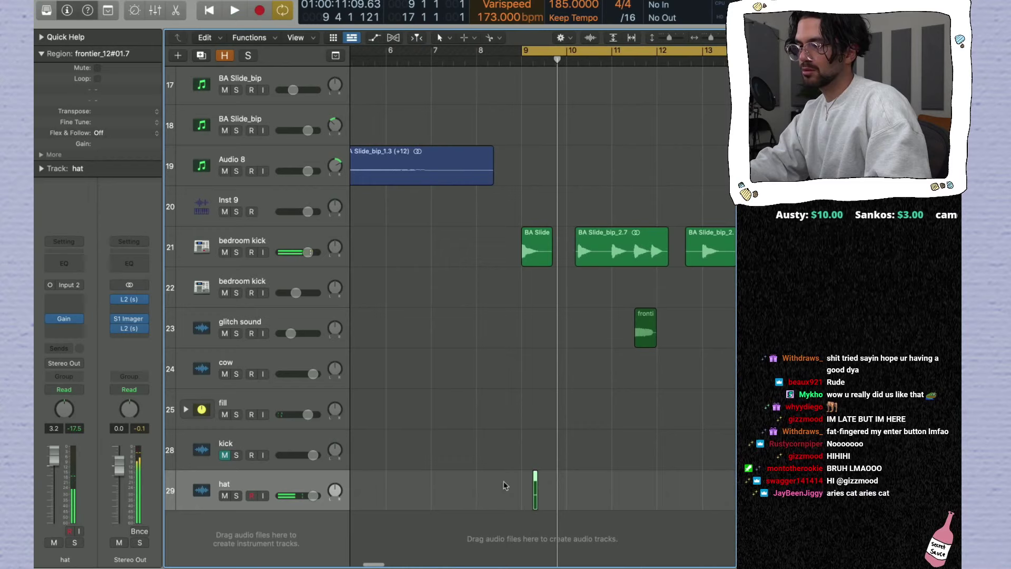
Step: Copy the bar 9 hat region half a beat further on and play the two hats
scroll(422, 489, "up", 5)
key("space")
key("space")
key("space")
left_click_drag(494, 480, 515, 483)
key("space")
key("space")
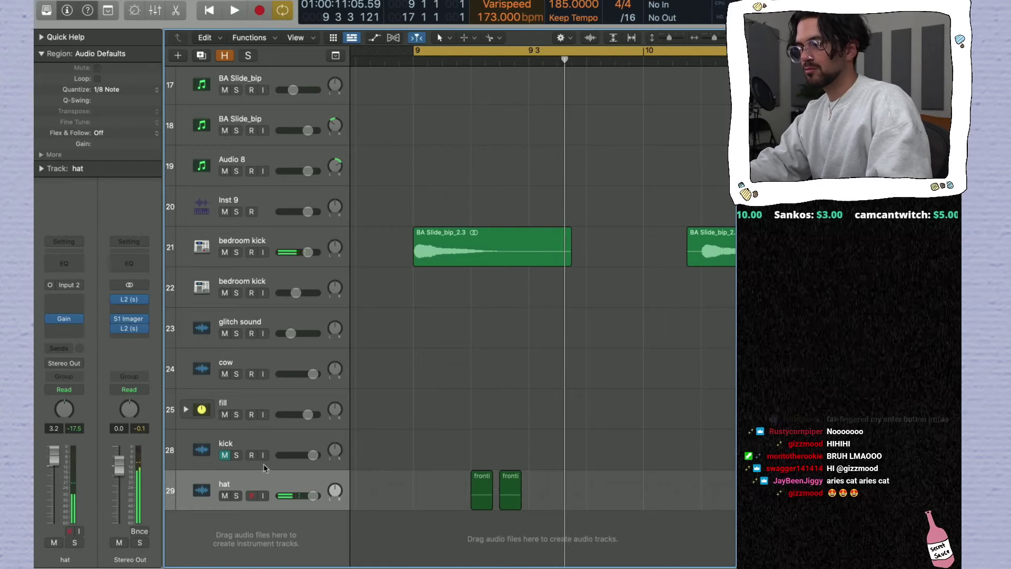
Step: Solo the hat track, play it, and shorten the first hat region in bar 9 to a length of 0 0 0 120
key("space")
left_click(236, 496)
key("space")
key("space")
key("space")
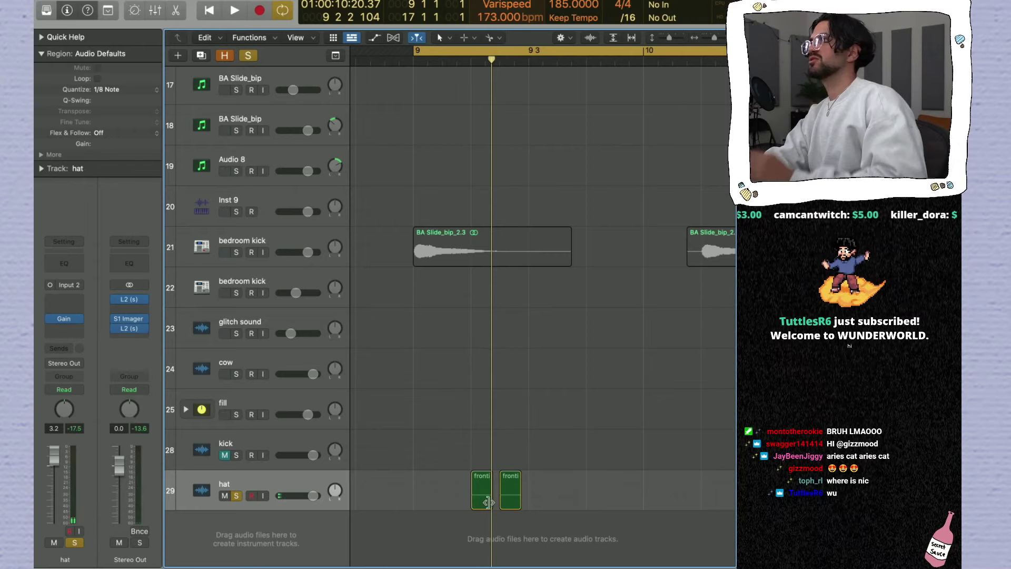
left_click_drag(487, 502, 475, 502)
key("space")
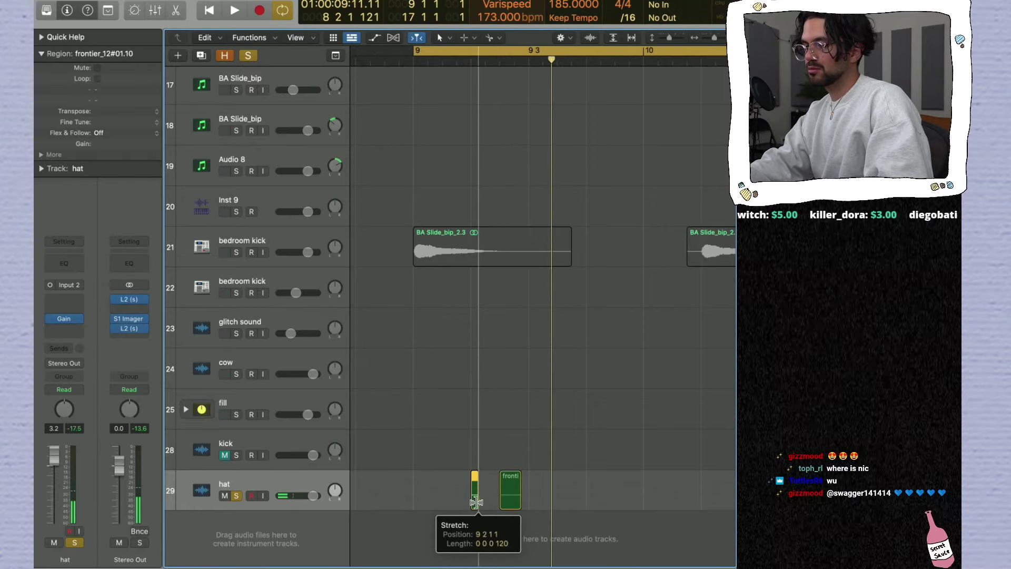
left_click(511, 491)
key("Delete")
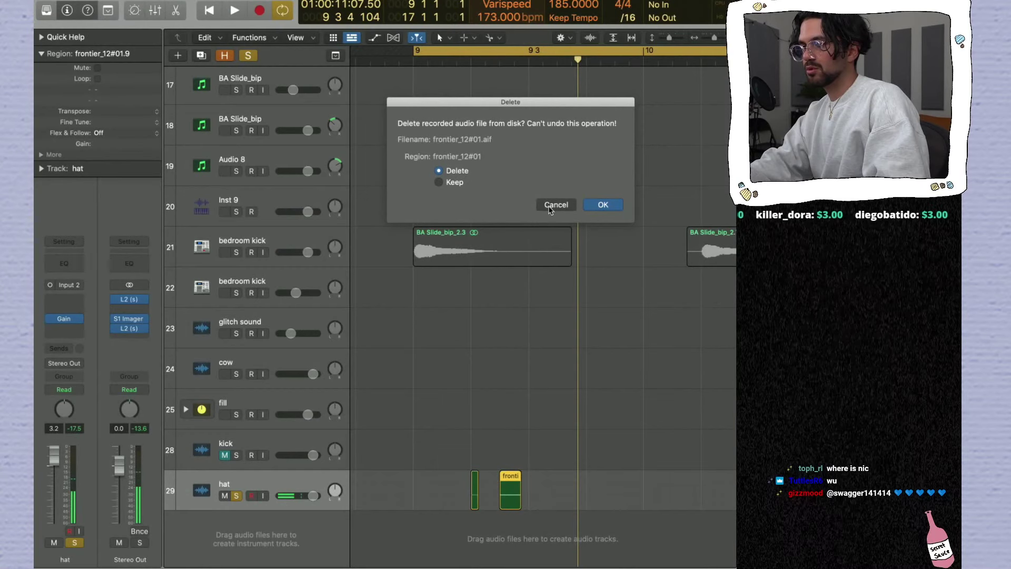
left_click(551, 206)
left_click(510, 488)
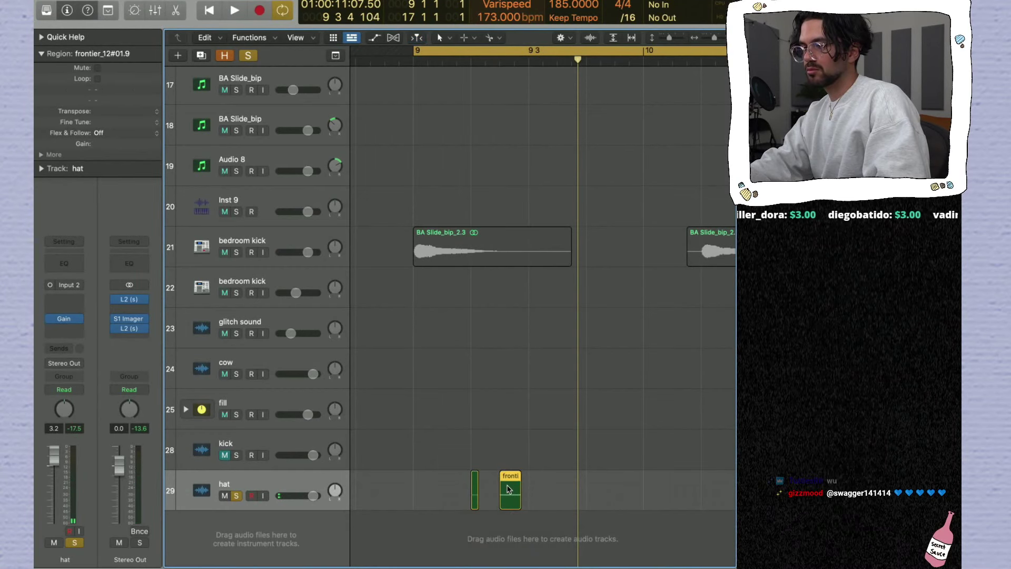
key("Delete")
left_click(557, 207)
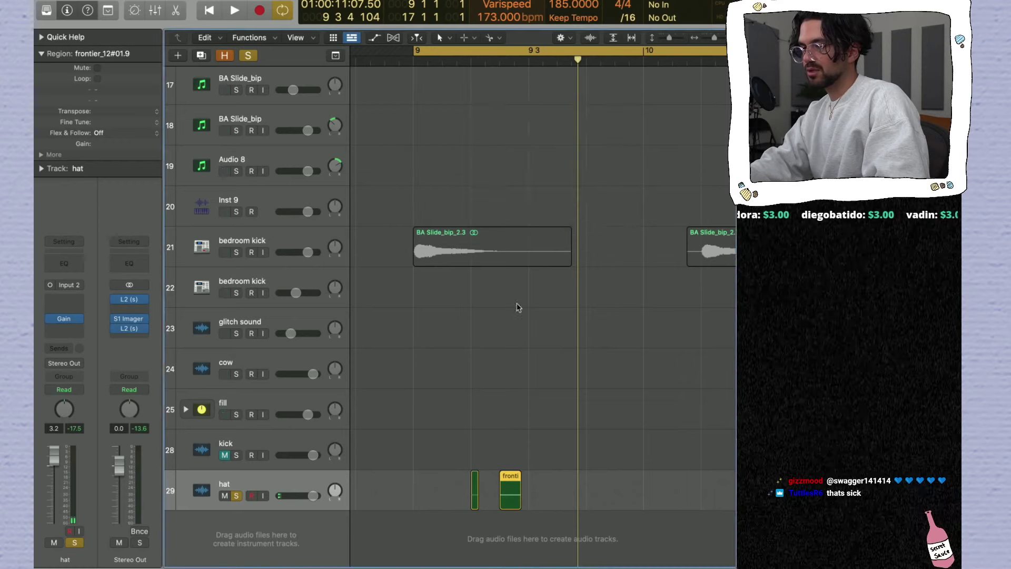
Step: Mute the longer second hat region in bar 9 and move it up to the muted kick track
key("t")
key("m")
left_click(516, 489)
key("t")
key("t")
left_click_drag(518, 490, 516, 449)
Step: Copy the shortened hat half a beat further on, unsolo the hat track, and play it with the kicks
left_click_drag(475, 484, 503, 487)
key("space")
key("space")
left_click(236, 496)
key("space")
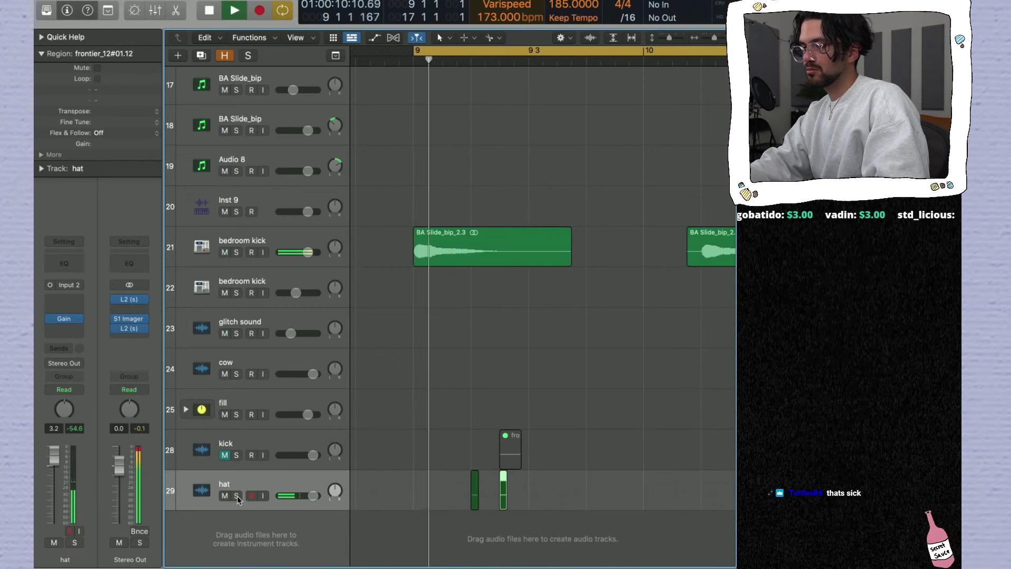
scroll(512, 486, "down", 2)
key("space")
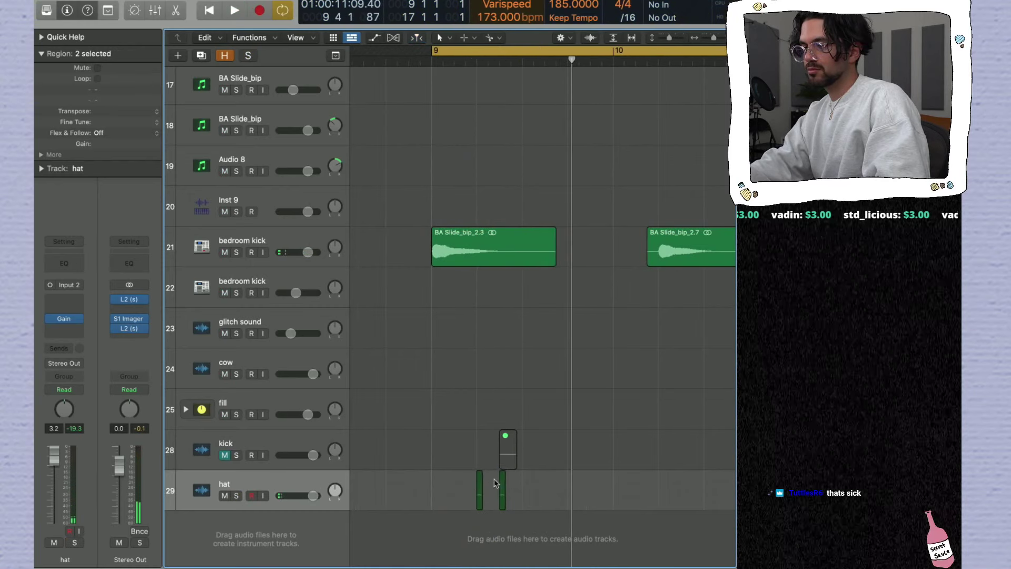
Step: Try a copy of the two short hats one beat further on in playback, and remove both copies
mouse_move(479, 480)
left_mouse_down()
mouse_move(521, 483)
mouse_move(464, 478)
mouse_move(527, 484)
mouse_move(473, 485)
left_mouse_up()
key("space")
key("space")
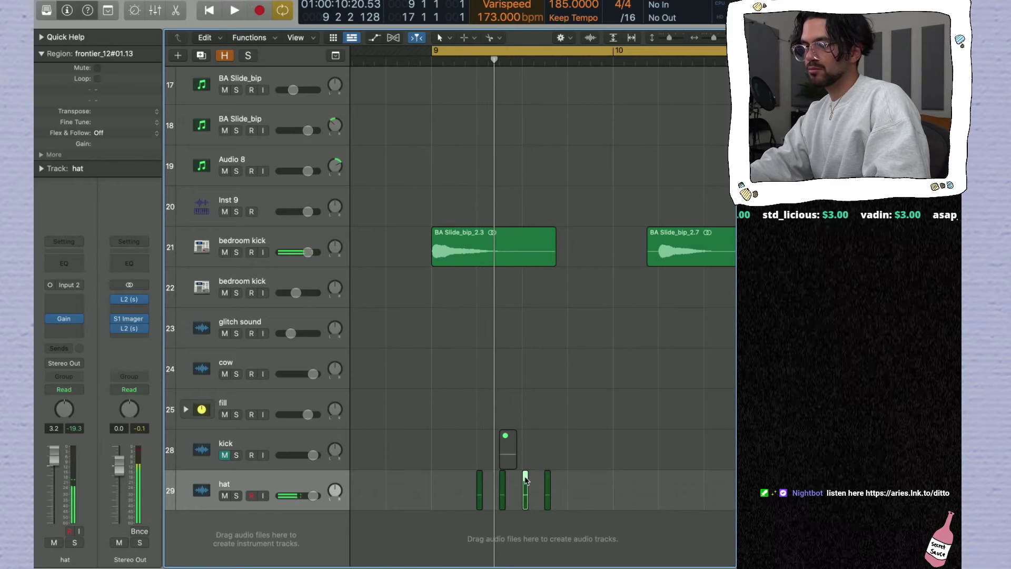
key("Delete")
key("space")
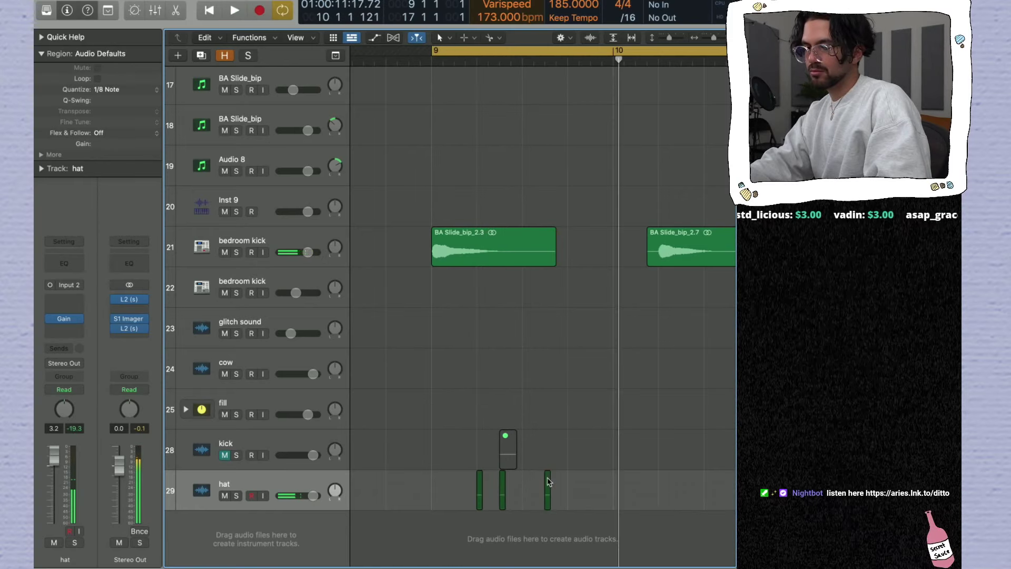
key("Delete")
key("space")
Step: Select the two short hat regions in bar 9 and mute the hat track during playback
left_click(503, 487)
left_click(480, 482, "shift")
key("super+Left")
key("super+Left")
scroll(479, 482, "left", 3)
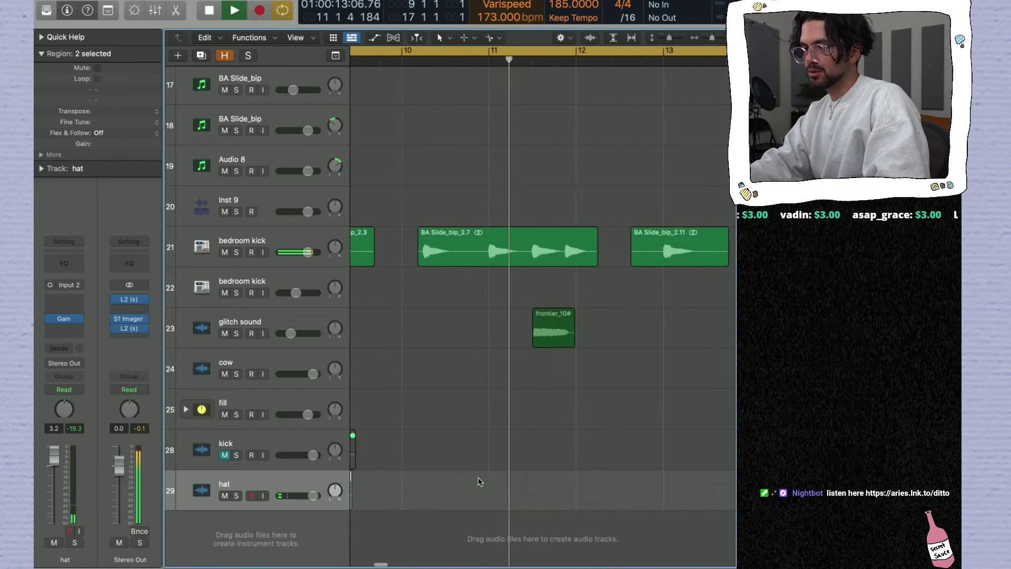
scroll(479, 482, "left", 3)
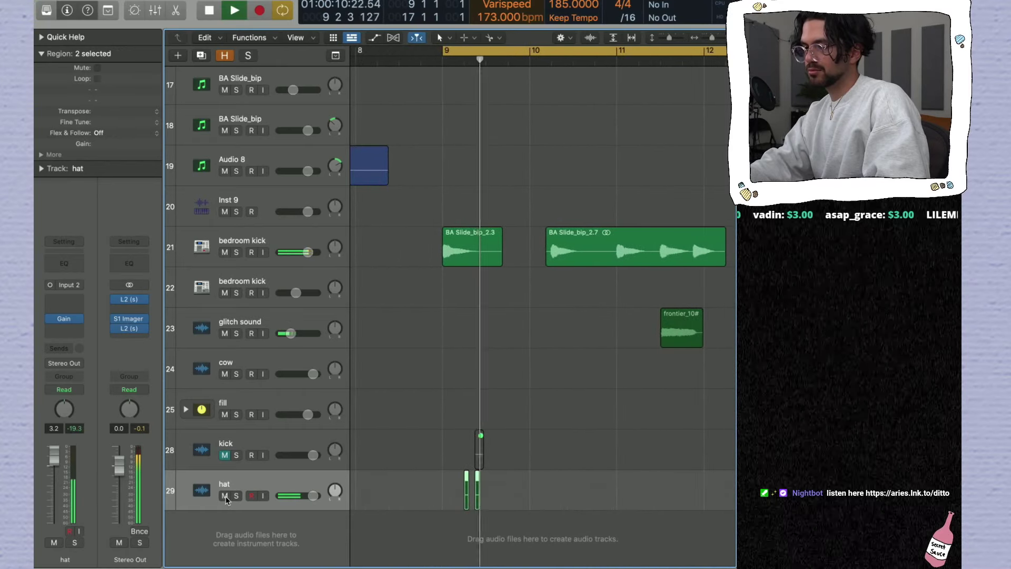
key("space")
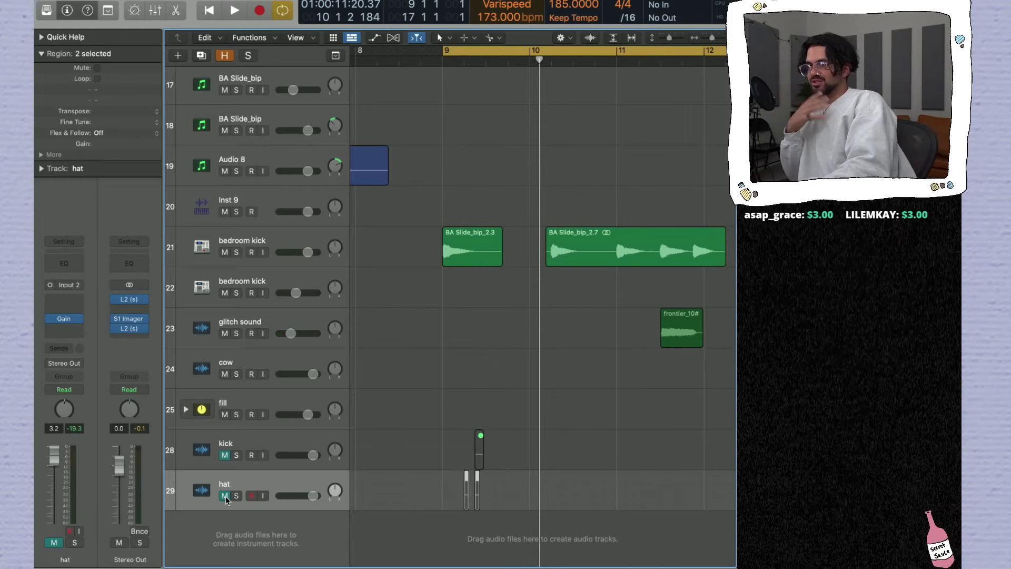
Step: Play the kick and glitch pattern without hats, and play the arrangement from bar 1 with the cycle off
scroll(380, 464, "down", 3)
scroll(381, 464, "right", 2)
key("space")
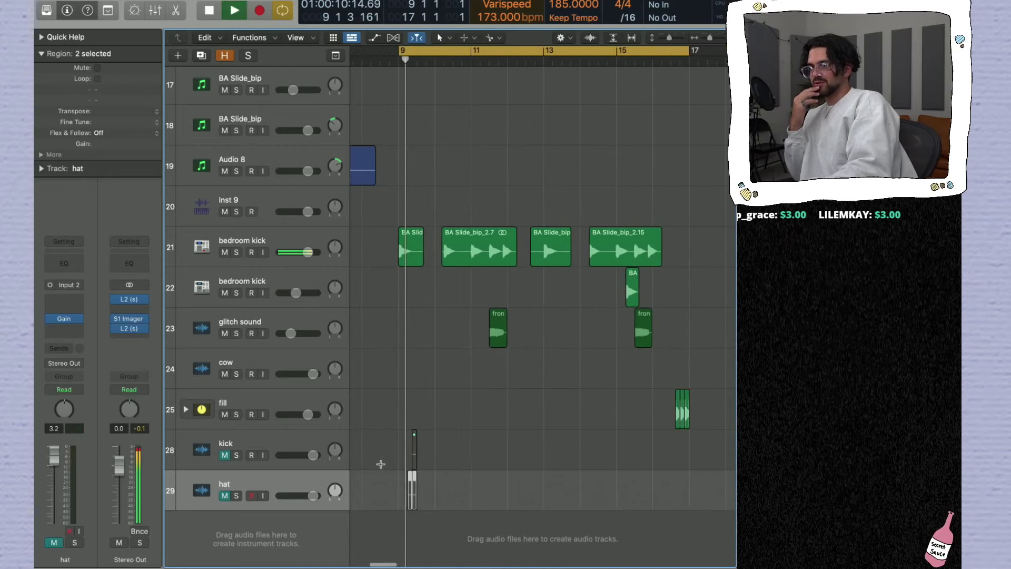
scroll(381, 464, "down", 5)
key("Return")
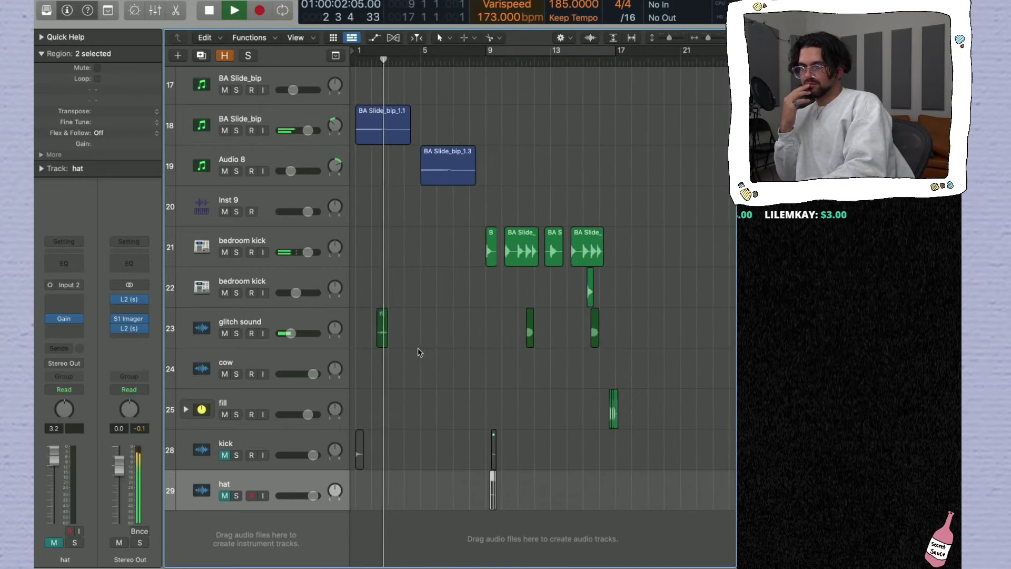
Step: Delete the early glitch sound region in bar 2 along with its recorded file, and remove the empty cow track
left_click(382, 326)
key("BackSpace")
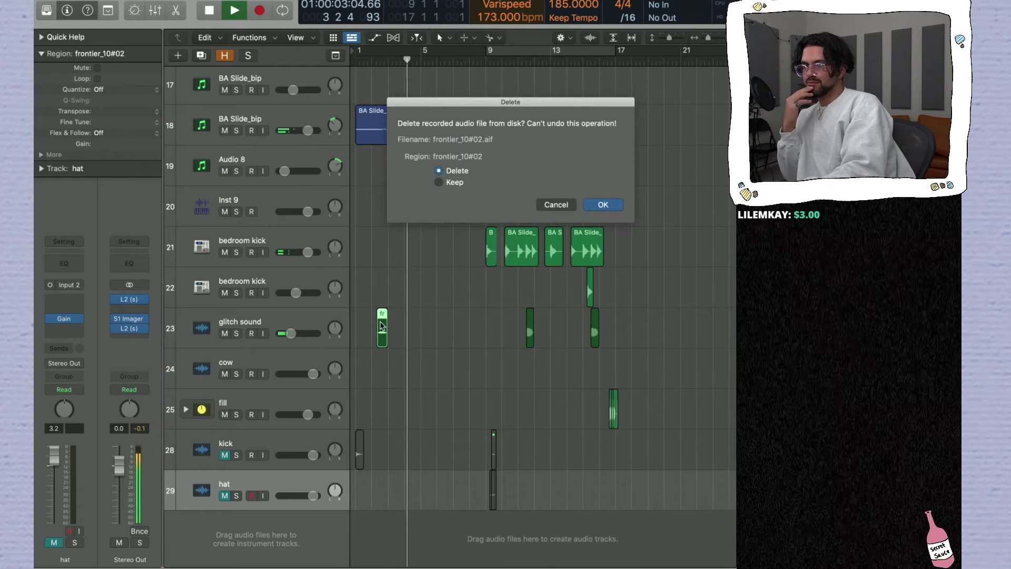
key("Return")
left_click(286, 366)
key("super+BackSpace")
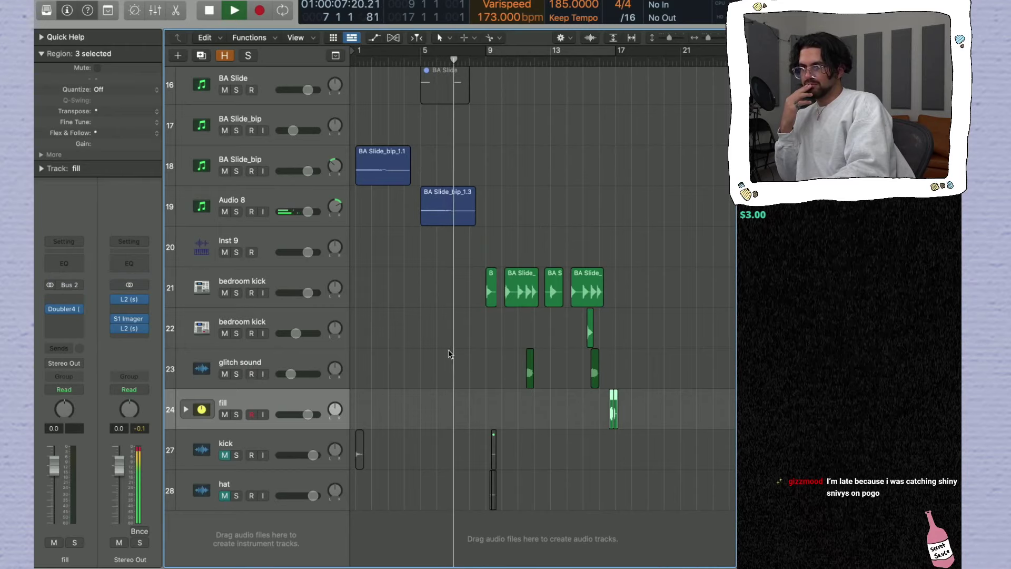
Step: Turn on the cycle over bars 9 to 17 and play the looped kick and glitch section
left_click(528, 53)
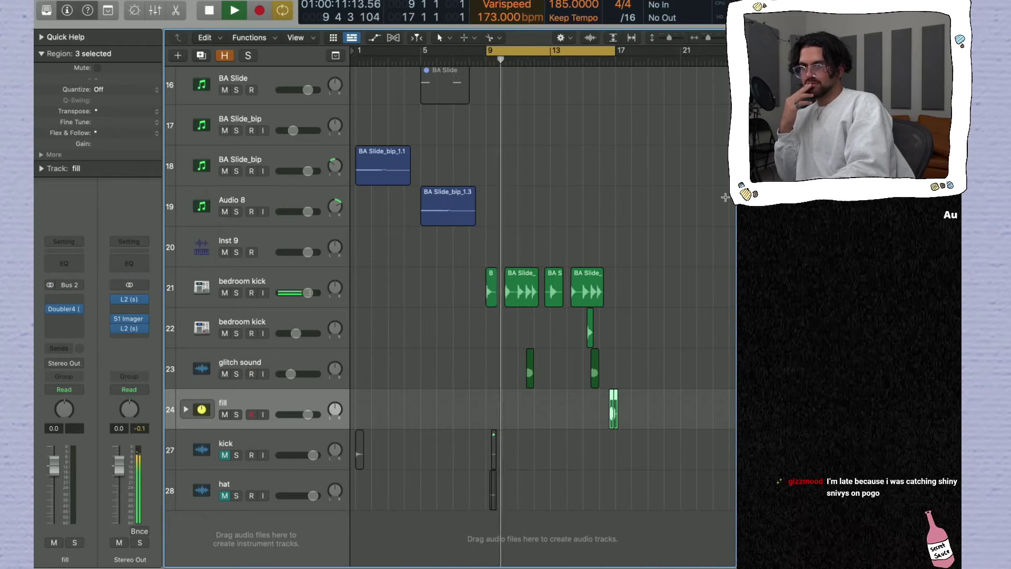
left_click(577, 246)
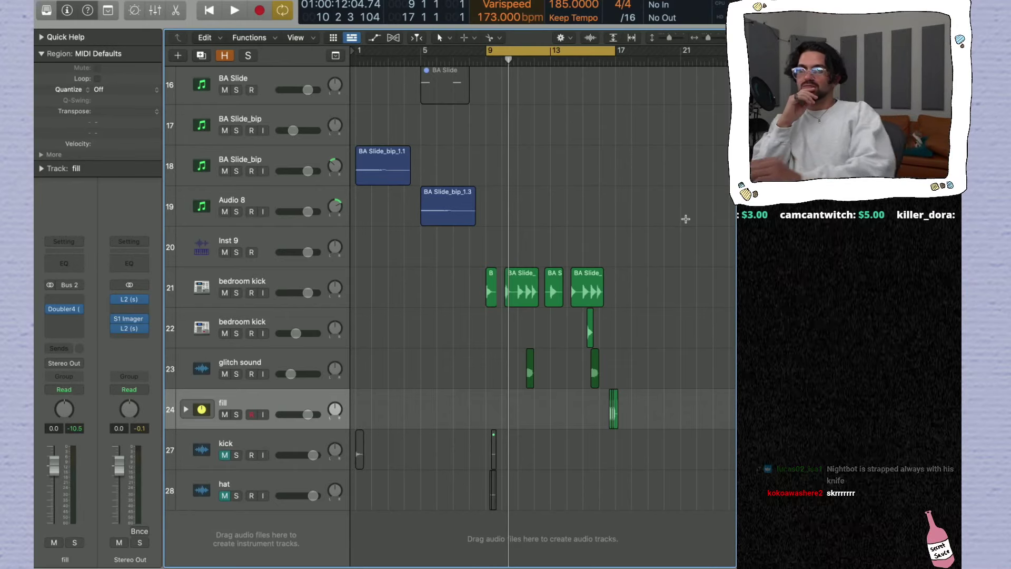
key("space")
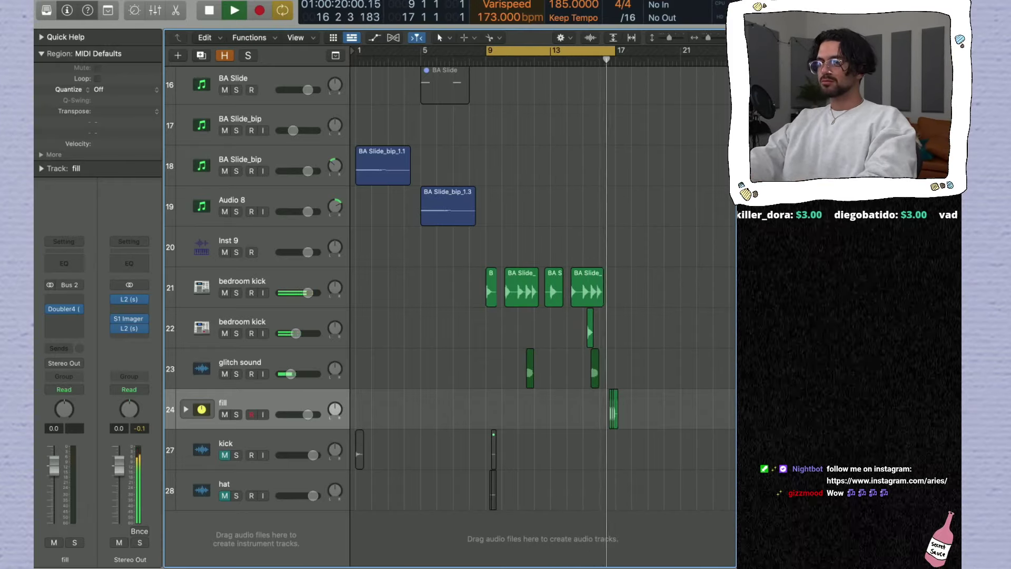
key("space")
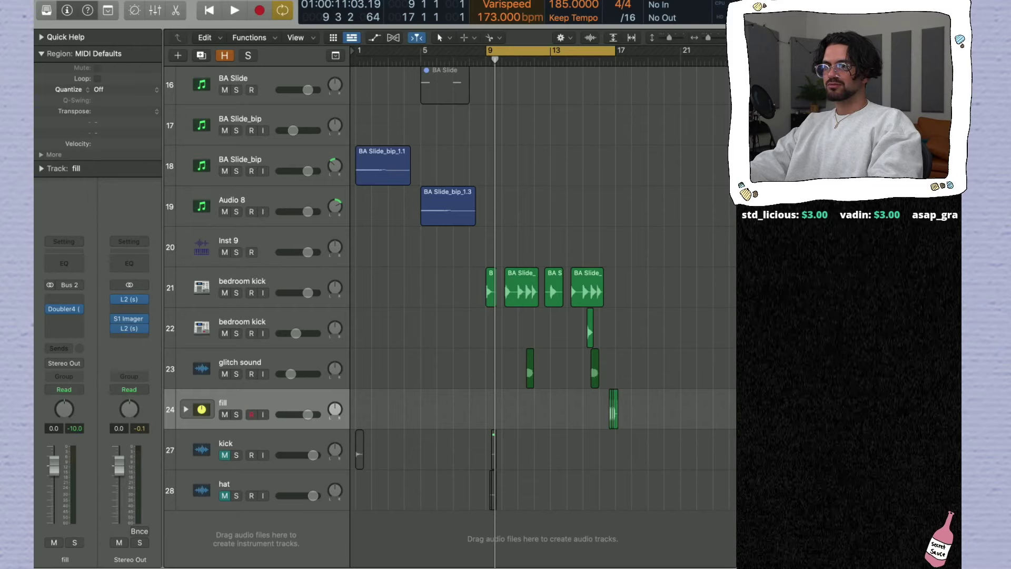
Step: Try to place the coast rim.wav sample on the kick track at bar 11
left_click_drag(736, 369, 522, 449)
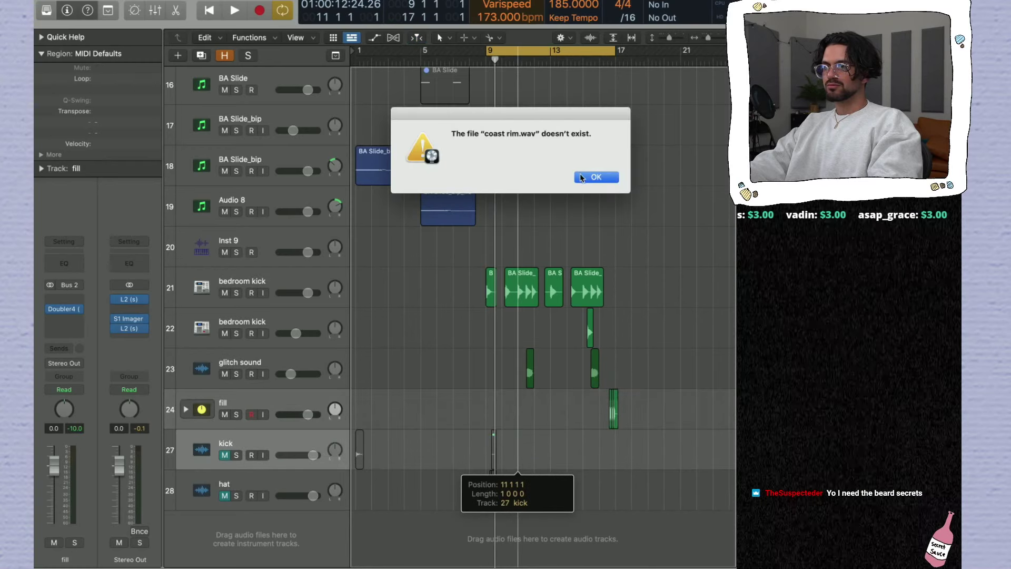
left_click(585, 176)
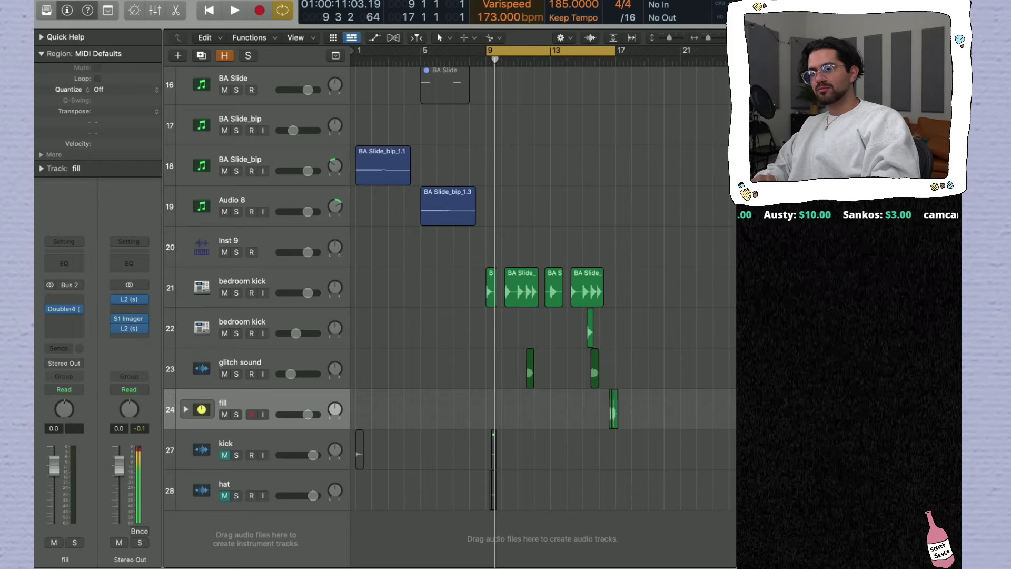
Step: Add the JVIEWS_snare_percussion_03 sample on a new track at bar 9 beat 3 and play it with the kicks
left_click_drag(727, 515, 490, 524)
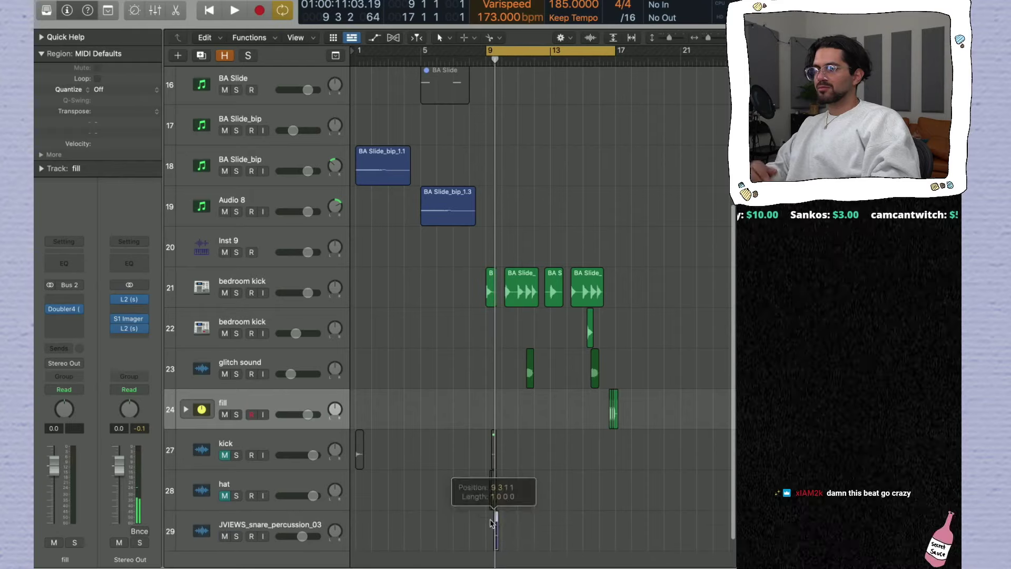
scroll(494, 521, "up", 3)
key("space")
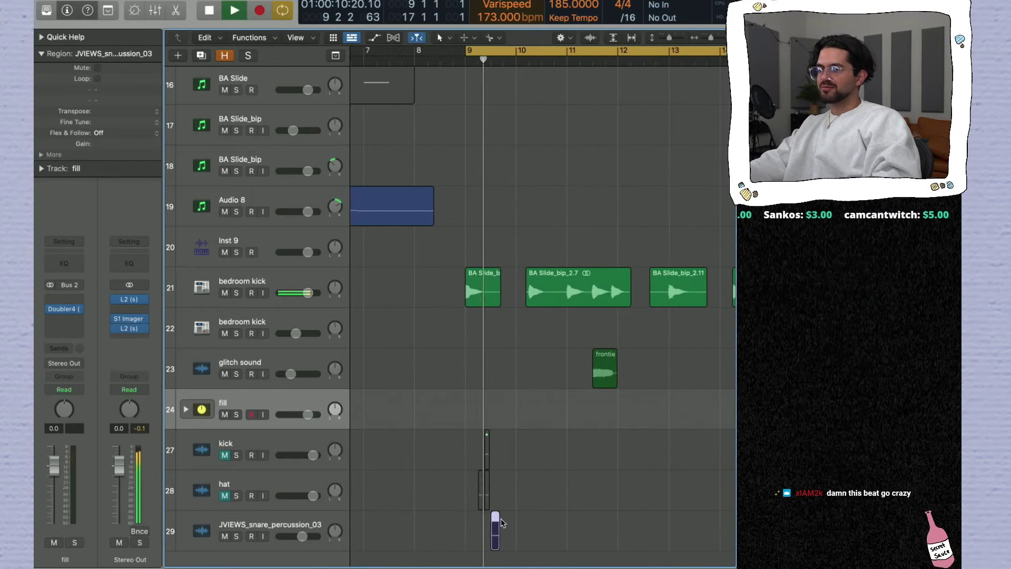
Step: Copy the snare hit one bar further on to bar 10 beat 3, and raise the snare track's volume slightly
left_click_drag(495, 521, 547, 521)
key("space")
left_click(290, 523)
left_click_drag(302, 536, 308, 540)
key("space")
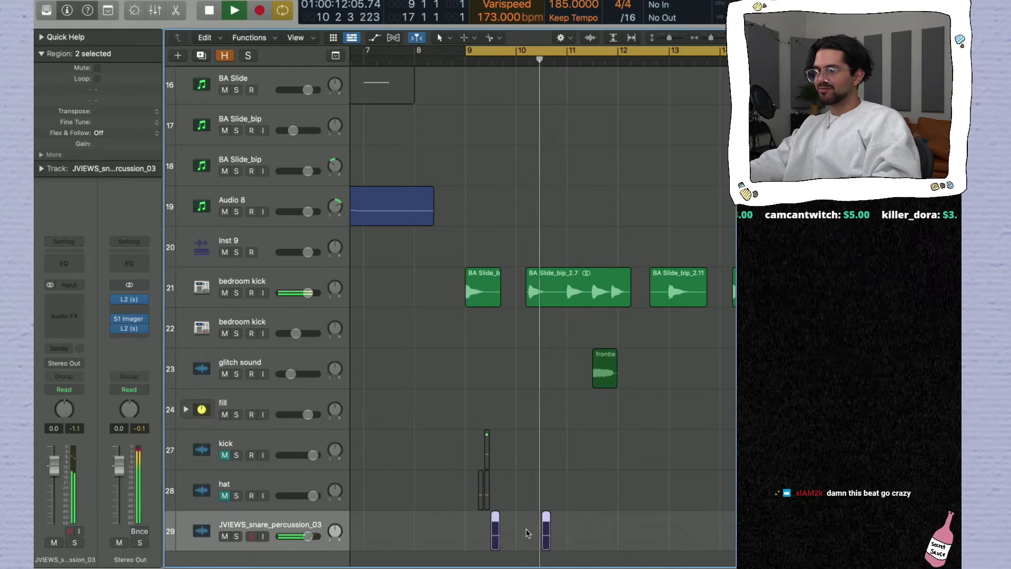
key("space")
Step: Copy the bar 9 snare hit to half a beat after the start of bar 10, and delete the hit on bar 10 beat 3
left_click(495, 528)
left_click_drag(495, 530, 527, 534)
key("space")
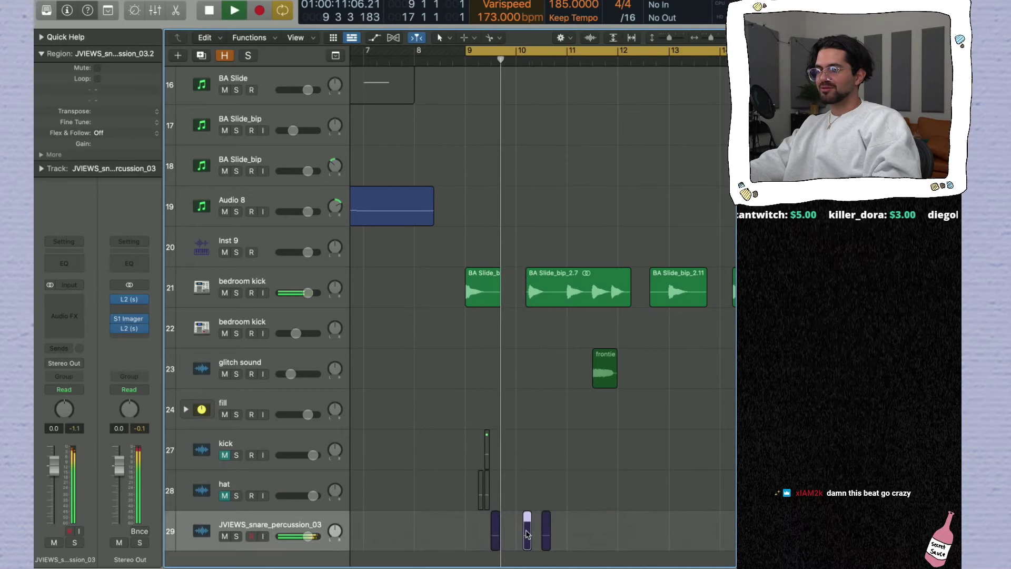
key("space")
key("space")
left_click(546, 528)
key("BackSpace")
left_click(527, 530)
key("space")
key("space")
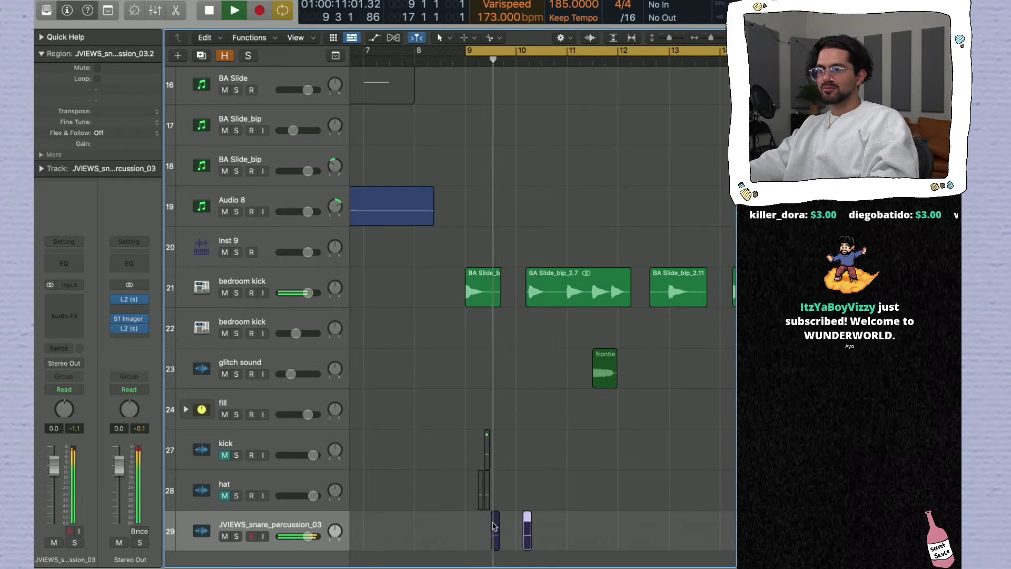
Step: Copy both snare hits four bars further on, into bars 13 and 14, while the cycle plays
left_click_drag(545, 521, 686, 526)
scroll(685, 521, "left", 10)
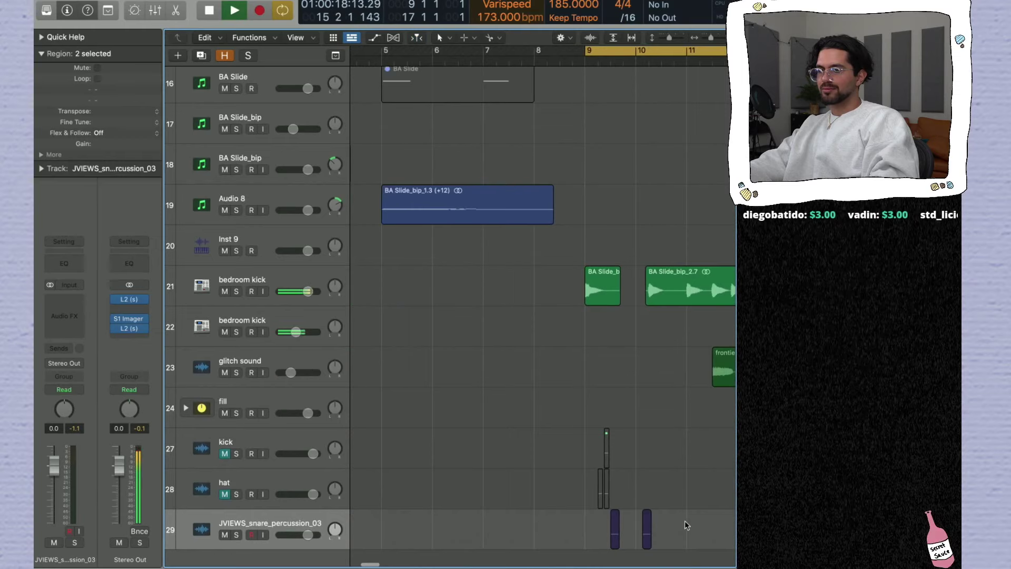
key("super+Left")
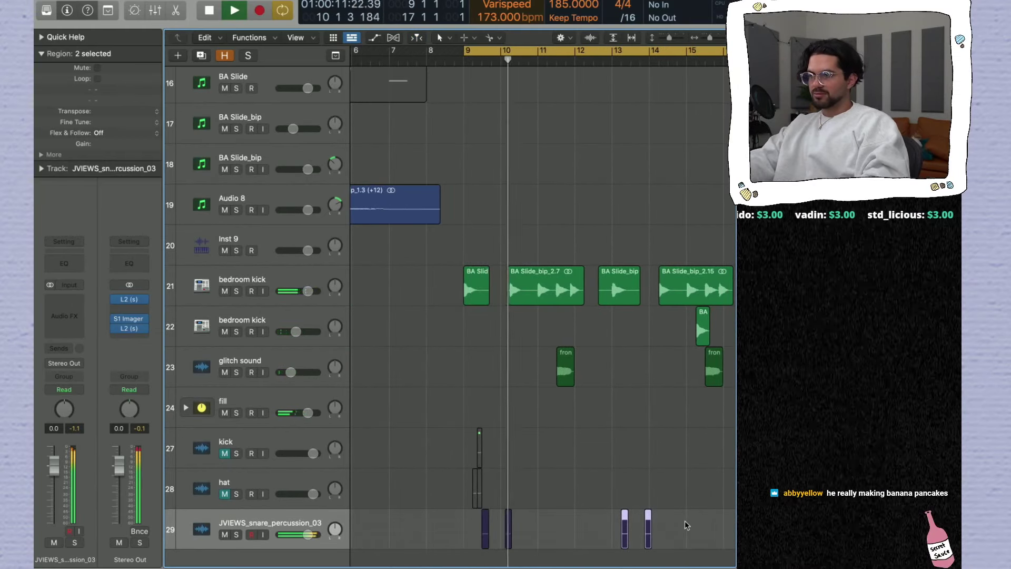
Step: Pan the snare percussion track to -13 and play the section
left_click_drag(335, 529, 335, 542)
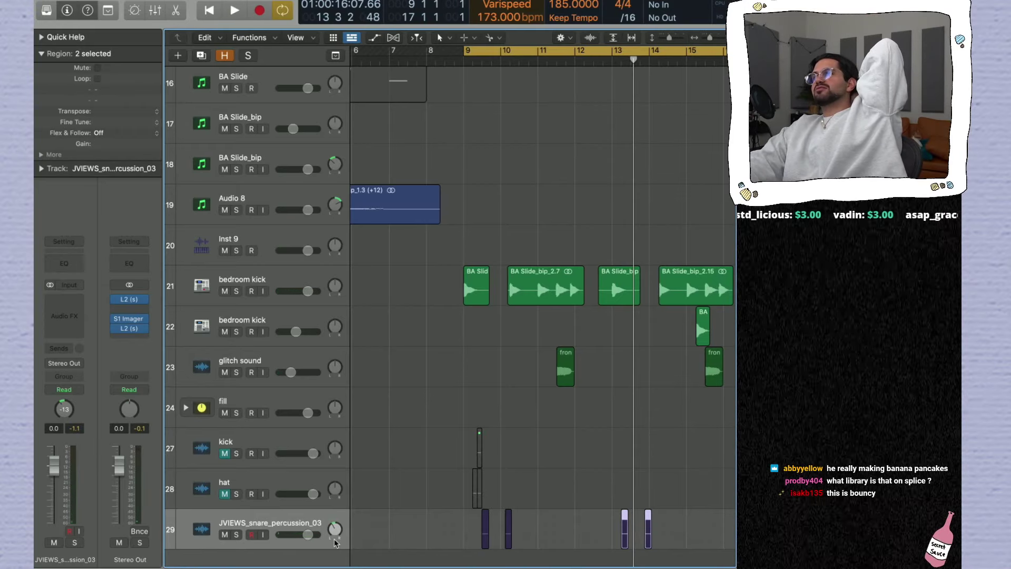
key("space")
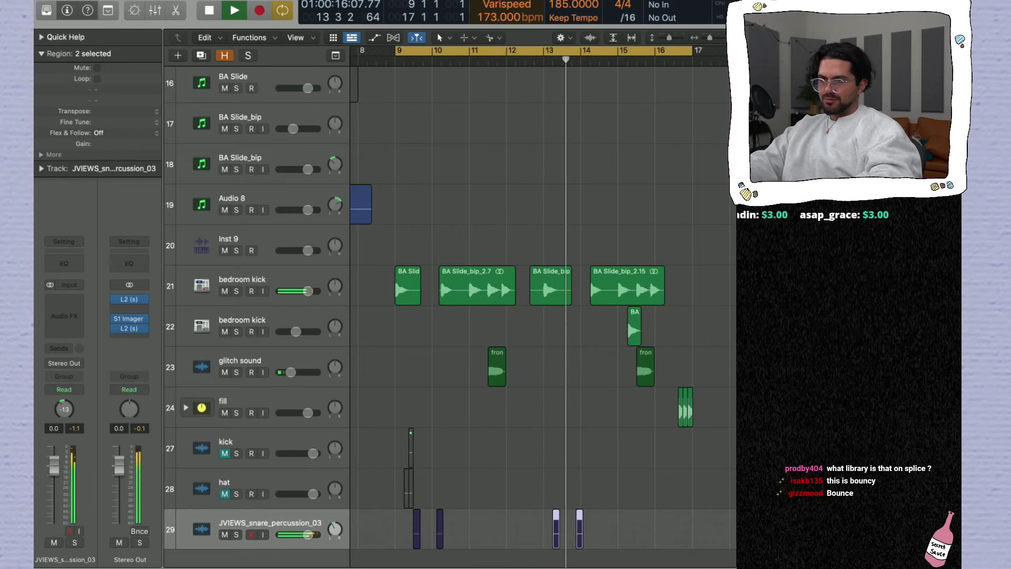
key("space")
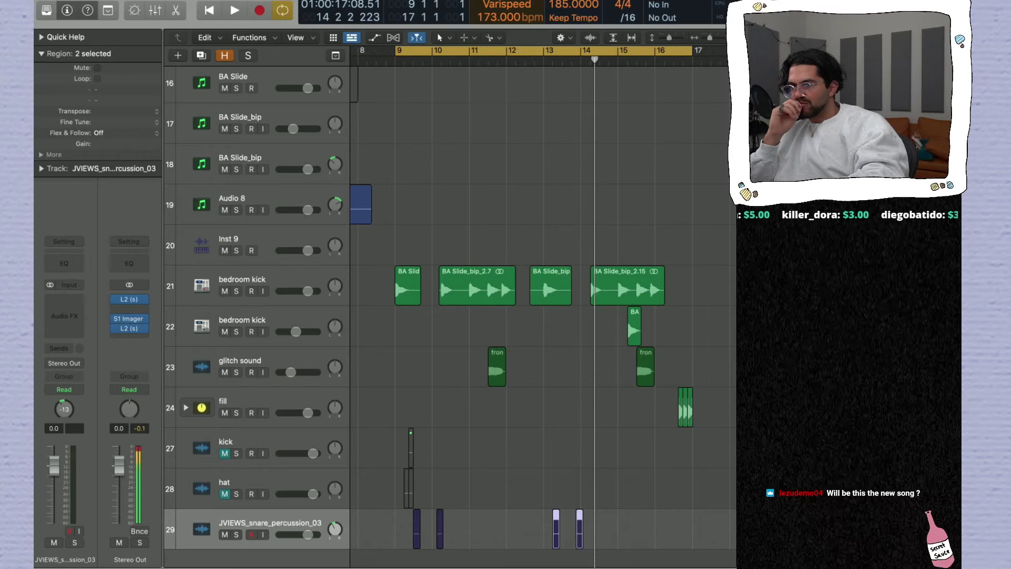
Step: Add the MDSN_BASSLY_rim_01 sample on a new track at bar 9 beat 3 and play it with the snare
left_click_drag(820, 274, 414, 555)
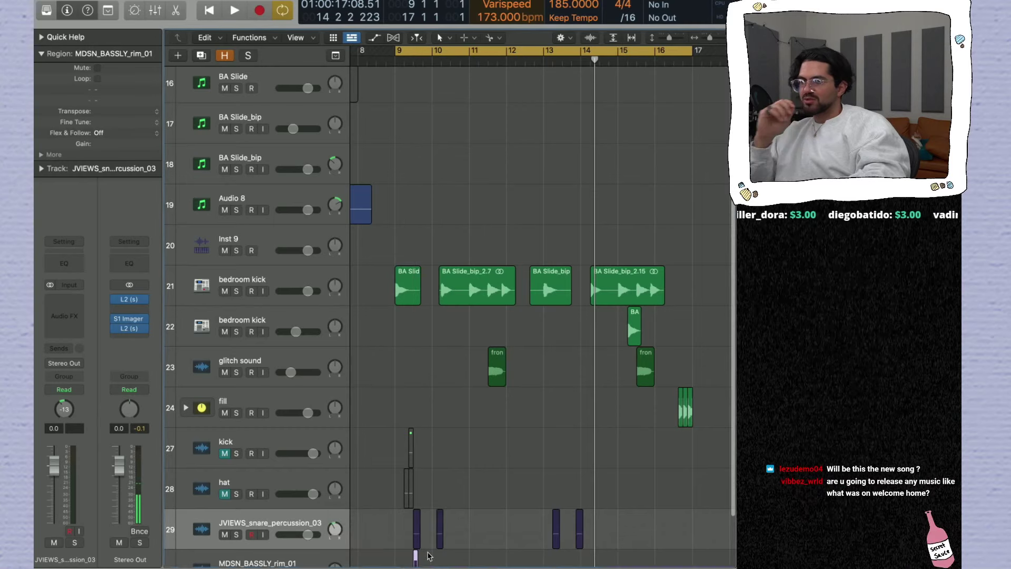
scroll(412, 555, "down", 3)
key("space")
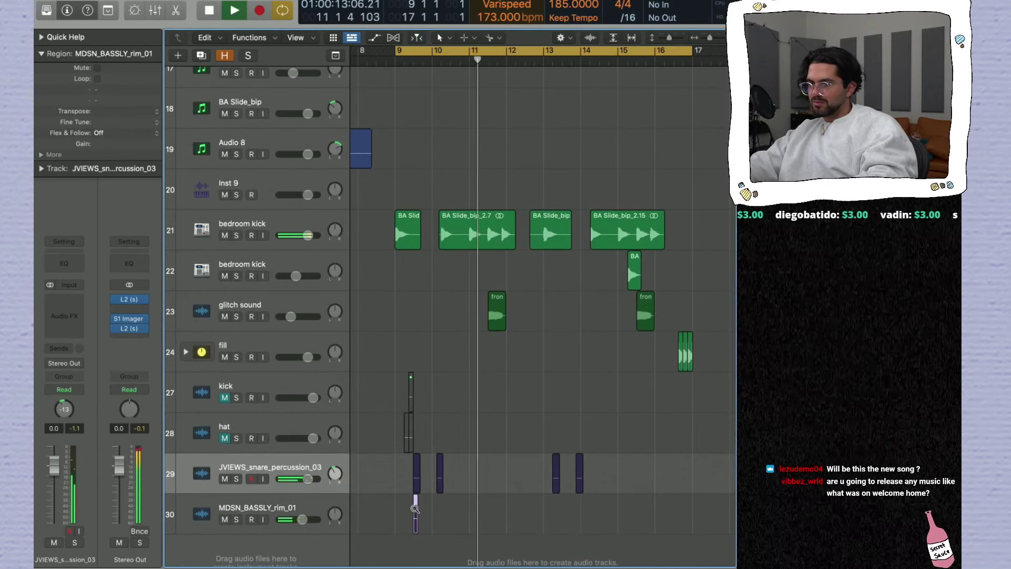
key("space")
Step: Copy the rim hit onto beat 3 of every bar from bar 10 to bar 16
left_click_drag(417, 510, 486, 510, "alt")
key("space")
left_click(416, 510, "shift")
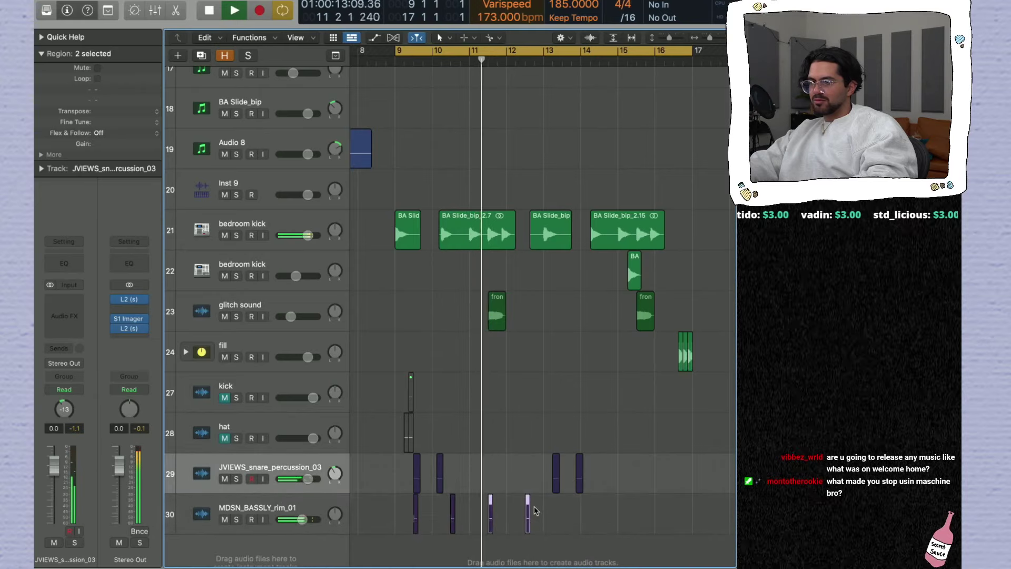
left_click_drag(591, 516, 564, 513, "alt")
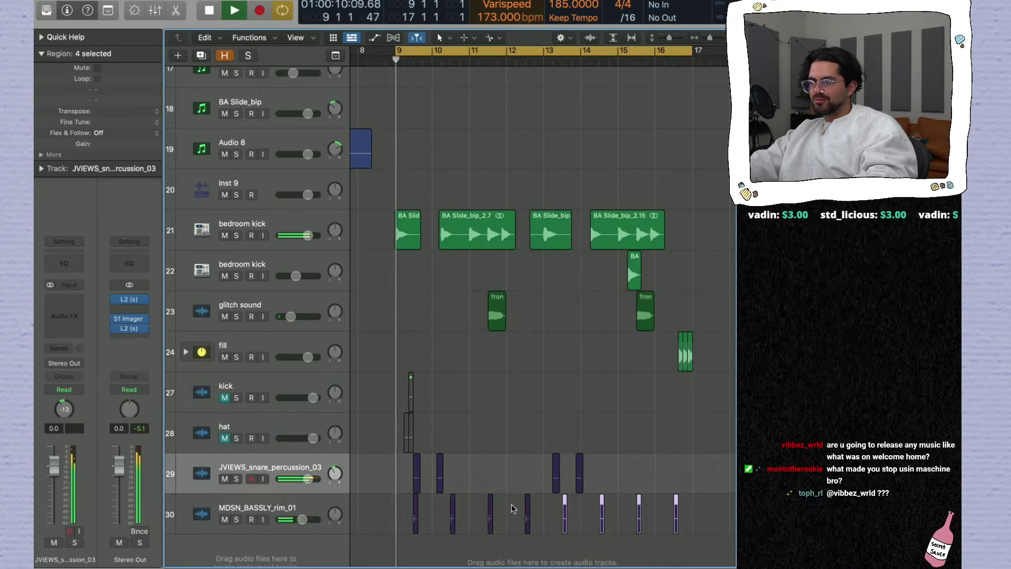
Step: Delete the rim hit in bar 11 and transpose the bar 12 rim hit by -3
left_click(490, 510)
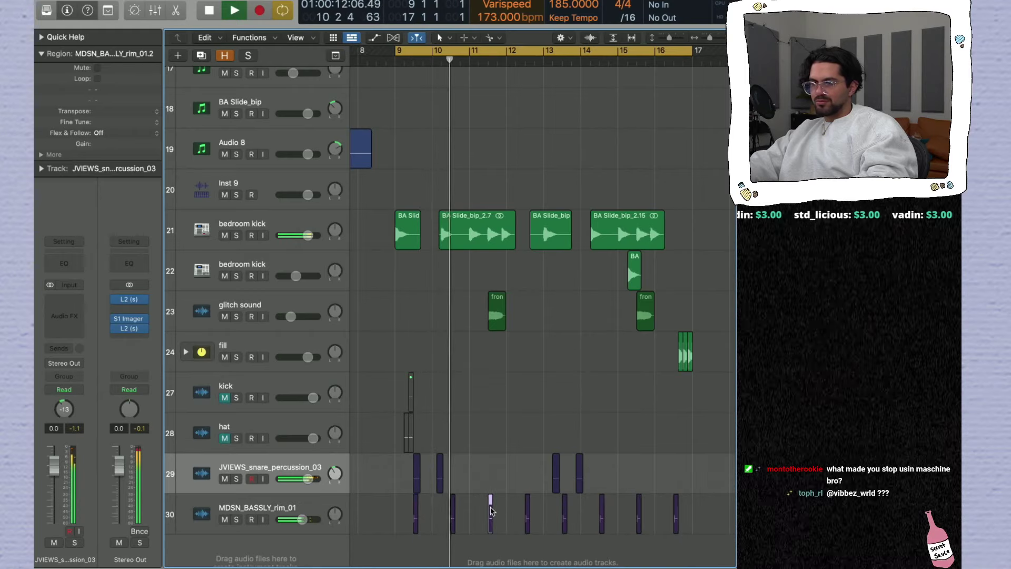
key("BackSpace")
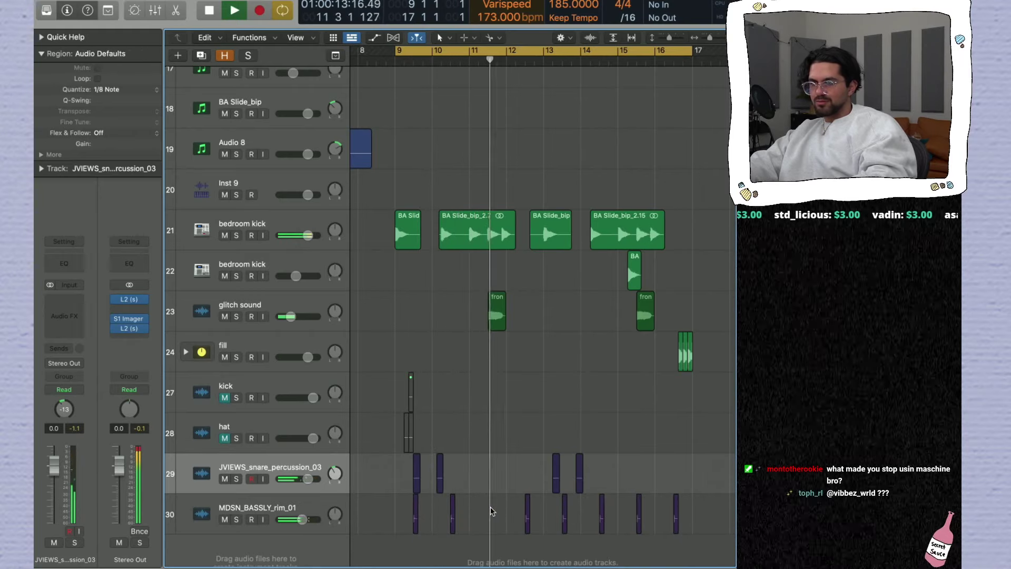
left_click(527, 508)
left_click_drag(123, 114, 124, 118)
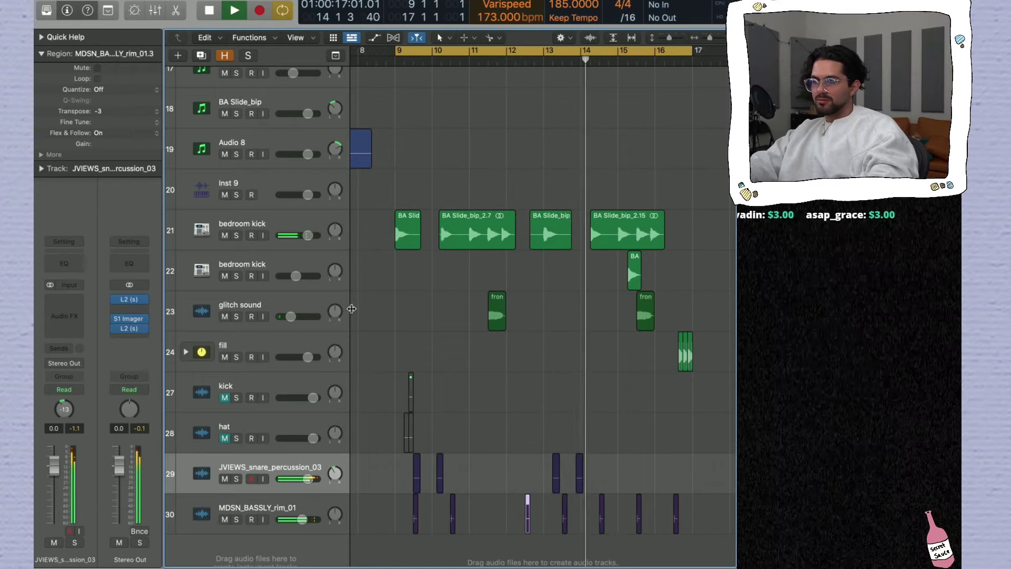
Step: Delete the rim hits in bars 15, 16 and 12, keeping those in bars 9, 10, 13 and 14
left_click(638, 505)
key("BackSpace")
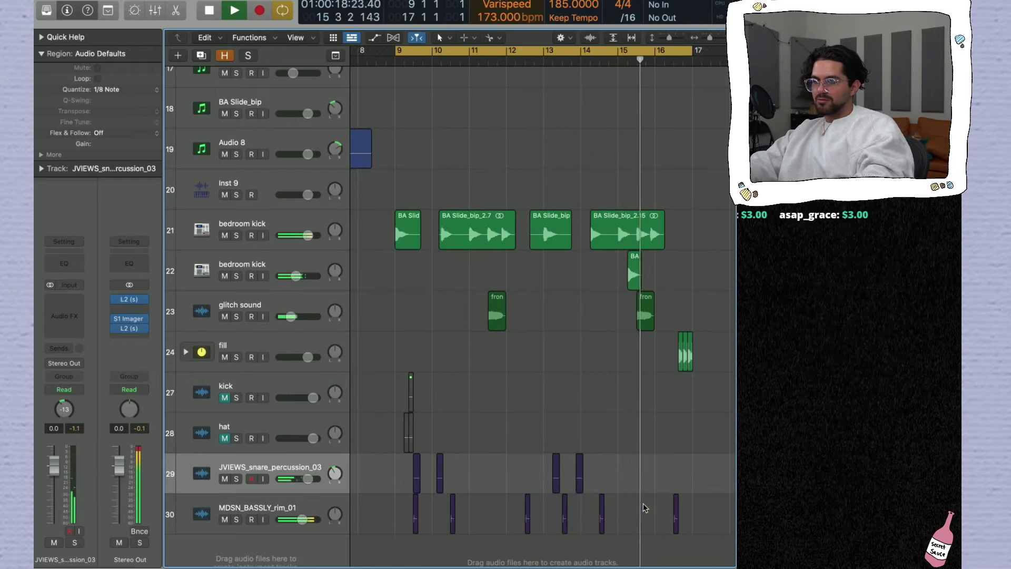
left_click(677, 503)
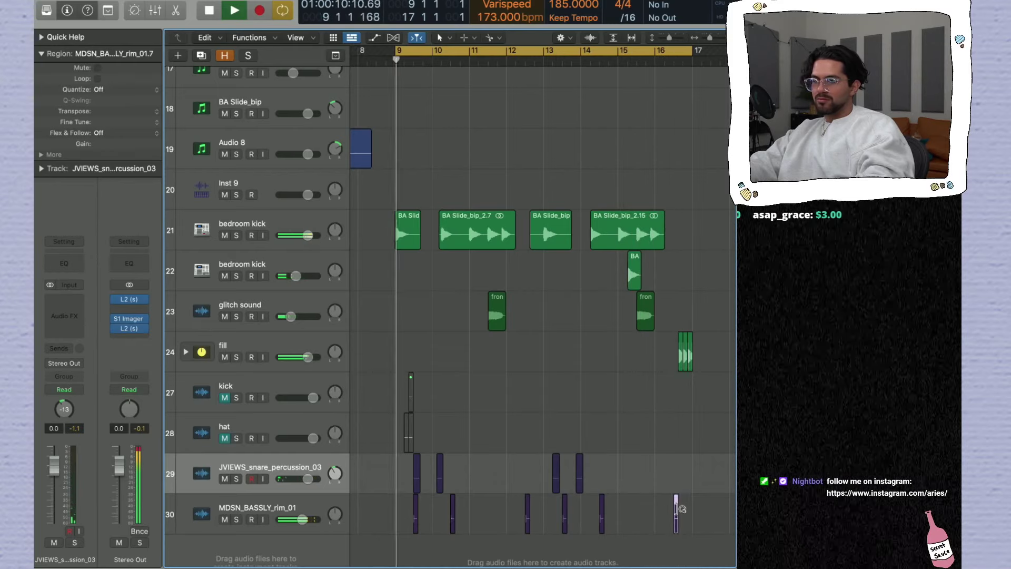
key("BackSpace")
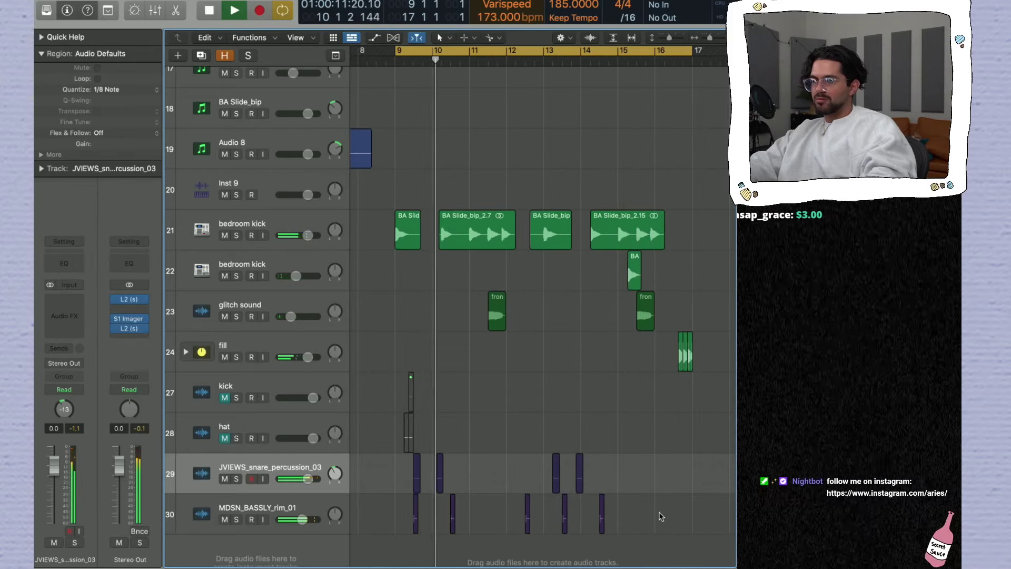
left_click(527, 511)
key("Delete")
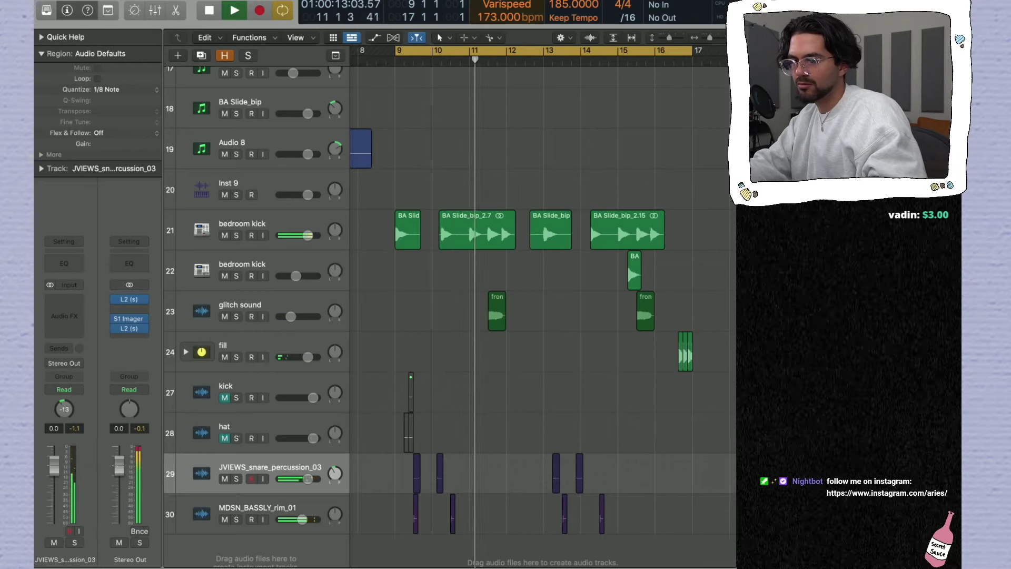
Step: Play the cycled section to hear the snare and rim hits with the kick pattern
key("space")
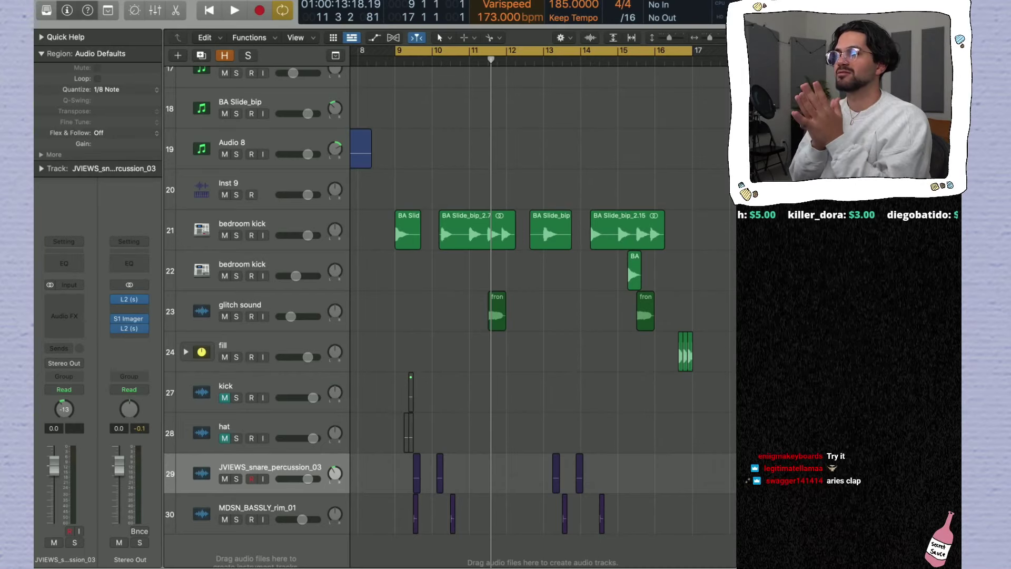
key("space")
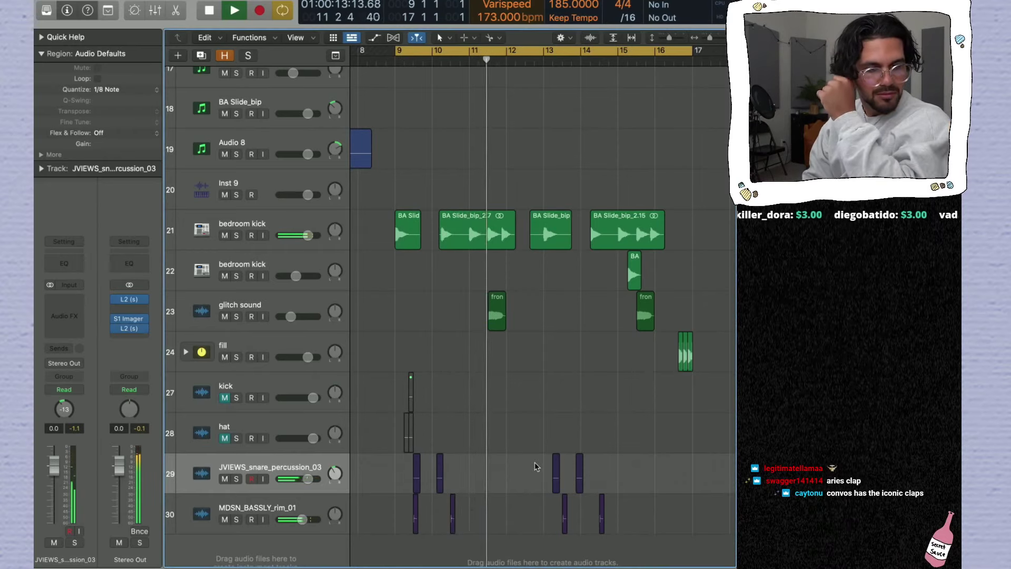
scroll(535, 466, "down", 2)
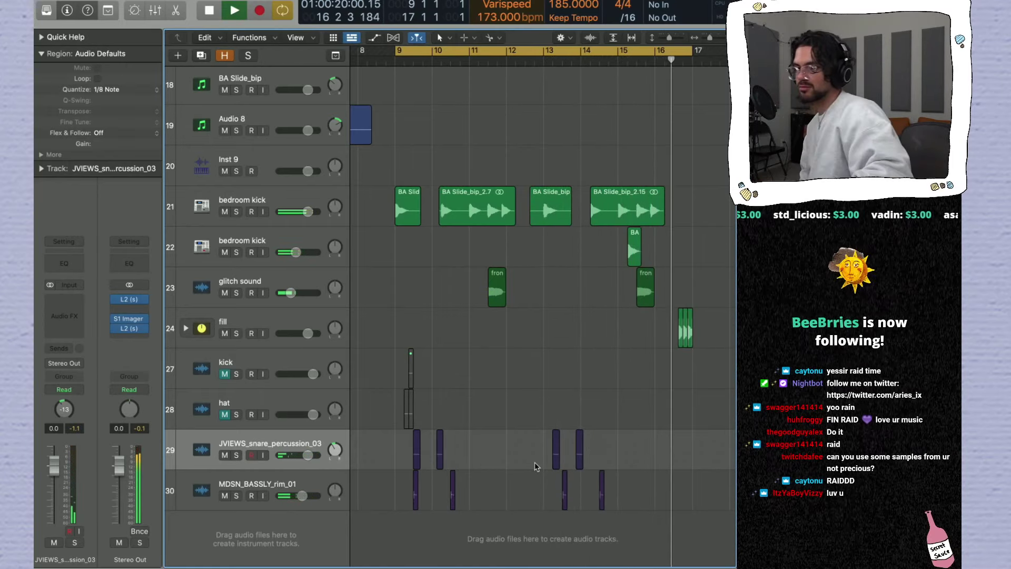
key("space")
Step: Create a new audio track below the rim track and set it to mono with Input 1
scroll(389, 506, "down", 1)
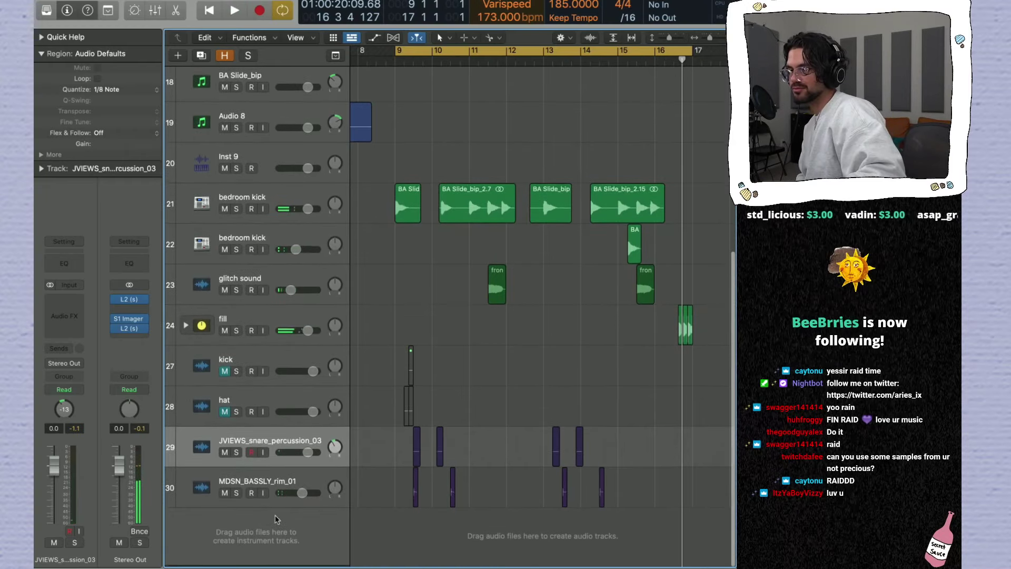
double_click(262, 518)
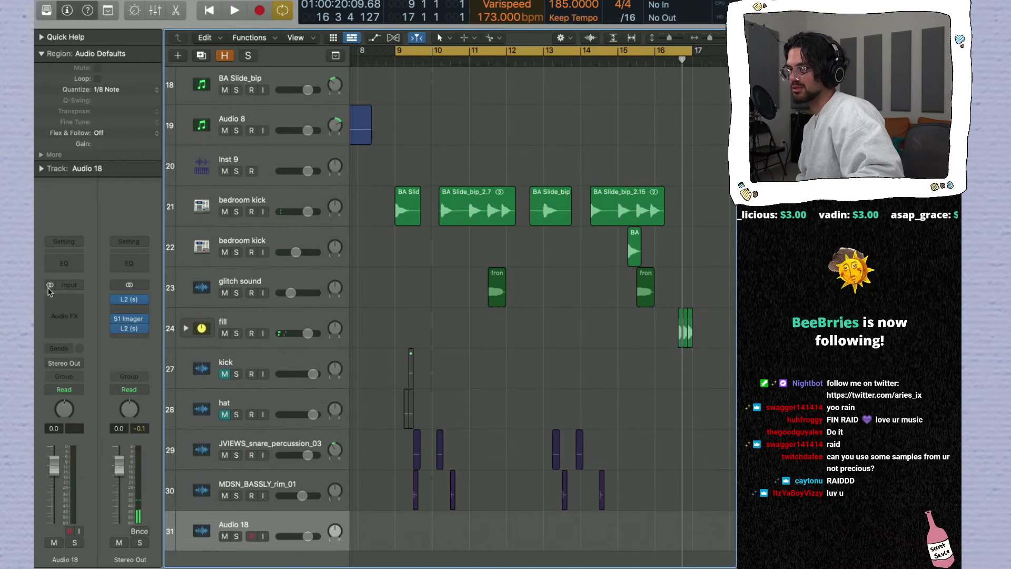
left_click(53, 285)
left_click(134, 295)
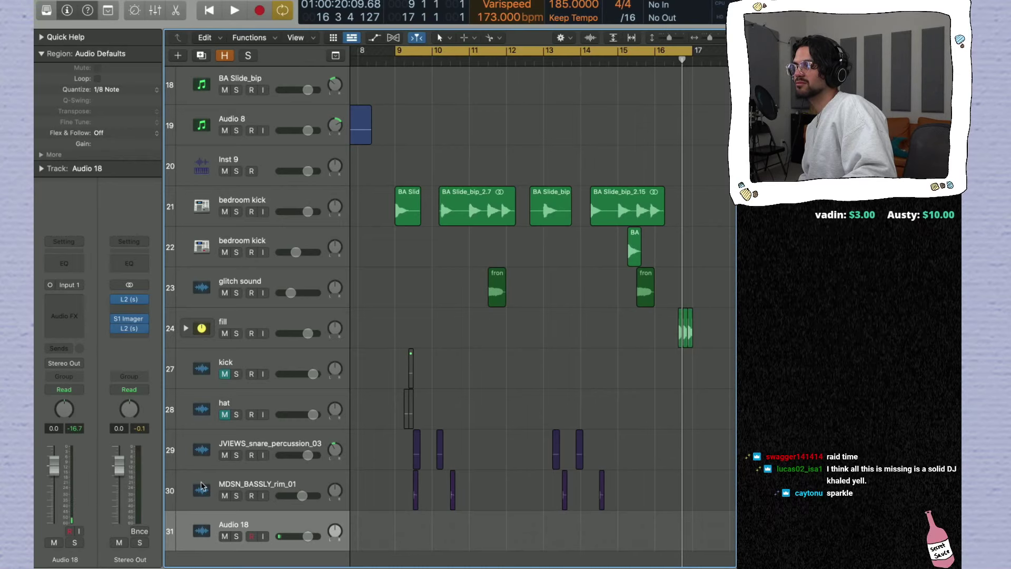
Step: Turn on input monitoring for the Audio 18 track and enable Low Latency Mode
left_click(263, 536)
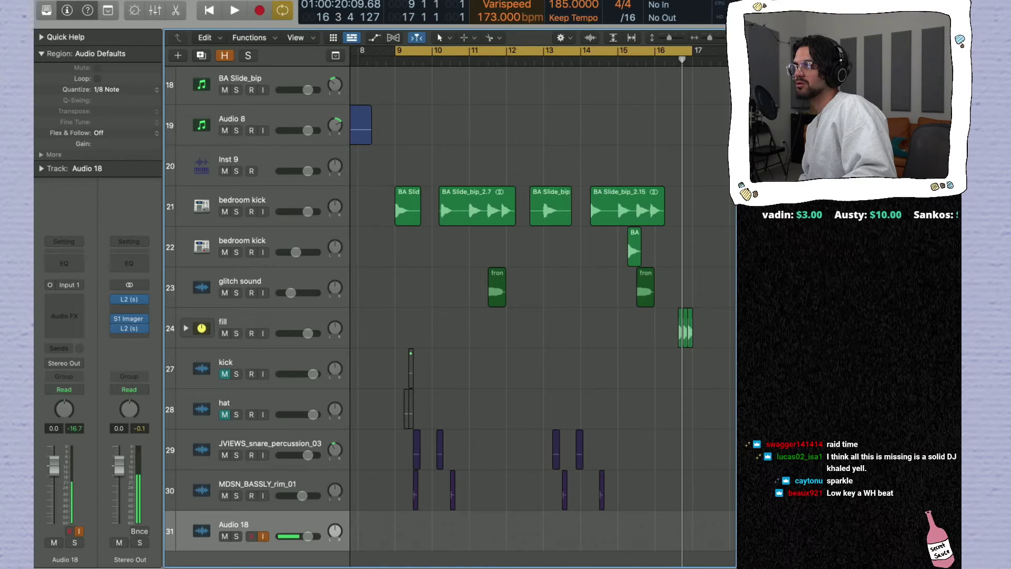
right_click(257, 11)
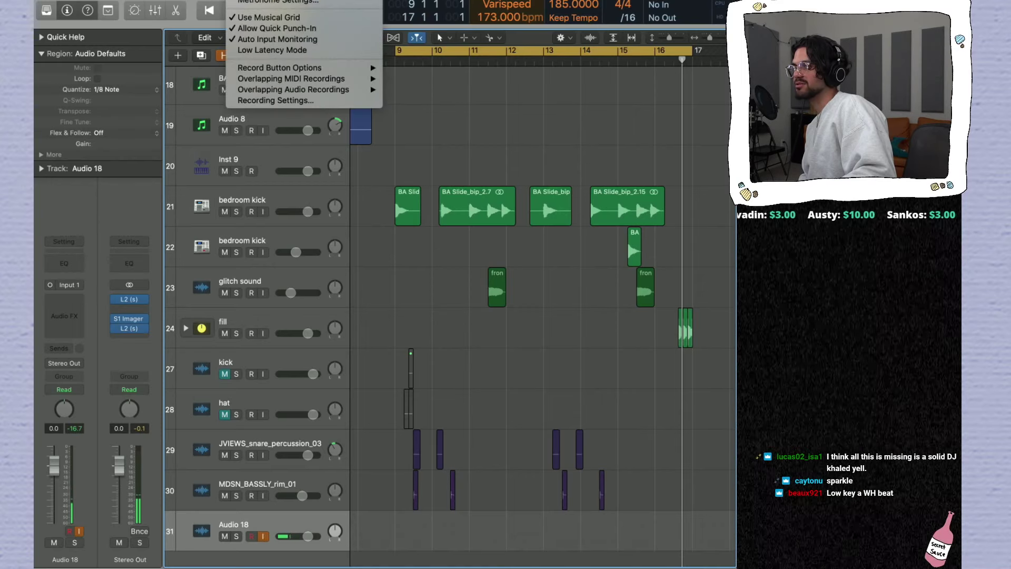
left_click(266, 50)
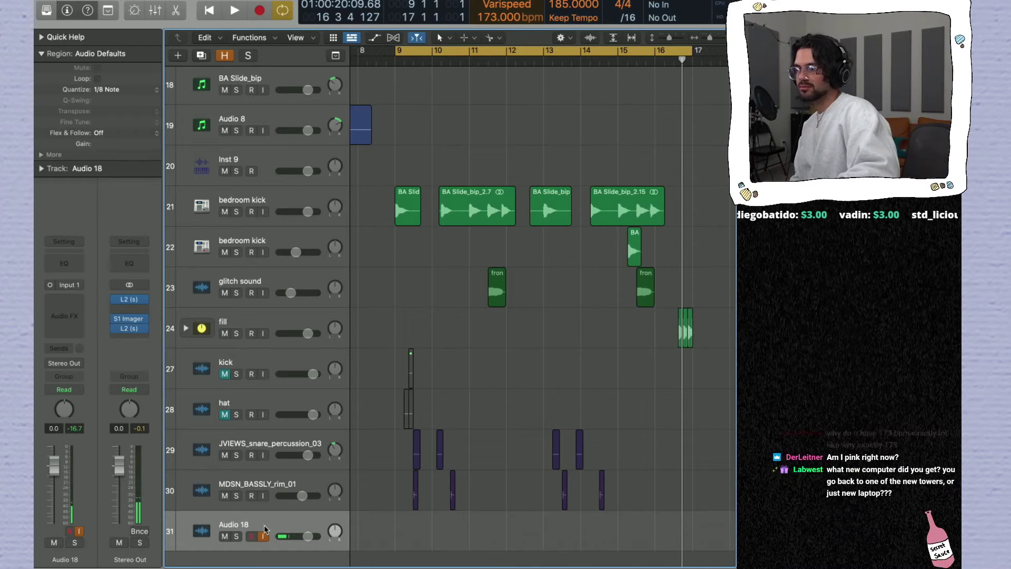
Step: Play the cycled section while monitoring the live input, and reset Audio 18's peak level display
key("space")
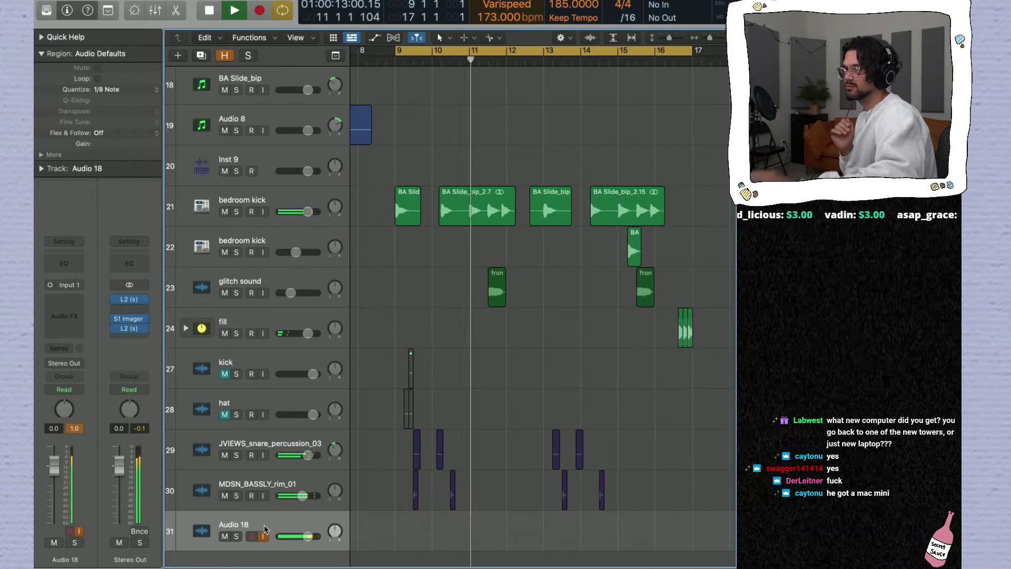
key("space")
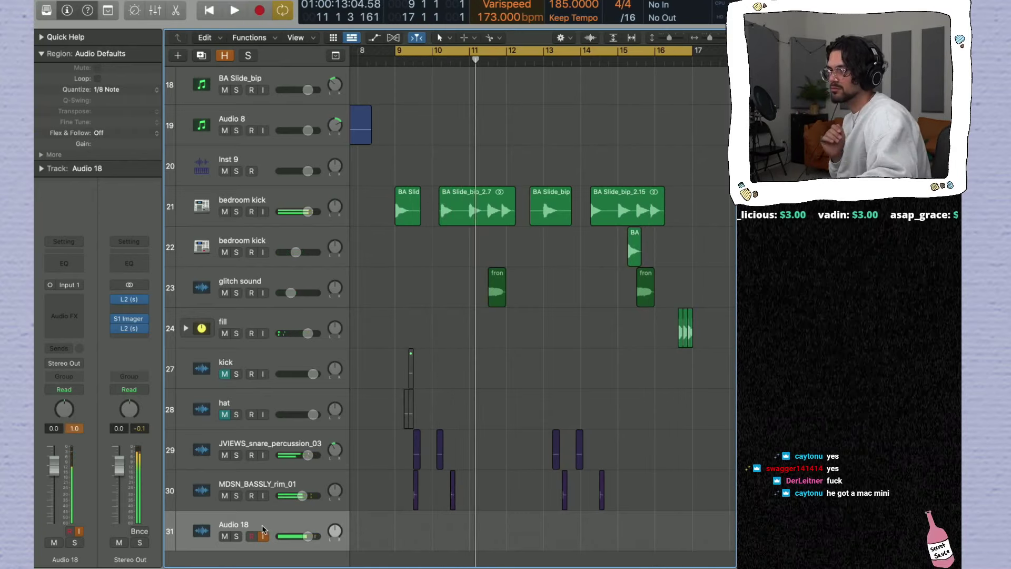
left_click(79, 430)
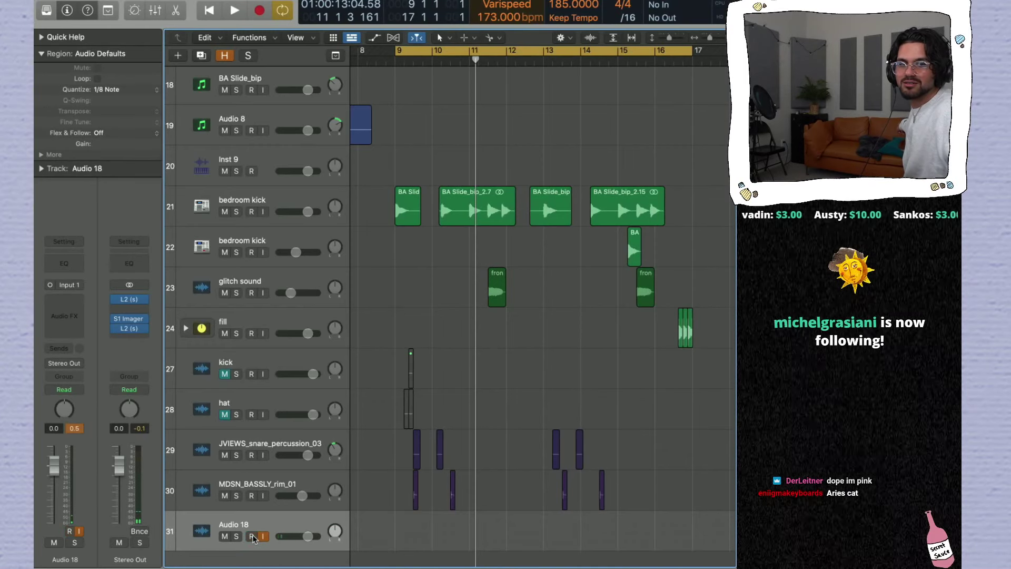
Step: Arm Audio 18 and record a clap take across the cycled section from bar 9 to 17
left_click(253, 536)
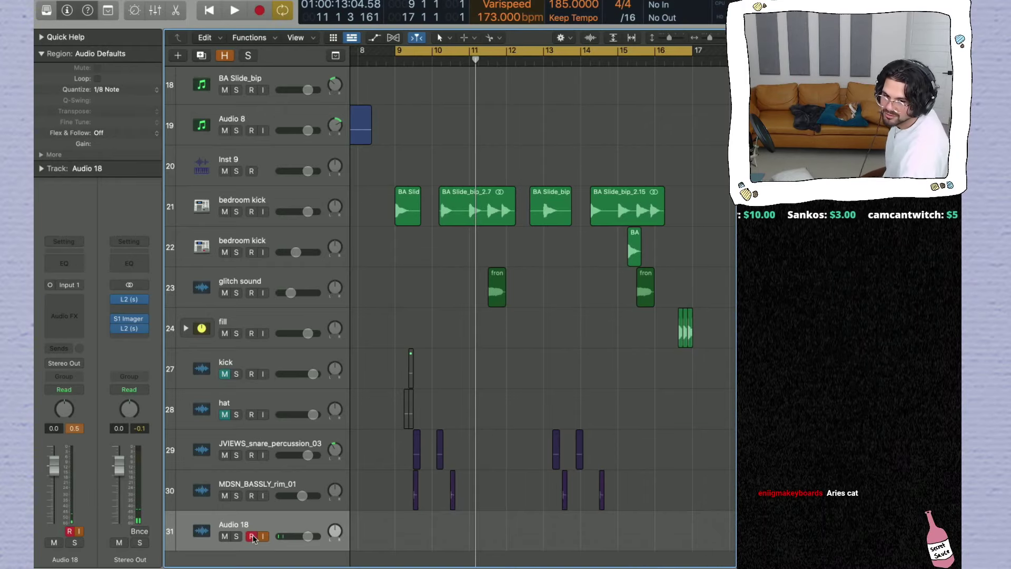
key("r")
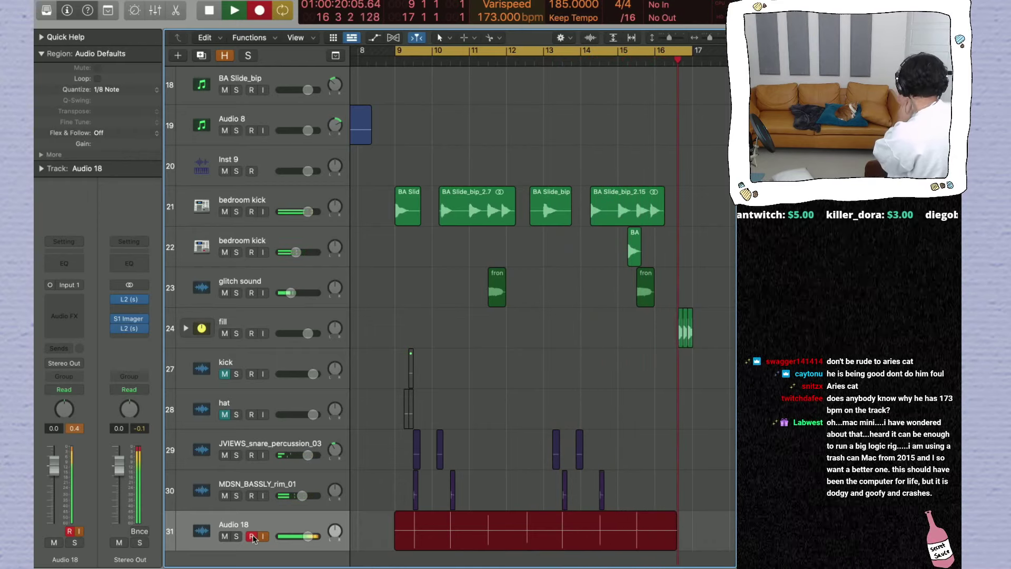
key("space")
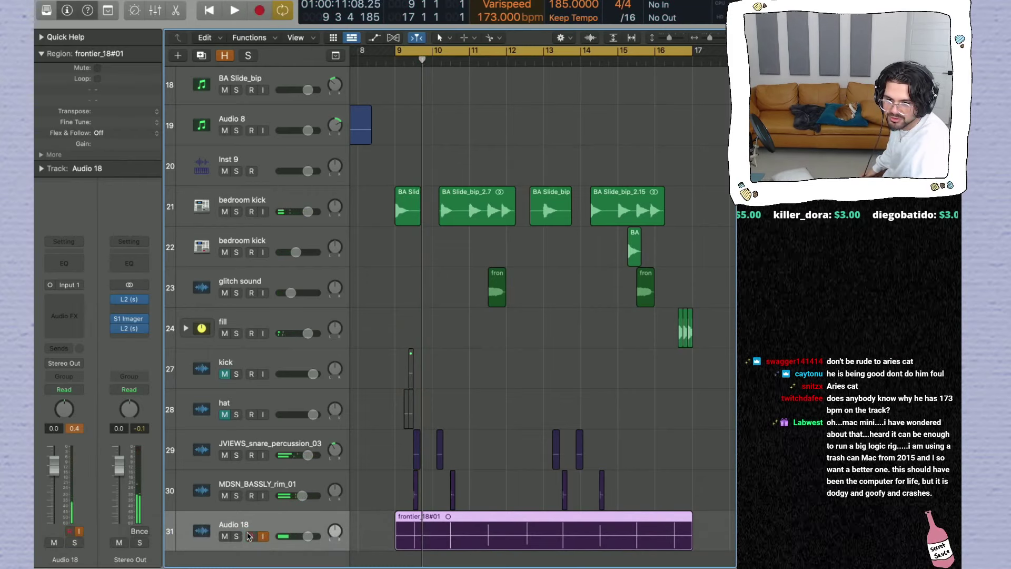
Step: Solo Audio 18 and play back the recorded claps while inspecting their waveform
left_click(235, 536)
key("space")
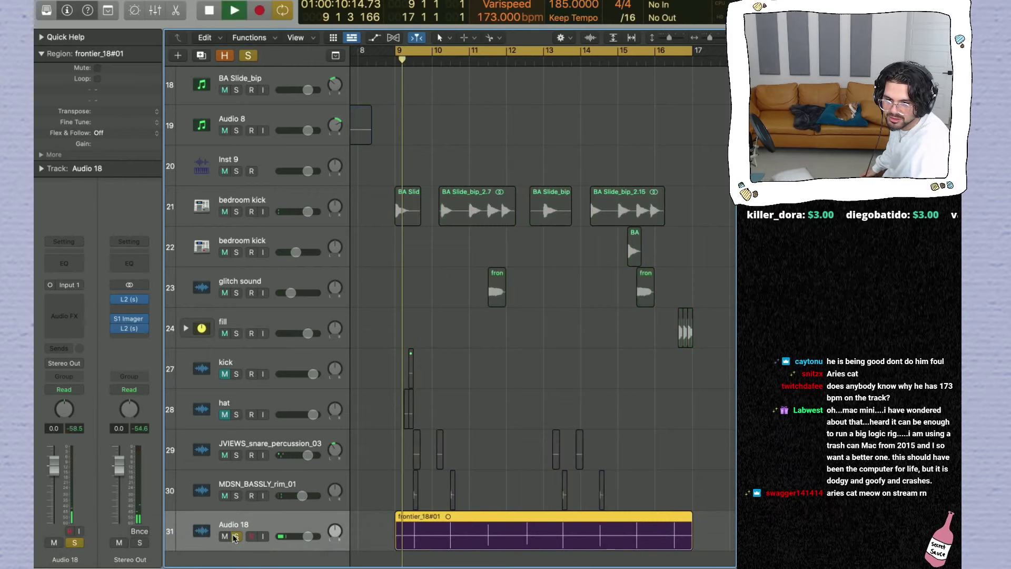
key("super+Right")
key("super+Right")
key("super+Right")
key("super+Right")
key("super+Right")
key("super+Right")
key("super+Right")
key("super+Right")
key("super+Right")
key("super+Right")
key("super+Right")
key("super+Right")
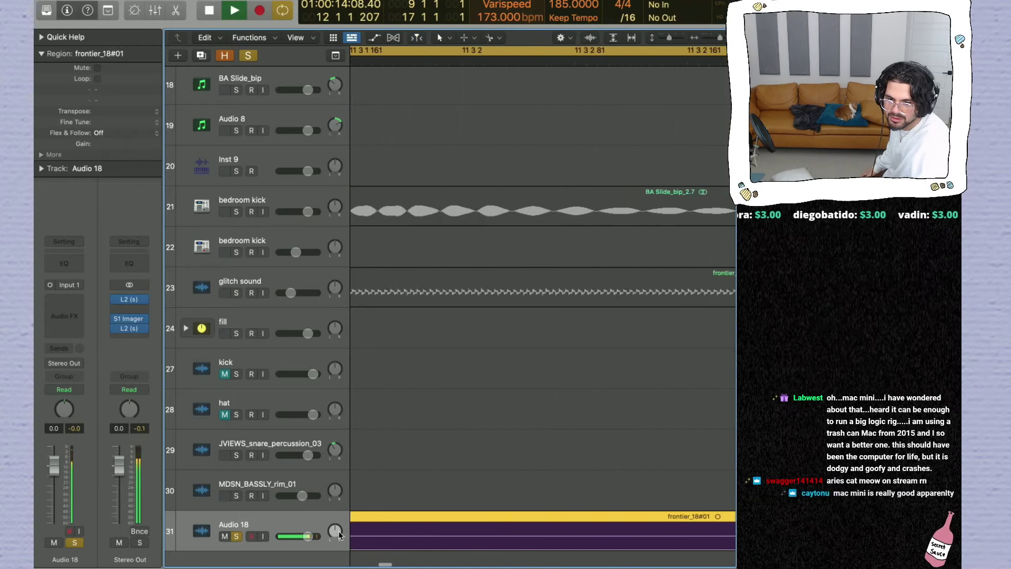
key("super+Left")
key("super+Left")
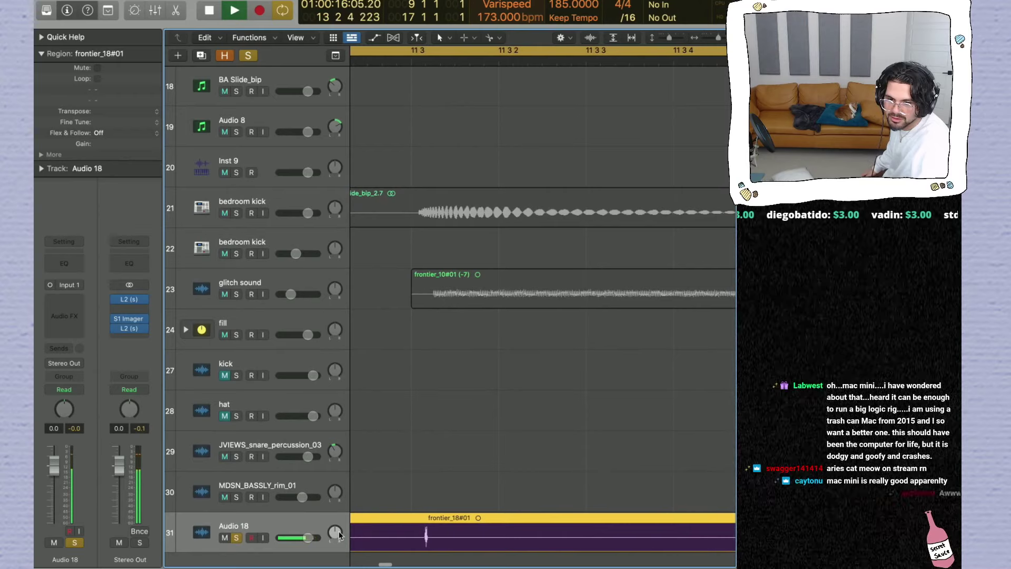
key("super+Left")
key("super+Left")
key("super+Left")
key("super+Left")
key("super+Left")
key("super+Left")
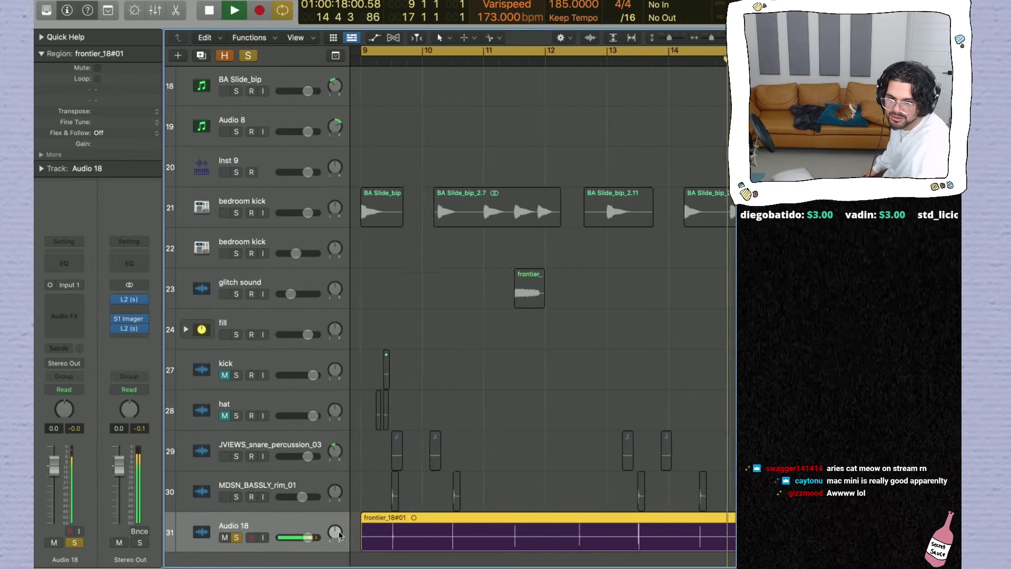
key("super+Right")
key("super+Right")
key("super+Right")
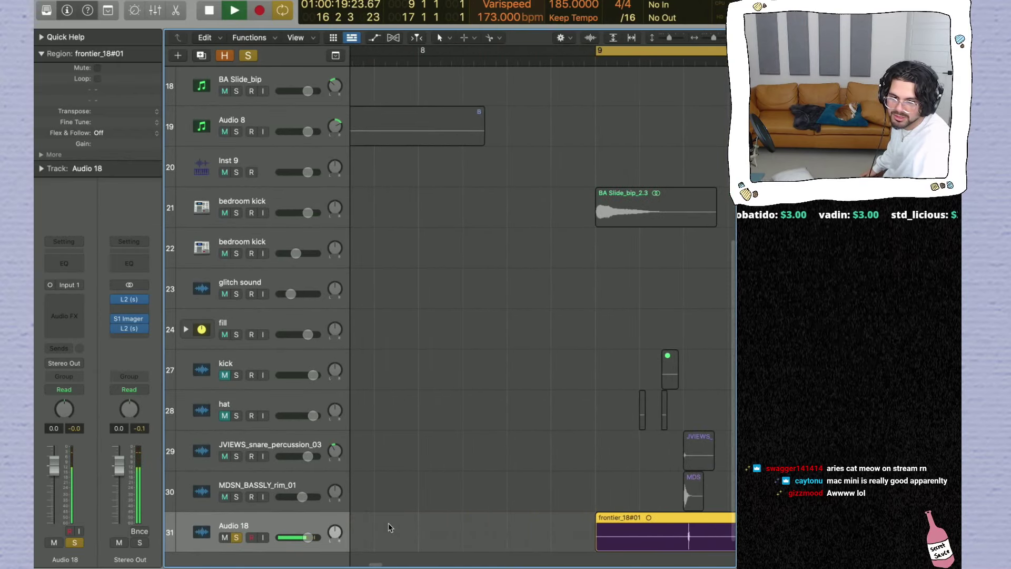
key("space")
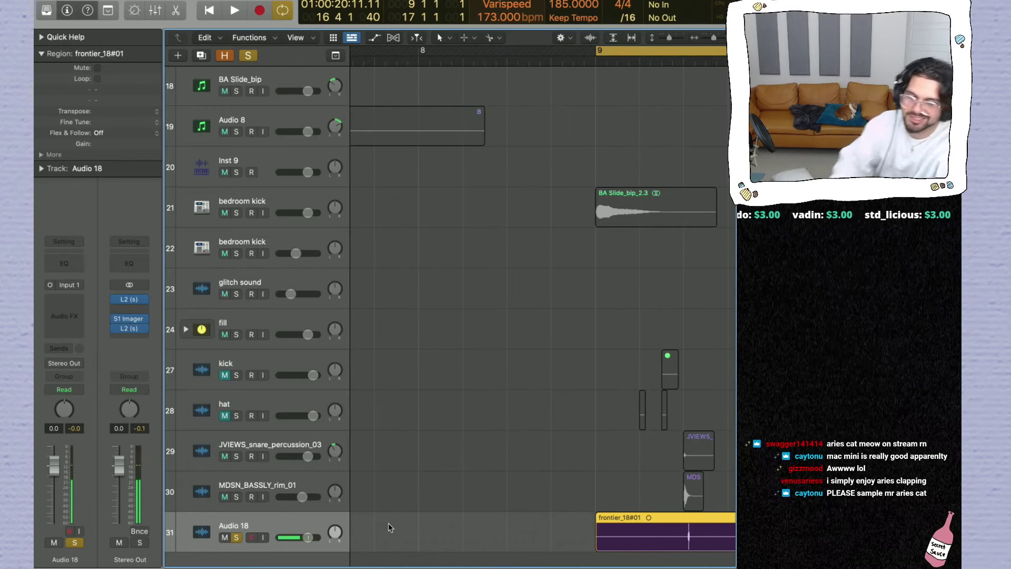
Step: Examine the first recorded clap's waveform and compare its timing with the snare and rim hits at 9 3
scroll(389, 524, "right", 3)
key("super+Right")
key("super+Right")
key("super+Right")
scroll(388, 524, "right", 2)
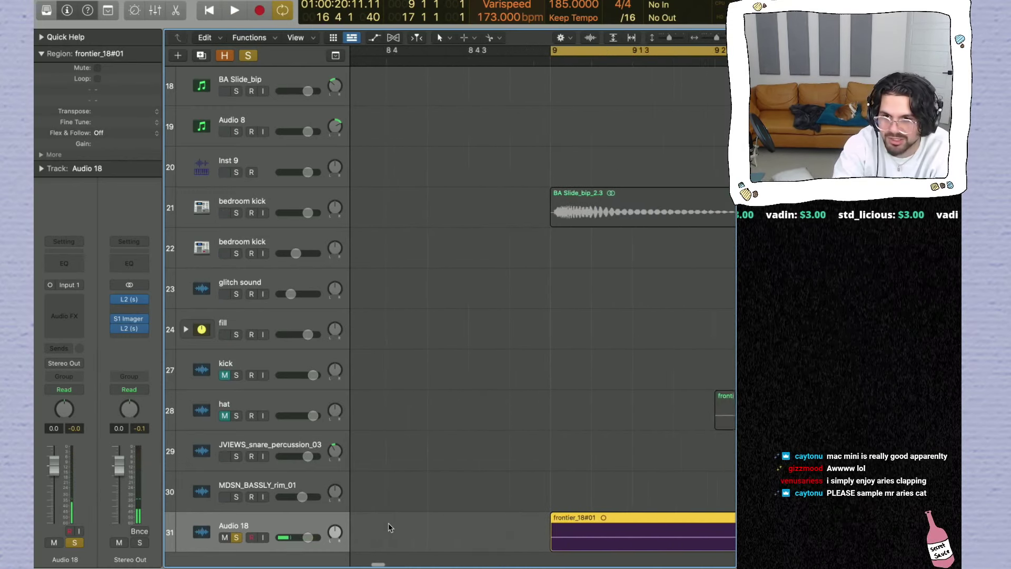
scroll(388, 523, "right", 15)
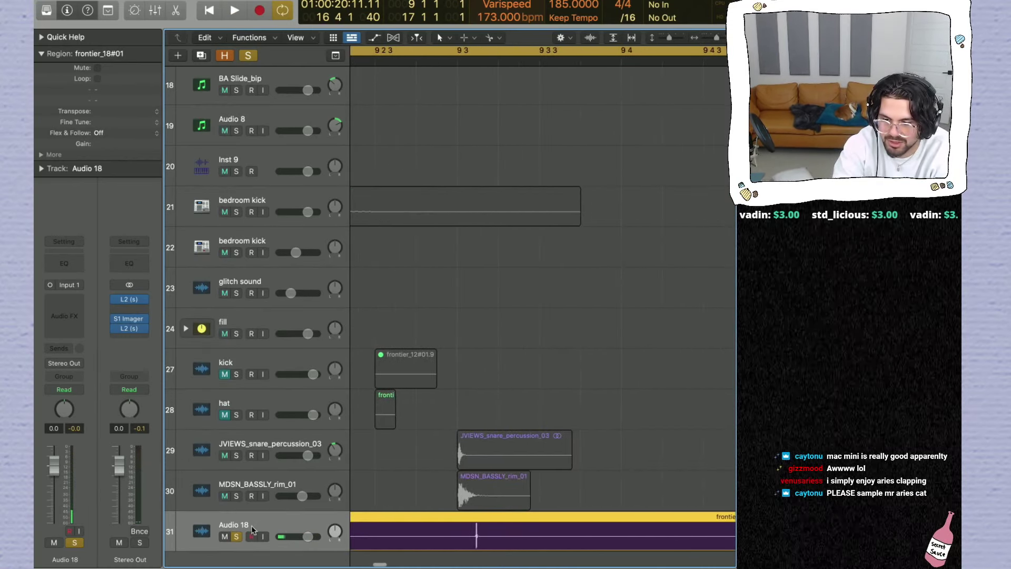
key("super+Right")
key("super+Right")
key("super+Right")
key("super+Right")
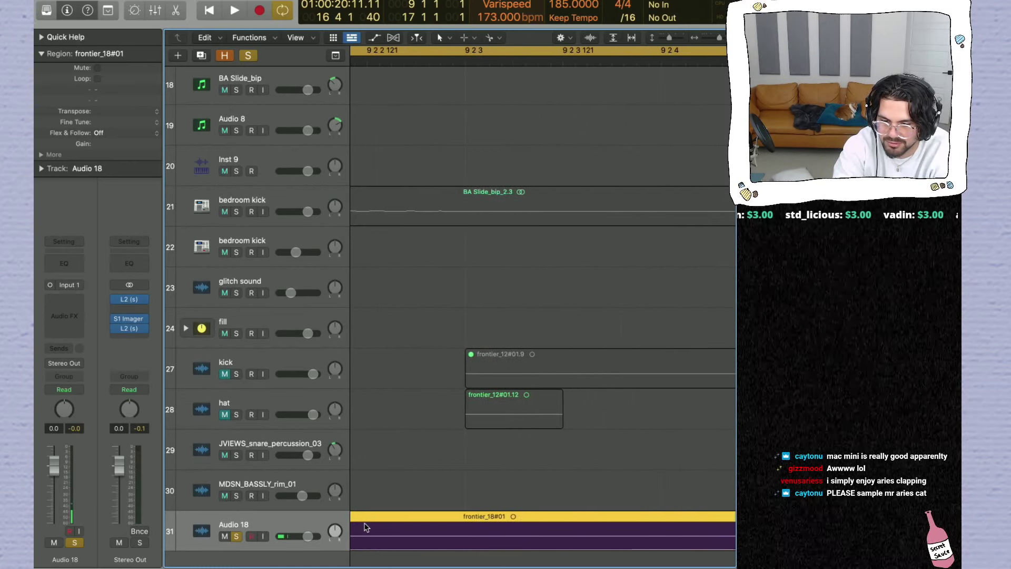
scroll(367, 528, "right", 8)
scroll(367, 527, "right", 1)
scroll(366, 527, "left", 2)
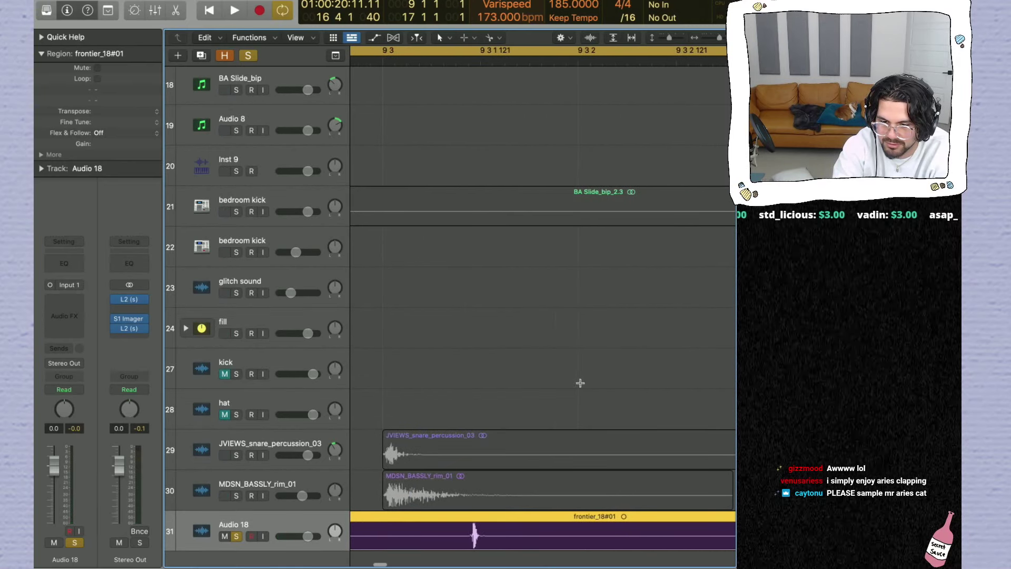
key("super+Right")
key("super+Right")
key("super+Right")
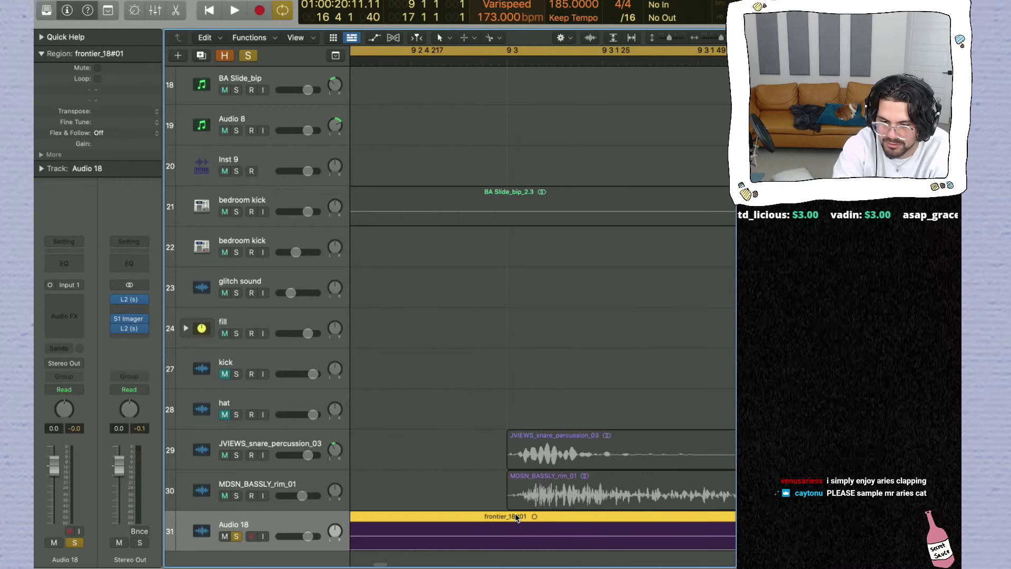
scroll(516, 518, "right", 2)
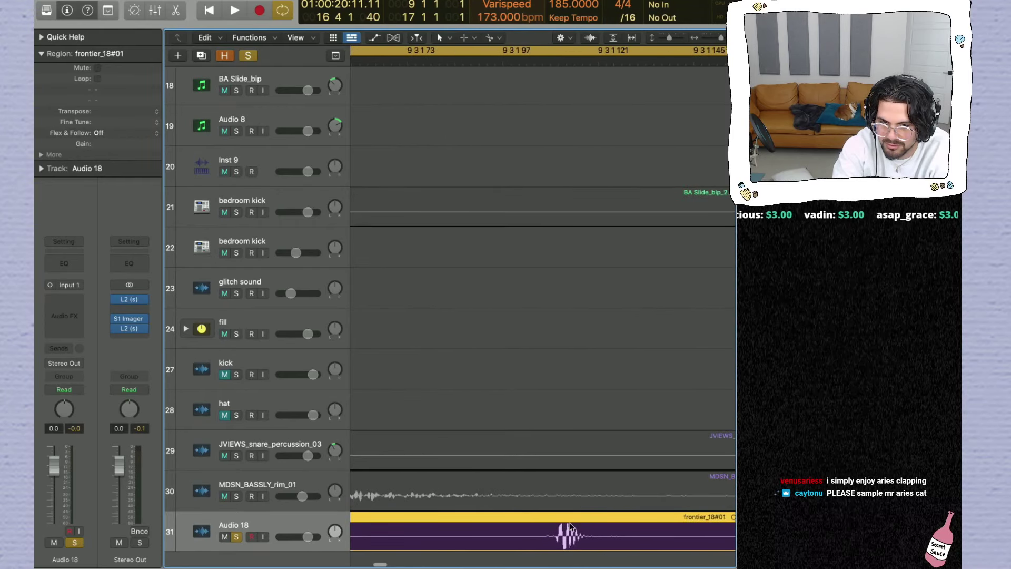
left_click(675, 38)
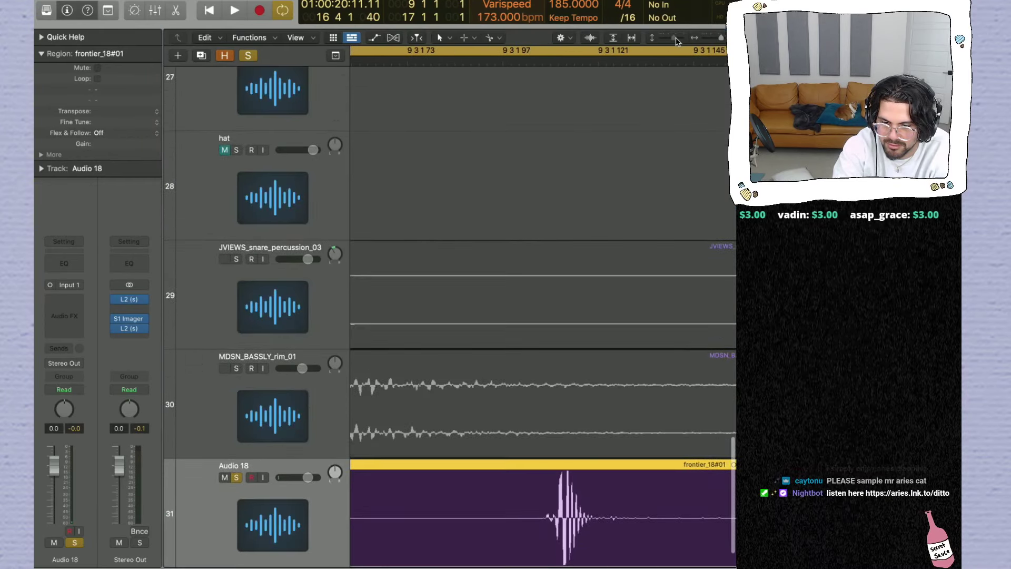
left_click_drag(676, 39, 673, 40)
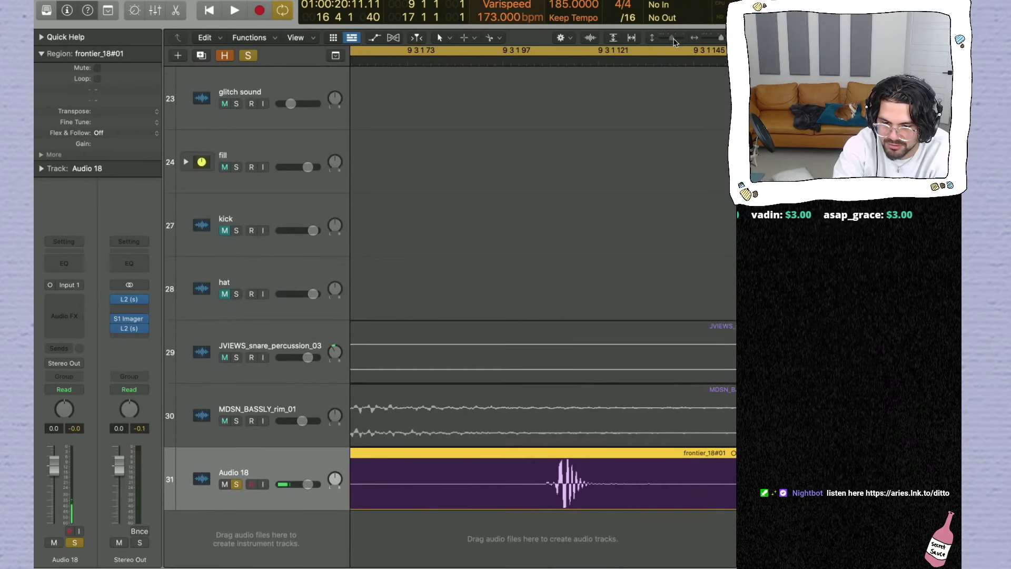
key("z")
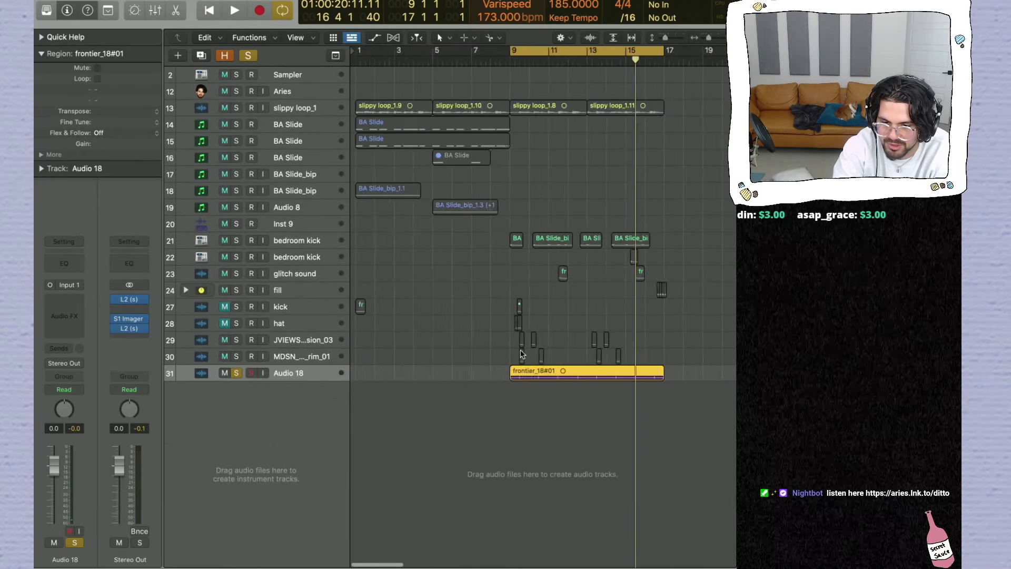
Step: Delete the recorded clap take and unsolo Audio 18
key("BackSpace")
key("Return")
left_click(236, 373)
Step: Turn on input monitoring, arm Audio 18 and record a new clap take across bars 9 to 17
left_click(262, 373)
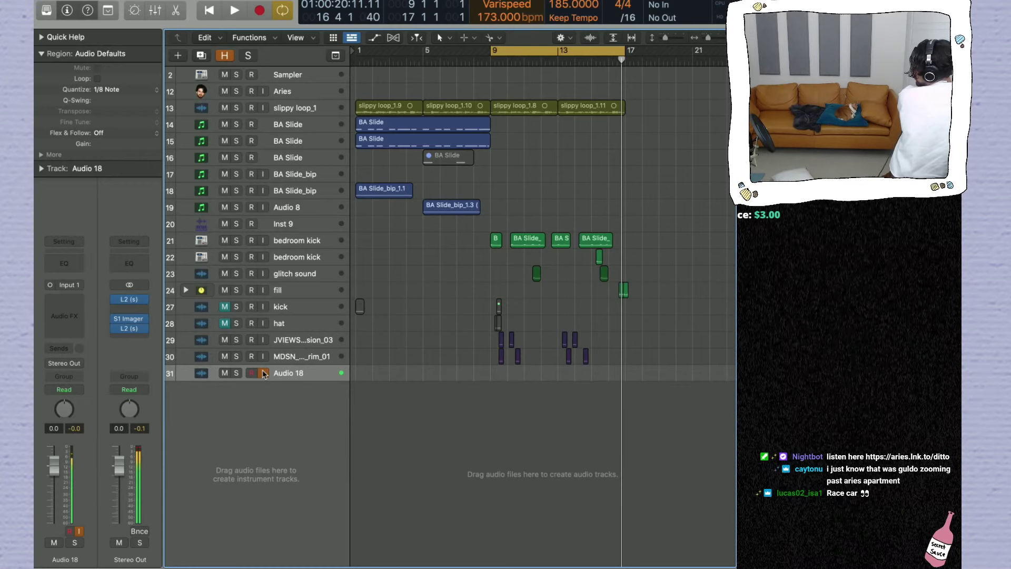
left_click(251, 373)
key("r")
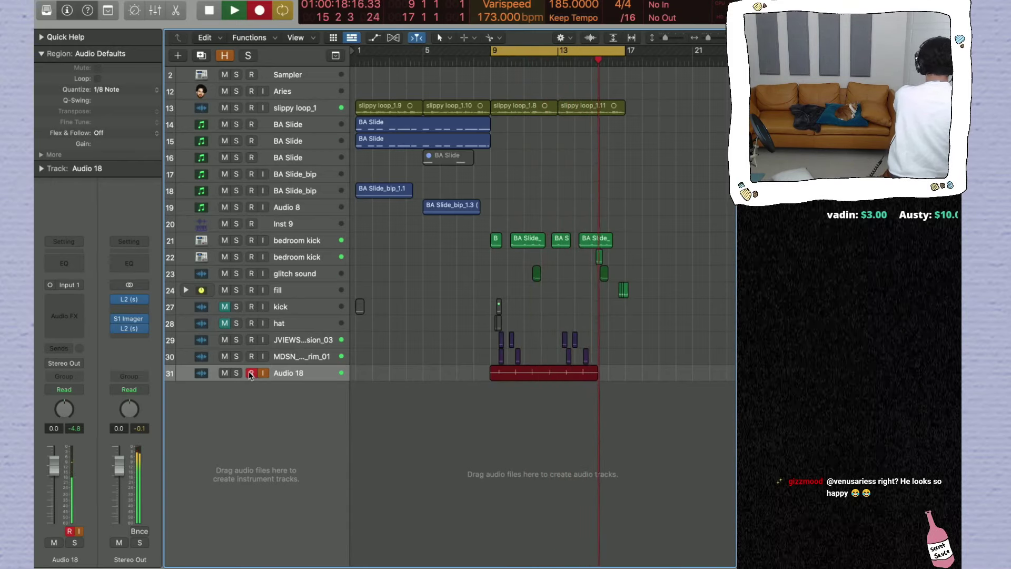
key("space")
Step: Duplicate the Audio 18 track setup and record a second clap layer across the cycled section on the new track
key("super+d")
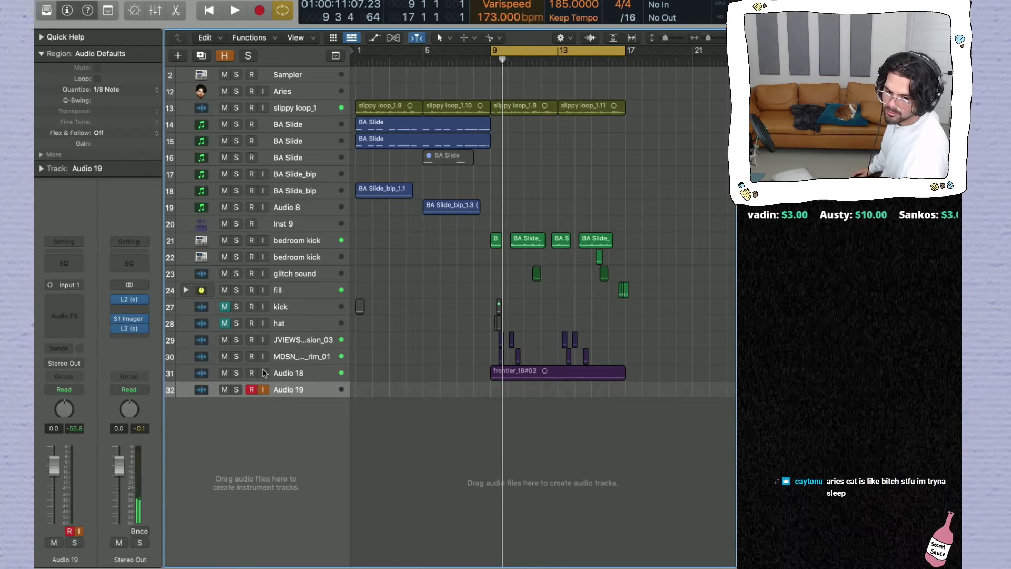
key("r")
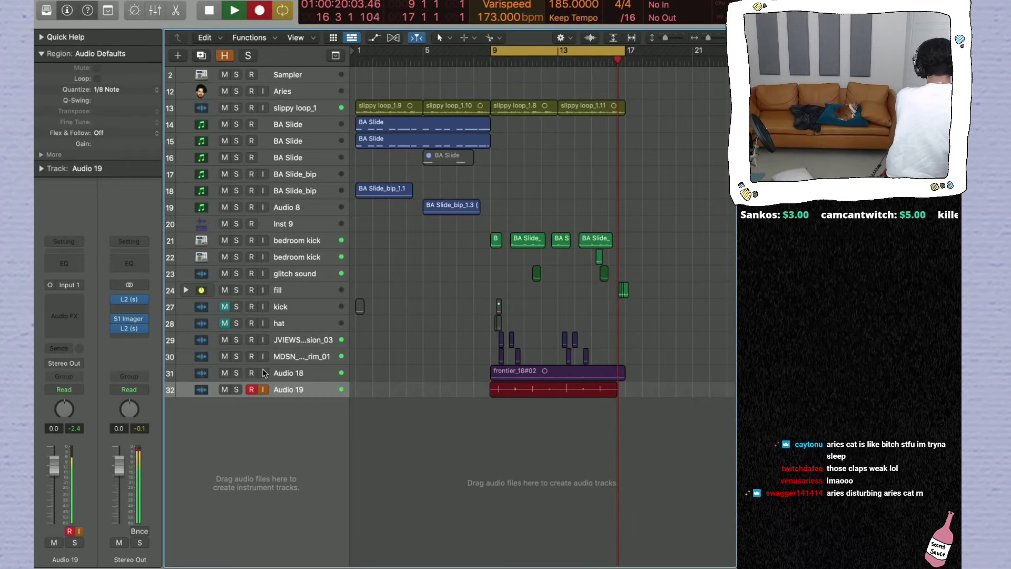
key("space")
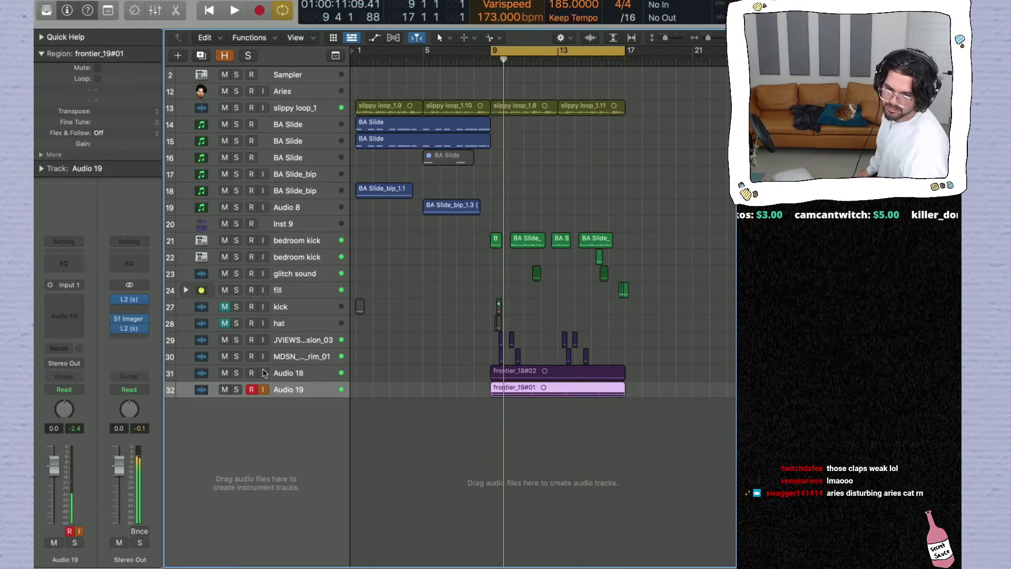
Step: Duplicate the Audio 19 track setup, record a third clap layer across the cycle, and turn off its input monitoring
key("super+d")
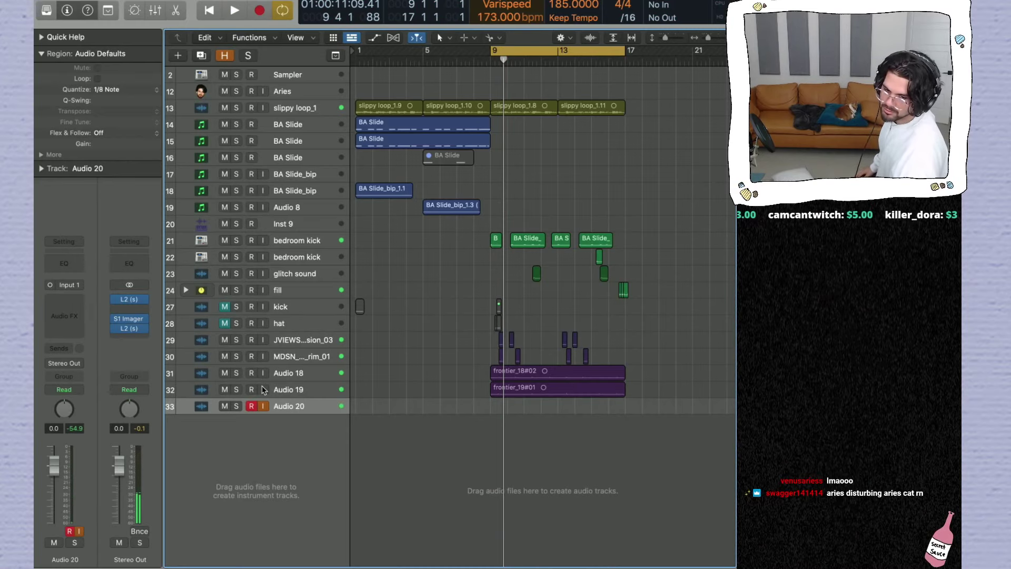
key("r")
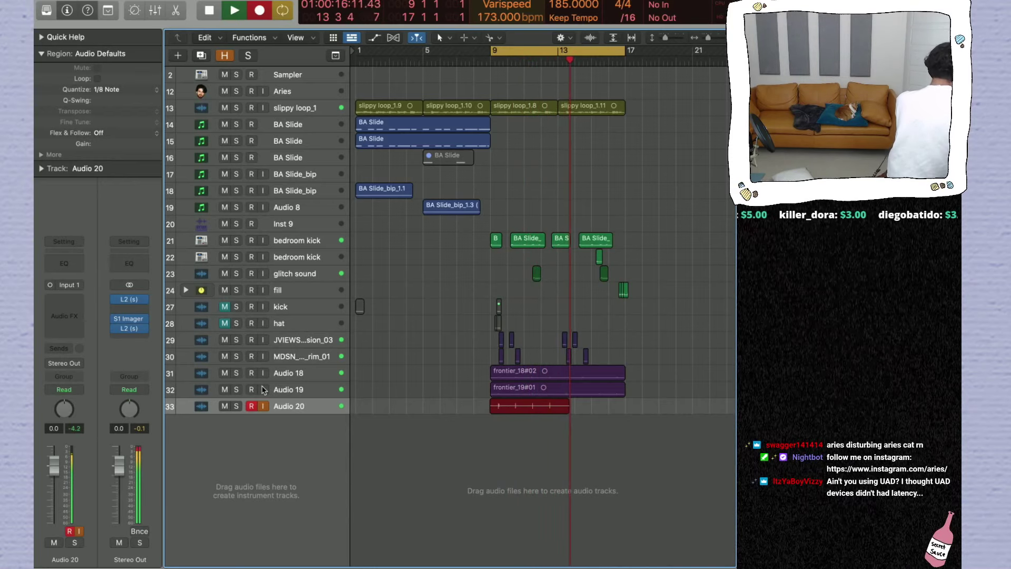
key("space")
left_click(263, 406)
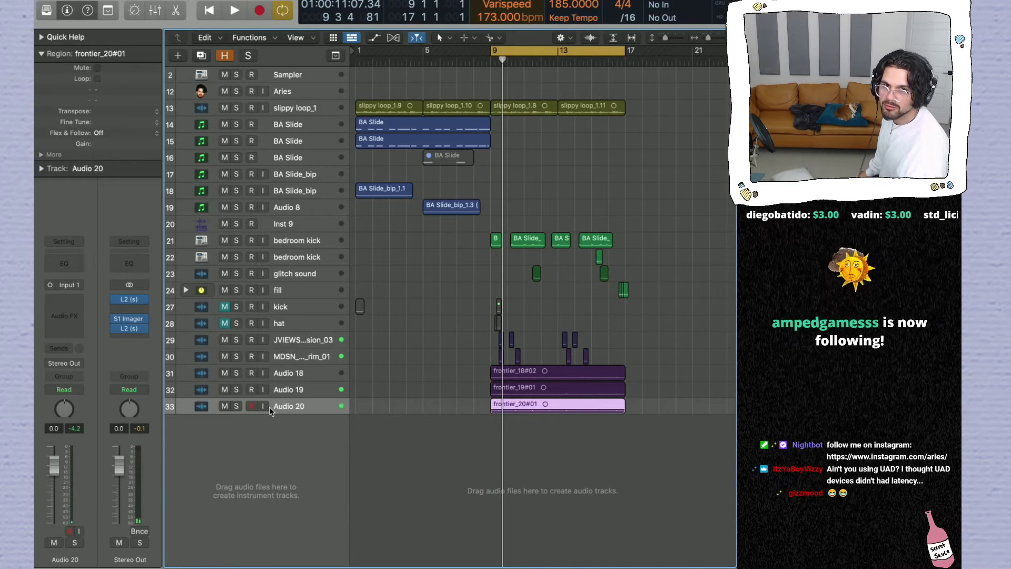
Step: Duplicate the Audio 20 track setup, turn on monitoring, arm the new track and record a fourth clap layer across bars 9 to 17
key("super+d")
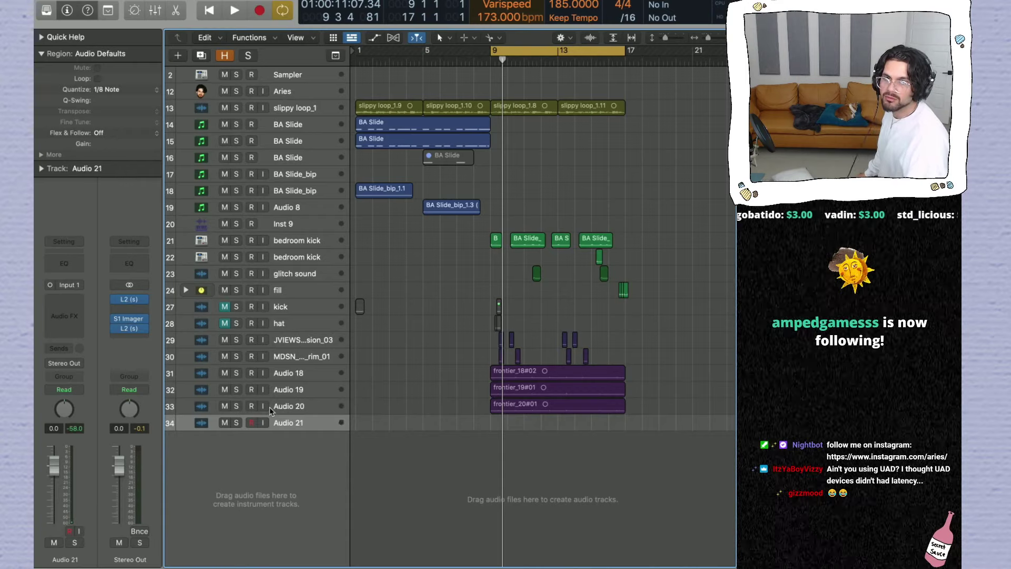
left_click(263, 422)
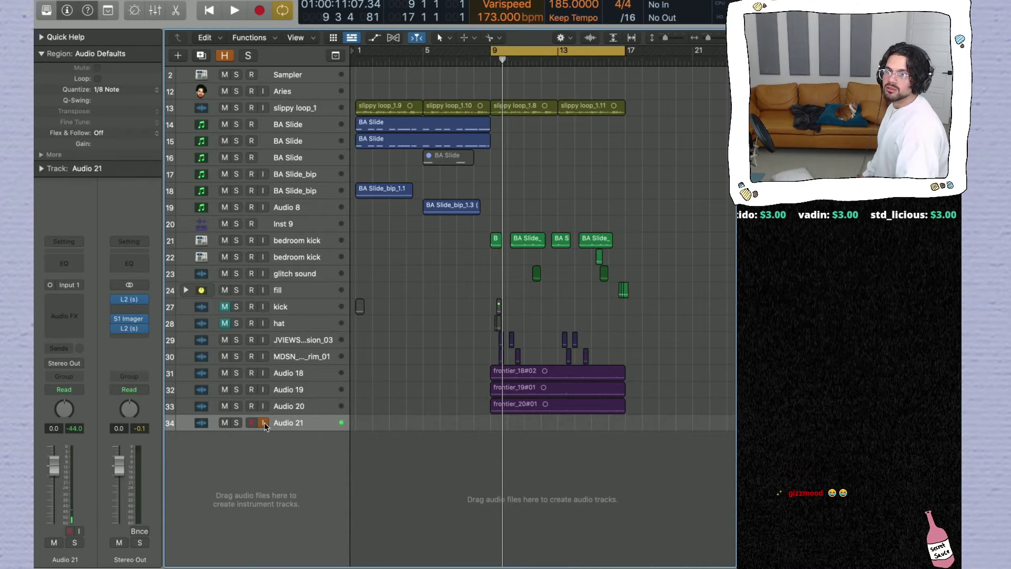
left_click(251, 423)
key("r")
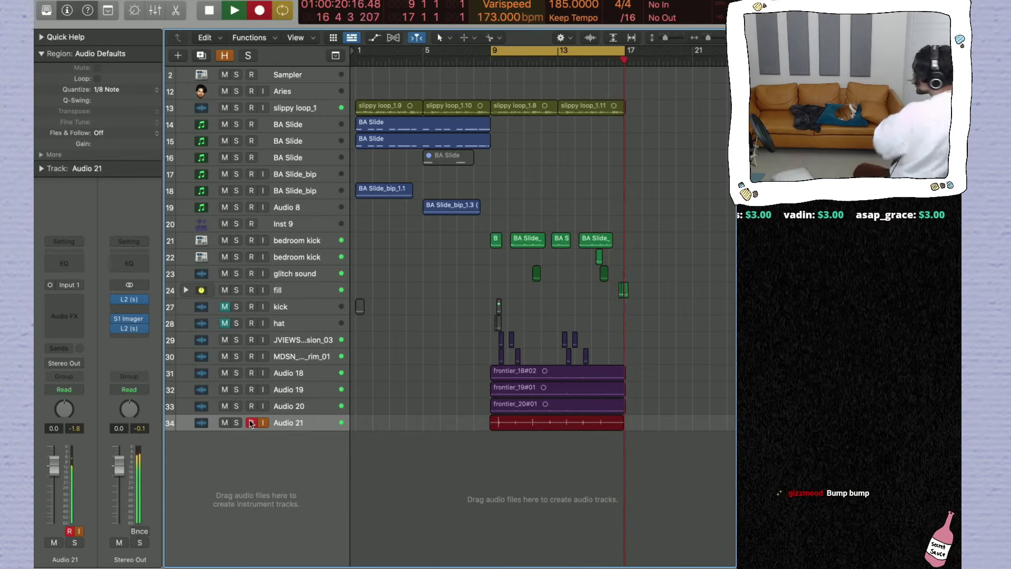
key("space")
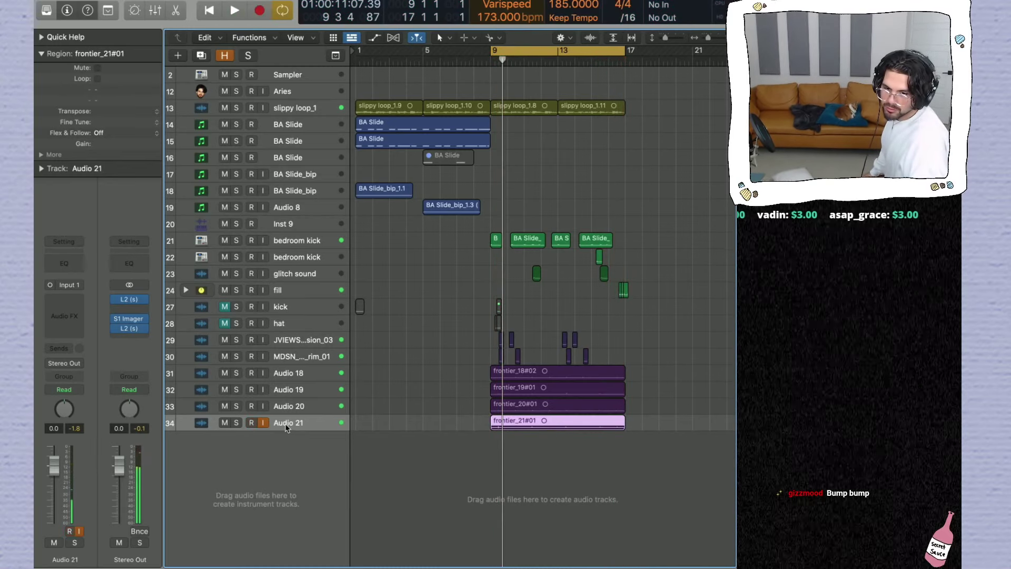
Step: Pan the four clap tracks apart, with Audio 21 at +63, and group them into a summing stack named [clap]
left_click_drag(669, 42, 673, 43)
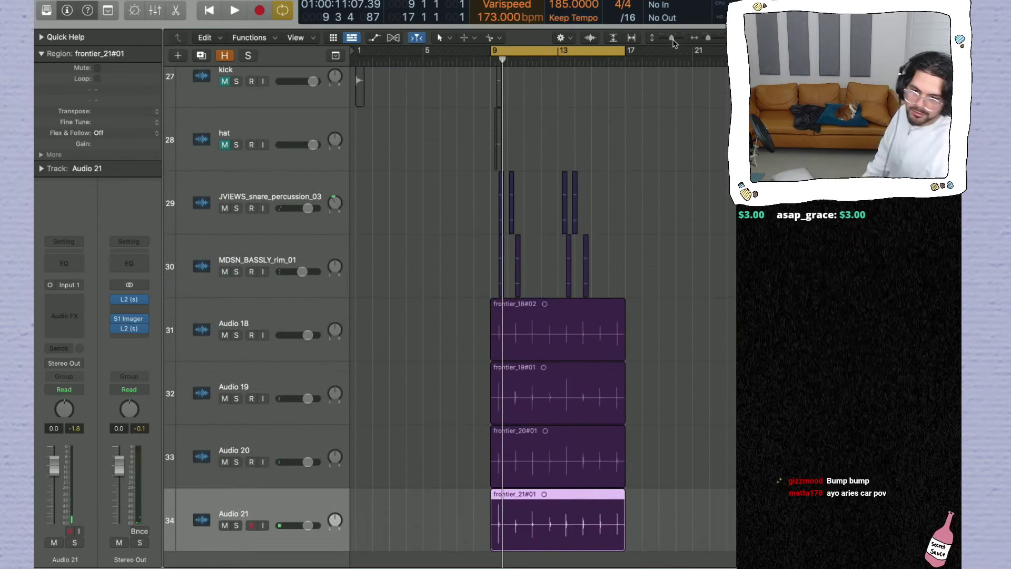
left_click_drag(339, 328, 339, 334)
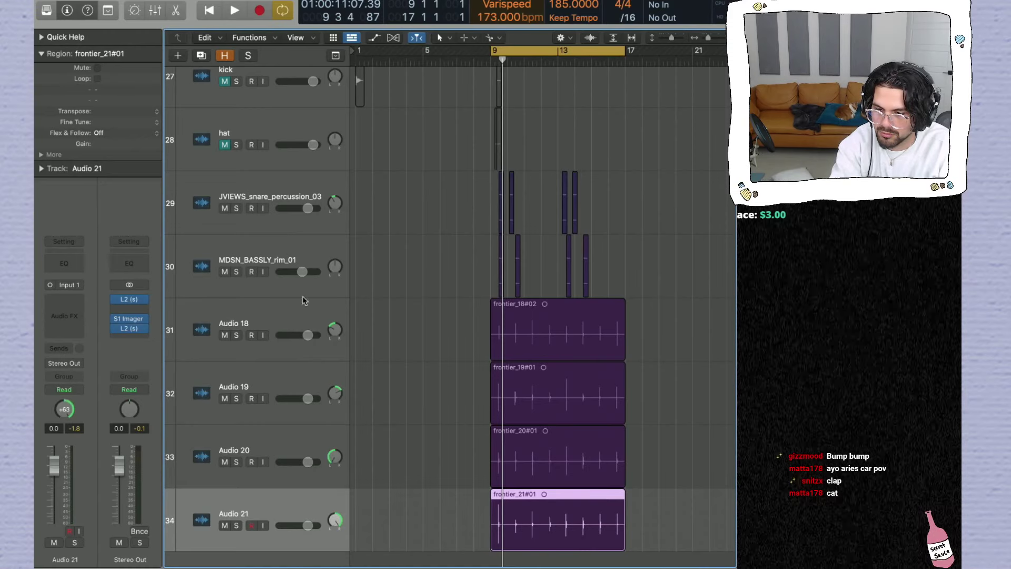
left_click(290, 313, "shift")
key("super+shift+d")
key("Return")
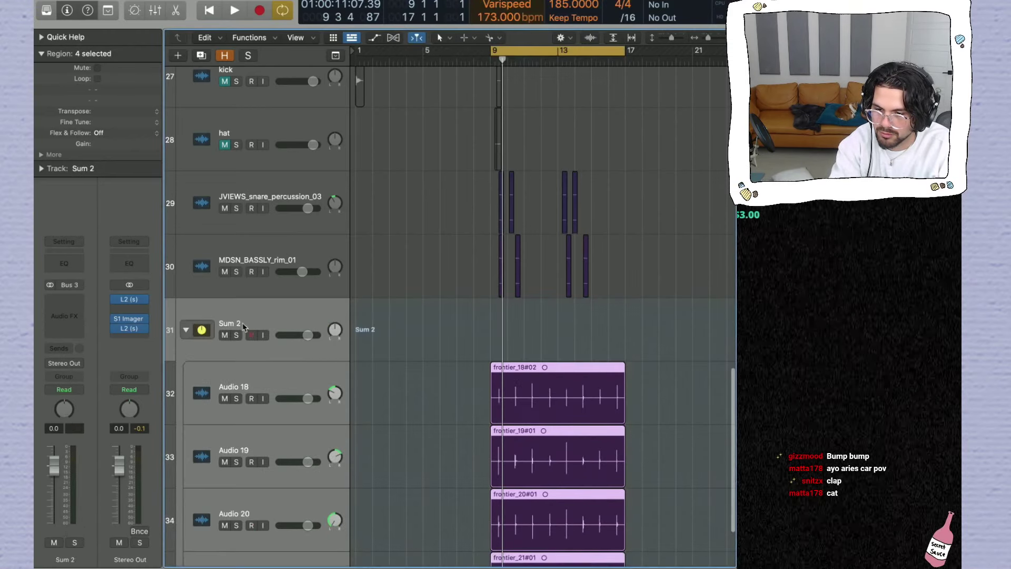
double_click(232, 322)
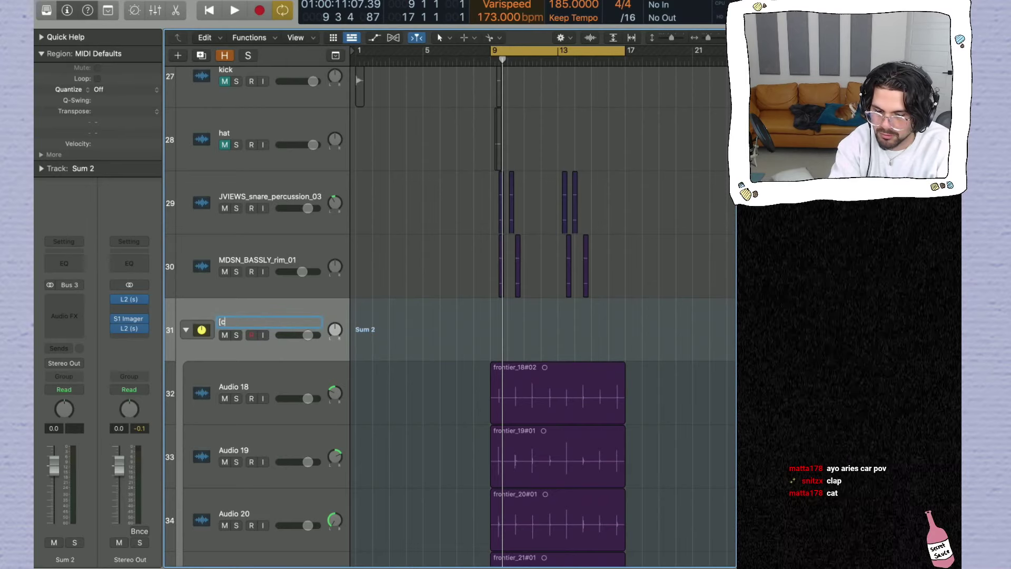
Step: Collapse the [clap] stack and lower its volume to -6.8 dB while the section plays
key("space")
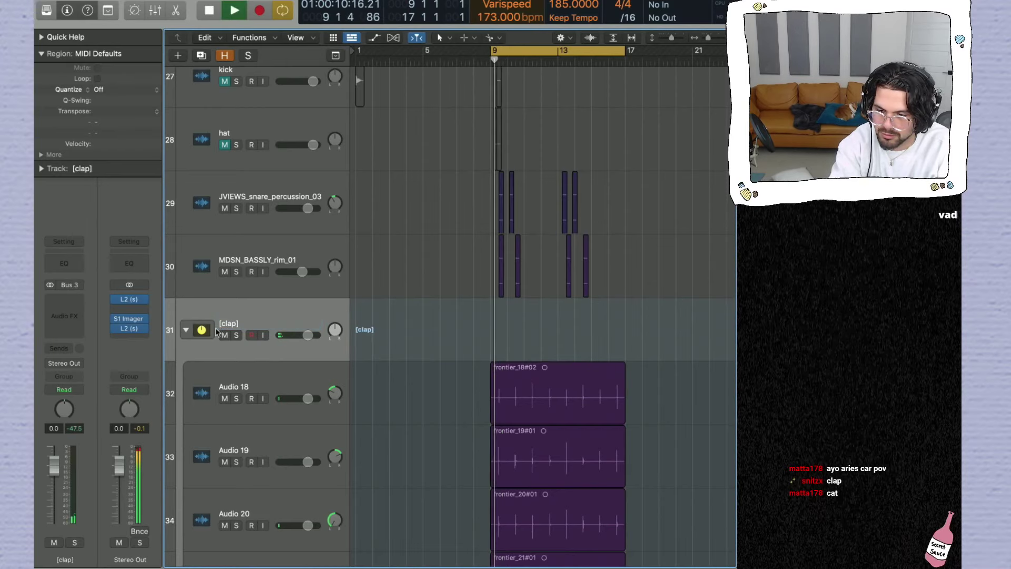
left_click(186, 330)
left_click_drag(308, 484, 299, 485)
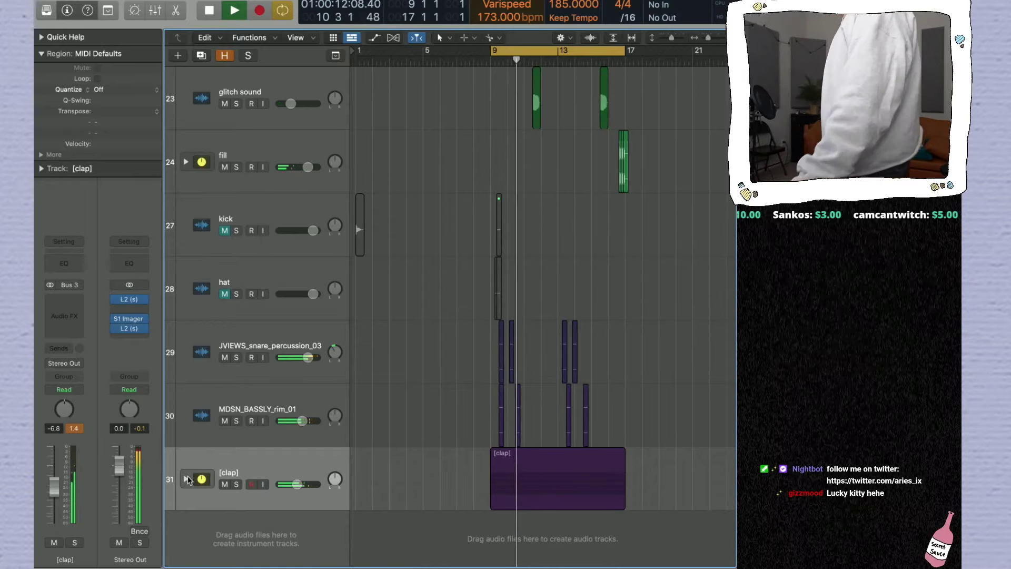
key("space")
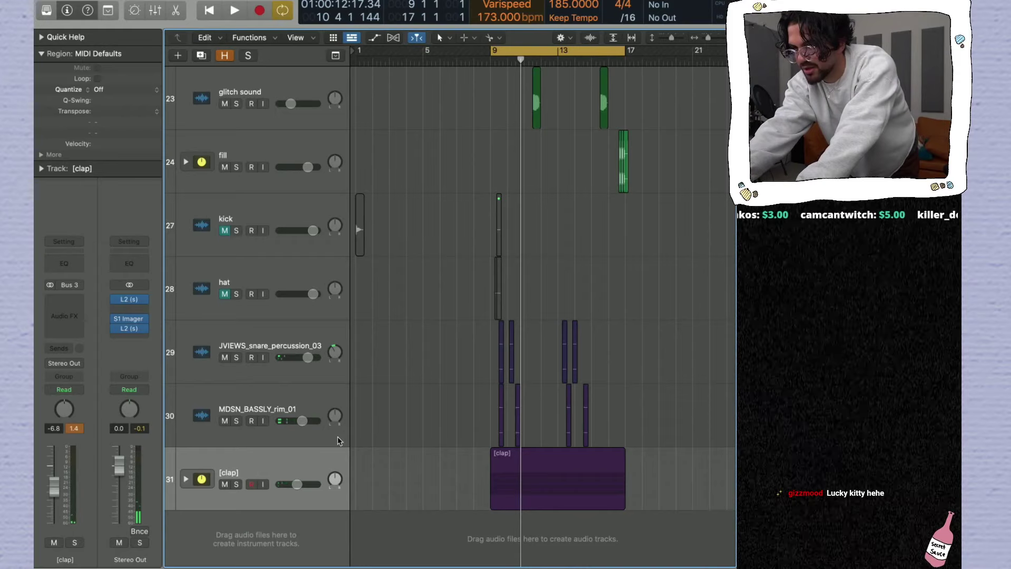
Step: Compare the cycled section with the [clap] stack muted and unmuted
key("space")
key("super+Right")
key("super+Right")
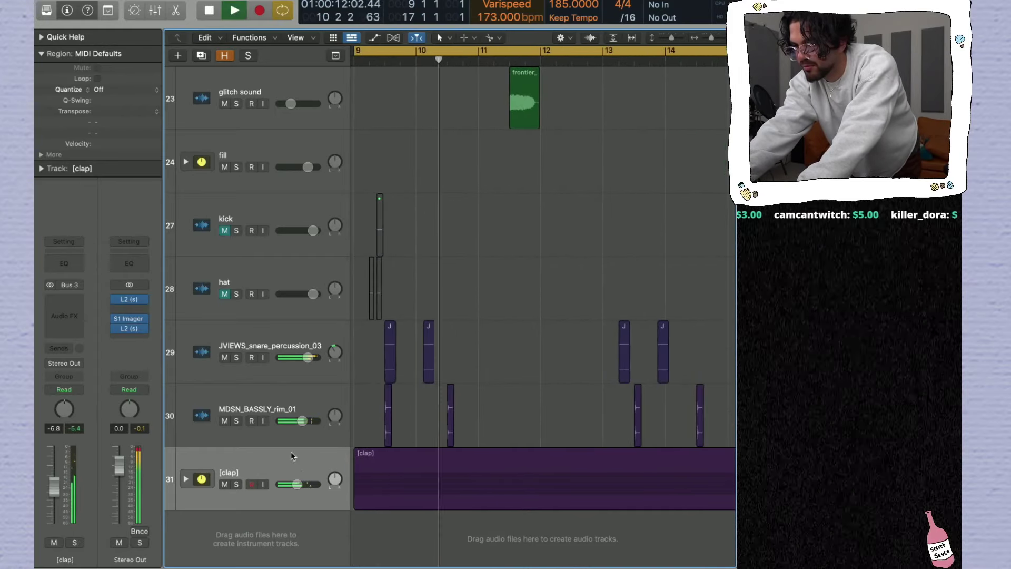
left_click(186, 479)
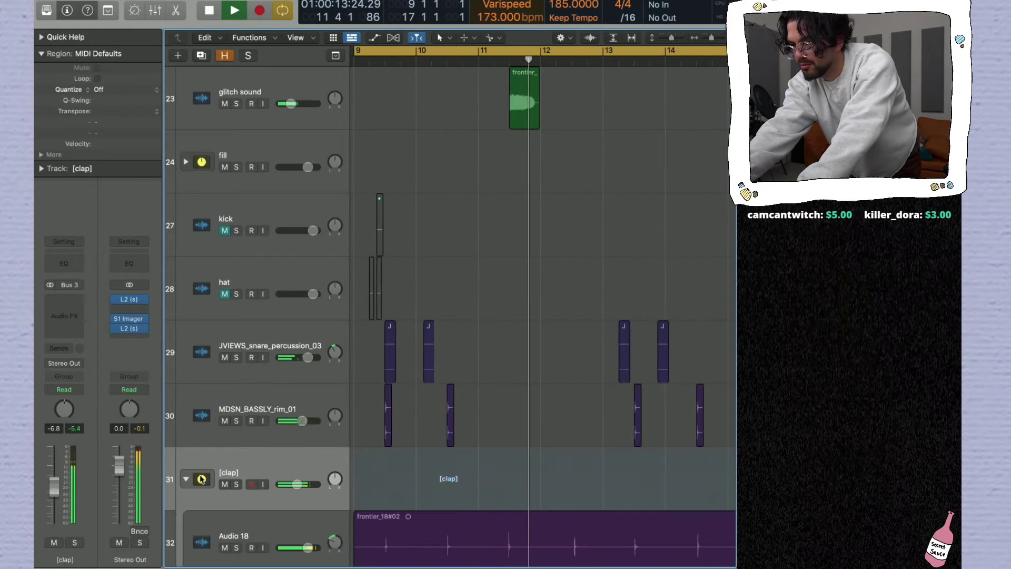
left_click(186, 479)
left_click(225, 484)
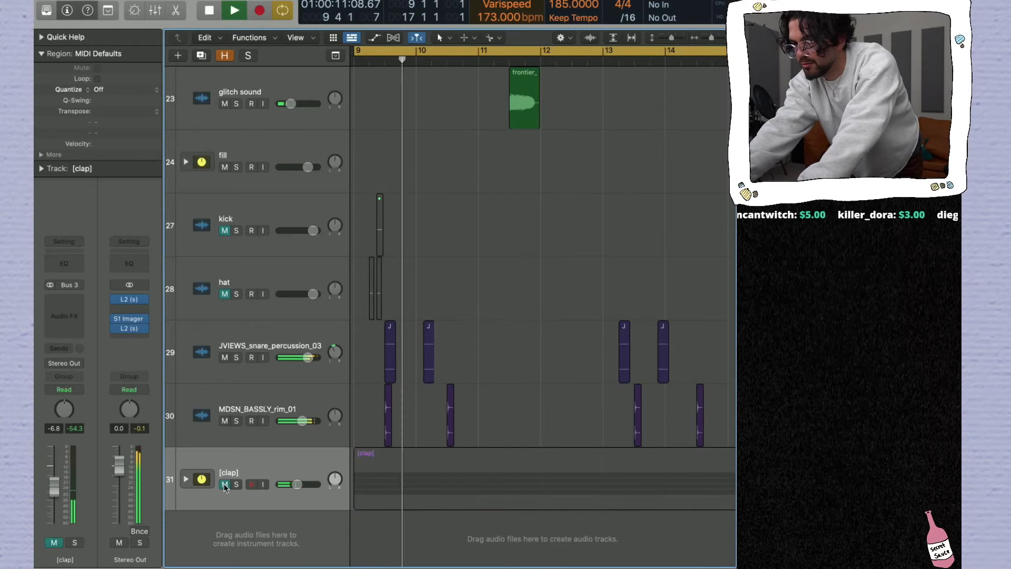
left_click(225, 484)
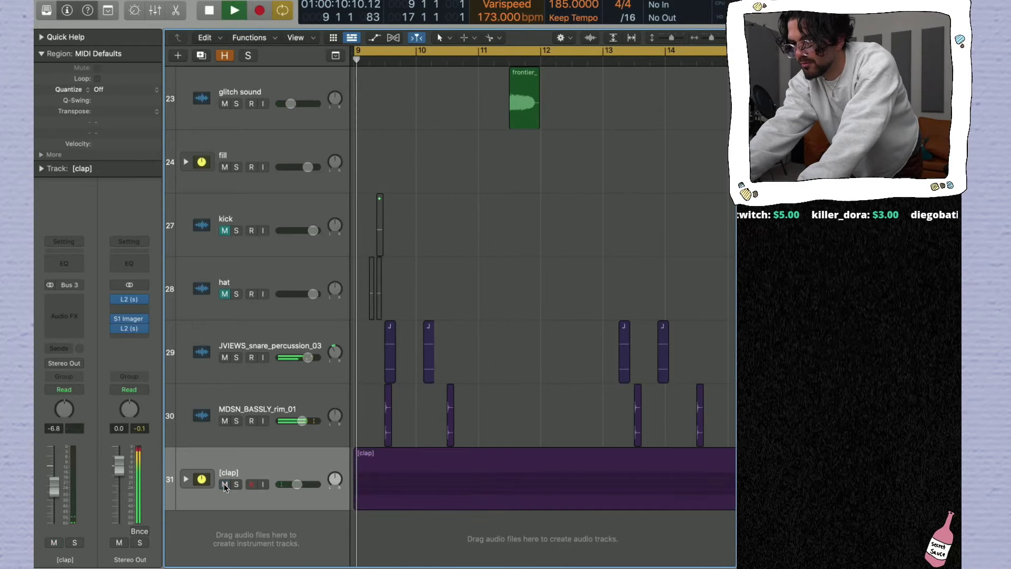
Step: Solo and expand the [clap] stack, listen to its layers and select the four recorded clap regions
left_click(236, 484)
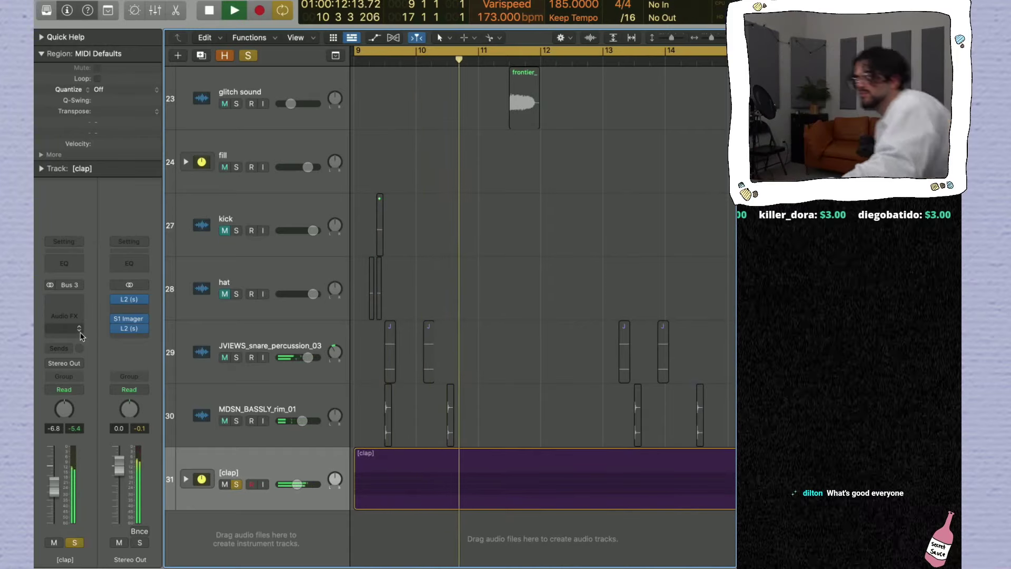
left_click(186, 480)
scroll(278, 466, "down", 3)
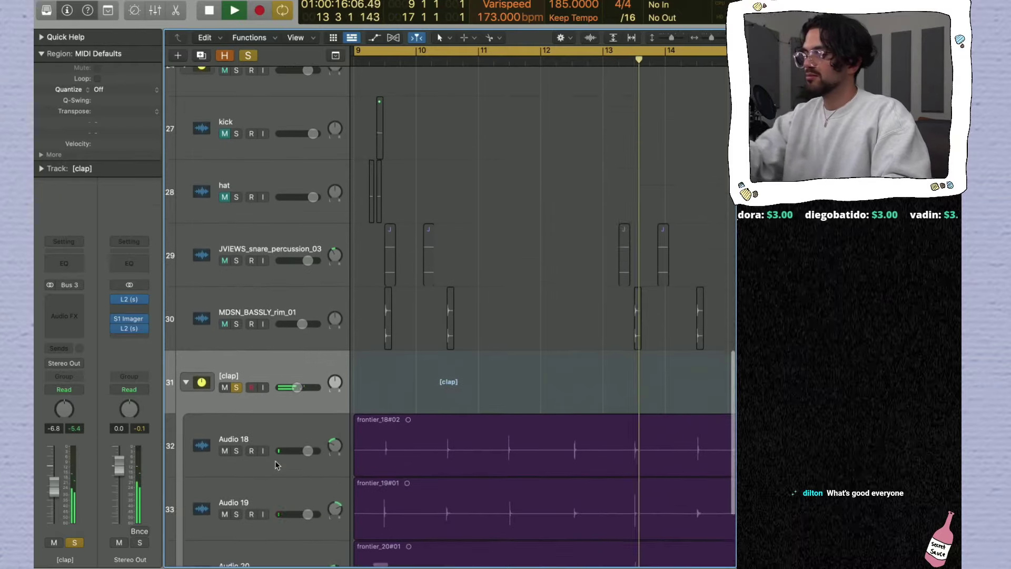
scroll(275, 461, "down", 3)
mouse_move(670, 38)
left_mouse_down()
mouse_move(659, 37)
mouse_move(668, 37)
left_mouse_up()
scroll(630, 334, "down", 3)
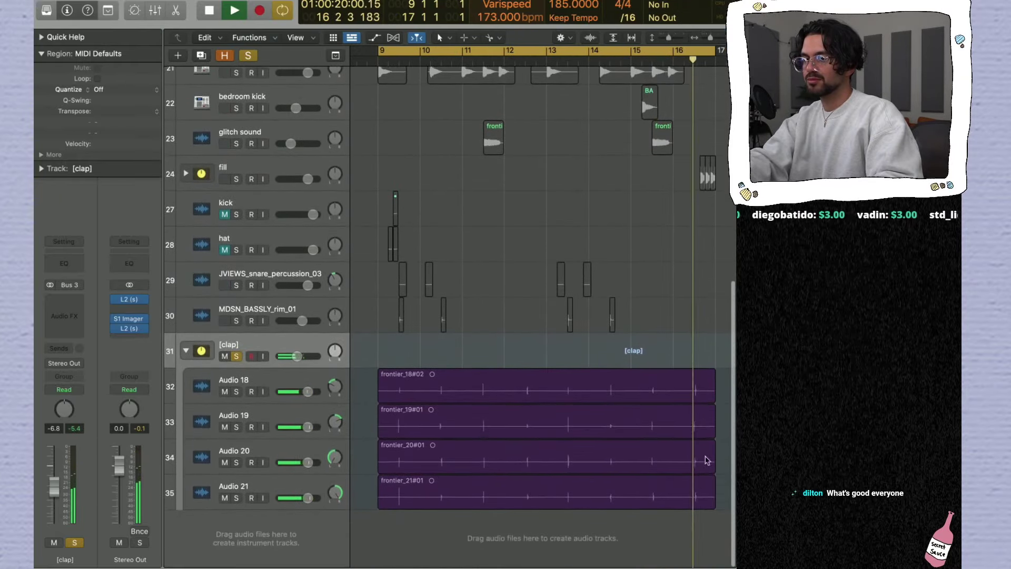
left_click_drag(720, 490, 414, 389)
left_click_drag(410, 389, 410, 490)
key("t")
key("t")
Step: Insert a stereo Little AlterBoy pitch effect on the [clap] stack
left_click(72, 320)
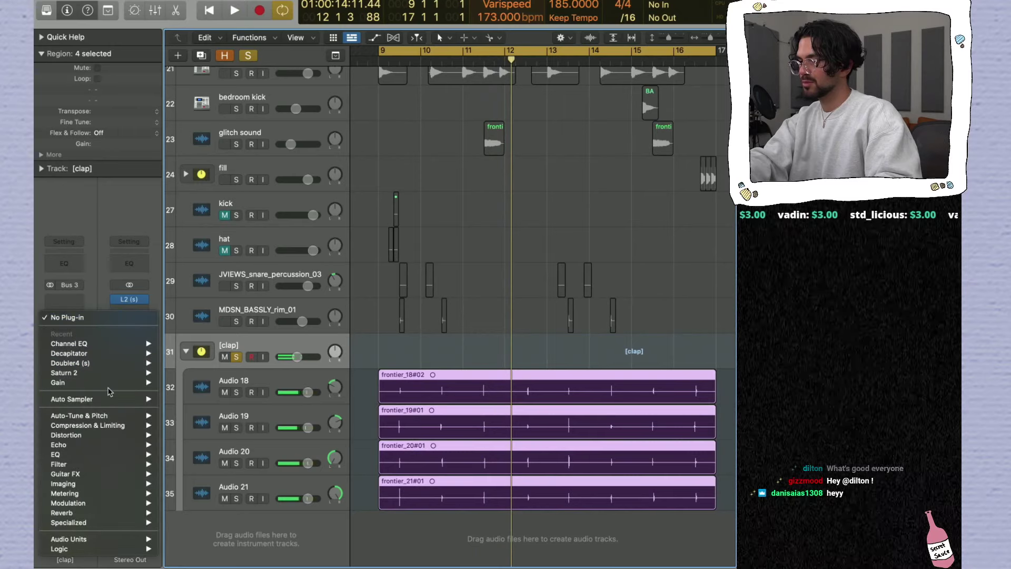
key("Escape")
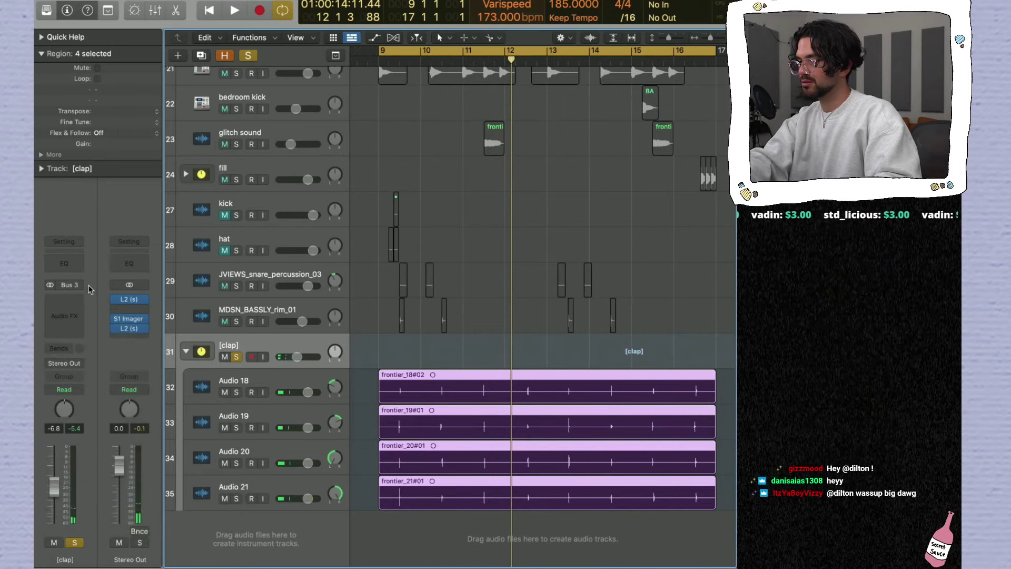
left_click(68, 298)
mouse_move(106, 396)
mouse_move(234, 409)
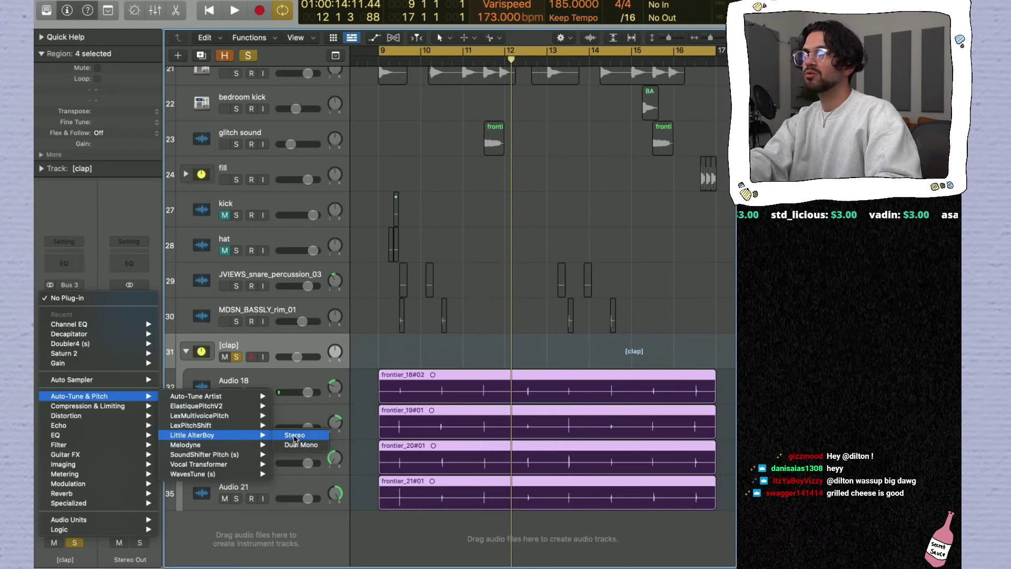
left_click(294, 436)
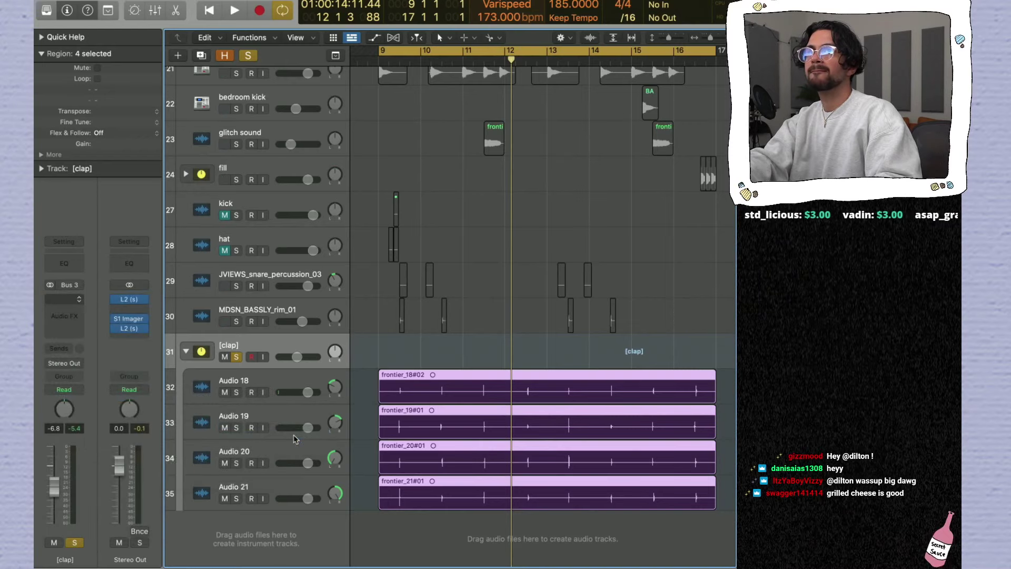
left_click(293, 306)
left_click(266, 352)
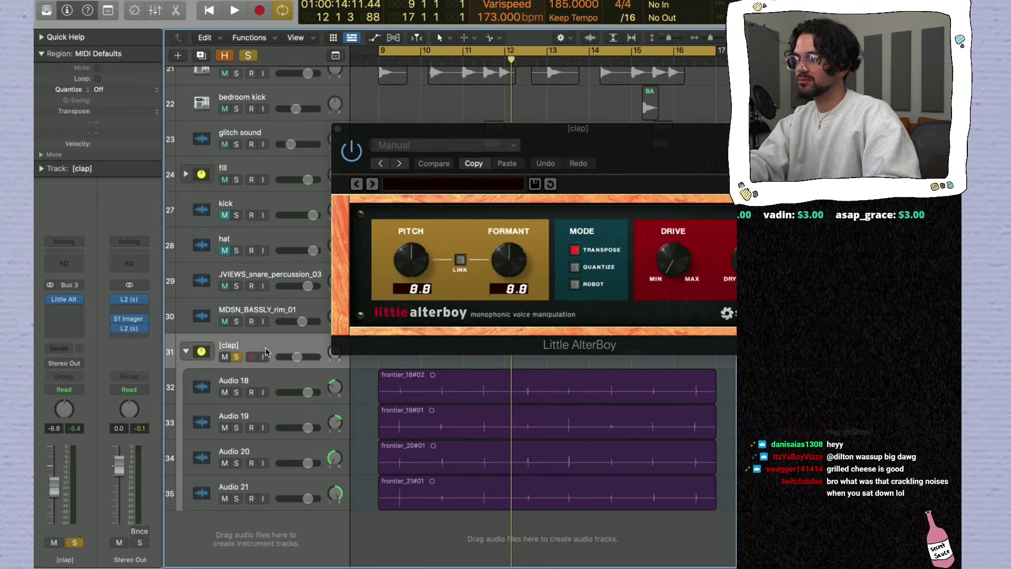
Step: Lower Little AlterBoy's pitch and formant during playback, unsolo the [clap] stack and close the effect window
key("space")
left_click_drag(412, 258, 412, 271)
left_click_drag(488, 265, 505, 284)
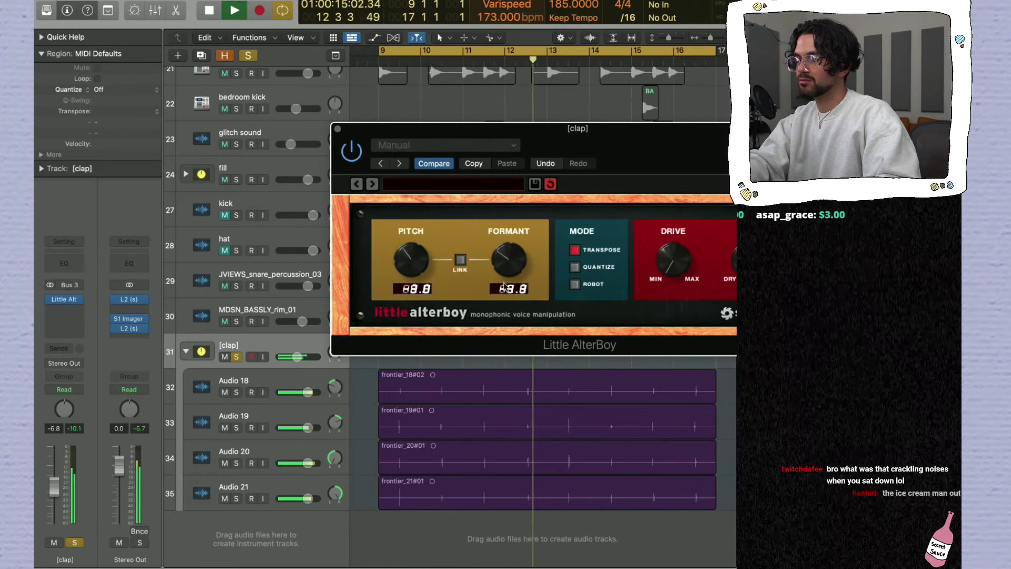
key("space")
key("space")
left_click(237, 357)
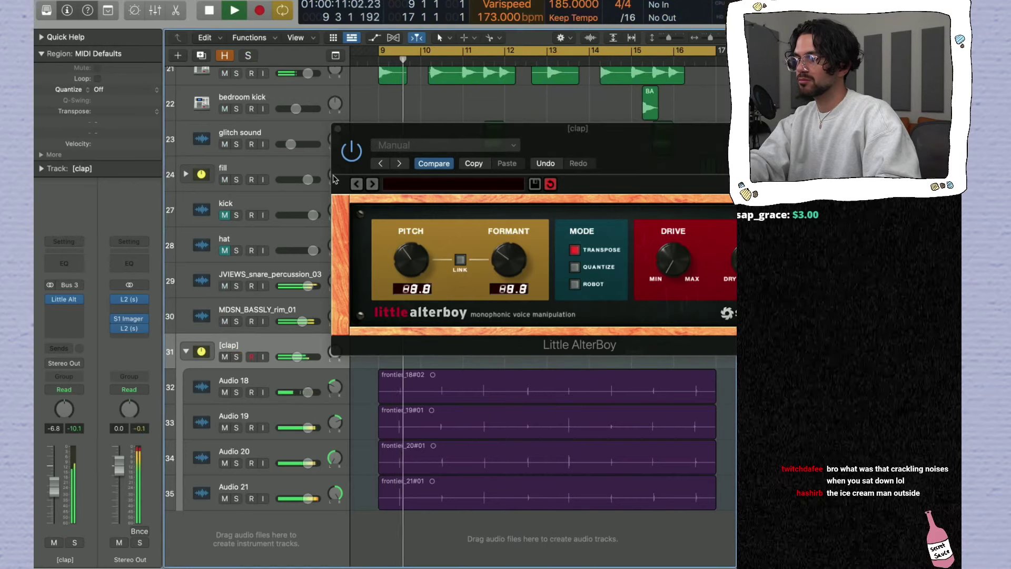
left_click(338, 129)
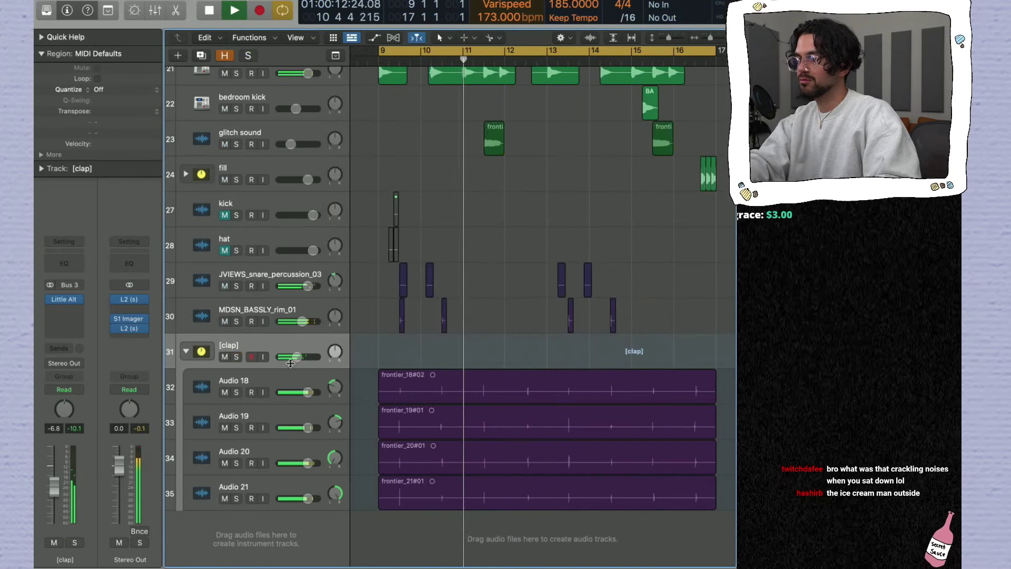
Step: Collapse the [clap] stack and add a Gain effect to it set to +14.0 dB
left_click(185, 352)
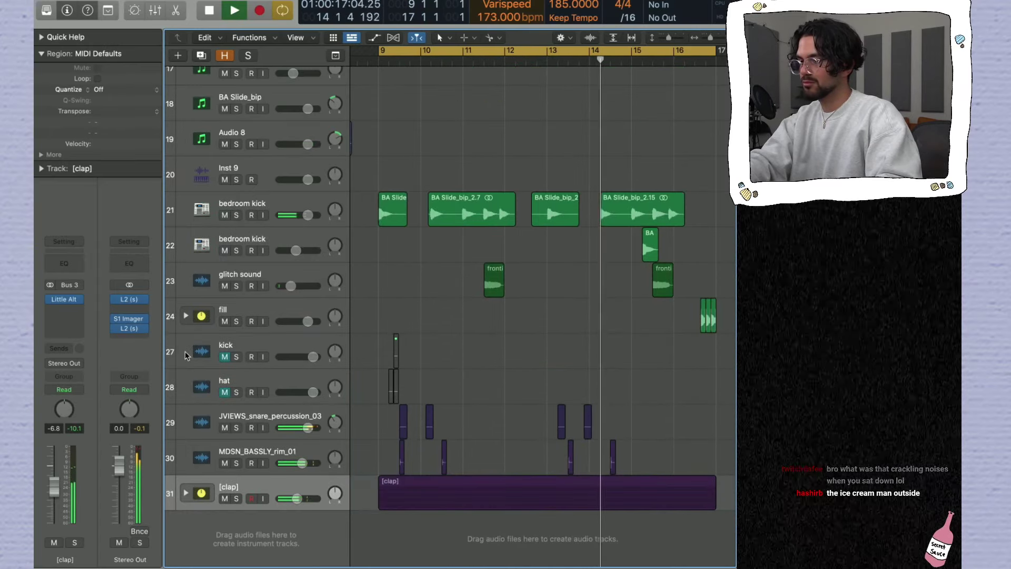
left_click(71, 328)
mouse_move(84, 504)
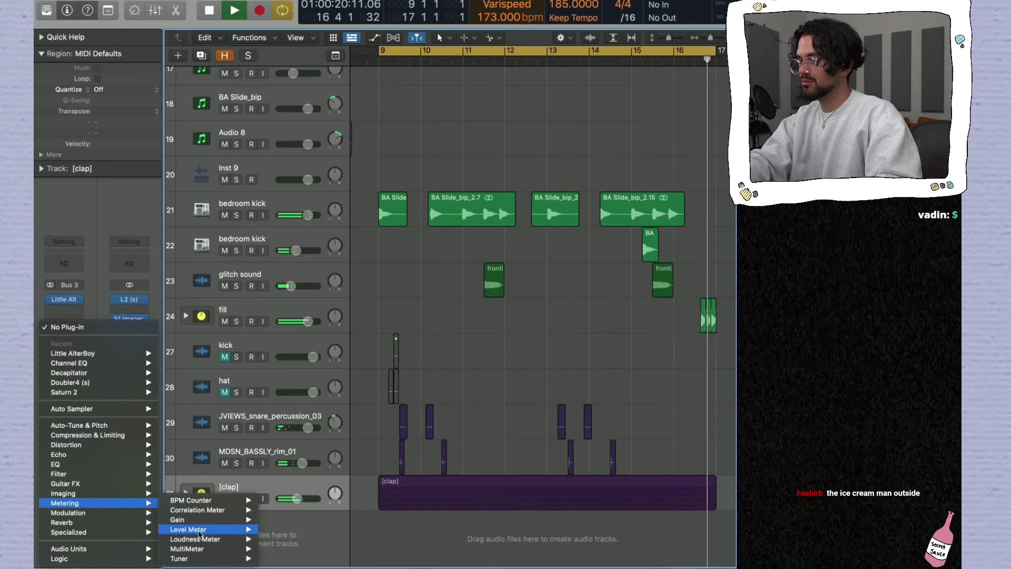
mouse_move(210, 519)
left_click(279, 520)
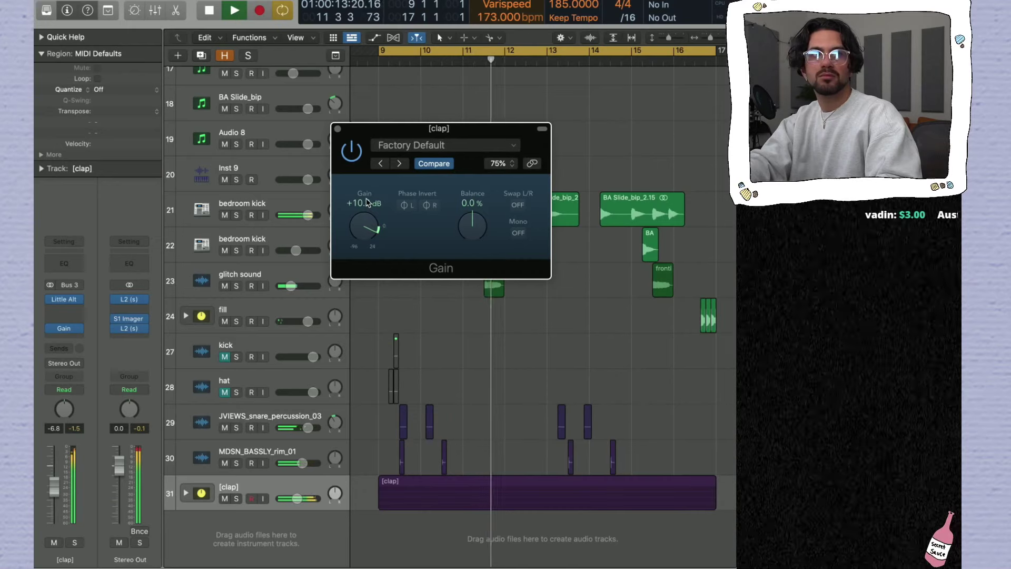
left_click_drag(367, 221, 367, 216)
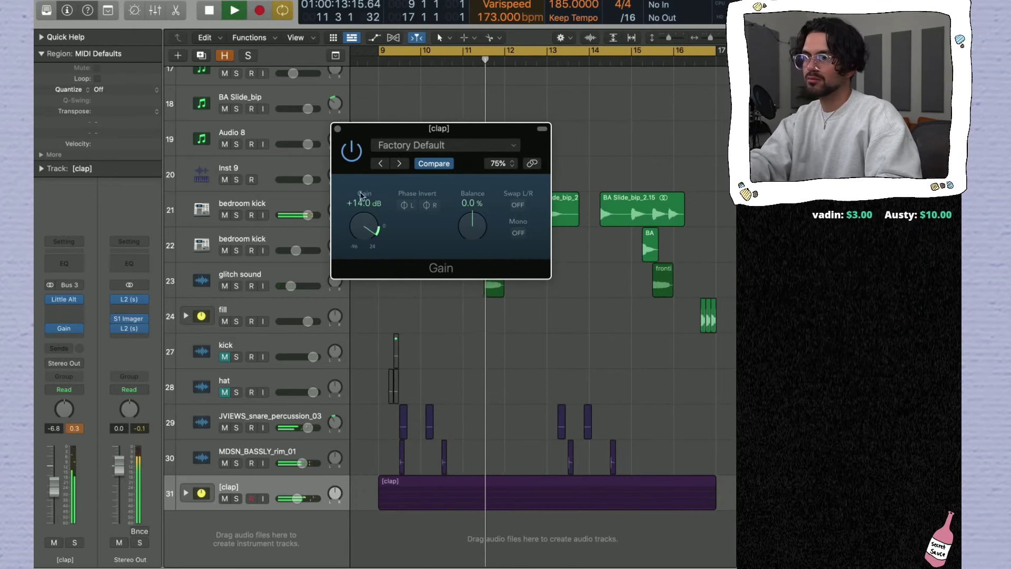
left_click(338, 128)
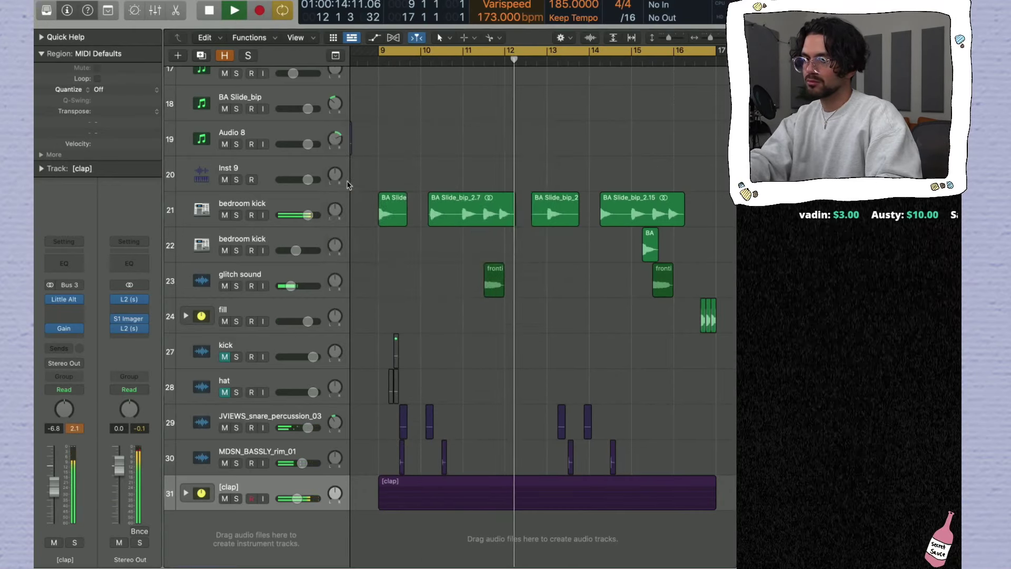
Step: Remove the claps between about bars 11.5 and 13 on all four layers and shorten the opening regions to end just past bar 11
left_click(186, 493)
scroll(392, 485, "down", 5)
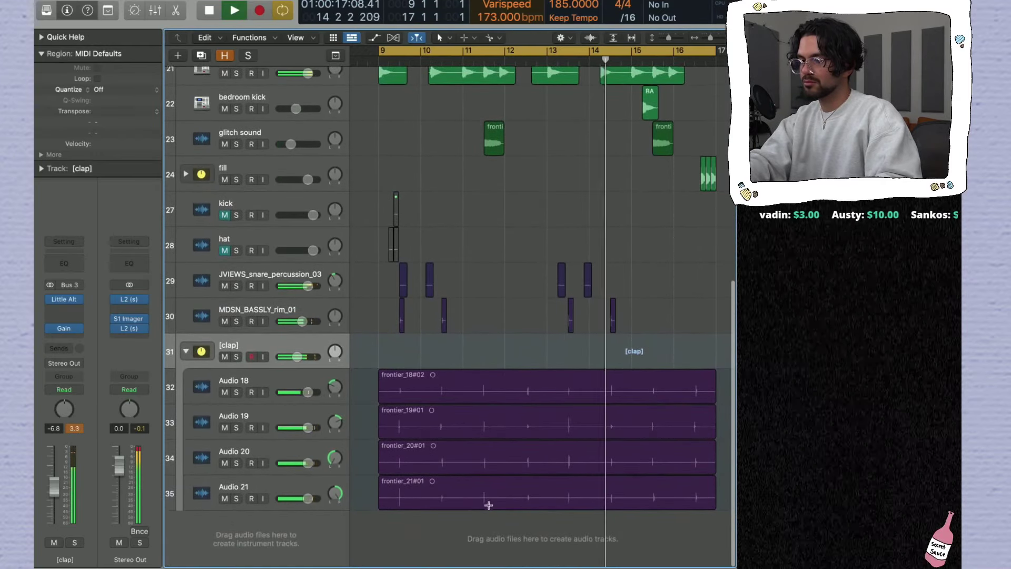
left_click_drag(484, 490, 542, 393)
key("Delete")
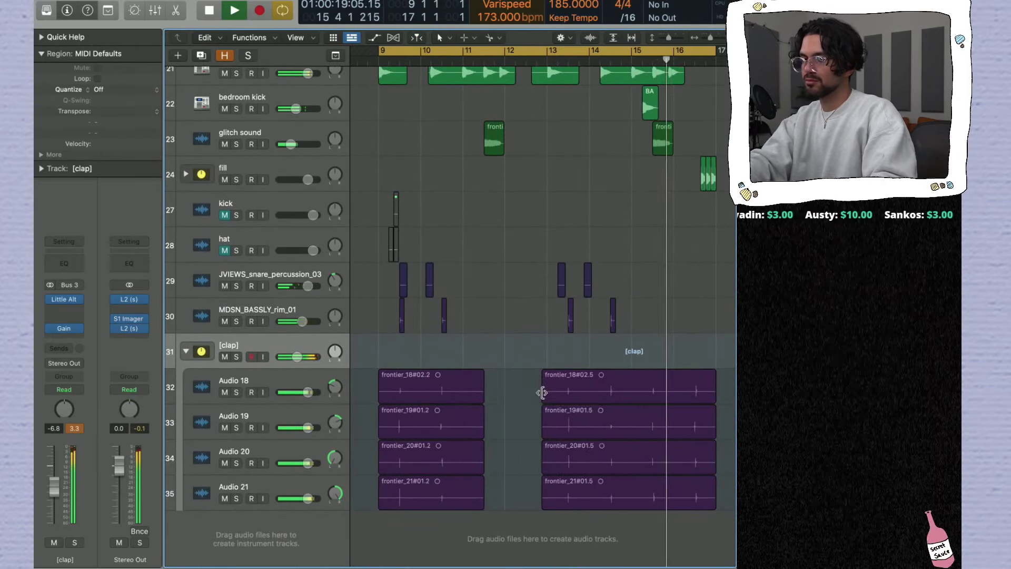
left_click_drag(498, 490, 464, 403)
key("space")
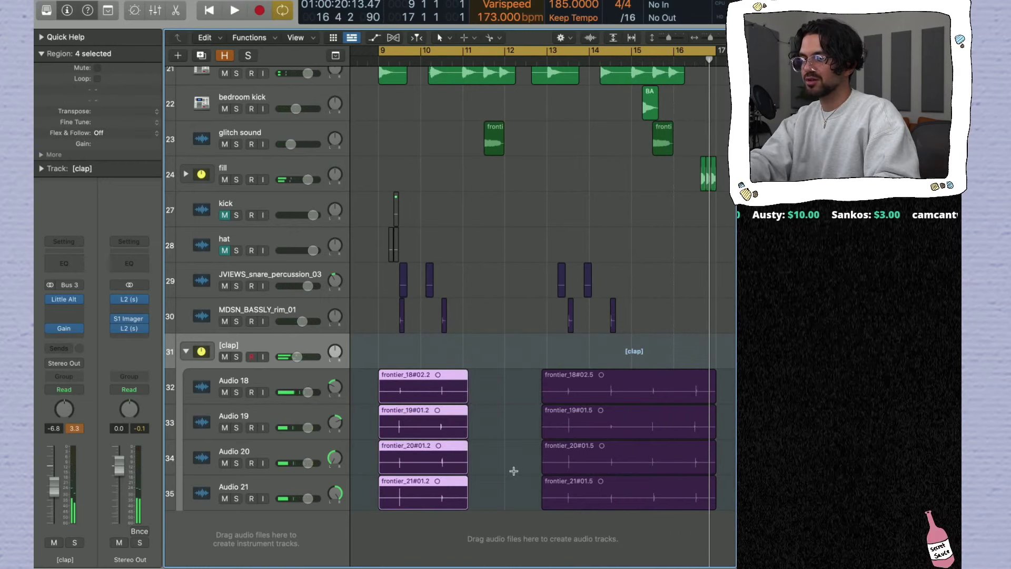
Step: Replace the remaining later clap regions with a copy of the four opening regions starting at bar 13
left_click_drag(536, 495, 608, 393)
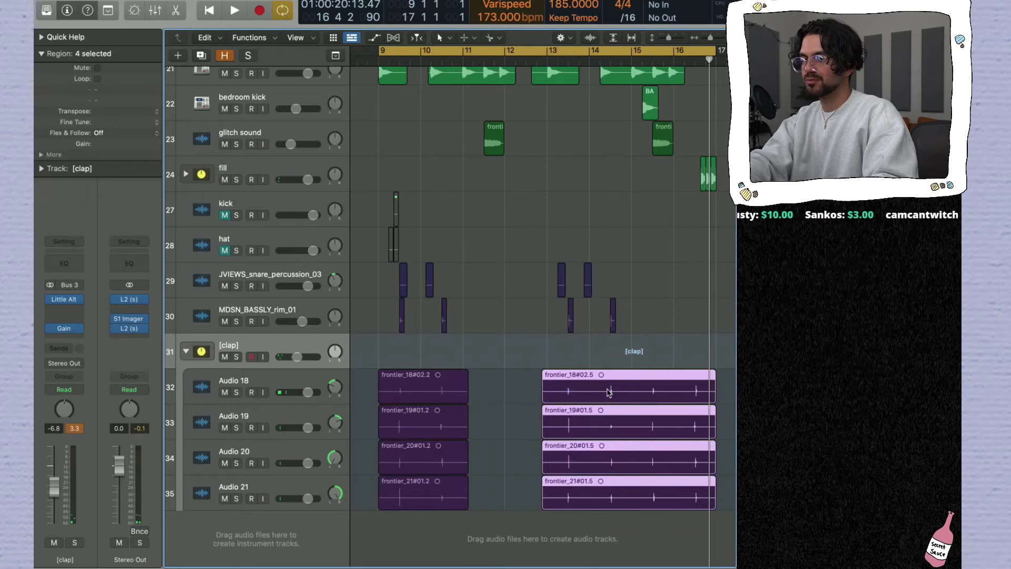
key("Delete")
left_click_drag(503, 482, 573, 387)
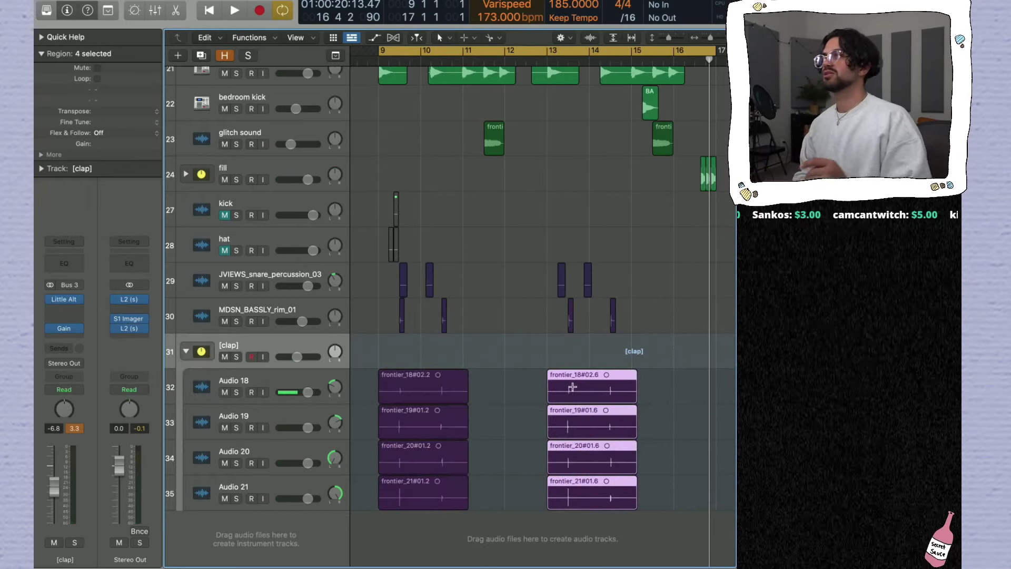
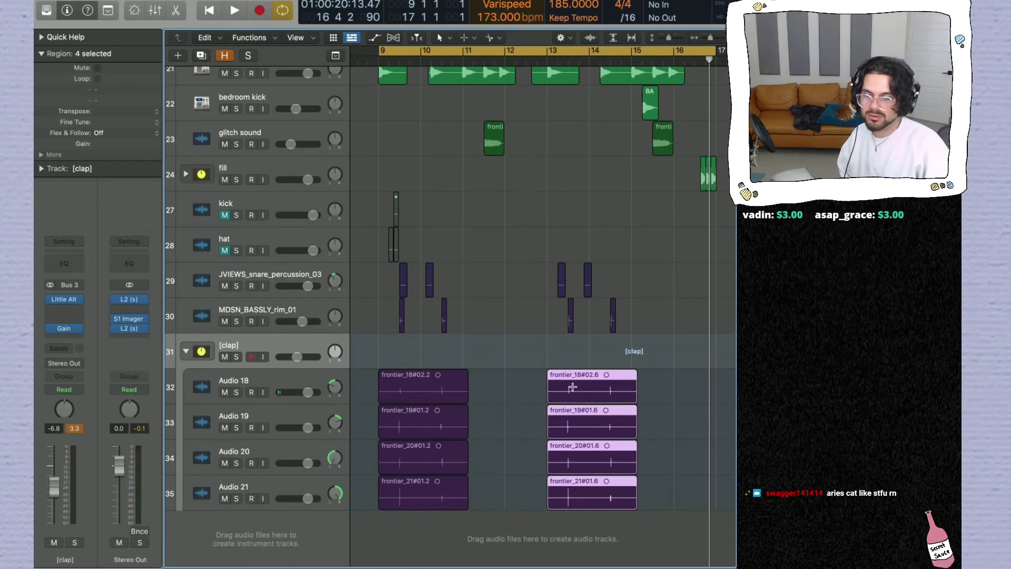
Step: Add a new track below Audio 21 with the same settings and play back the section from bar 9
left_click(275, 478)
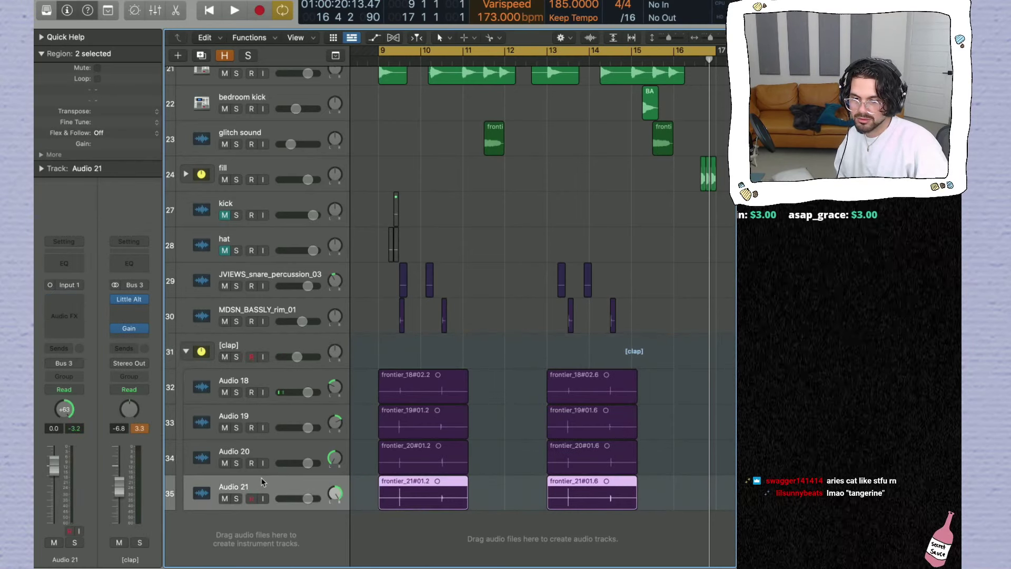
key("super+d")
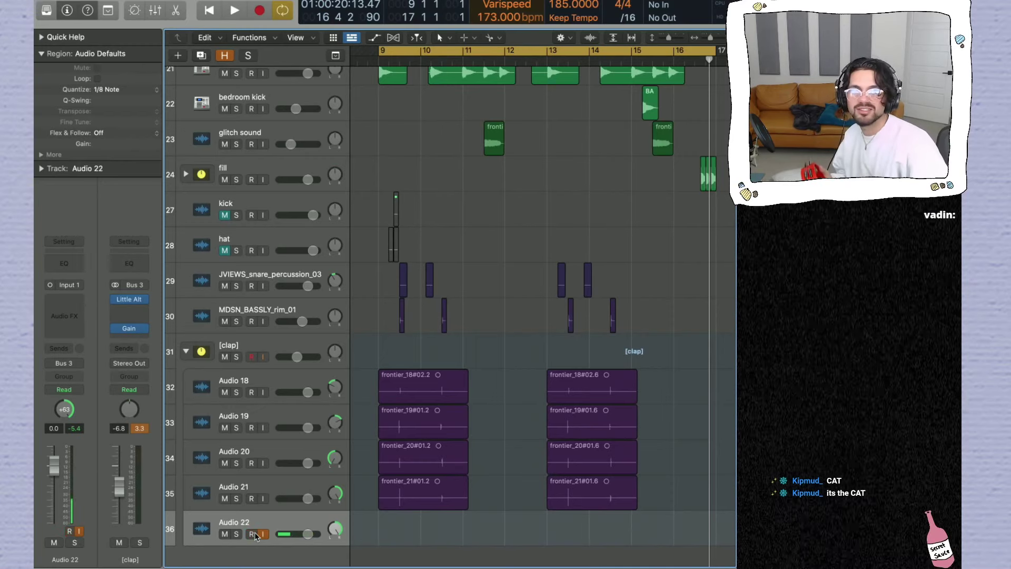
key("space")
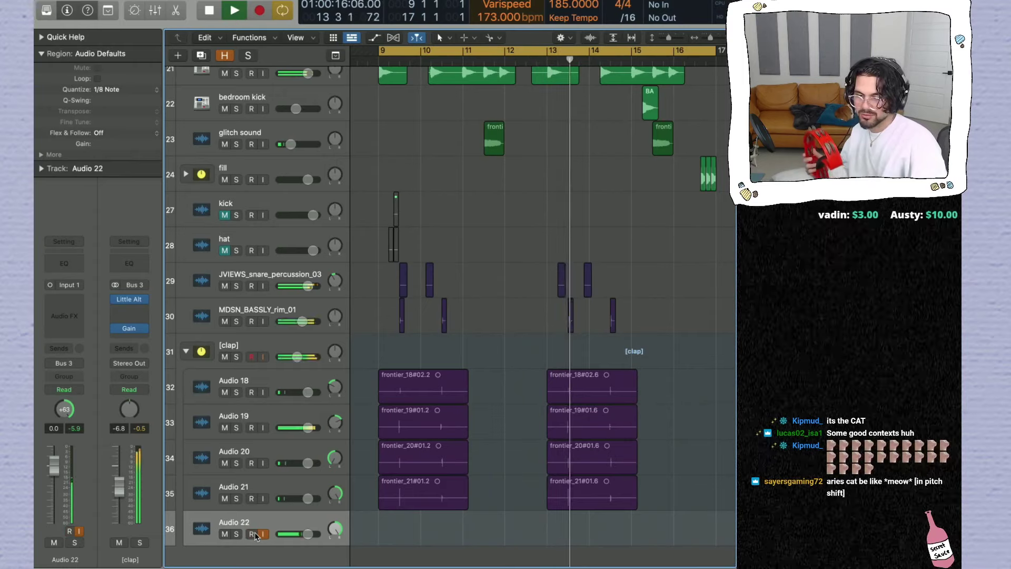
Step: Record a tambourine take on Audio 22 over the cycle, stop playback and delete the take
key("r")
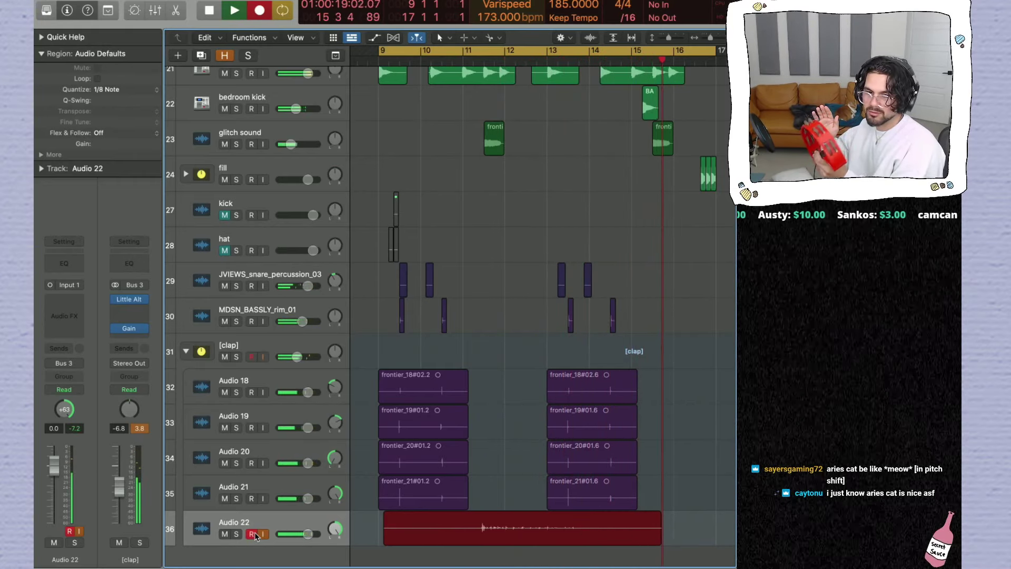
left_click(255, 536)
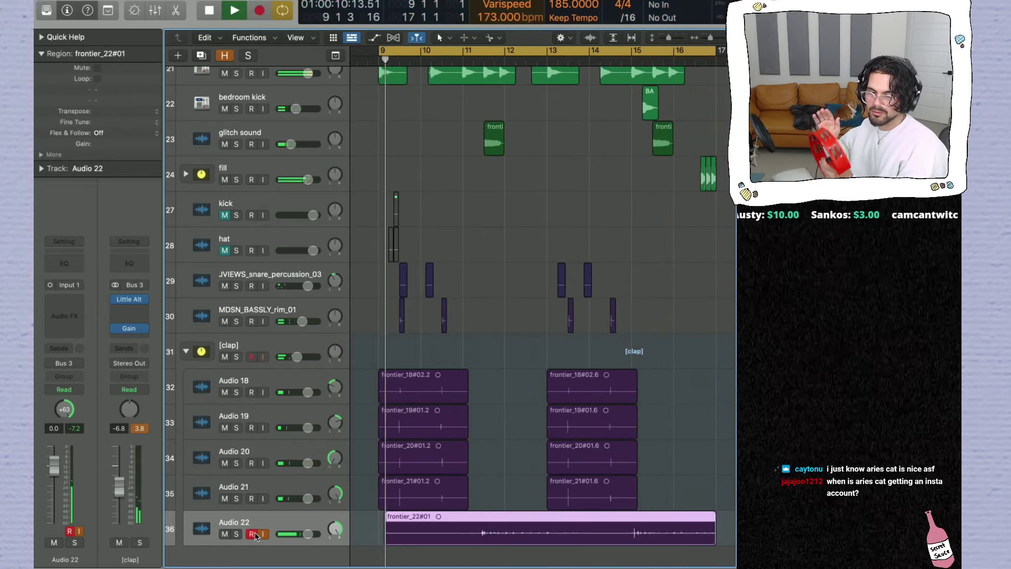
left_click(251, 534)
key("space")
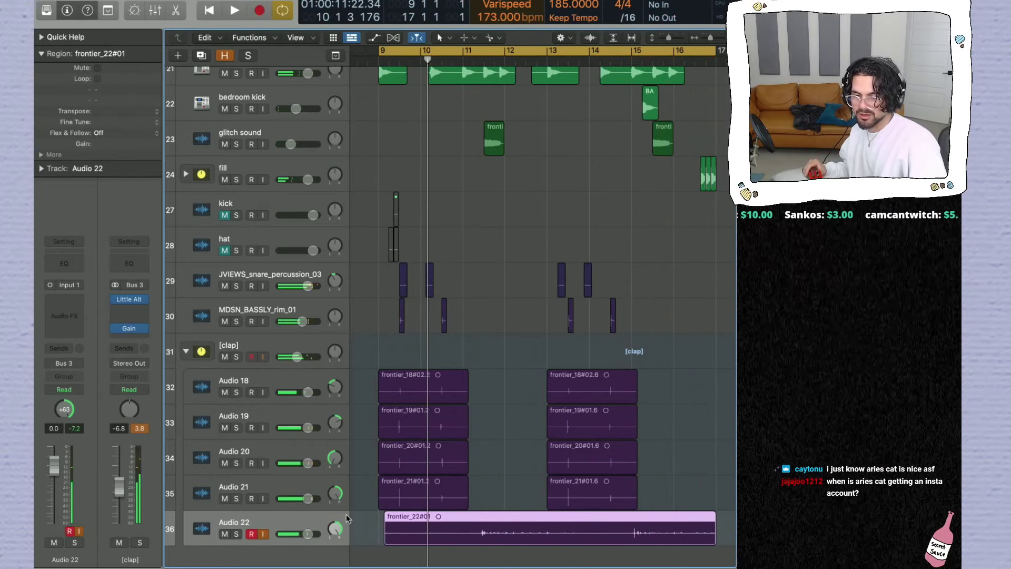
key("BackSpace")
key("Return")
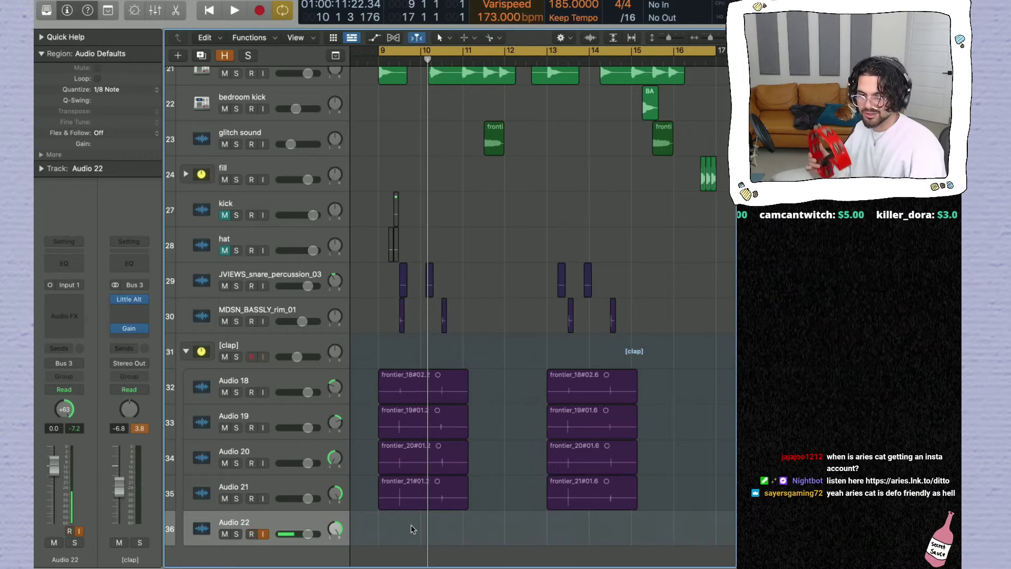
Step: Record a new tambourine take on Audio 22, then add a duplicate track panned to -64
key("r")
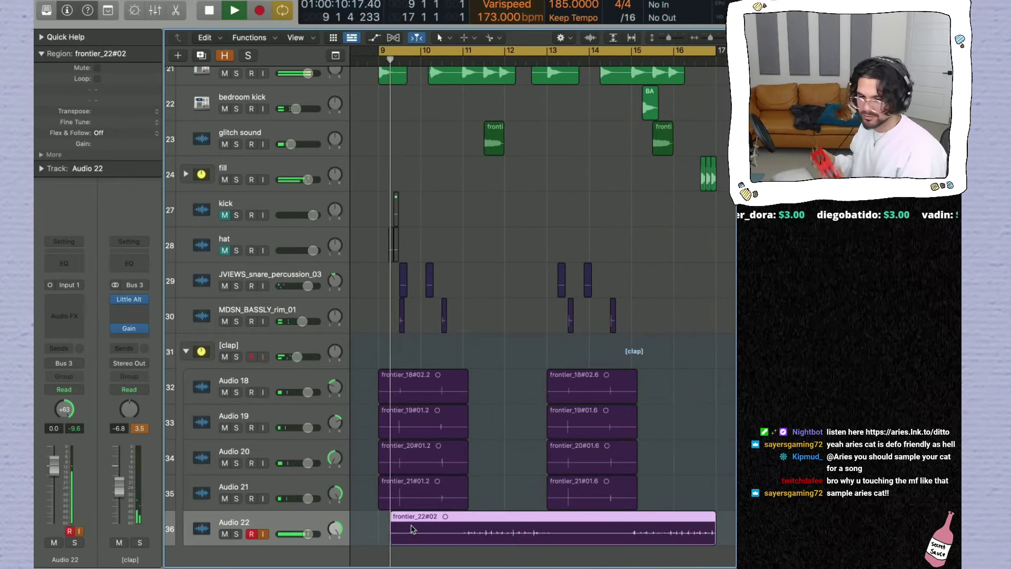
key("super+d")
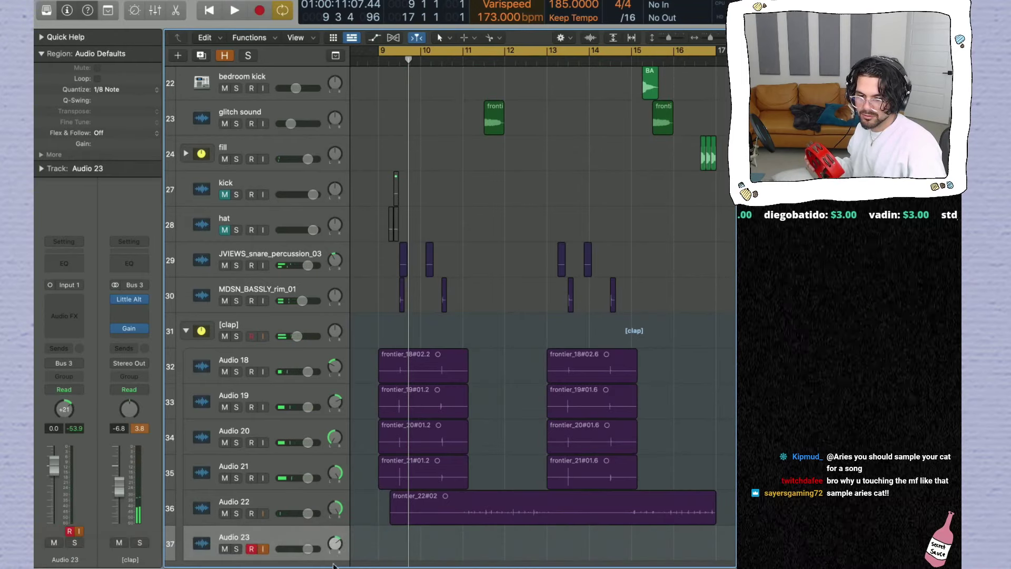
left_click_drag(335, 543, 335, 564)
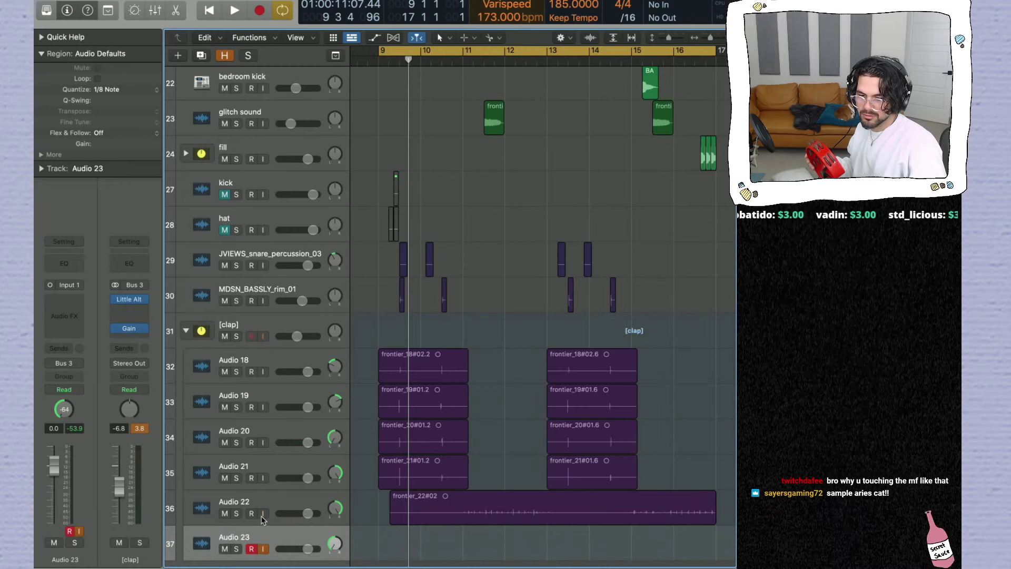
Step: Record a second tambourine take on Audio 23 and trim the starts of both takes to just past bar 10 beat 3
scroll(327, 505, "down", 3)
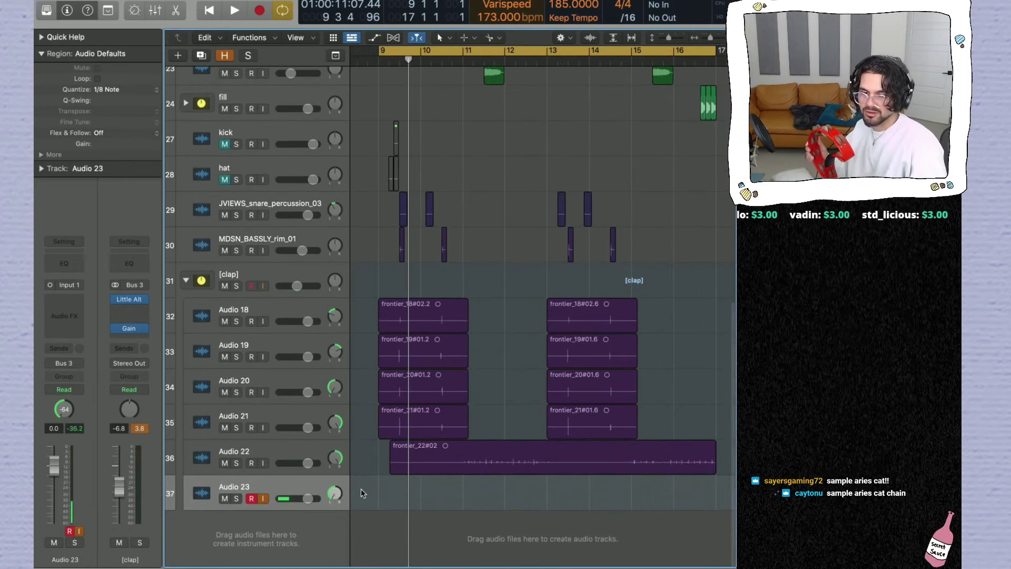
key("r")
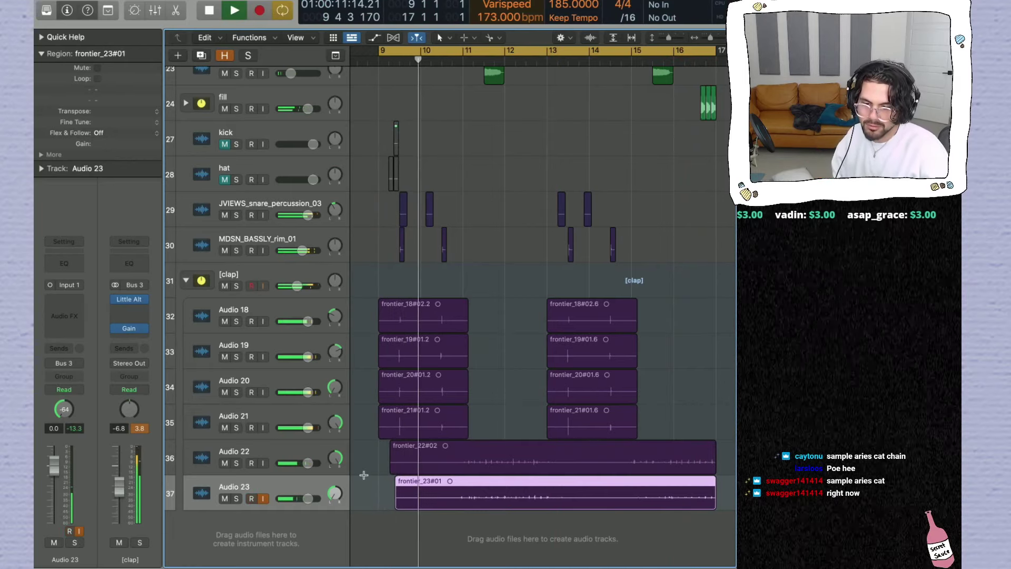
left_click_drag(395, 502, 448, 500)
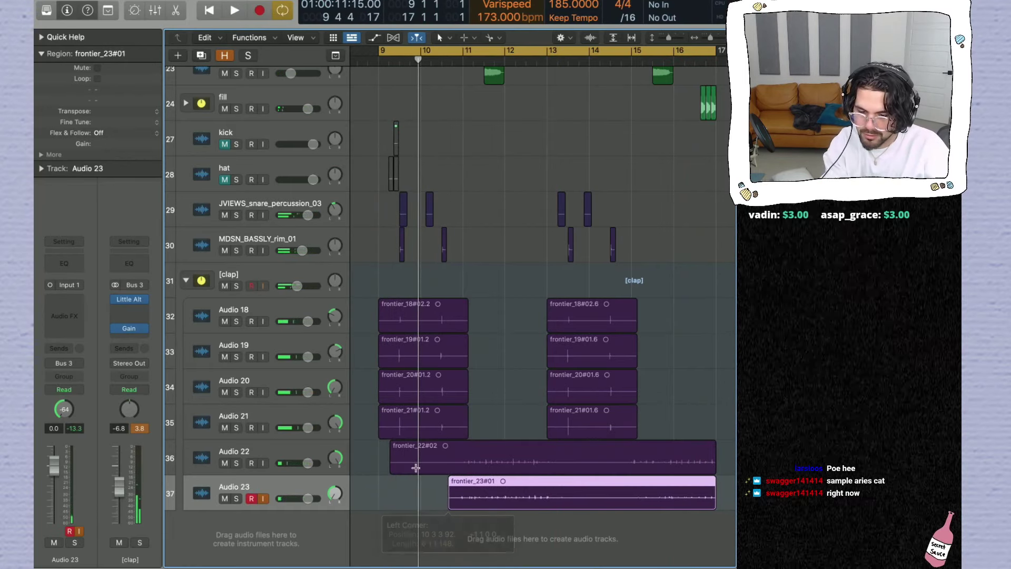
left_click_drag(394, 467, 451, 468)
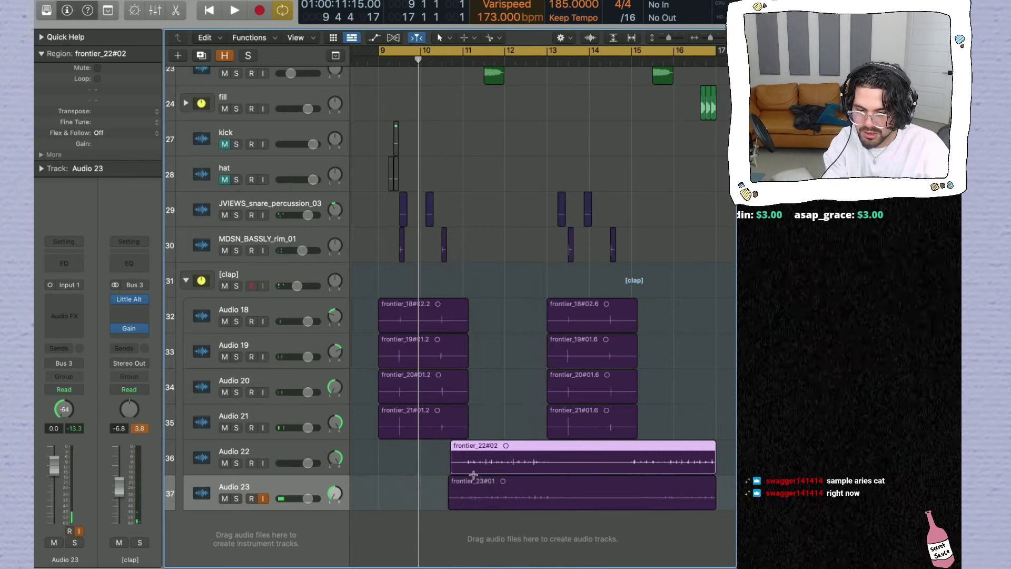
Step: Move the Audio 22 and Audio 23 tracks out above the [clap] stack and group them in a summing stack named tangerine
left_click(284, 458, "shift")
left_click_drag(300, 357, 325, 283)
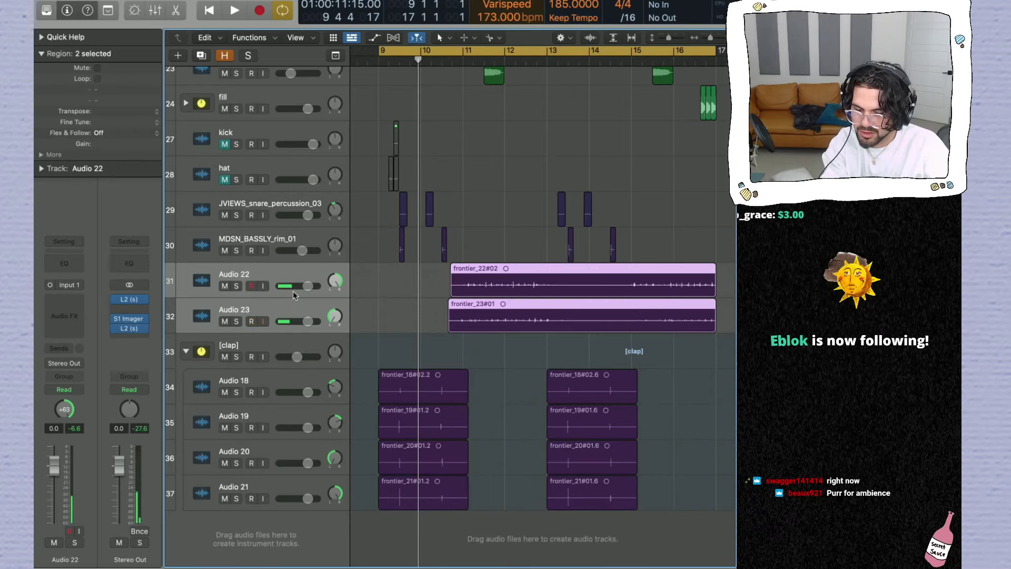
key("super+shift+d")
key("Return")
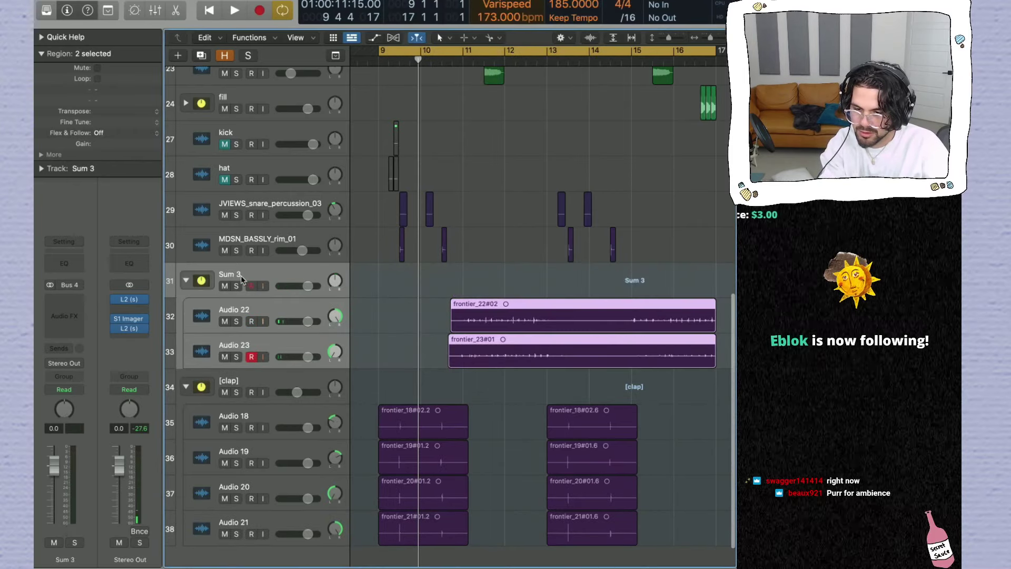
double_click(232, 274)
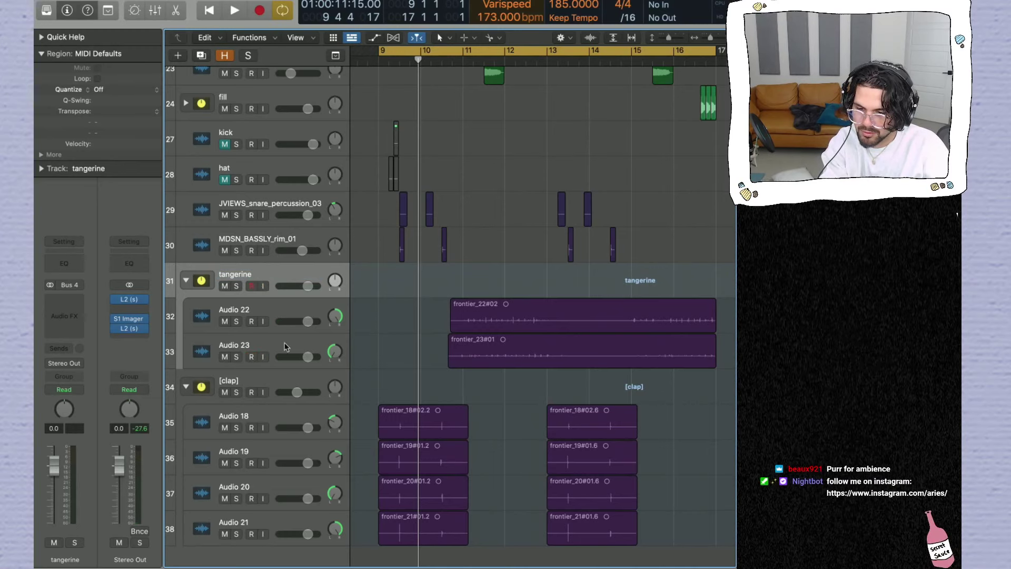
Step: Solo the tangerine stack and listen to the two recorded layers
key("space")
key("s")
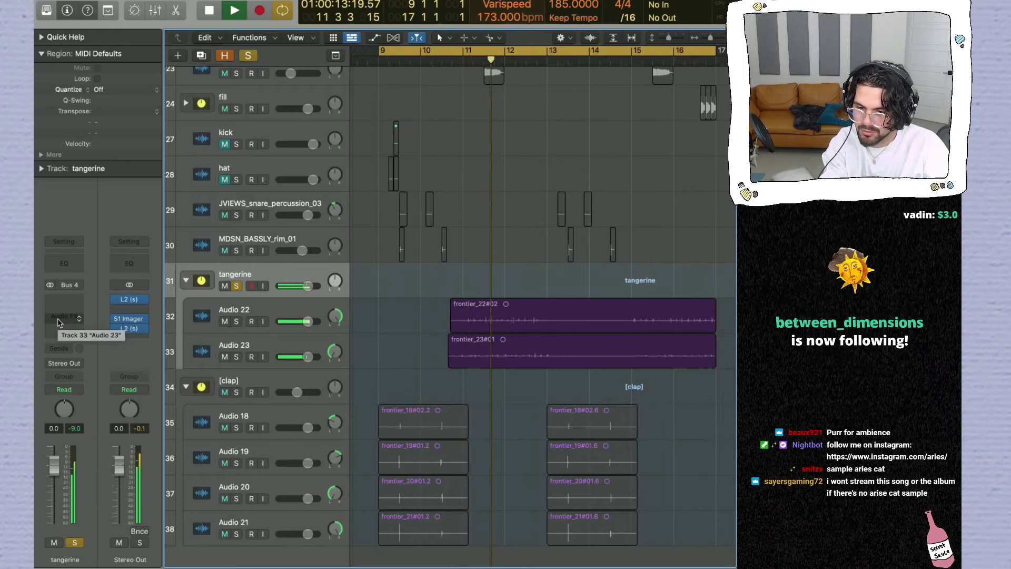
key("space")
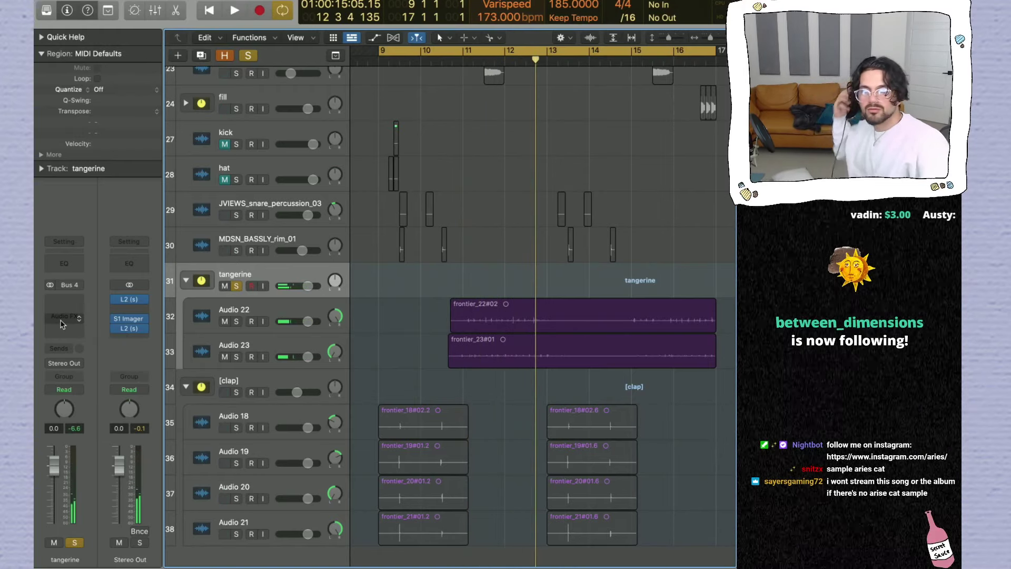
key("space")
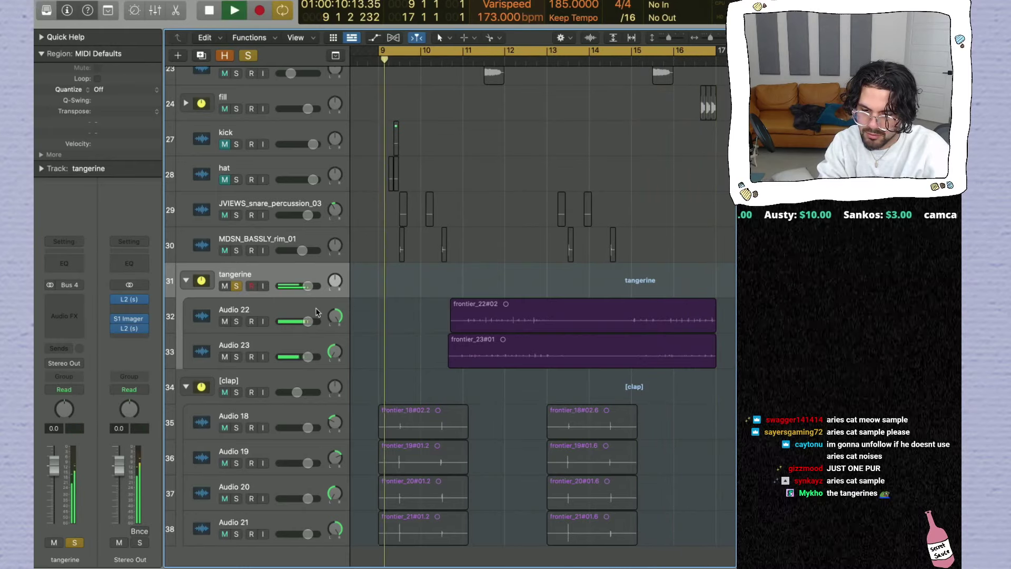
left_click(116, 310)
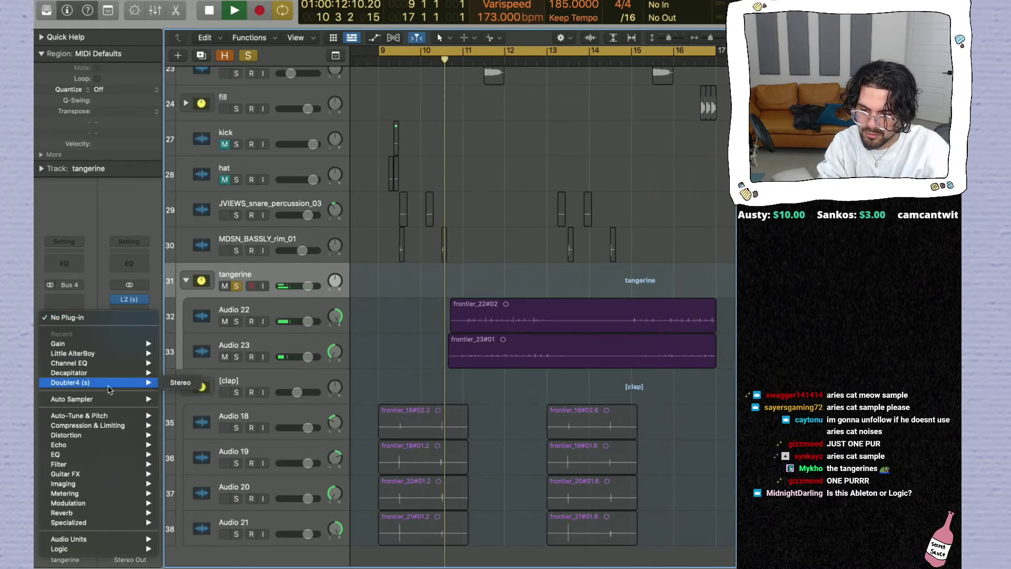
mouse_move(117, 384)
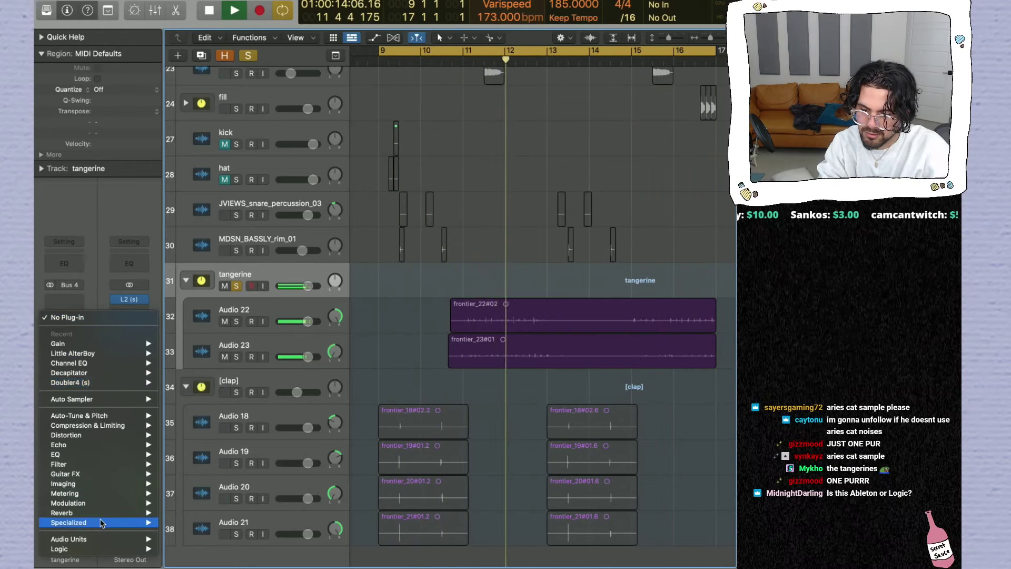
mouse_move(126, 513)
mouse_move(177, 531)
left_click(212, 271)
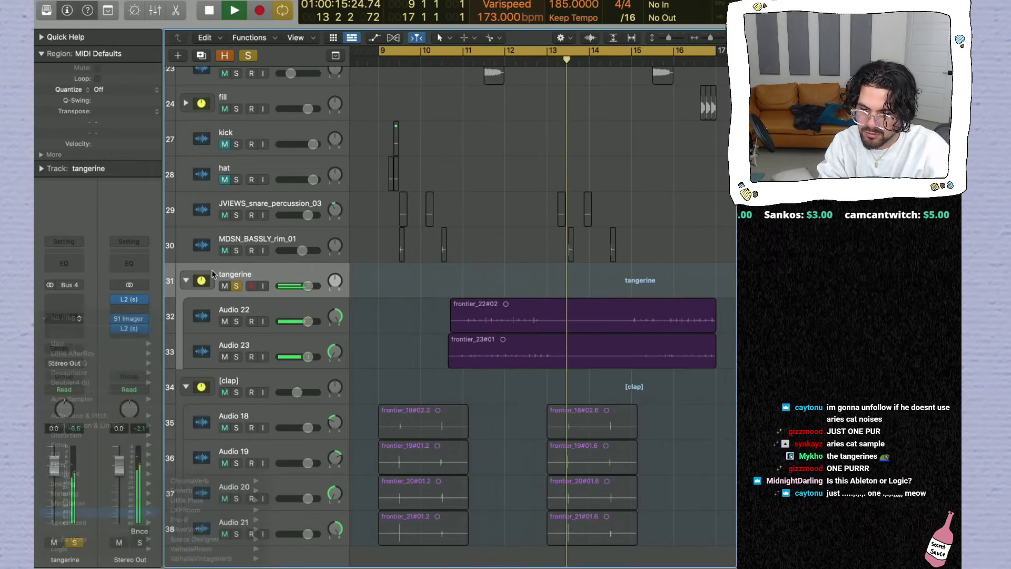
Step: Add the oeksound soothe2 effect to the tangerine stack and set it to hard mode with a depth of 8.7 during playback
key("space")
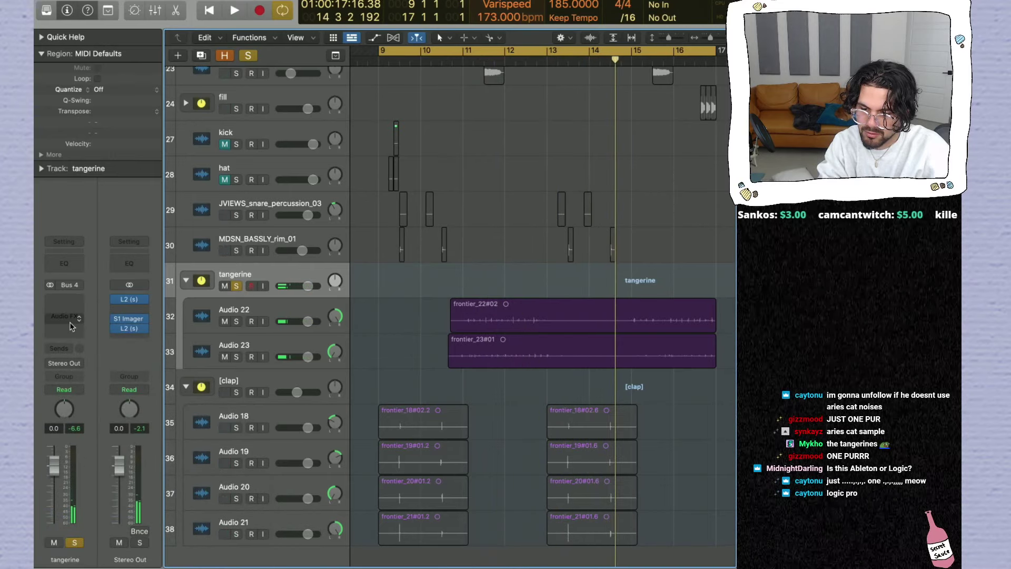
left_click(64, 316)
mouse_move(97, 526)
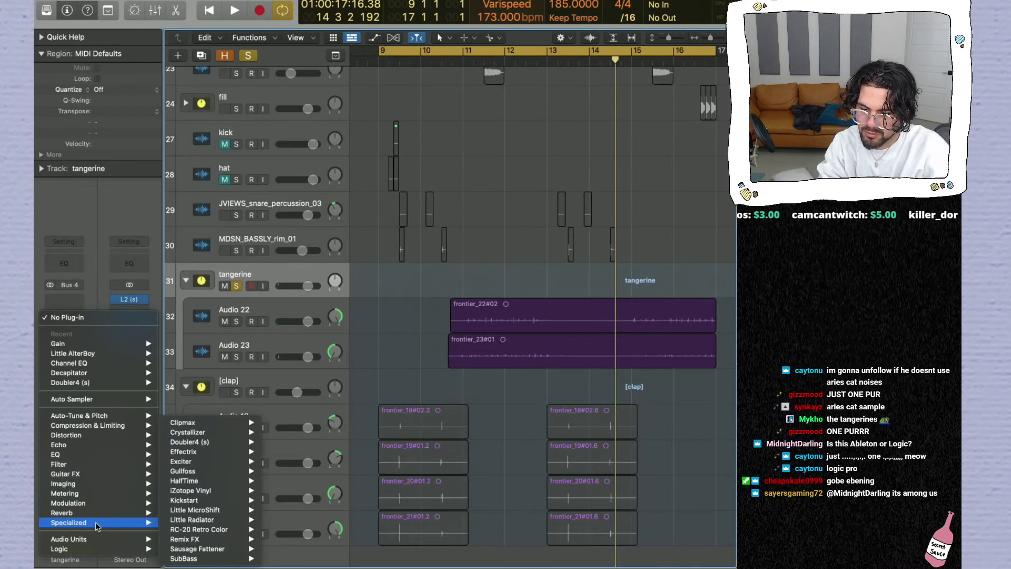
mouse_move(139, 537)
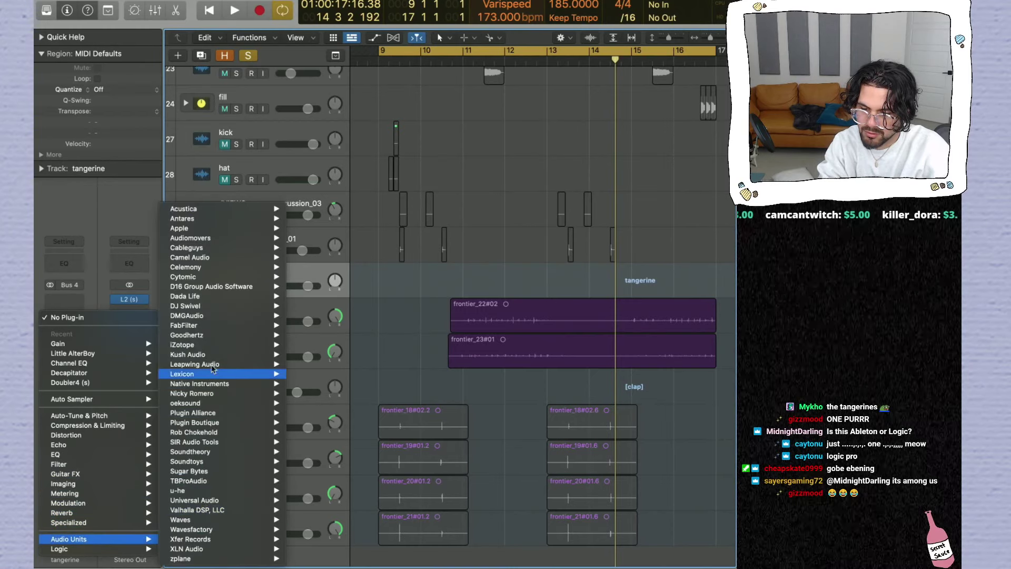
mouse_move(219, 405)
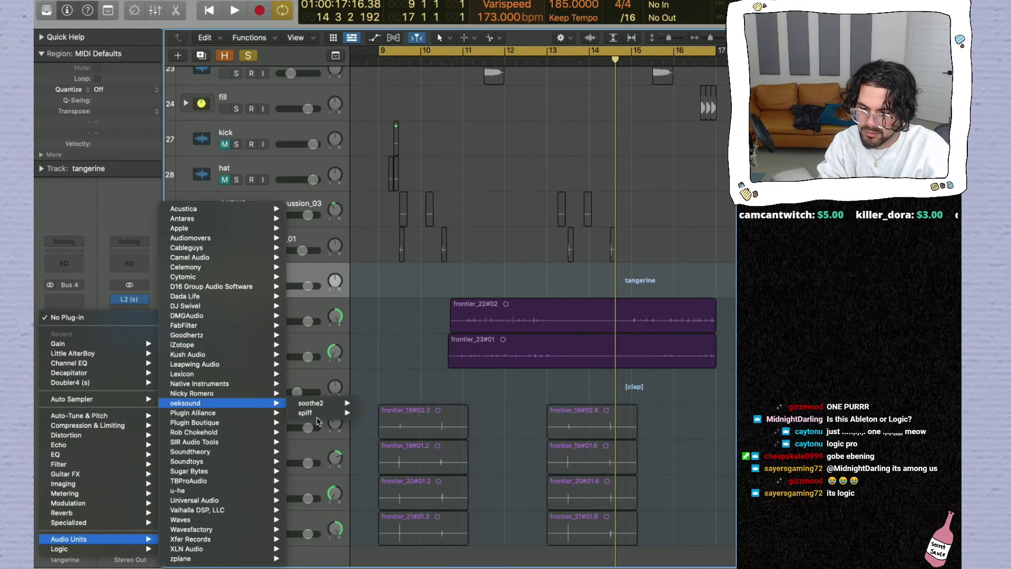
left_click(369, 404)
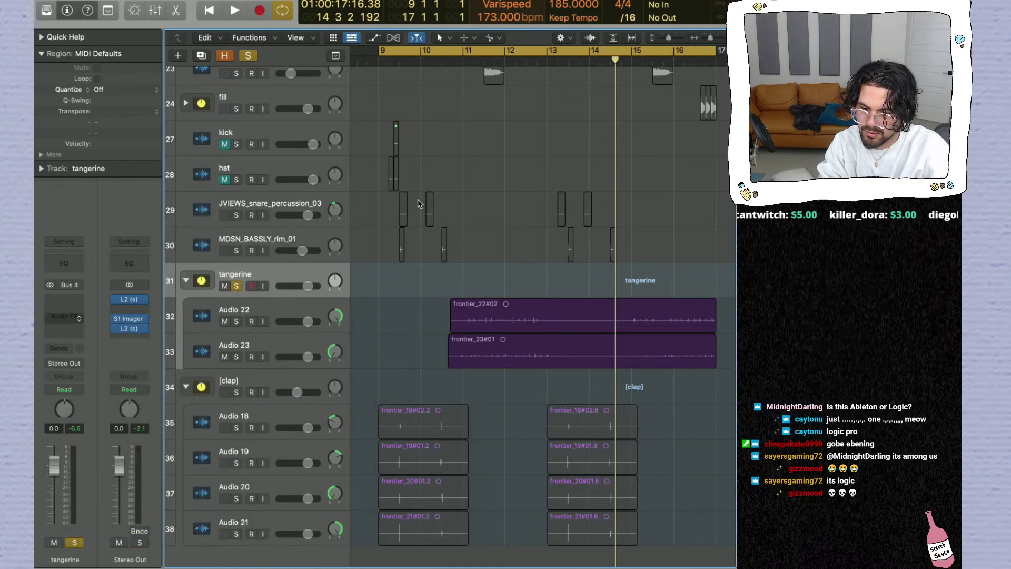
key("space")
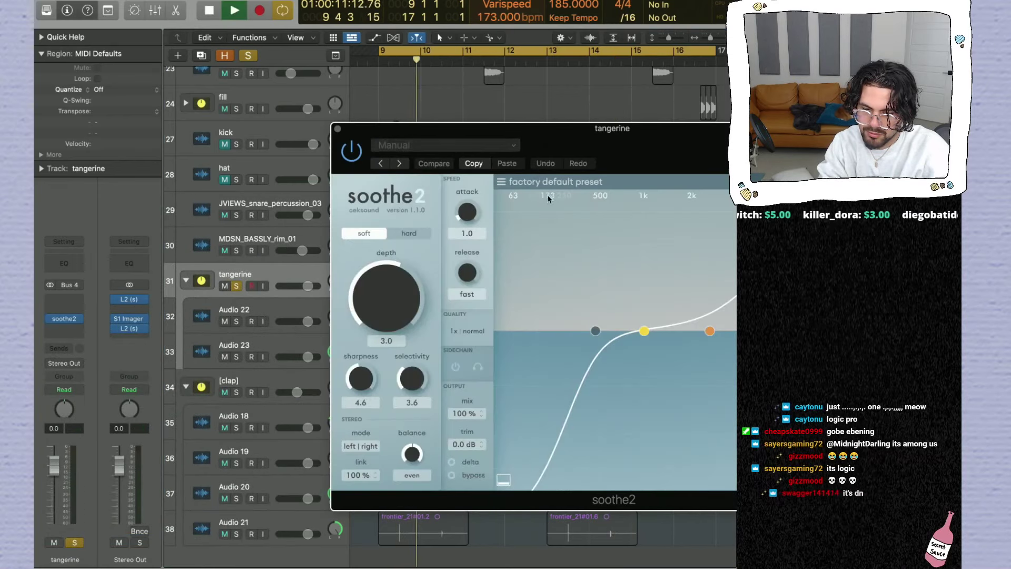
left_click_drag(403, 293, 404, 249)
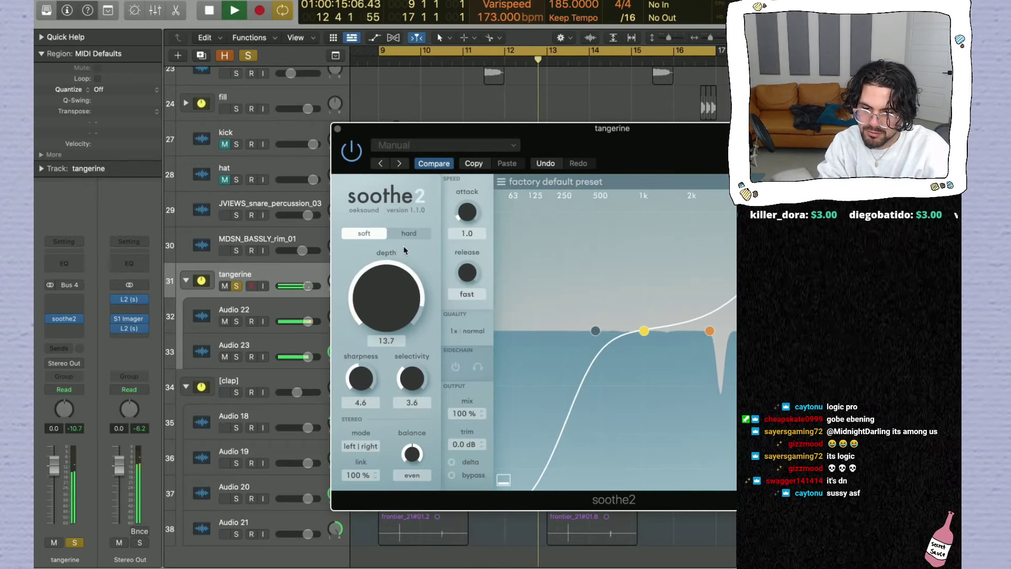
left_click(409, 233)
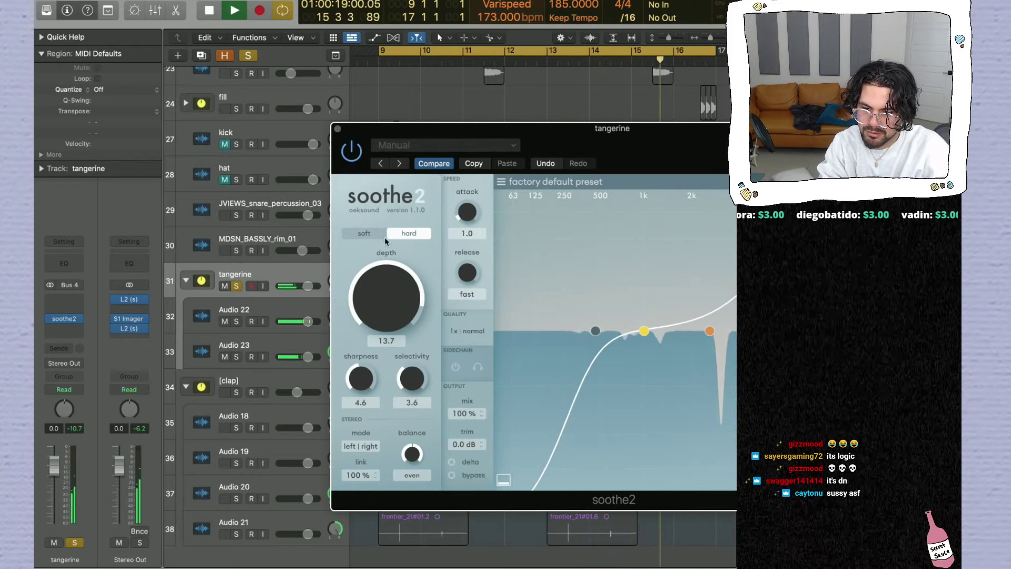
Step: Unsolo the tangerine stack, close the soothe2 window and lower the stack's volume to -8.2 dB
left_click(236, 287)
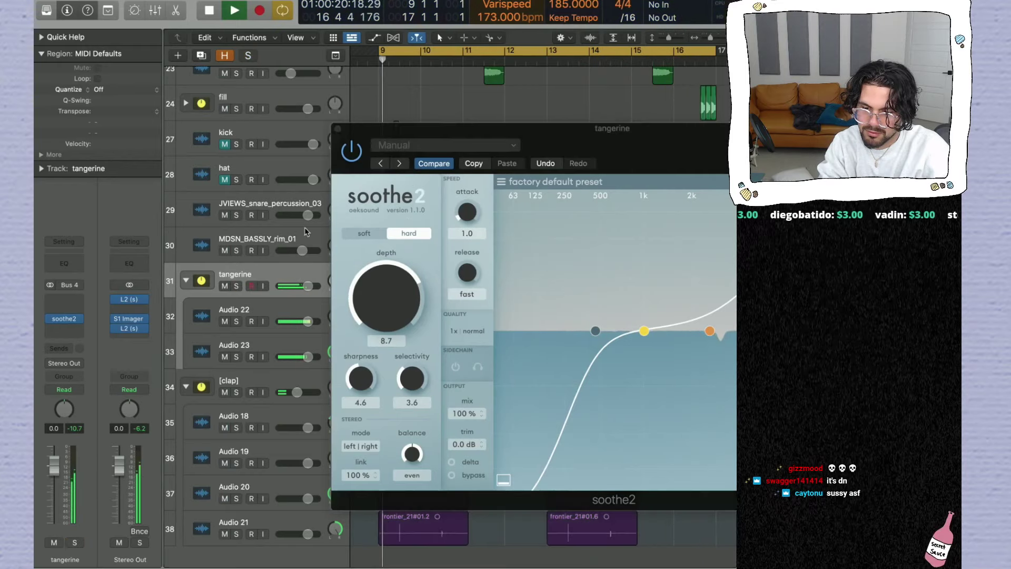
left_click(337, 129)
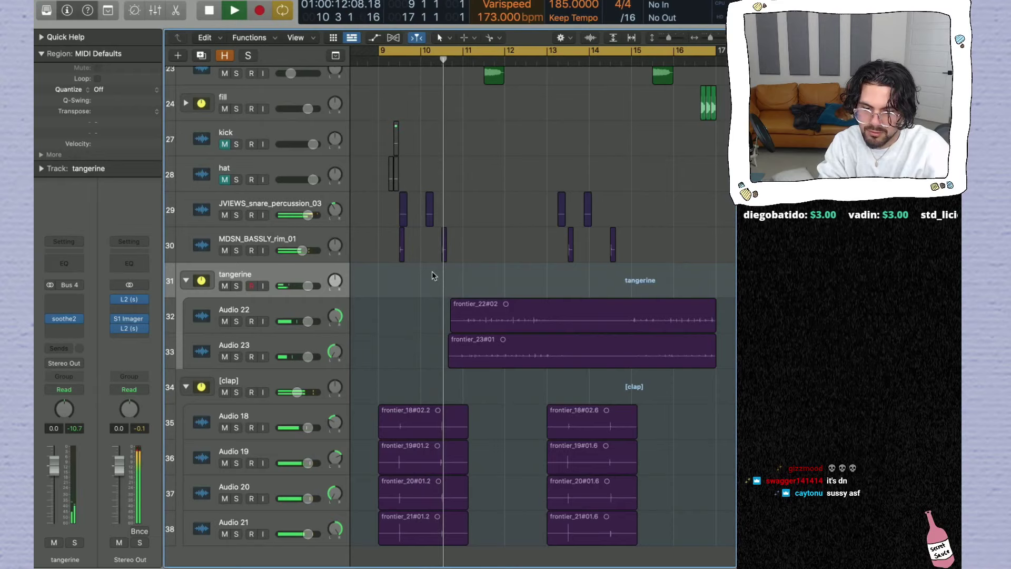
left_click_drag(308, 285, 295, 285)
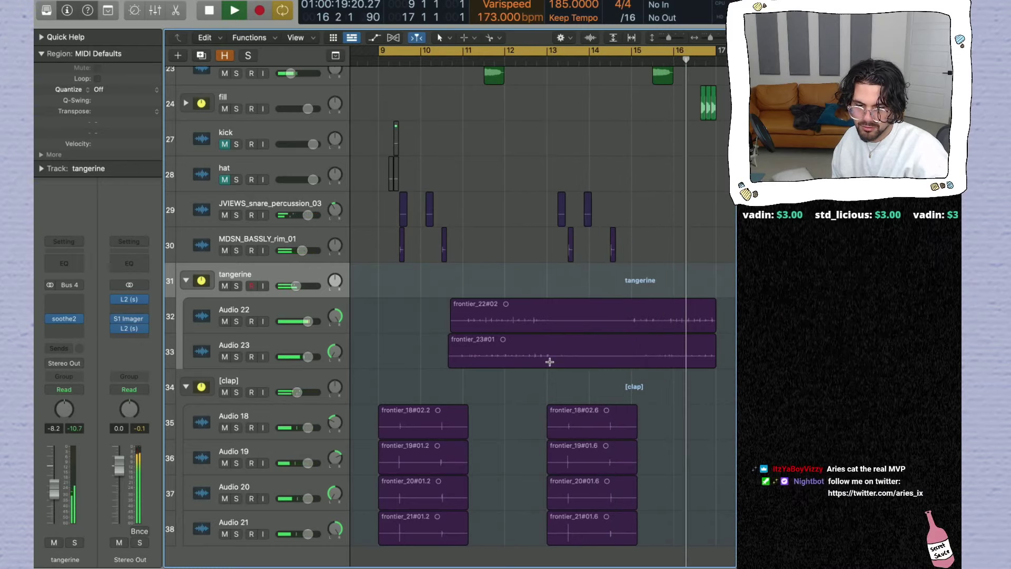
Step: Delete the Audio 22 and Audio 23 audio before bar 13 and copy roughly the next bar of both layers to bar 9
left_click_drag(549, 362, 440, 312)
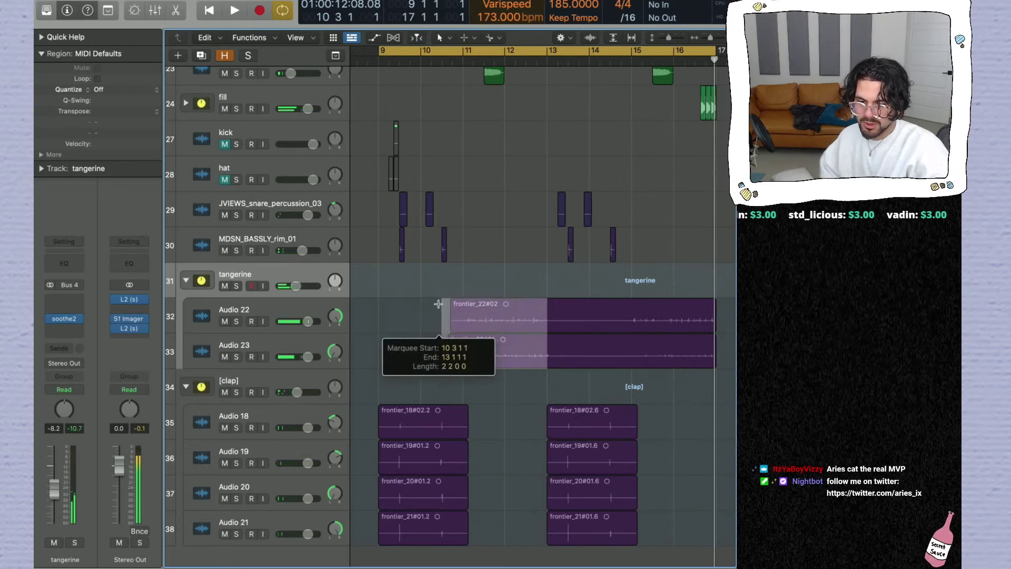
key("Delete")
left_click_drag(593, 361, 395, 315)
key("space")
left_click(503, 316)
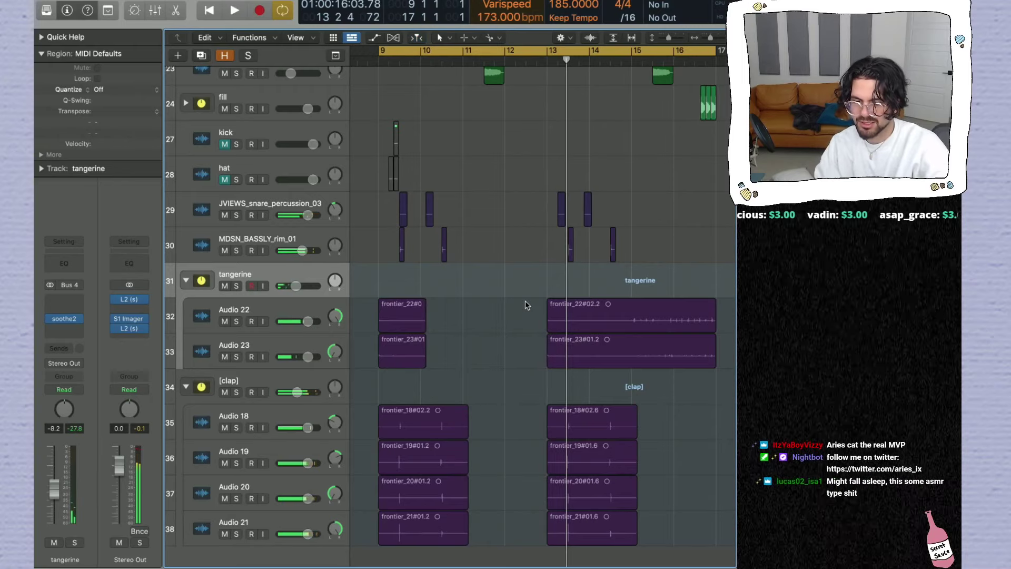
key("space")
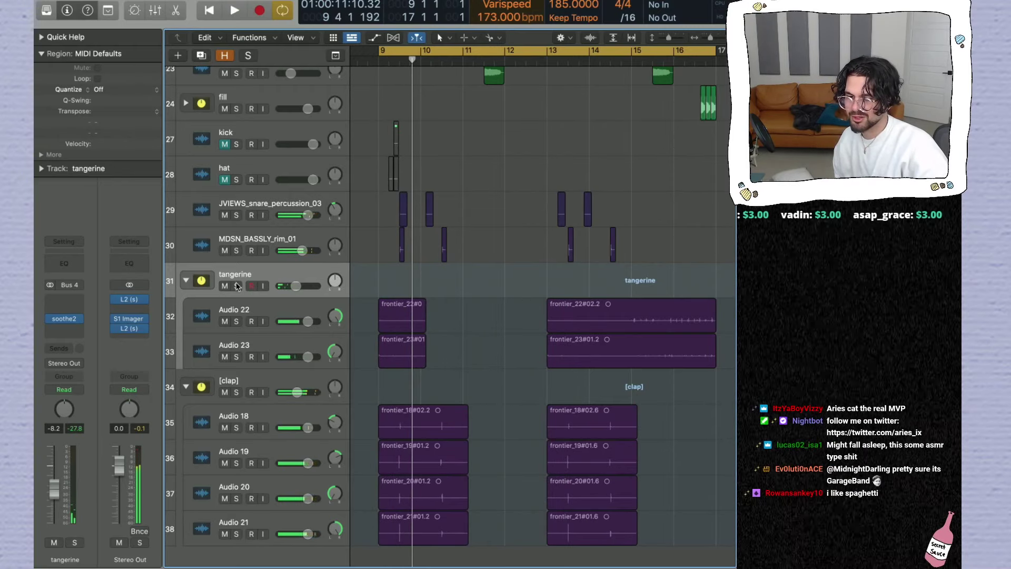
Step: Solo the tangerine stack, raise its volume to 0.0 dB while listening, and unsolo it
left_click(236, 286)
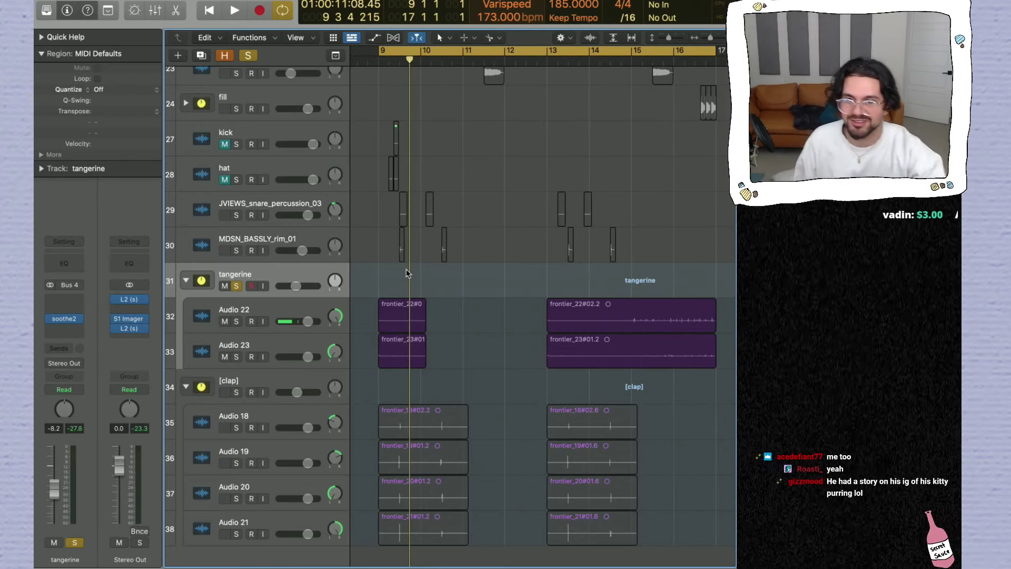
key("space")
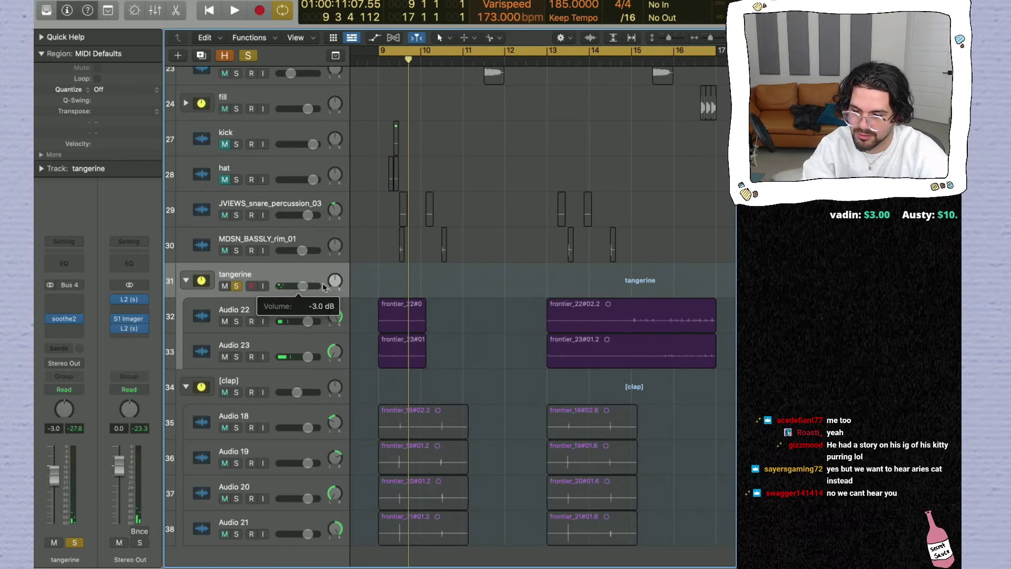
left_click_drag(303, 286, 328, 286)
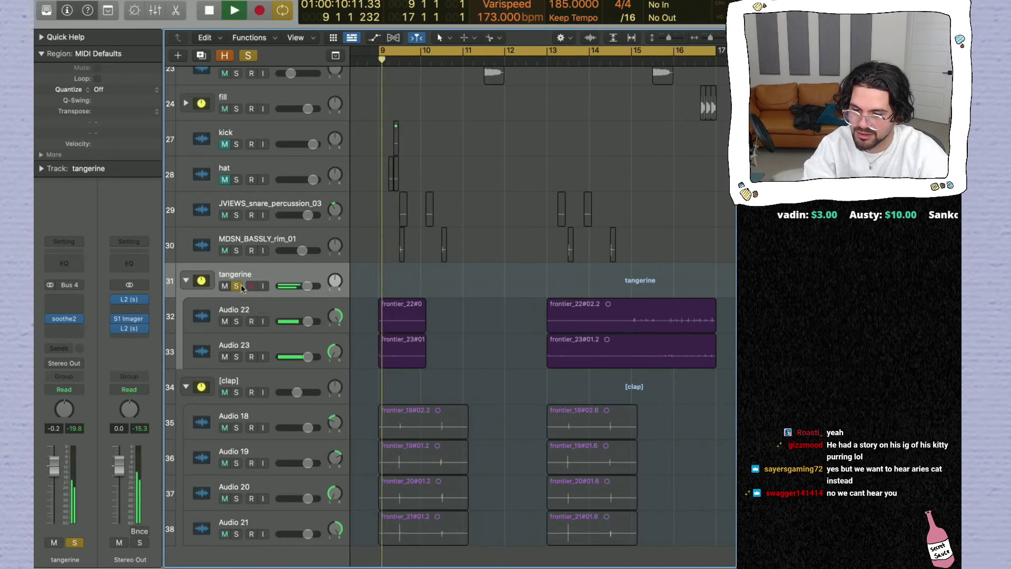
left_click_drag(307, 286, 308, 286)
key("space")
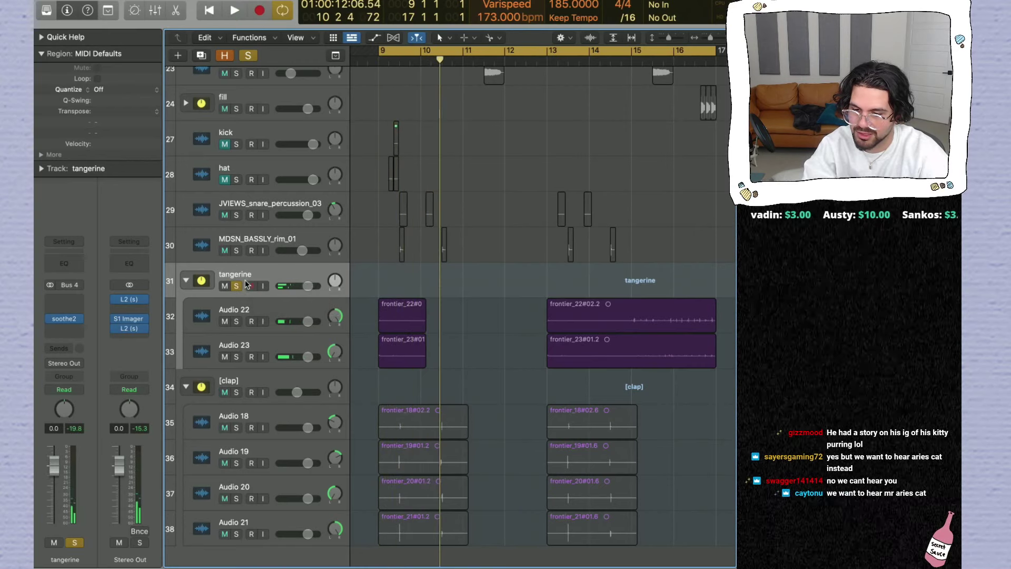
key("space")
key("space")
left_click(236, 286)
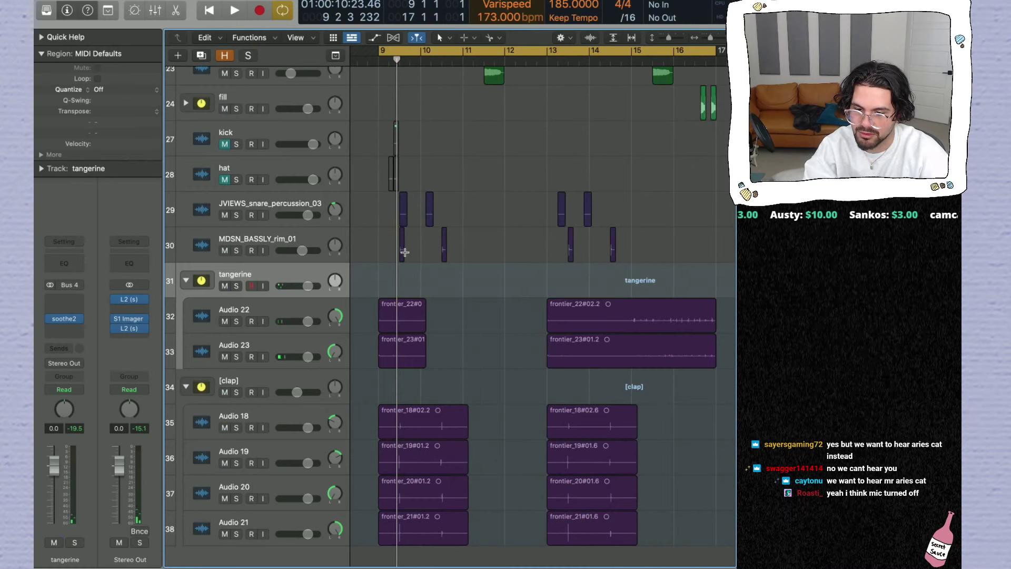
Step: Set the varispeed tempo to 189 bpm and check the beat in playback
key("space")
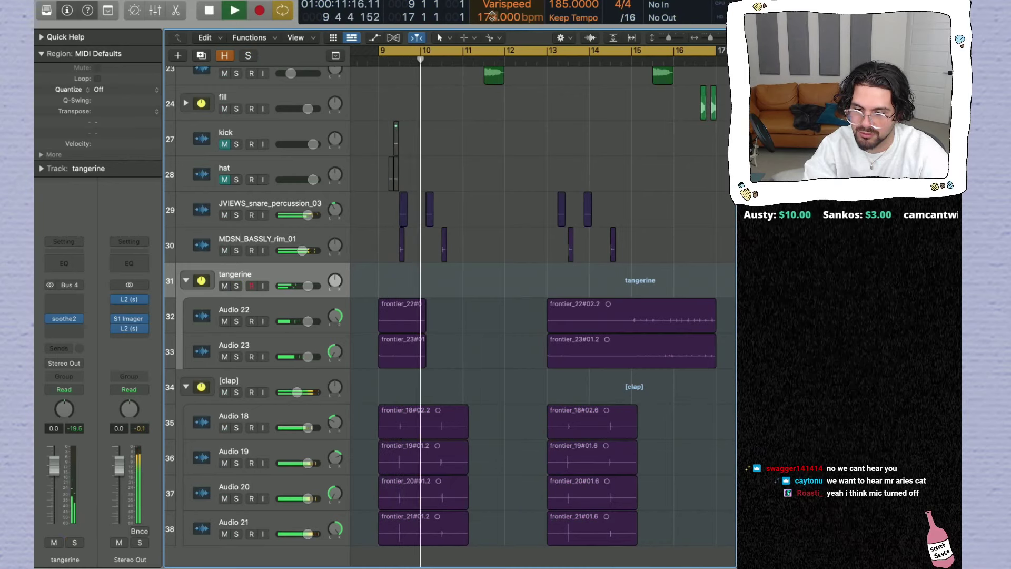
left_click_drag(492, 16, 491, 16)
key("space")
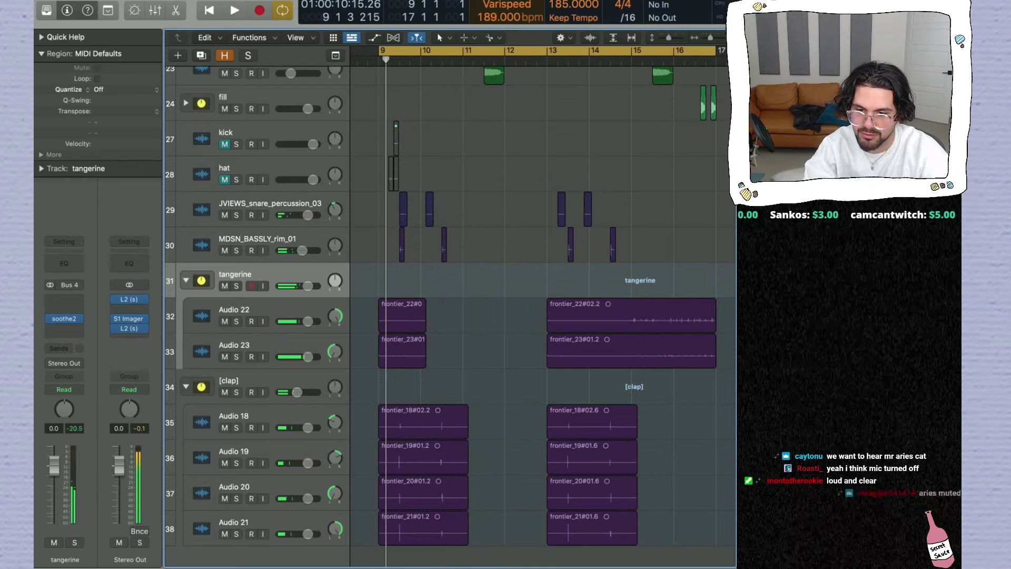
key("space")
Step: Turn cycle off, play from the project start and trim the bar 13 tangerine regions to end about halfway through bar 14
key("c")
key("Return")
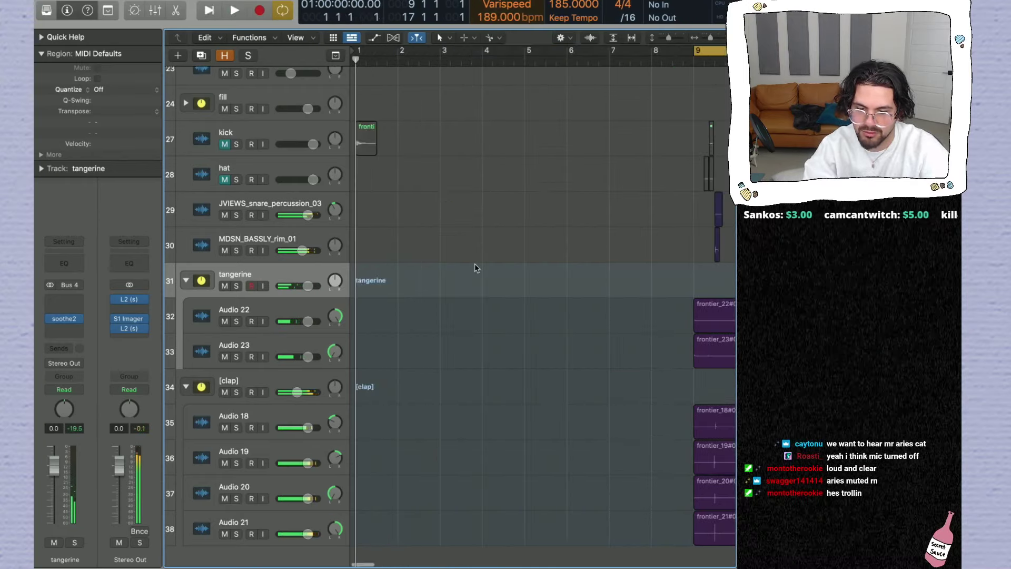
key("super+Left")
key("super+Left")
key("t")
key("t")
left_click_drag(611, 347, 563, 319)
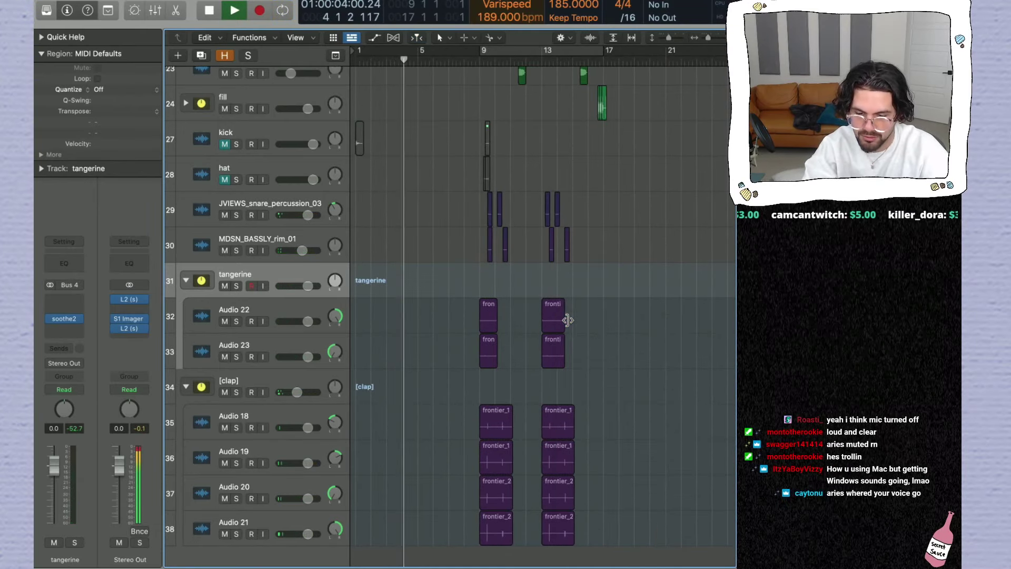
Step: Collapse the tangerine and [clap] stacks and briefly mute the [clap] stack to compare the beat without it
left_click(186, 280)
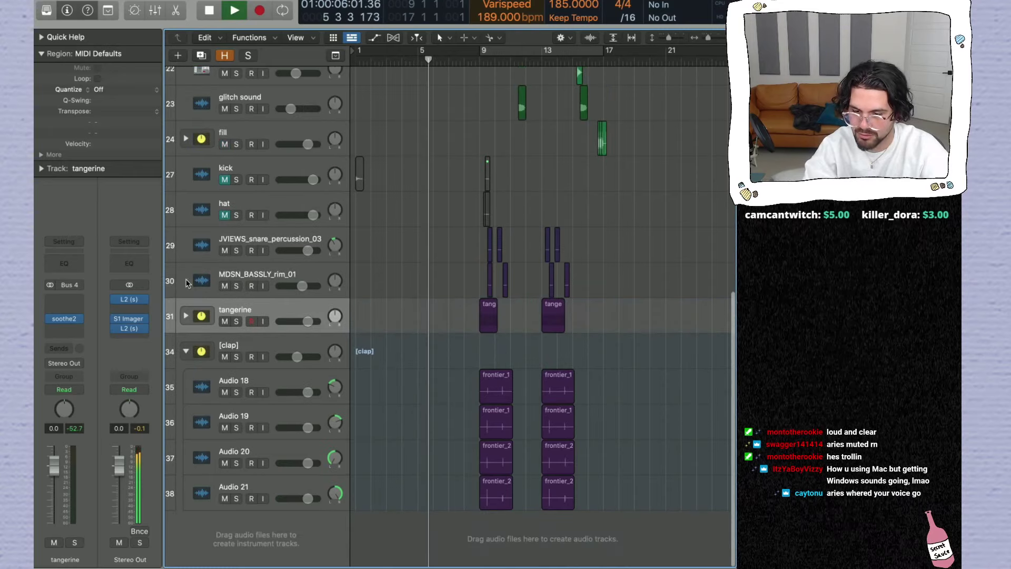
left_click(185, 350)
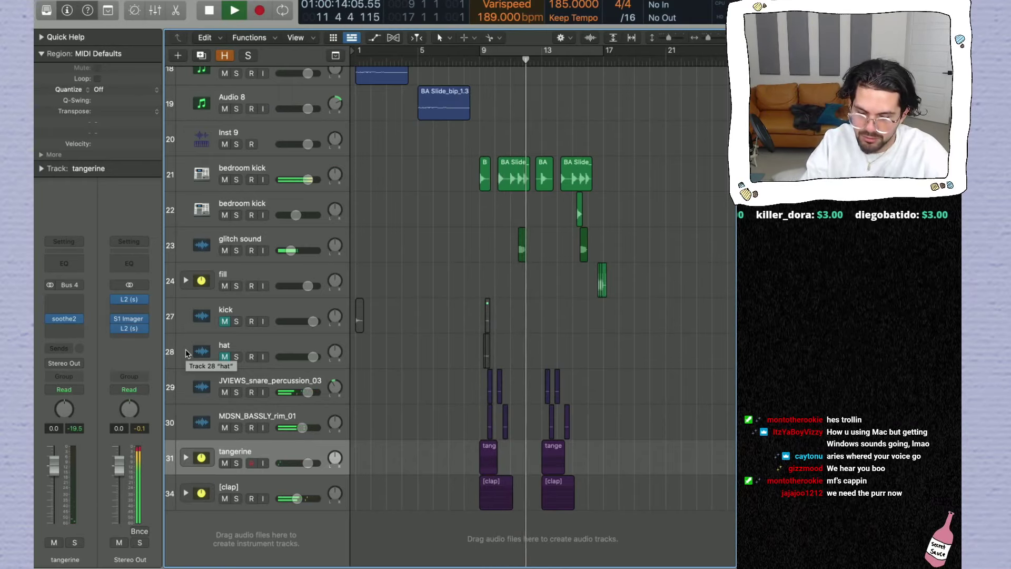
left_click(225, 499)
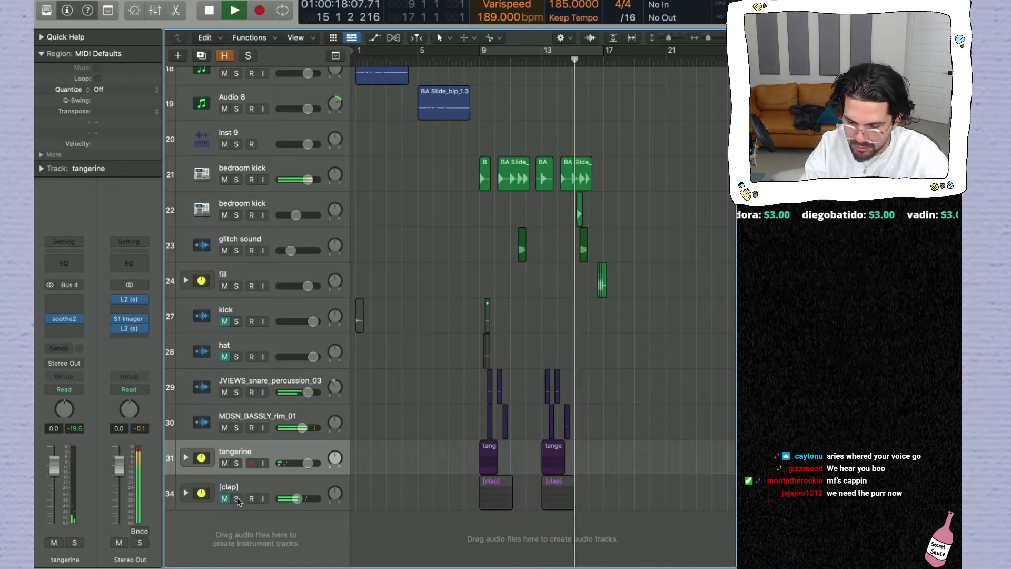
left_click(225, 499)
key("space")
Step: Expand the [clap] stack and move the second clap of both phrases to the glitch sound positions in bars 11 and 15
key("super+Right")
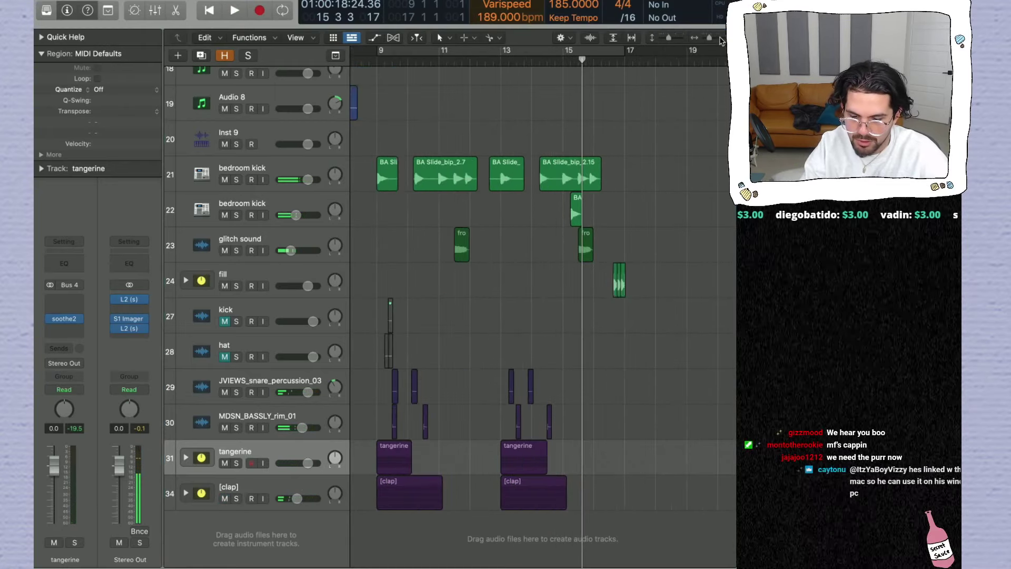
left_click(184, 493)
scroll(418, 469, "down", 5)
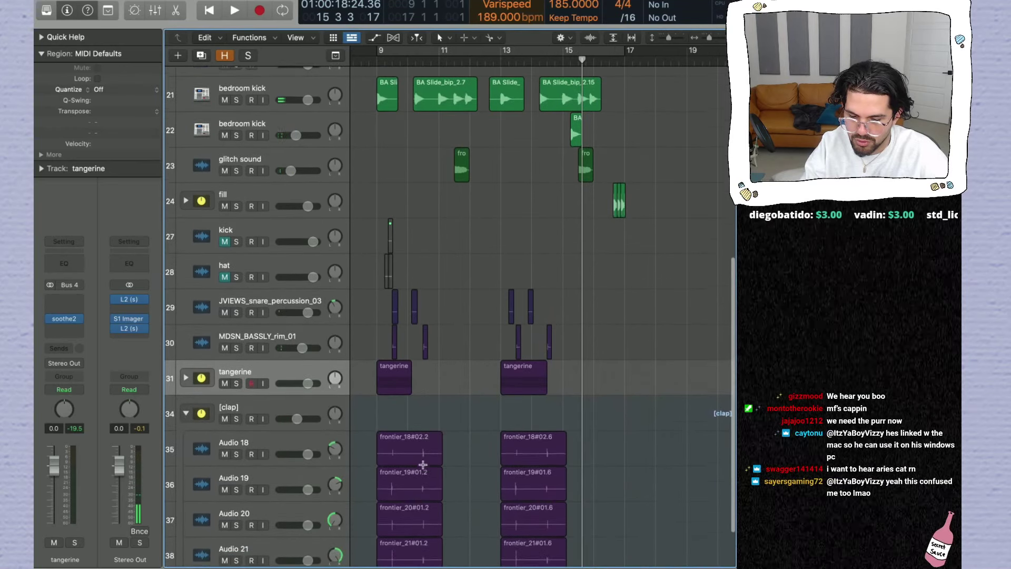
left_click_drag(426, 503, 461, 382)
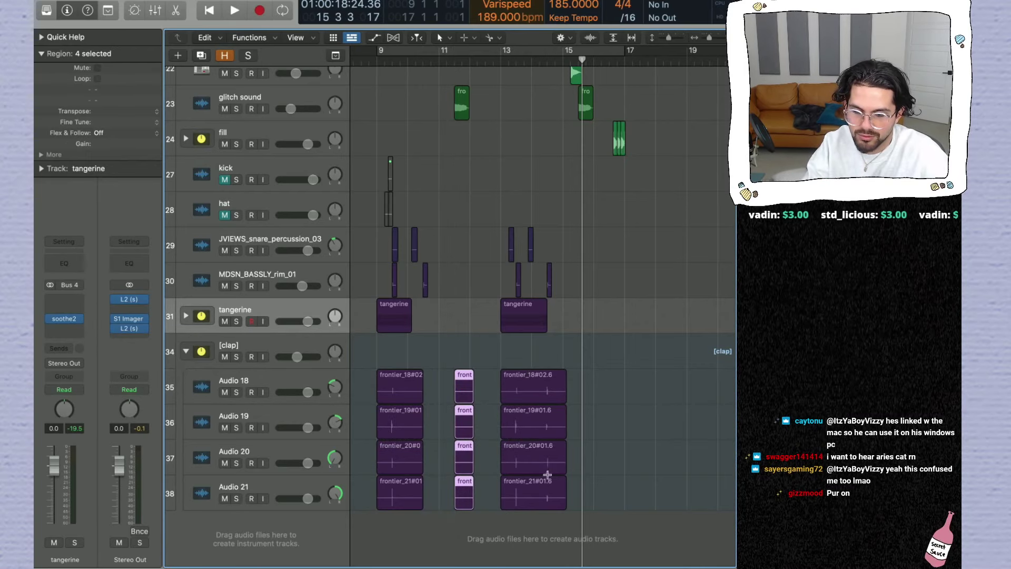
left_click_drag(545, 498, 573, 391)
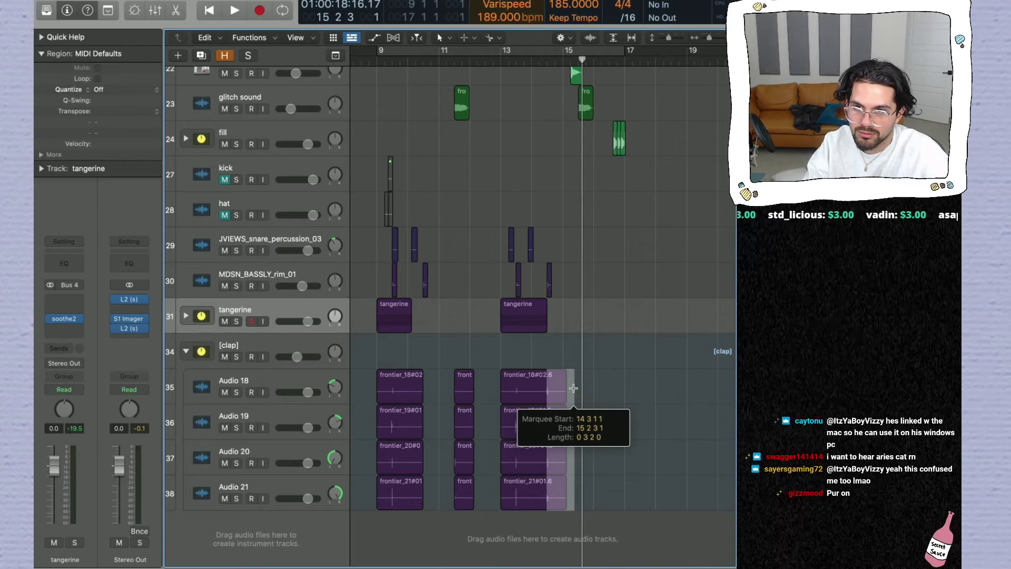
left_click_drag(573, 388, 588, 388)
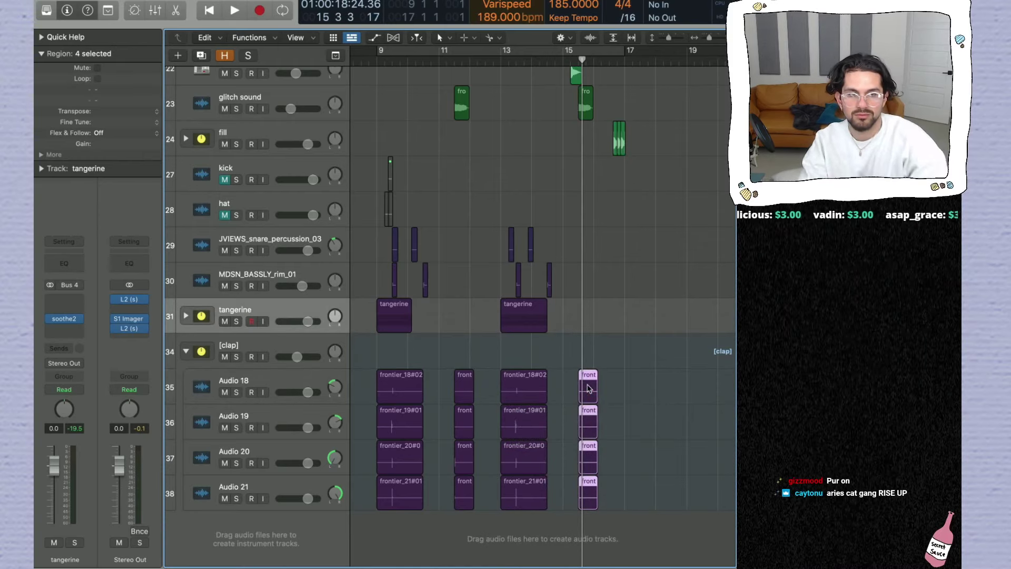
Step: Turn cycle back on over bars 9 to 17 and listen to the moved claps
key("space")
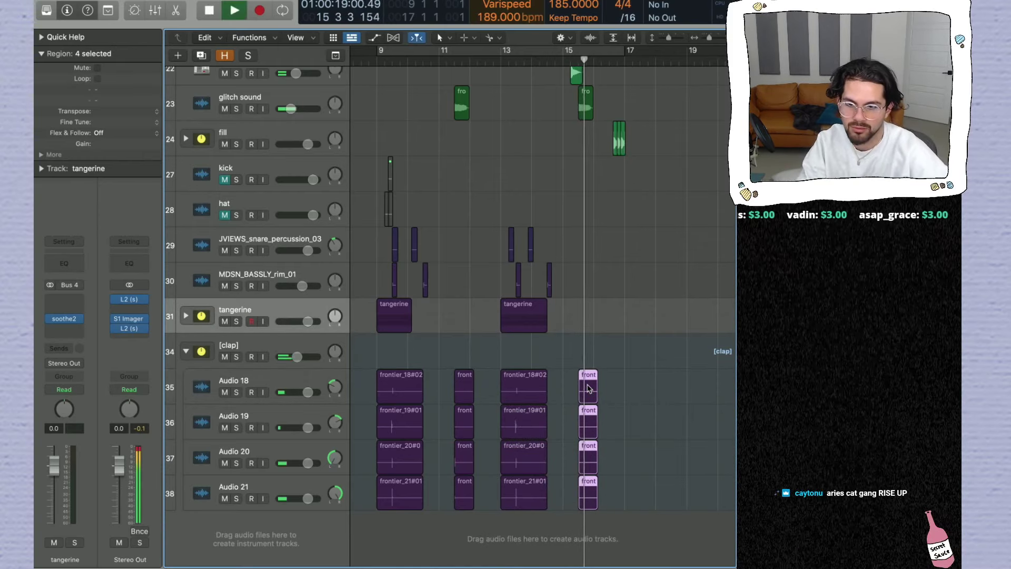
key("c")
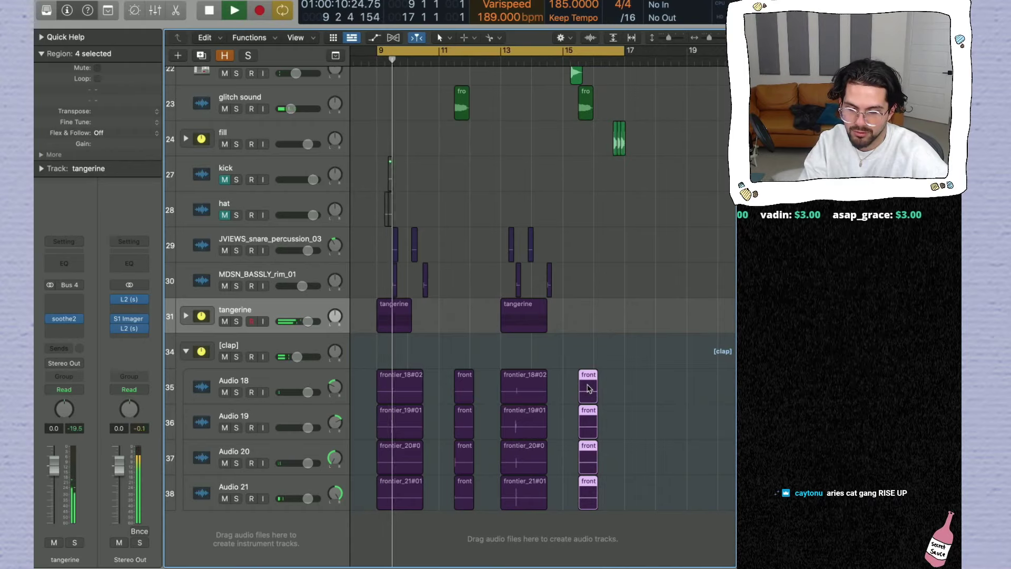
key("t")
key("t")
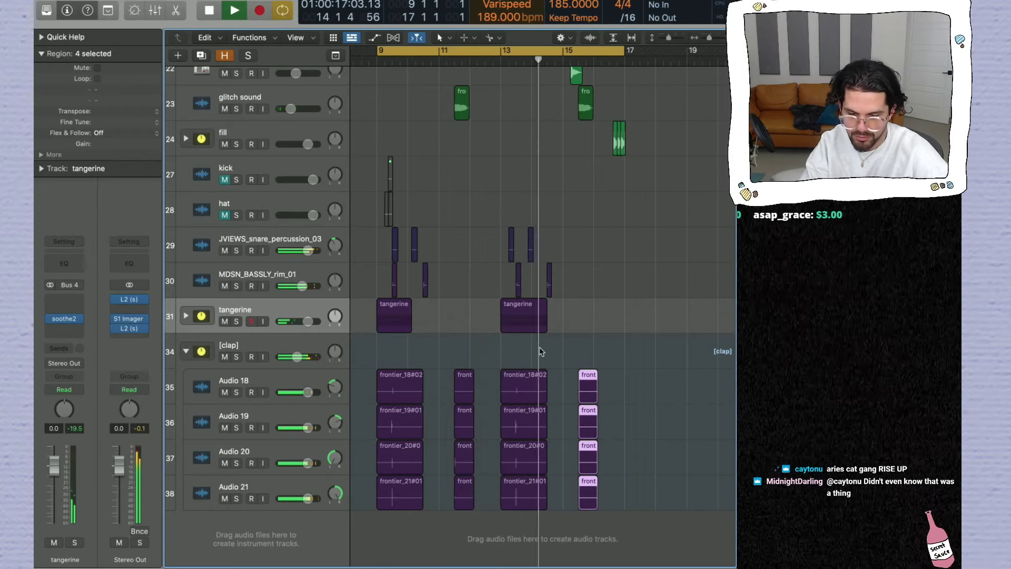
left_click(577, 341)
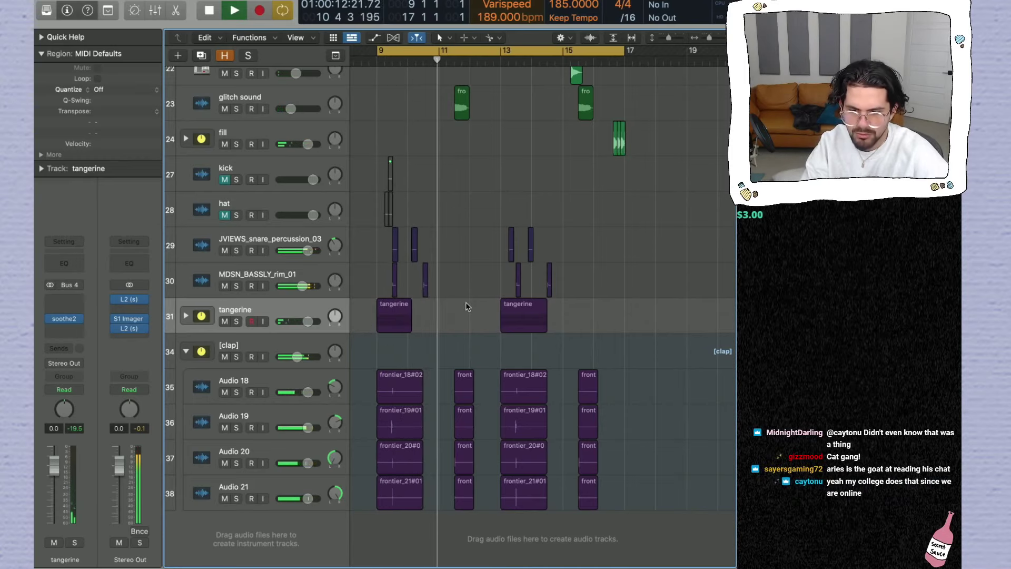
Step: Copy the paired snare and rim hits from bar 9 to the middle of bars 12 and 16
left_click_drag(435, 280, 393, 277)
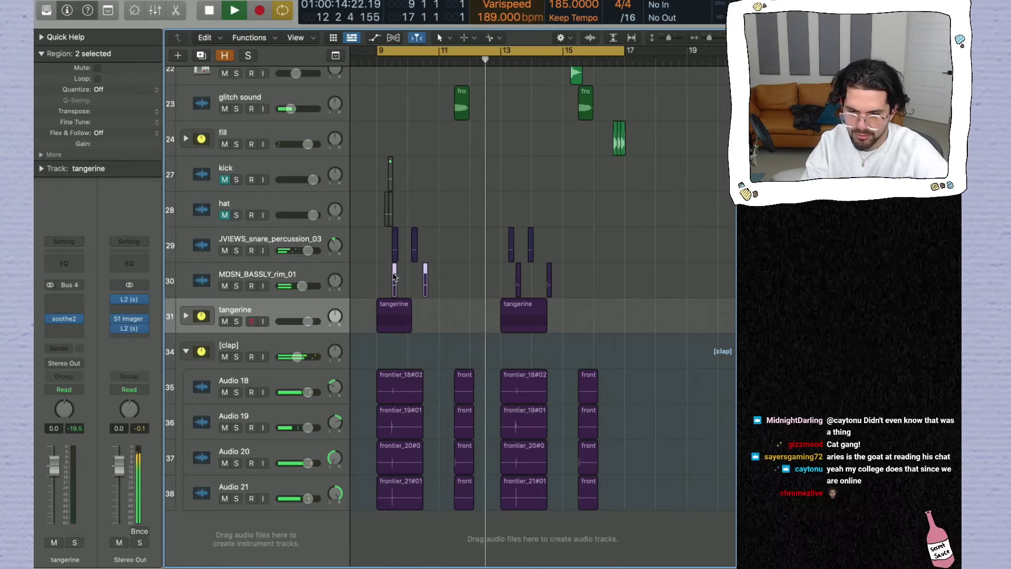
left_click(395, 250)
left_click(394, 268, "shift")
left_click_drag(395, 269, 611, 272)
left_click(602, 272)
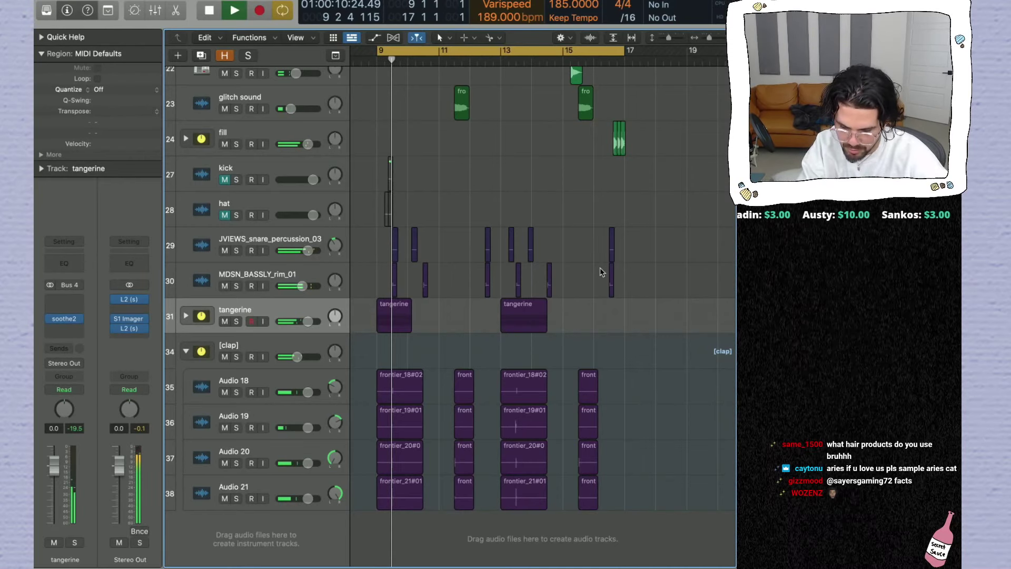
Step: Copy the short clap regions in bar 11 to the middle of bars 12 and 16 on all four [clap] tracks
left_click_drag(464, 485, 490, 485)
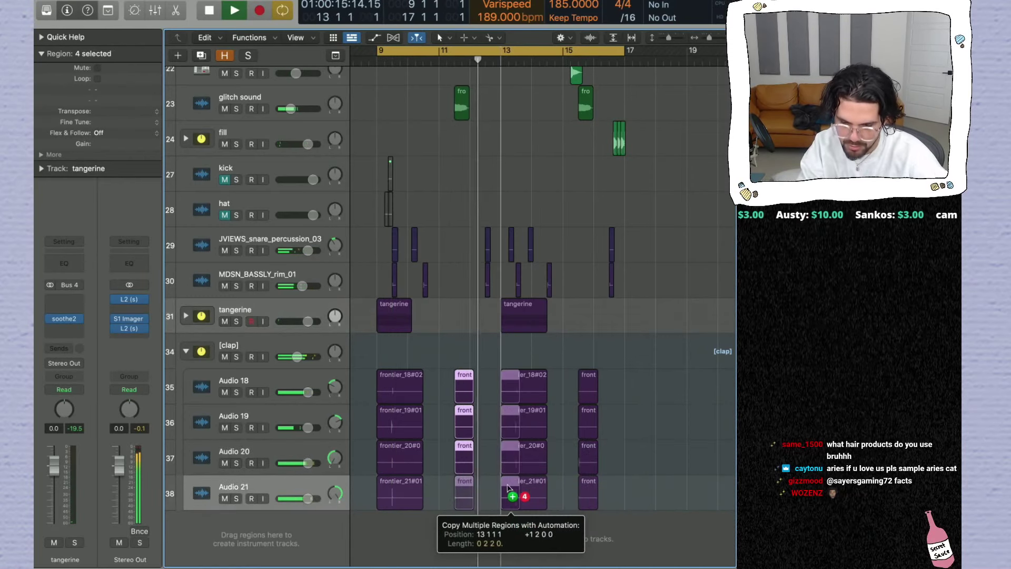
left_click_drag(494, 485, 618, 485)
Step: Expand the tangerine stack, try extending its bar 13 regions back to the middle of bar 12, and undo the change
mouse_move(391, 309)
left_mouse_down()
mouse_move(487, 308)
mouse_move(395, 304)
left_mouse_up()
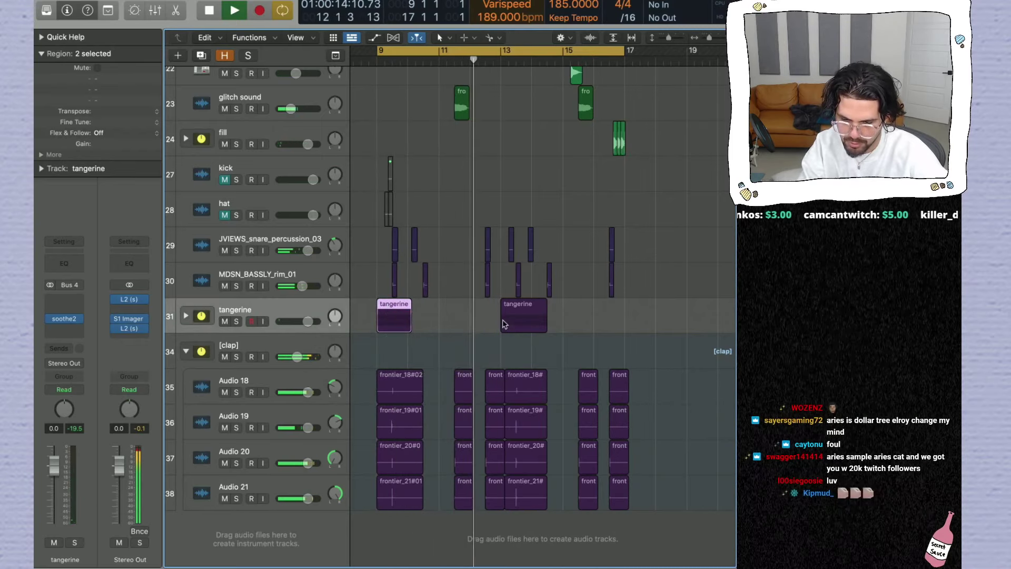
double_click(404, 305)
mouse_move(498, 383)
left_mouse_down()
mouse_move(501, 368)
mouse_move(485, 371)
left_mouse_up()
left_click(462, 64)
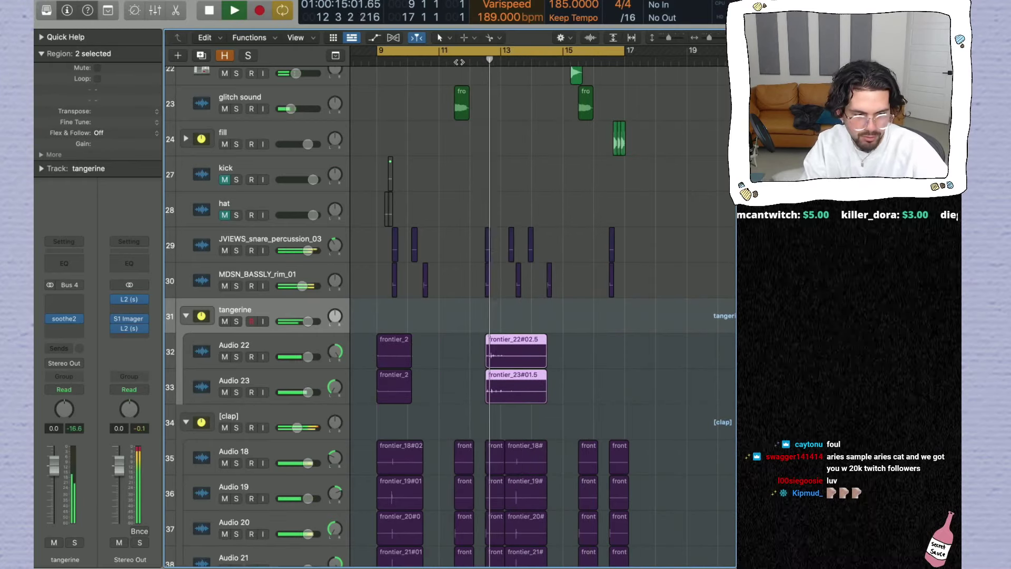
key("super+z")
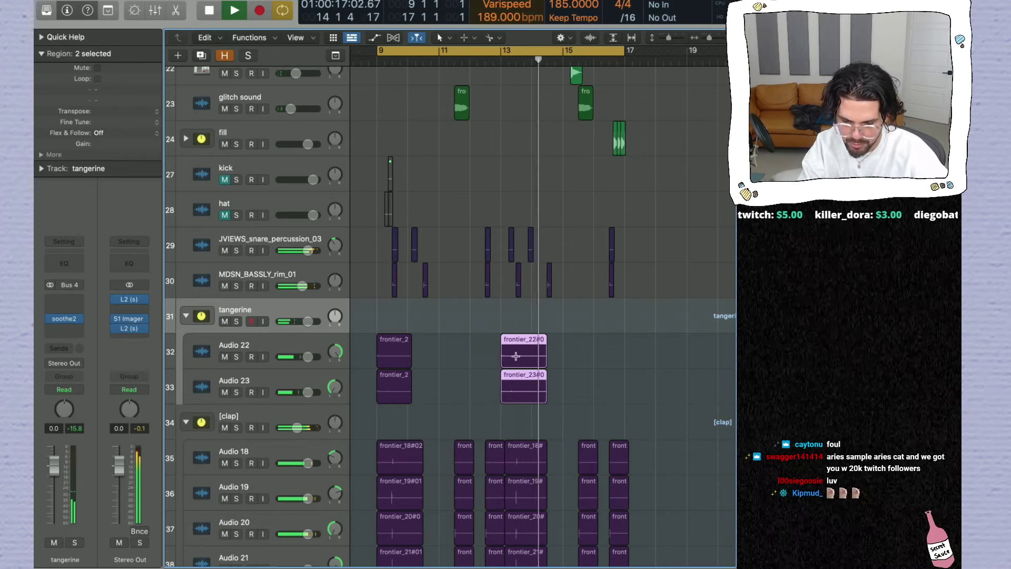
Step: Reduce the track height and delete the copied clap regions in bars 16 and 12 from Audio 18 to Audio 21
scroll(548, 372, "down", 4)
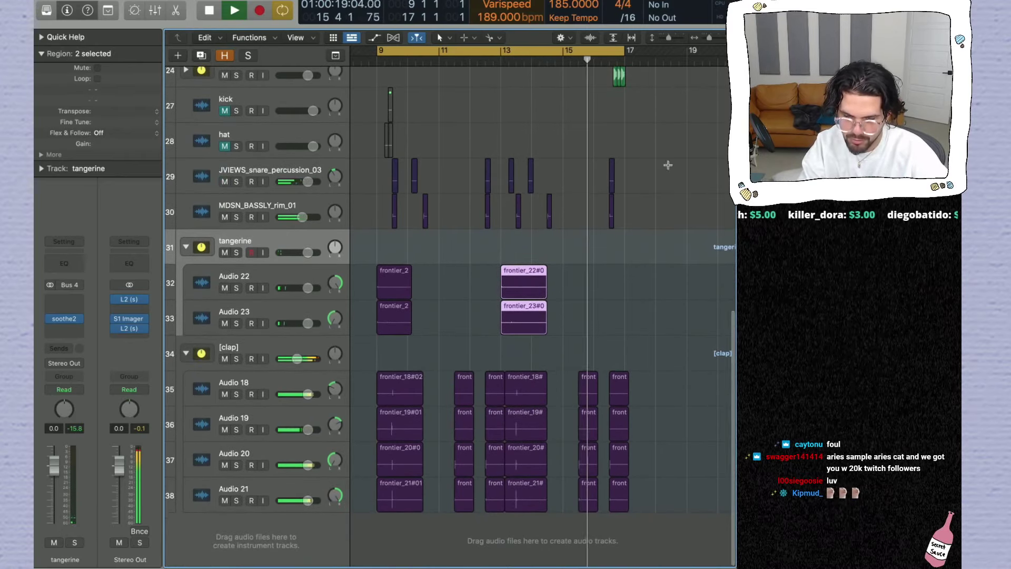
left_click_drag(669, 38, 665, 38)
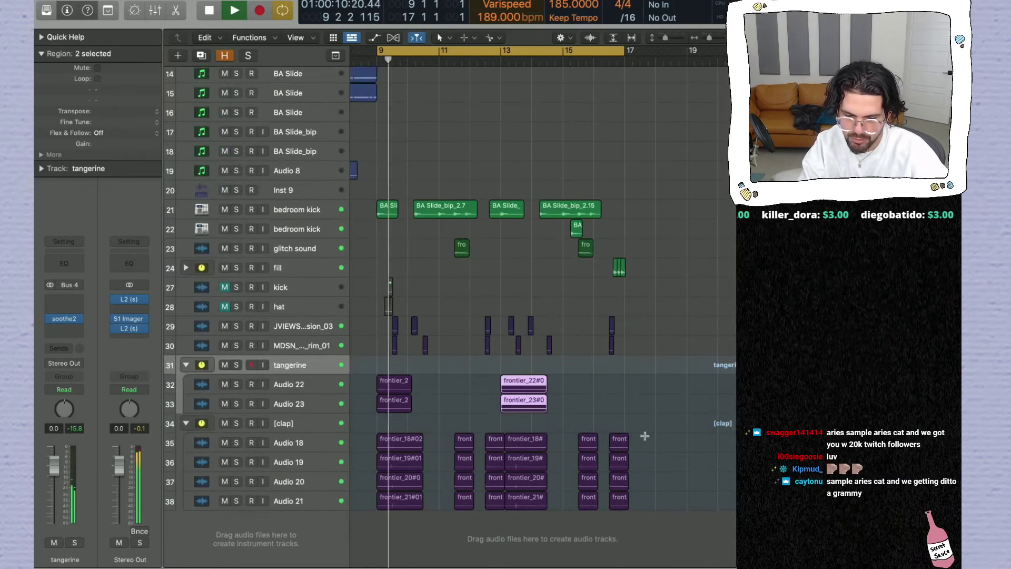
left_click_drag(634, 498, 613, 446)
key("BackSpace")
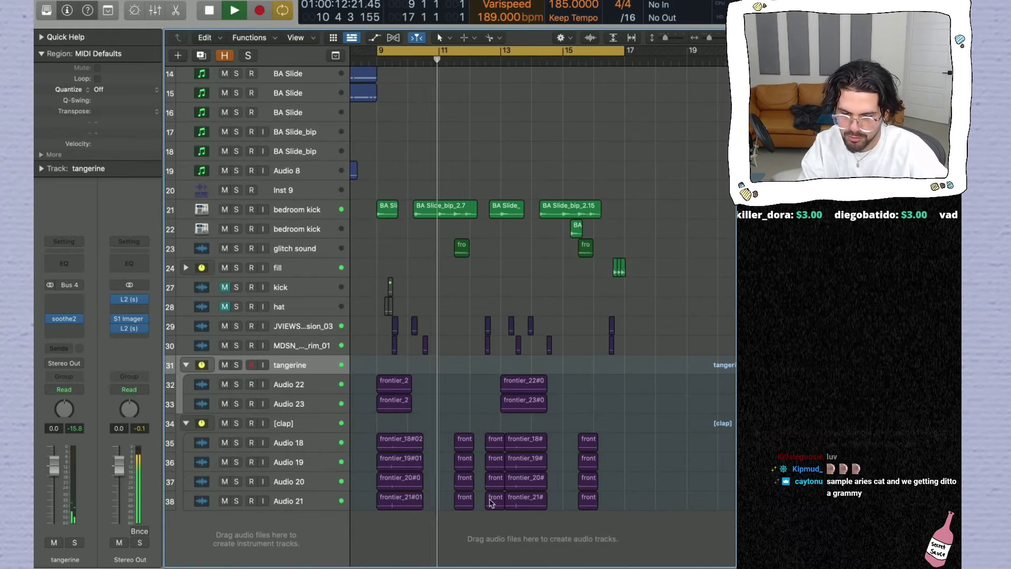
left_click_drag(482, 499, 490, 434)
key("Delete")
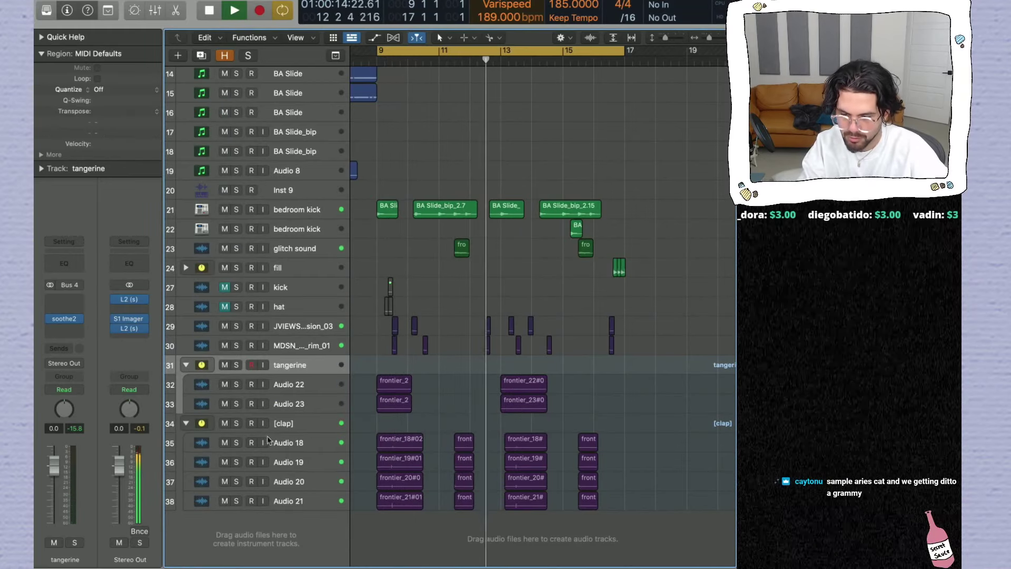
Step: Collapse the [clap] stack and mute it during playback
left_click(186, 423)
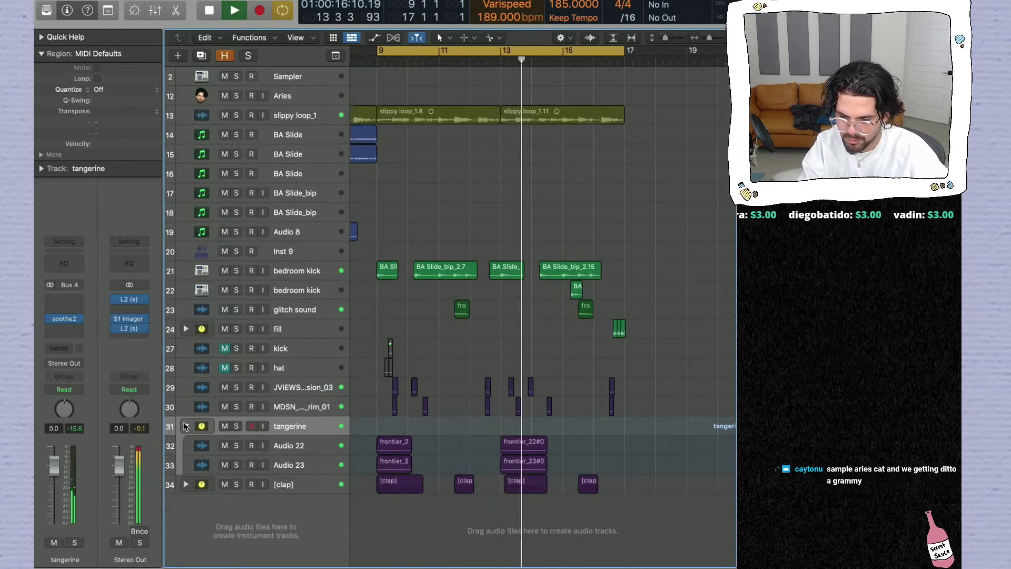
left_click(225, 485)
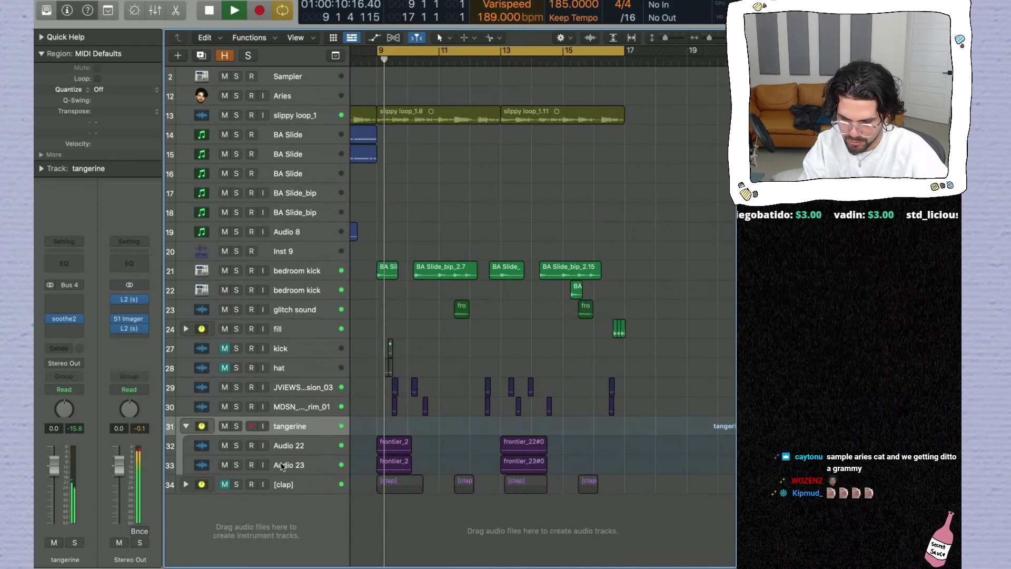
Step: Solo the MDSN_BASSLY_rim_01 track and audition its hits
left_click(269, 406)
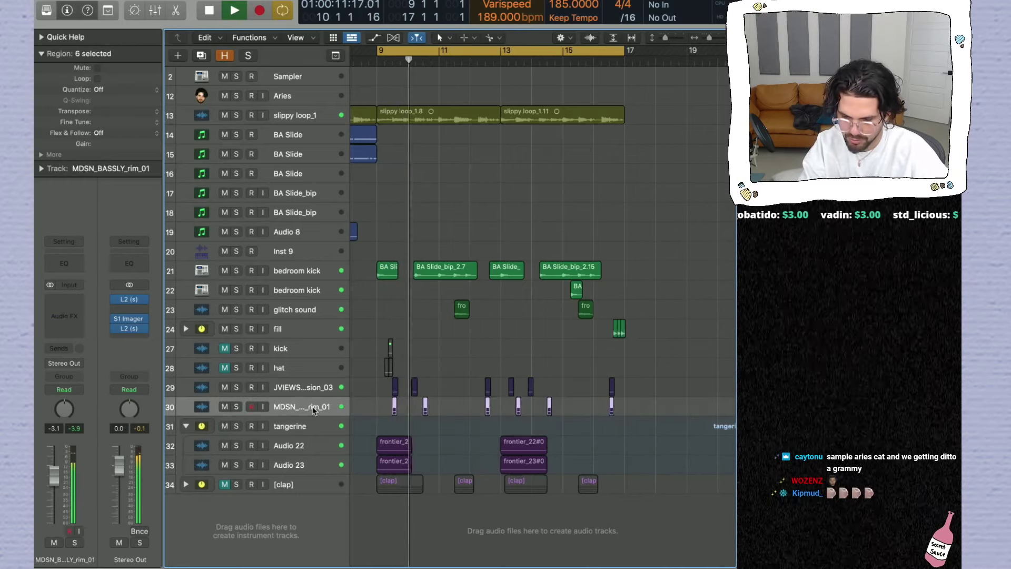
left_click(237, 408)
key("space")
key("space")
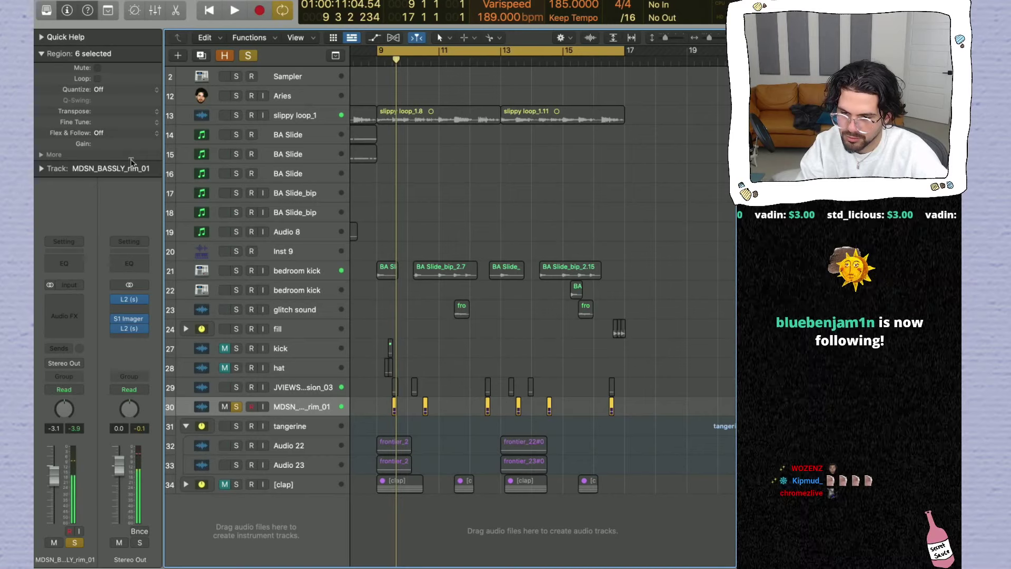
left_click_drag(450, 415, 389, 404)
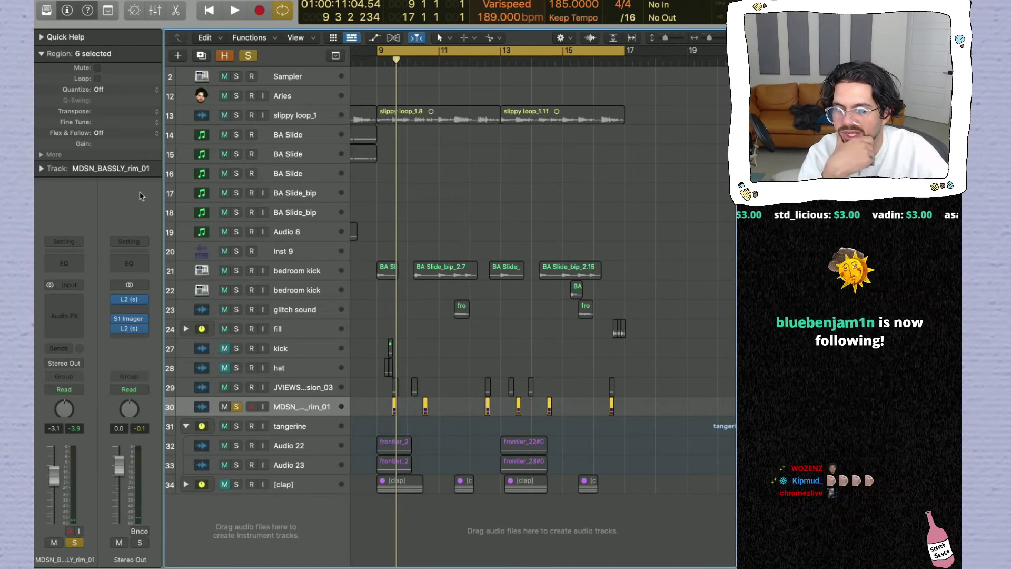
left_click(65, 310)
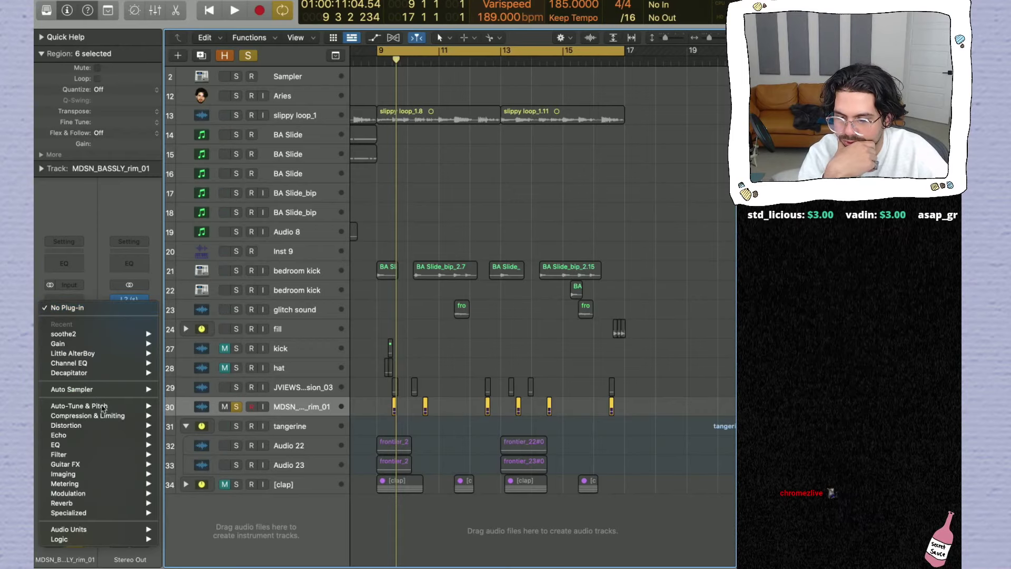
mouse_move(115, 430)
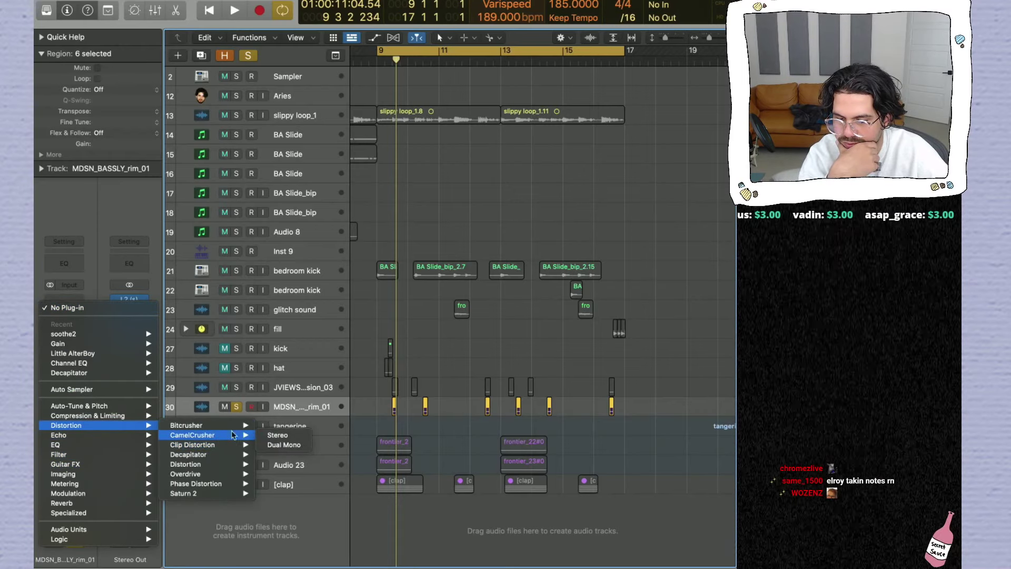
left_click(266, 426)
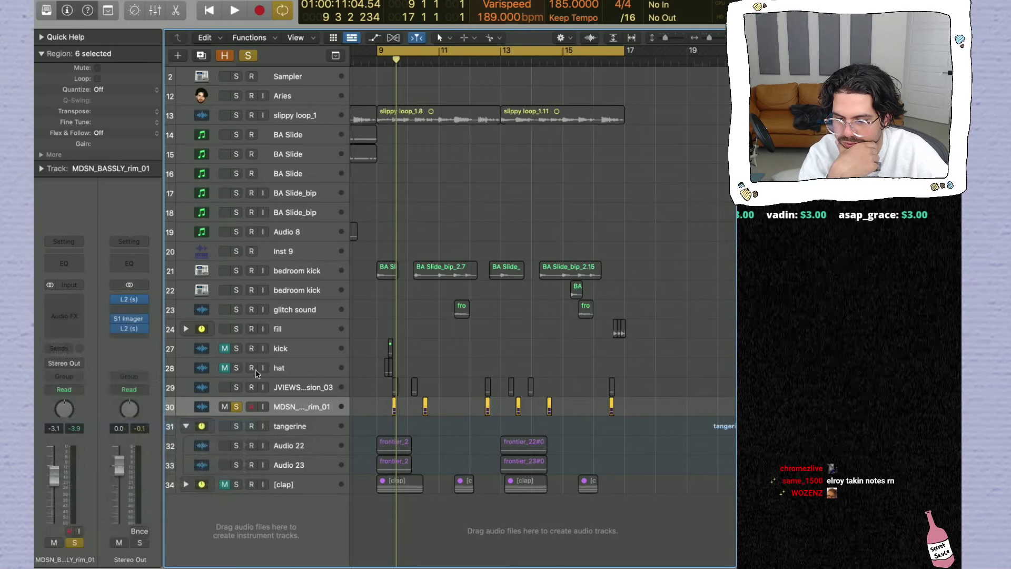
Step: Unsolo the rim track and add a Channel EQ that cuts its high frequencies during playback
left_click(236, 407)
key("space")
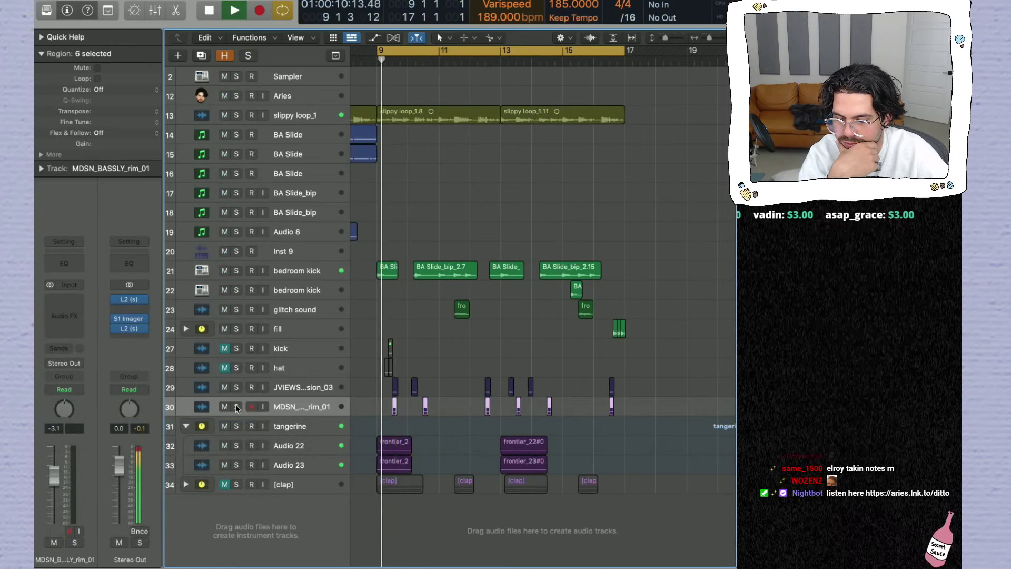
left_click(63, 263)
left_click(352, 279)
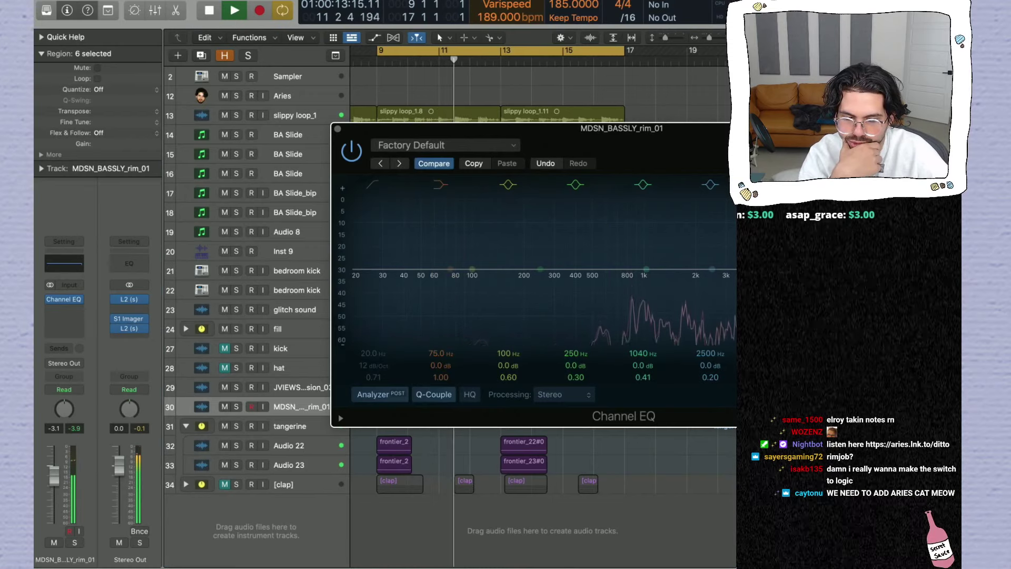
left_click_drag(735, 283, 708, 283)
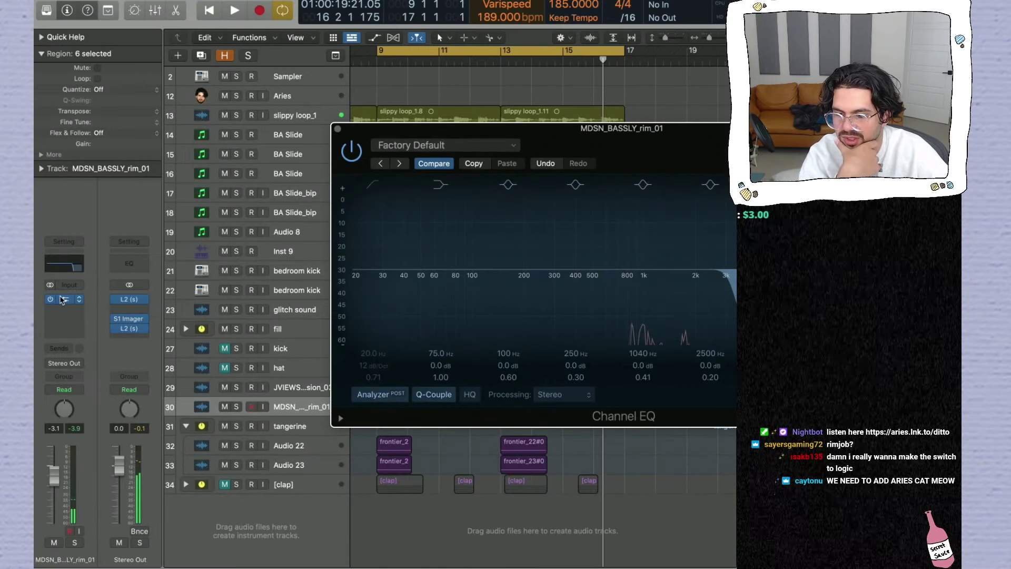
Step: Insert Decapitator ahead of the Channel EQ on the rim track and try its drive during playback
left_click(62, 300)
mouse_move(109, 416)
mouse_move(231, 440)
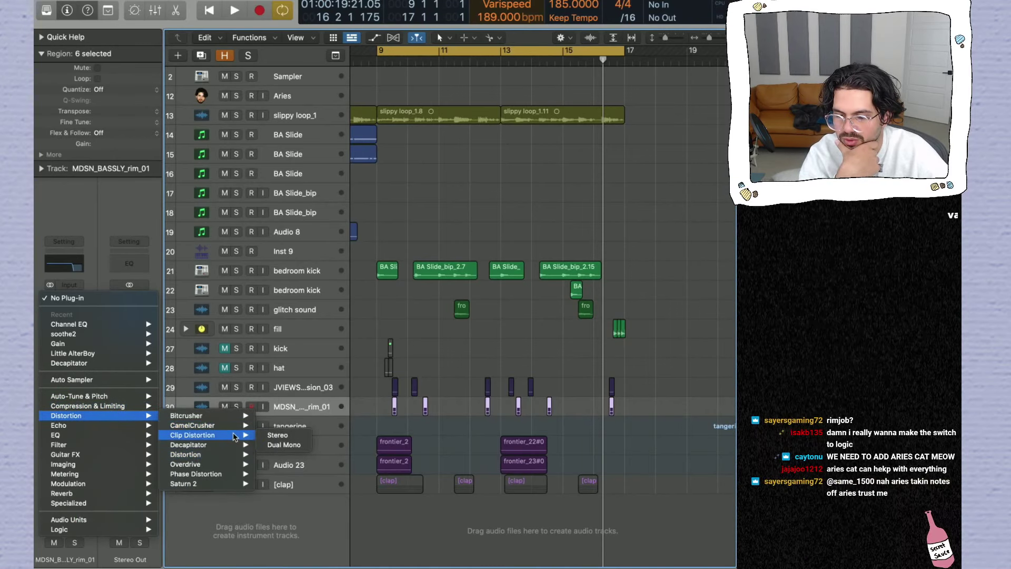
left_click(278, 445)
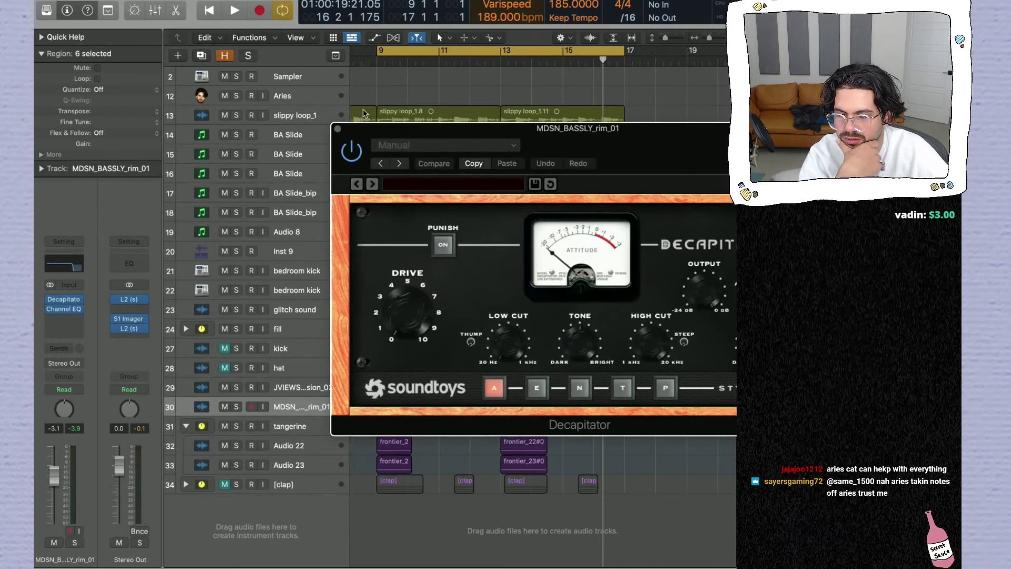
key("space")
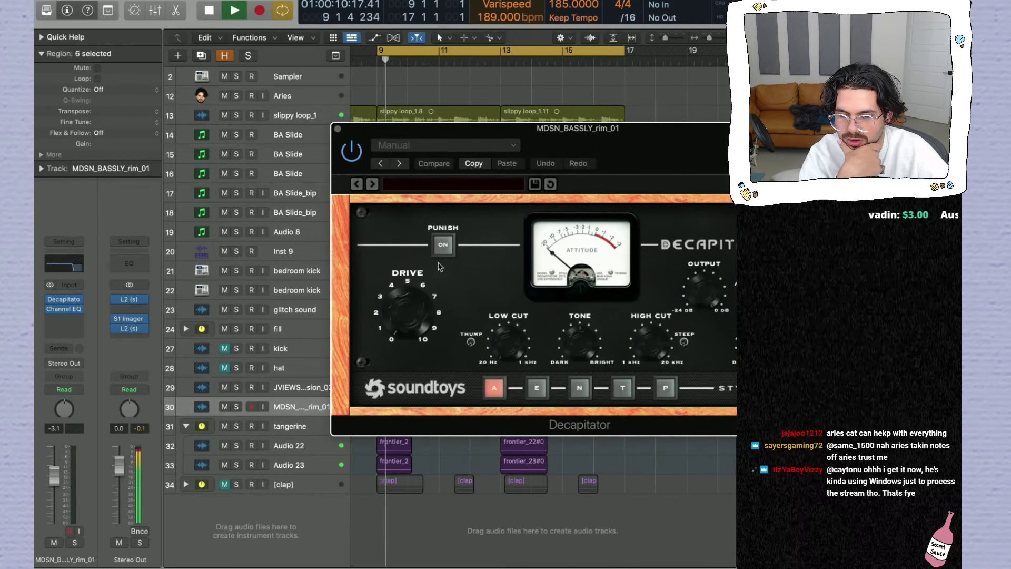
left_click(407, 311)
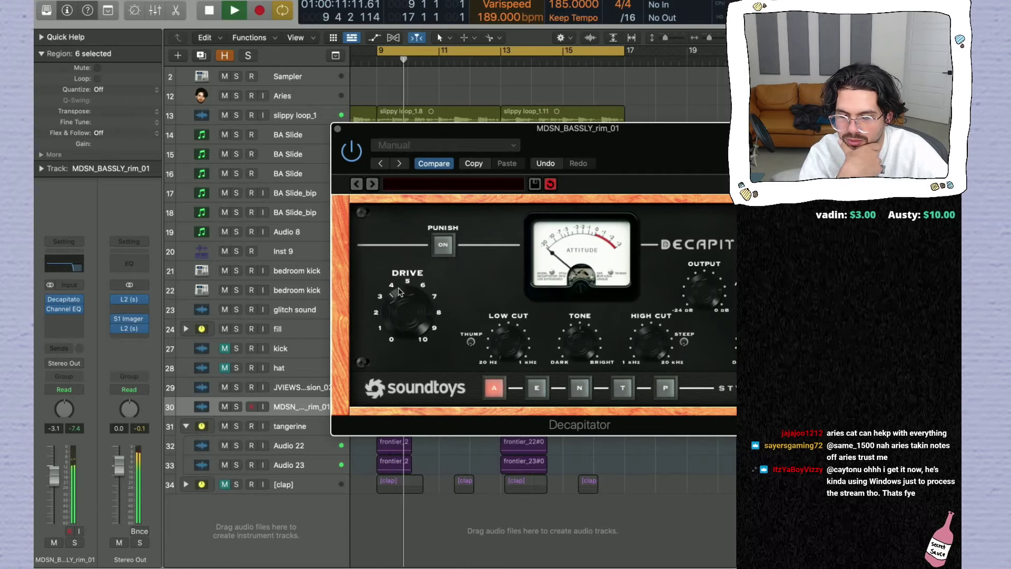
left_click(339, 129)
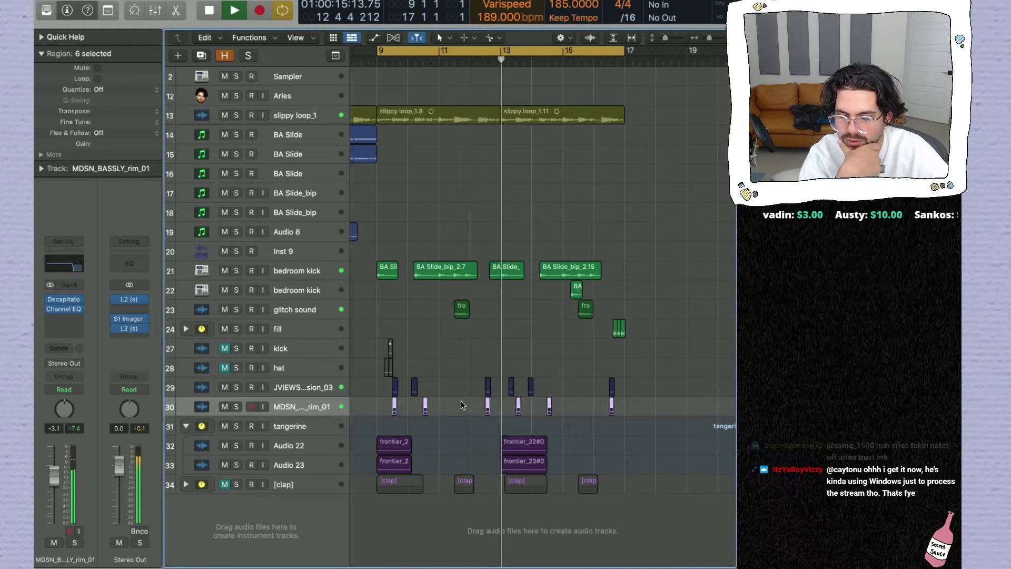
Step: Lower the rim track's volume to -4.5 dB and pan it to -6 while listening to the loop
left_click_drag(462, 405, 485, 407)
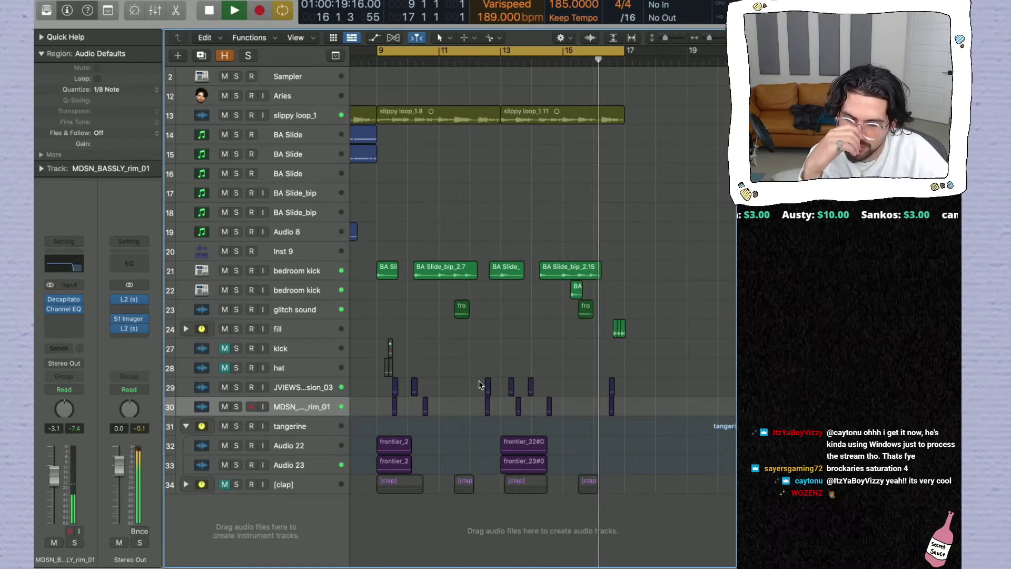
left_click_drag(53, 473, 54, 486)
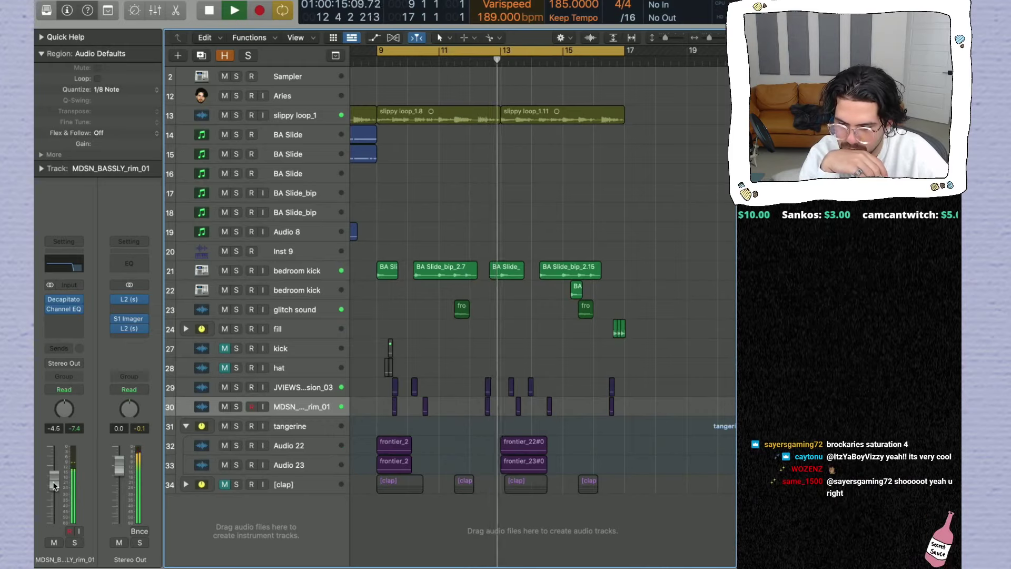
left_click_drag(64, 409, 70, 414)
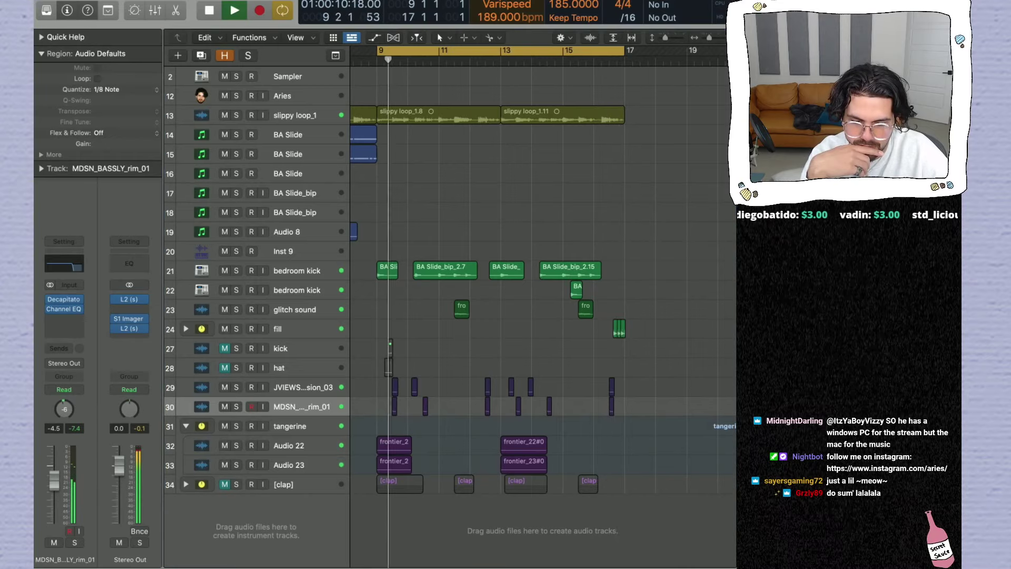
key("space")
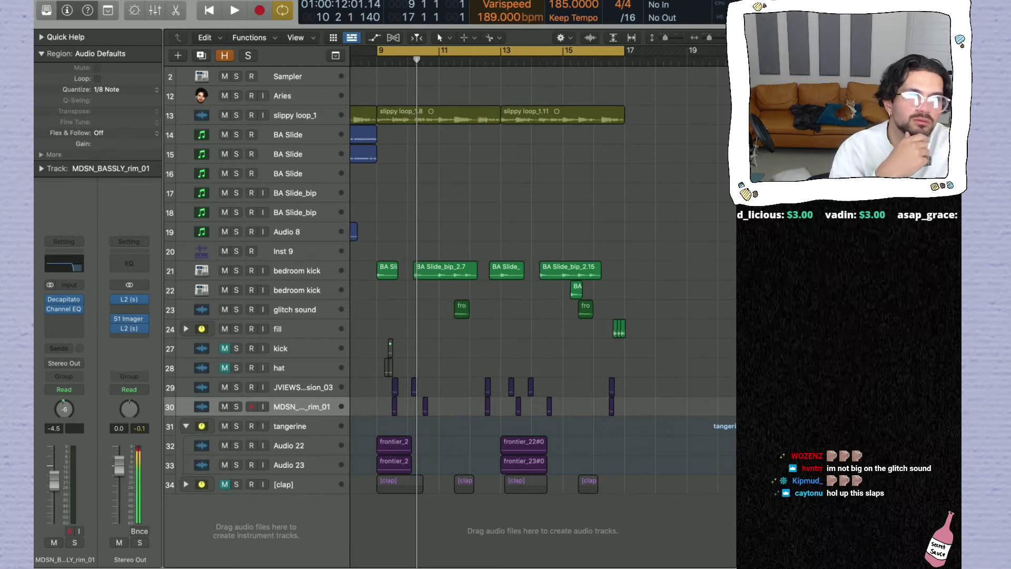
key("space")
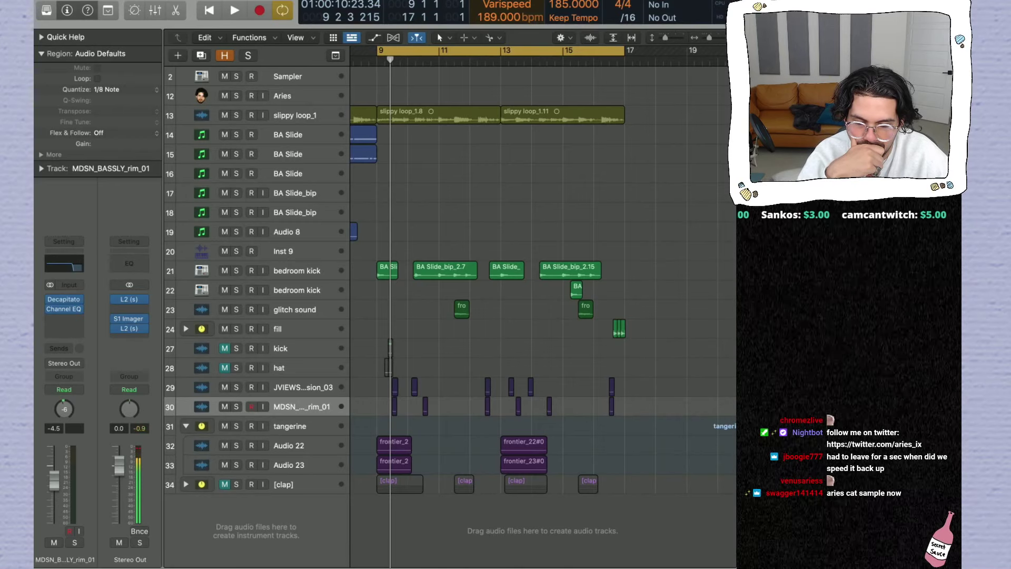
Step: Place the MAI_Claps_13 sample on a new track below the [clap] stack, starting at beat 3 of bar 9
left_click_drag(701, 508, 390, 513)
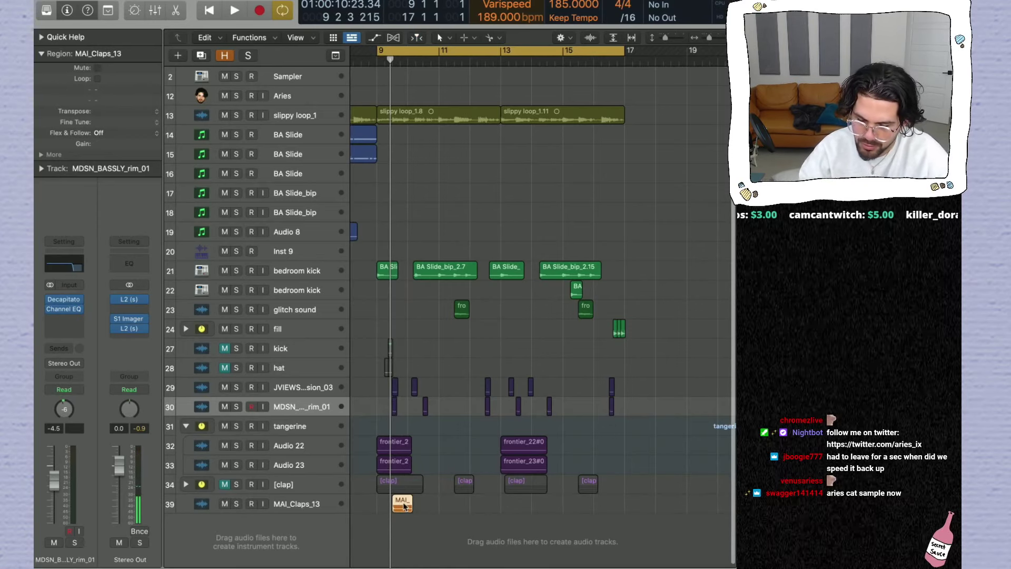
left_click(403, 503)
key("super+Right")
key("super+Right")
key("super+Right")
key("super+Right")
key("super+Right")
key("super+Right")
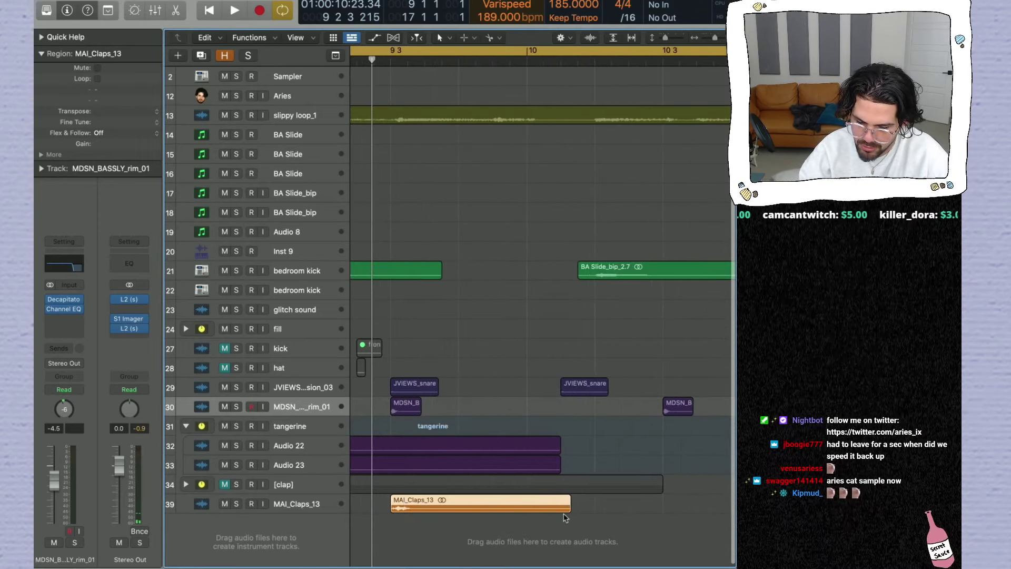
Step: Try a much shorter MAI_Claps_13 region with its track soloed, and undo the trim
left_click_drag(569, 510, 450, 511)
key("space")
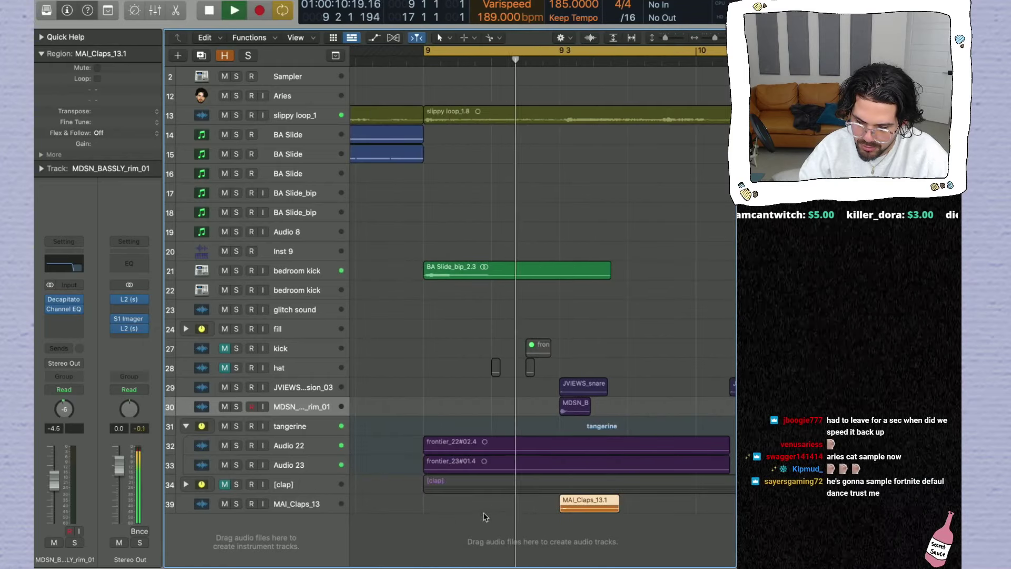
left_click(237, 504)
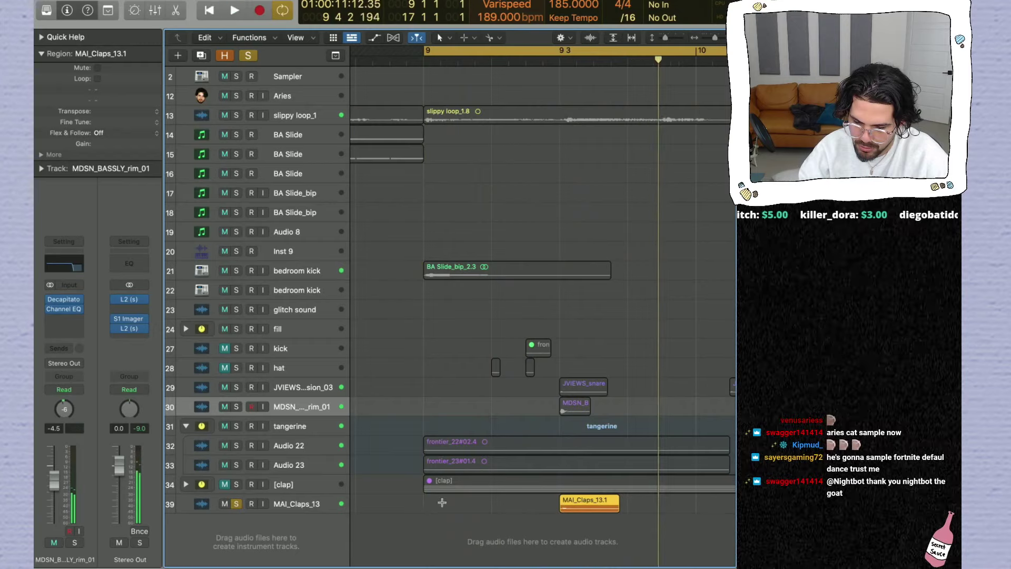
scroll(465, 501, "left", 1)
key("super+Left")
key("super+Left")
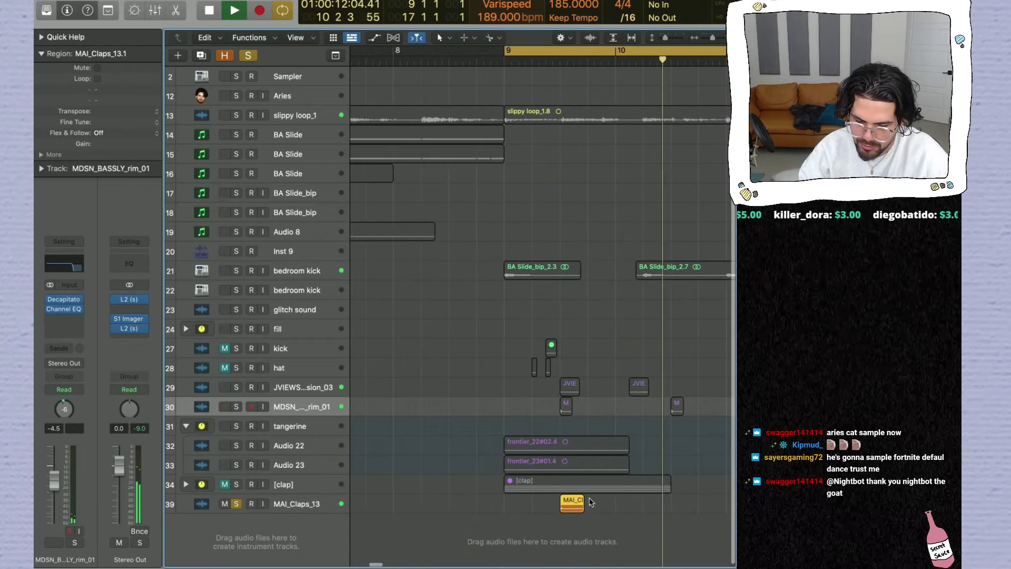
key("super+z")
key("space")
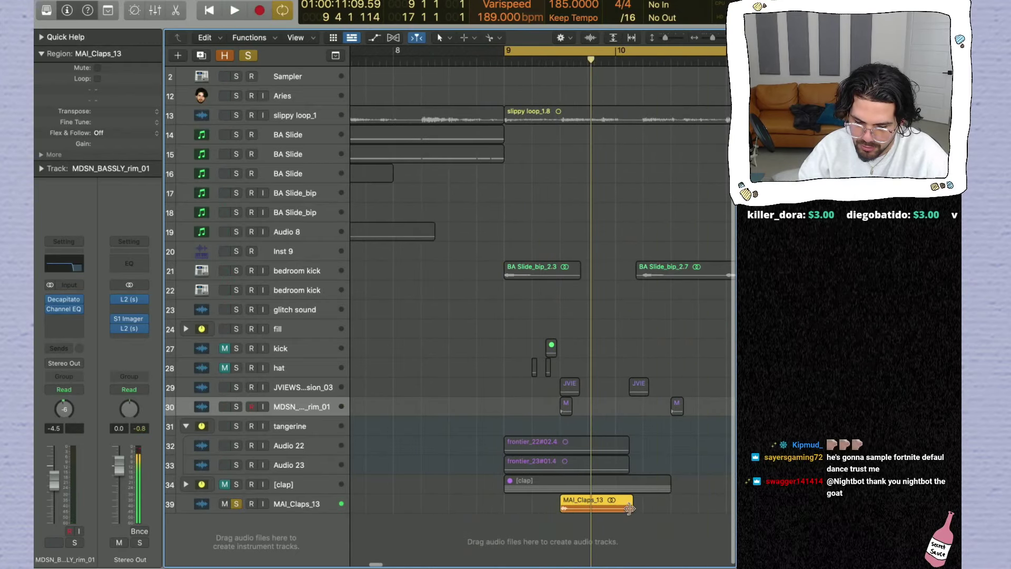
Step: Trim the end of the MAI_Claps_13 region to just before bar 10 and audition it
left_click_drag(625, 508, 604, 509)
key("space")
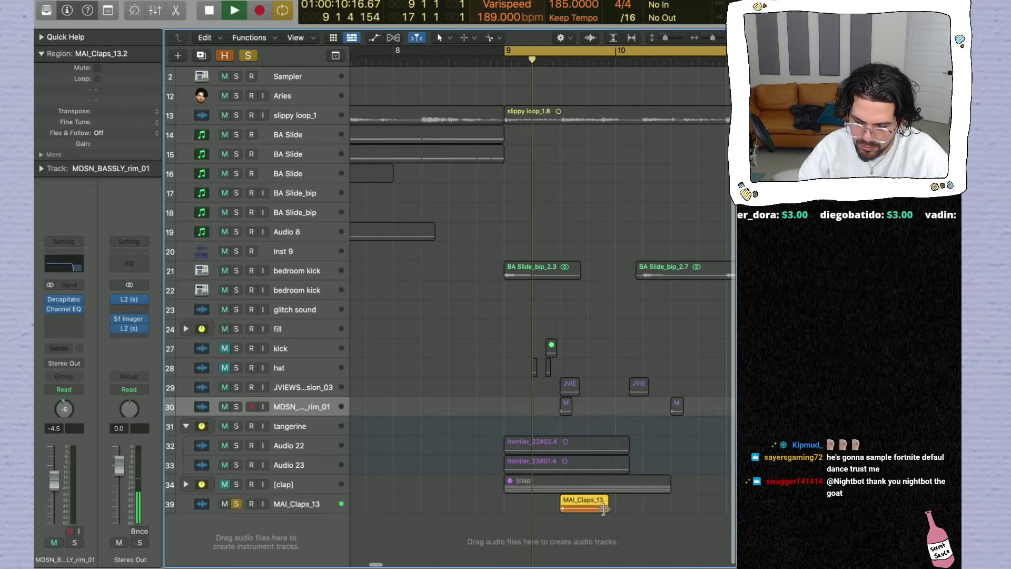
scroll(605, 508, "down", 3)
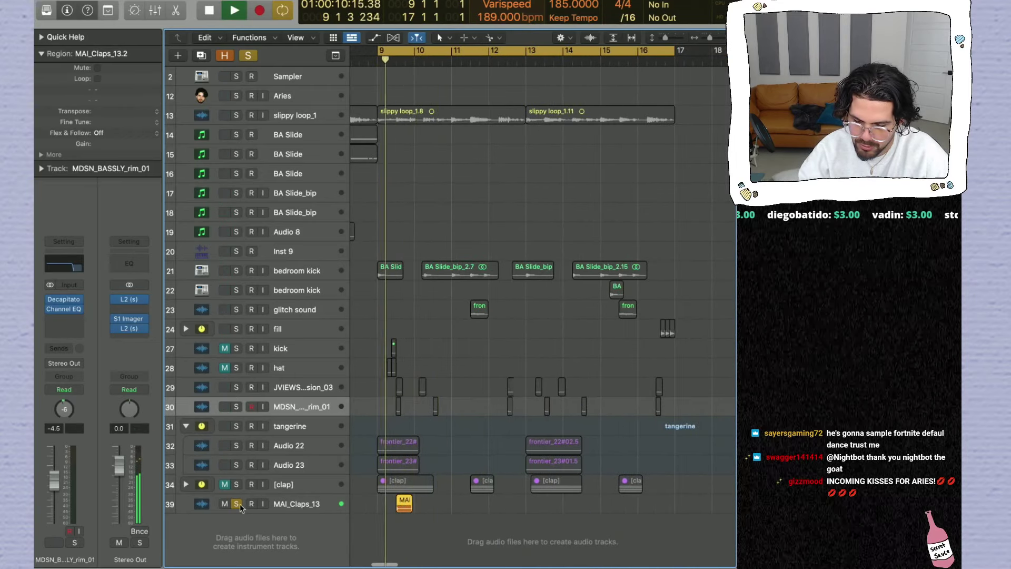
Step: Unsolo the MAI_Claps_13 track and copy its clap to beat 3 of bars 10, 11 and 12
key("s")
left_click_drag(405, 504, 475, 503)
key("space")
key("space")
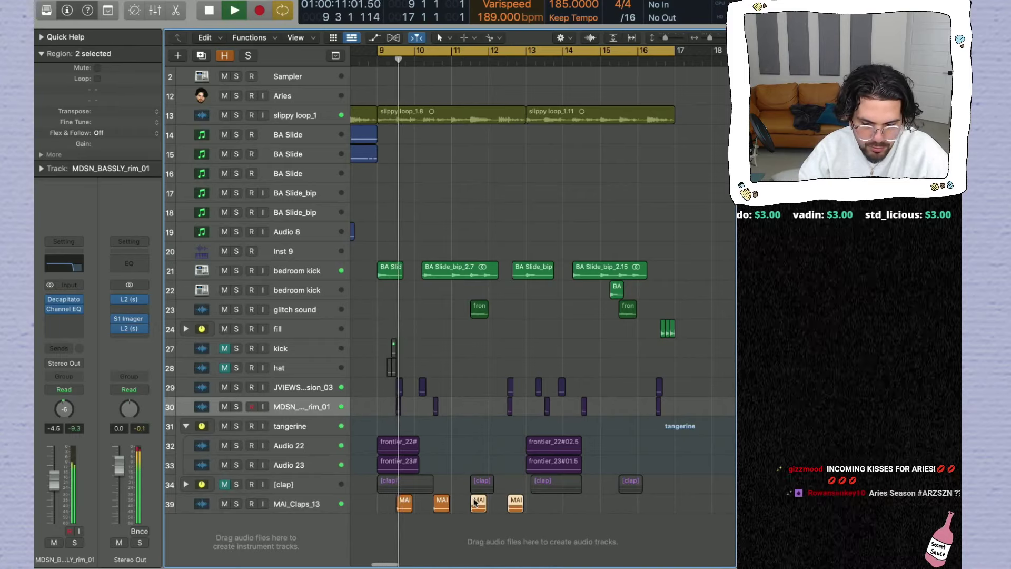
Step: Move the MAI_Claps_13 track above the tangerine stack and copy its four claps to bars 13 through 16
left_click_drag(301, 503, 300, 425)
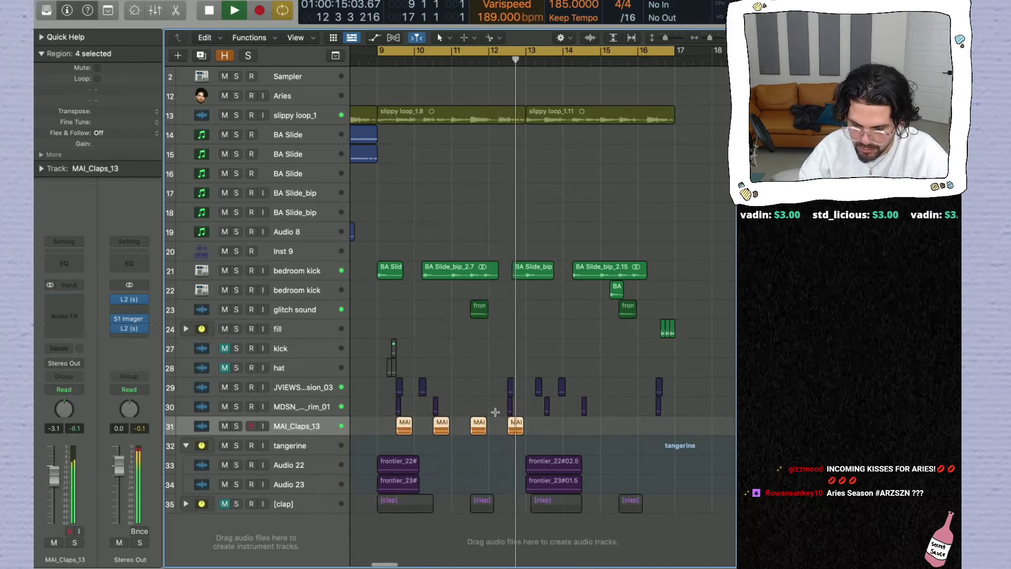
left_click(477, 424)
mouse_move(539, 416)
left_mouse_down()
mouse_move(410, 422)
mouse_move(555, 426)
left_mouse_up()
key("space")
key("space")
key("t")
key("t")
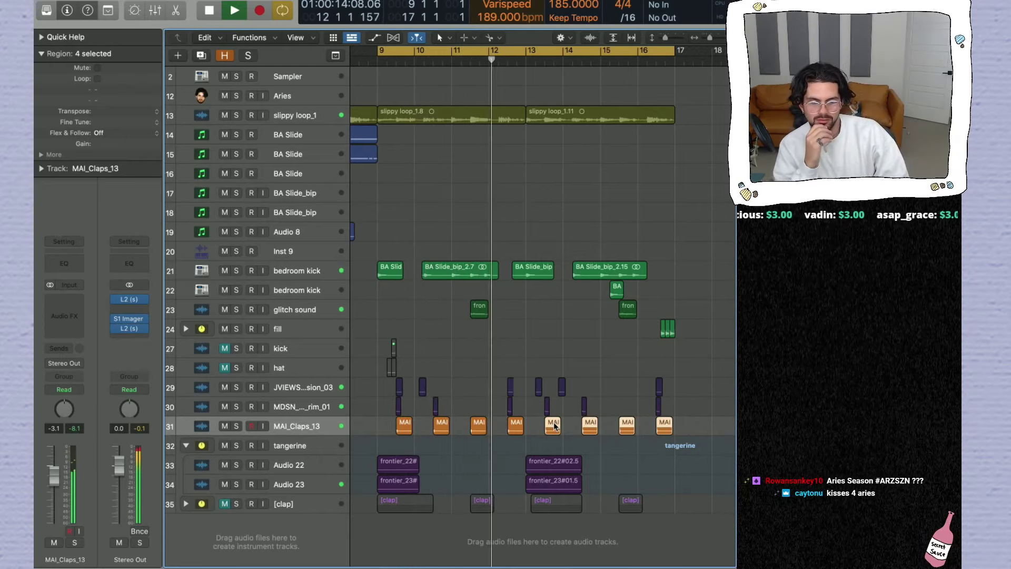
Step: Copy the snare and rim hits from the middle of bar 12 to bar 11, and delete the copied snare
left_click(510, 390)
left_click_drag(510, 390, 474, 391)
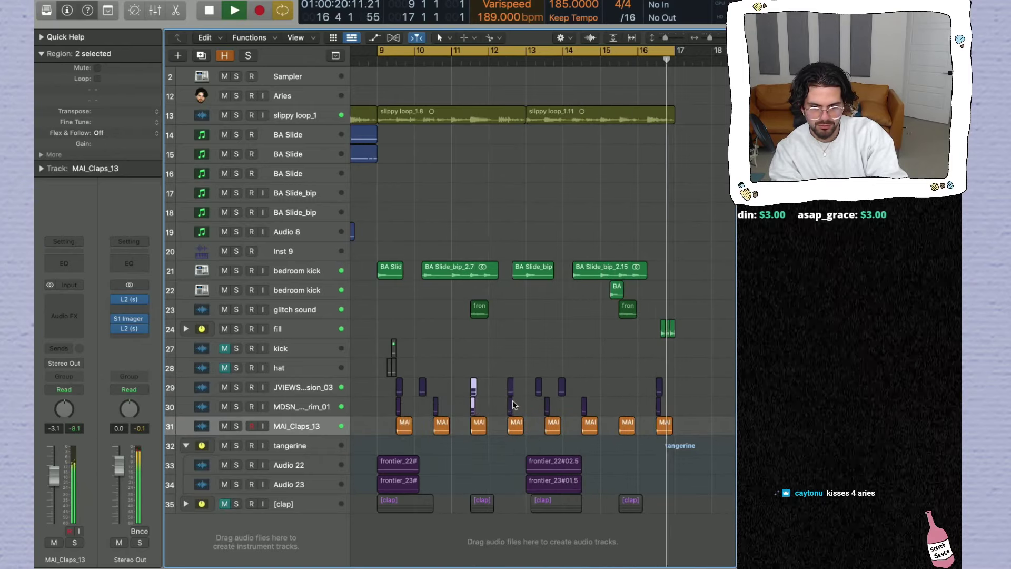
left_click(473, 385)
key("BackSpace")
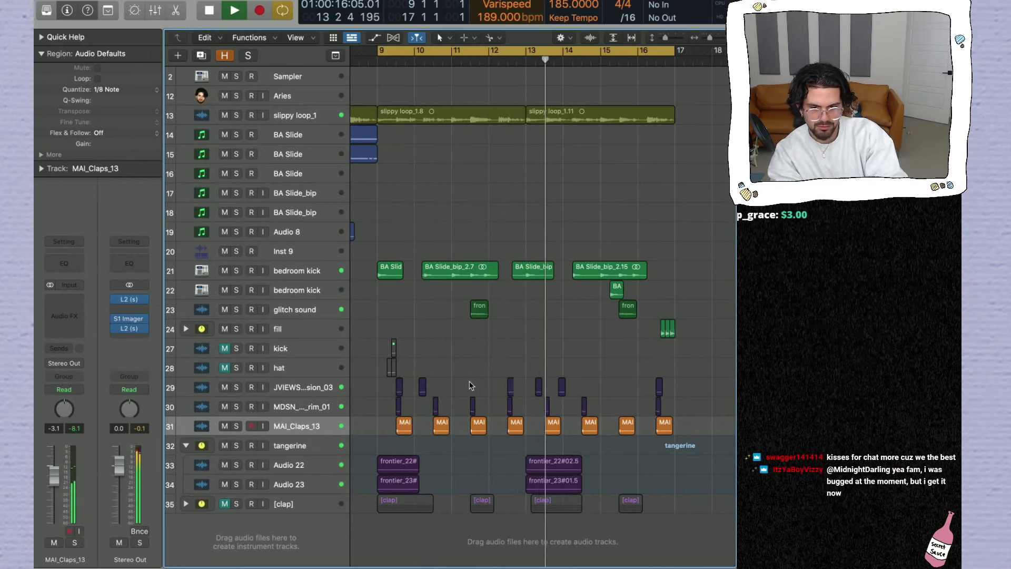
key("space")
key("space")
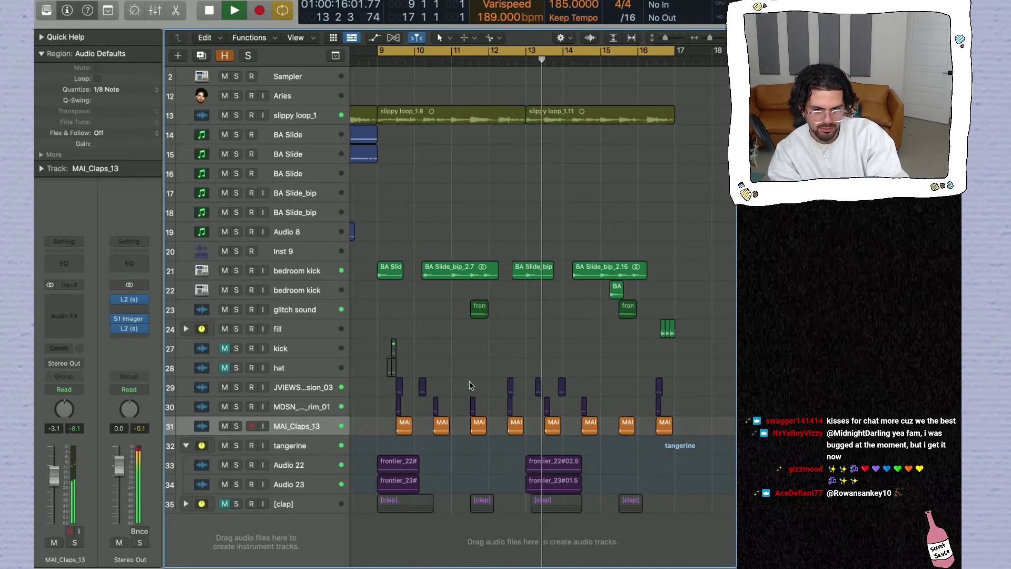
Step: Copy a rim hit to the middle of bar 15 on the MDSN_BASSLY_rim_01 track
left_click_drag(519, 408, 624, 406)
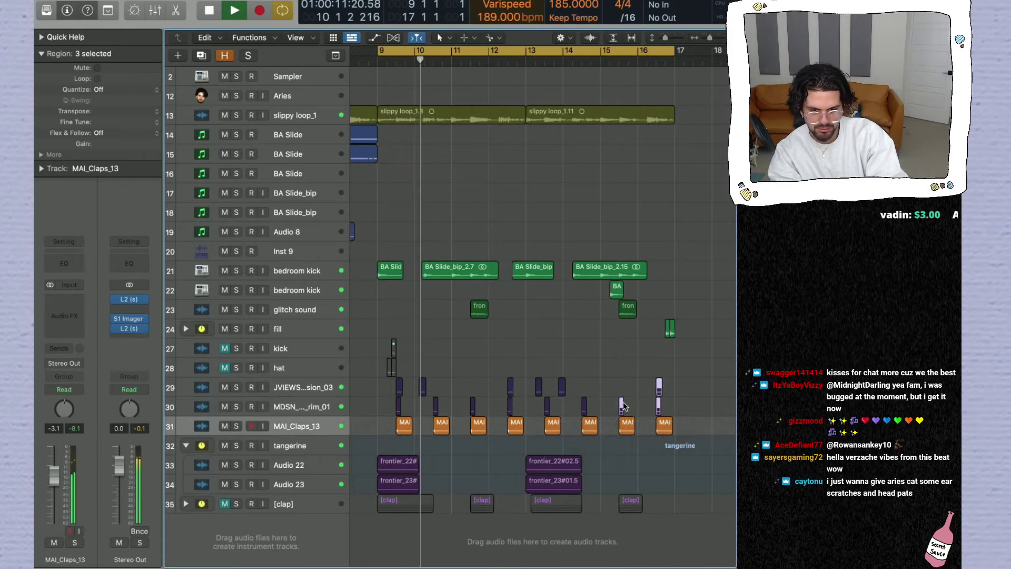
key("super+Left")
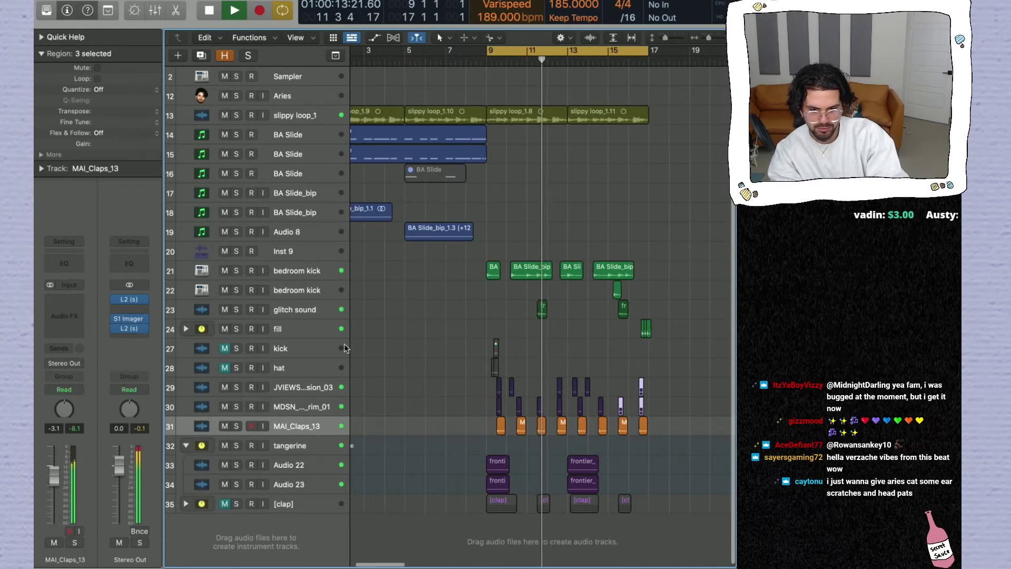
Step: Play the full arrangement from bar 1 with cycling off, and return to looping bars 9 to 17
left_click(663, 38)
key("Return")
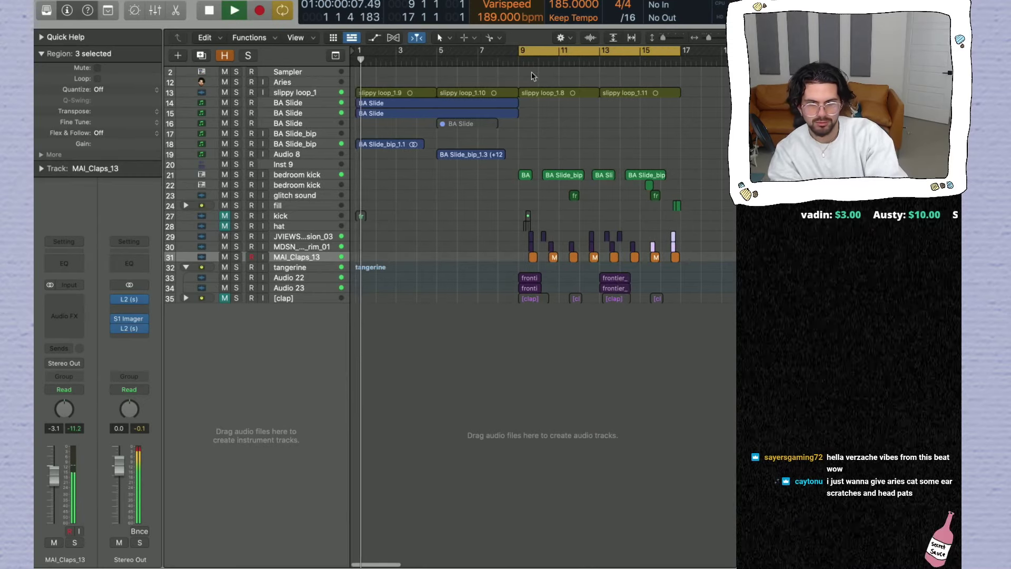
key("c")
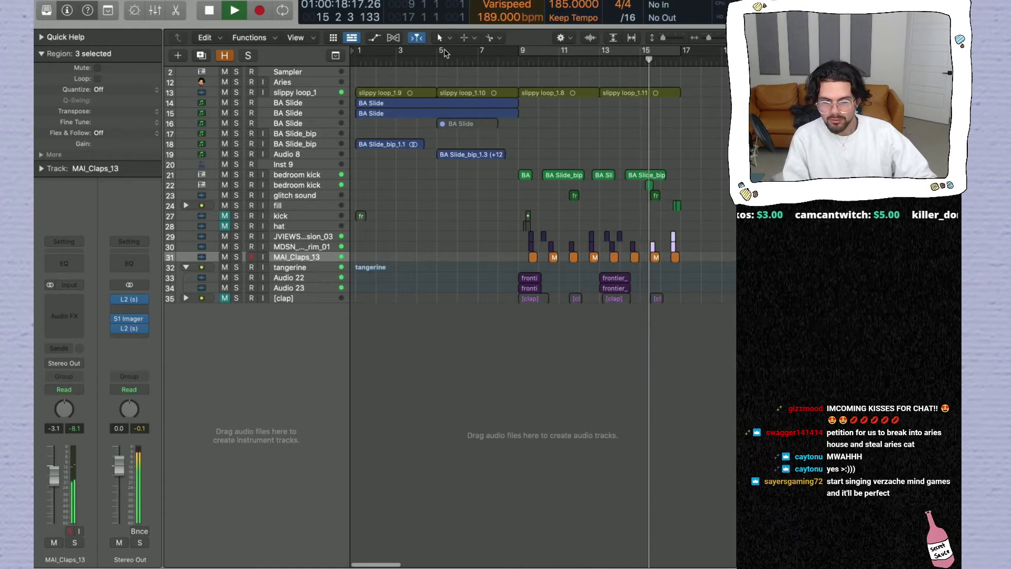
key("c")
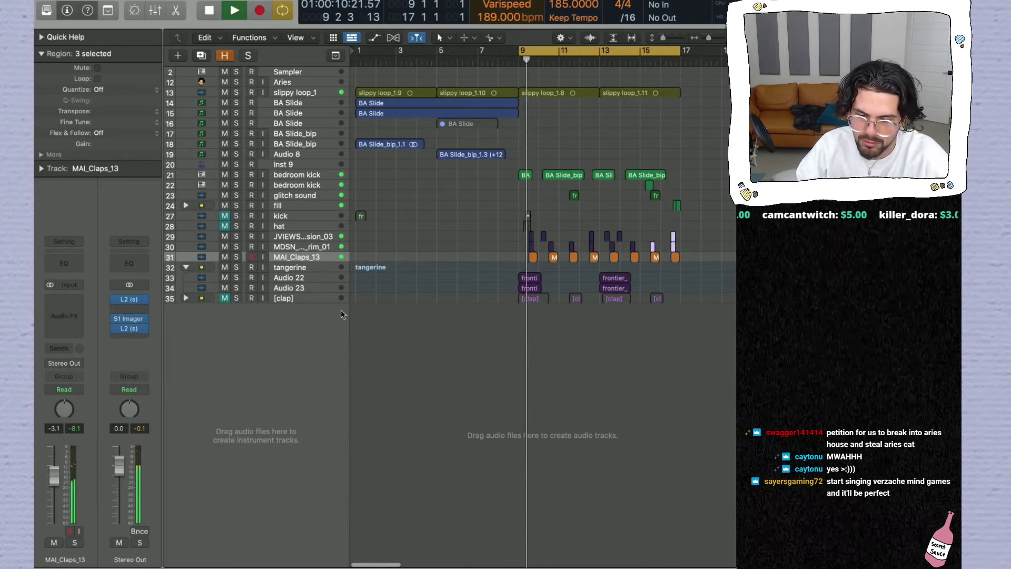
Step: Mute the MDSN_BASSLY_rim_01 track and try raising the MAI_Claps_13 volume to -0.5 dB
left_click(225, 258)
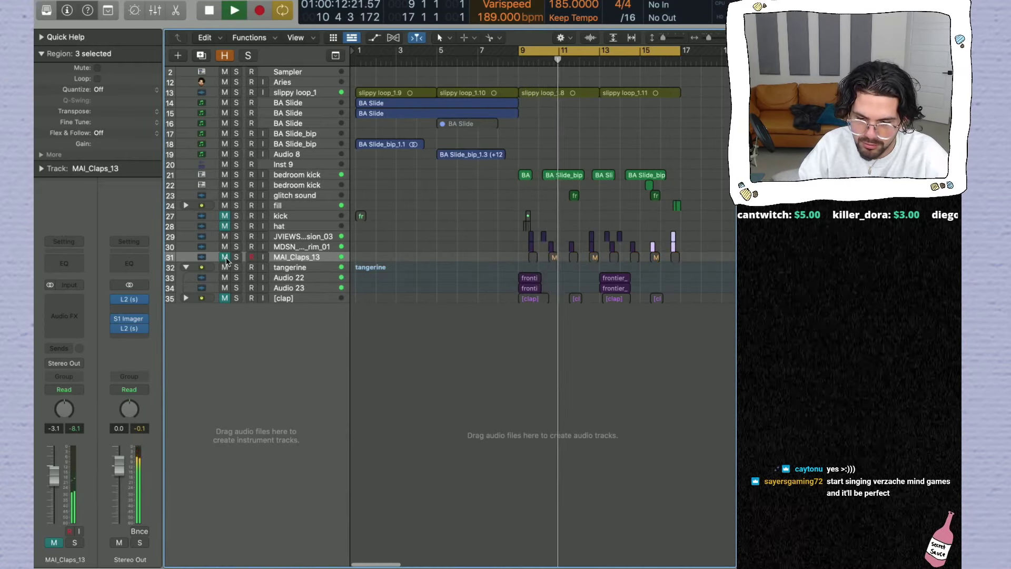
left_click(225, 247)
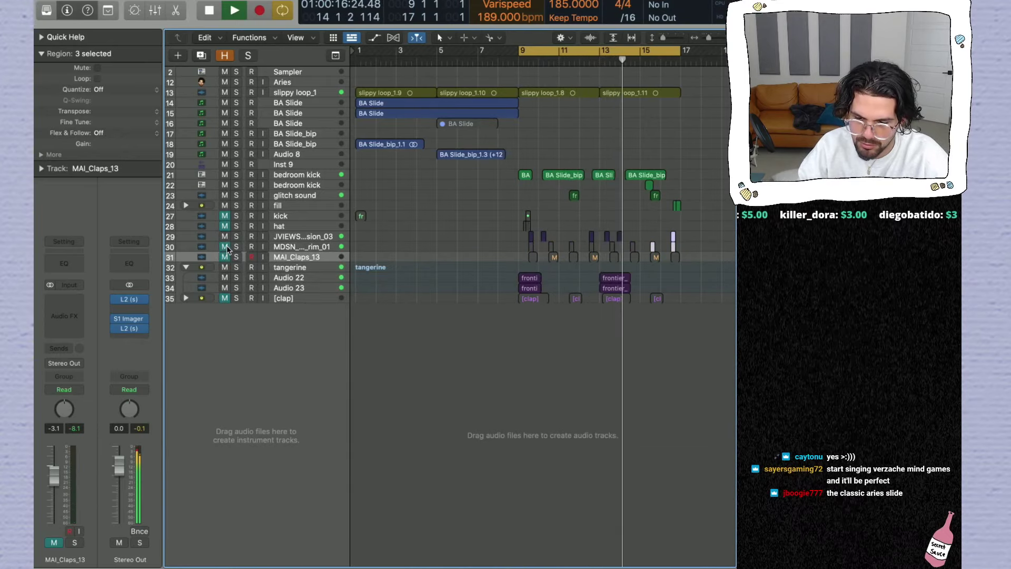
left_click(225, 256)
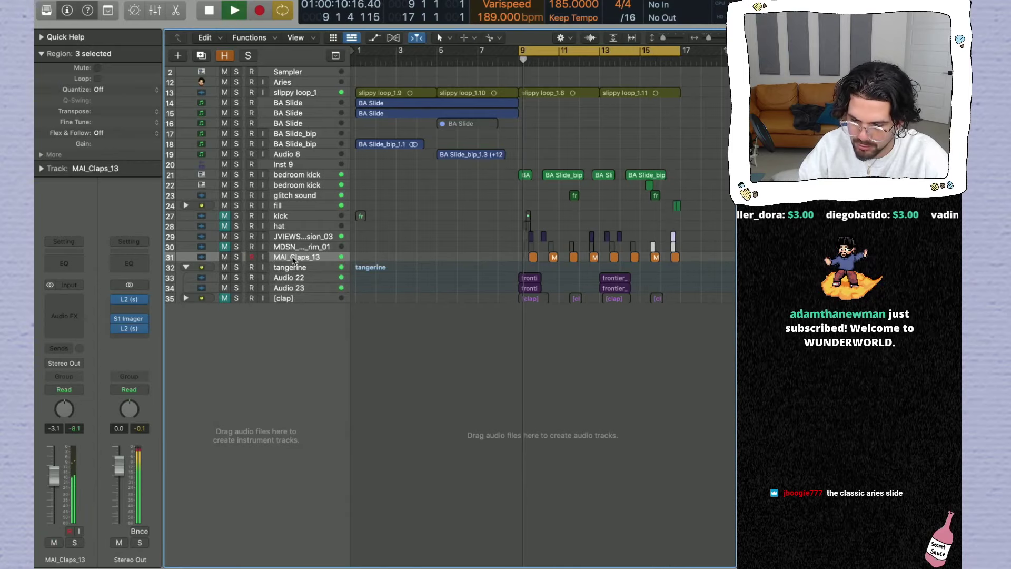
left_click_drag(54, 472, 54, 467)
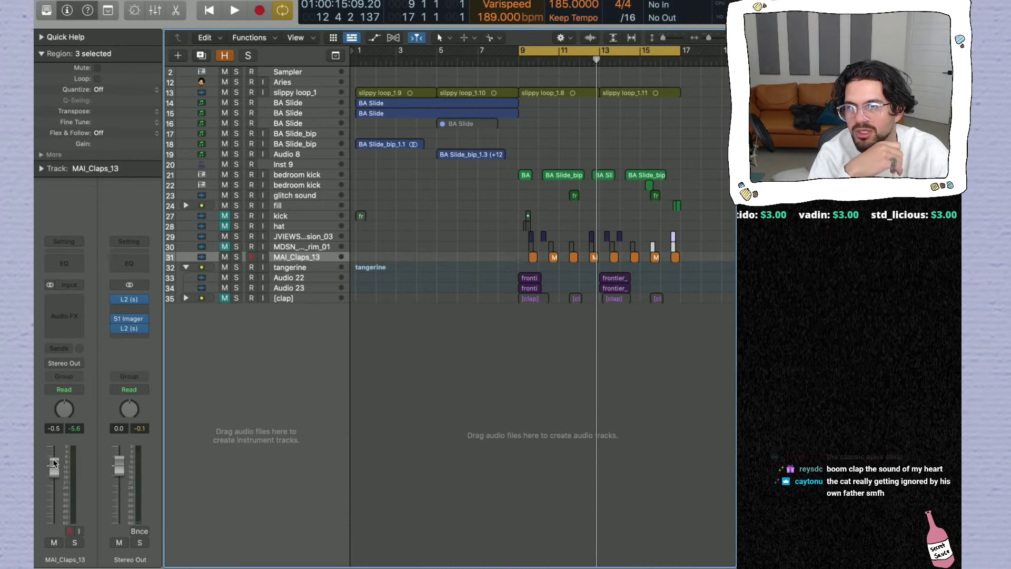
key("space")
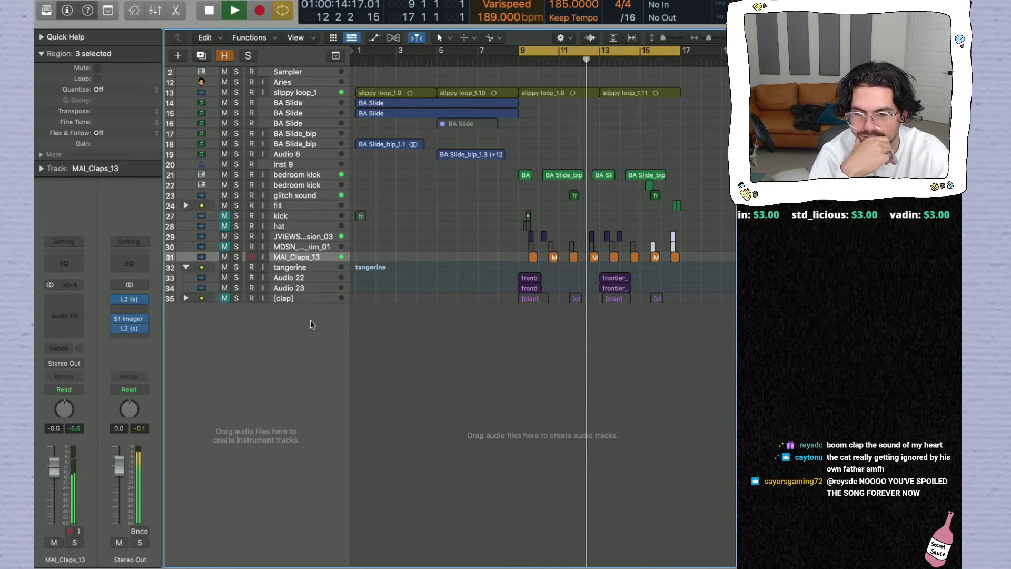
Step: Mute the MAI_Claps_13 track and audition the loop without the claps
left_click(225, 258)
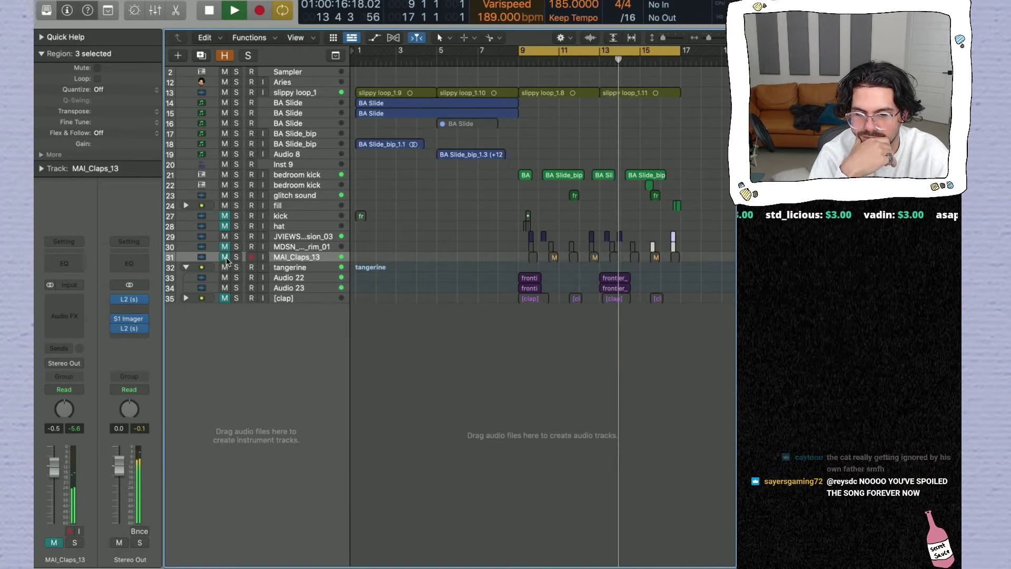
key("space")
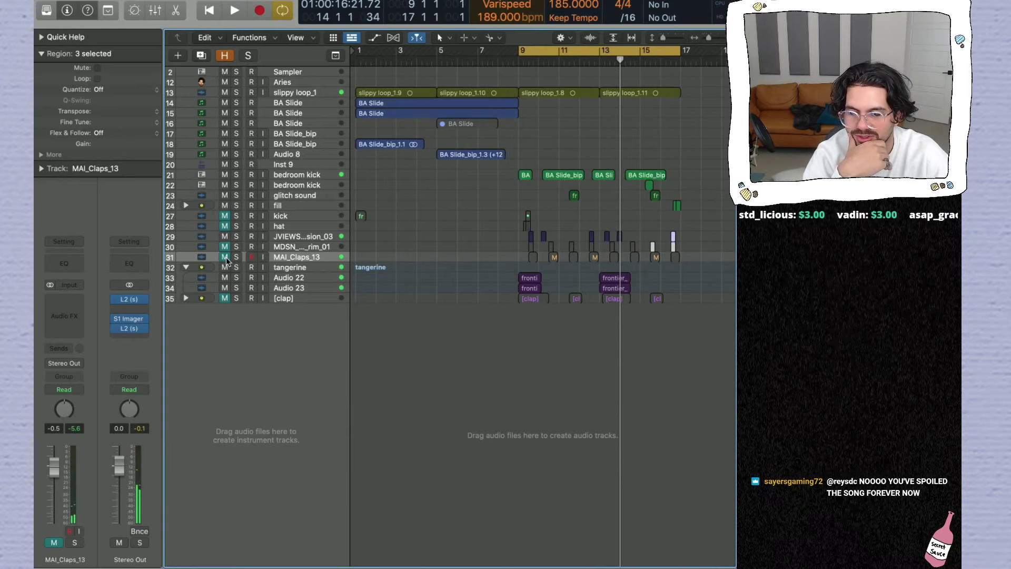
key("space")
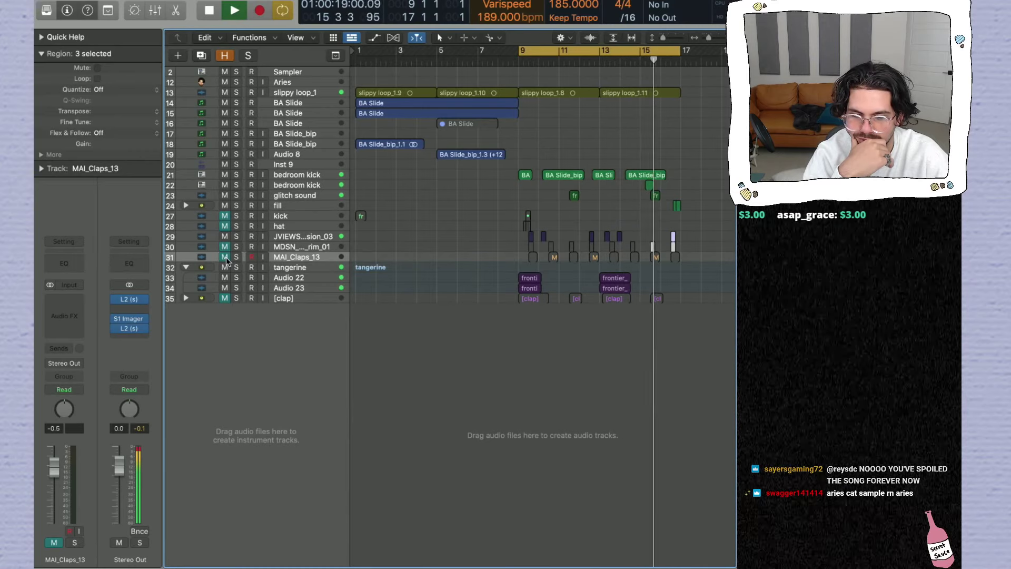
Step: Unmute the hat track and delete the second of its two hits in bar 9
left_click(305, 226)
key("space")
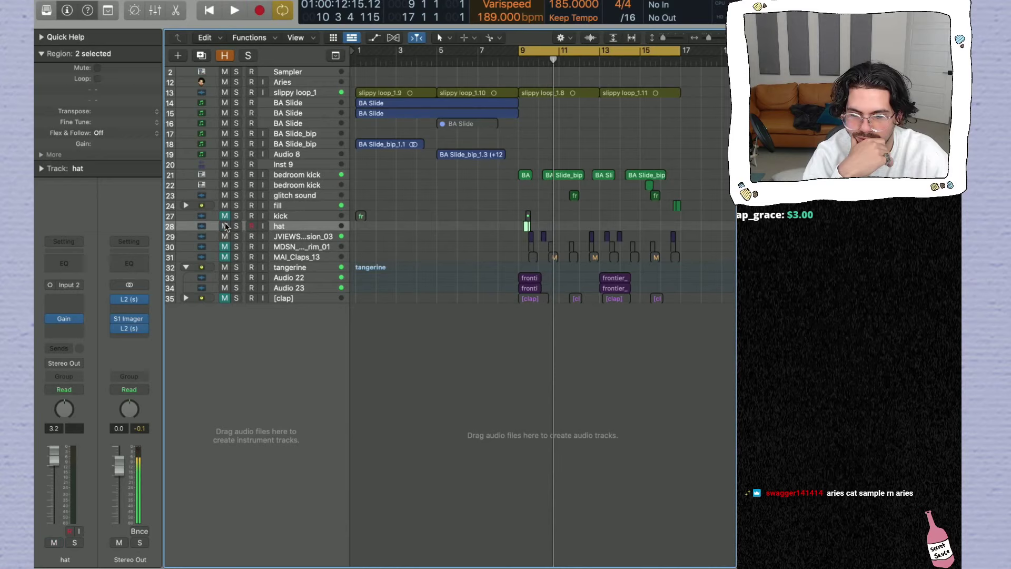
key("space")
left_click(527, 227)
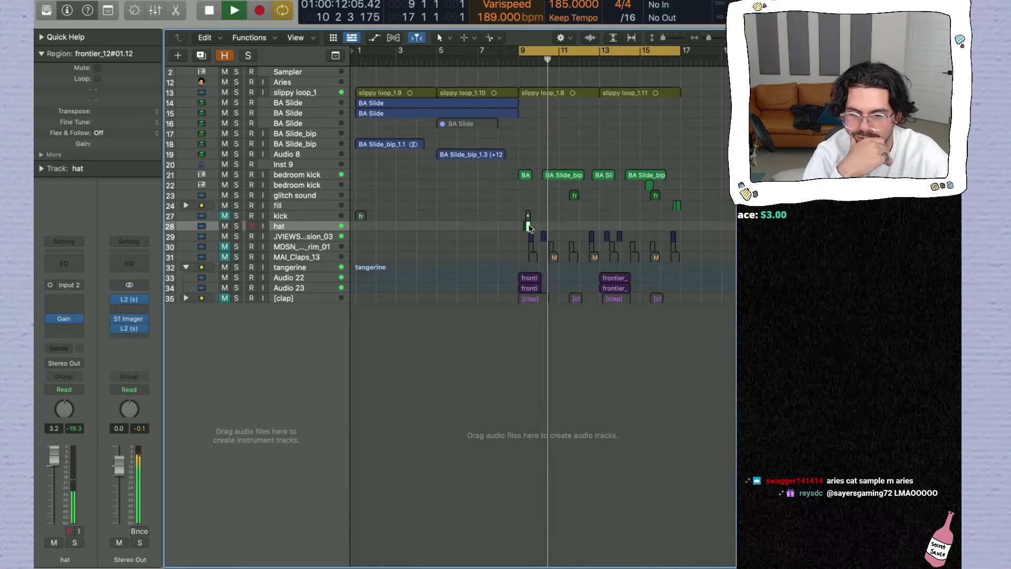
key("BackSpace")
scroll(529, 226, "up", 5)
key("space")
key("space")
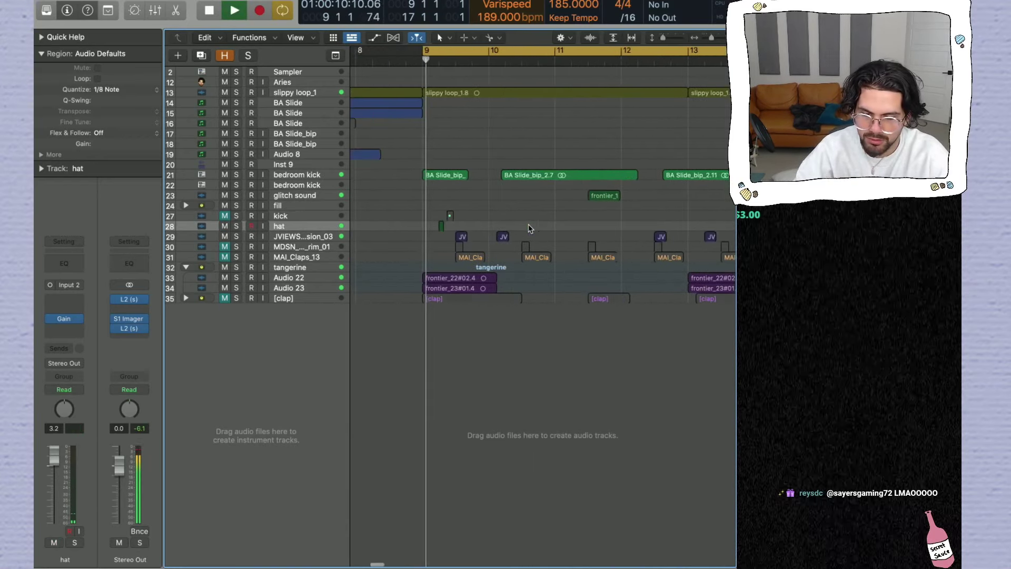
key("space")
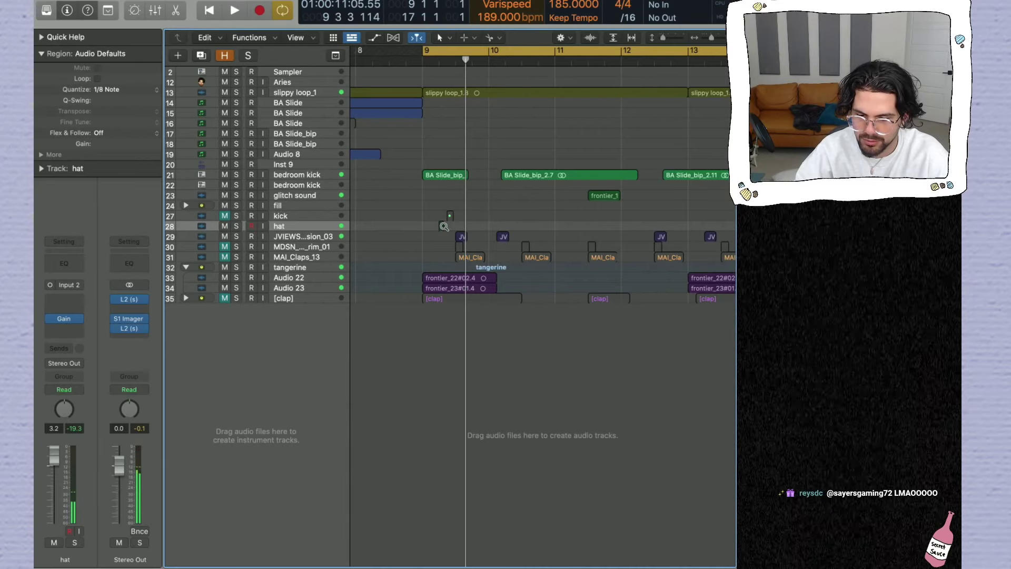
Step: Copy the hat hit to beat 4 of bar 9, and copy both hits to the same beats in bar 10
left_click_drag(441, 226, 475, 227)
key("space")
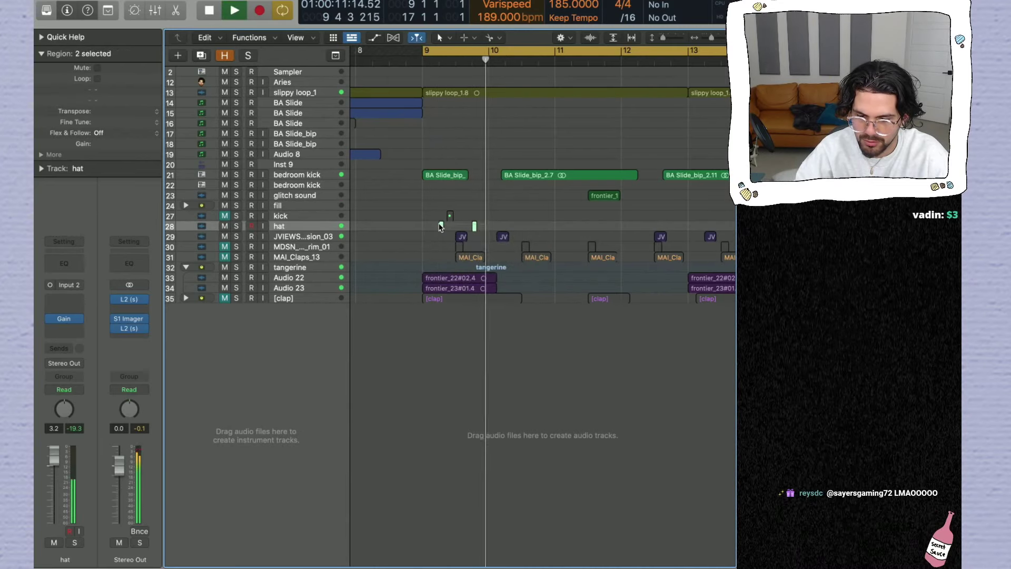
left_click(441, 226, "shift")
left_click_drag(440, 226, 509, 227)
key("space")
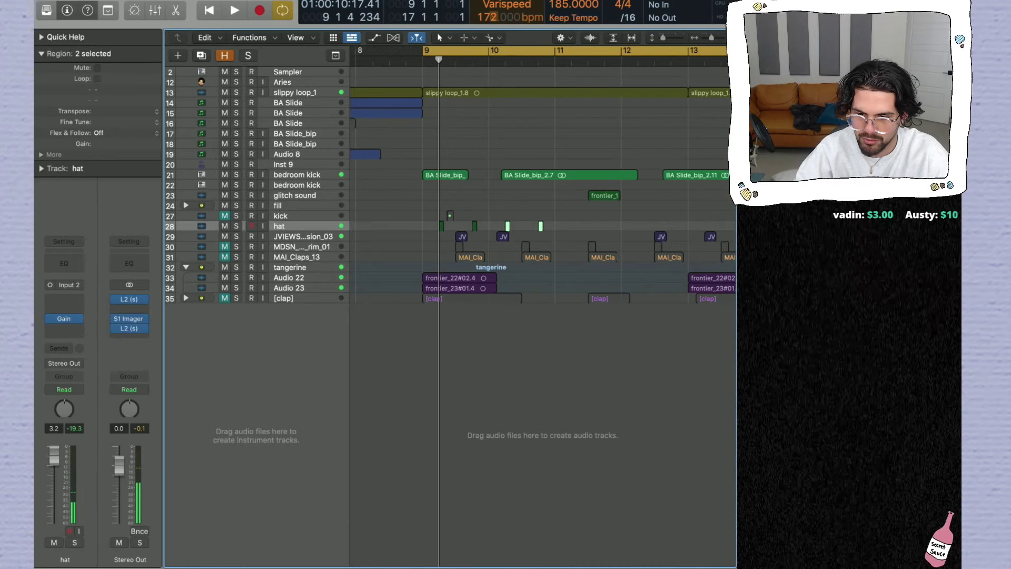
Step: Lower the varispeed tempo to 171 bpm and copy the four hat hits from bars 9 and 10 to bars 11 and 12
left_click_drag(494, 17, 494, 27)
left_click(474, 226, "shift")
left_click(440, 227, "shift")
left_click_drag(441, 226, 572, 224)
left_click_drag(684, 225, 441, 225)
Step: Copy the eight hat hits to bars 13 through 16 and mute the hat track
key("super+Left")
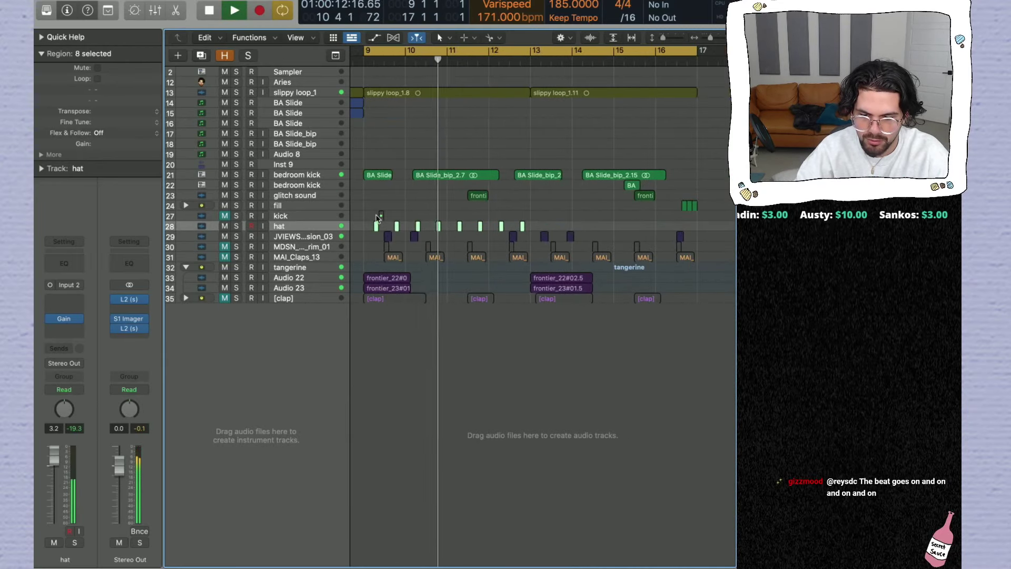
left_click_drag(377, 227, 542, 226)
key("m")
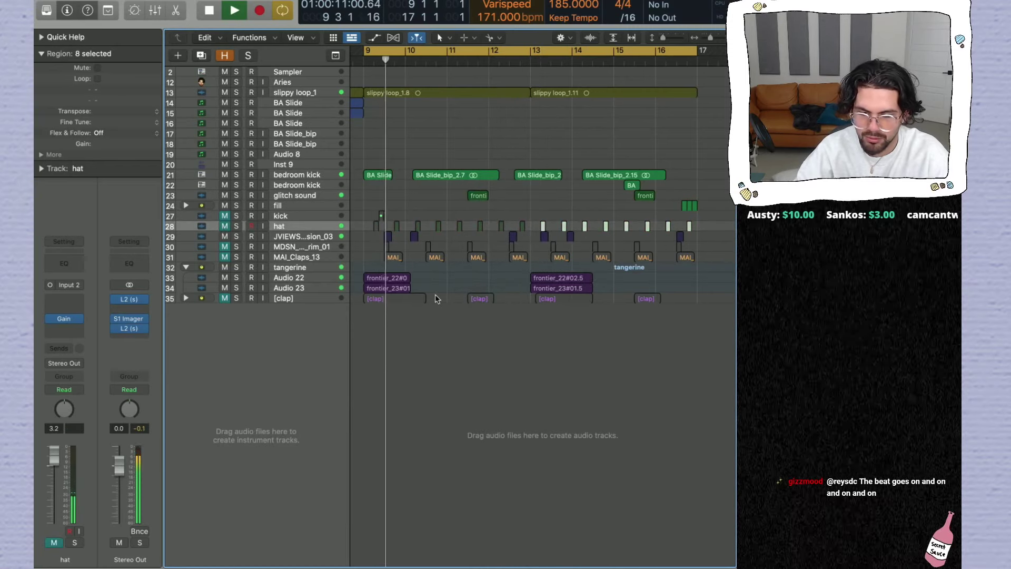
Step: Set the varispeed tempo to 179 bpm and unmute the MAI_Claps_13 and MDSN_BASSLY_rim_01 tracks
key("super+Left")
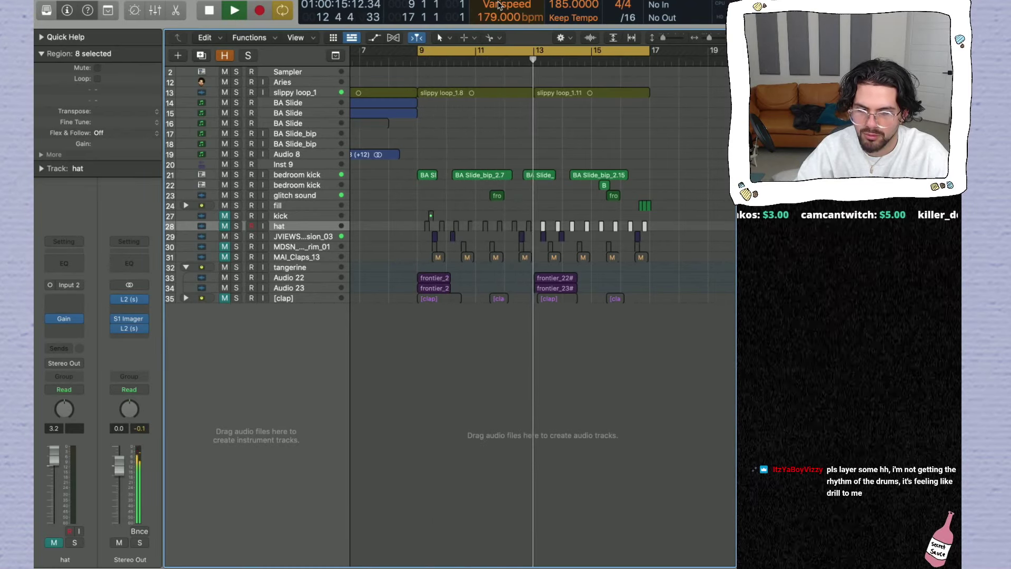
left_click(228, 256)
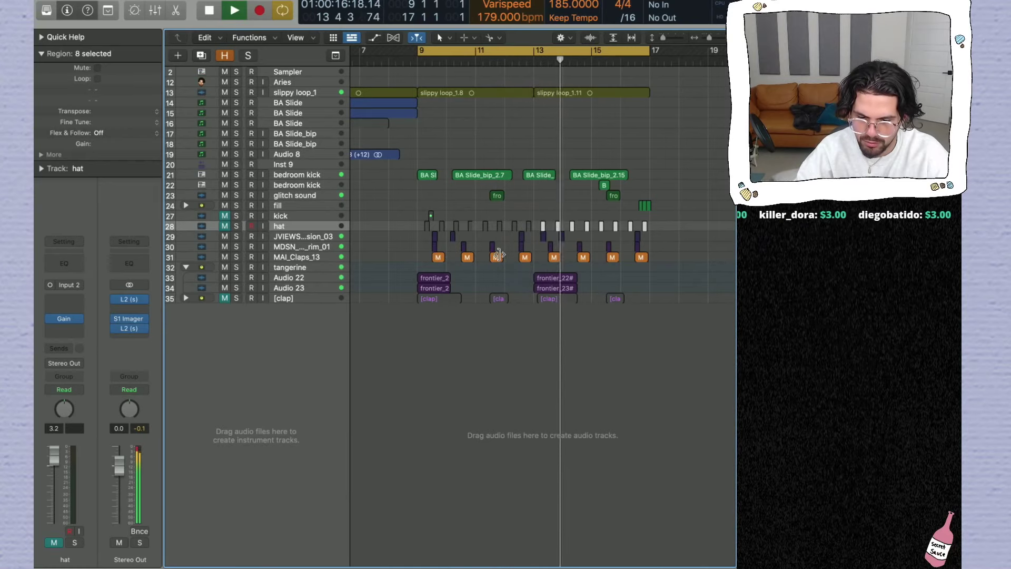
key("t")
key("t")
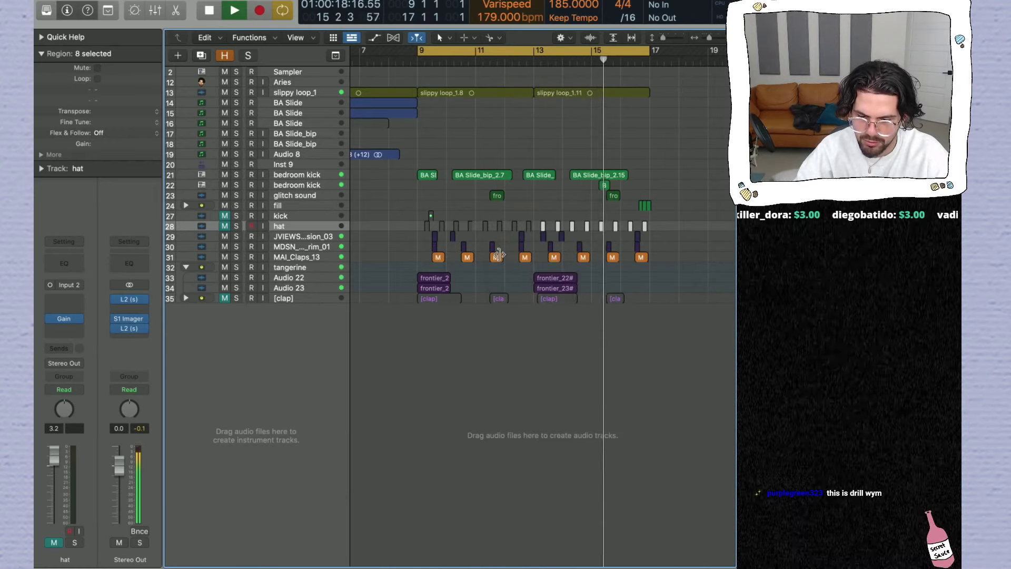
Step: Unmute the [clap] stack and lower the MAI_Claps_13 volume to -3.5 dB
left_click(224, 298)
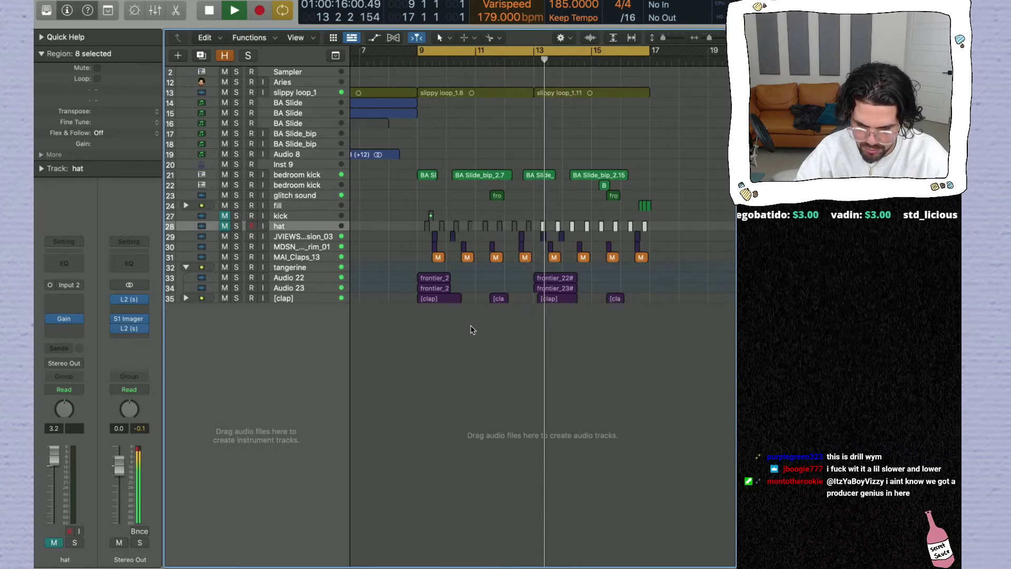
left_click(317, 259)
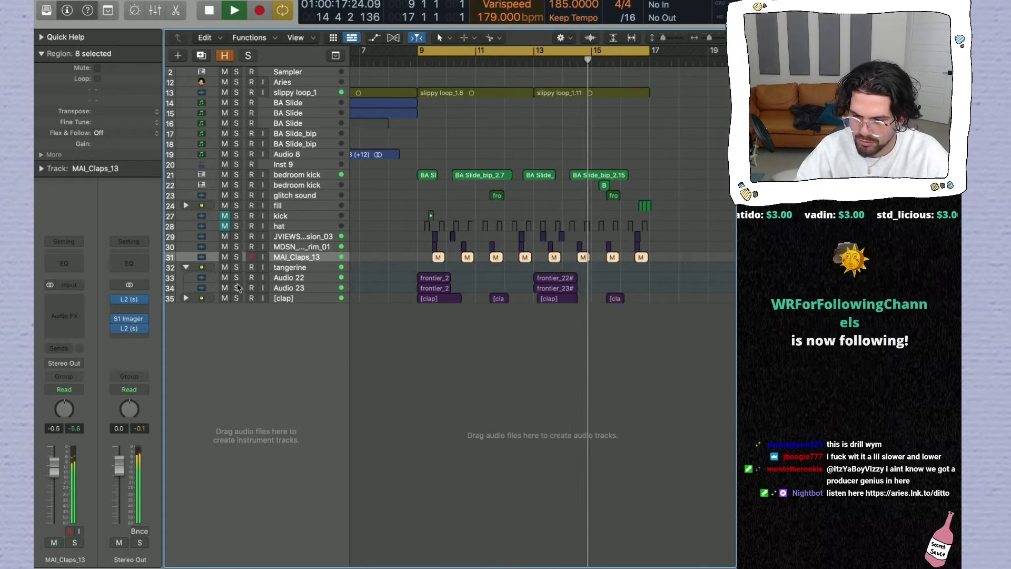
left_click_drag(54, 467, 56, 481)
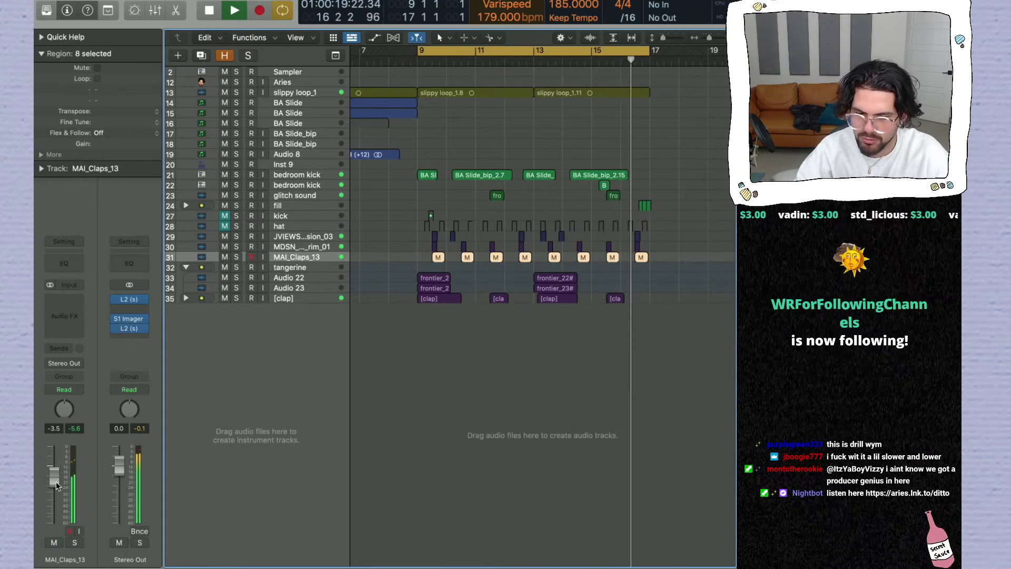
key("t")
key("t")
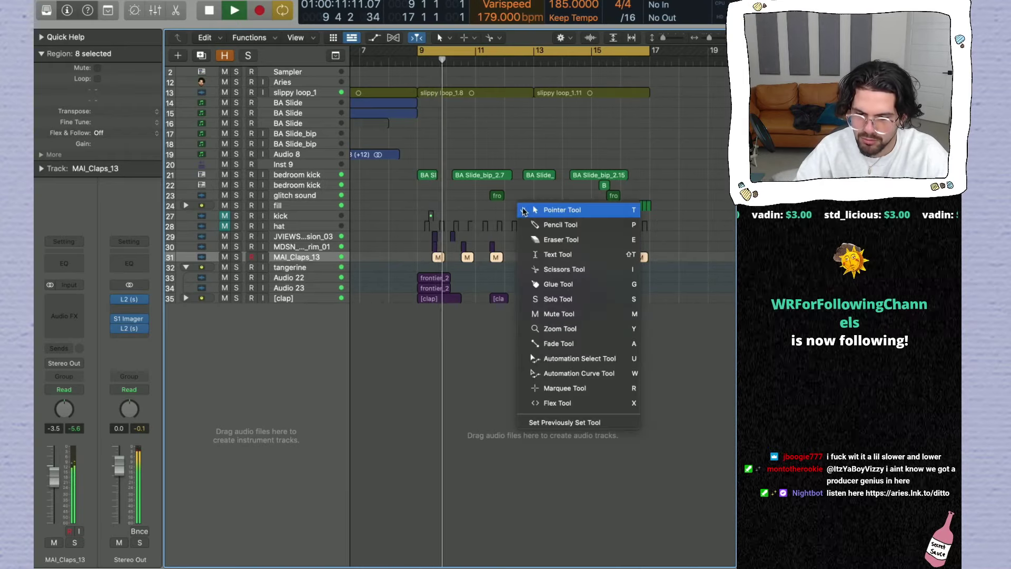
left_click(511, 243)
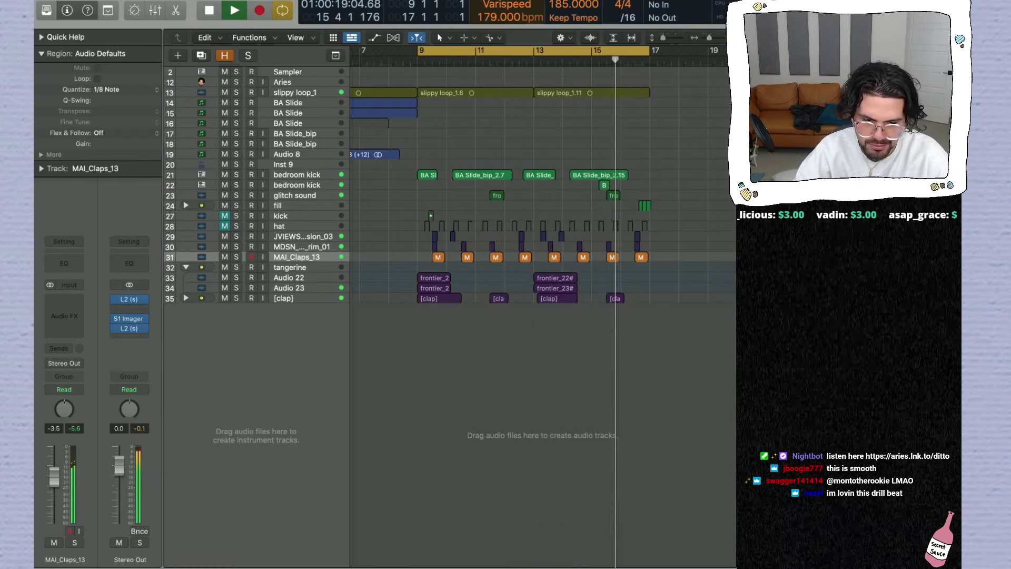
Step: Add the JVIEWS_hihat_alternative_earth_top_particles_130 loop on a new track at bar 9 and extend it to bar 17
key("space")
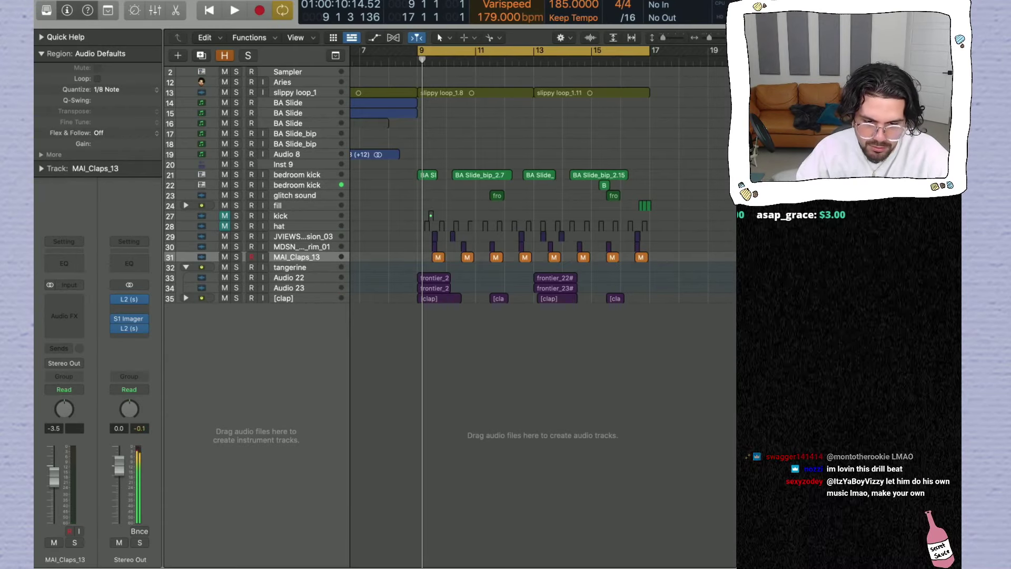
left_click_drag(568, 228, 419, 326)
left_click_drag(552, 322, 552, 322)
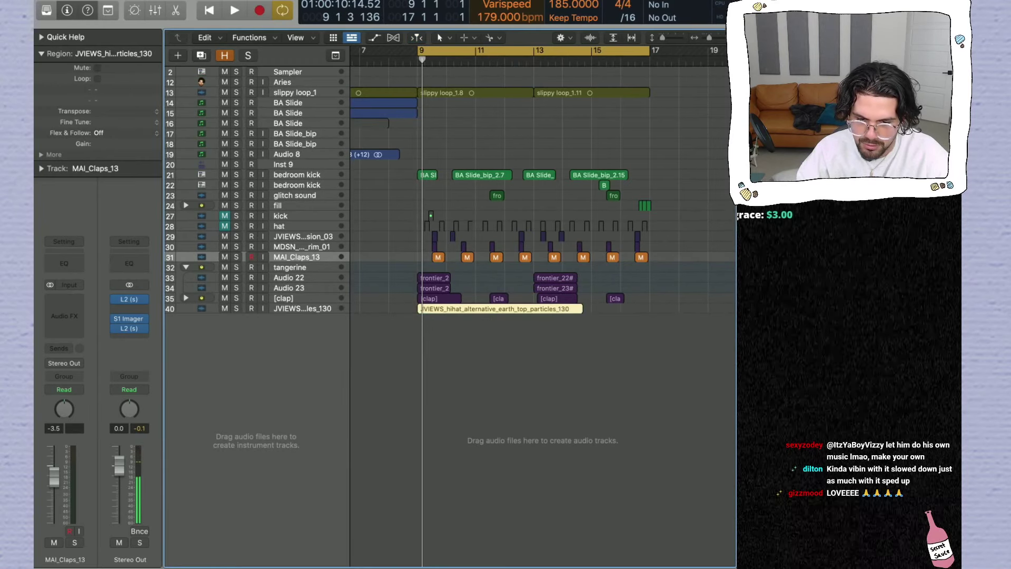
left_click_drag(663, 38, 670, 38)
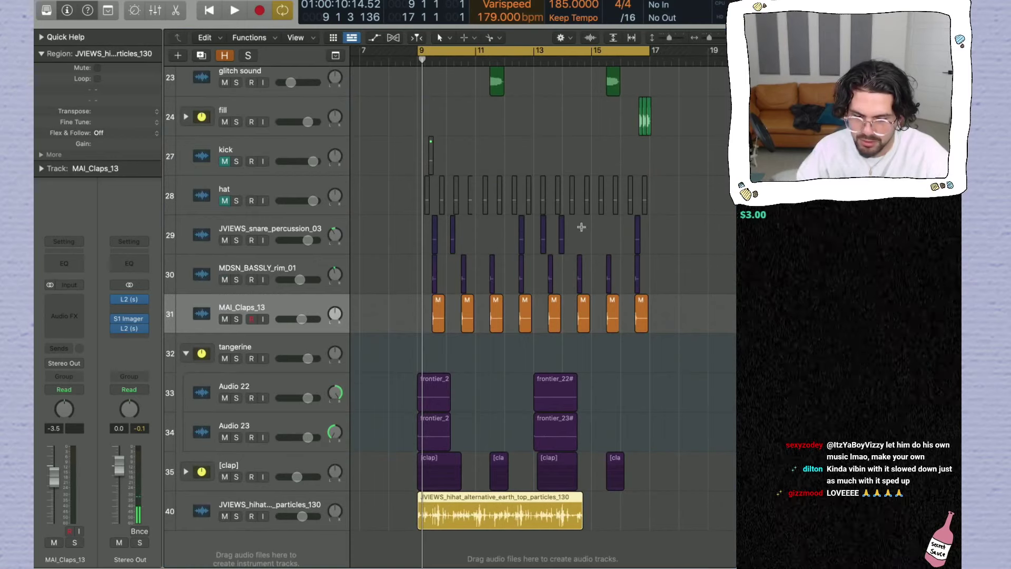
scroll(526, 353, "down", 1)
left_click_drag(578, 501, 648, 505)
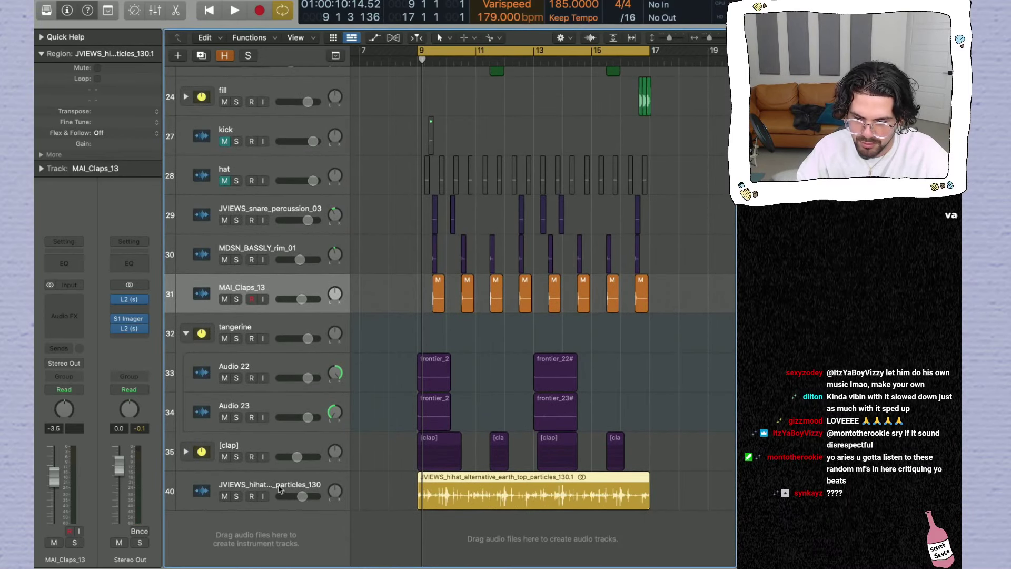
Step: Solo the JVIEWS hihat loop track and play it from bar 9
left_click(280, 503)
left_click(236, 496)
key("space")
key("super+Right")
key("super+Right")
key("super+Right")
key("super+Right")
key("super+Right")
key("super+Right")
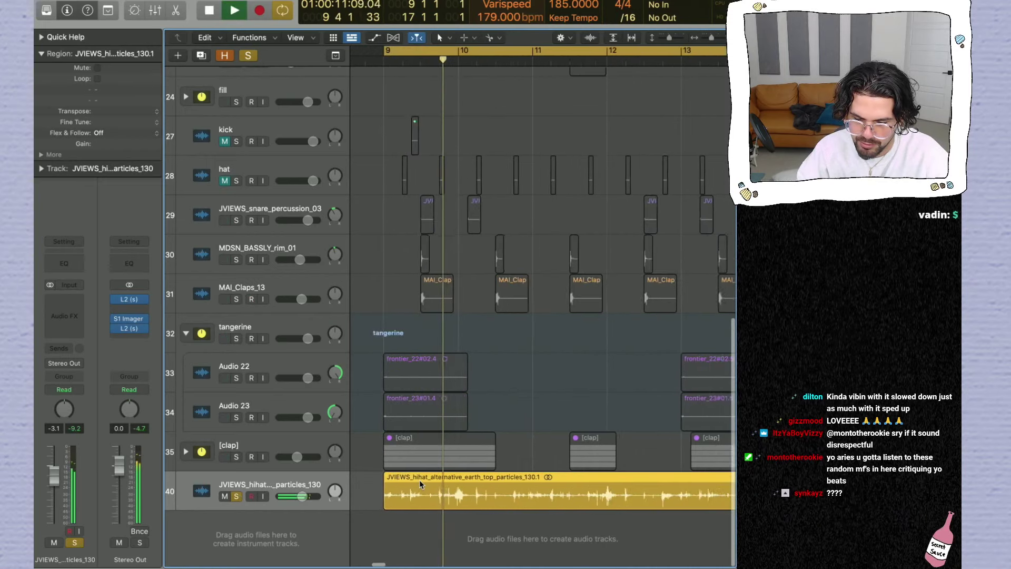
scroll(419, 479, "down", 5)
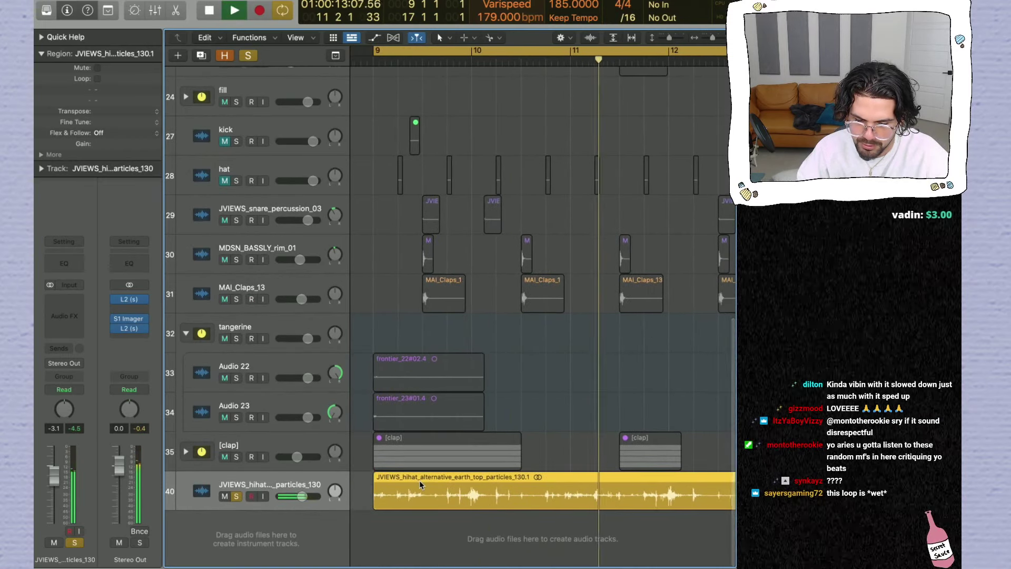
Step: Isolate the one-beat slice at the start of bar 10 of the hihat loop and delete the parts before and after it
key("space")
left_click_drag(541, 502, 555, 498)
left_click(548, 481)
left_click(528, 480)
key("BackSpace")
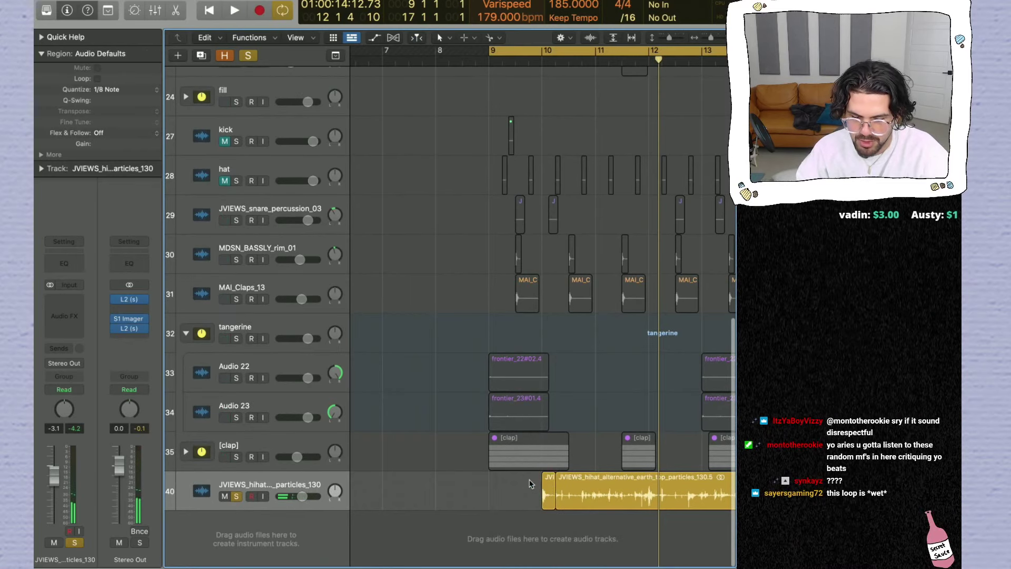
key("space")
left_click(583, 481)
key("Delete")
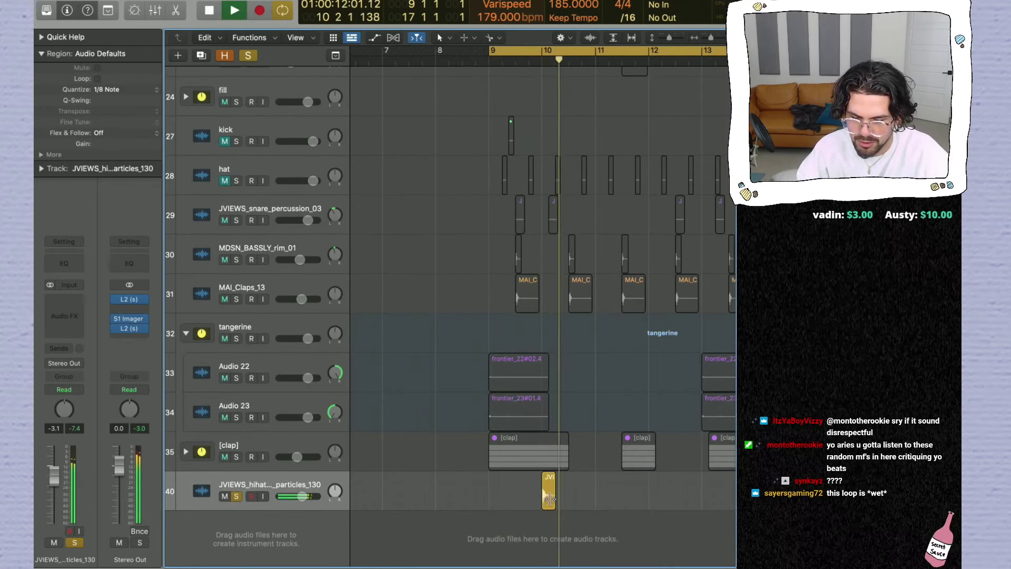
Step: Extend the hihat slice at bar 10 to one and a half beats, play it and take its track out of solo
key("space")
left_click_drag(549, 499, 561, 504)
key("space")
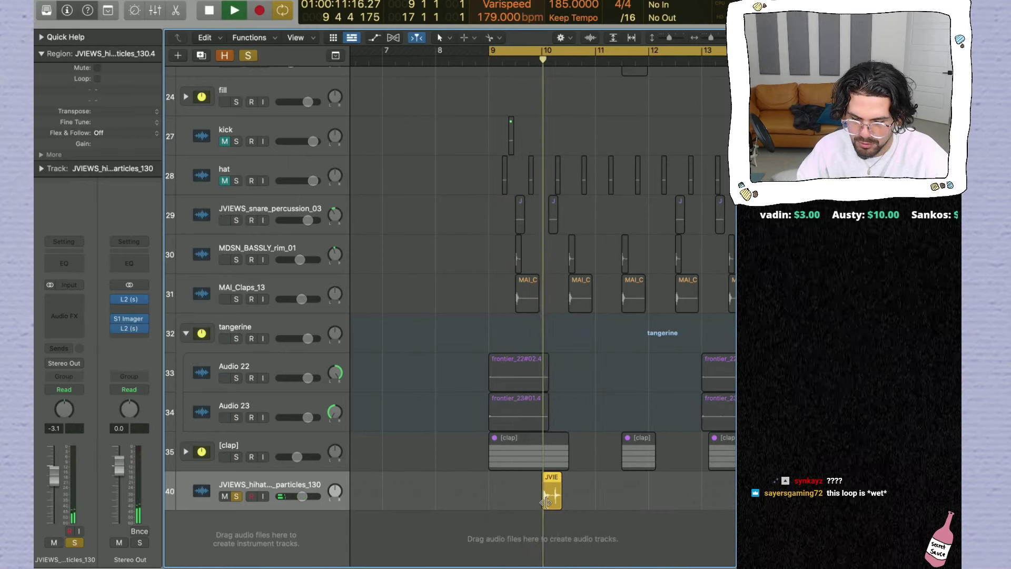
left_click(236, 496)
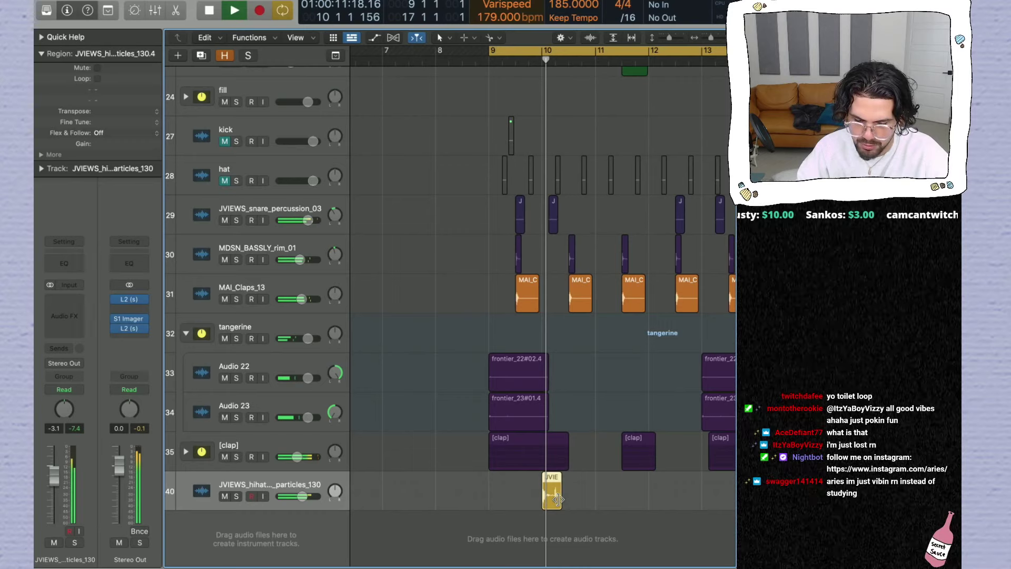
Step: Try the hihat slice at bar 11 beat 3, playing it in the mix and lengthening it to just past bar 12
left_click_drag(551, 486, 633, 484)
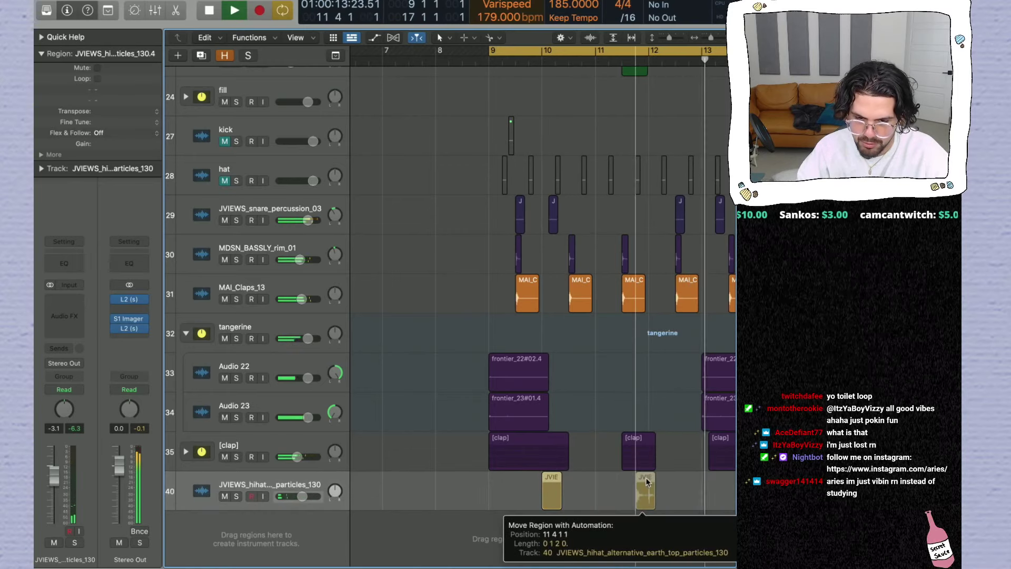
key("space")
key("space")
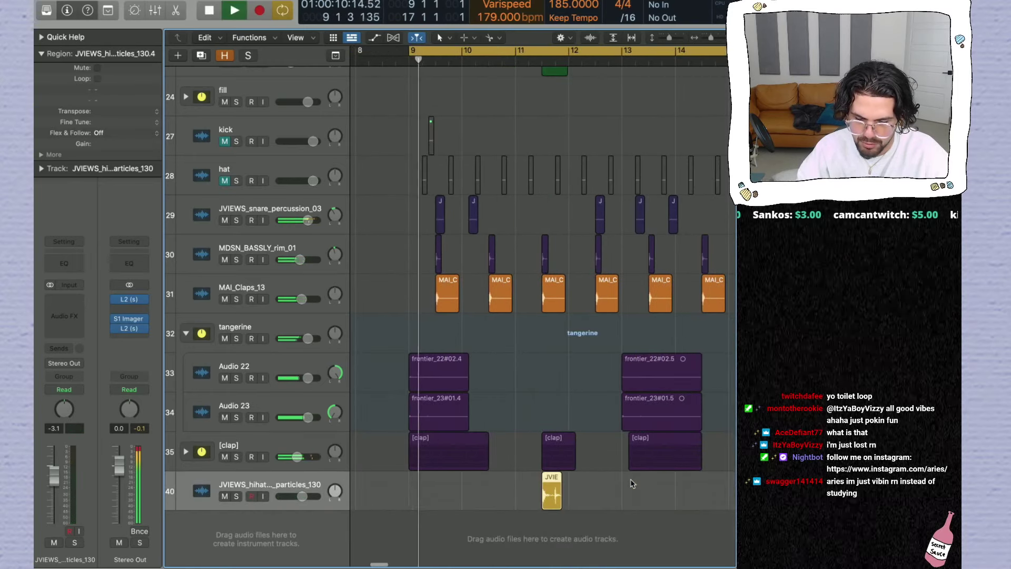
left_click_drag(556, 500, 578, 501)
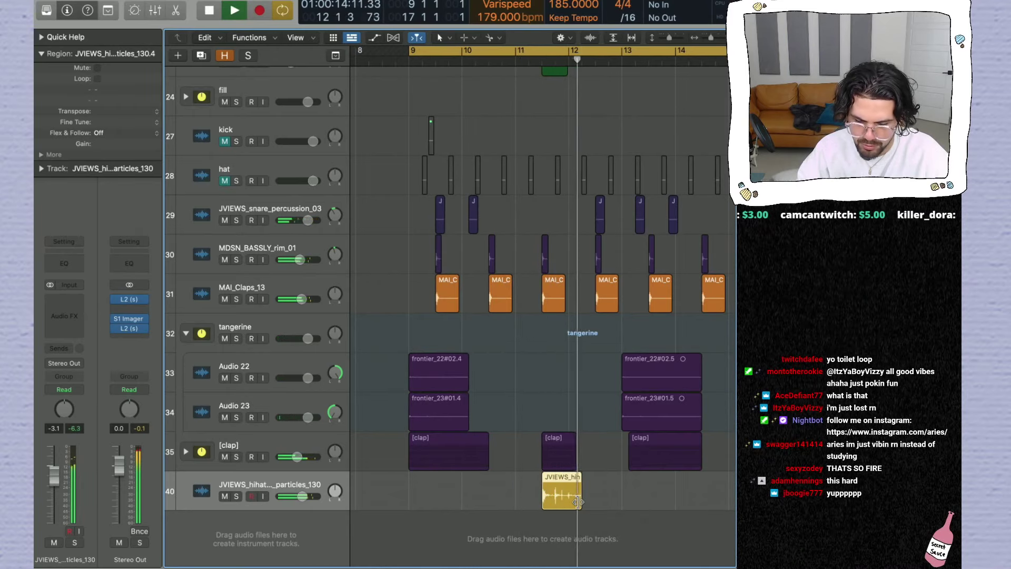
Step: Delete the JVIEWS hihat slice and place the LL_hihat_pyrex-24b_5 sample at bar 9 on the same track
key("Delete")
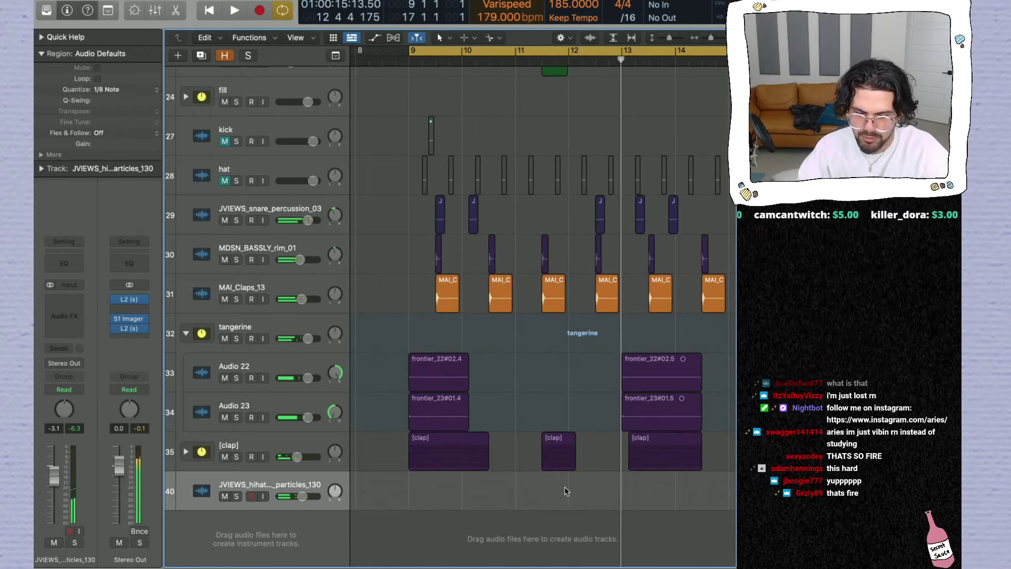
key("space")
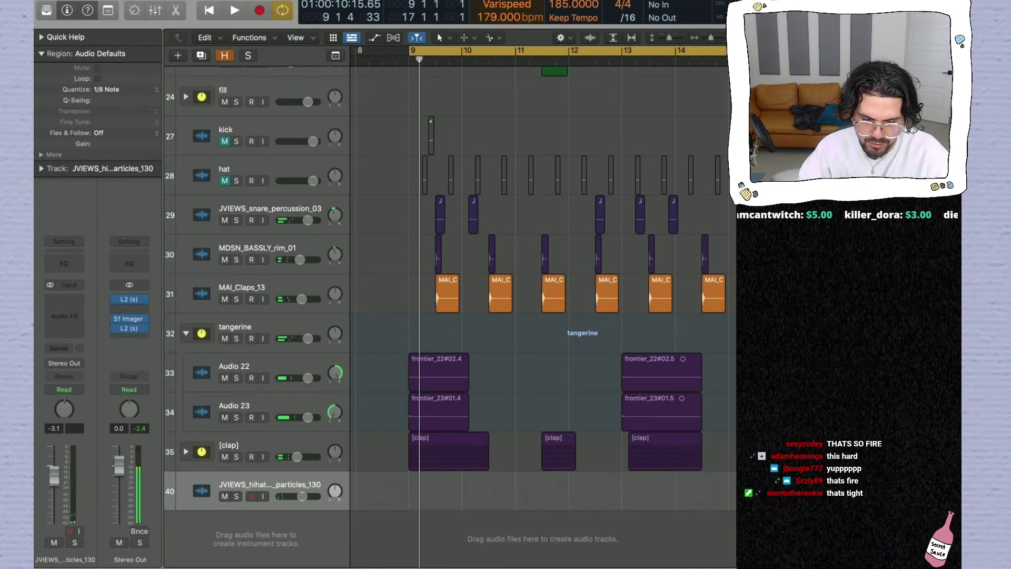
left_click_drag(528, 439, 298, 378)
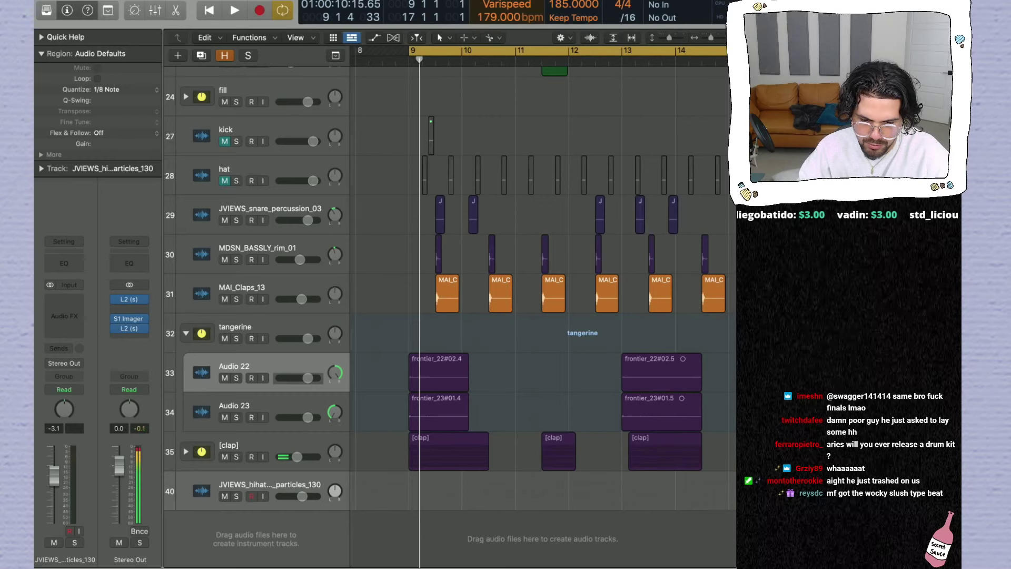
left_click_drag(632, 354, 412, 494)
scroll(405, 485, "up", 5)
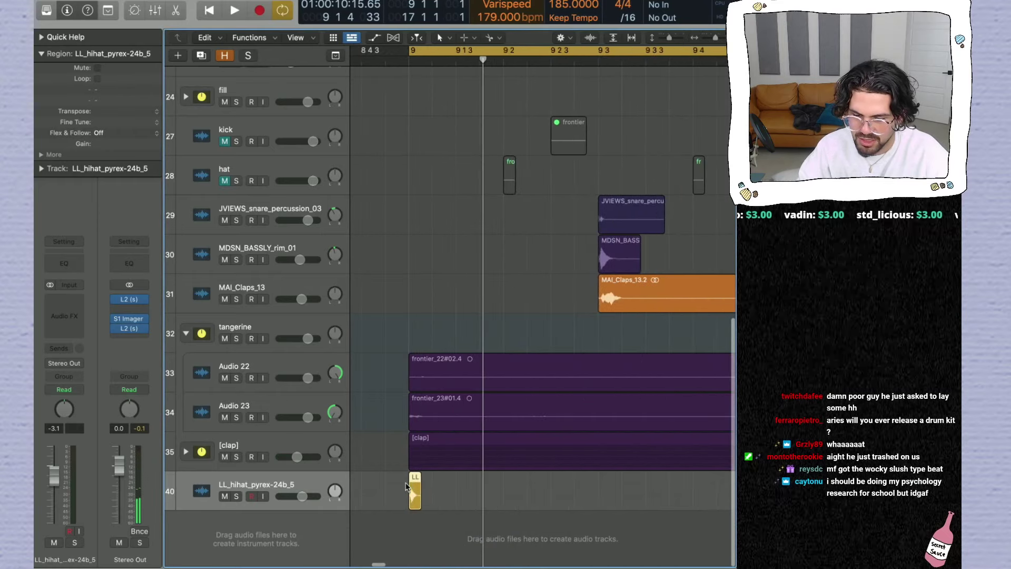
Step: Examine the start of the LL_hihat_pyrex-24b_5 hit up close and play it with the beat from bar 9
key("t")
left_click(409, 495)
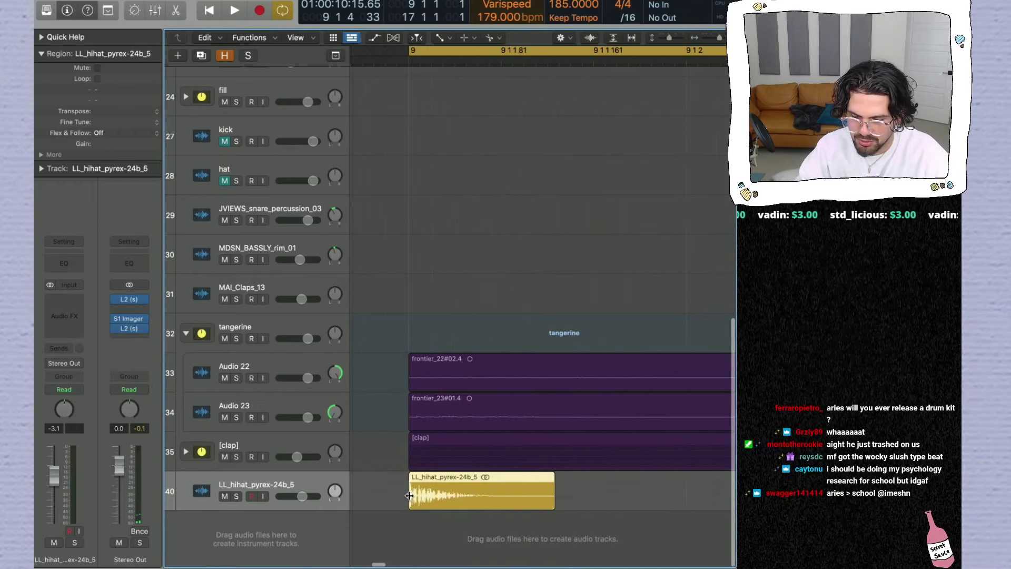
key("t")
left_click(420, 504)
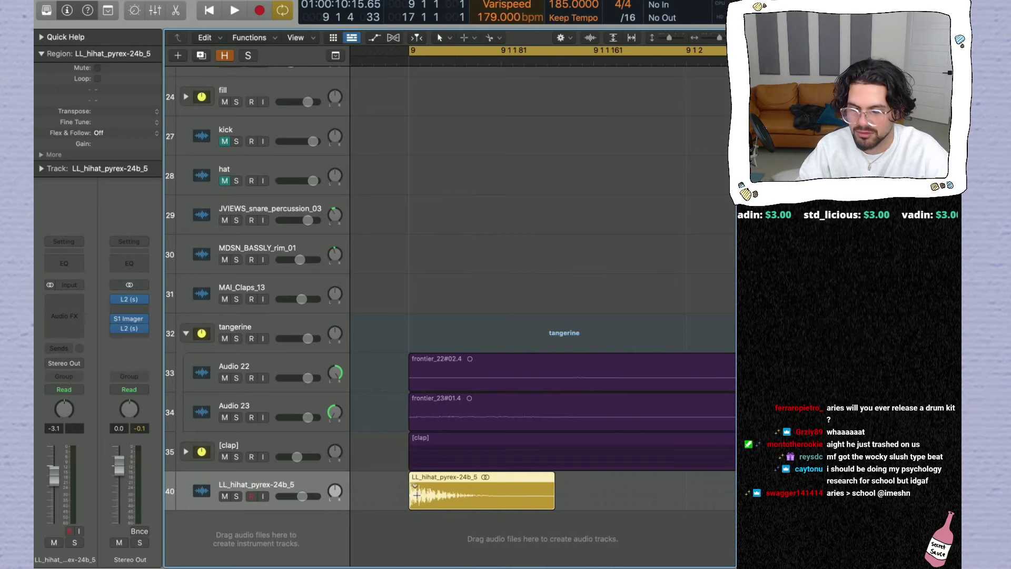
key("space")
key("space")
scroll(420, 506, "down", 3)
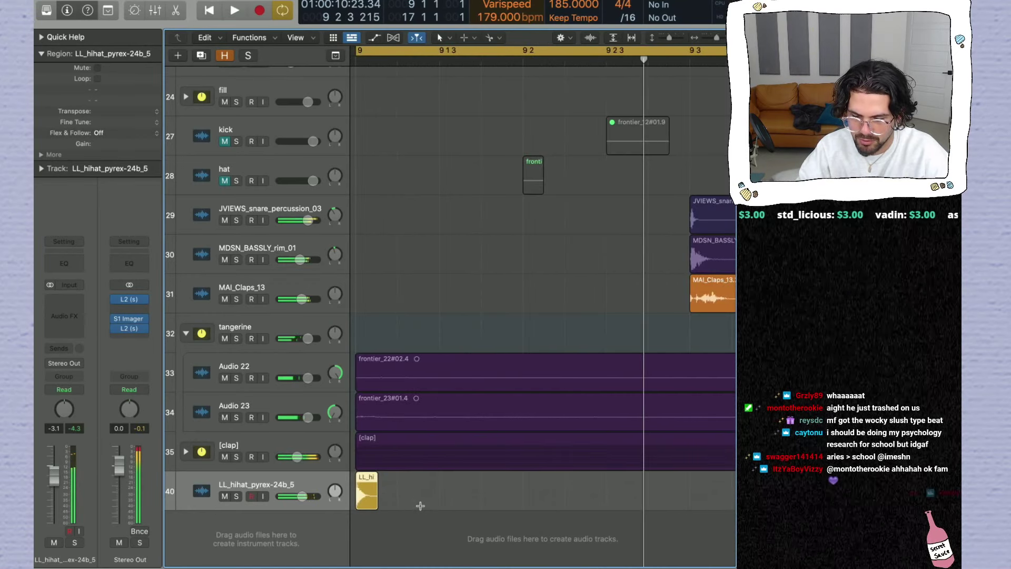
scroll(453, 493, "up", 2)
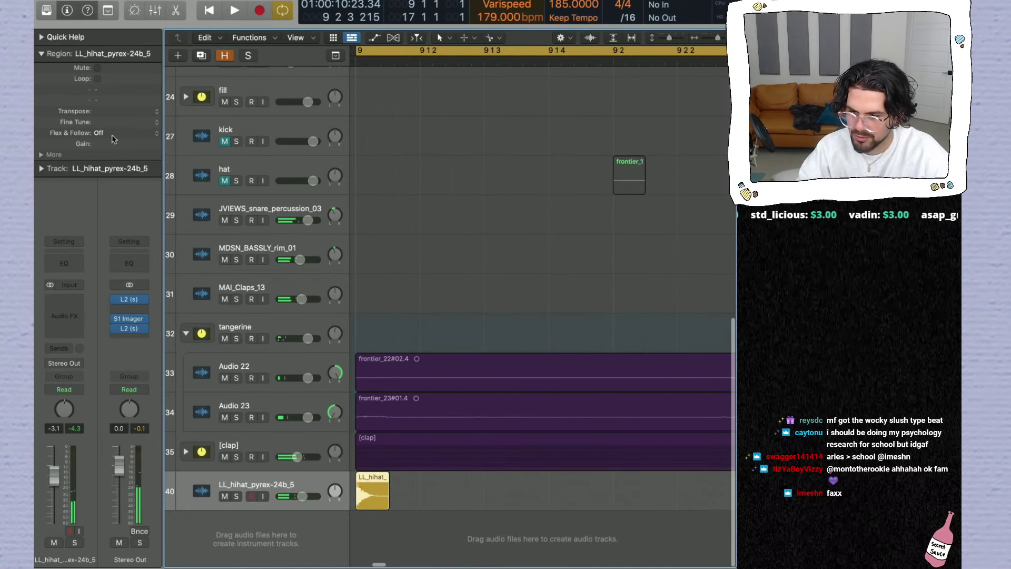
Step: Transpose the LL_hihat_pyrex-24b_5 region by -4 semitones and play it from bar 9
left_click_drag(106, 119, 108, 128)
key("space")
key("space")
key("space")
key("space")
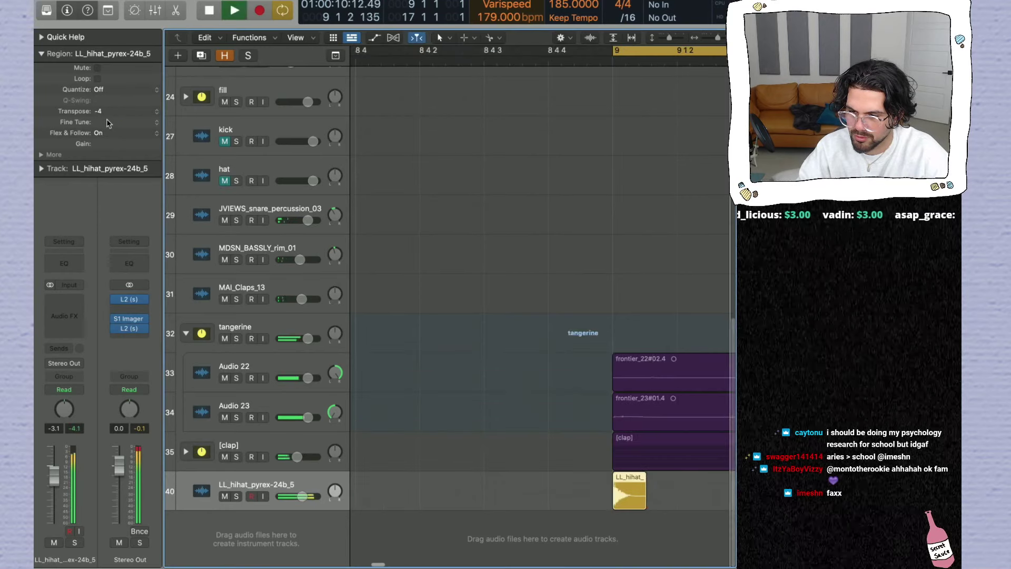
Step: Try transpositions of -9 and -13 on the hi-hat region, play them and return to -4
key("space")
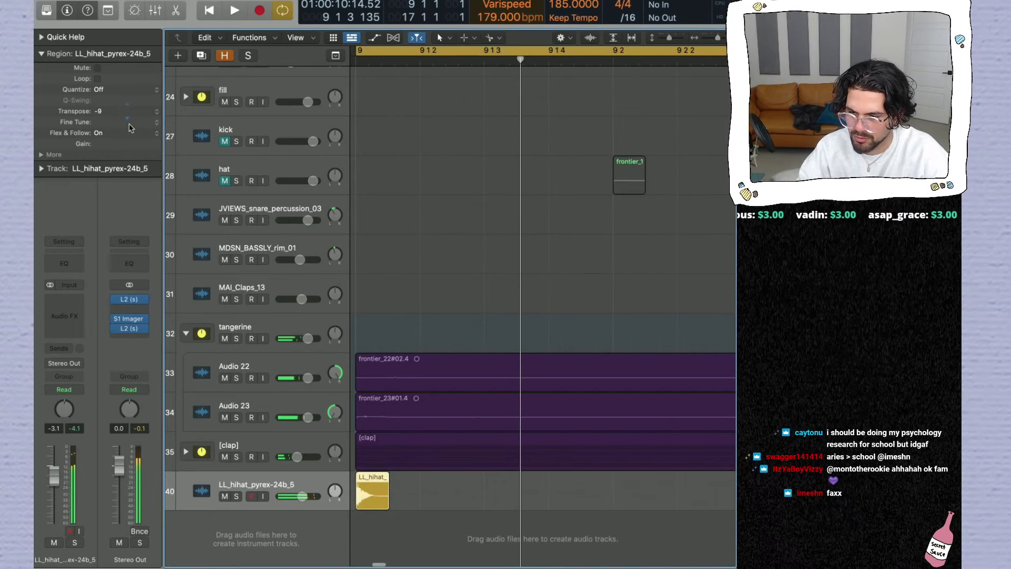
key("space")
key("space")
left_click_drag(125, 112, 124, 122)
key("space")
key("space")
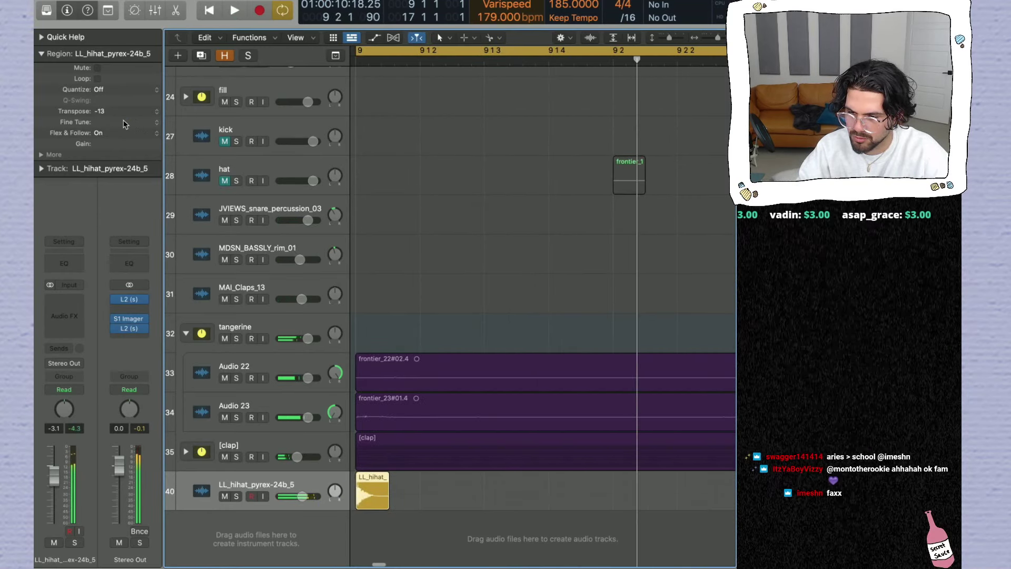
key("super+shift+z")
key("space")
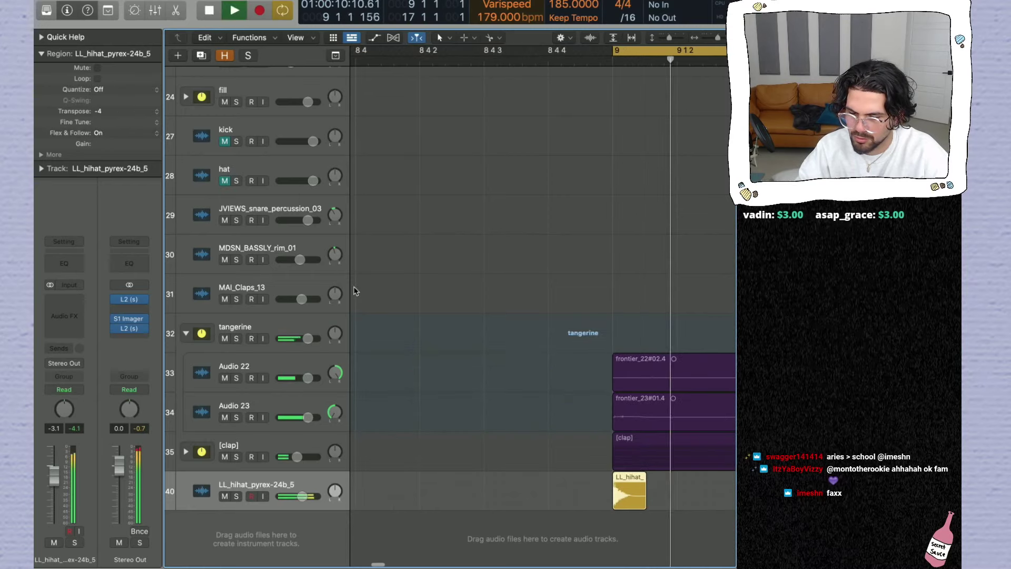
key("space")
Step: Trim the end of the hi-hat region so it is about a quarter shorter, and play it from bar 9
key("super+Left")
key("super+Left")
key("super+Left")
key("super+Left")
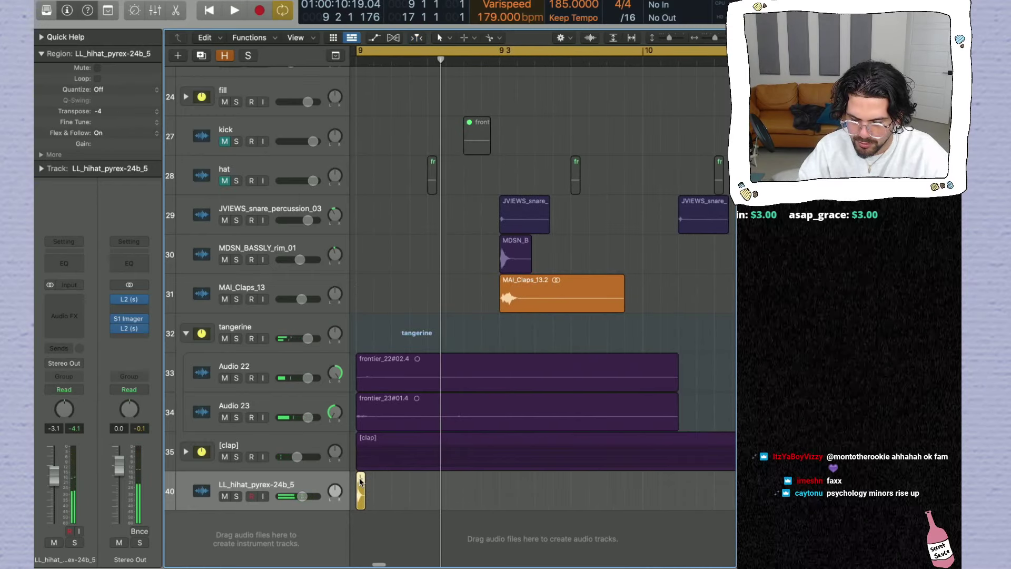
key("super+Right")
key("super+Right")
key("super+Right")
key("super+Right")
key("super+Right")
key("super+Right")
scroll(362, 479, "left", 2)
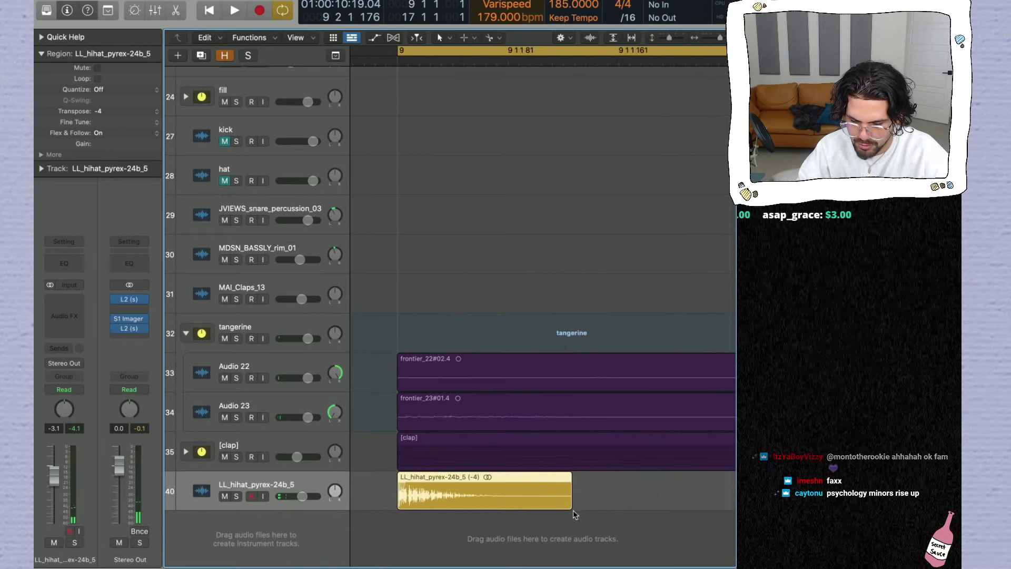
left_click_drag(569, 506, 524, 505)
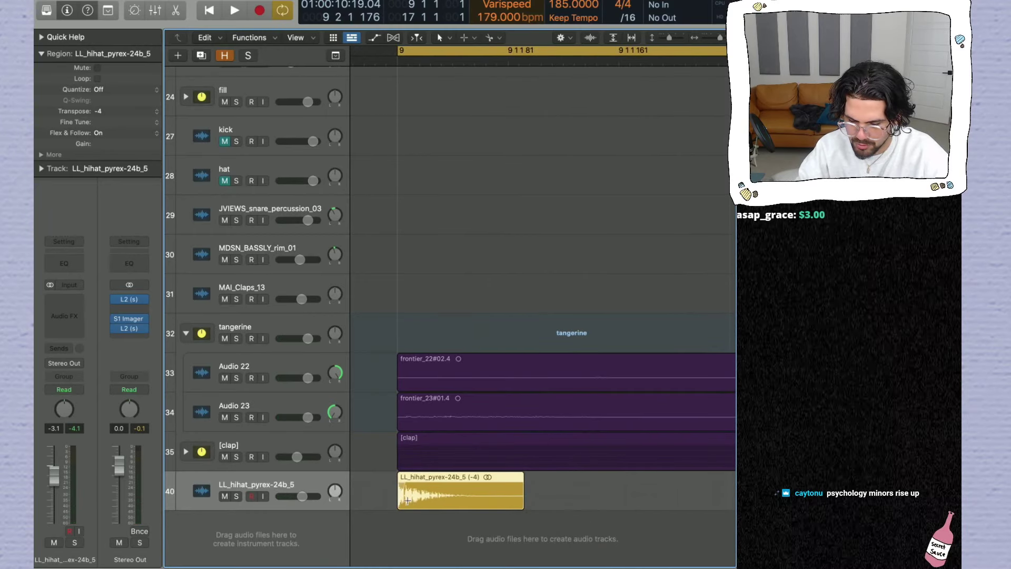
key("t")
key("a")
key("t")
key("t")
key("space")
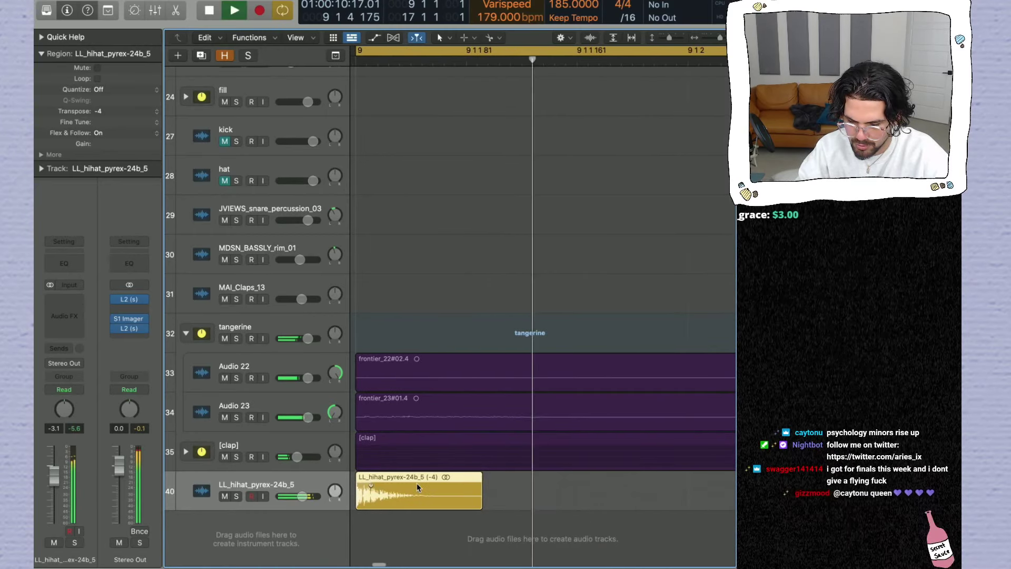
Step: Copy the hi-hat hit to position 9 1 3, an eighth note after the first hit, and play the pair
key("super+Left")
key("super+Left")
key("super+Left")
key("super+Left")
key("super+Left")
key("super+Left")
key("space")
left_click_drag(360, 484, 394, 481)
key("space")
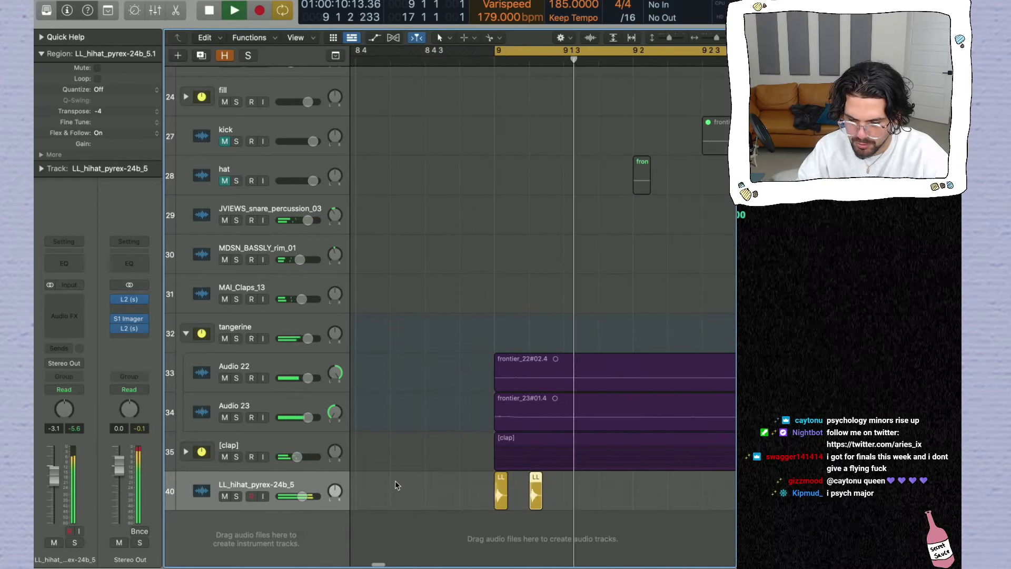
key("space")
left_click_drag(533, 483, 569, 484)
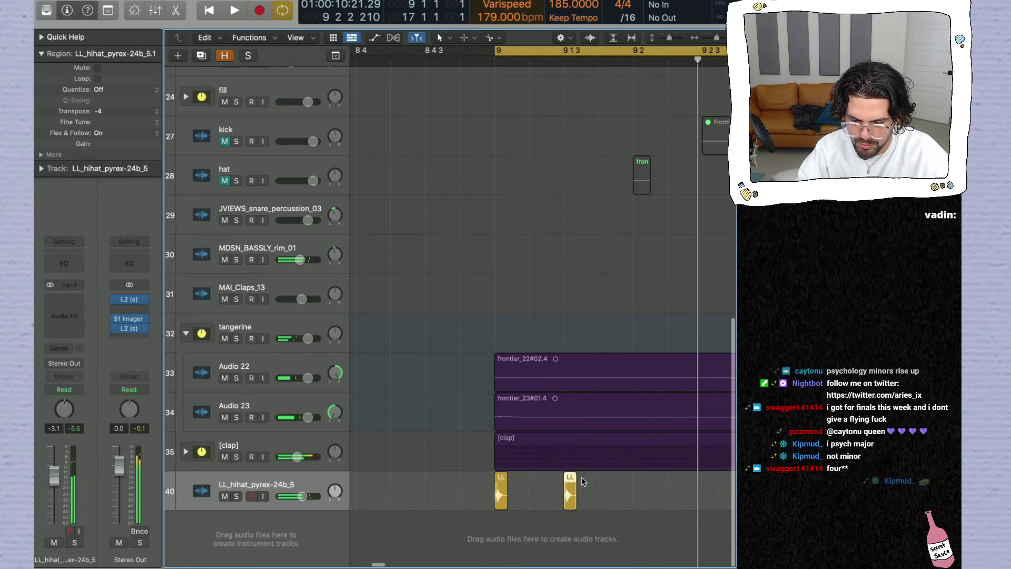
Step: Select both hi-hat hits and shift them slightly behind the grid
left_click_drag(502, 482, 497, 483)
key("super+Right")
key("super+Right")
scroll(499, 490, "right", 3)
Step: Add a Channel EQ to the LL_hihat_pyrex-24b_5 track, cut the high frequencies and listen to the result
left_click(68, 264)
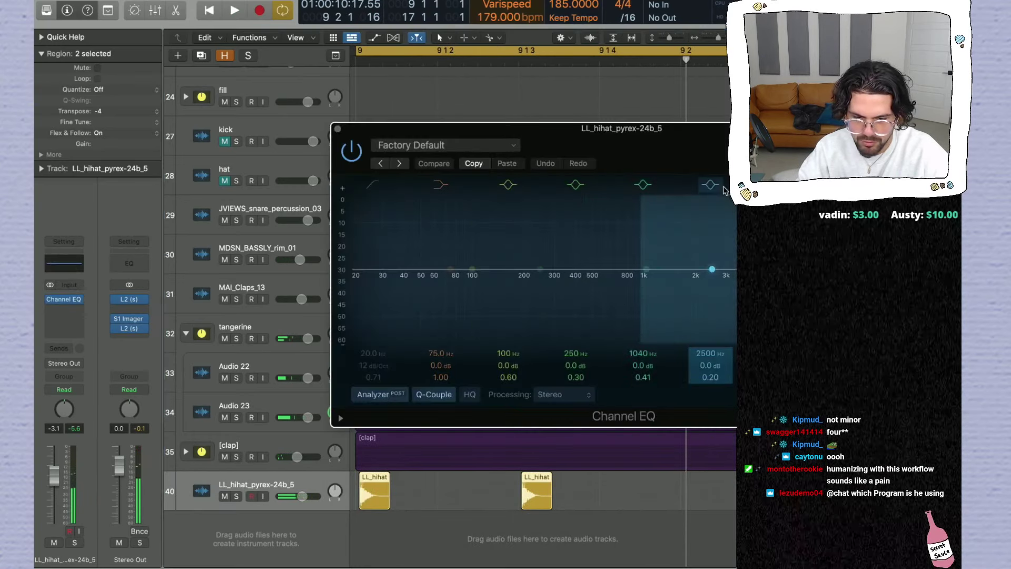
key("space")
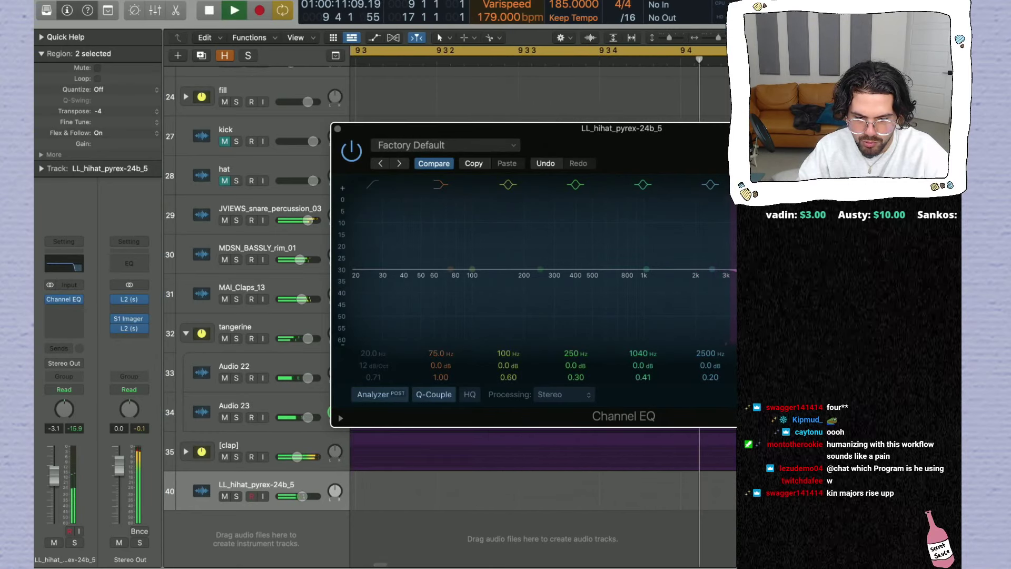
left_click(338, 129)
key("space")
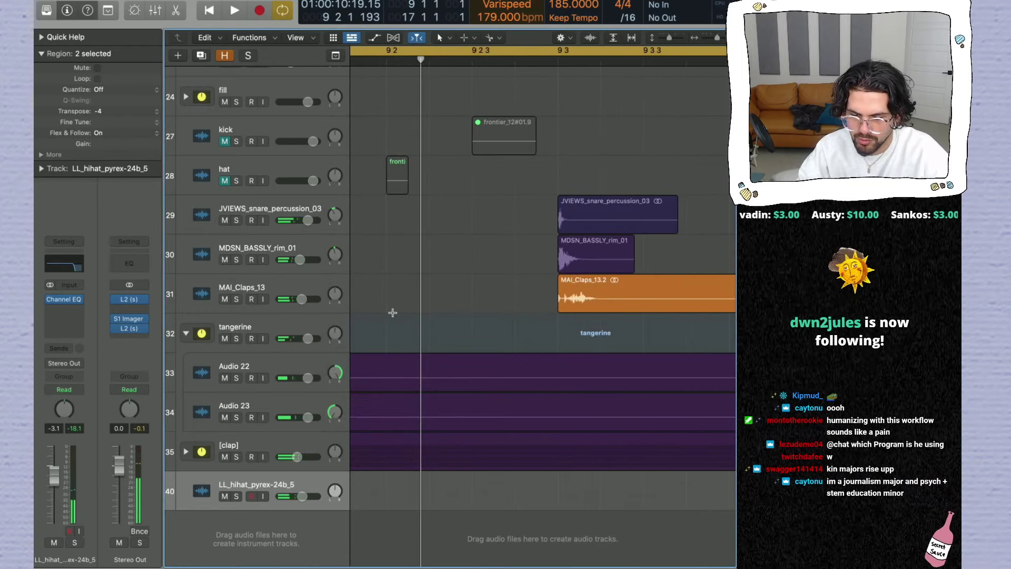
Step: Copy the pair of hi-hat hits across bar 9 to make eight eighth-note hits, and play the pattern
scroll(392, 313, "left", 5)
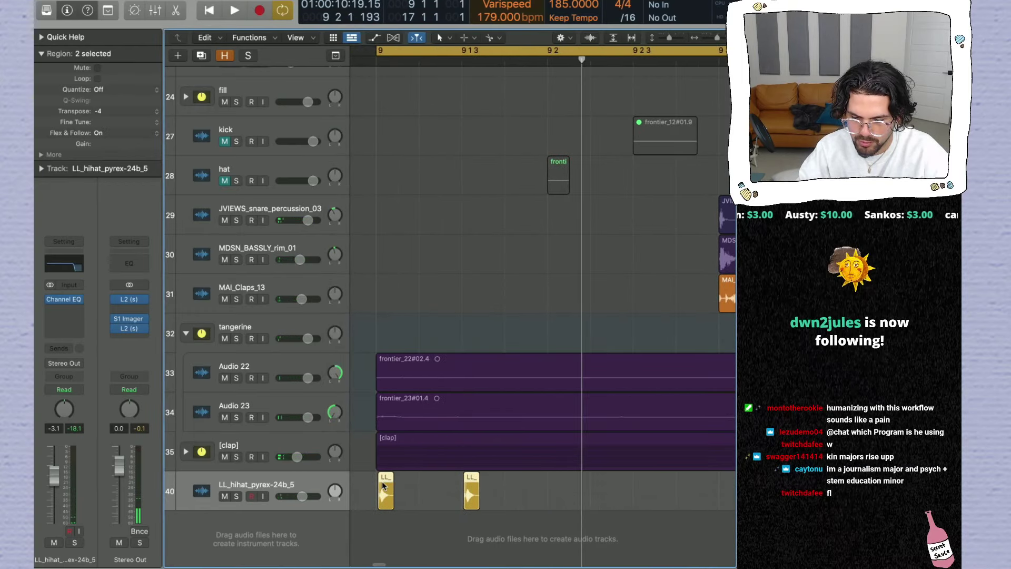
scroll(383, 483, "down", 3)
left_click_drag(391, 485, 485, 491)
key("space")
key("space")
key("space")
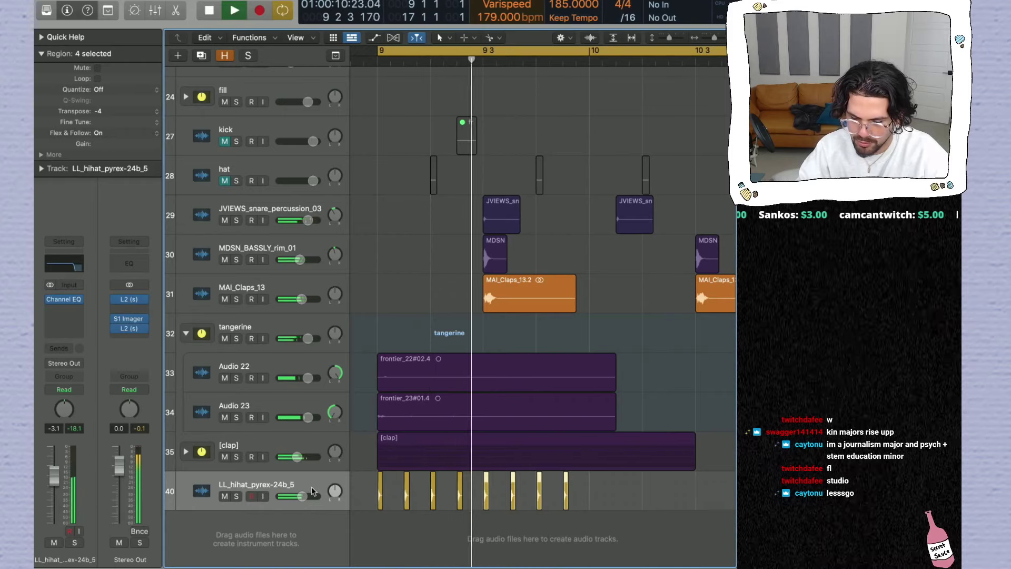
key("space")
Step: Duplicate the hi-hat track, lower the duplicate to -12.0 dB and move the sixth and eighth hits of bar 9 onto it
key("super+d")
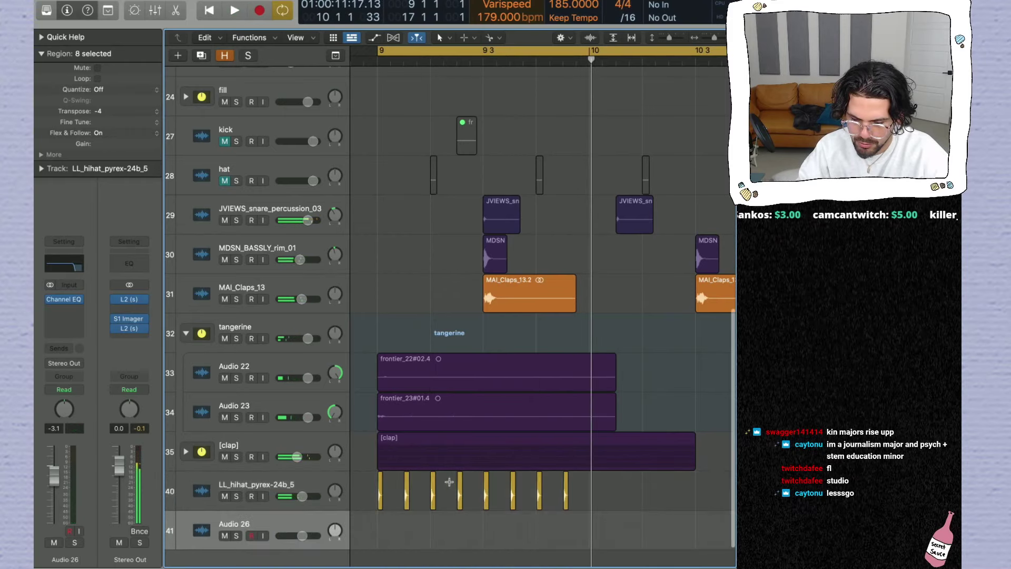
left_click_drag(512, 486, 514, 527)
left_click_drag(302, 536, 298, 536)
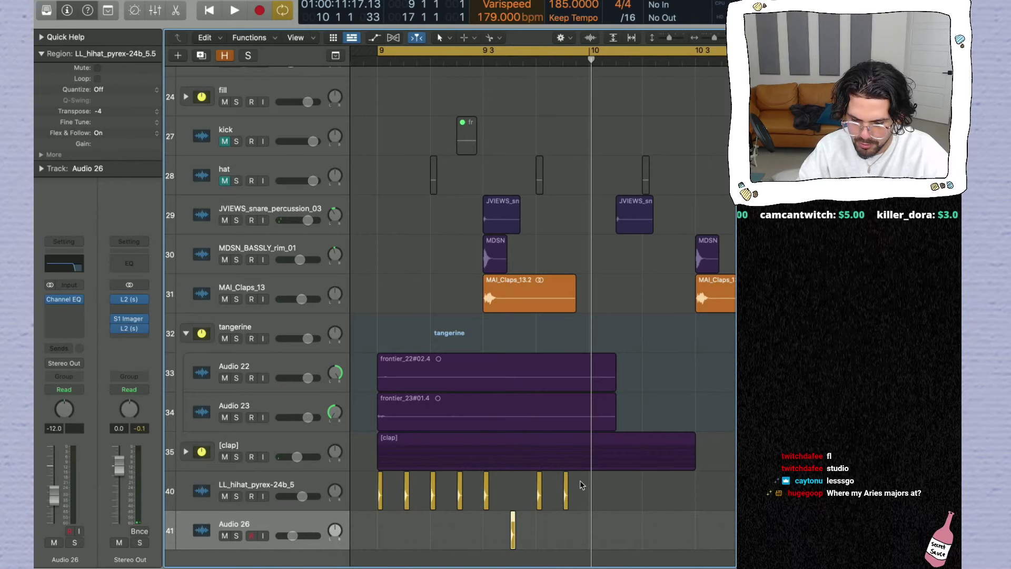
left_click_drag(566, 486, 566, 527)
key("space")
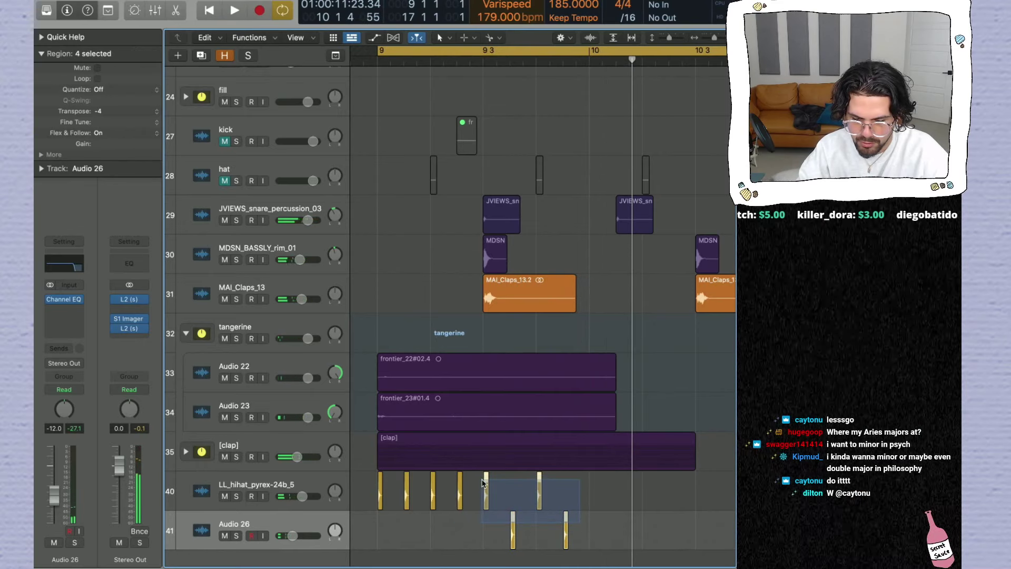
Step: Copy the four hi-hat hits from the second half of bar 9 on both tracks to bar 10 and play them
left_click_drag(485, 480, 575, 483)
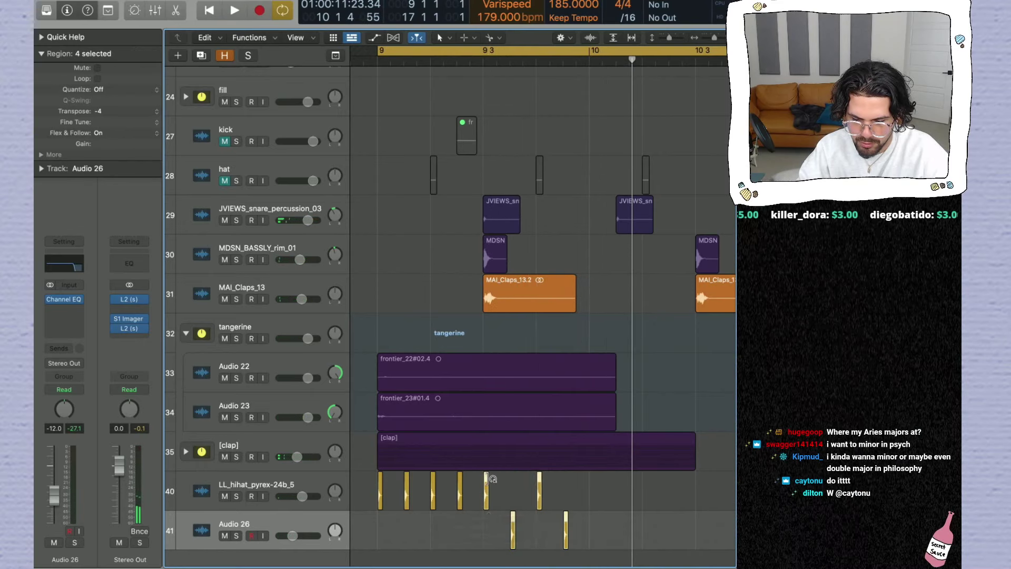
left_click_drag(486, 483, 591, 485)
key("space")
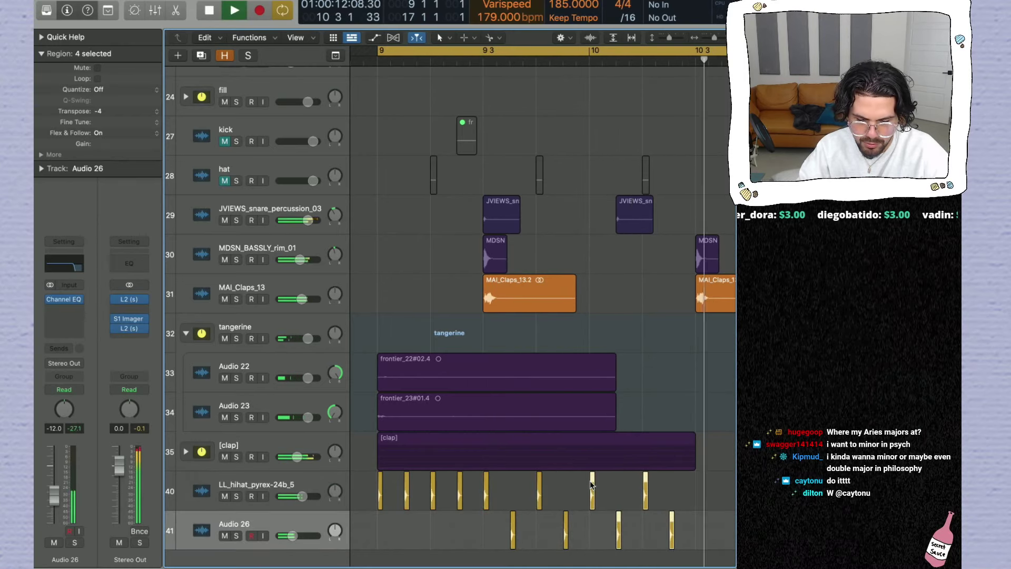
key("super+Left")
key("super+Left")
key("space")
key("space")
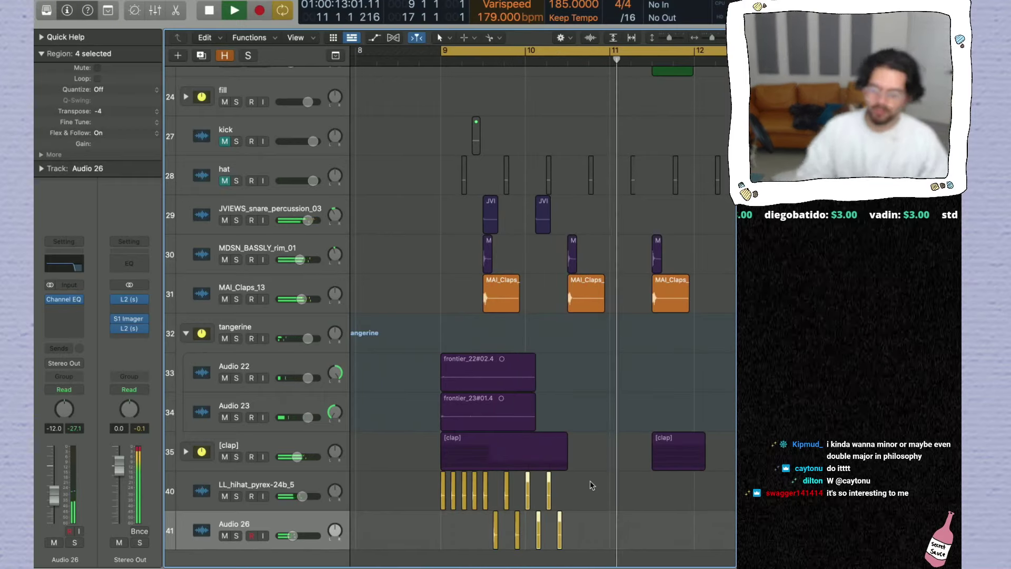
Step: Copy the last Audio 26 hi-hat hit across the second half of bar 10 as consecutive eighth-note hits and play them
key("space")
key("space")
left_click_drag(563, 485, 458, 533)
key("space")
key("super+Right")
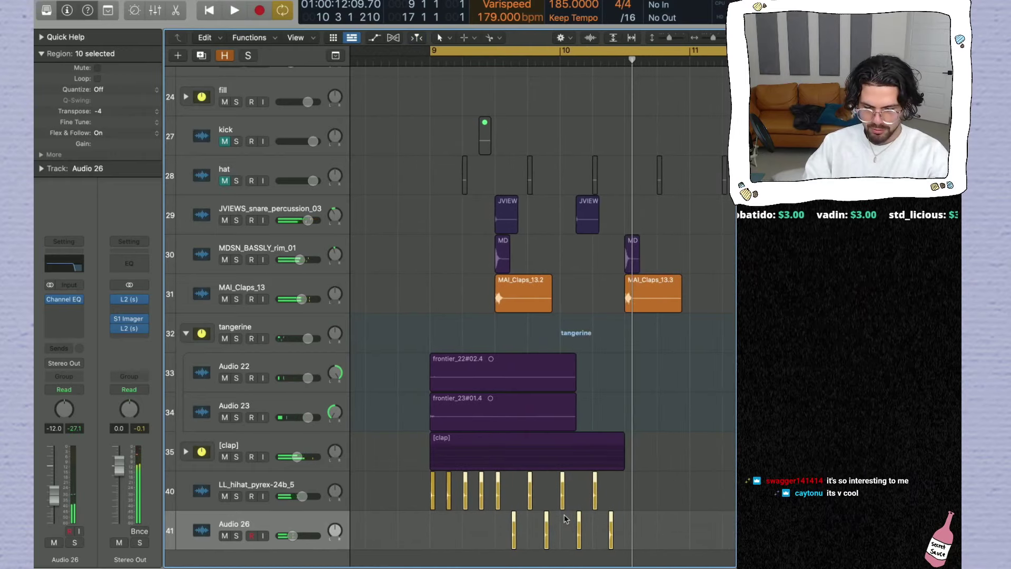
scroll(609, 521, "right", 3)
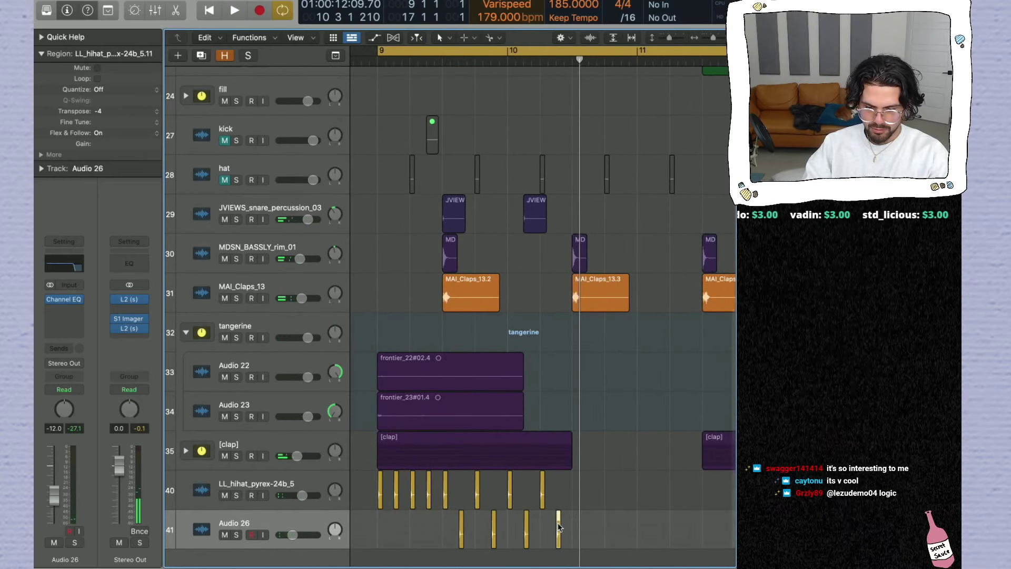
left_click_drag(558, 526, 609, 524)
key("space")
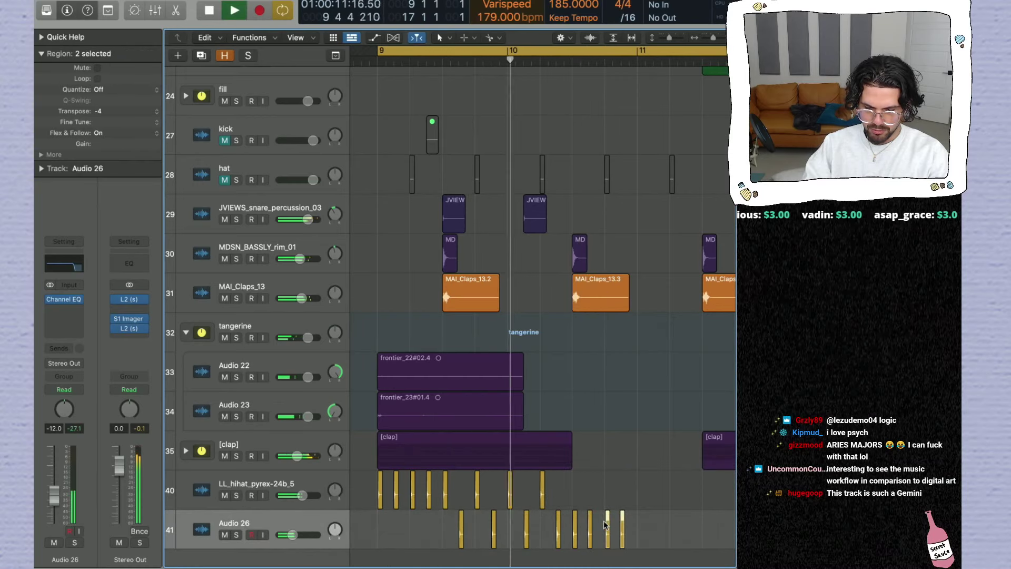
Step: Delete the second and fourth of the newly copied Audio 26 hits in bar 10, with playback running
key("space")
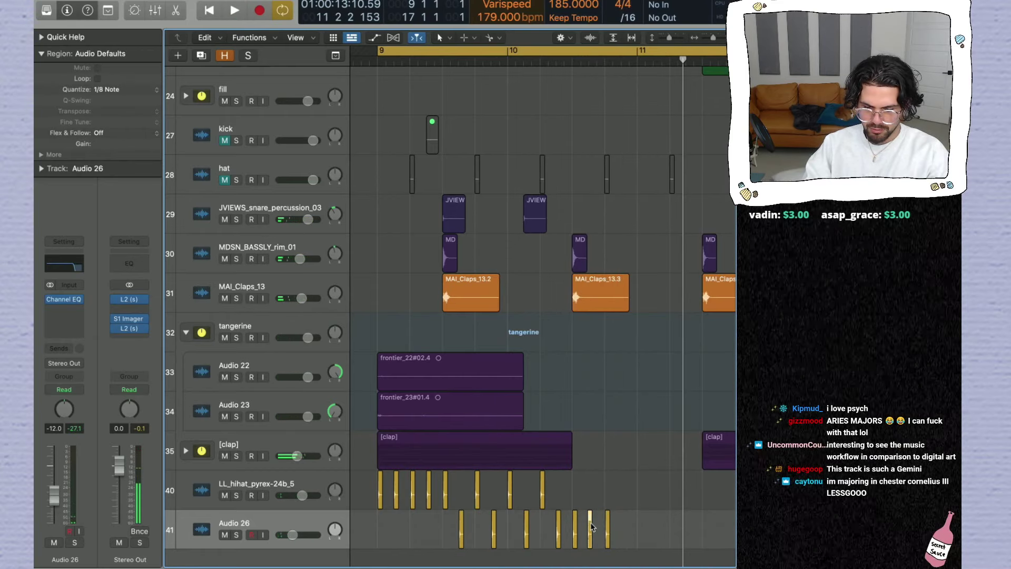
key("space")
left_click(575, 524)
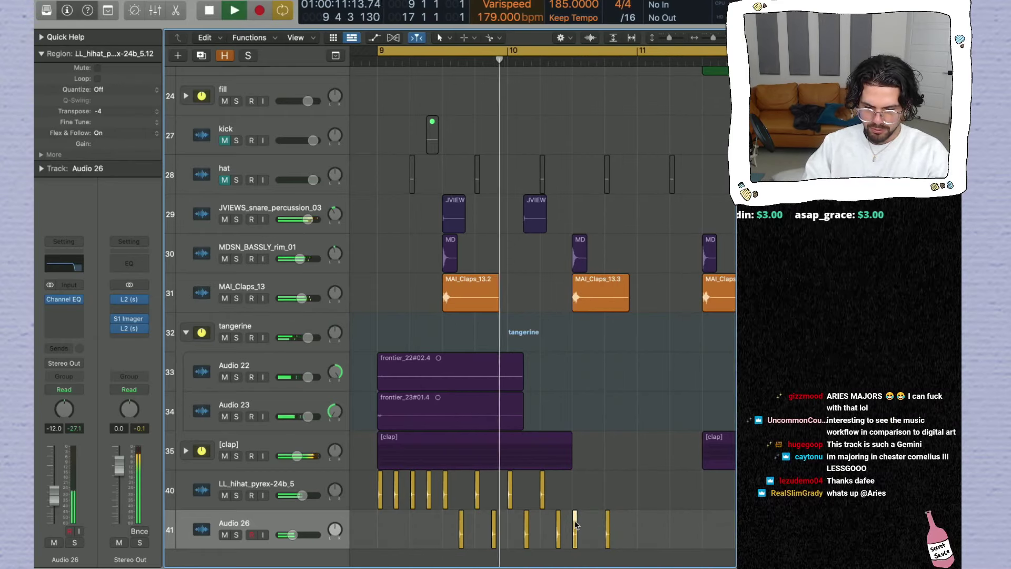
Step: Add a rapid three-hit hi-hat roll at the end of bar 10 on Audio 26 and play it back
left_click_drag(576, 524, 643, 518)
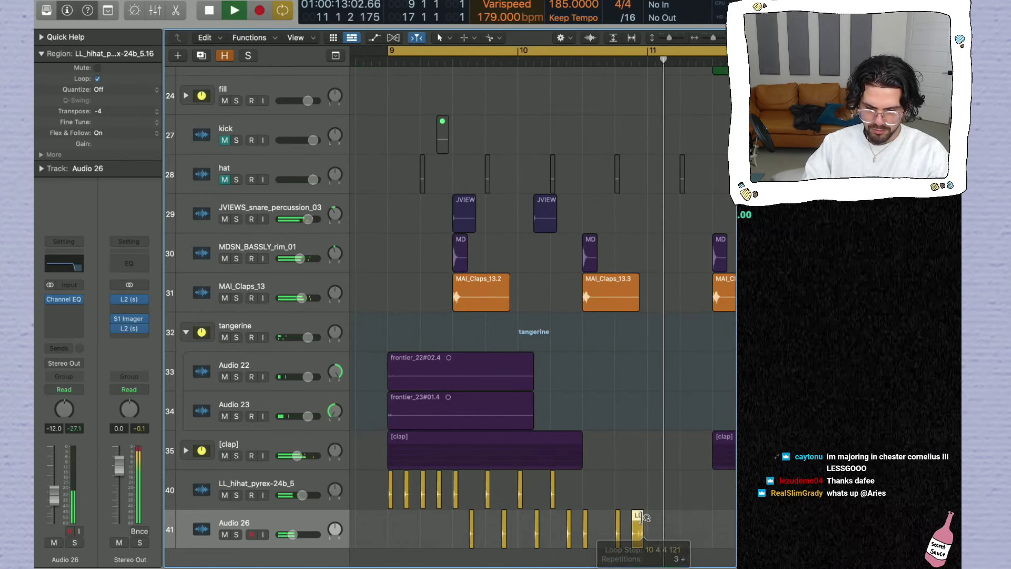
key("super+Right")
key("super+Right")
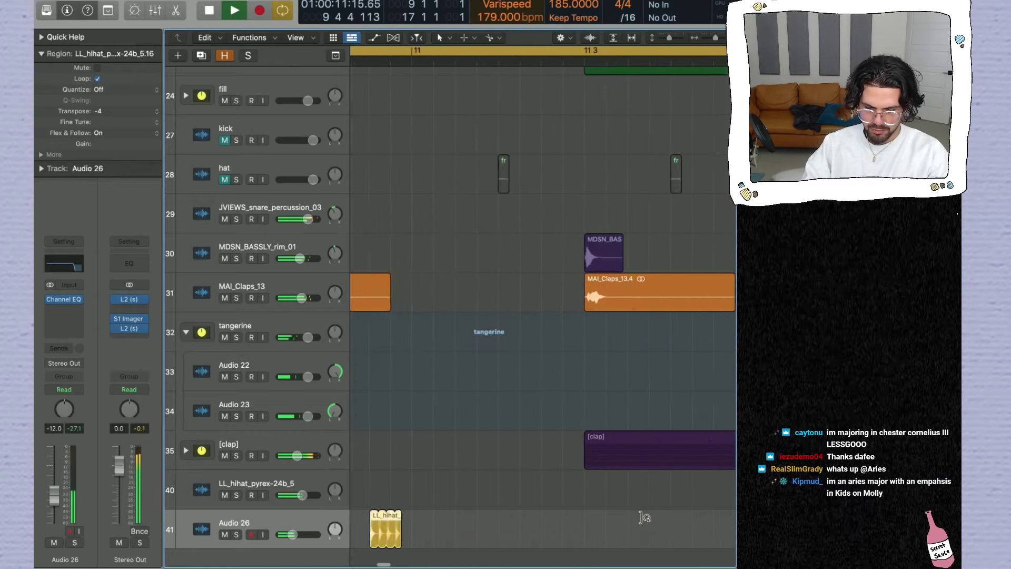
key("space")
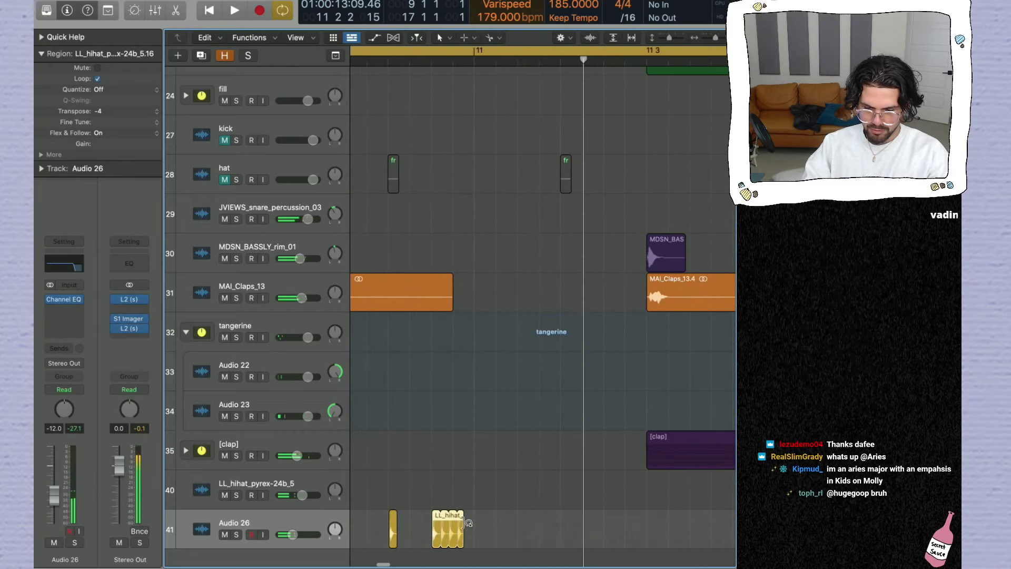
left_click_drag(437, 525, 463, 516)
key("space")
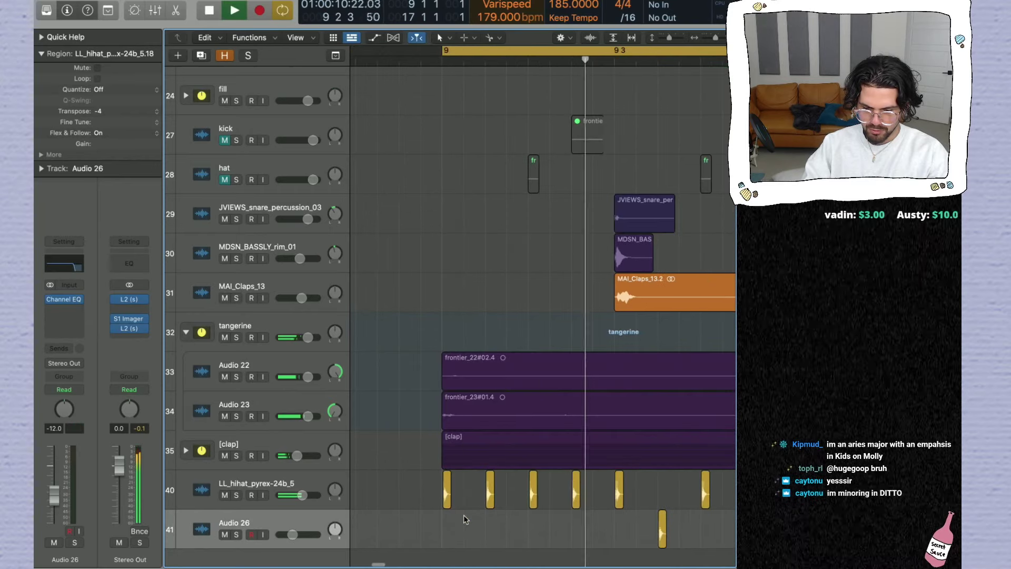
scroll(463, 518, "right", 3)
scroll(463, 519, "down", 3)
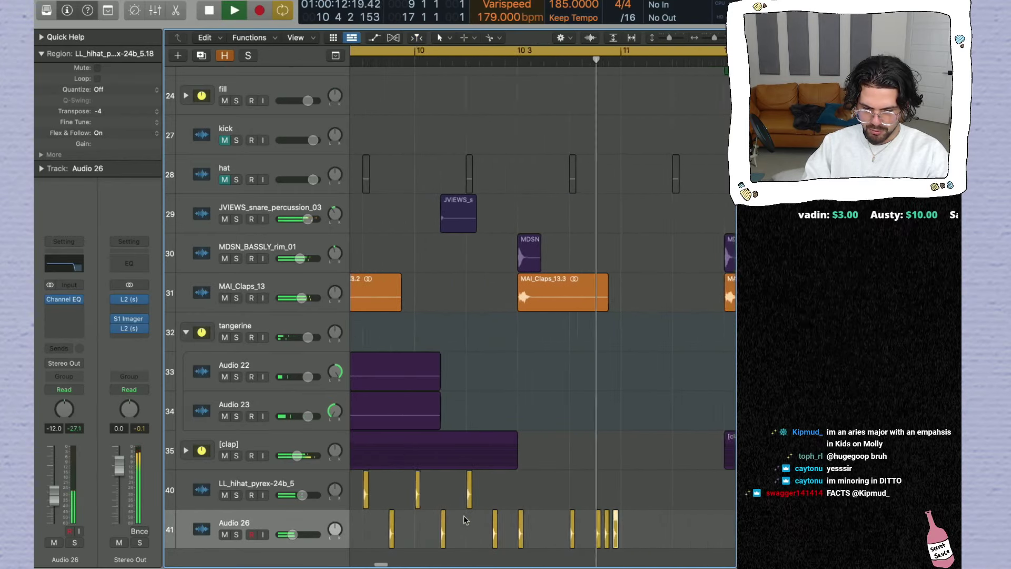
key("space")
Step: Duplicate the Audio 26 track, move the last two roll hits onto the duplicate and pan that track to -53
key("super+d")
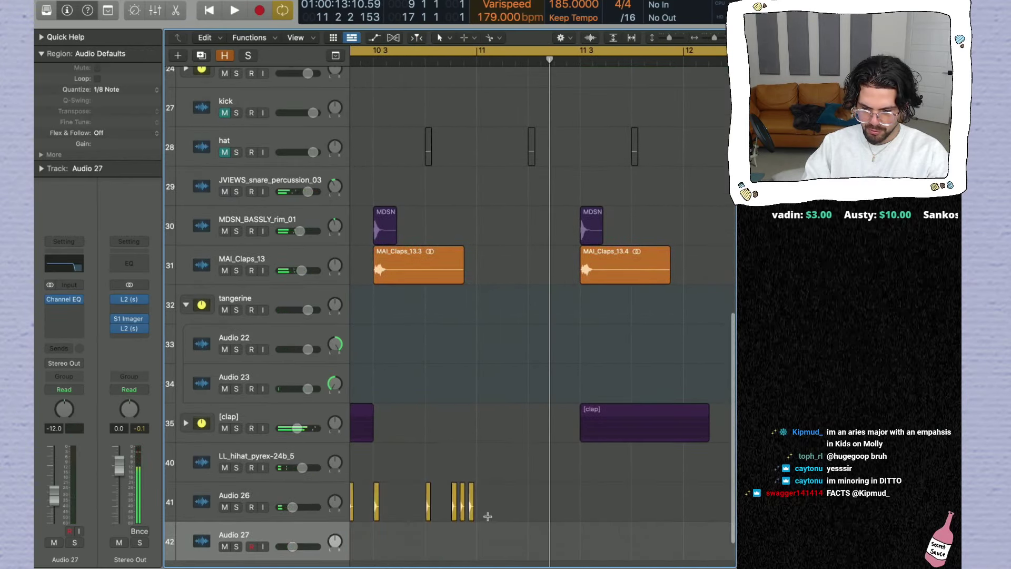
left_click_drag(461, 541, 450, 552)
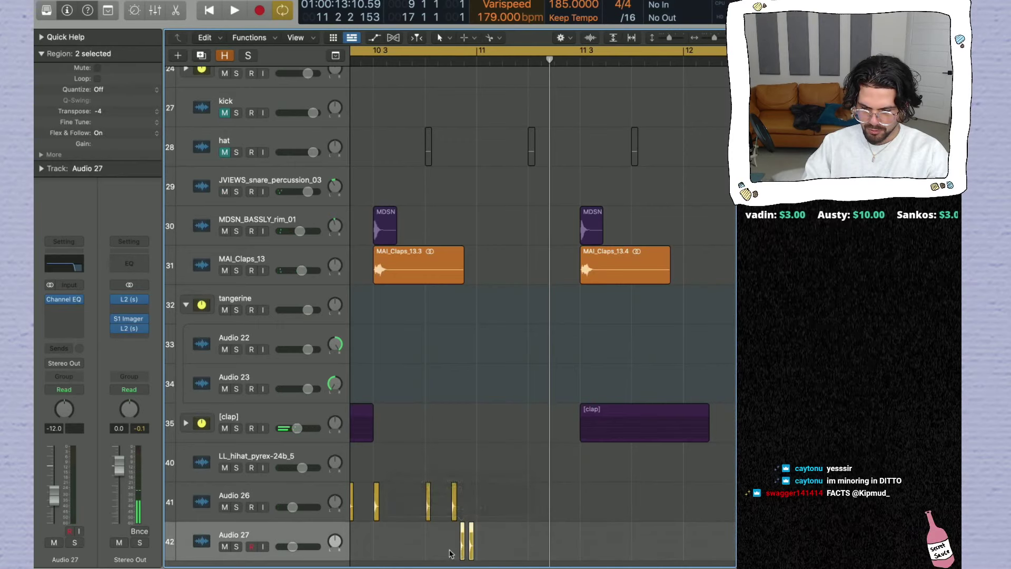
key("space")
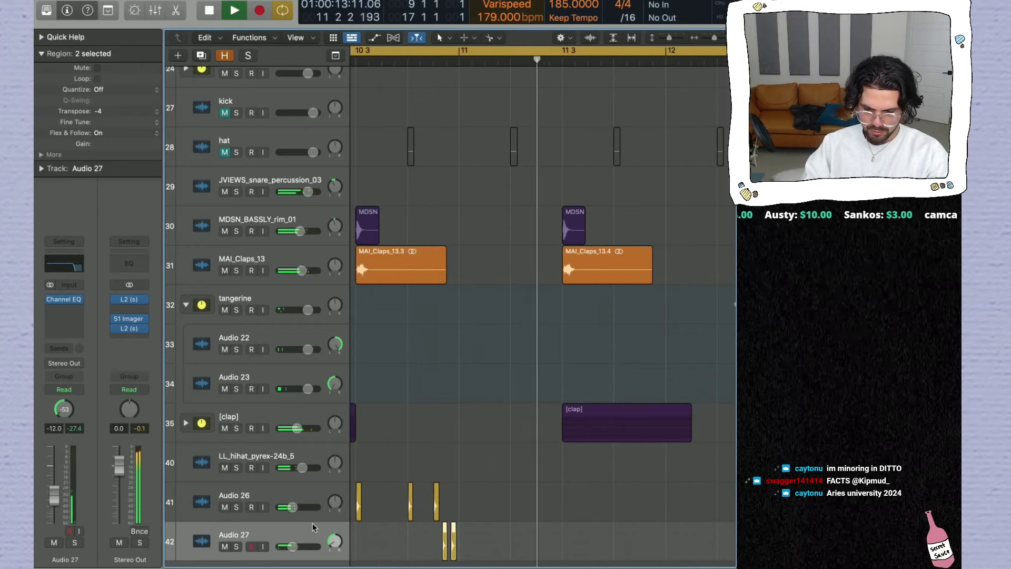
Step: Copy the two-bar hi-hat pattern of bars 9 and 10 on all three hi-hat tracks to bar 11 and play it
key("super+Left")
key("super+Left")
key("super+Left")
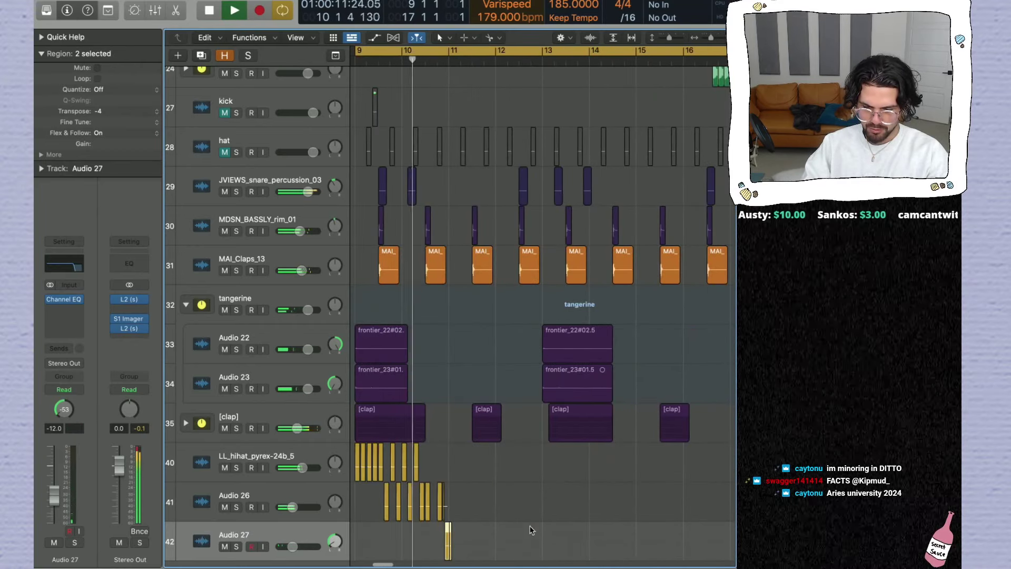
left_click_drag(414, 498, 455, 460)
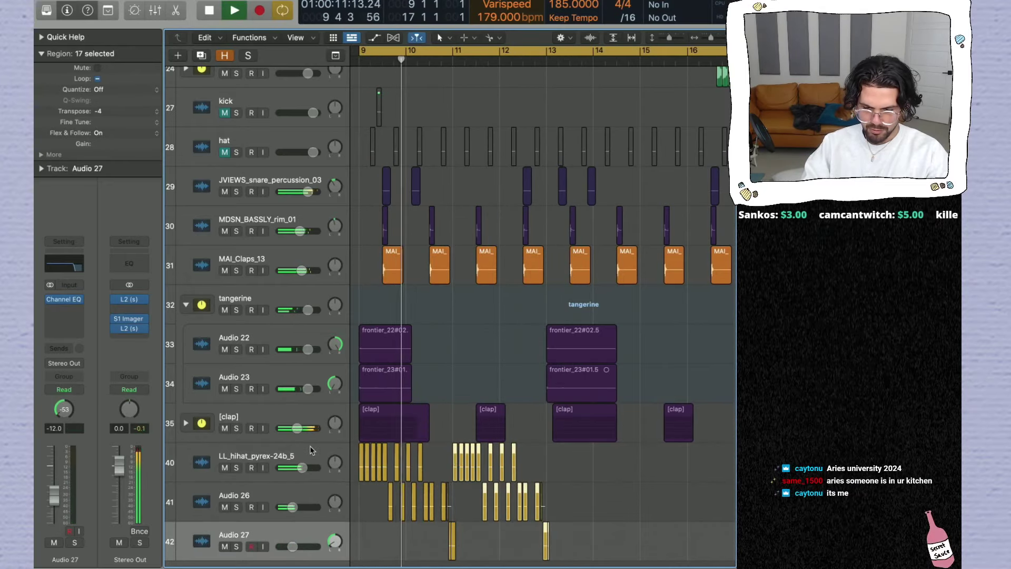
key("space")
Step: Delete the beat-3 hits in bars 9 and 11 from the LL_hihat_pyrex-24b_5 track and replay the pattern
key("space")
scroll(369, 464, "up", 5)
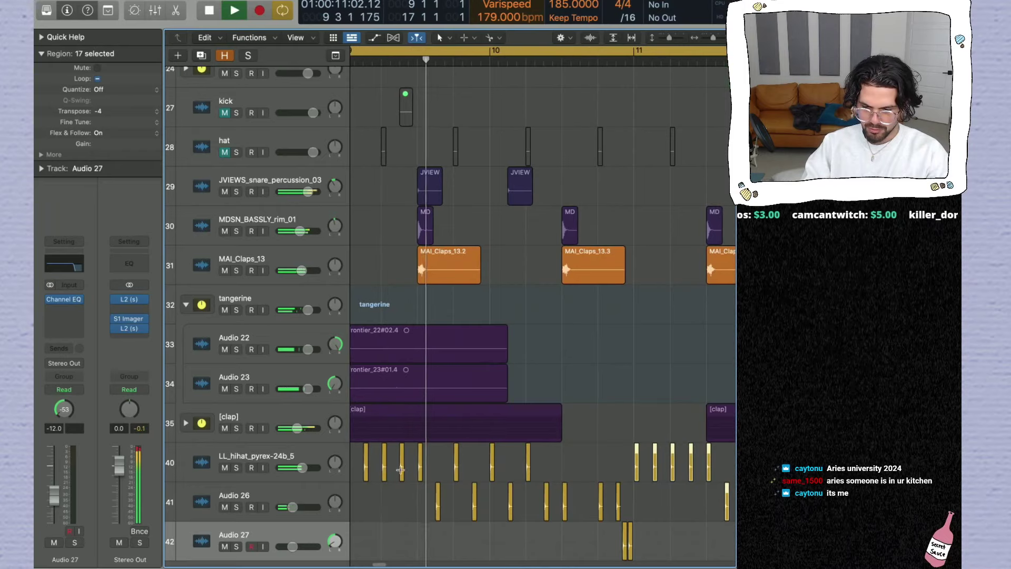
key("space")
left_click(416, 467)
key("space")
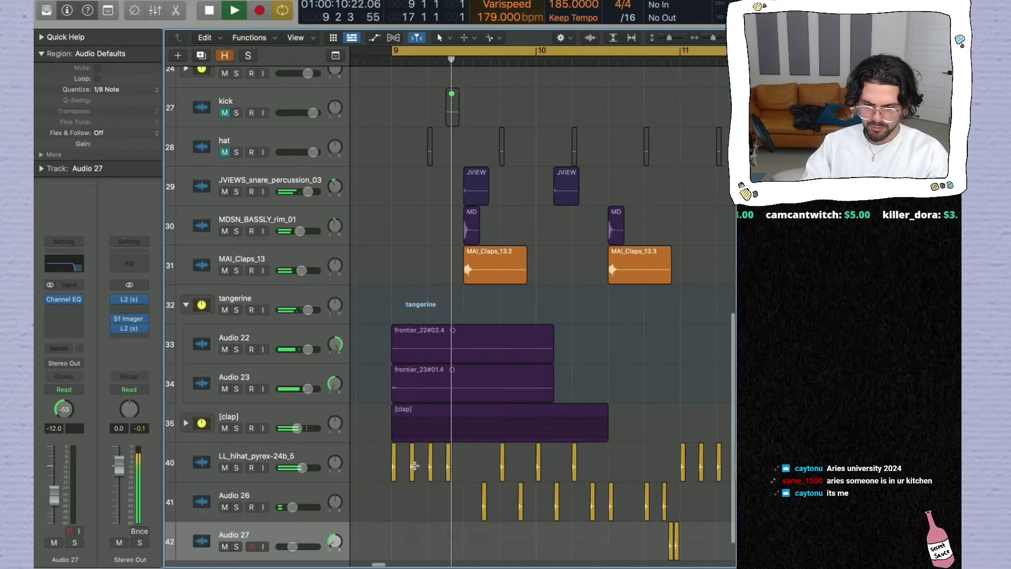
key("super+Left")
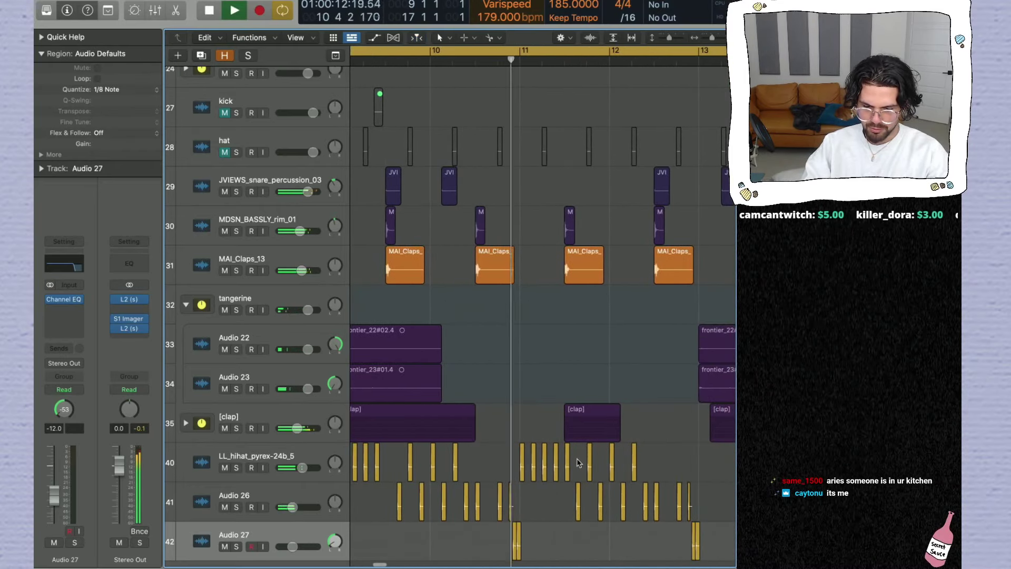
key("BackSpace")
key("space")
key("space")
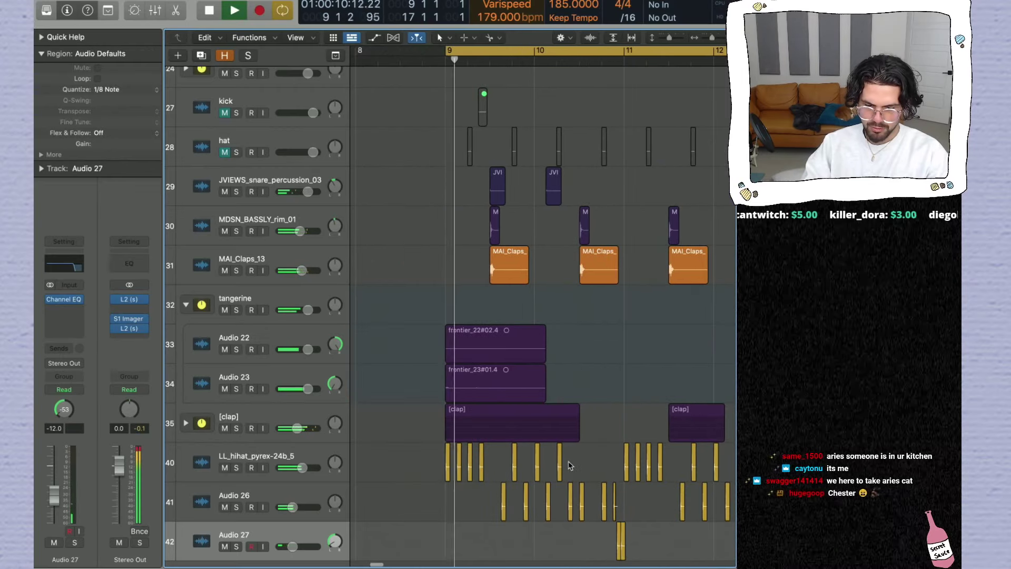
Step: Copy the whole hi-hat pattern from bars 9 to 12 on the three hi-hat tracks to bar 13 and play it
key("super+Left")
key("super+Left")
key("super+Left")
key("super+Left")
left_click_drag(500, 533, 386, 463)
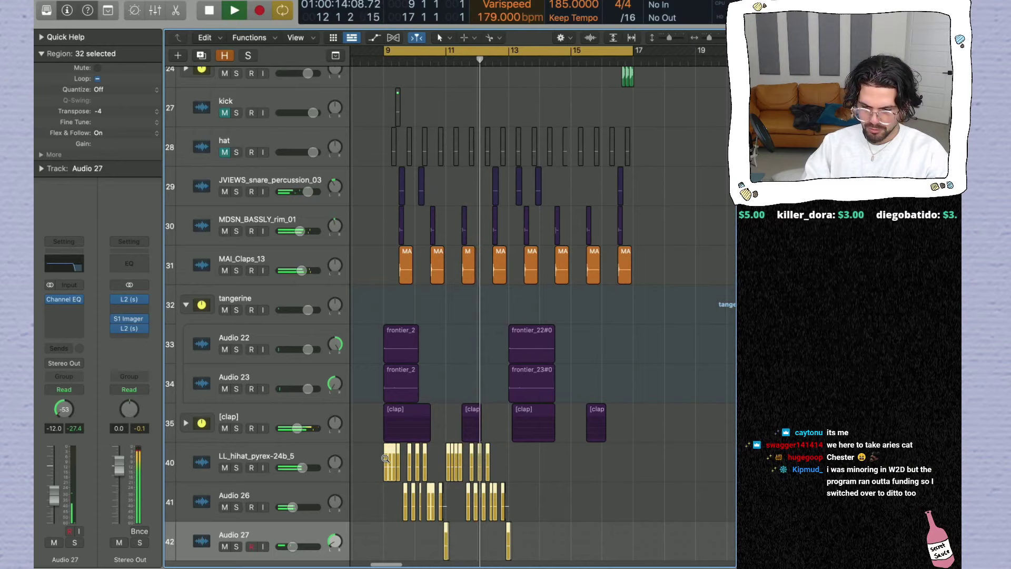
left_click_drag(386, 459, 509, 454, "alt")
key("space")
key("space")
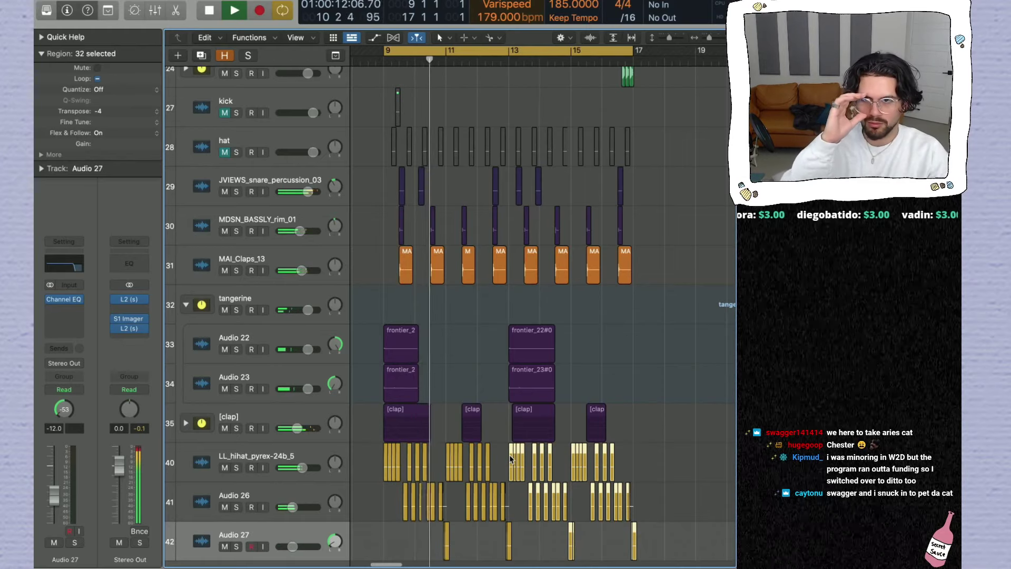
Step: Group the LL_hihat_pyrex-24b_5, Audio 26 and Audio 27 tracks into a summing stack named hat
key("t")
key("t")
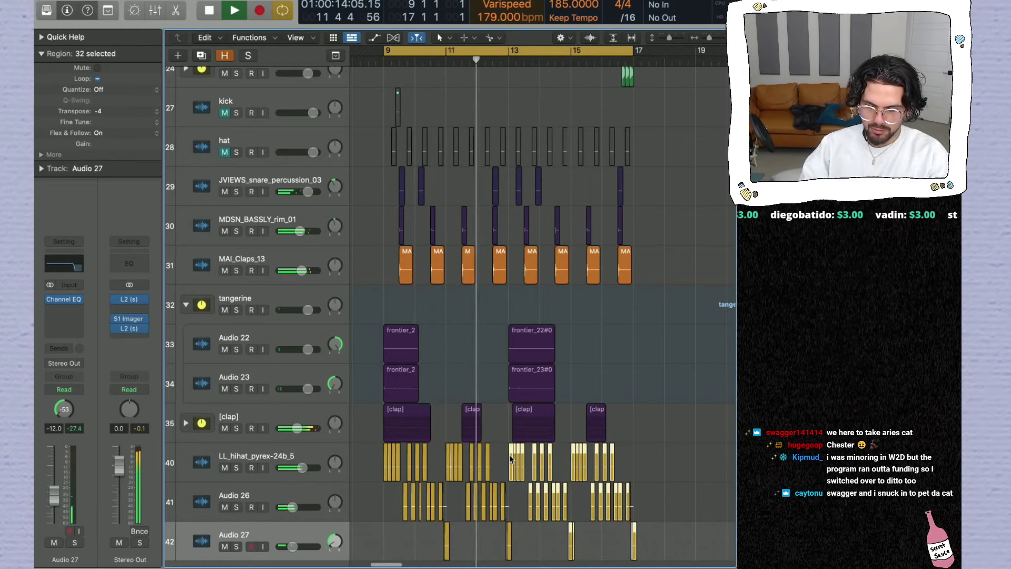
left_click(313, 448, "shift")
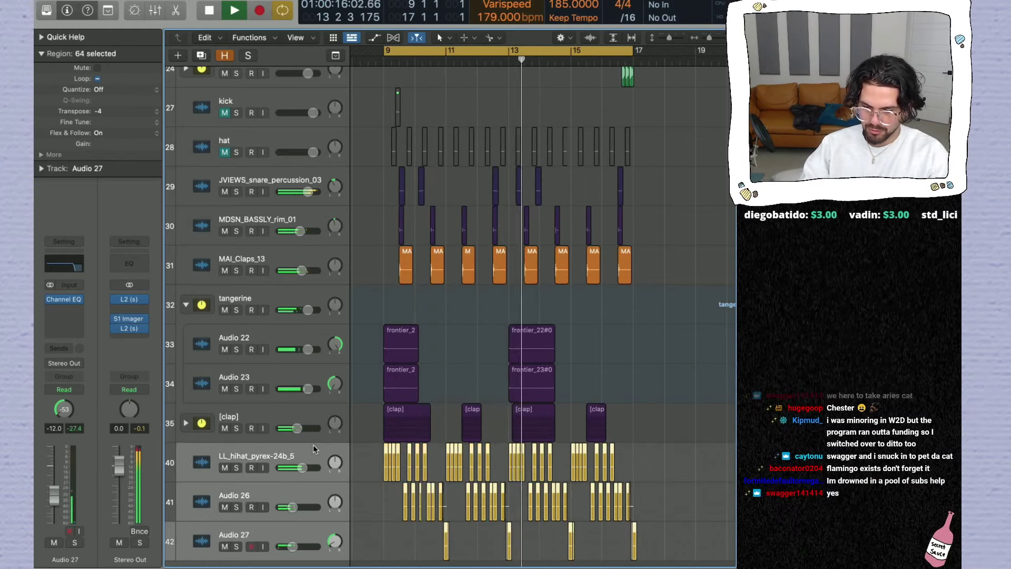
key("super+shift+d")
key("Return")
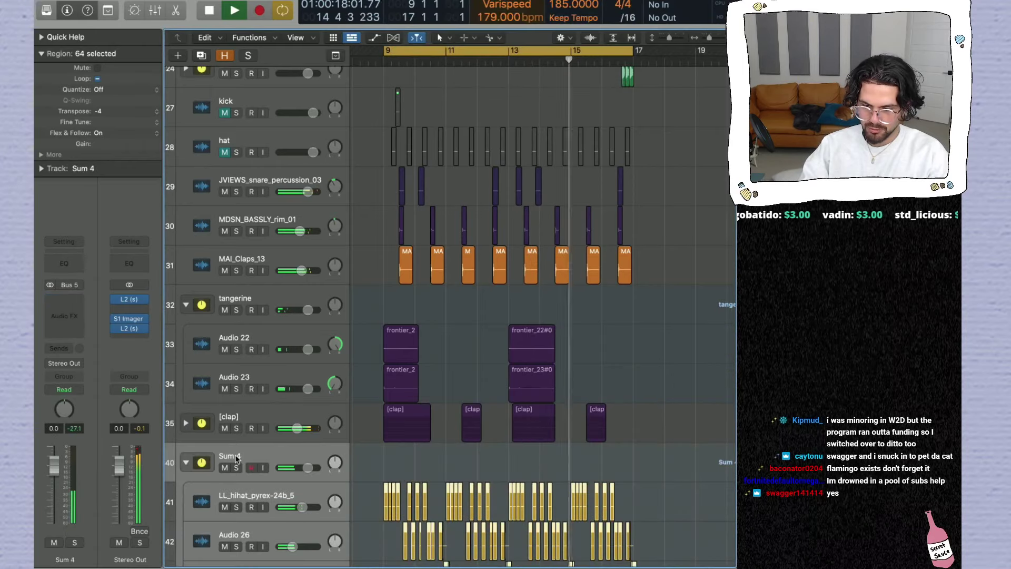
double_click(236, 456)
type("hat")
scroll(244, 469, "down", 3)
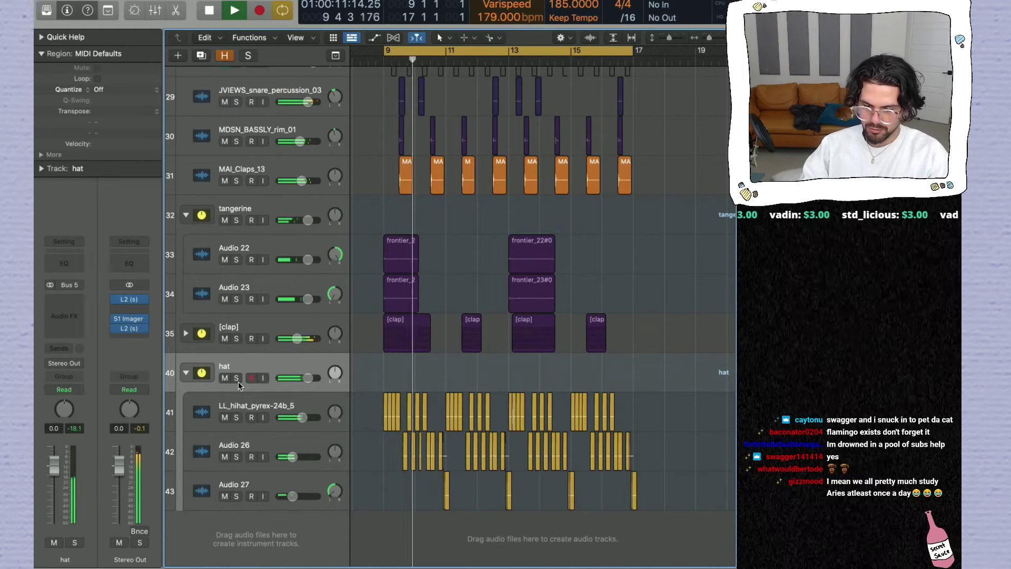
Step: Replace the Audio 26 hits in the second half of bar 12 with three eighth-note hits on LL_hihat_pyrex-24b_5 and play them
key("super+Right")
key("super+Right")
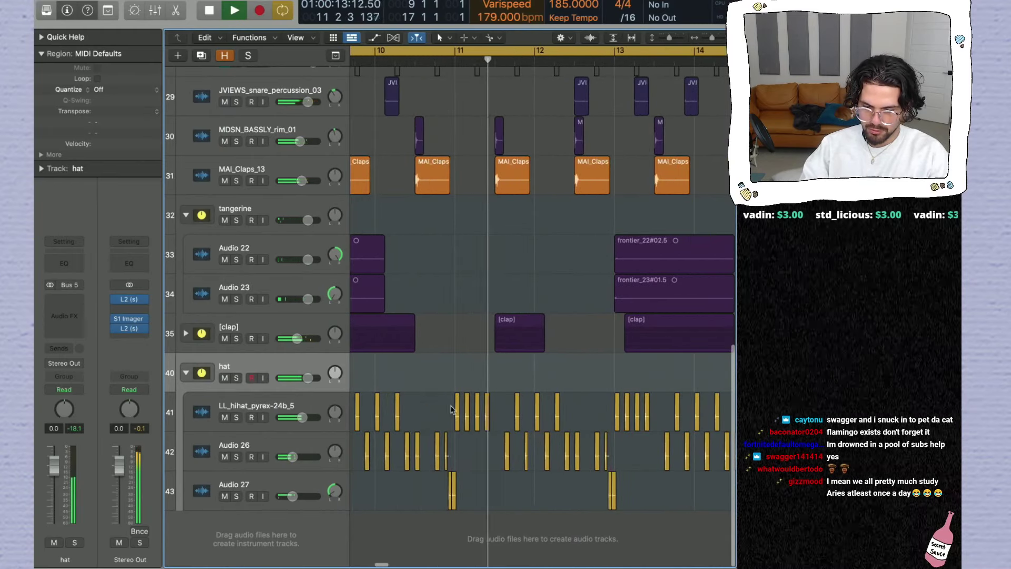
key("space")
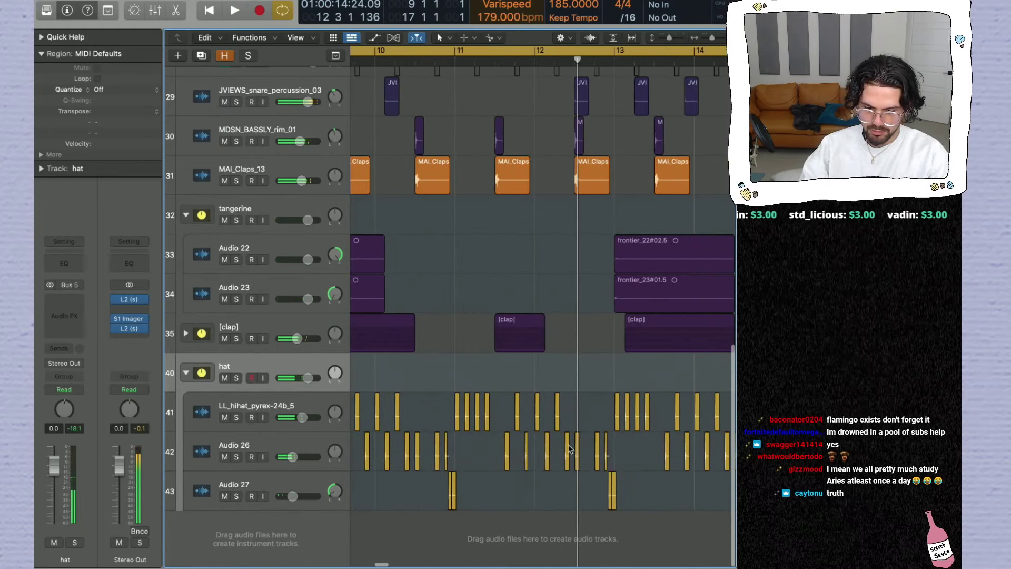
left_click_drag(577, 447, 596, 419)
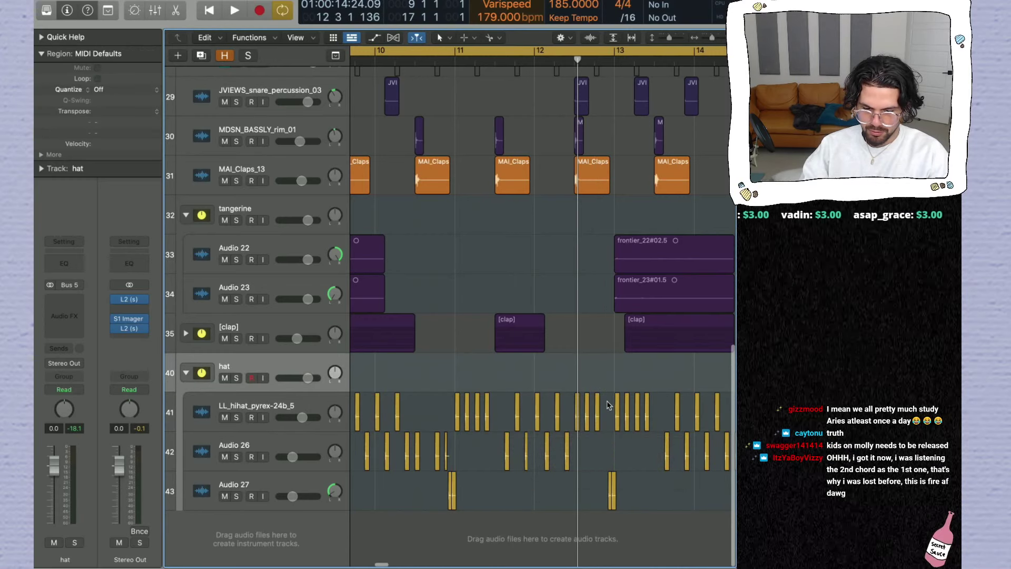
key("space")
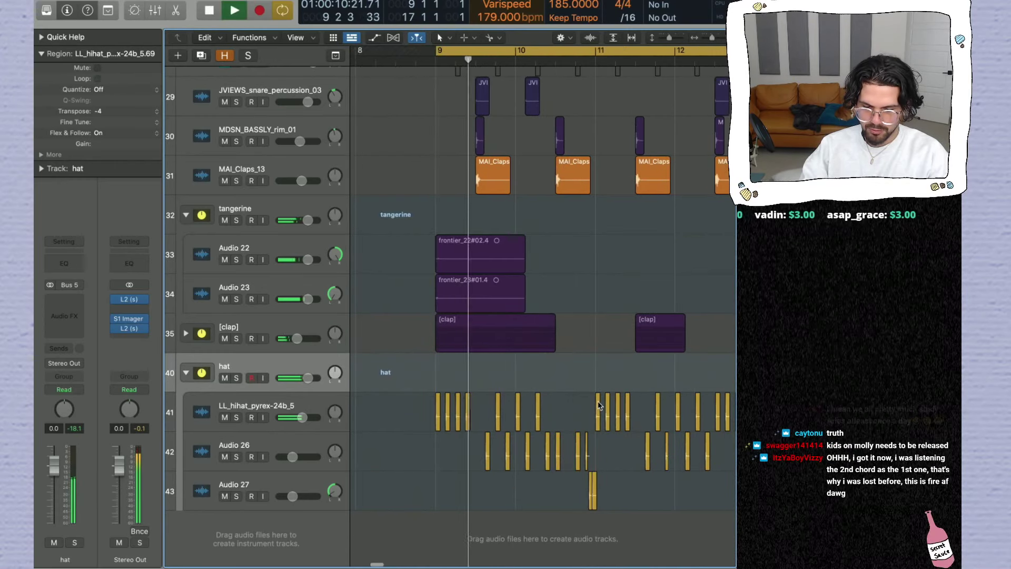
key("super+Left")
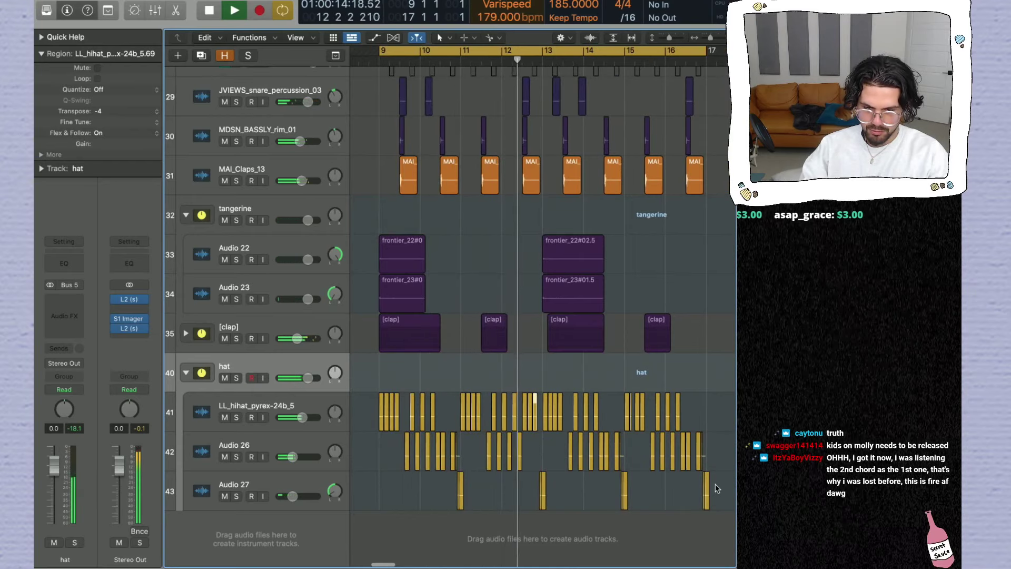
Step: Delete the hi-hat hits of bars 15 and 16 on all three tracks of the hat stack
left_click_drag(718, 489, 624, 394)
left_click_drag(721, 476, 629, 414)
key("Delete")
Step: Copy the varied hi-hat pattern of bars 11 and 12 in the hat stack to bar 15
left_click_drag(540, 491, 534, 496)
left_click(471, 498)
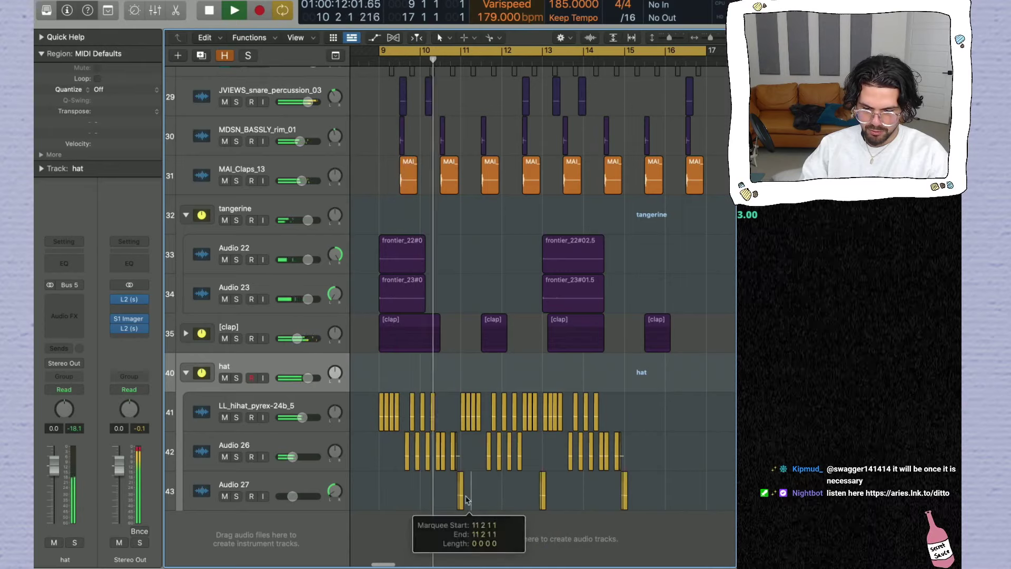
left_click_drag(538, 520, 463, 411)
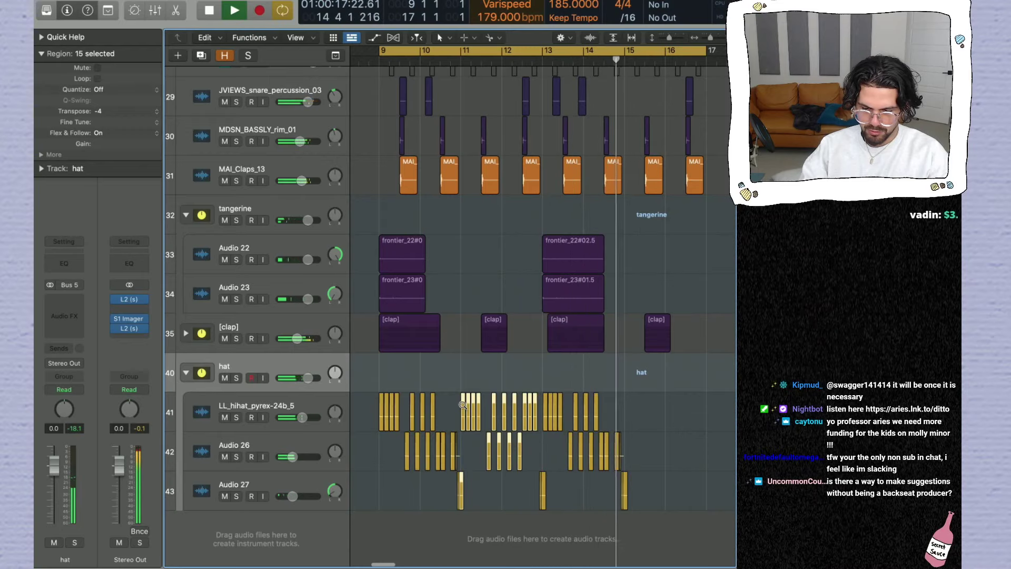
left_click_drag(462, 406, 628, 400)
key("t")
left_click(628, 400)
Step: Mute the glitch sound track and reduce the track heights to show more of the arrangement
scroll(403, 299, "up", 10)
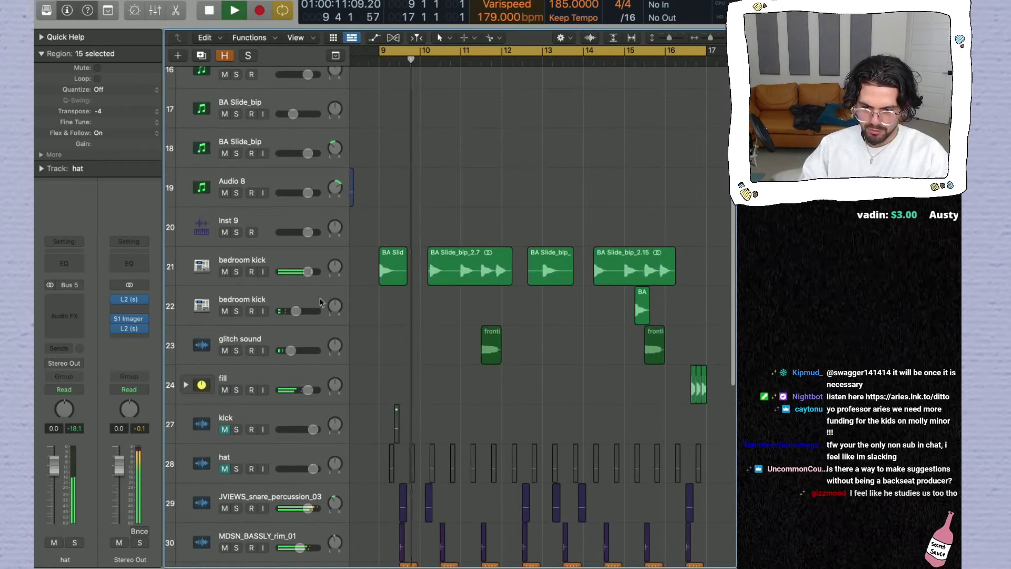
left_click(224, 351)
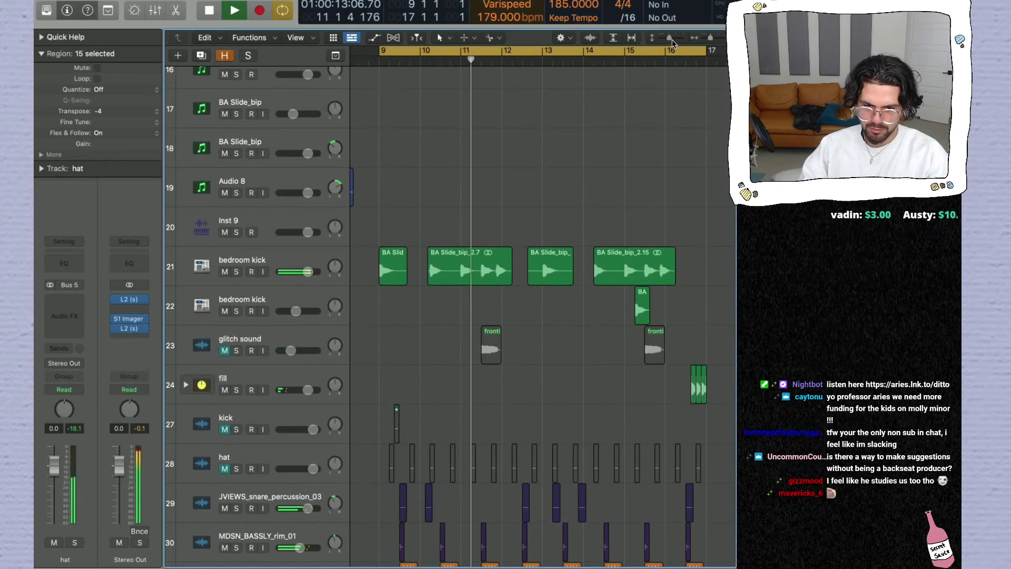
left_click_drag(672, 42, 668, 42)
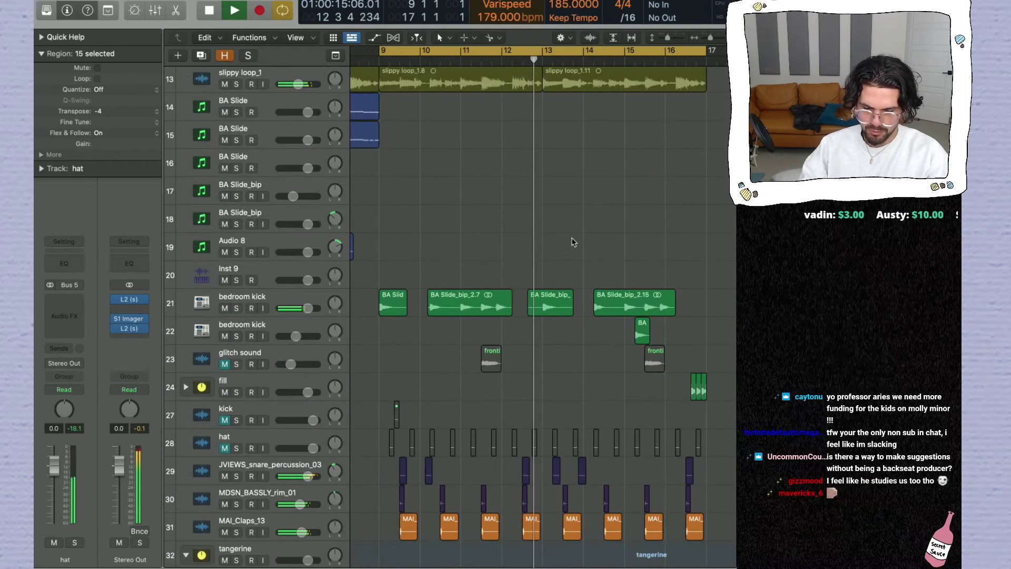
Step: Raise the volume of the hat stack to 0.7 dB and collapse the tangerine stack
scroll(571, 241, "down", 10)
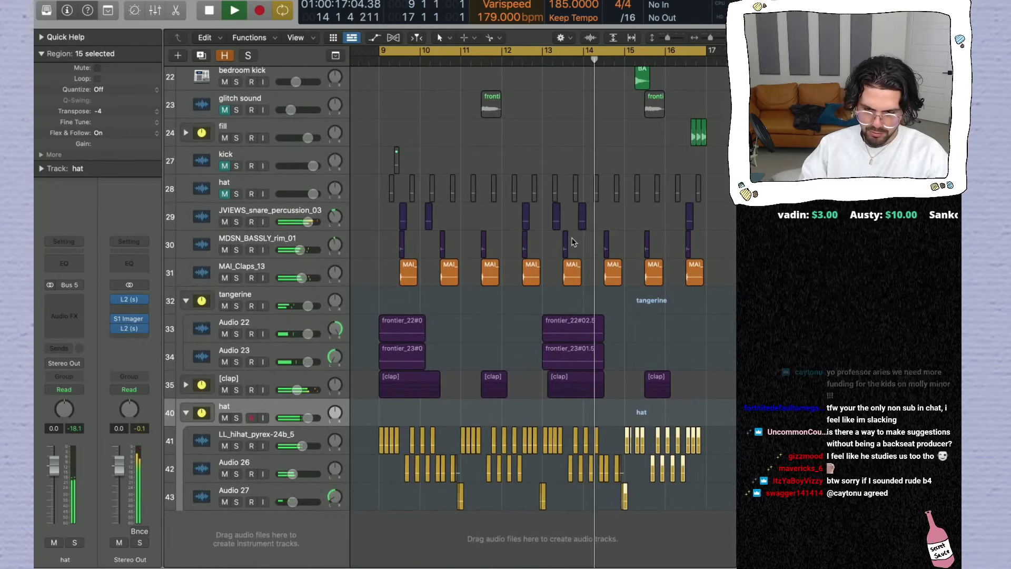
left_click_drag(287, 419, 310, 421)
scroll(310, 421, "up", 1)
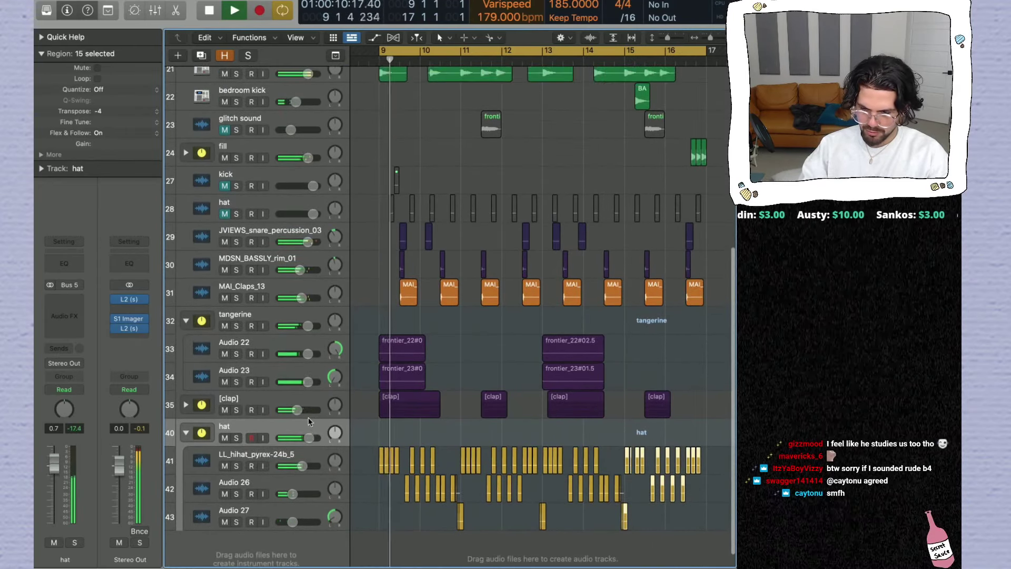
left_click(186, 320)
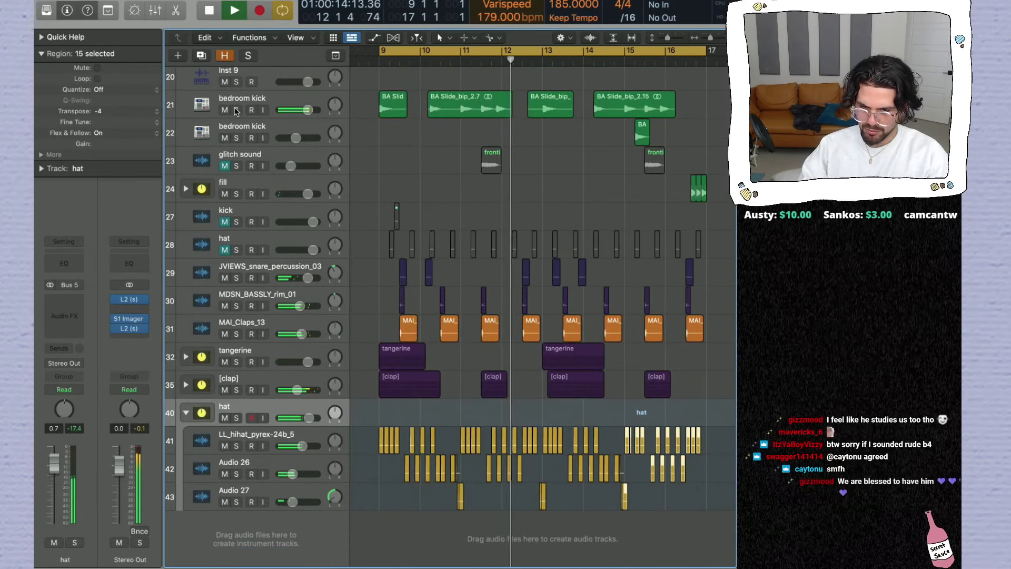
Step: Mute the slippy loop_1 track and keep the drums playing
scroll(241, 110, "up", 5)
key("t")
key("t")
scroll(457, 274, "down", 3)
scroll(457, 274, "down", 3)
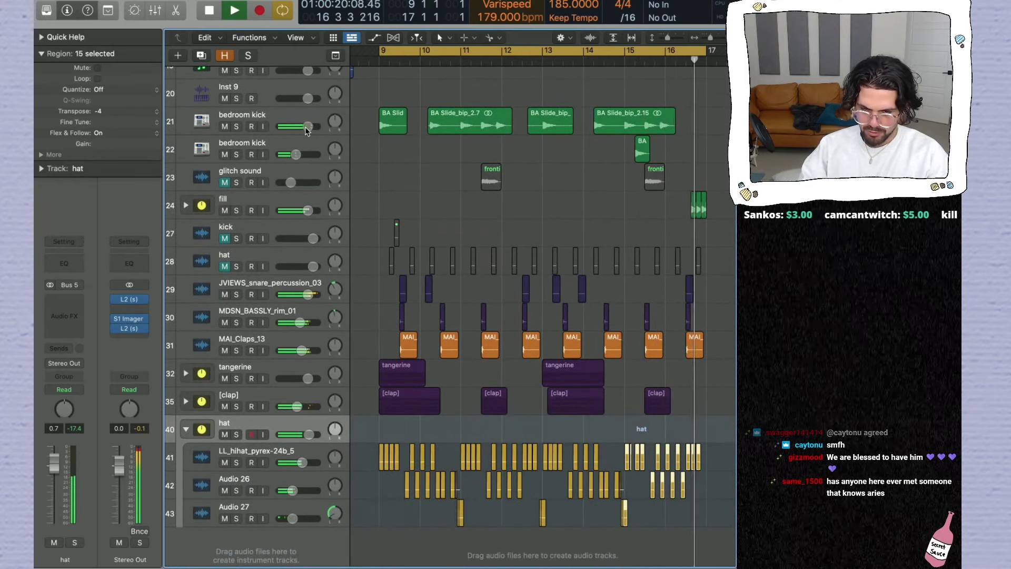
scroll(306, 131, "up", 1)
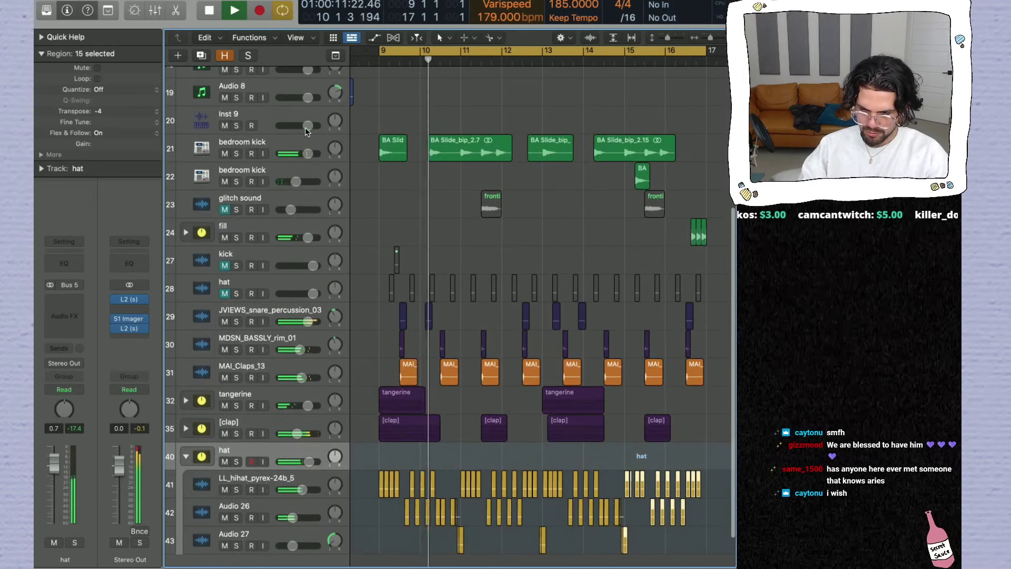
Step: Examine the two BA Slide MIDI regions before bar 9 while the drum section plays
key("super+Left")
scroll(306, 130, "up", 3)
scroll(397, 145, "up", 4)
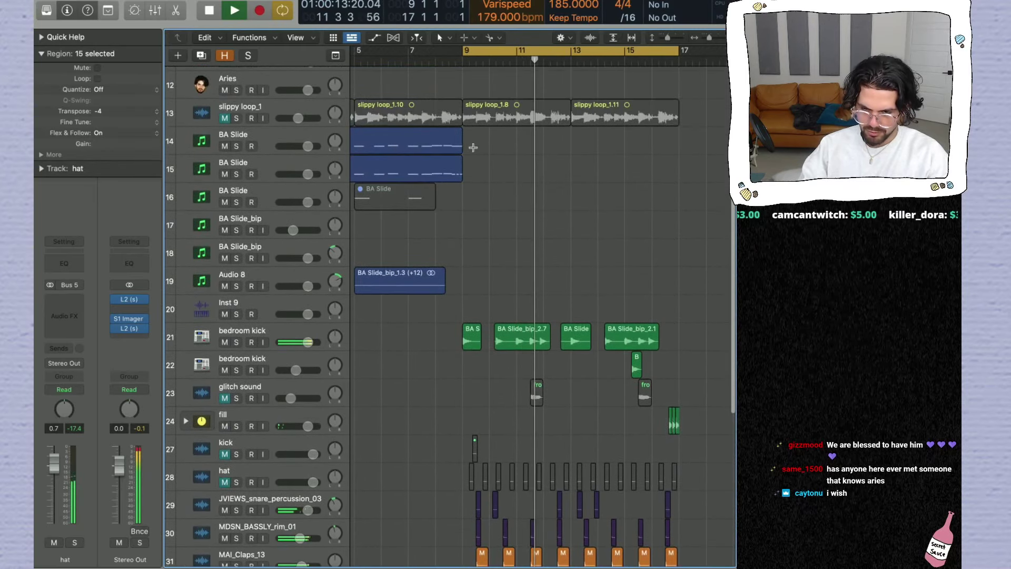
left_click_drag(477, 159, 422, 143)
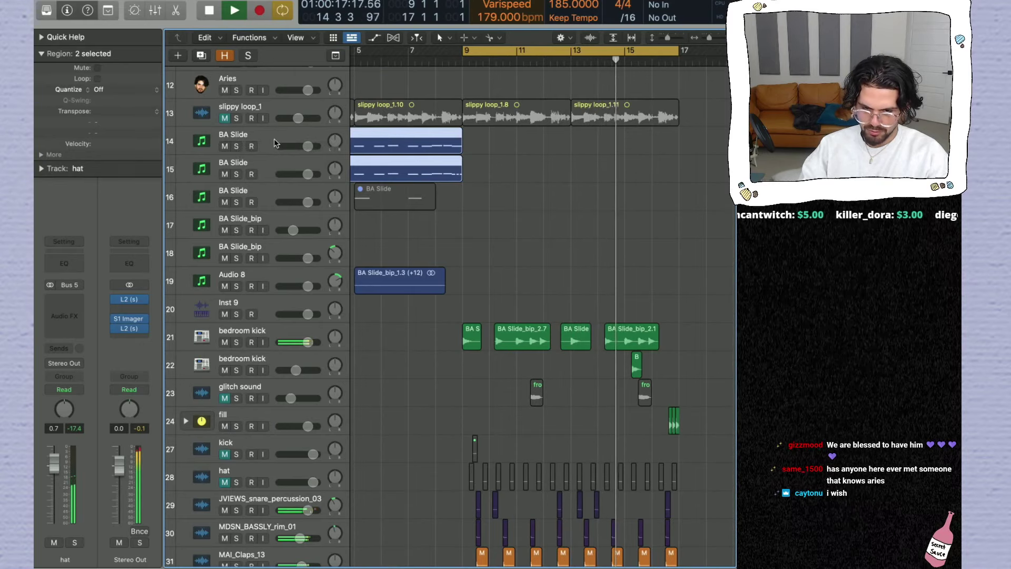
key("super+Left")
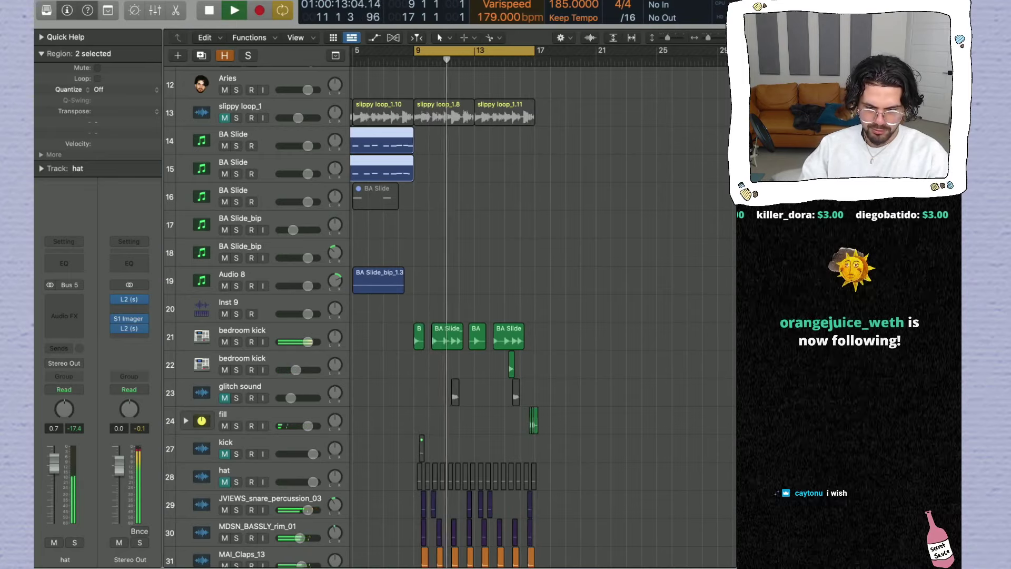
left_click(626, 254)
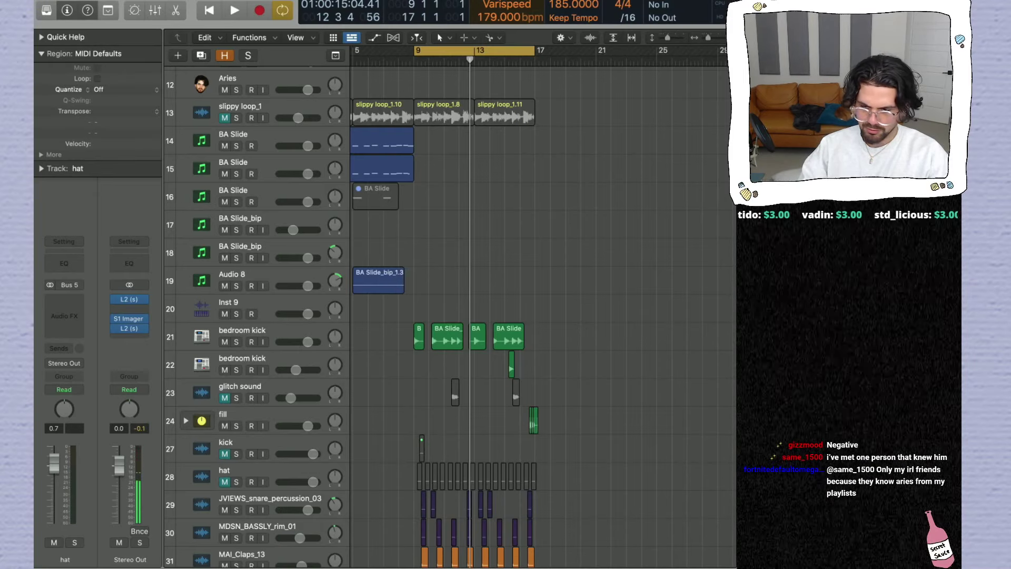
Step: Add a software instrument track with Sampler below the hat stack and load the RMZ_808_heavy_C sample into it
scroll(412, 302, "up", 2)
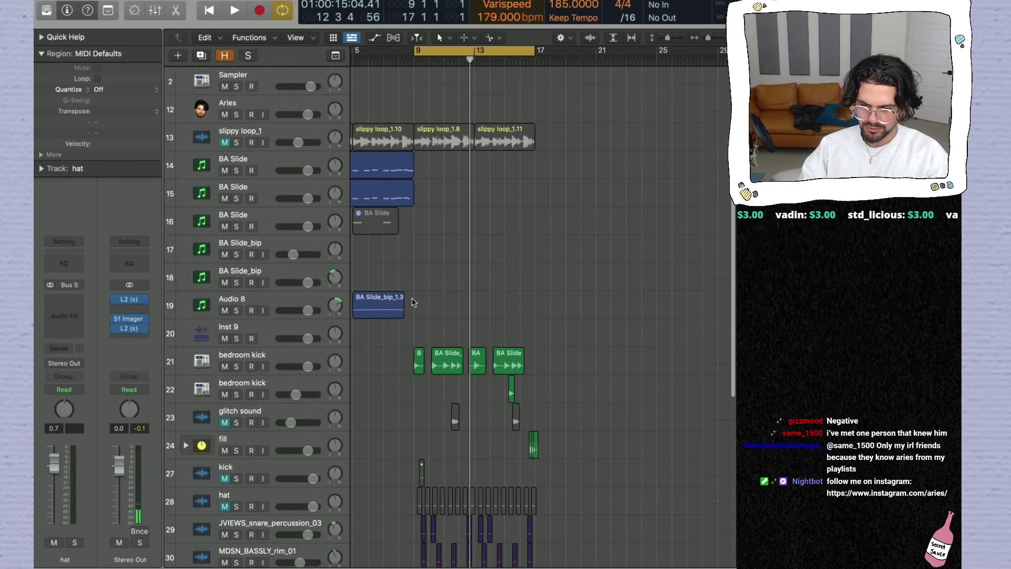
left_click(274, 80)
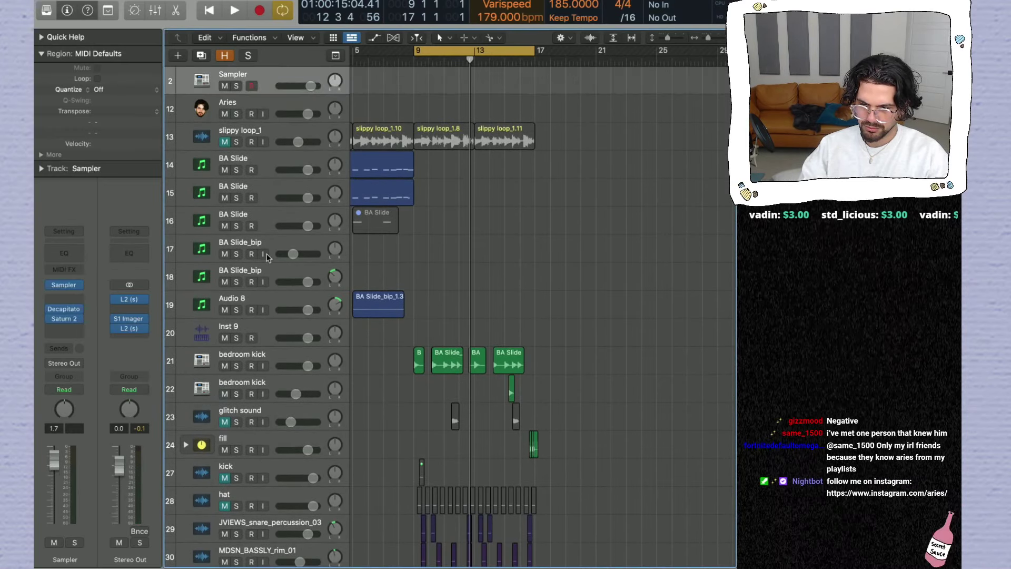
scroll(267, 257, "down", 10)
double_click(248, 521)
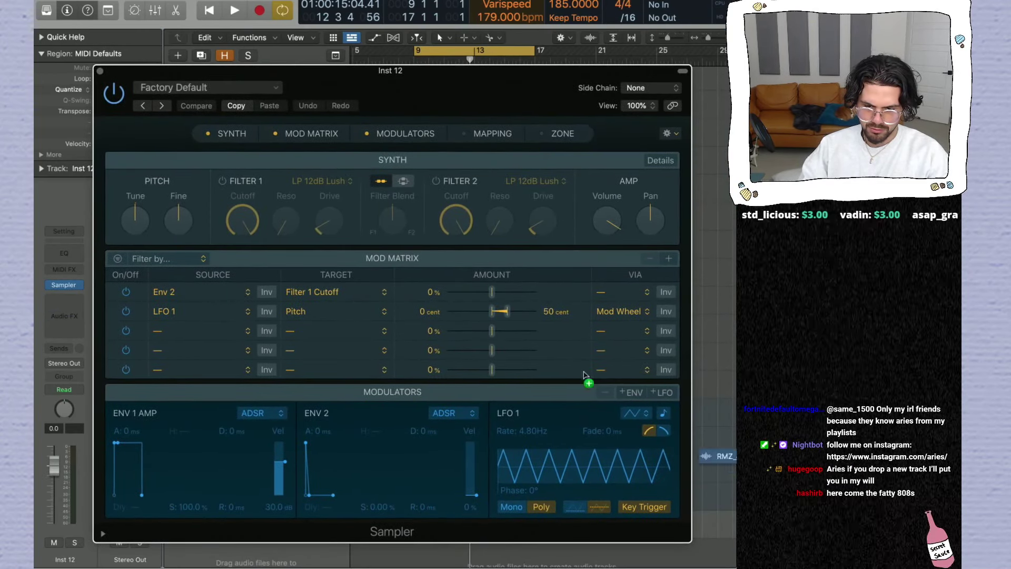
left_click_drag(585, 375, 159, 138)
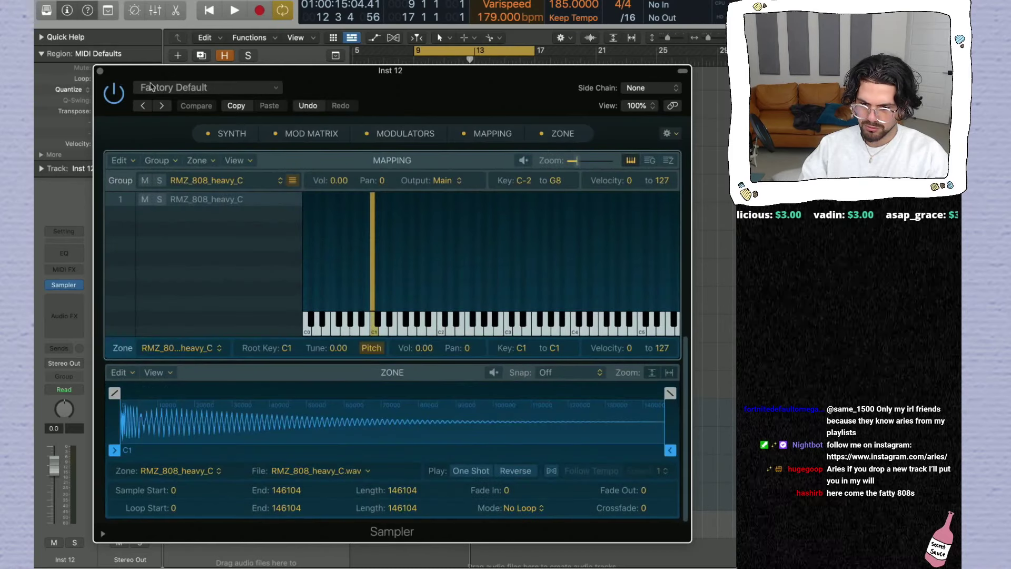
Step: Extend the RMZ_808_heavy_C zone's key range from C-1 to C#4 and close Sampler
left_click_drag(377, 291, 532, 275)
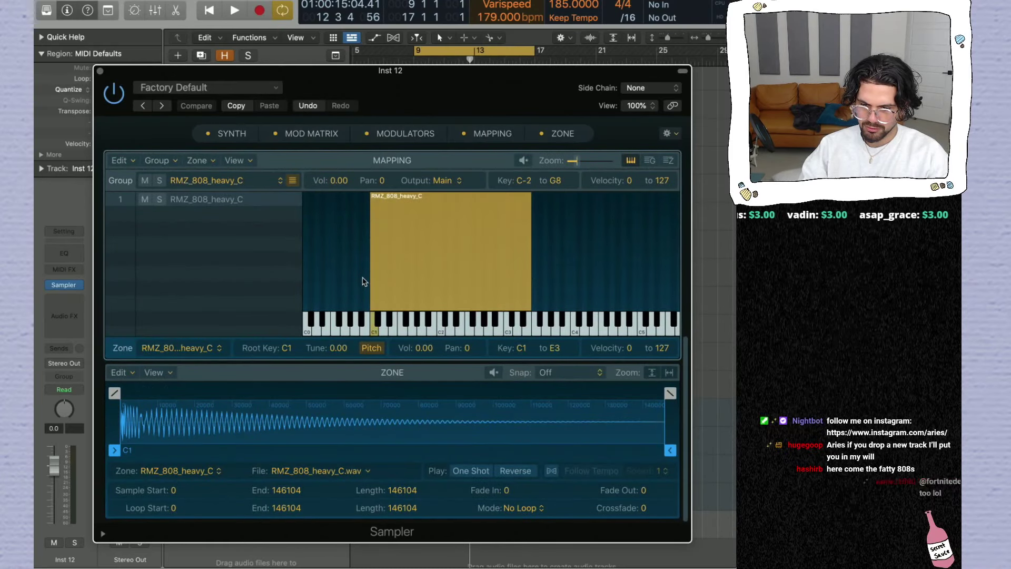
left_click_drag(369, 287, 321, 283)
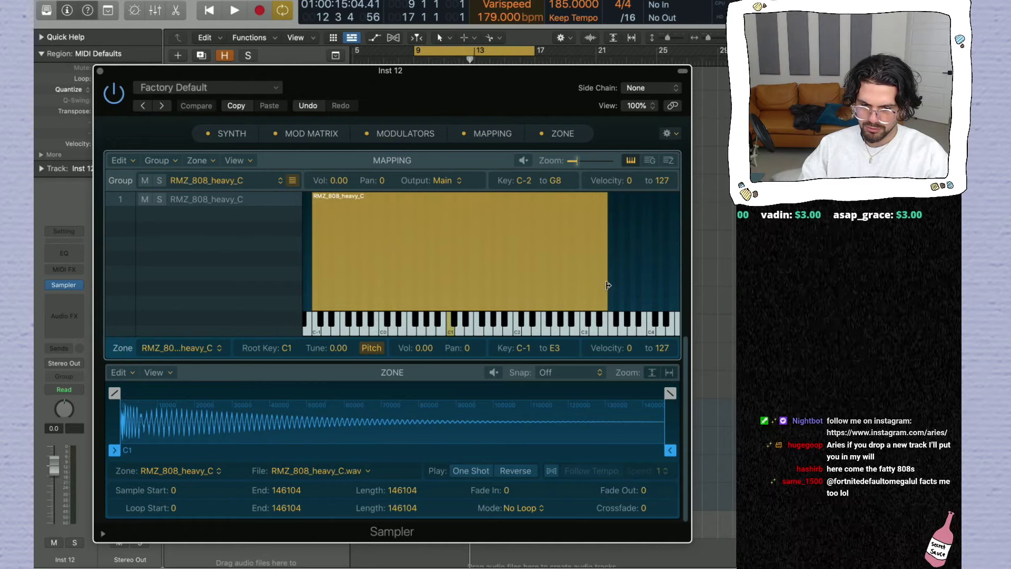
left_click_drag(608, 287, 658, 285)
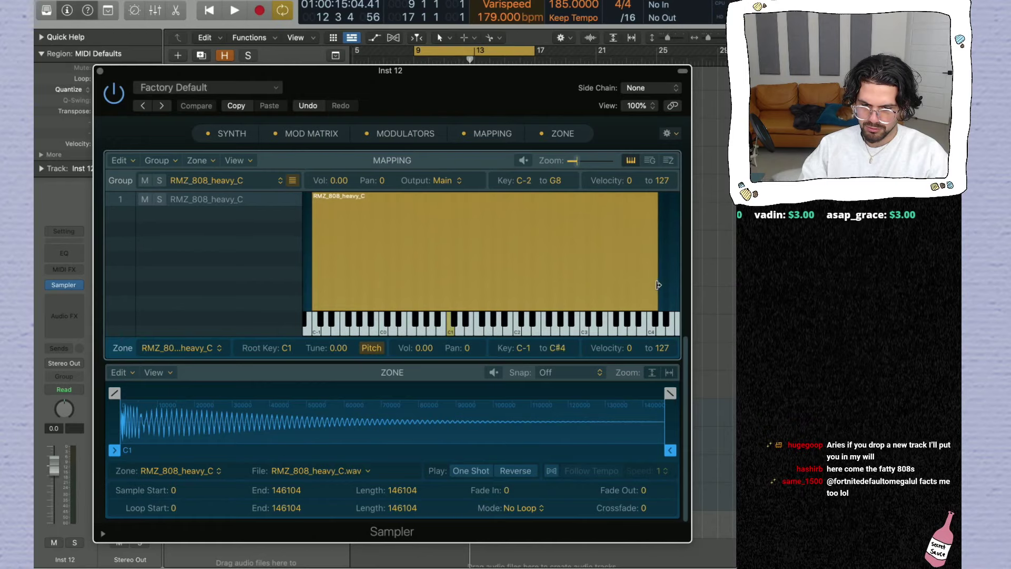
left_click(100, 70)
Step: Move the Inst 12 track beneath the first BA Slide track, fill bars 9 to 17 with the BA Slide MIDI and play it
scroll(312, 369, "up", 3)
scroll(312, 474, "down", 3)
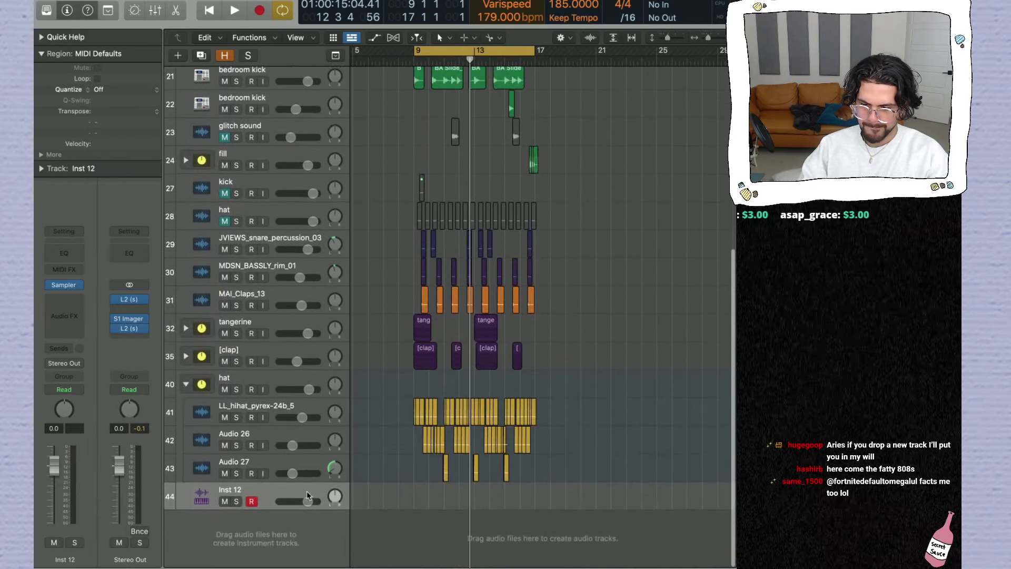
scroll(311, 369, "up", 5)
left_click_drag(324, 27, 484, 192)
key("space")
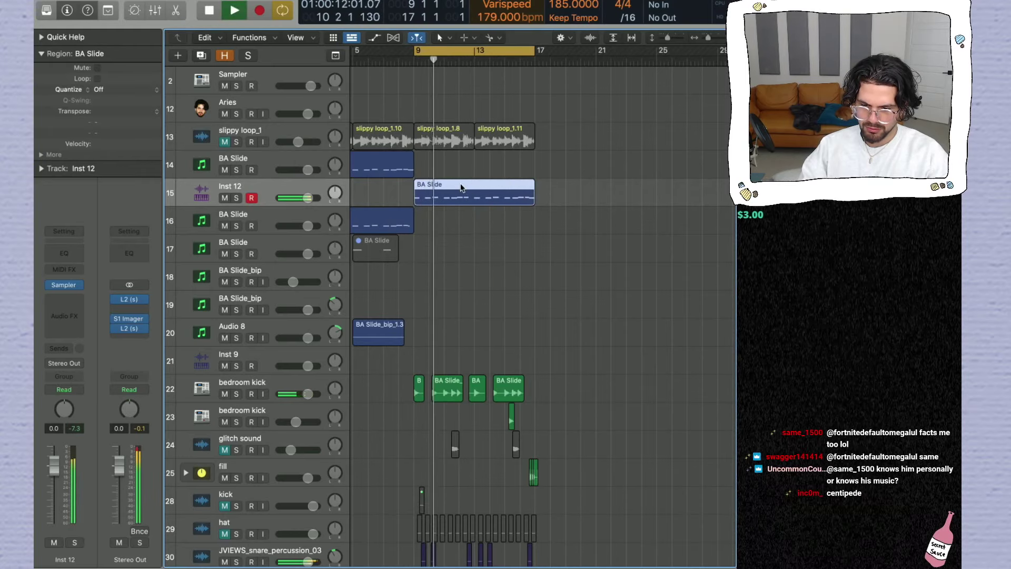
Step: Solo the Inst 12 track and transpose its BA Slide region by -12
left_click(236, 142)
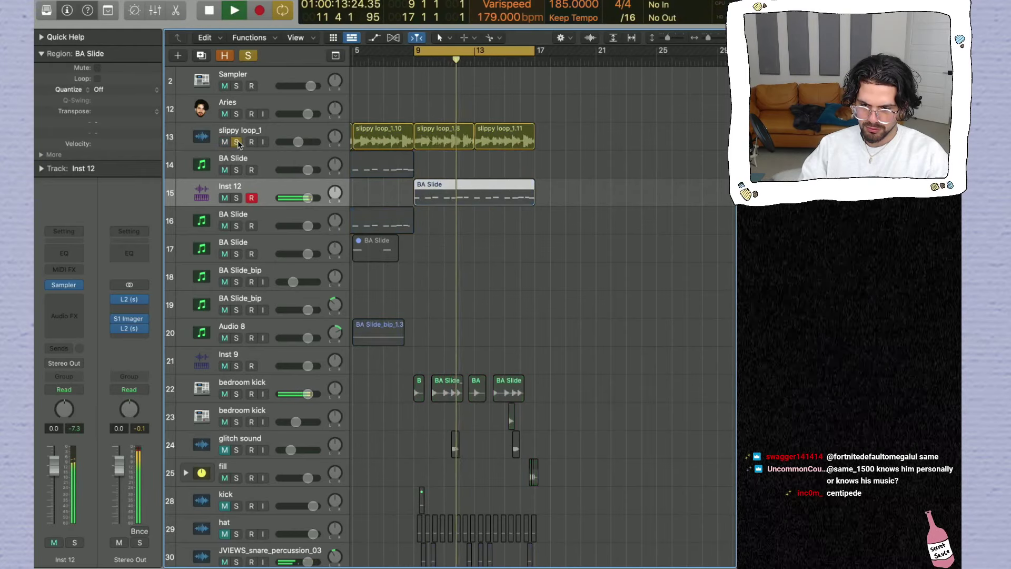
left_click(236, 198)
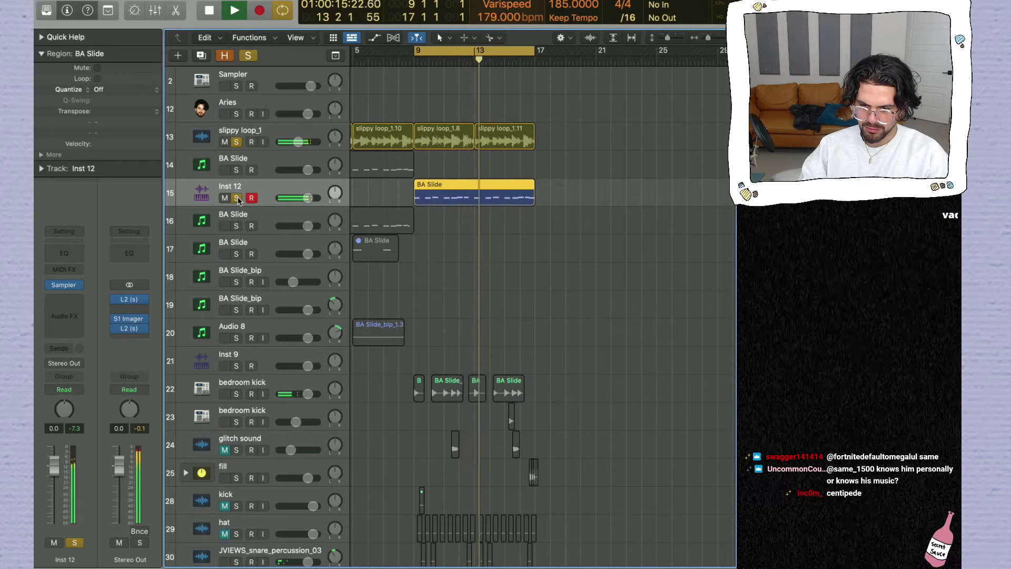
left_click(237, 142)
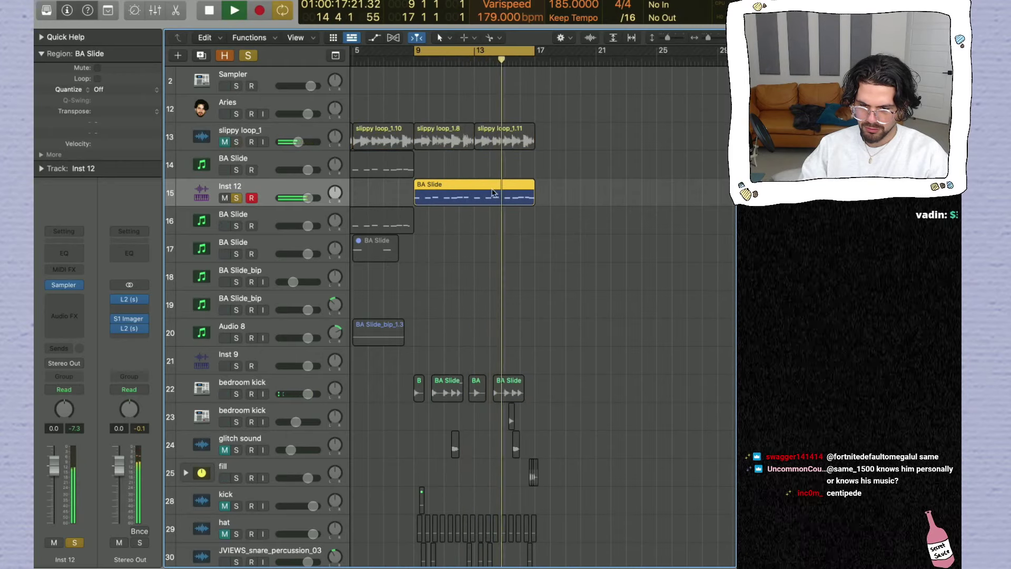
left_click_drag(113, 111, 114, 143)
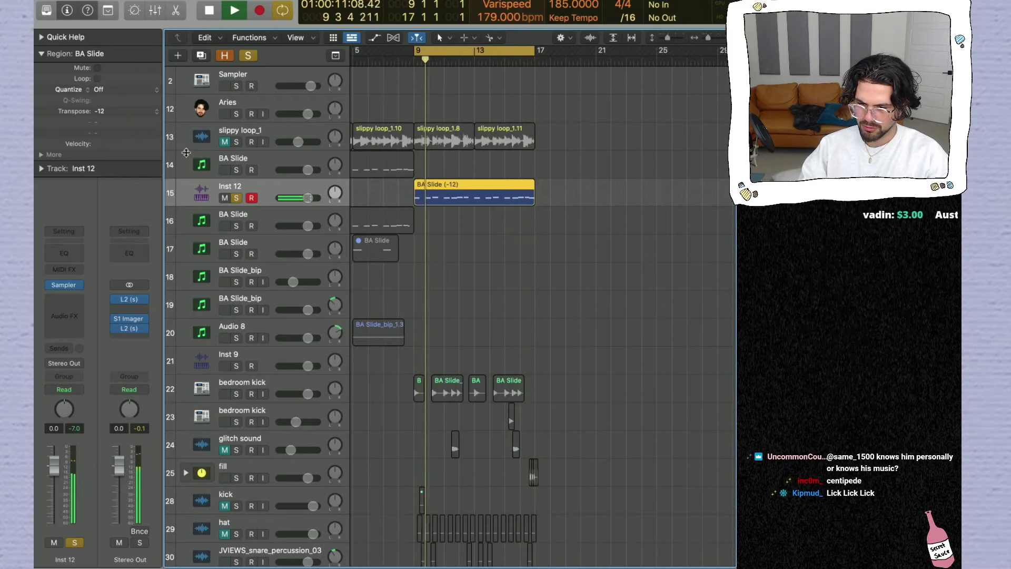
Step: Open the Inst 12 BA Slide region in the Piano Roll and lengthen its first five notes slightly
key("p")
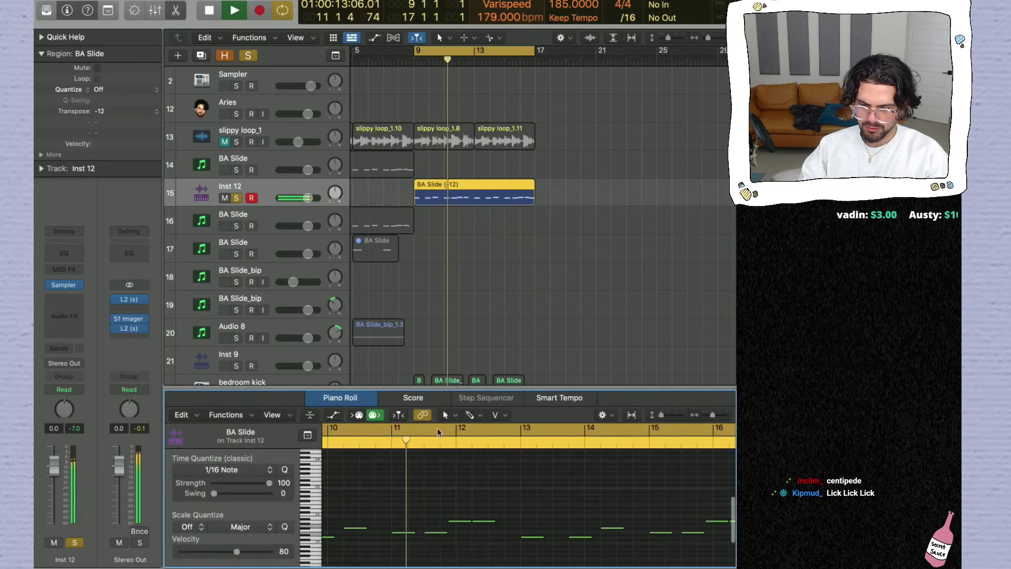
key("super+Left")
scroll(389, 493, "left", 2)
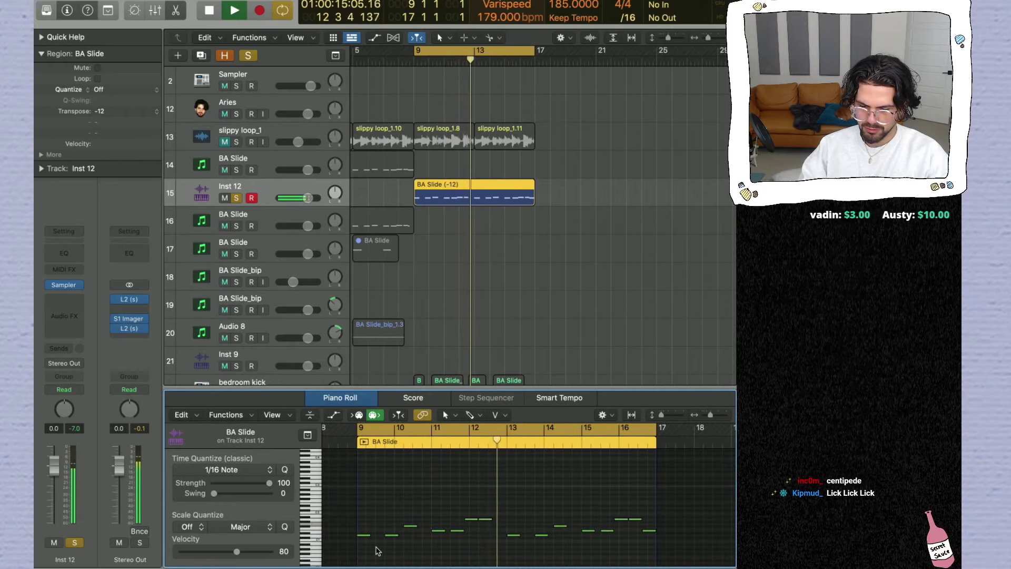
left_click_drag(363, 553, 466, 501)
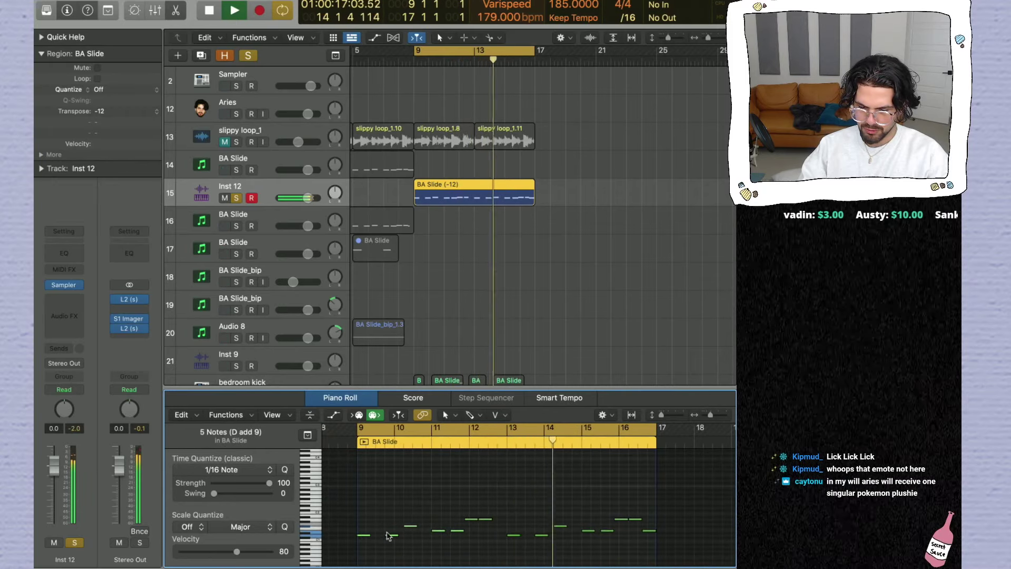
left_click_drag(369, 535, 374, 544)
Step: Extend all notes of the 808 region to the next selected note with Force Legato and play the result
key("super+a")
left_click_drag(374, 494, 655, 460)
scroll(524, 515, "down", 5)
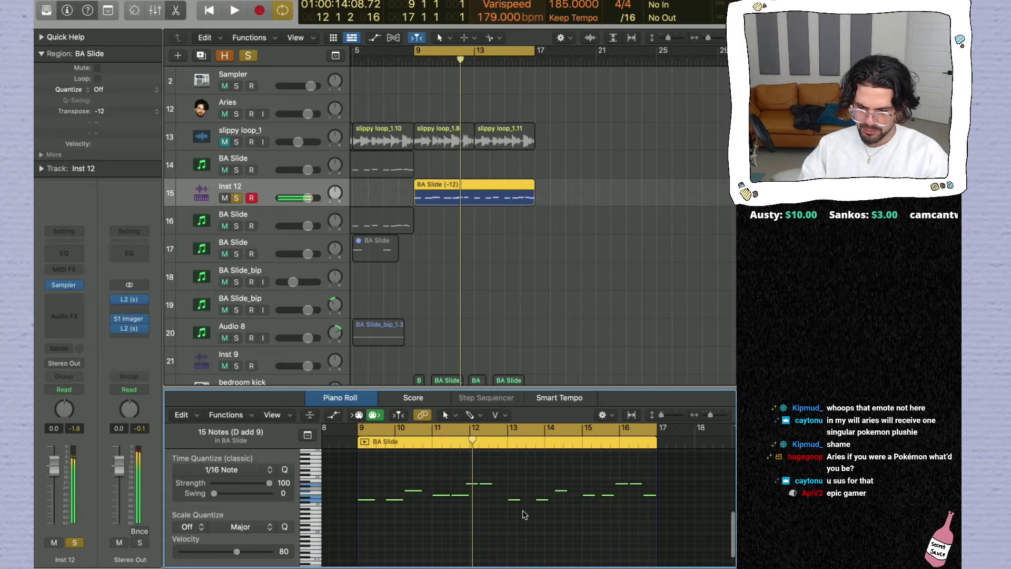
left_click(242, 415)
mouse_move(261, 530)
left_click(182, 414)
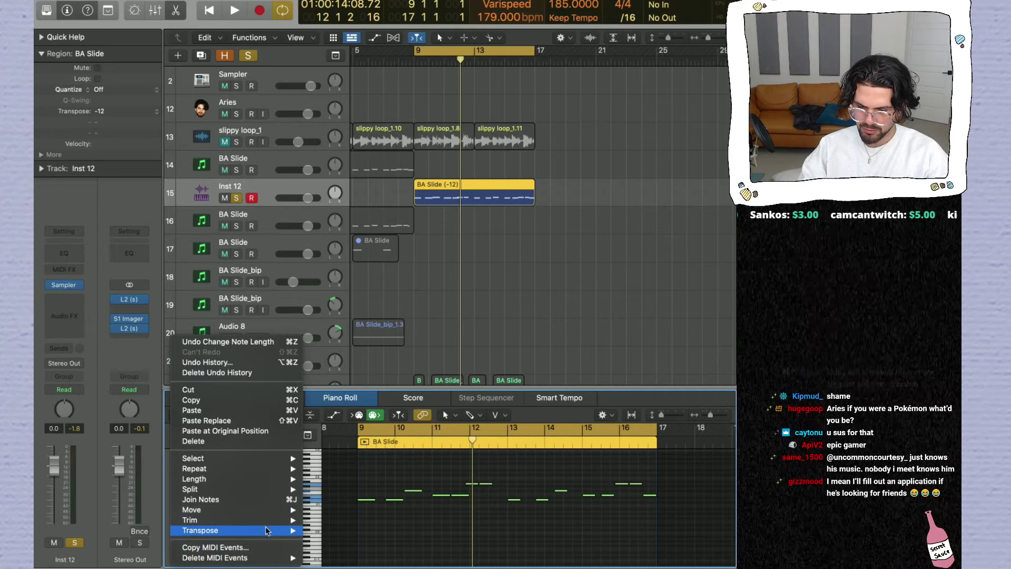
mouse_move(267, 524)
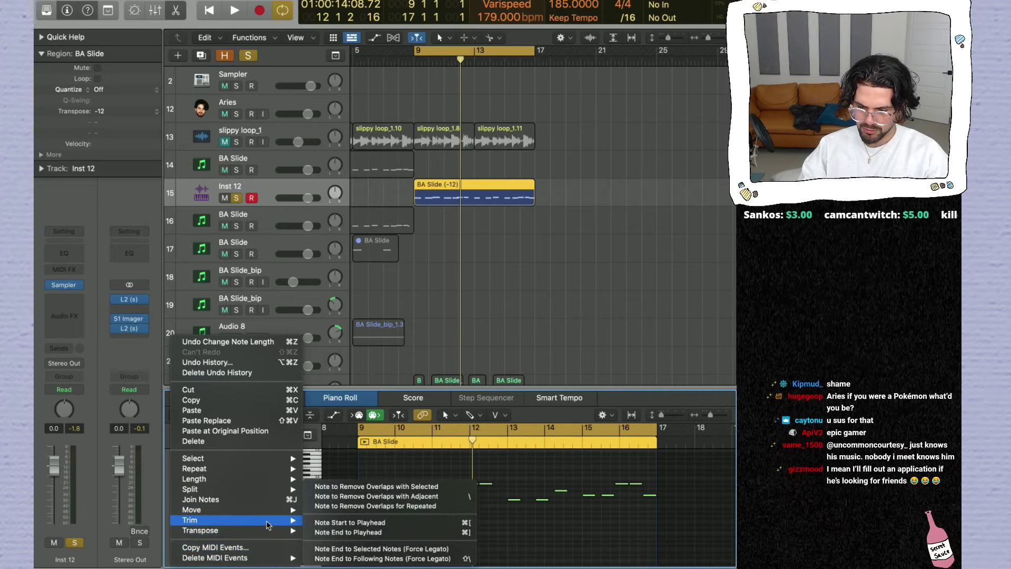
left_click(383, 549)
key("space")
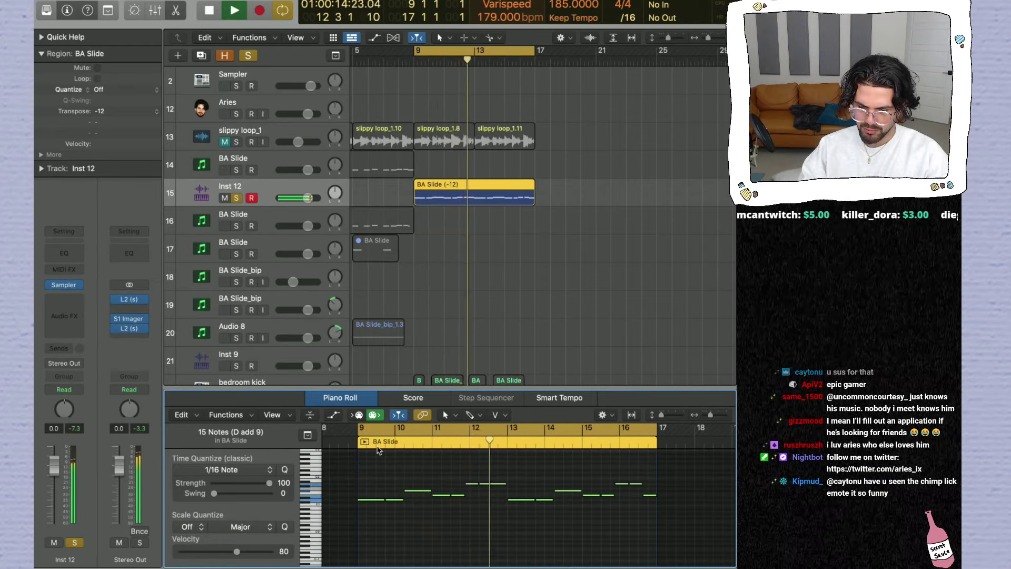
Step: Unsolo the Inst 12 track and close the Piano Roll while the full beat plays
left_click(237, 199)
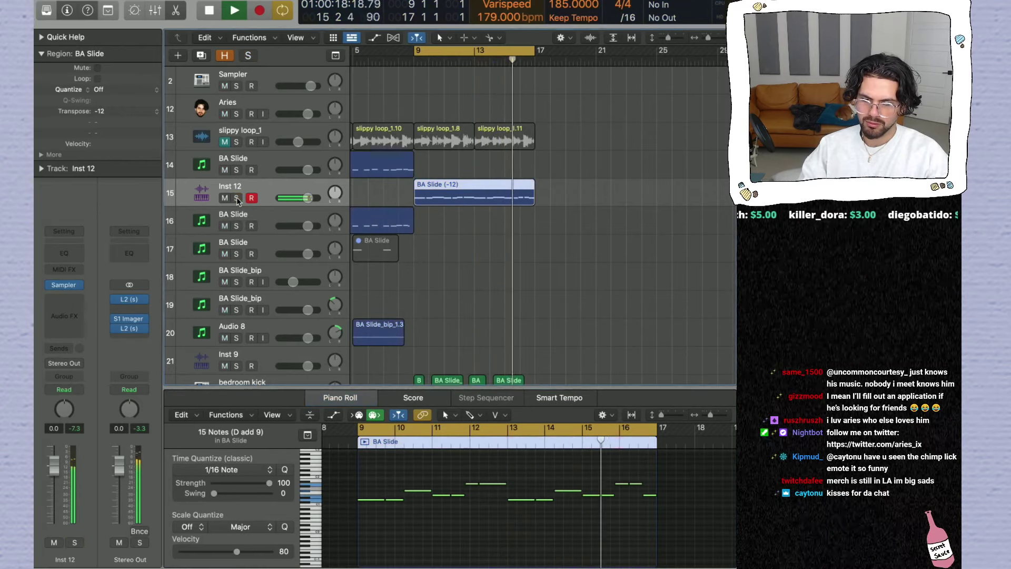
left_click(437, 219)
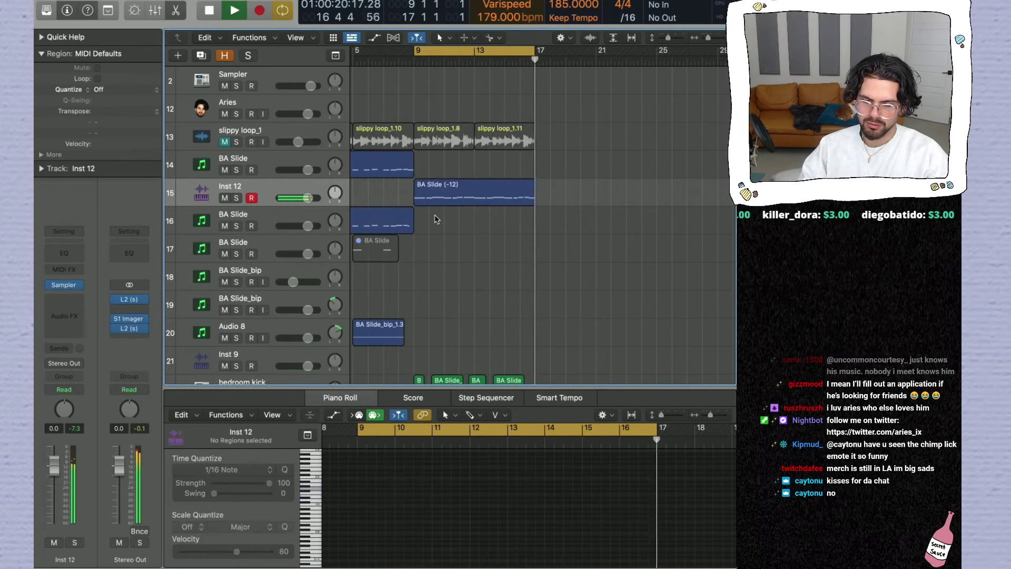
key("n")
key("n")
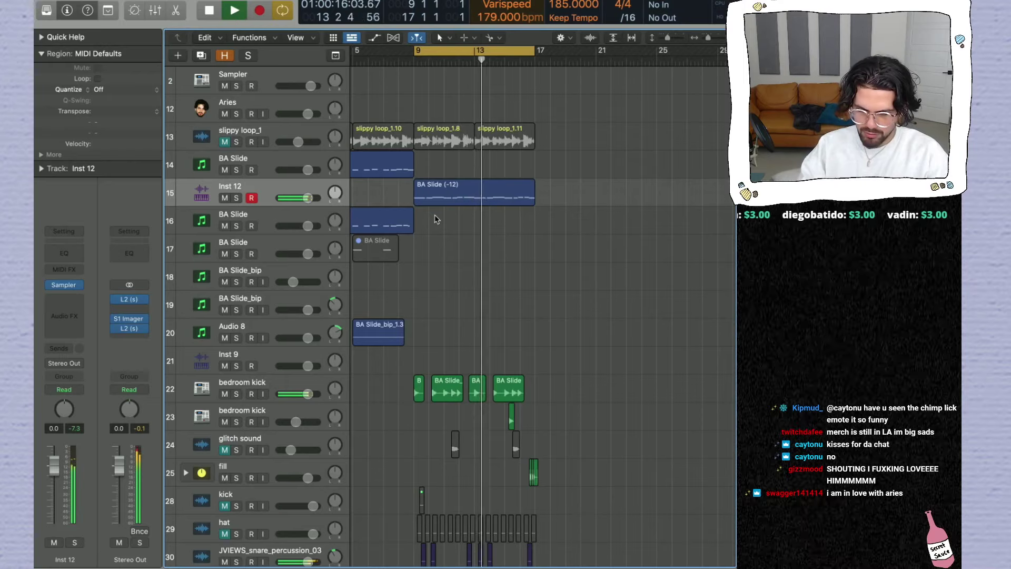
Step: Duplicate the soloed slippy loop_1 track and copy its regions from bars 9 to 17 onto the new track
scroll(435, 219, "down", 2)
left_click_drag(666, 39, 666, 38)
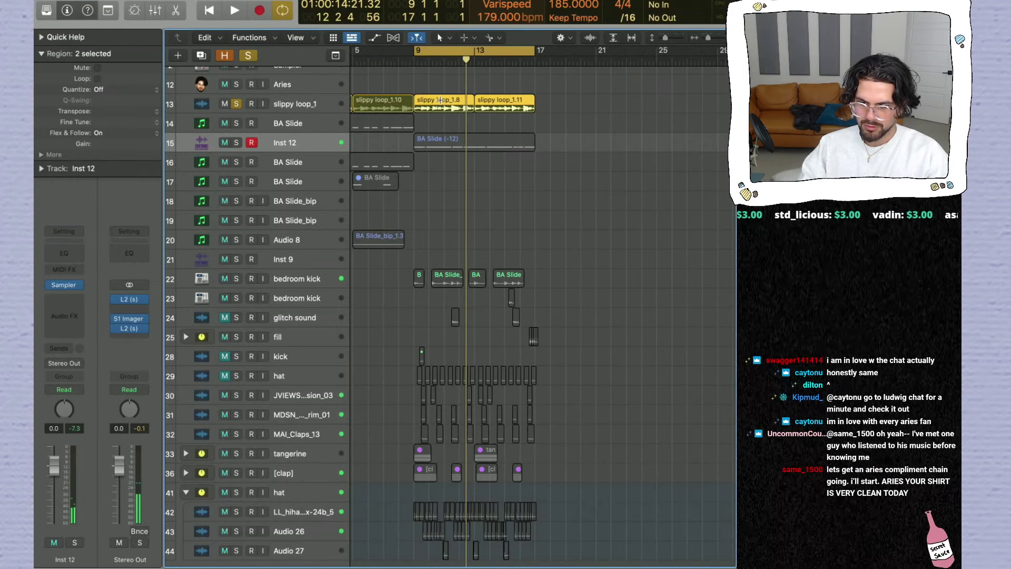
left_click(299, 100)
key("super+d")
left_click(451, 101)
left_click_drag(447, 124, 444, 121)
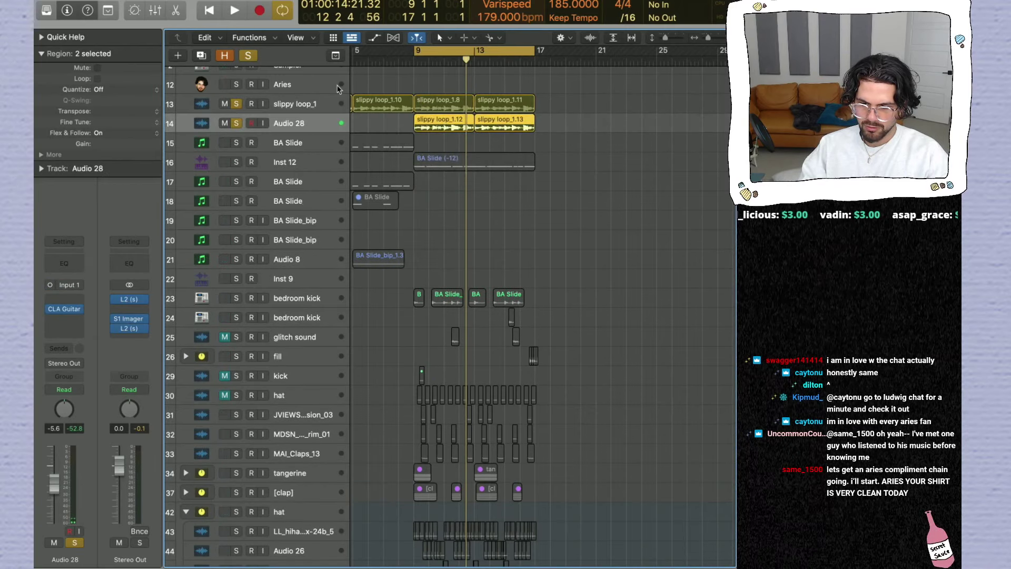
Step: Mute the original regions slippy loop_1.8 and slippy loop_1.11 on the slippy loop_1 track
key("t")
key("m")
left_click(460, 103)
key("t")
key("t")
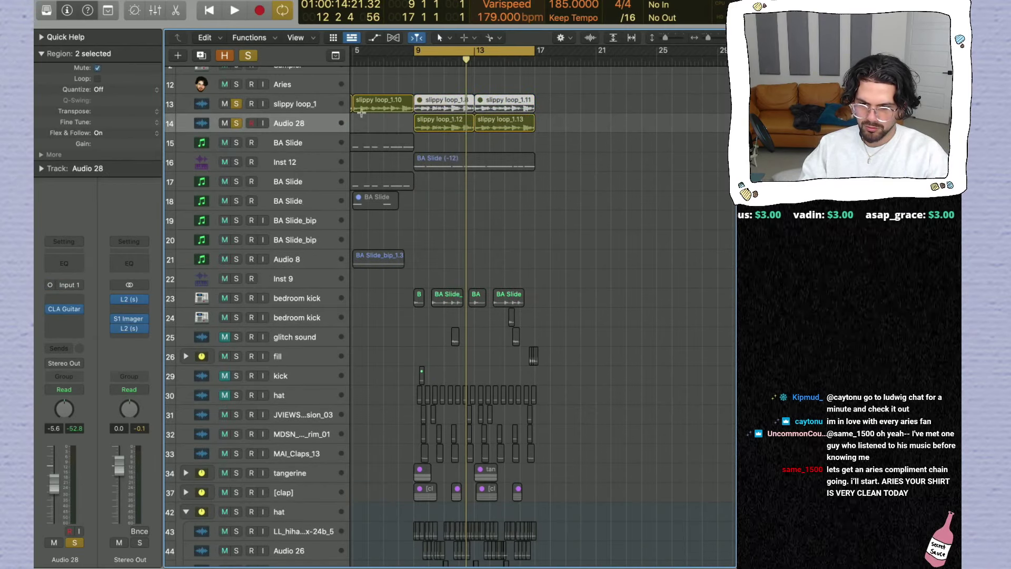
Step: Unsolo slippy loop_1 so only Audio 28 stays soloed, and insert Melodyne before CLA Guitar on the Audio 28 channel
key("space")
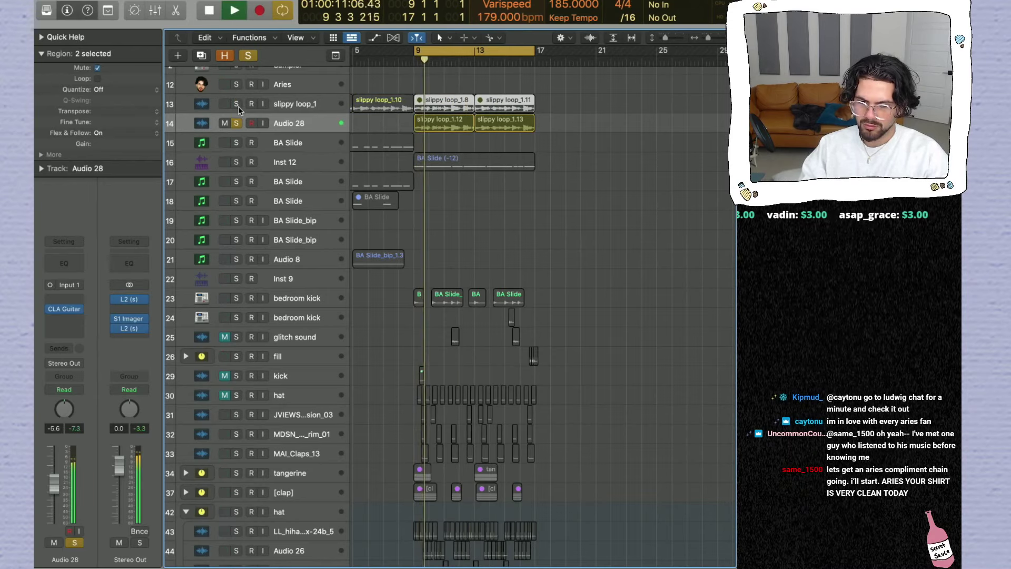
left_click(412, 125)
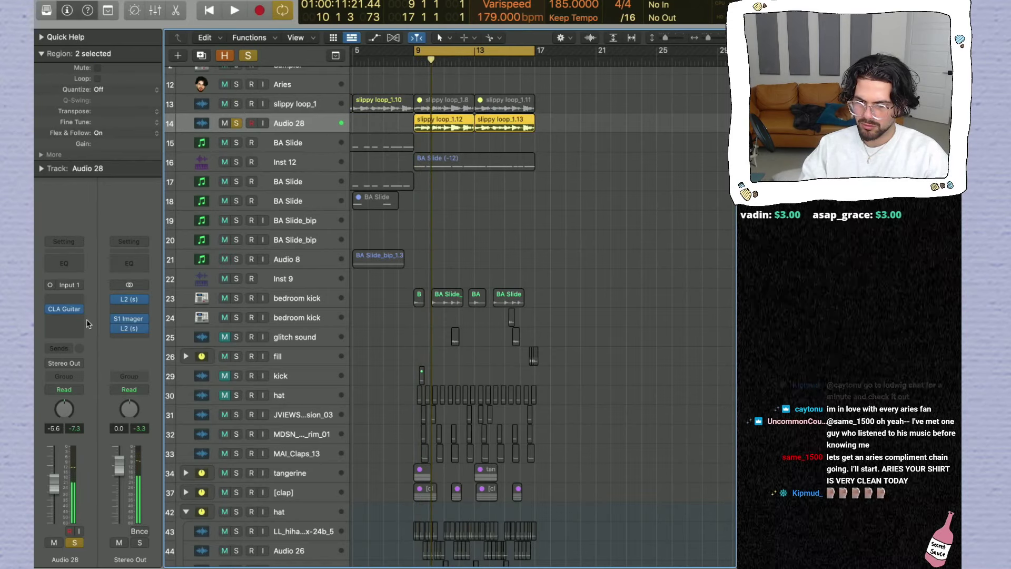
left_click(64, 298)
mouse_move(127, 396)
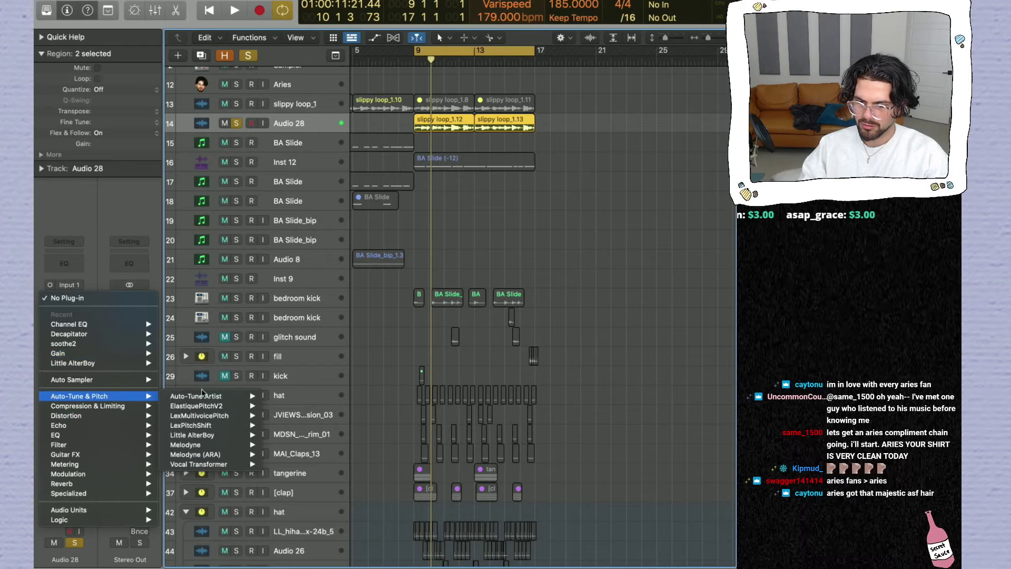
mouse_move(234, 457)
left_click(283, 449)
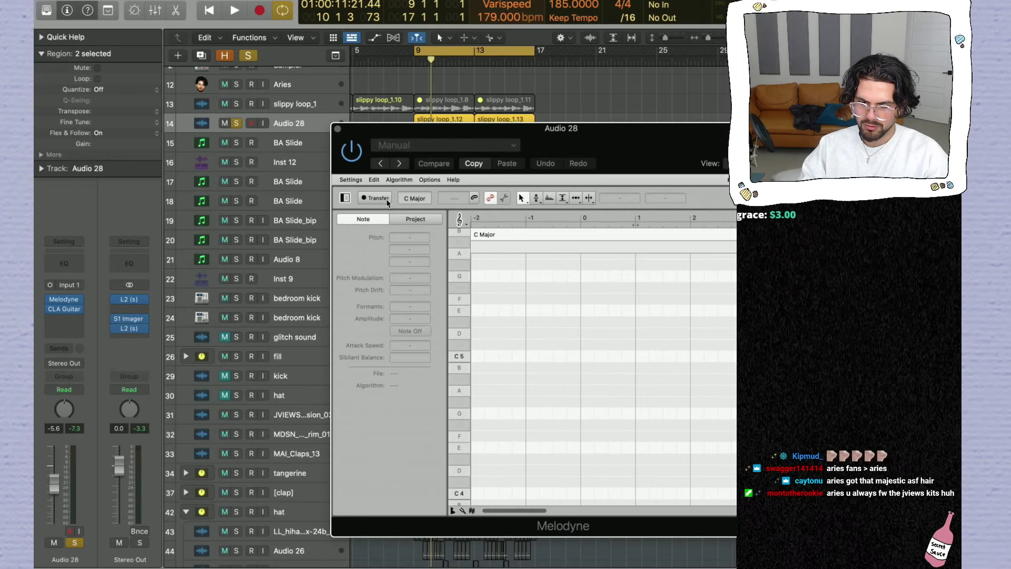
Step: Transfer the Audio 28 loop into Melodyne from bar 9 and play back the detected notes
key("space")
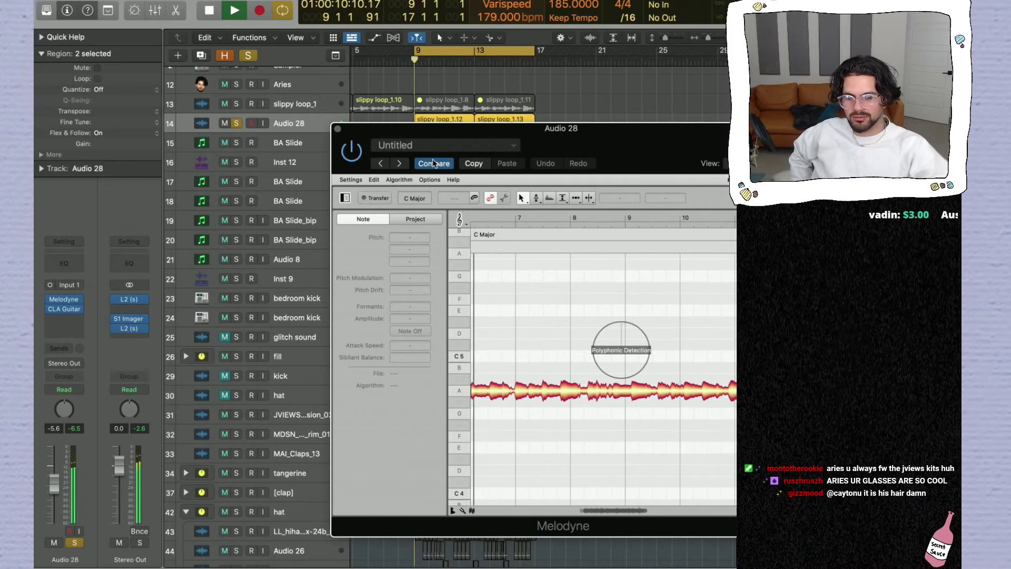
key("space")
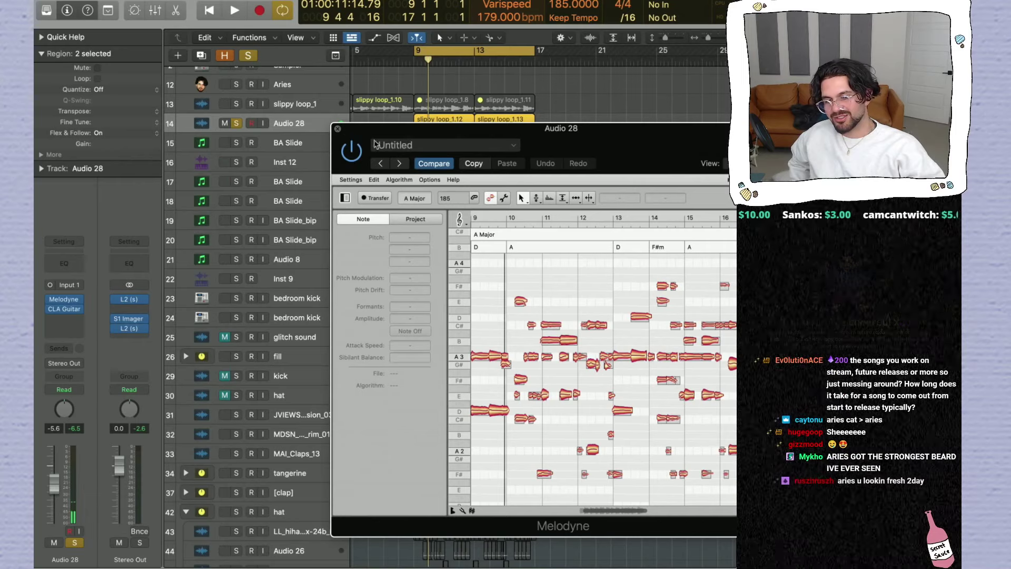
left_click_drag(393, 130, 240, 134)
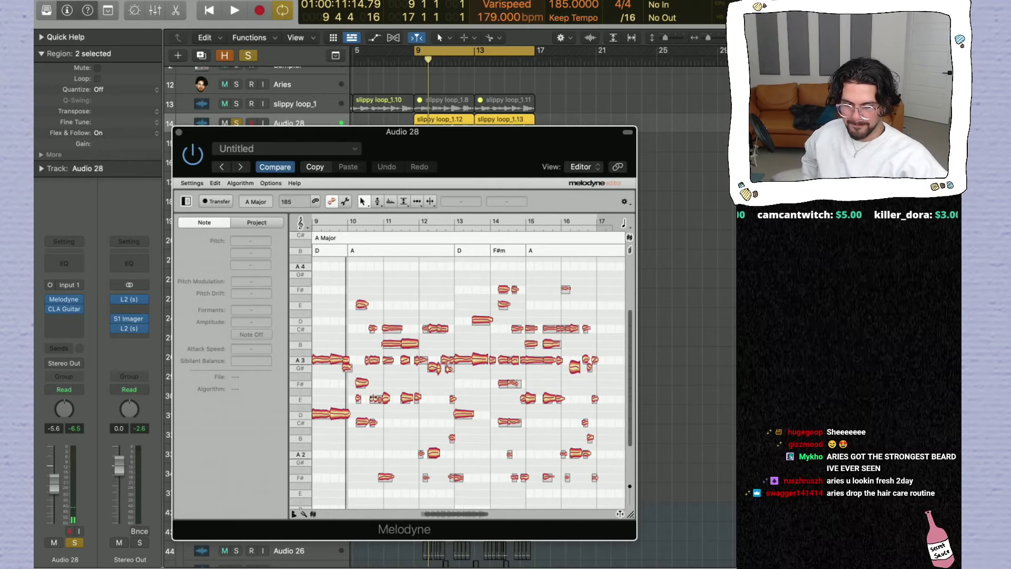
scroll(372, 409, "left", 3)
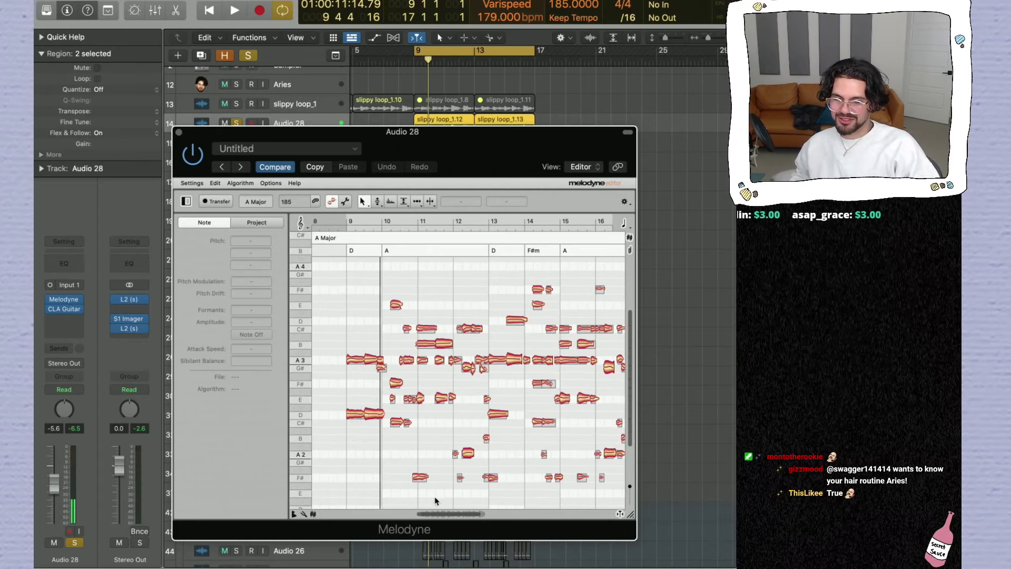
key("space")
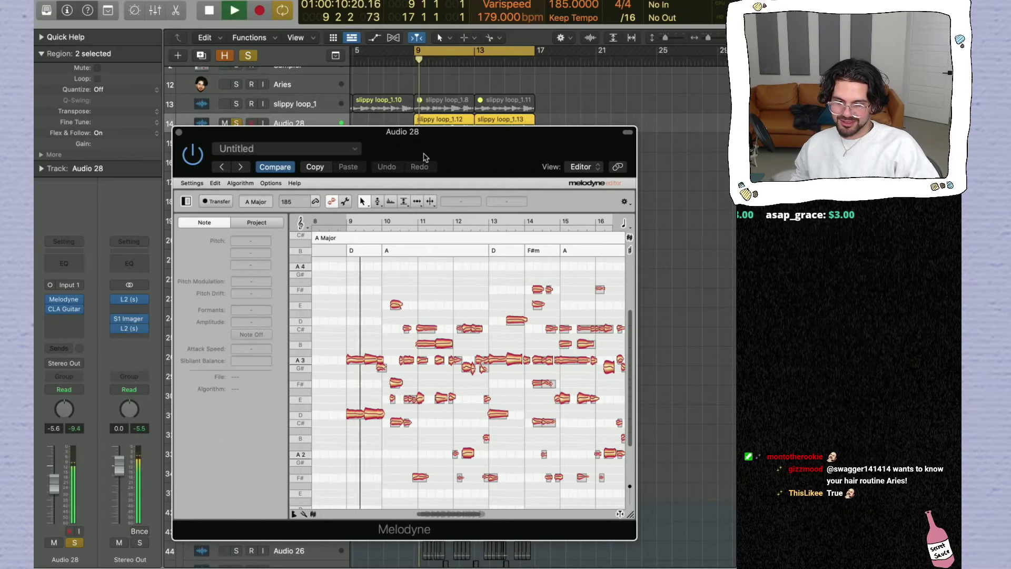
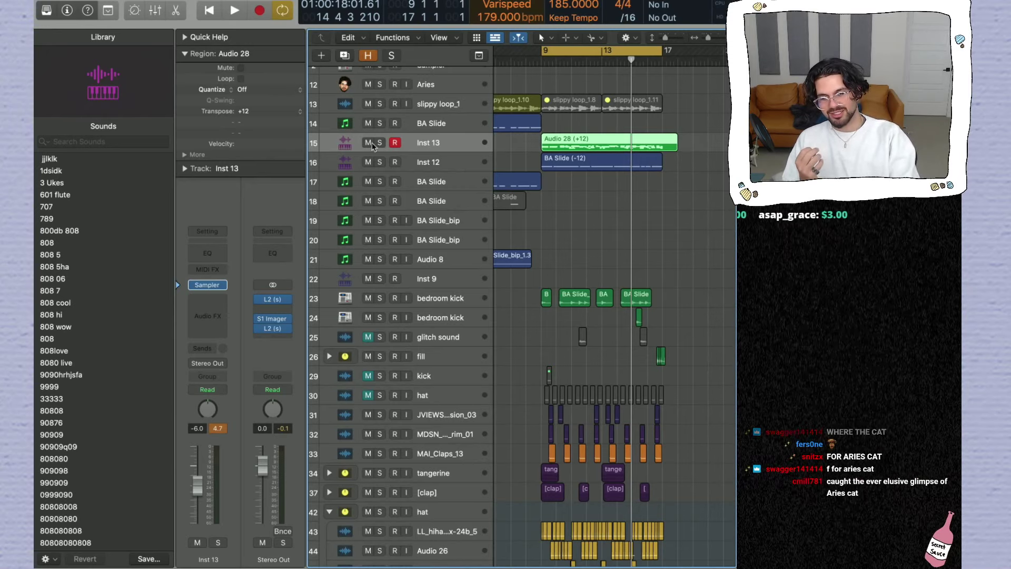
Step: Solo the Inst 13 track, listen to it, and open its Audio 28 region in the Piano Roll
left_click(380, 143)
key("space")
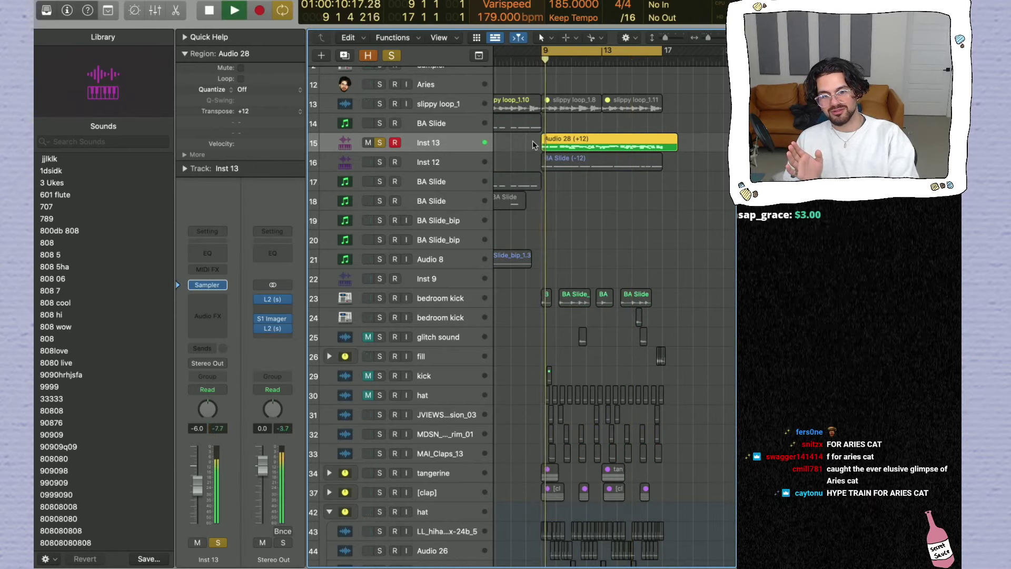
left_click_drag(666, 38, 678, 39)
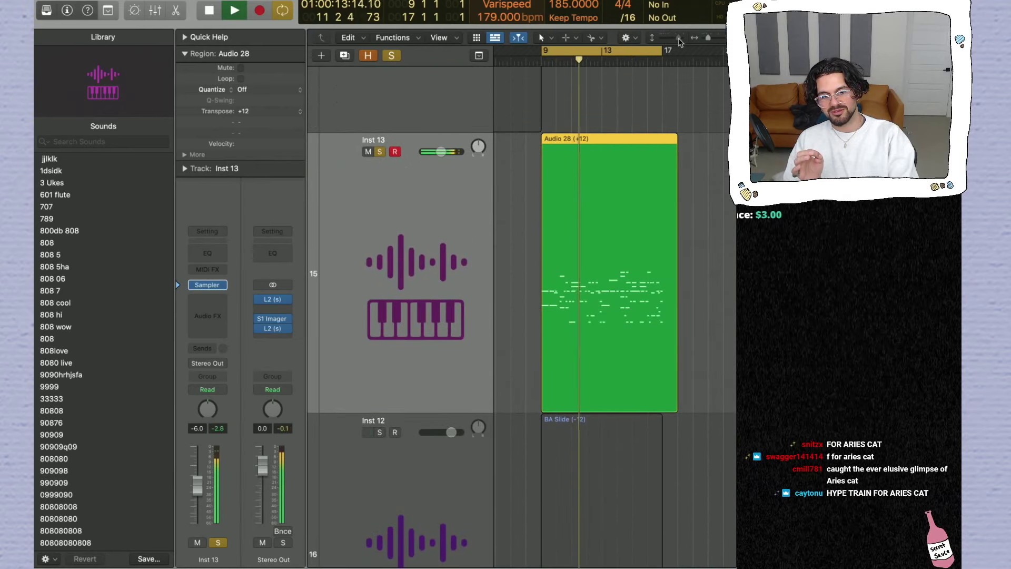
key("space")
double_click(621, 196)
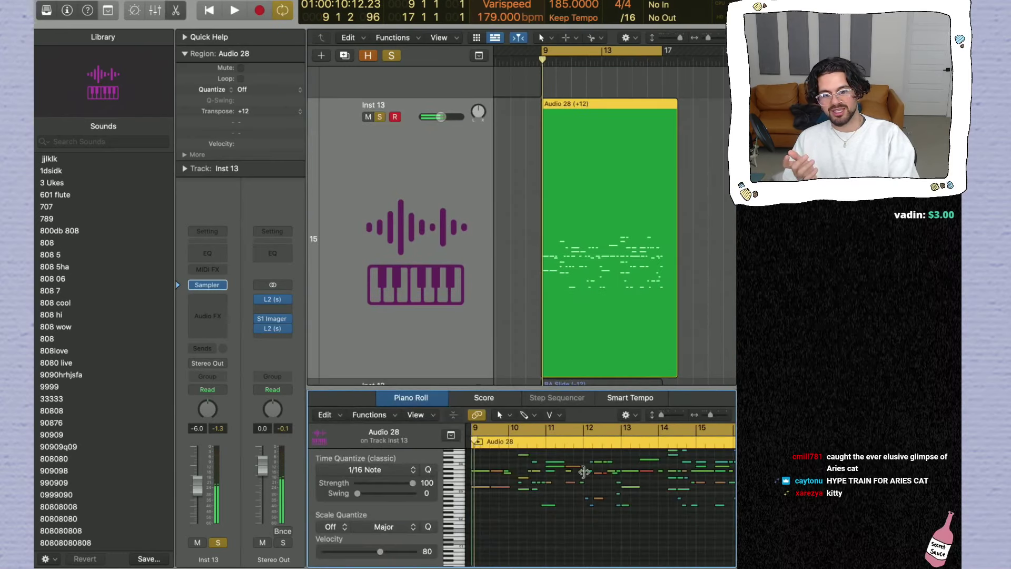
Step: Clean up the doubled short notes just before bar 10, leaving a single short G#3 note
left_click_drag(663, 418, 671, 416)
scroll(598, 504, "up", 3)
key("super+Right")
key("super+Right")
key("super+Left")
scroll(600, 504, "left", 3)
left_click(590, 496)
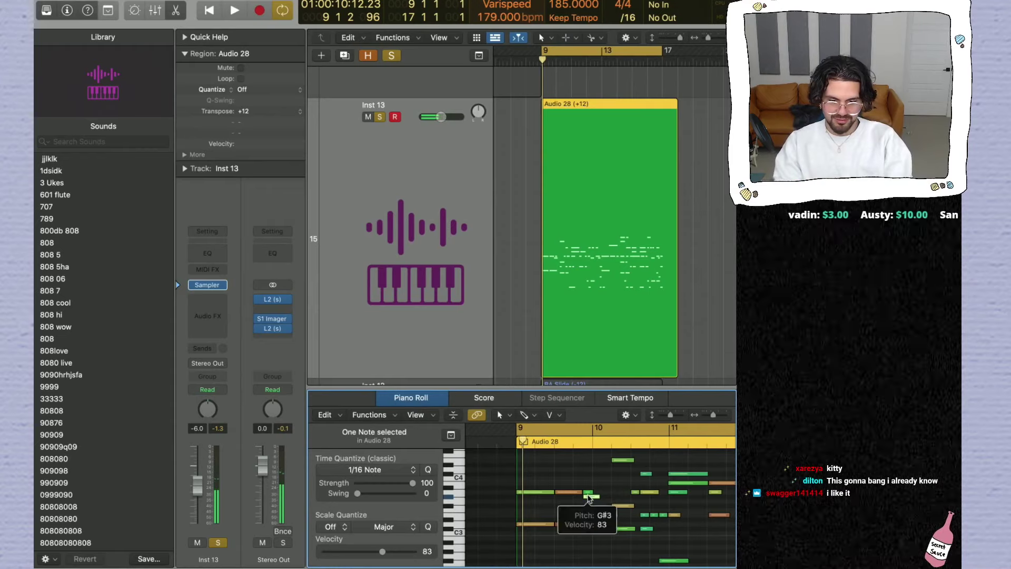
key("space")
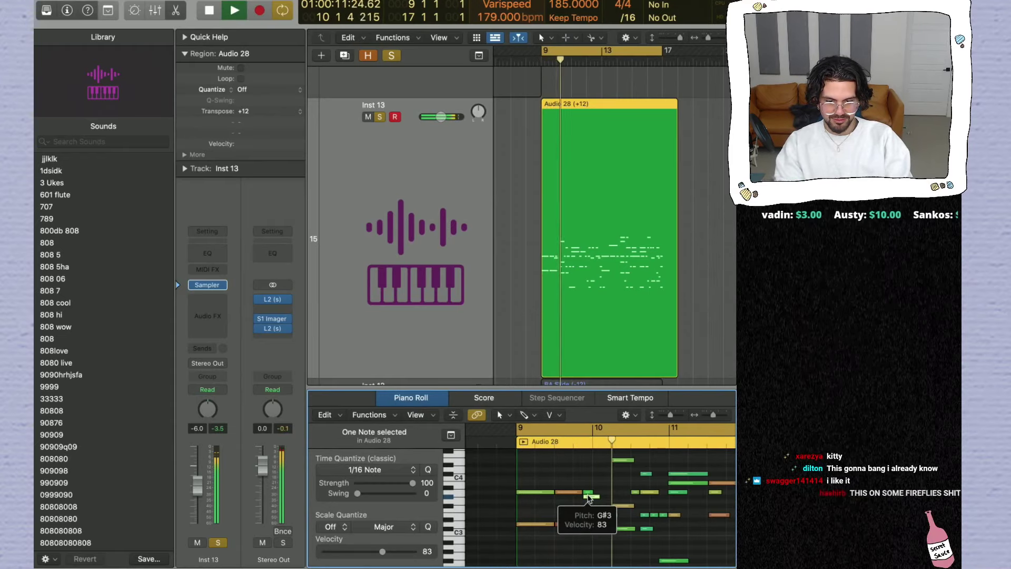
key("space")
left_click_drag(590, 493, 596, 523)
key("space")
key("space")
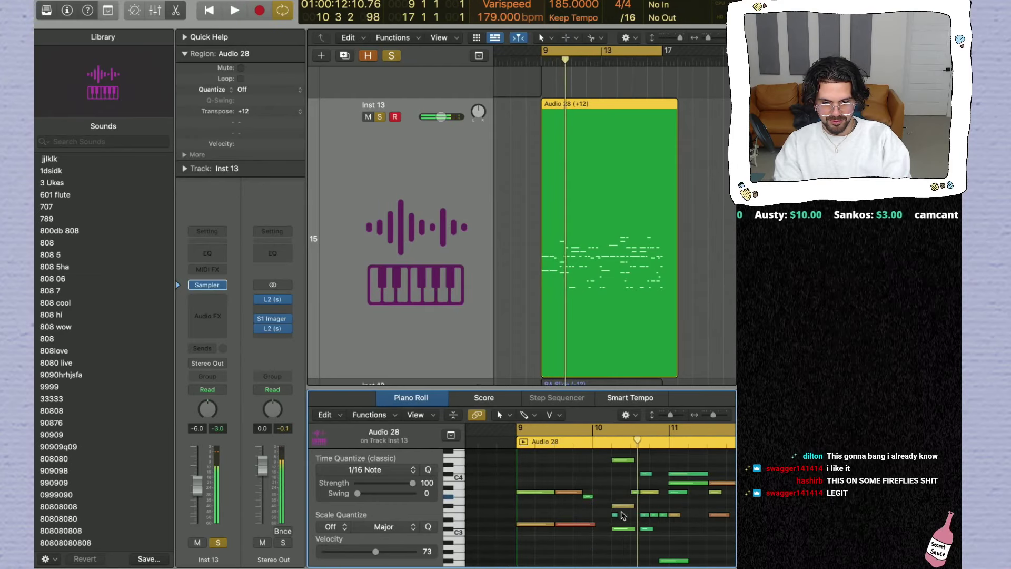
Step: Remove the short E3 note from the chord in bar 10 and trim the chord's remaining three notes to equal length
left_click(630, 507)
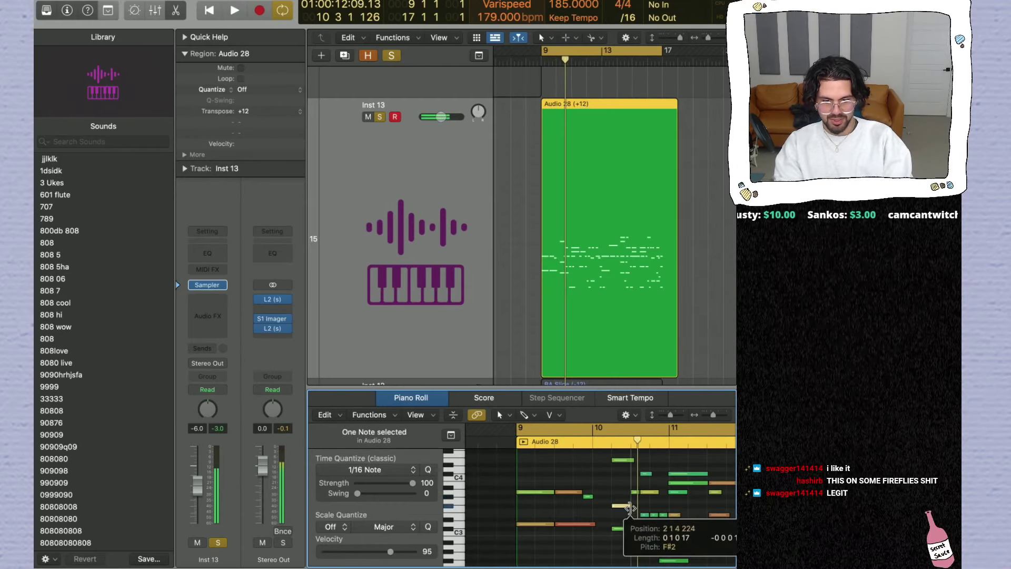
scroll(617, 510, "right", 3)
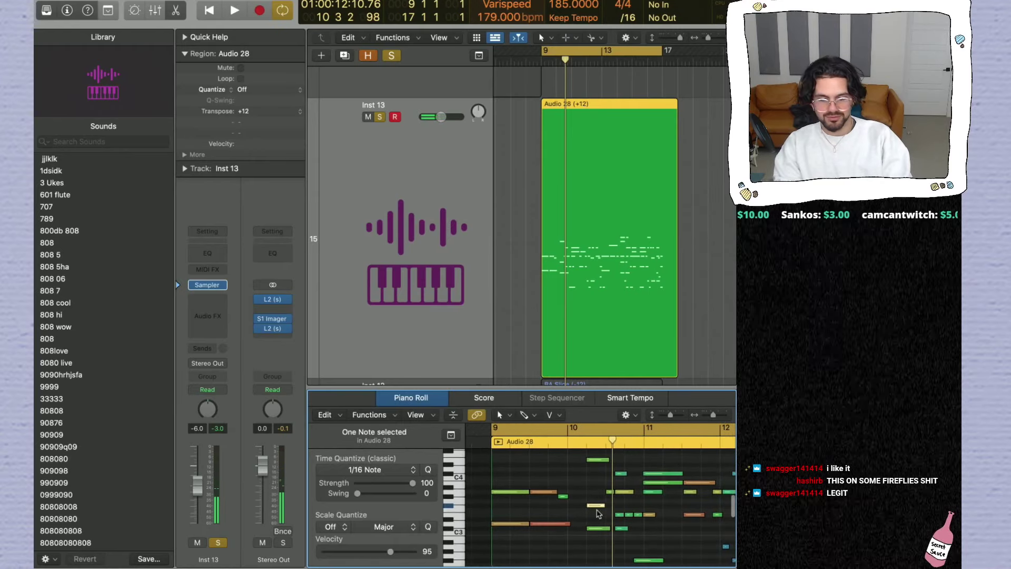
left_click(607, 527)
left_click(601, 460)
key("space")
key("t")
key("t")
key("space")
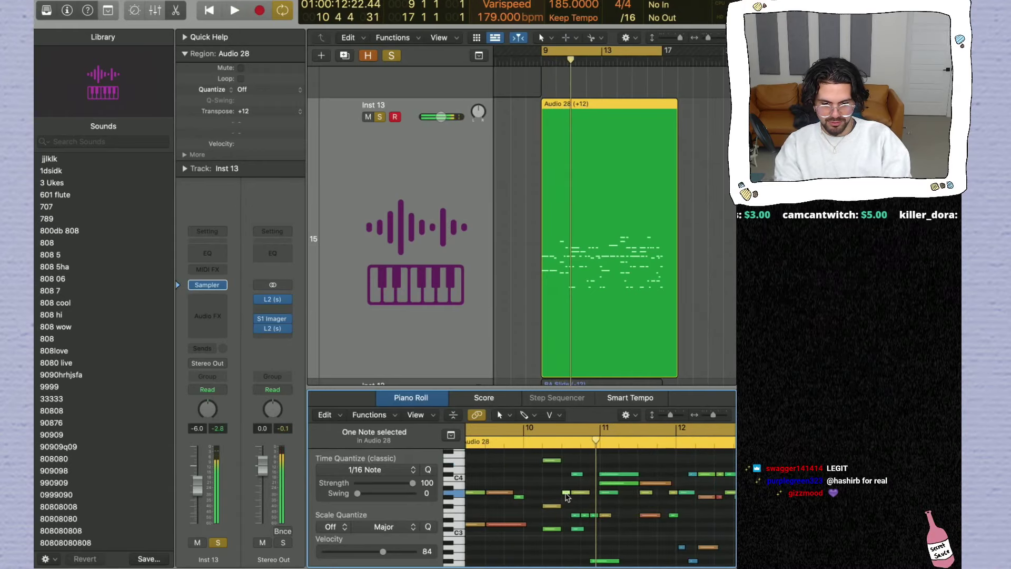
Step: Lengthen the A3 and C#3 notes late in bar 10 so they reach bar 11
left_click(582, 493)
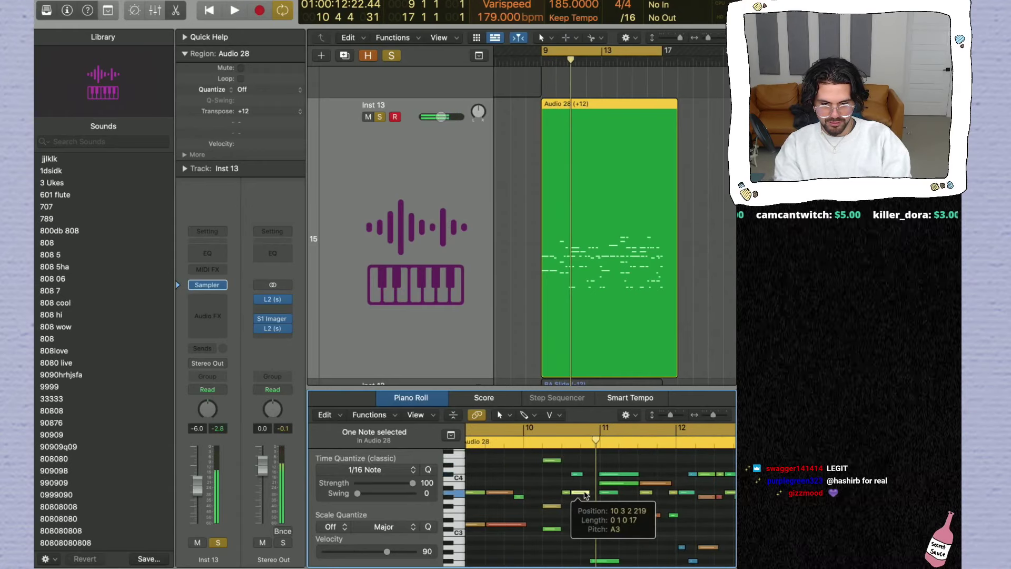
left_click_drag(587, 492, 587, 503)
key("space")
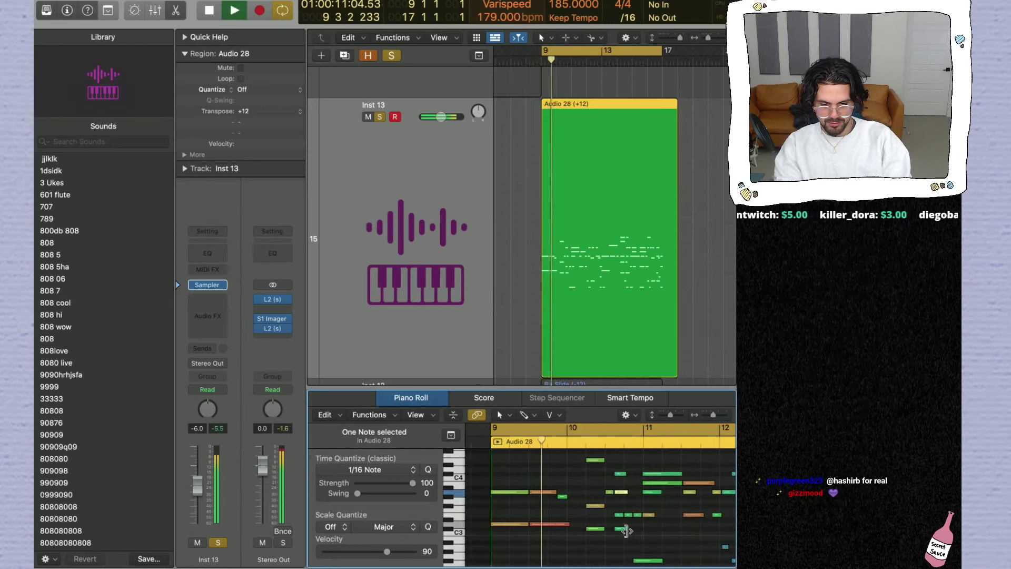
left_click_drag(626, 531, 642, 529)
key("space")
Step: Delete the two repeated E3 notes before bar 11 and trim the low F#2 note to start at bar 11
left_click_drag(626, 492, 636, 516)
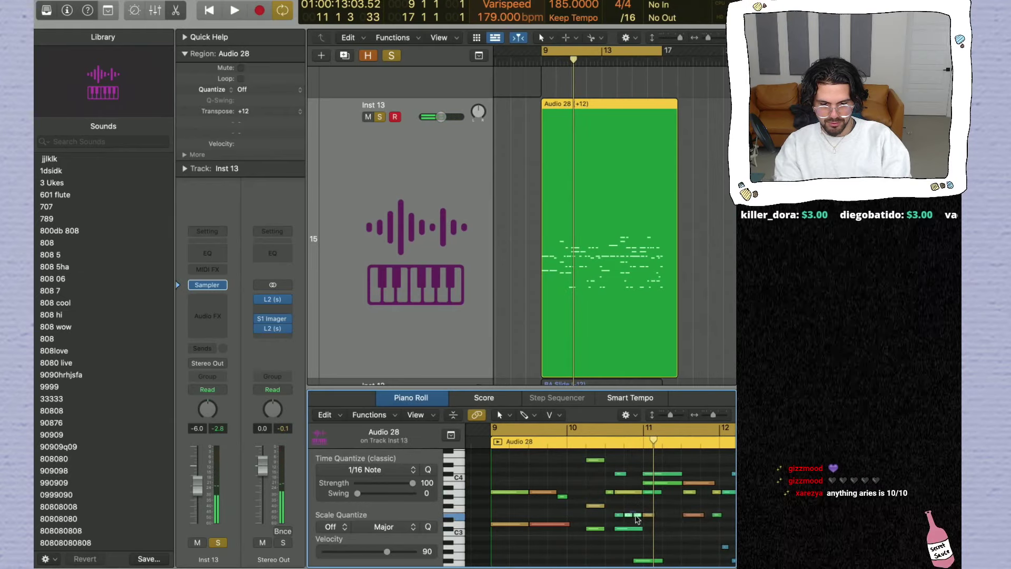
left_click_drag(655, 562, 654, 563)
left_click_drag(635, 499, 643, 500)
key("space")
Step: Extend the short E3 and C#4 notes late in bar 10 up to bar 11 and play back the result
scroll(641, 503, "up", 4)
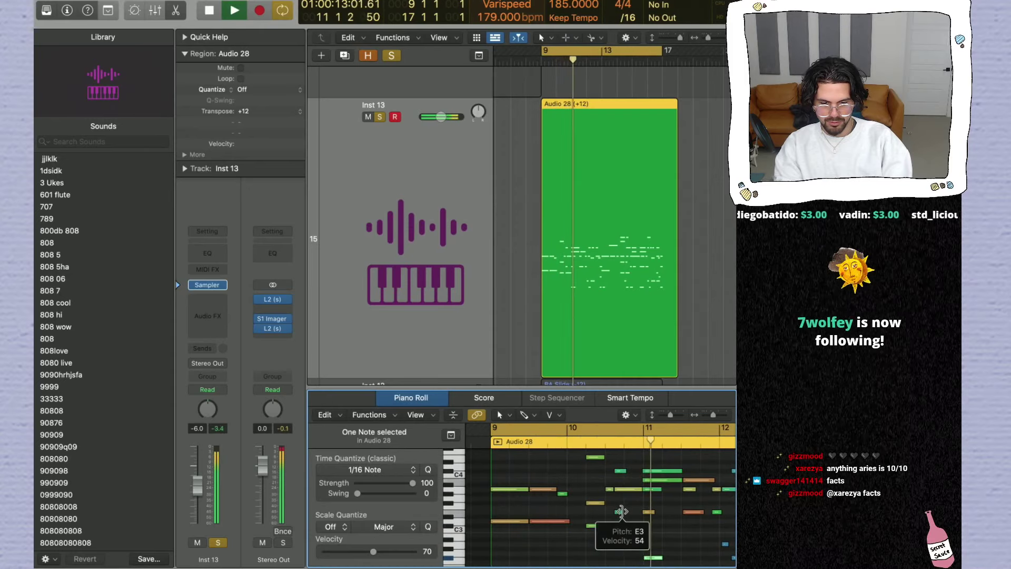
key("space")
left_click(622, 471)
left_click_drag(624, 470, 642, 471)
key("space")
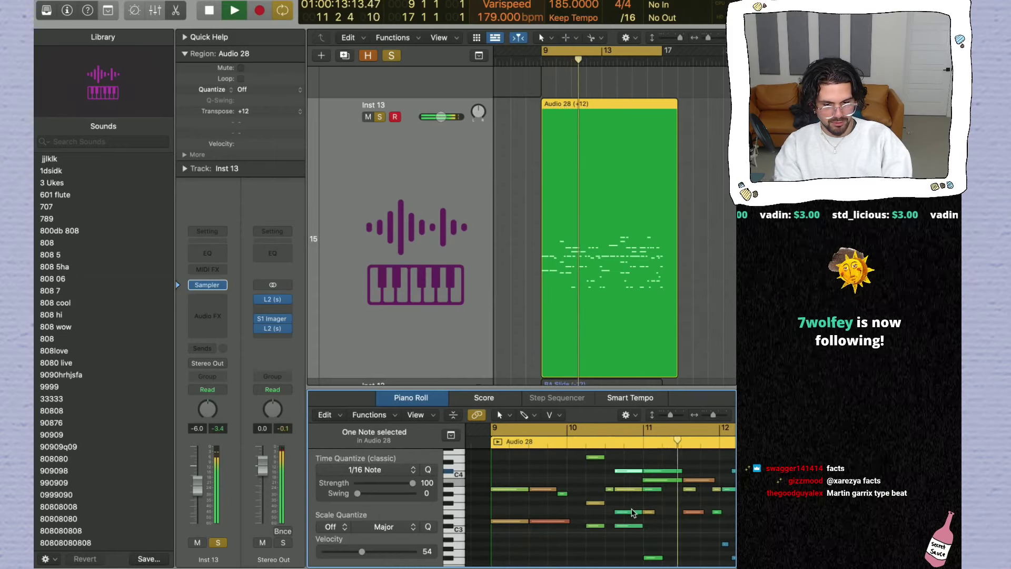
key("space")
Step: Replace the low F#2 note at bar 11 with a B2 note and lengthen the E3 and A3 notes there to match the chord
left_click(653, 489)
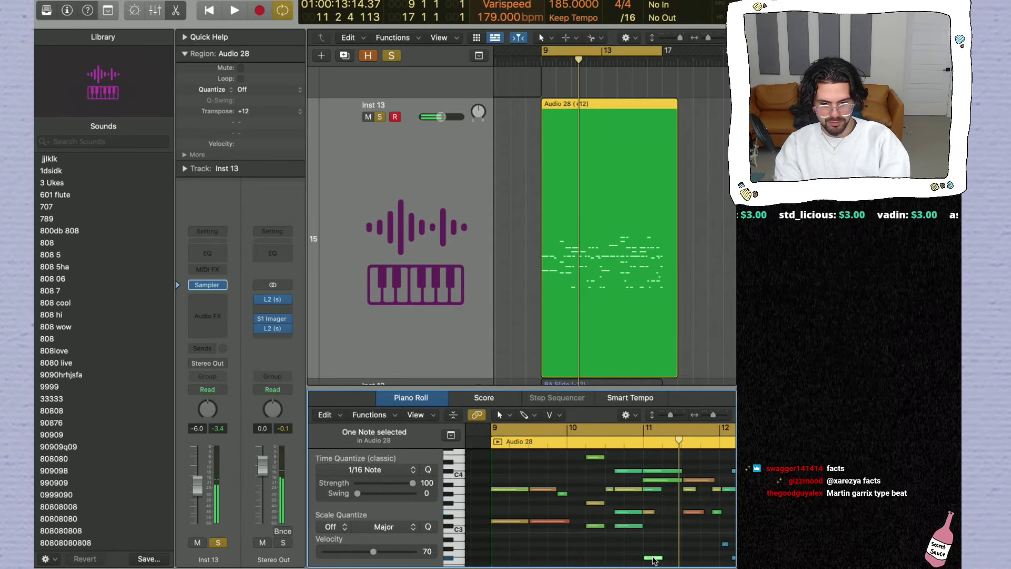
key("space")
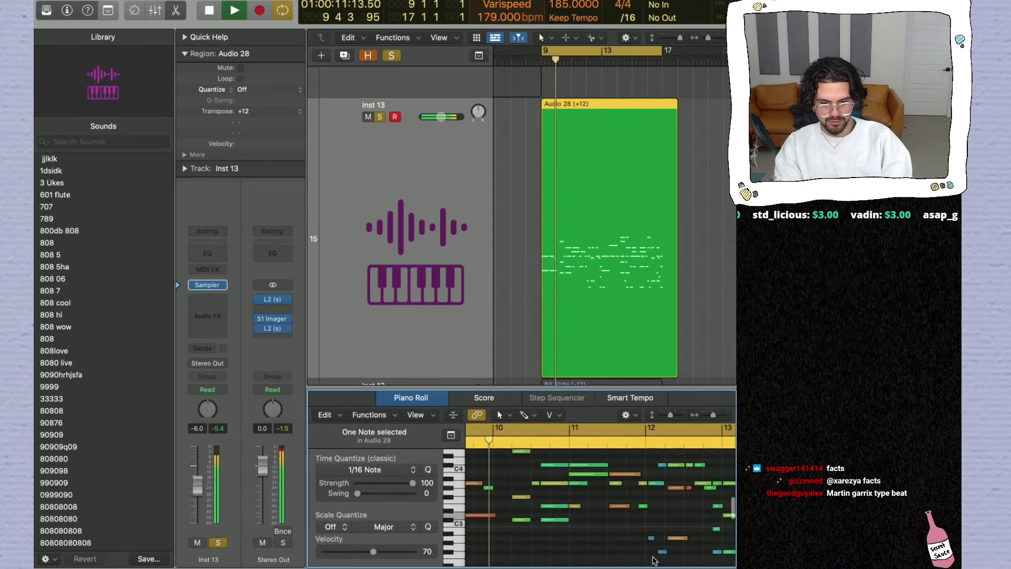
key("space")
left_click_drag(576, 509, 590, 533)
key("space")
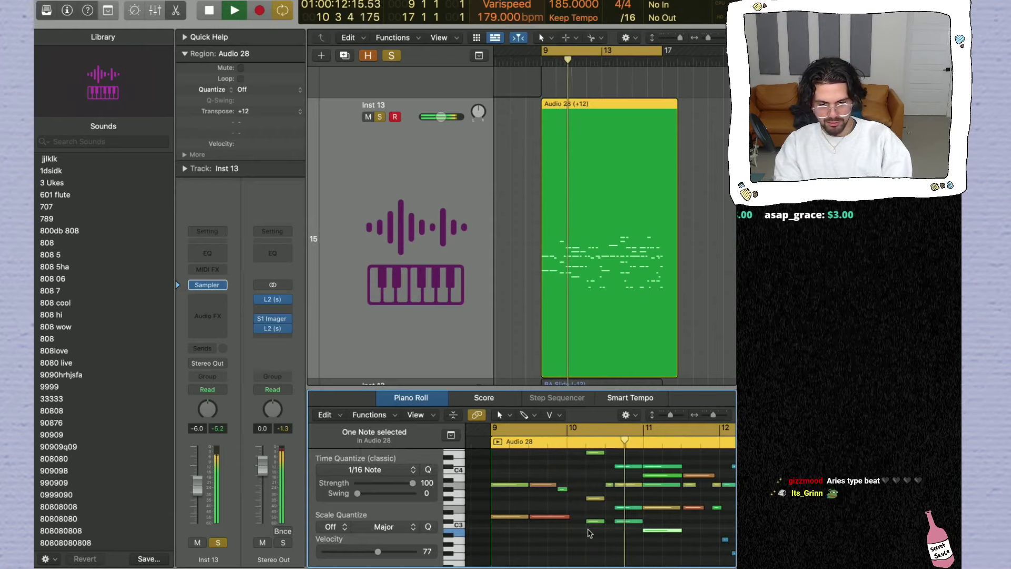
key("space")
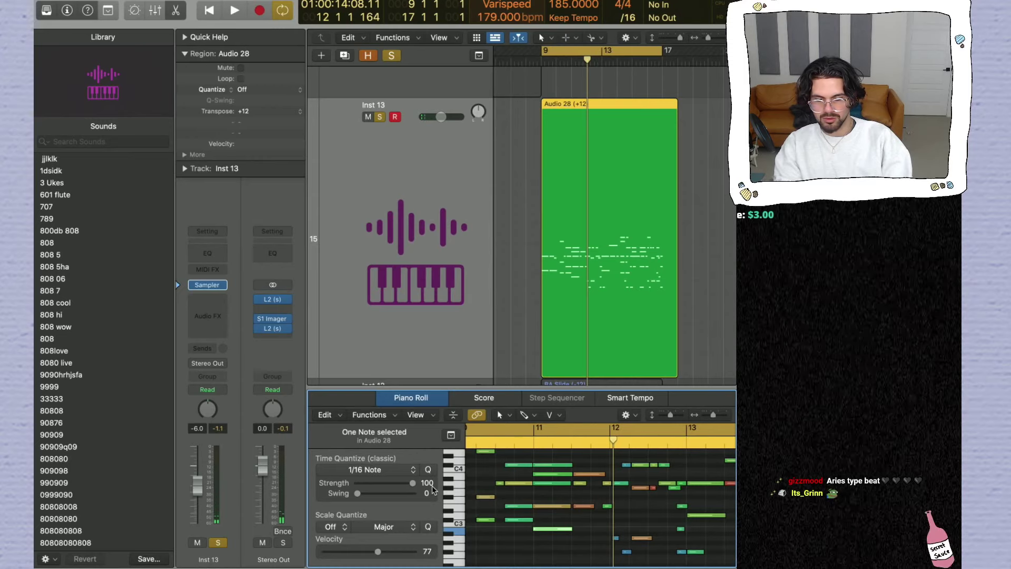
Step: Hide the sound library and insert a stereo ValhallaRoom reverb on the Inst 13 channel
key("y")
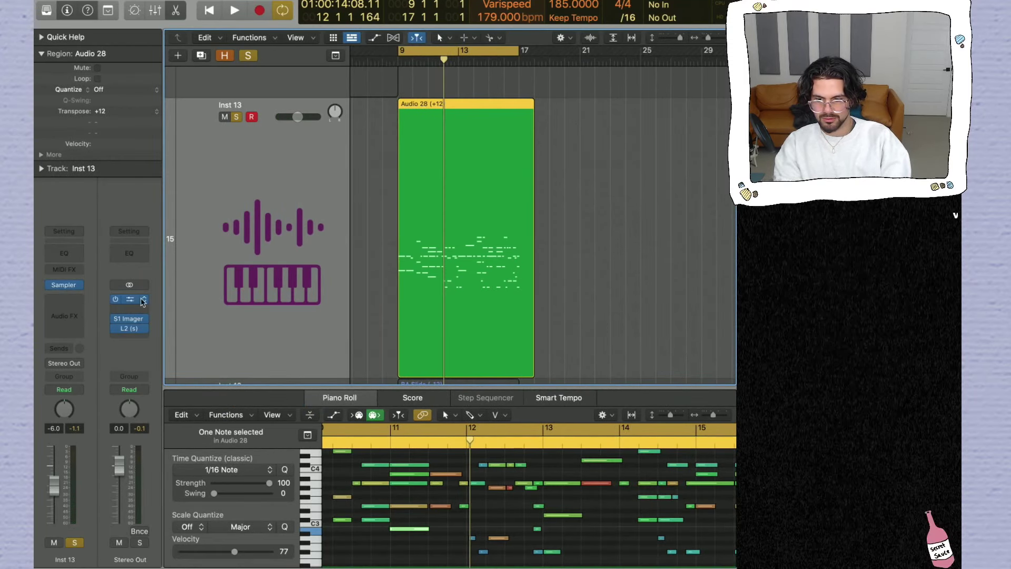
left_click(54, 329)
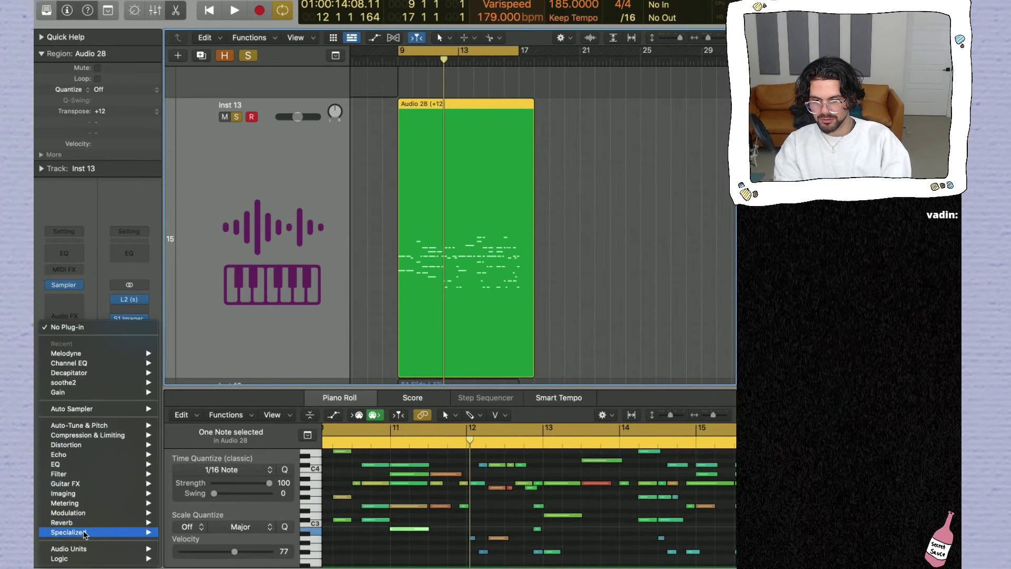
mouse_move(140, 525)
mouse_move(246, 551)
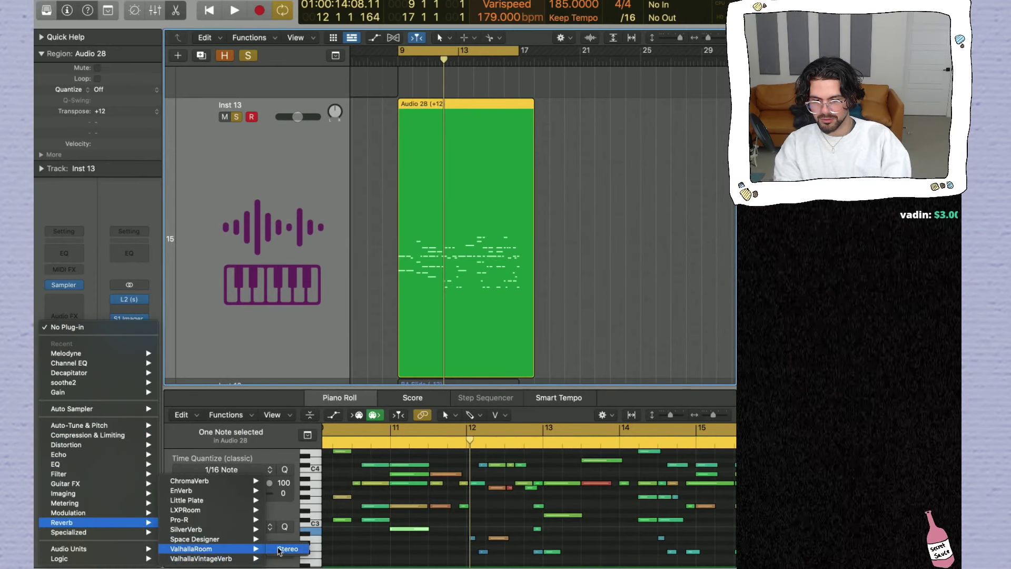
left_click(280, 549)
Step: Set ValhallaRoom's mix to 83.4 % and decay to 0.12 s, and lower the Inst 13 volume to -9.8 dB
left_click_drag(357, 274, 357, 348)
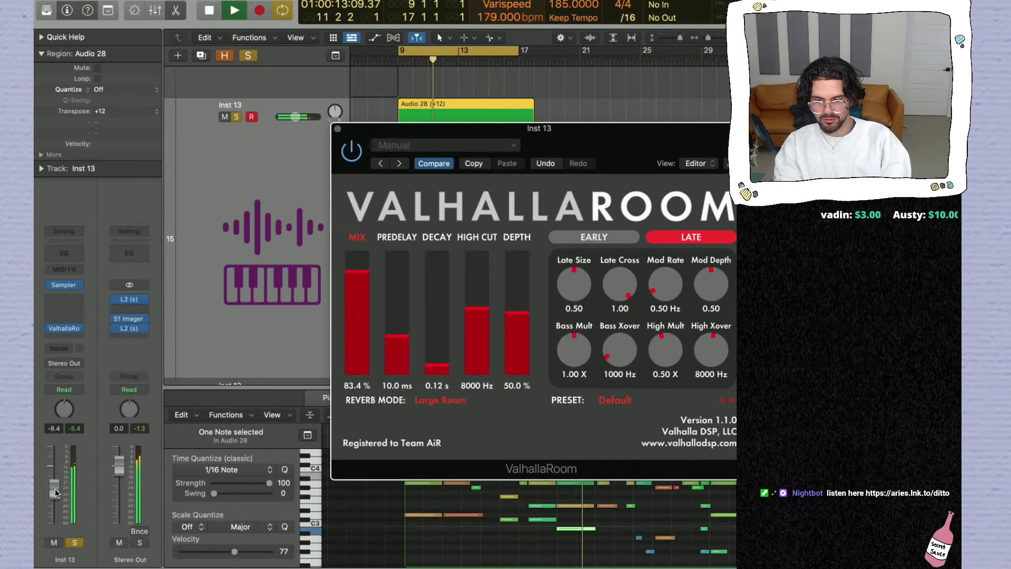
left_click(221, 179)
left_click(338, 128)
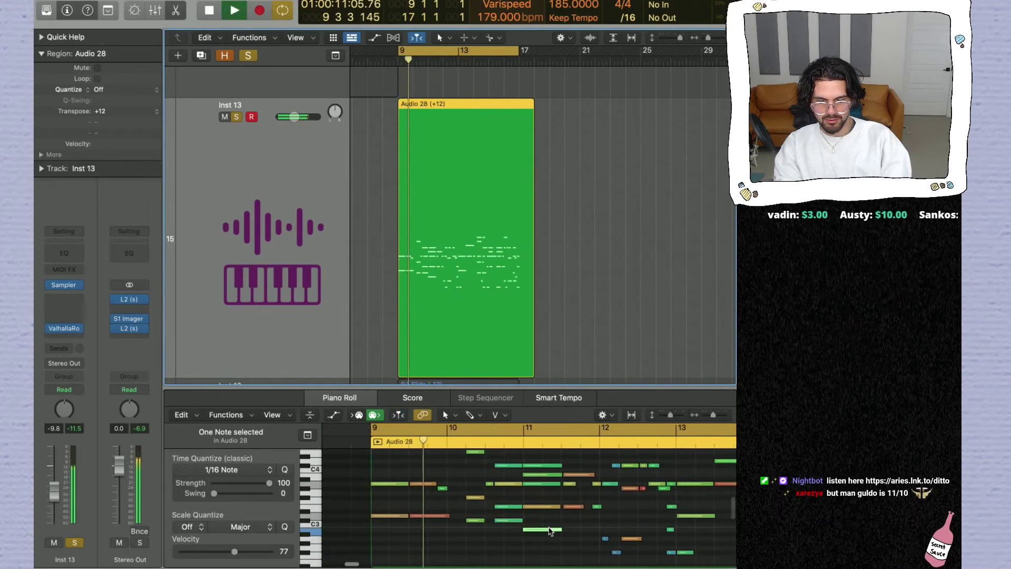
scroll(549, 531, "up", 2)
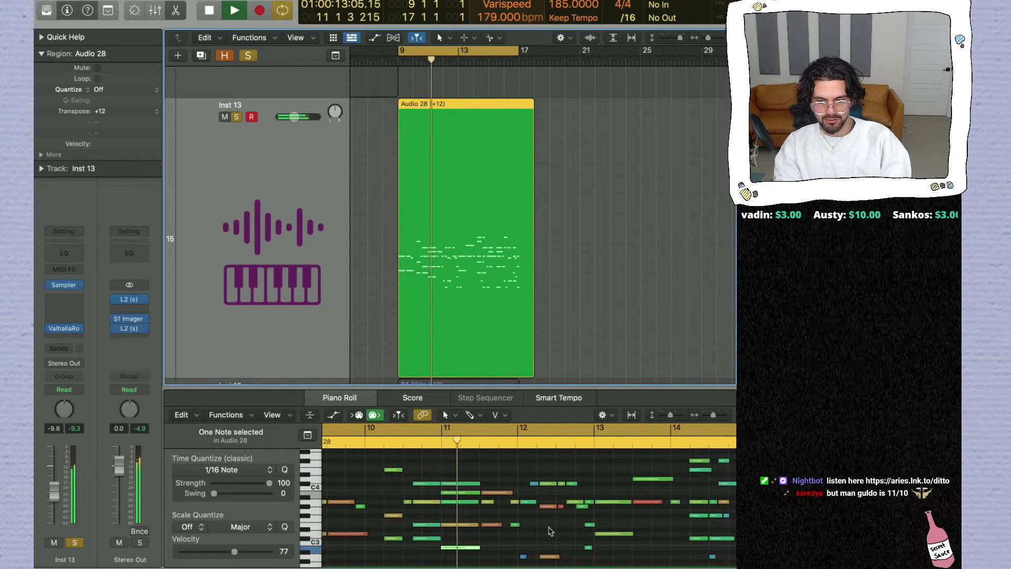
key("space")
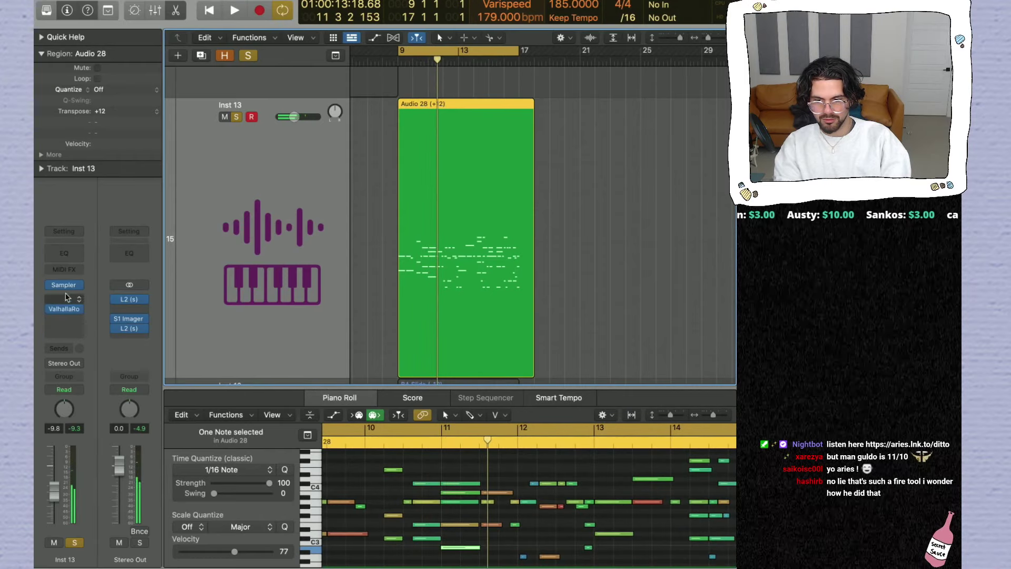
Step: Add a Channel EQ after ValhallaRoom on Inst 13 and cut 368 Hz by 11 dB with a Q of 0.46
left_click(70, 258)
left_click_drag(67, 301, 80, 318)
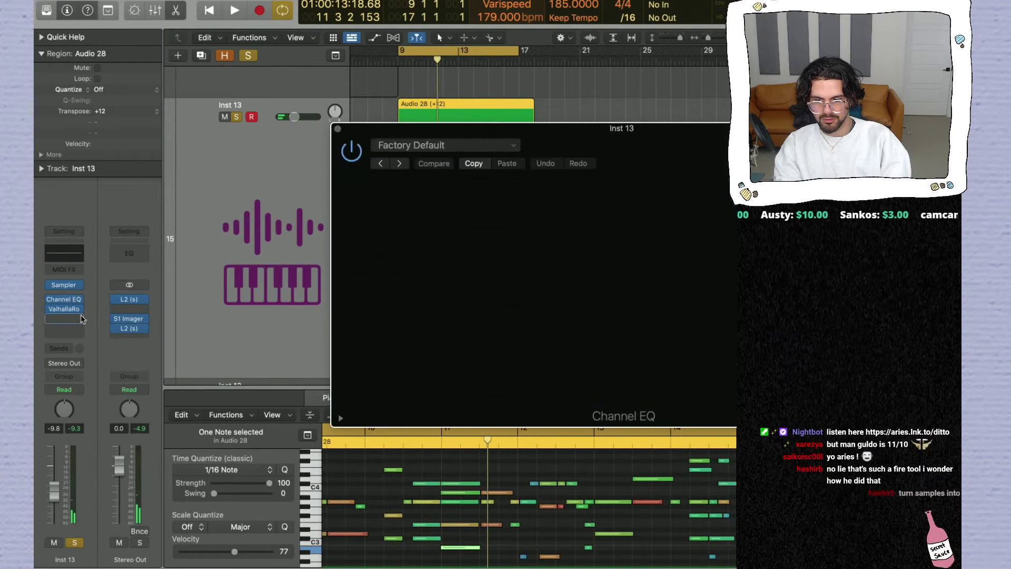
key("space")
left_click(69, 320)
left_click_drag(563, 272, 596, 332)
left_click_drag(583, 377, 583, 366)
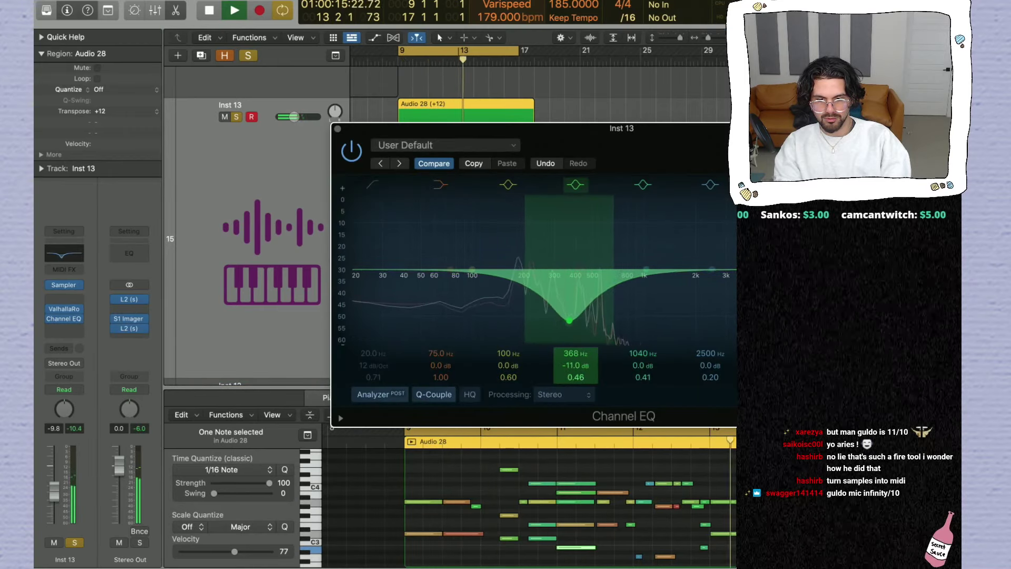
left_click(338, 130)
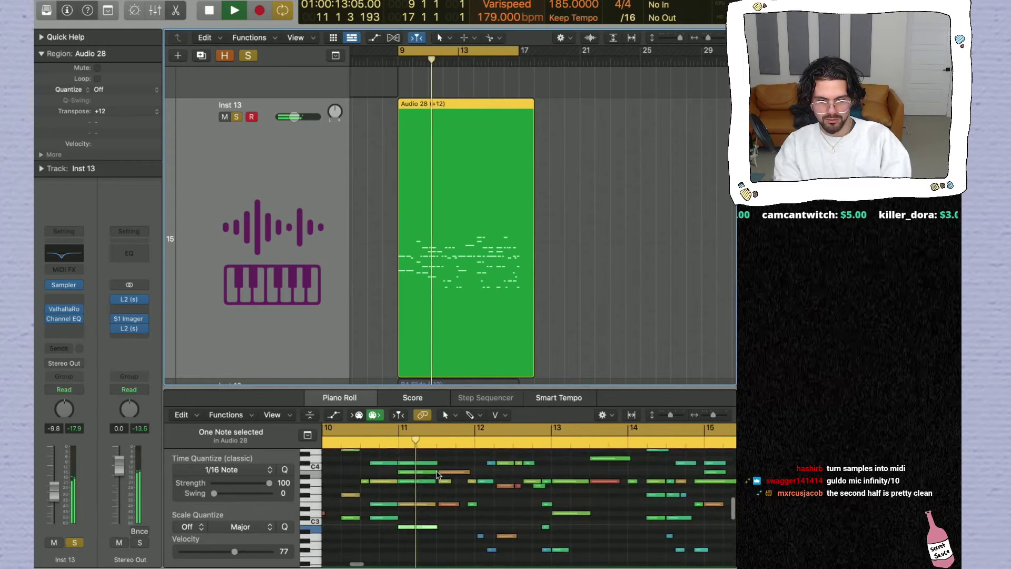
Step: Delete the short A3 note just before bar 12 and extend the B3, A3 and E3 notes of bar 11's second half to about bar 12
key("space")
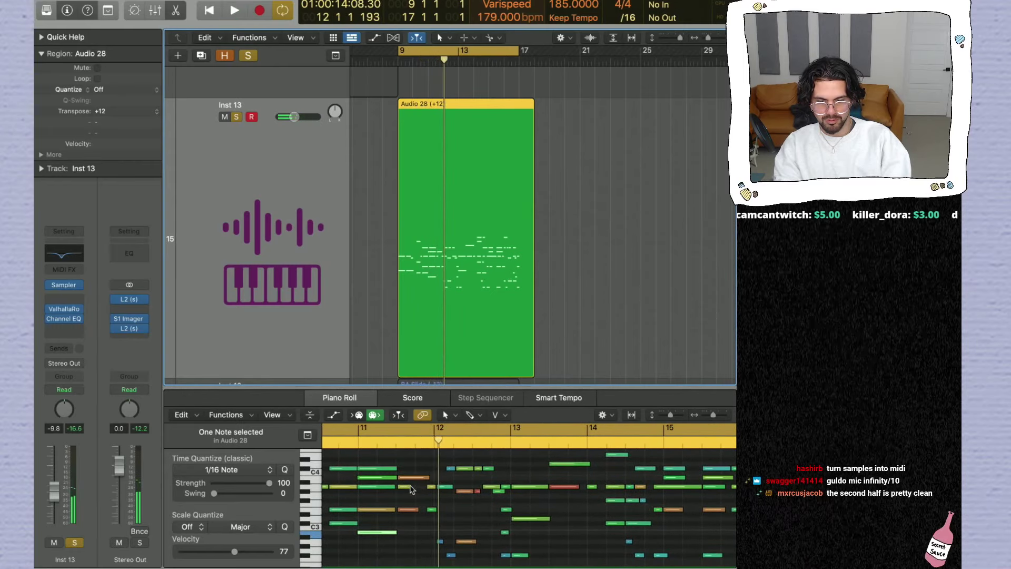
left_click_drag(410, 488, 433, 487)
key("Delete")
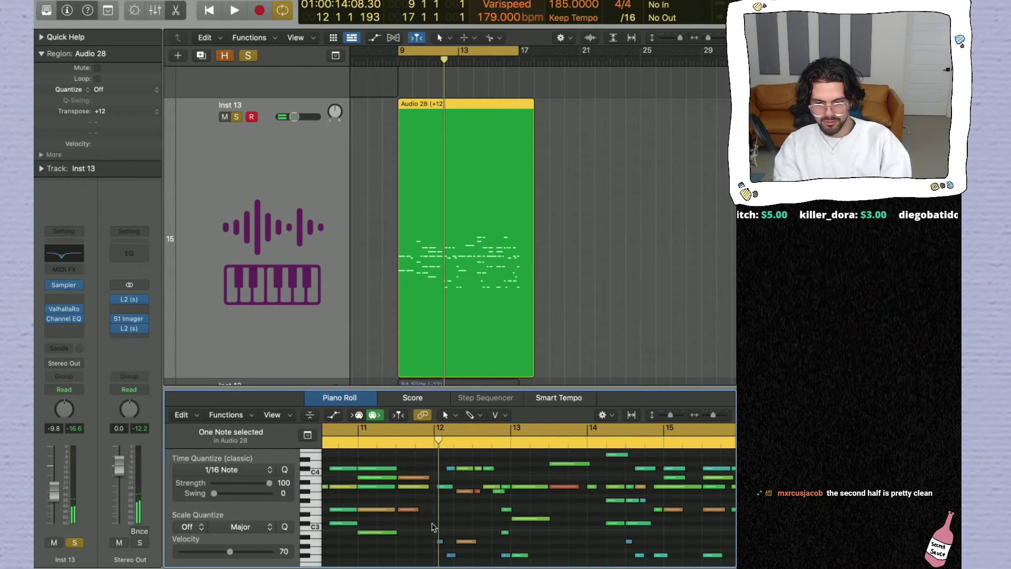
left_click_drag(418, 510, 432, 480)
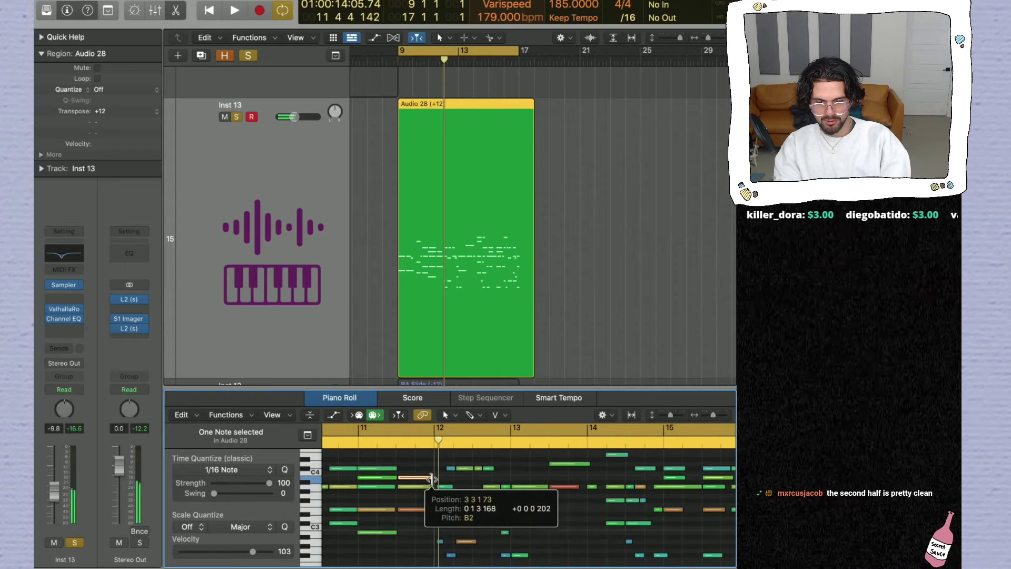
Step: Select all notes in the Audio 28 region and play it back to check the edited chords
left_click_drag(433, 550, 356, 464)
key("super+a")
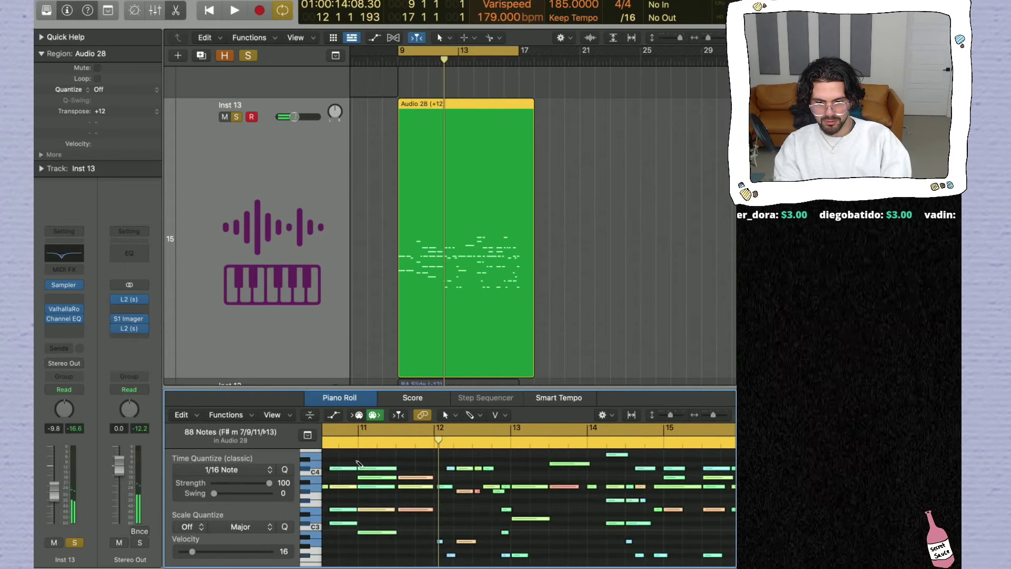
key("shift+space")
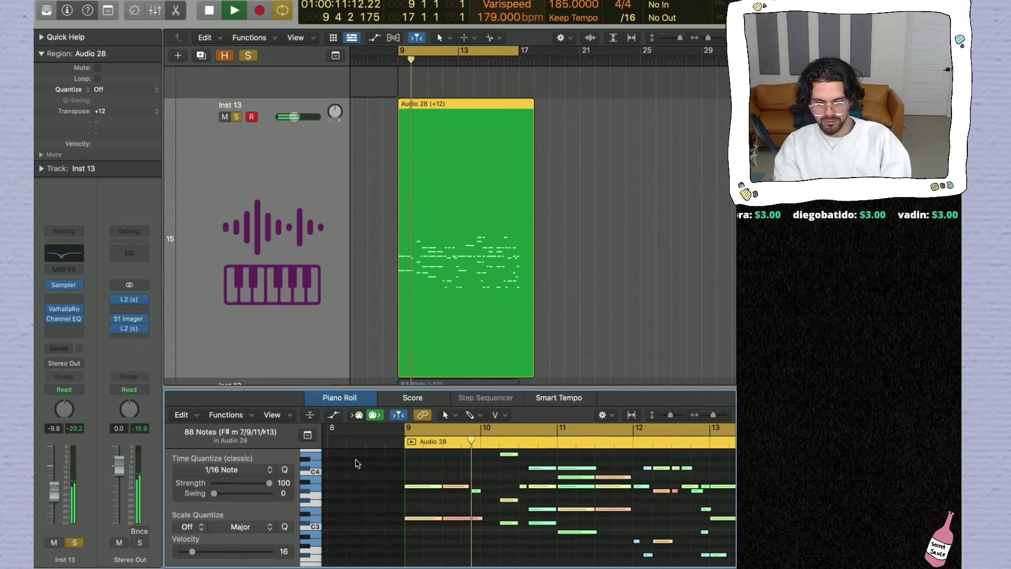
Step: Create short repeats of the B3, A3 and E3 notes just before bar 12 and play the region back
left_click(493, 485)
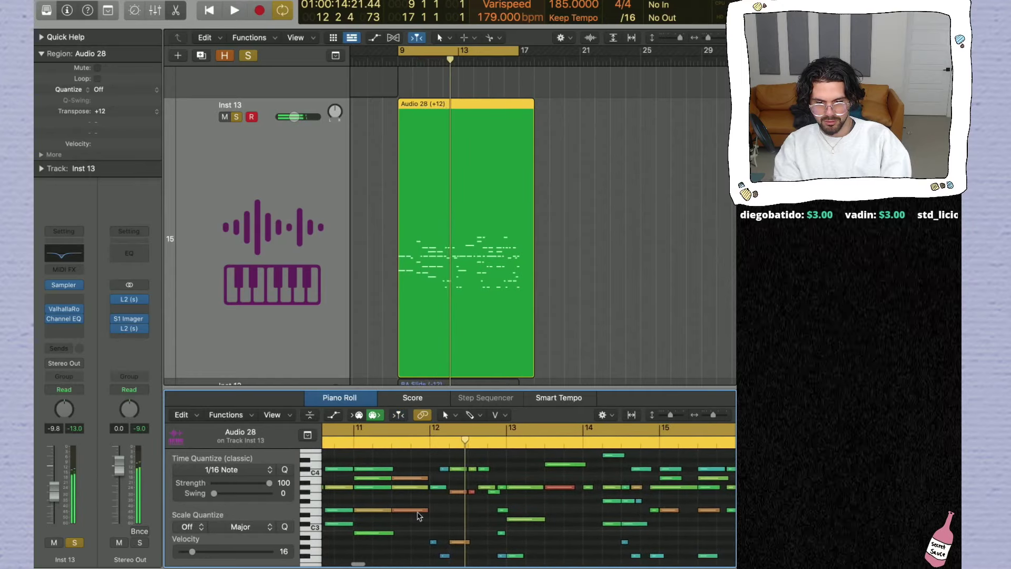
left_click(410, 478)
key("space")
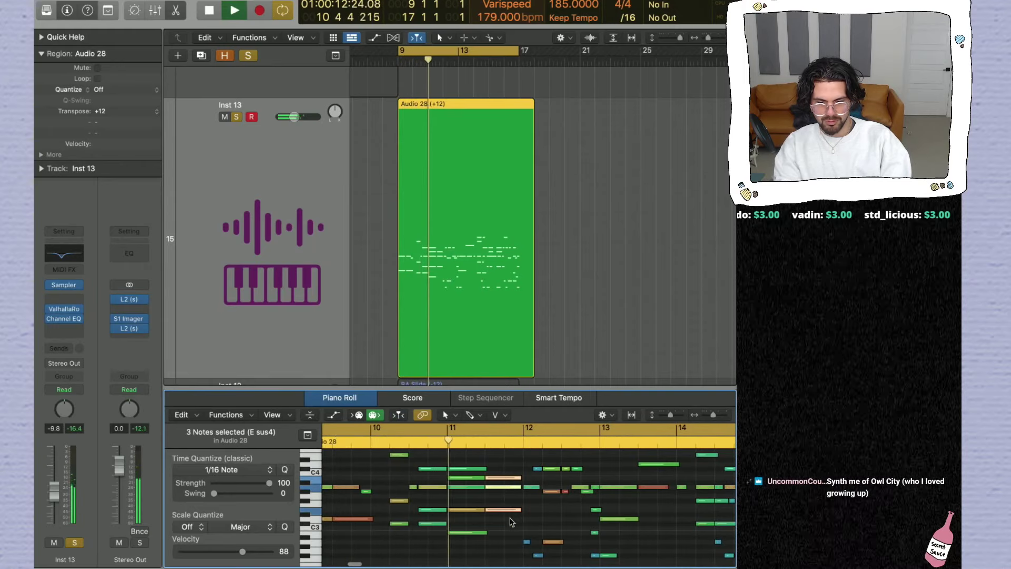
left_click_drag(510, 522, 519, 481)
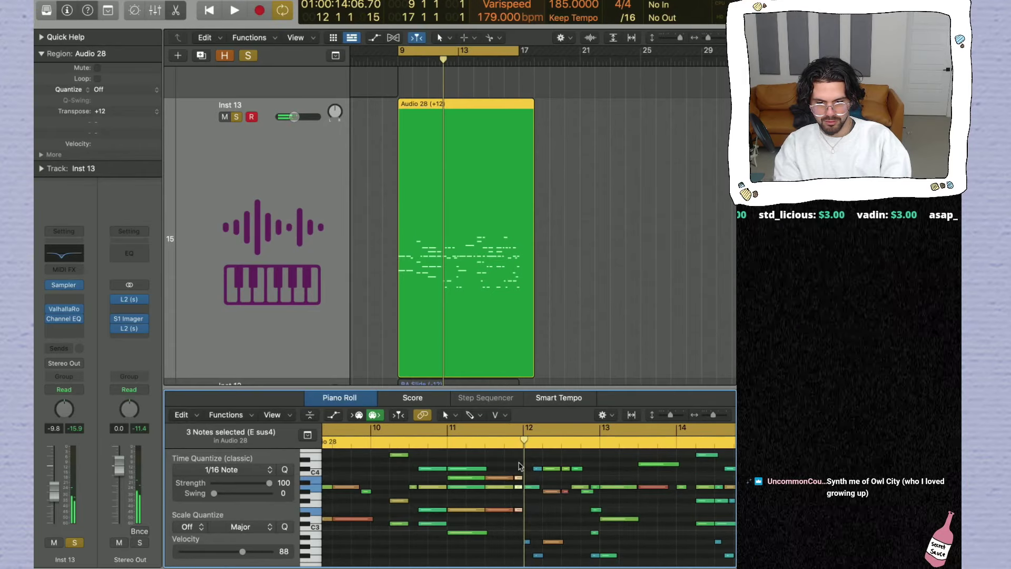
key("space")
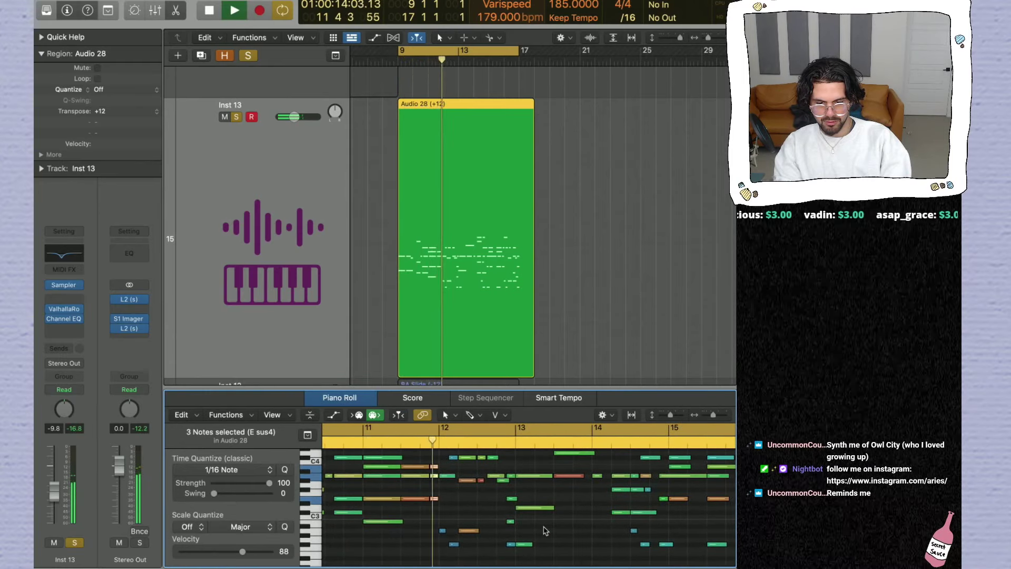
Step: Delete the short A3 note at the start of bar 12 and raise bar 12's low A2 and F#2 notes to velocity 84
key("space")
left_click(447, 477)
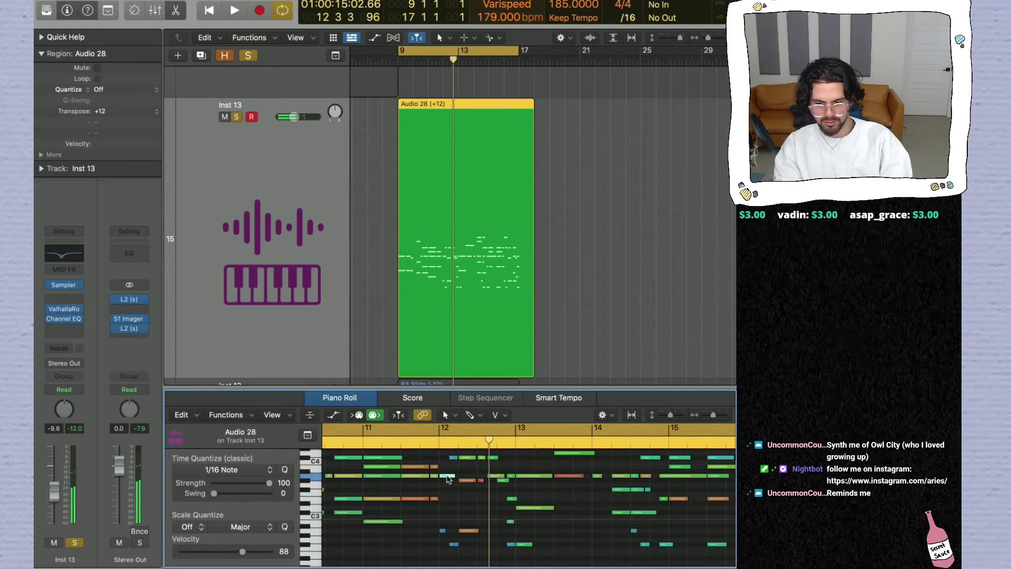
key("Delete")
left_click_drag(439, 519, 456, 550)
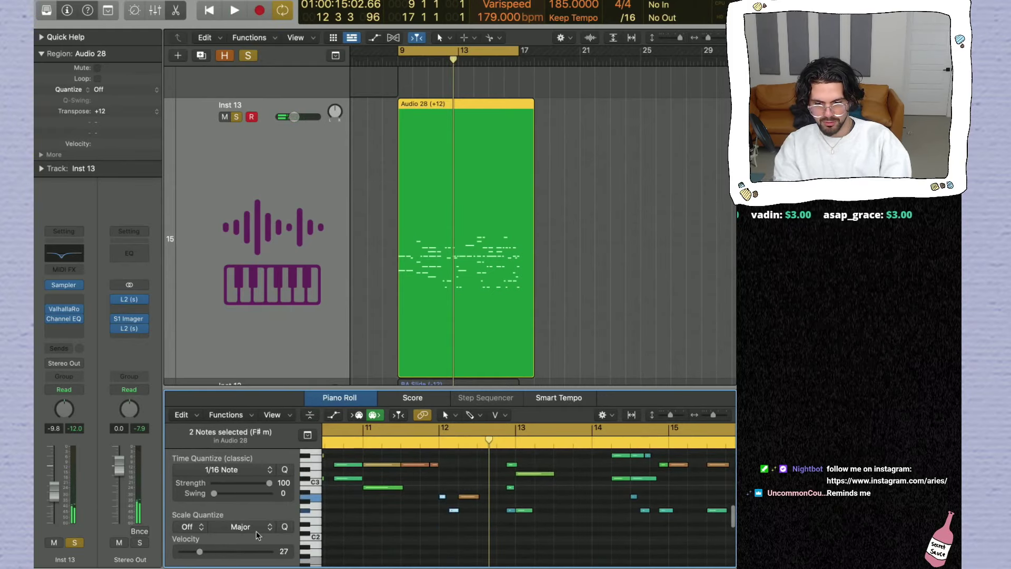
left_click_drag(266, 555, 264, 555)
key("space")
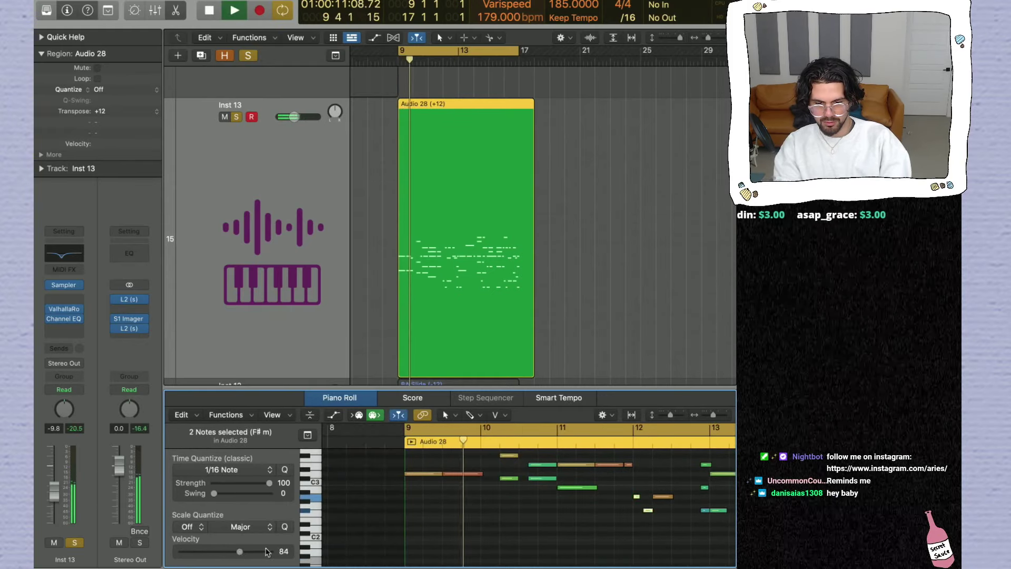
scroll(620, 480, "right", 3)
scroll(620, 479, "up", 3)
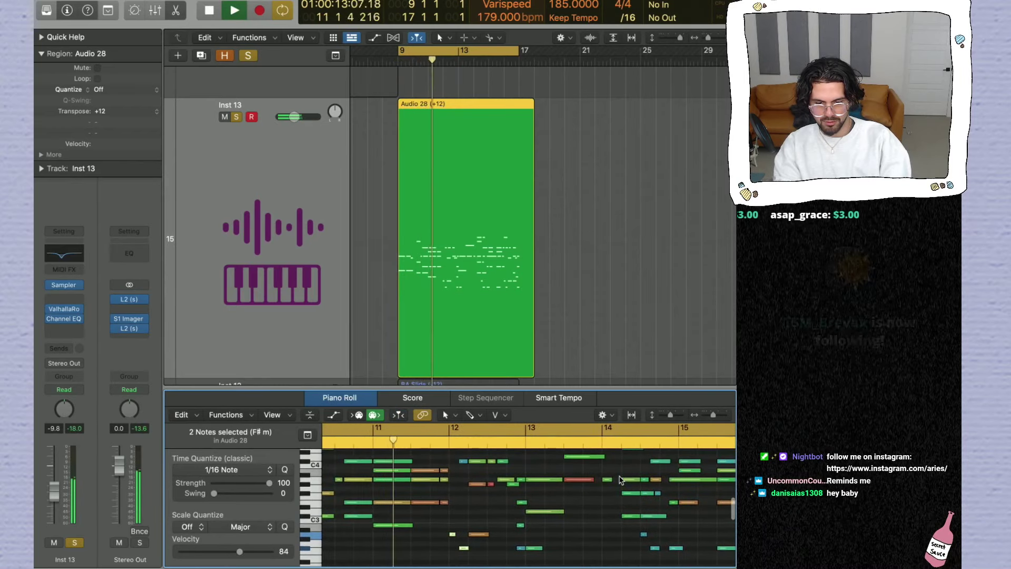
scroll(620, 480, "up", 2)
Step: Delete the short C#4 note in bar 12's first beat and align the G#3 and A2 note starts to 12 2 1 1
key("space")
left_click(465, 488)
left_click_drag(464, 492, 470, 488)
left_click(474, 511)
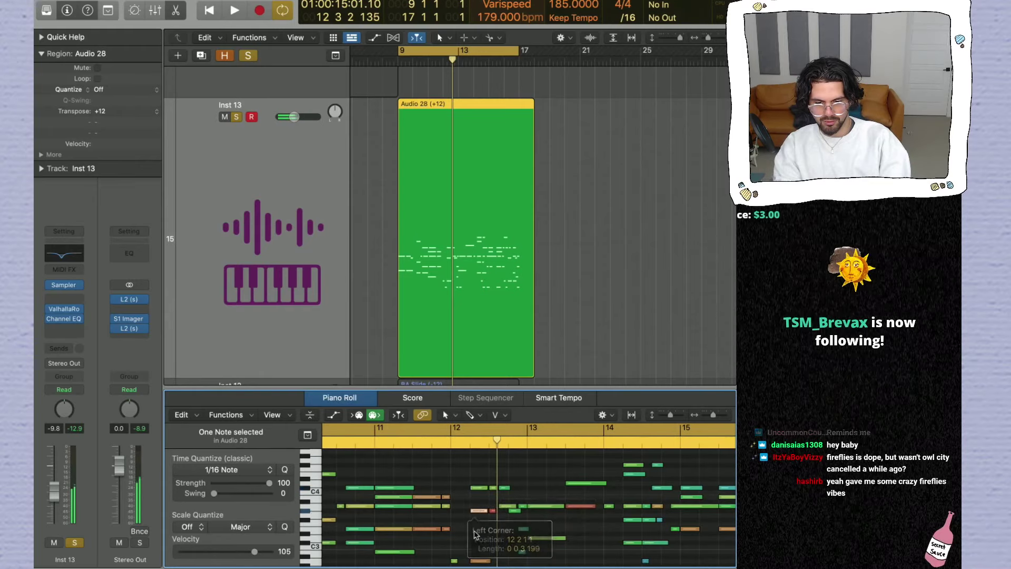
scroll(479, 563, "down", 1)
key("space")
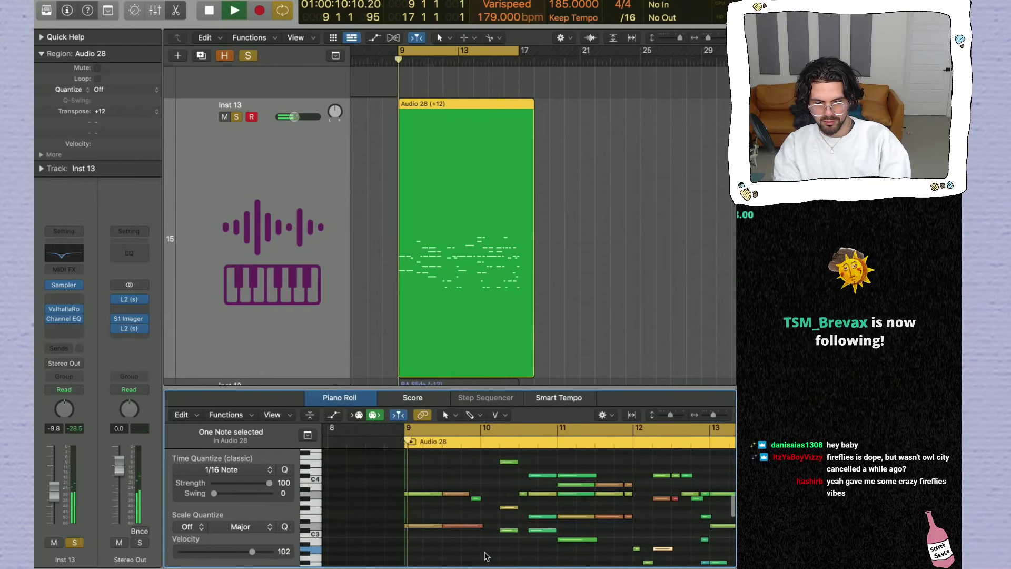
scroll(492, 554, "right", 2)
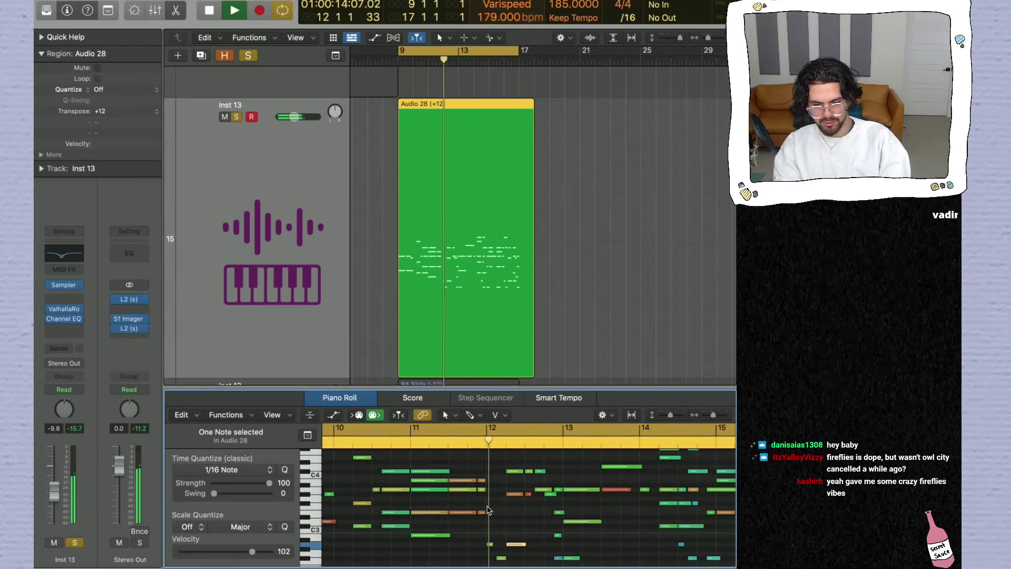
key("space")
Step: Delete the A3, D3 and F#2 notes at the start of bar 13 and play the region back
left_click(544, 491)
left_click(559, 513)
left_click(558, 535)
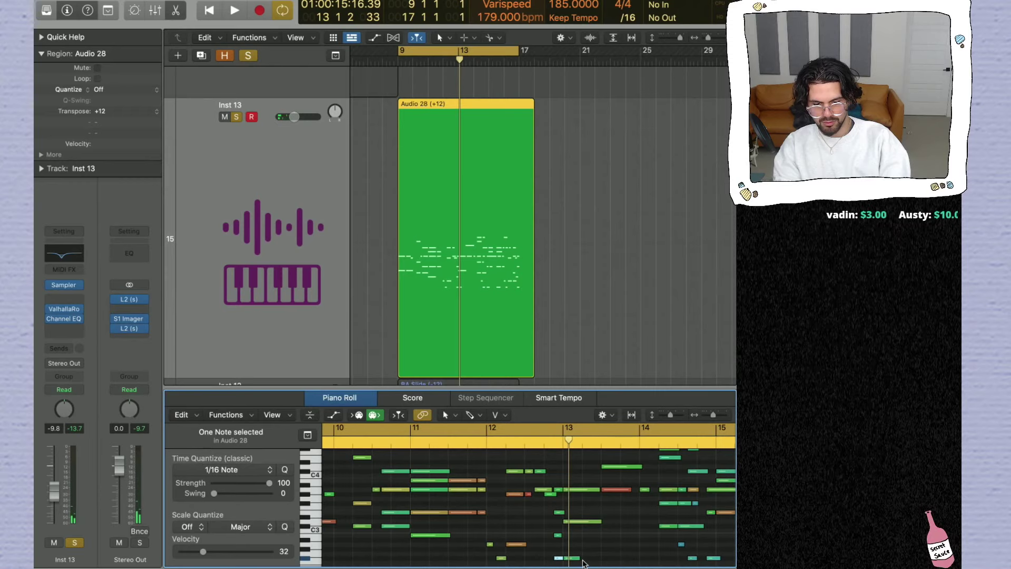
left_click_drag(585, 562, 572, 493)
key("BackSpace")
key("space")
Step: Try doubling bar 9's first D3 note an octave lower at D2, play it back and delete the D2 copy
key("space")
left_click(433, 523)
mouse_move(432, 526)
left_mouse_down()
mouse_move(431, 543)
mouse_move(434, 534)
left_mouse_up()
key("space")
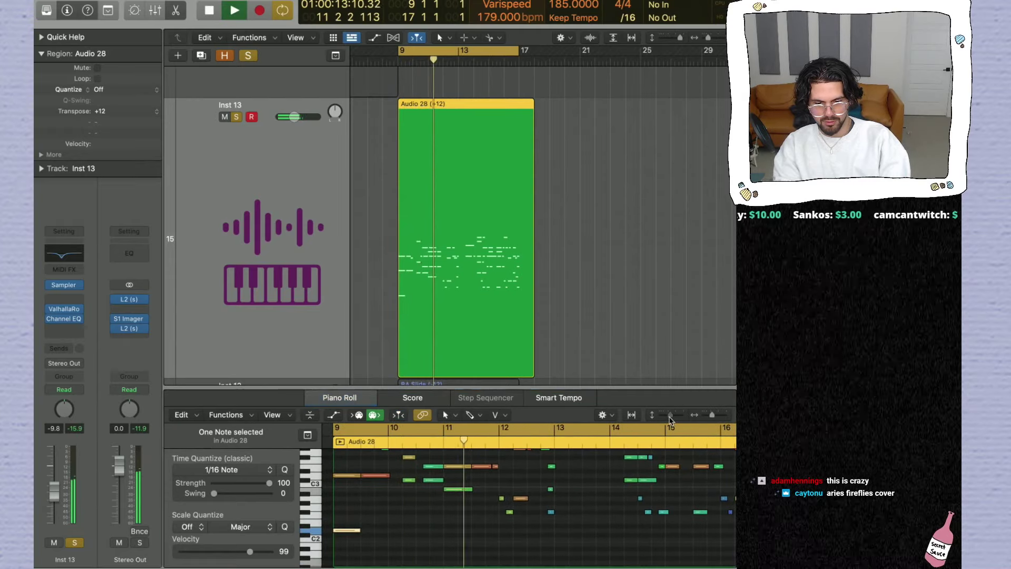
left_click_drag(670, 420, 667, 420)
left_click(340, 530)
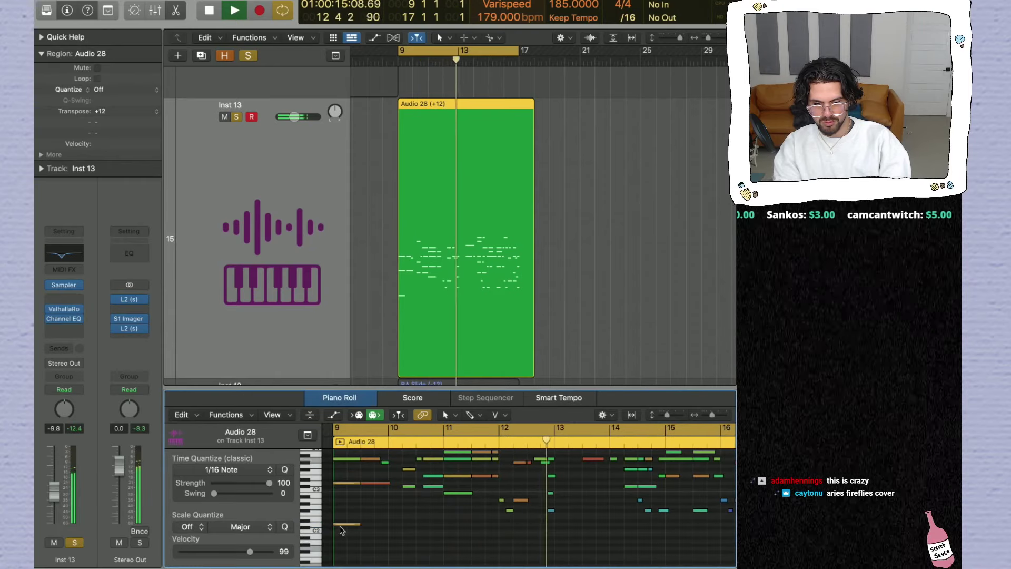
key("space")
left_click(354, 524)
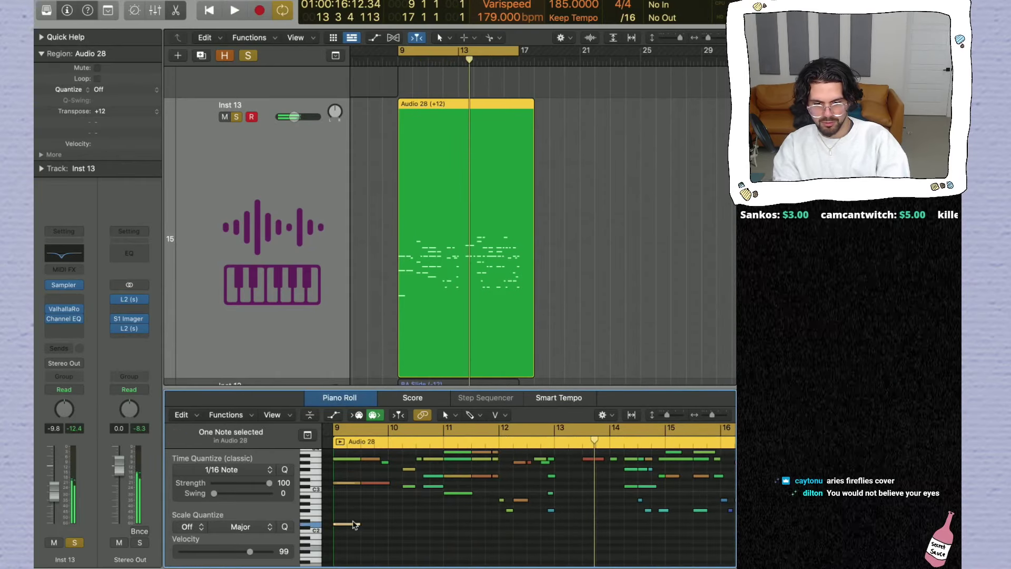
key("space")
Step: Shorten the Audio 28 region so it ends at bar 13
left_click_drag(532, 316, 458, 300)
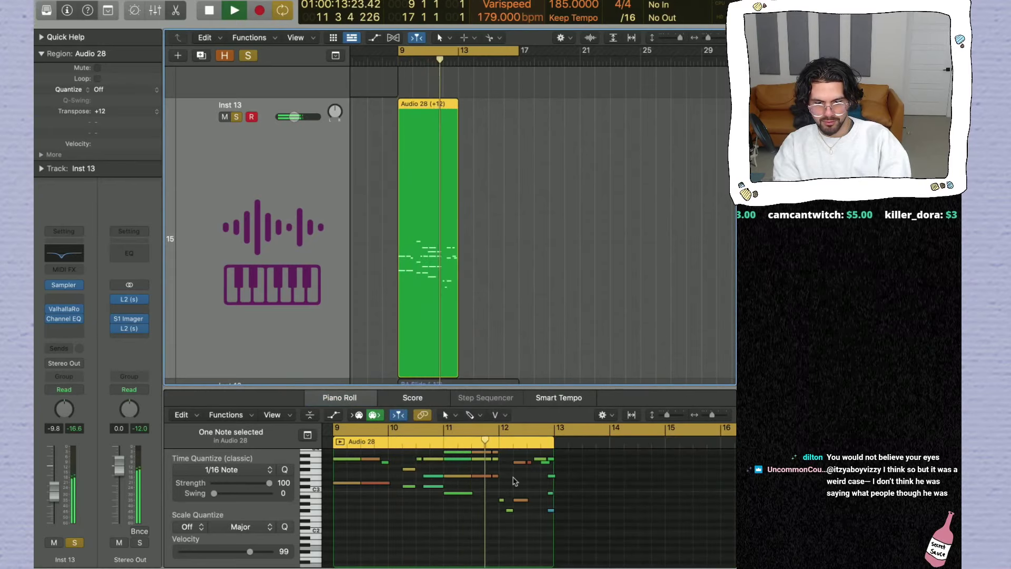
scroll(513, 477, "up", 3)
scroll(515, 477, "up", 5)
key("space")
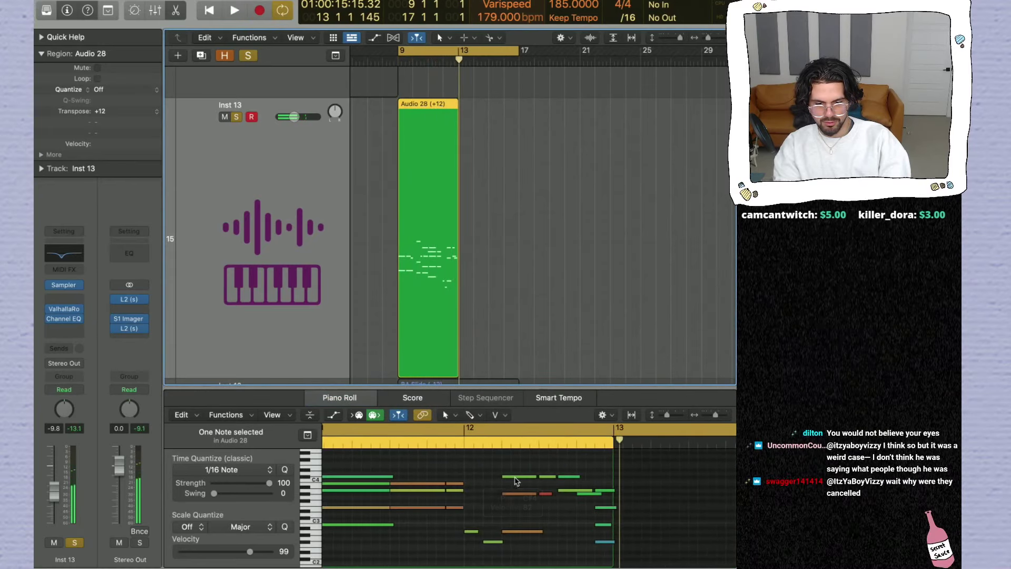
Step: Trim bar 12's overlapping A3 note to end where the last G#3 begins, and lengthen the G#3 note at beat 3
left_click(582, 490)
left_click_drag(593, 491, 576, 490)
left_click(551, 494)
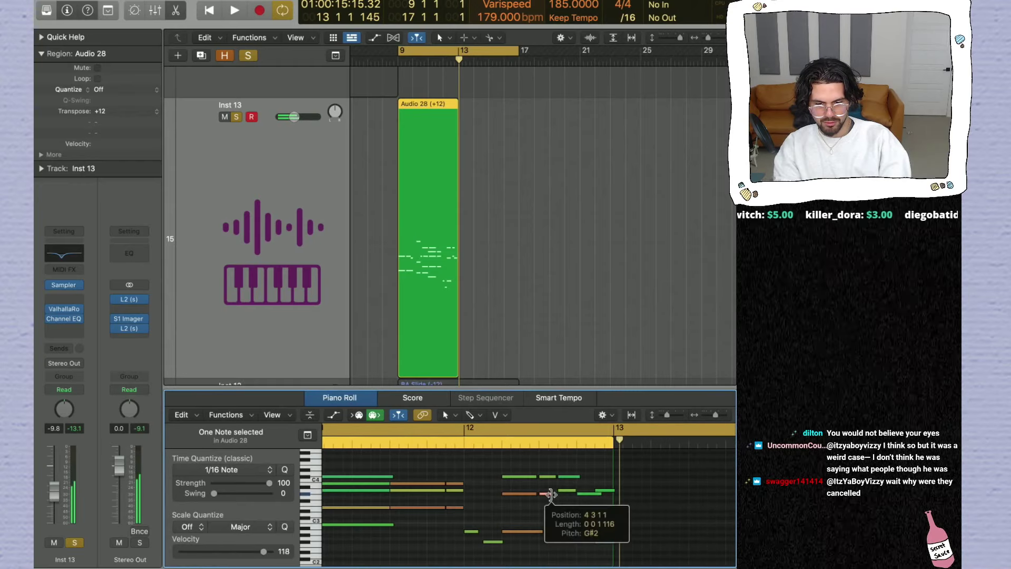
key("space")
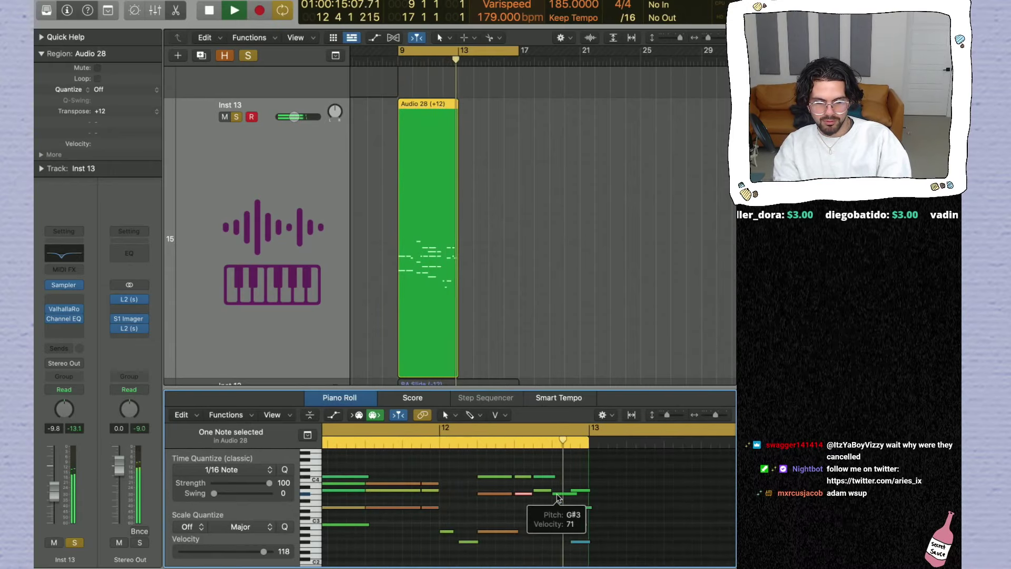
key("space")
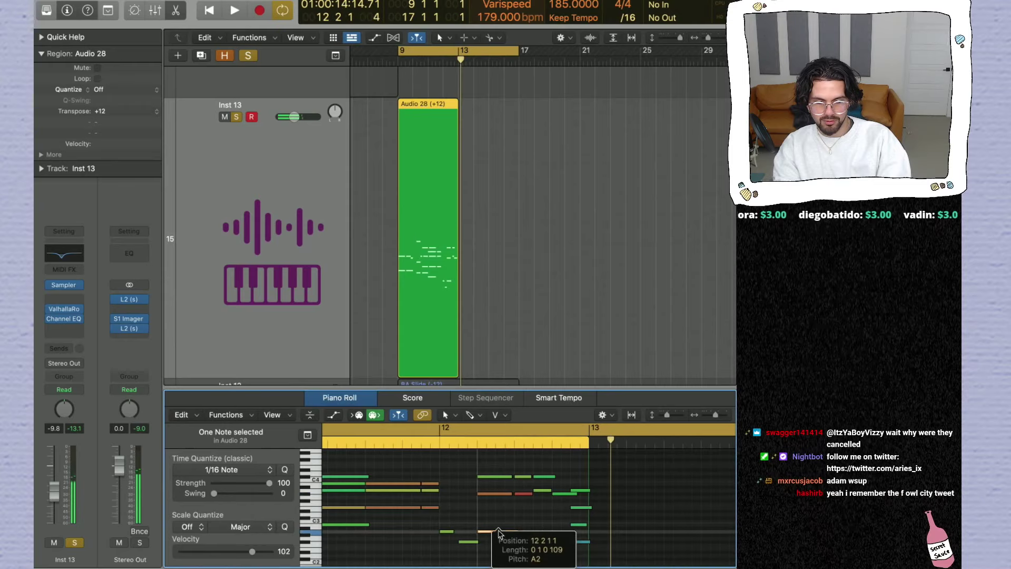
Step: Play the region and trim bar 12's last G#3 note to end where the final A3 note begins
key("alt+shift+Up")
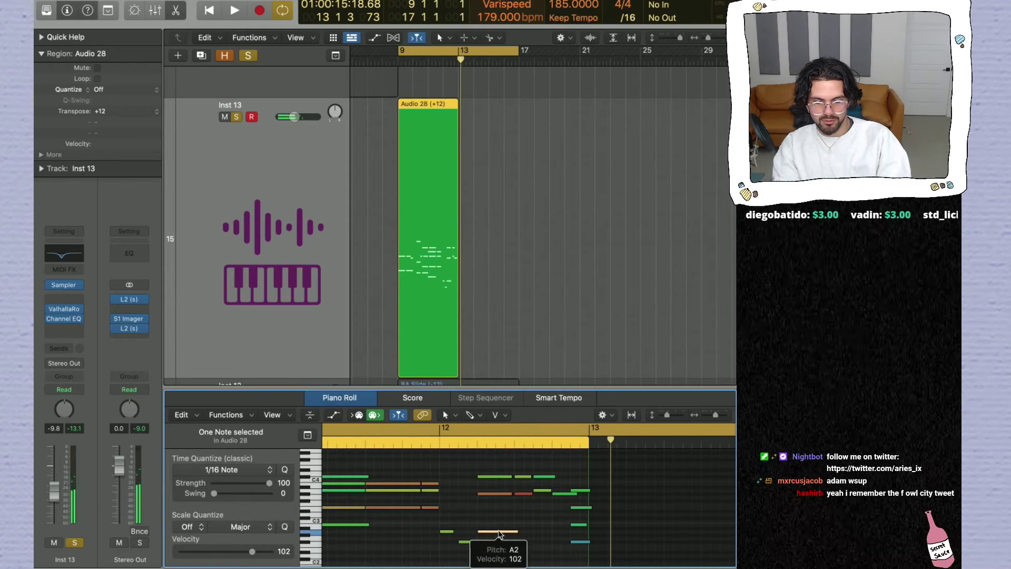
key("space")
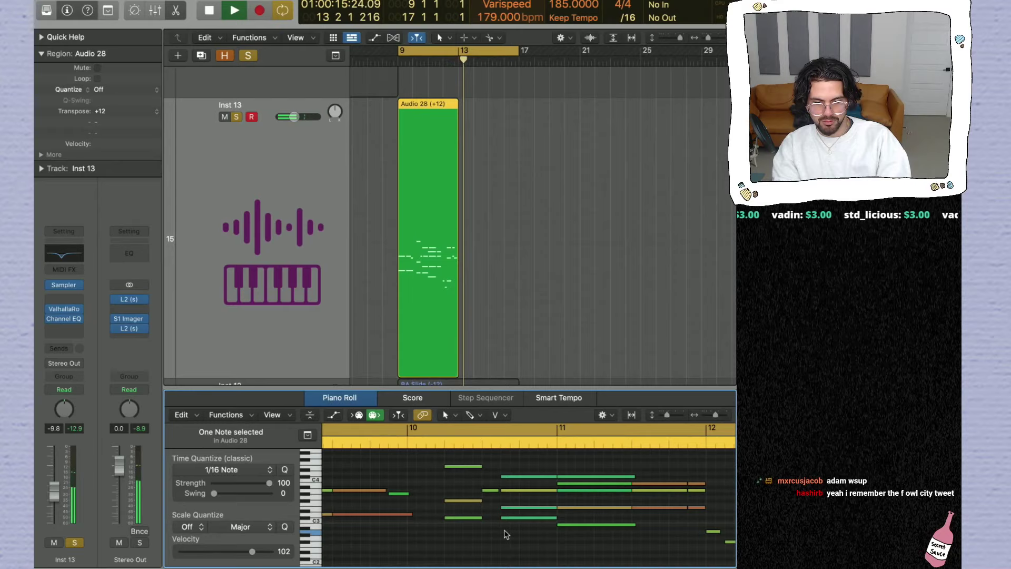
key("space")
left_click_drag(572, 493, 582, 491)
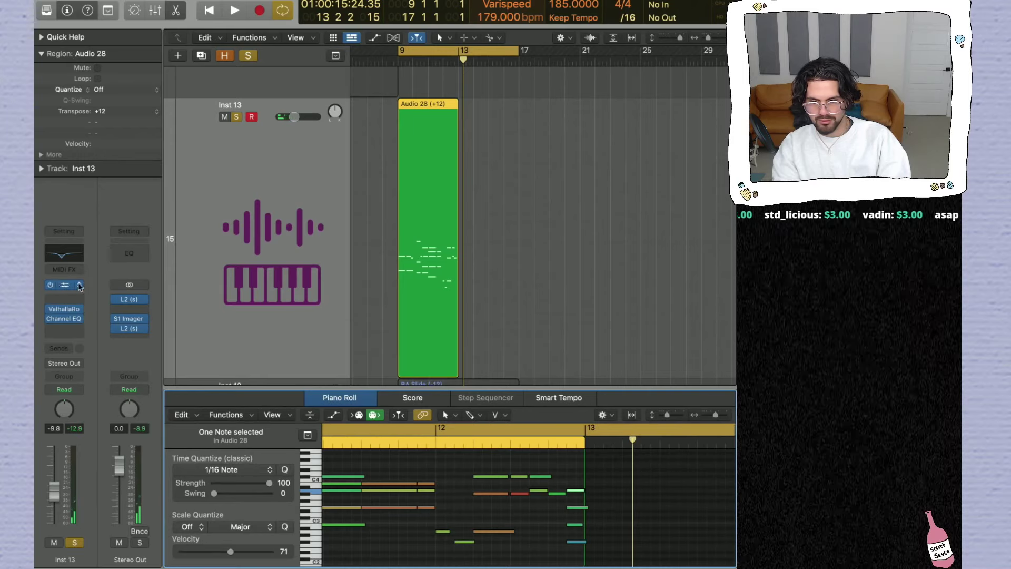
Step: Hide the piano roll to show all tracks at a small height, and open the Inst 13 Sampler
key("Tab")
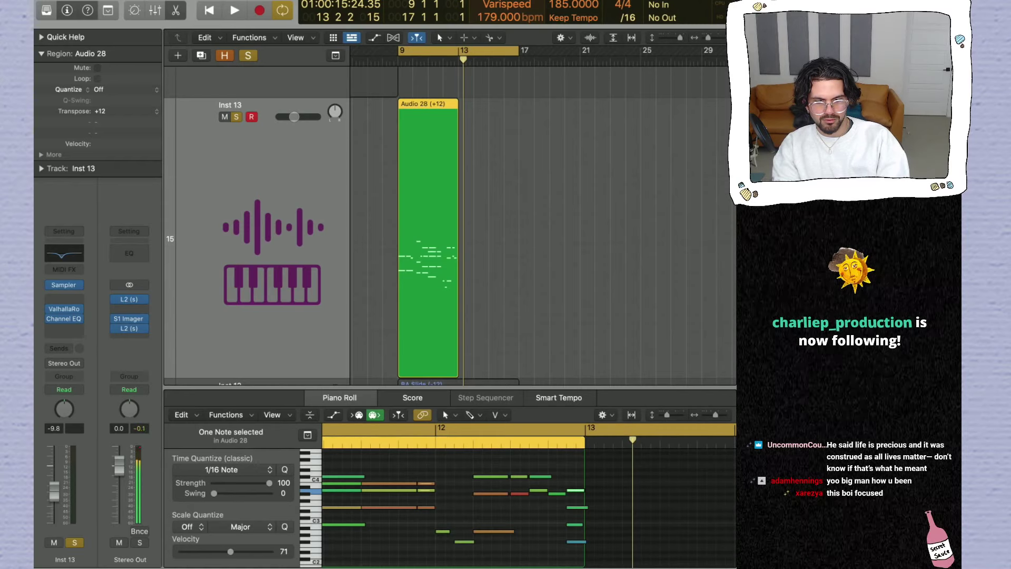
scroll(647, 245, "down", 5)
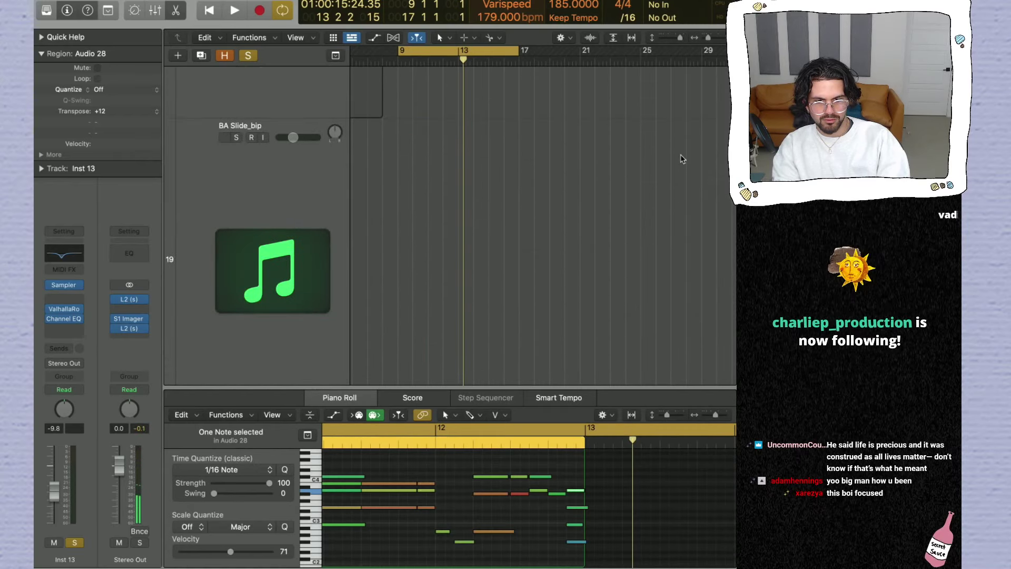
left_click_drag(677, 39, 664, 38)
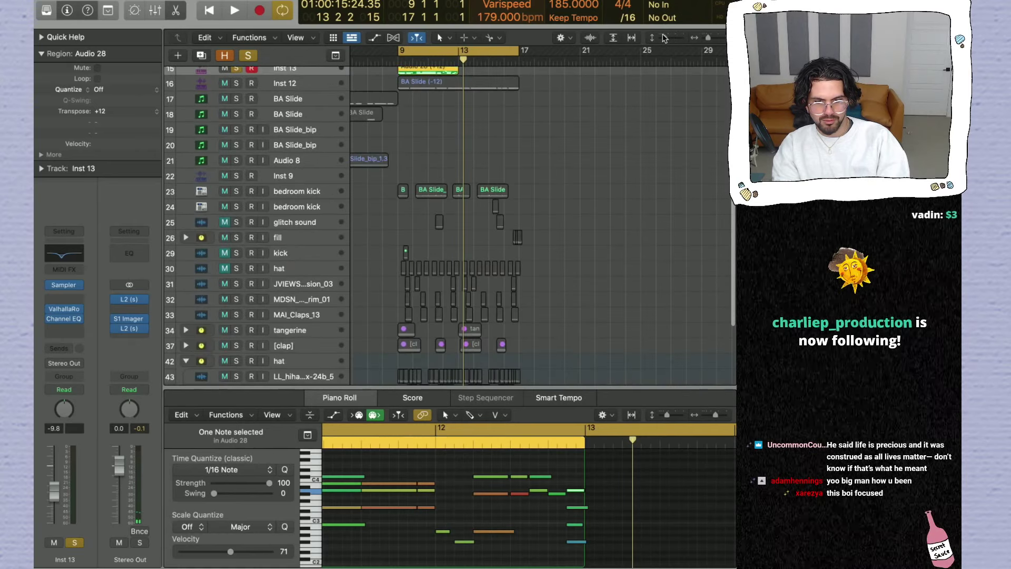
key("n")
key("n")
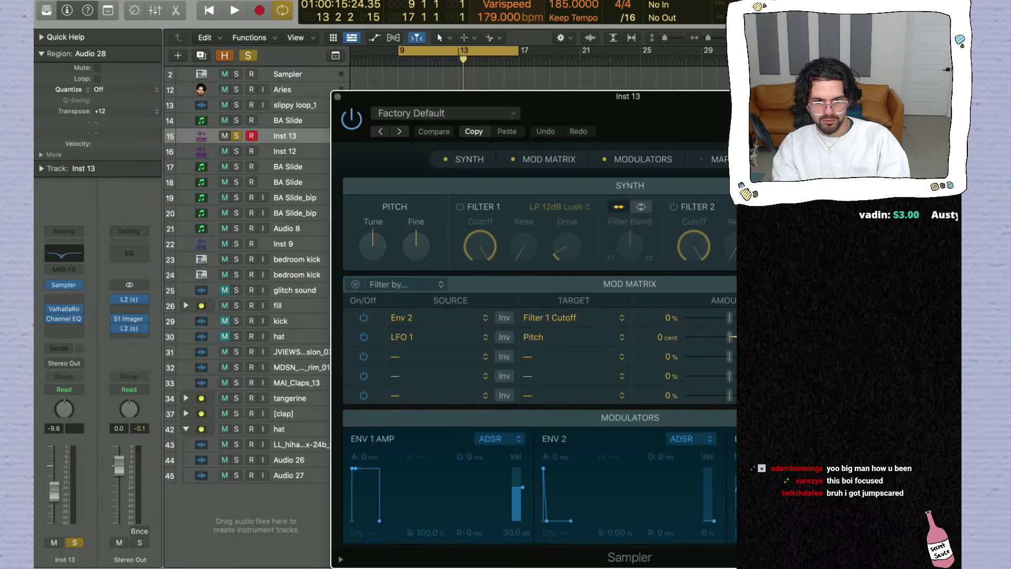
Step: Load the SM43_vth_cst_perc_gltc_blipped sample into the Sampler and set its zone's key range to F-1 to F4
left_click_drag(745, 101, 424, 99)
left_click_drag(732, 279, 401, 153)
left_click_drag(374, 108, 409, 99)
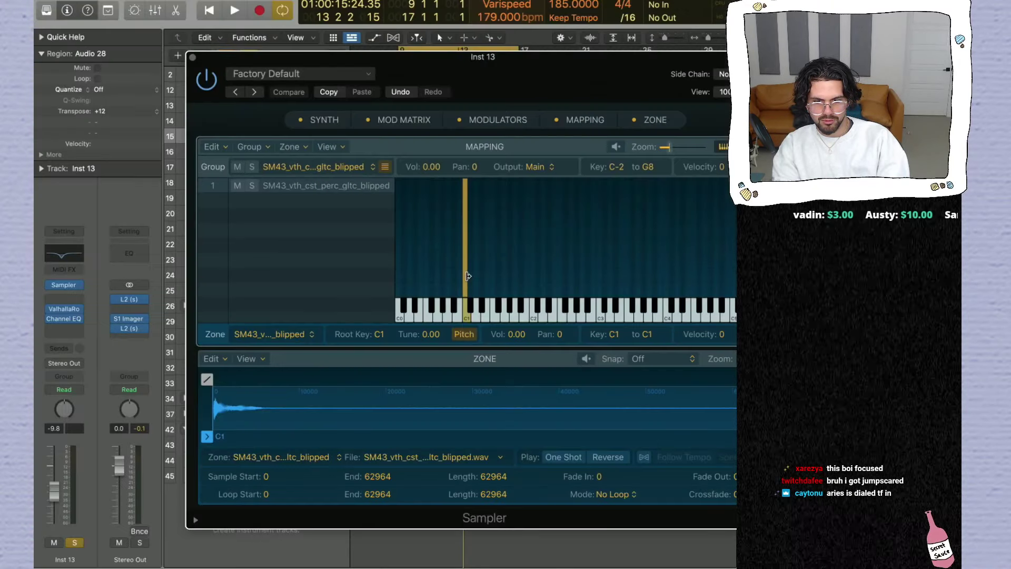
left_click_drag(469, 275, 694, 258)
left_click_drag(463, 266, 411, 271)
Step: Try the sample zone's tune at -24.00 during playback
key("space")
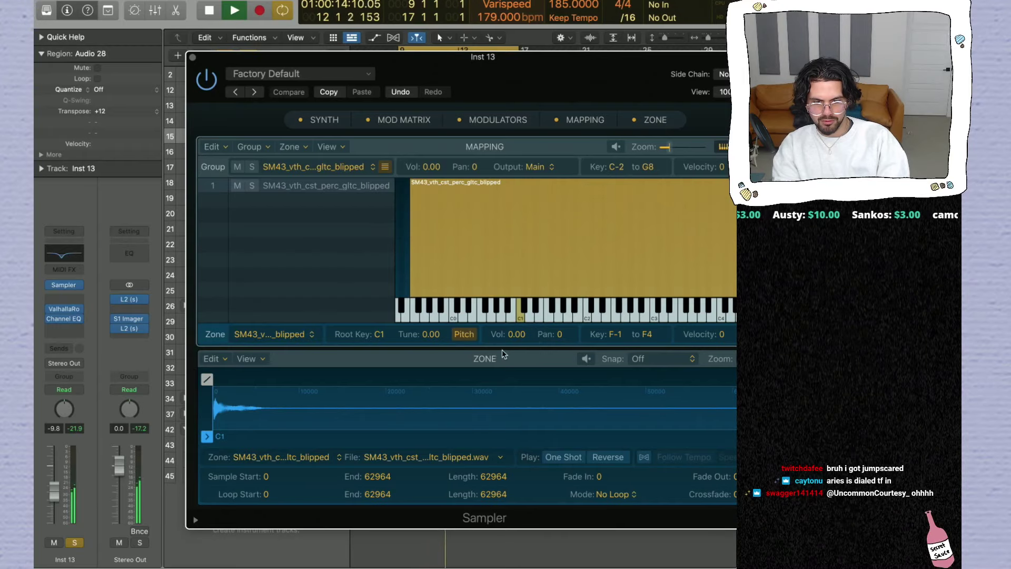
key("space")
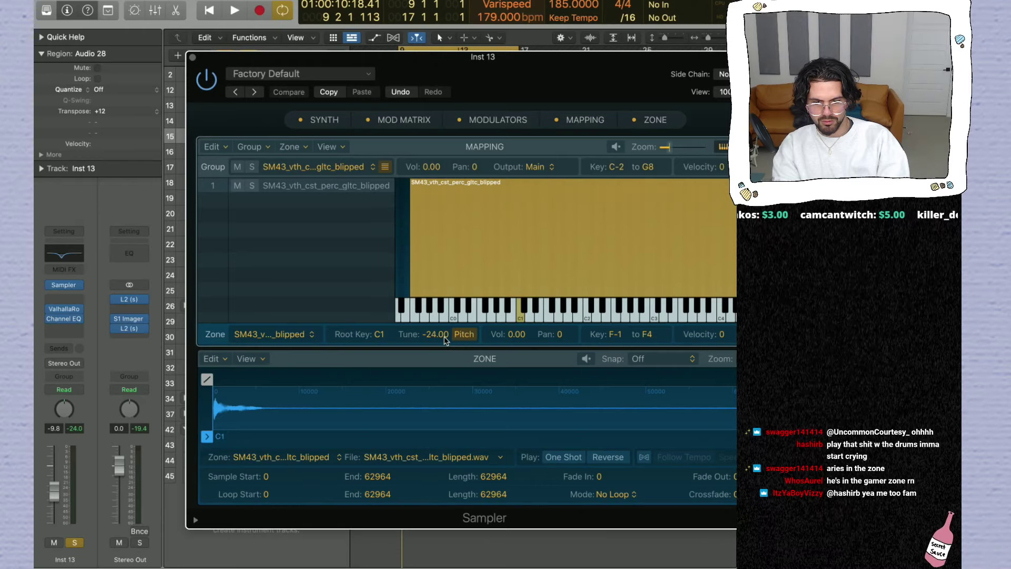
scroll(445, 339, "down", 2)
key("space")
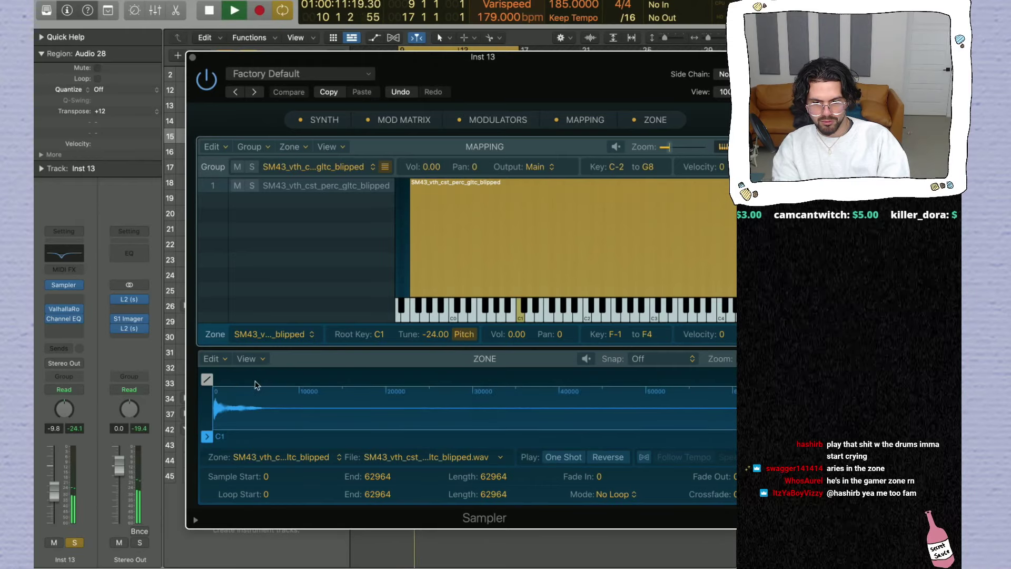
Step: Raise the Inst 13 volume to -1.0 dB and play the region again
left_click_drag(54, 490, 59, 453)
key("space")
key("space")
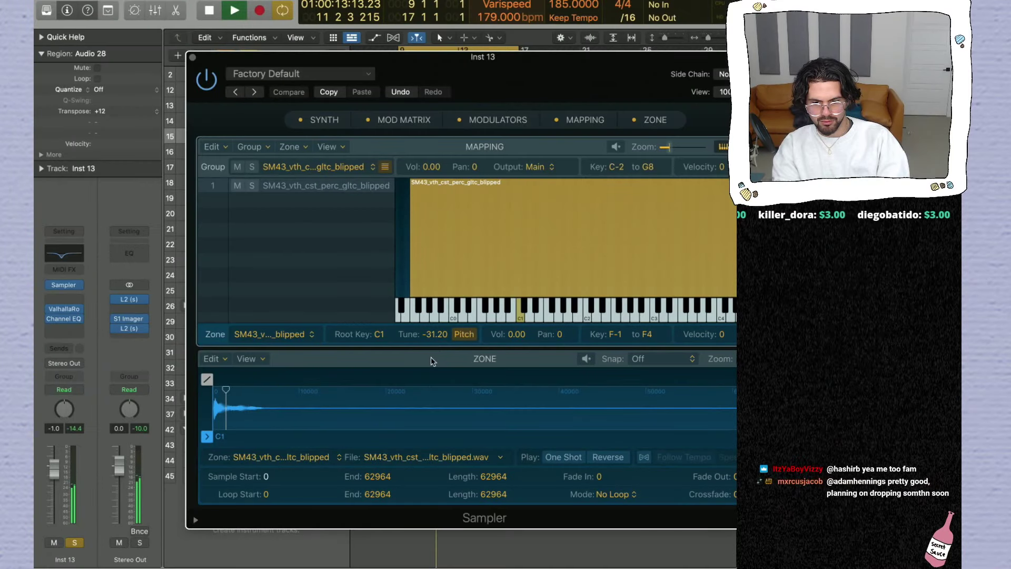
Step: Set the sample zone's tune to -36.00, close the Sampler and stop playback
left_click_drag(431, 362, 433, 372)
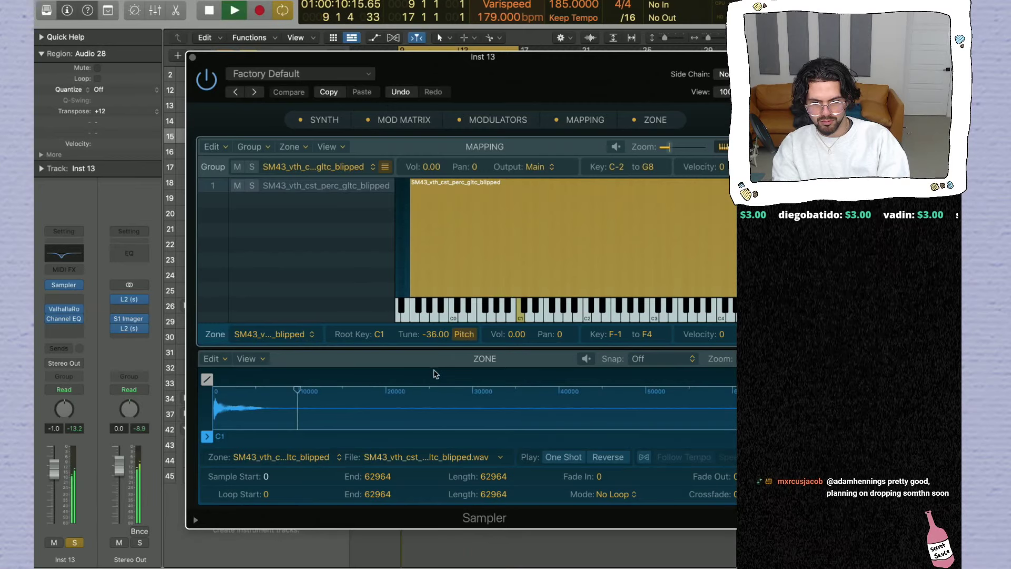
left_click(193, 58)
key("space")
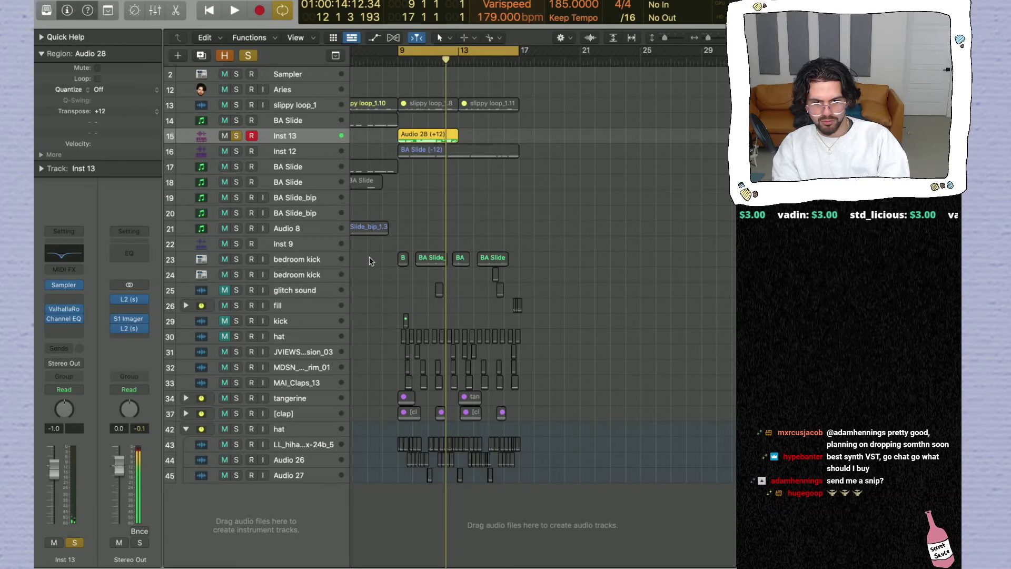
mouse_move(72, 289)
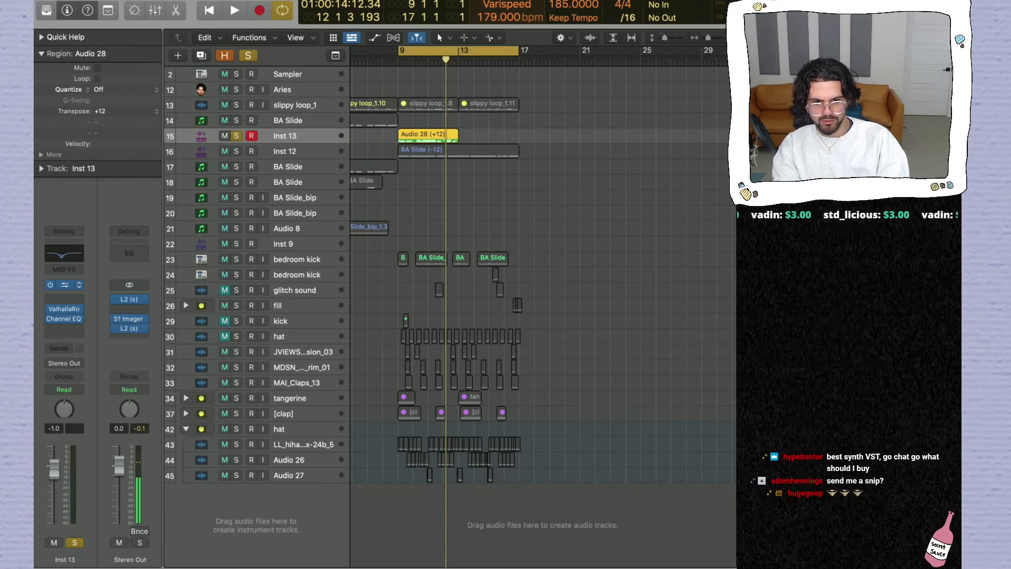
Step: Open the Inst 13 Sampler, extend the ph_perc_808blip zone's key range to C#0 to D#4 and play the region
left_click(67, 289)
key("super+z")
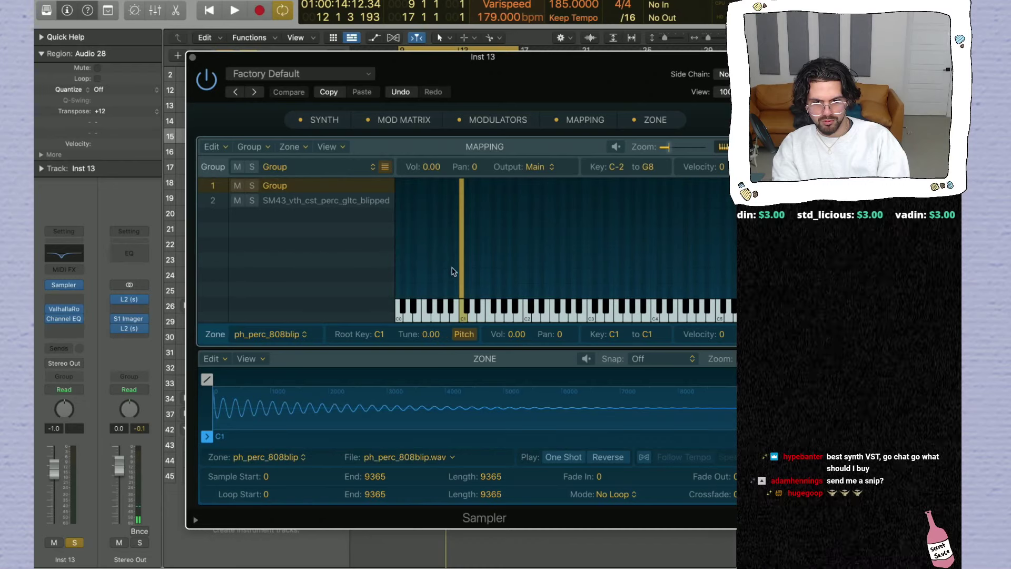
left_click(319, 203)
left_click(334, 188)
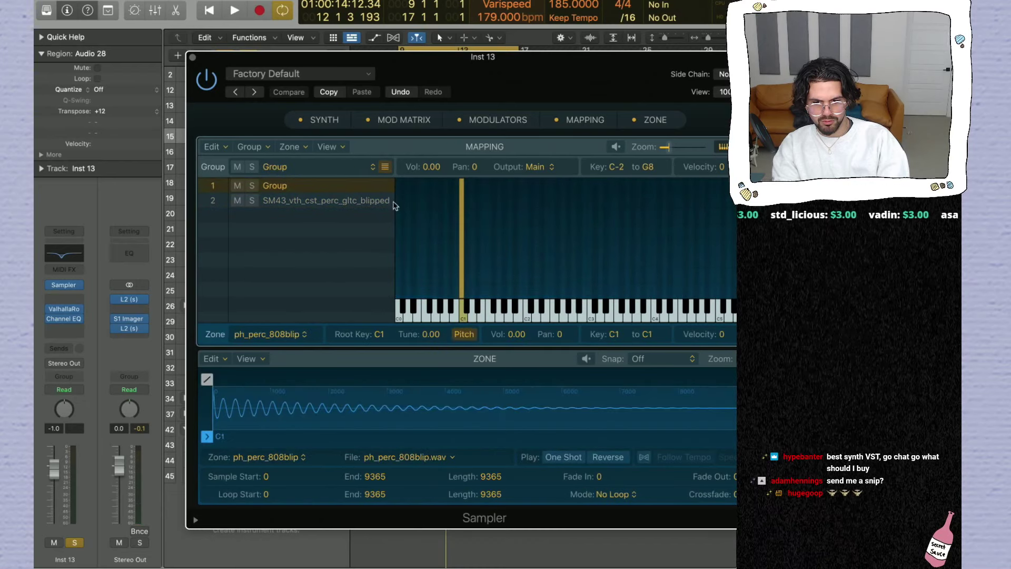
left_click_drag(465, 275, 672, 241)
left_click_drag(461, 272, 402, 272)
key("space")
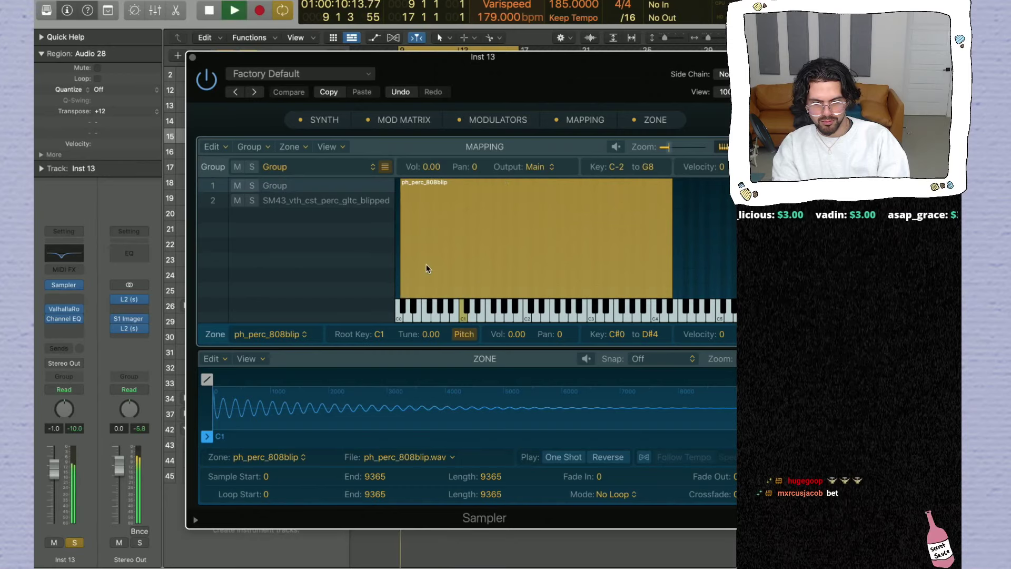
Step: Delete the SM43_vth_cst_perc_gltc_blipped group, set the ph_perc_808blip zone's root key to C4 and close the Sampler
left_click(318, 189)
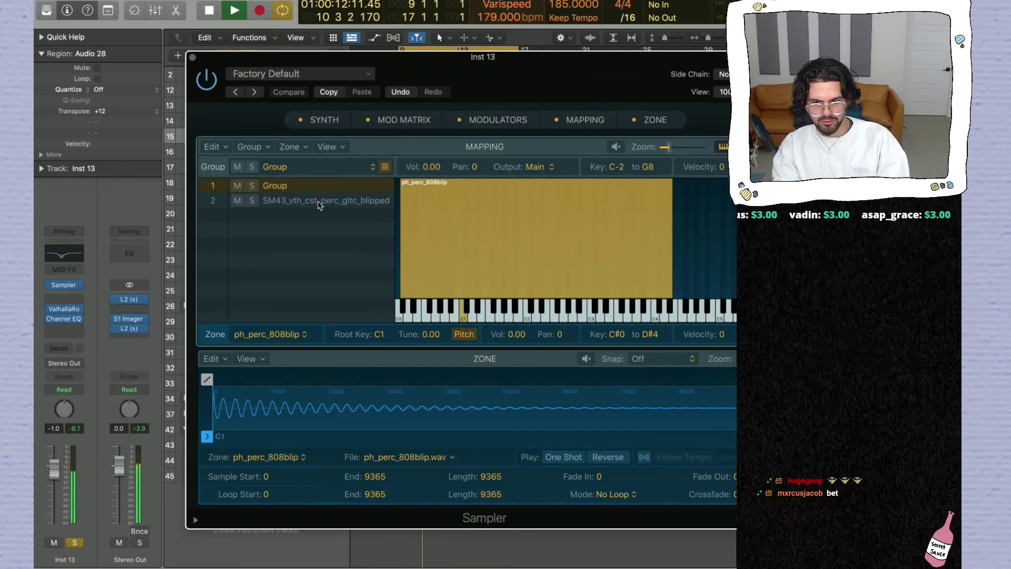
left_click(319, 202)
key("Delete")
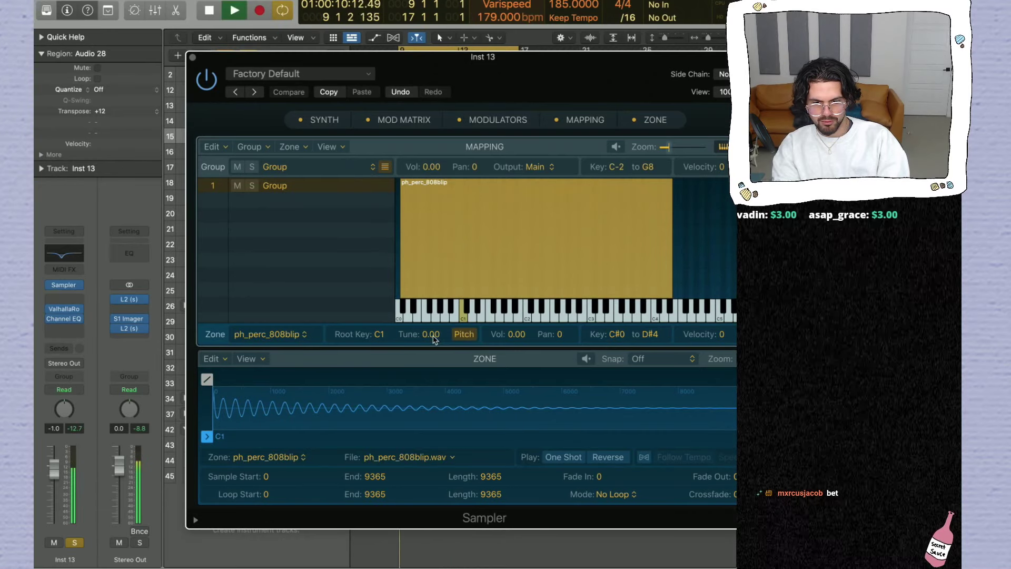
mouse_move(371, 342)
left_mouse_down()
mouse_move(377, 359)
mouse_move(400, 254)
mouse_move(389, 313)
left_mouse_up()
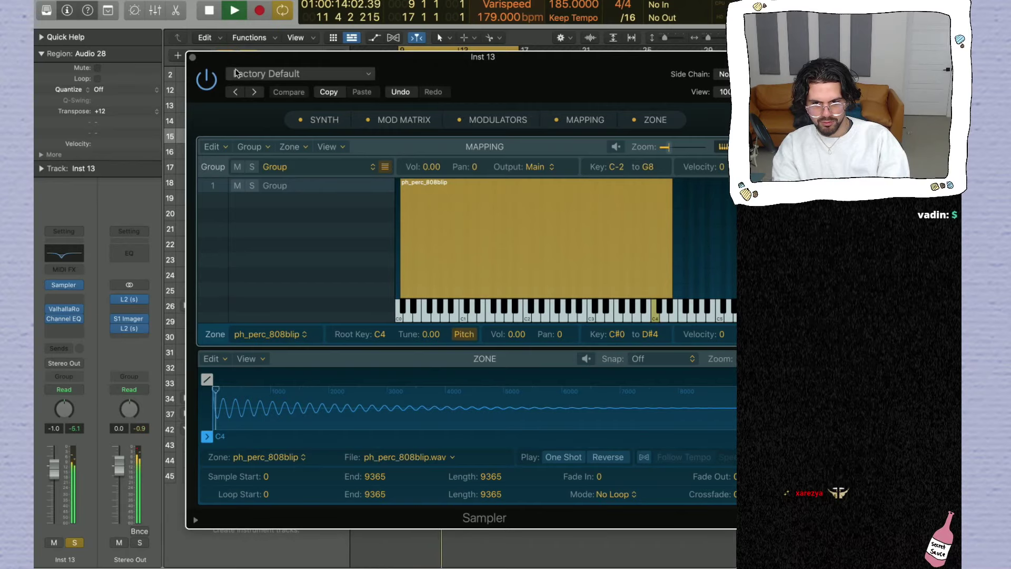
key("space")
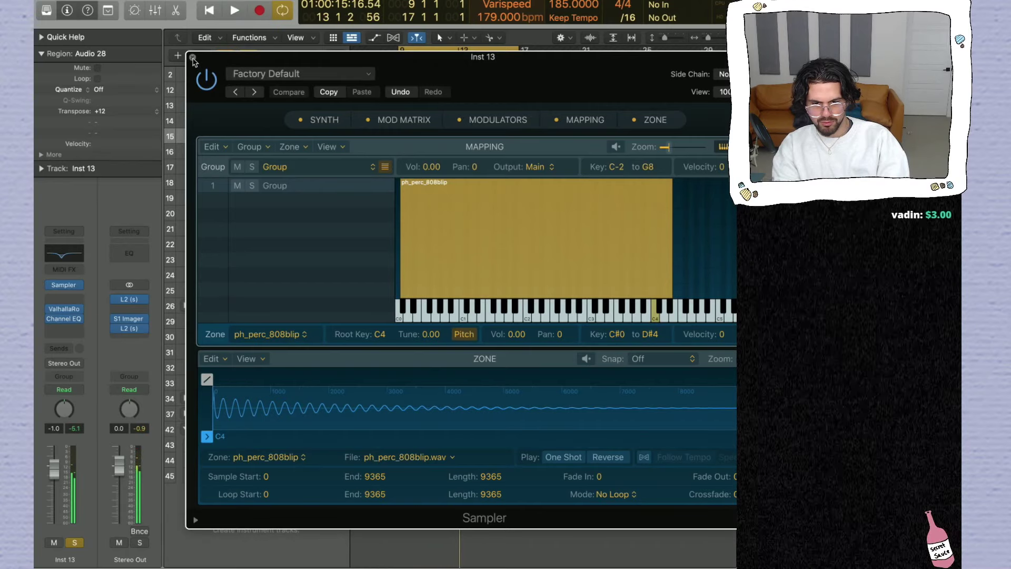
left_click(193, 58)
mouse_move(69, 292)
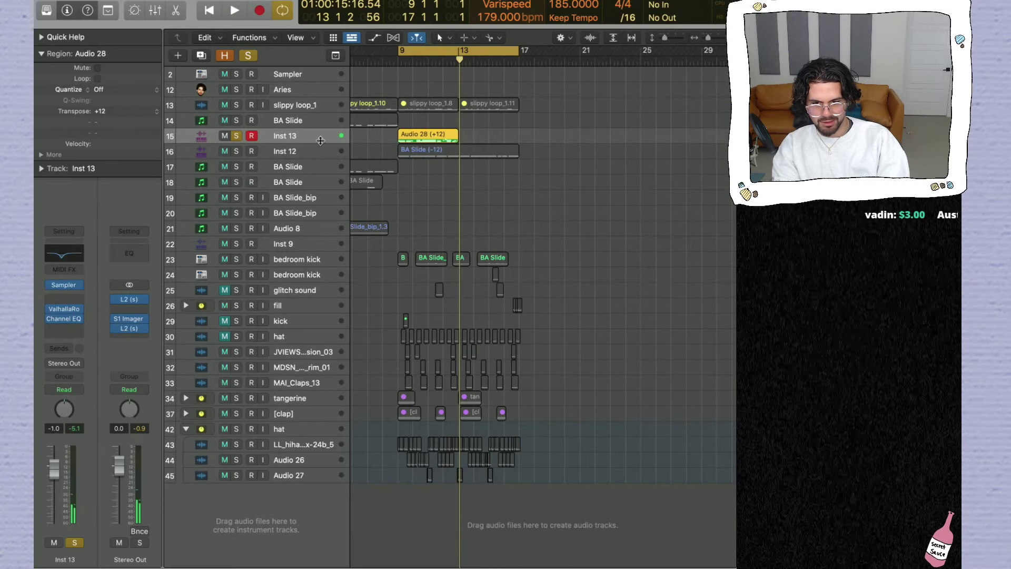
Step: Create one new software instrument track below Inst 13 and load Nexus as its instrument
key("alt+super+n")
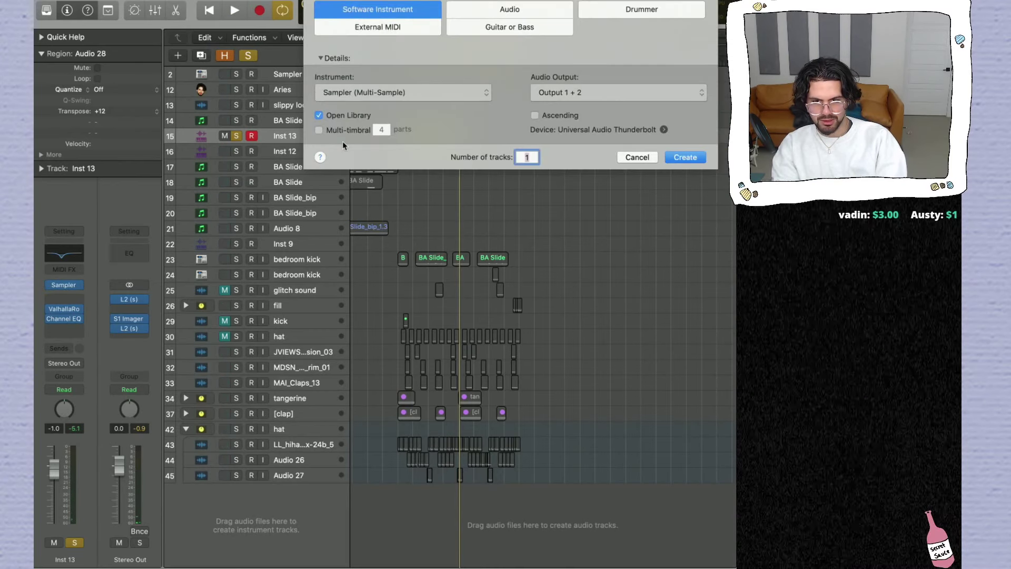
key("Return")
key("i")
key("i")
key("y")
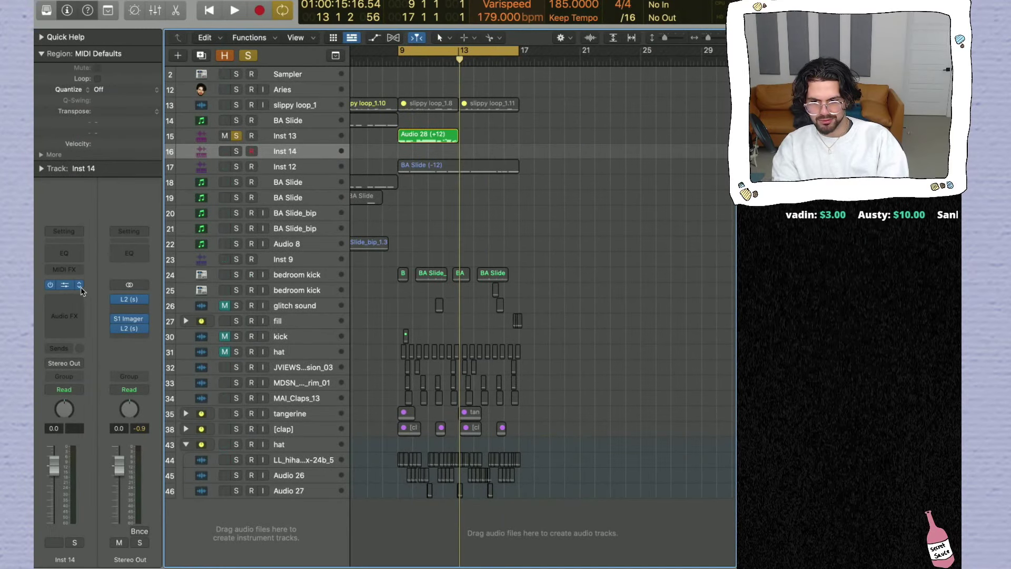
left_click(79, 285)
mouse_move(111, 295)
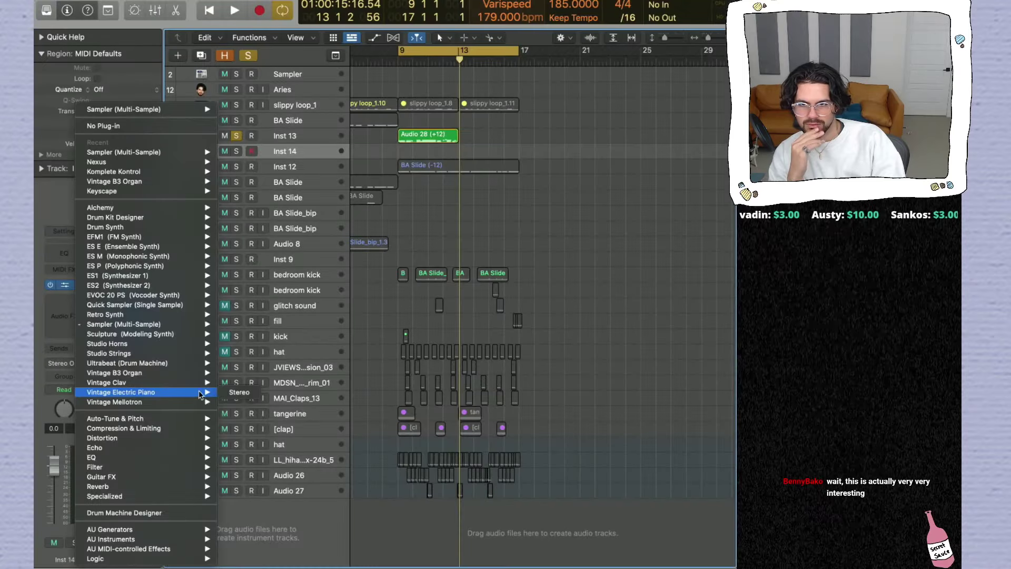
mouse_move(182, 456)
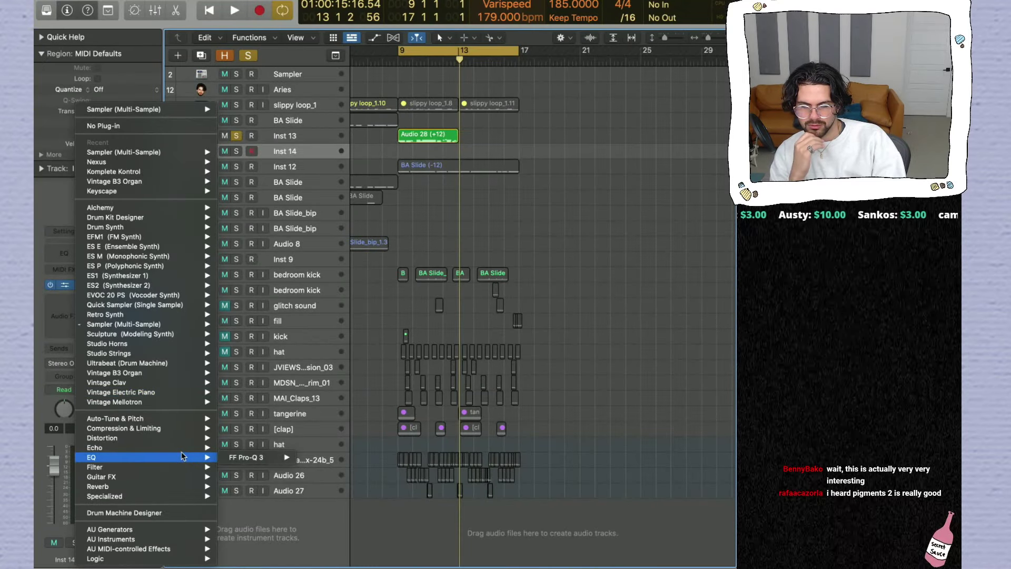
left_click(398, 531)
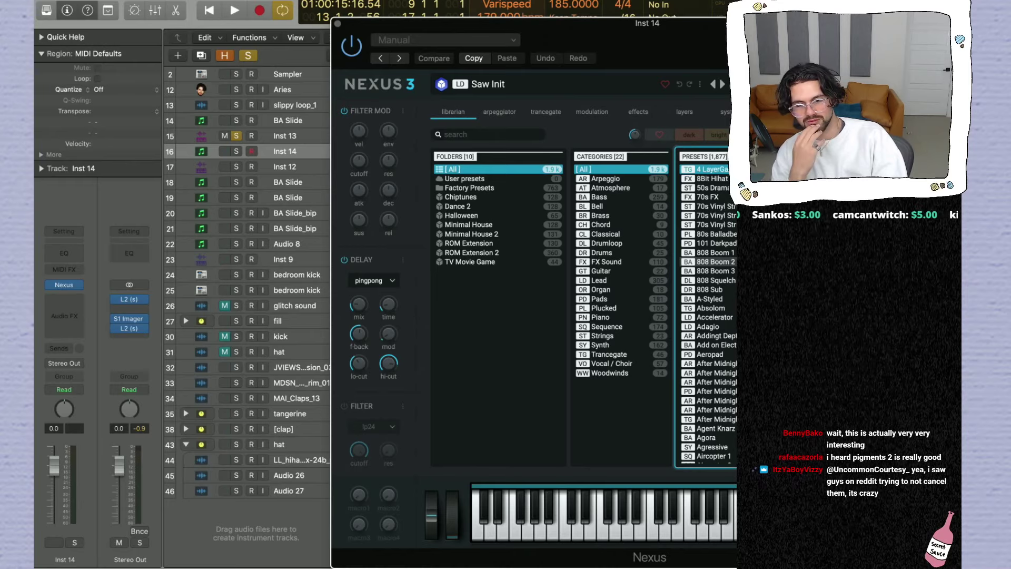
Step: Load the Bounce Whistle preset from the Plucked category in Nexus and take Inst 13 out of solo
scroll(708, 364, "down", 12)
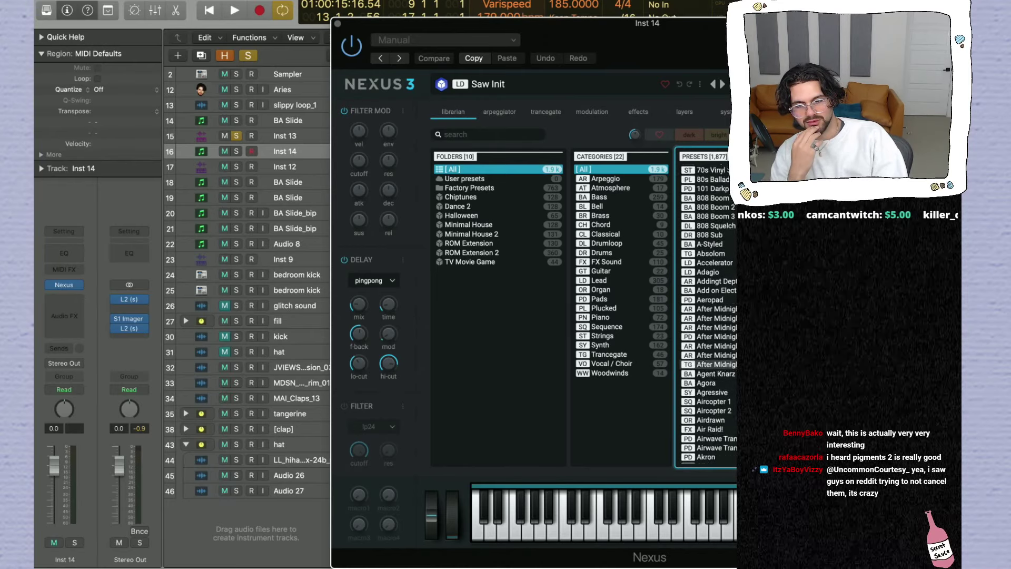
scroll(709, 363, "down", 1)
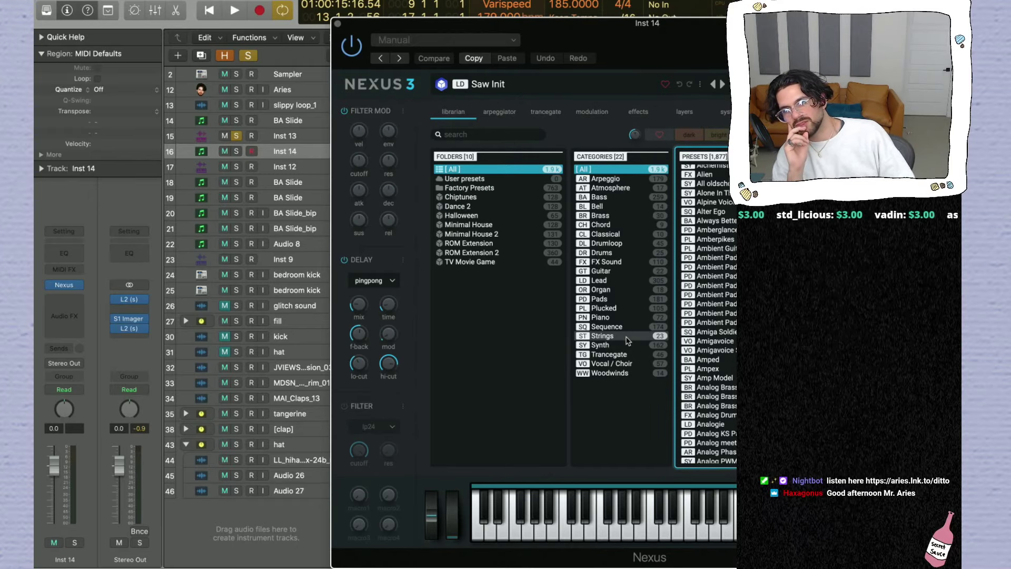
left_click_drag(619, 57, 351, 39)
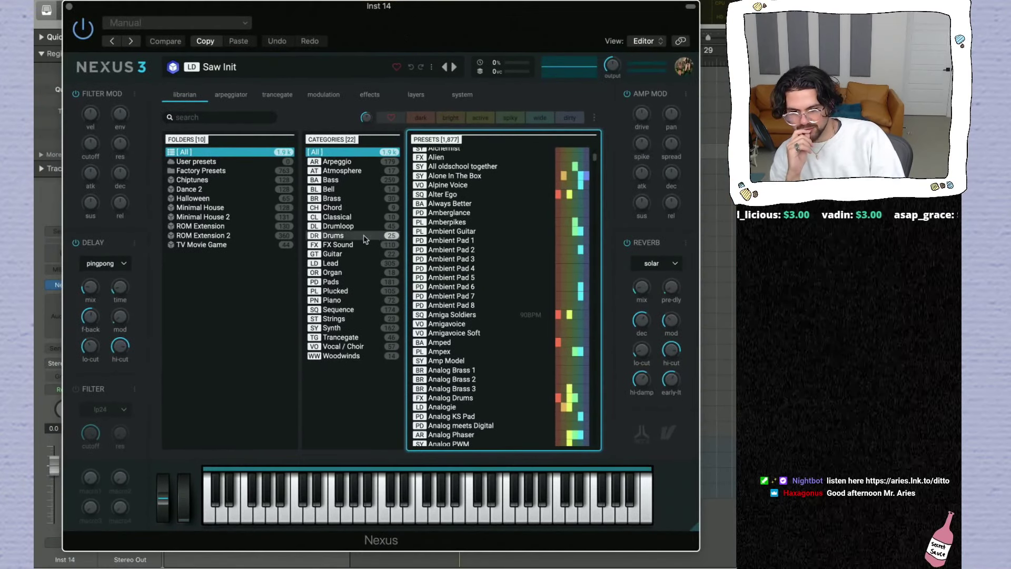
left_click(356, 292)
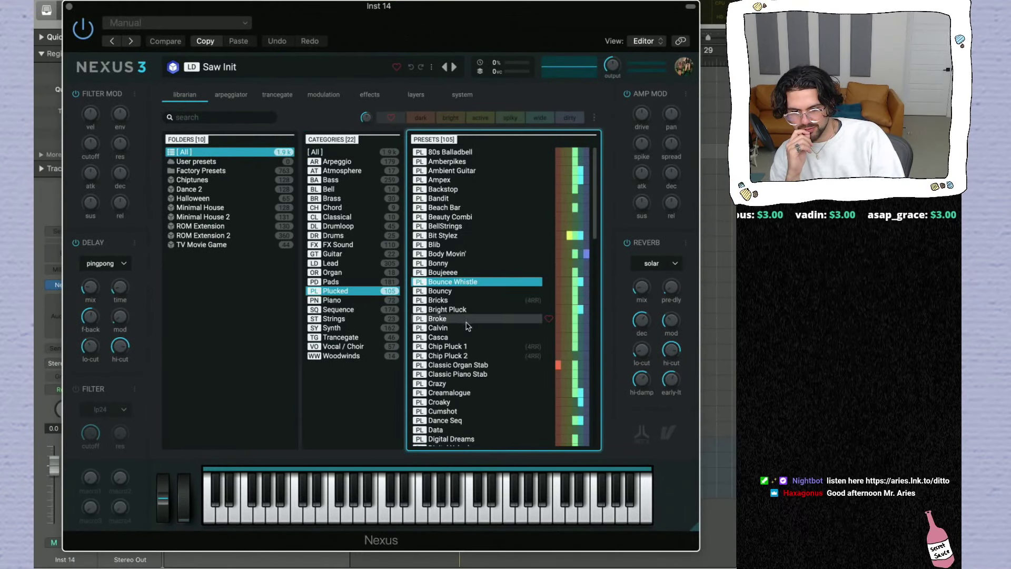
left_click_drag(451, 18, 748, 35)
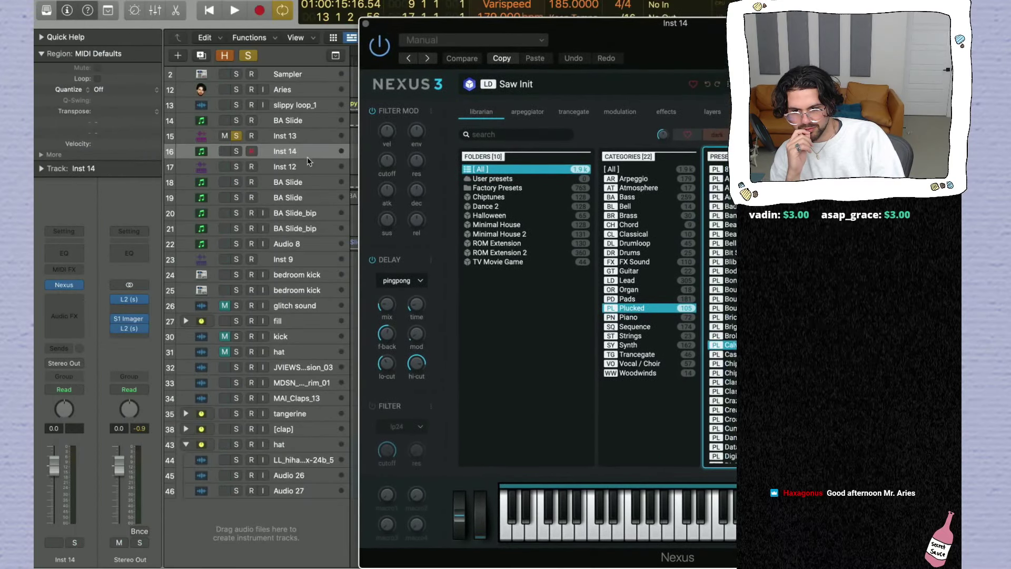
left_click(236, 135)
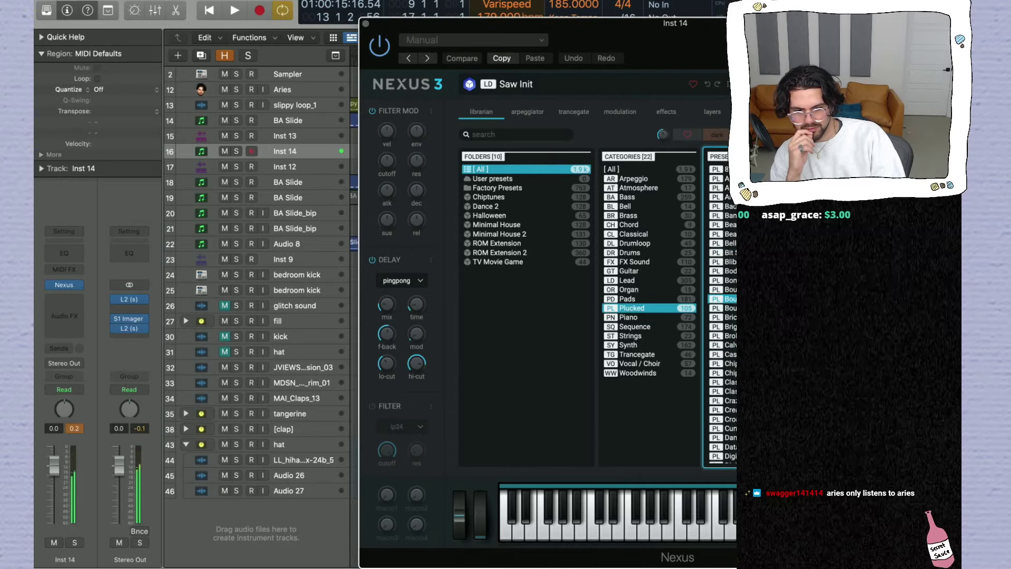
left_click_drag(793, 40, 552, 41)
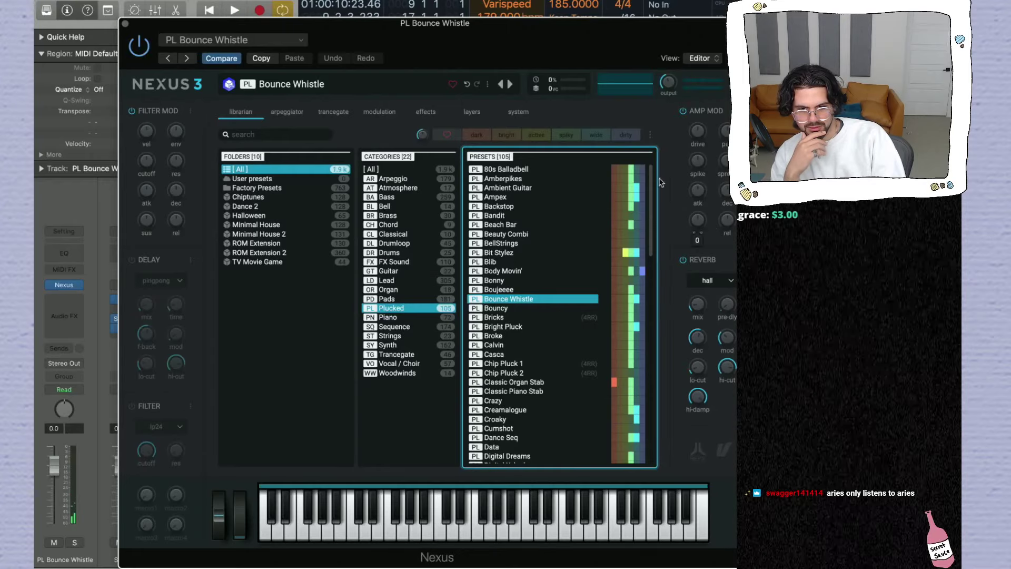
left_click_drag(441, 50, 686, 230)
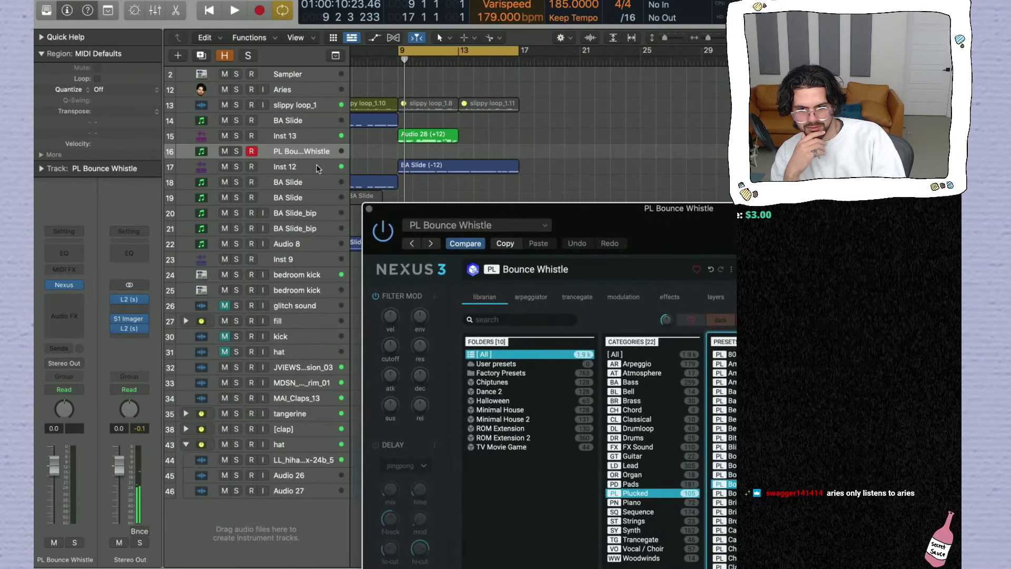
Step: Move the Audio 28 region down to the PL Bounce Whistle track at bar 9, solo that track and play it
left_click_drag(428, 147, 428, 161)
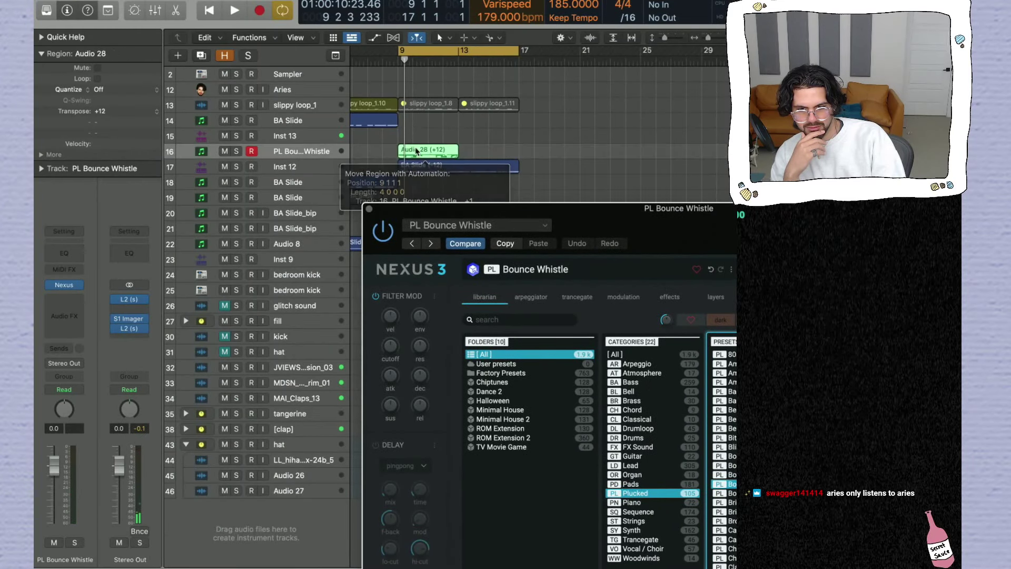
left_click(236, 152)
key("space")
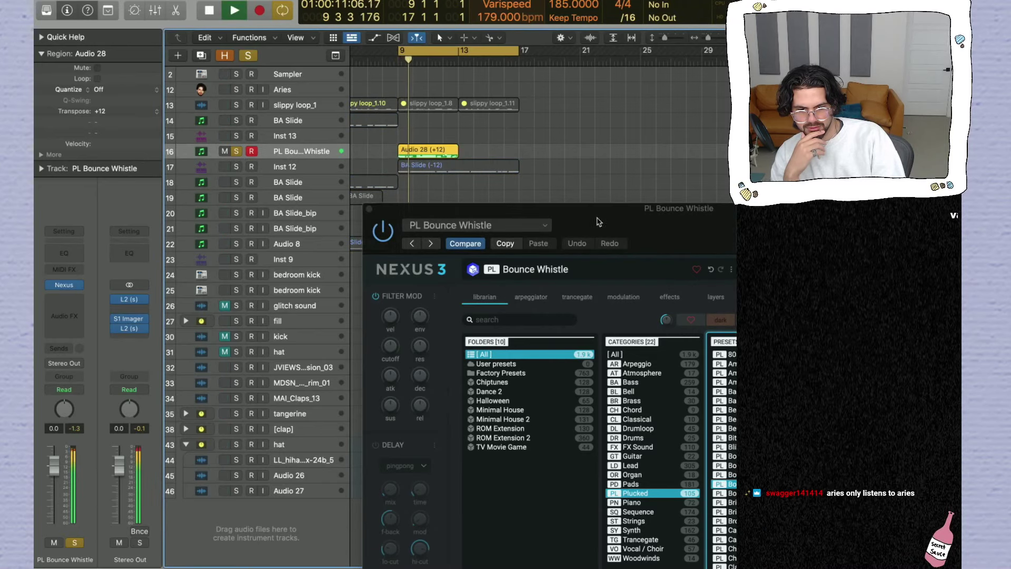
Step: Loop the Audio 28 region up to bar 17 and reset its transpose to zero
left_click_drag(625, 223, 451, 47)
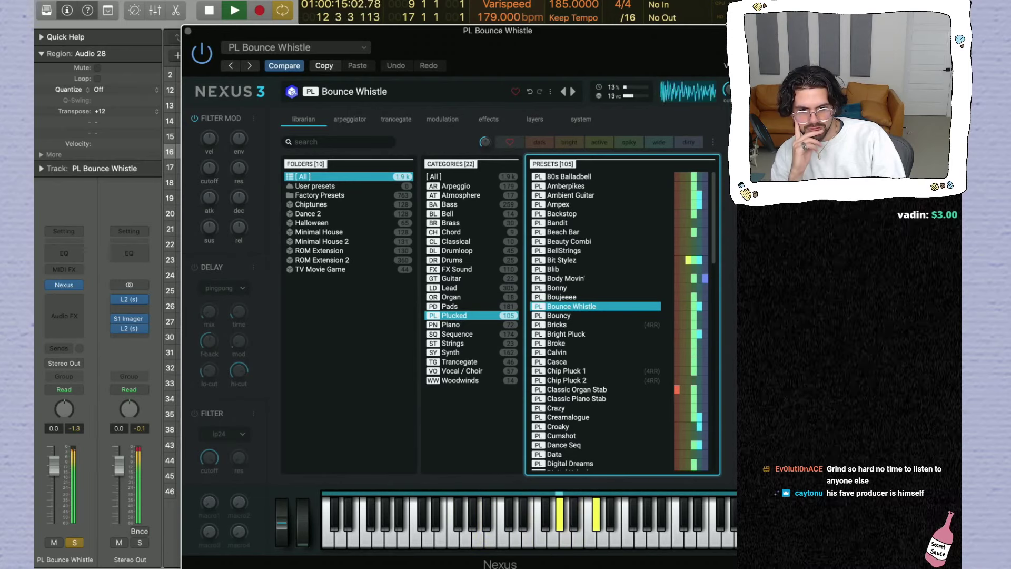
left_click_drag(583, 61, 588, 263)
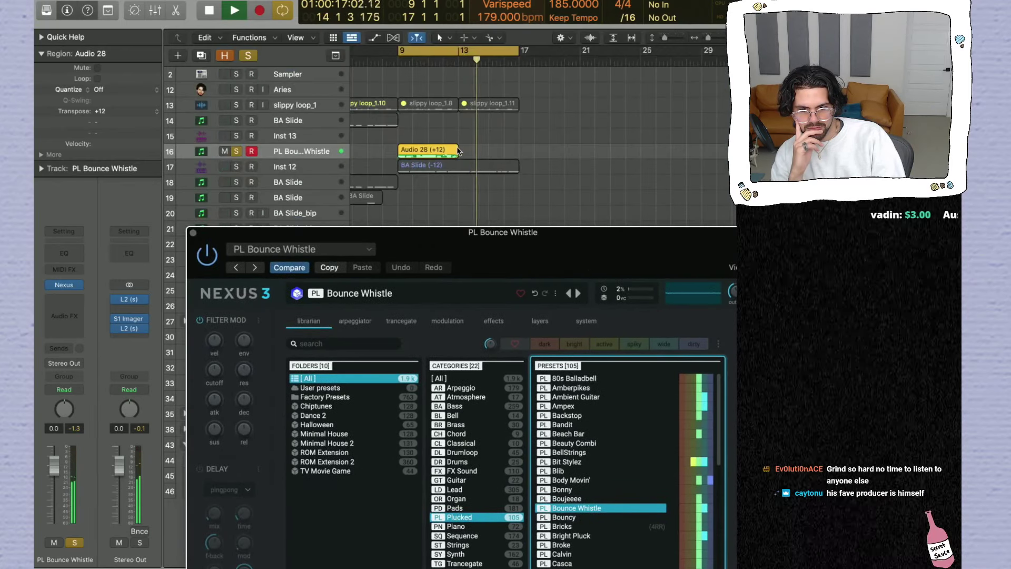
left_click_drag(458, 150, 519, 151)
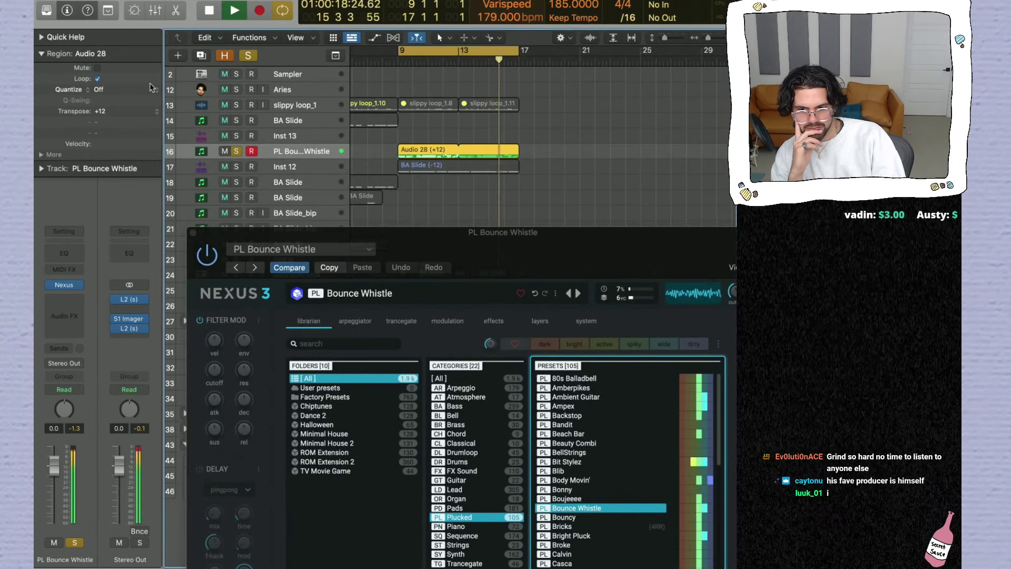
left_click_drag(119, 114, 125, 140)
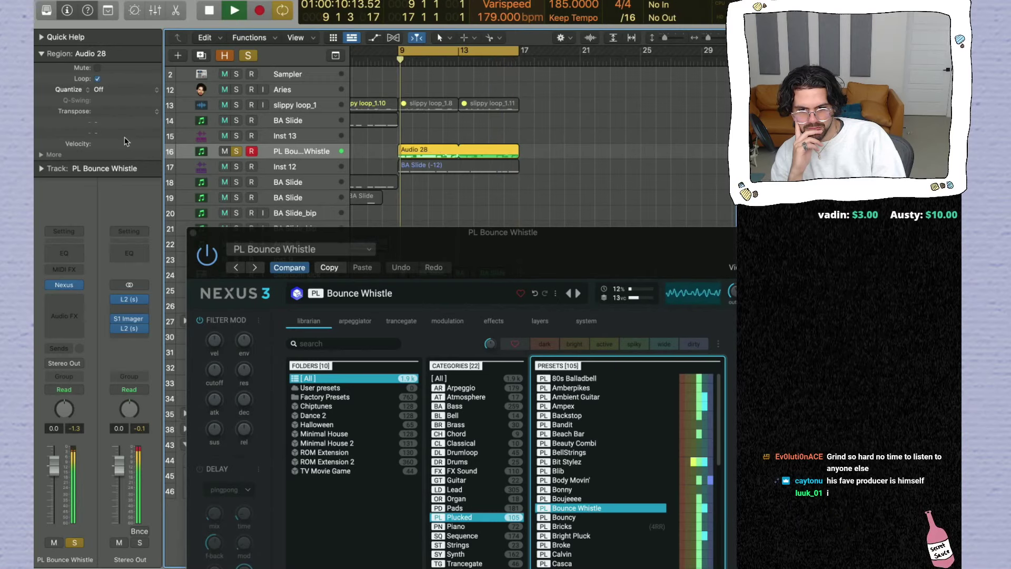
Step: Lower the highest note of the bar 11 chord in Audio 28 in the Piano Roll and listen to the change
left_click_drag(426, 239, 408, 41)
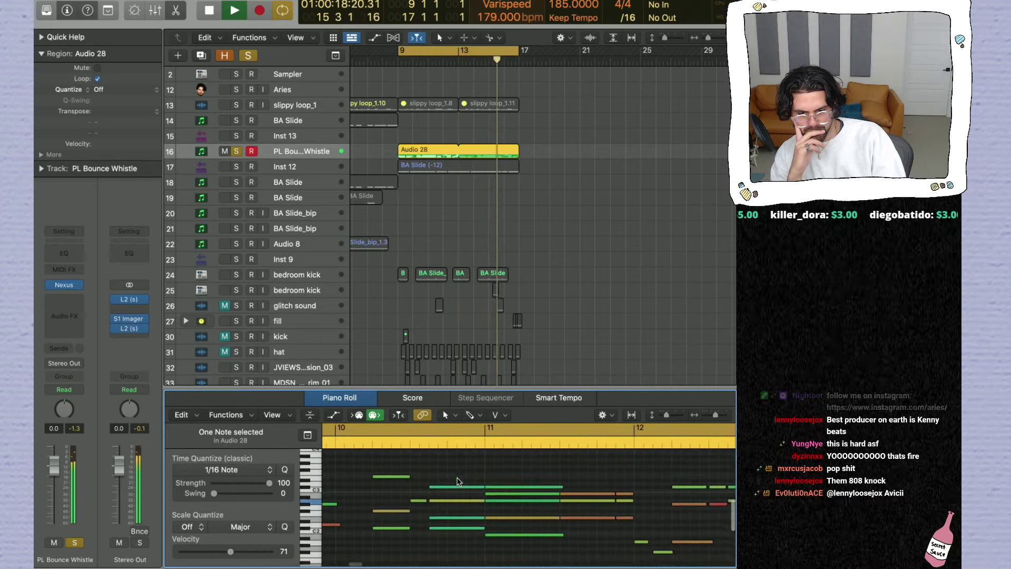
key("space")
key("space")
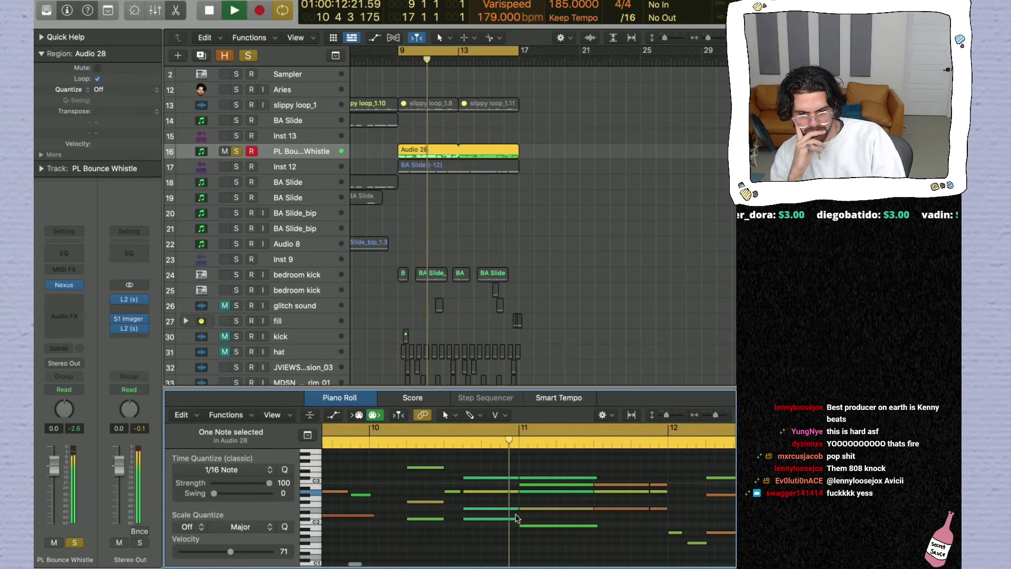
key("space")
scroll(517, 518, "right", 1)
left_click_drag(458, 532, 460, 496)
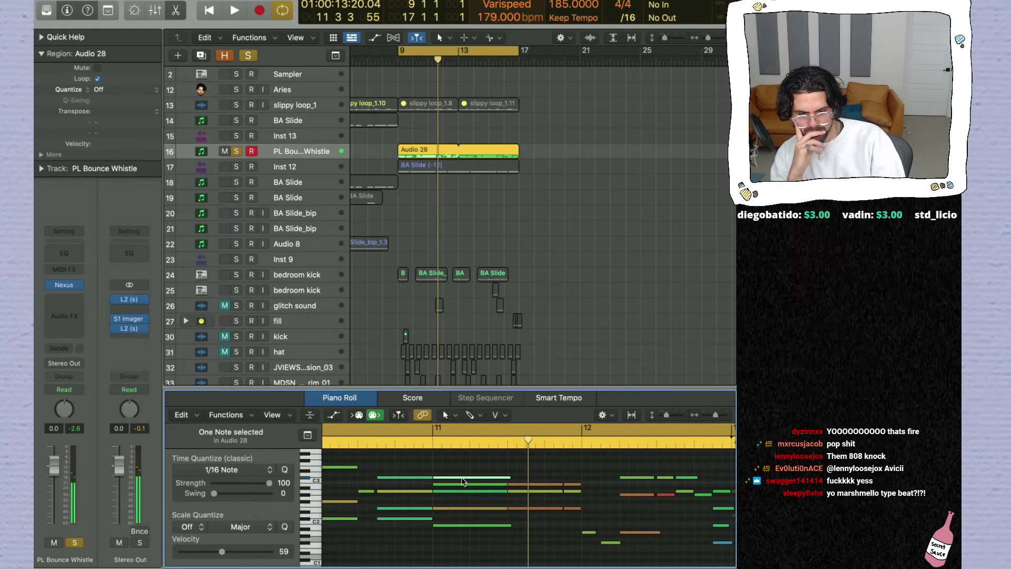
key("space")
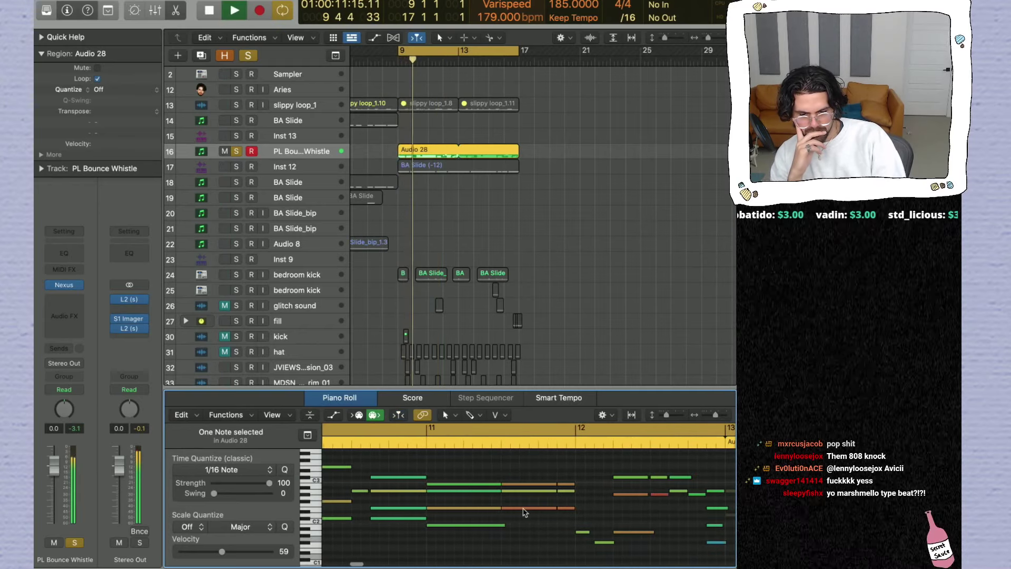
key("space")
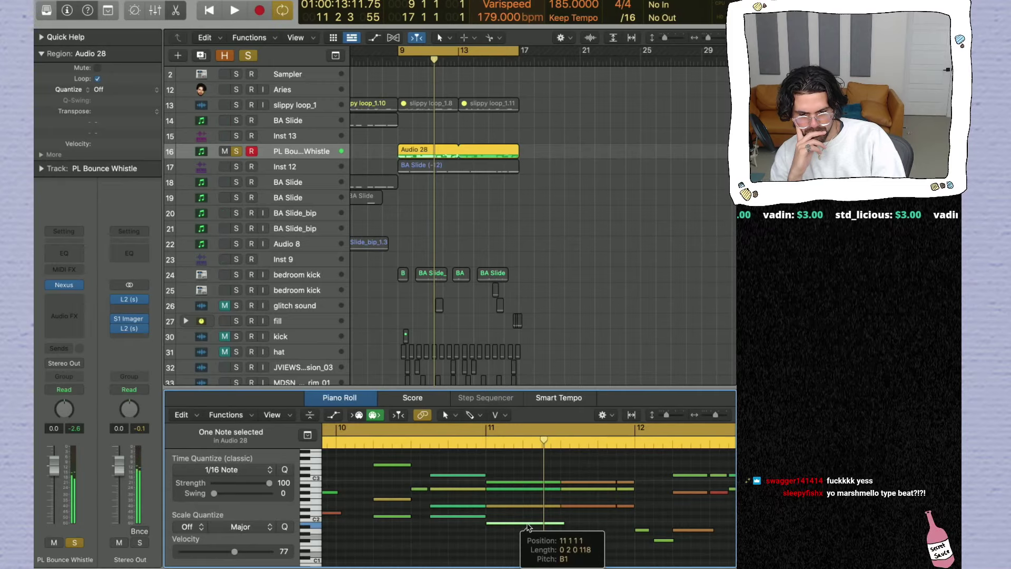
Step: Examine the BA Slide bass notes on Inst 12 around bar 11 in the Piano Roll to compare with the chords
left_click(411, 165)
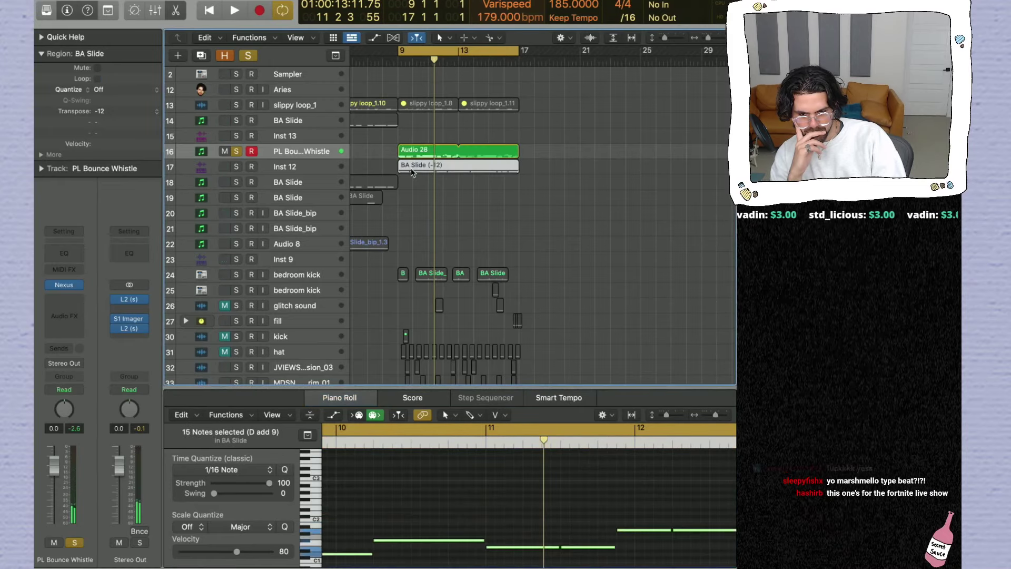
scroll(497, 495, "down", 3)
left_click(501, 509)
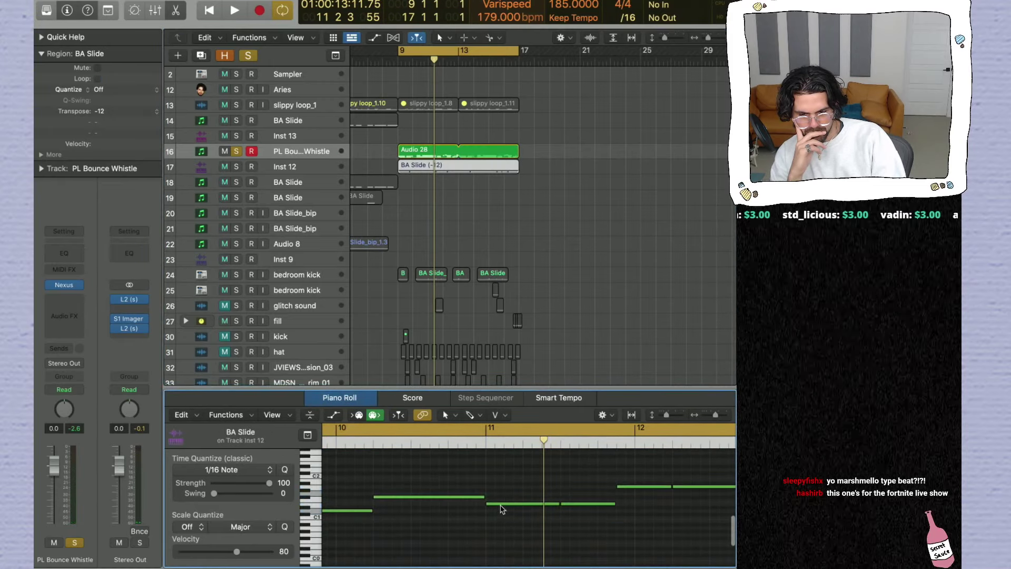
key("super+Left")
key("super+Left")
key("super+Left")
key("super+Right")
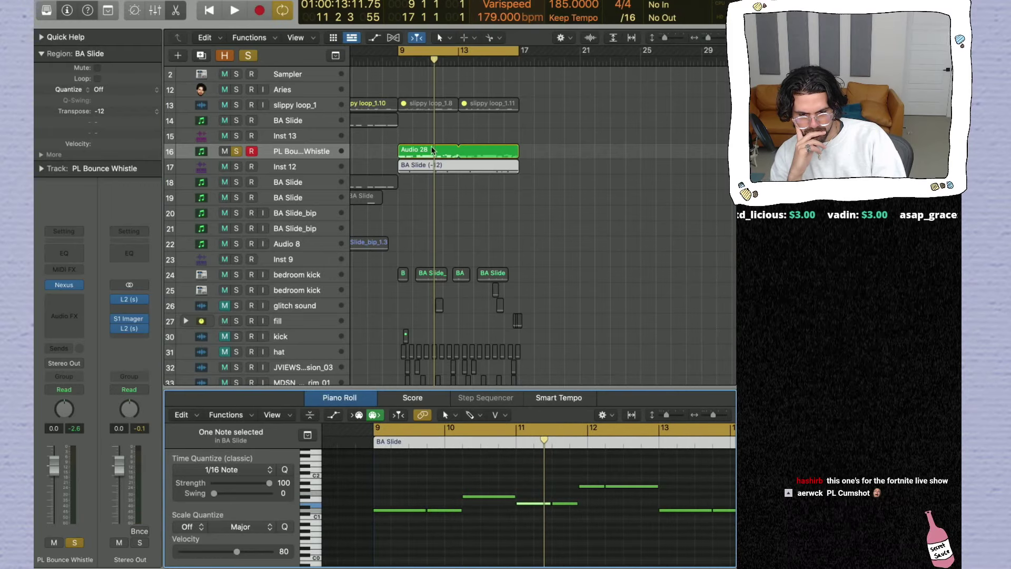
Step: Drop a note of the bar 11 chord in Audio 28 into the bass register and play it back
left_click(432, 151)
left_click_drag(529, 474, 528, 507)
key("space")
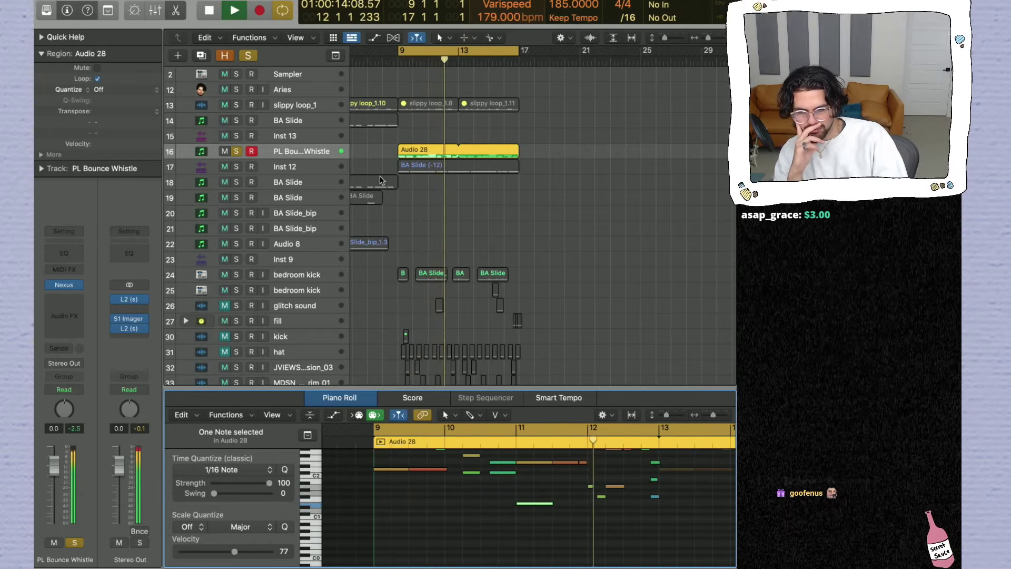
key("space")
Step: Copy the low bar 11 note in Audio 28 to the start of bar 9 and just before bar 10, both at D1, and play
left_click_drag(518, 504, 387, 514)
key("space")
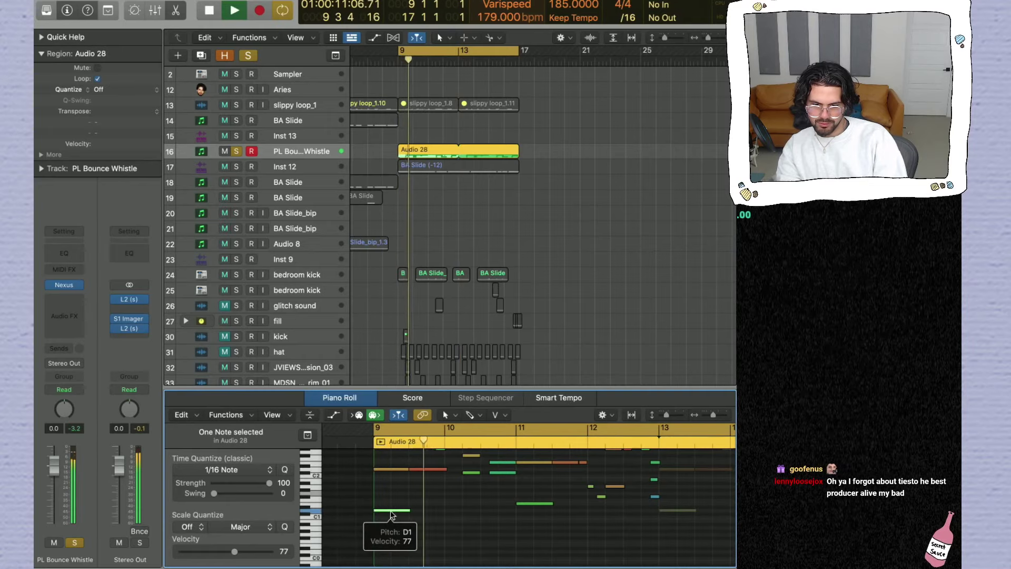
key("space")
key("space")
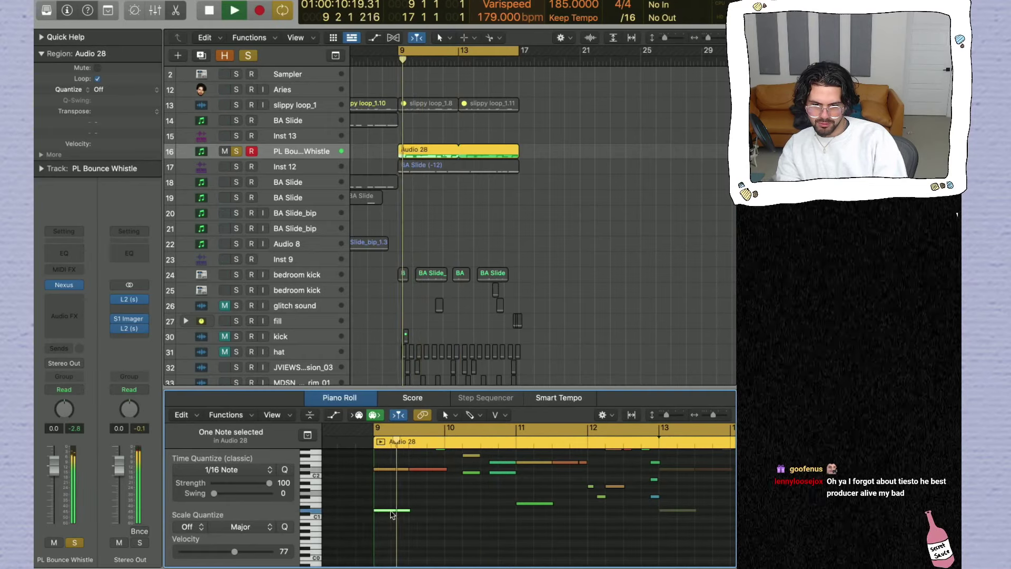
left_click_drag(391, 515, 455, 515)
key("space")
key("space")
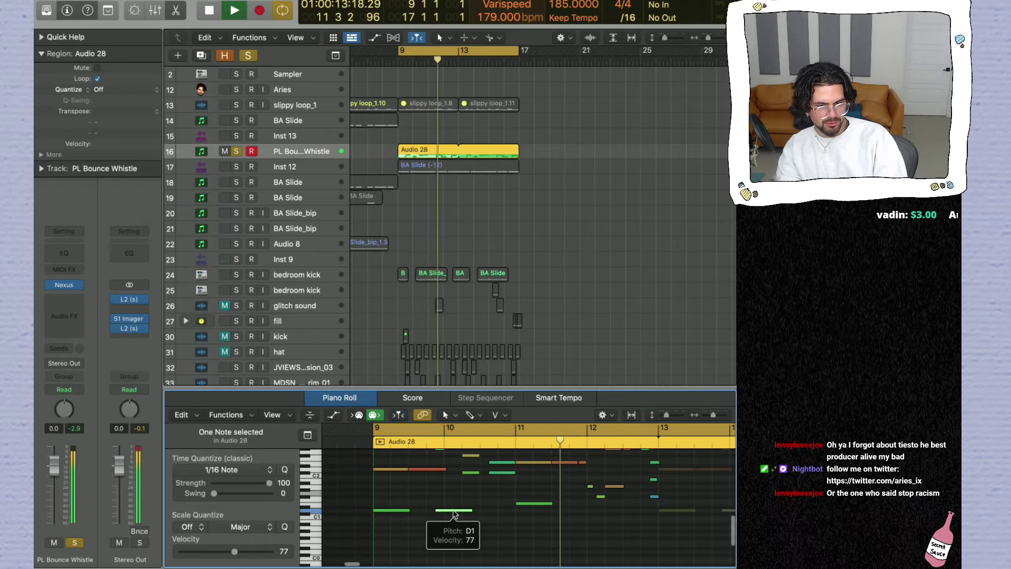
Step: Solo the Inst 12 bass track together with the PL Bounce Whistle chords
scroll(468, 511, "right", 3)
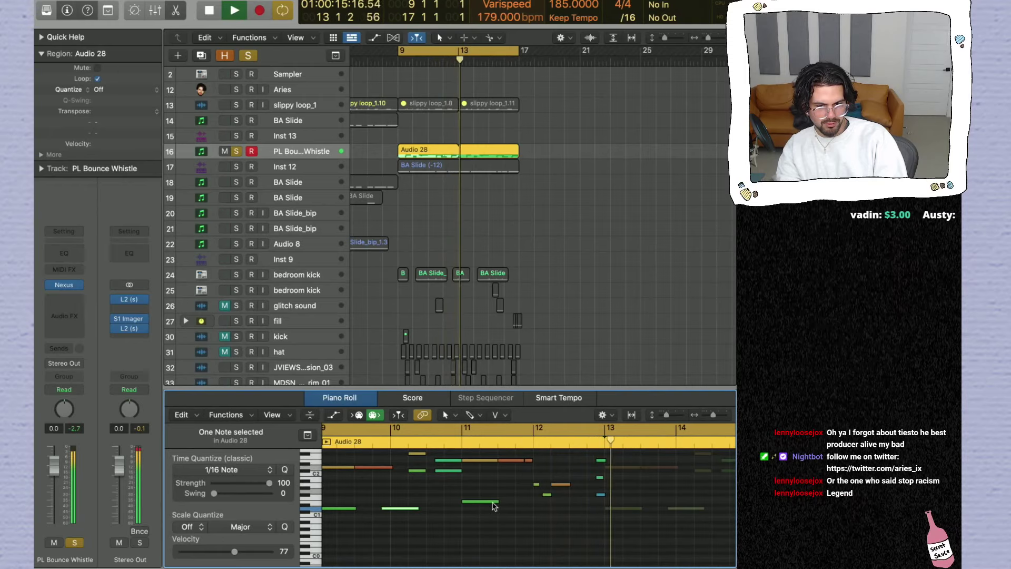
key("super+Left")
key("super+Left")
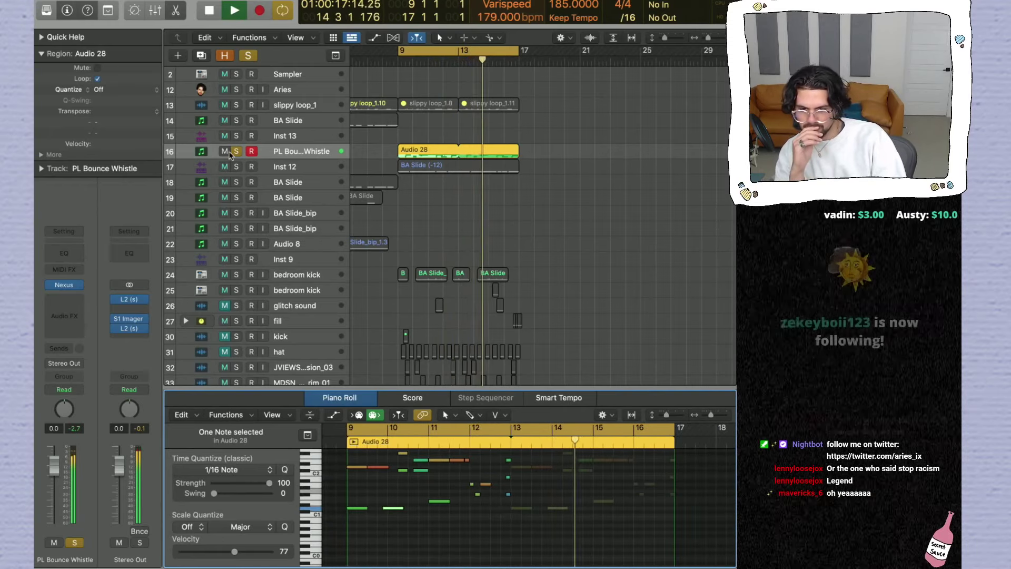
left_click(236, 166)
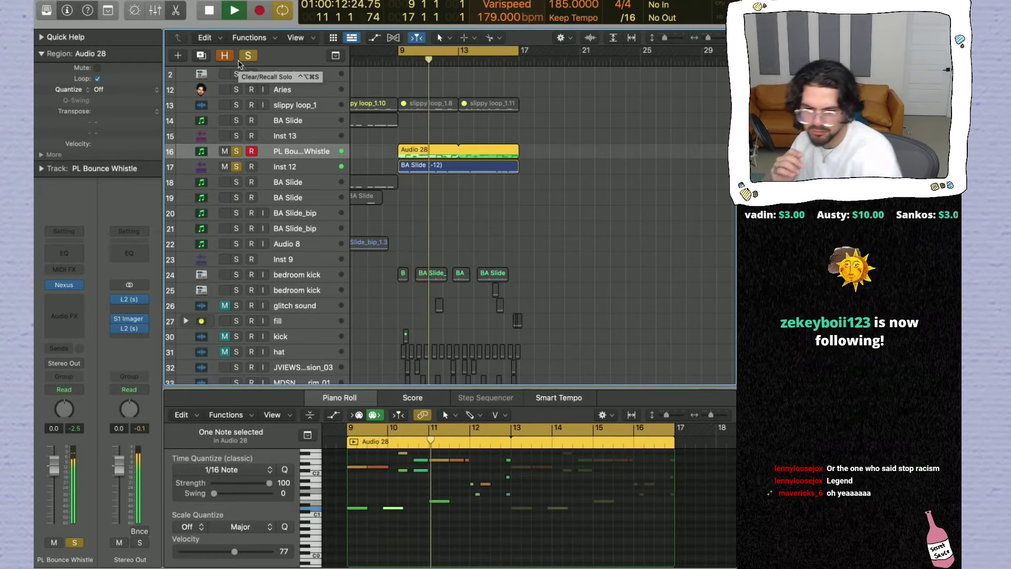
Step: Insert a stereo ValhallaRoom reverb on the PL Bounce Whistle track and set its decay to 0.18 s
left_click(64, 305)
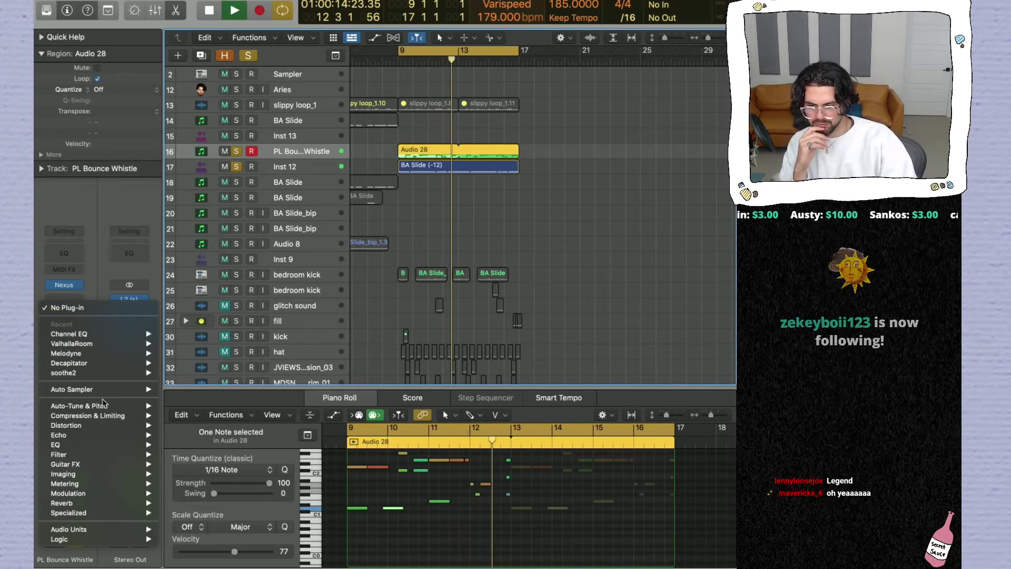
mouse_move(62, 503)
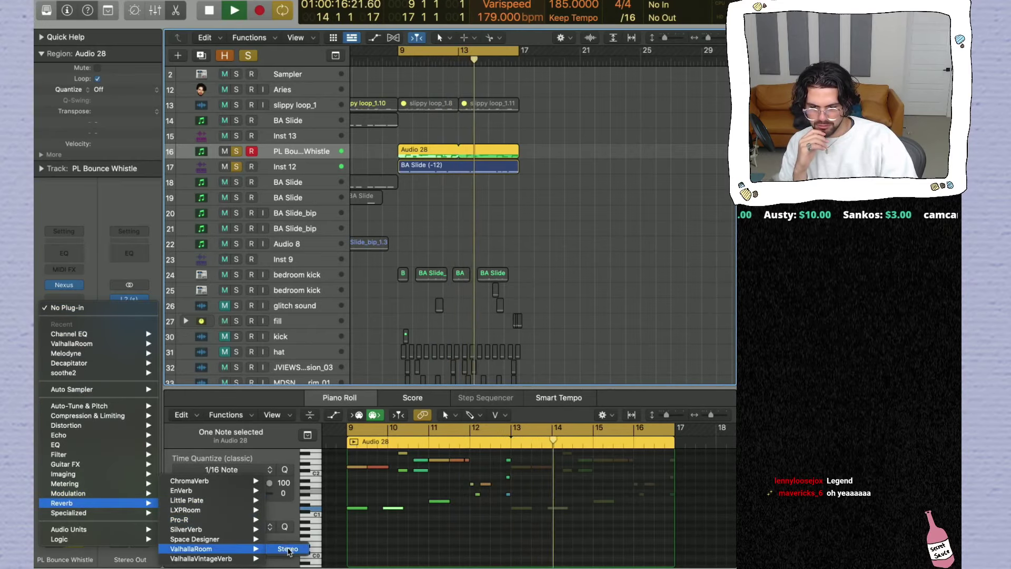
left_click(287, 549)
left_click_drag(447, 336, 442, 363)
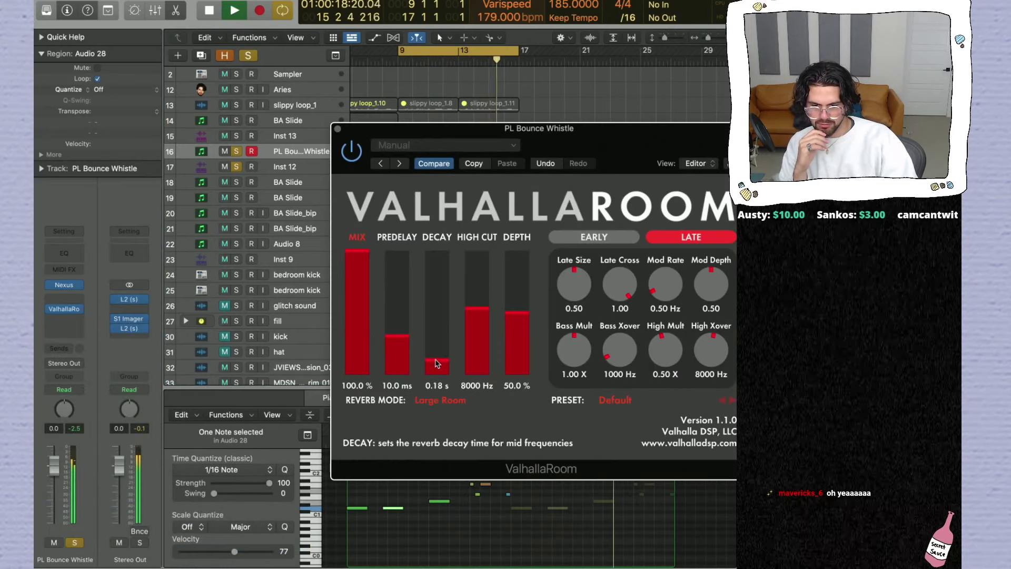
mouse_move(358, 263)
left_mouse_down()
mouse_move(352, 301)
mouse_move(352, 260)
left_mouse_up()
left_click(338, 129)
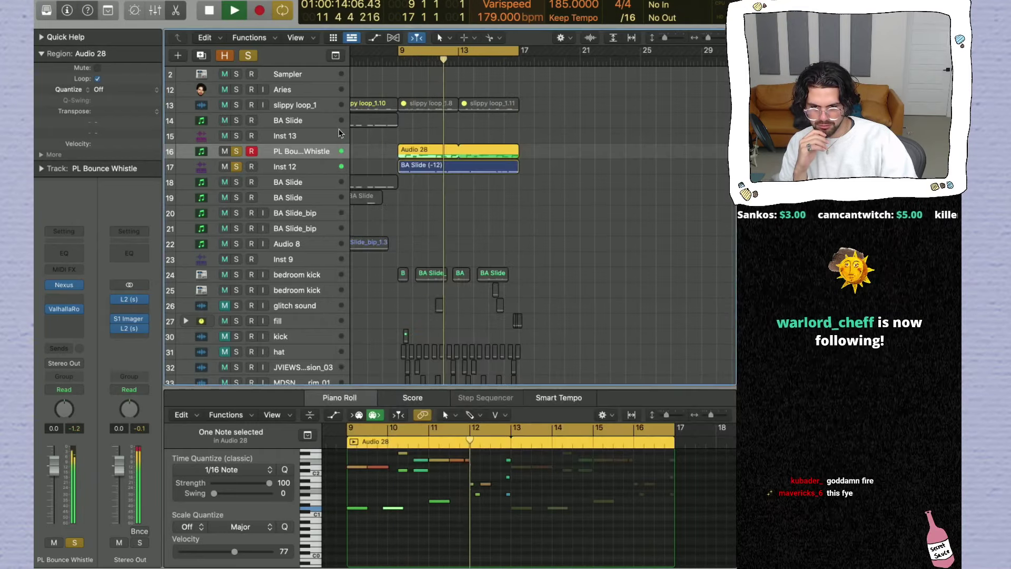
Step: Fit all tracks in the arrangement view and add the hat stack on track 43 to the solo
key("super+Left")
key("super+Left")
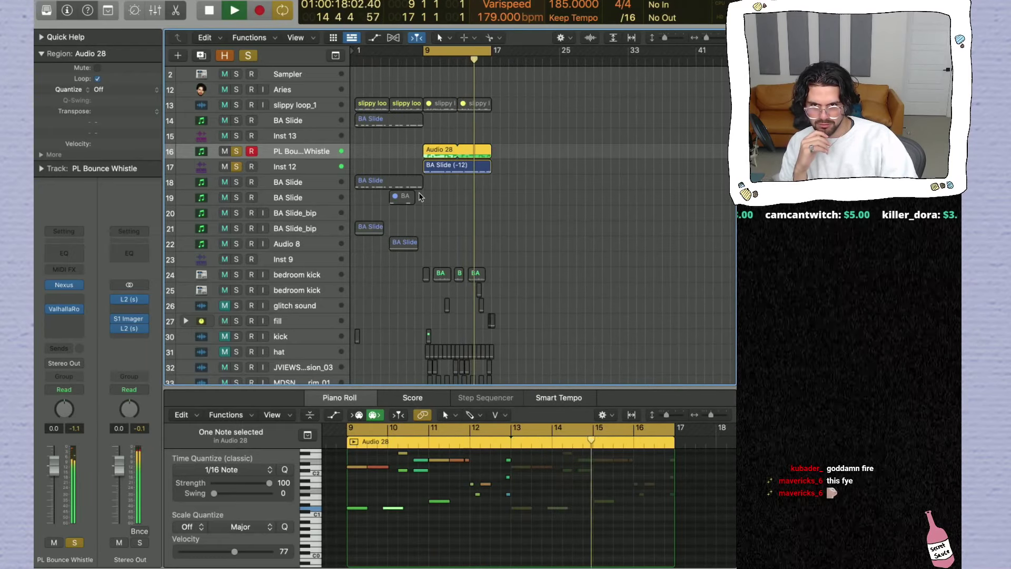
scroll(420, 196, "down", 3)
scroll(420, 196, "down", 1)
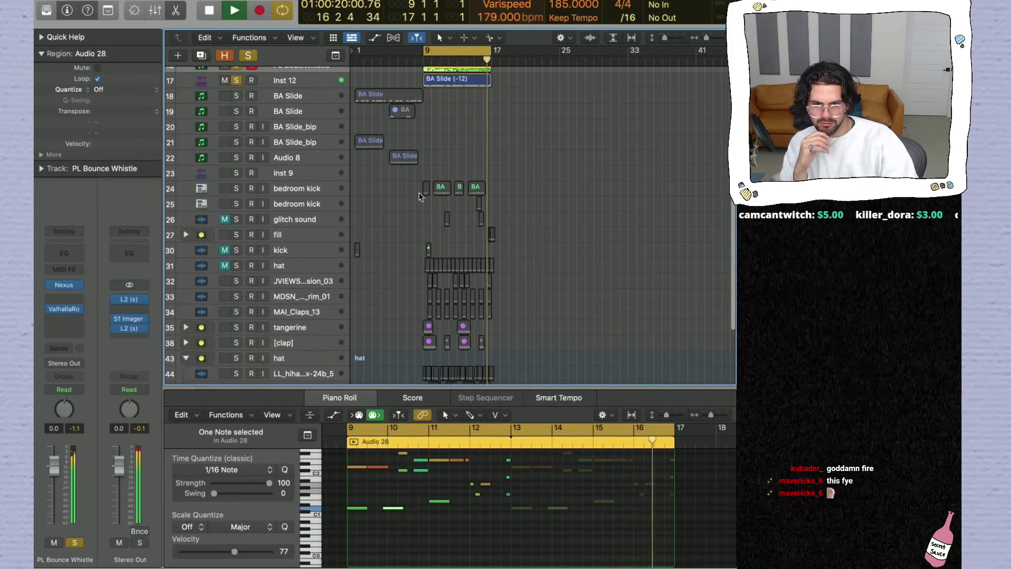
left_click_drag(666, 38, 664, 38)
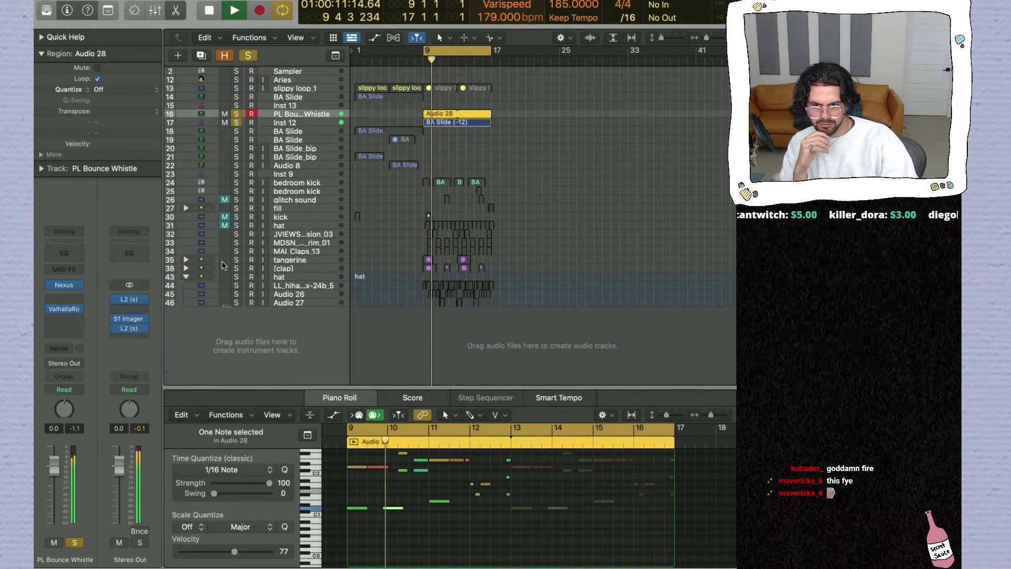
left_click(236, 277)
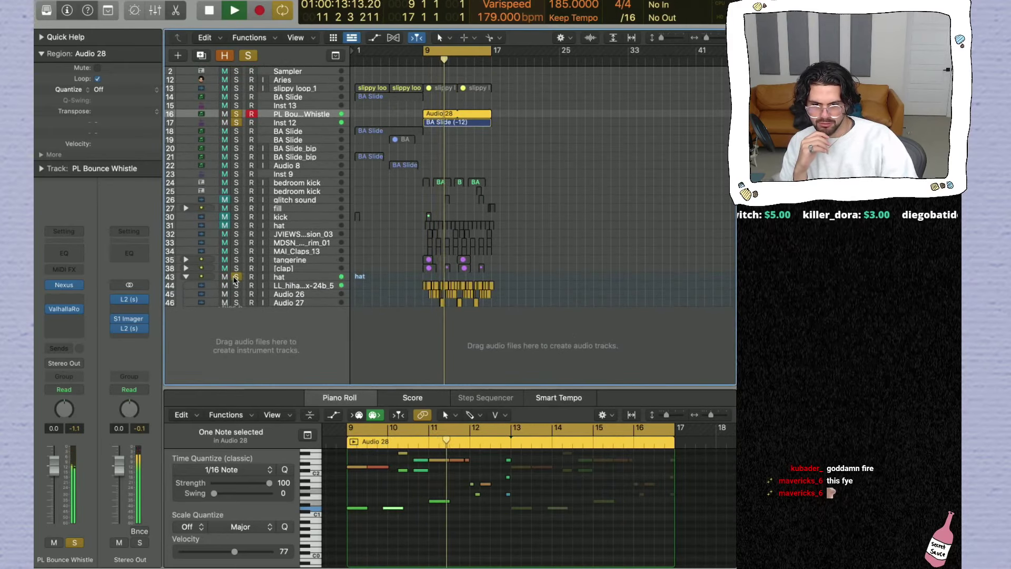
Step: Examine the Channel EQ on the LL_hihat track inside the hat stack while the loop plays
left_click(275, 279)
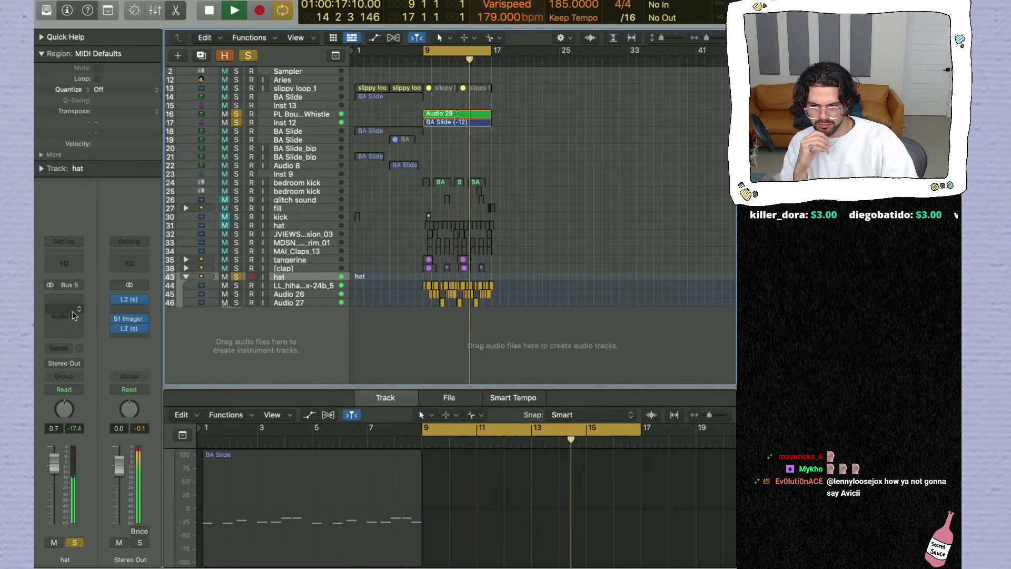
left_click(298, 287)
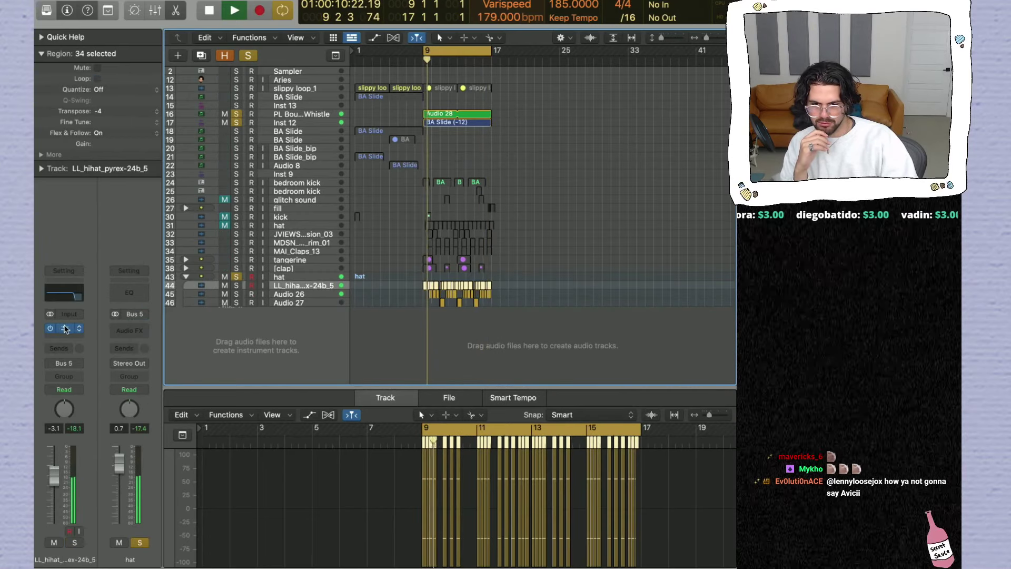
left_click(66, 329)
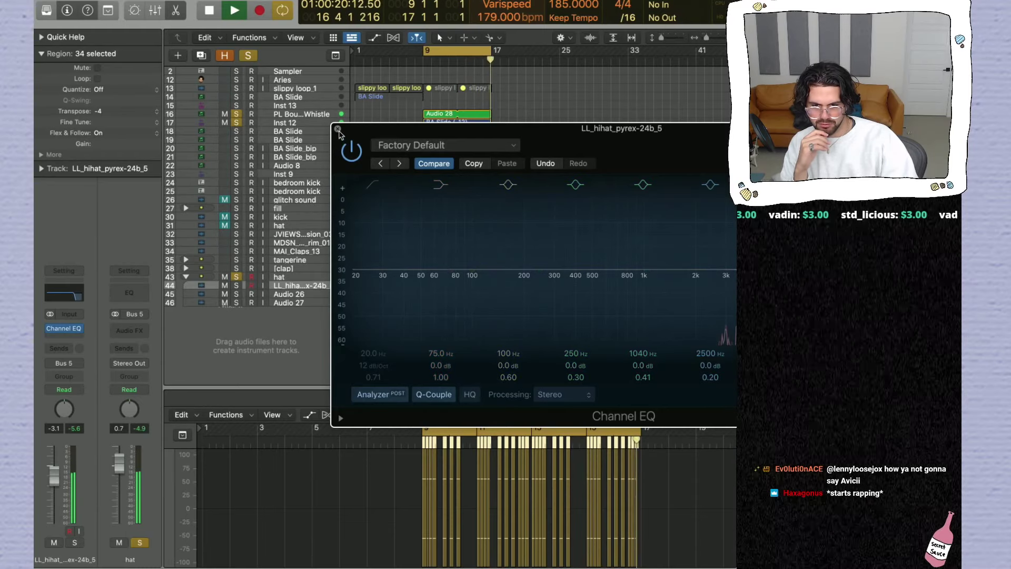
left_click(338, 128)
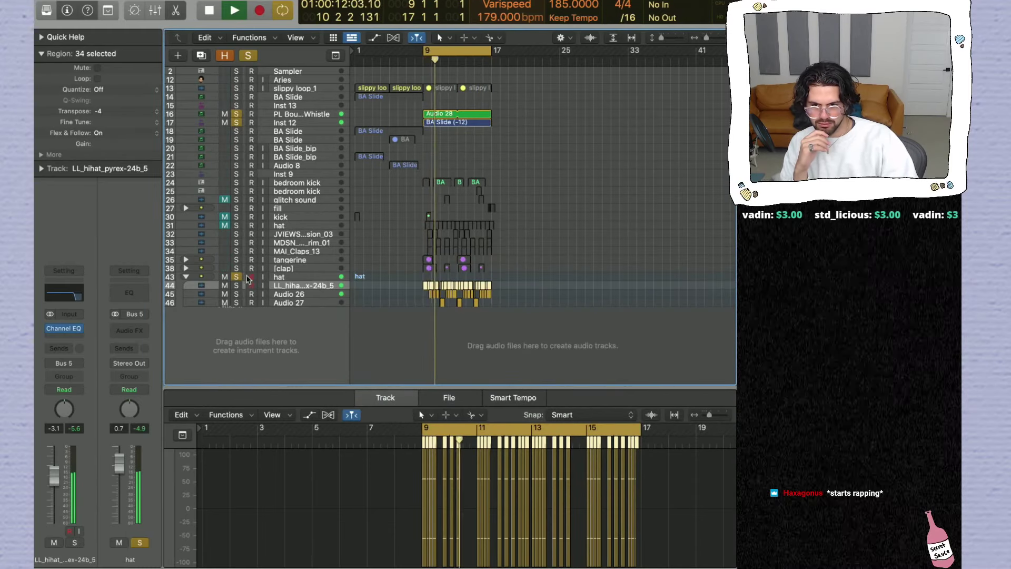
Step: Add the clap, tangerine, JVIEWS, MDSN rim, MAI_Claps_13 and both bedroom kick tracks to the solo
left_click(237, 268)
left_click(237, 276)
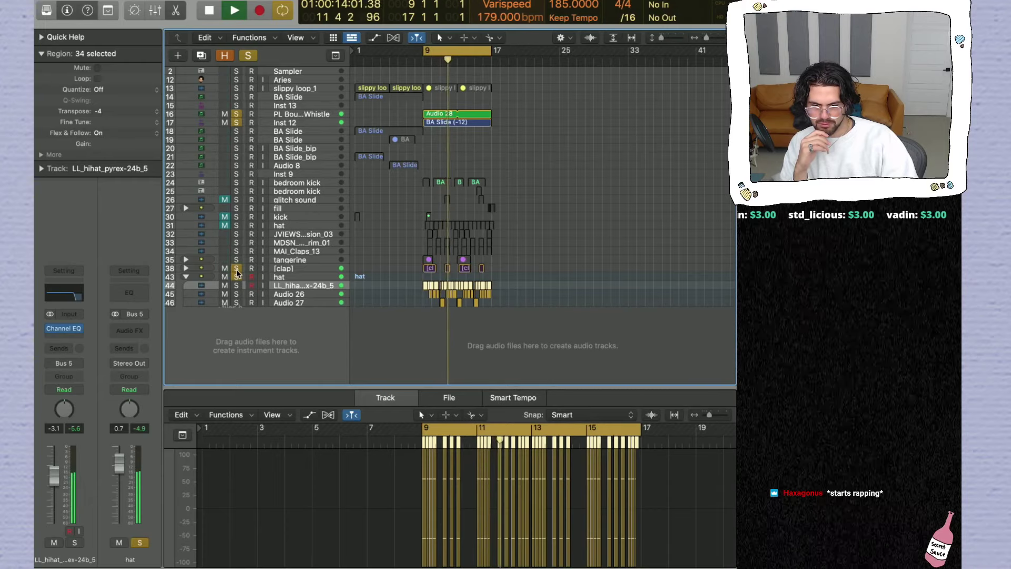
left_click_drag(236, 235, 237, 260)
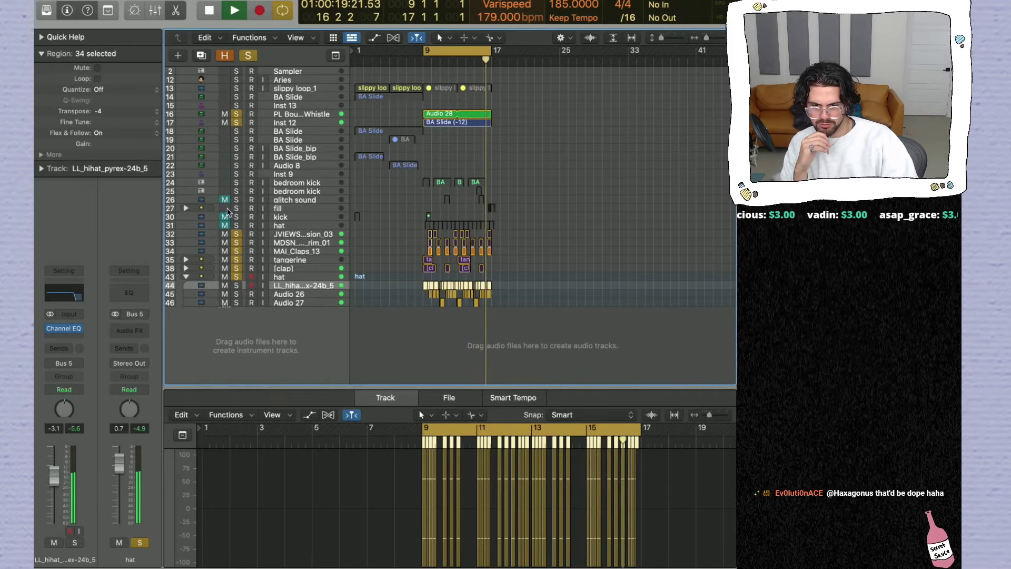
left_click(237, 183)
left_click(237, 192)
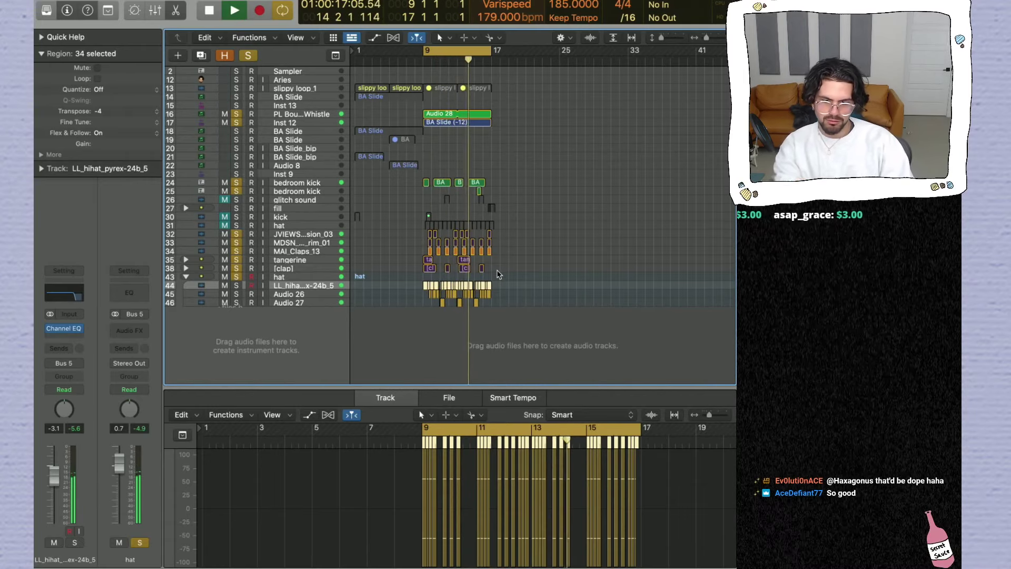
Step: Move the Audio 28, BA Slide (-12) and all drum regions from bar 9 to bar 17, leaving the slippy loops in place
left_click_drag(504, 308, 503, 117)
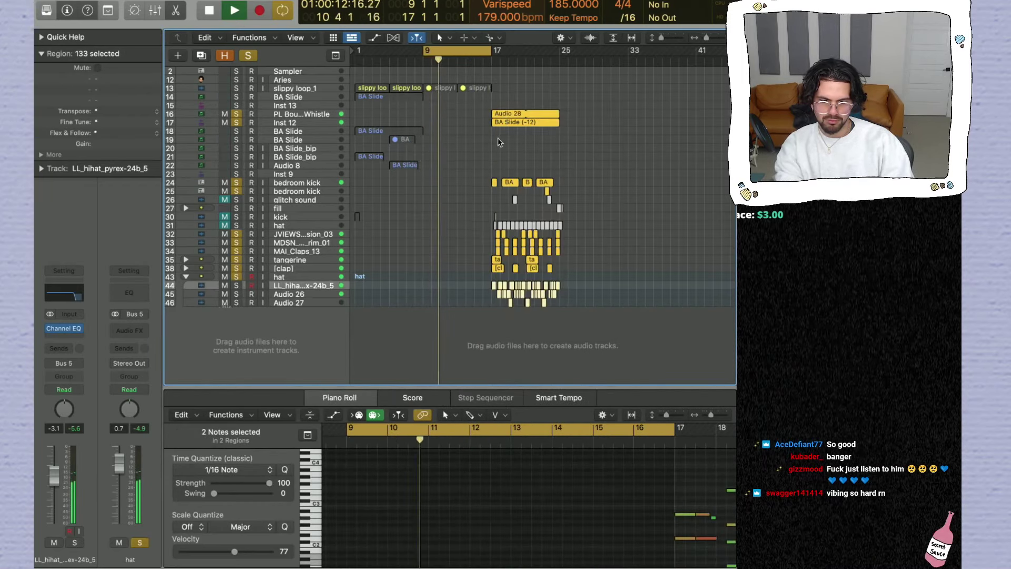
left_click(499, 140)
key("t")
left_click(498, 140)
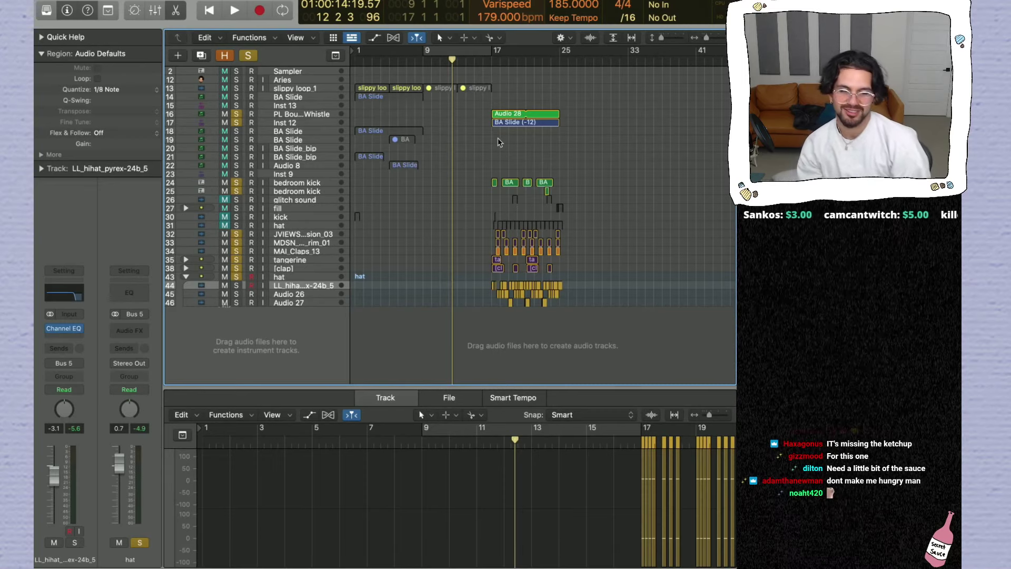
Step: Clear all track solos and play the arrangement from bar 1
key("Return")
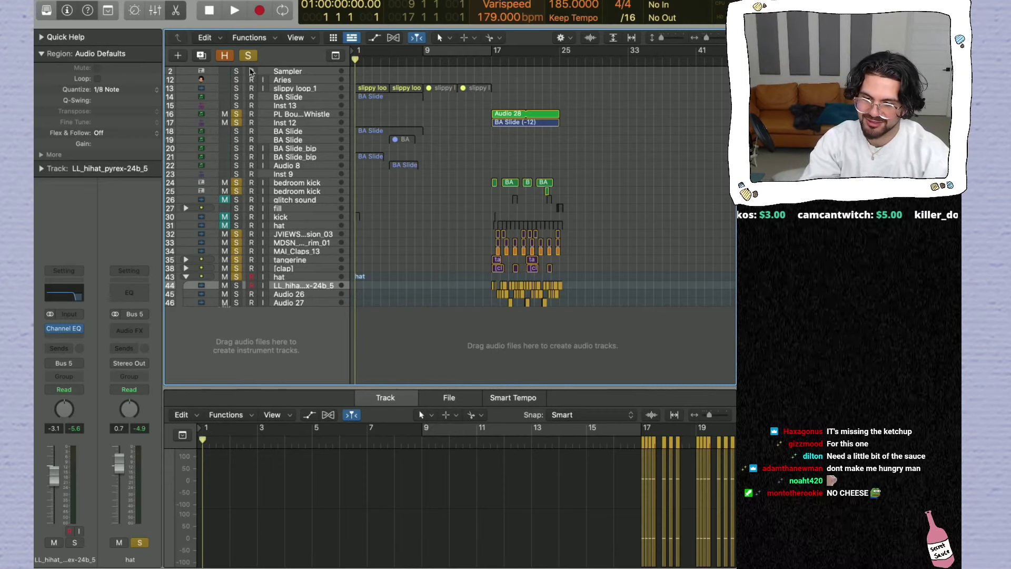
left_click(248, 55)
key("space")
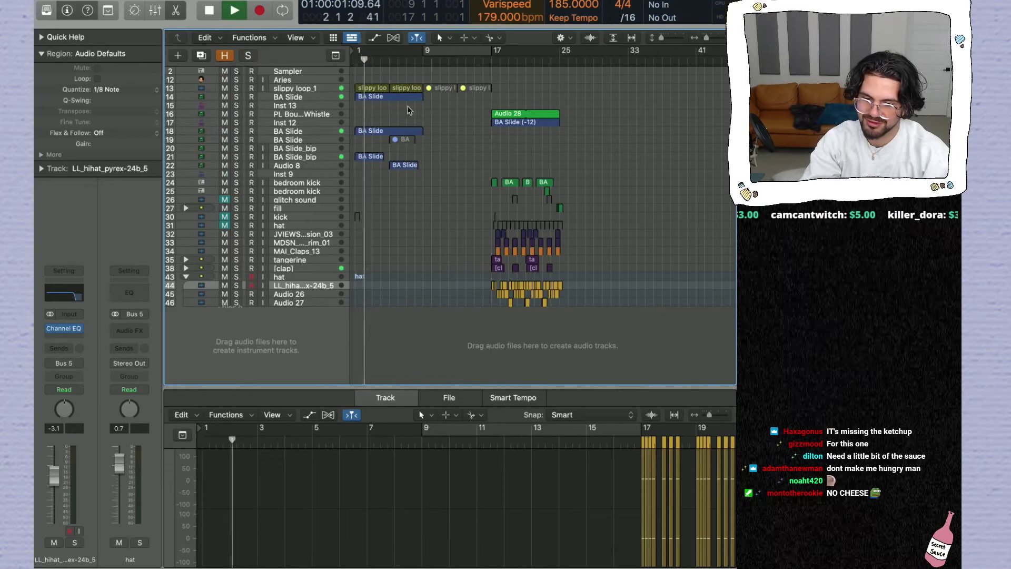
Step: Mute the two BA Slide tracks whose regions start at bar 1 and replay the intro
left_click_drag(441, 97, 369, 138)
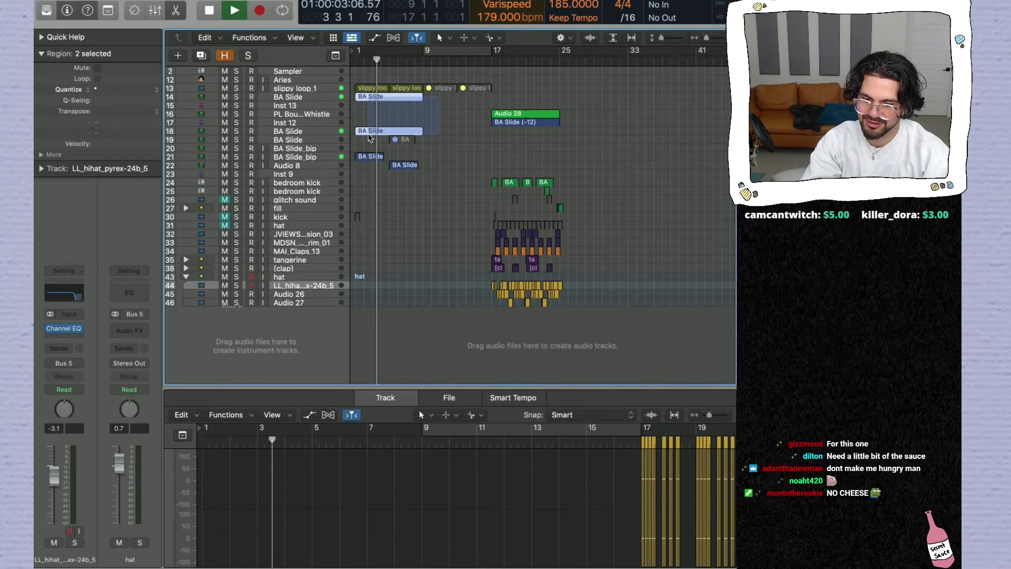
left_click(369, 157)
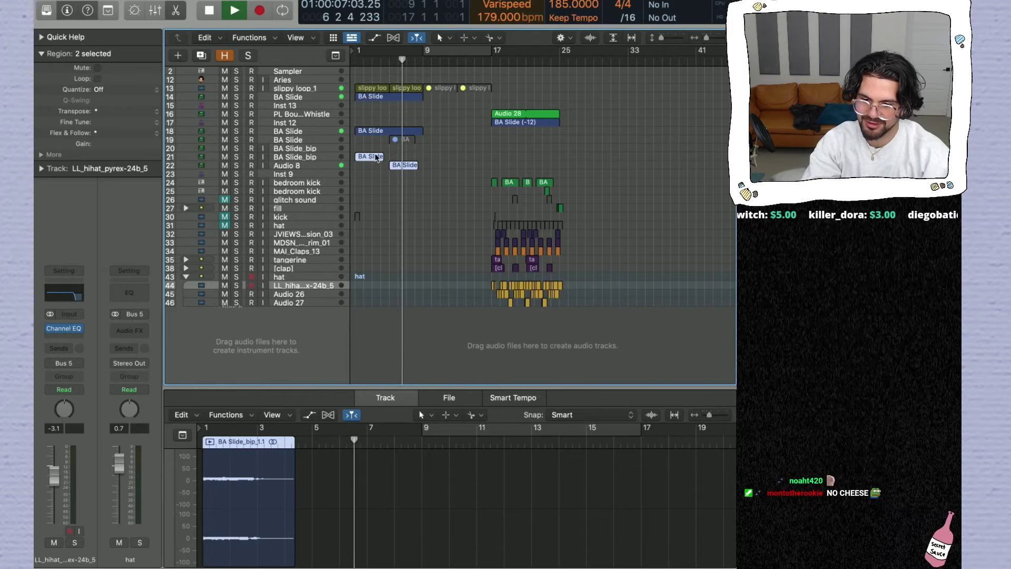
left_click(225, 97)
left_click(225, 130)
key("space")
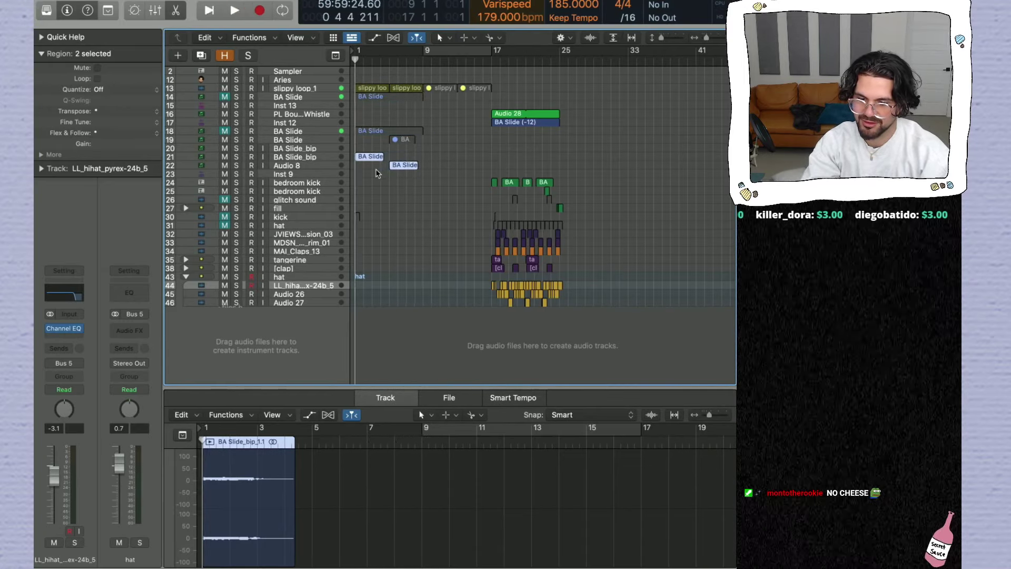
key("space")
Step: Move the upper BA Slide track directly above the other one, and copy the BA Slide_bip and Audio 8 regions to bars 9 and 13
left_click(311, 101)
left_click_drag(311, 102, 318, 130)
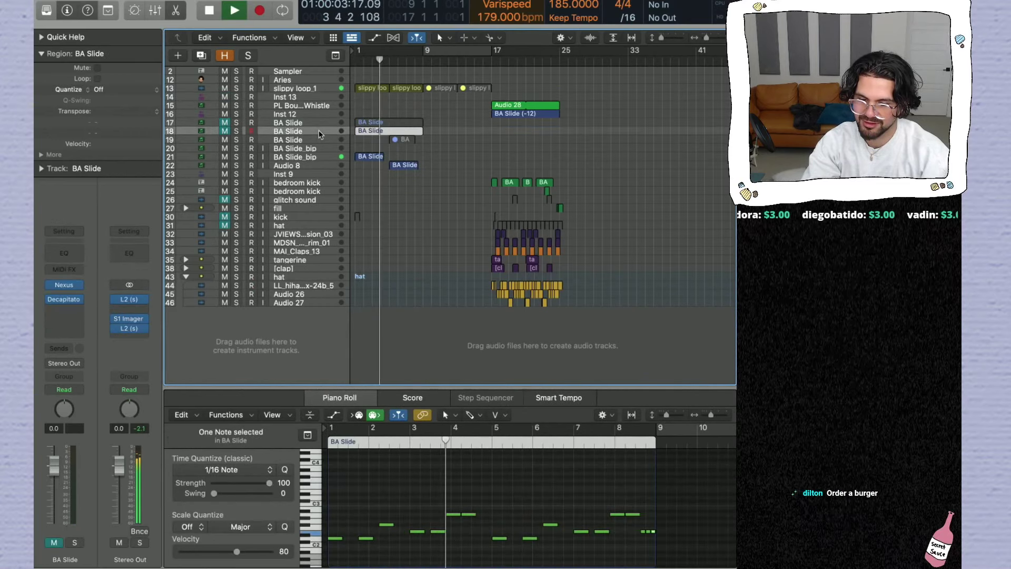
left_click_drag(414, 174, 435, 159)
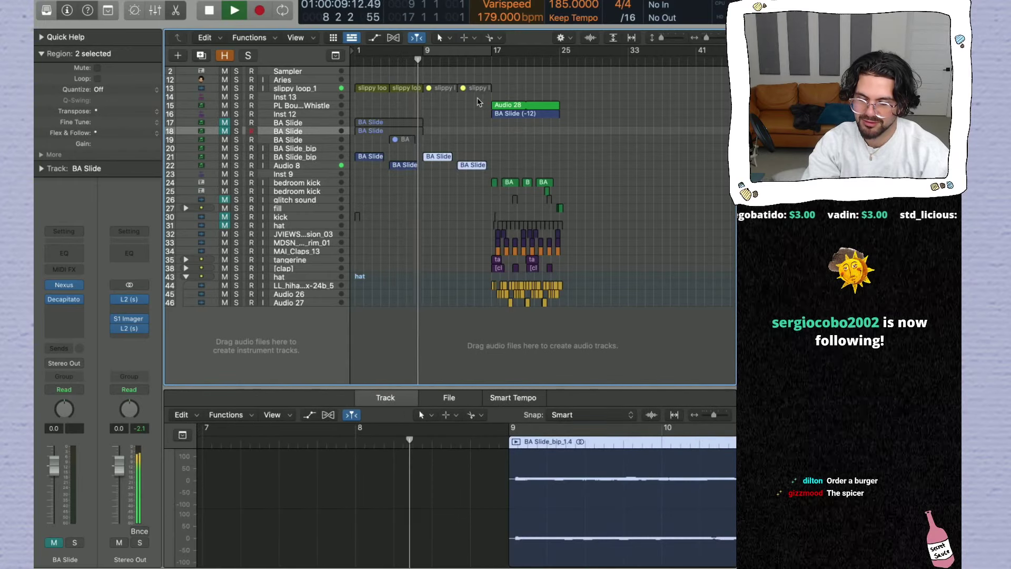
Step: Try a copy of the BA Slide (-12) region at bar 9 on Inst 12, play it and delete it
left_click_drag(503, 112, 432, 116)
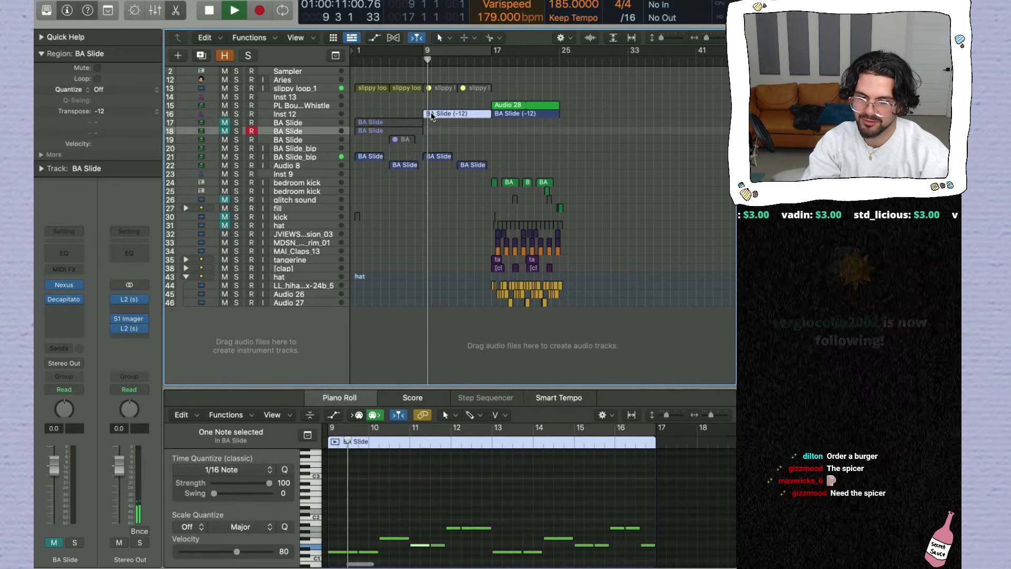
left_click(425, 59)
key("Delete")
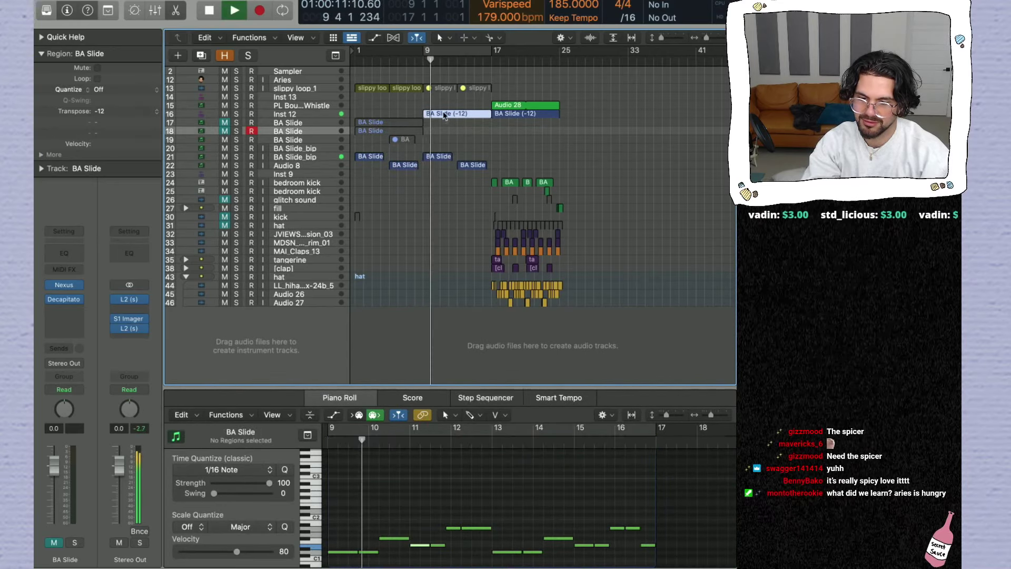
Step: Move the BA Slide regions on tracks 17 and 18 from bar 1 to bar 9 and unmute both tracks
left_click(387, 132)
left_click_drag(387, 132, 456, 133)
left_click(415, 61)
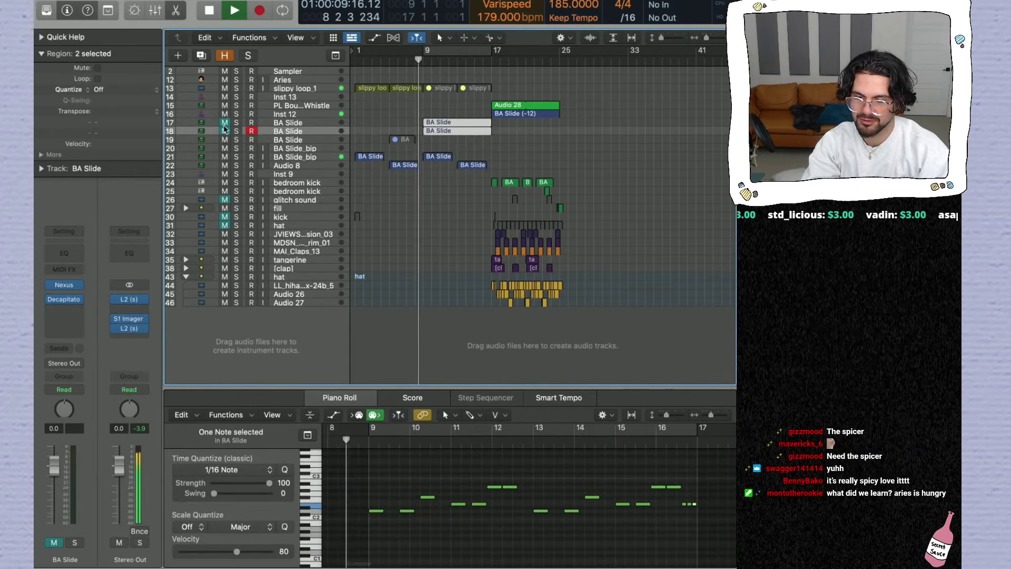
Step: Unmute the two slippy loop regions at bars 9 and 13 and replay from just before bar 9
left_click_drag(444, 94, 468, 89)
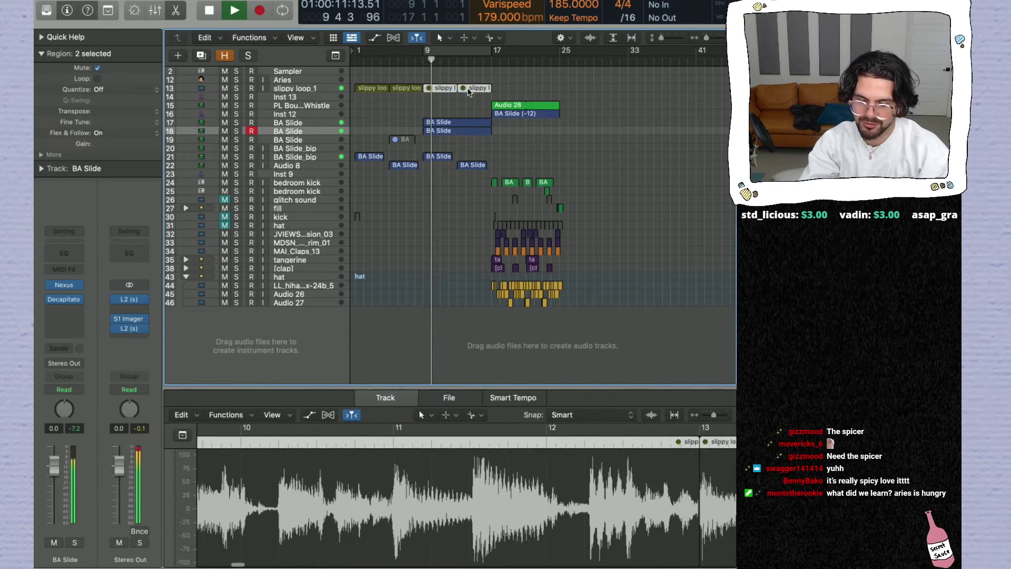
key("t")
key("m")
left_click(468, 91)
key("t")
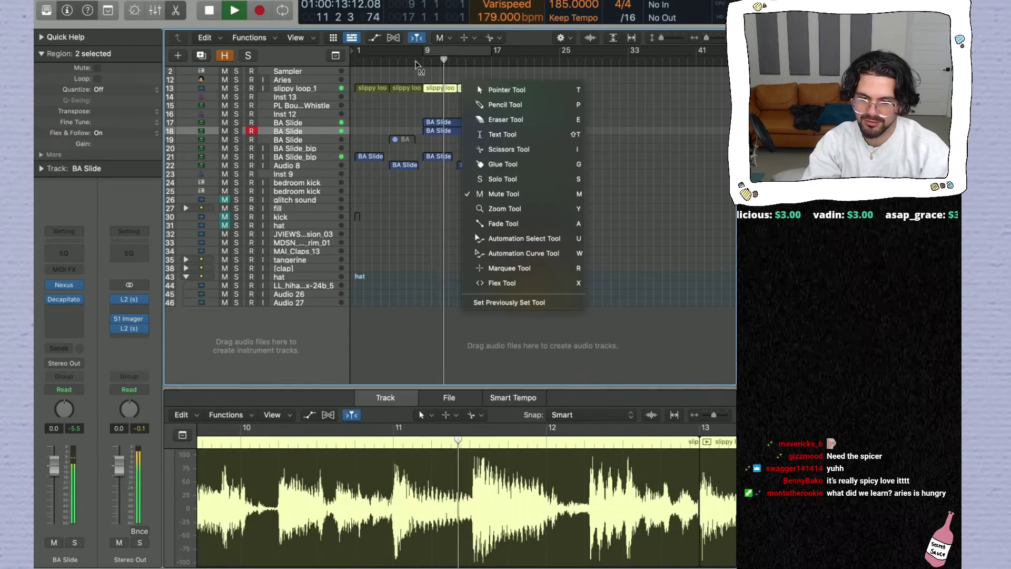
key("t")
left_click(416, 61)
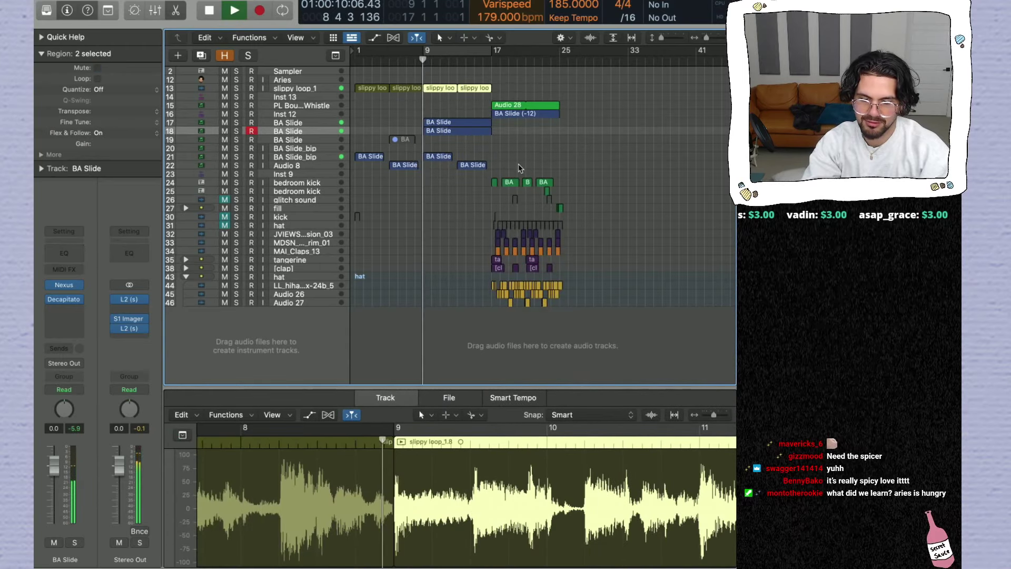
Step: Copy all the drum regions from bar 17, from bedroom kick down to Audio 27, to bar 9 and play that section
left_click(525, 133)
left_click_drag(573, 318, 423, 181)
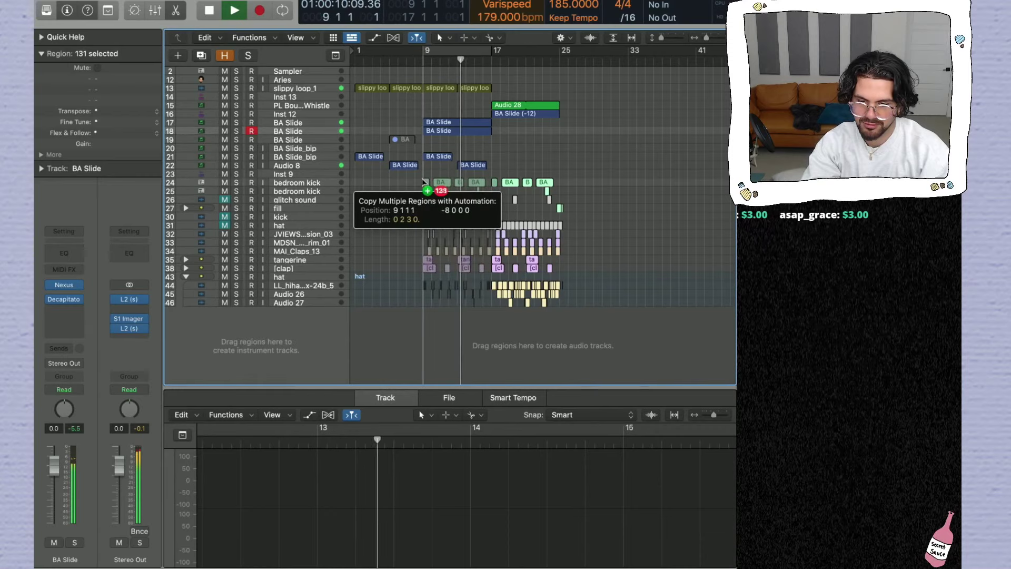
left_click_drag(432, 91, 431, 90)
left_click(424, 60)
key("t")
key("t")
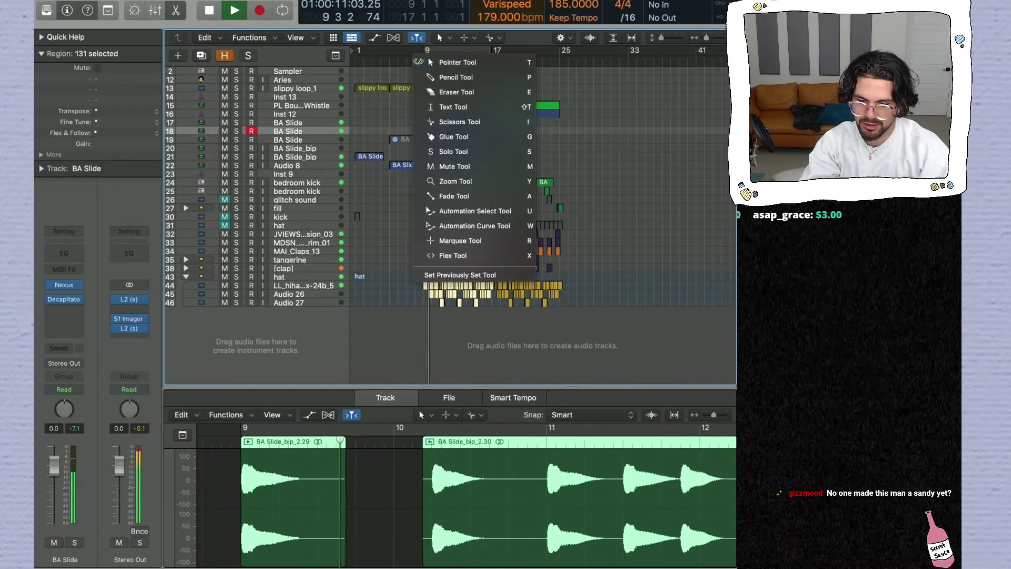
left_click(404, 209)
key("t")
key("t")
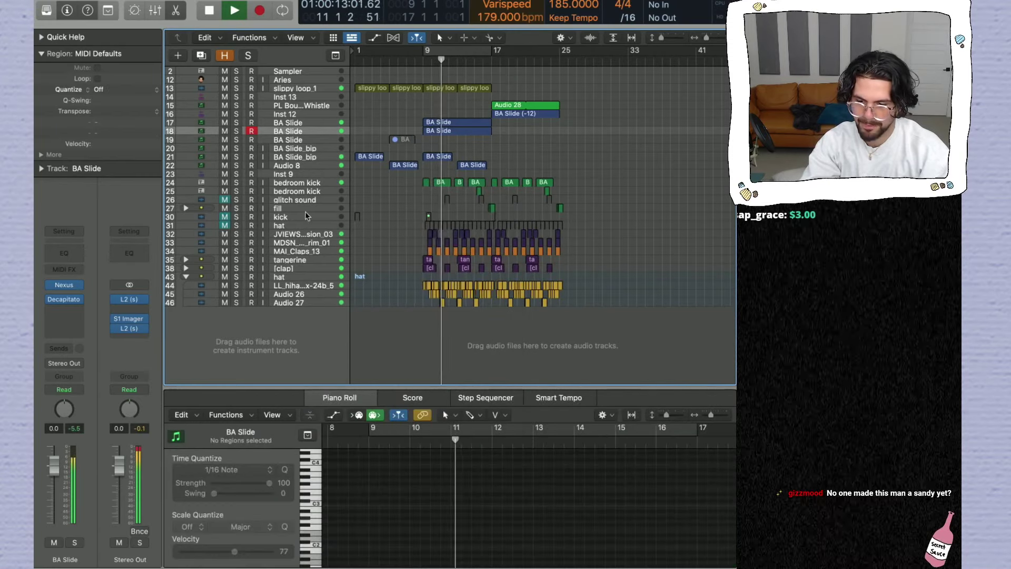
Step: Delete the muted hat and kick tracks, including the kick track's regions and recorded audio file
left_click(293, 226)
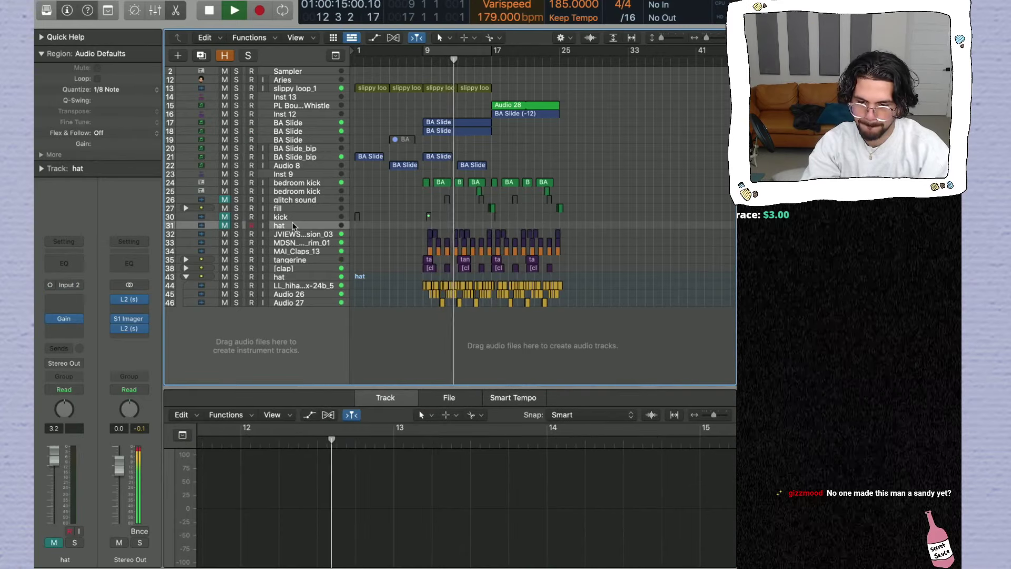
left_click(293, 234)
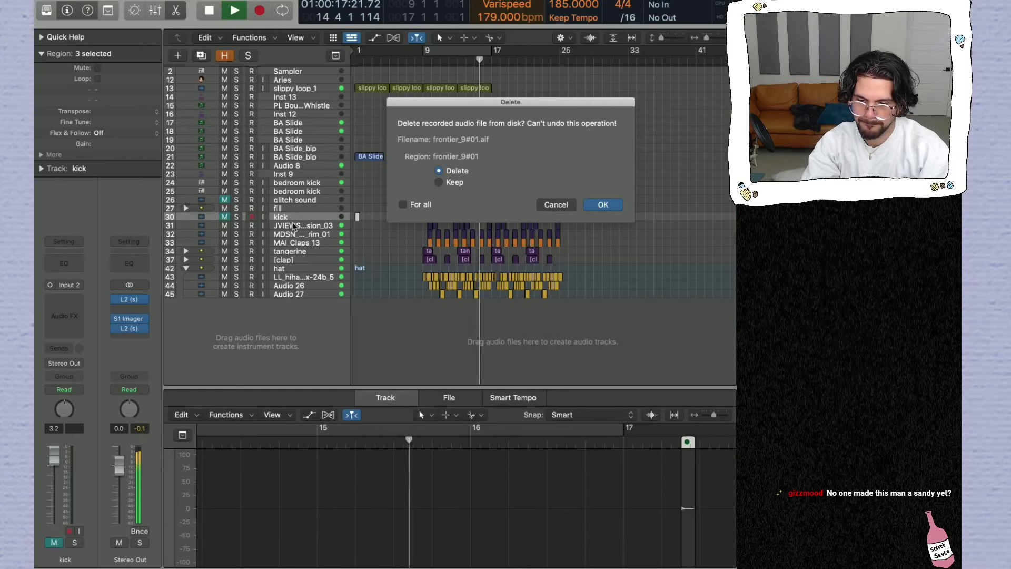
key("Return")
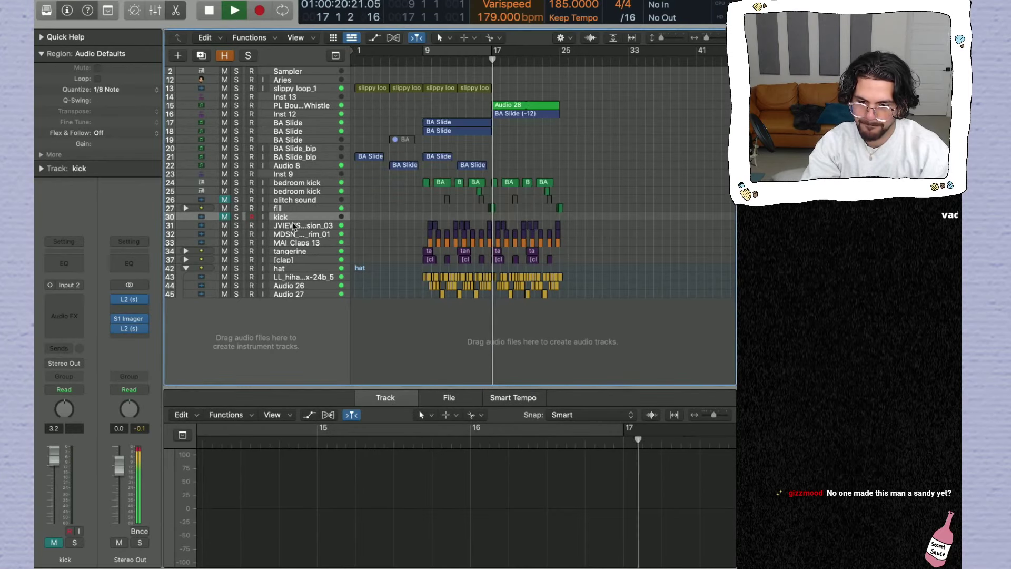
key("super+BackSpace")
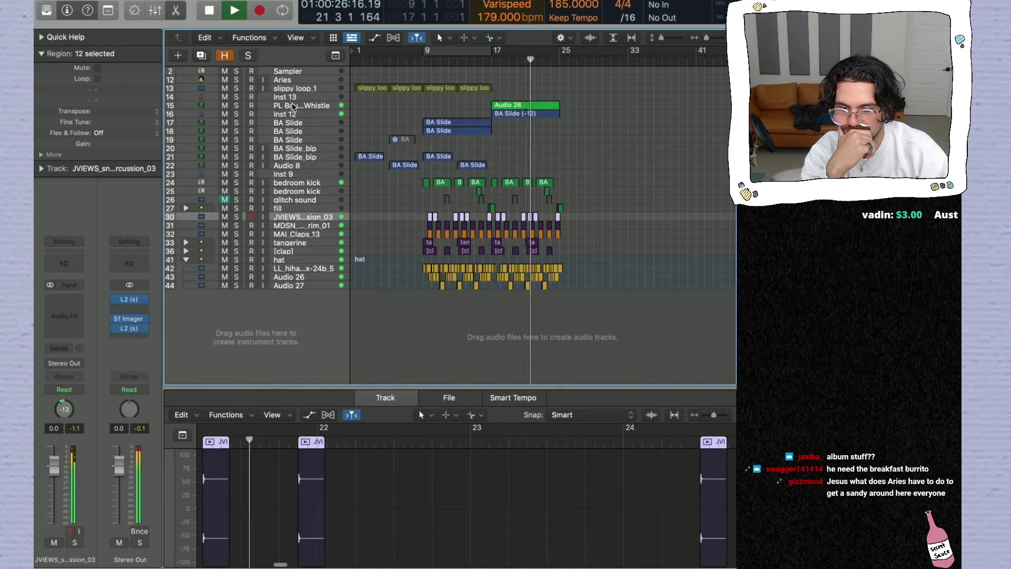
Step: Cycle bars 17 to 25, transpose the Audio 28 region on the PL Bounce Whistle track to -12 and play it
left_click_drag(494, 50, 560, 50)
key("space")
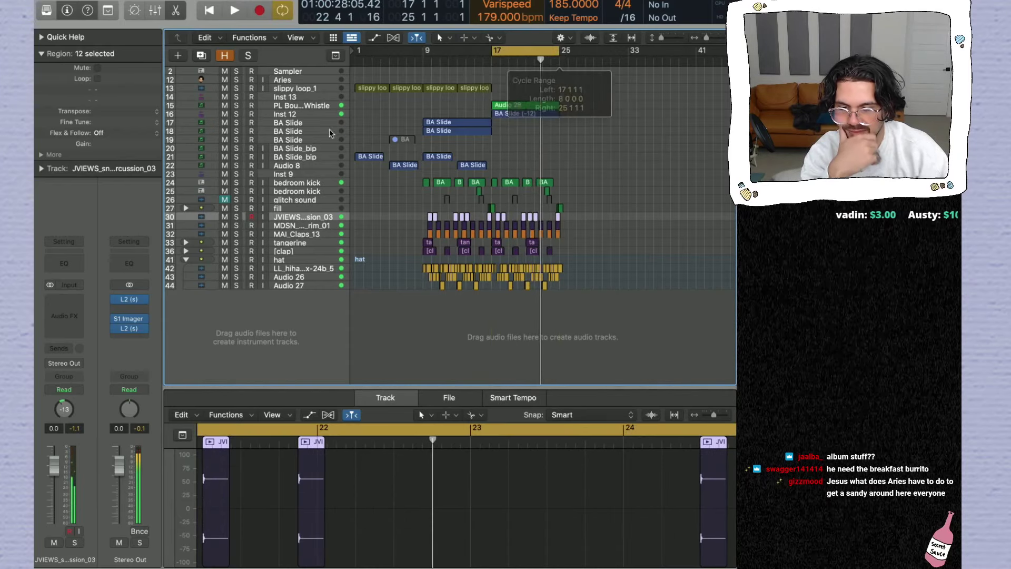
left_click(311, 104)
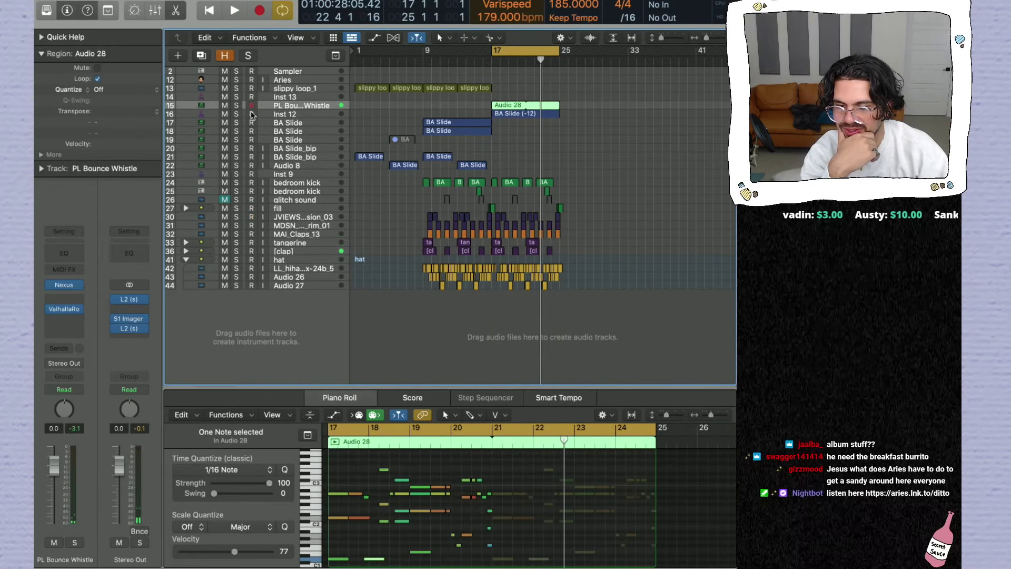
left_click_drag(109, 111, 111, 143)
key("space")
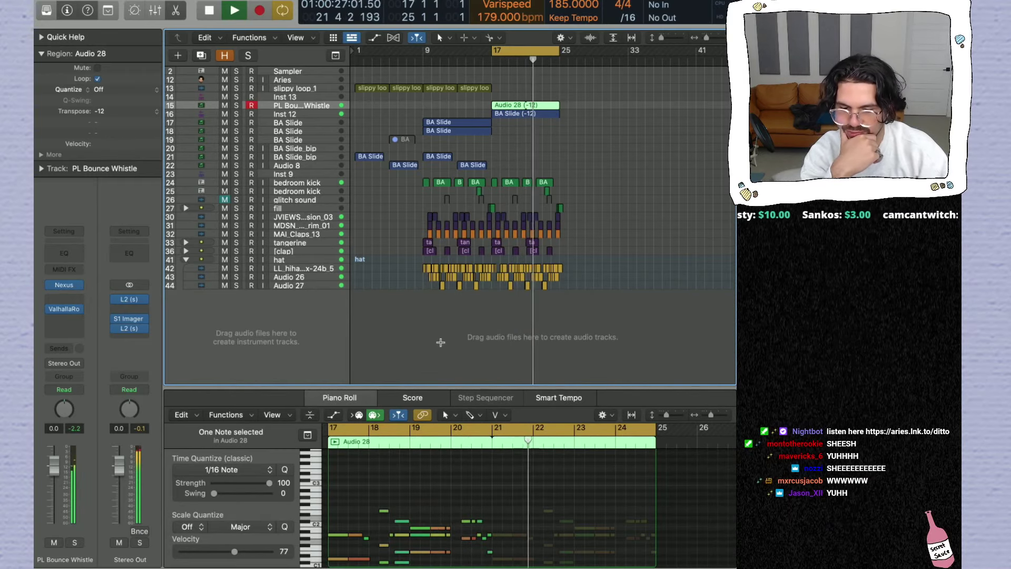
Step: Solo the PL Bounce Whistle track and duplicate it onto a new track with the same settings
key("space")
left_click(238, 106)
key("space")
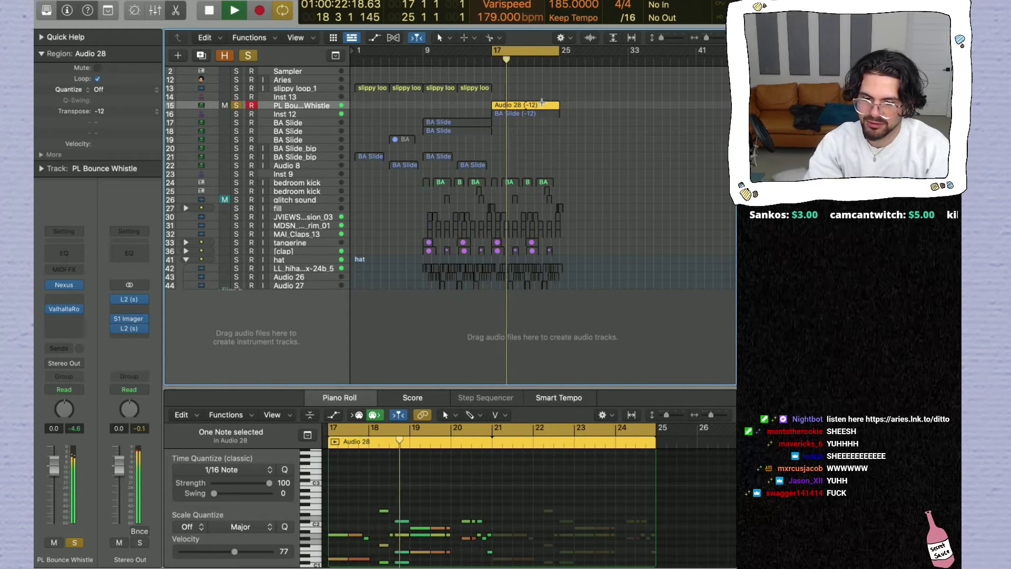
key("super+d")
left_click_drag(662, 38, 670, 37)
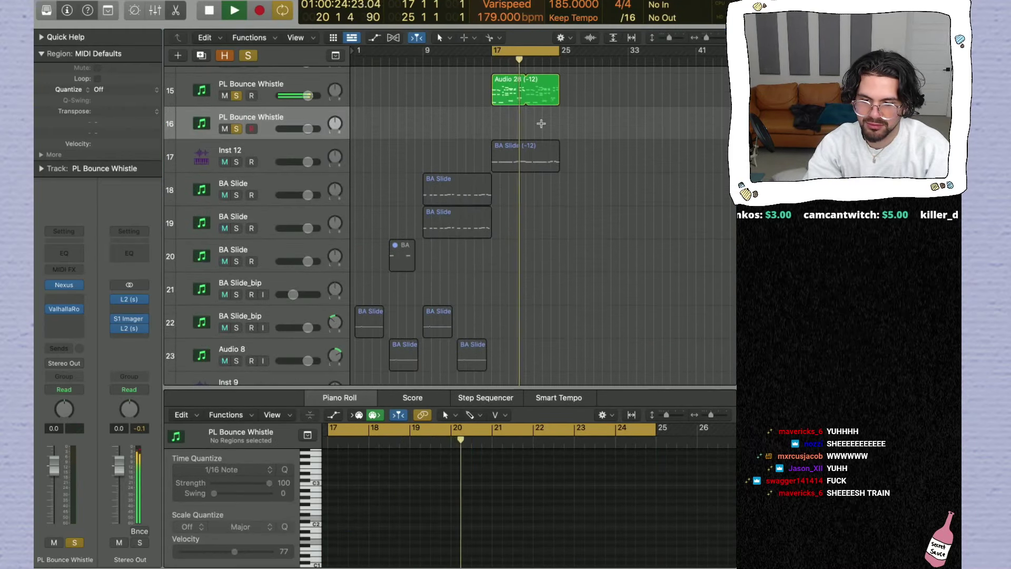
Step: Copy the Audio 28 region onto the duplicate track, panning the original whistle left and the duplicate right to +20
scroll(542, 124, "up", 2)
left_click_drag(335, 141, 336, 152)
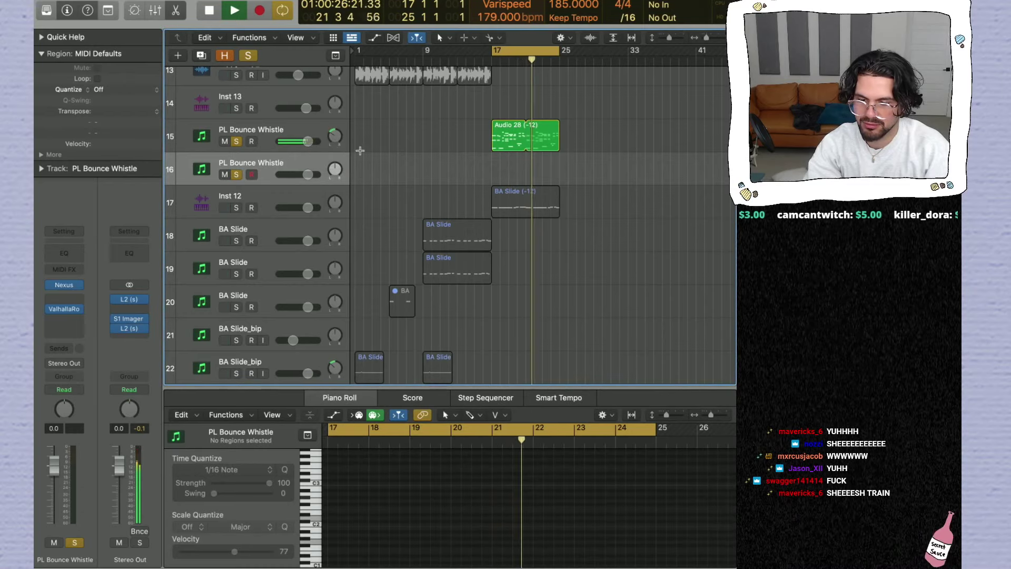
left_click_drag(507, 135, 507, 169)
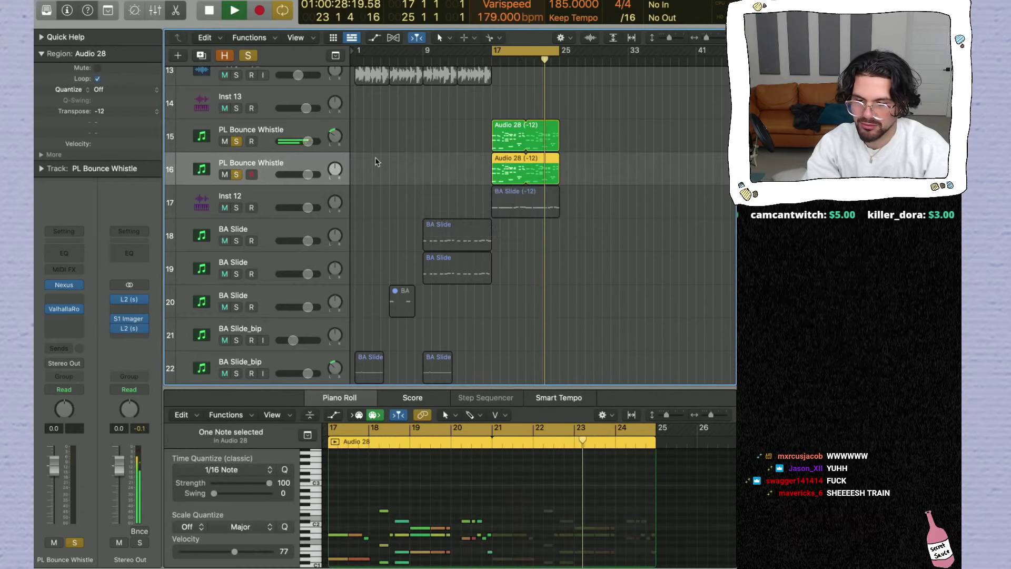
left_click_drag(334, 172, 341, 163)
Step: Unsolo the original whistle track and load the Plucked preset Digital Dreams in the duplicate's Nexus
left_click(236, 141)
key("space")
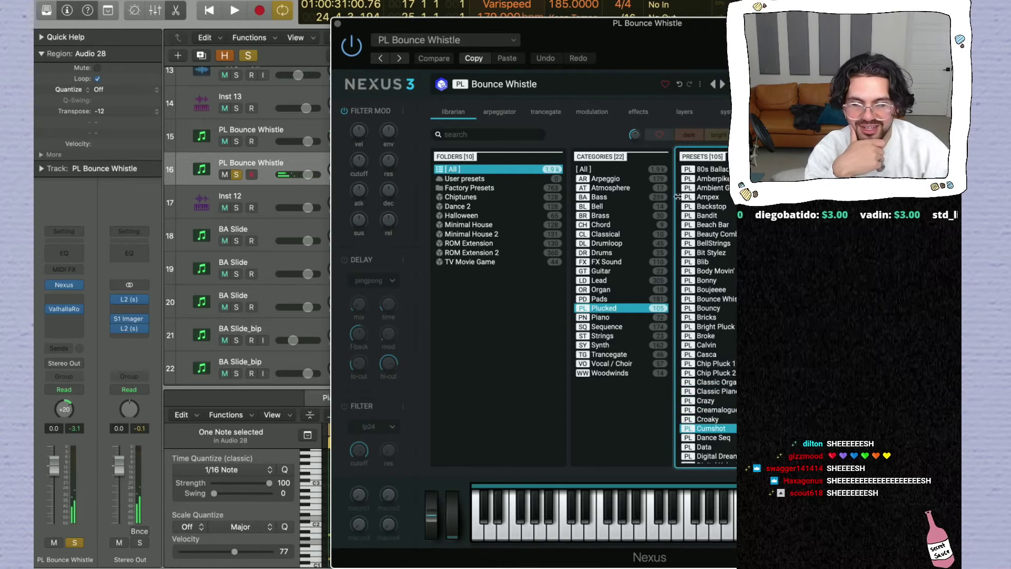
left_click_drag(708, 58, 487, 44)
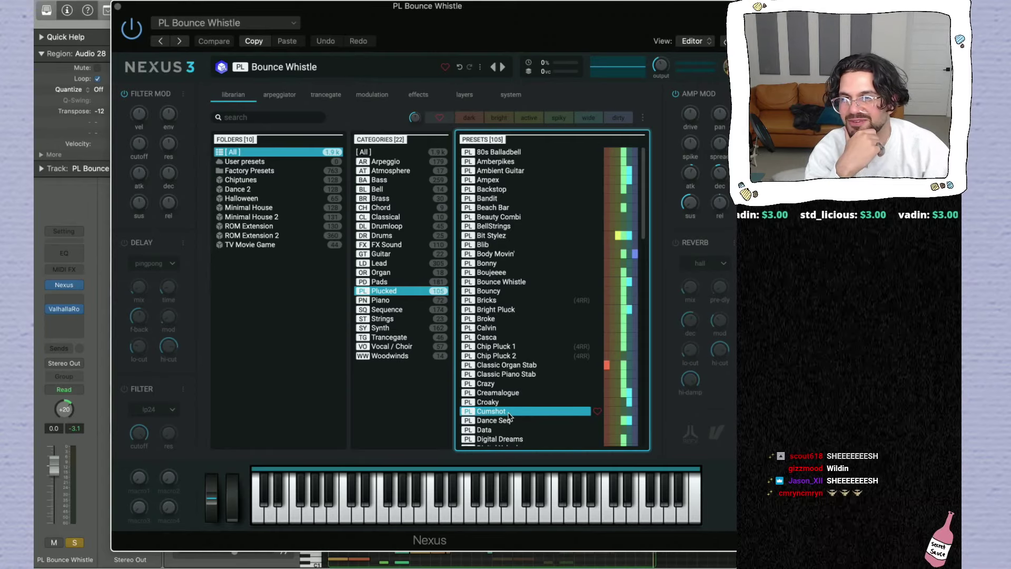
scroll(509, 416, "down", 3)
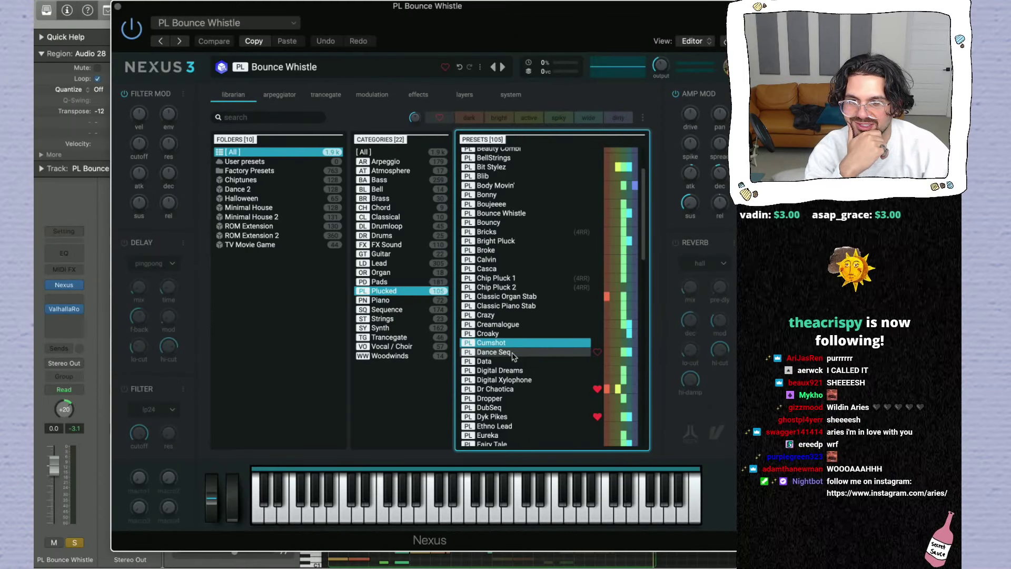
left_click(515, 357)
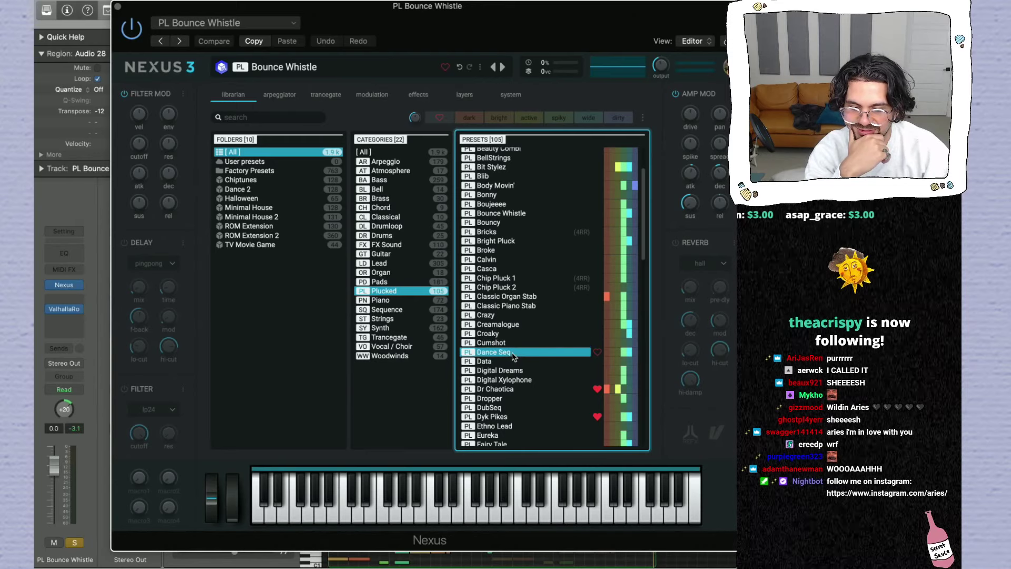
key("Down")
key("Down")
key("Down")
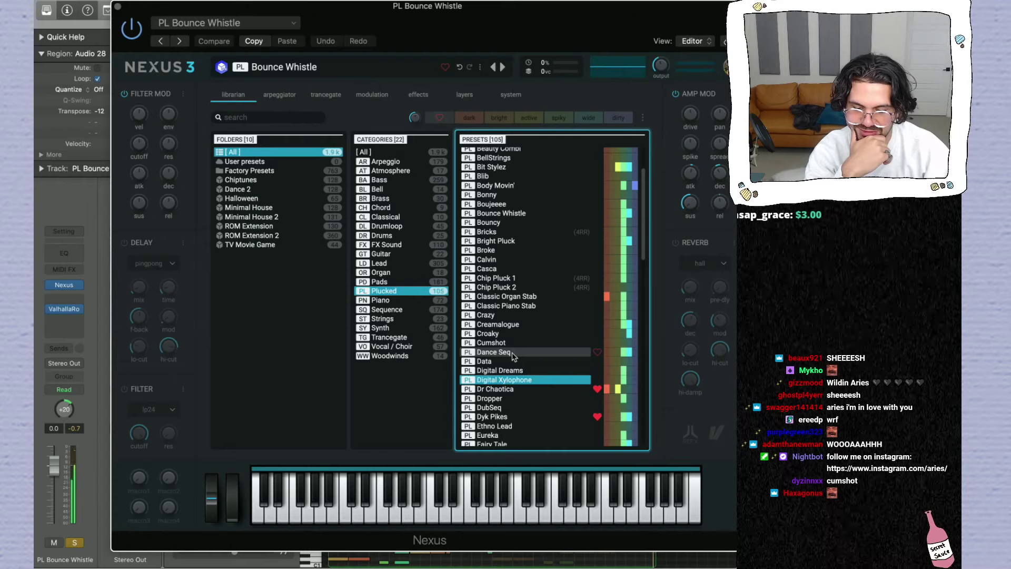
key("Up")
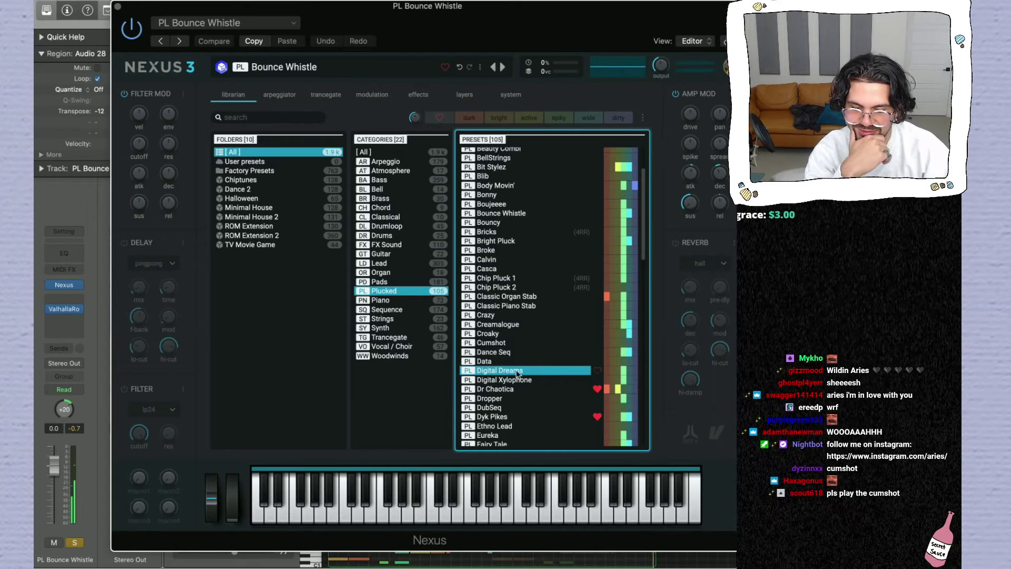
double_click(524, 372)
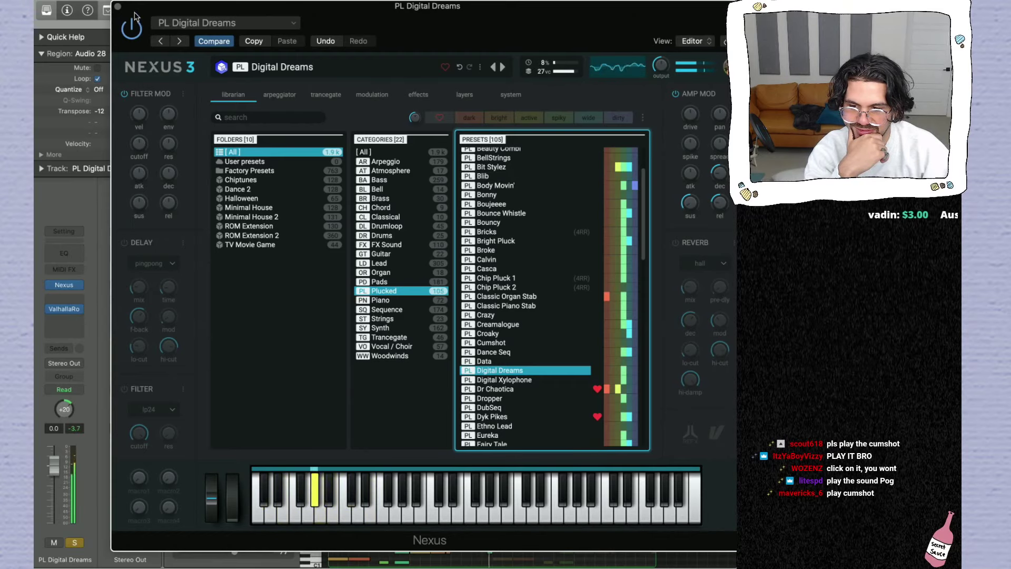
Step: Transpose the Audio 28 region on the PL Digital Dreams track to +12 and bypass that track's Valhalla reverb
left_click(117, 7)
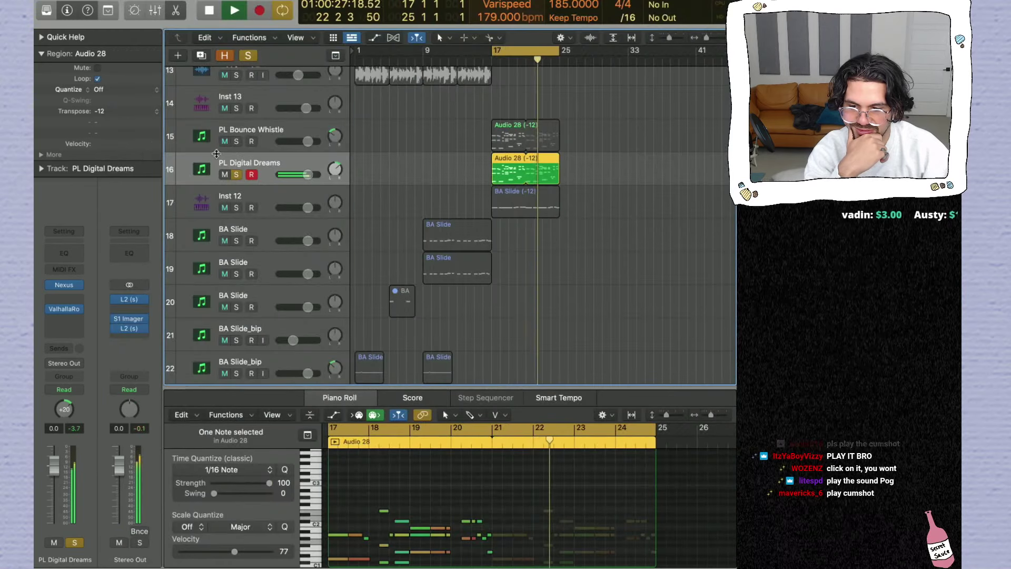
left_click_drag(107, 112, 119, 62)
mouse_move(68, 285)
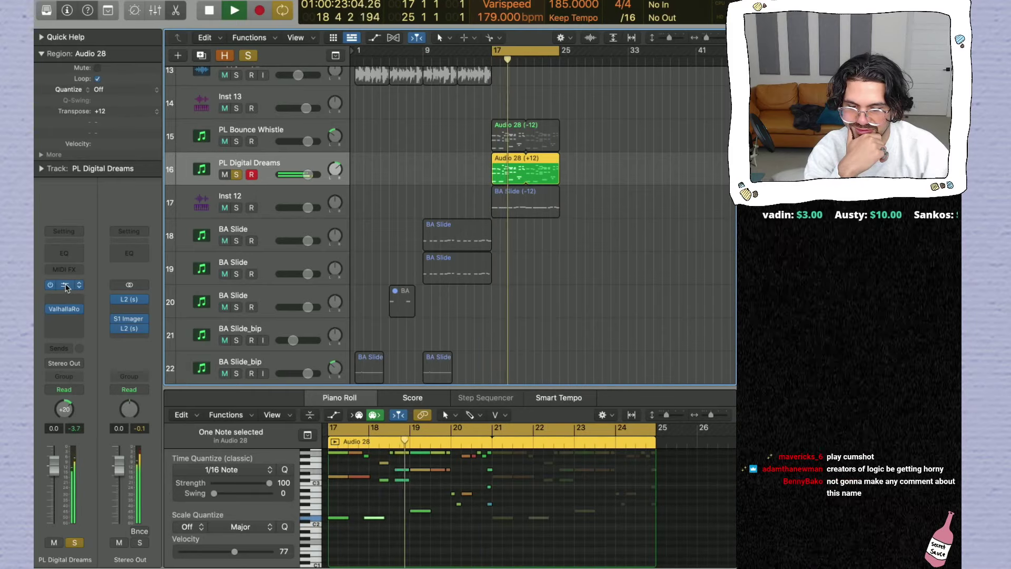
left_click(79, 285)
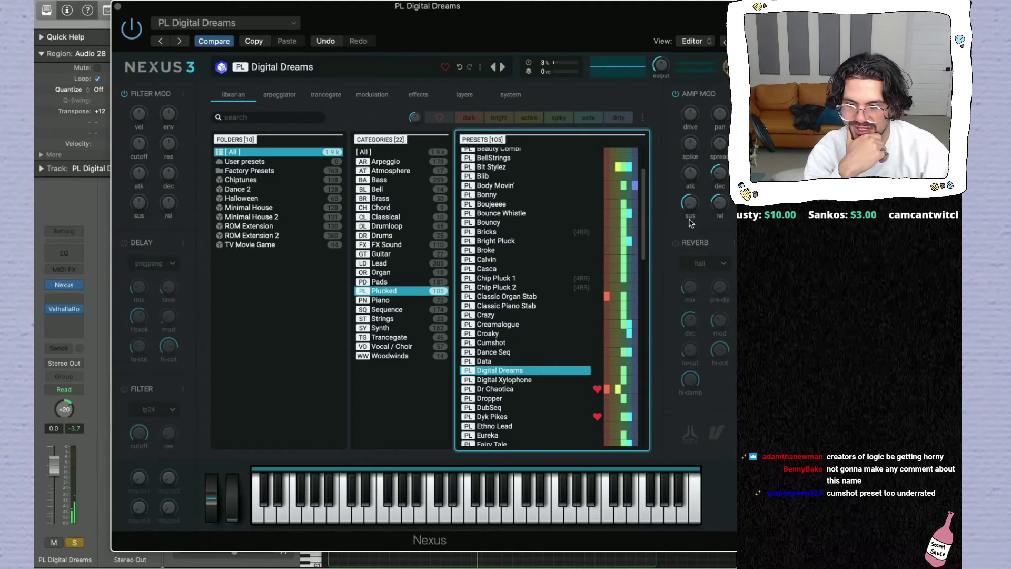
left_click(675, 243)
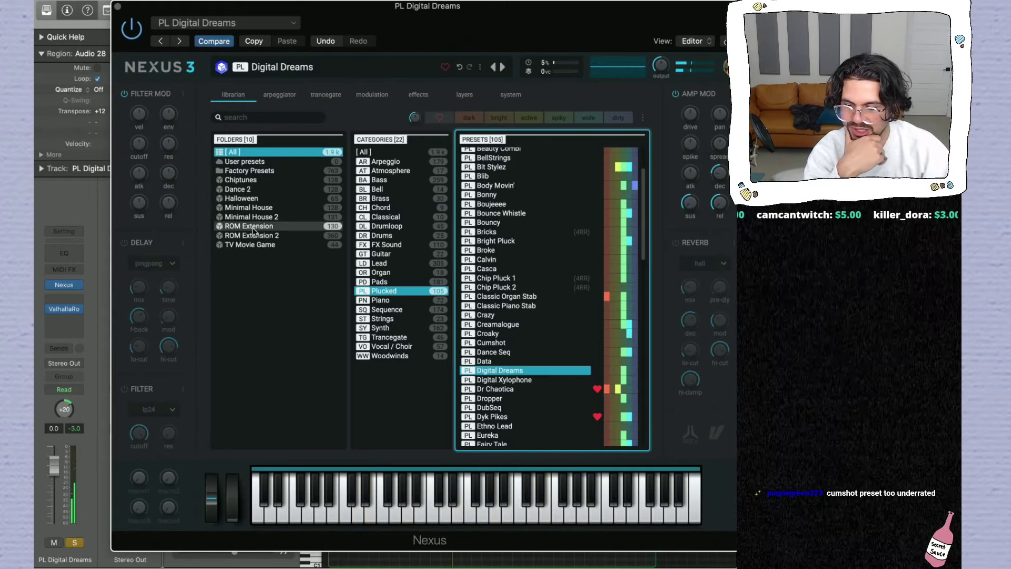
left_click(49, 309)
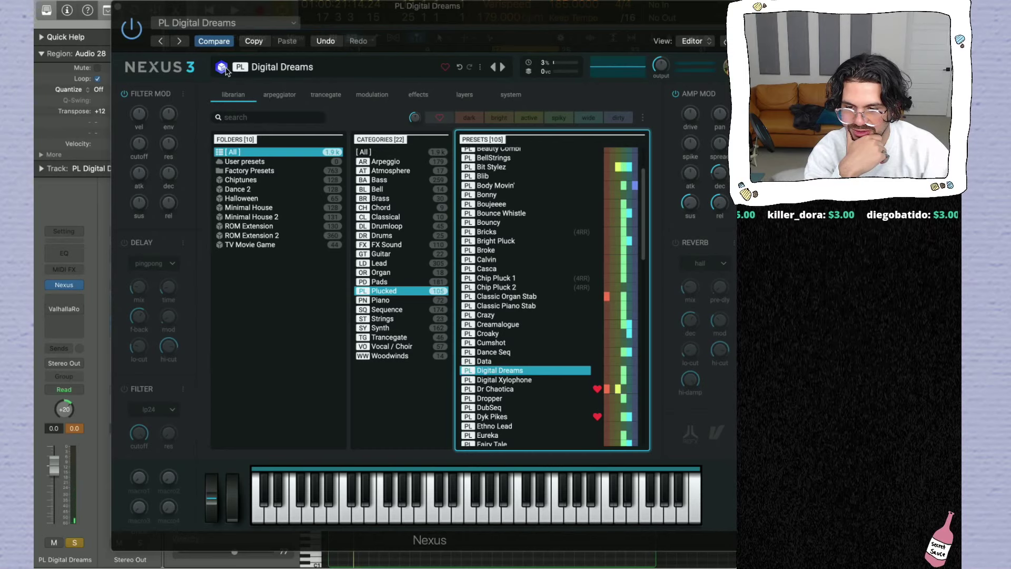
Step: Audition the Nexus Plucked presets from Ethno Lead through Gravity
scroll(536, 392, "down", 10)
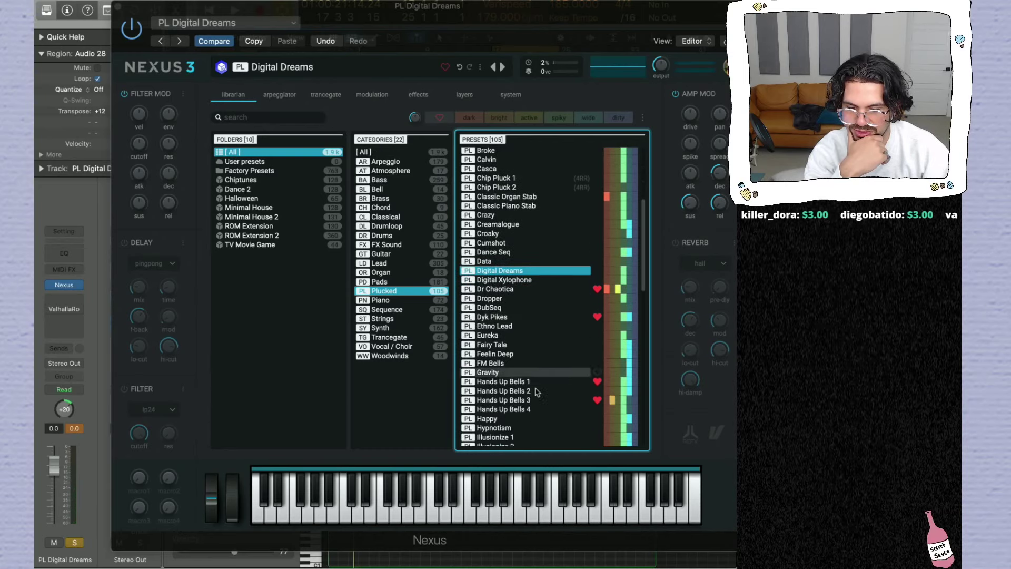
scroll(536, 392, "down", 6)
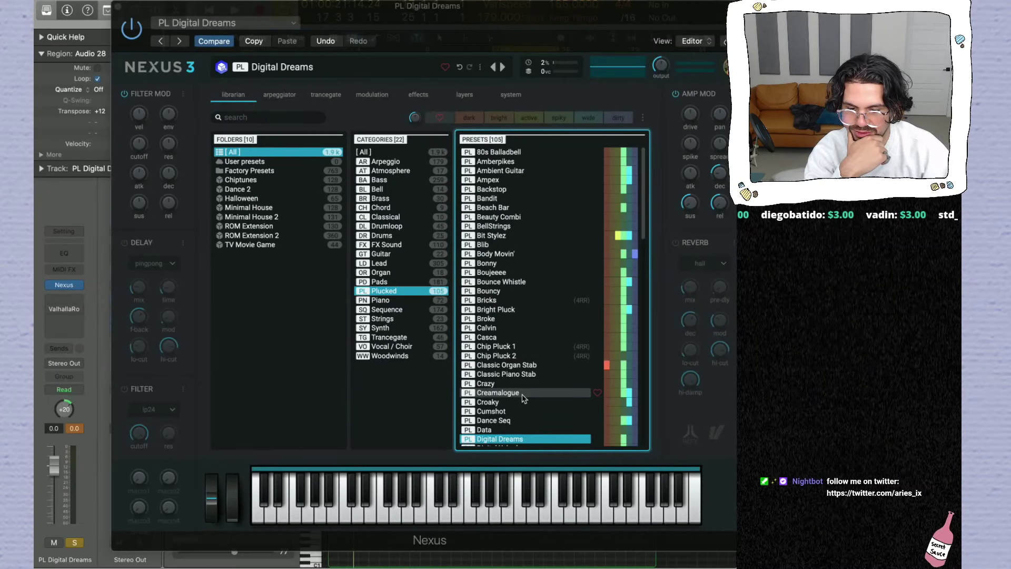
scroll(525, 399, "down", 4)
left_click(532, 371)
left_click(528, 357)
left_click(524, 375)
left_click(519, 385)
left_click(511, 394)
left_click(513, 402)
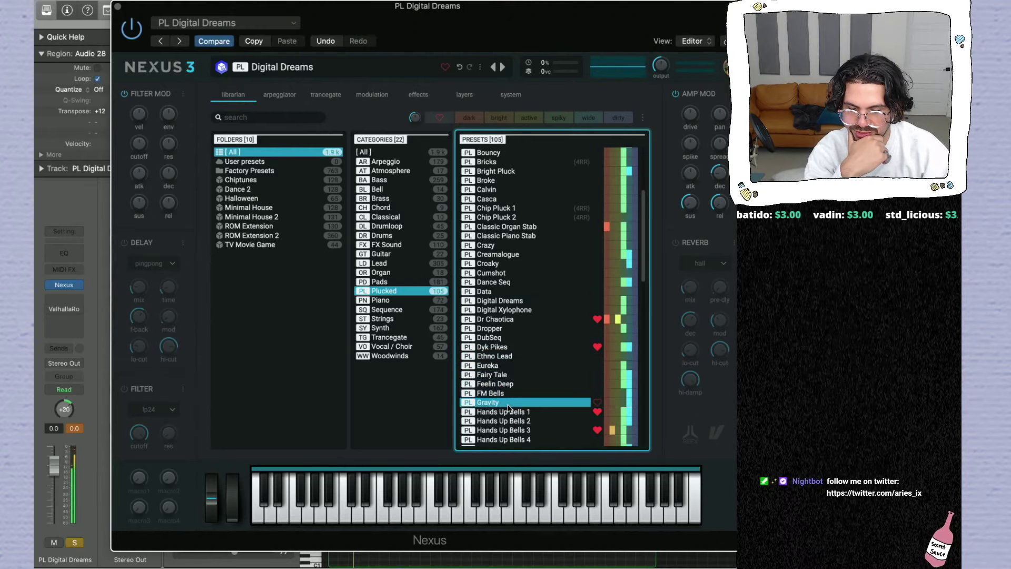
Step: Audition further Nexus Plucked presets between Illusionize 1 and Laava
scroll(519, 422, "down", 5)
scroll(522, 426, "down", 2)
left_click(500, 245)
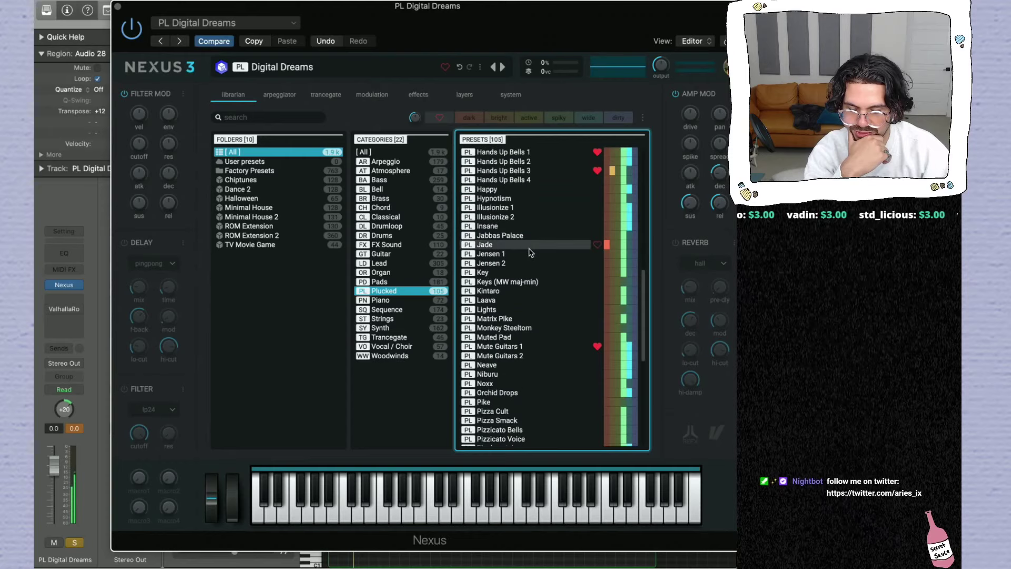
left_click(506, 216)
left_click(526, 226)
left_click(530, 208)
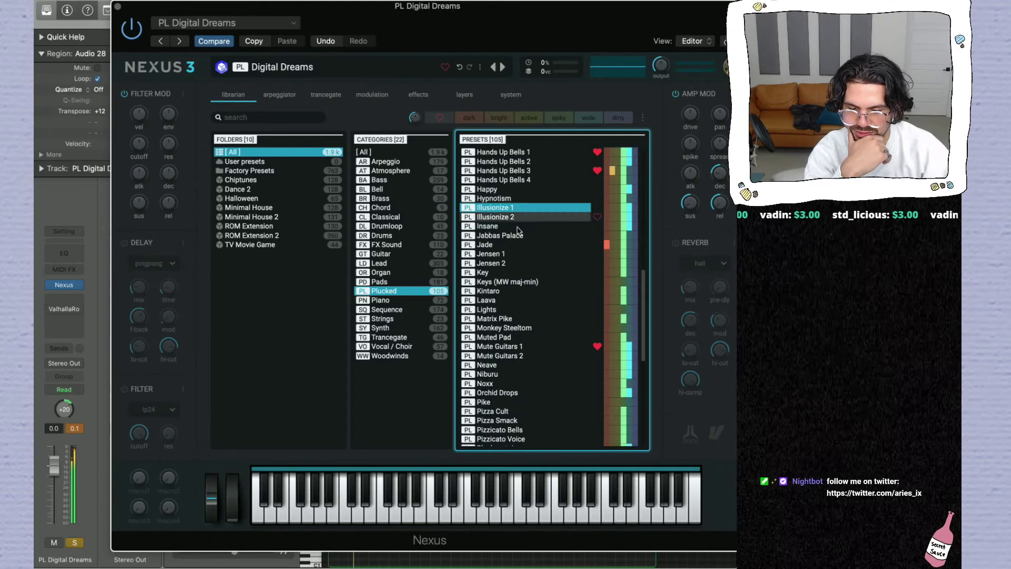
left_click(514, 238)
left_click(511, 246)
left_click(509, 255)
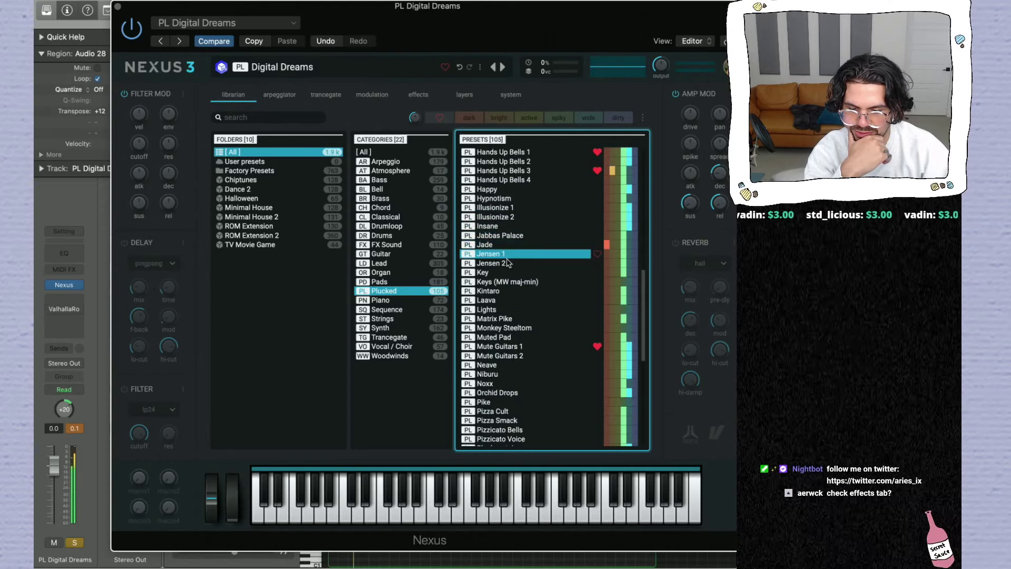
left_click(507, 264)
left_click(504, 272)
left_click(503, 282)
left_click(502, 291)
left_click(501, 300)
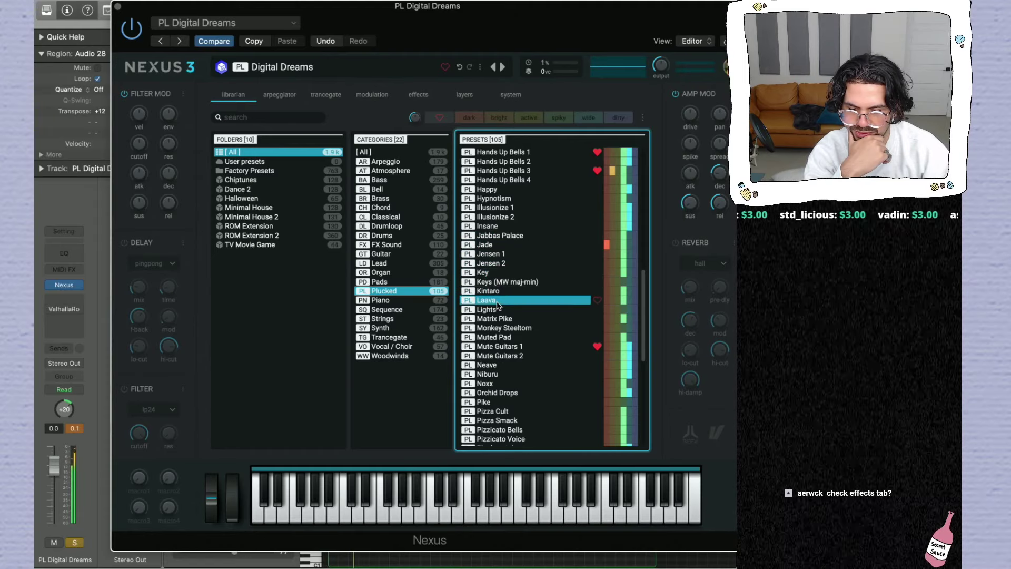
Step: Load the Plucked preset Lights and play back the drop melody with it
left_click(501, 310)
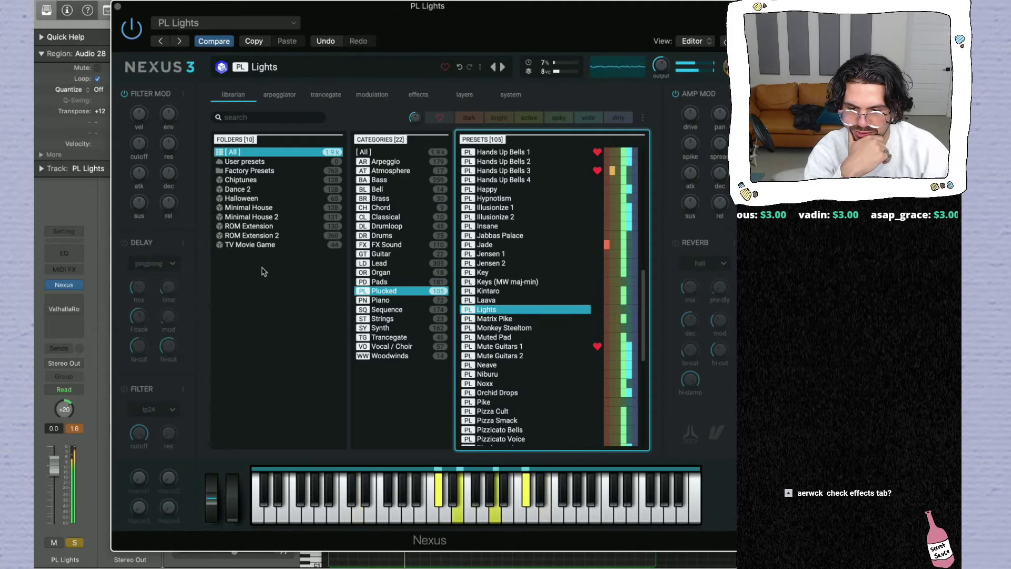
left_click_drag(374, 15, 420, 101)
key("space")
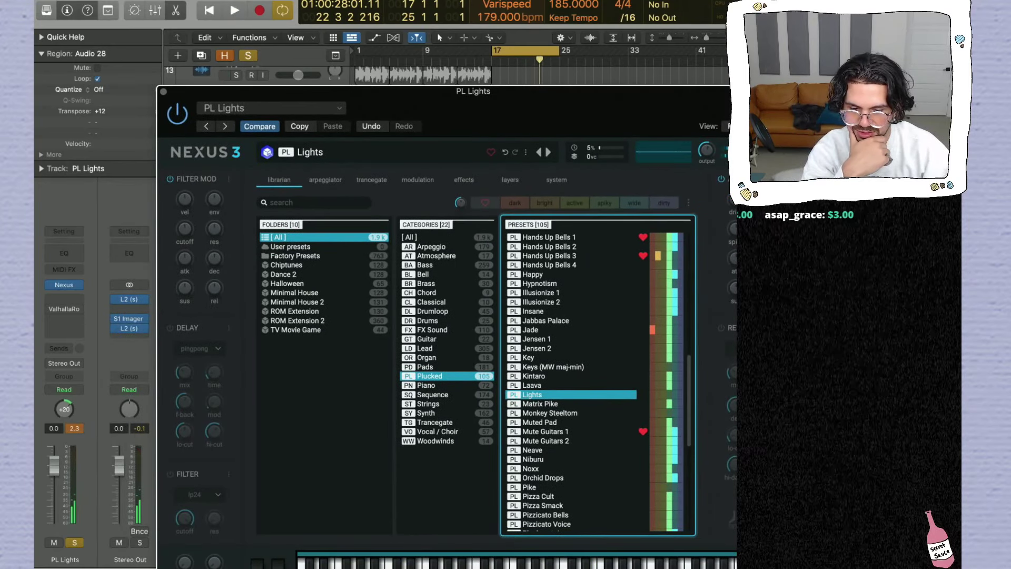
key("space")
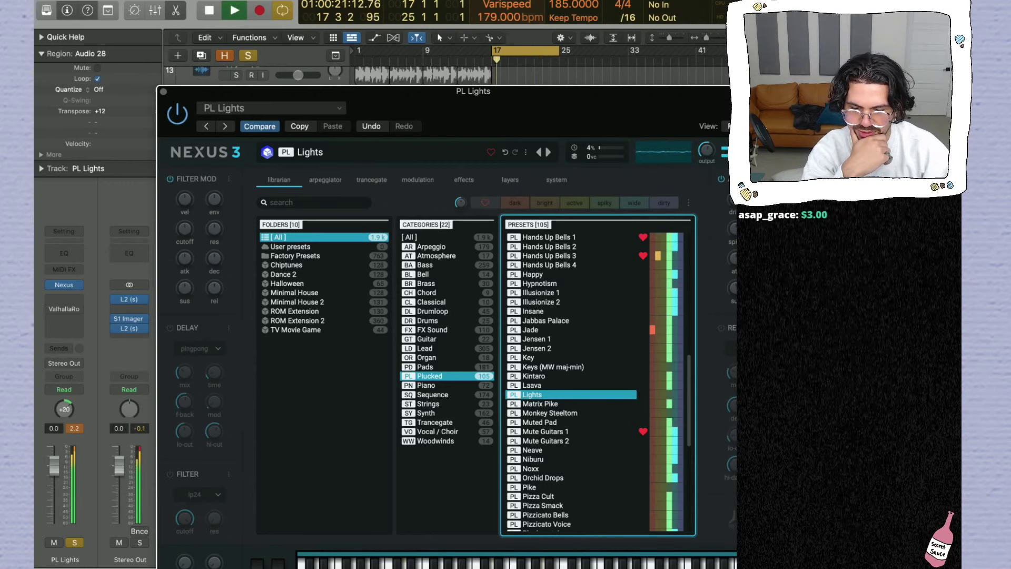
key("space")
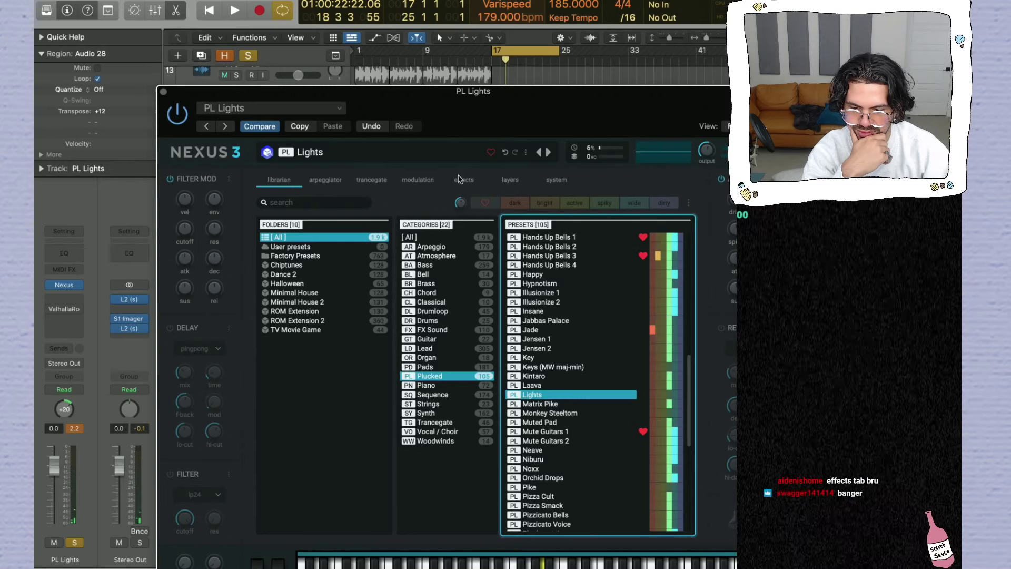
Step: Switch off the impulse reverb in the Lights preset's effects, play back the result and close Nexus
left_click(418, 180)
left_click(379, 181)
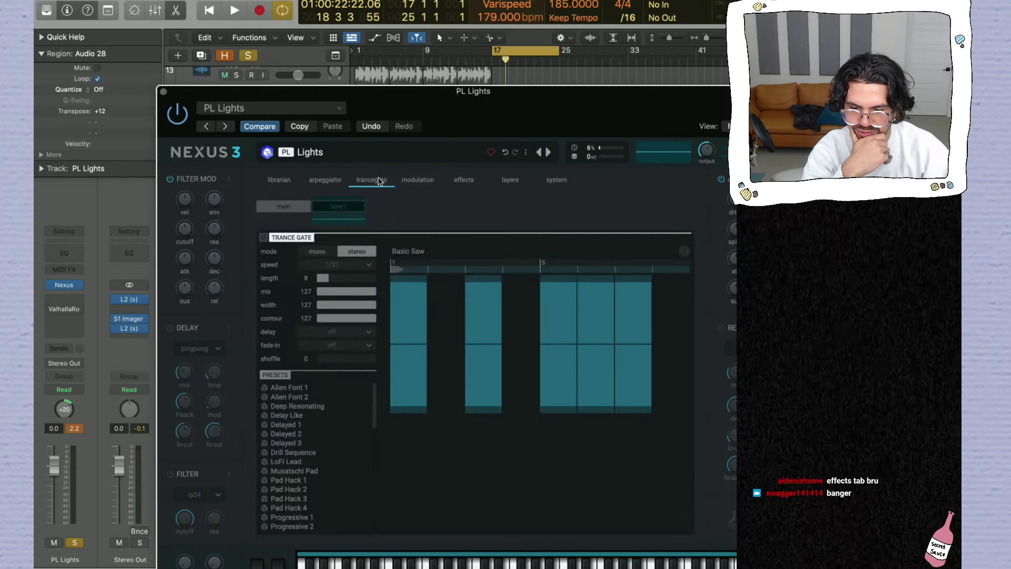
left_click(329, 182)
left_click(456, 184)
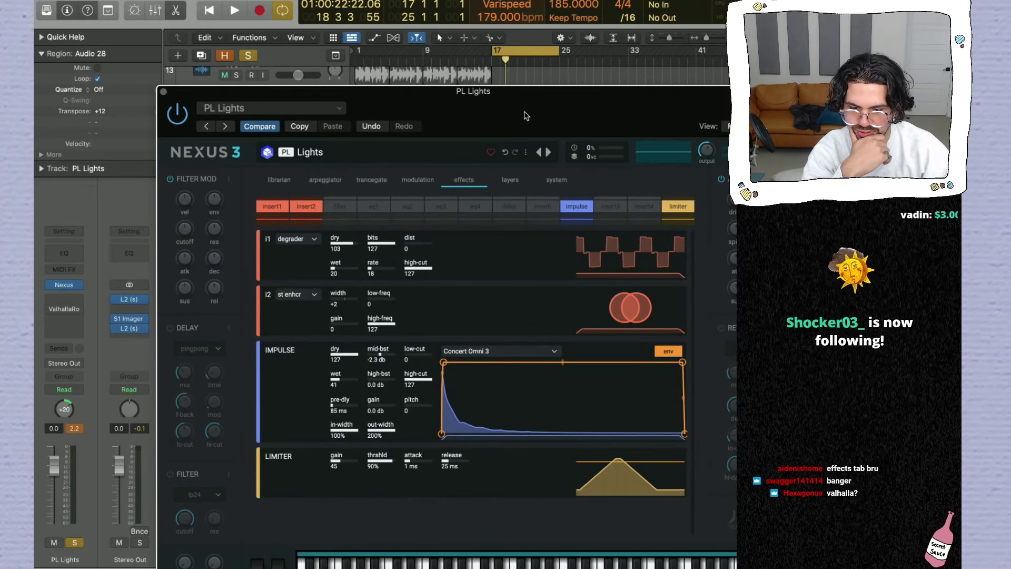
left_click_drag(526, 116, 506, 84)
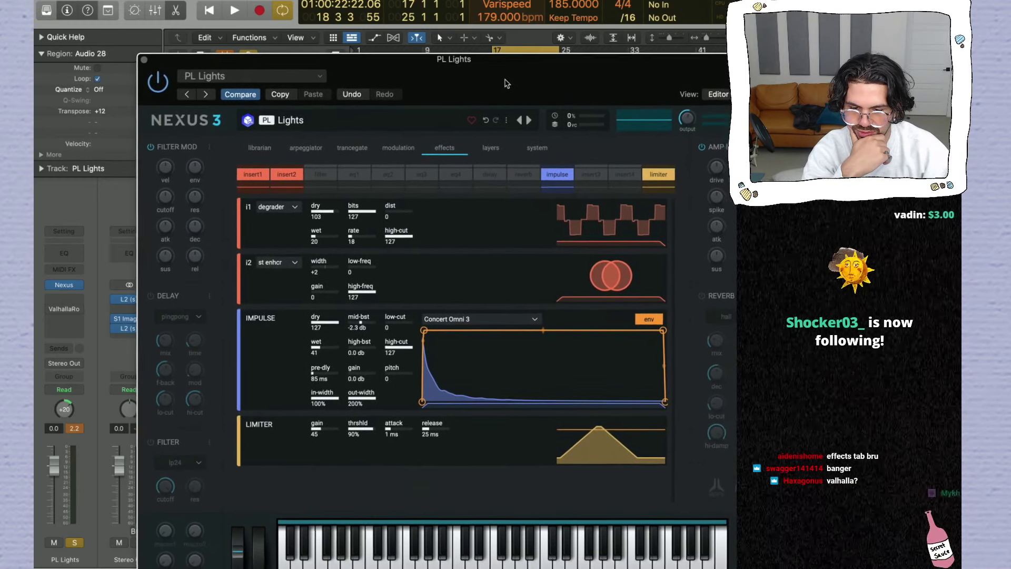
left_click(559, 174)
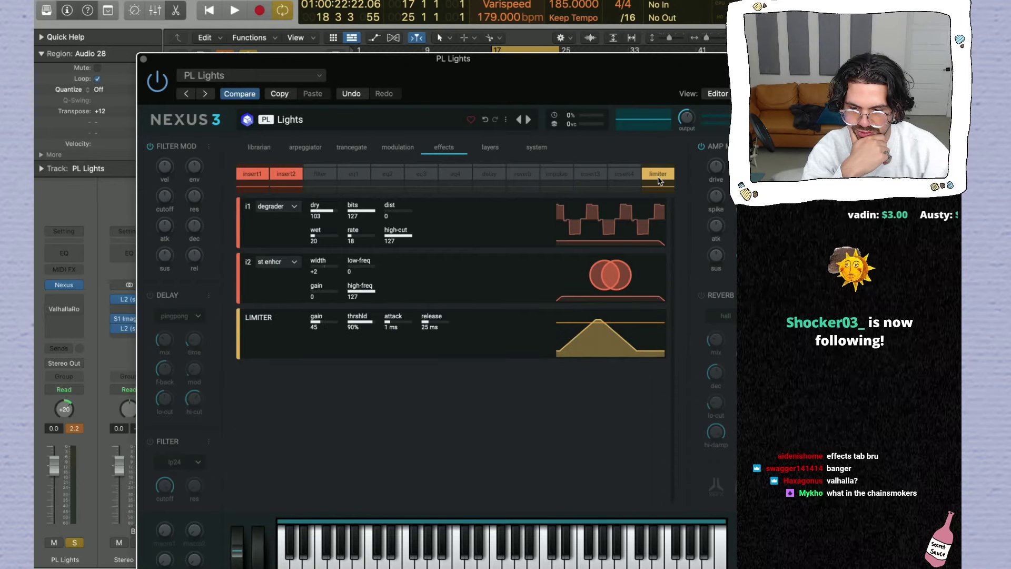
key("space")
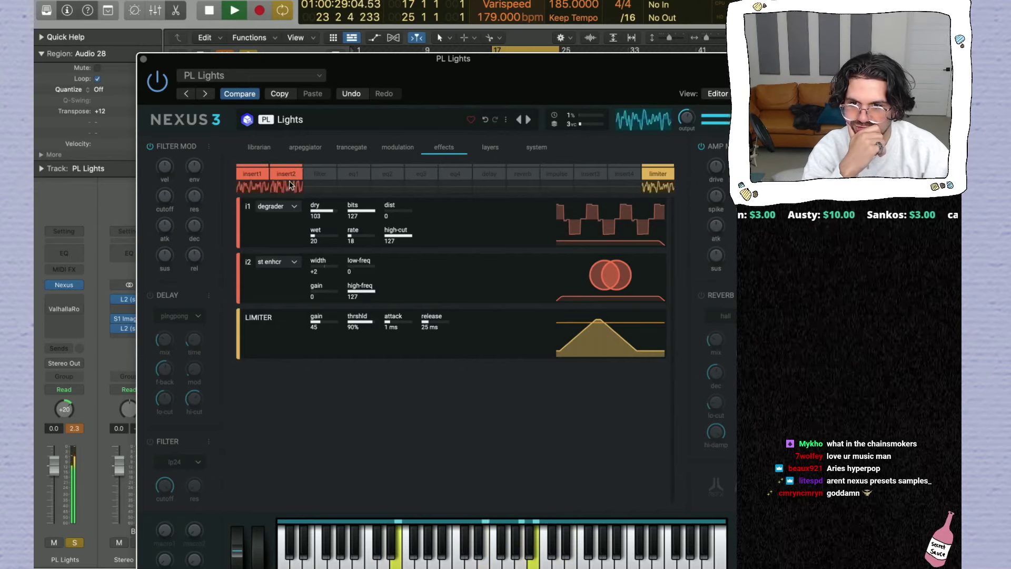
left_click(258, 148)
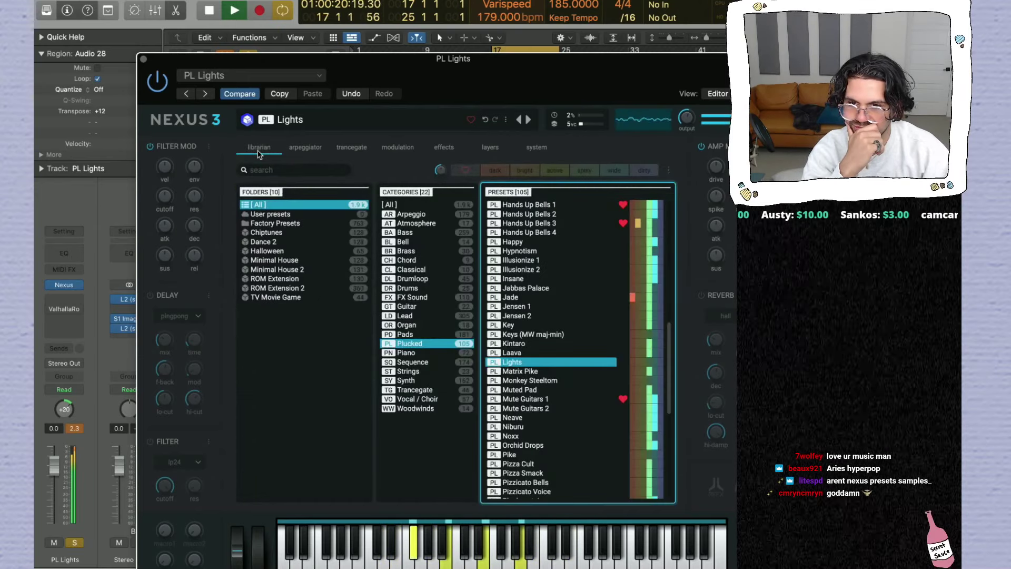
left_click(143, 59)
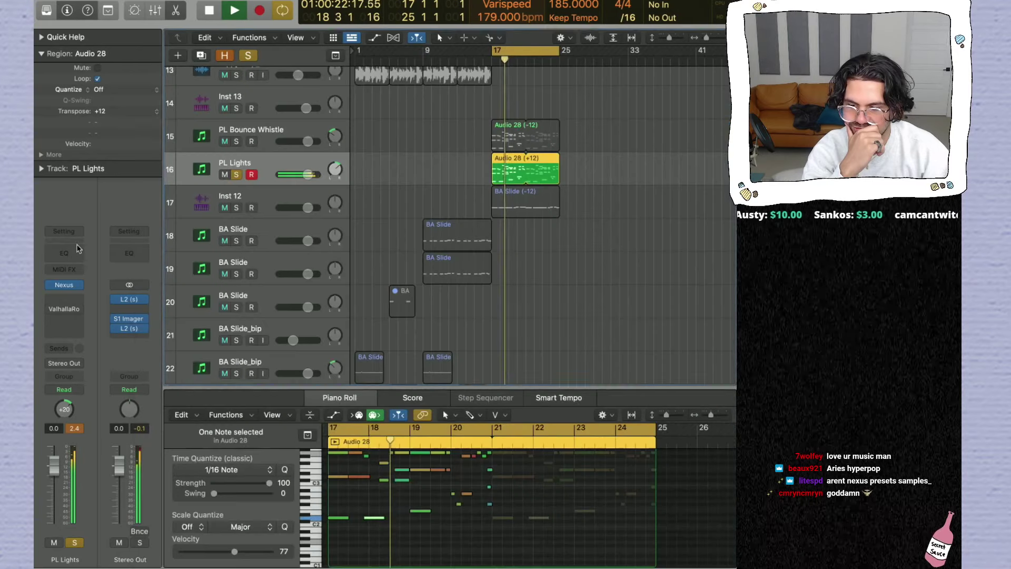
Step: Re-enable the Valhalla reverb on the PL Lights track, add the whistle to the solo and clear all solos
left_click(51, 311)
left_click(50, 312)
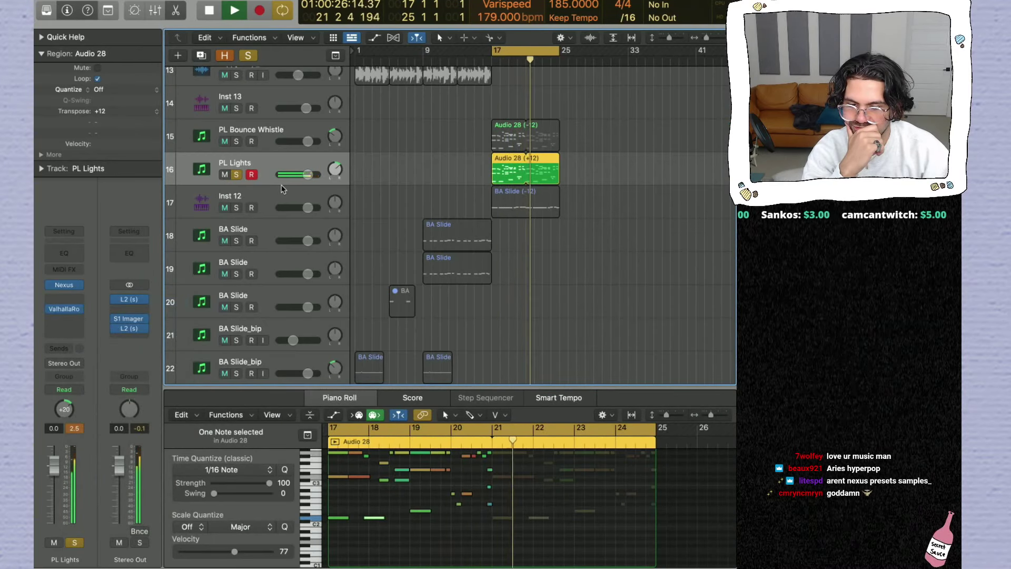
left_click(237, 141)
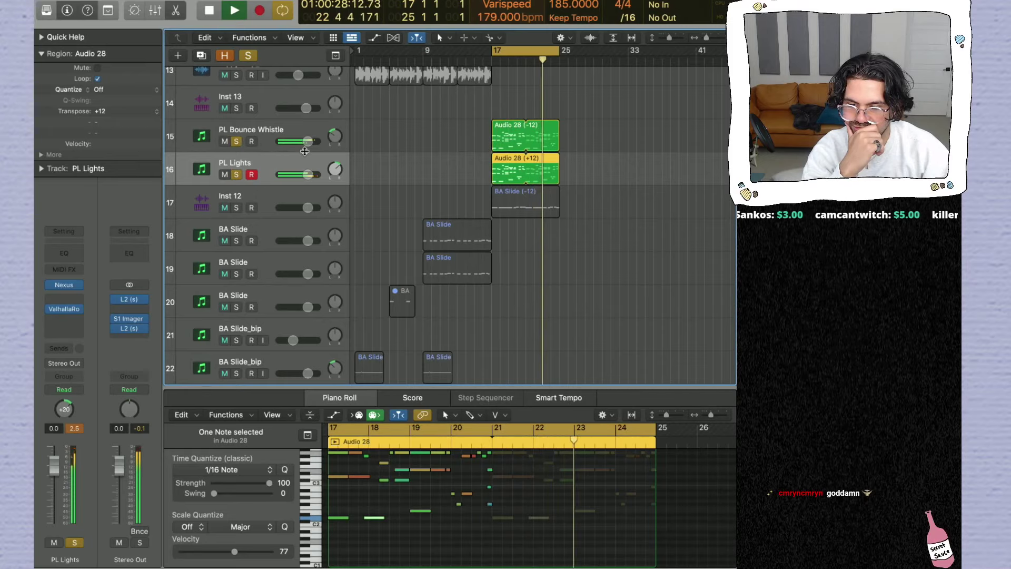
left_click(247, 55)
left_click(481, 131)
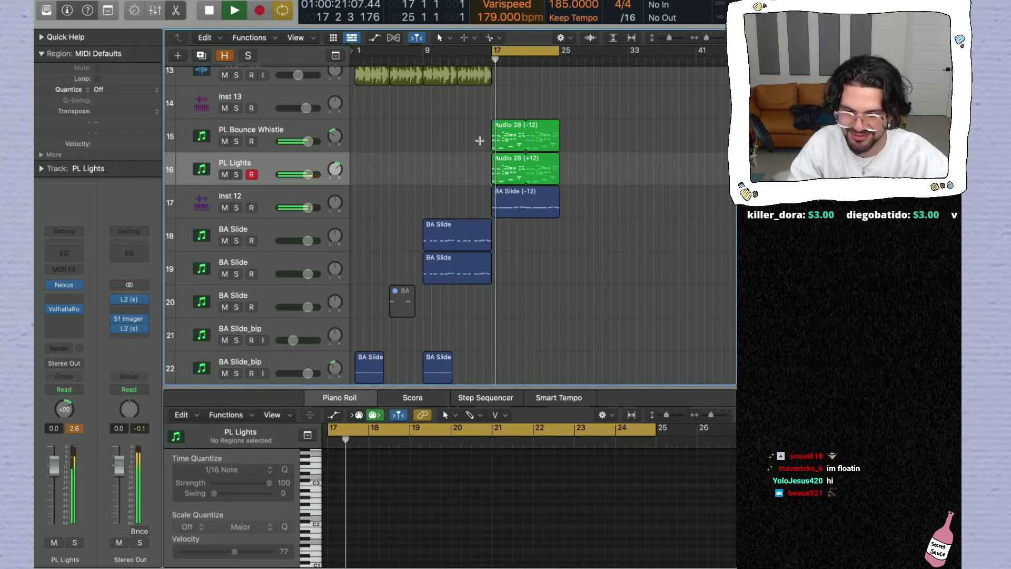
Step: Close the Piano Roll and play the arrangement from the beginning with cycling off
left_click_drag(669, 38, 667, 37)
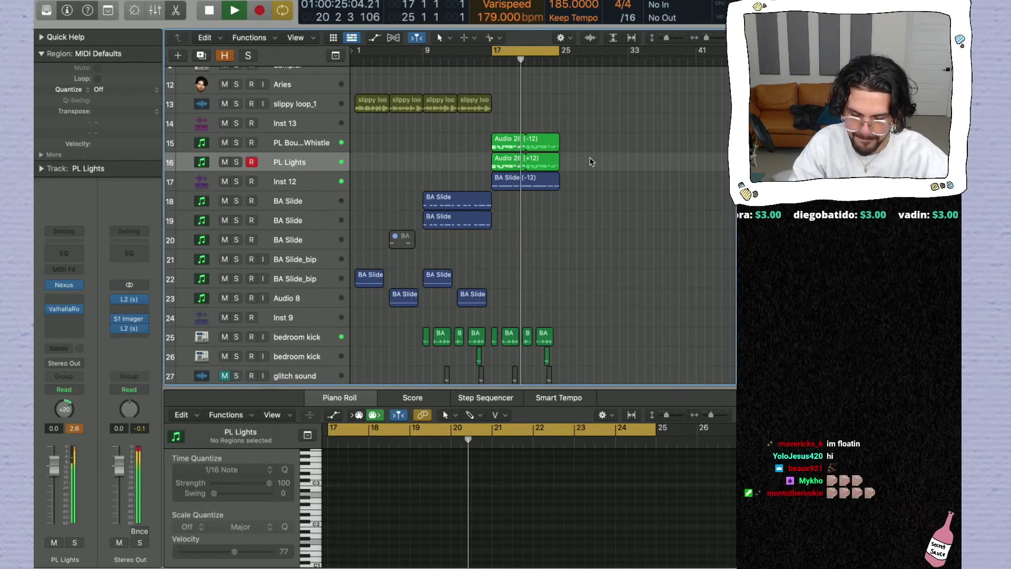
key("n")
key("e")
key("t")
key("Escape")
key("space")
key("Return")
key("space")
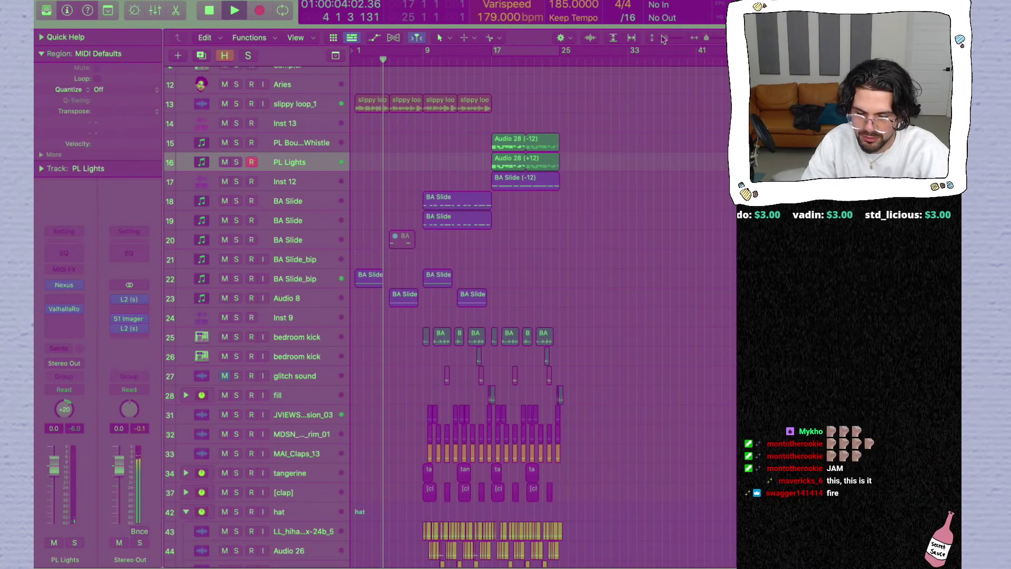
left_click(664, 40)
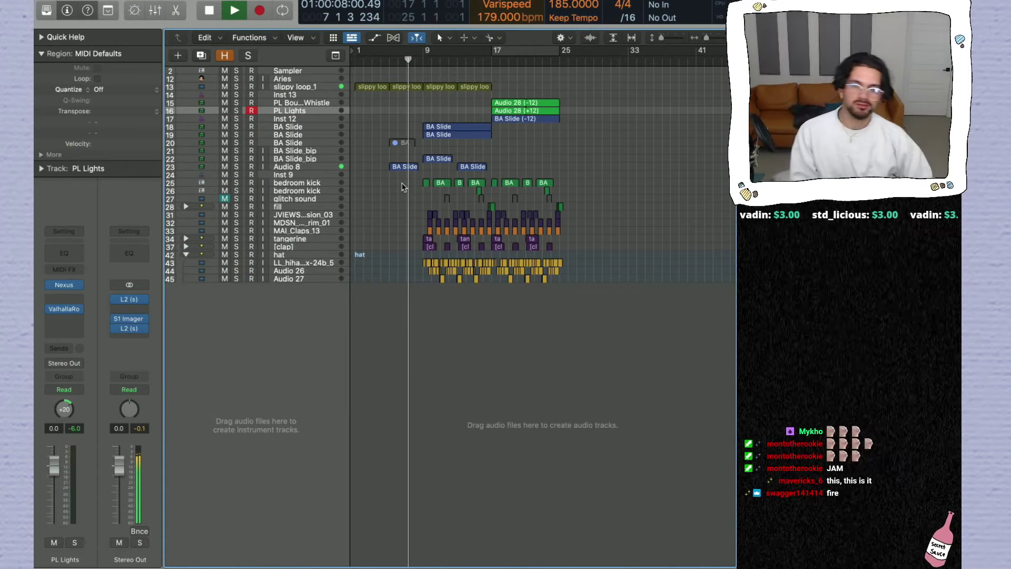
key("super+Left")
key("super+Left")
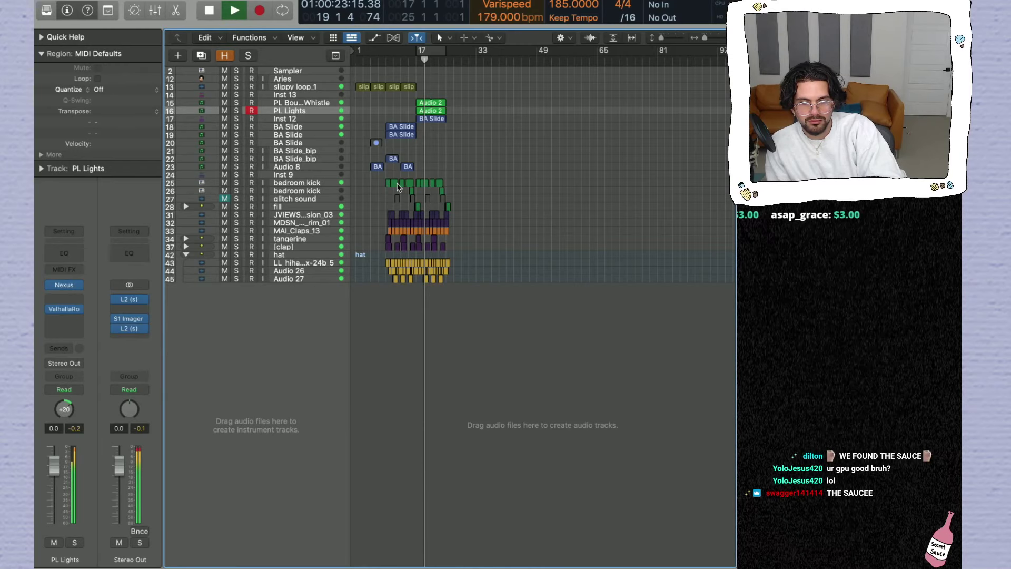
Step: Delete all drum regions between bars 9 and 17, and replay from just before bar 9
scroll(420, 285, "up", 5)
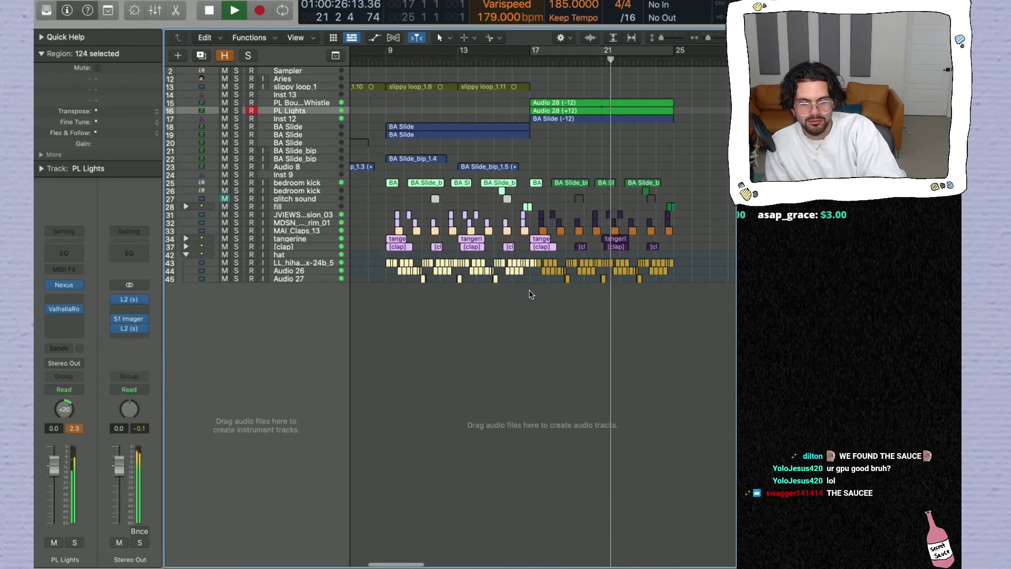
left_click_drag(530, 289, 381, 181)
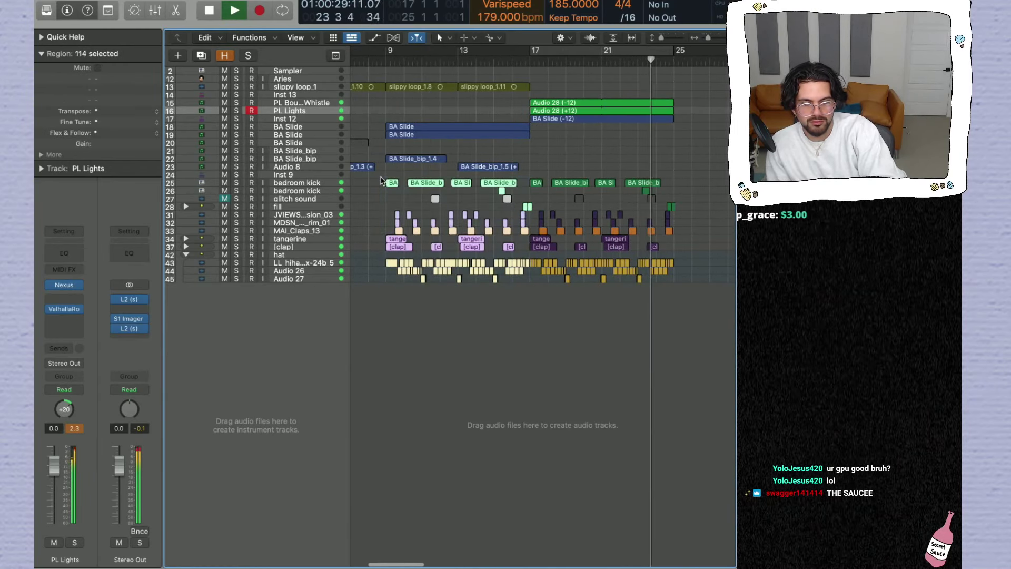
key("Delete")
left_click(380, 62)
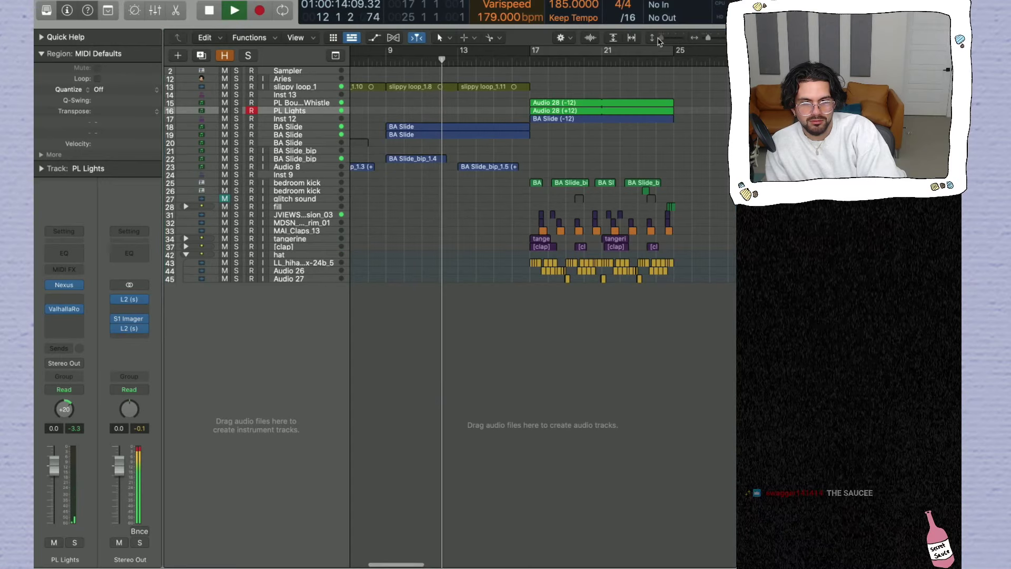
left_click_drag(659, 43, 663, 42)
Step: Turn on the cycle over the drop from bar 17 to 25 and mute the hat stack
key("space")
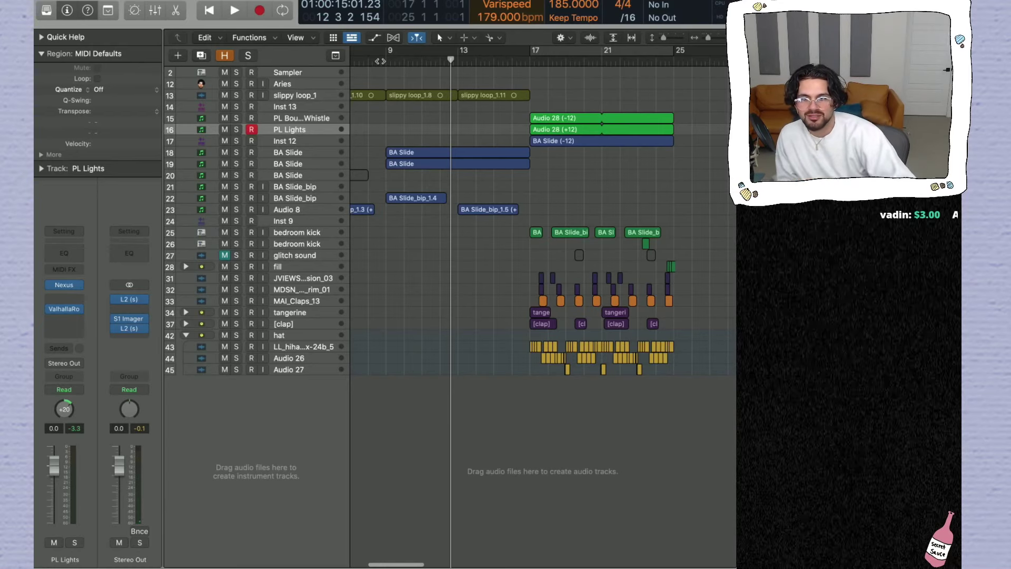
key("space")
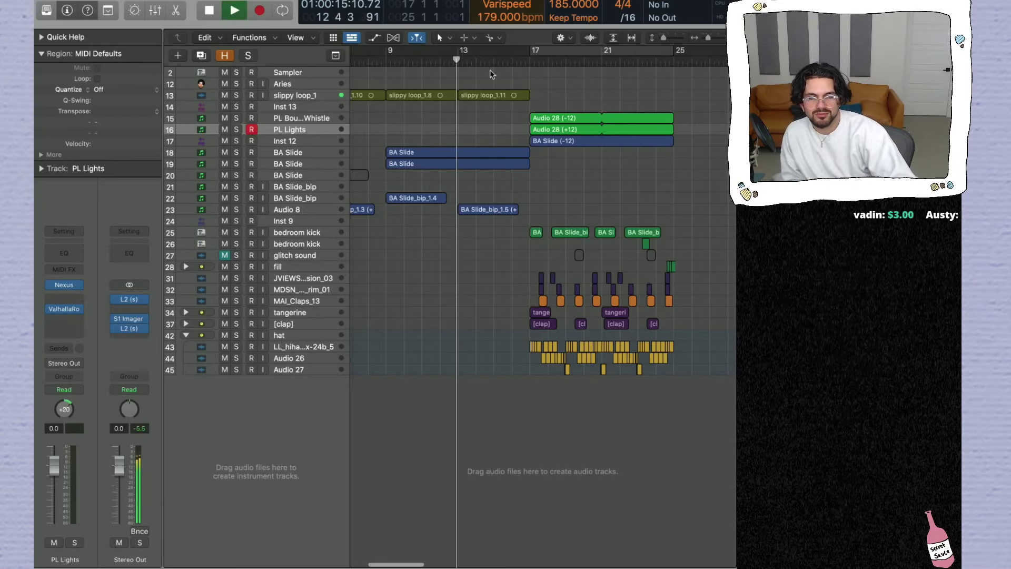
left_click(549, 54)
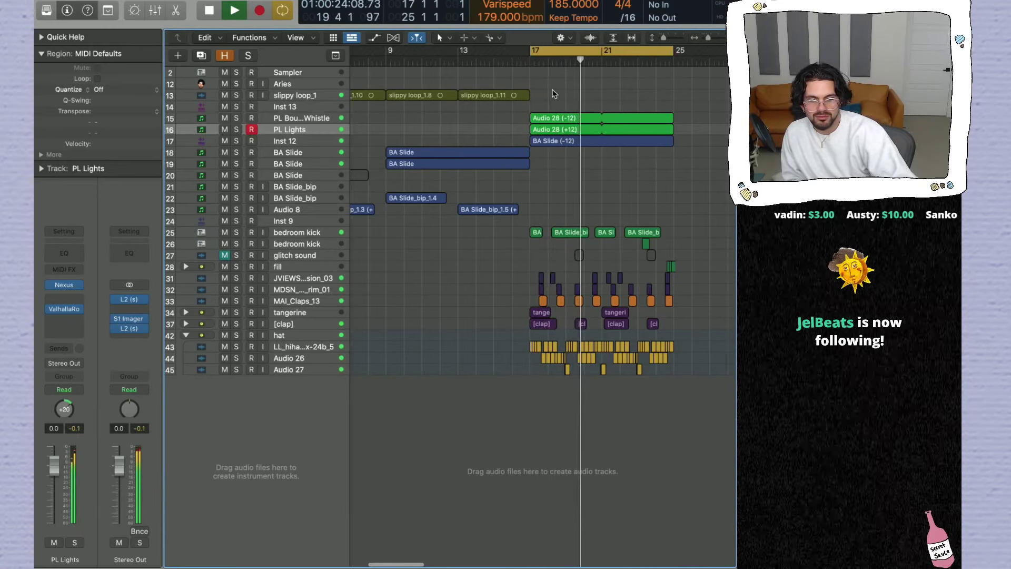
left_click(225, 335)
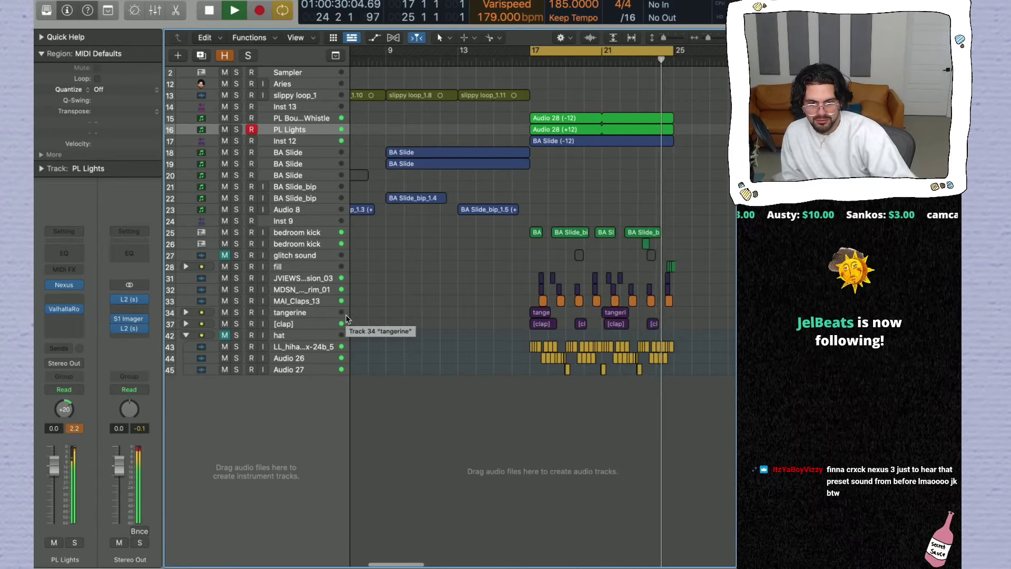
Step: Group the PL Bounce Whistle and PL Lights tracks into a track stack named "inst"
left_click(311, 118, "shift")
key("super+shift+d")
key("Return")
double_click(300, 117)
type("inst")
key("Return")
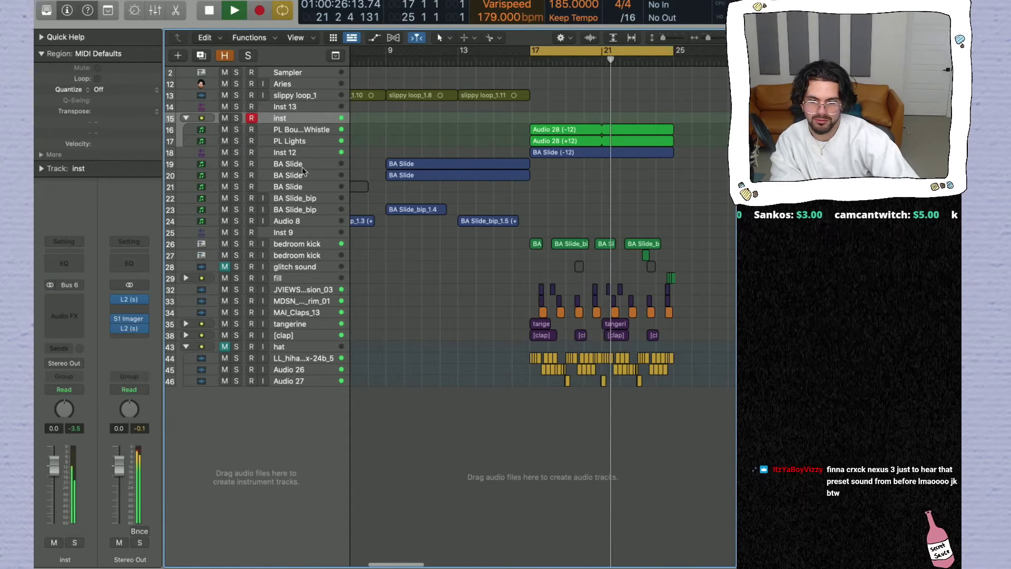
Step: Insert a Gain plug-in at -7.8 dB on the inst stack and lower the PL Bounce Whistle fader to -1.3 dB
left_click(64, 326)
mouse_move(98, 501)
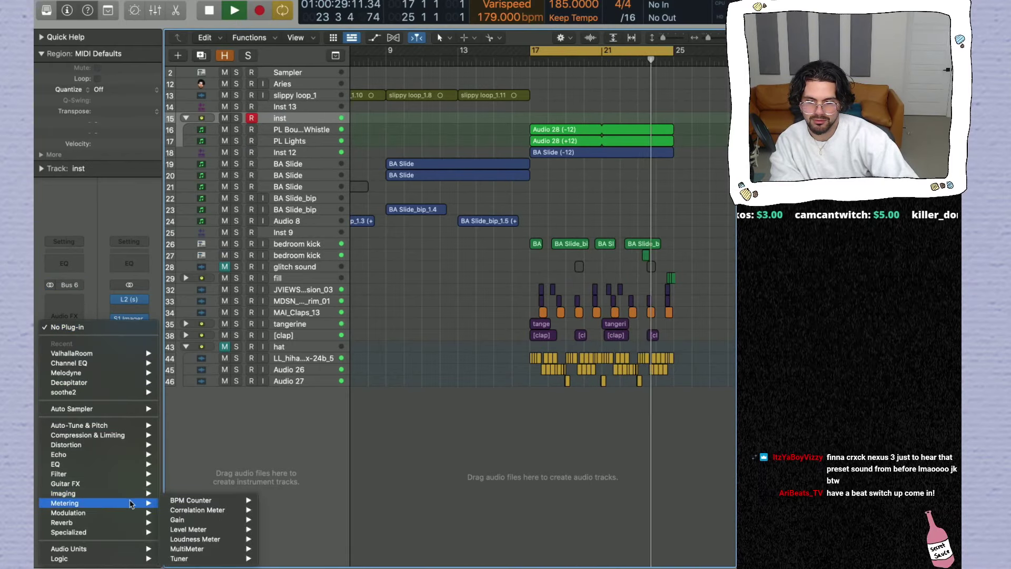
mouse_move(180, 519)
left_click(279, 520)
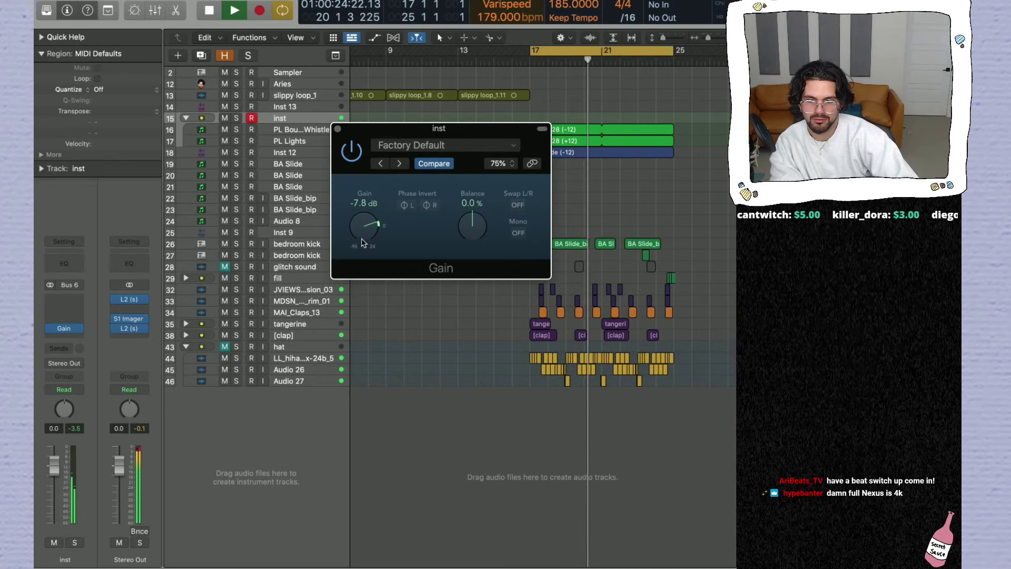
left_click(338, 129)
left_click(307, 134)
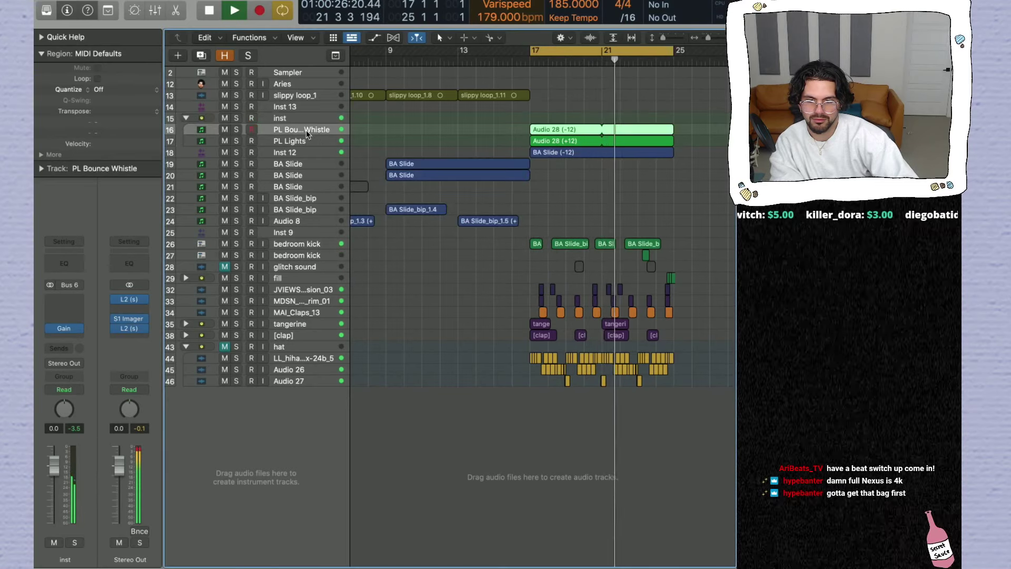
mouse_move(52, 462)
left_mouse_down()
mouse_move(54, 477)
mouse_move(55, 469)
left_mouse_up()
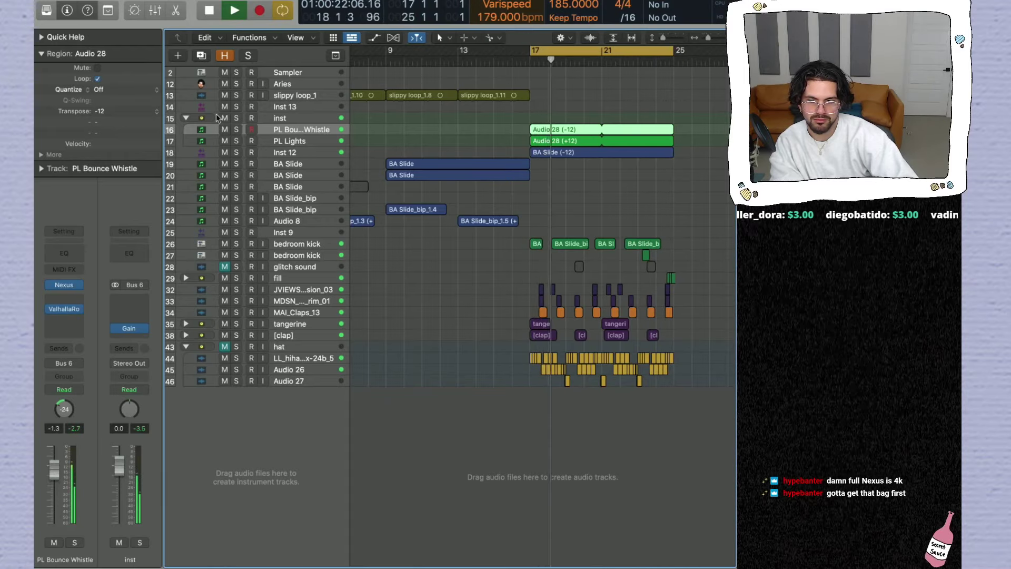
Step: Mute the inst stack and collapse it
left_click(186, 118)
left_click(185, 118)
left_click(224, 119)
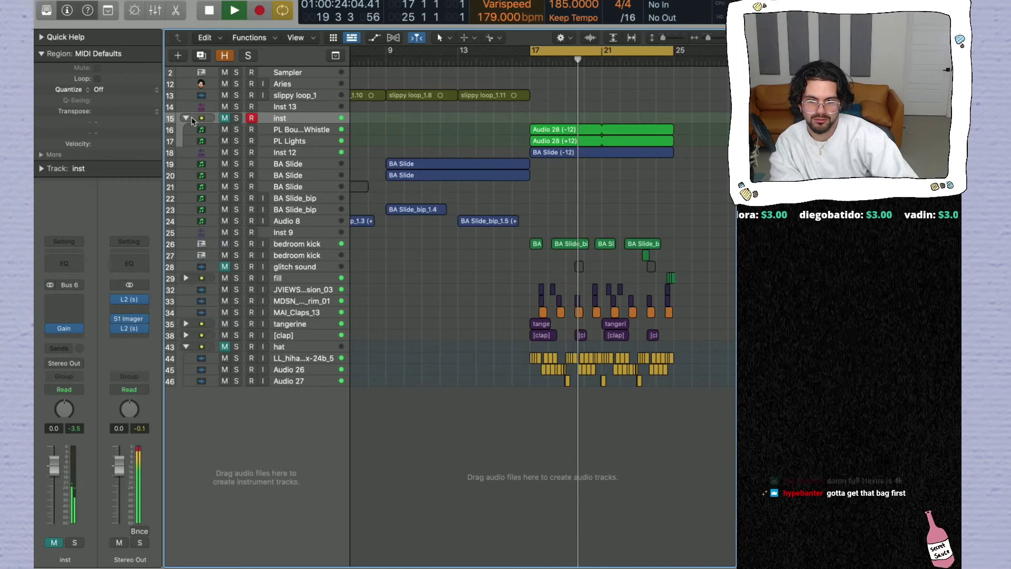
left_click(186, 118)
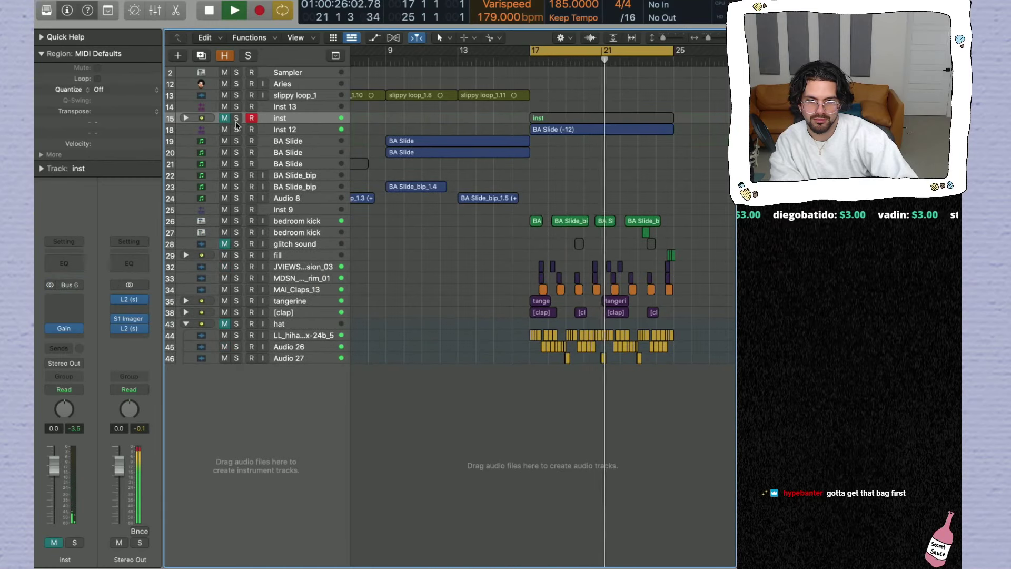
Step: Expand the inst stack and select the PL Bounce Whistle track while playing the drop
left_click(282, 131)
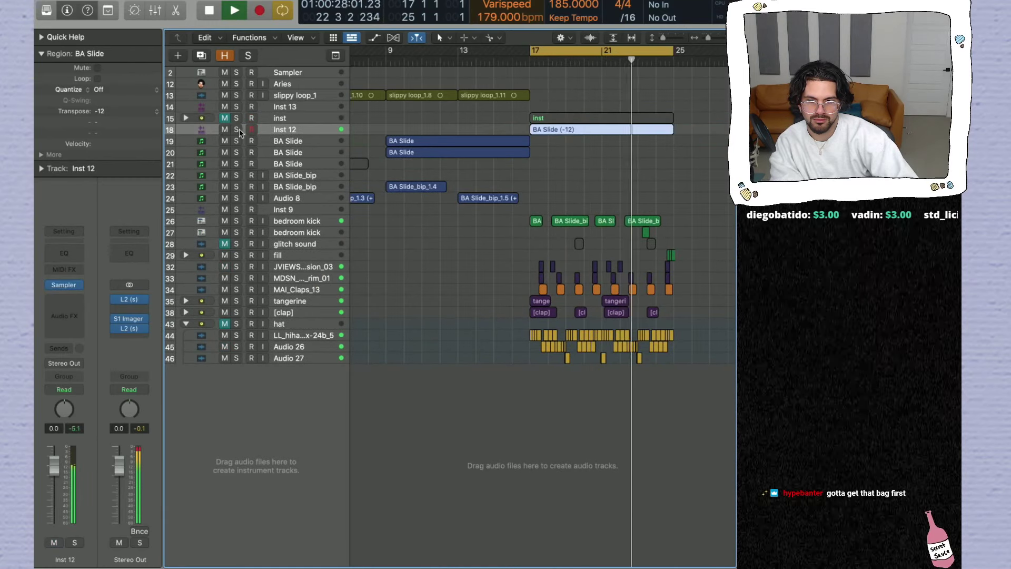
left_click(222, 122)
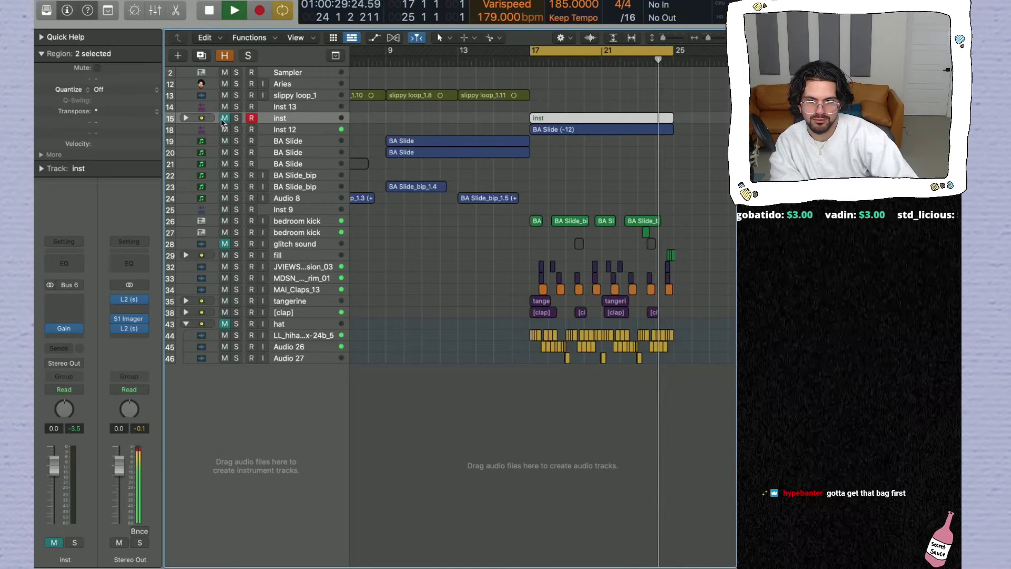
left_click(186, 120)
left_click(311, 130)
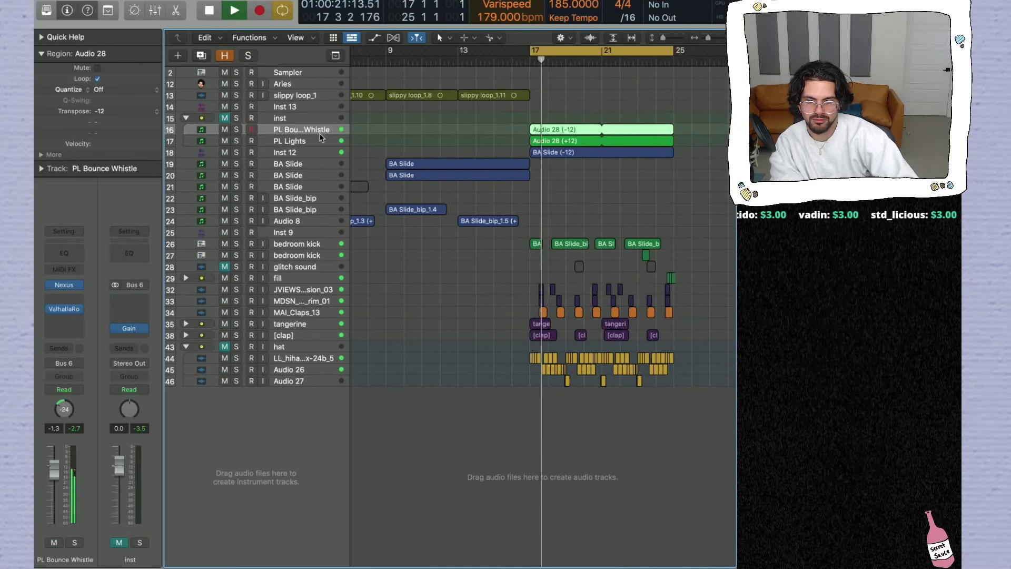
left_click(318, 140)
left_click(322, 129)
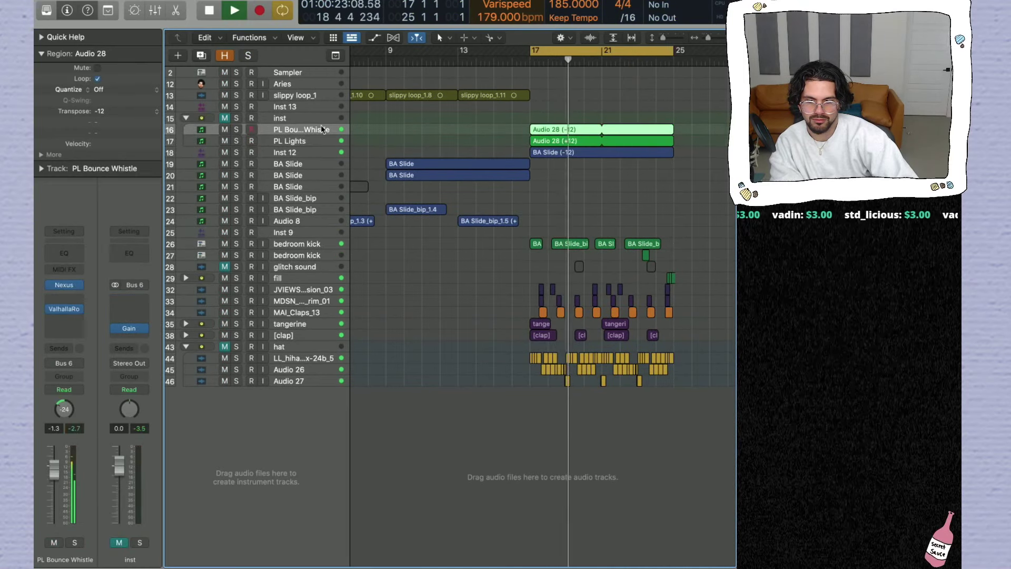
key("space")
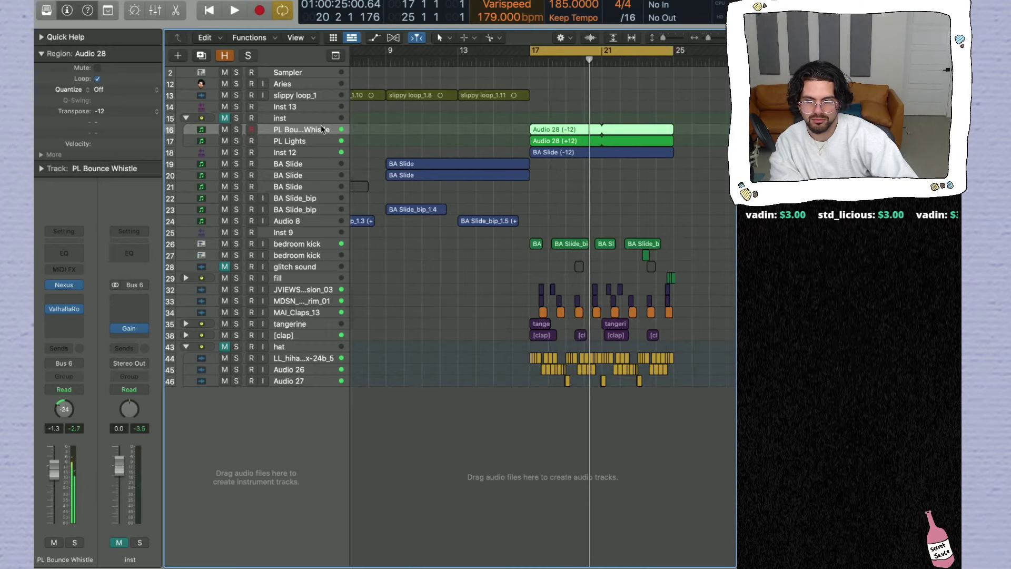
key("space")
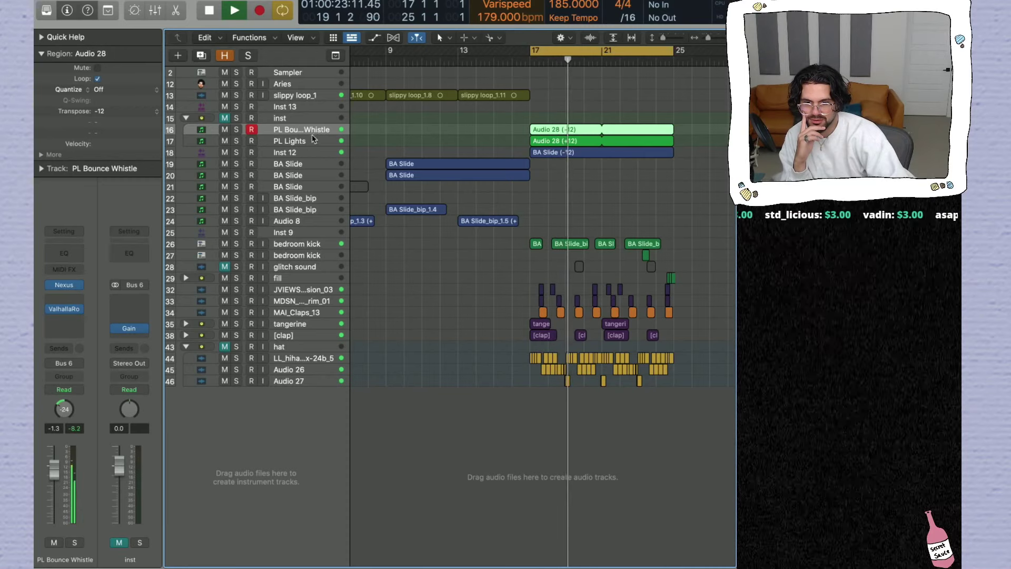
Step: Solo the PL Bounce Whistle track to hear it alone from bar 17, ending with the solo off
left_click(313, 139)
left_click(235, 141)
left_click(235, 141)
left_click(235, 130)
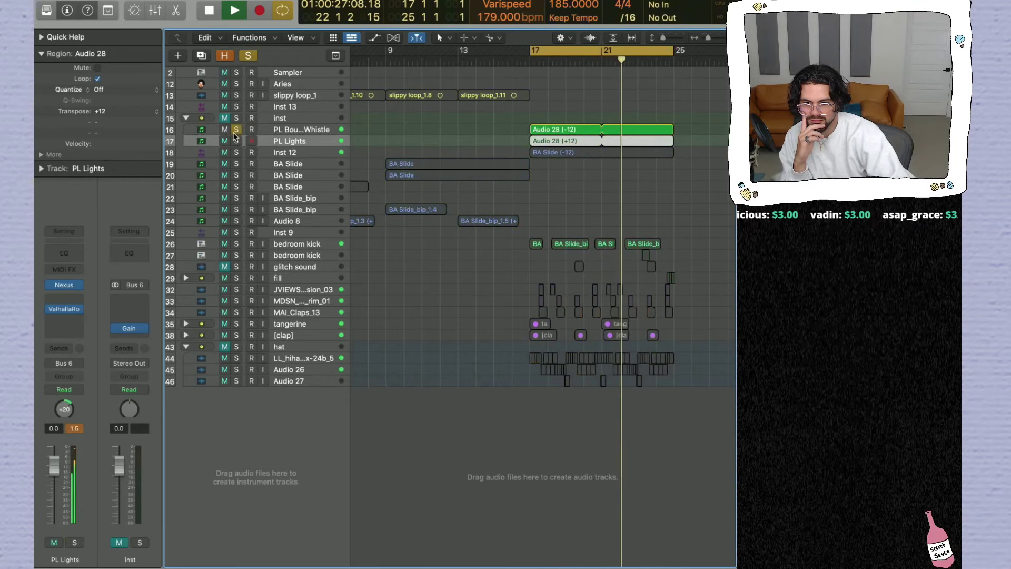
left_click(273, 130)
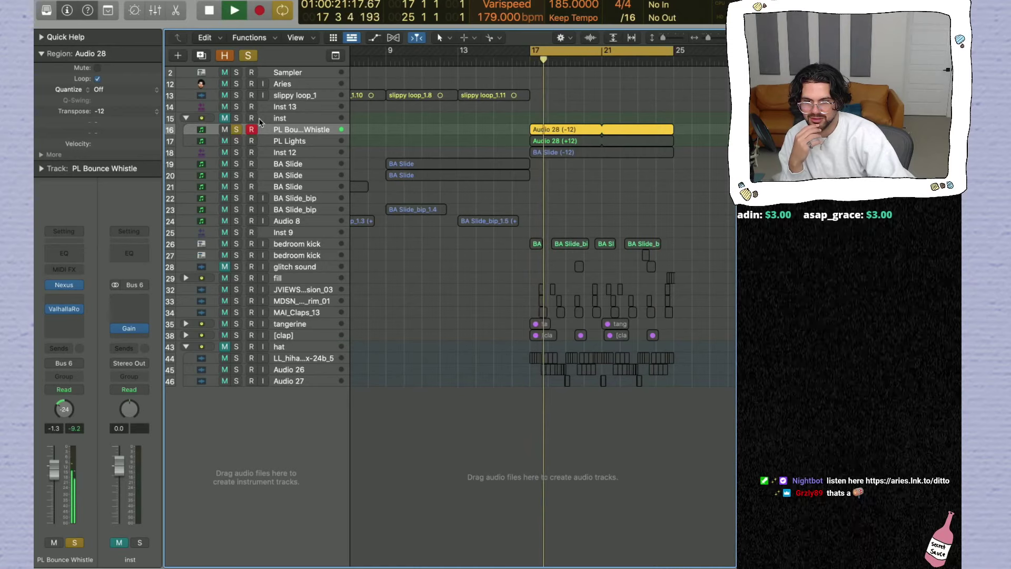
key("space")
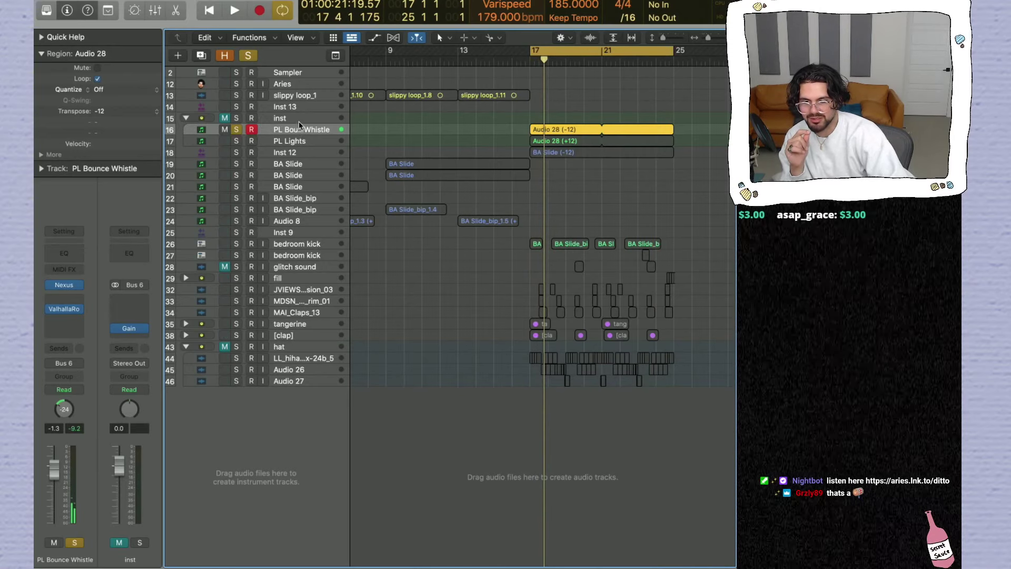
key("space")
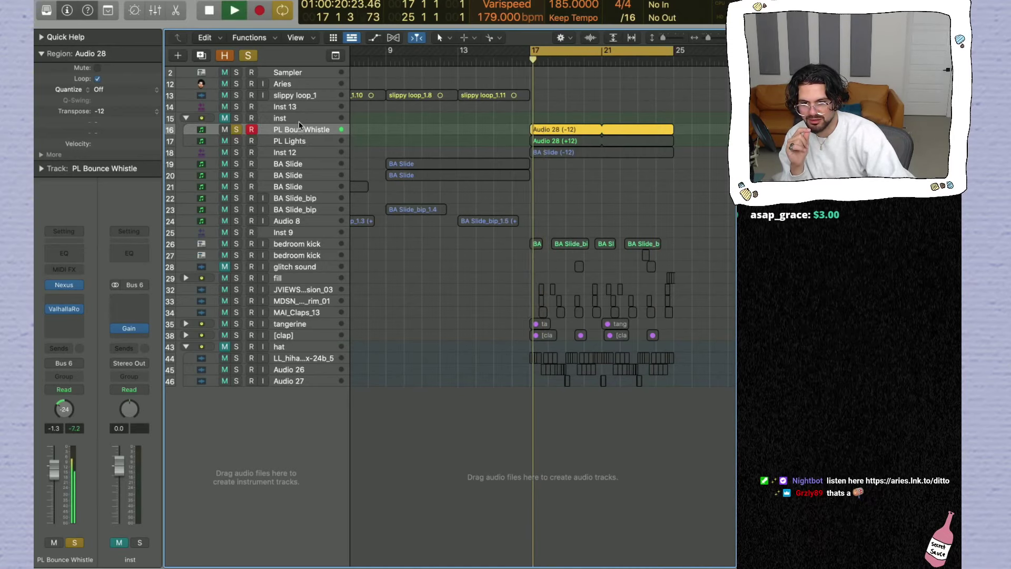
left_click(238, 128)
Step: Unmute the inst stack and lower the PL Bounce Whistle fader to -3.7 dB
left_click(226, 130)
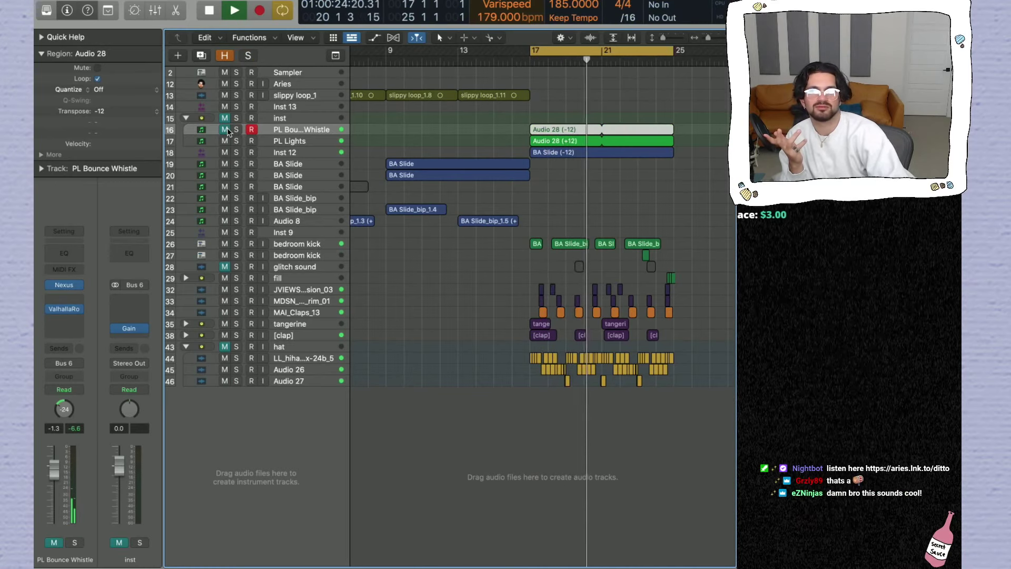
left_click(225, 130)
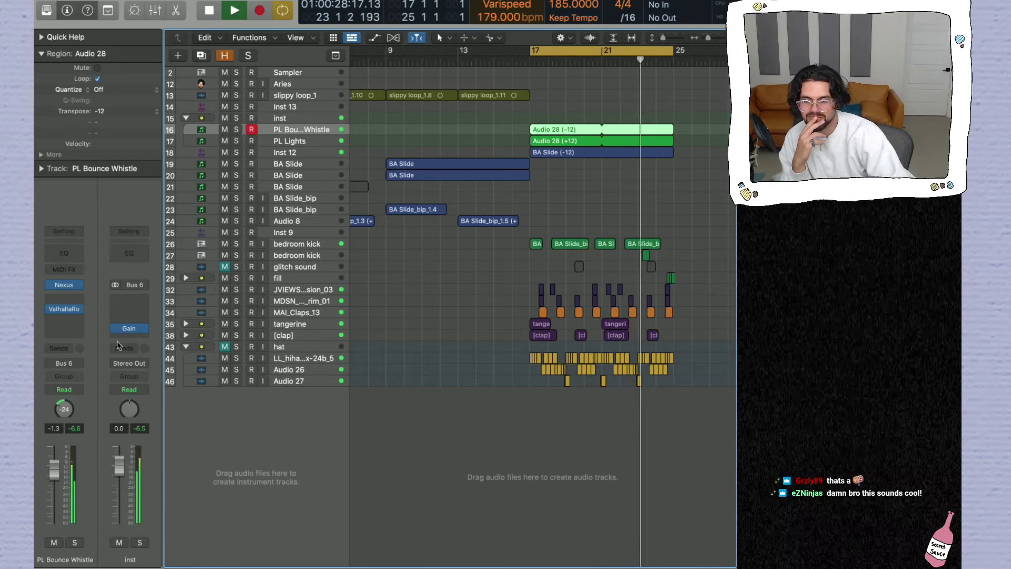
left_click_drag(62, 466, 56, 484)
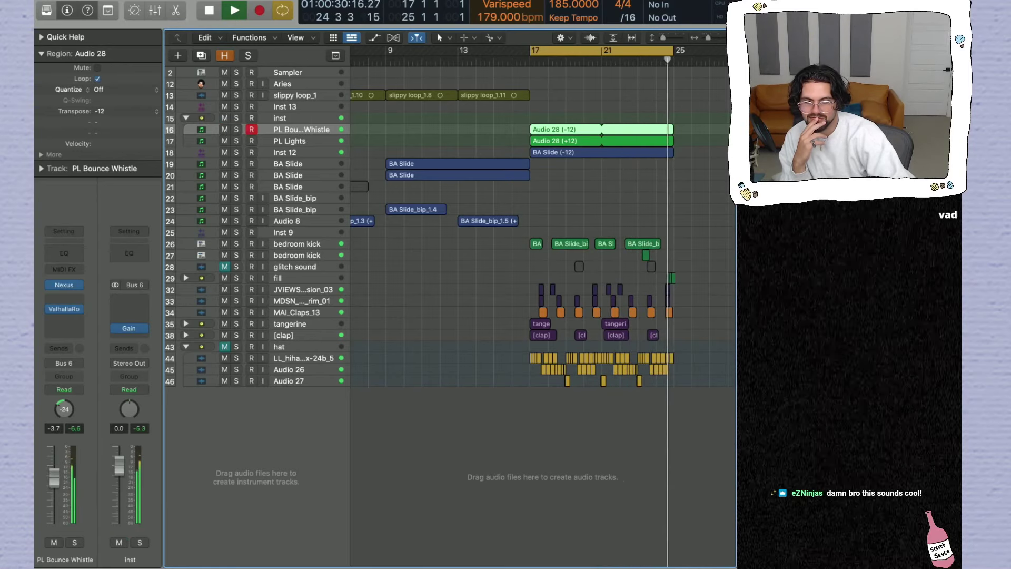
Step: Copy the PL Bounce Whistle and PL Lights regions to bar 25 and set the cycle from bar 25 to 33
scroll(351, 356, "down", 1)
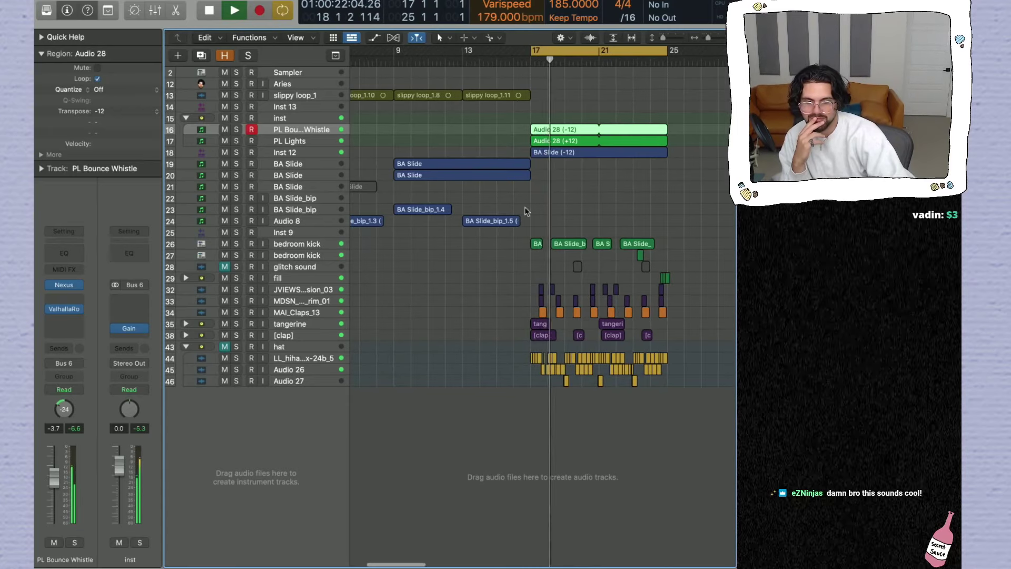
left_click_drag(667, 42, 663, 42)
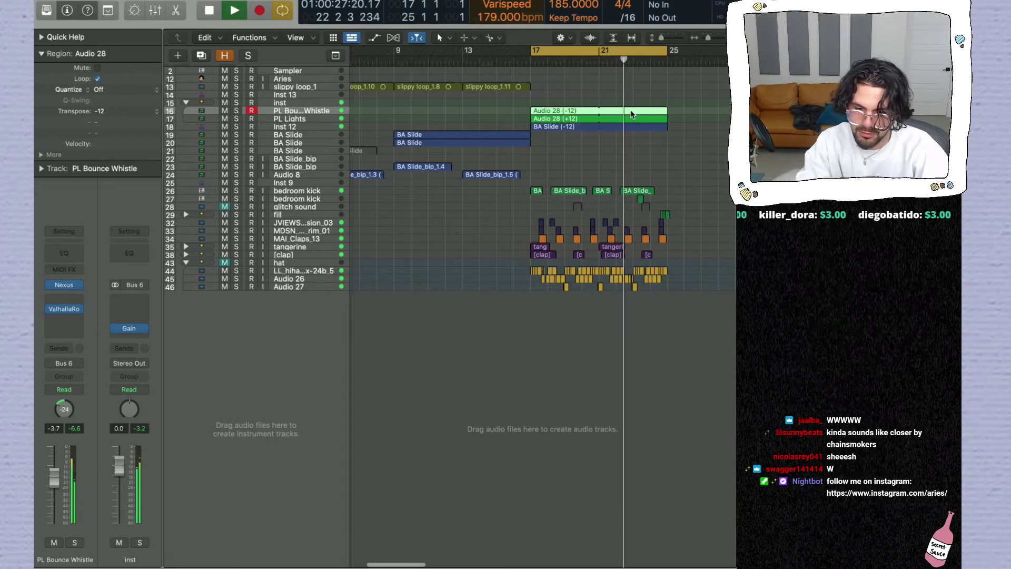
key("super+Left")
key("super+Left")
mouse_move(549, 120)
left_mouse_down()
mouse_move(491, 109)
mouse_move(548, 112)
left_mouse_up()
left_click(531, 60)
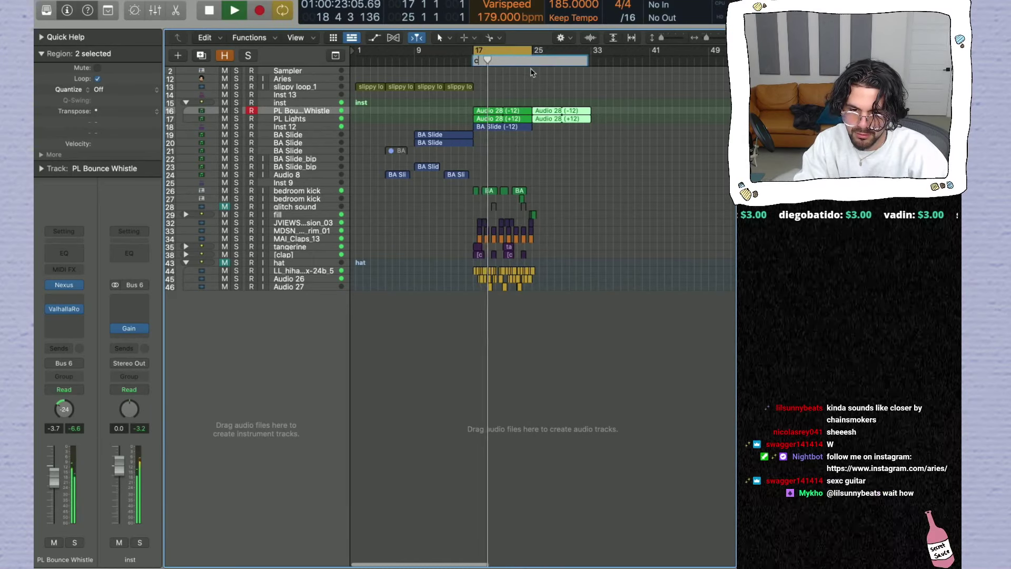
left_click_drag(533, 51, 591, 51)
Step: Duplicate the inst stack and its two tracks, and put the bar 25 regions on the new tracks, transposed up an octave
left_click_drag(583, 132, 553, 111)
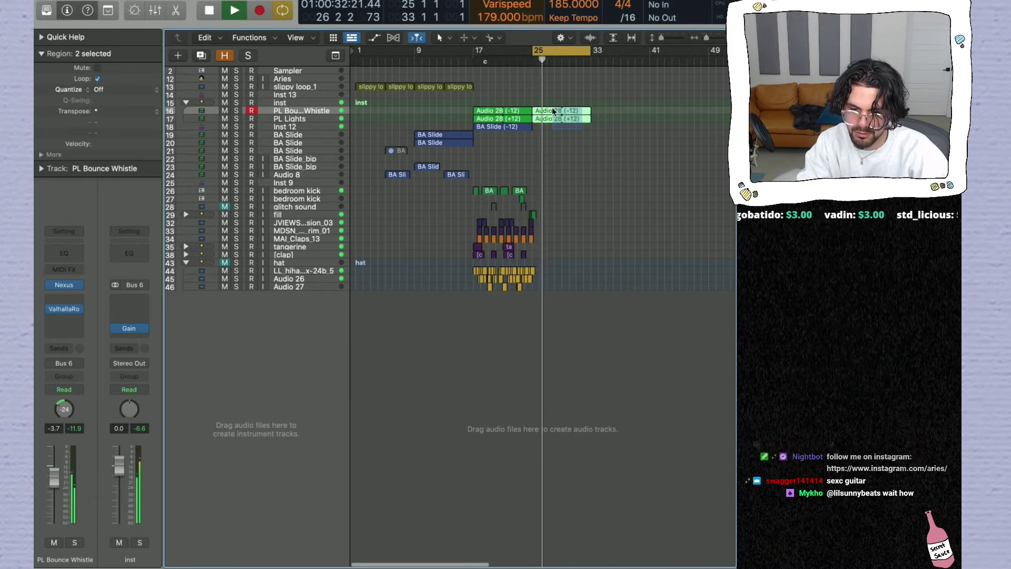
left_click(278, 104)
key("super+d")
left_click_drag(583, 126, 549, 138)
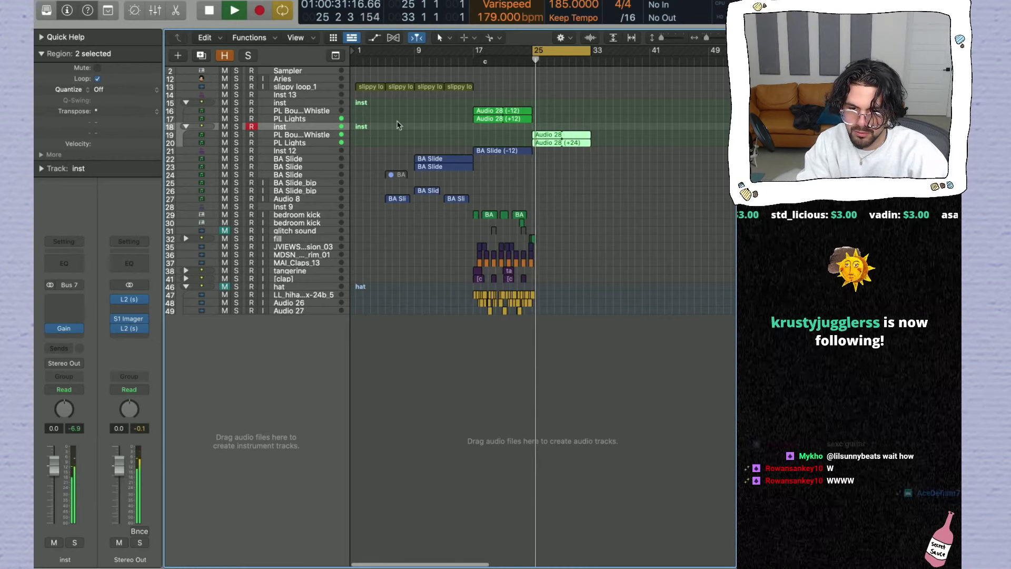
Step: Insert an FF Pro-Q 3 equalizer after the Gain plug-in on the duplicated inst stack
left_click(312, 128)
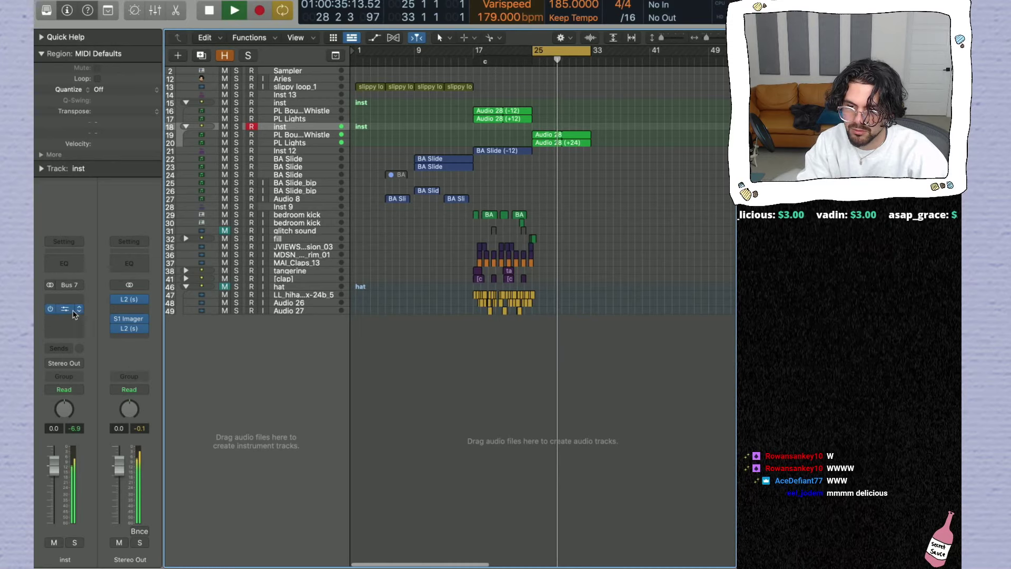
left_click(71, 320)
mouse_move(127, 445)
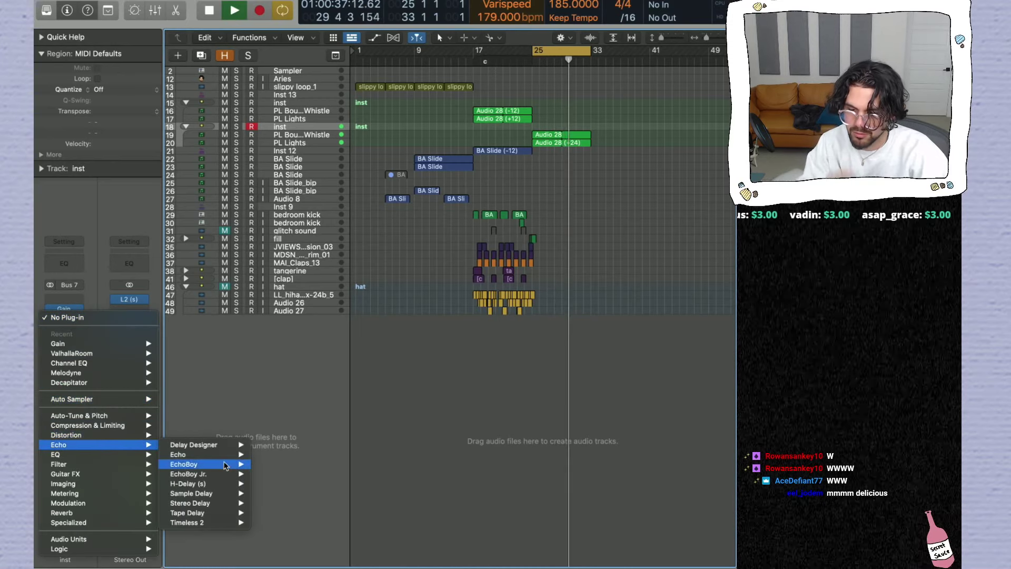
mouse_move(227, 484)
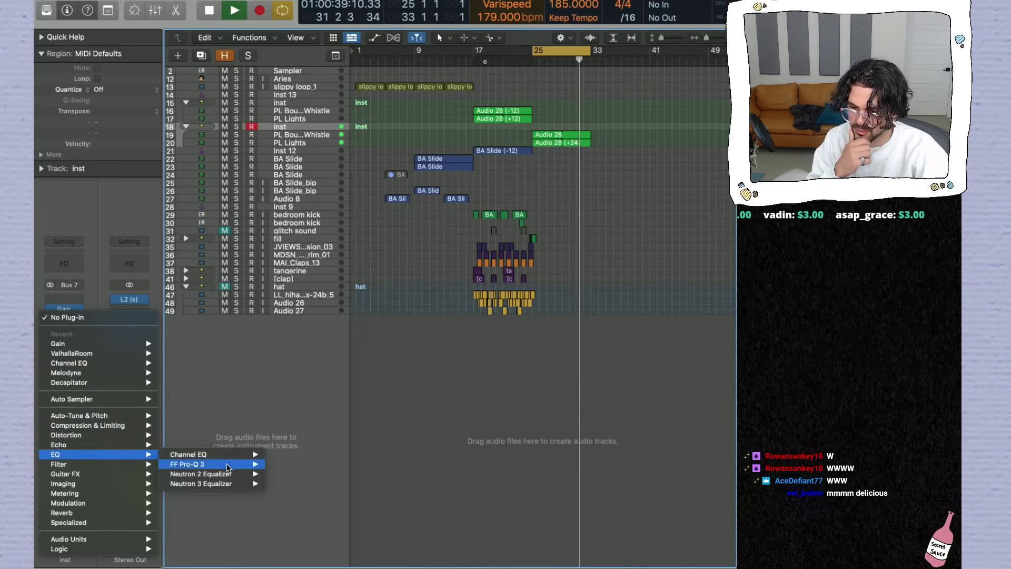
mouse_move(242, 464)
left_click(285, 465)
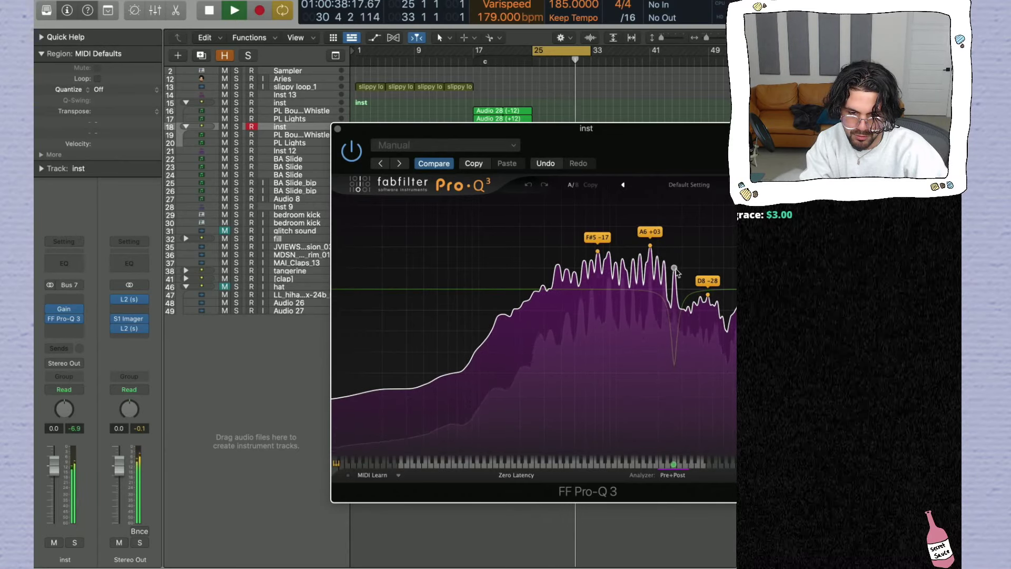
Step: Cut resonances with narrow Pro-Q 3 notches, including about -10.8 dB at 2632 Hz, -8.7 dB at 1747 Hz and one near 1994 Hz
left_click_drag(676, 270, 675, 365)
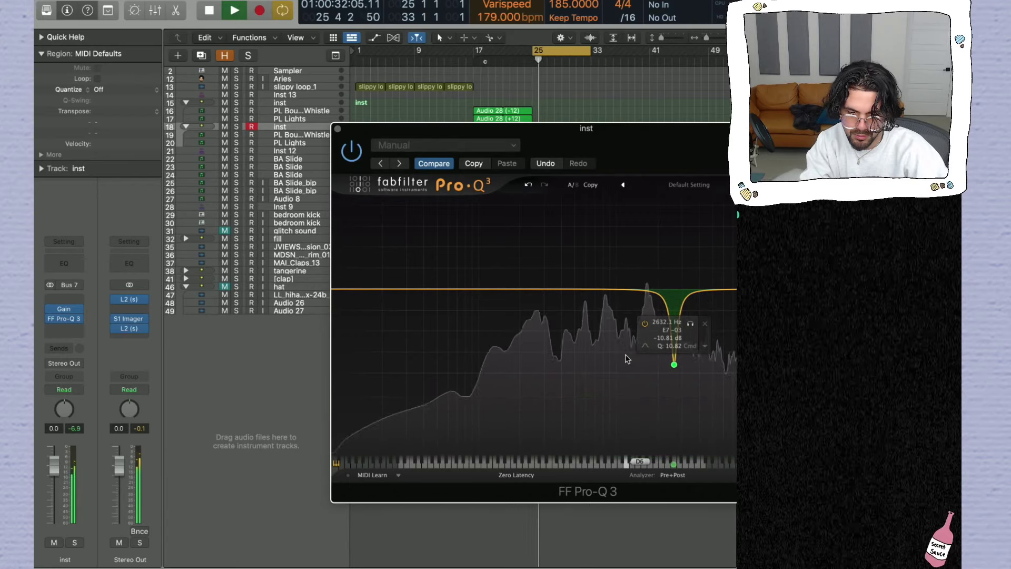
mouse_move(649, 256)
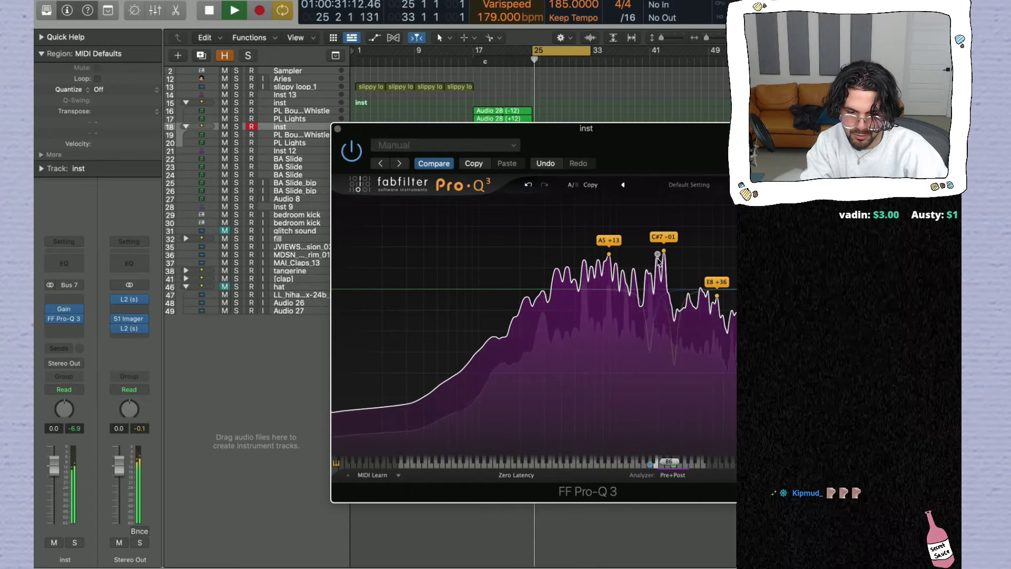
left_click_drag(659, 268, 658, 331)
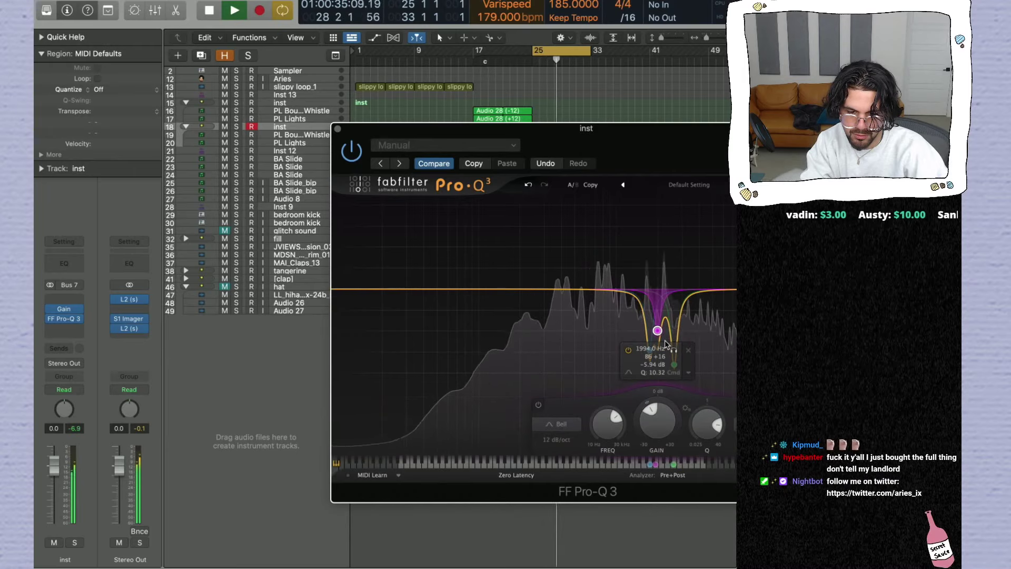
left_click(645, 380)
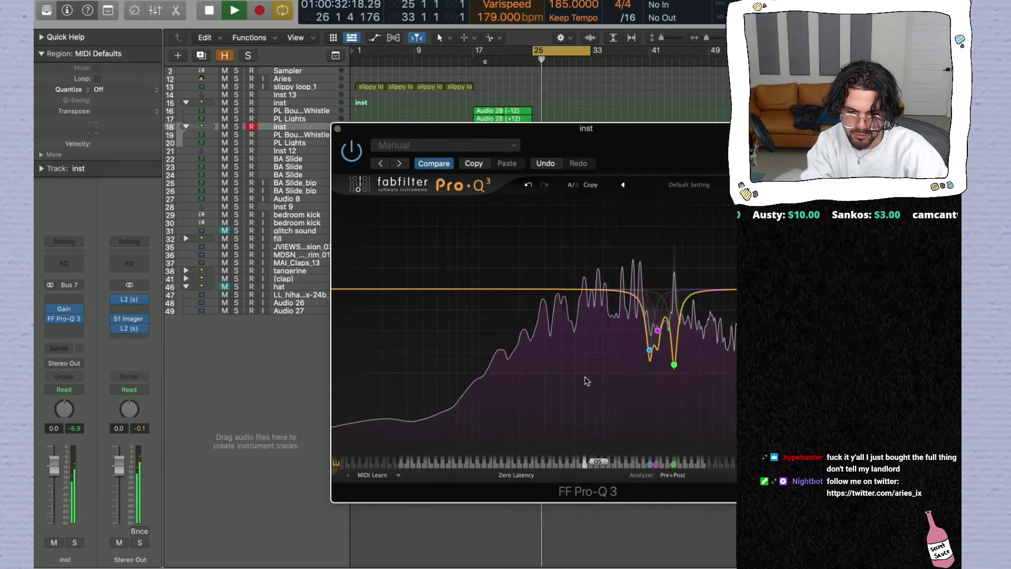
mouse_move(586, 381)
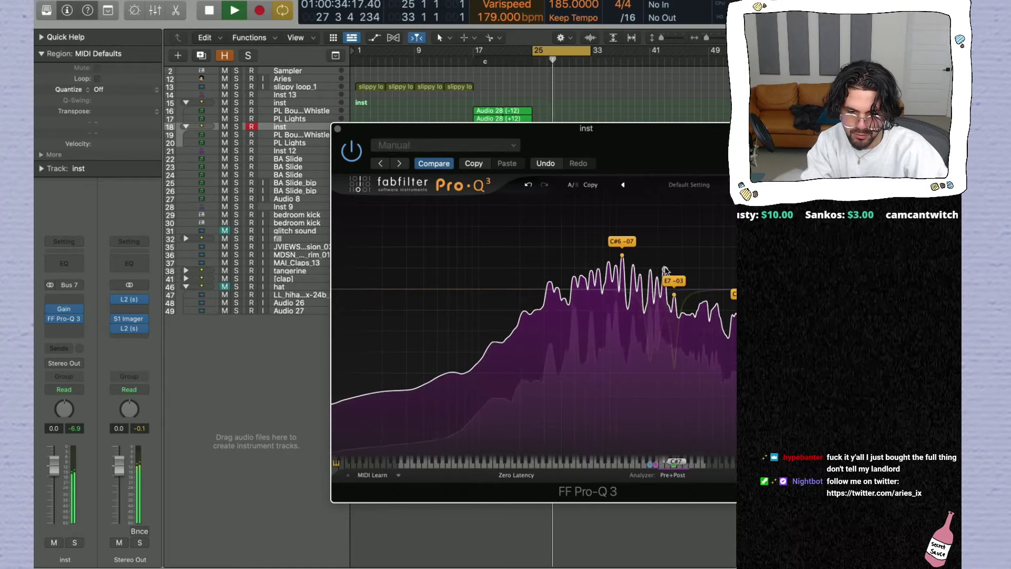
left_click_drag(664, 268, 665, 280)
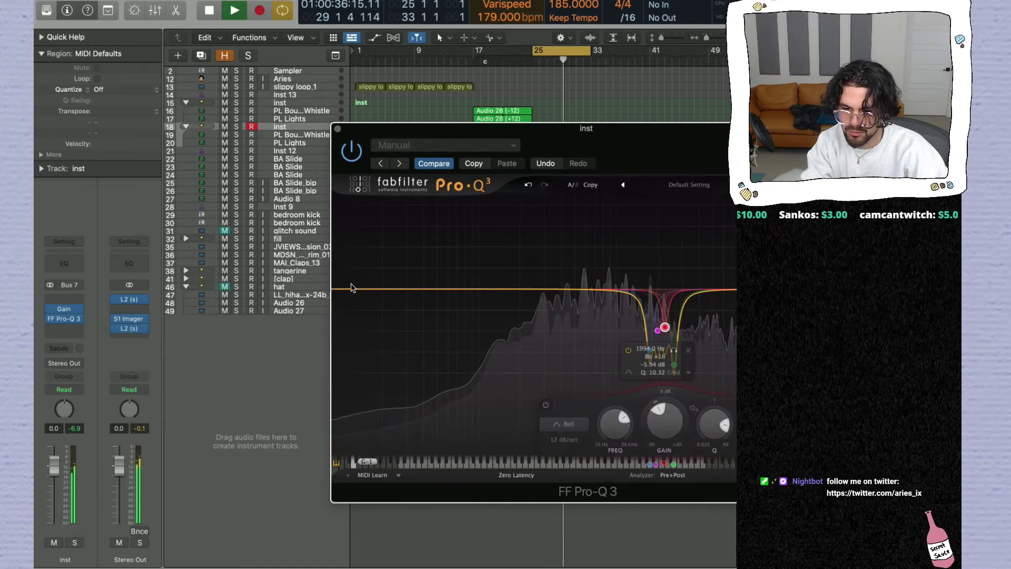
left_click(338, 128)
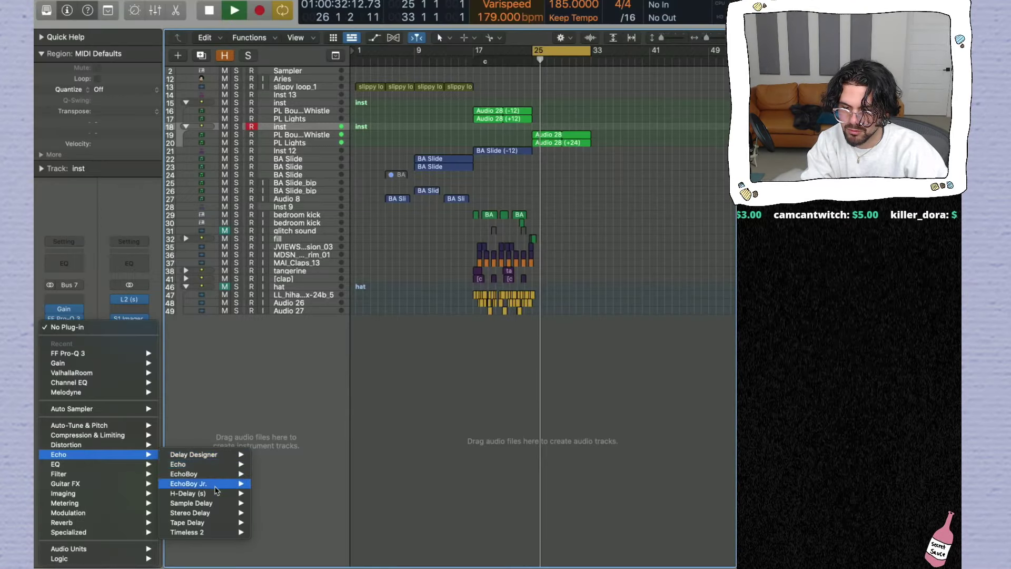
Step: Insert H-Delay (s) on the duplicated inst stack, adjust its feedback and set the delay time to a 1/2 triplet
mouse_move(204, 479)
left_click(271, 494)
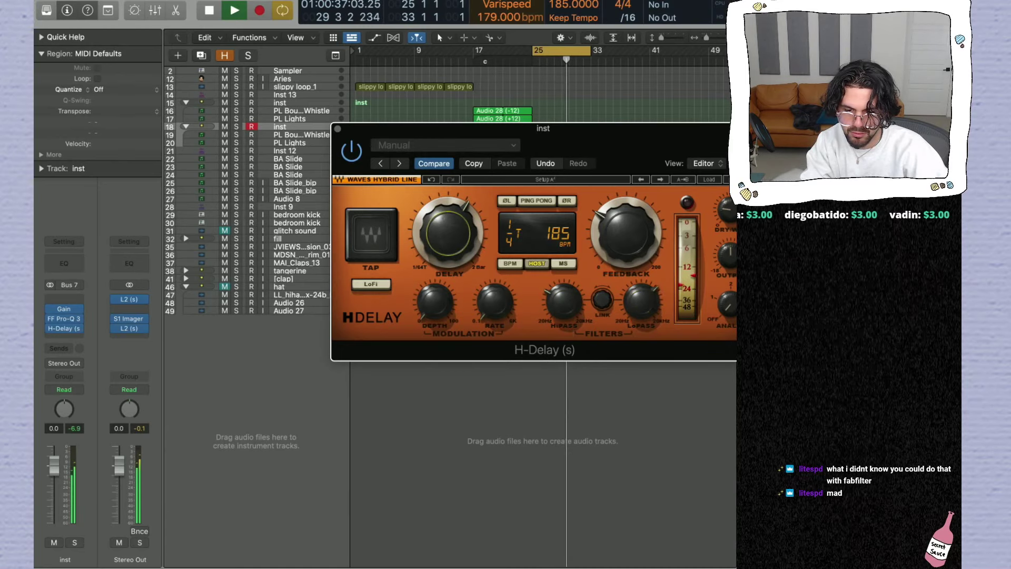
left_click(623, 236)
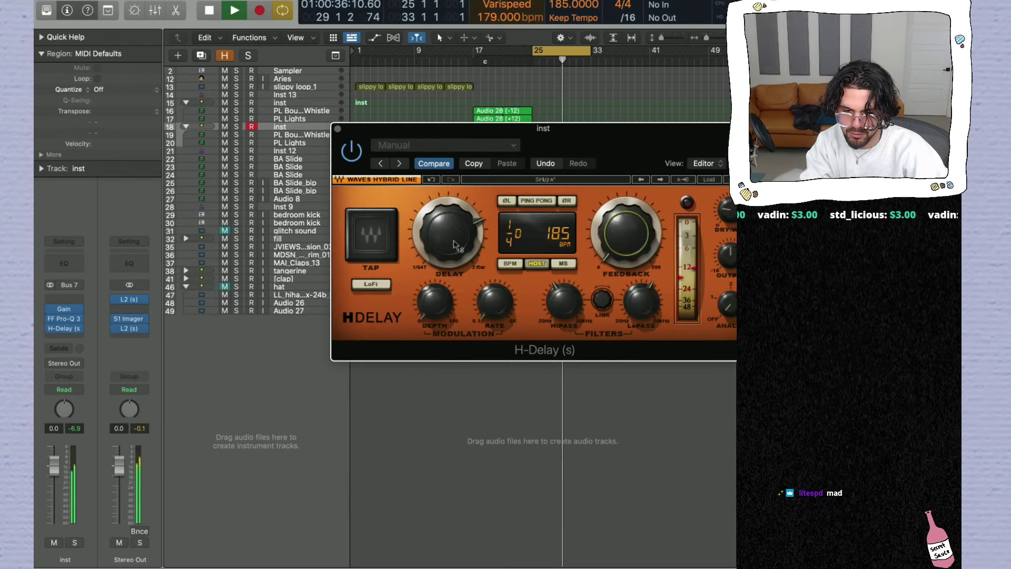
left_click_drag(448, 233, 448, 226)
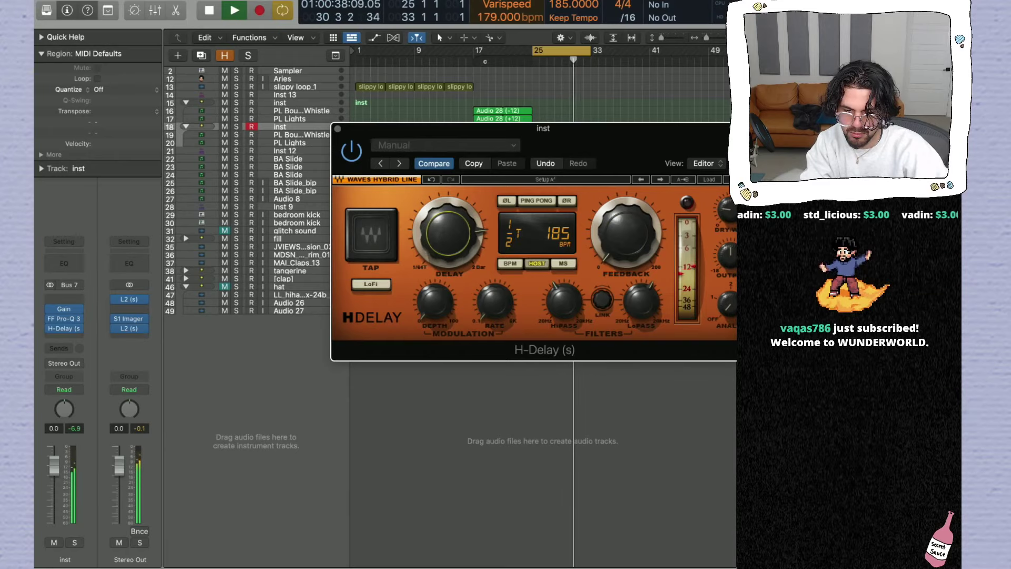
left_click(338, 129)
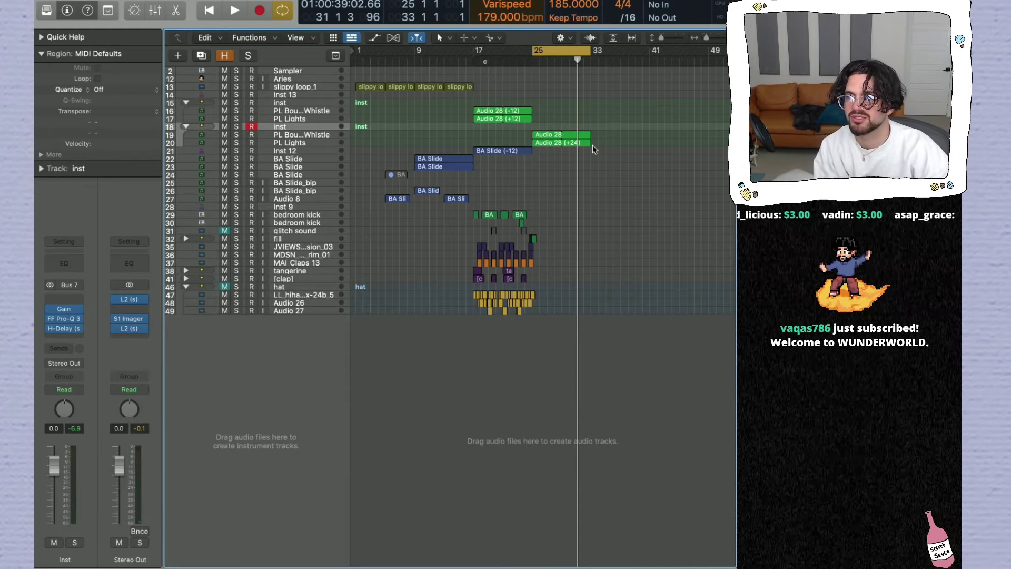
Step: Play the two octave-up pluck regions from bar 25 and solo the duplicated inst stack
left_click_drag(592, 146, 547, 131)
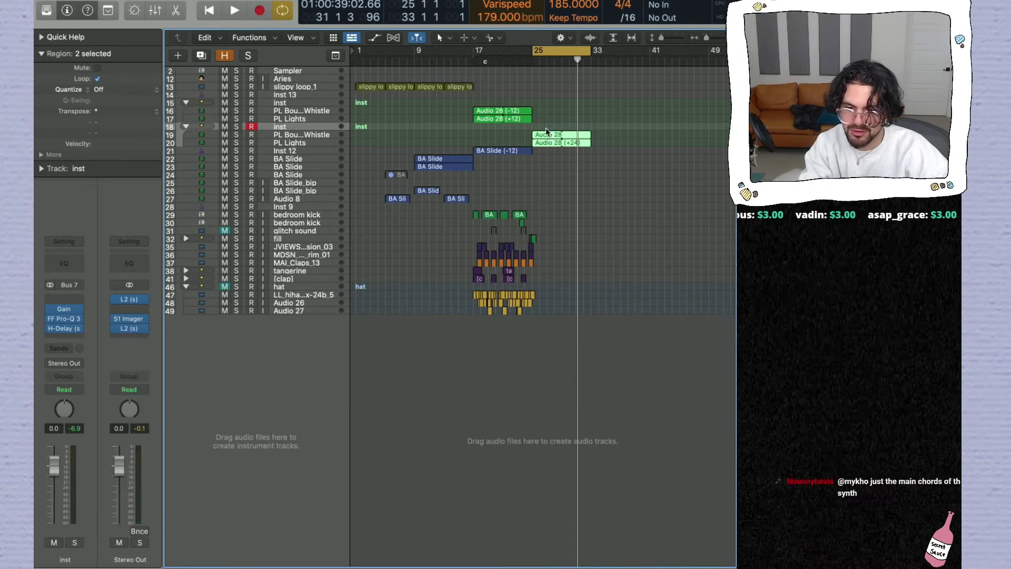
key("space")
left_click_drag(661, 38, 668, 37)
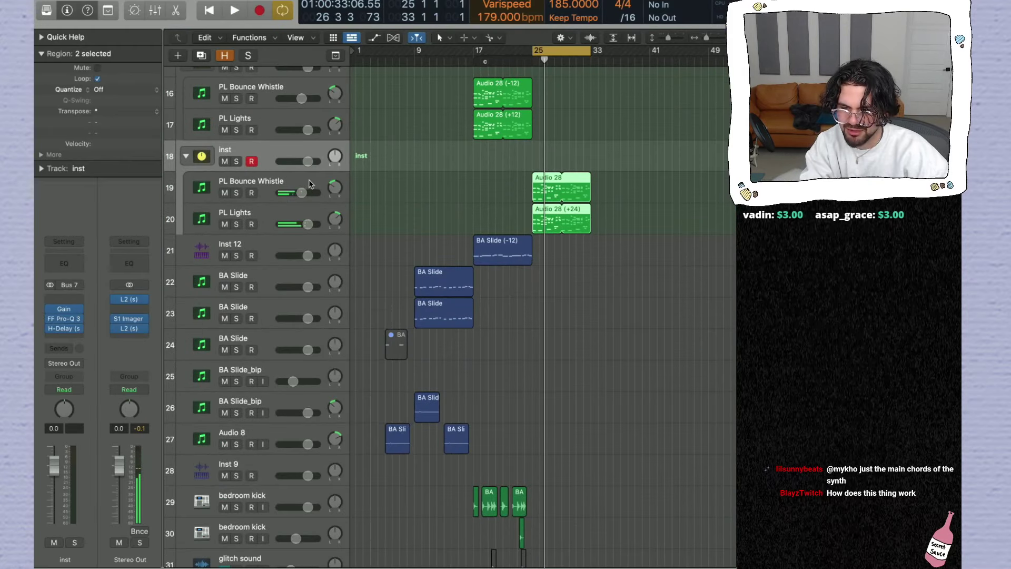
left_click(273, 152)
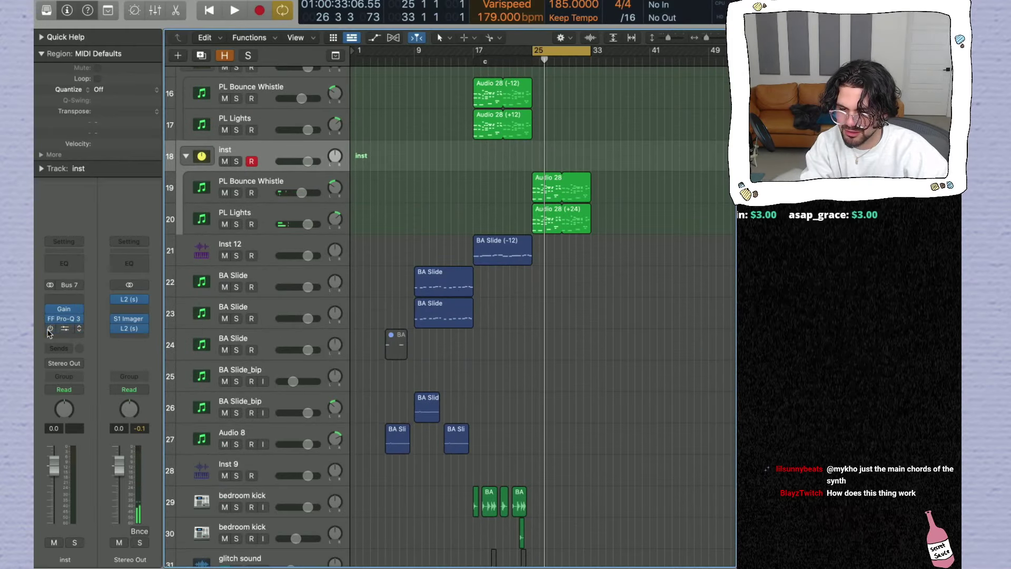
left_click(228, 225)
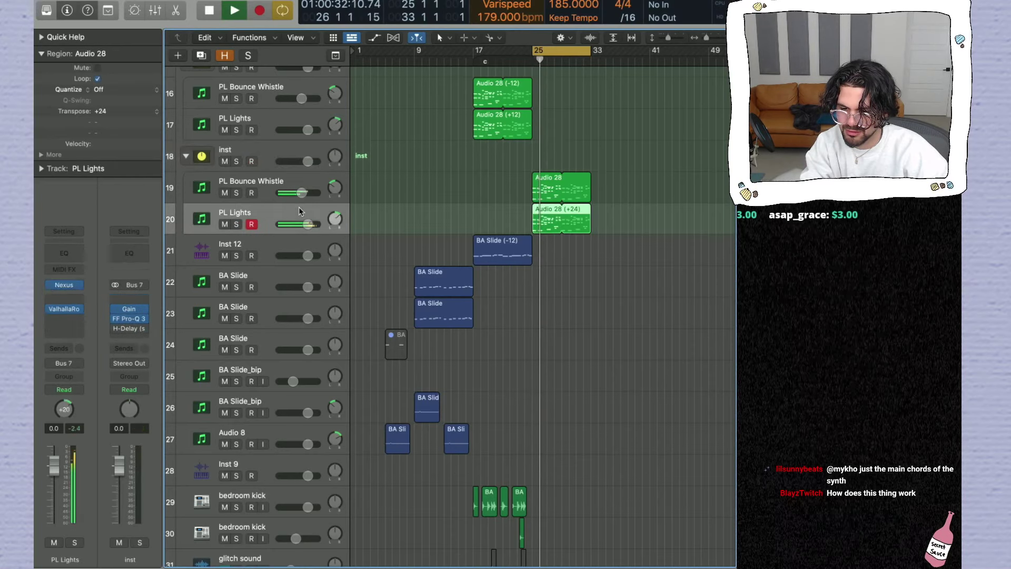
left_click(237, 226)
left_click(237, 225)
left_click(263, 152)
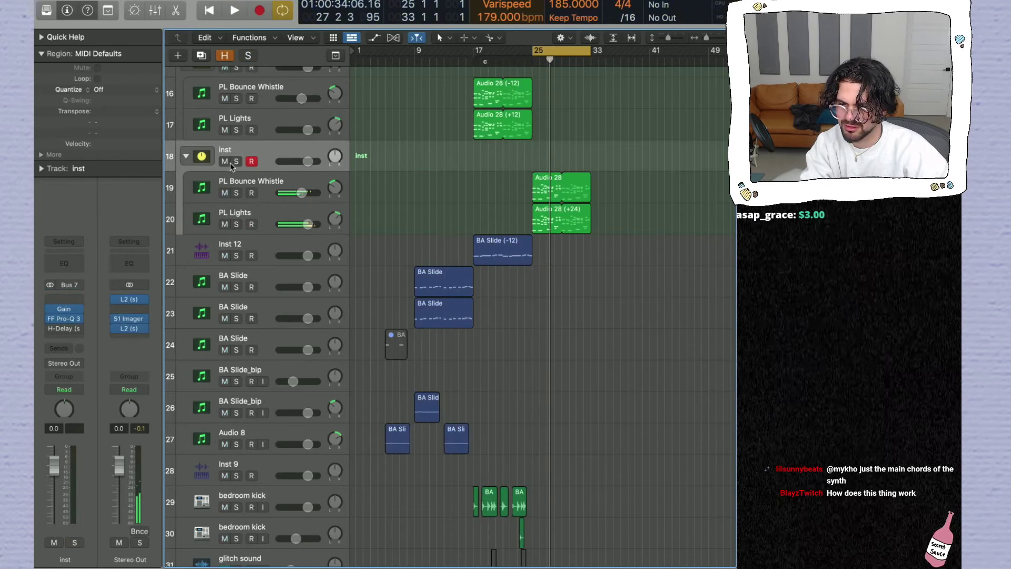
left_click(236, 162)
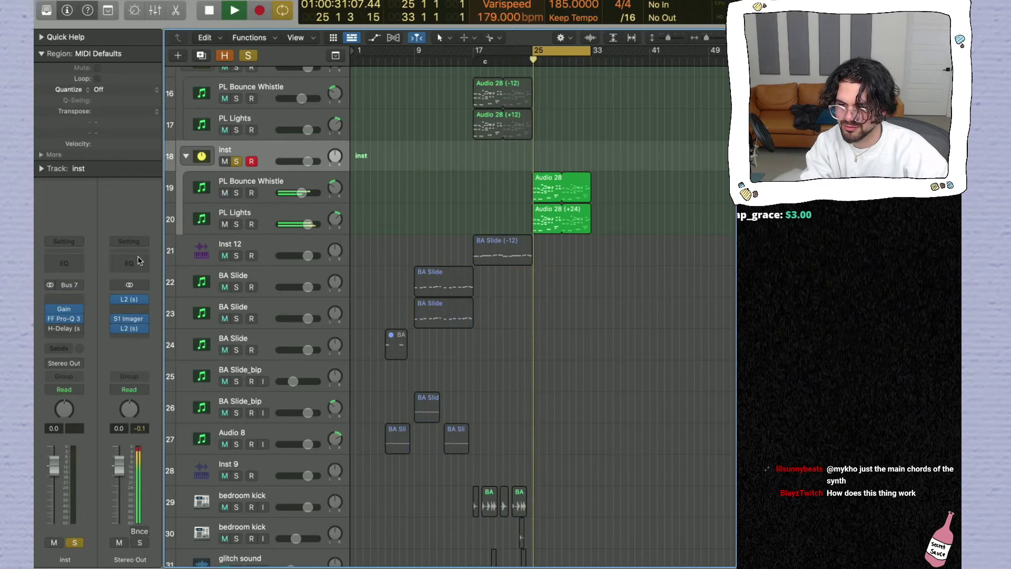
Step: Check the duplicated inst stack's Pro-Q 3 curve, turn off Low Latency Mode and restart playback
left_click(66, 320)
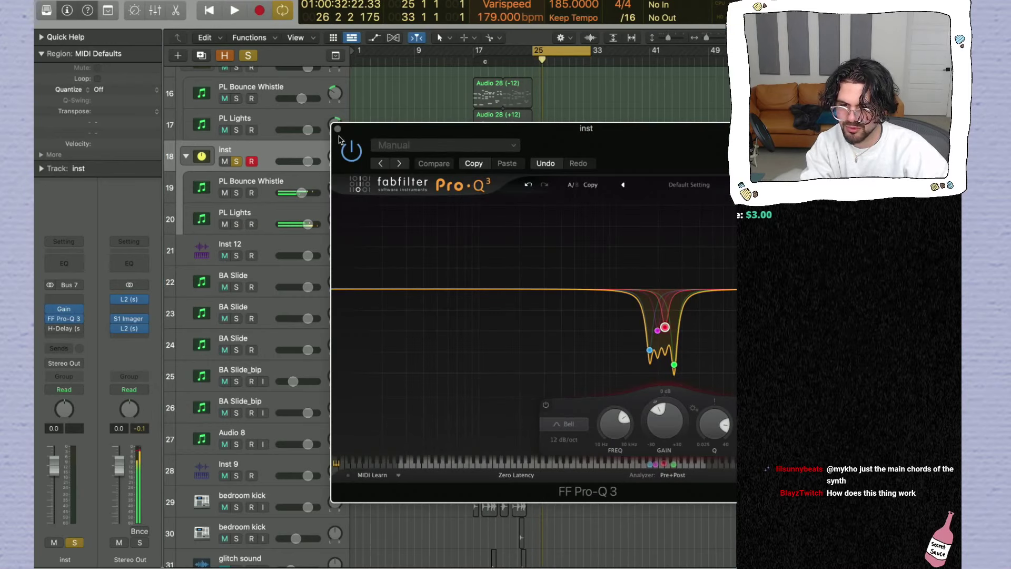
left_click(338, 129)
left_click(240, 2)
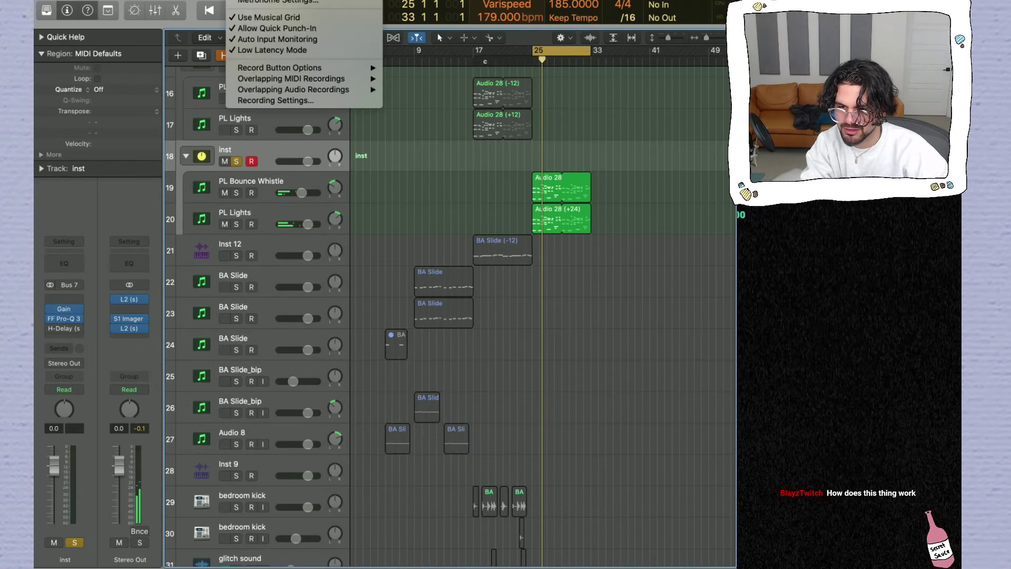
left_click(274, 50)
key("space")
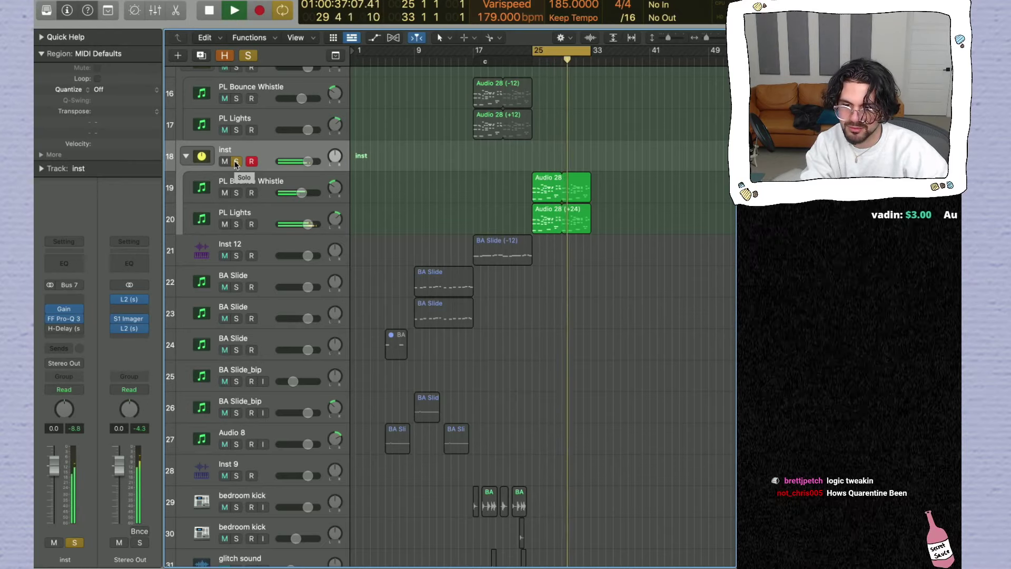
Step: Examine the notes of the PL Lights region at bar 25 in the Piano Roll while it plays
left_click(549, 212)
key("super+Right")
key("super+Right")
key("super+Right")
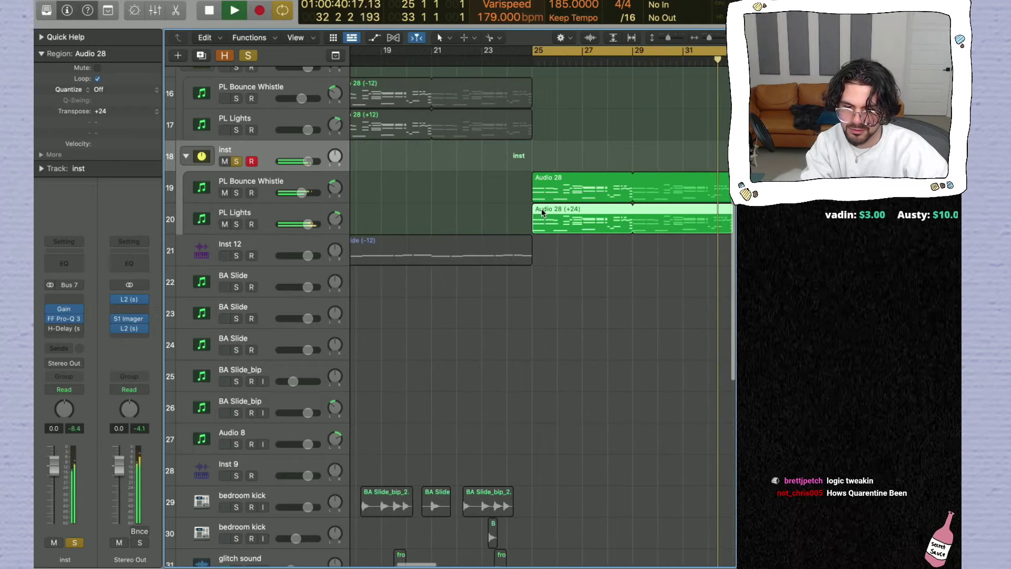
key("super+Left")
left_click_drag(584, 213, 614, 217)
key("super+j")
double_click(583, 209)
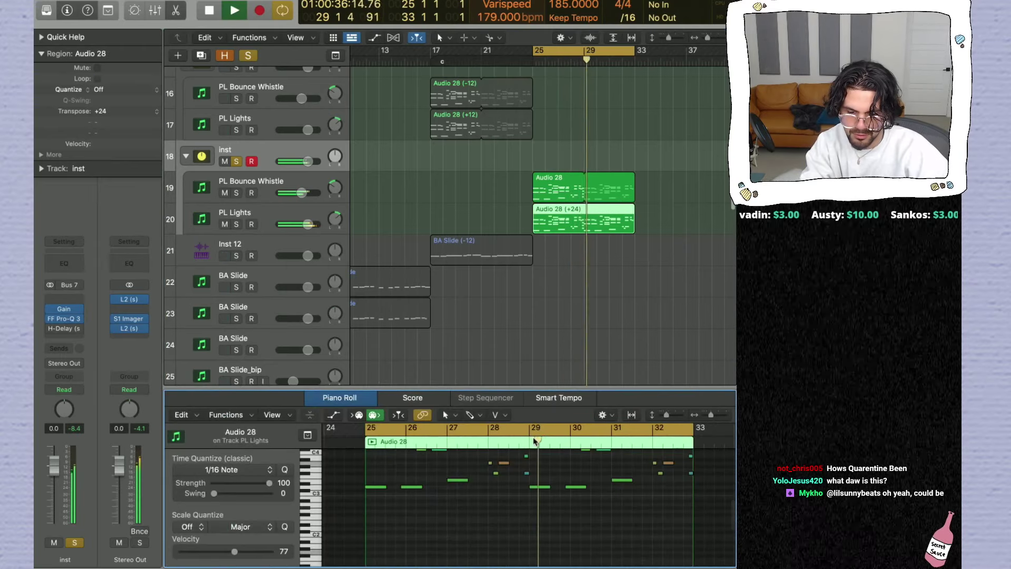
scroll(533, 491, "up", 4)
scroll(533, 491, "right", 2)
scroll(532, 495, "up", 4)
scroll(532, 494, "right", 3)
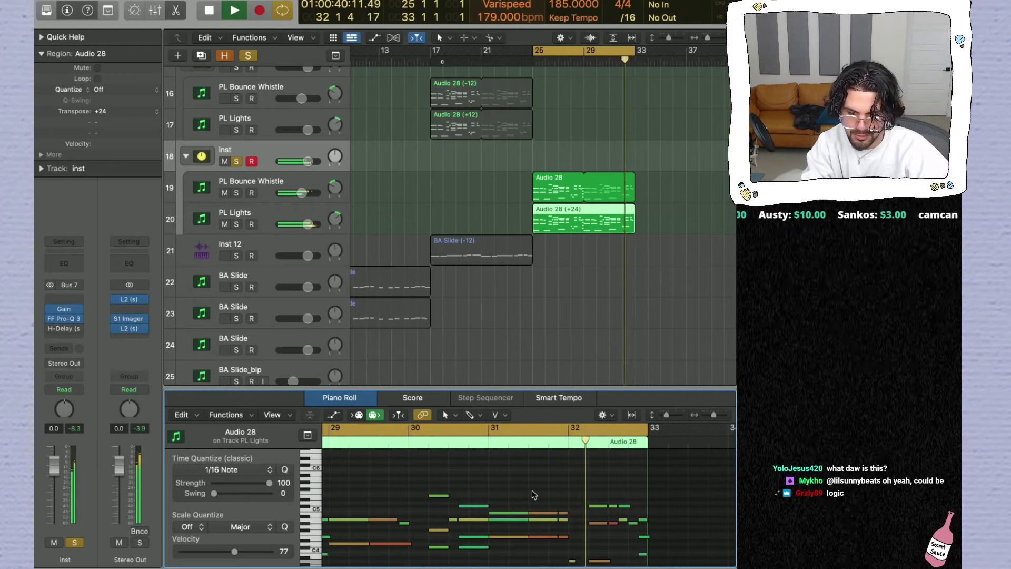
key("space")
key("space")
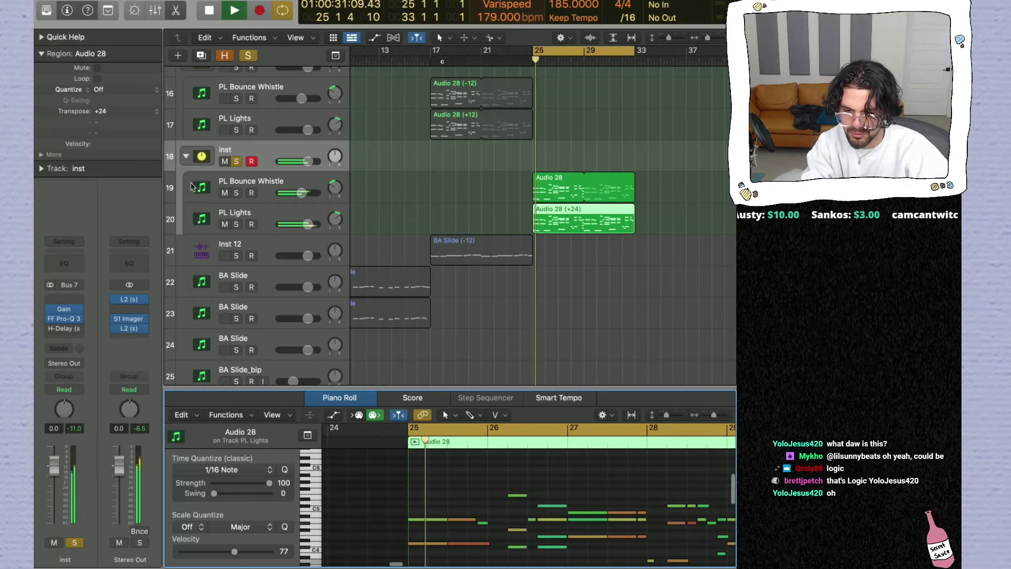
Step: Turn off solo and cycle, and play the arrangement through the drop at bar 17 into the bar 25 section
key("super+Left")
key("super+Left")
key("Return")
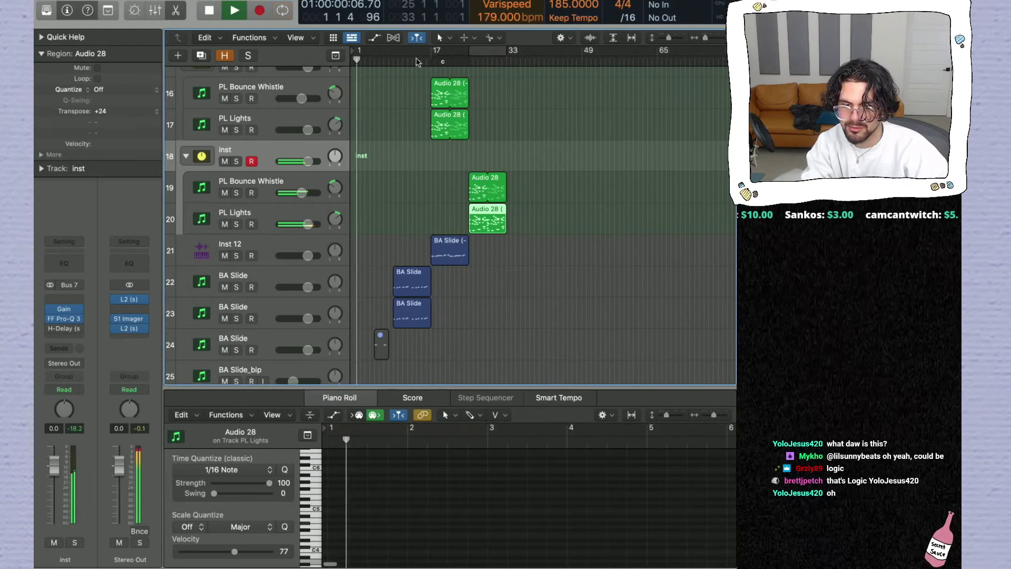
left_click(429, 59)
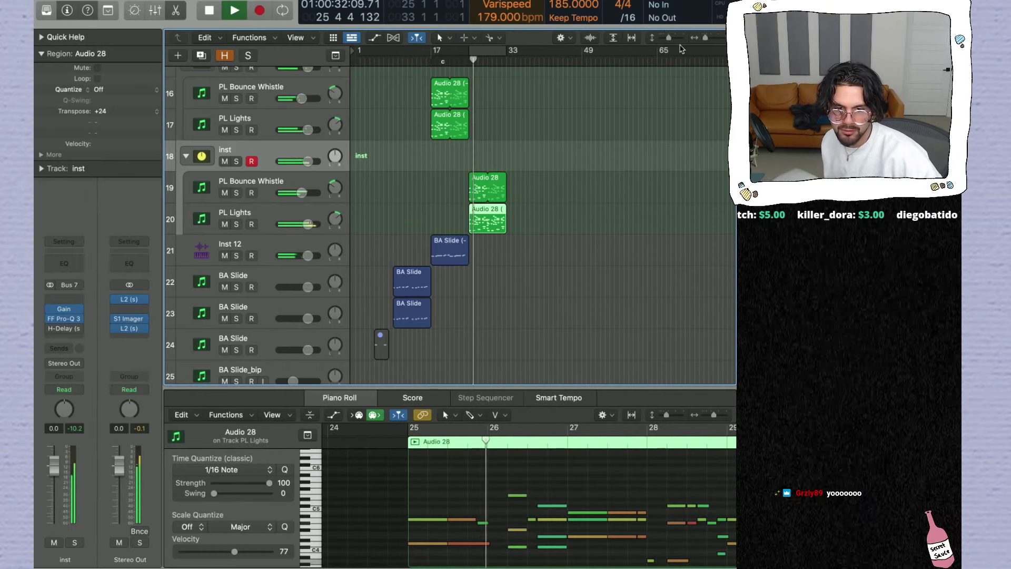
left_click_drag(669, 38, 663, 38)
key("space")
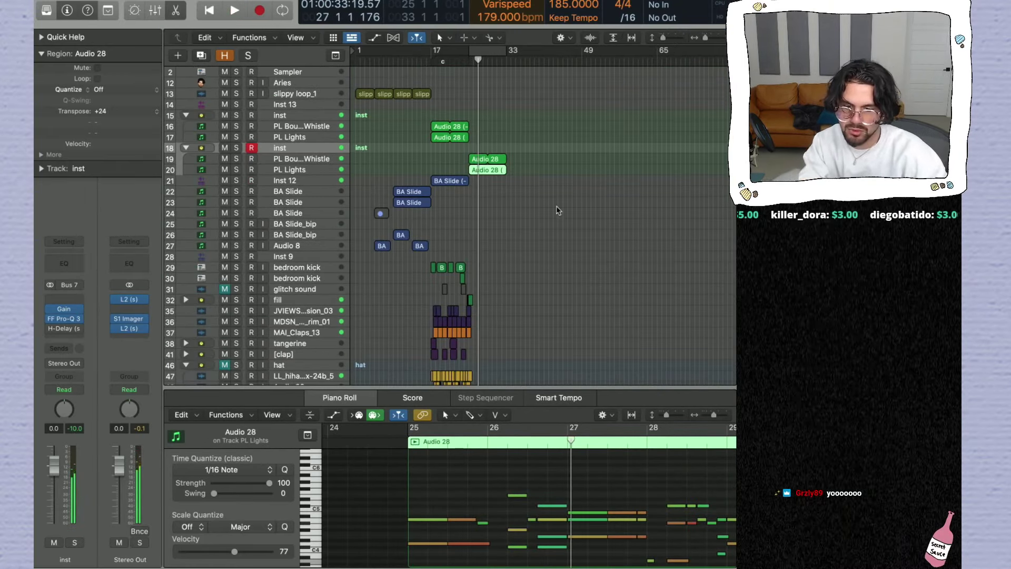
Step: Copy the drop's drum, fill, clap and hat regions from bar 17 so they start at bar 25
scroll(558, 210, "down", 5)
left_click_drag(487, 327, 473, 193)
scroll(476, 194, "up", 5)
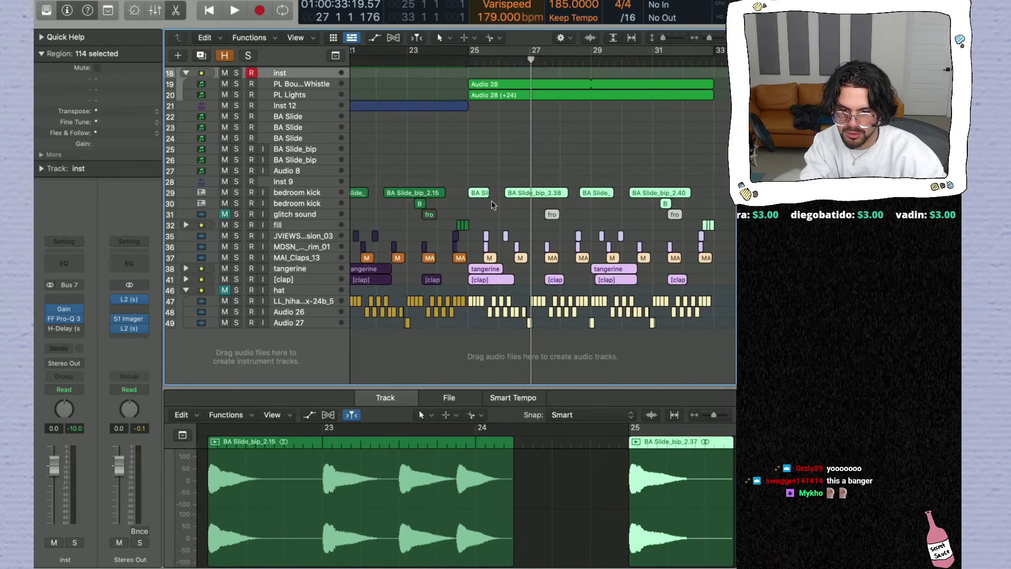
Step: Thin out bars 25 to 27: delete the JVIEWS, MDSN rim and first bedroom kick regions, and trim the next kick to start at bar 27
left_click_drag(473, 331, 521, 238)
left_click_drag(522, 282, 477, 205)
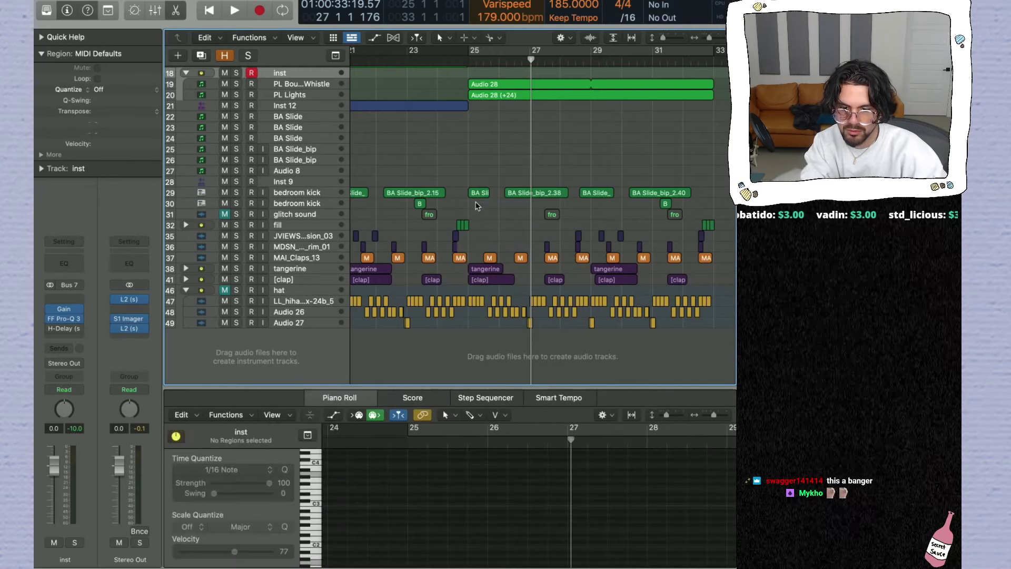
key("Delete")
left_click_drag(505, 193, 528, 196)
key("t")
key("t")
key("Delete")
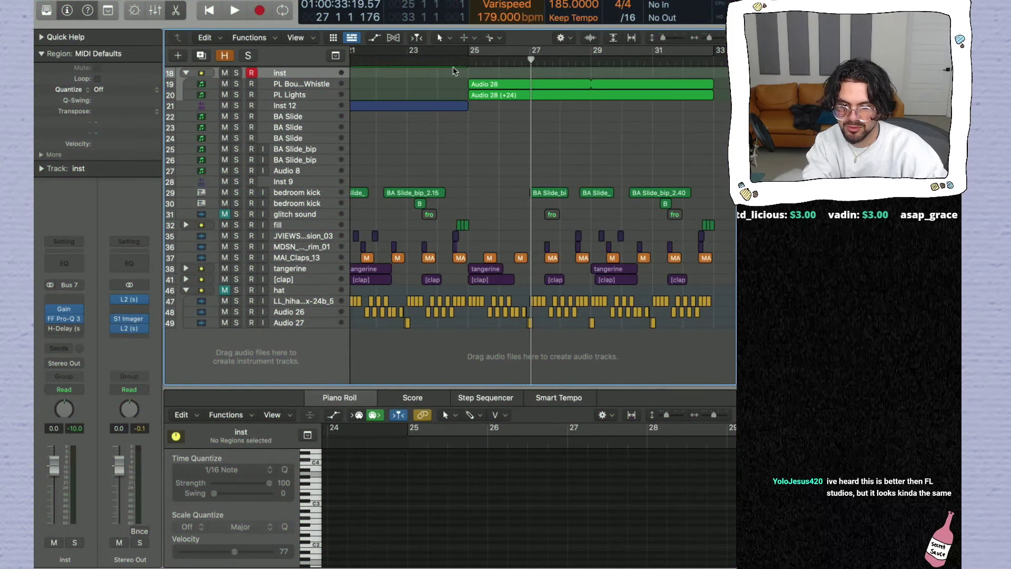
Step: Play the transition into bar 25 and delete the tangerine region there
left_click(453, 68)
key("space")
left_click(501, 266)
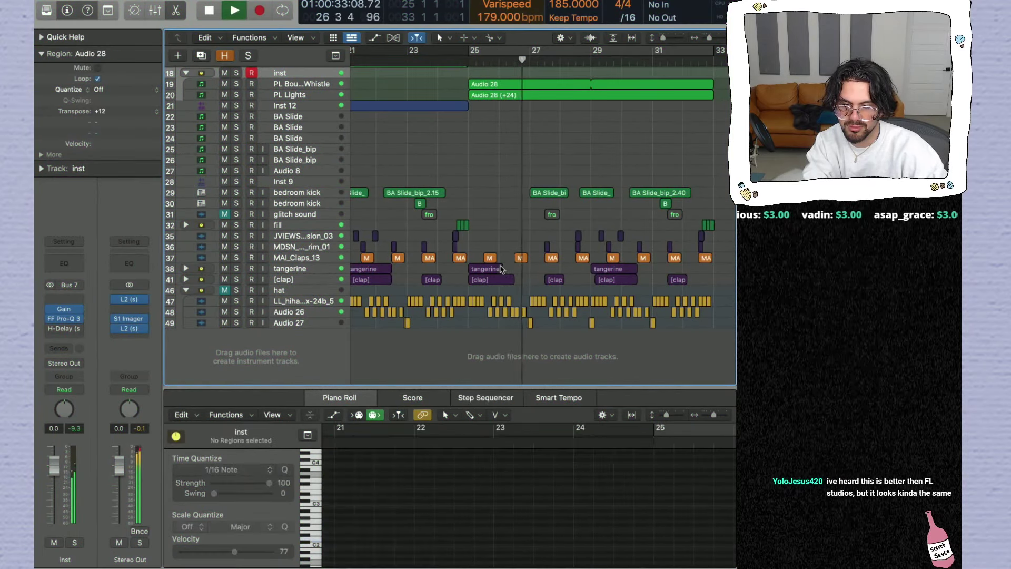
left_click(500, 269)
key("Delete")
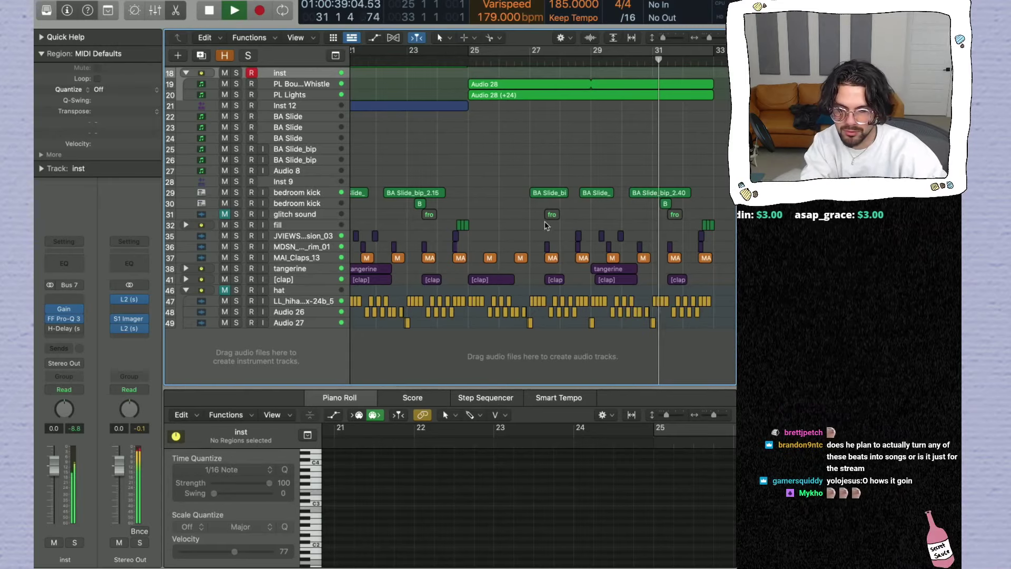
scroll(384, 215, "down", 5)
key("space")
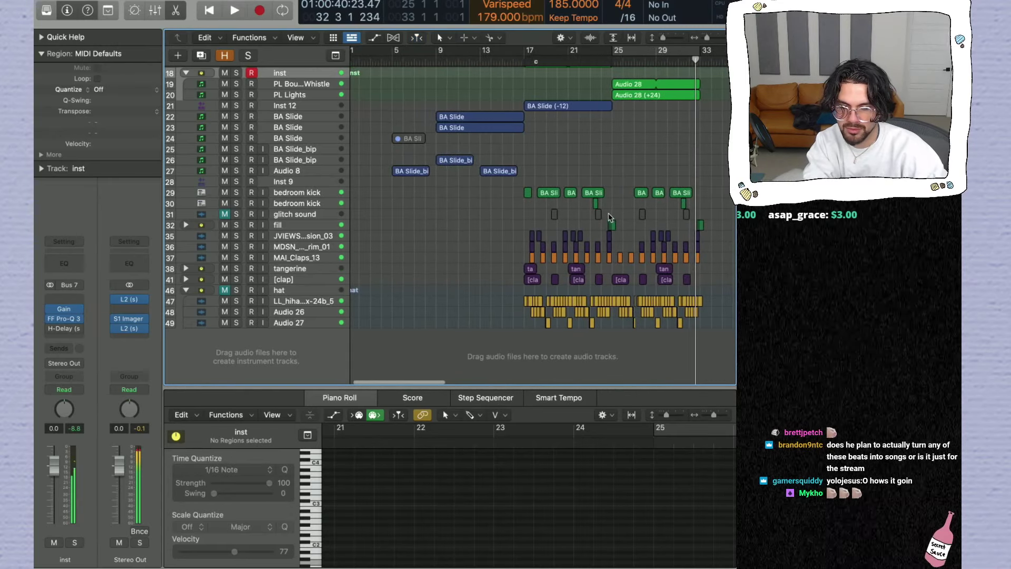
Step: Unmute the glitch sound track and play from just before bar 25
key("Delete")
scroll(549, 217, "right", 4)
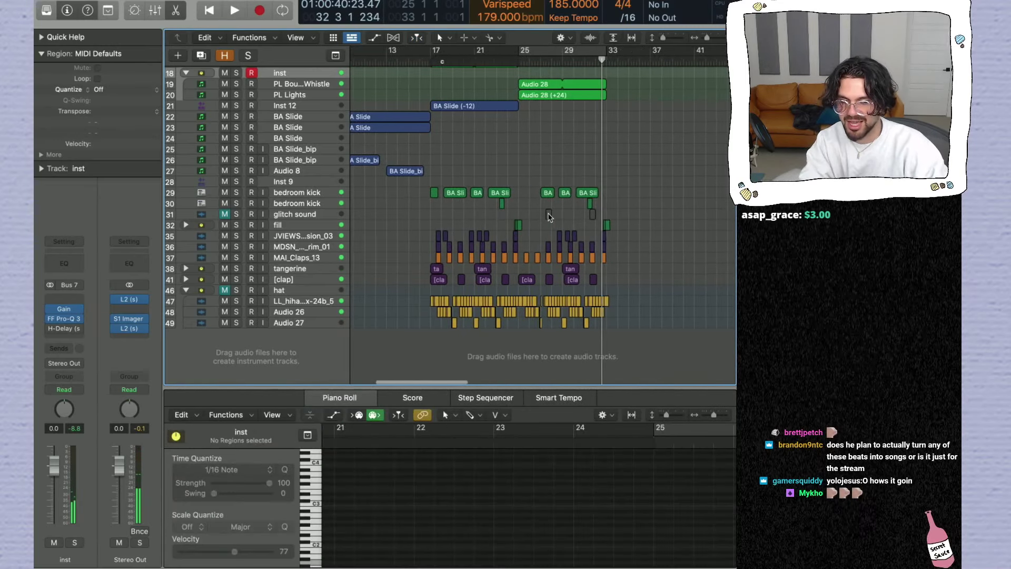
left_click(225, 214)
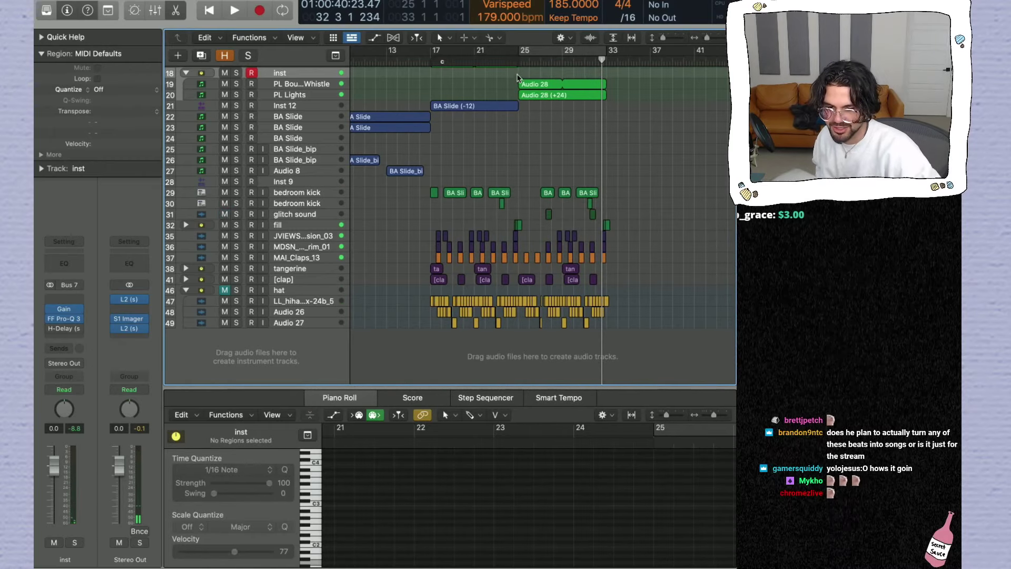
double_click(510, 64)
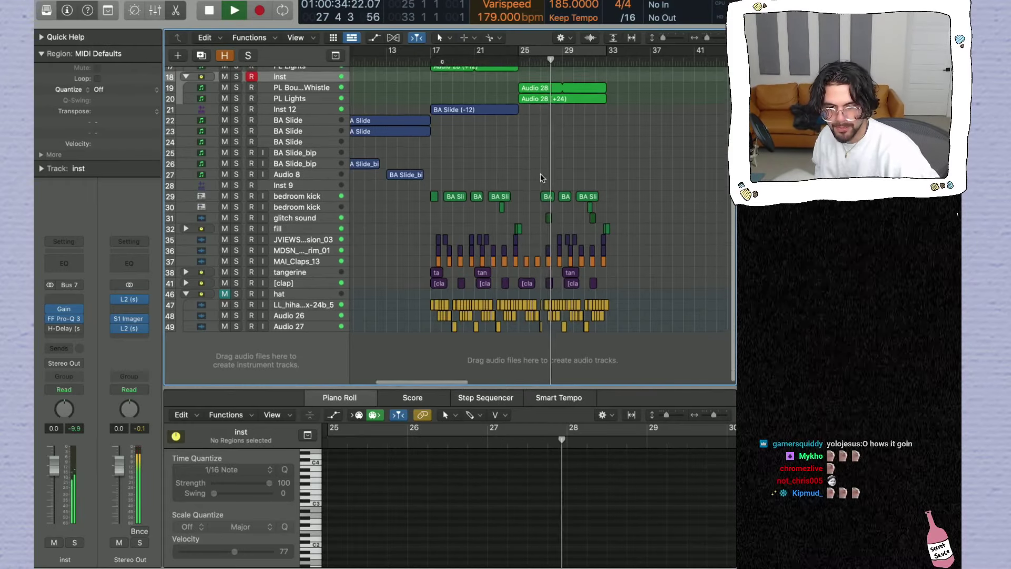
scroll(550, 215, "up", 1)
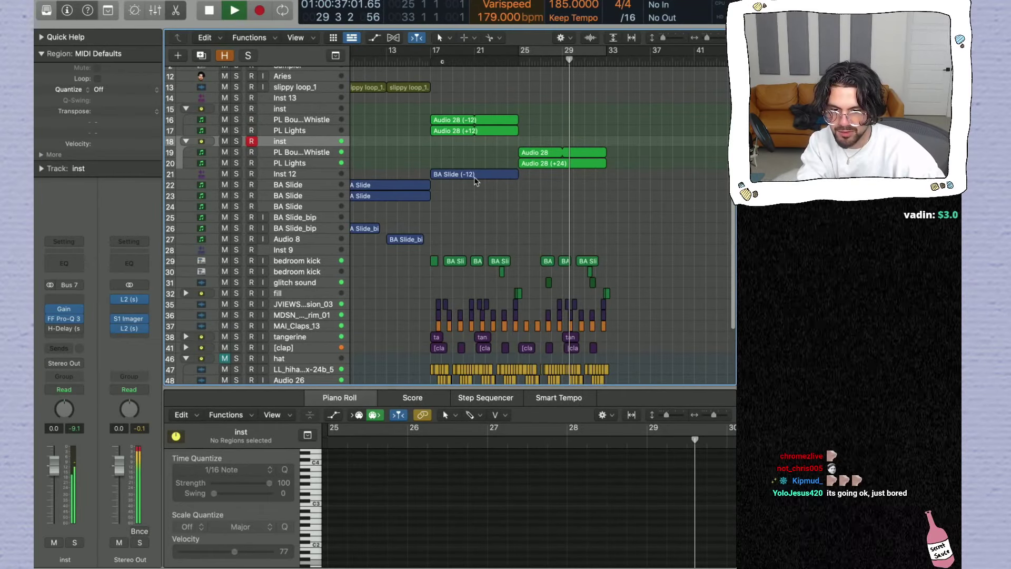
key("space")
Step: Copy the two BA Slide regions from bar 9 to bar 25 and trim both copies to start at bar 27
scroll(453, 190, "left", 3)
left_click(431, 195)
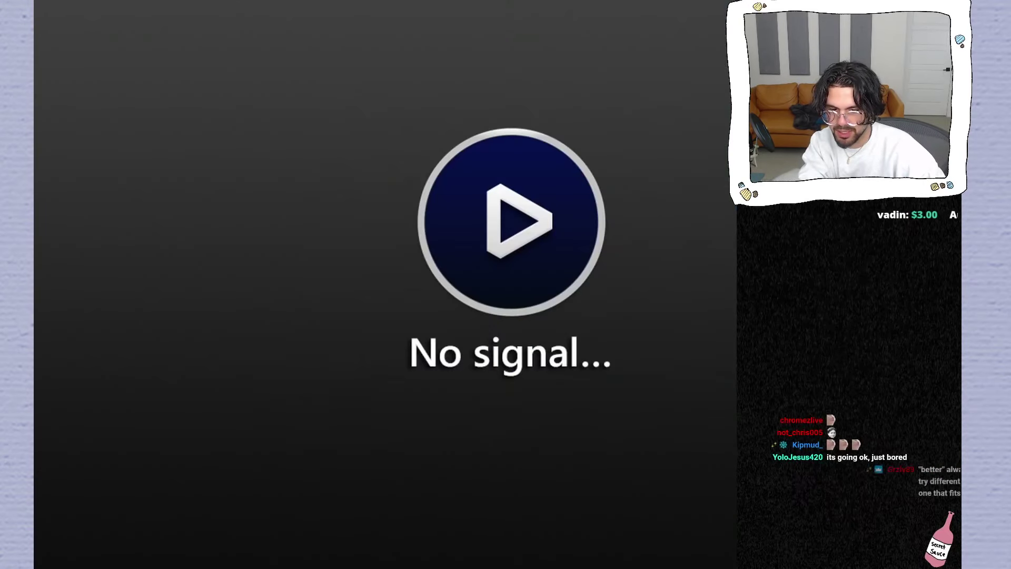
left_click_drag(431, 185, 606, 185)
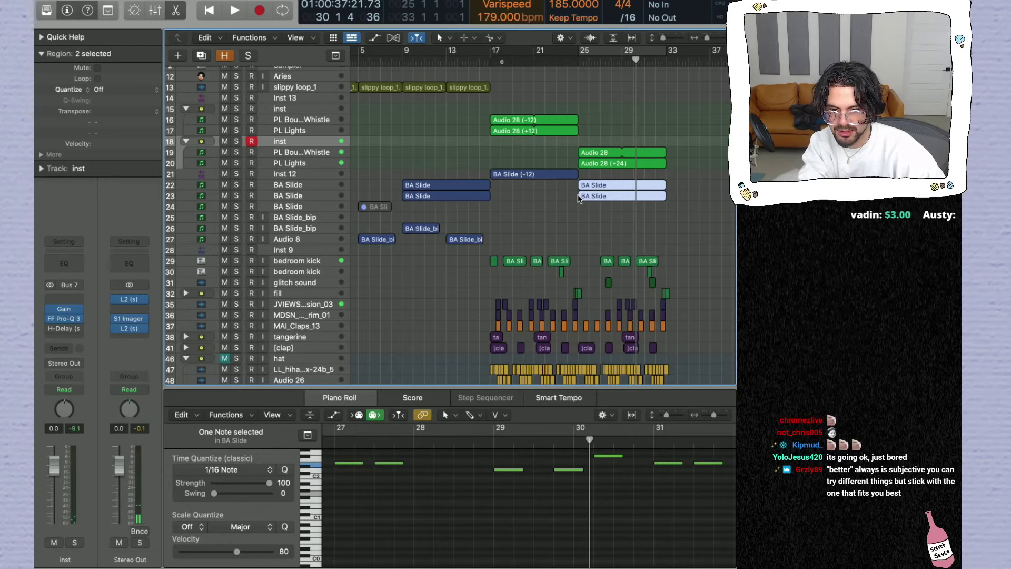
left_click_drag(579, 197, 600, 198)
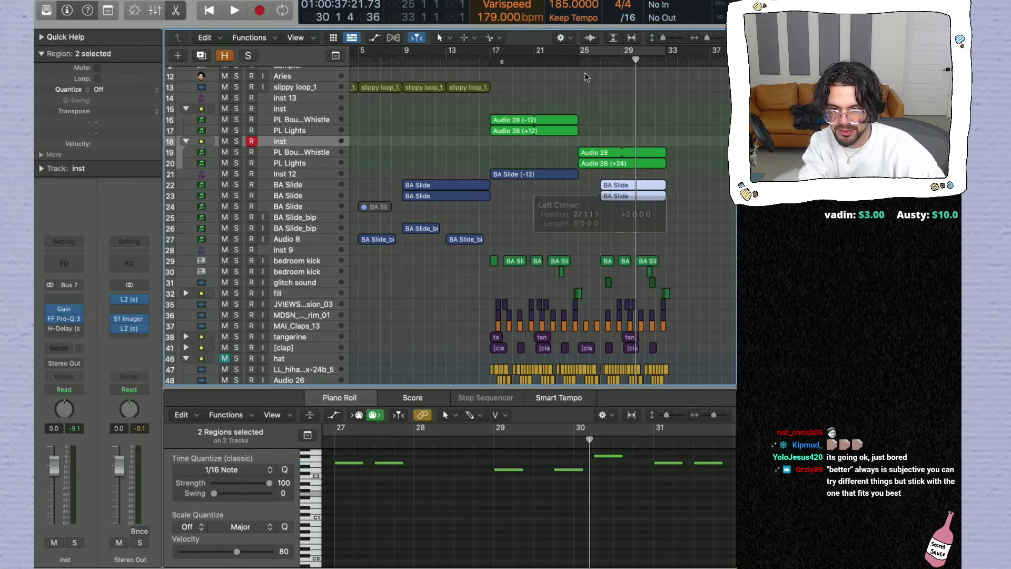
Step: Play the arrangement from just before bar 25, from the start and from before the drop, and close the Piano Roll
left_click(580, 61)
key("space")
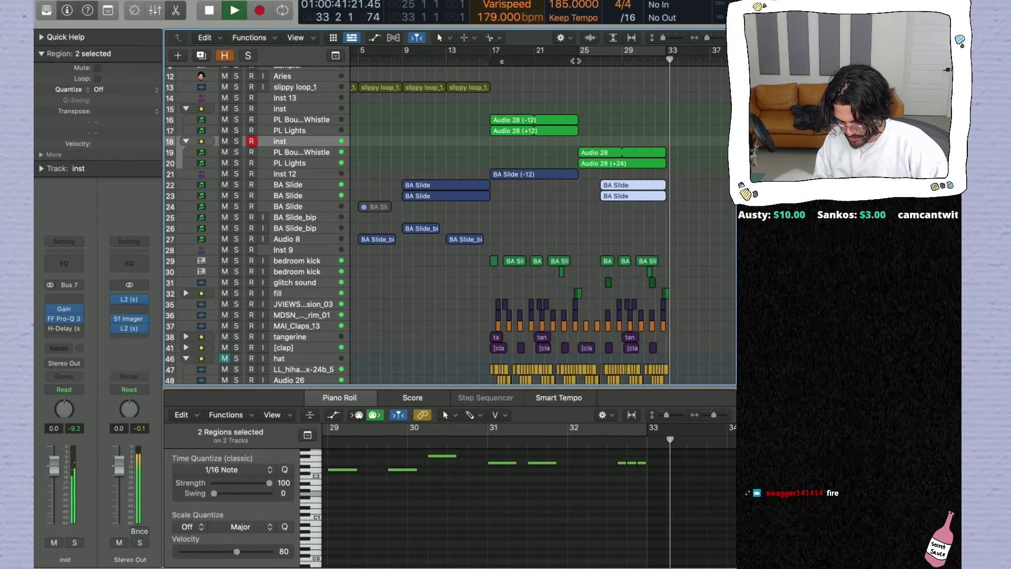
key("Return")
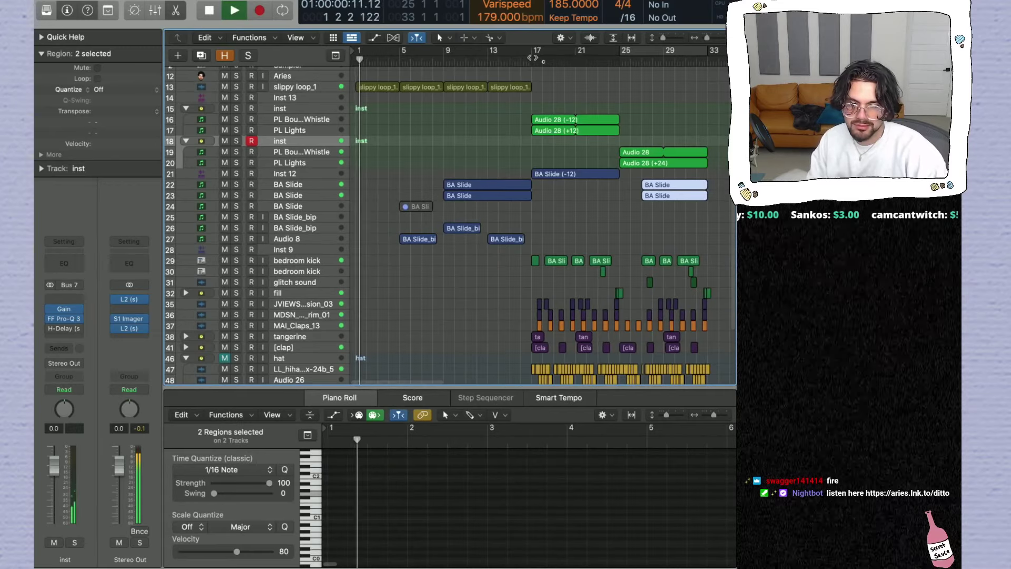
left_click(508, 62)
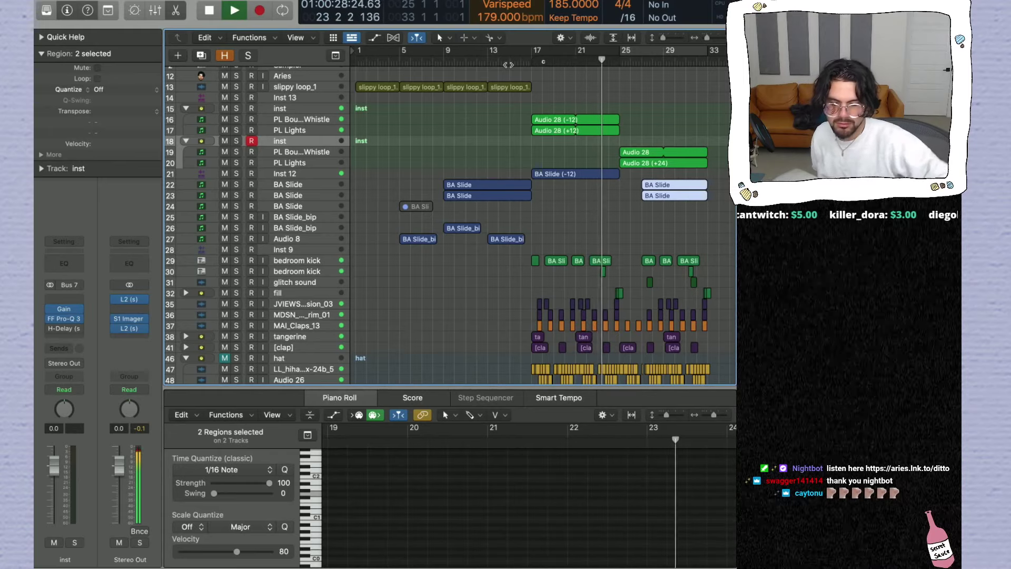
key("e")
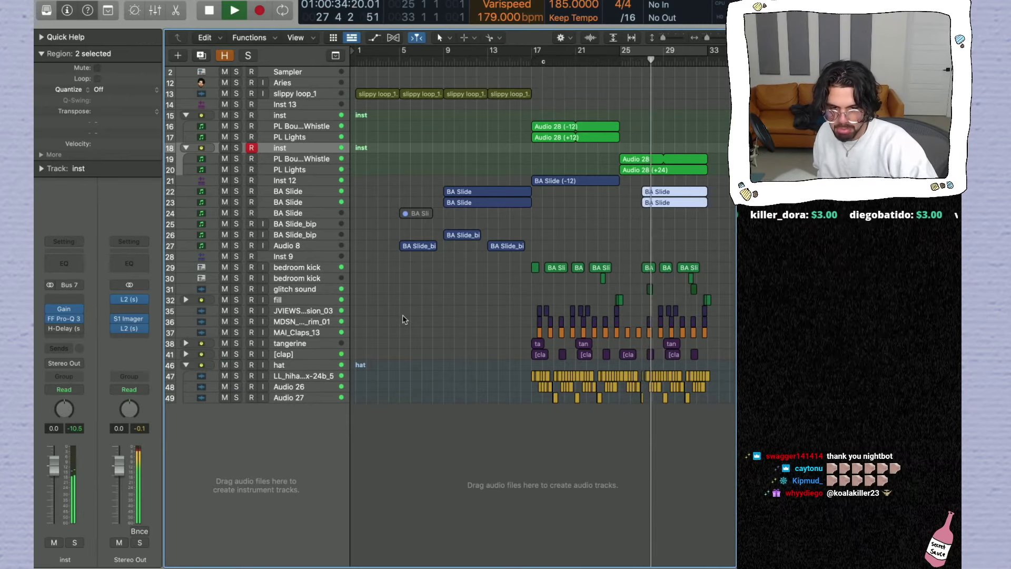
left_click(523, 62)
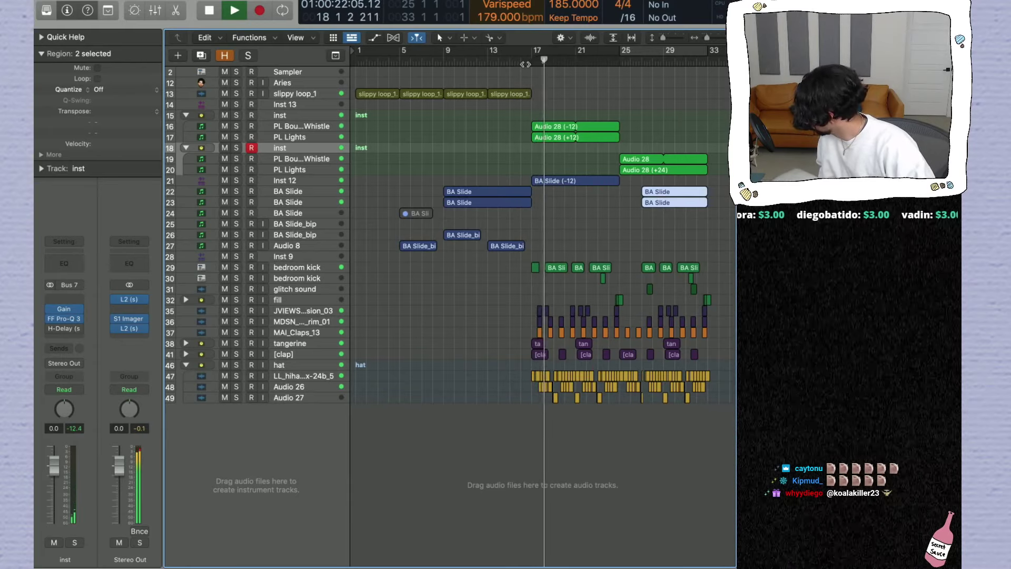
key("space")
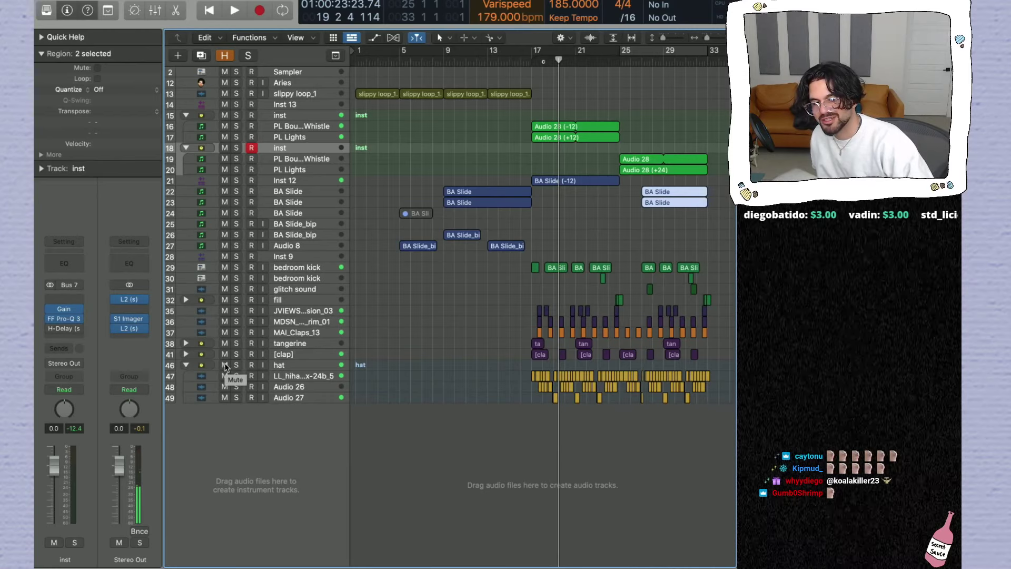
Step: With the hat stack muted, set Varispeed to 187 bpm and play from bar 16 into a cycle over bars 25 to 33
left_click(520, 63)
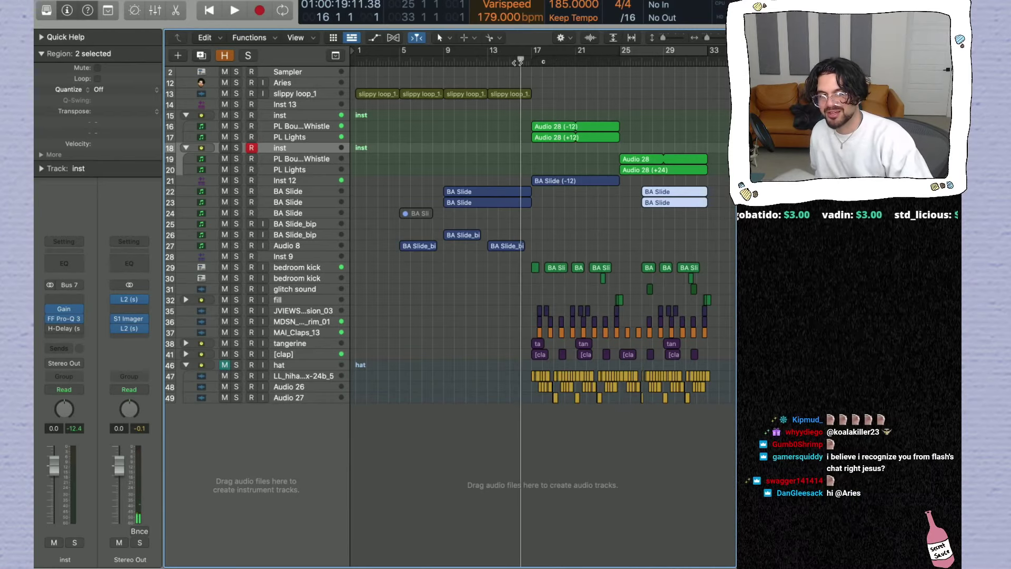
key("space")
key("space")
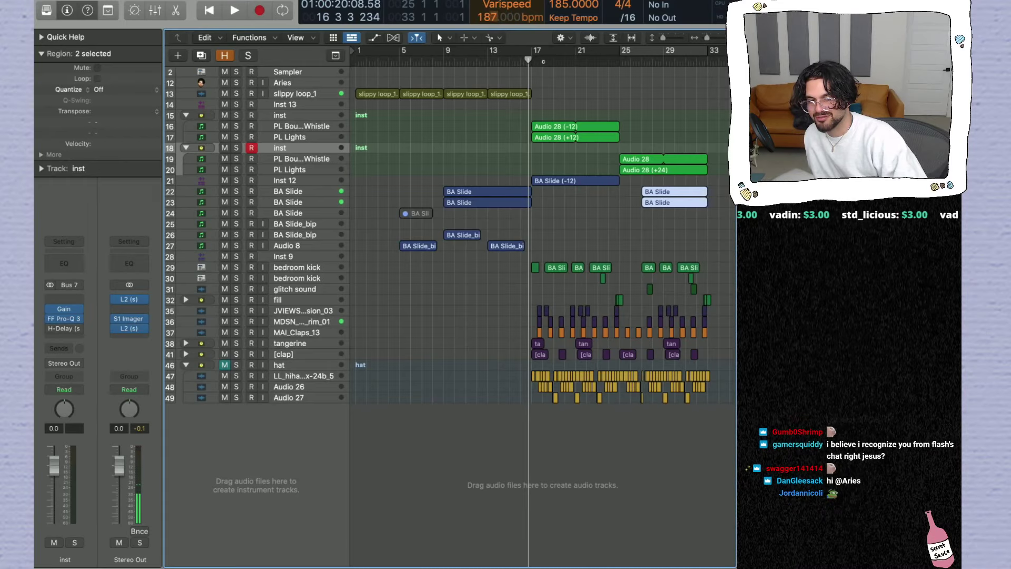
key("space")
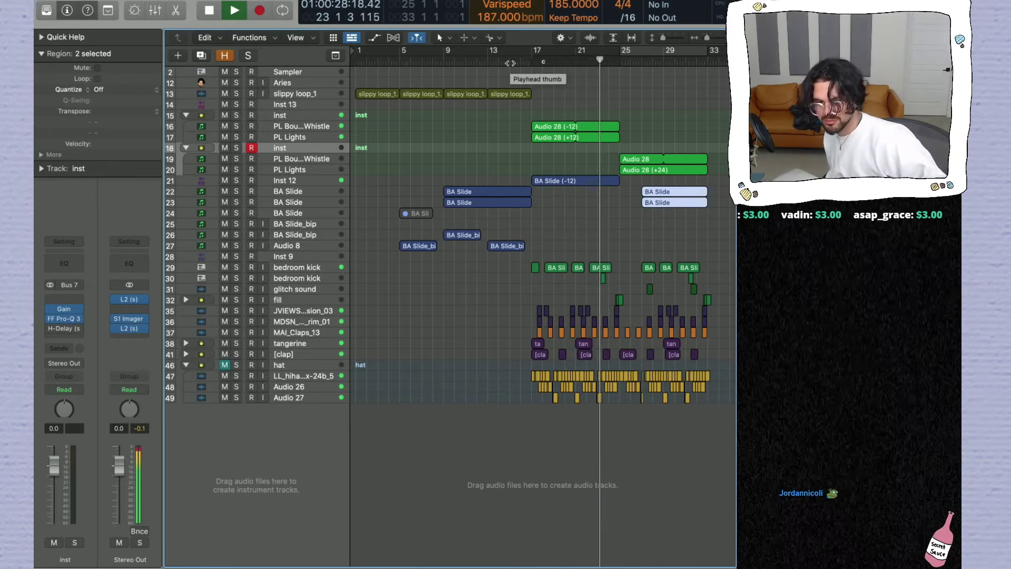
left_click(636, 50)
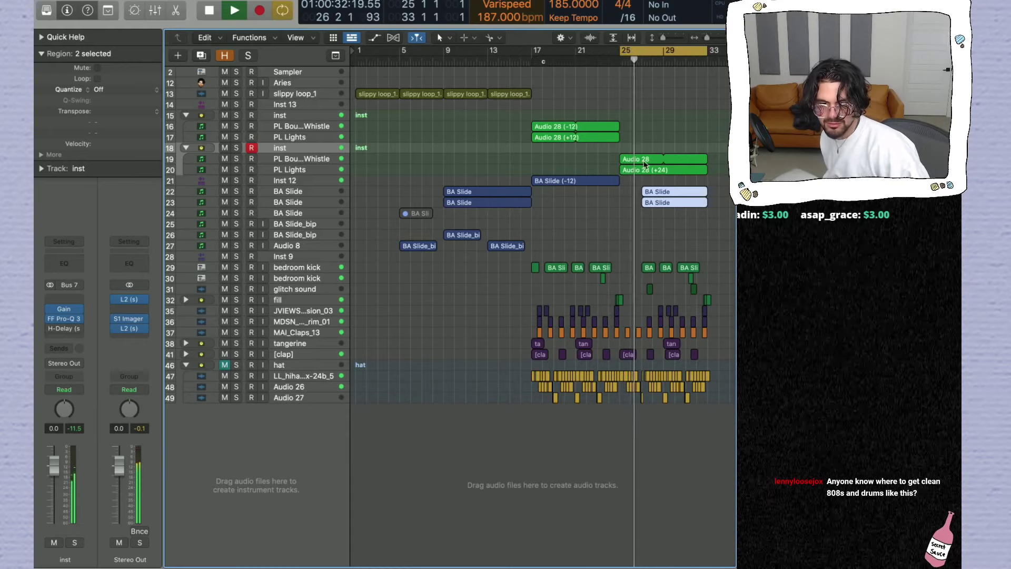
left_click(621, 206)
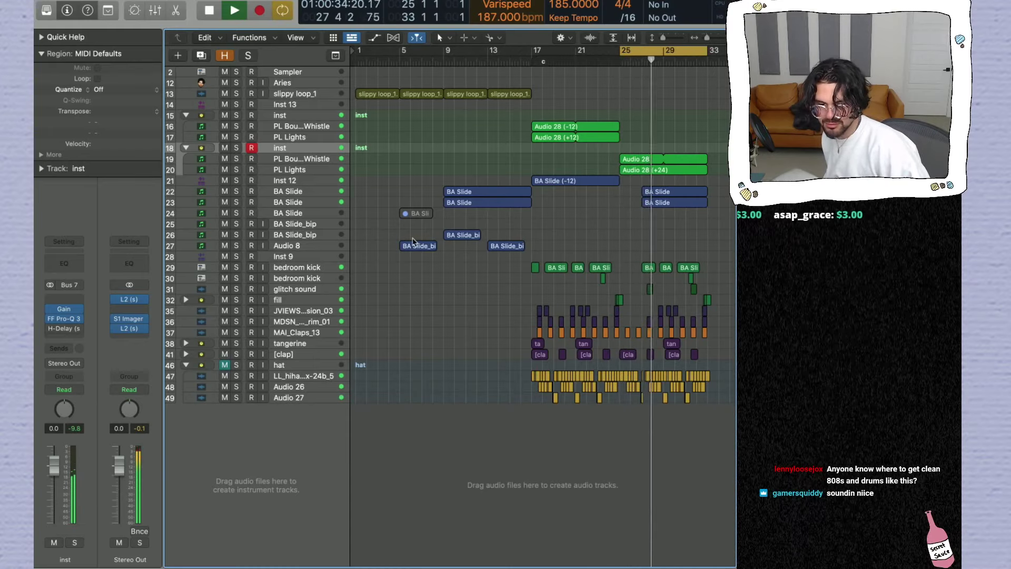
Step: Add an audio track below Audio 27, set it to mono with Input 2 and turn on its input monitoring
left_click(298, 398)
double_click(295, 429)
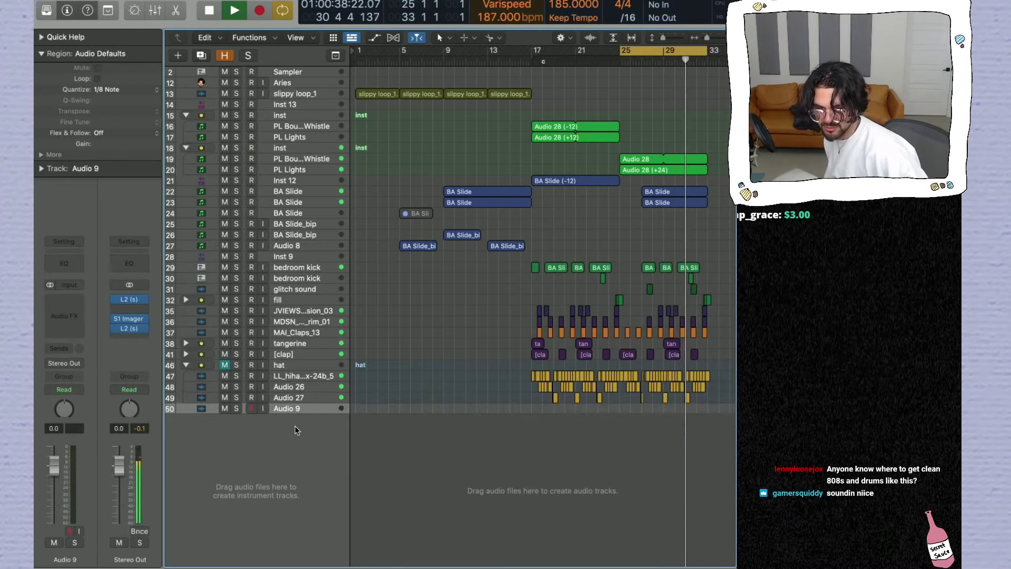
left_click(50, 285)
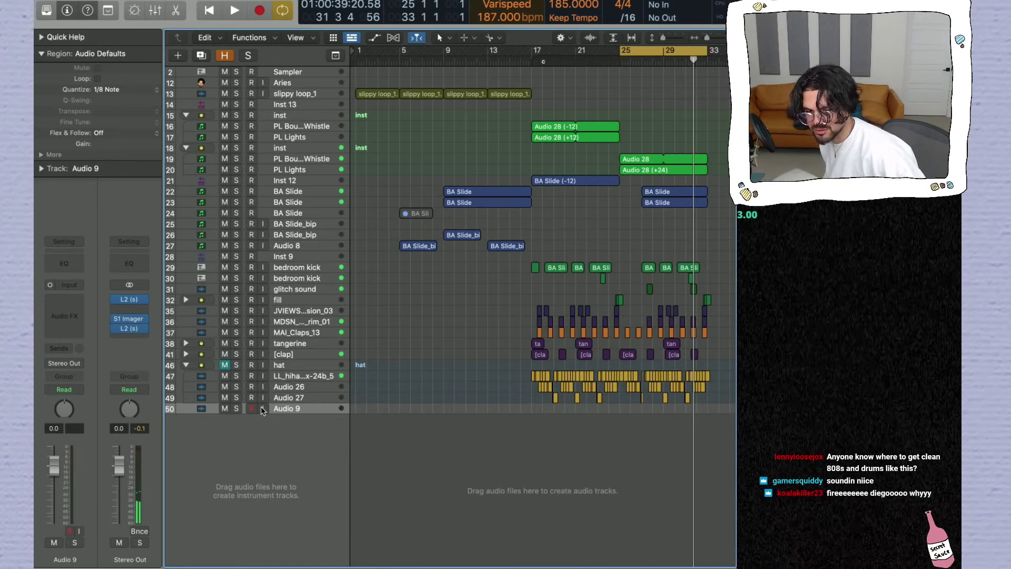
left_click(64, 285)
mouse_move(79, 295)
left_click(129, 304)
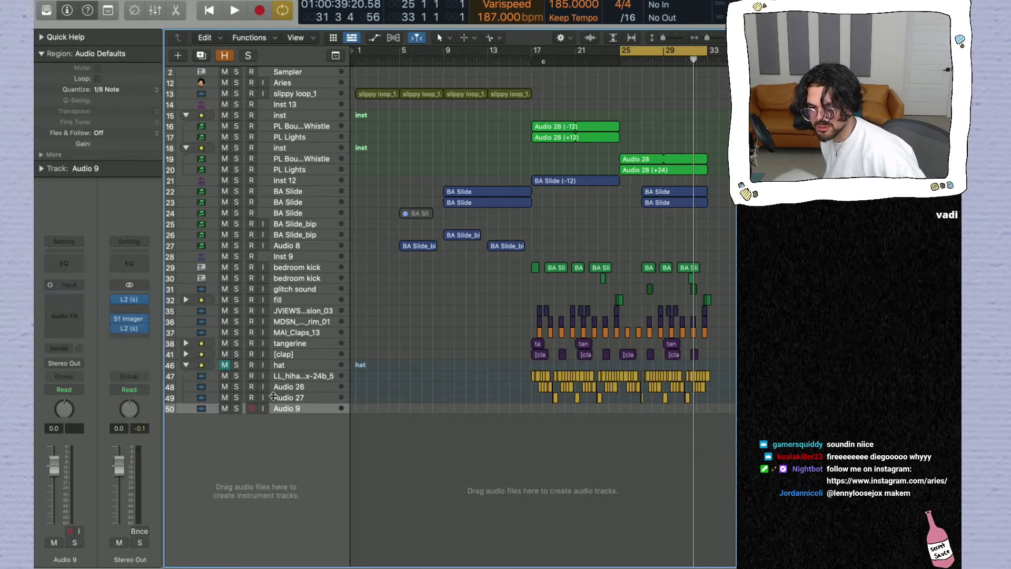
left_click(265, 415)
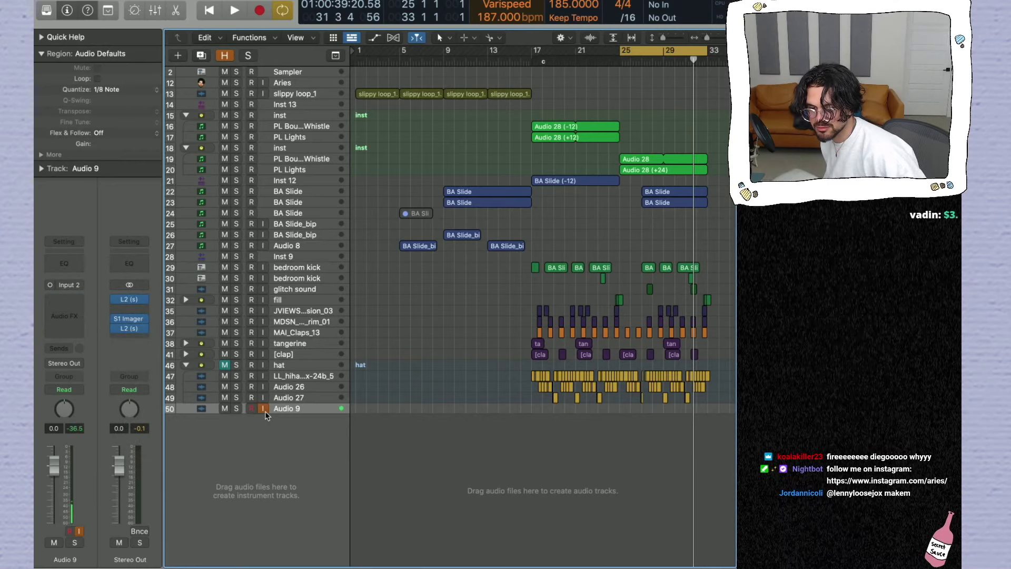
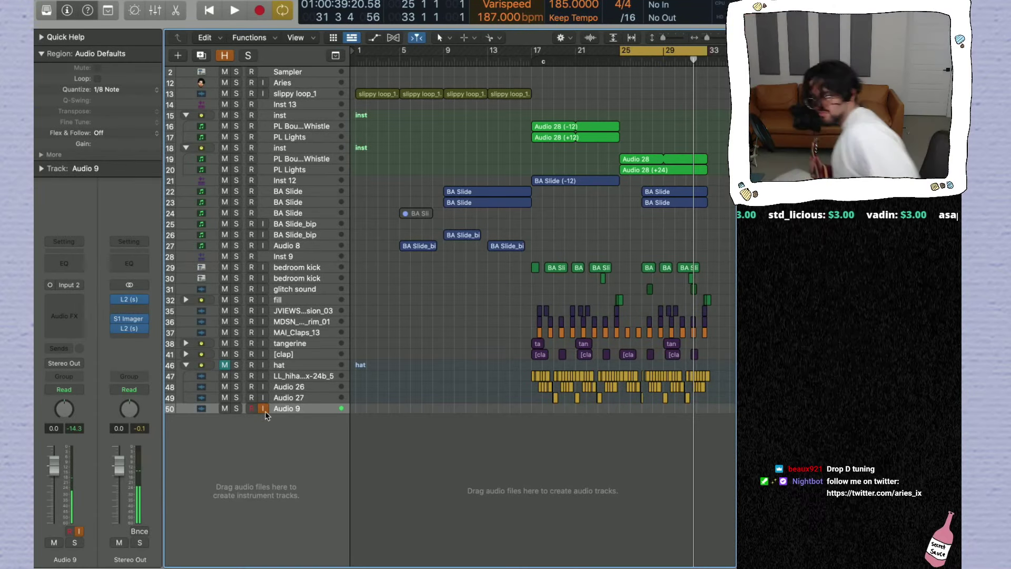
Step: Set Varispeed to 185 bpm and play the cycle over bars 25 to 33 with the monitored input
key("space")
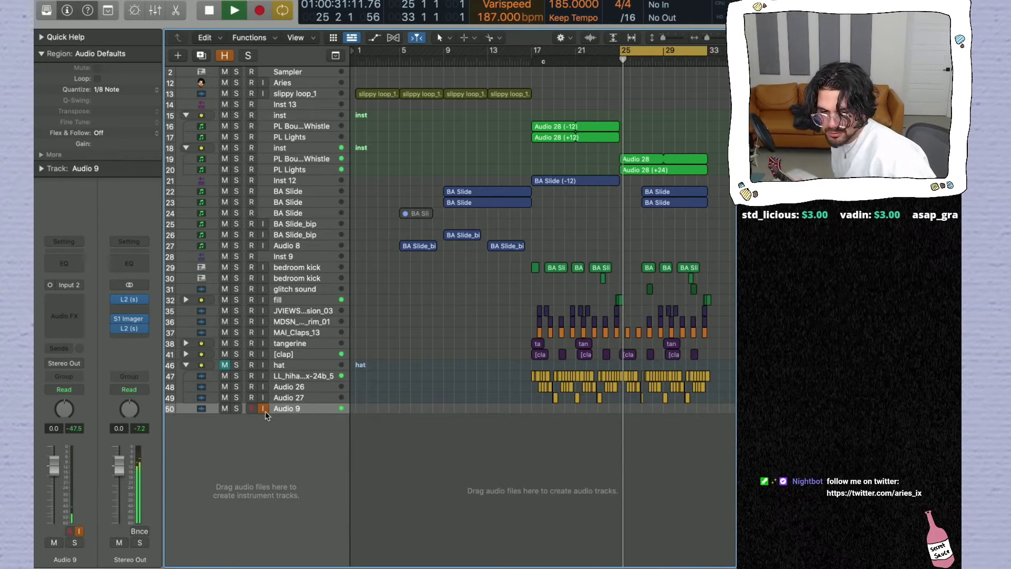
left_click_drag(491, 18, 492, 23)
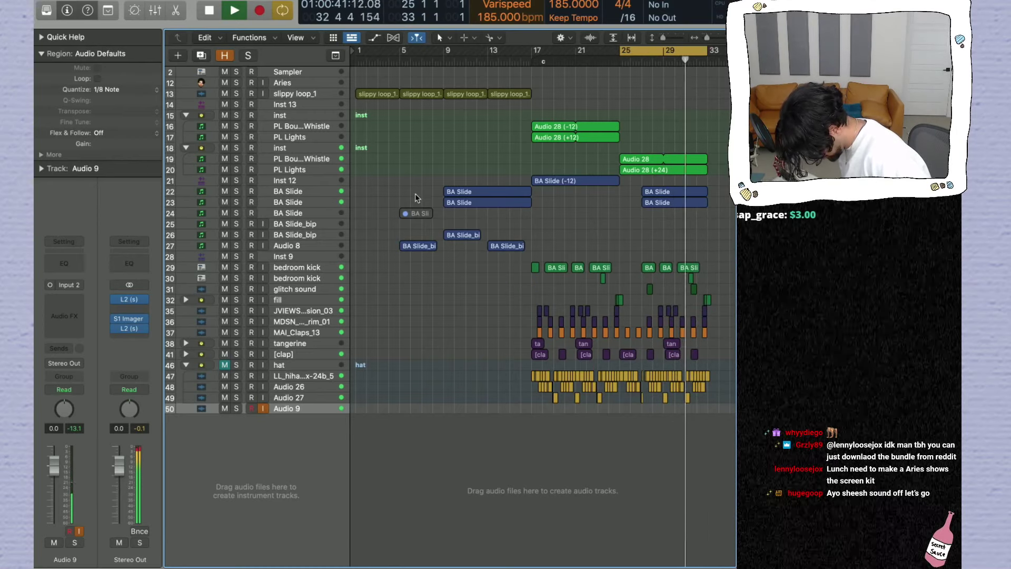
key("space")
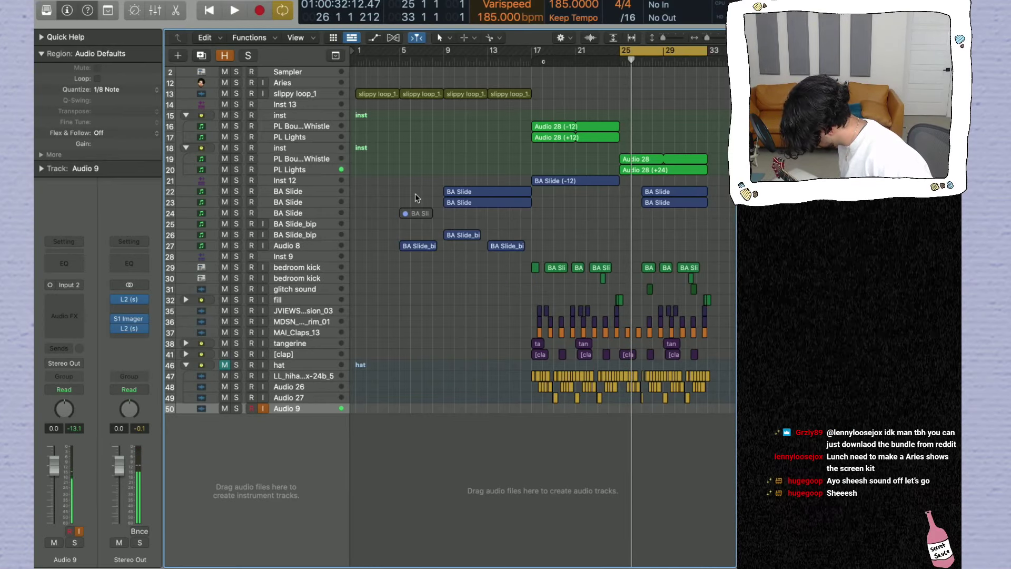
key("space")
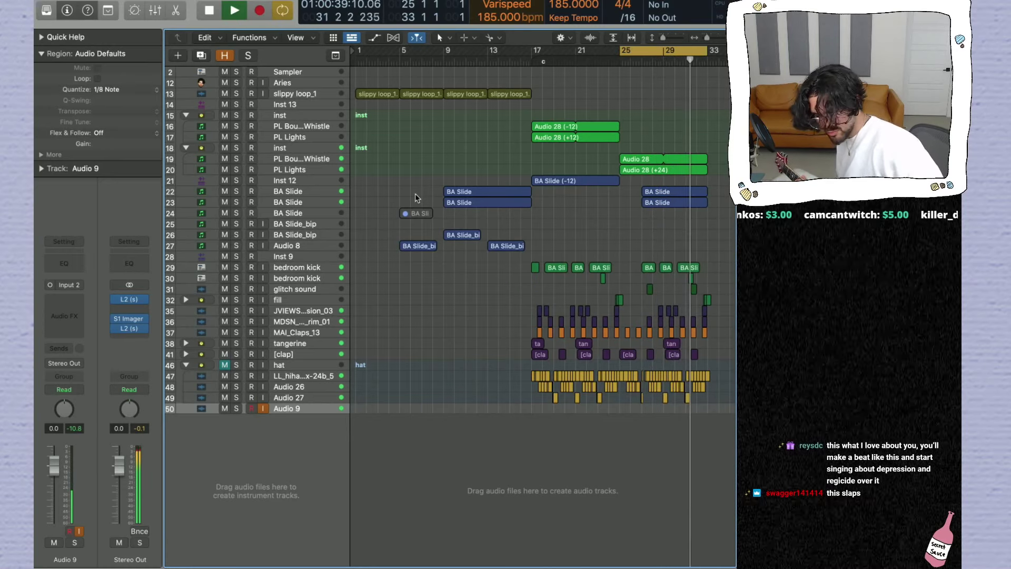
key("space")
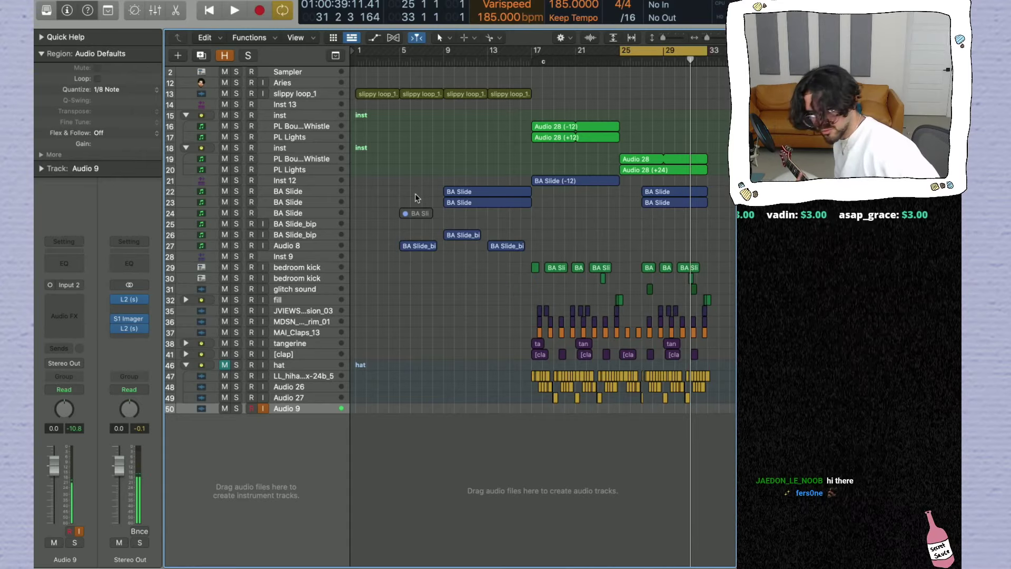
left_click(251, 409)
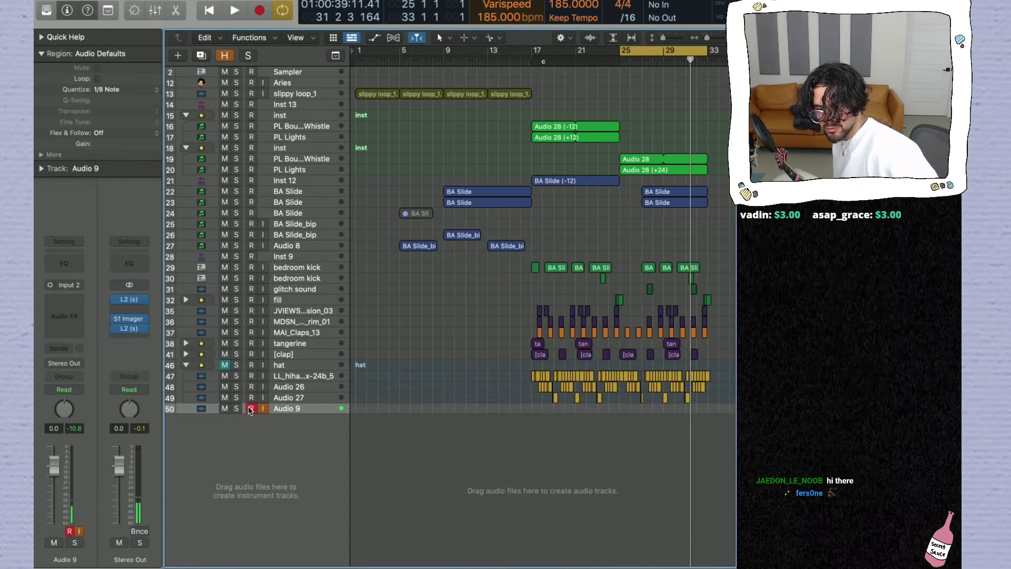
key("space")
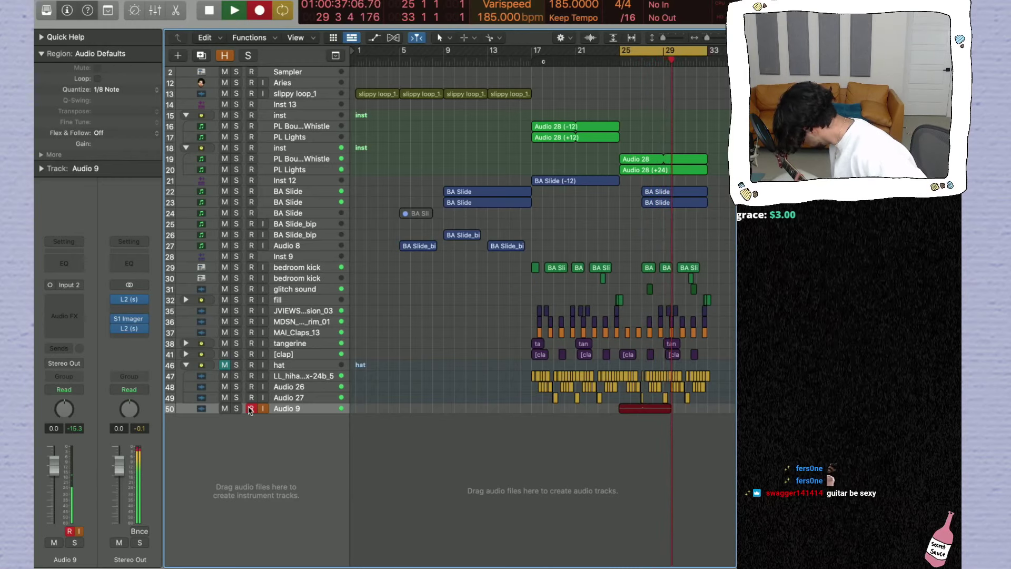
key("space")
left_click(627, 417)
left_click(630, 411)
key("BackSpace")
key("Return")
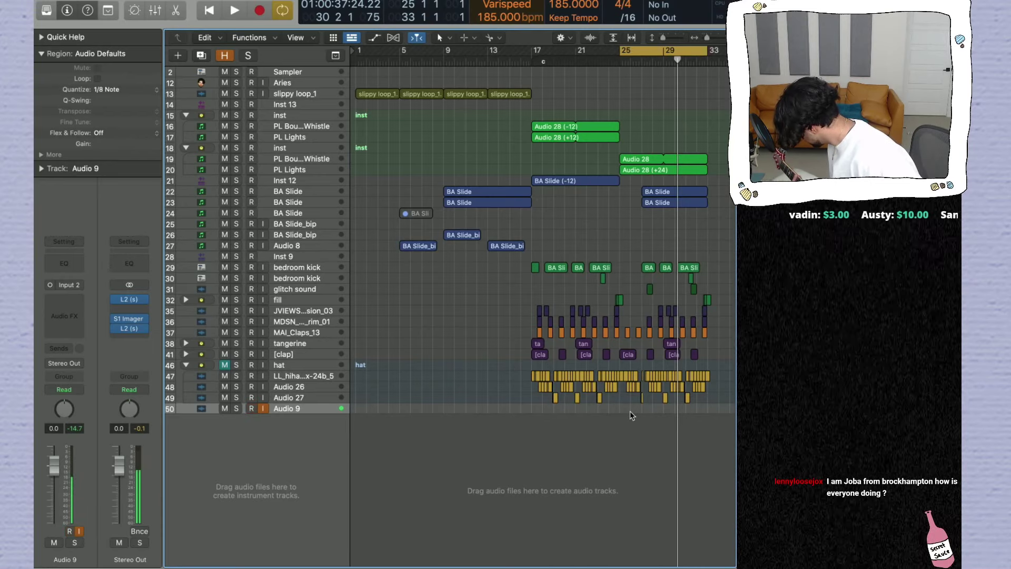
Step: Record live takes on Audio 9 over the cycle from bar 25 to 33, then solo the track with input monitoring off
key("r")
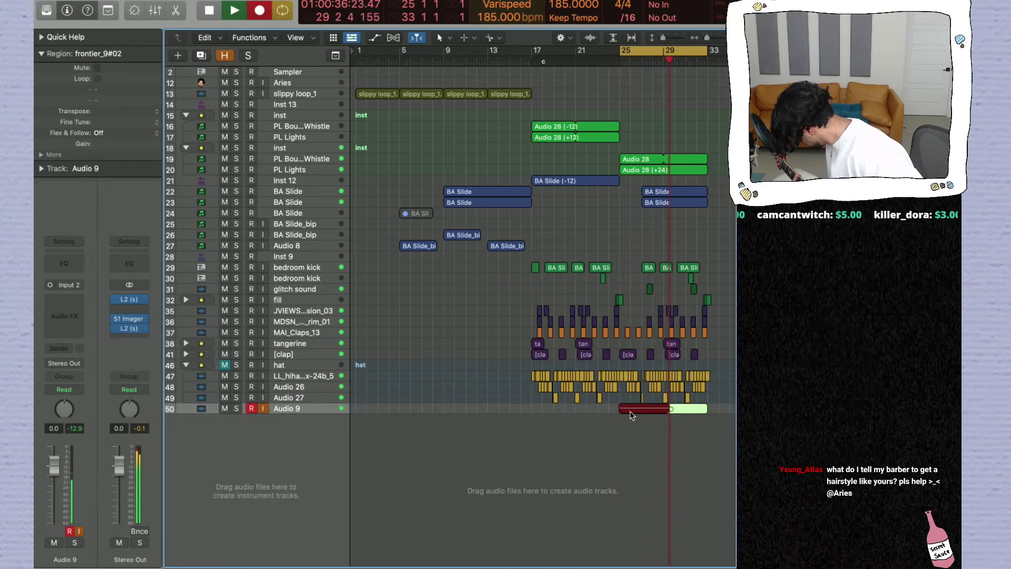
key("space")
key("ctrl+i")
key("s")
key("space")
Step: Flatten and merge the Audio 9 take folder with Take 2 active
scroll(578, 420, "up", 5)
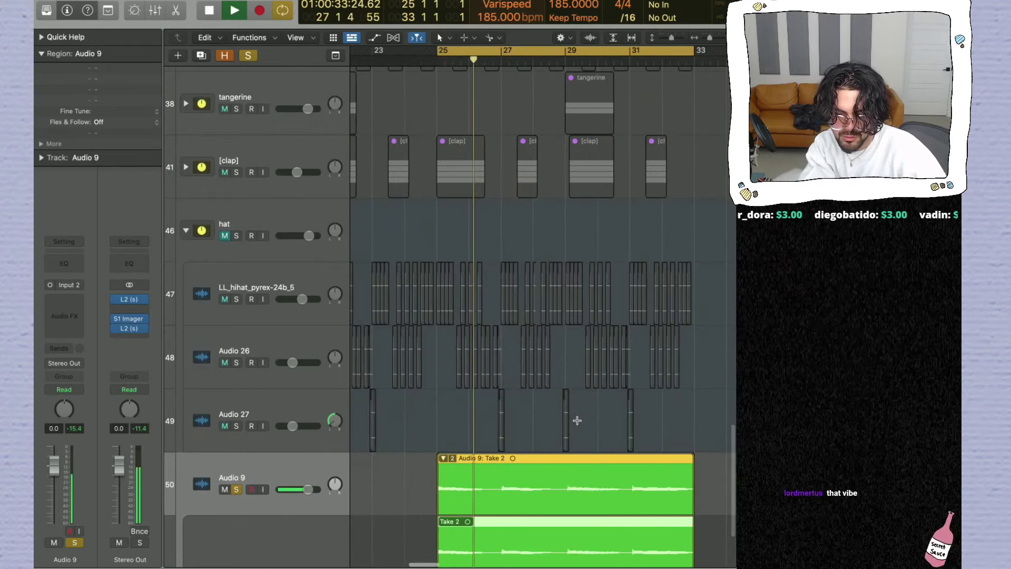
left_click(398, 458)
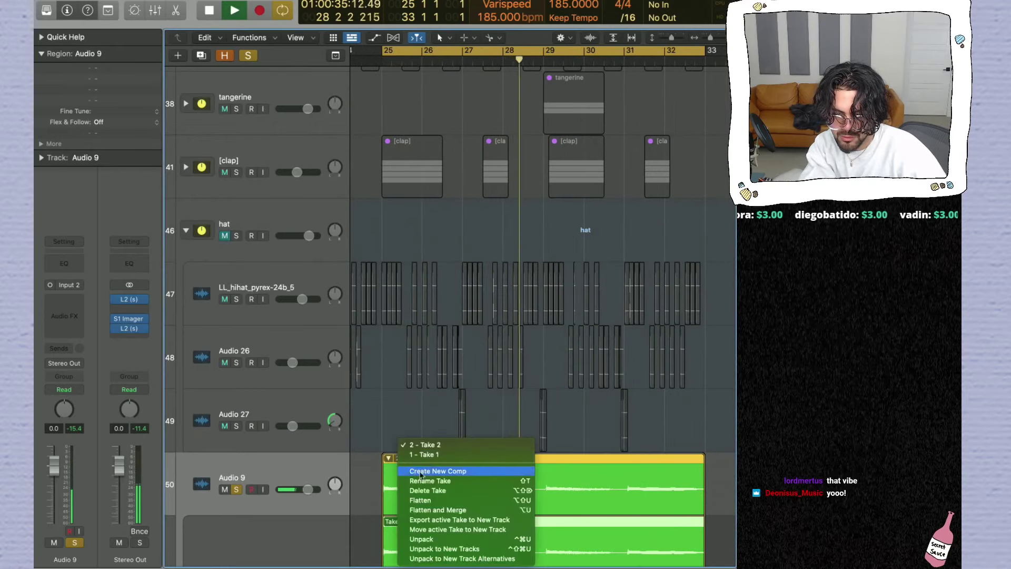
left_click(424, 510)
Step: Duplicate the Audio 9 track, split the recording at bar 29 and move its second half onto the new track at bar 25
left_click_drag(620, 490, 544, 493)
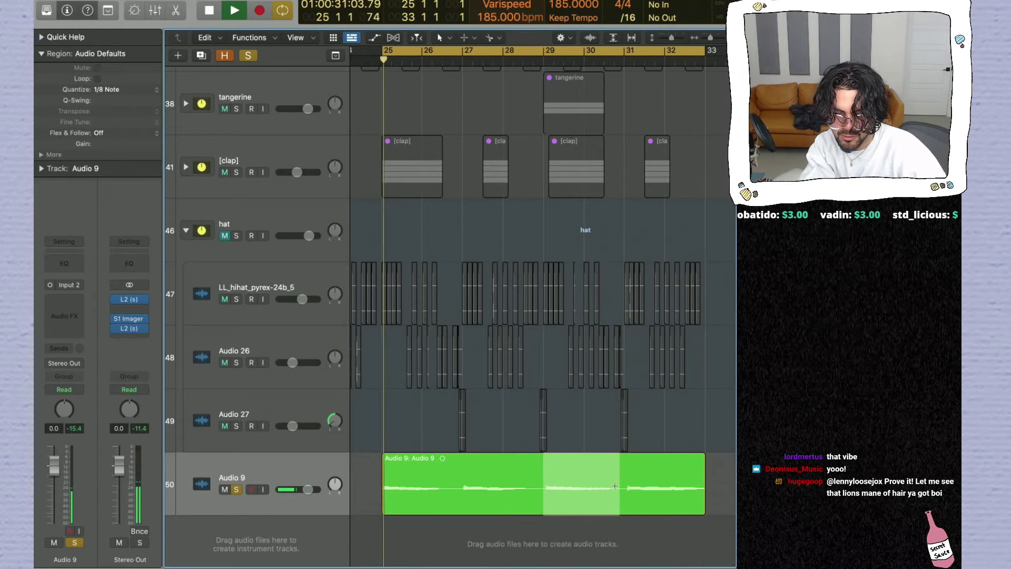
left_click(582, 531)
left_click(299, 464)
key("super+d")
double_click(543, 479)
left_click_drag(625, 474, 462, 537)
Step: Pan Audio 9 left and Audio 12 right to +63, and restart playback to hear them together
left_click_drag(335, 479, 335, 500)
left_click_drag(335, 542, 335, 521)
key("space")
key("space")
Step: Copy both four-bar recordings on Audio 9 and Audio 12 to bar 29 and turn off solo on both tracks
scroll(377, 493, "down", 3)
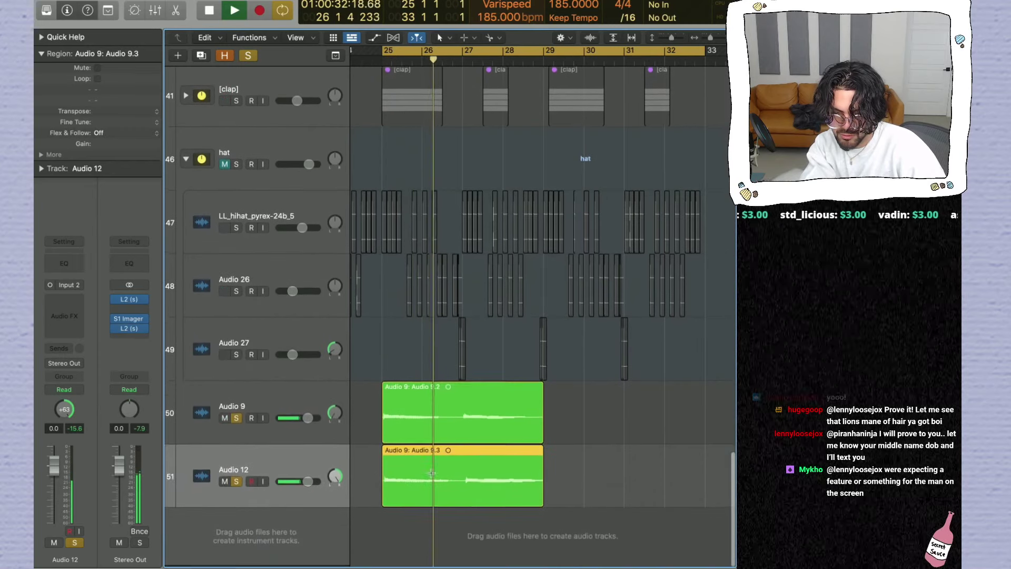
left_click_drag(556, 467, 570, 400)
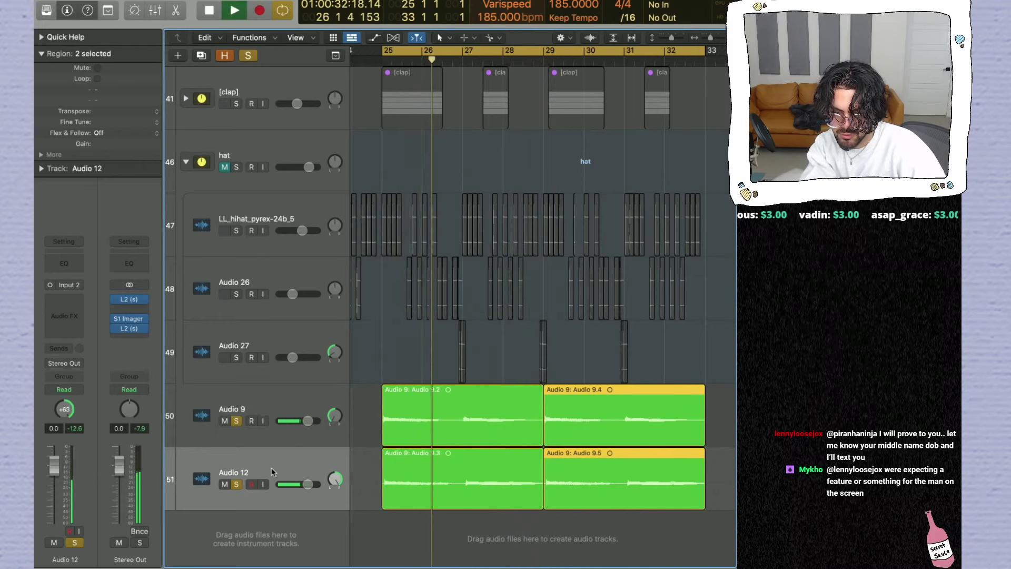
left_click(236, 484)
left_click(236, 421)
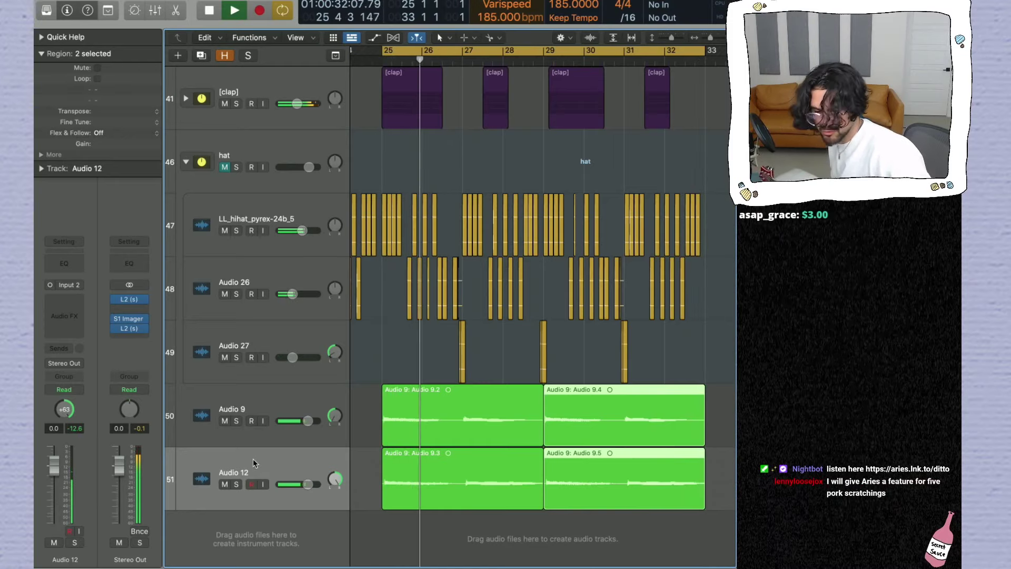
Step: Add an audio track below Audio 12, turn on its input monitoring and play the cycle through it
key("alt+super+a")
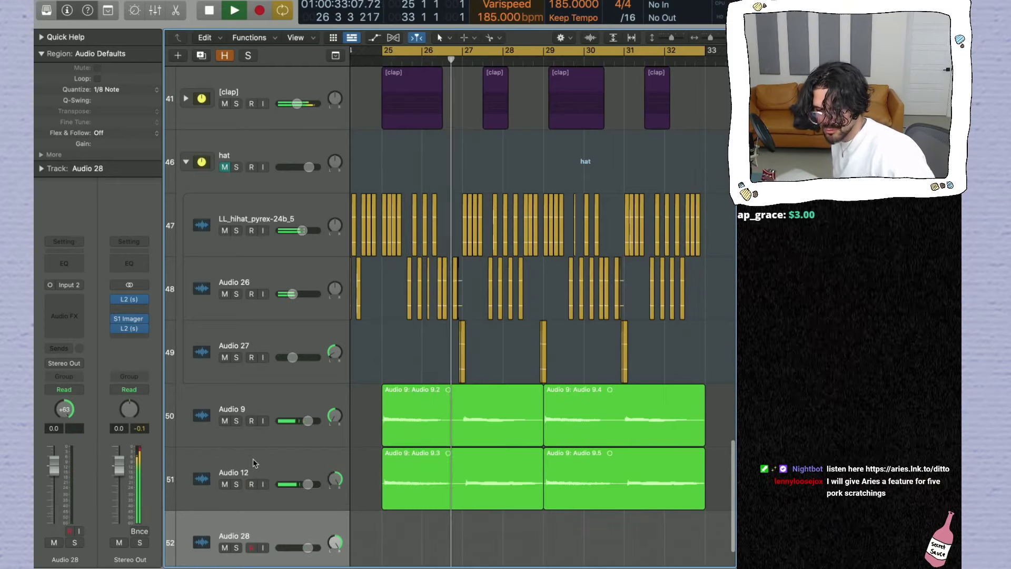
left_click(263, 547)
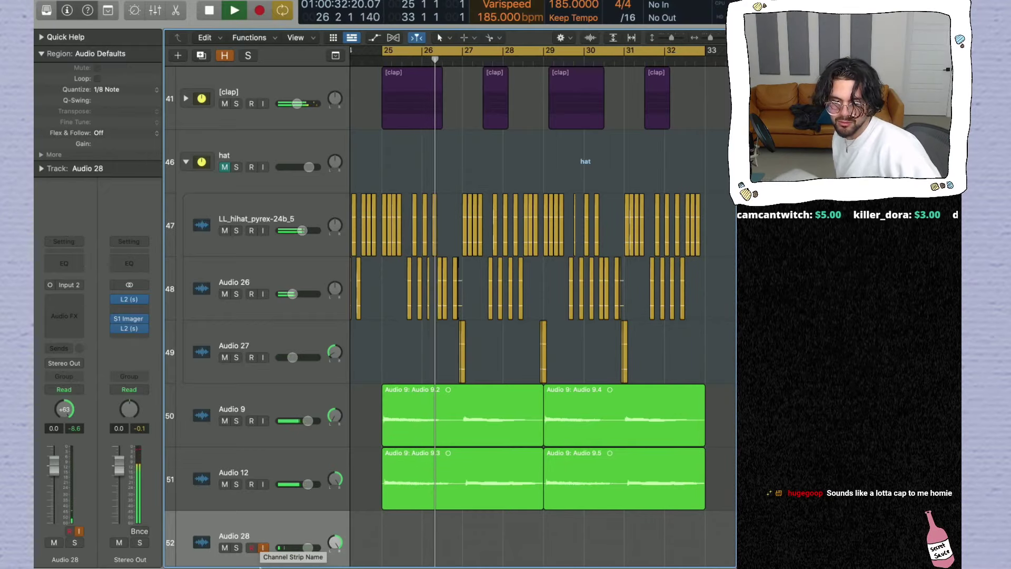
mouse_move(310, 529)
key("super+Left")
key("super+Left")
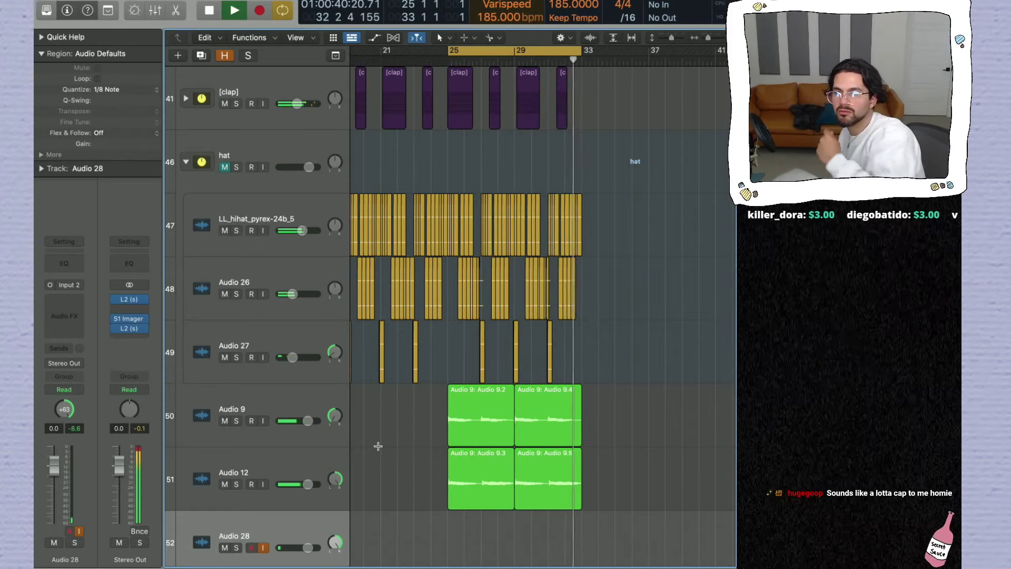
key("space")
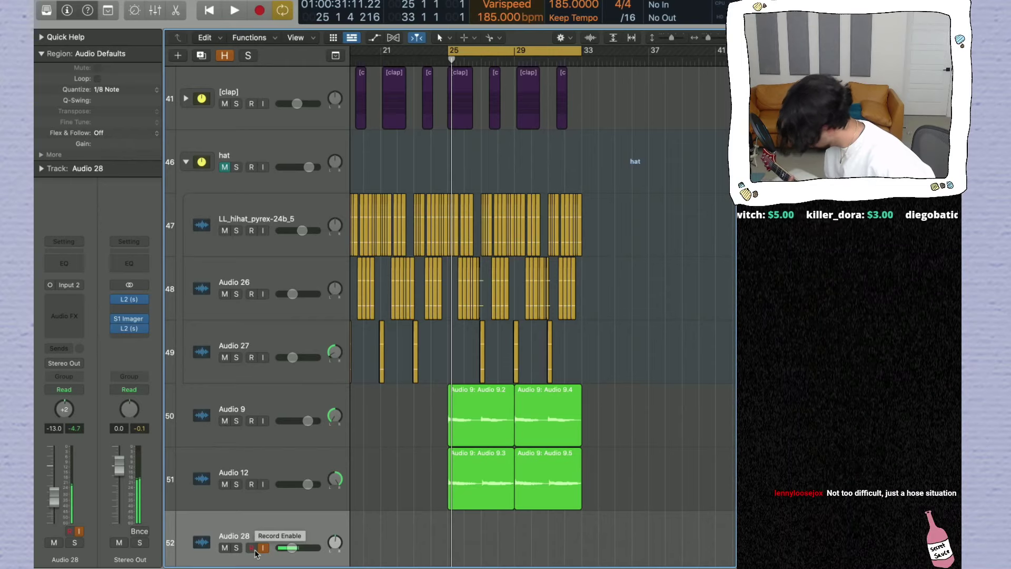
Step: Arm Audio 28, record a live part from bar 25 and turn off the track's input monitoring
left_click(253, 549)
scroll(255, 553, "down", 1)
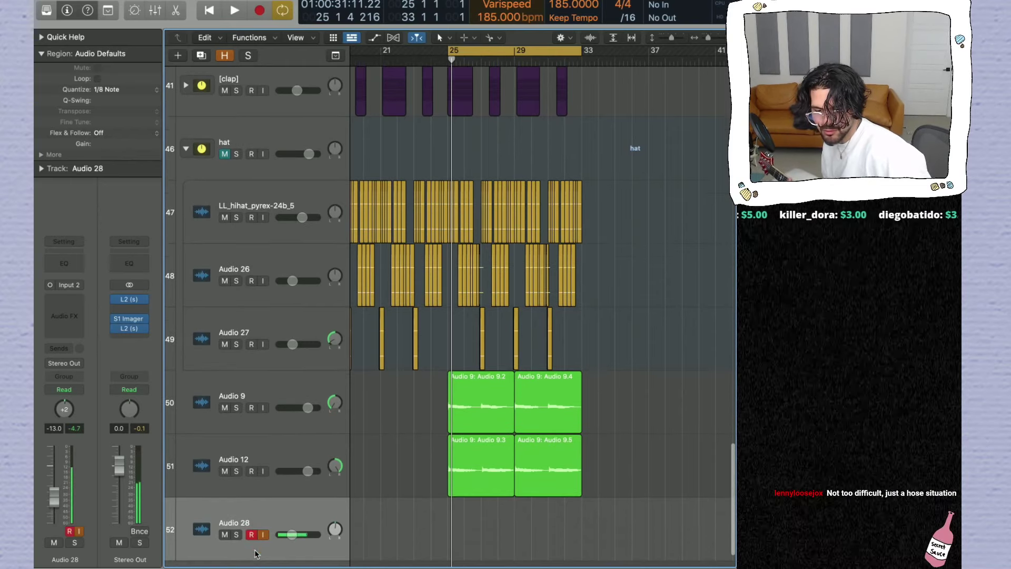
key("r")
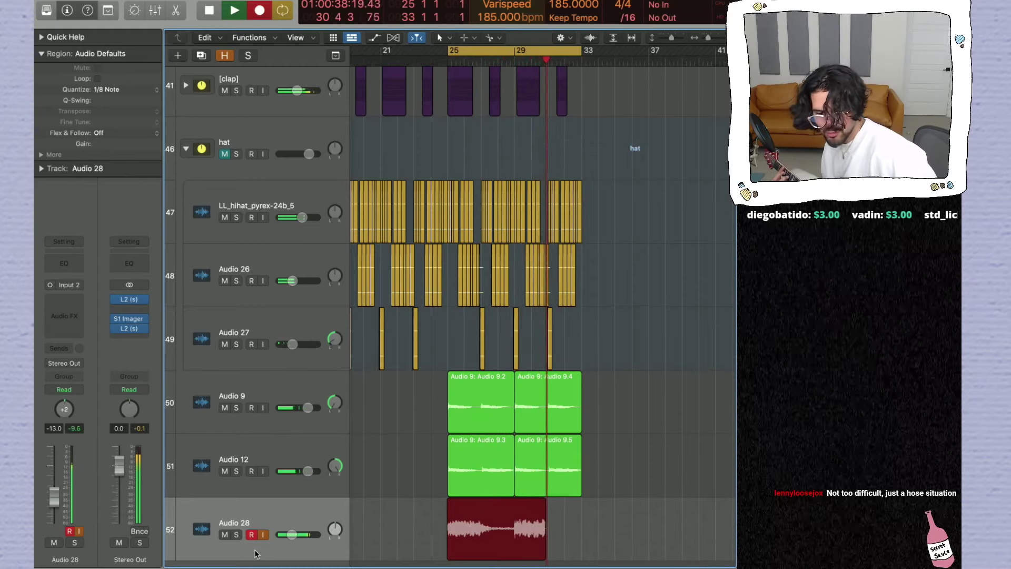
key("space")
left_click(263, 534)
Step: Copy the bar 29 part of the Audio 28 recording to bar 27 and delete the audio from bar 29 to 33
key("space")
mouse_move(514, 530)
left_mouse_down()
mouse_move(590, 530)
mouse_move(526, 518)
left_mouse_up()
key("space")
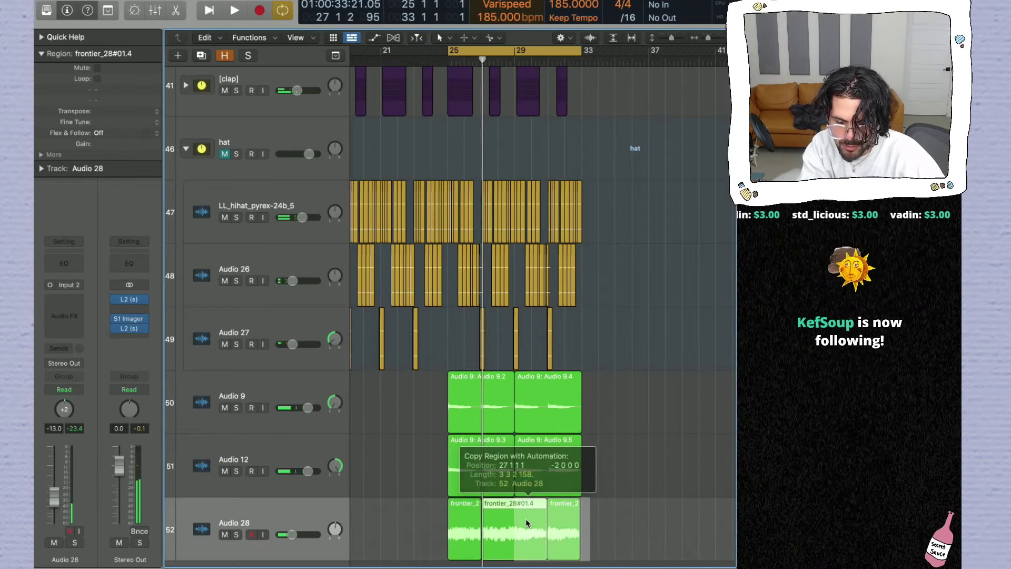
key("space")
key("space")
left_click(584, 544)
left_click_drag(584, 545, 515, 544)
key("BackSpace")
Step: Move the two Audio 28 regions from bar 25 to bar 29 and crossfade them where they meet at bar 31
left_click(464, 519)
left_click(498, 519, "shift")
left_click_drag(477, 519, 544, 519)
key("t")
key("a")
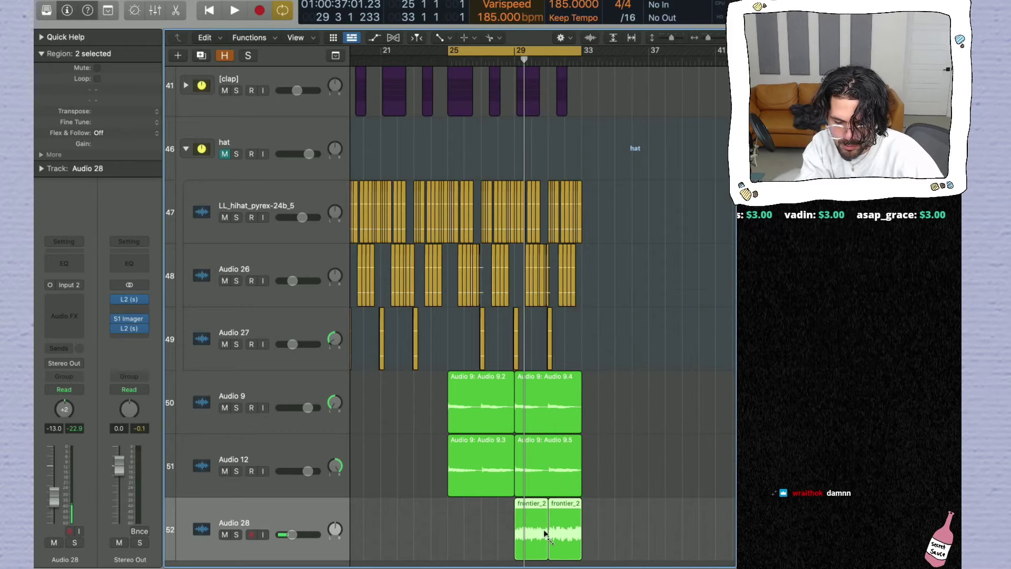
key("t")
key("t")
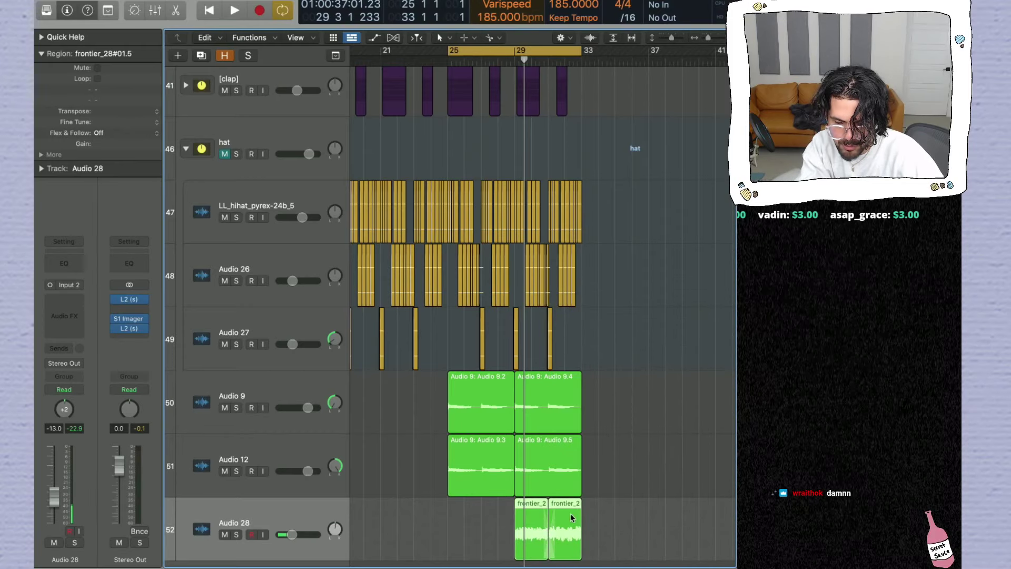
Step: Automate Audio 28's volume to rise from silence at bar 29 to -13.0 dB at bar 33, and play it back
key("a")
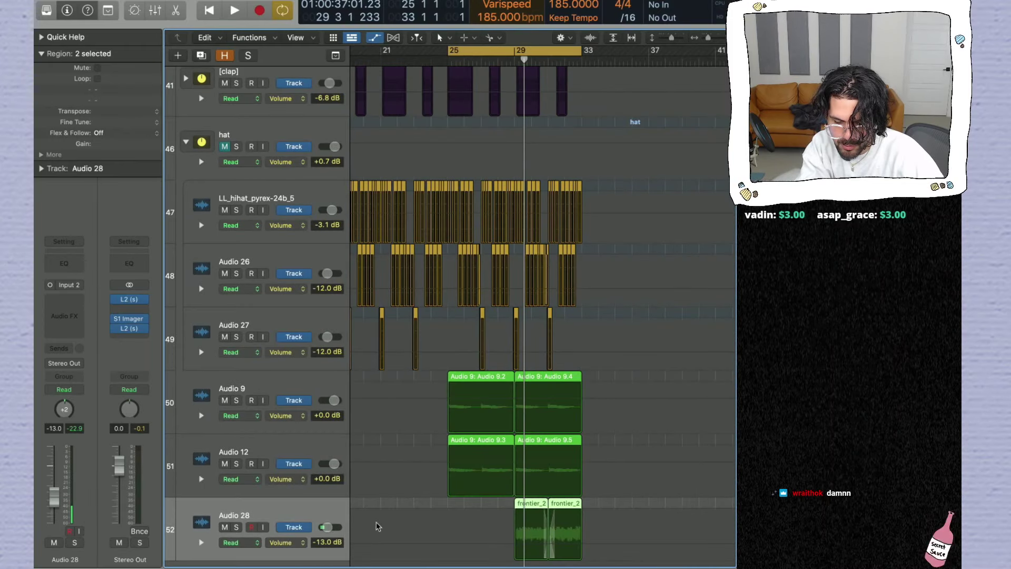
left_click(510, 546)
left_click_drag(516, 544, 514, 568)
key("space")
key("t")
key("t")
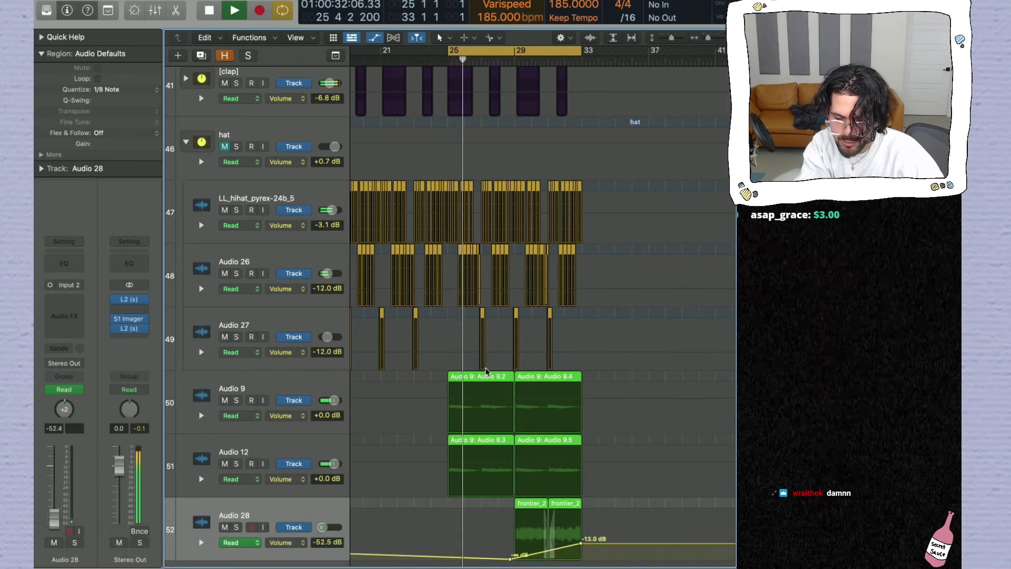
key("a")
Step: Play the arrangement from the start with all tracks and regions in view
left_click_drag(673, 38, 667, 38)
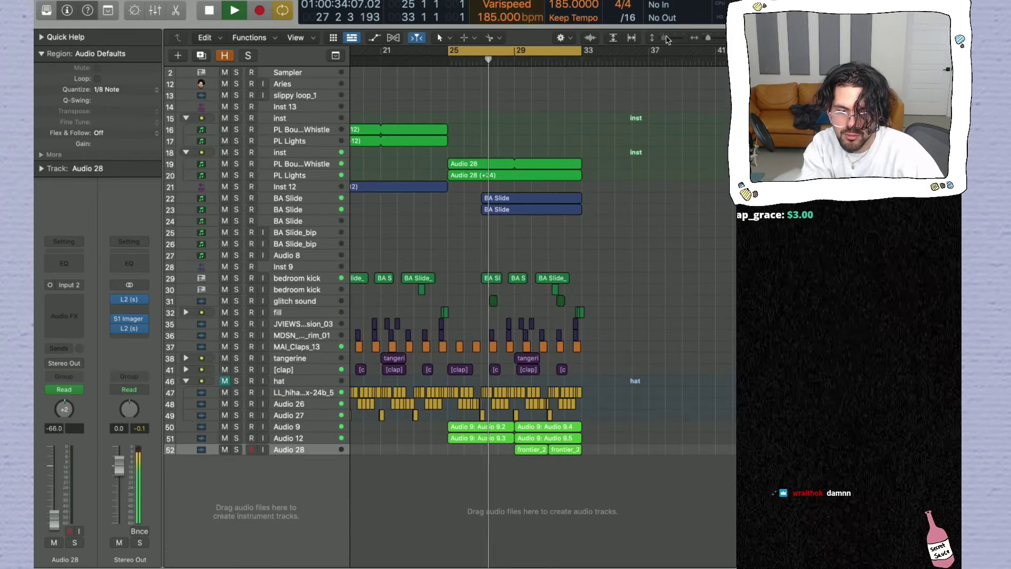
key("Return")
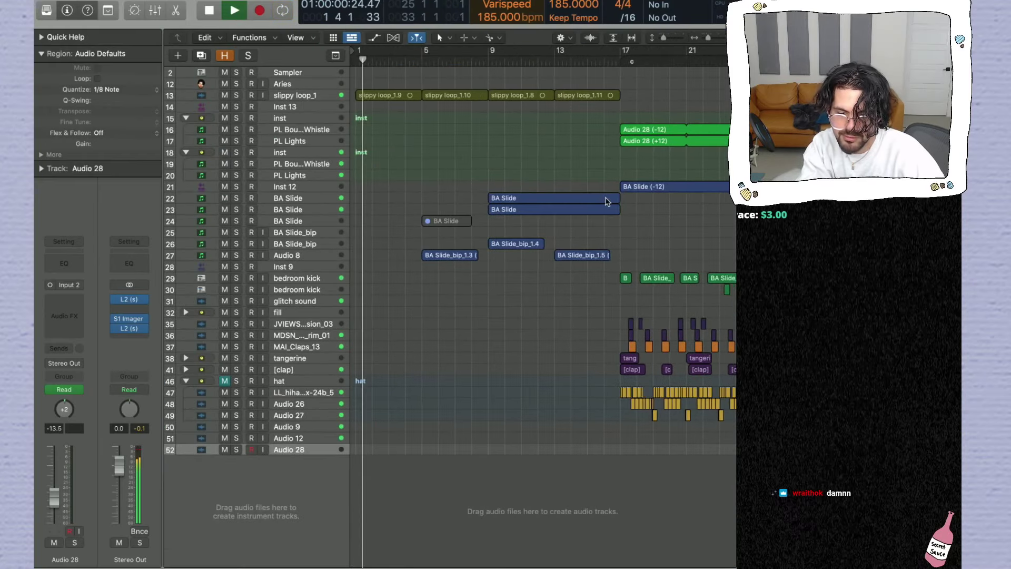
key("super+Left")
key("super+Left")
key("super+Left")
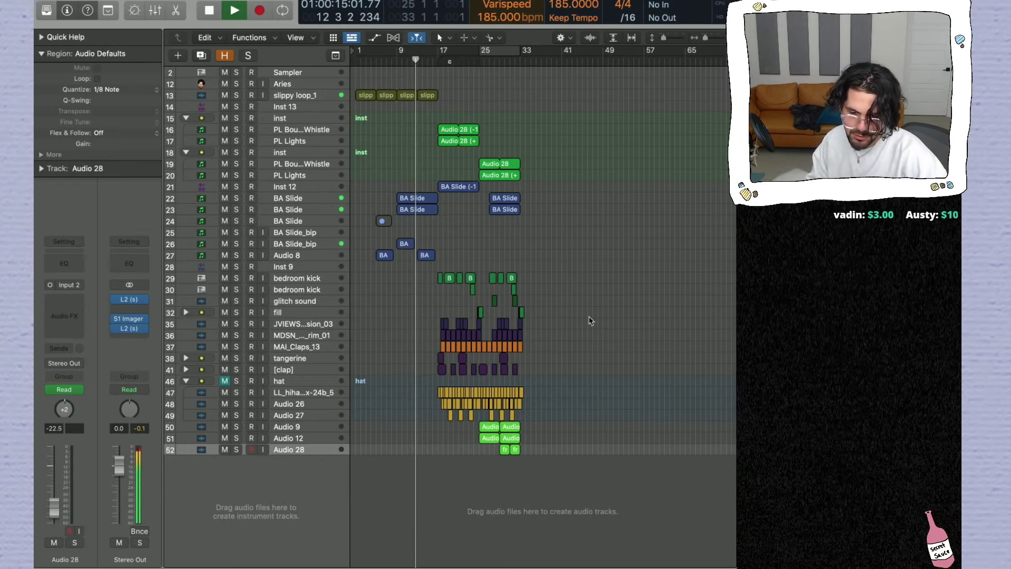
Step: Collapse the hat stack and copy the kick, fill, percussion and clap regions of bars 17 to 25 to bar 9
left_click(186, 381)
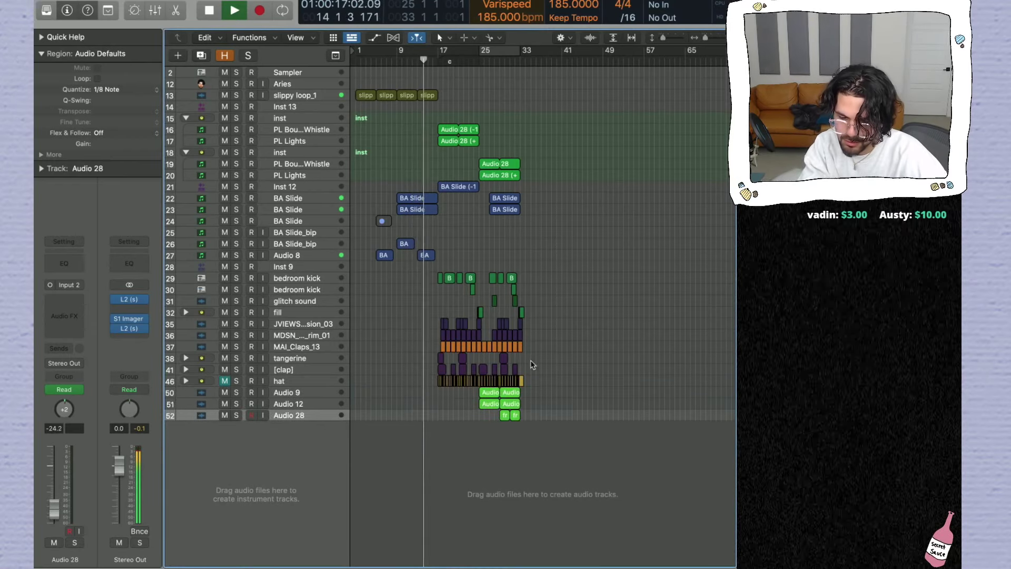
left_click_drag(529, 372, 478, 370)
scroll(437, 300, "up", 5)
scroll(456, 300, "left", 1)
left_click(478, 274)
left_click_drag(455, 273, 608, 375)
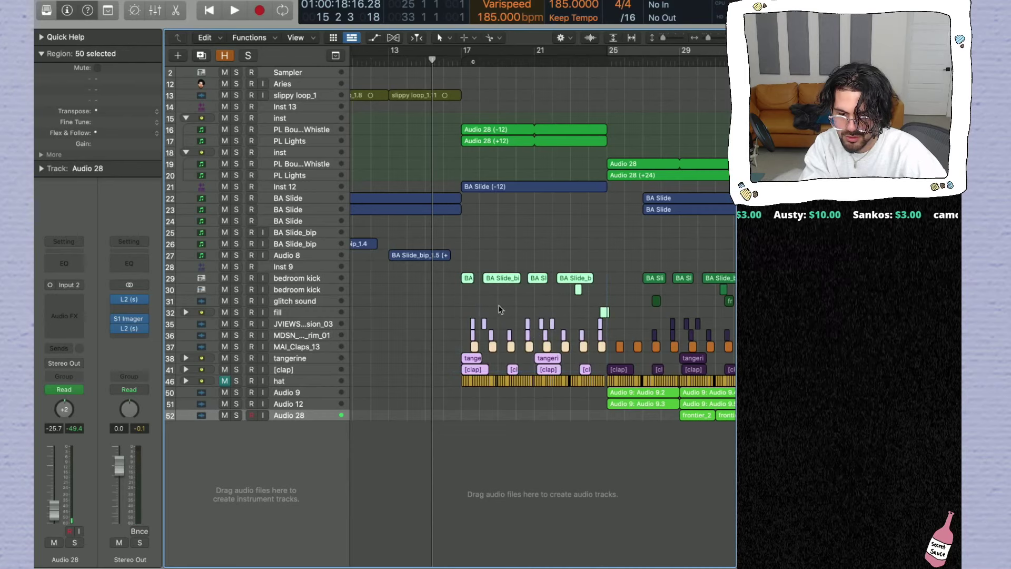
scroll(471, 281, "left", 5)
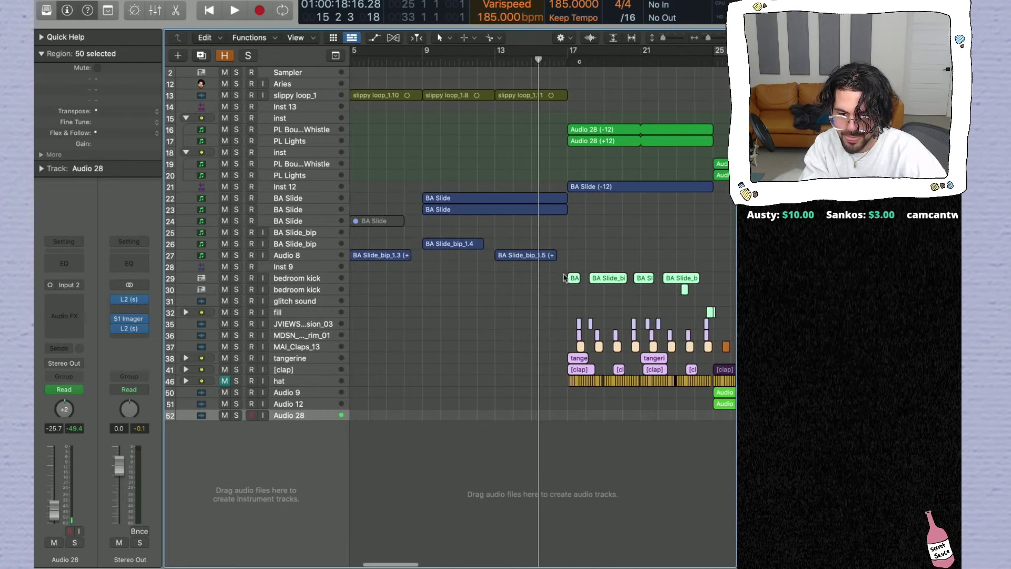
left_click_drag(574, 278, 427, 277, "alt")
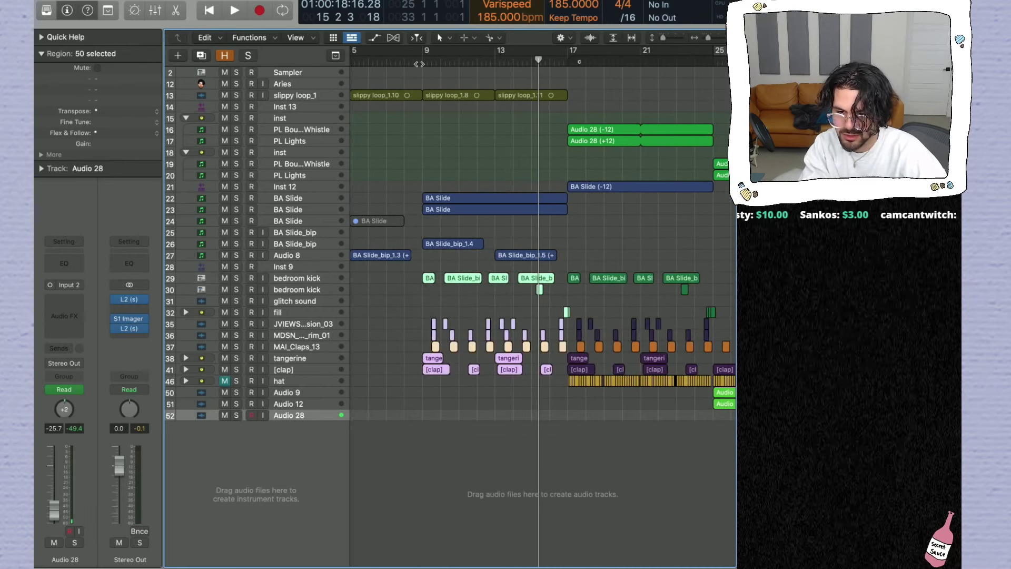
Step: Play the build from just before bar 9 and mute the [clap] stack
double_click(413, 62)
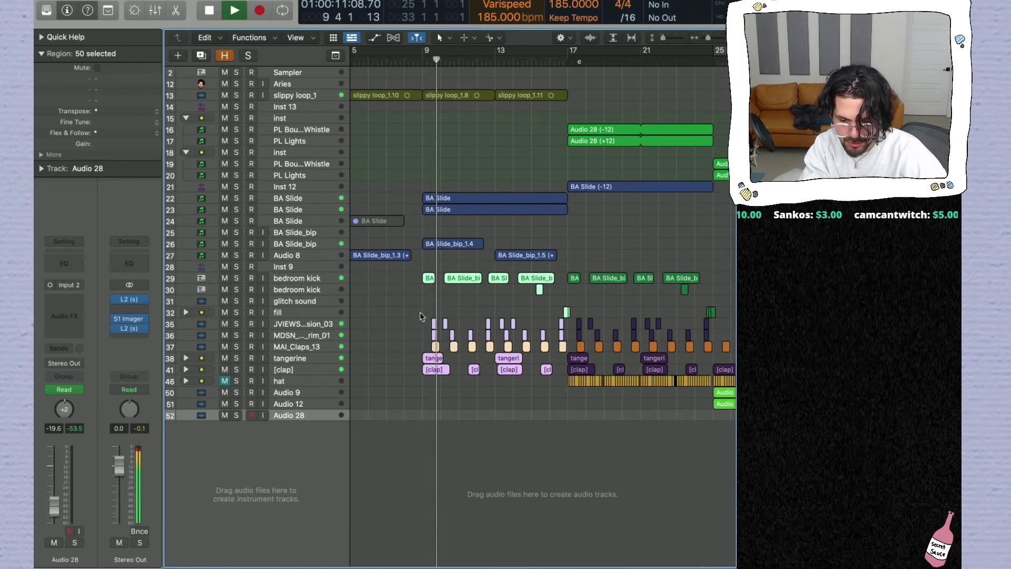
left_click(225, 369)
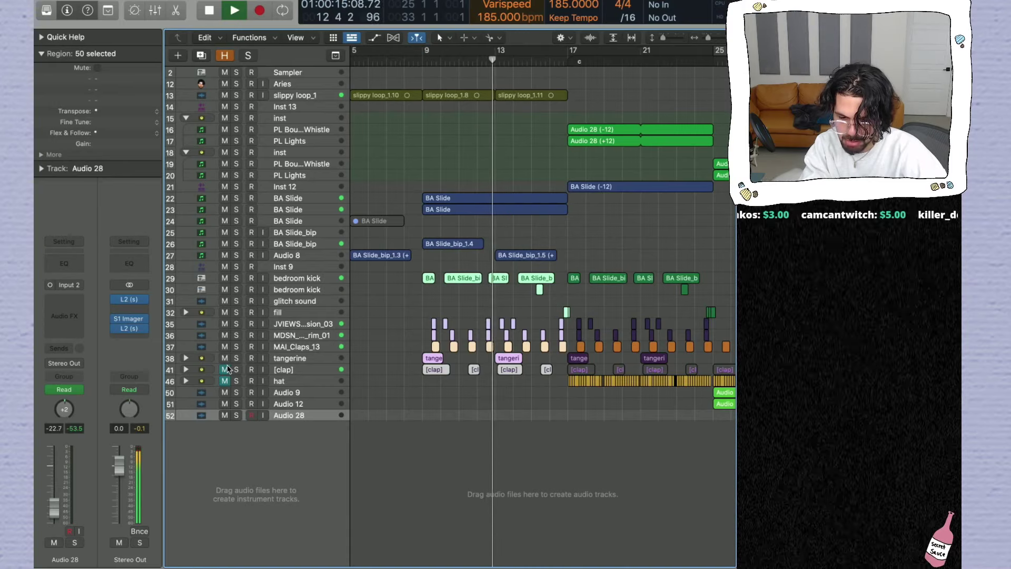
Step: Unmute the [clap] stack and try the build without the rim and MAI_Claps_13 regions between bars 9 and 17
left_click(224, 369)
key("space")
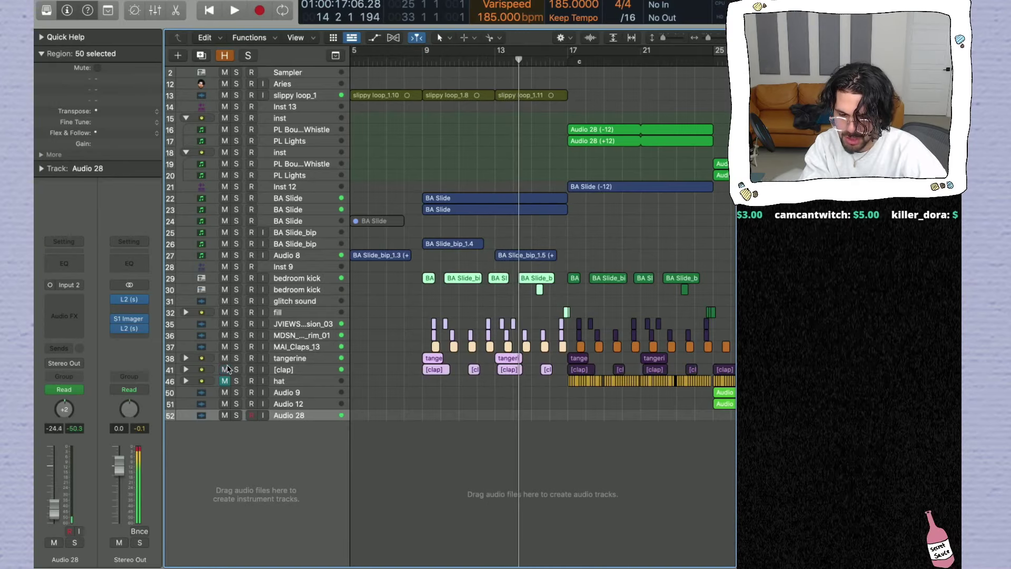
left_click(440, 349)
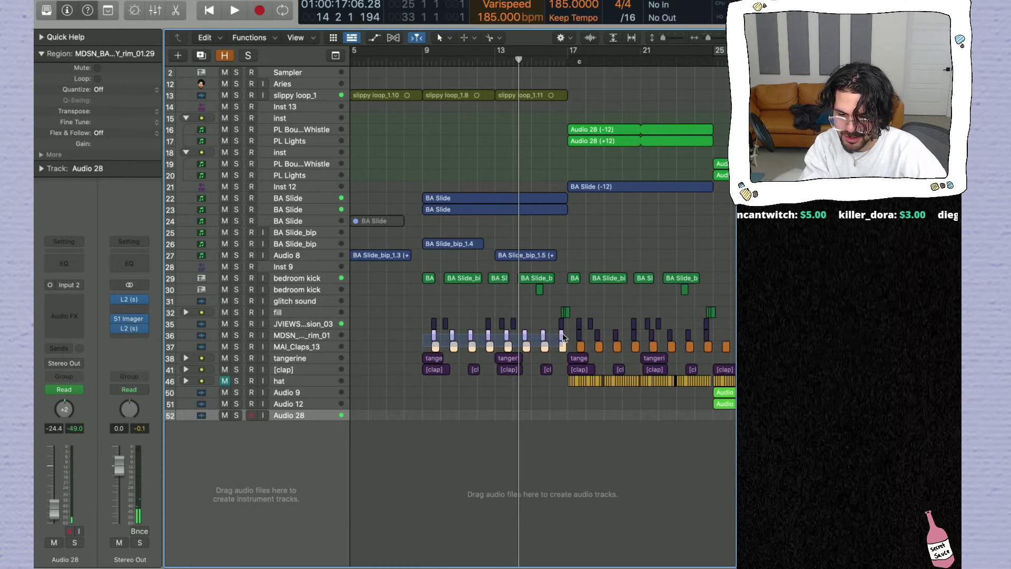
key("Delete")
key("space")
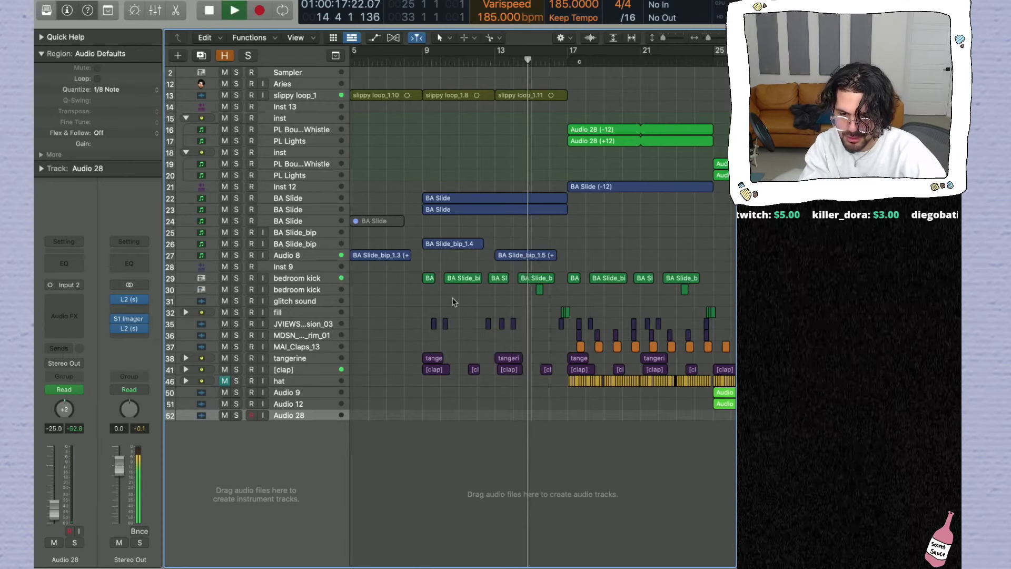
left_click(417, 61)
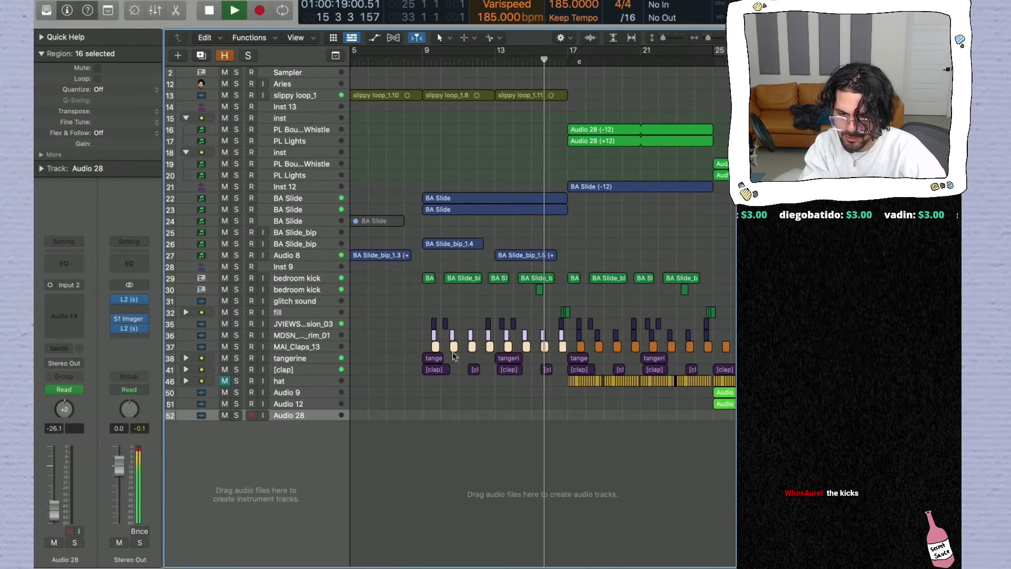
Step: Mute the MAI_Claps_13 track and play bars 9 to 17 as a cycle to hear the build without it
left_click(225, 347)
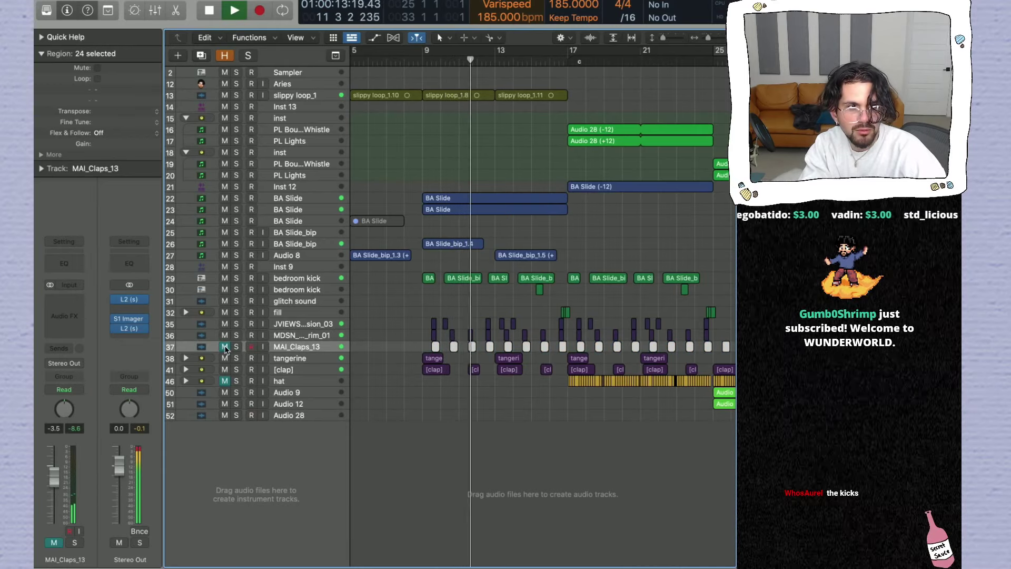
key("space")
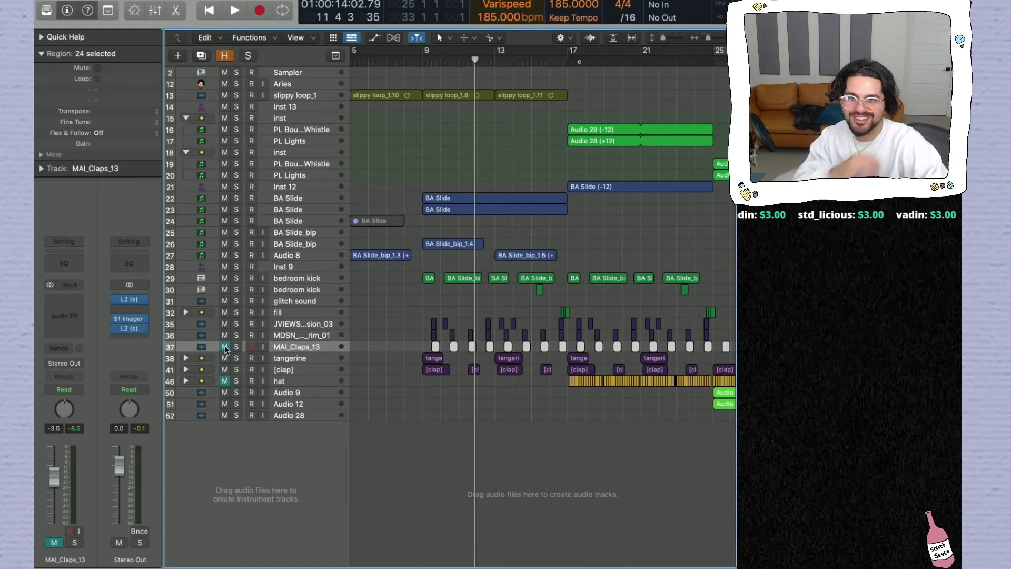
left_click_drag(428, 51, 568, 51)
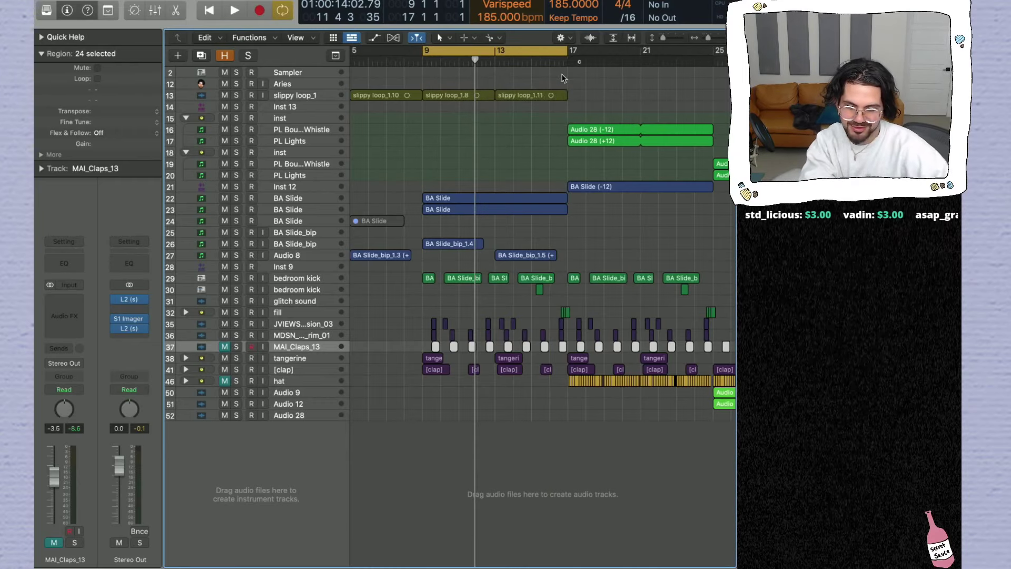
key("space")
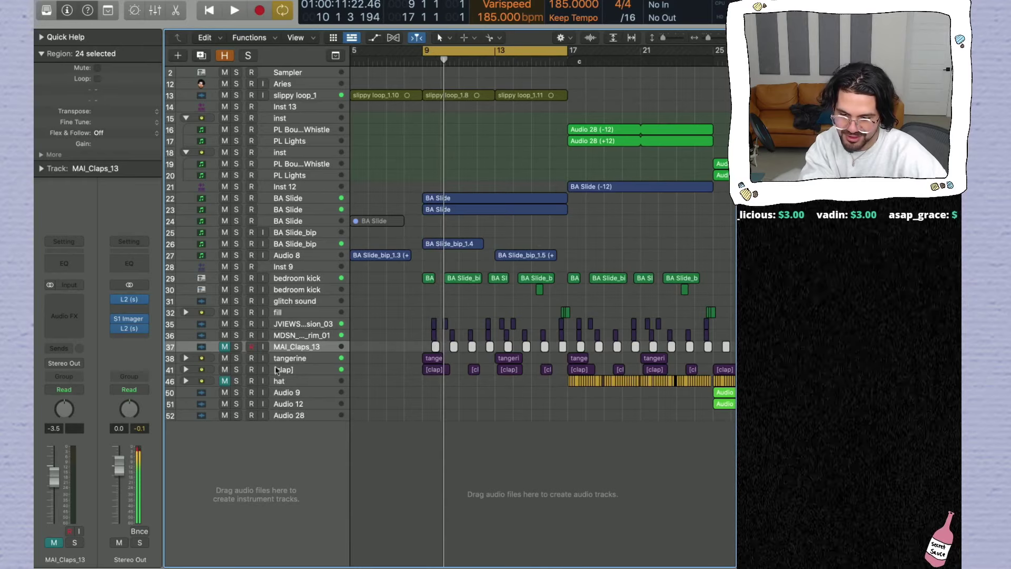
Step: Delete the [clap] and MAI_Claps_13 regions between bars 9 and 17
left_click_drag(415, 369, 562, 373)
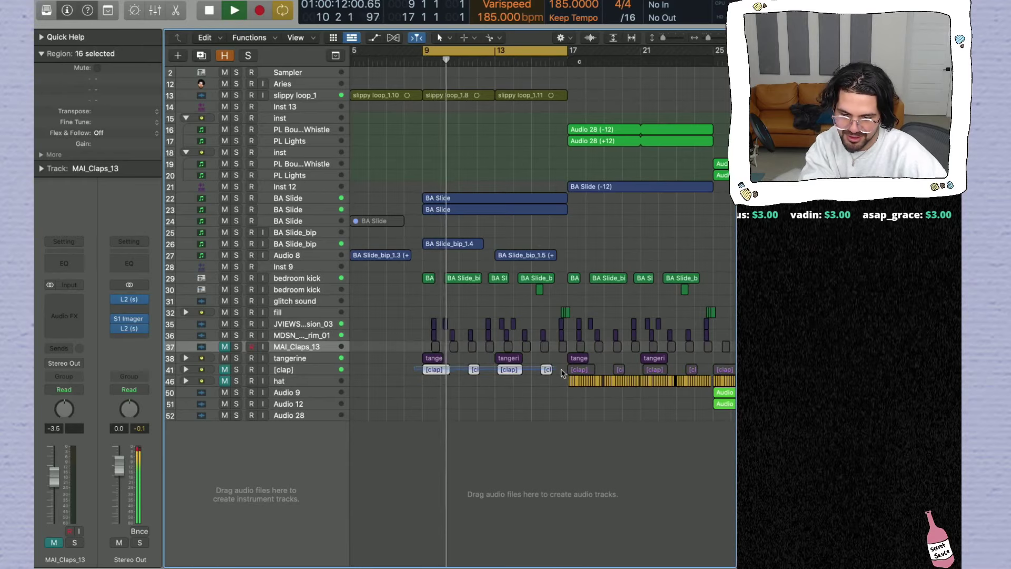
key("Delete")
left_click_drag(428, 348, 563, 349)
key("Delete")
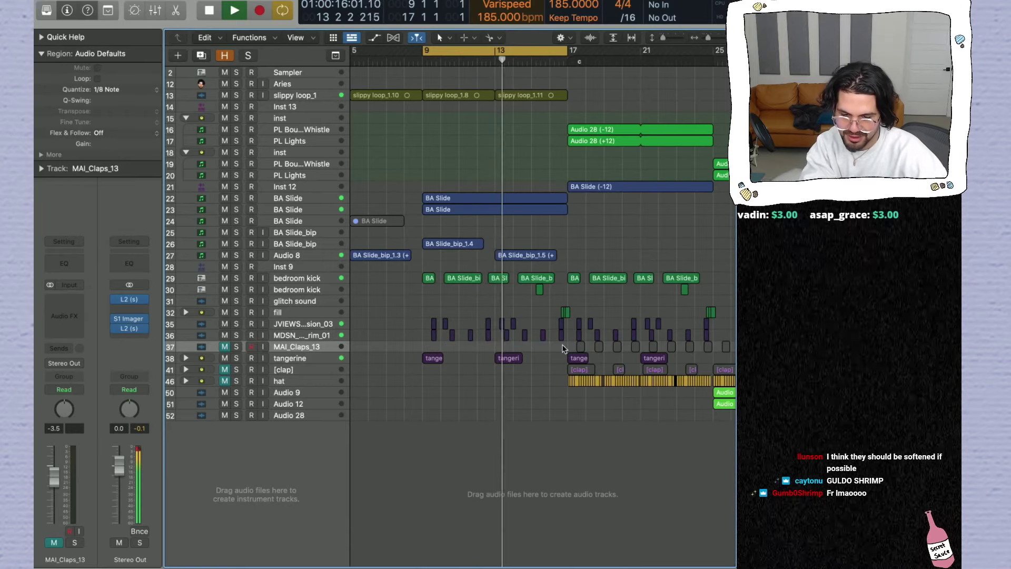
Step: Unmute the MAI_Claps_13 track and the [clap] stack, and turn off the cycle so playback continues into the drop
left_click(226, 347)
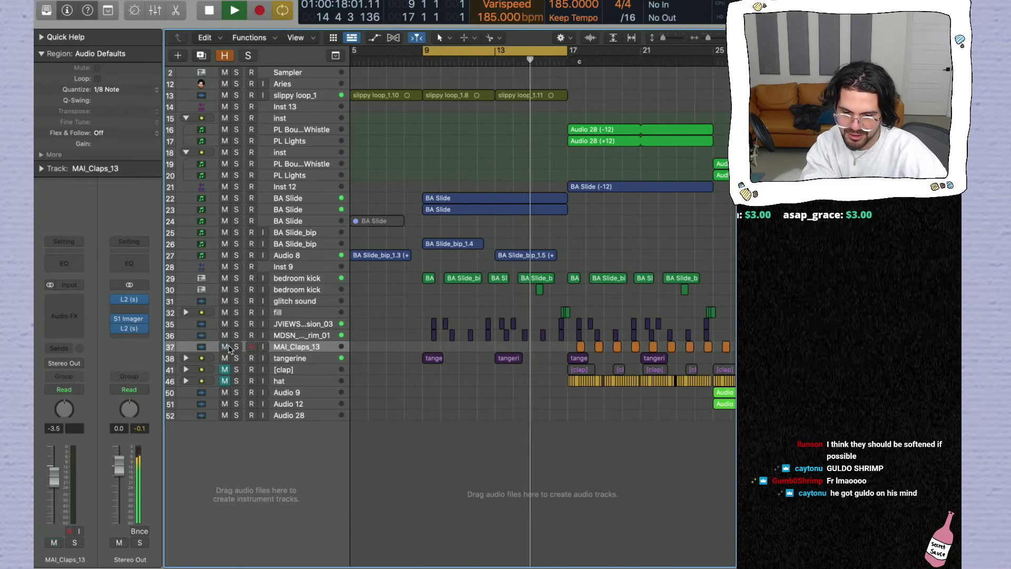
key("super+Left")
key("super+Left")
key("c")
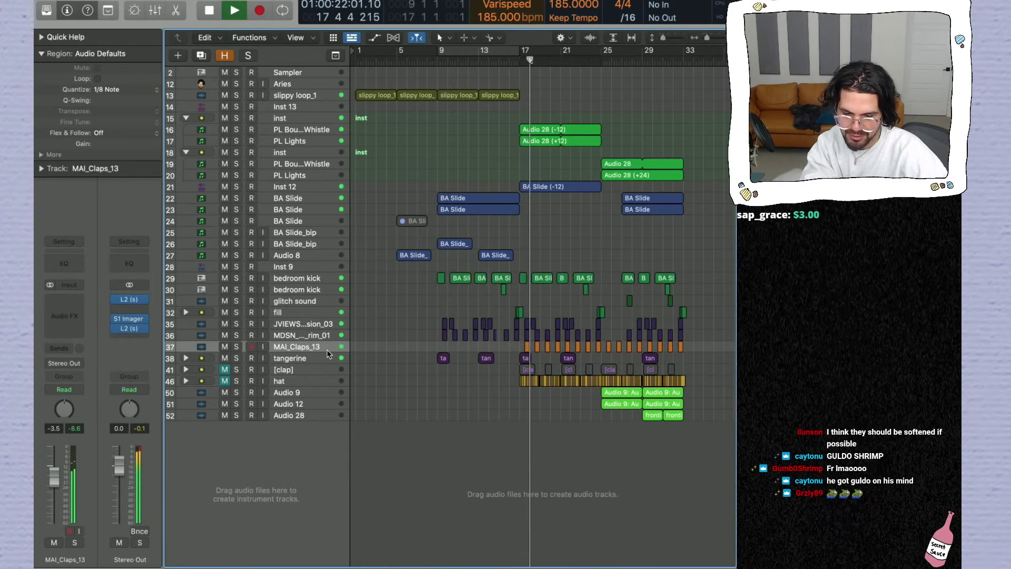
left_click(225, 370)
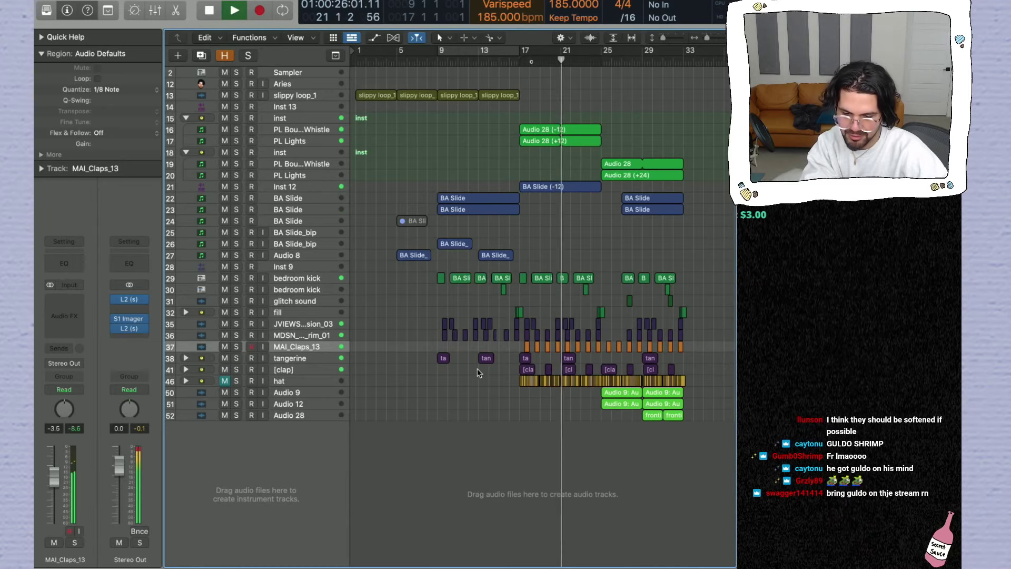
Step: Set the cycle range to bars 9 to 17 and play the thinned-out build
left_click_drag(679, 49, 358, 50)
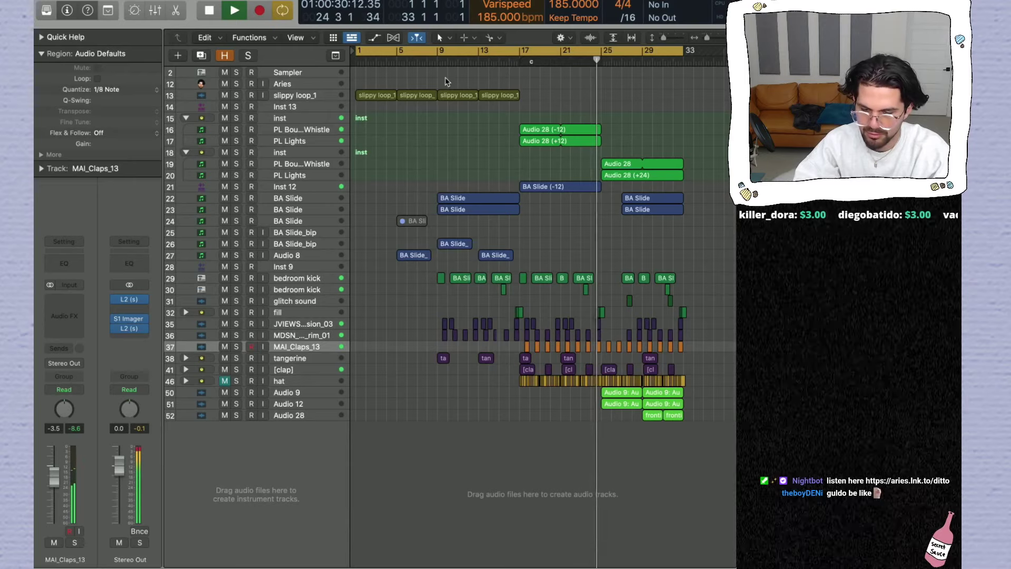
left_click(439, 56)
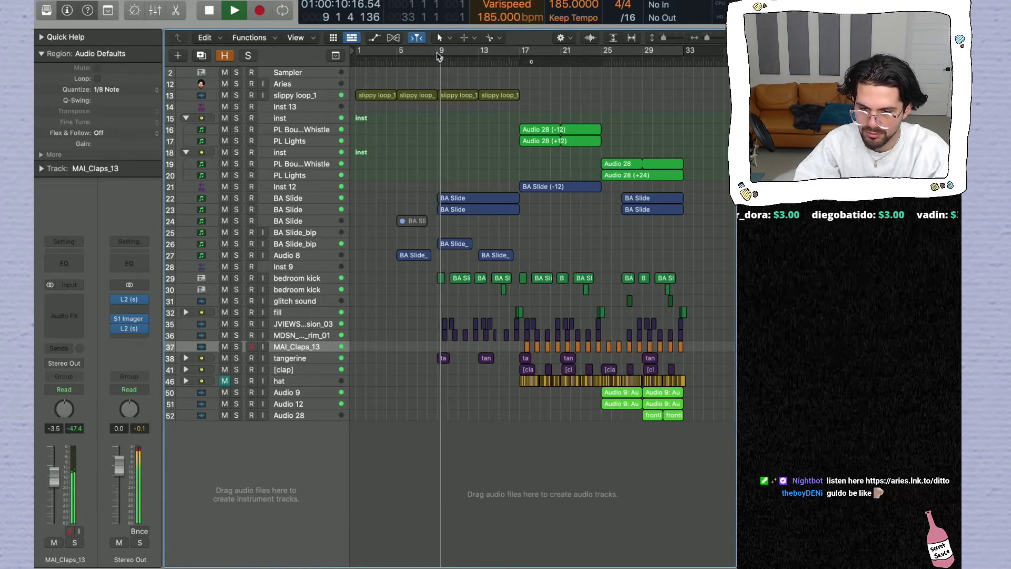
left_click_drag(438, 56, 521, 56)
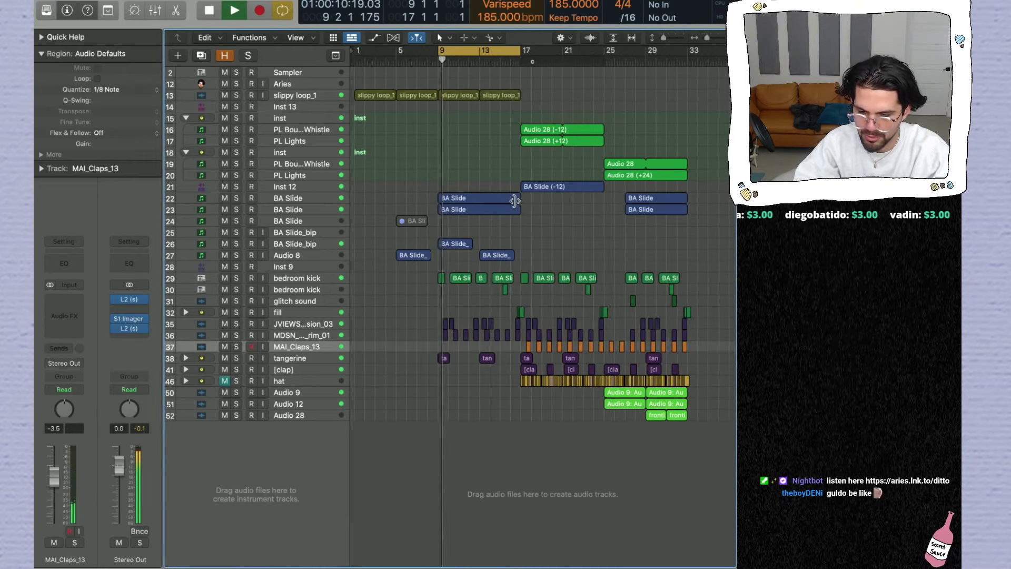
key("super+Right")
key("super+Right")
key("super+Right")
scroll(515, 203, "left", 2)
key("space")
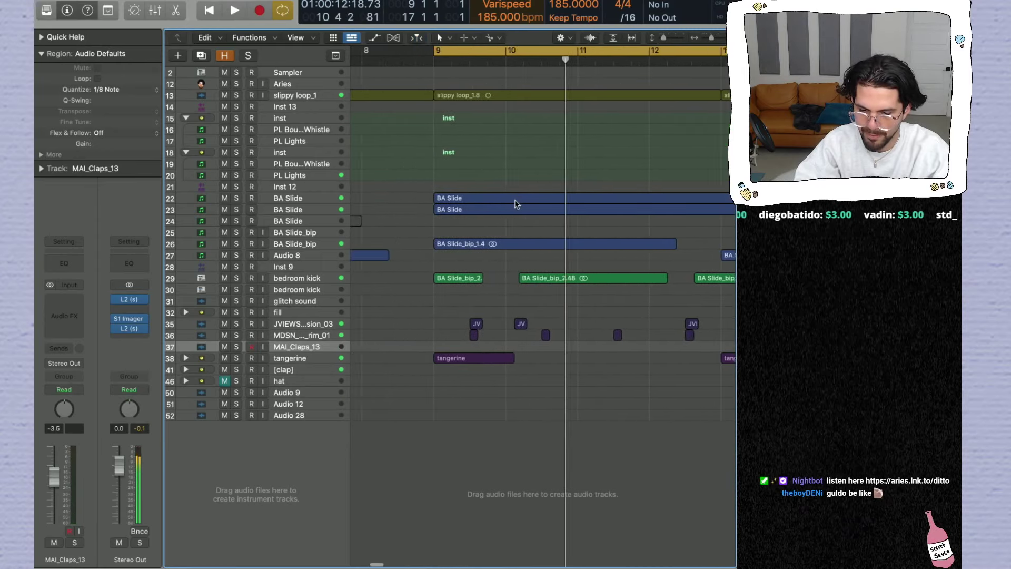
key("space")
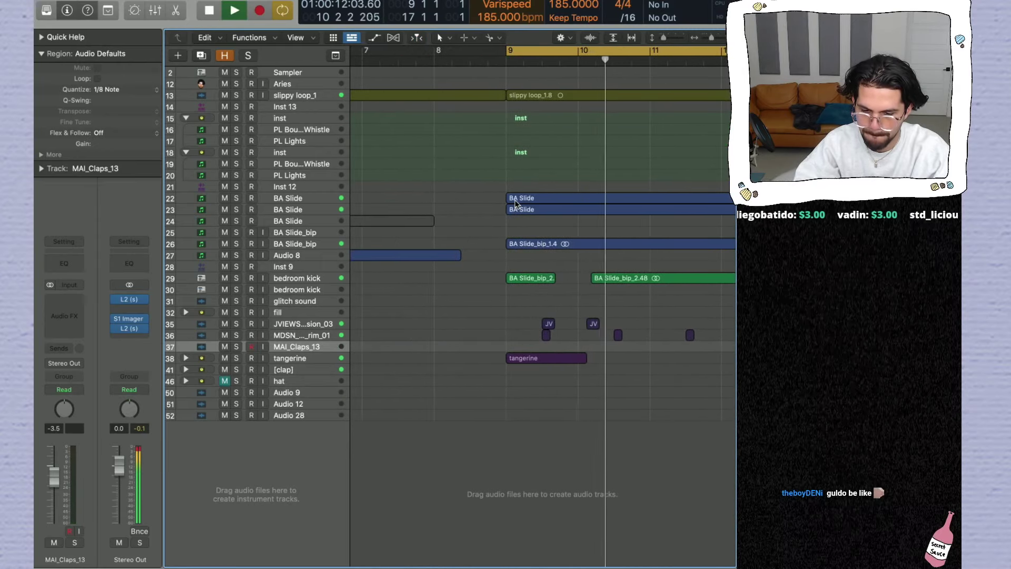
Step: Add a new audio track below the MDSN rim track and reset its channel strip
key("super+Left")
key("super+Left")
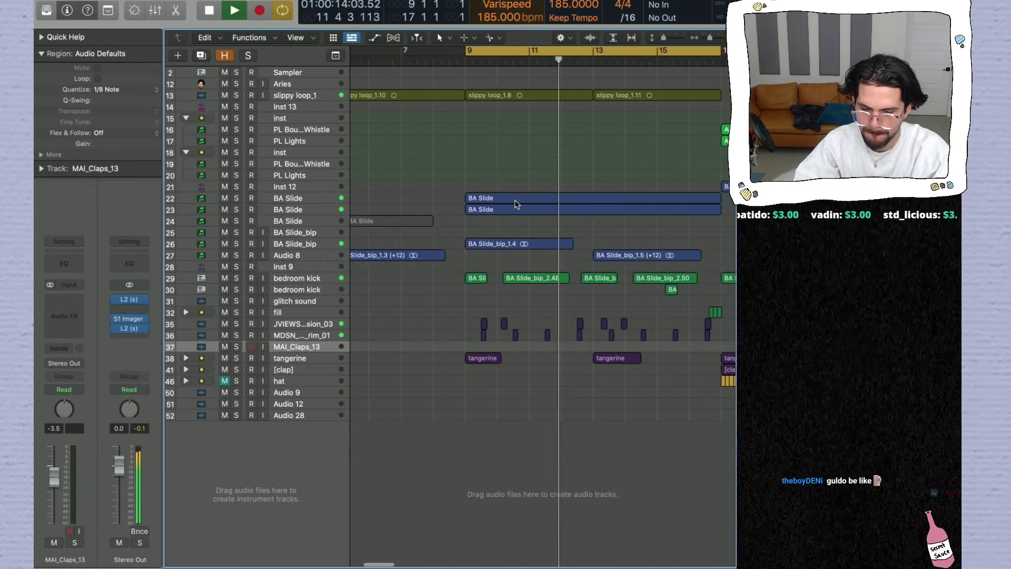
scroll(516, 203, "right", 2)
key("super+Left")
key("super+Left")
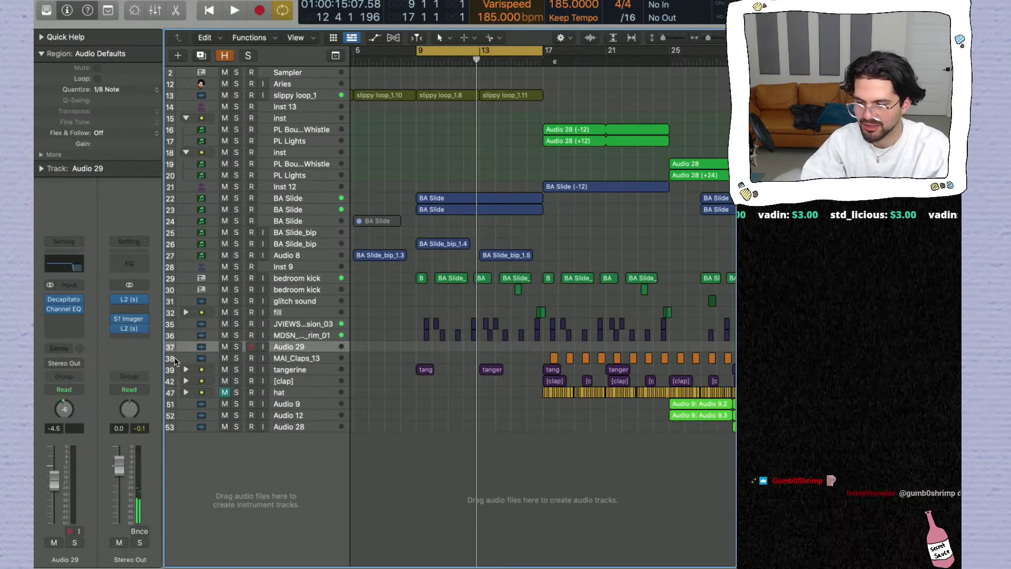
left_click(63, 242)
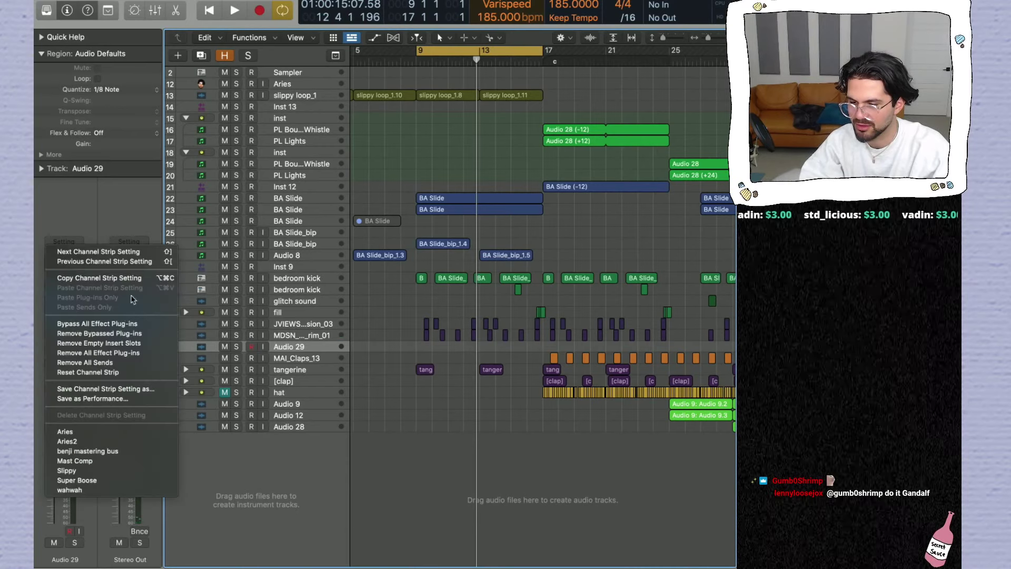
left_click(107, 372)
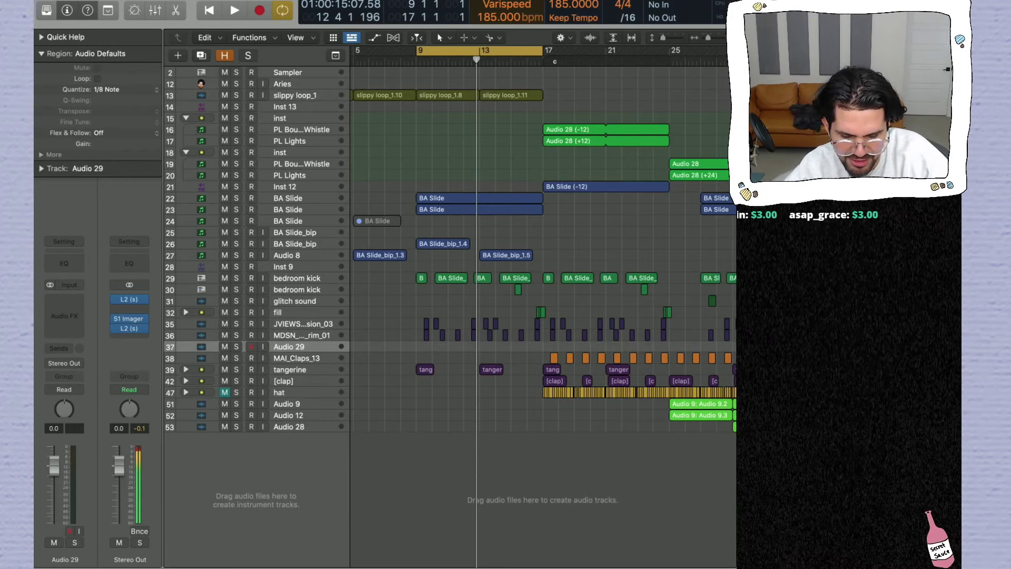
Step: Place the WA_BR_Bass_Clap_13-24b sample on the new track at 9 3 1 1 and copy it one bar on
key("space")
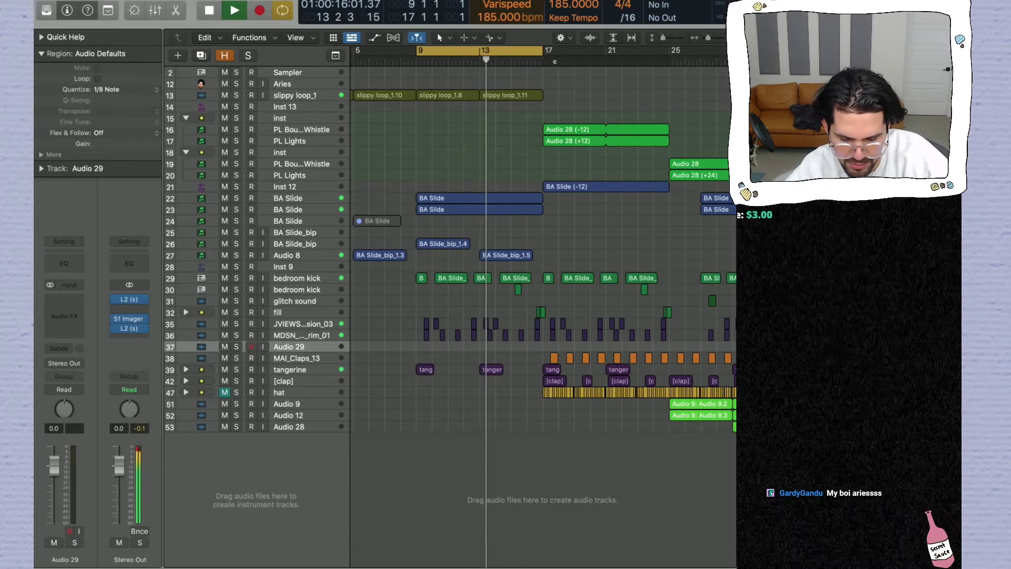
key("space")
key("space")
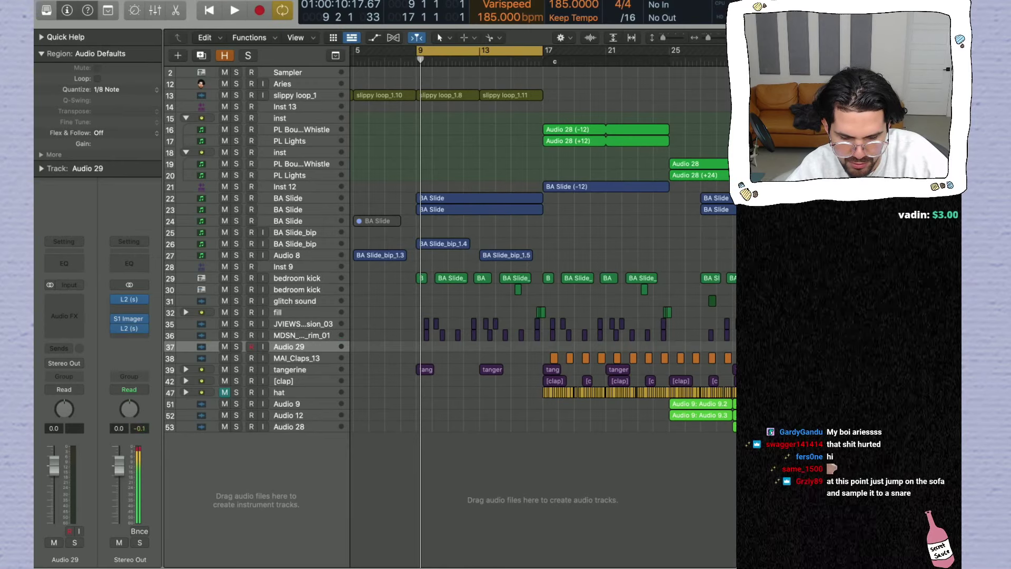
left_click_drag(732, 316, 427, 347)
scroll(428, 347, "up", 5)
left_click(429, 347)
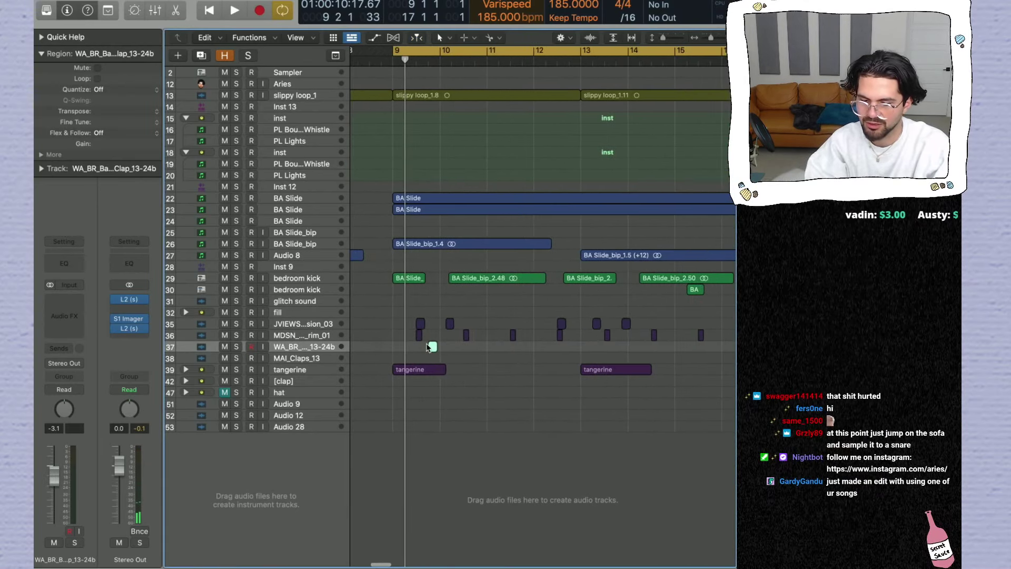
left_click_drag(432, 348, 468, 347)
key("space")
left_click(381, 346, "shift")
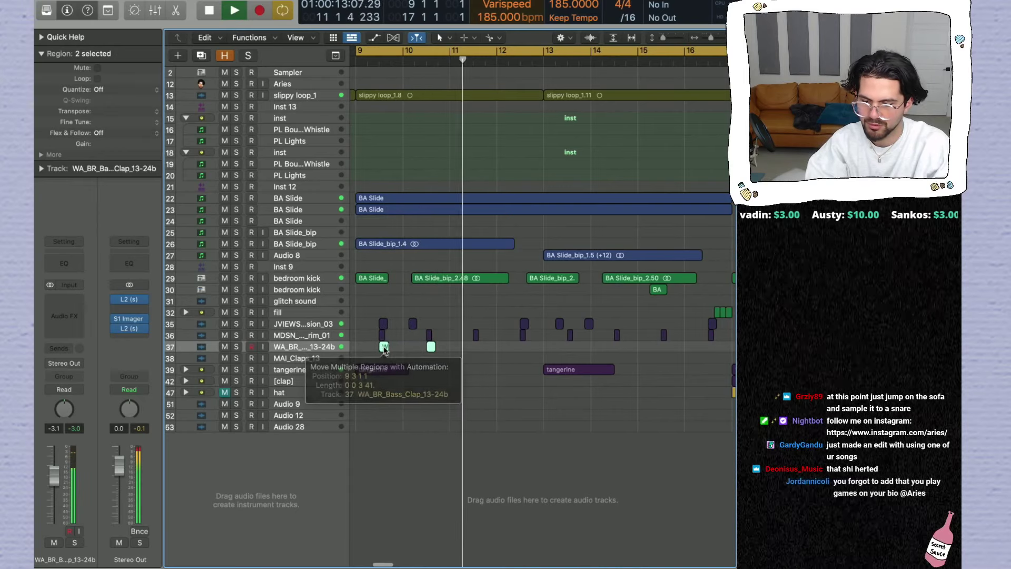
Step: Mute the WA_BR_Bass_Clap_13-24b track and play the build cycle without it
left_click(226, 348)
left_click(490, 348)
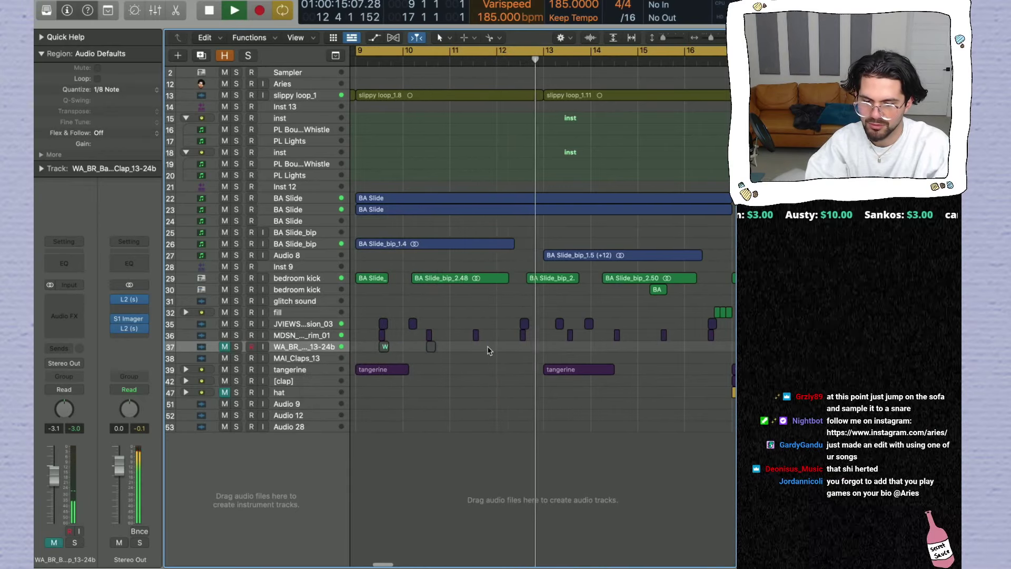
key("super+Left")
key("super+Left")
key("super+Left")
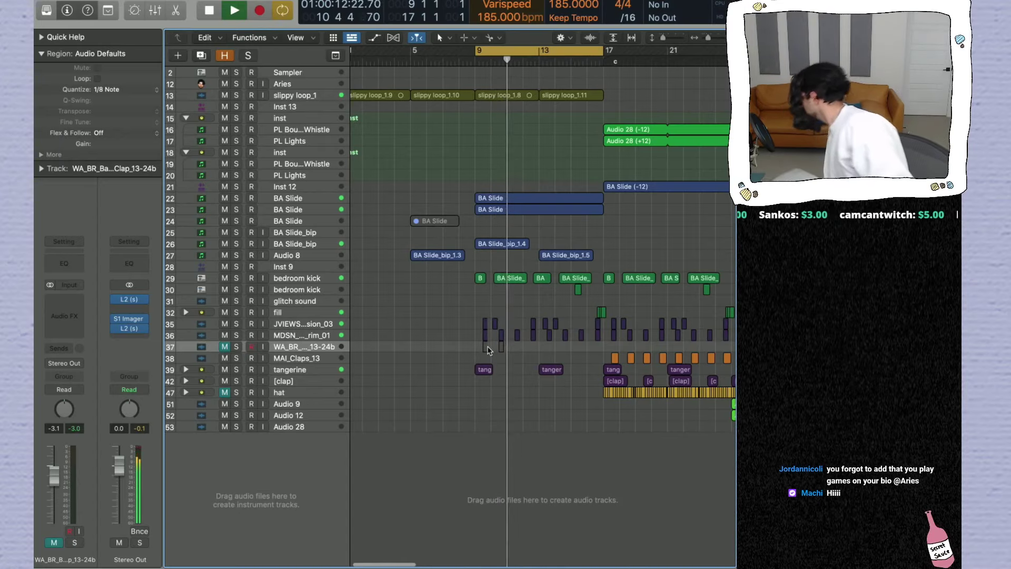
key("space")
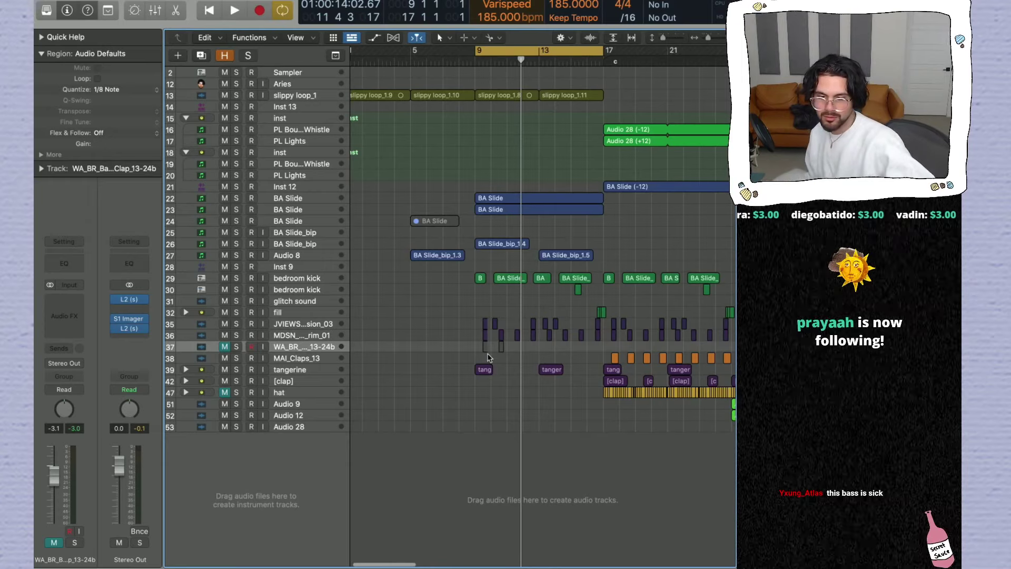
Step: Create the Audio 30 track on Input 2 with input monitoring, and set its volume to 4.7 dB against the playing build
left_click(301, 430)
double_click(301, 450)
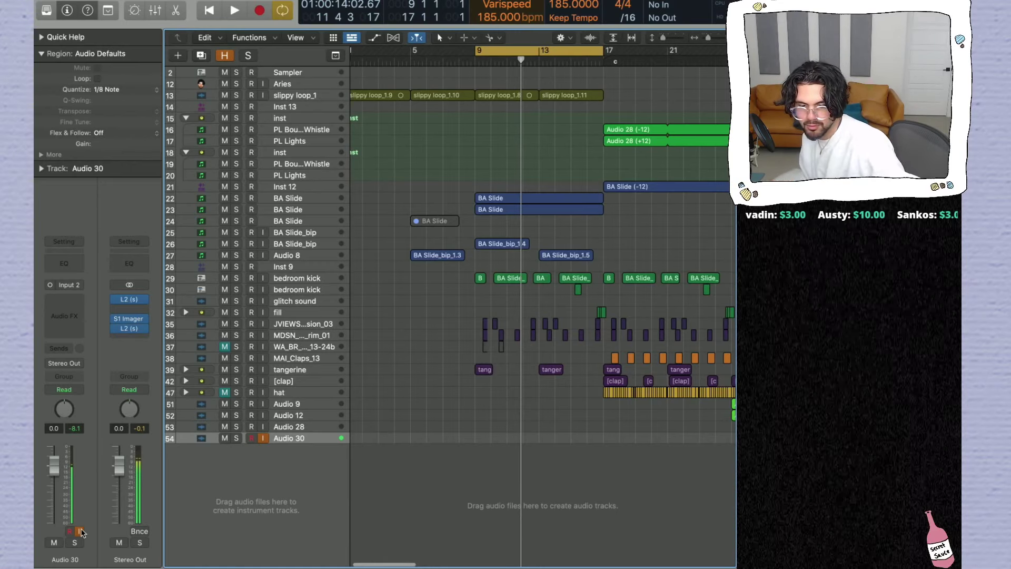
key("space")
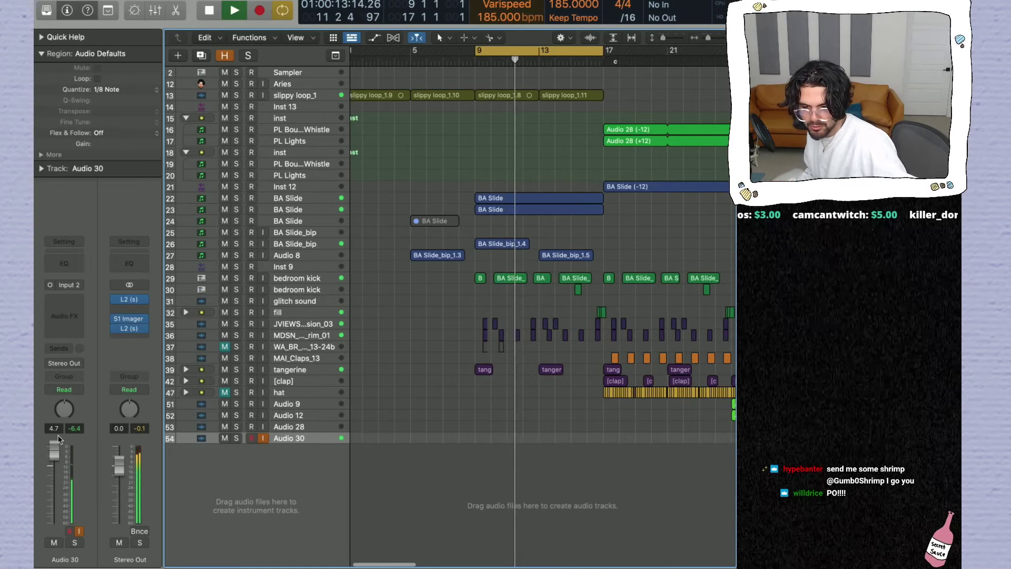
key("space")
Step: Record a live take on Audio 30 from bar 9 and trim its start to just after bar 10
key("r")
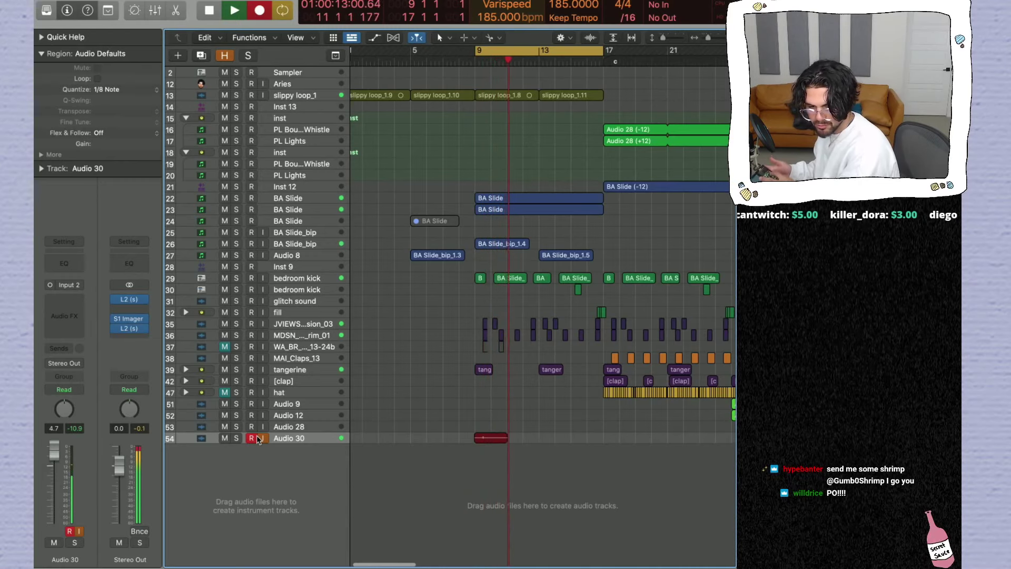
key("space")
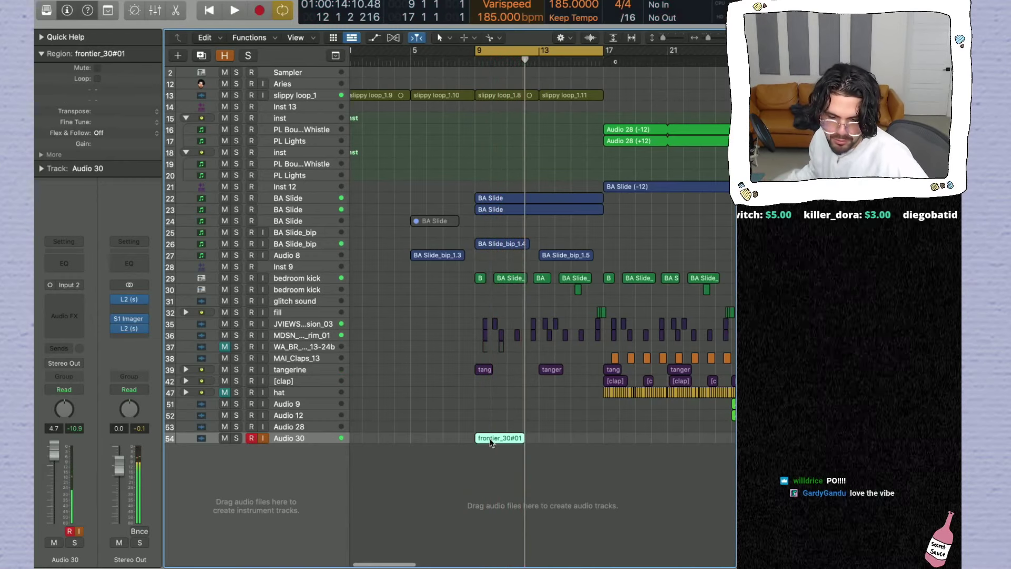
left_click_drag(479, 438, 500, 441)
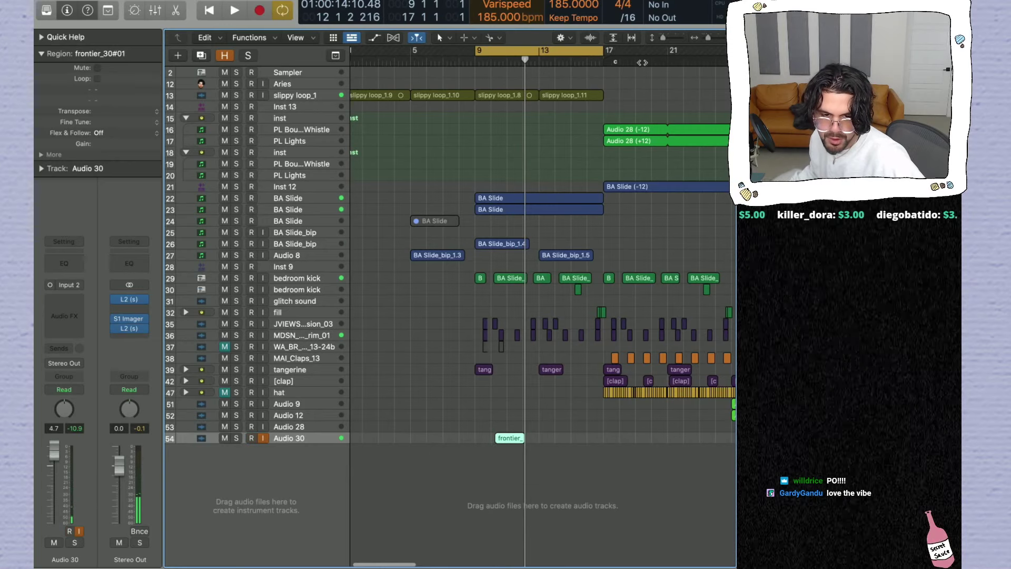
left_click_drag(663, 40, 672, 41)
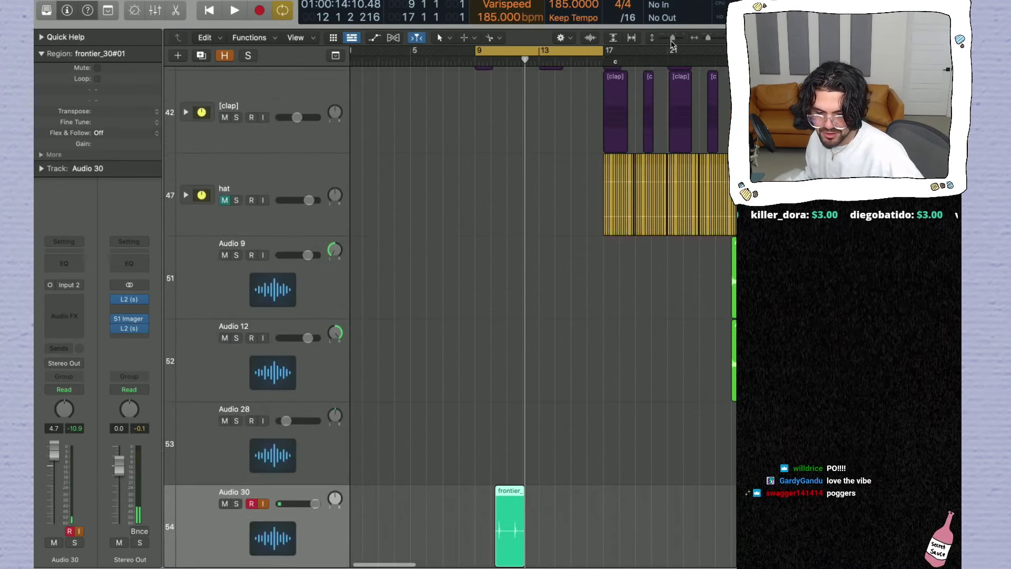
Step: Cut the Audio 30 take into pieces and place its isolated percussive hit at beat 3 of bar 9
scroll(479, 452, "up", 4)
scroll(479, 453, "down", 3)
scroll(479, 453, "up", 2)
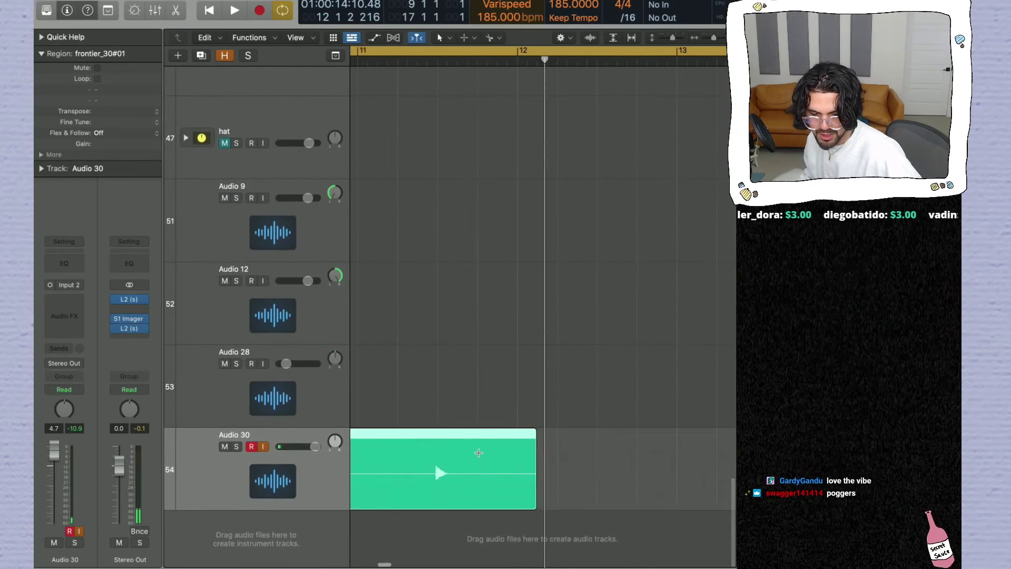
scroll(478, 452, "left", 5)
scroll(479, 452, "down", 2)
left_click_drag(574, 479, 562, 480)
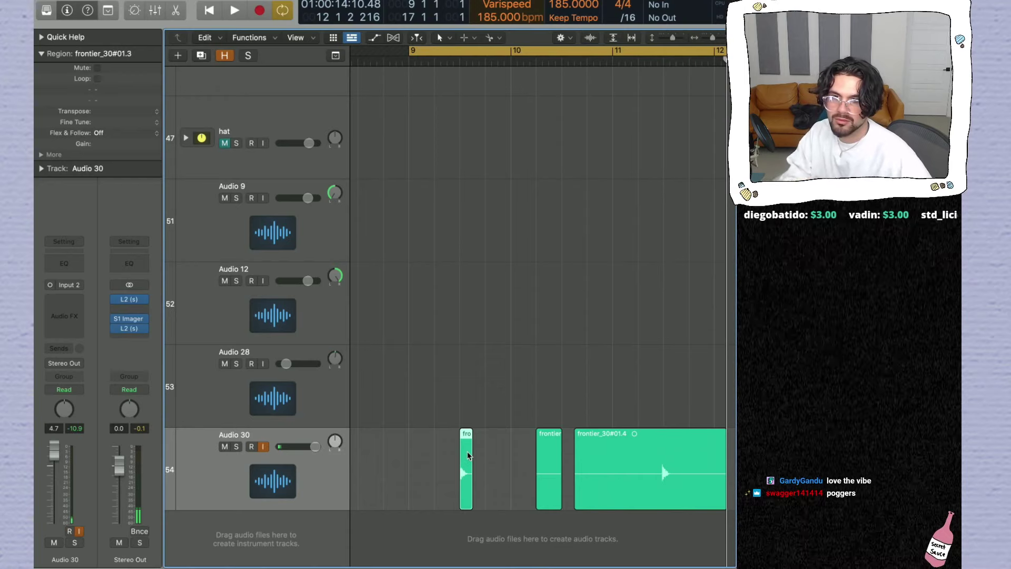
key("space")
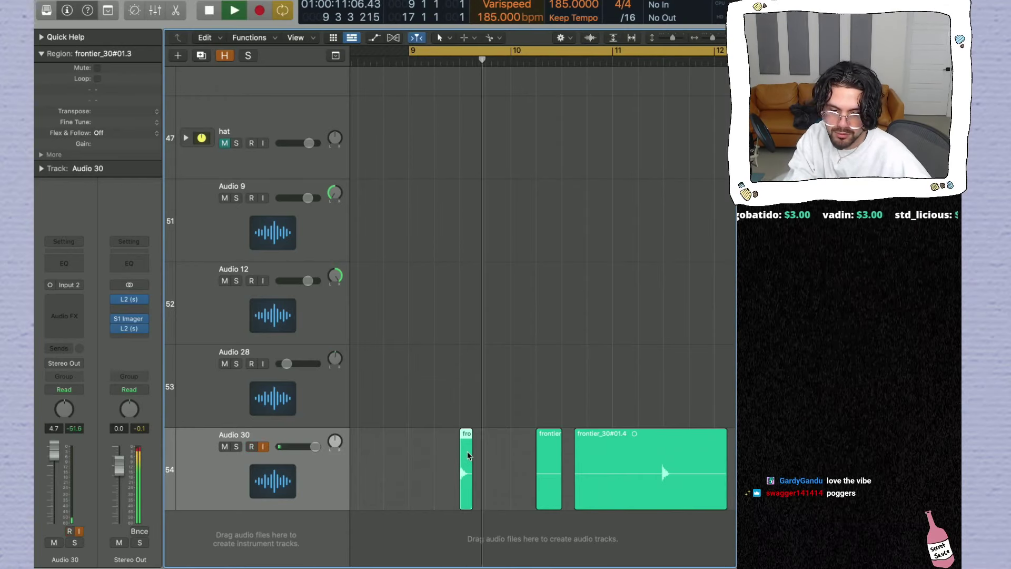
Step: Copy the isolated Audio 30 hit one bar on to bar 10 and delete the leftover pieces of the take
left_click_drag(469, 456, 570, 439)
left_click(595, 437)
key("BackSpace")
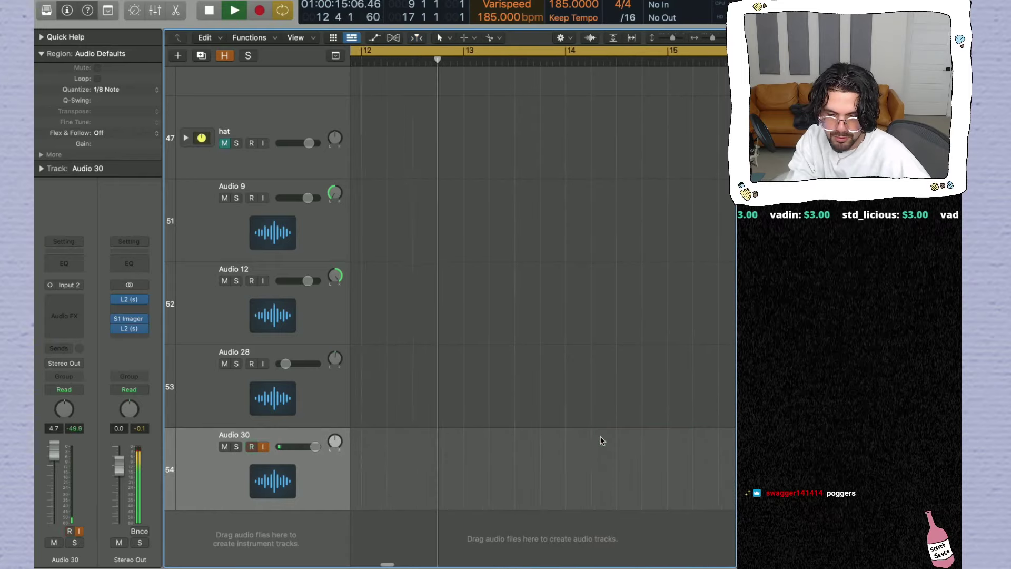
scroll(603, 441, "left", 5)
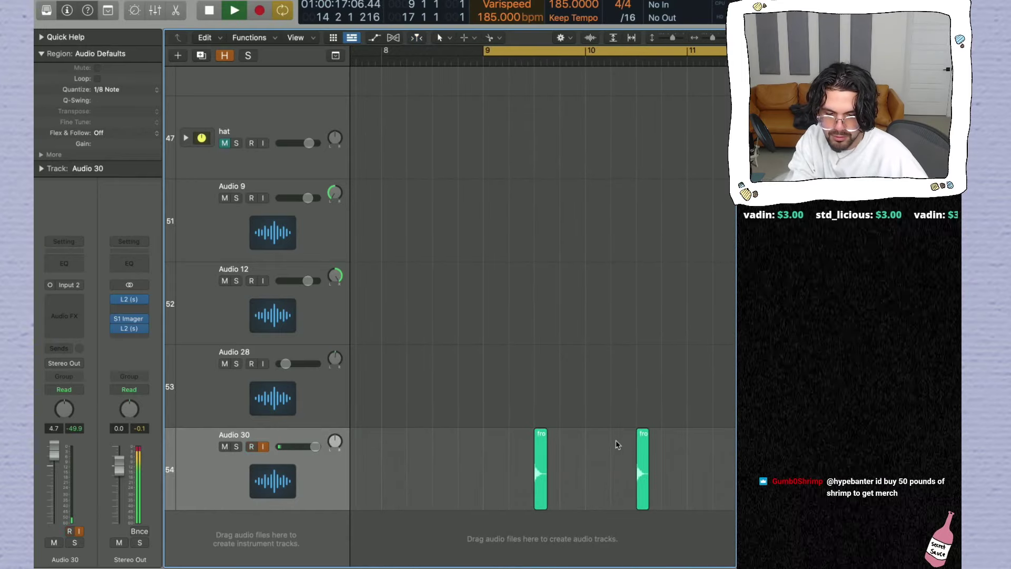
Step: Repeat the Audio 30 hits across bars 11 to 16 so that every bar of the build has one on beat 3
key("super+Left")
key("super+Left")
left_click_drag(481, 451, 449, 448)
left_click_drag(449, 448, 498, 448, "alt")
left_click_drag(498, 448, 548, 448, "alt")
Step: Create the Audio 31 track as a duplicate of Audio 30 and arm it for recording
left_click(374, 448)
key("super+d")
left_click_drag(335, 442, 335, 442)
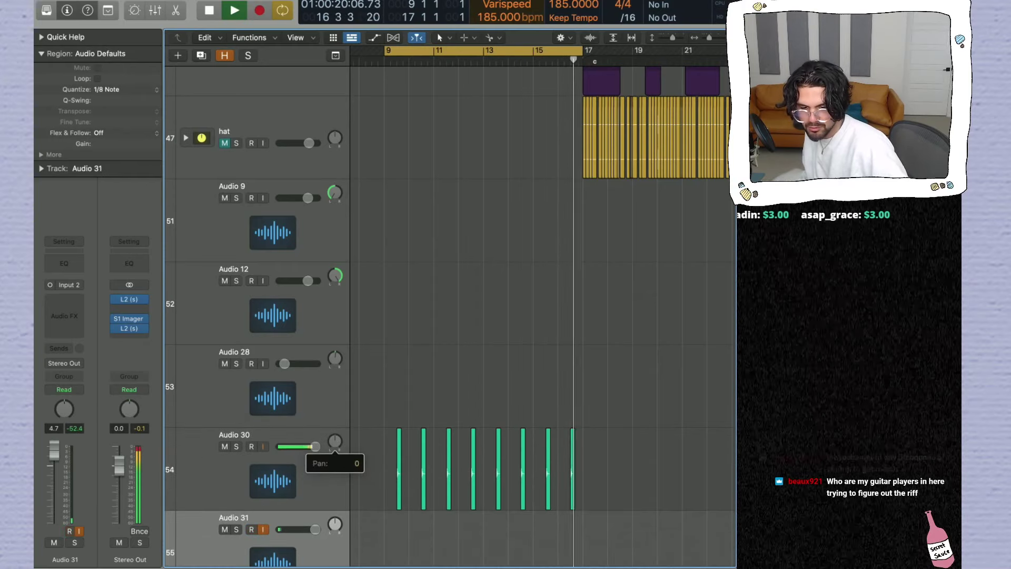
left_click(254, 529)
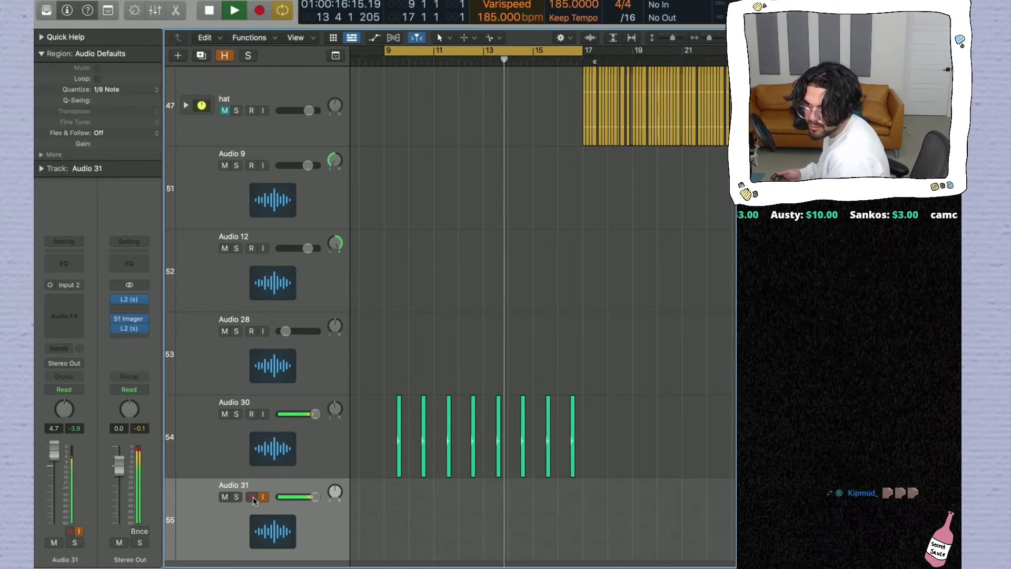
Step: Record a live take on Audio 31 from bar 9 to just before bar 13, pan the track to +25 and disarm it
key("space")
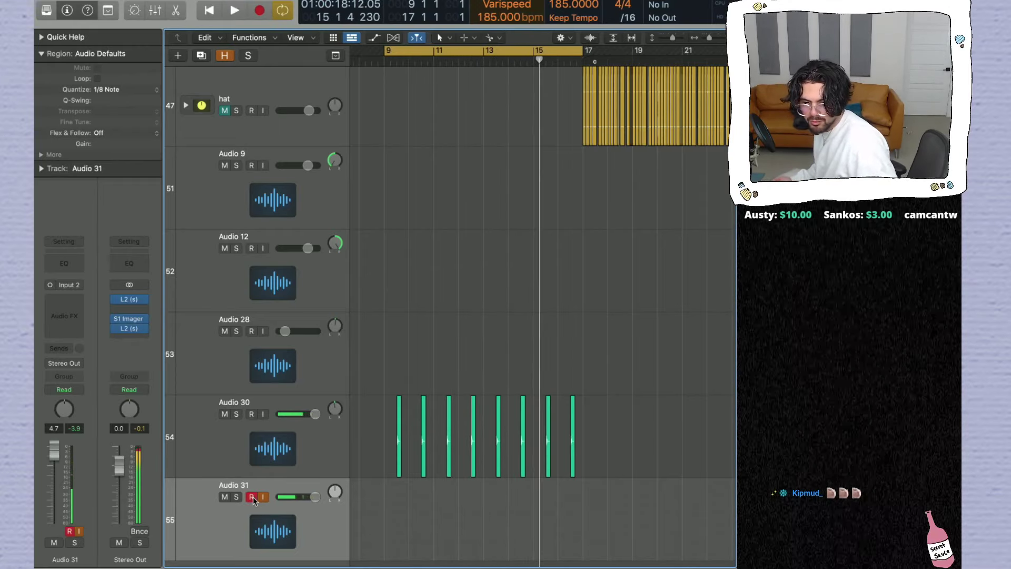
key("r")
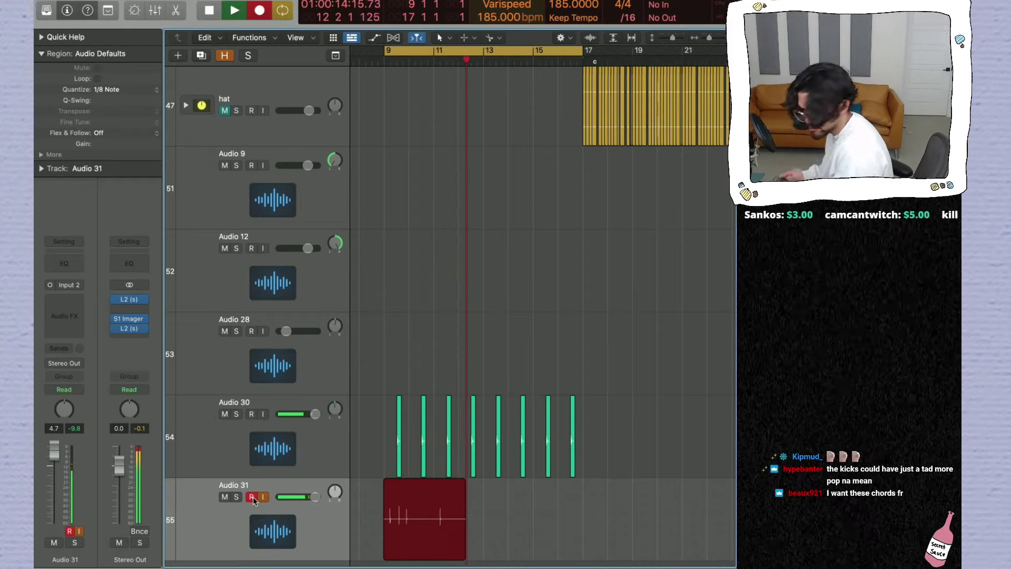
key("space")
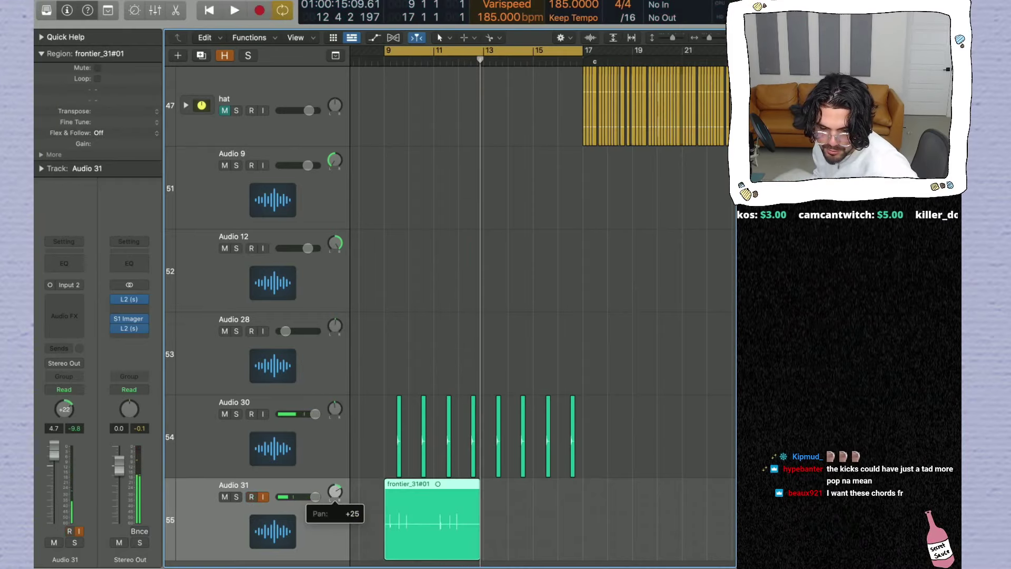
key("space")
left_click(253, 497)
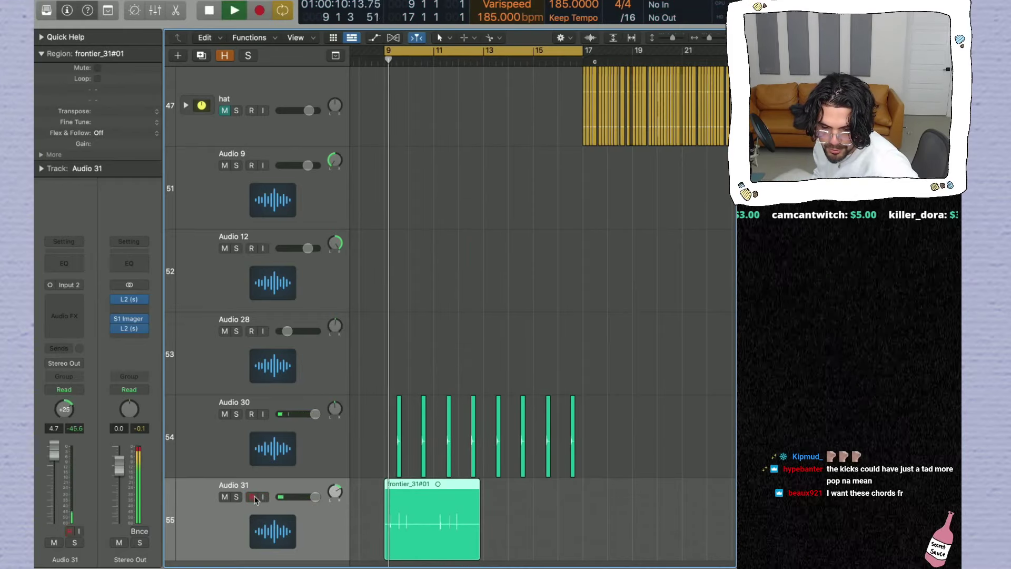
Step: Turn on Flex with Slicing for the Audio 31 take and quantize the region to 1/8 Note
key("super+Right")
key("super+Right")
key("super+Right")
key("super+Right")
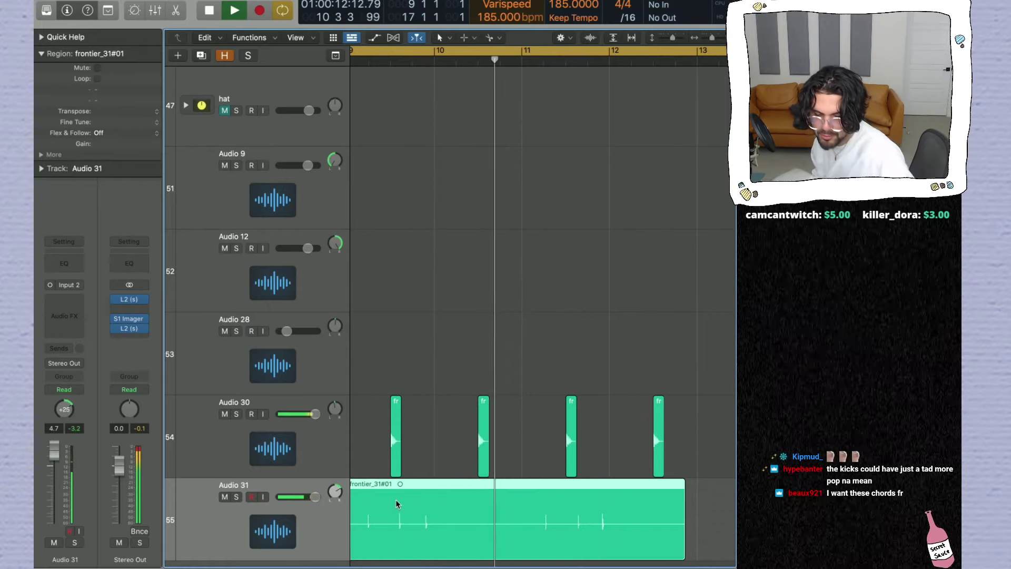
key("super+f")
key("space")
left_click(281, 518)
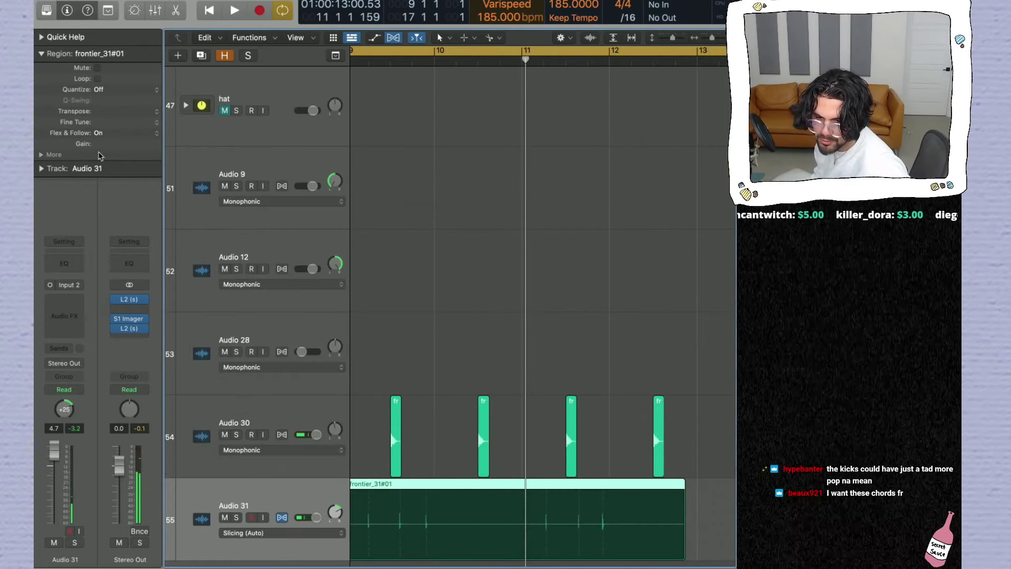
left_click(108, 91)
left_click(116, 134)
key("space")
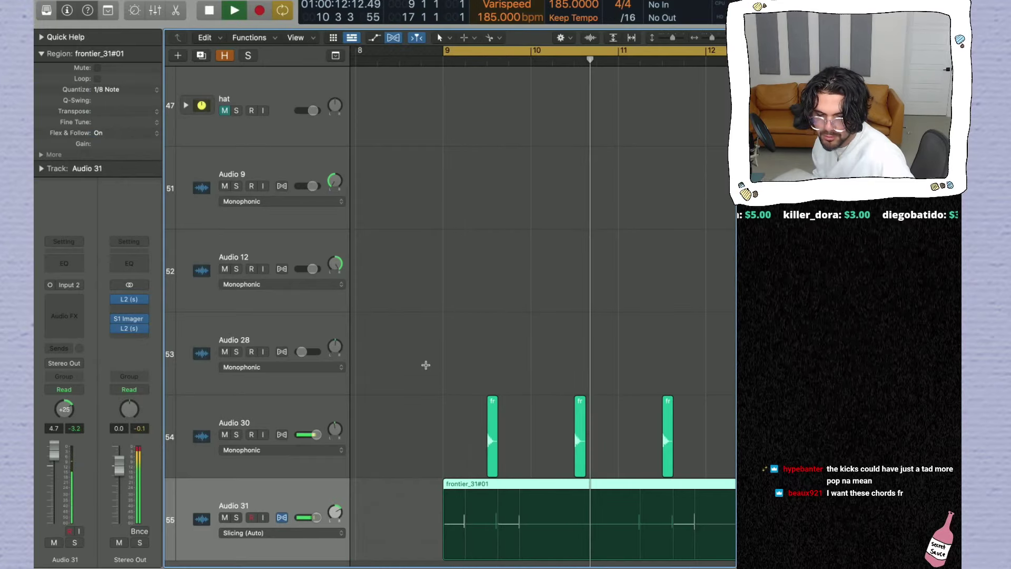
key("super+f")
key("super+Left")
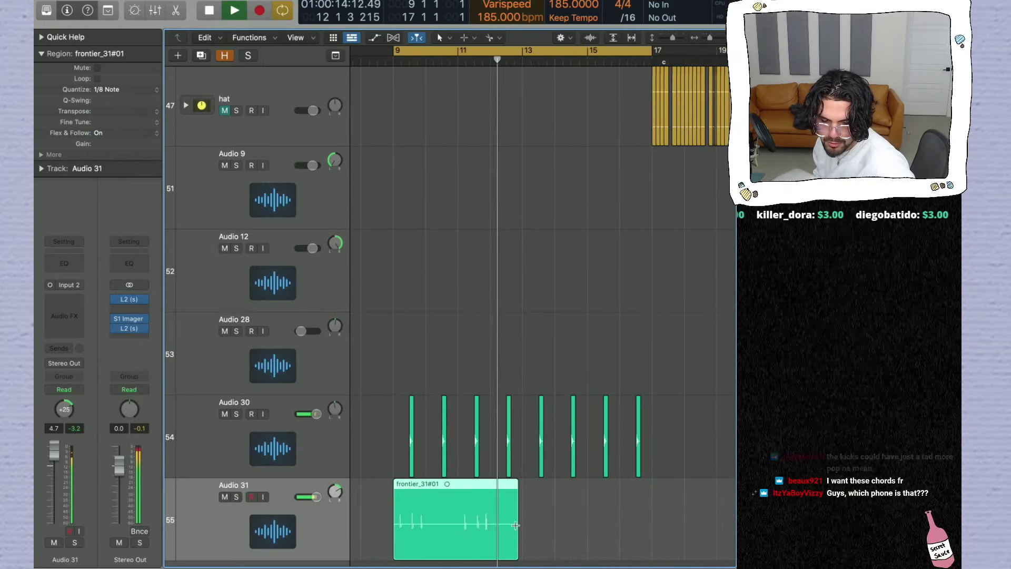
Step: Shorten the Audio 31 region to end just after bar 10 and copy it to bar 13
left_click_drag(521, 539, 431, 539)
key("BackSpace")
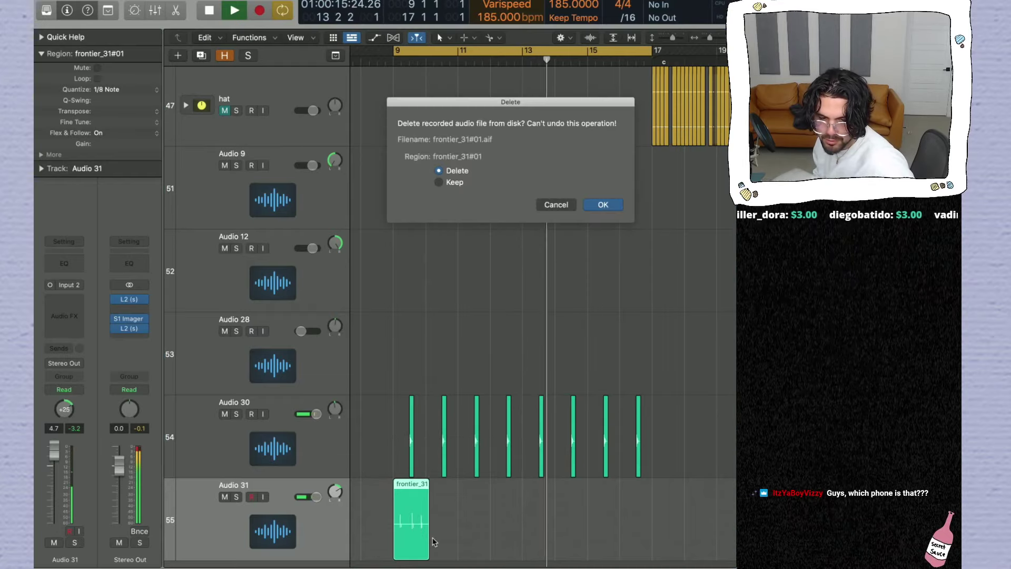
left_click(560, 207)
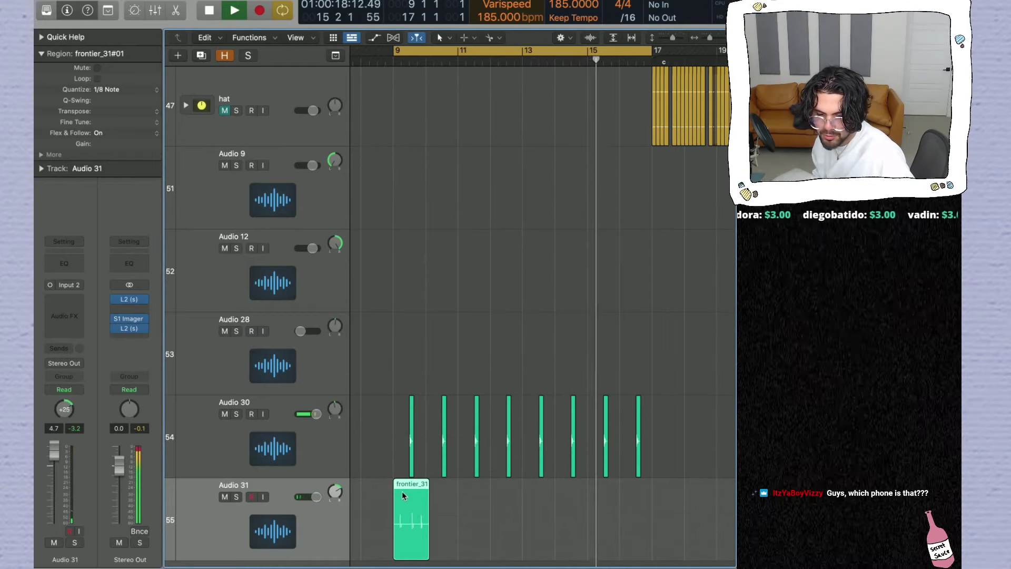
mouse_move(403, 491)
left_mouse_down()
mouse_move(523, 500)
mouse_move(476, 519)
mouse_move(403, 516)
mouse_move(527, 545)
mouse_move(534, 510)
mouse_move(400, 495)
left_mouse_up()
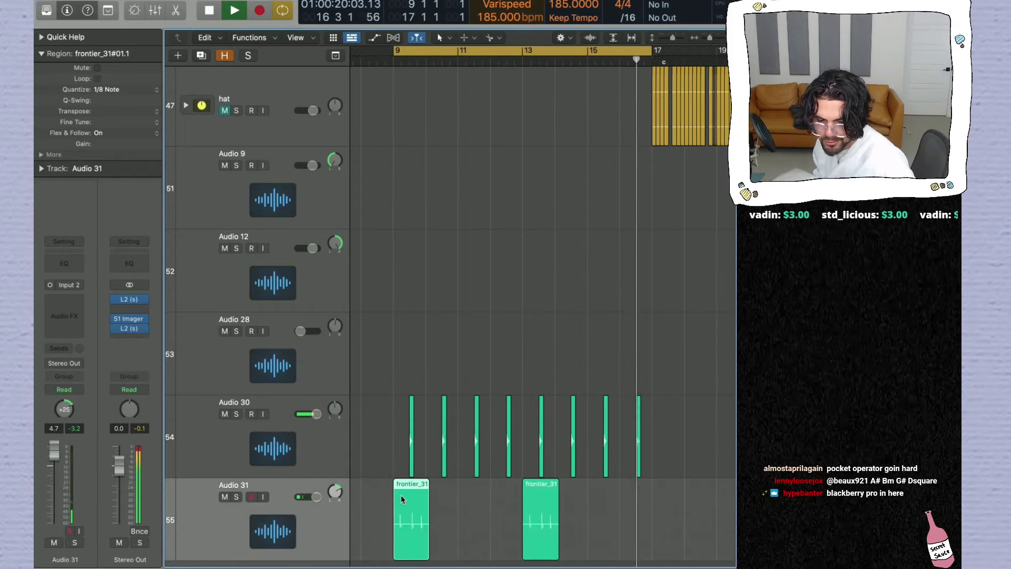
Step: Add a Channel EQ to Audio 31 and set its low cut to 252 Hz, checking the track in solo
left_click(237, 497)
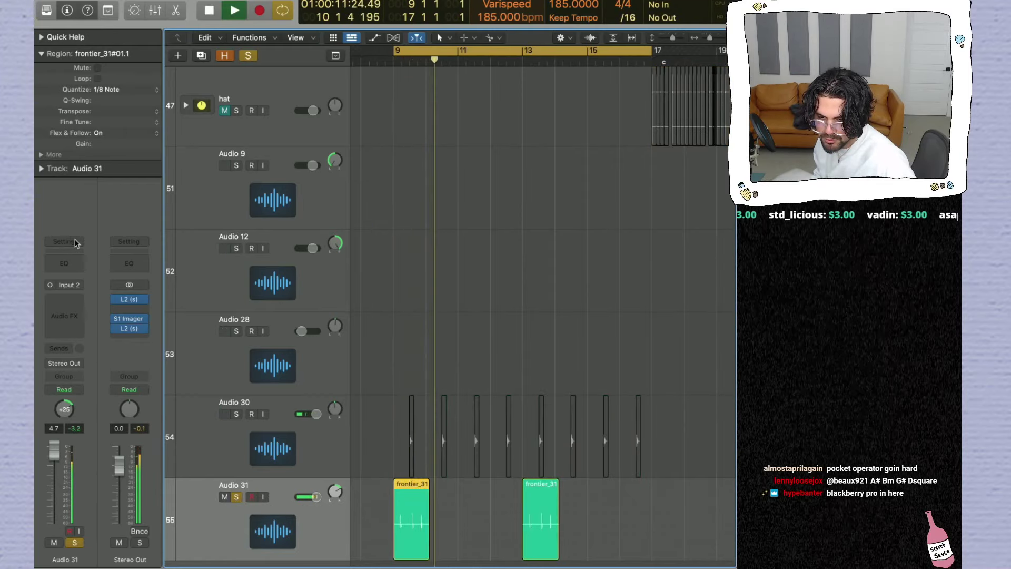
left_click(72, 266)
left_click_drag(384, 346, 375, 354)
key("space")
key("space")
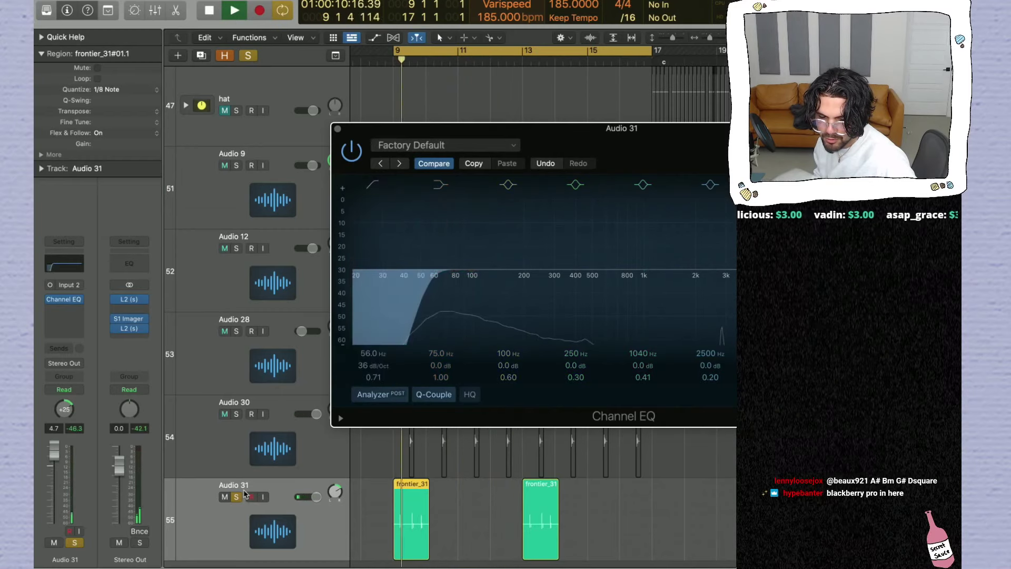
left_click(236, 497)
left_click_drag(429, 283, 539, 283)
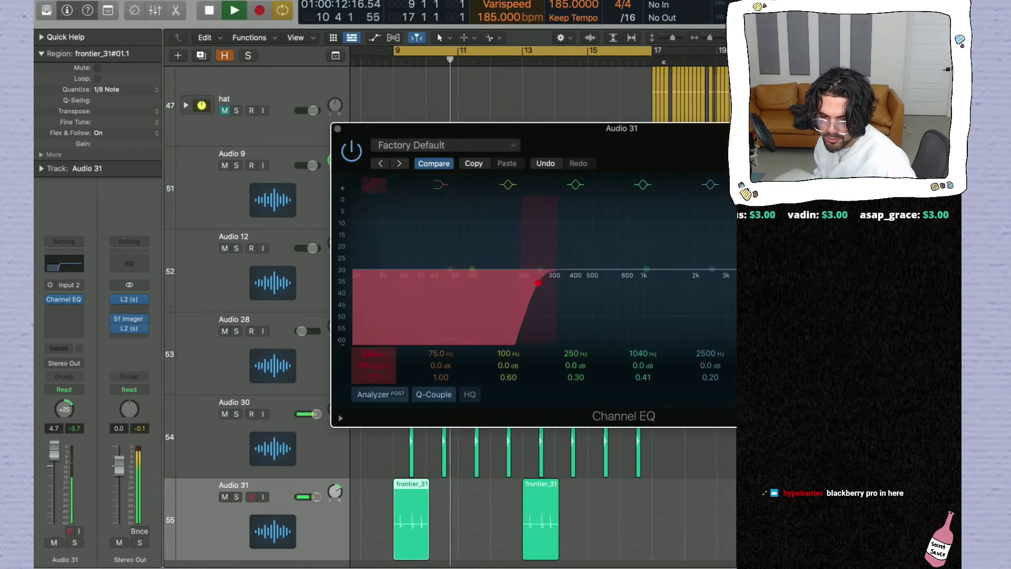
Step: Add ValhallaRoom to Audio 31 with the mix at 55.8% and the decay at 0.13 s
left_click(74, 325)
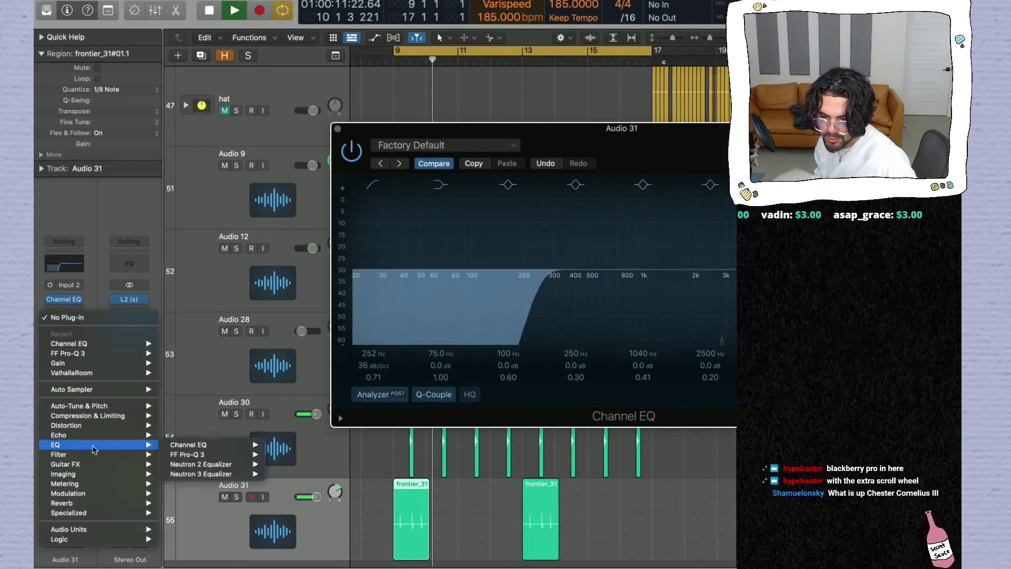
mouse_move(132, 503)
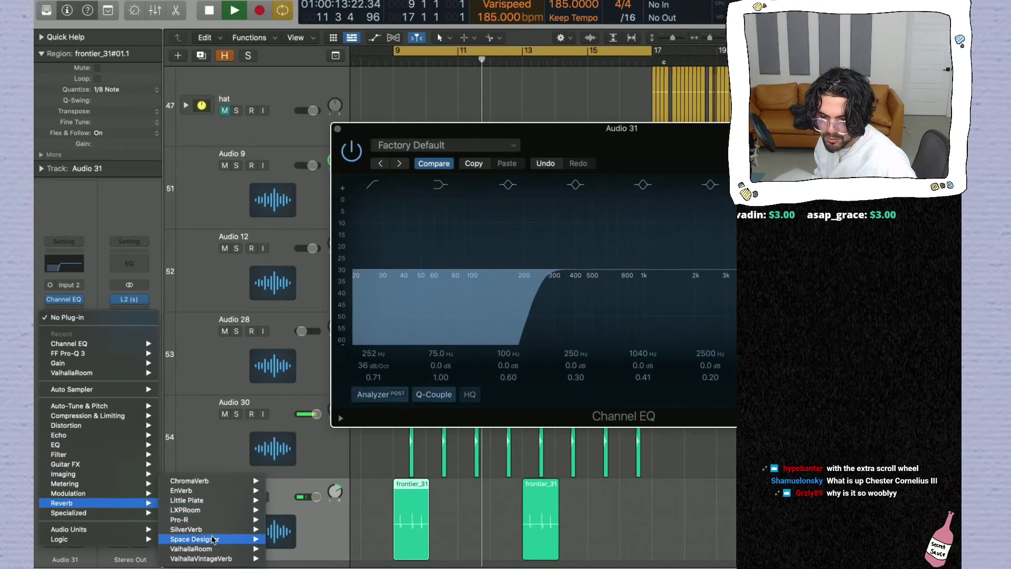
mouse_move(257, 548)
left_click(300, 548)
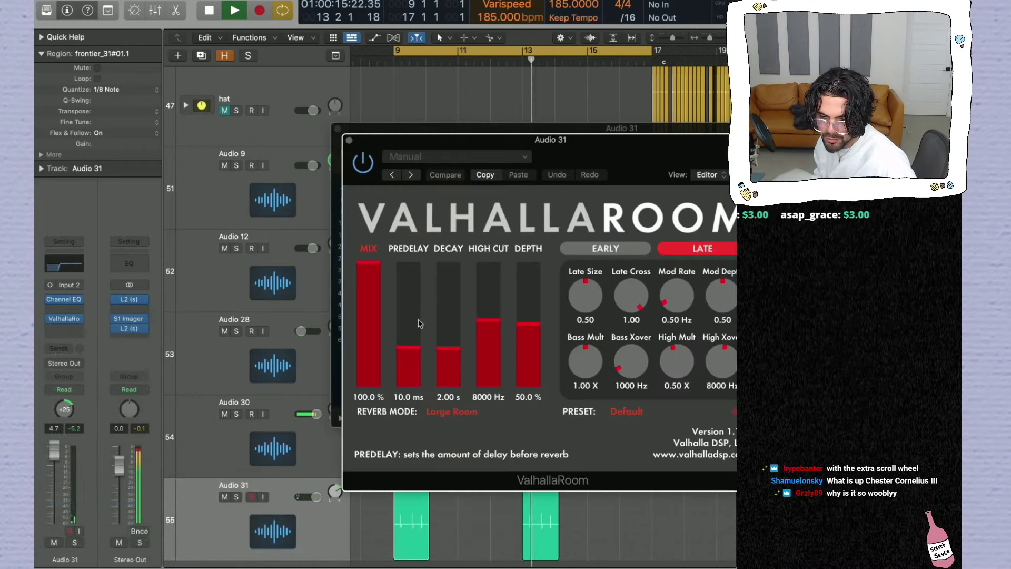
left_click_drag(375, 270, 376, 279)
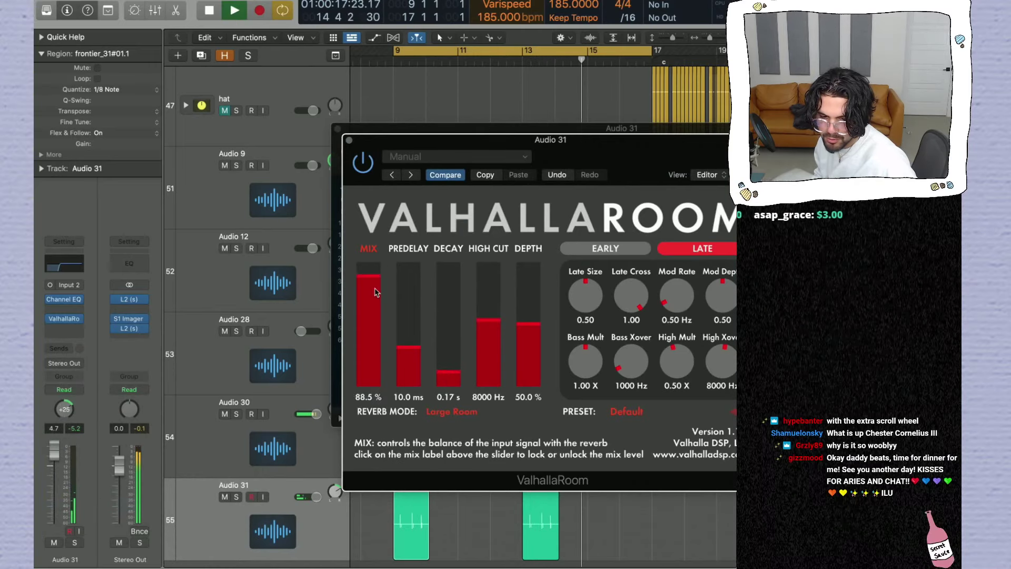
left_click_drag(444, 377, 444, 370)
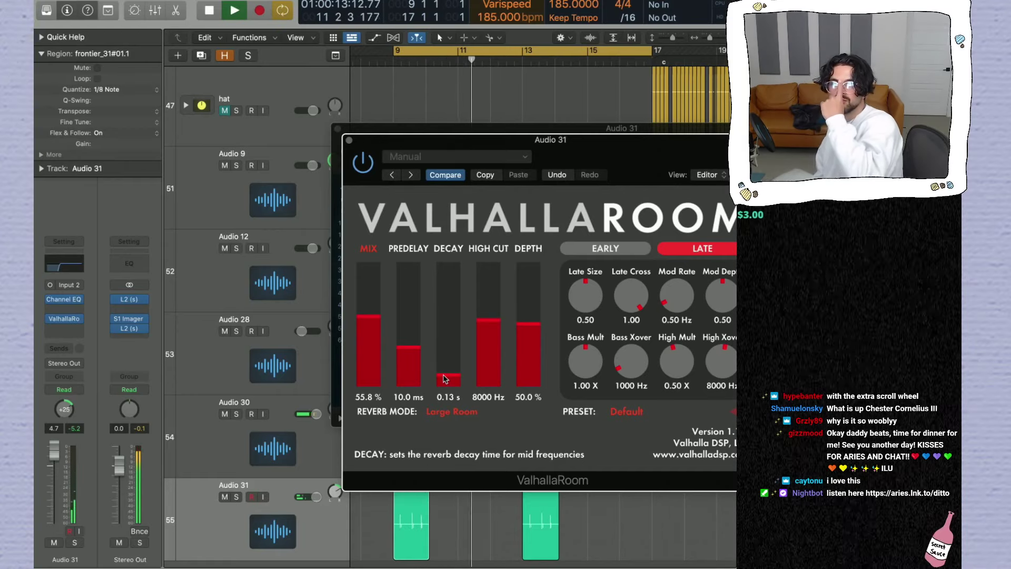
left_click(348, 140)
left_click(338, 129)
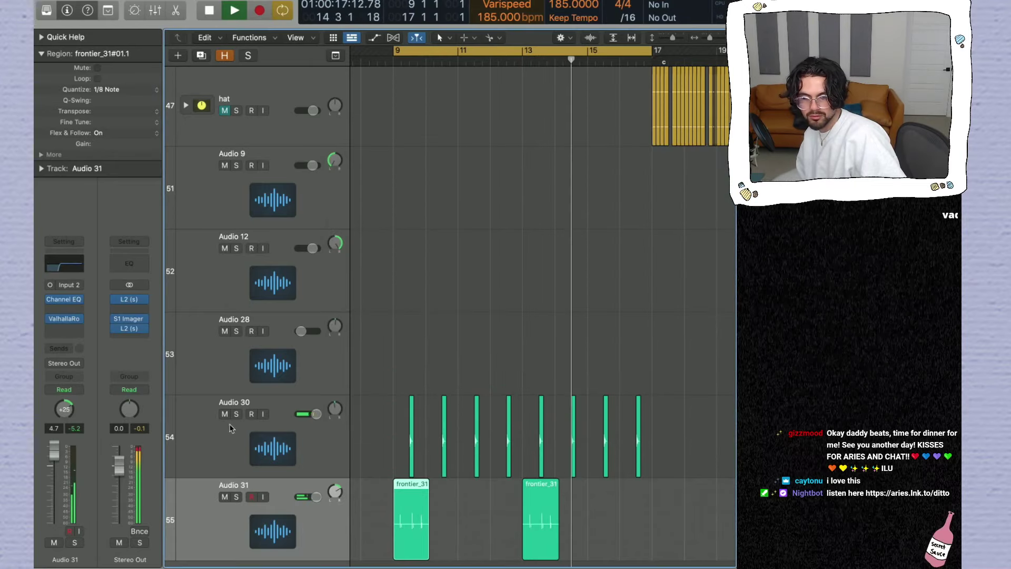
Step: Transpose both Audio 31 regions by -12 and lower the track's volume to 0.1 dB
left_click_drag(567, 501, 411, 498)
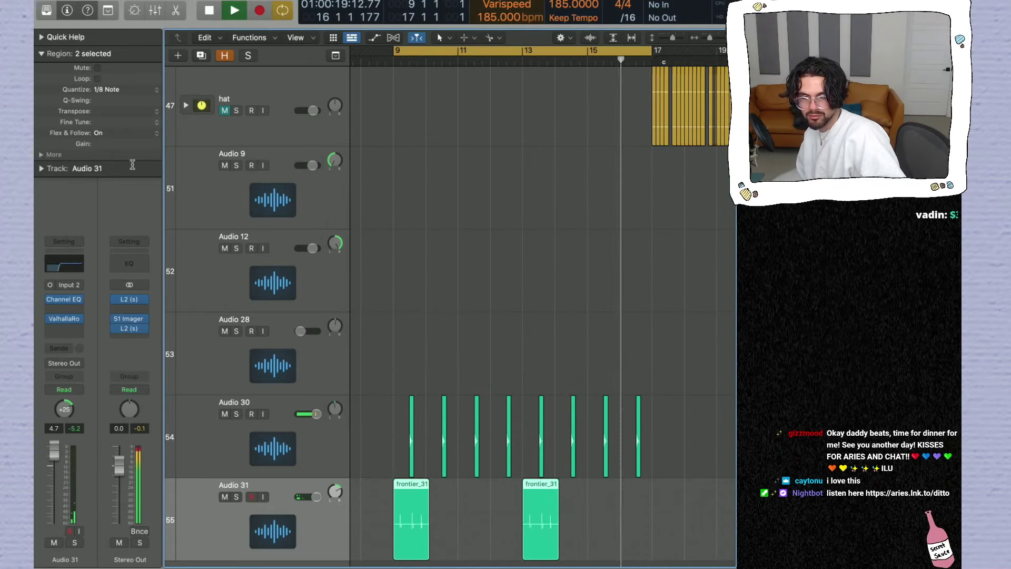
key("space")
left_click_drag(109, 108, 112, 120)
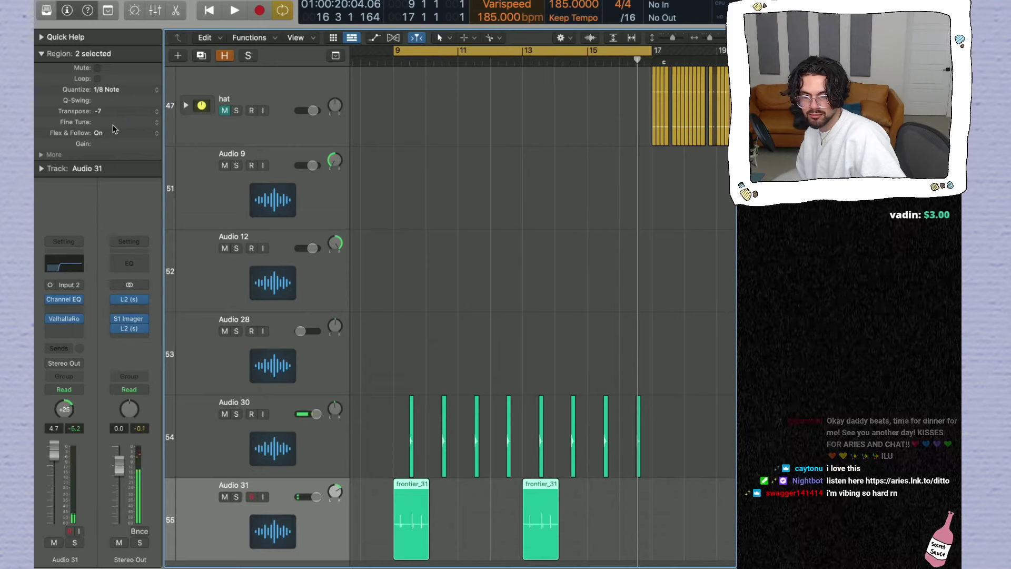
key("space")
key("space")
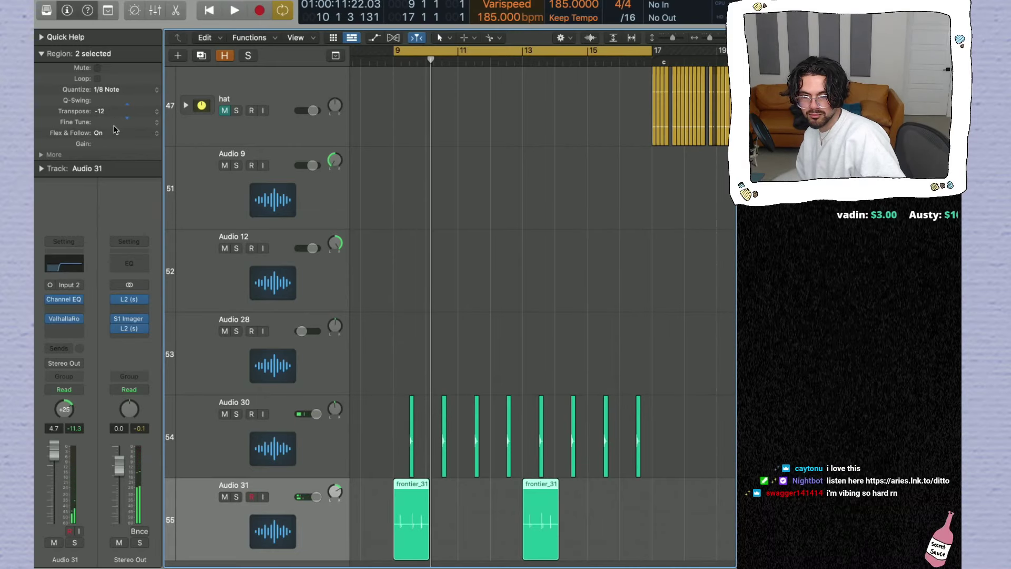
key("space")
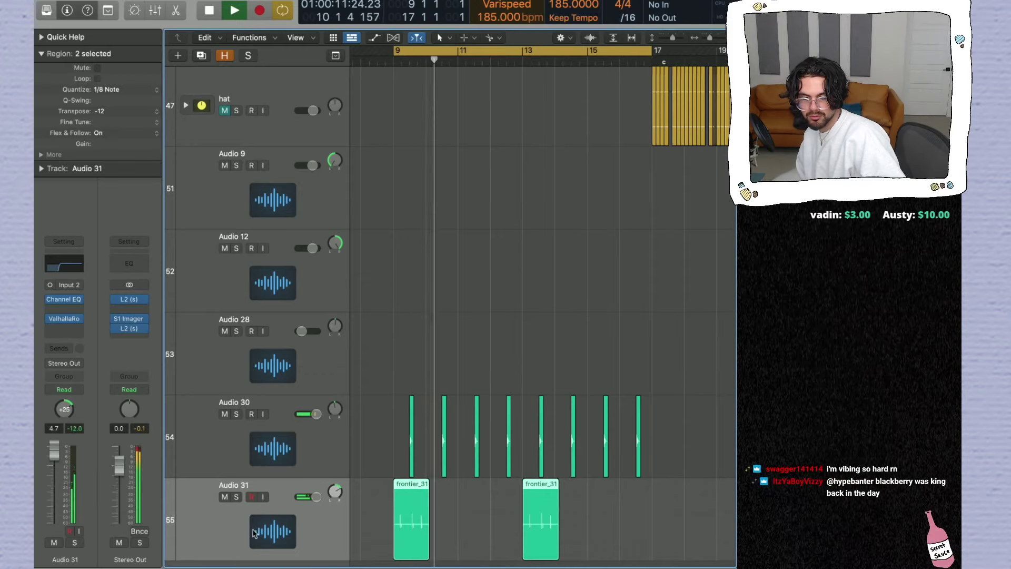
left_click_drag(316, 498, 291, 494)
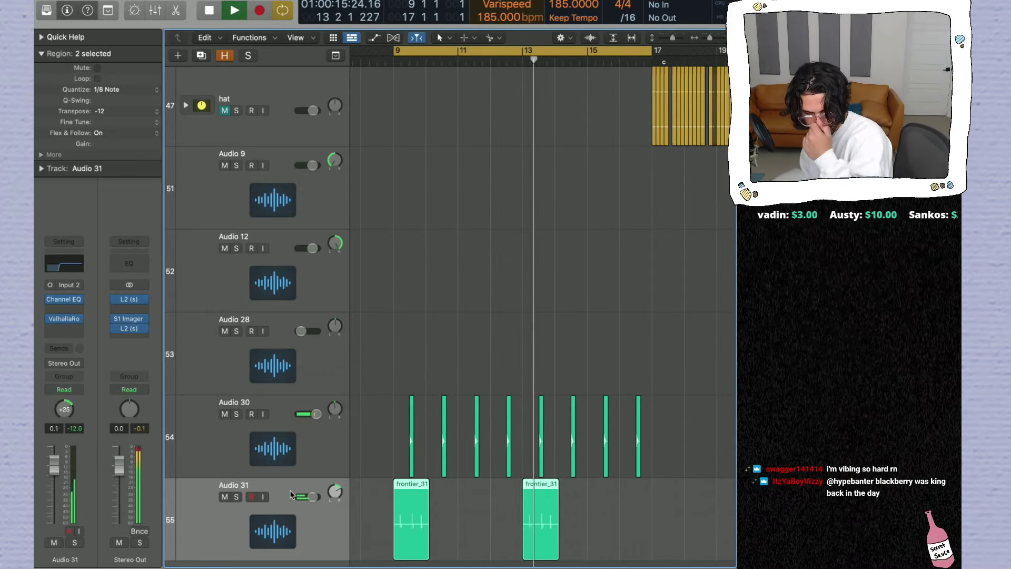
Step: Flex-edit the slippy loop_1 region that starts at bar 9, nudging the transient near beat 2 of bar 12 slightly earlier
scroll(469, 251, "up", 6)
scroll(468, 251, "up", 20)
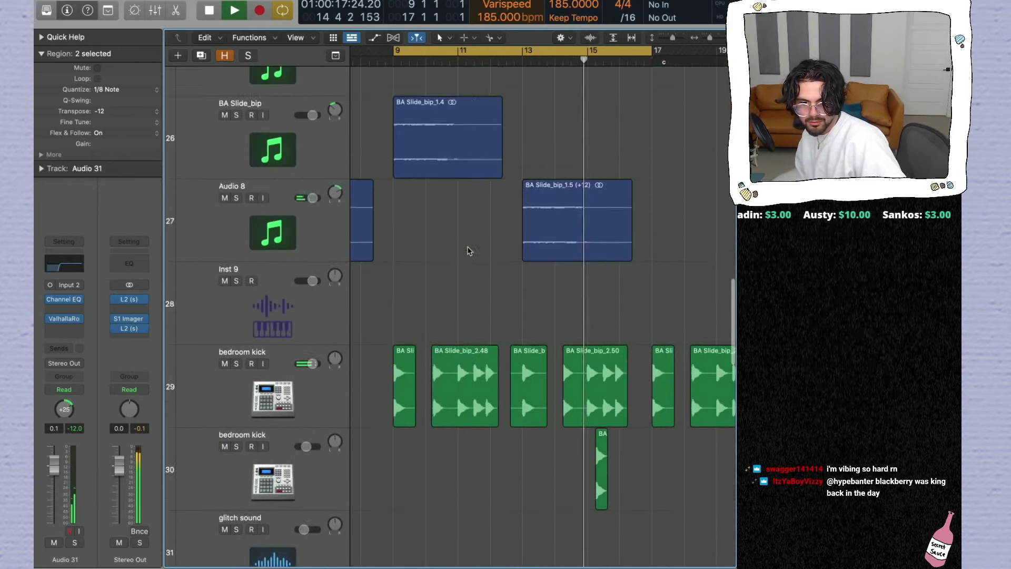
left_click(478, 252)
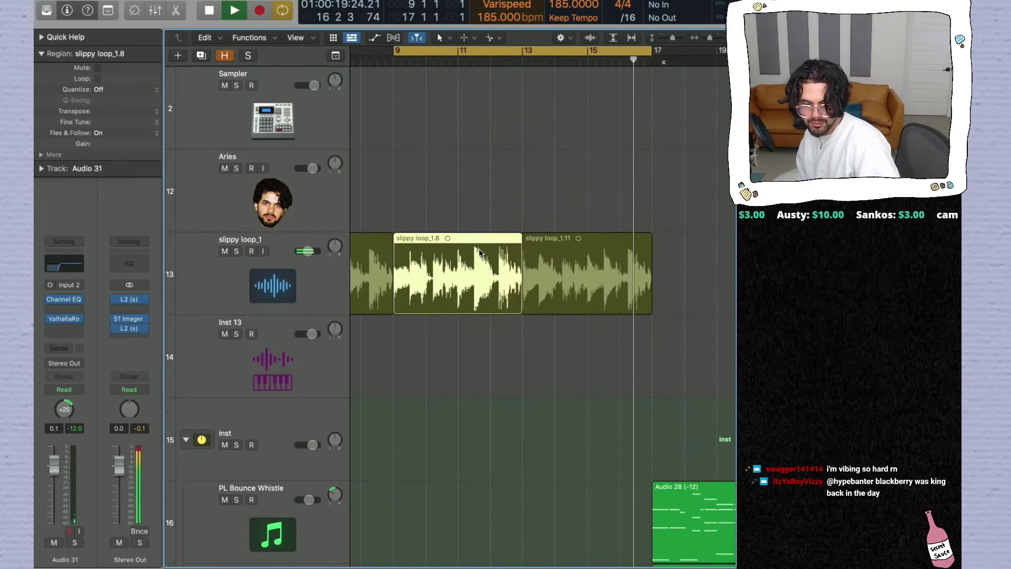
key("super+f")
key("z")
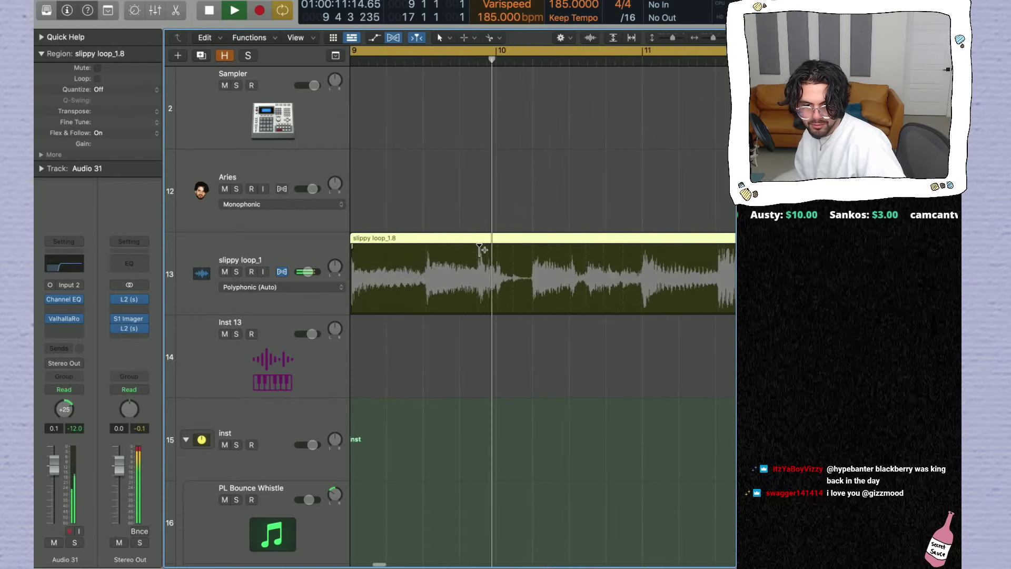
scroll(479, 249, "right", 3)
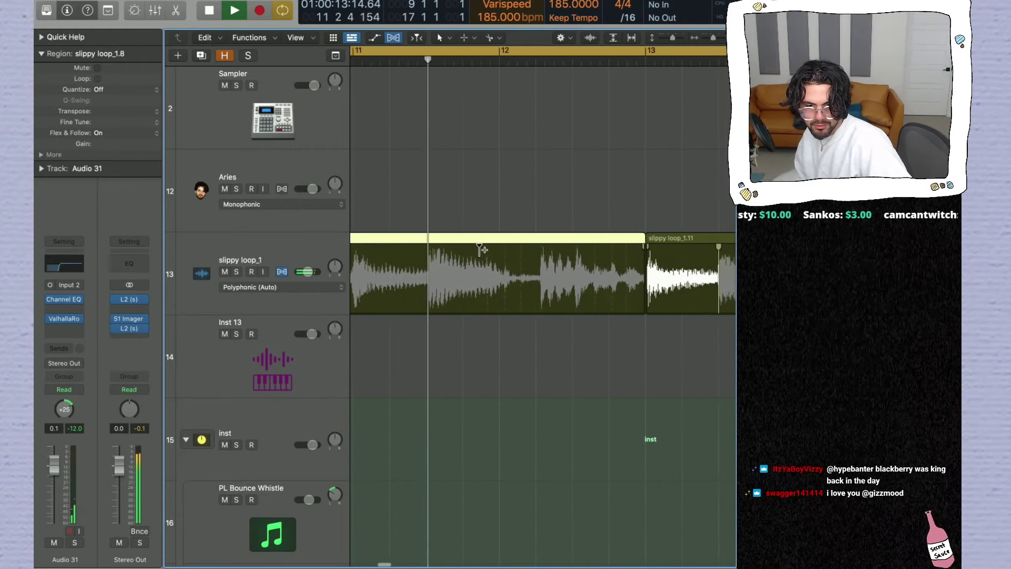
left_click_drag(537, 262, 533, 261)
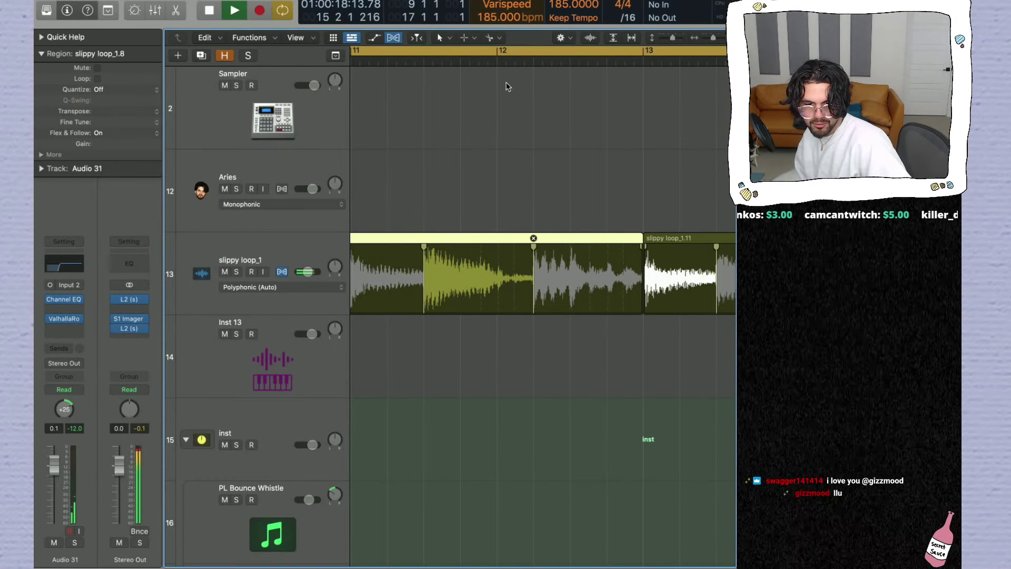
scroll(503, 74, "down", 5)
key("super+f")
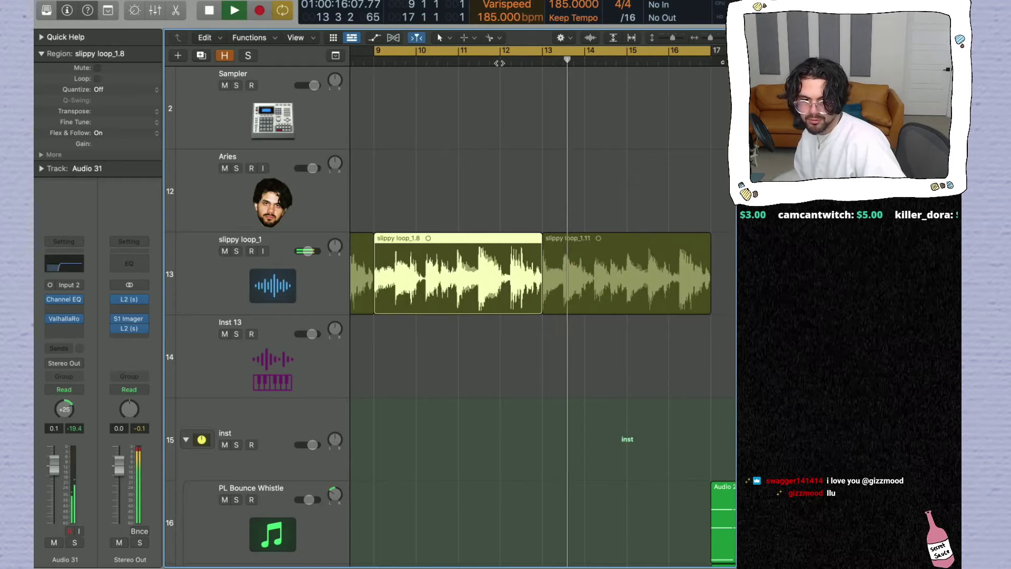
Step: Lower the Audio 31 track's volume to -4.6 dB
left_click_drag(674, 38, 667, 37)
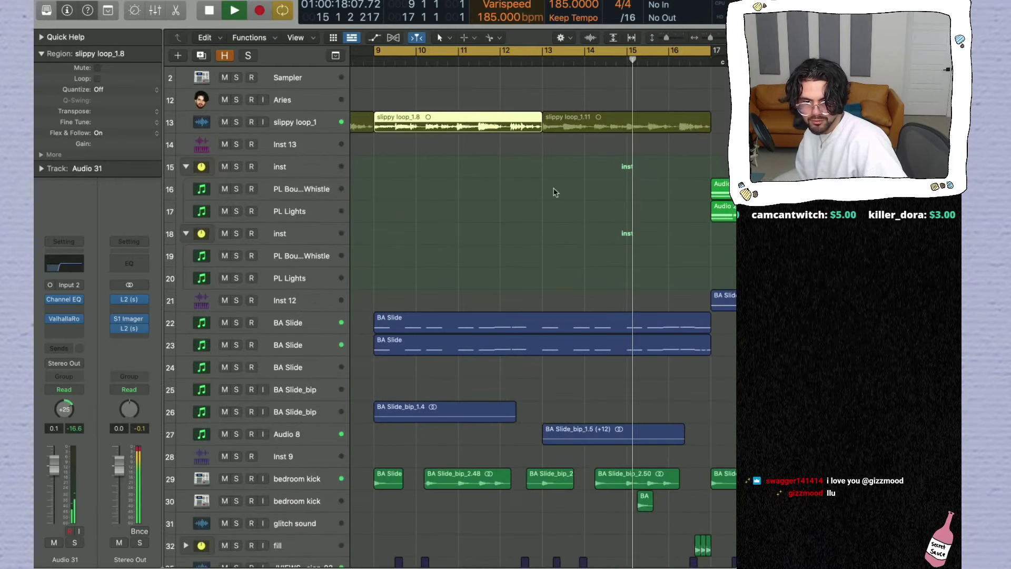
key("super+Left")
key("super+Left")
key("super+Left")
scroll(555, 192, "down", 8)
scroll(555, 192, "down", 5)
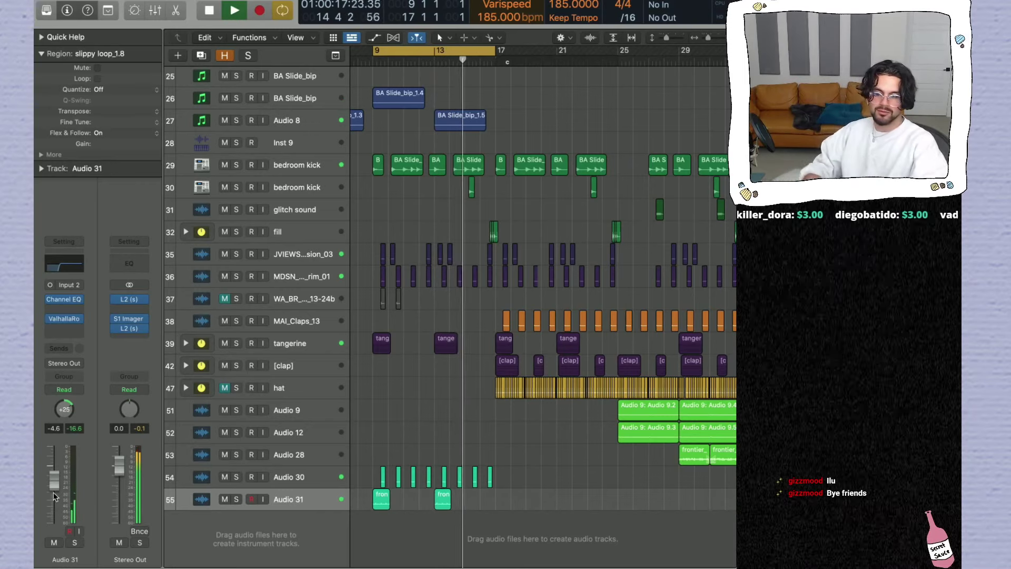
Step: Play the song from the start with cycle off and the Varispeed tempo set to 165 bpm
key("Return")
key("c")
left_click_drag(488, 17, 494, 60)
left_click(479, 119)
key("z")
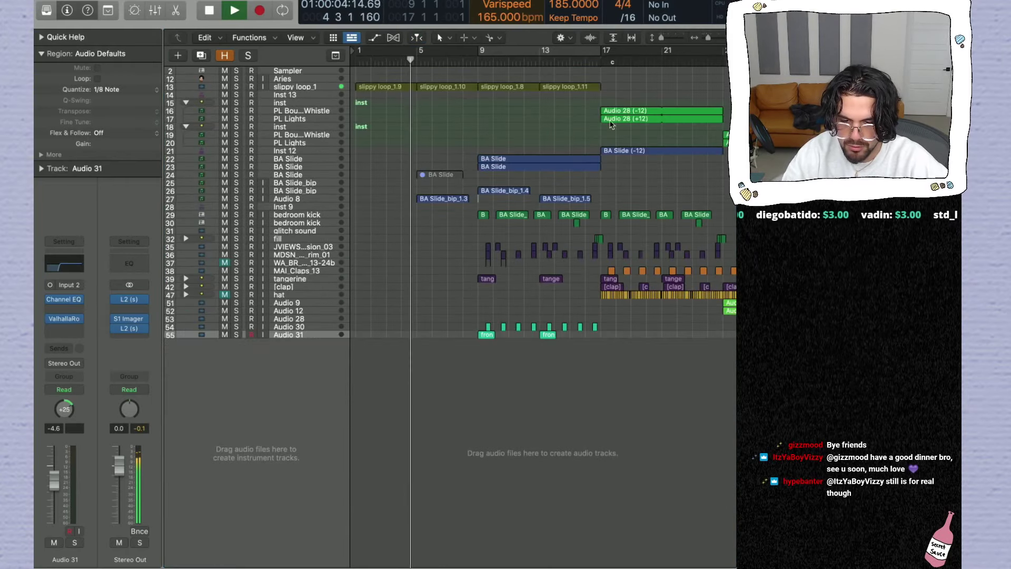
Step: Cycle the whole arrangement from bar 1 and narrow the cycle range to bars 11 to 12
left_click_drag(438, 51, 337, 54)
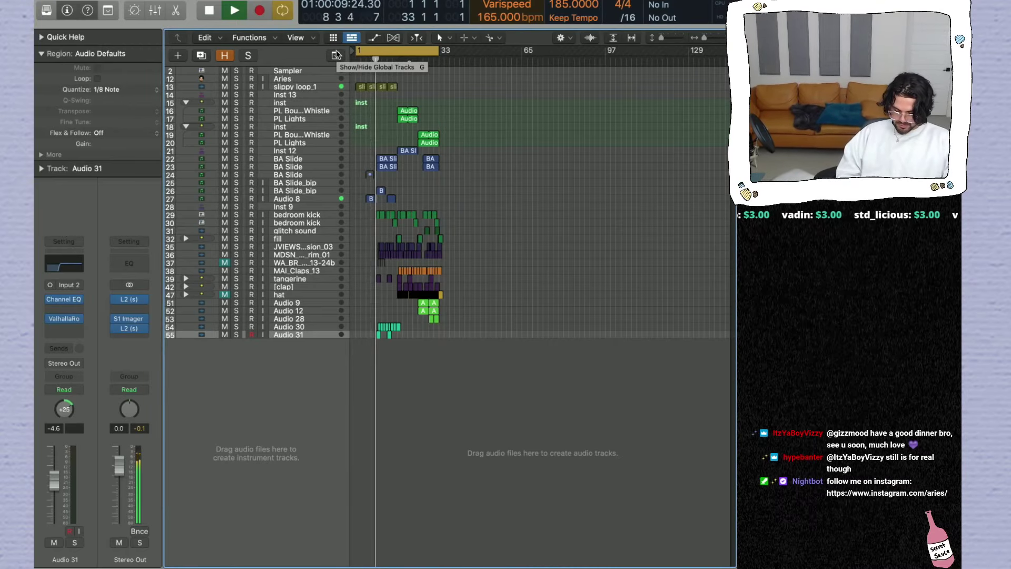
key("z")
left_click_drag(466, 52, 512, 59)
key("super+Right")
key("super+Right")
key("super+Right")
key("super+Right")
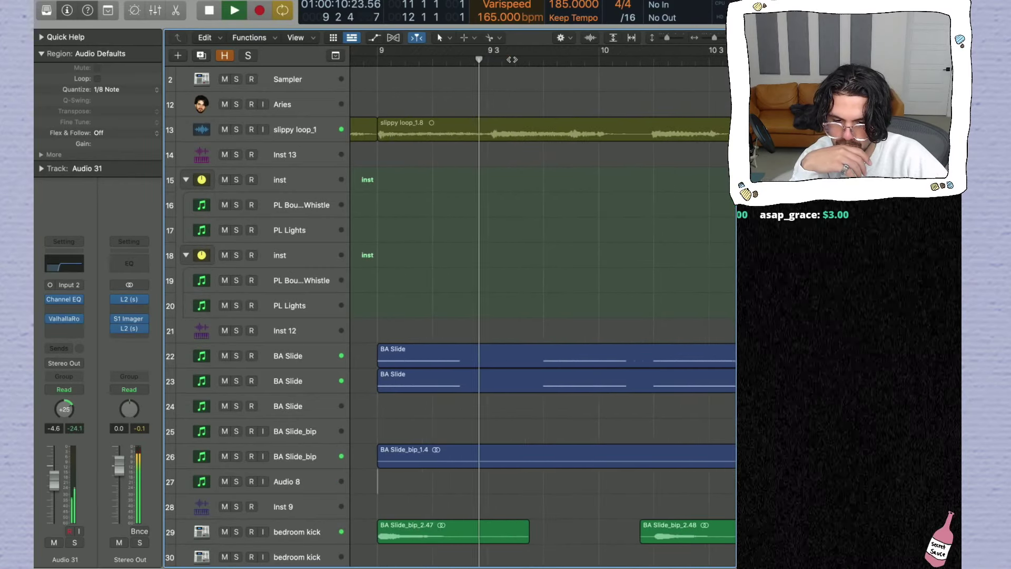
Step: Turn on Flex for the slippy loop_1 region at bar 9 and place flex markers at bar 11 and at beat 2 of bar 10
scroll(512, 60, "right", 2)
left_click(527, 127)
key("super+f")
key("super+Down")
key("super+Down")
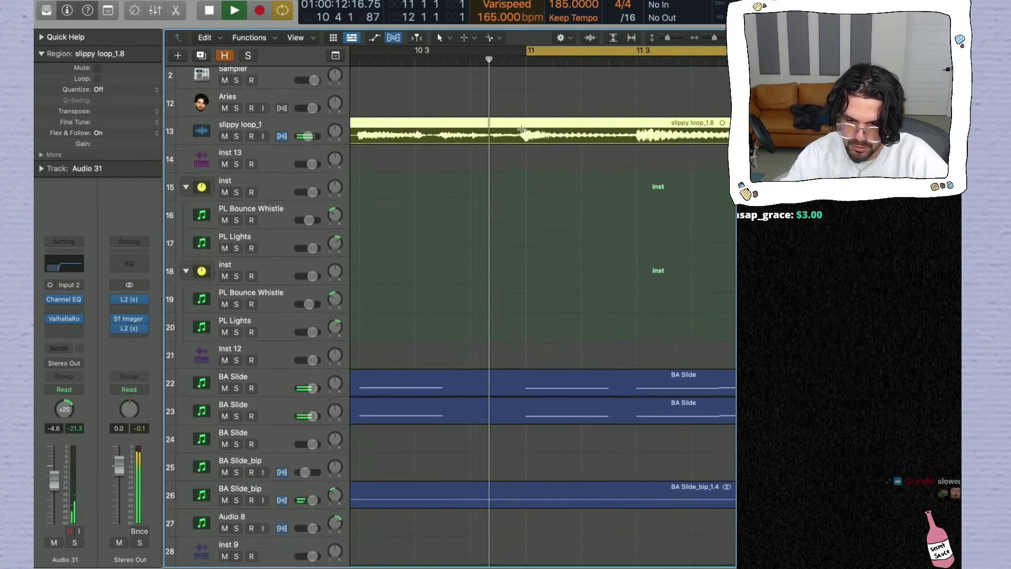
key("space")
left_click(525, 136)
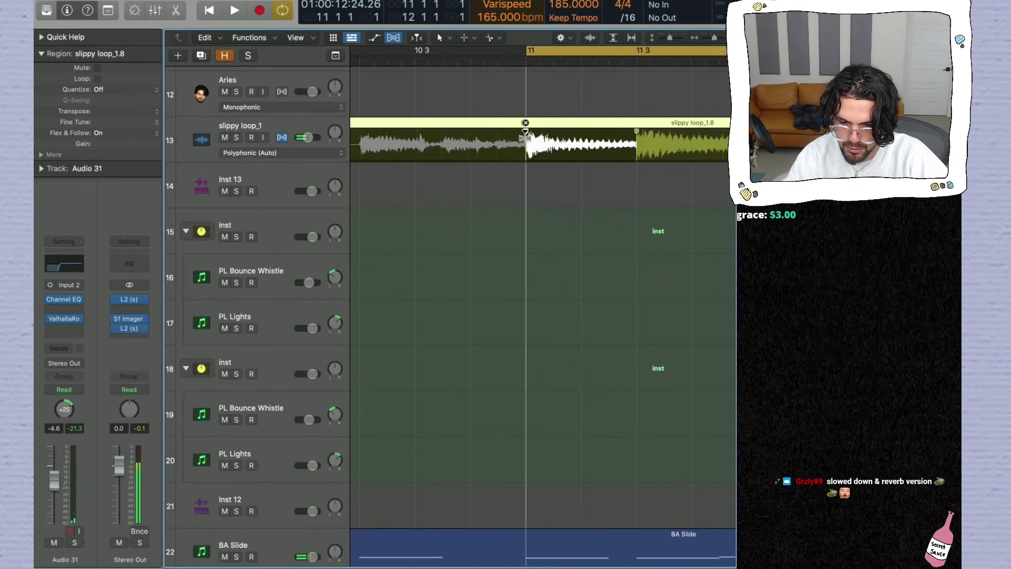
key("space")
scroll(490, 135, "left", 3)
left_click(450, 133)
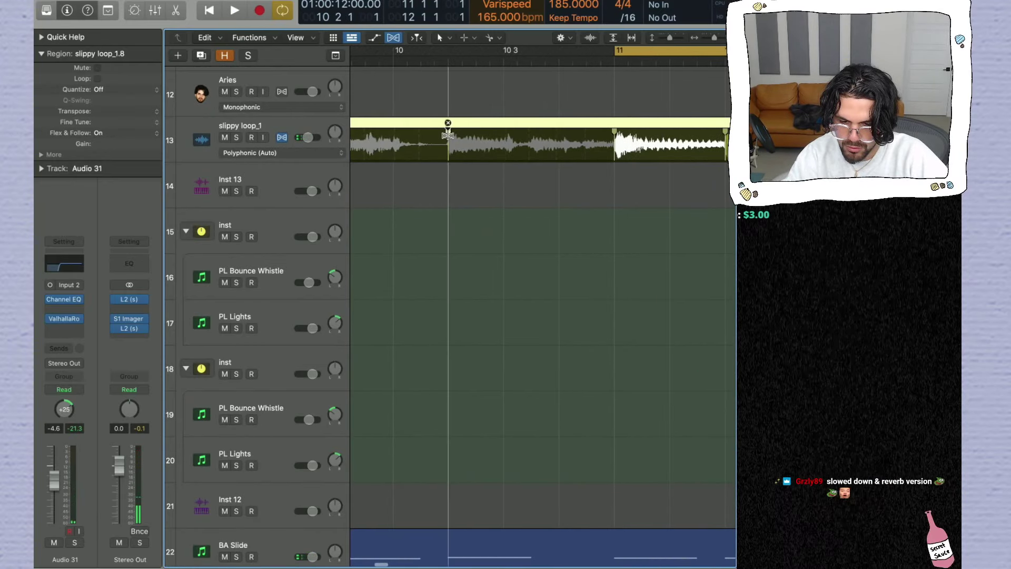
Step: Resume playback with the Varispeed tempo at 175 bpm and cycle bars 25 to 33
key("space")
key("super+Left")
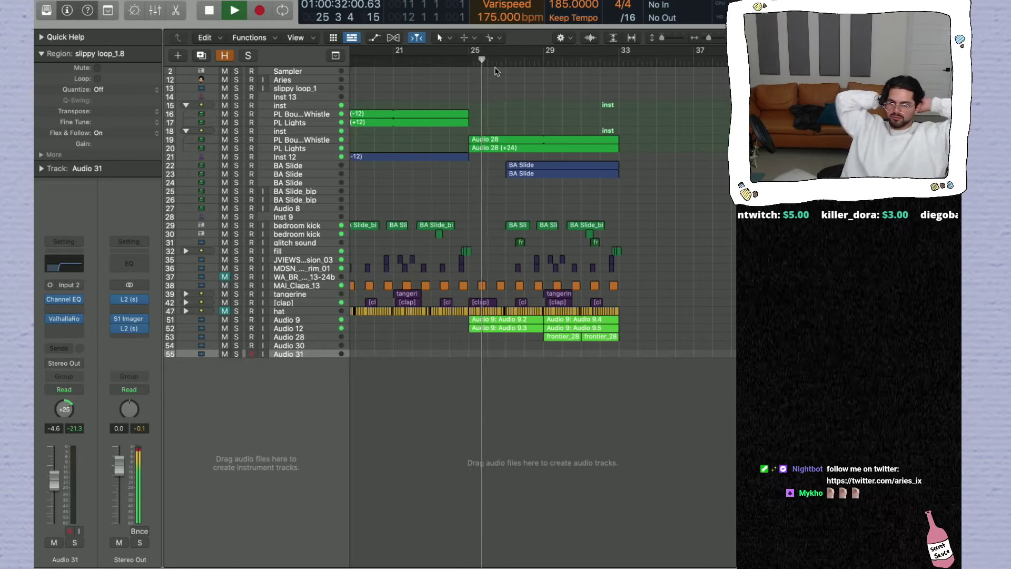
left_click_drag(475, 53, 619, 52)
Step: Group the Audio 9, Audio 12 and Audio 28 tracks into a summing stack named "slow gtr chord"
left_click(303, 321)
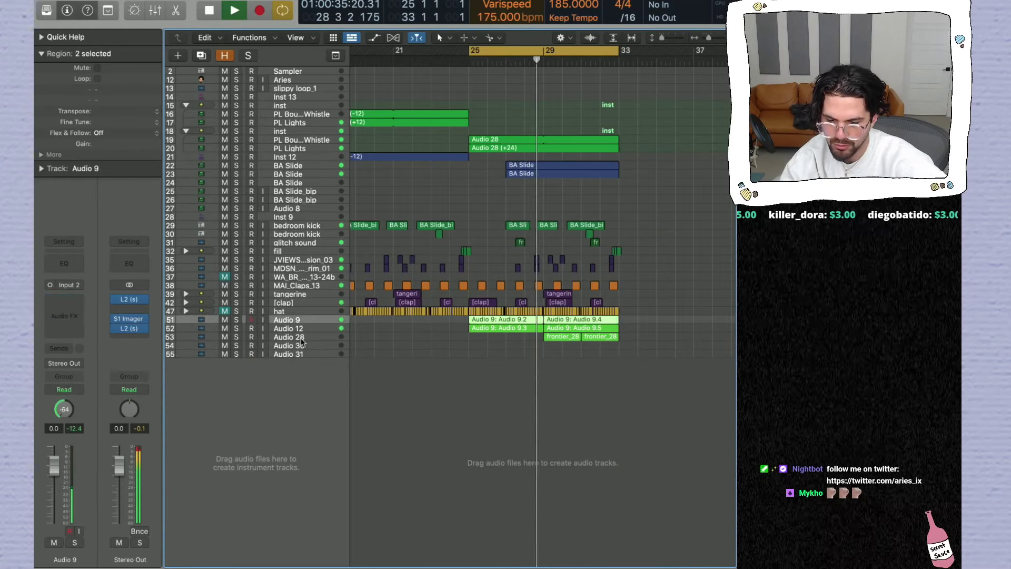
left_click(303, 337, "shift")
key("super+shift+d")
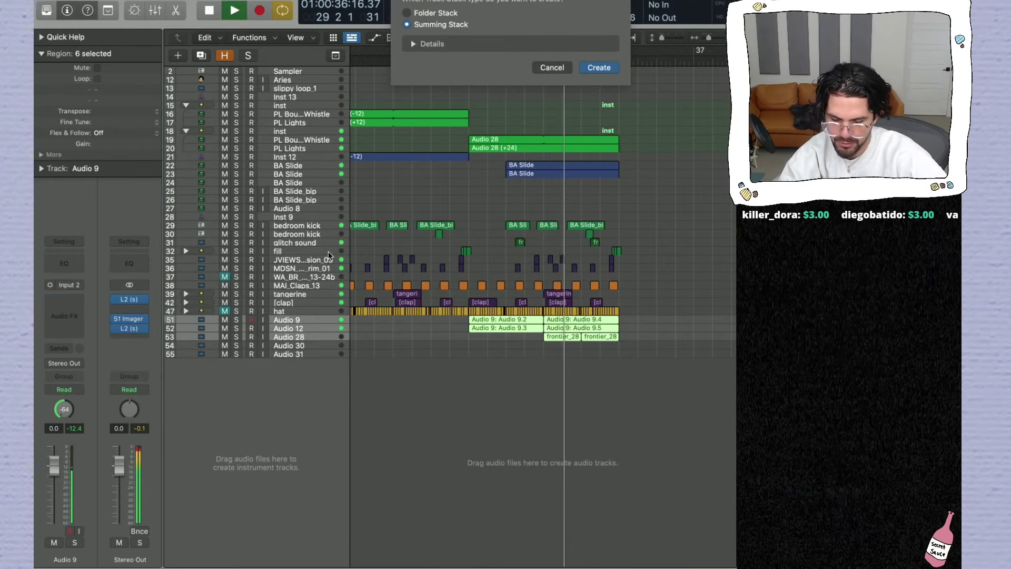
key("Return")
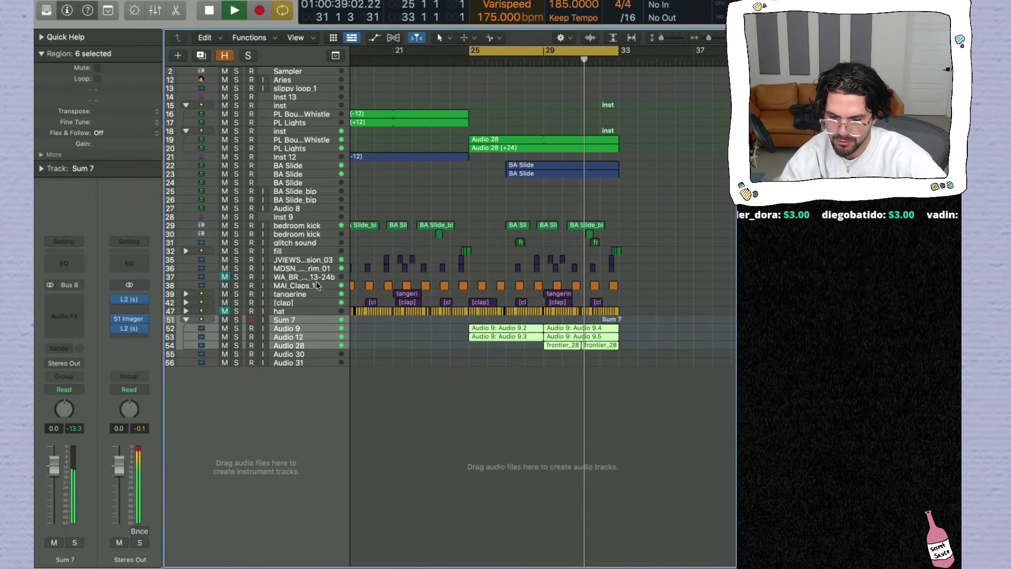
double_click(289, 319)
type("slow gt")
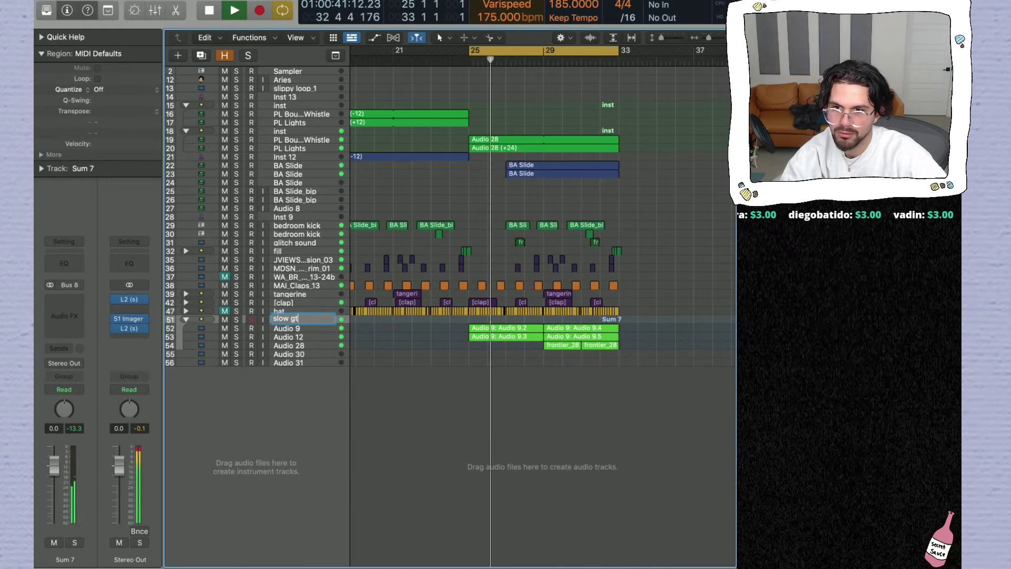
type("r chord")
key("Return")
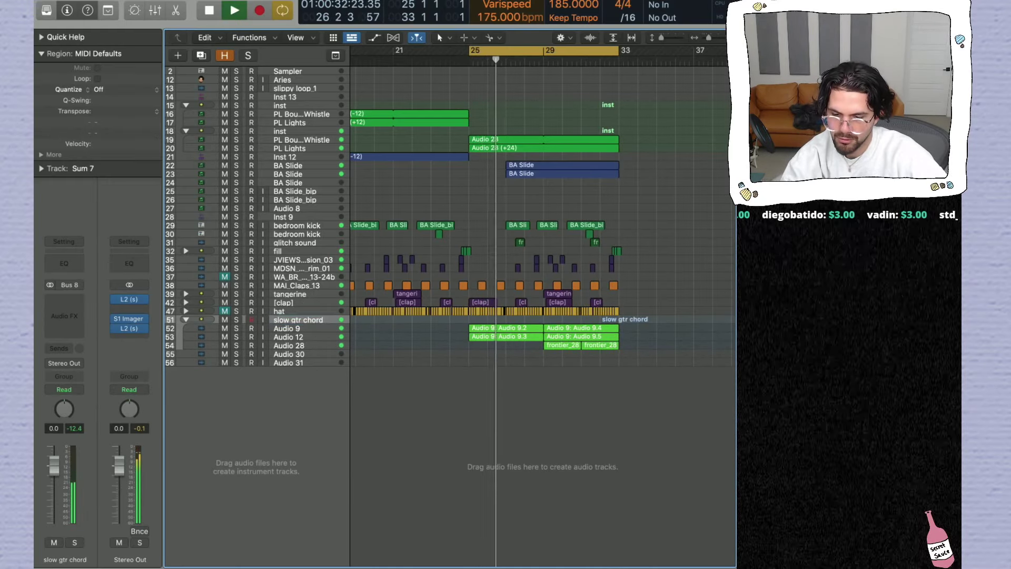
Step: Add a Channel EQ to the soloed slow gtr chord stack with a 163 Hz low cut and a +1.9 dB boost at 2780 Hz, then unsolo it
key("s")
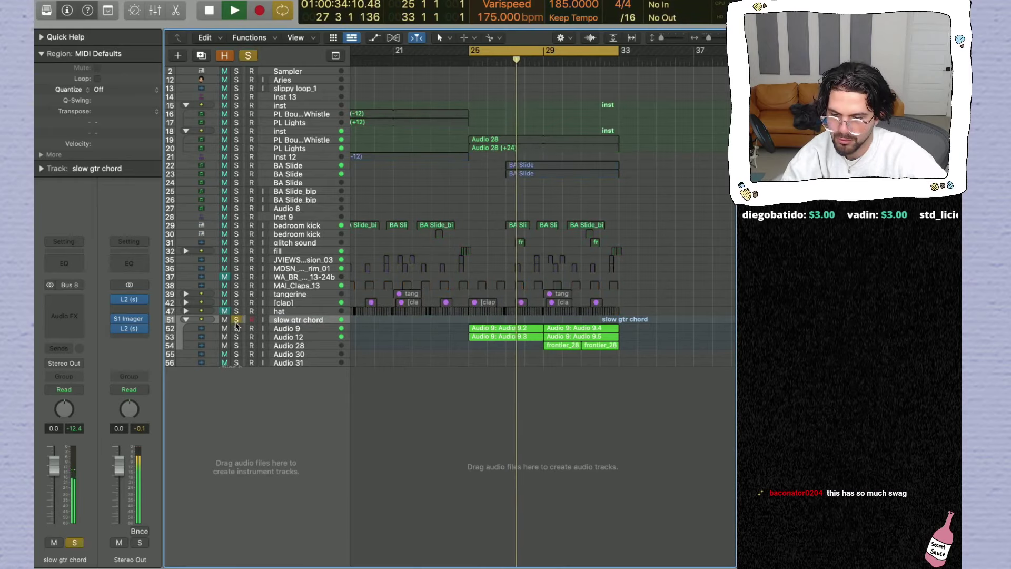
left_click(76, 268)
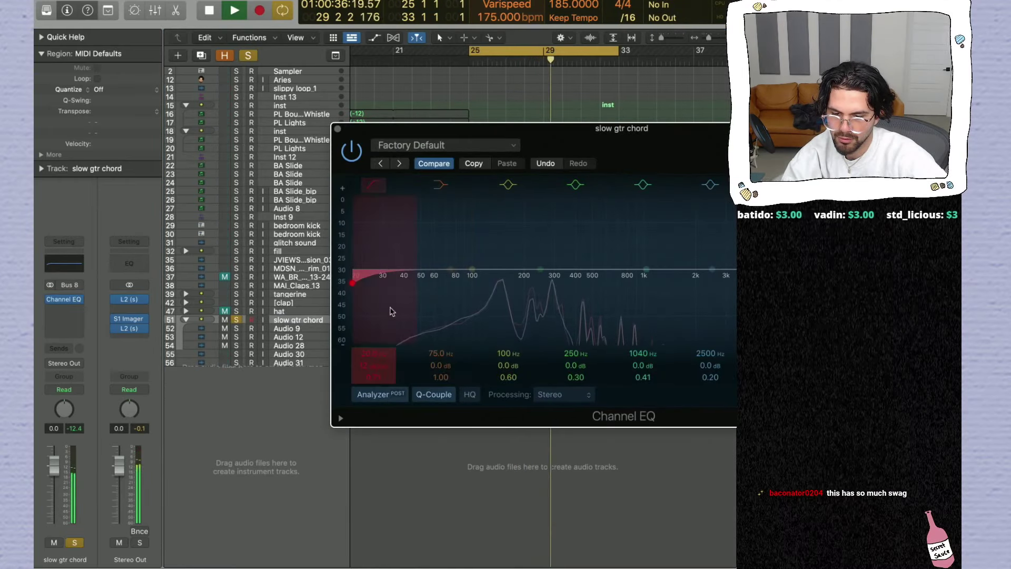
left_click_drag(391, 311, 503, 282)
left_click_drag(713, 270, 734, 262)
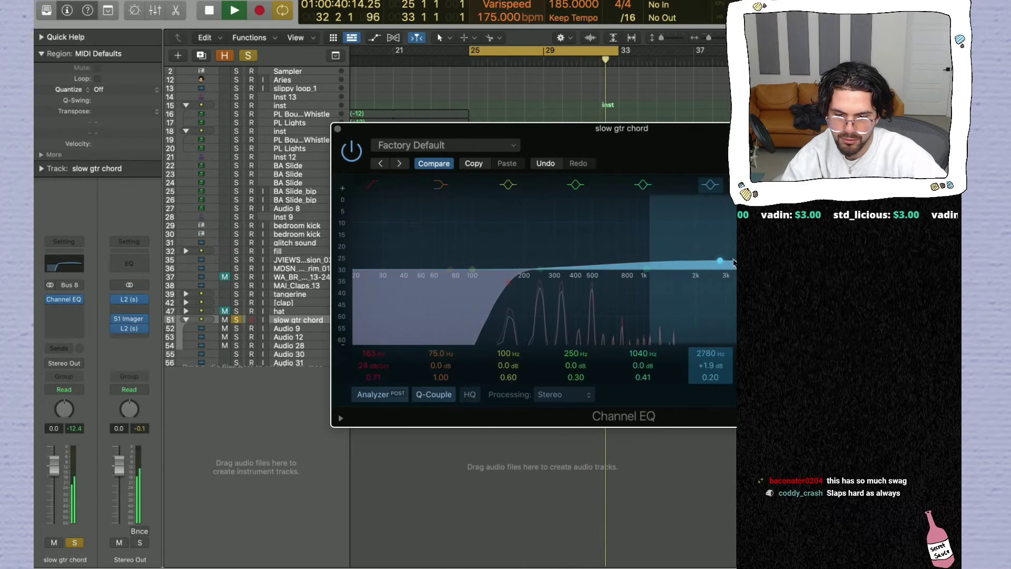
left_click(236, 319)
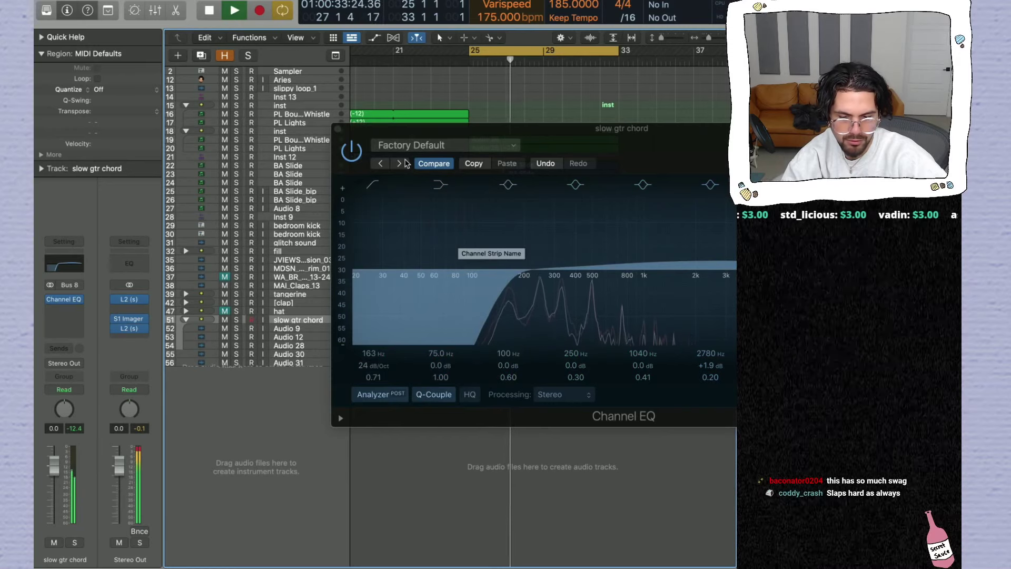
left_click(338, 129)
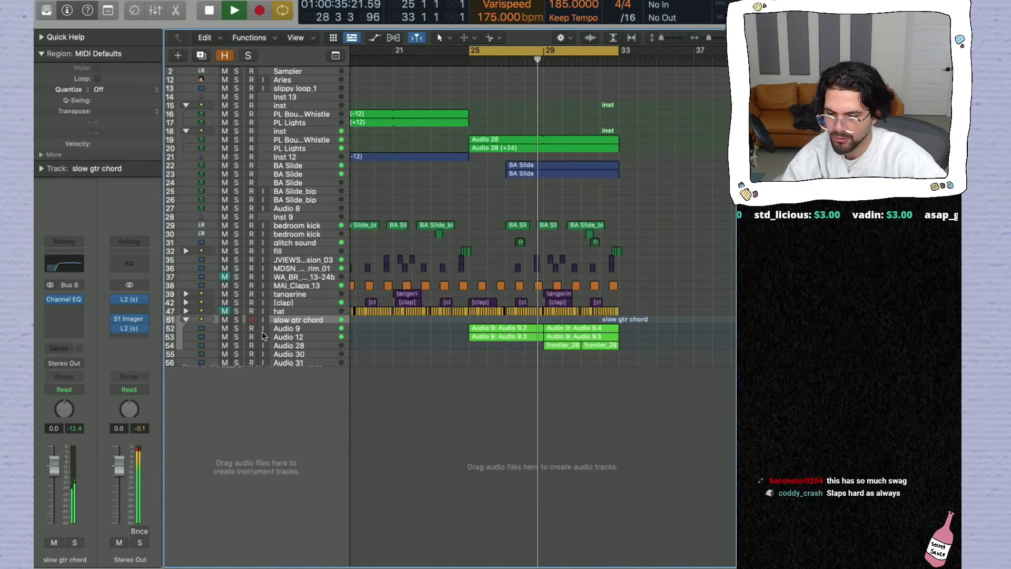
Step: Collapse the slow gtr chord stack and extend the cycle range to start at bar 1
left_click(186, 319)
key("super+Left")
key("super+Left")
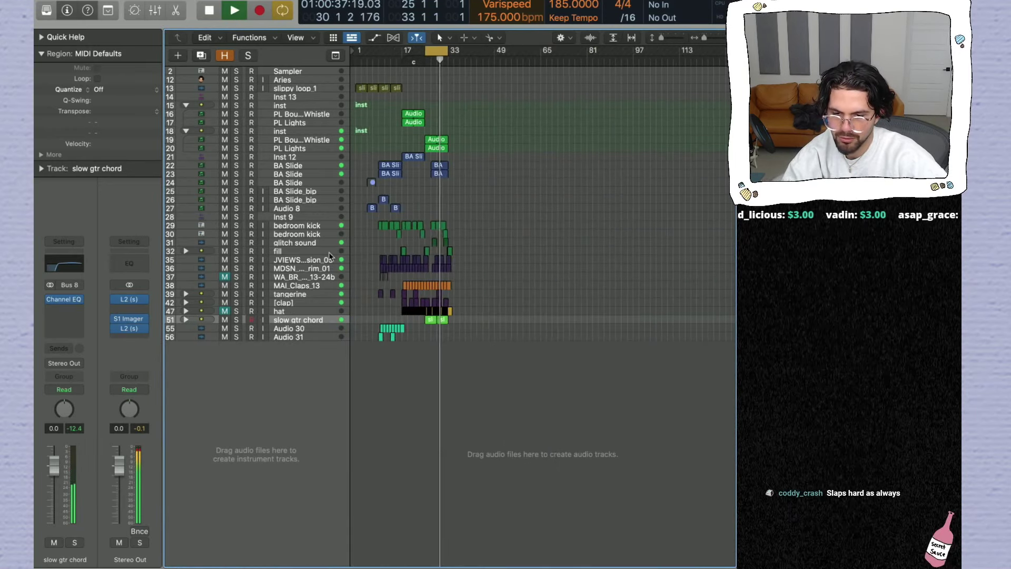
left_click_drag(428, 50, 359, 50)
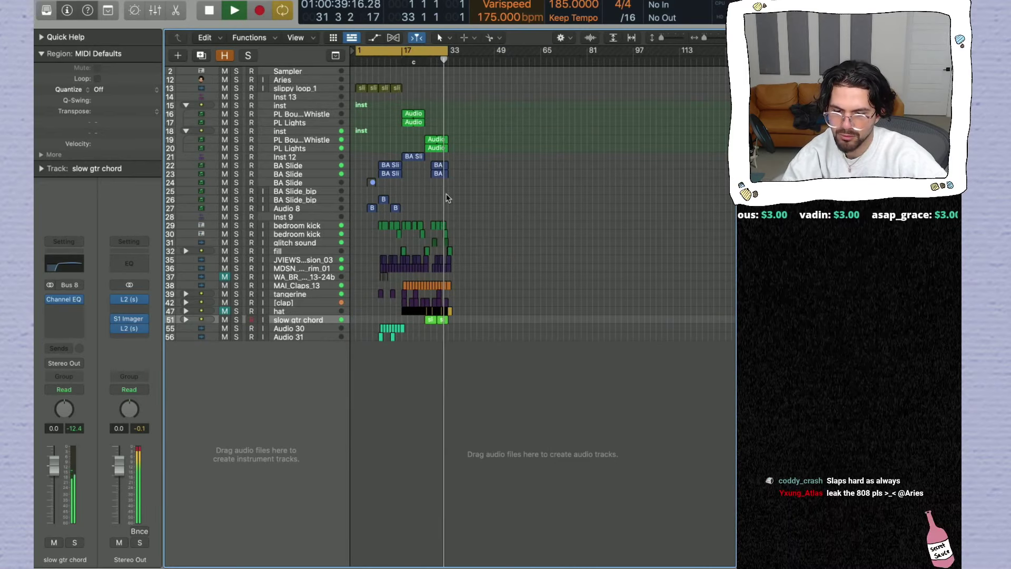